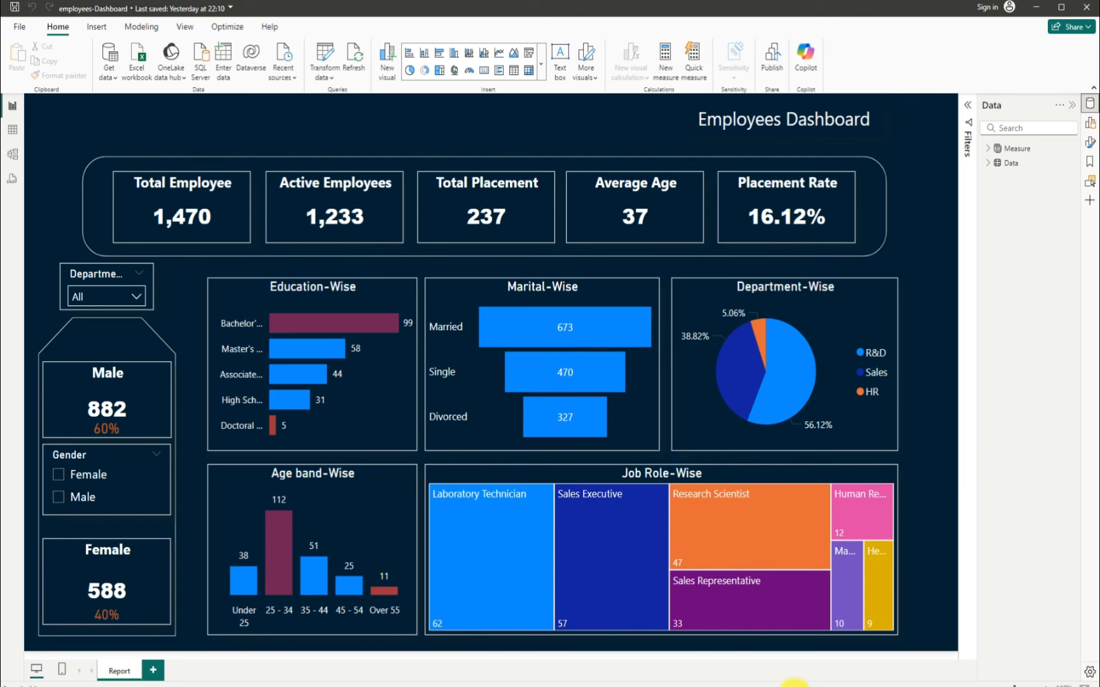
# Step: Switch to the untitled Power BI Desktop window and start a new blank report
pyautogui.moveTo(795, 686)
pyautogui.click(888, 658)
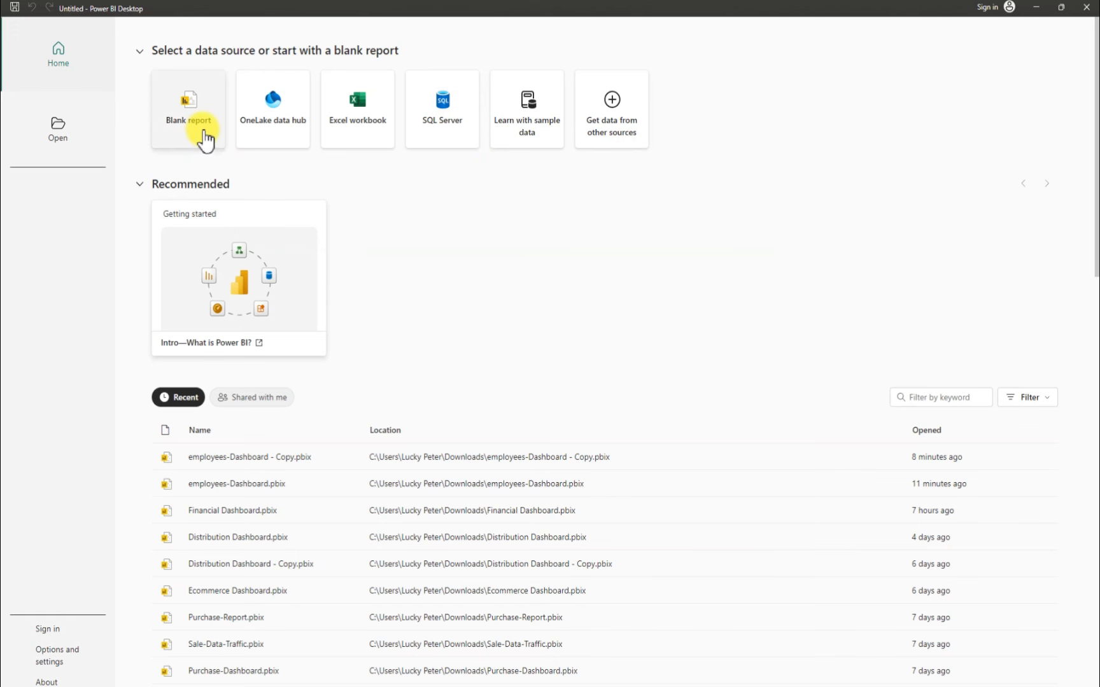
pyautogui.click(202, 134)
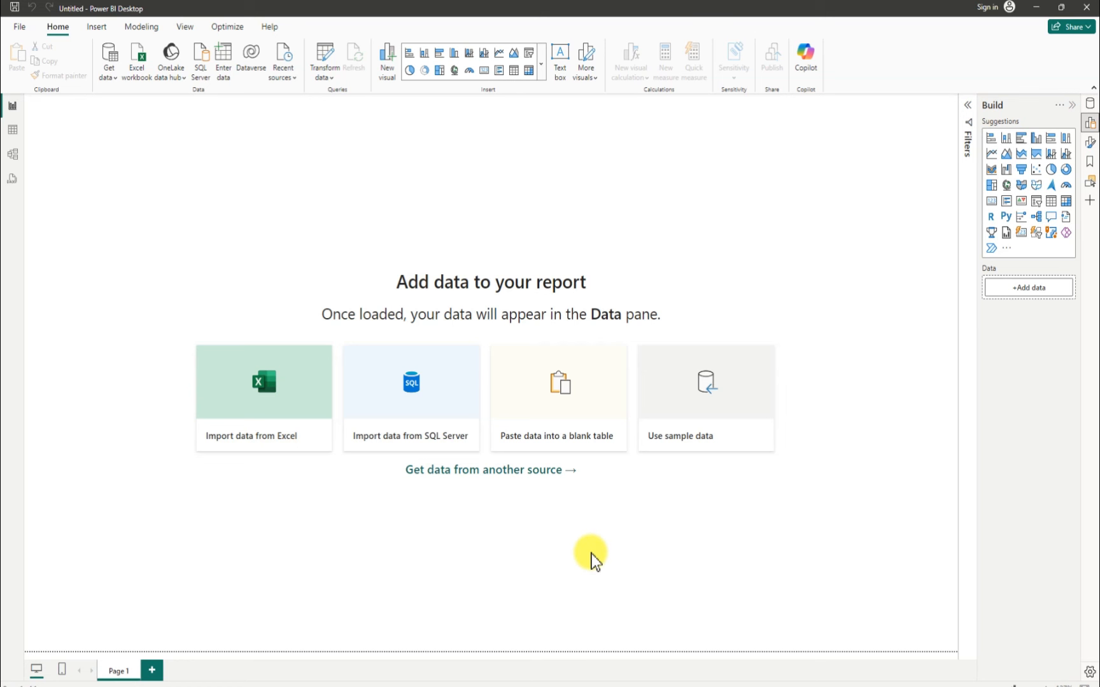
pyautogui.click(507, 476)
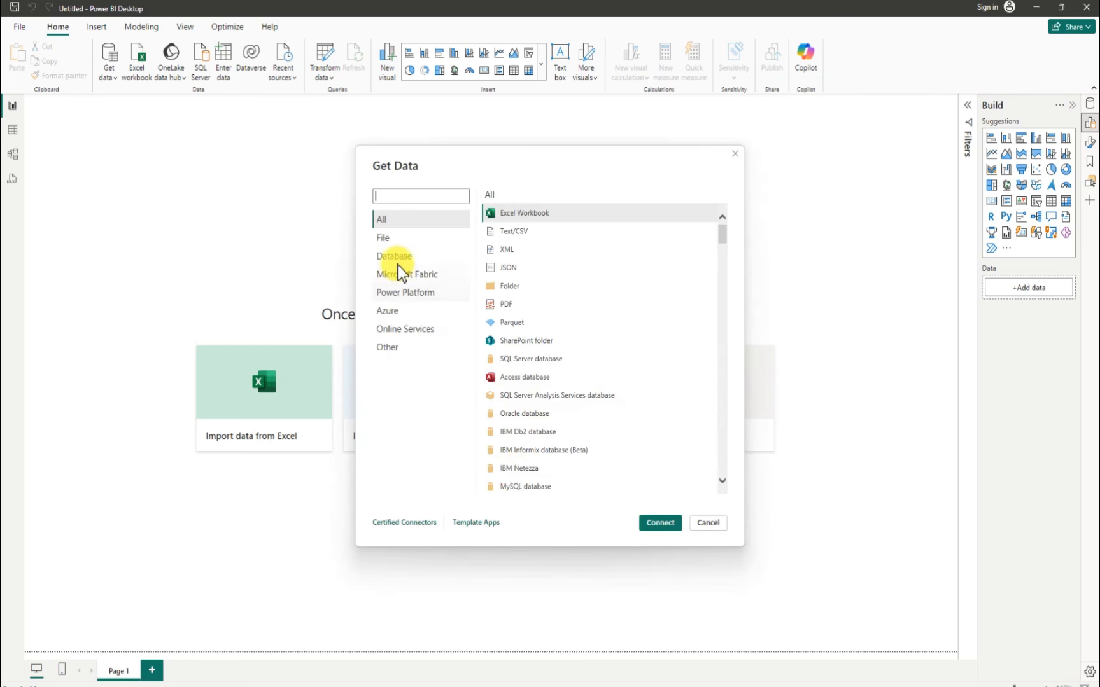
pyautogui.click(384, 237)
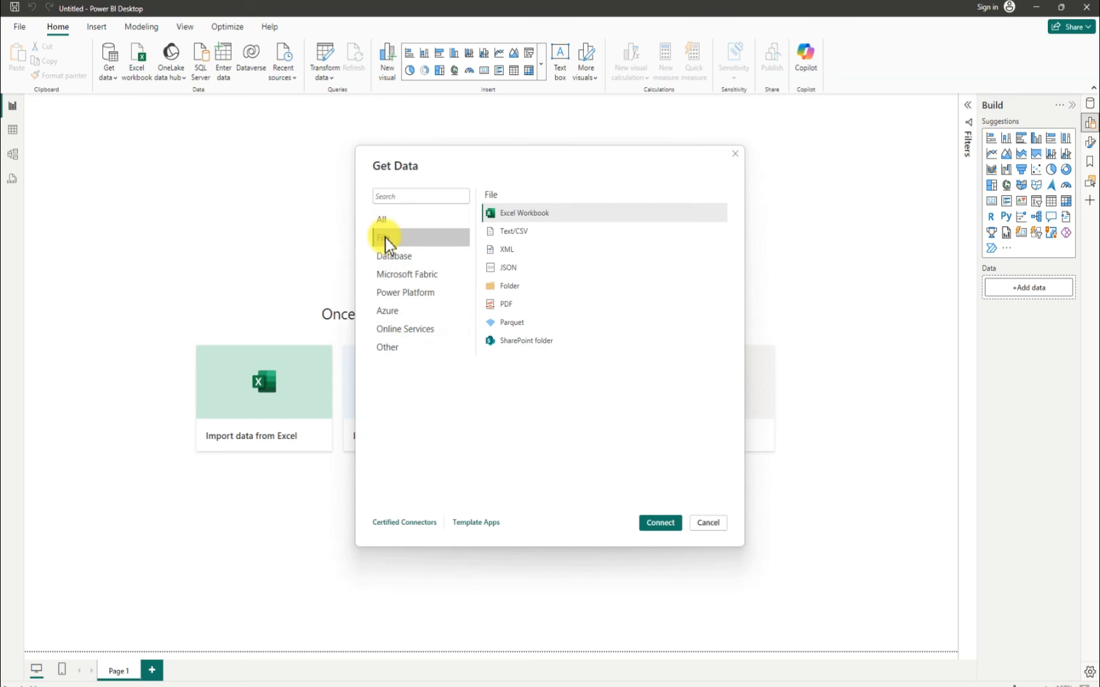
pyautogui.click(513, 233)
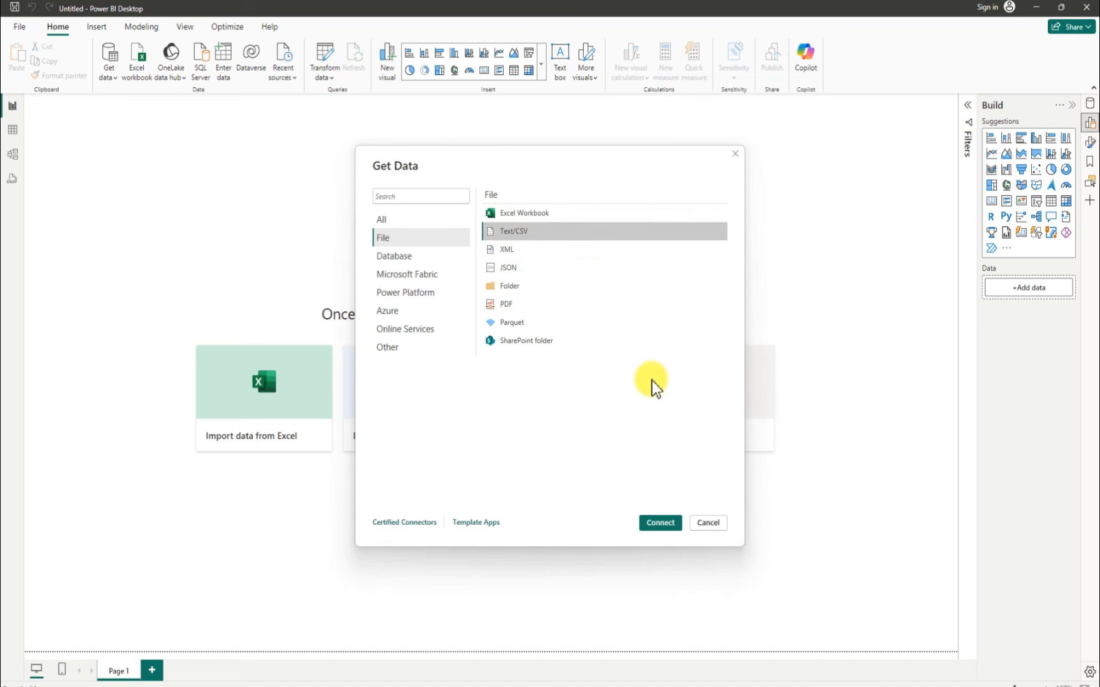
pyautogui.click(655, 523)
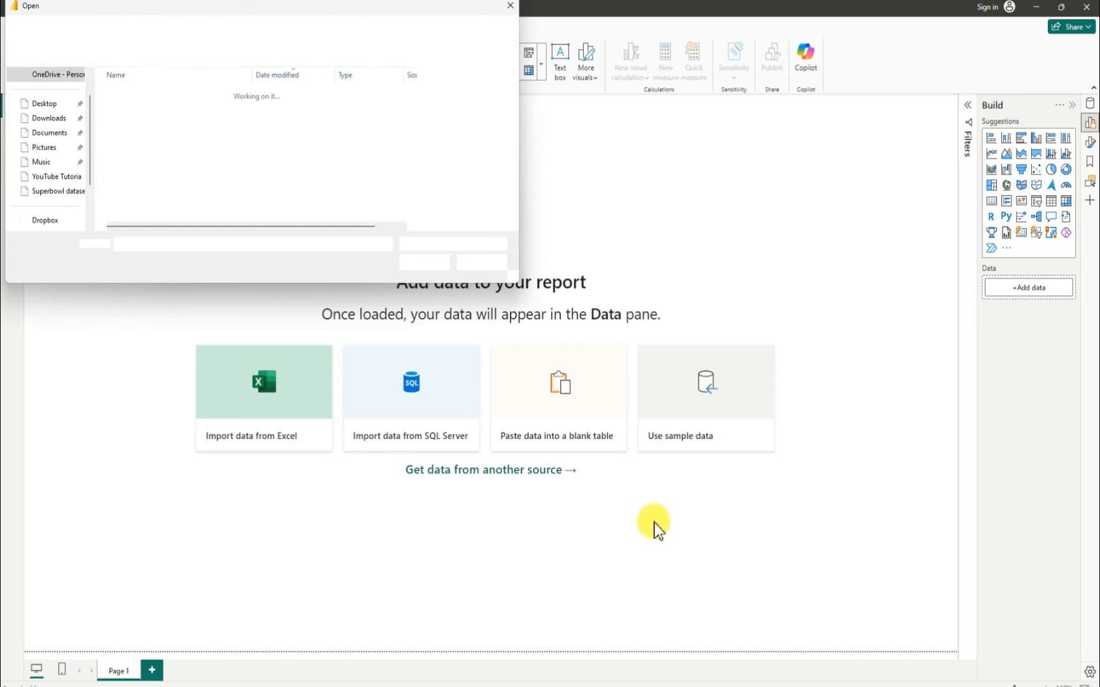
pyautogui.click(46, 116)
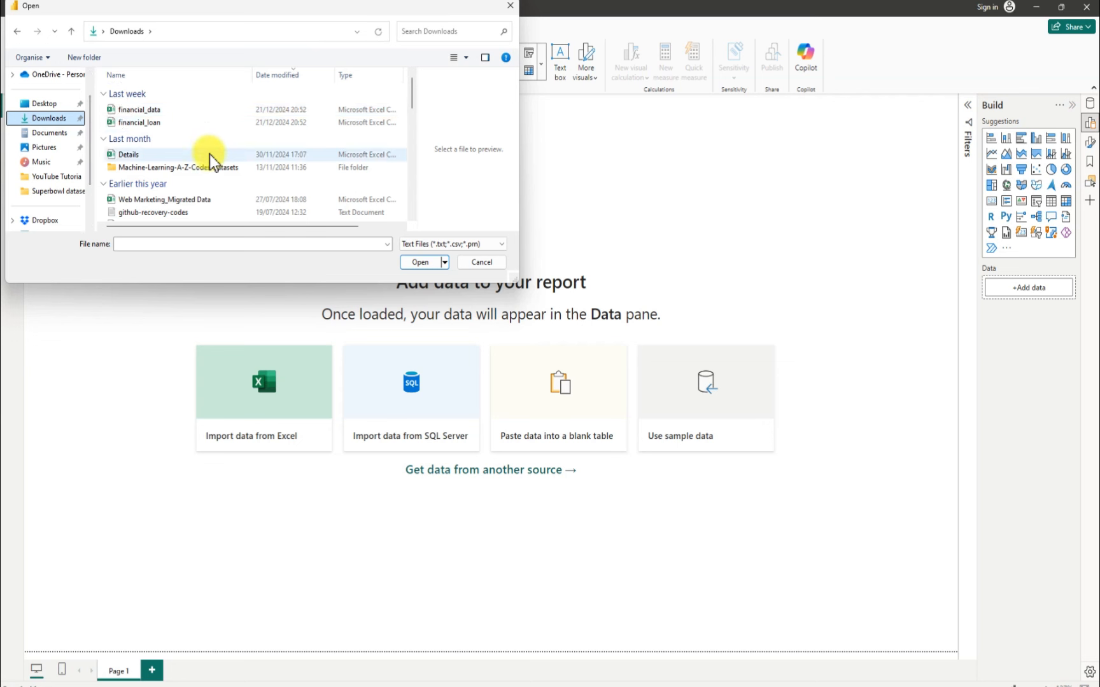
pyautogui.scroll(-2, 210, 154)
pyautogui.scroll(-2, 211, 154)
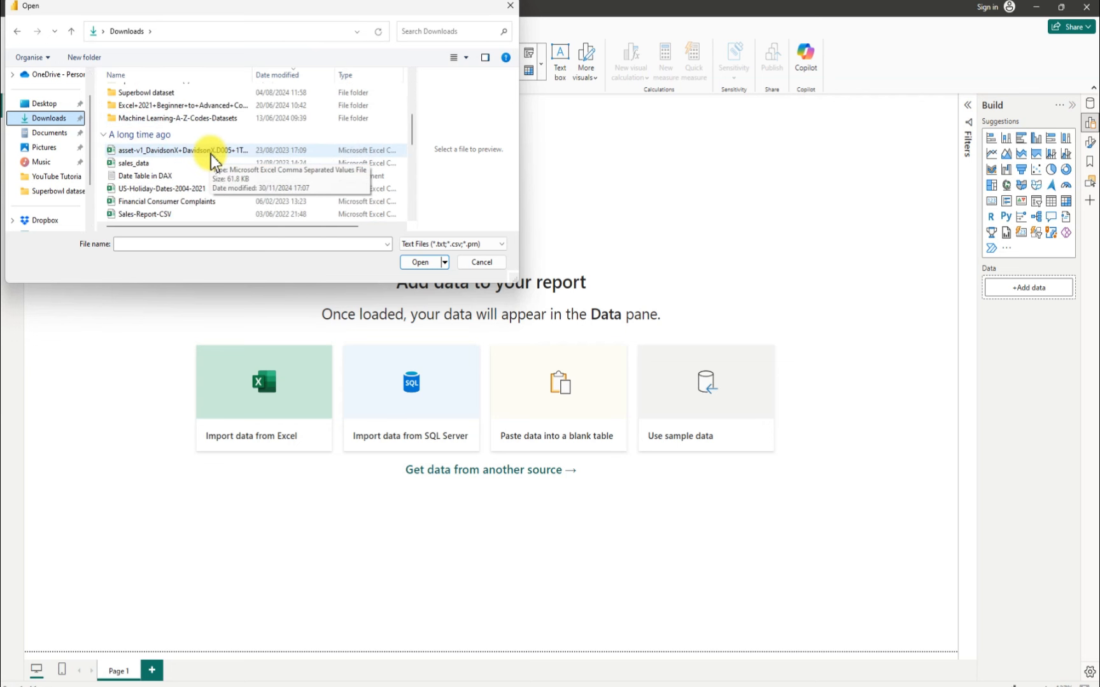
pyautogui.scroll(-1, 210, 154)
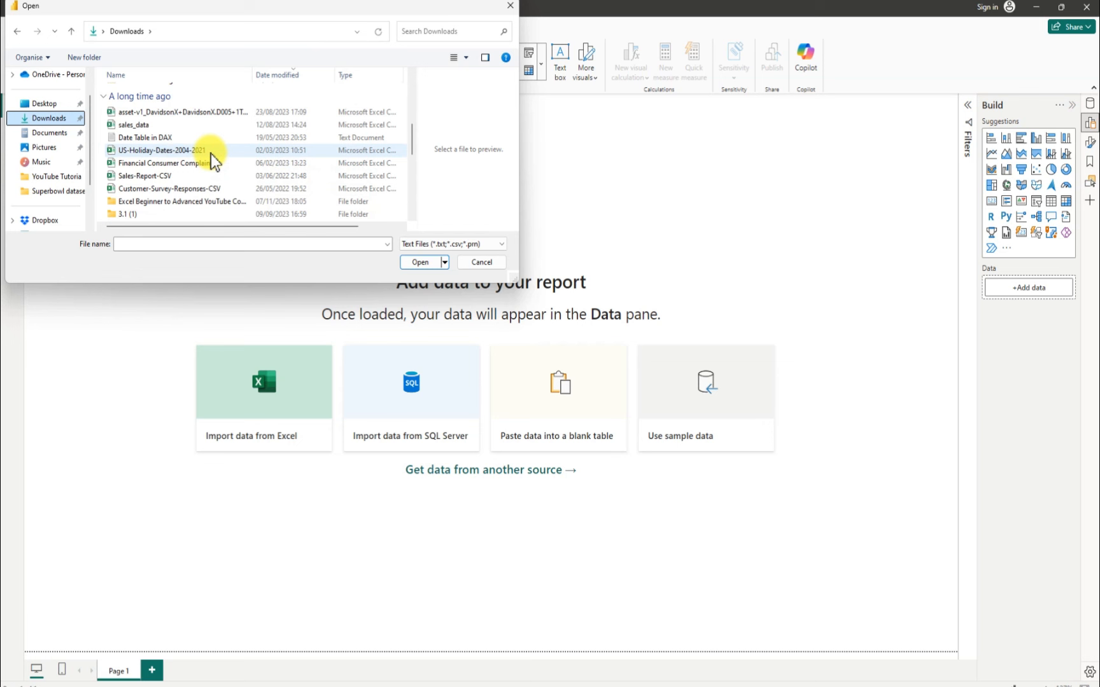
pyautogui.scroll(5, 211, 154)
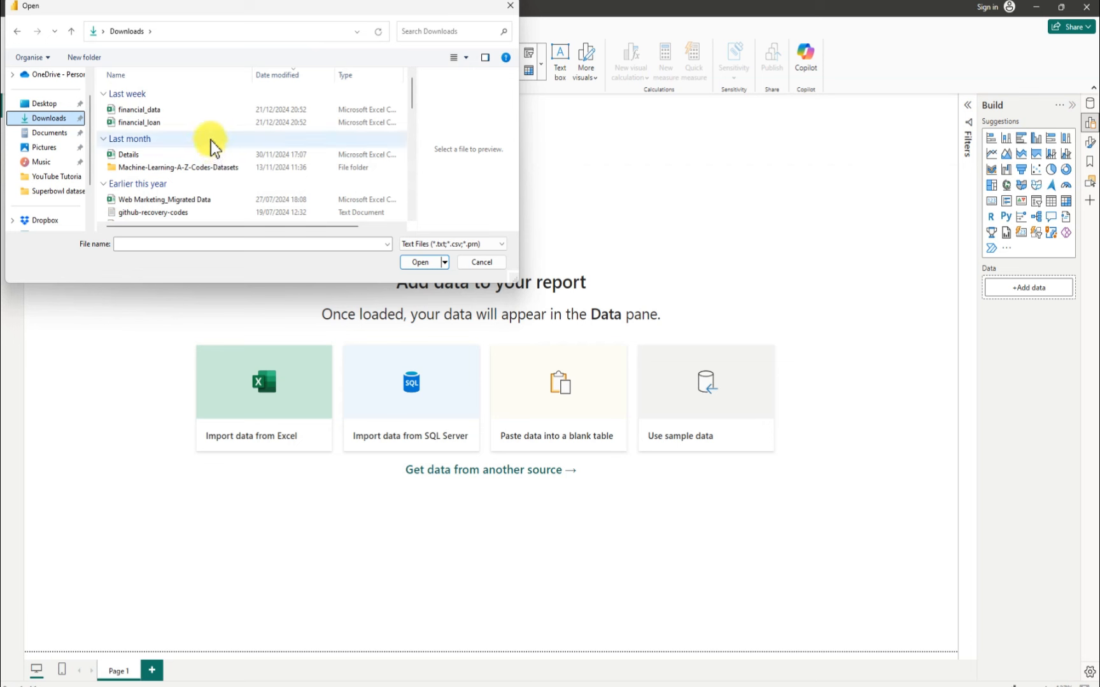
pyautogui.scroll(-1, 223, 134)
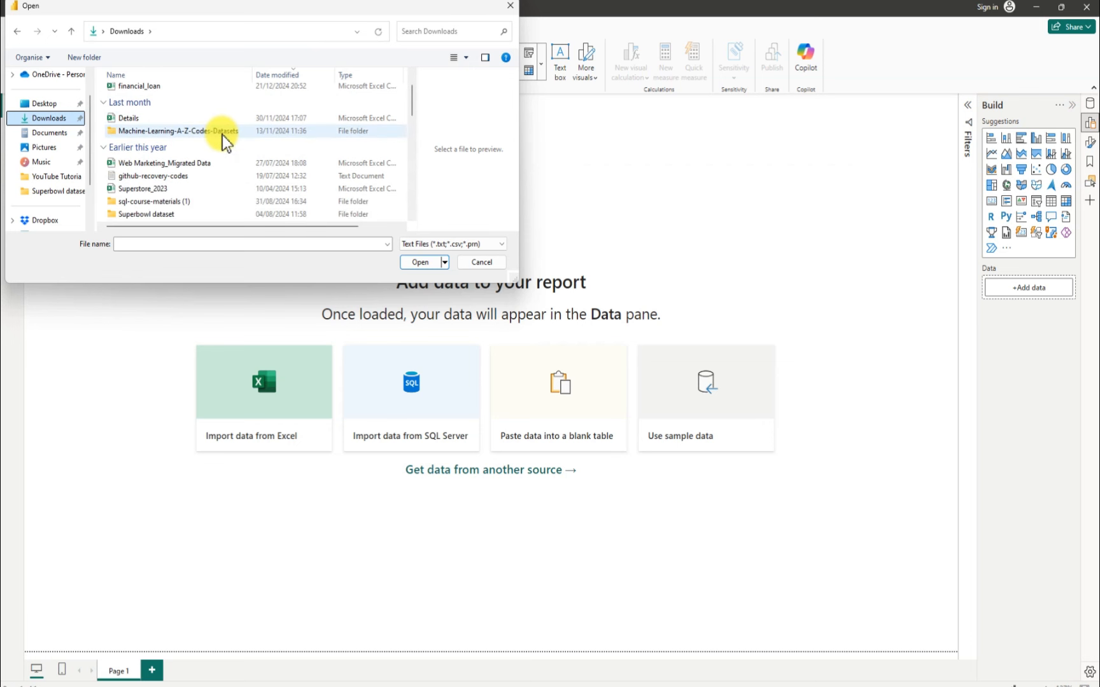
pyautogui.scroll(-2, 223, 135)
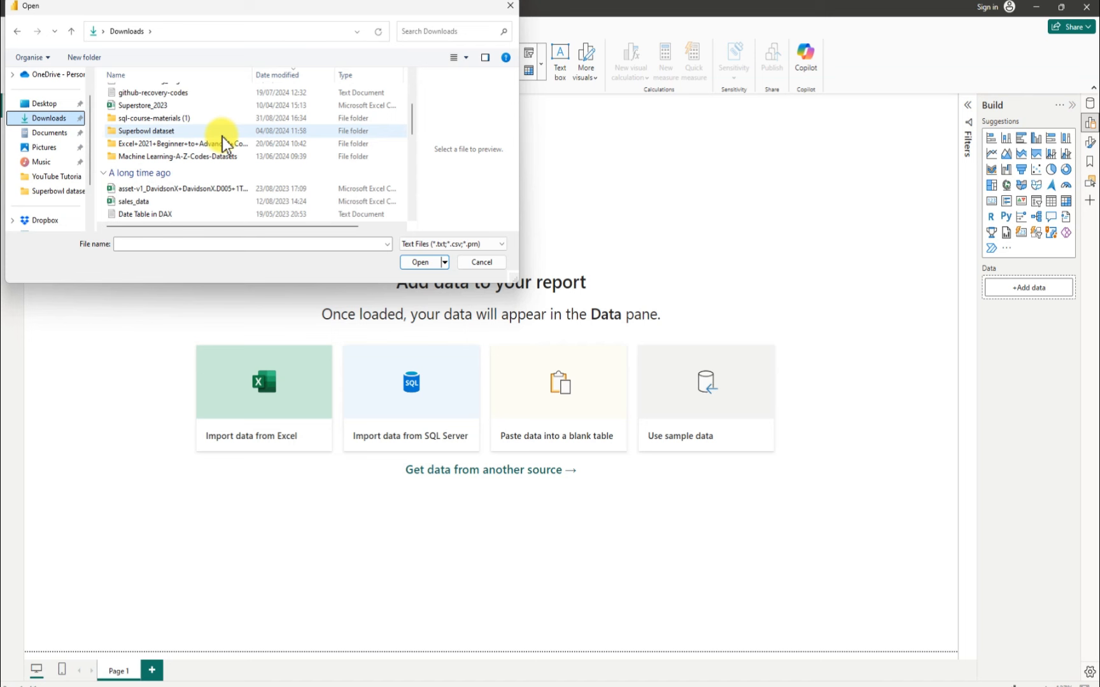
pyautogui.scroll(-1, 223, 137)
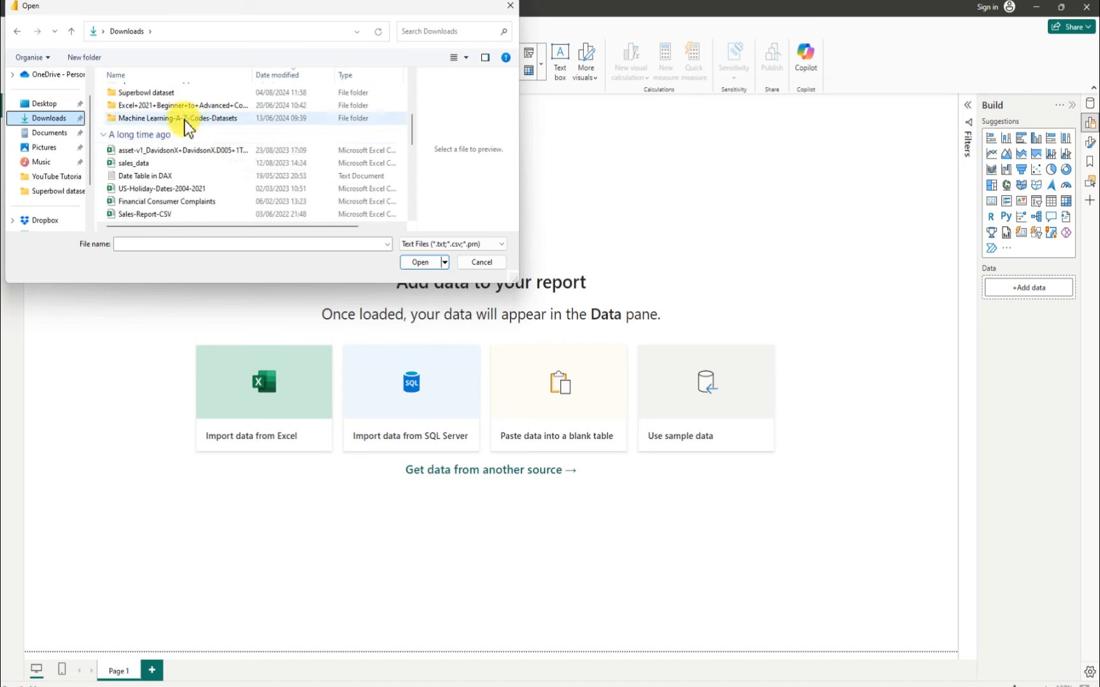
pyautogui.click(478, 263)
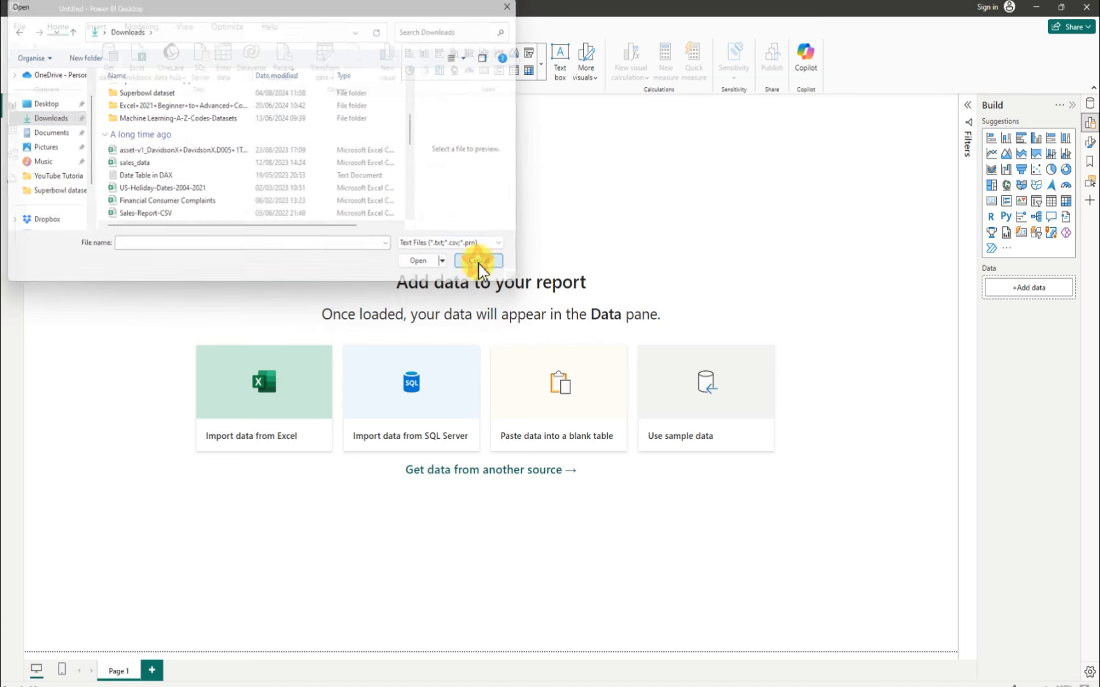
# Step: Import the Excel workbook H-DATA_Excel from the Downloads folder
pyautogui.click(290, 386)
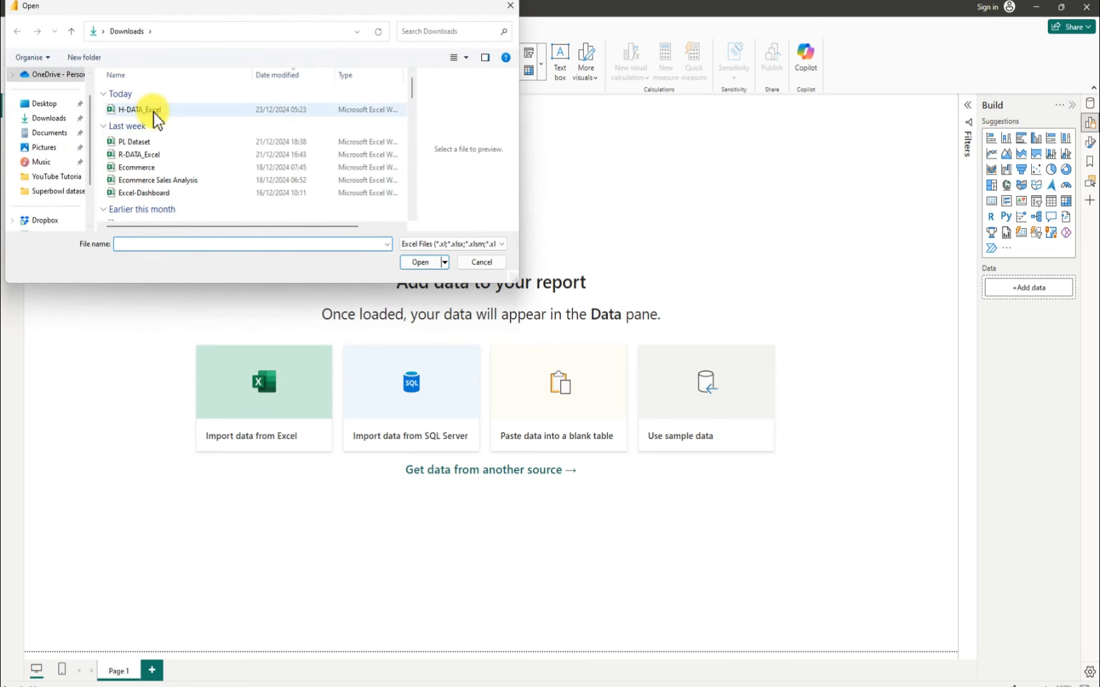
pyautogui.click(145, 114)
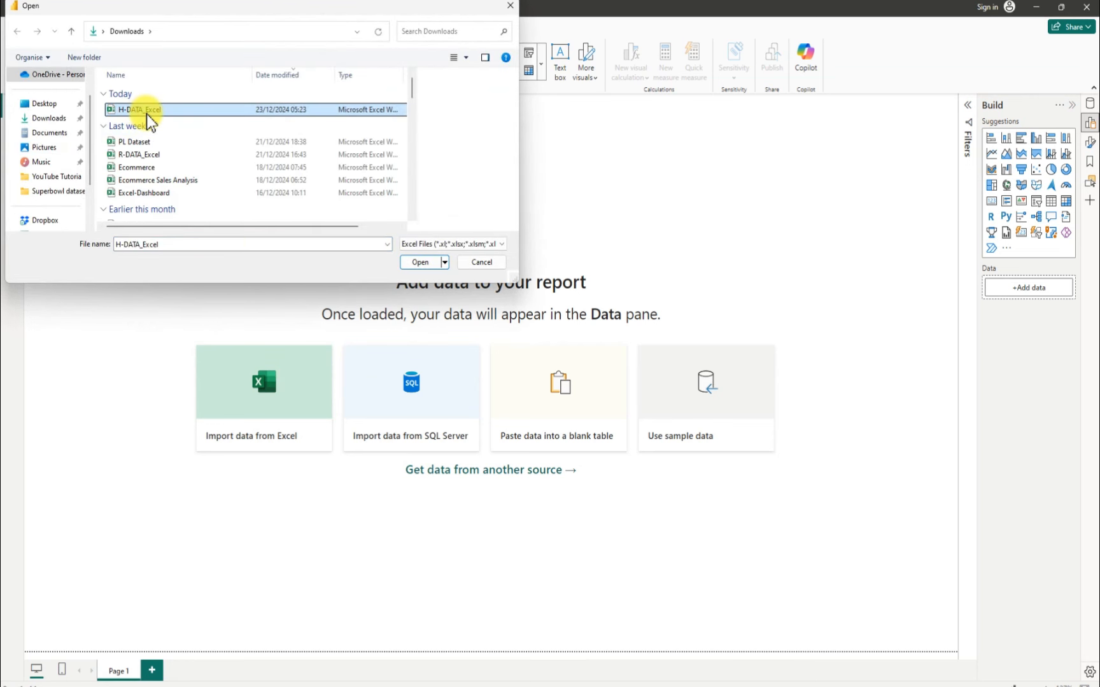
pyautogui.click(425, 264)
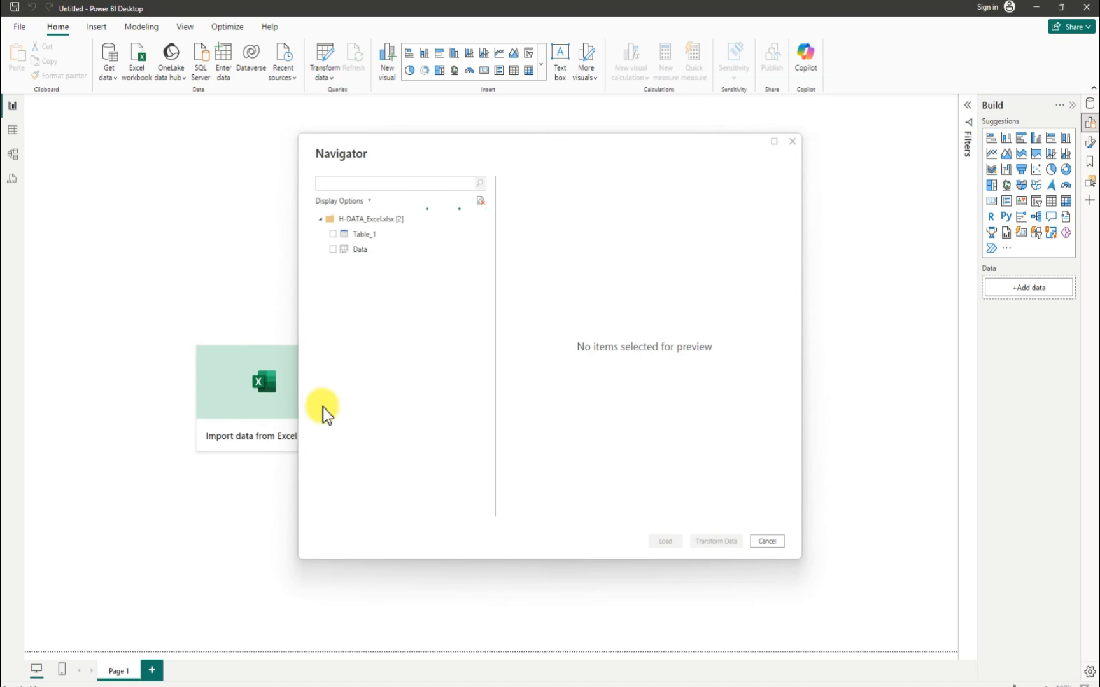
# Step: Preview the workbook's Data sheet, open it in Power Query for transformation, and promote its first row to column headers
pyautogui.click(332, 251)
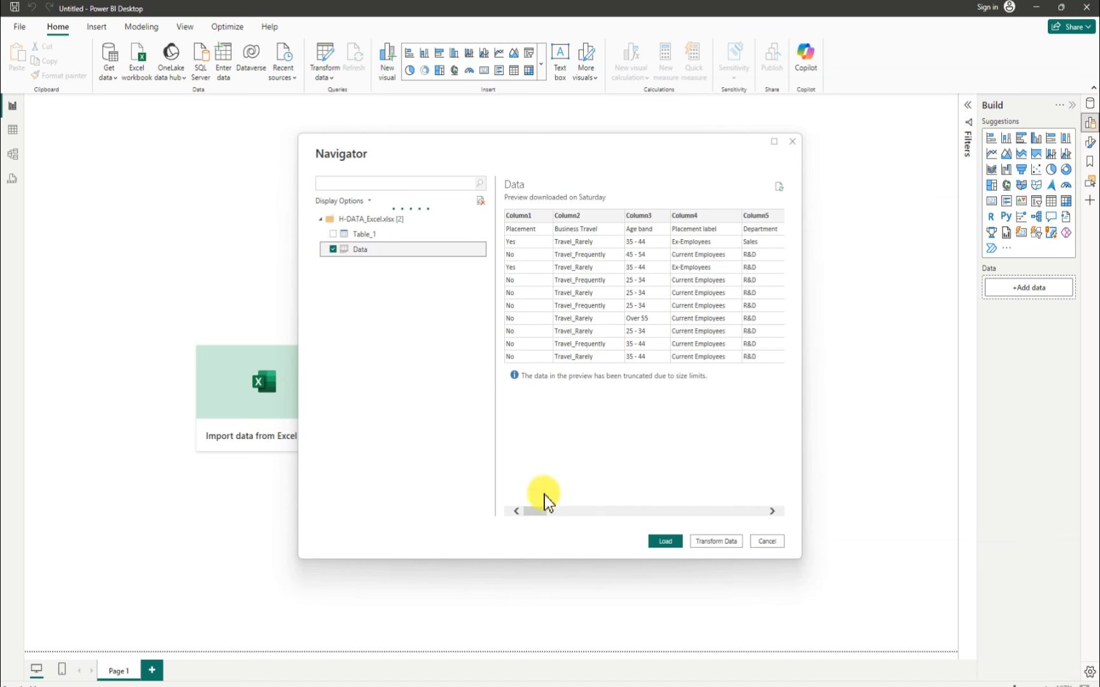
pyautogui.moveTo(530, 513); pyautogui.dragTo(751, 532)
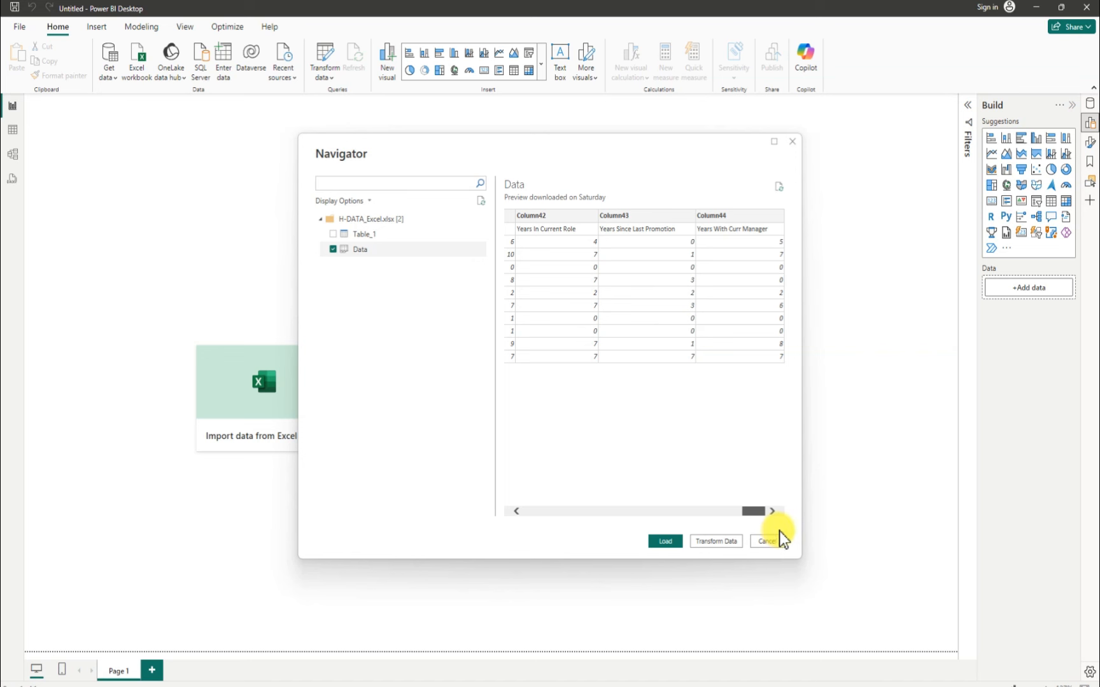
pyautogui.moveTo(753, 512); pyautogui.dragTo(529, 500)
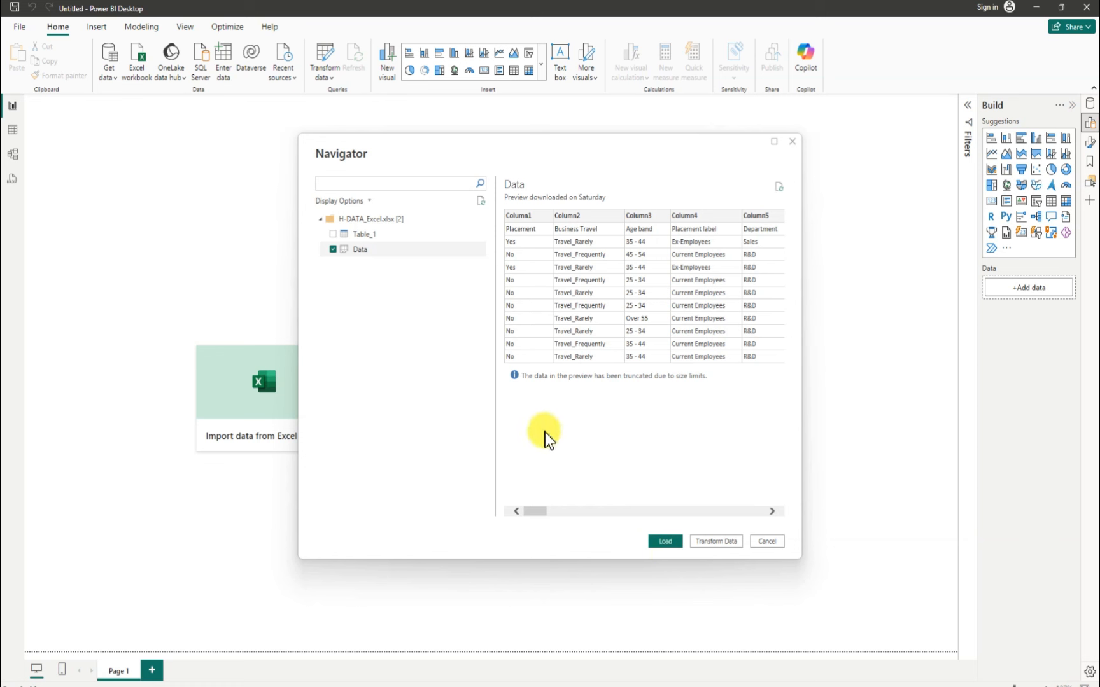
pyautogui.moveTo(538, 513); pyautogui.dragTo(768, 521)
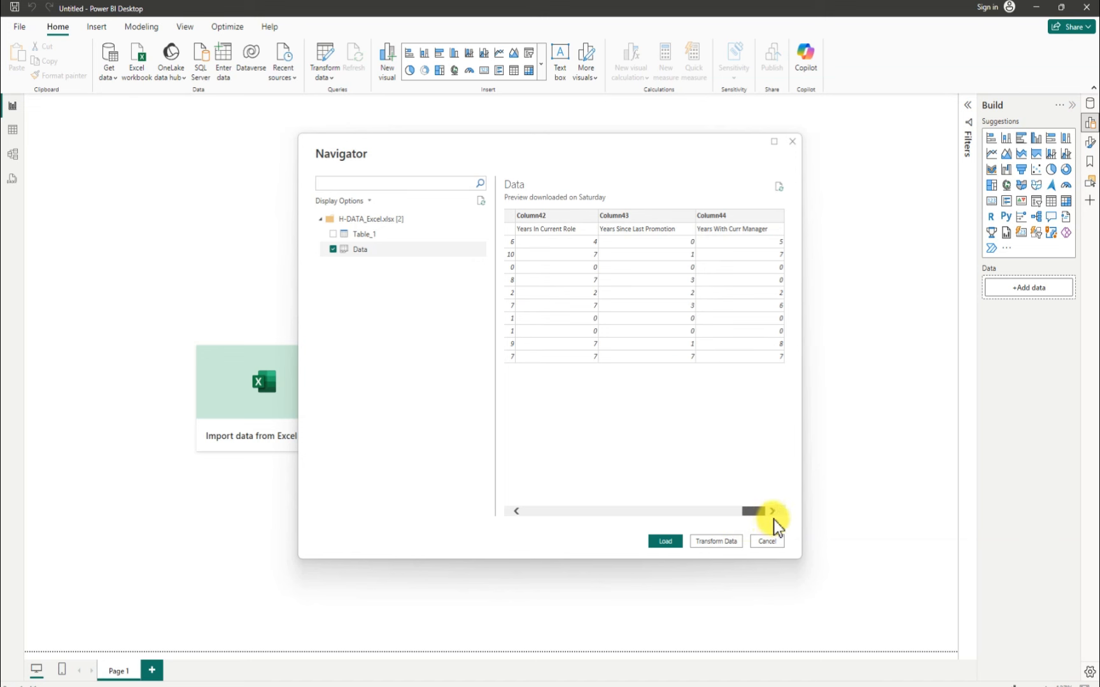
pyautogui.moveTo(773, 519); pyautogui.dragTo(527, 513)
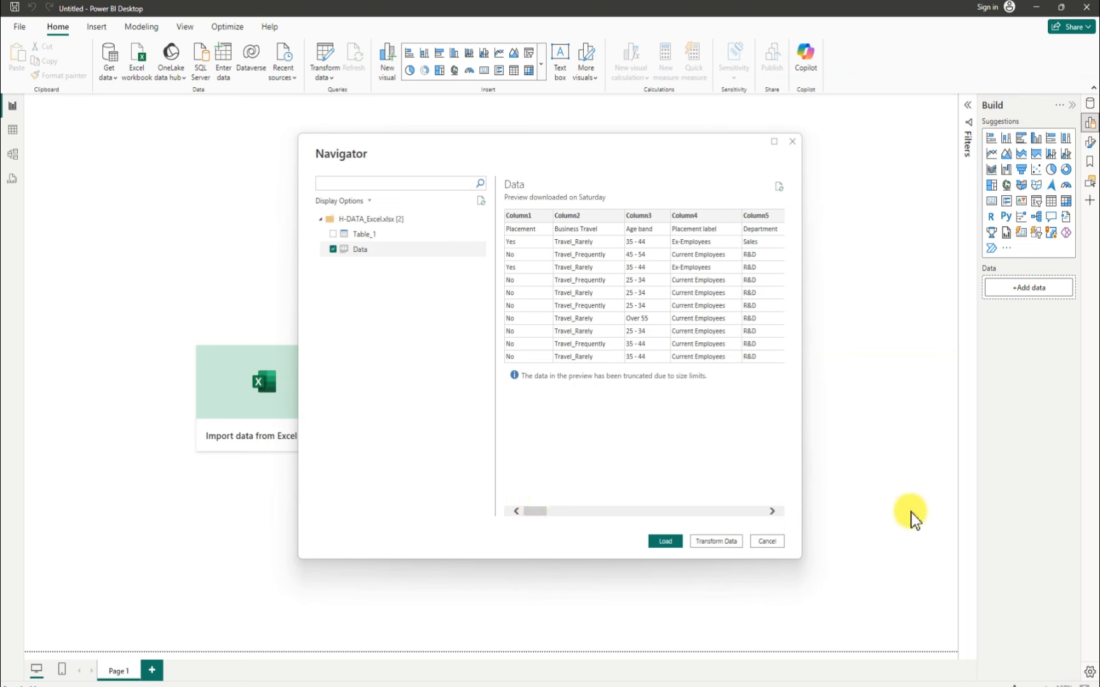
pyautogui.click(716, 542)
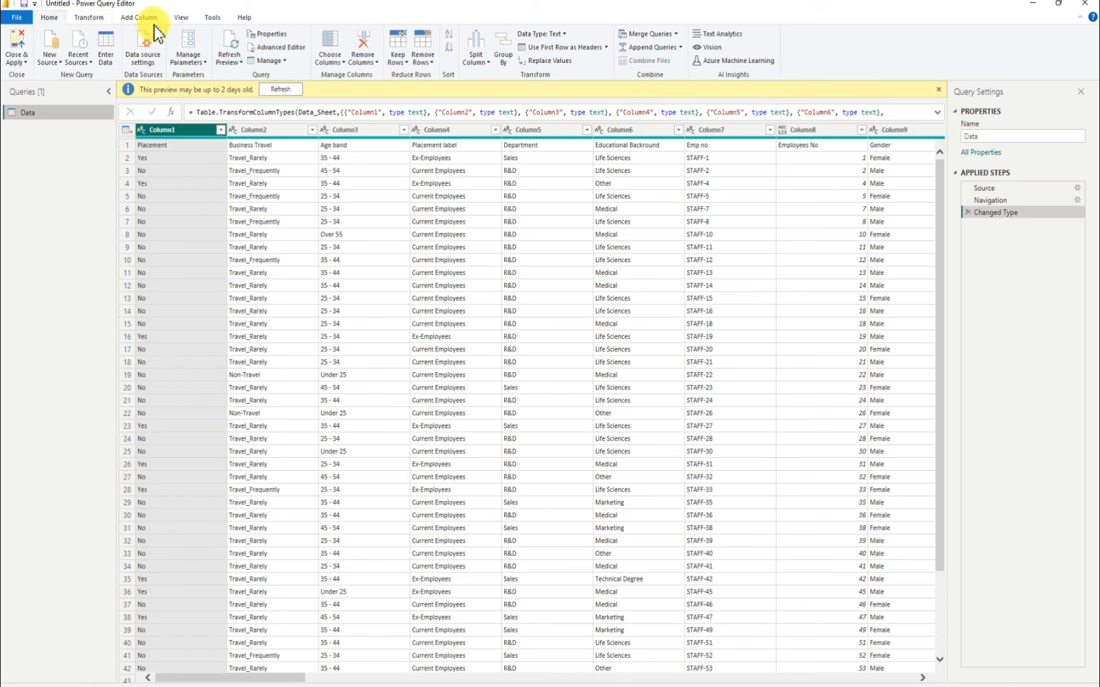
pyautogui.click(570, 49)
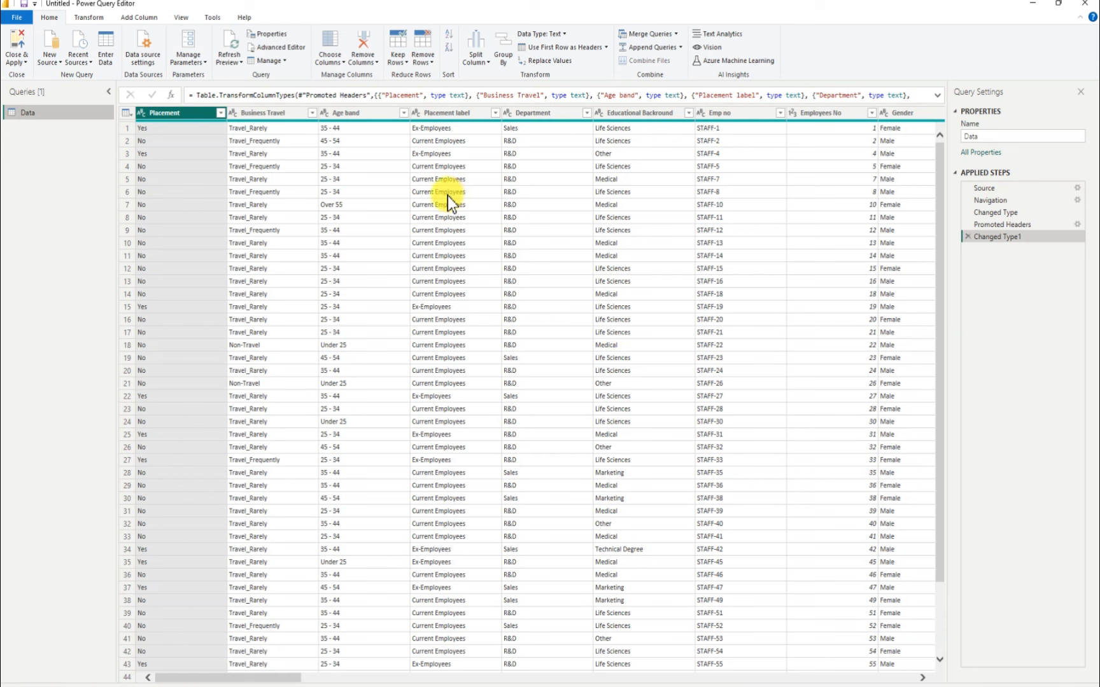
# Step: Check the column quality of all columns through Years With Curr Manager for errors and empty values, and turn the quality display off again
pyautogui.click(182, 17)
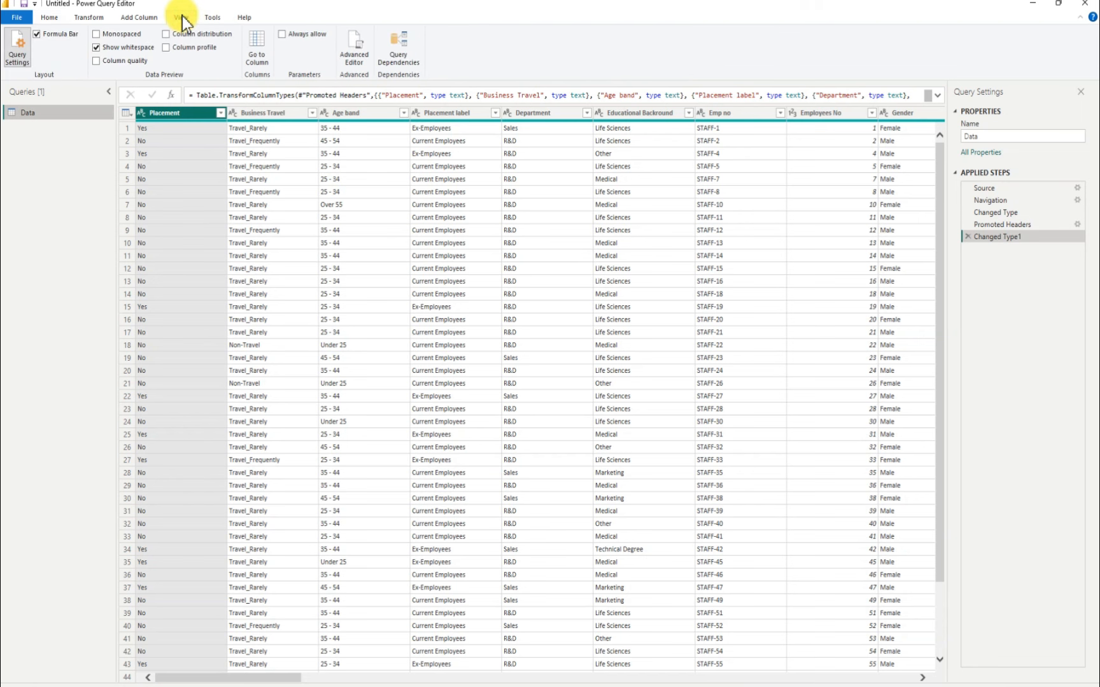
pyautogui.click(98, 63)
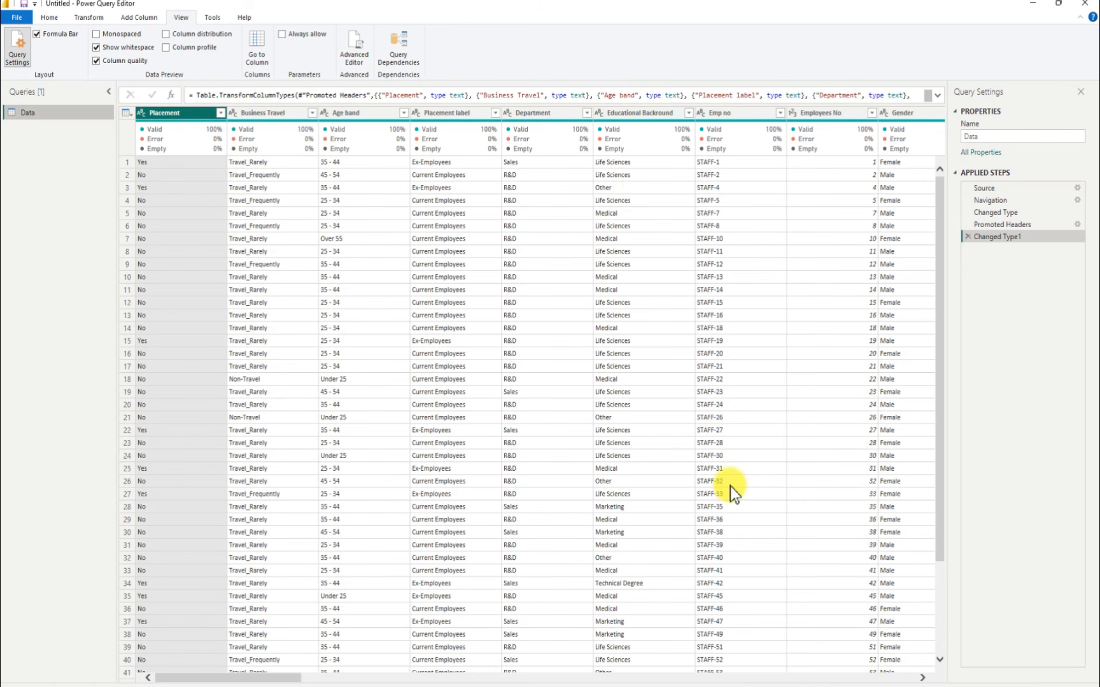
pyautogui.moveTo(280, 677); pyautogui.dragTo(921, 681)
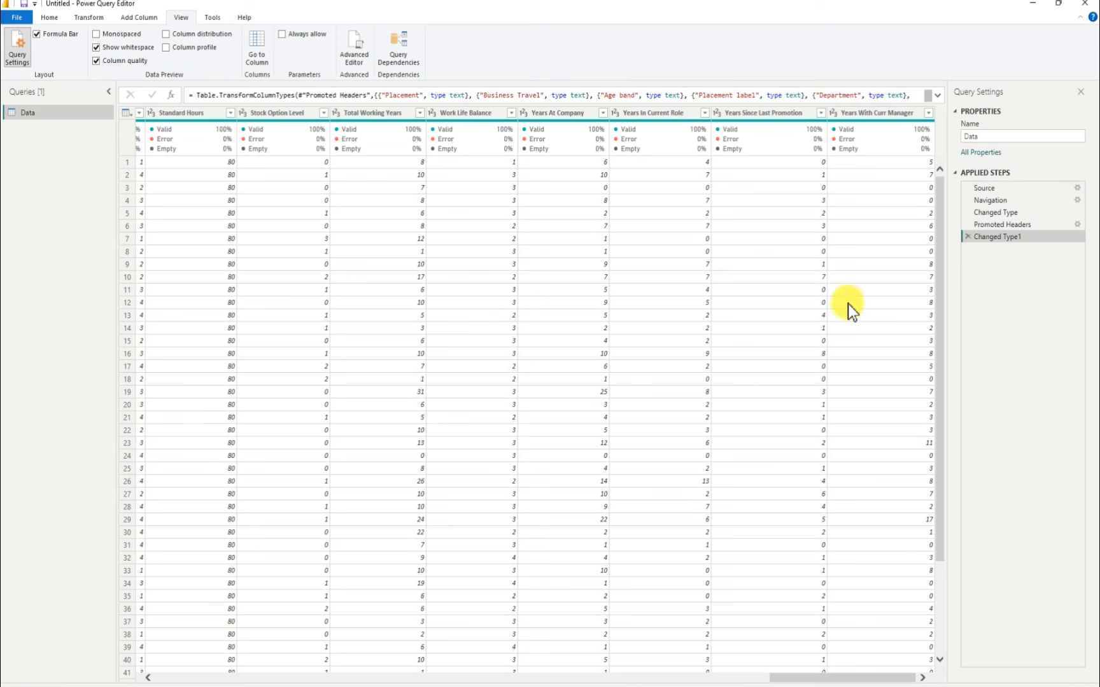
pyautogui.click(831, 113)
pyautogui.click(96, 61)
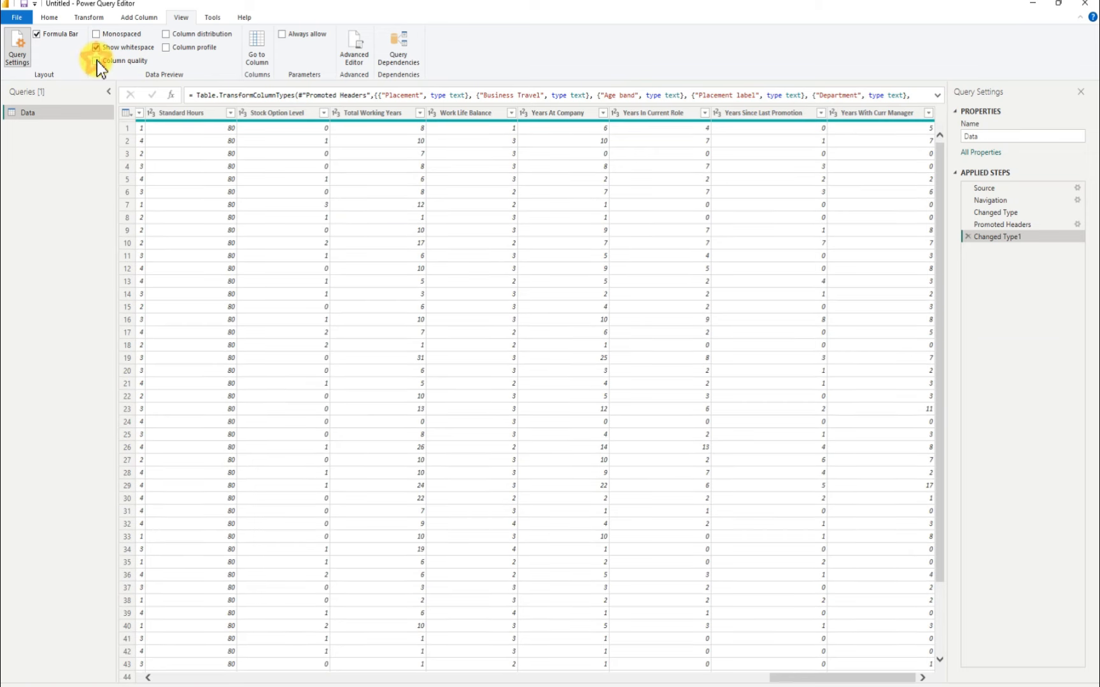
pyautogui.click(49, 17)
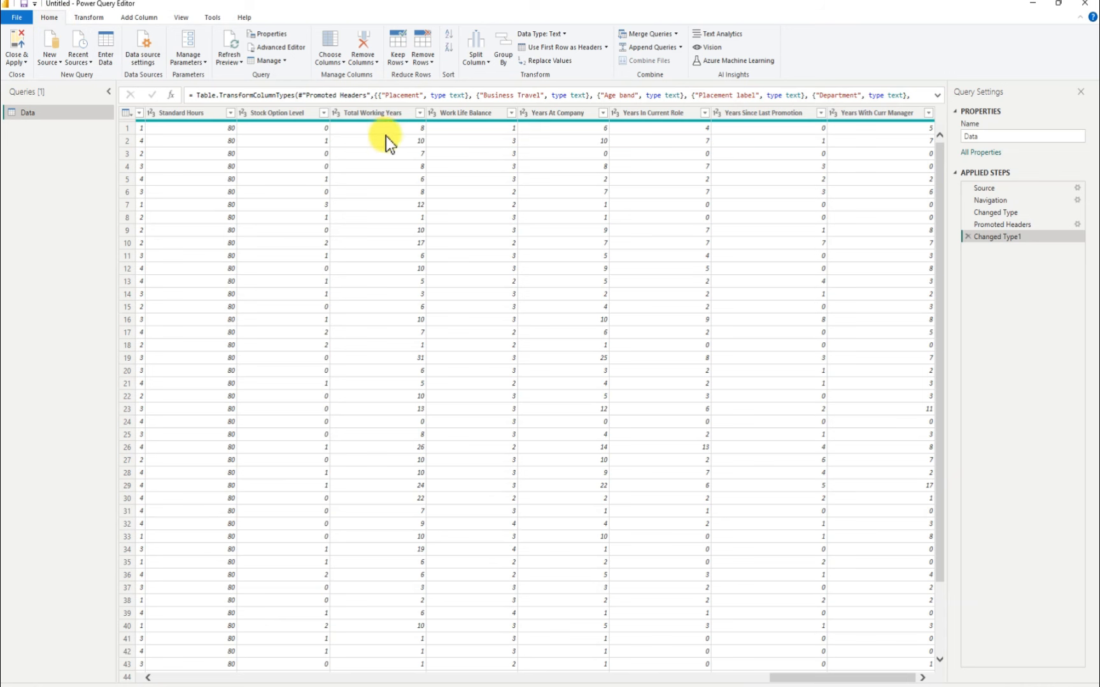
pyautogui.click(599, 118)
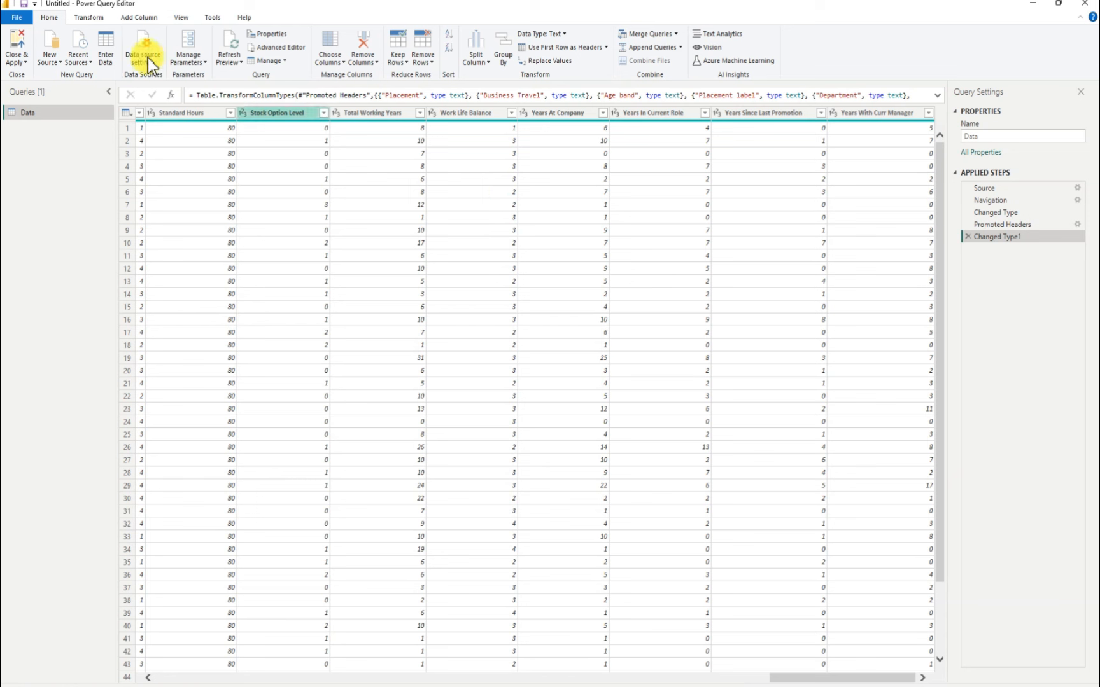
pyautogui.click(94, 18)
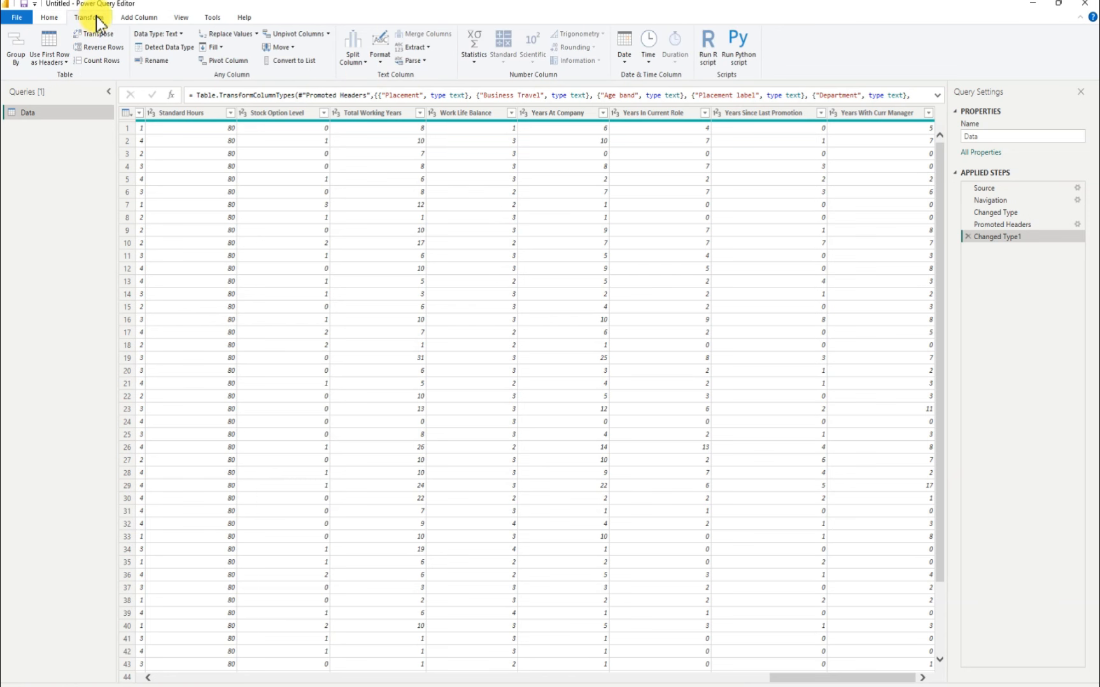
pyautogui.click(172, 48)
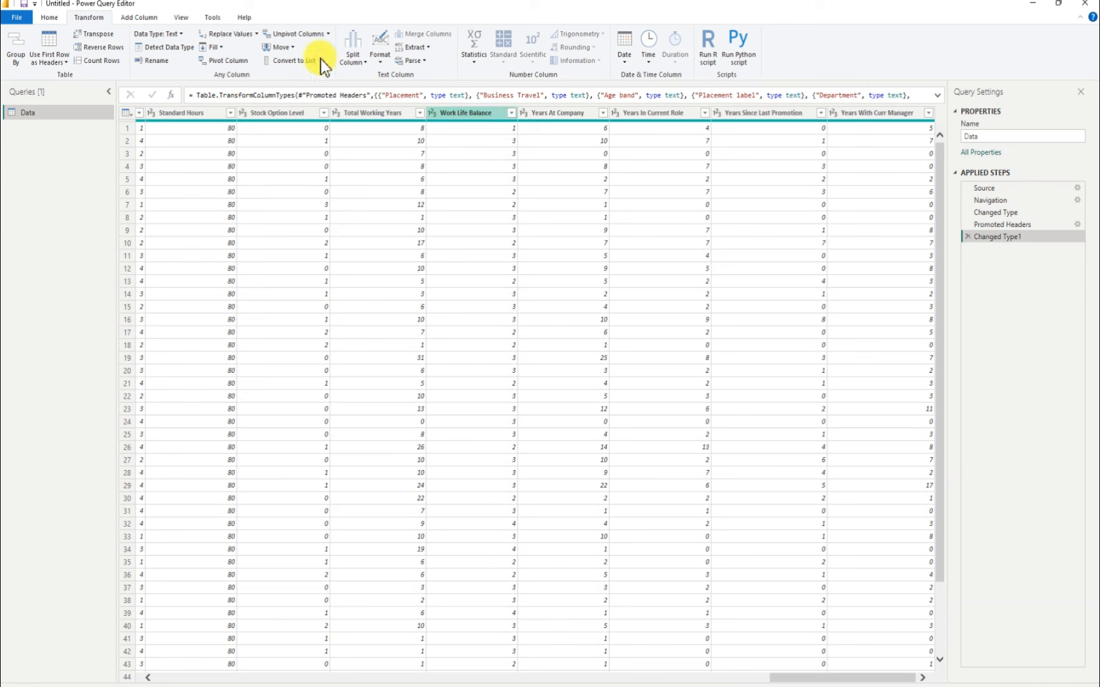
# Step: Close Power Query with the changes applied, and expand the Data table's field list in the report
pyautogui.click(51, 17)
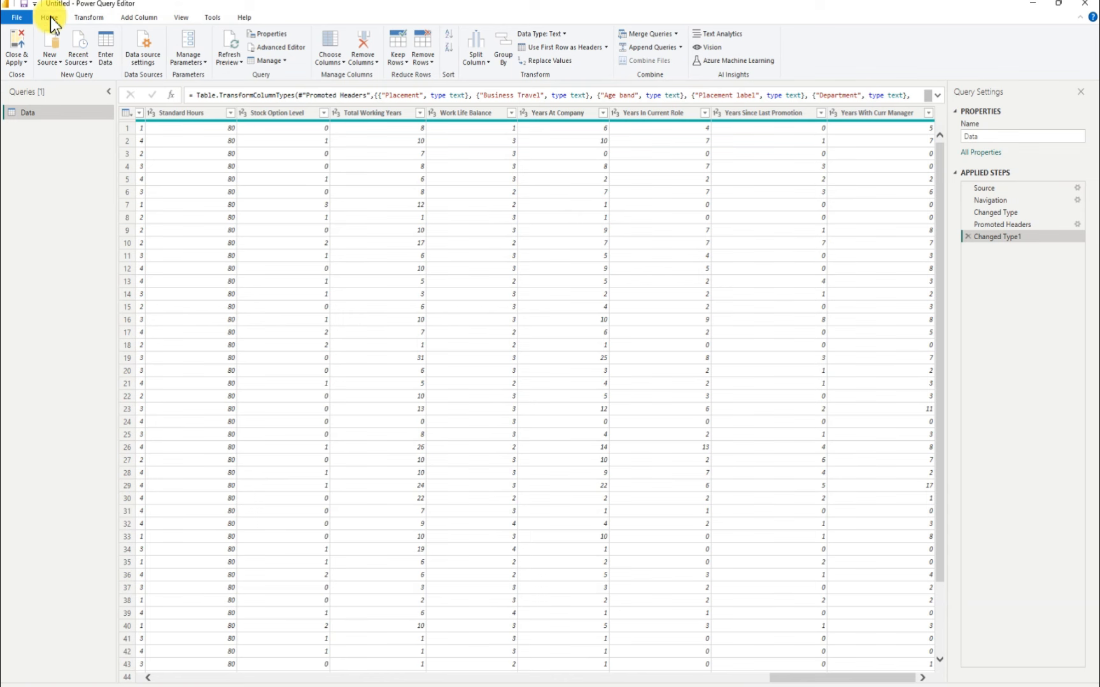
pyautogui.click(14, 46)
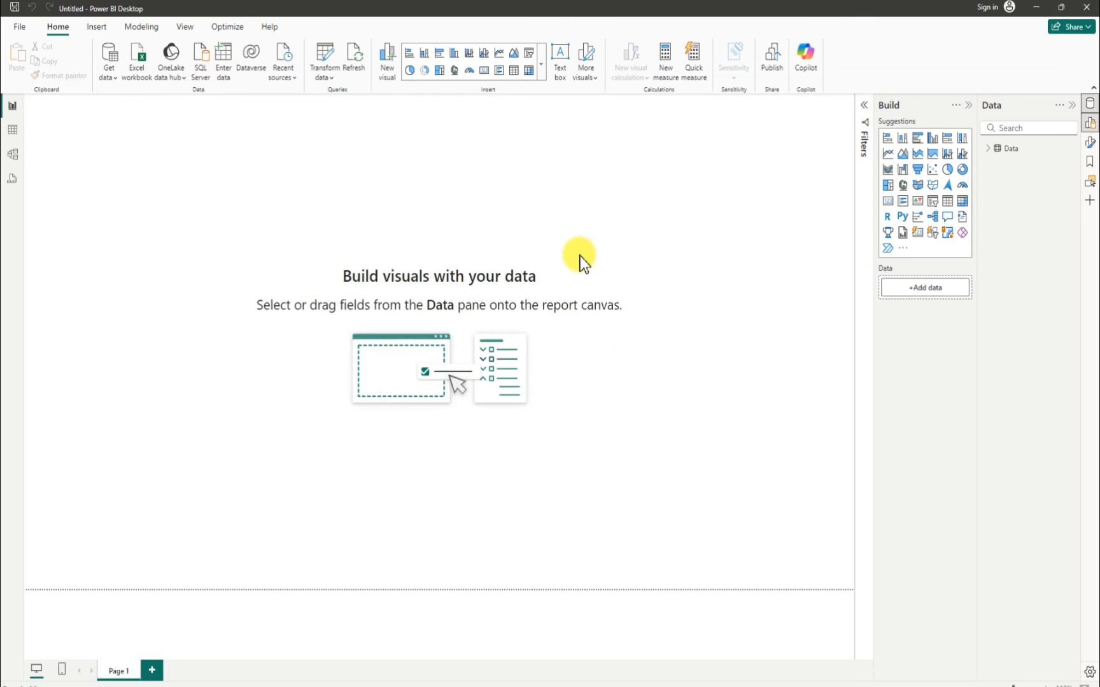
pyautogui.click(991, 154)
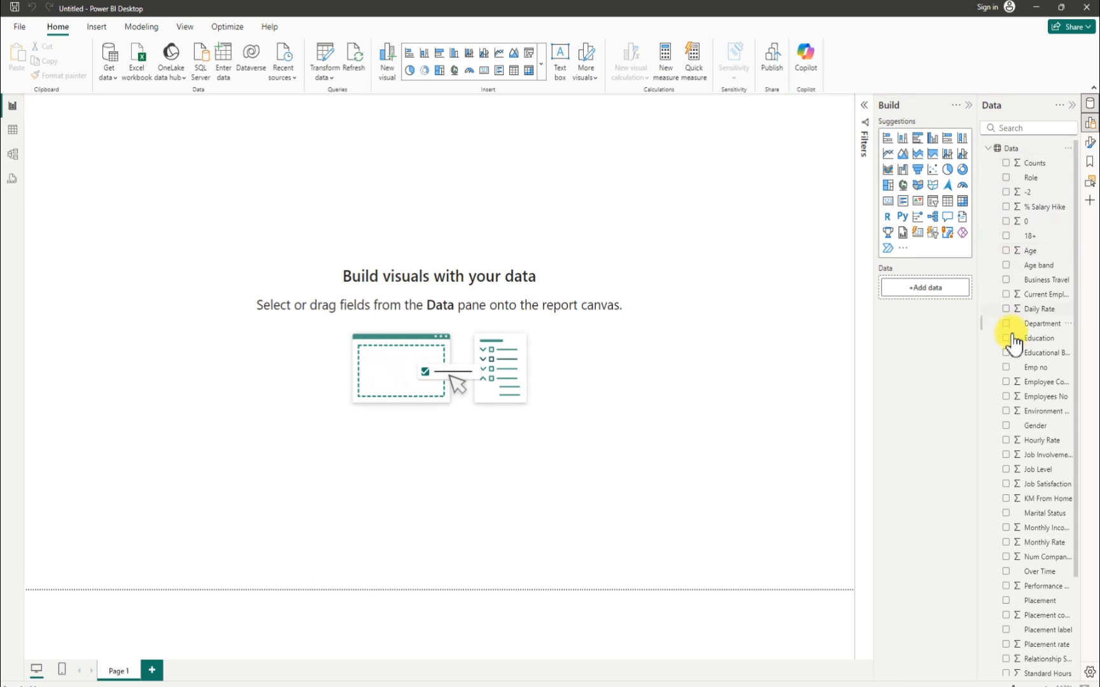
pyautogui.scroll(-4, 1041, 417)
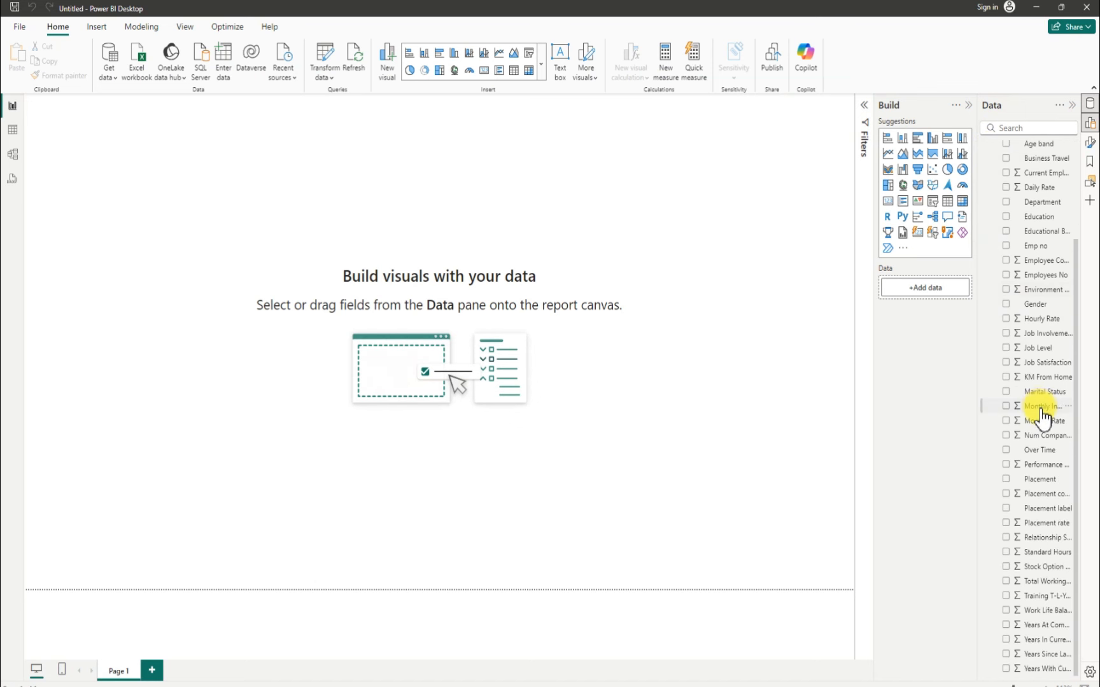
pyautogui.scroll(4, 1042, 417)
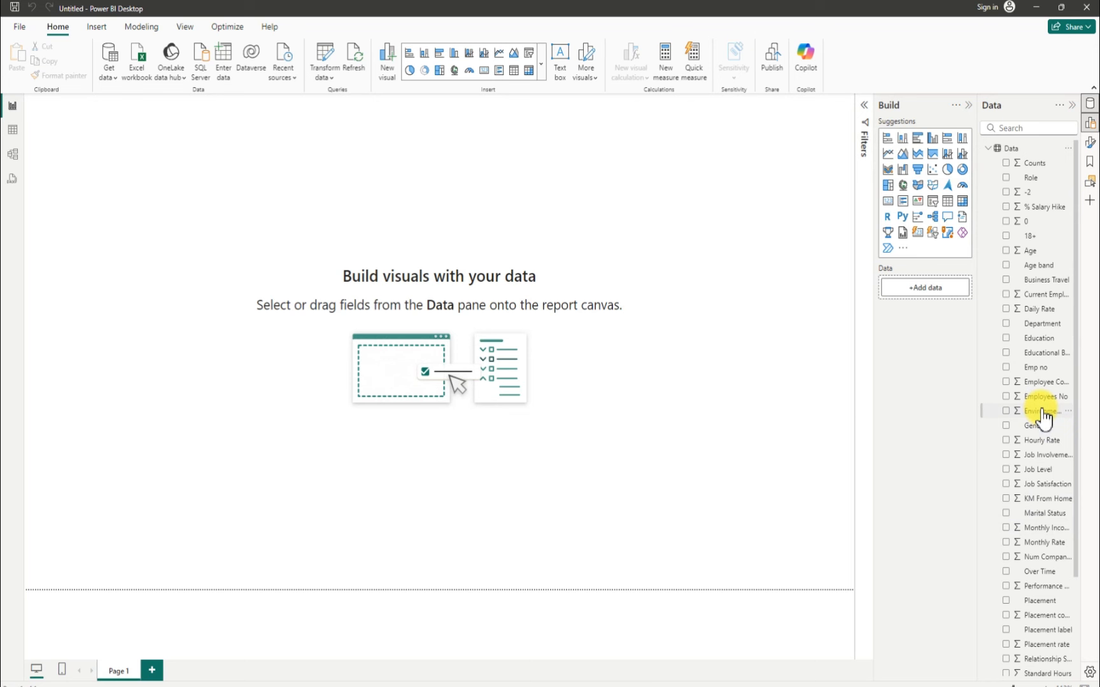
pyautogui.scroll(-4, 1043, 417)
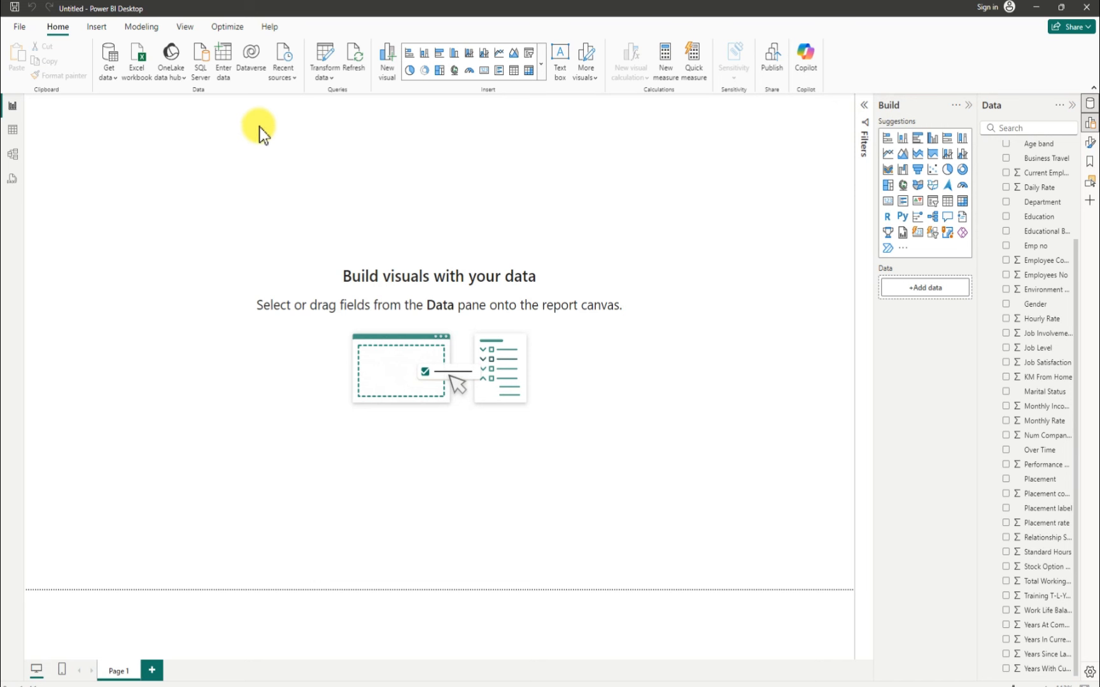
# Step: Save the report as a Power BI file named Employees Report in the Downloads folder
pyautogui.click(26, 25)
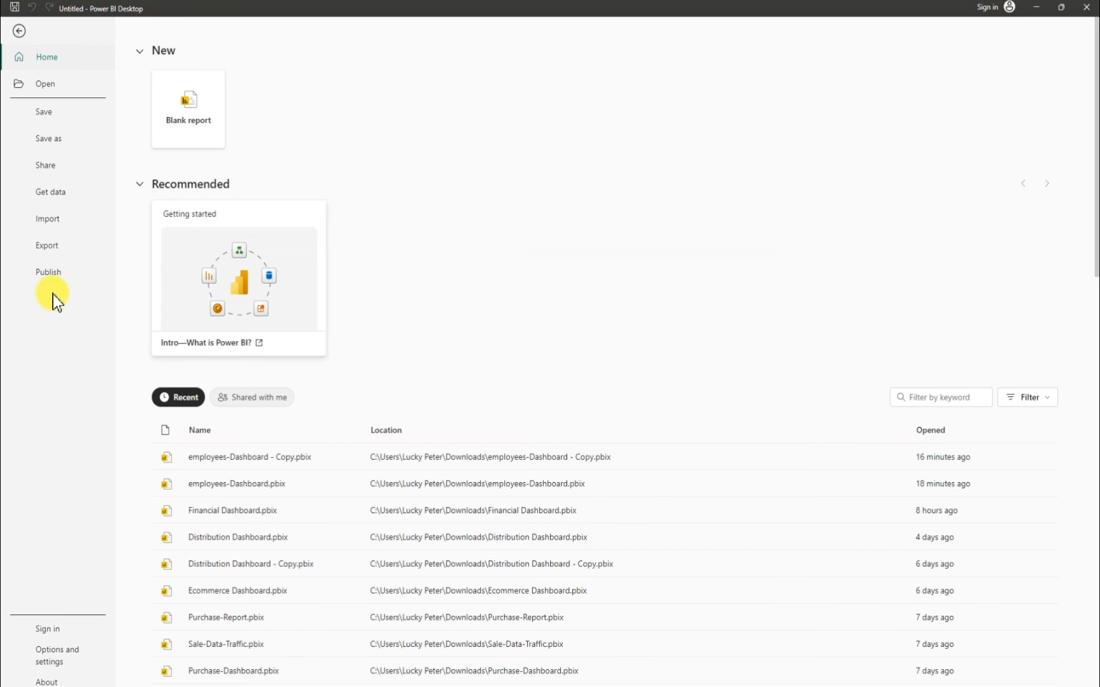
pyautogui.click(57, 143)
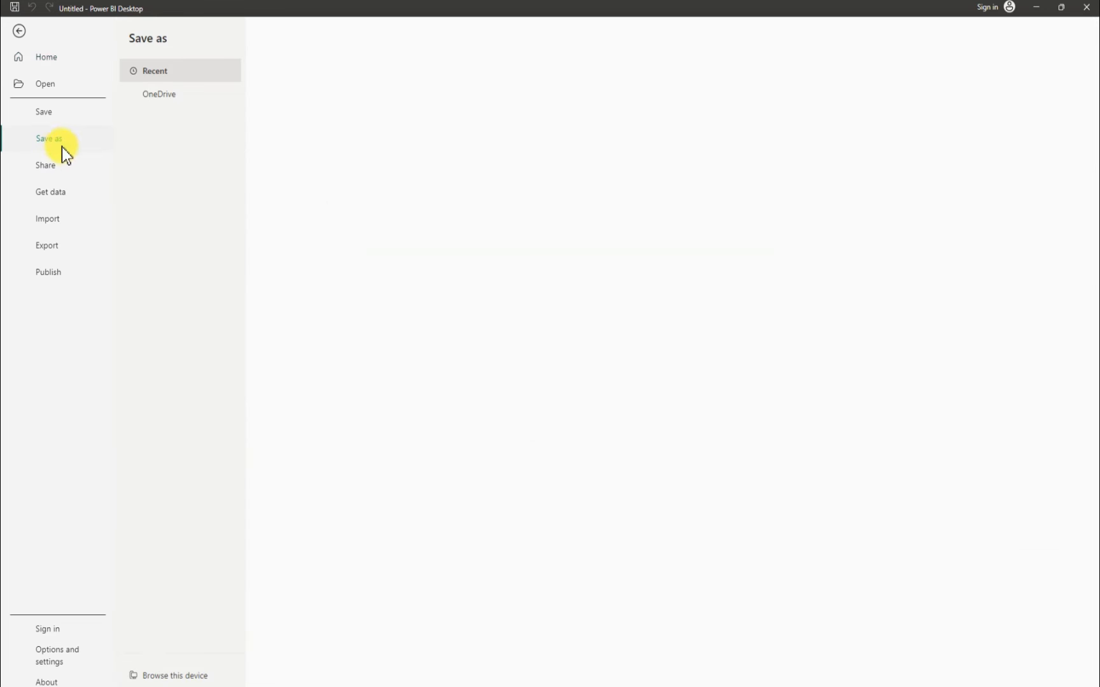
pyautogui.click(173, 675)
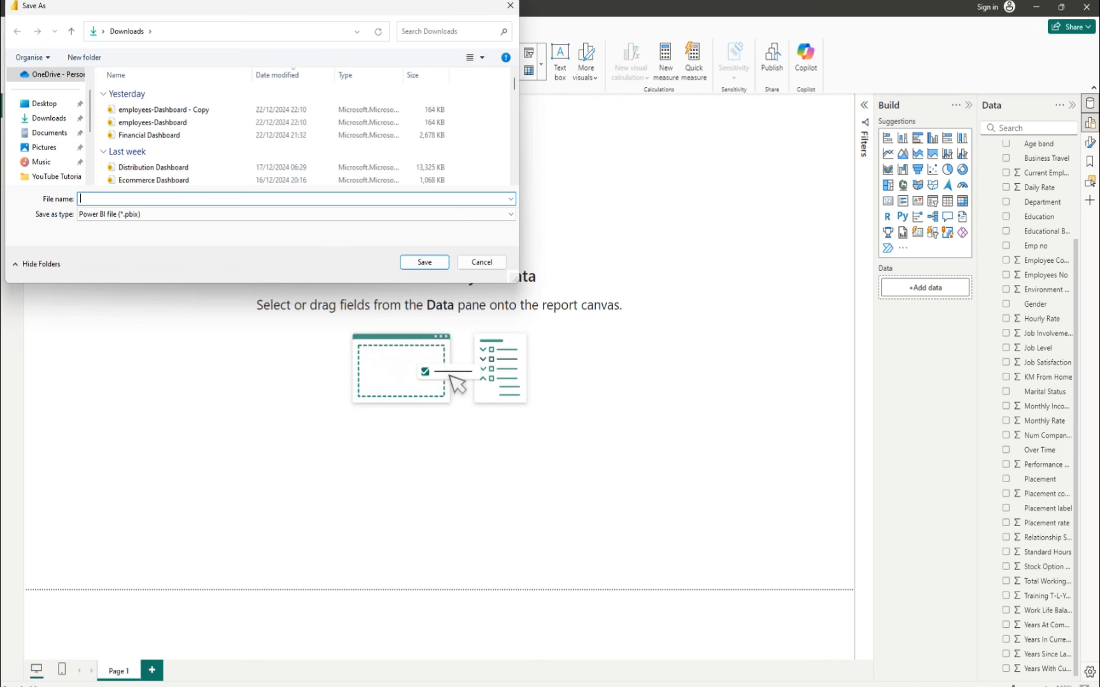
pyautogui.click(51, 119)
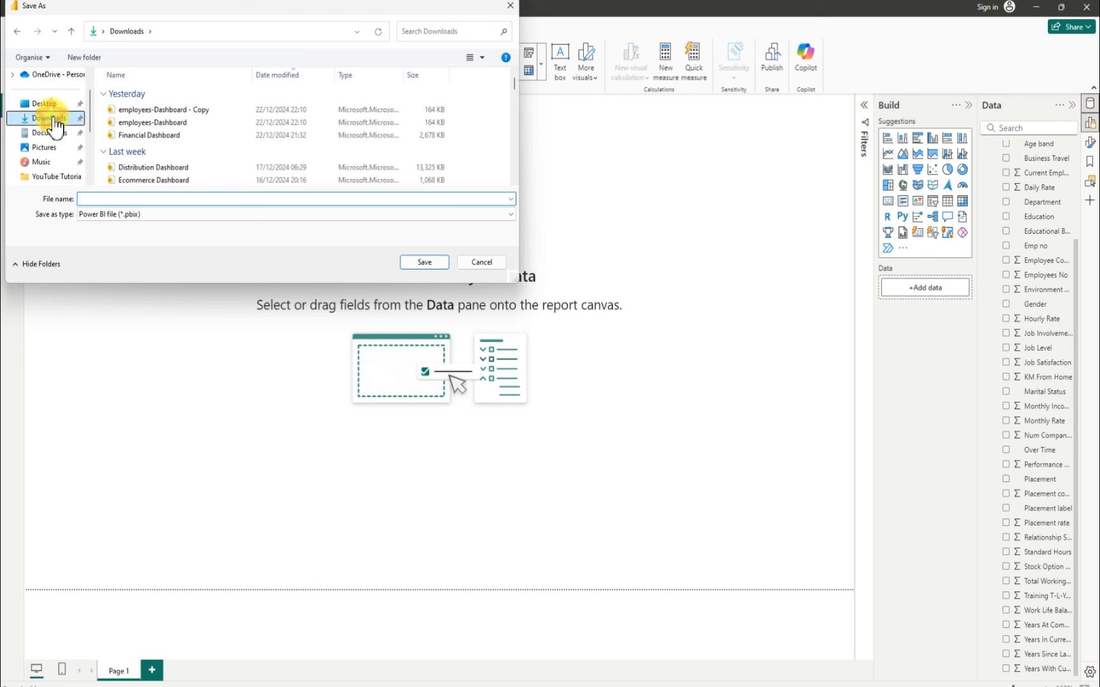
pyautogui.click(91, 199)
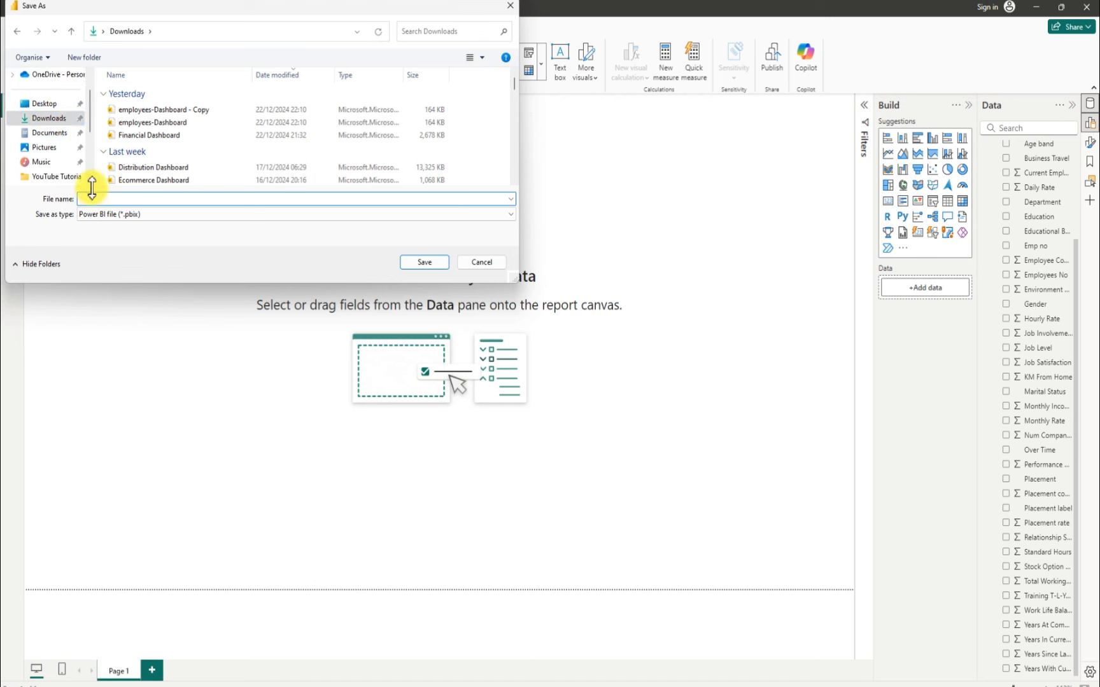
pyautogui.write('Em')
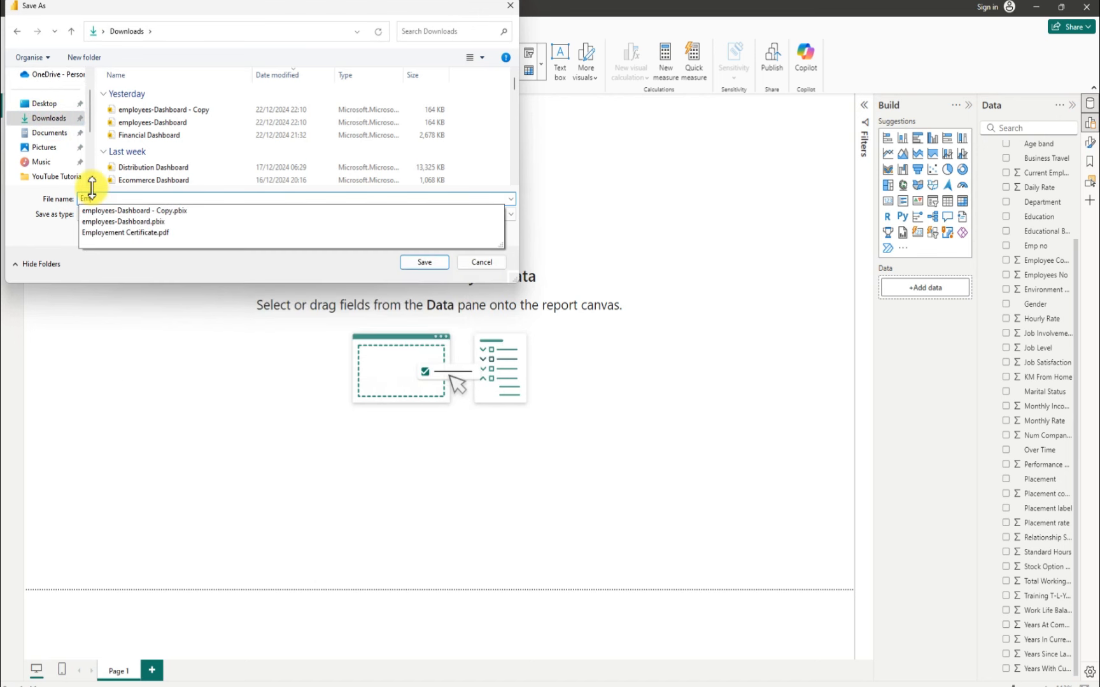
pyautogui.write('ployes')
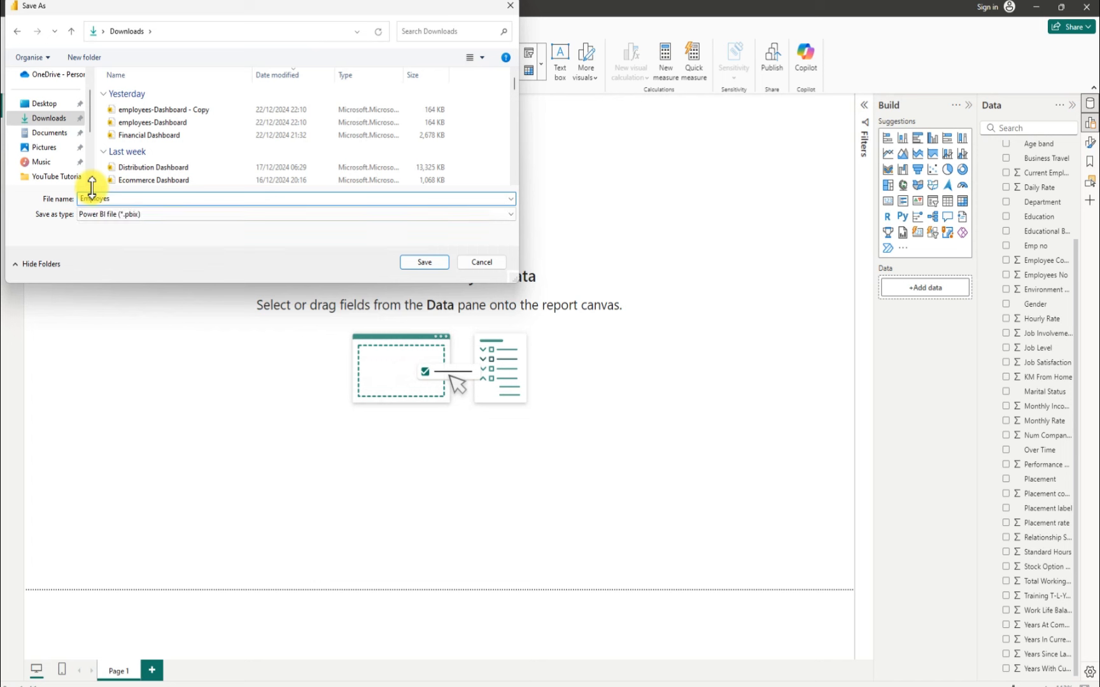
pyautogui.press('BackSpace')
pyautogui.write('es Report')
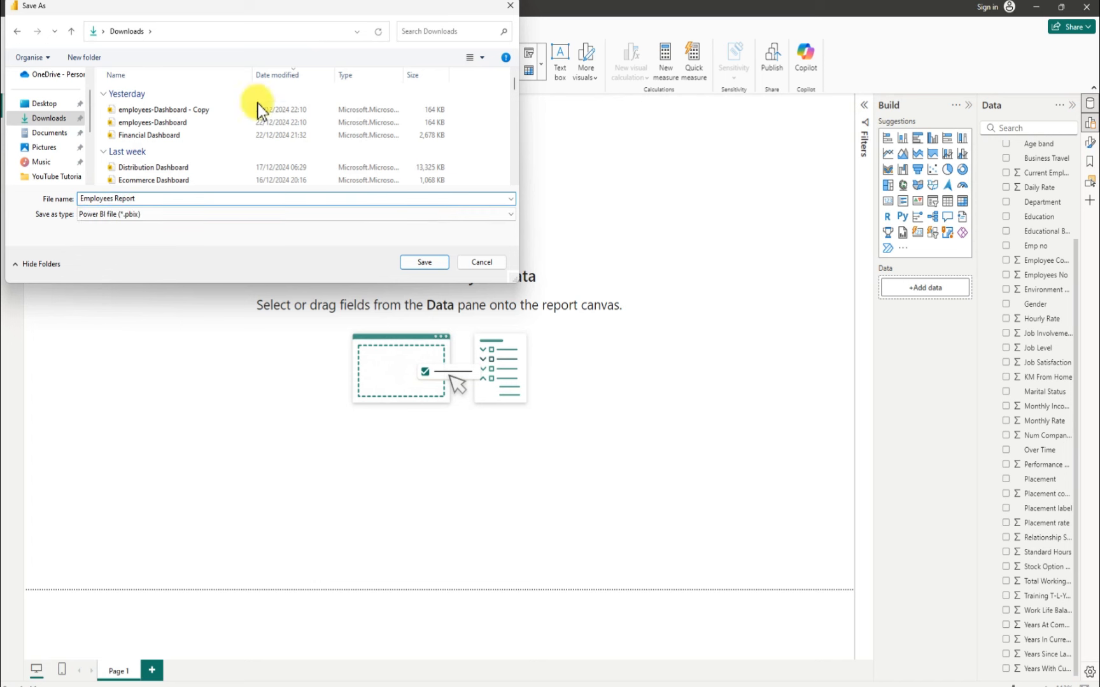
pyautogui.click(417, 261)
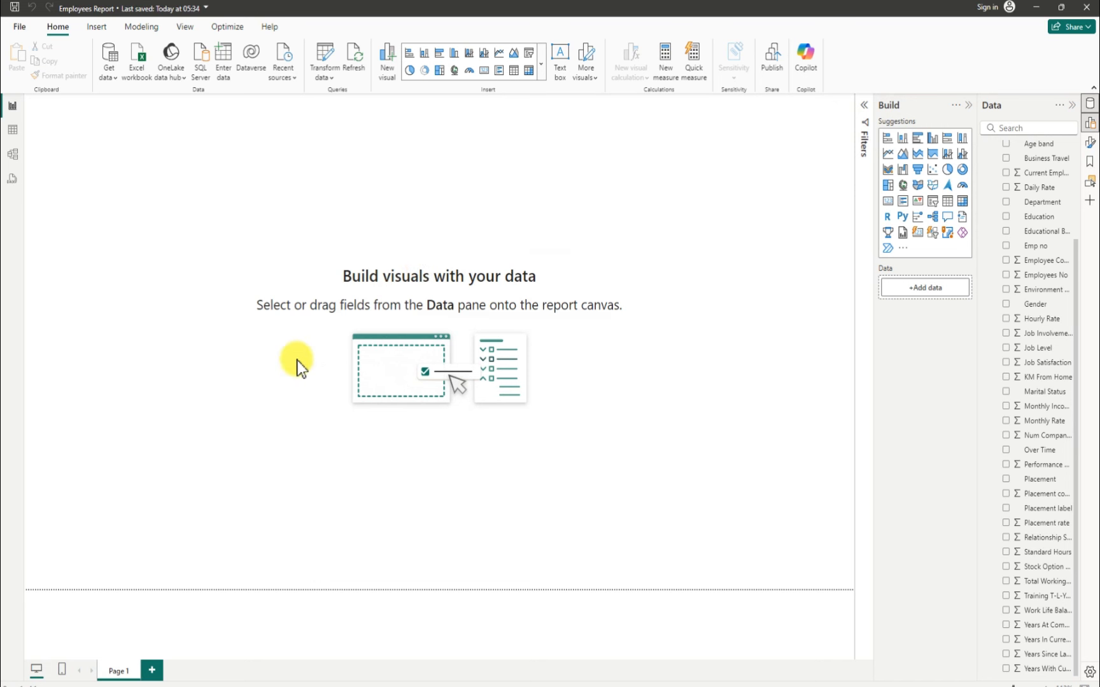
# Step: Rename the page Page 1 as Report
pyautogui.doubleClick(126, 672)
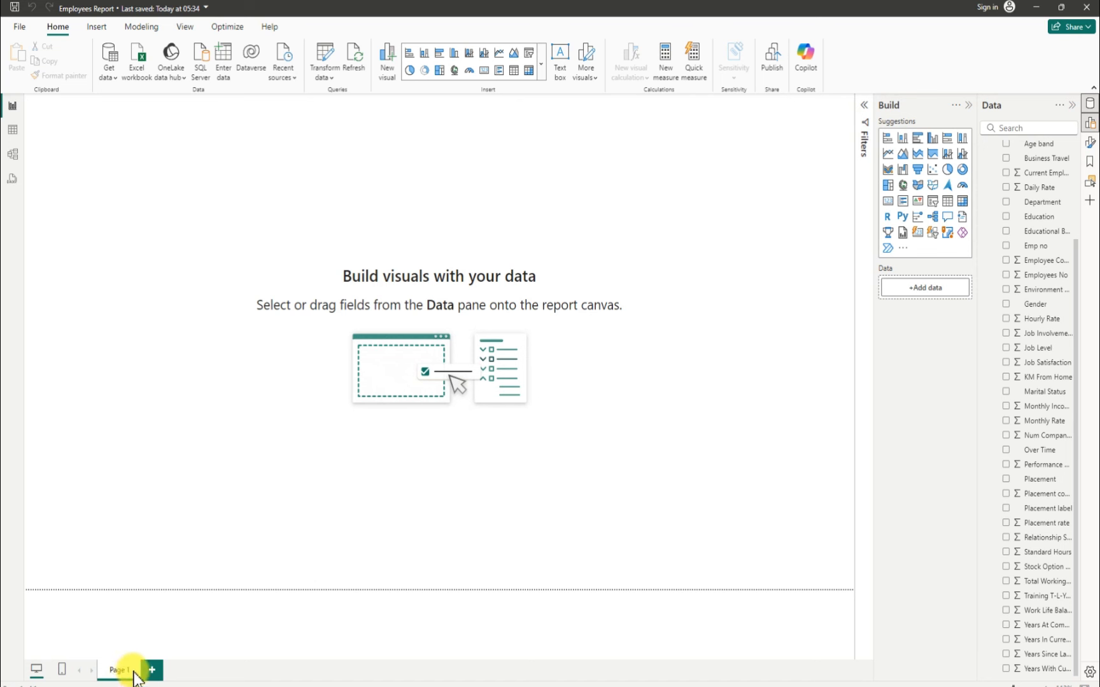
pyautogui.press('BackSpace')
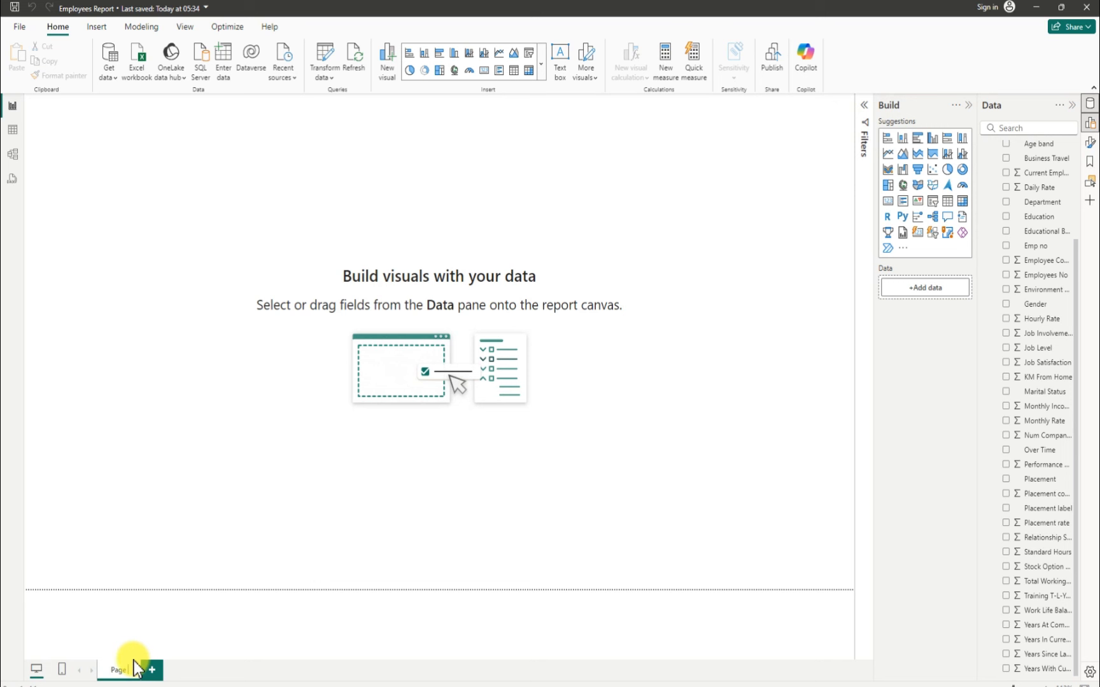
pyautogui.press('BackSpace')
pyautogui.press('BackSpace')
pyautogui.press('BackSpace')
pyautogui.press('BackSpace')
pyautogui.write('Report')
pyautogui.press('Return')
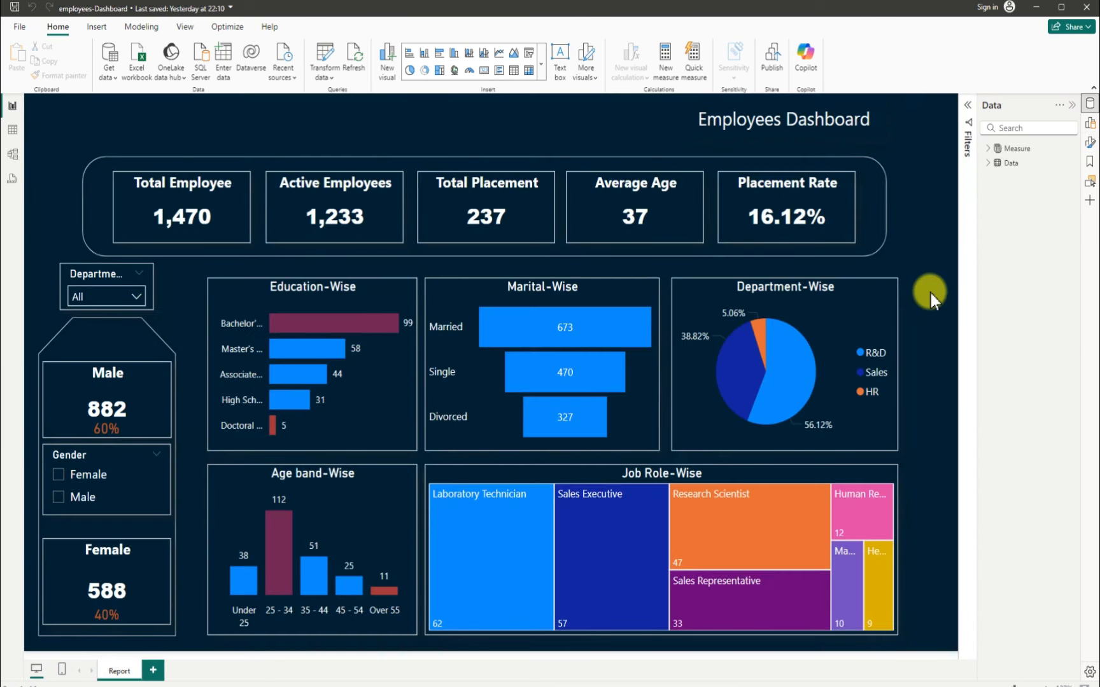
# Step: View the finished employees-Dashboard report with its Data pane collapsed, and switch back to the Employees Report window
pyautogui.click(1072, 106)
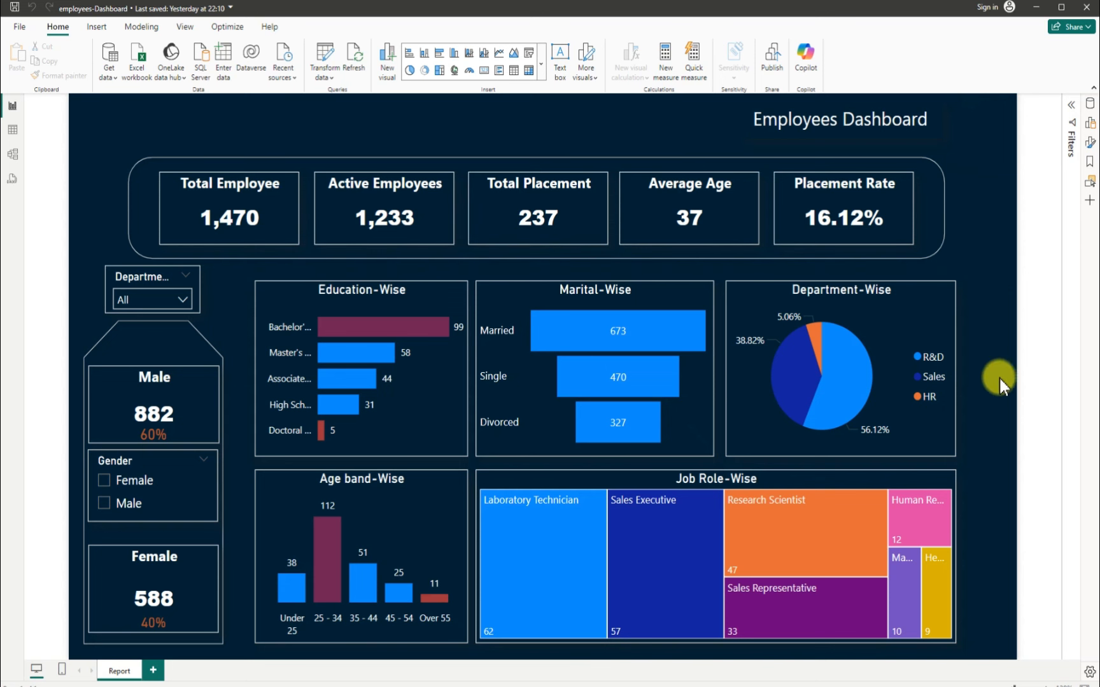
pyautogui.moveTo(780, 685)
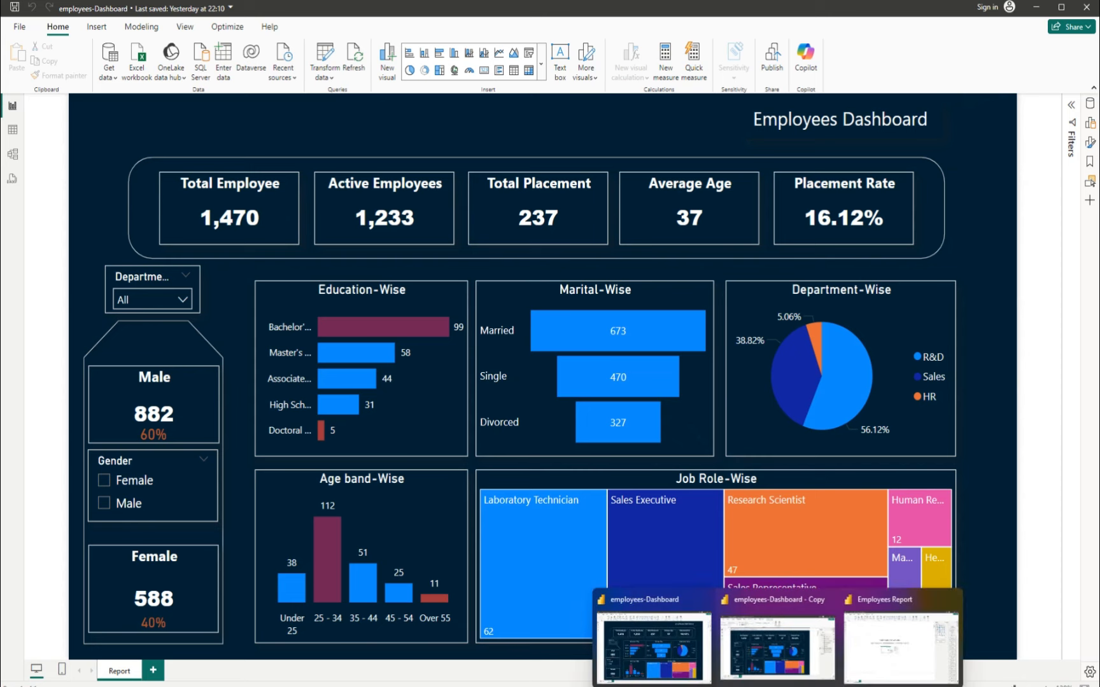
pyautogui.click(891, 661)
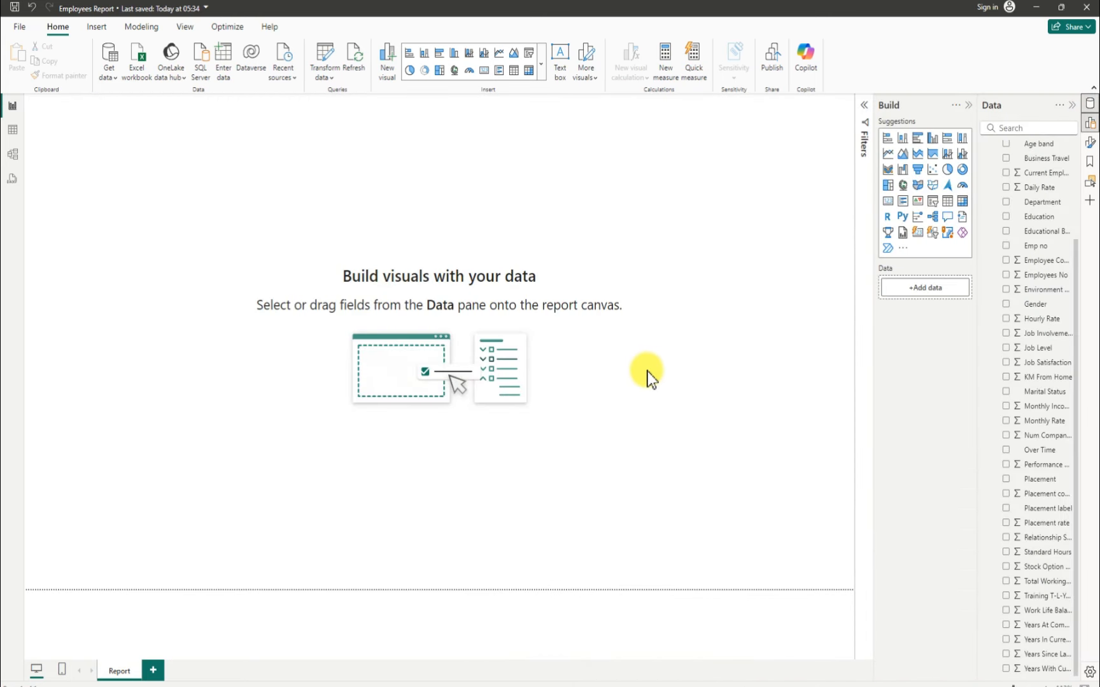
# Step: Create an empty table named Measure by entering data manually, and load it into the model
pyautogui.click(225, 61)
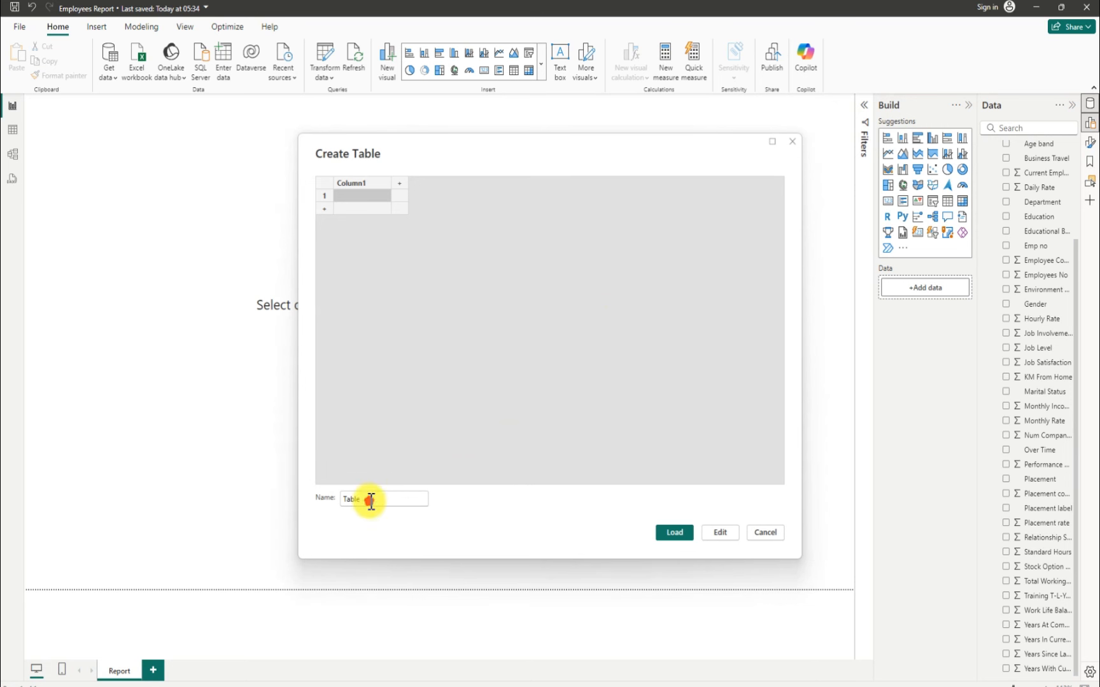
pyautogui.moveTo(368, 500); pyautogui.dragTo(325, 506)
pyautogui.press('BackSpace')
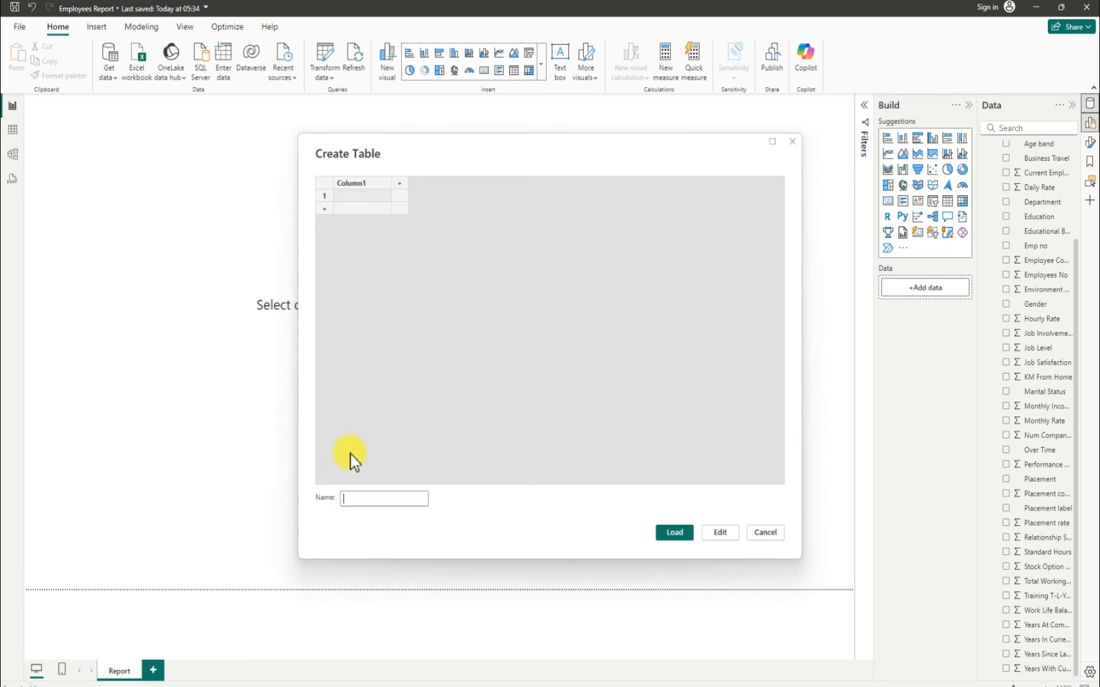
pyautogui.write('Measure')
pyautogui.click(674, 533)
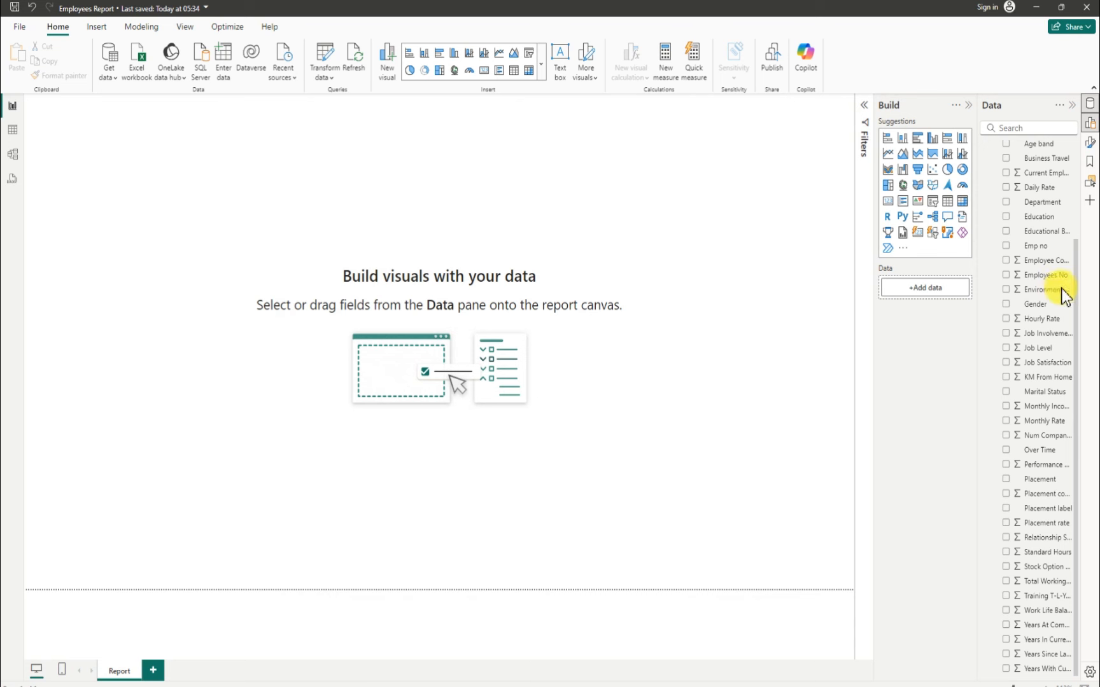
# Step: Collapse the Data table's field list and expand the Measure table
pyautogui.scroll(3, 1047, 286)
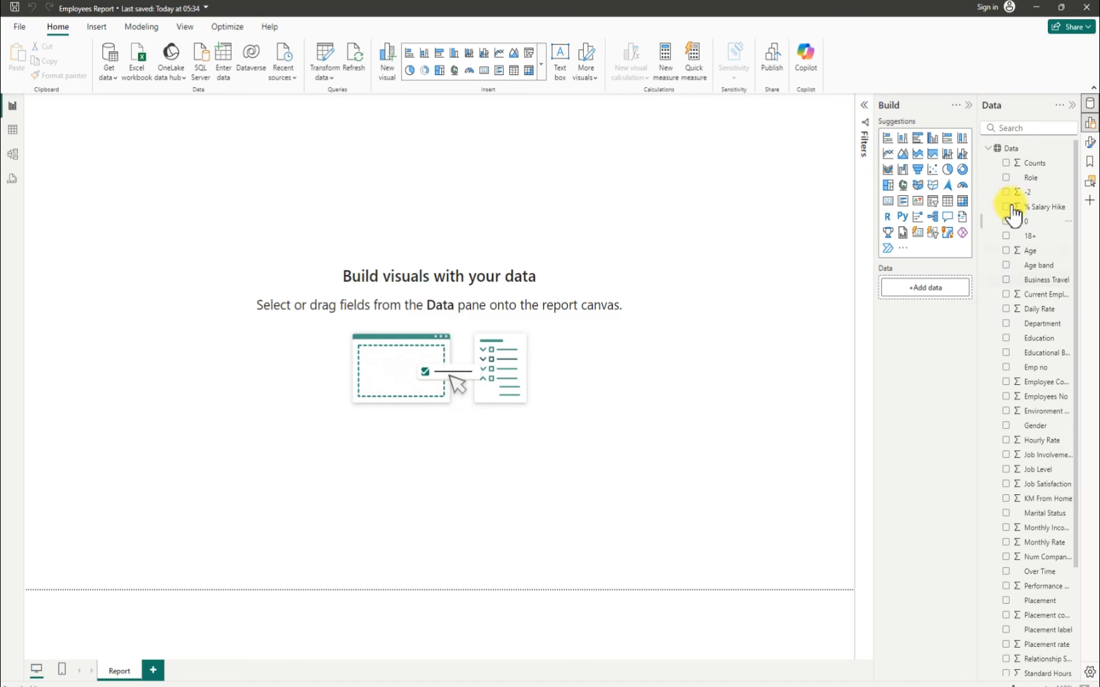
pyautogui.click(988, 149)
pyautogui.click(997, 164)
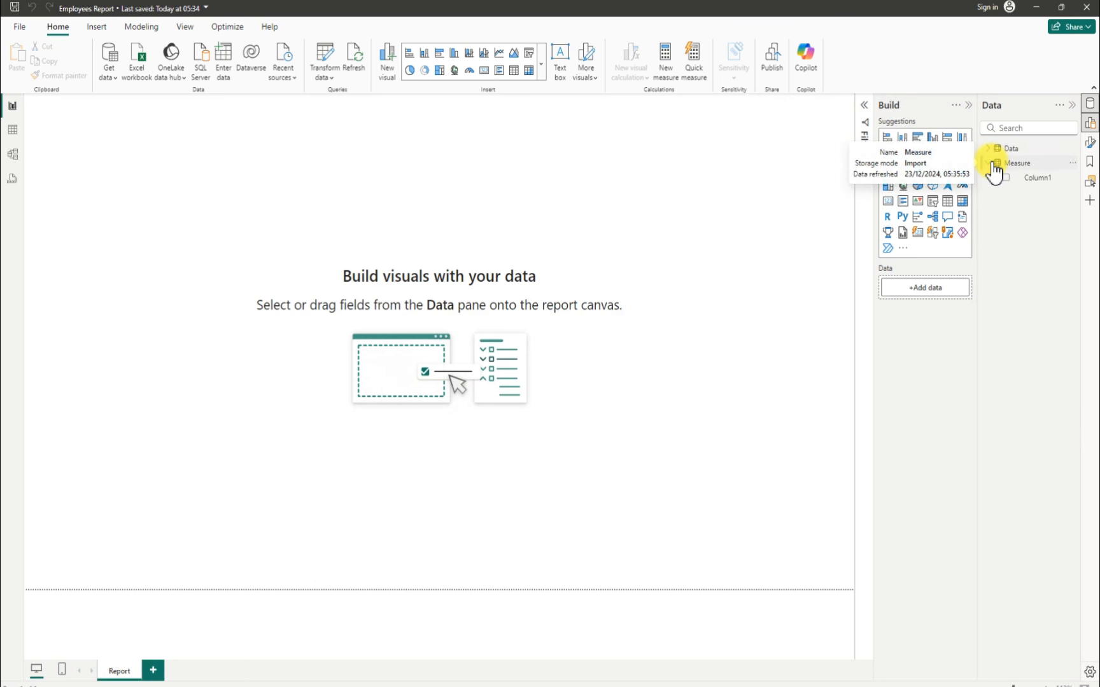
# Step: Add a new measure to the Measure table and name it Total Employee in its formula
pyautogui.click(1075, 166)
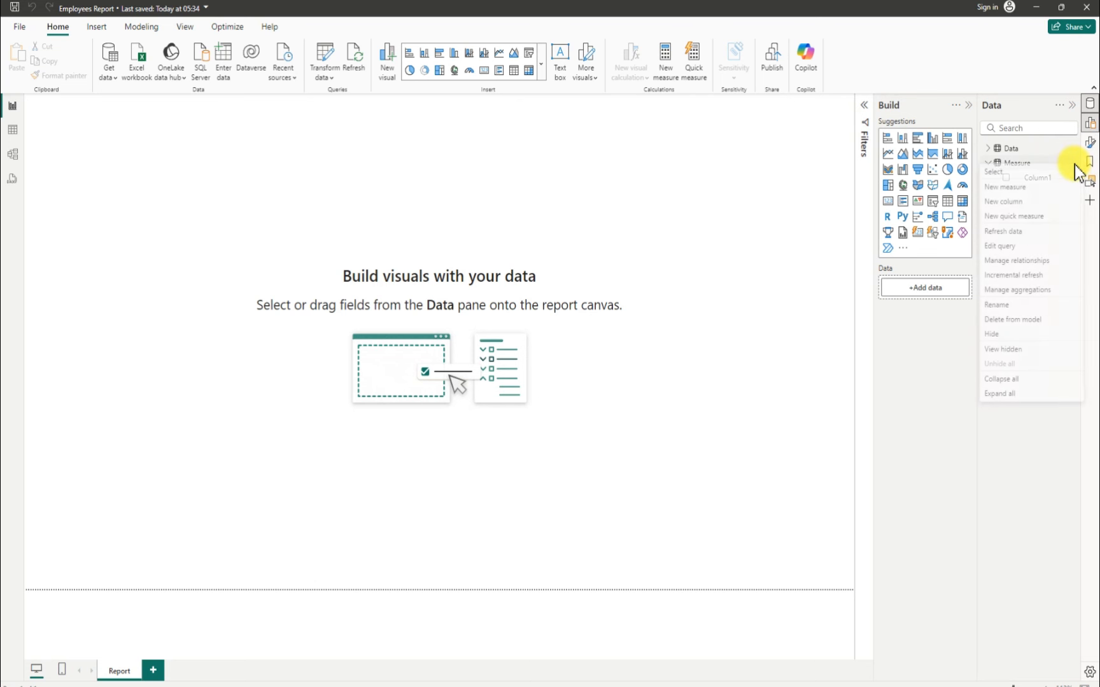
pyautogui.click(1005, 189)
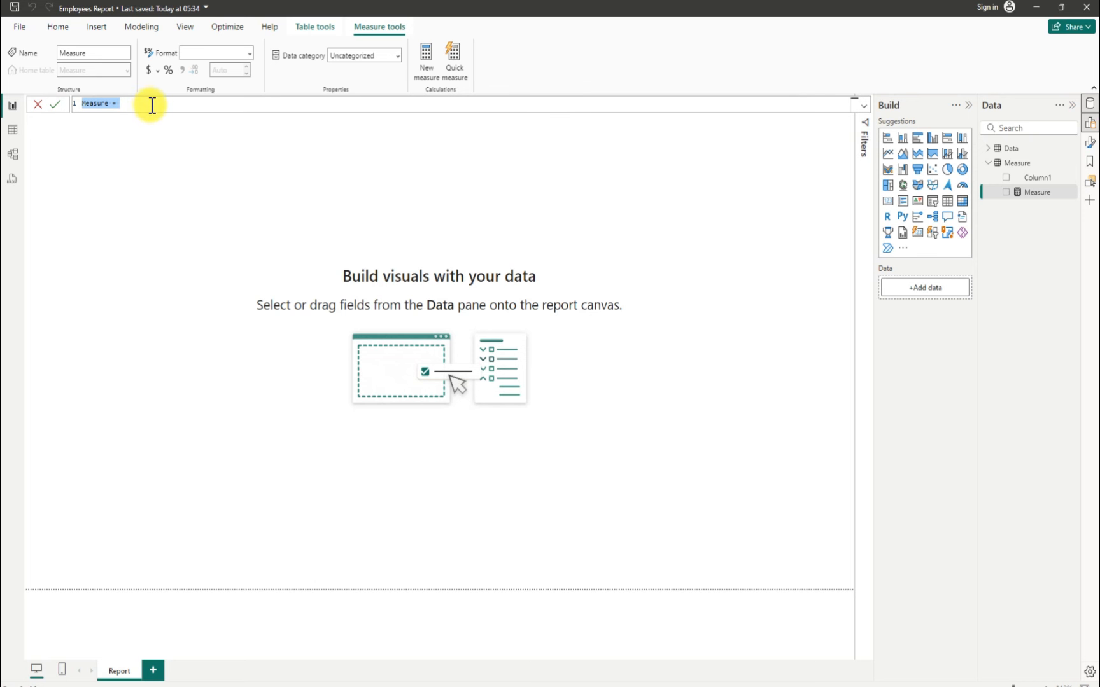
pyautogui.scroll(2, 152, 103)
pyautogui.scroll(4, 152, 107)
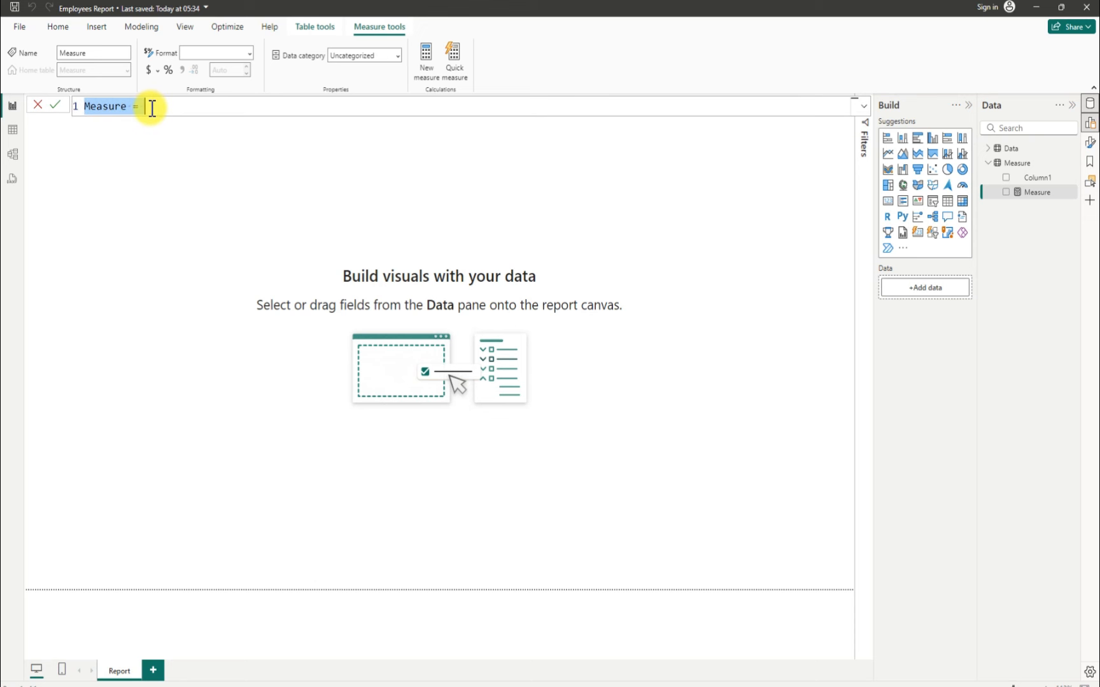
pyautogui.scroll(2, 161, 112)
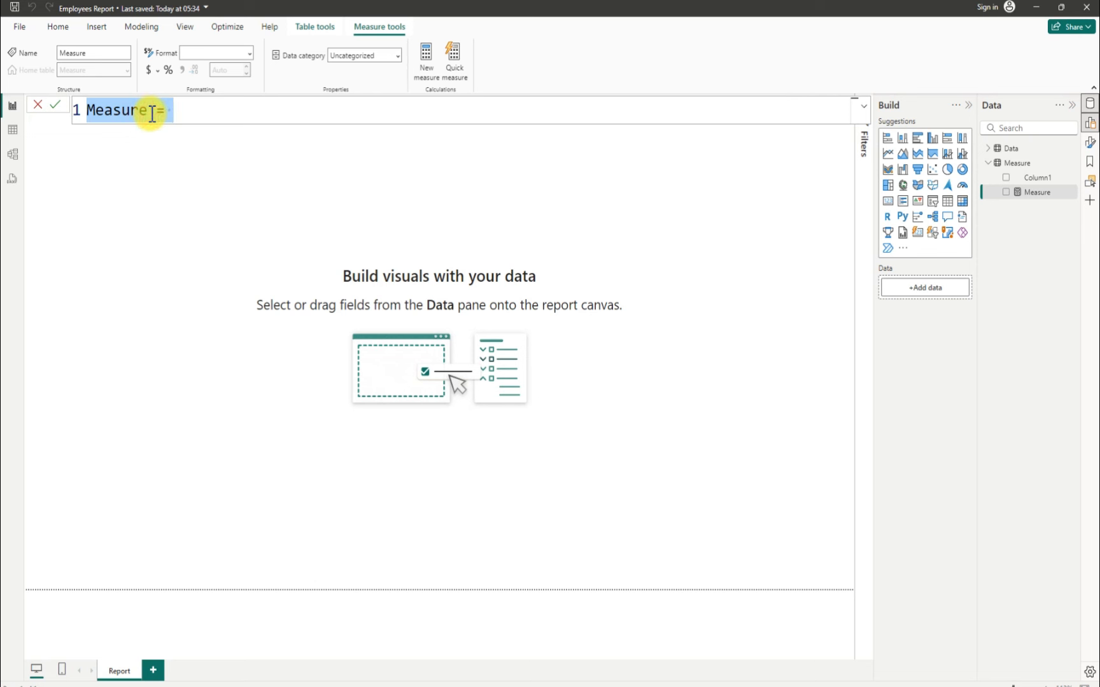
pyautogui.click(148, 112)
pyautogui.press('BackSpace')
pyautogui.press('BackSpace')
pyautogui.press('BackSpace')
pyautogui.press('BackSpace')
pyautogui.press('BackSpace')
pyautogui.press('BackSpace')
pyautogui.press('BackSpace')
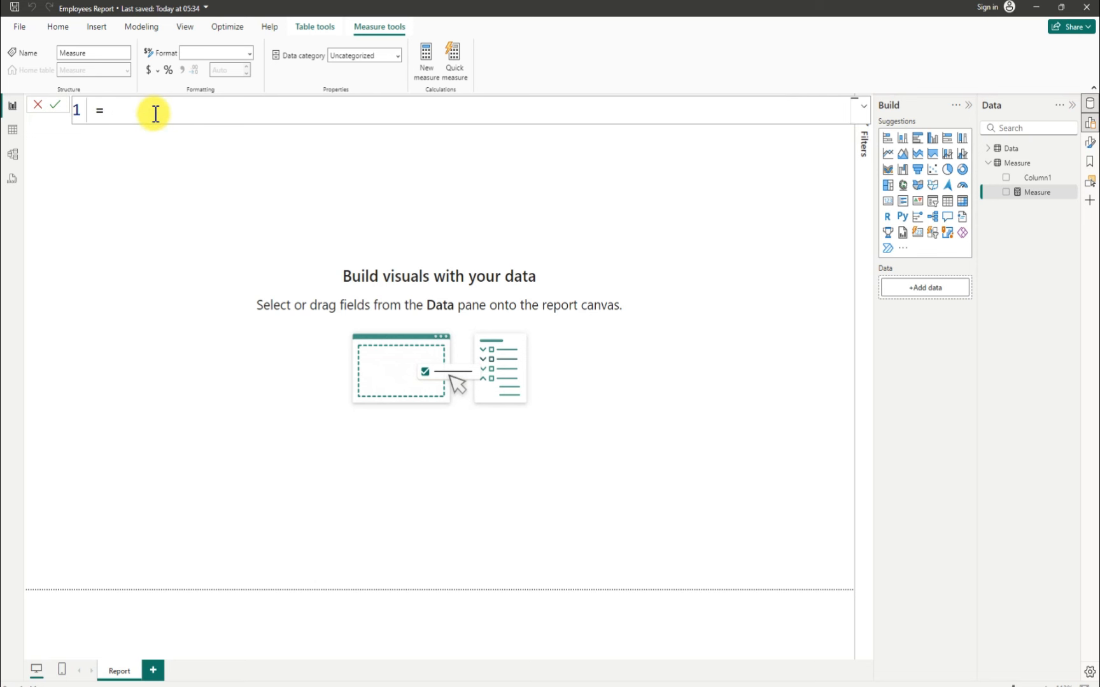
pyautogui.write('Total  Employees')
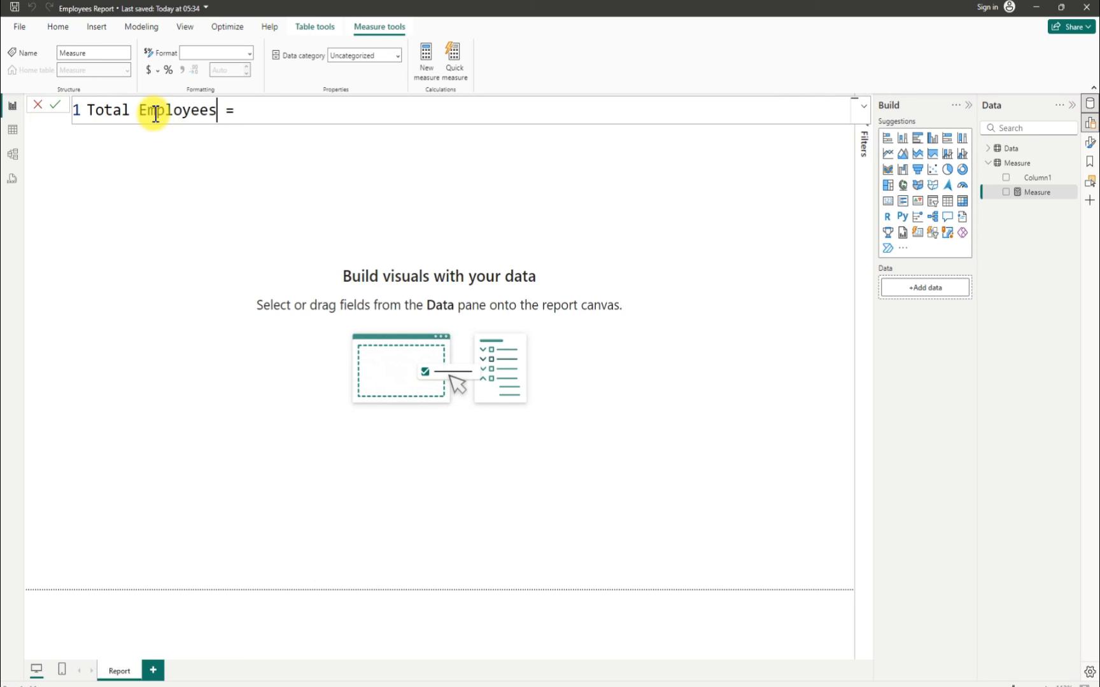
pyautogui.press('BackSpace')
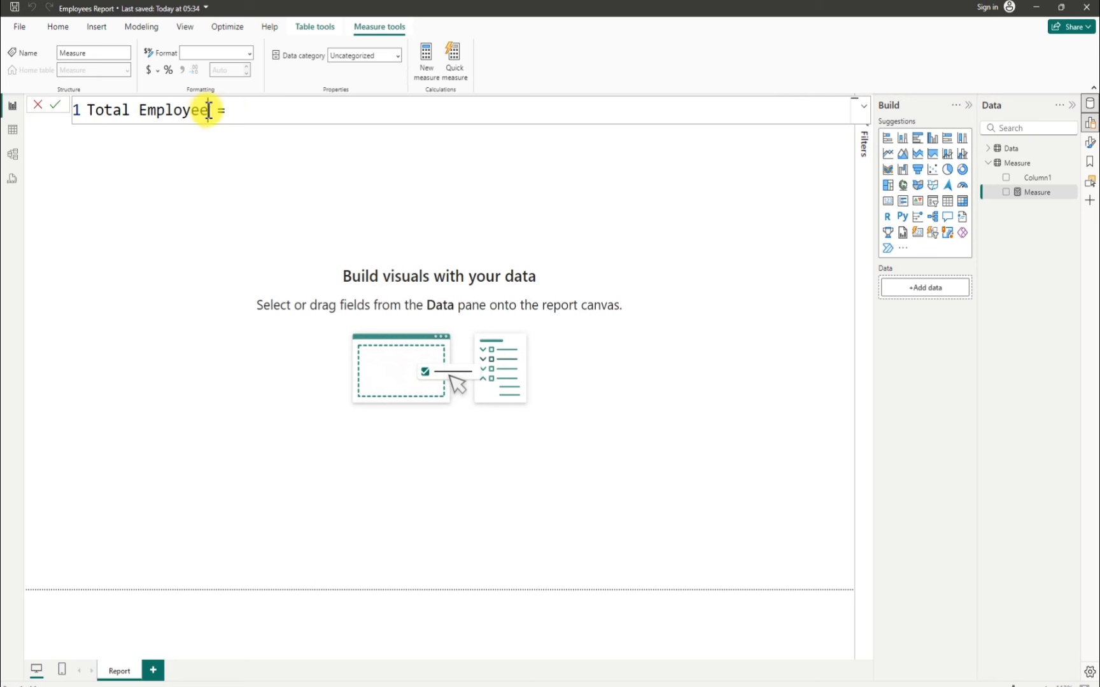
pyautogui.click(233, 108)
pyautogui.write('sum')
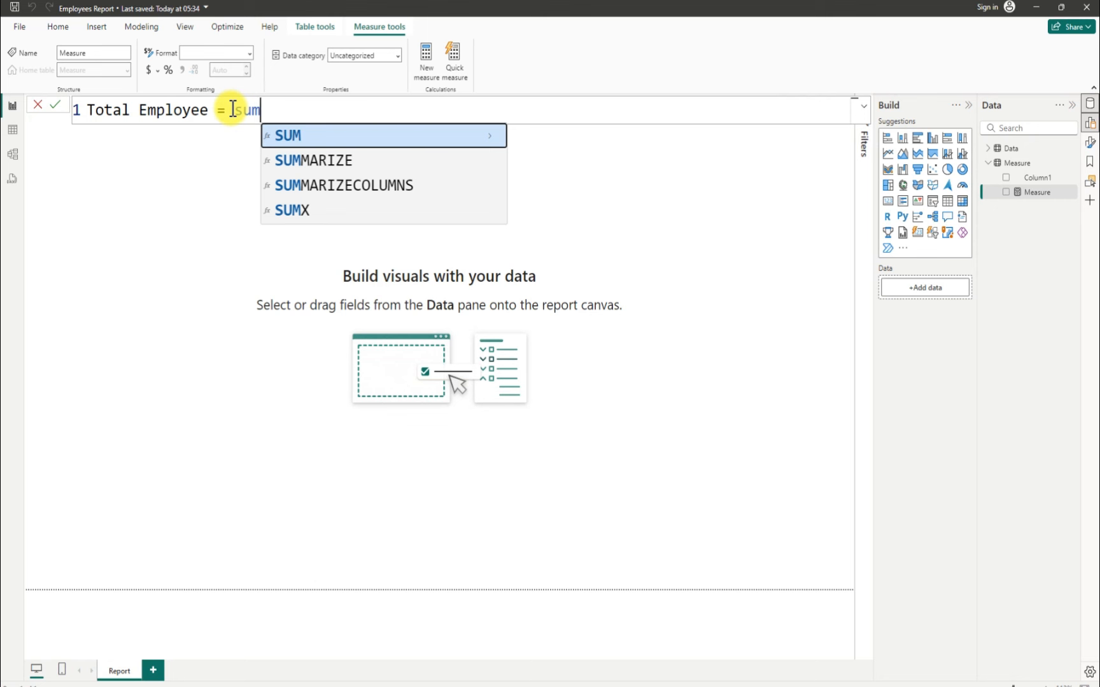
pyautogui.press('Tab')
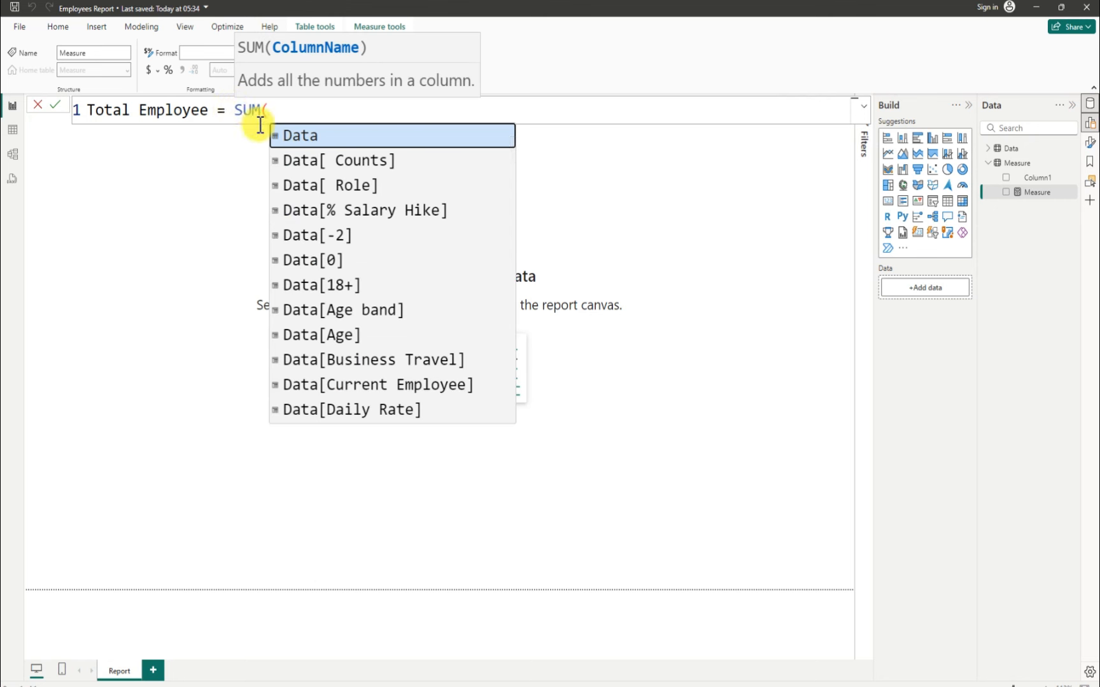
pyautogui.scroll(-1, 390, 306)
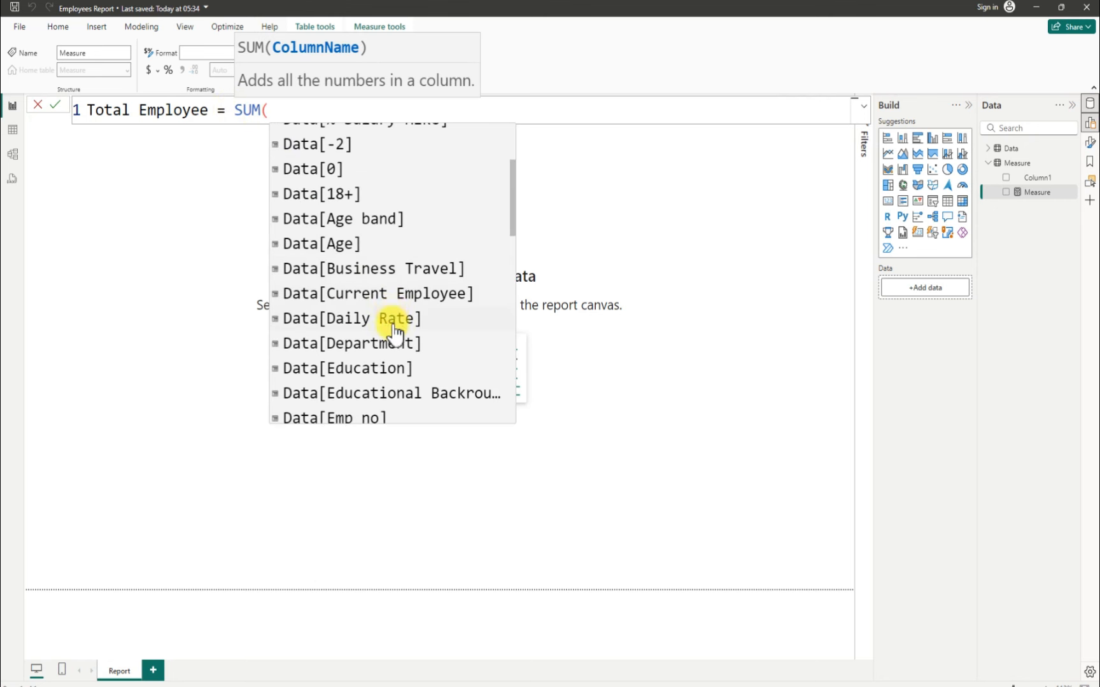
pyautogui.scroll(-1, 388, 356)
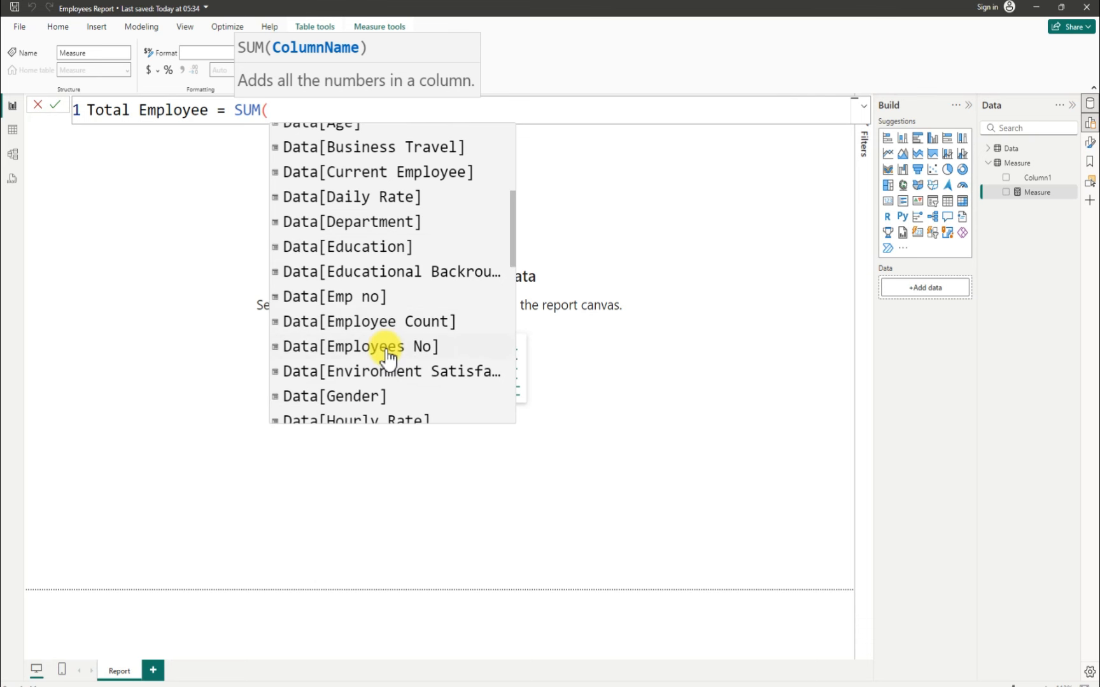
pyautogui.scroll(-1, 391, 305)
pyautogui.scroll(-1, 395, 311)
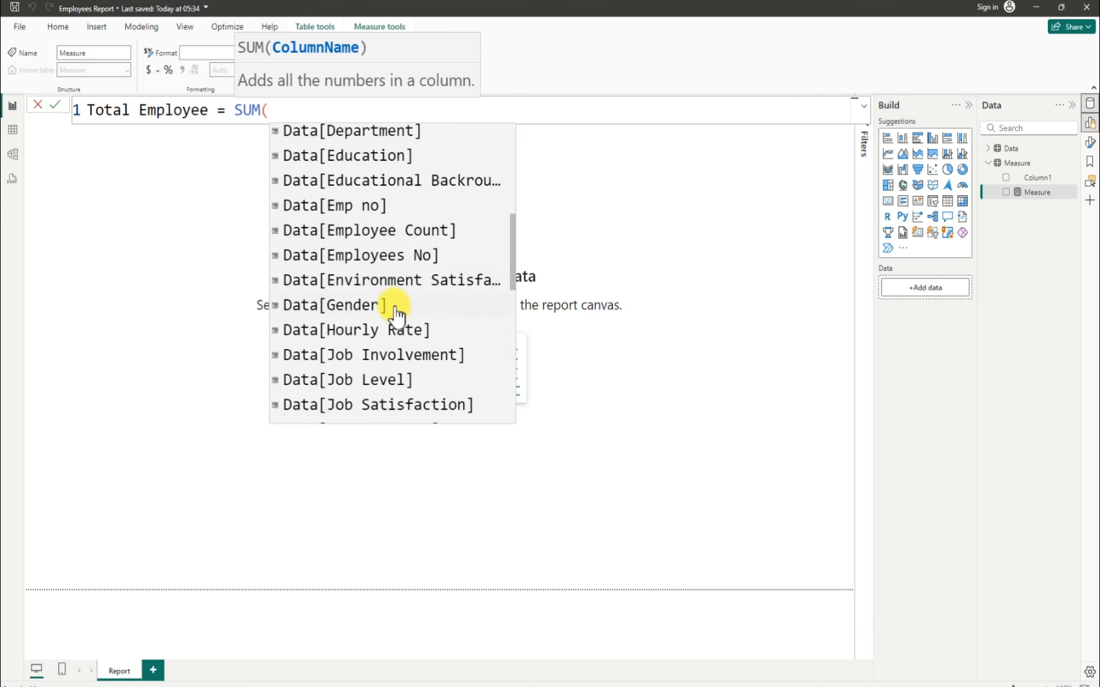
pyautogui.click(269, 107)
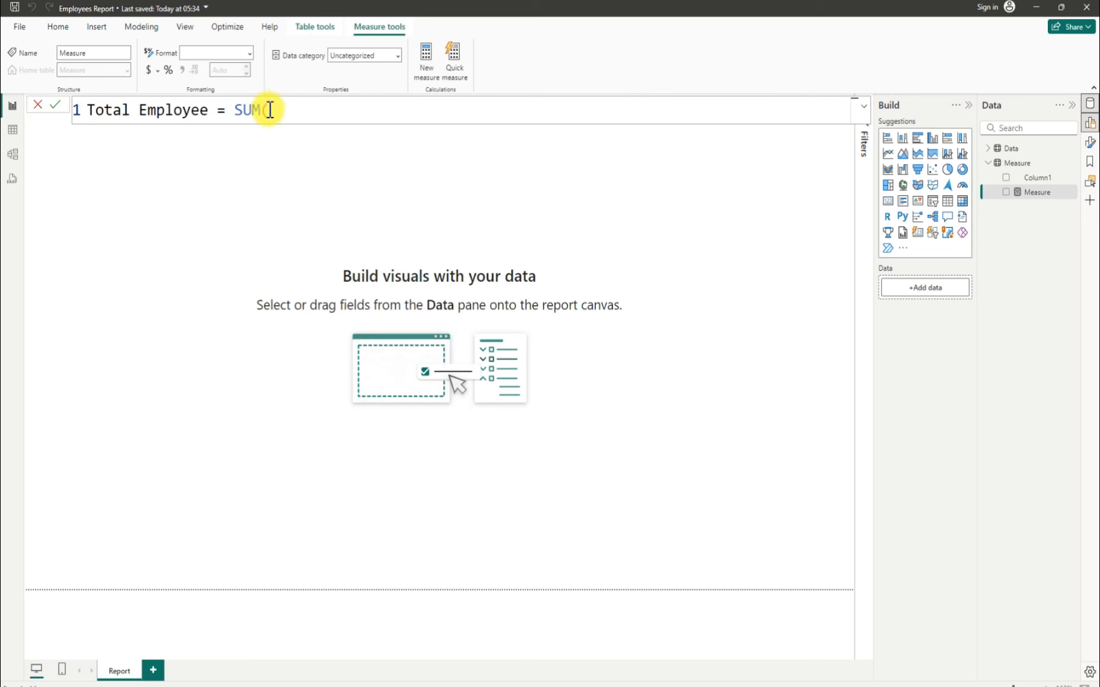
pyautogui.press('BackSpace')
pyautogui.press('BackSpace')
pyautogui.press('BackSpace')
pyautogui.press('BackSpace')
# Step: Define the Total Employee measure as COUNT of the Data[Employees No] column and commit the formula
pyautogui.write('coun')
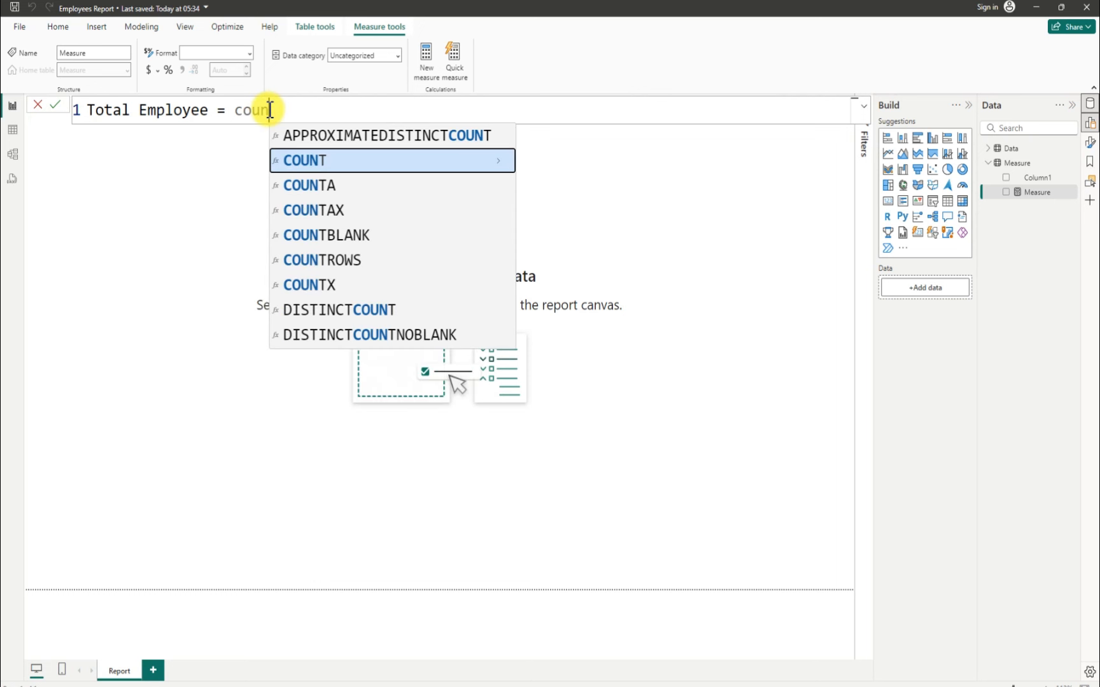
pyautogui.press('Tab')
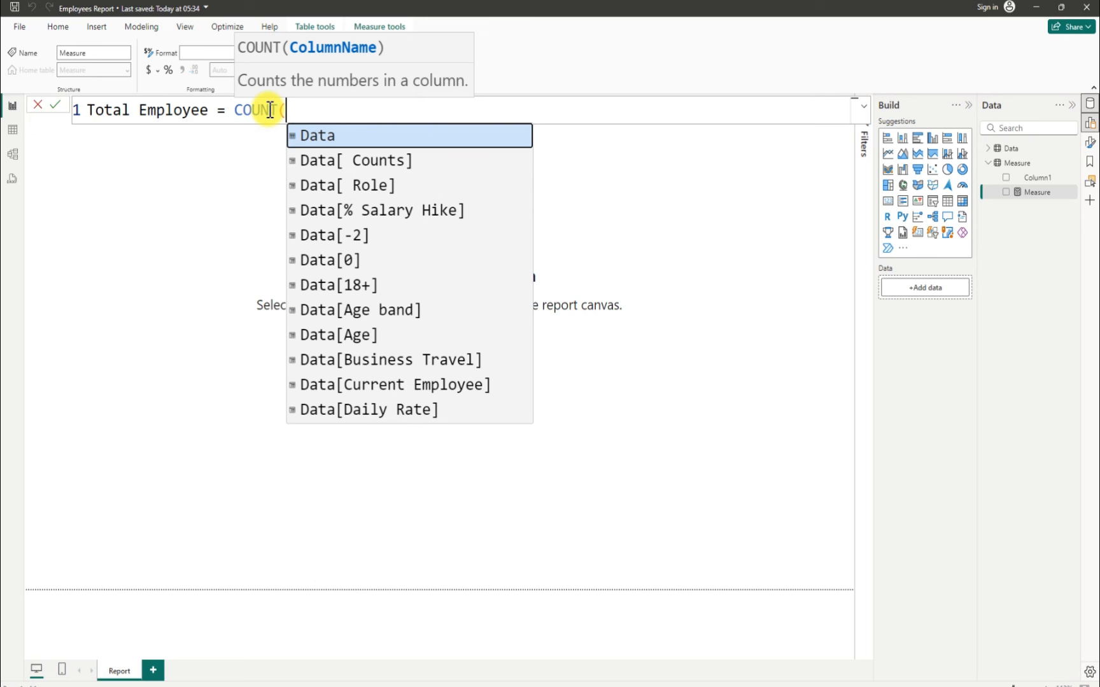
pyautogui.scroll(-2, 430, 337)
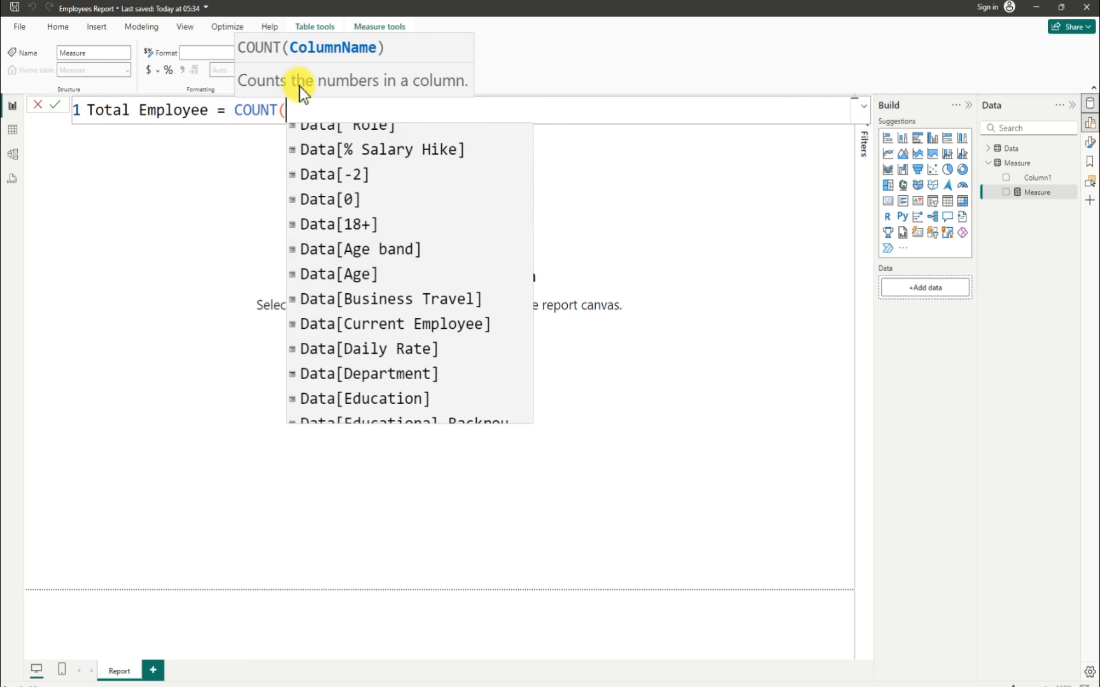
pyautogui.write('r')
pyautogui.press('BackSpace')
pyautogui.write('em')
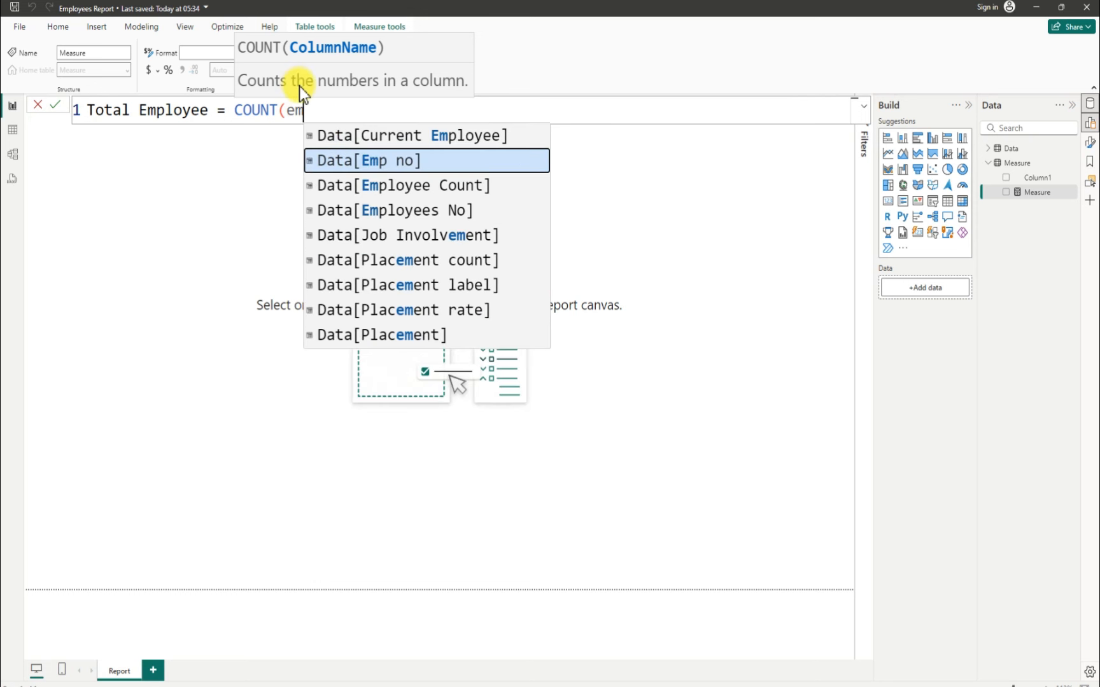
pyautogui.write('plo')
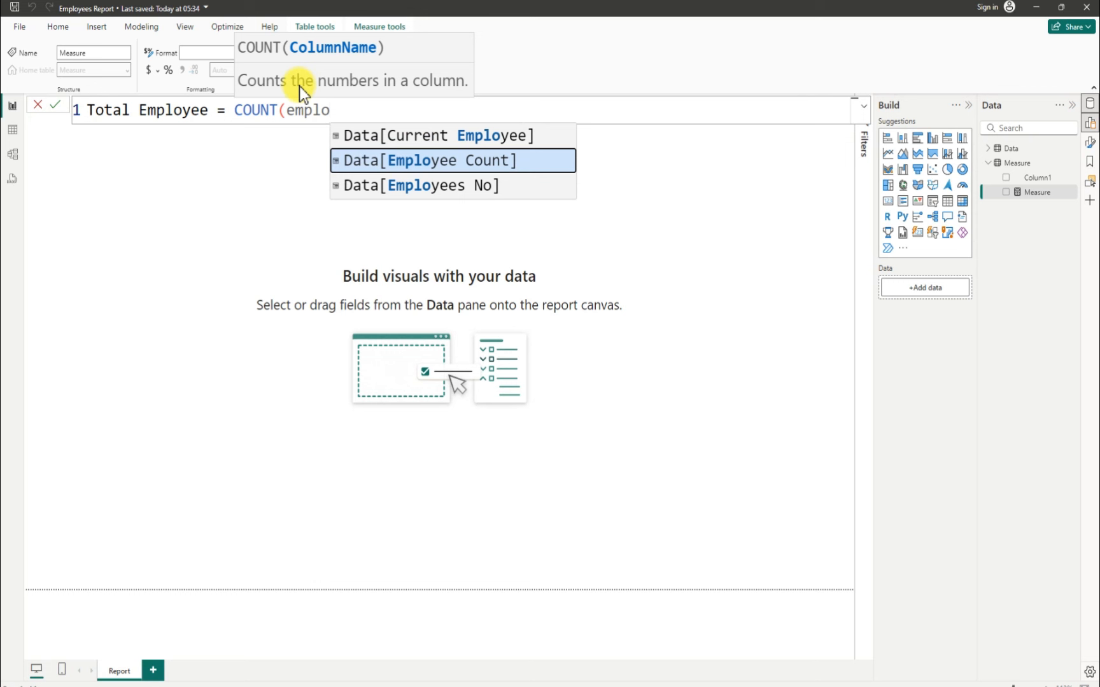
pyautogui.click(424, 185)
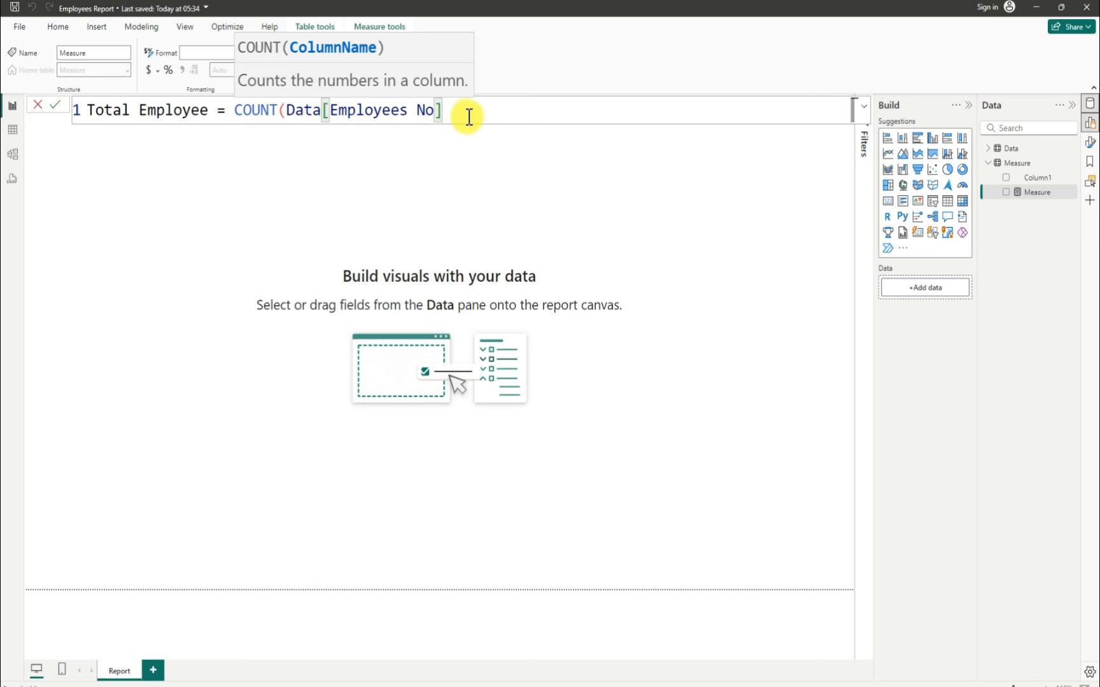
pyautogui.write(')')
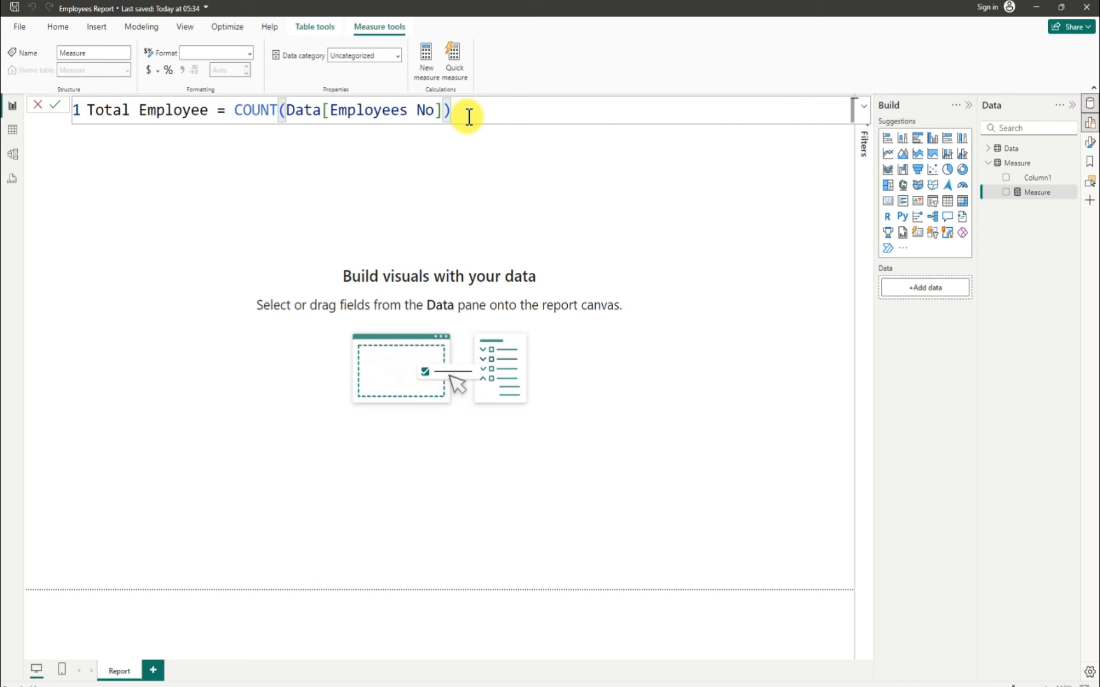
pyautogui.press('Return')
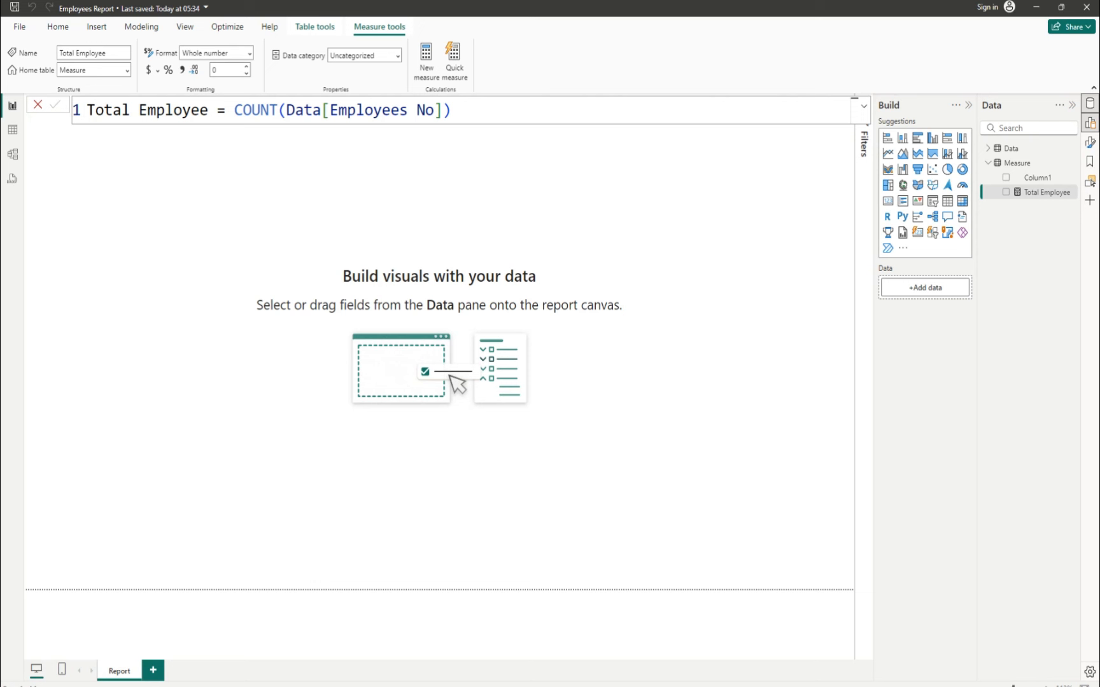
# Step: Copy the entire Total Employee formula
pyautogui.click(459, 116)
pyautogui.hotkey('shift', 'Left')
pyautogui.hotkey('shift', 'Left')
pyautogui.hotkey('shift', 'Left')
pyautogui.hotkey('shift', 'Left')
pyautogui.hotkey('shift', 'Left')
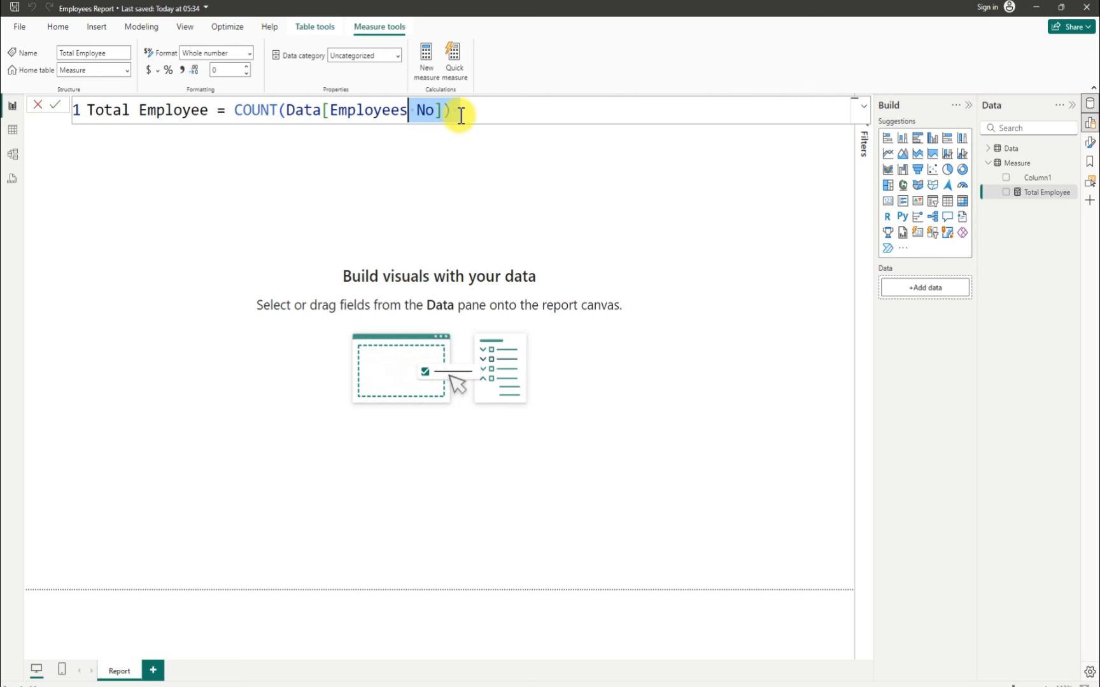
pyautogui.moveTo(461, 116); pyautogui.dragTo(71, 113)
pyautogui.hotkey('ctrl', 'c')
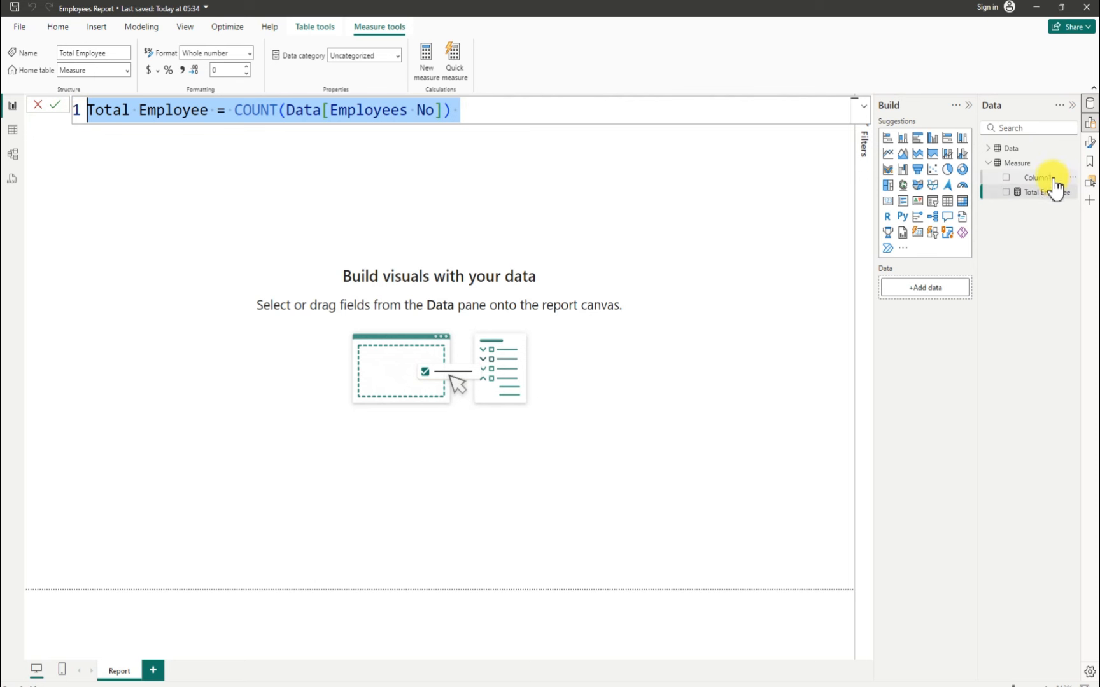
# Step: Add another new measure to the Measure table and replace its default text with the copied formula
pyautogui.click(1074, 164)
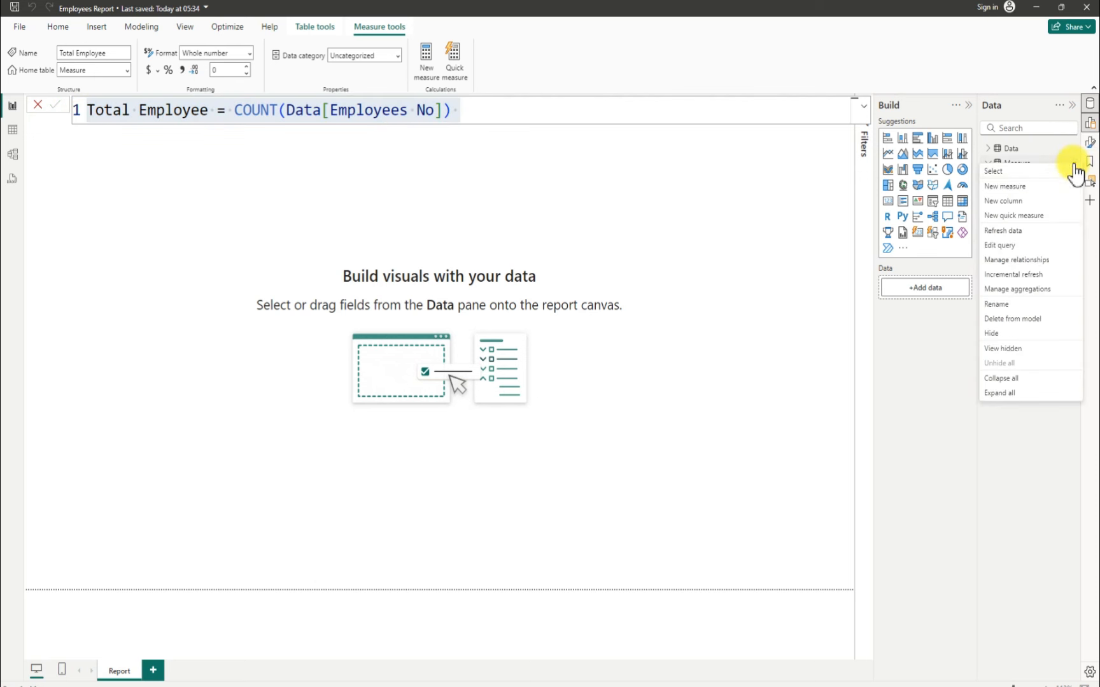
pyautogui.click(1012, 190)
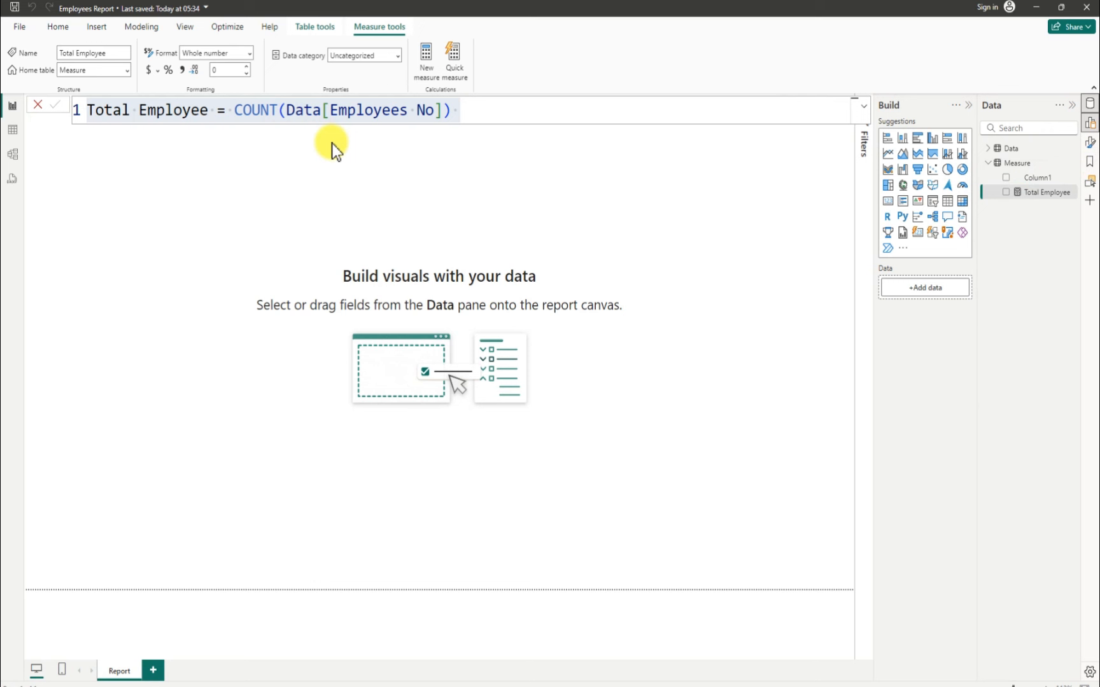
pyautogui.press('Return')
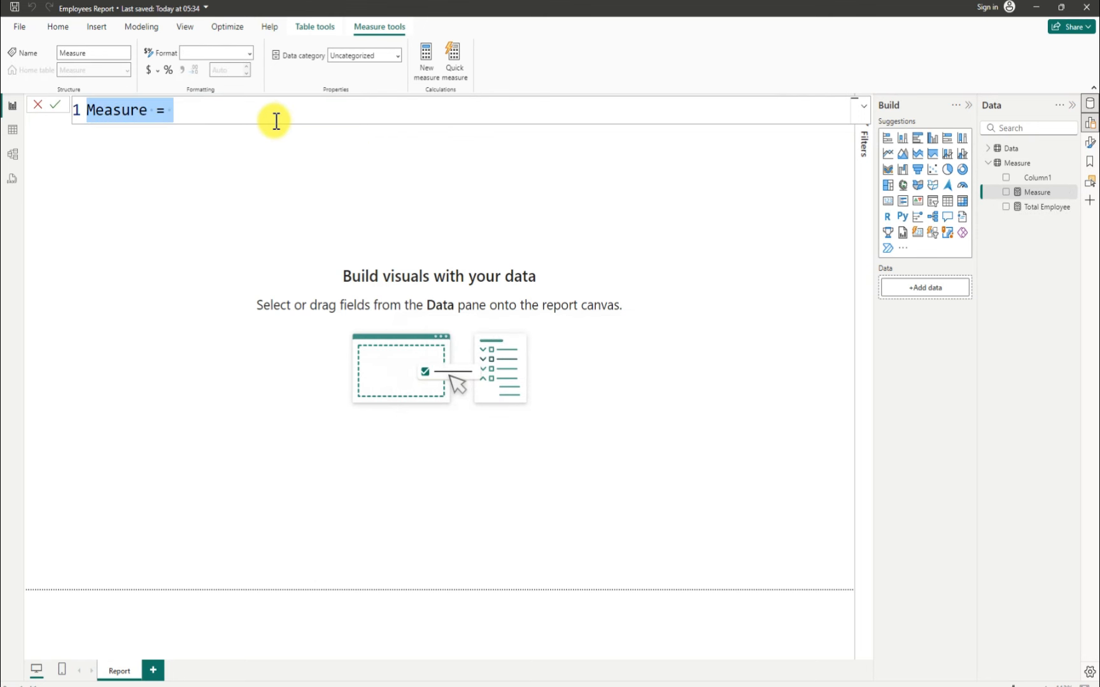
pyautogui.press('BackSpace')
pyautogui.hotkey('ctrl', 'v')
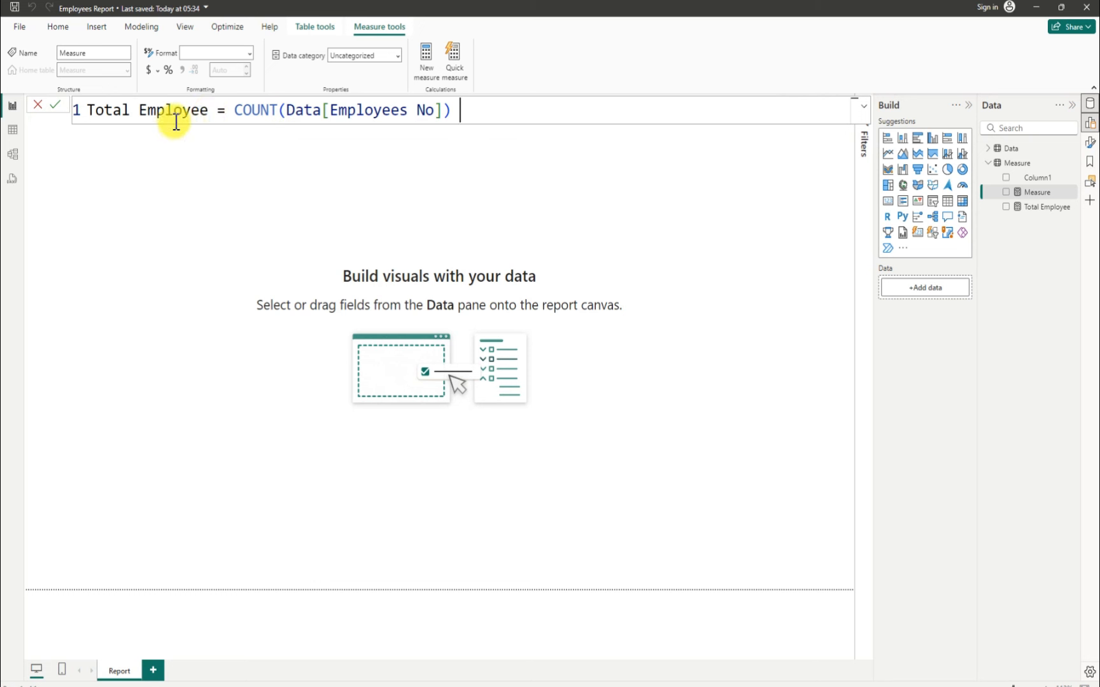
# Step: Change the new measure's name in the formula to Active Employees
pyautogui.moveTo(213, 111); pyautogui.dragTo(89, 116)
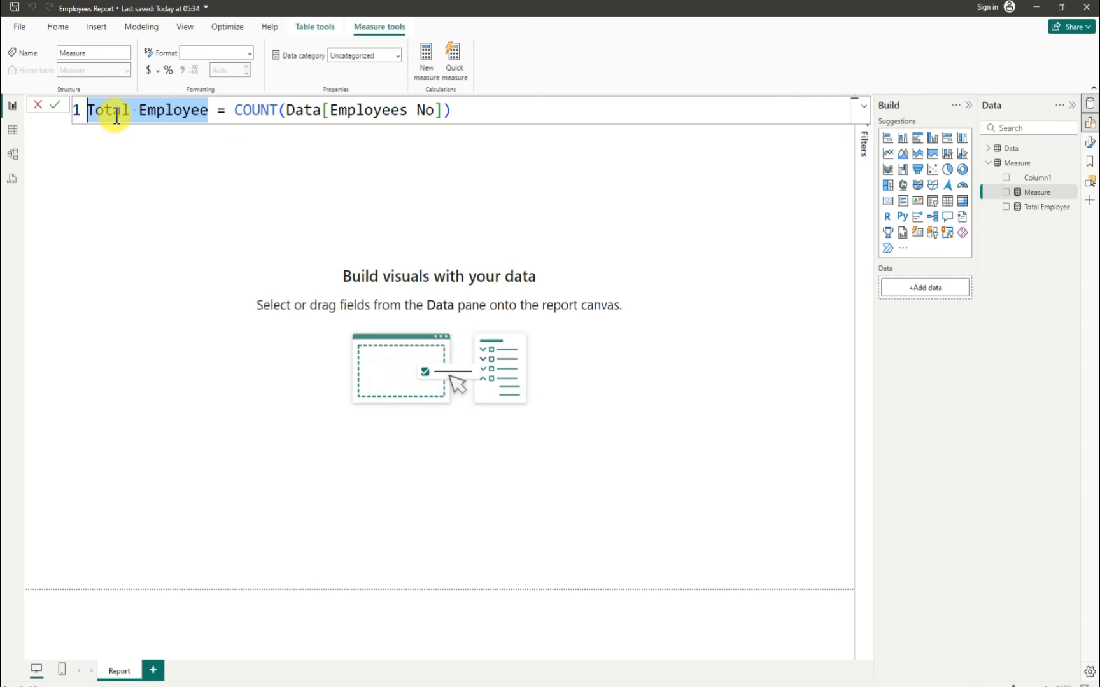
pyautogui.press('BackSpace')
pyautogui.write('Active')
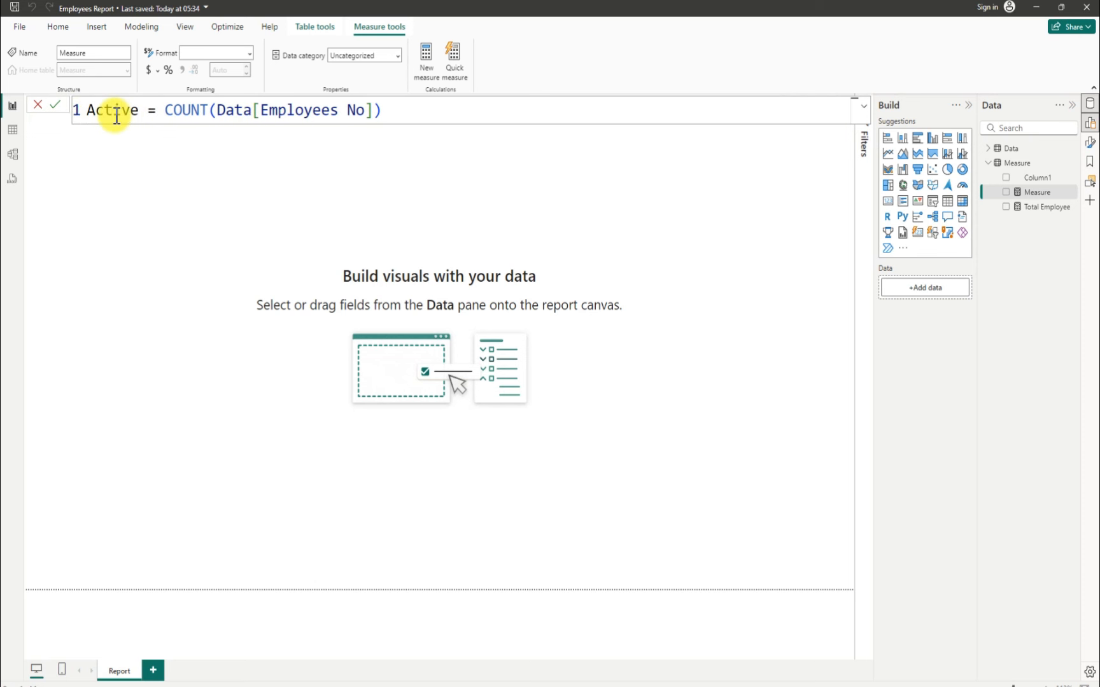
pyautogui.write(' E')
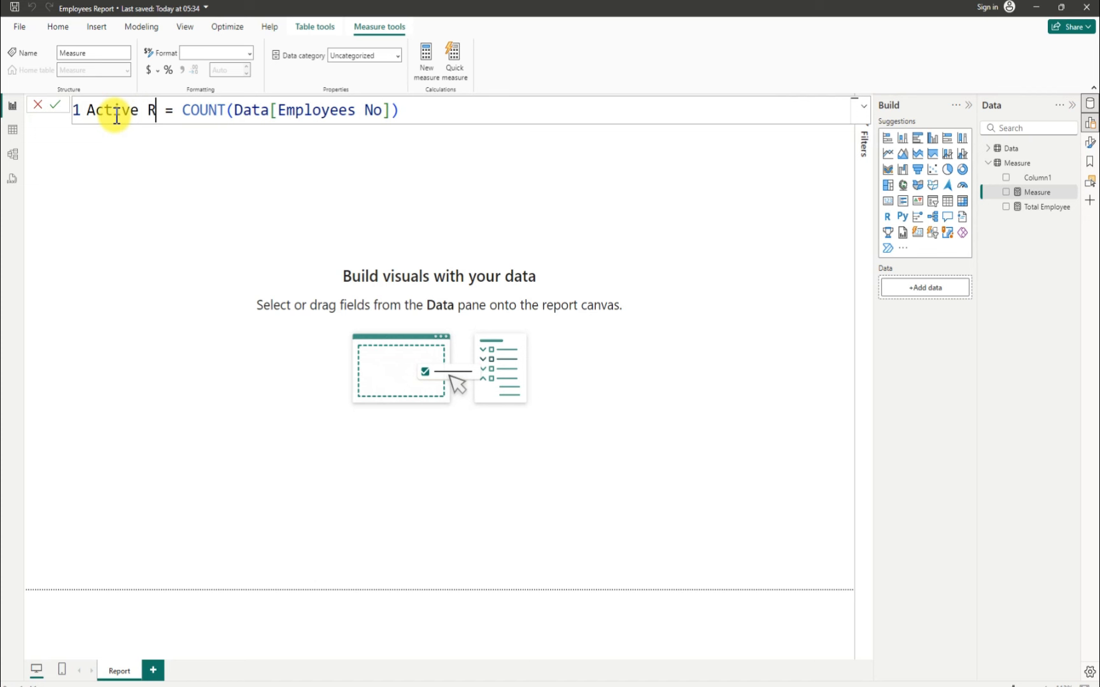
pyautogui.press('BackSpace')
pyautogui.write('Employe')
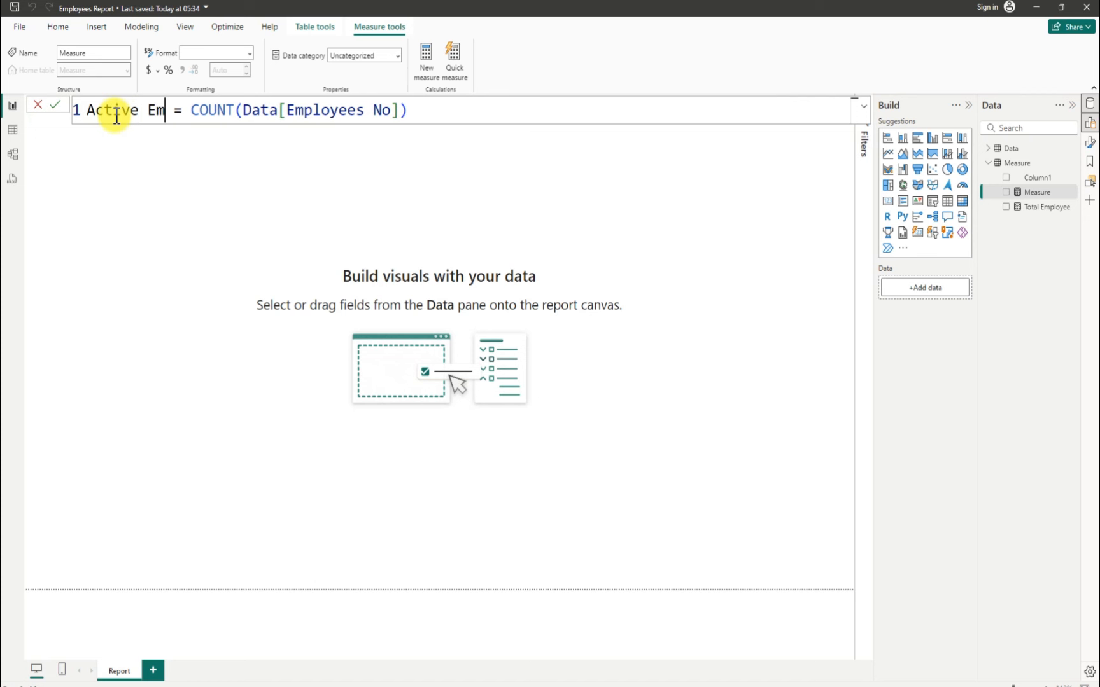
pyautogui.write('e')
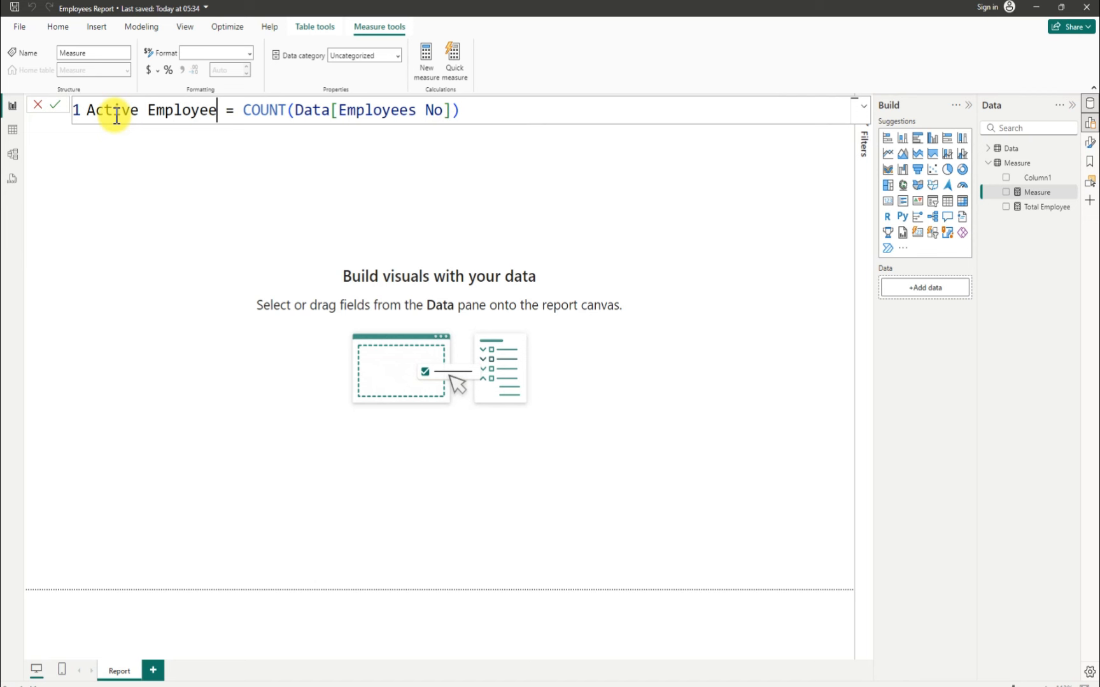
pyautogui.write('s')
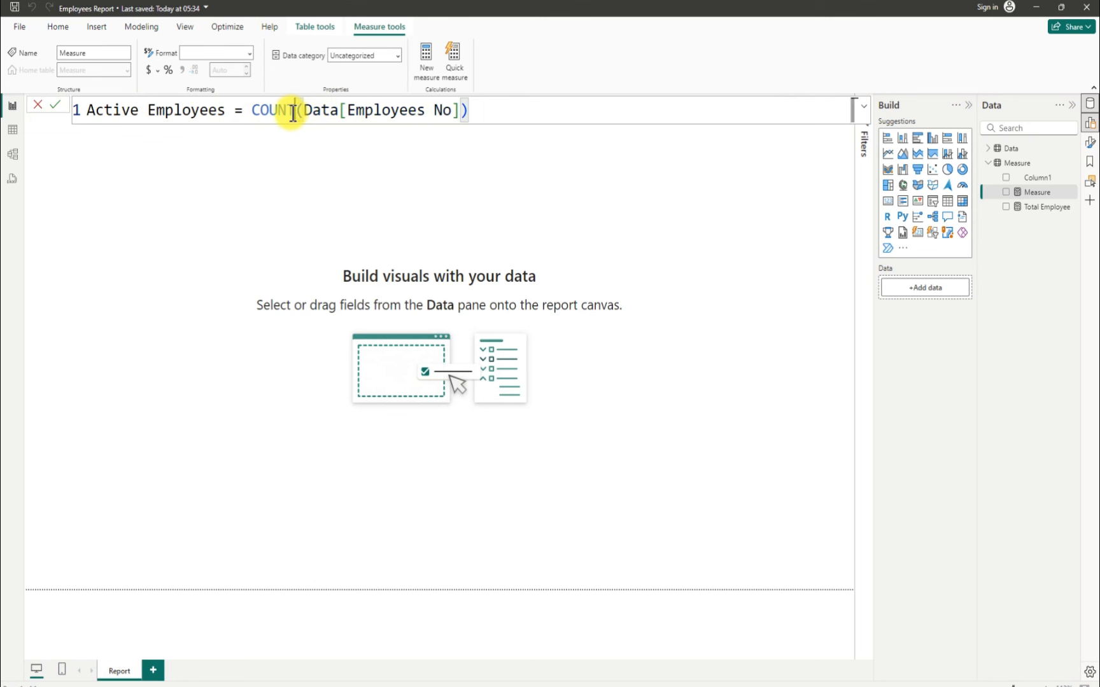
# Step: Replace the COUNT function in the Active Employees formula with SUM
pyautogui.doubleClick(296, 112)
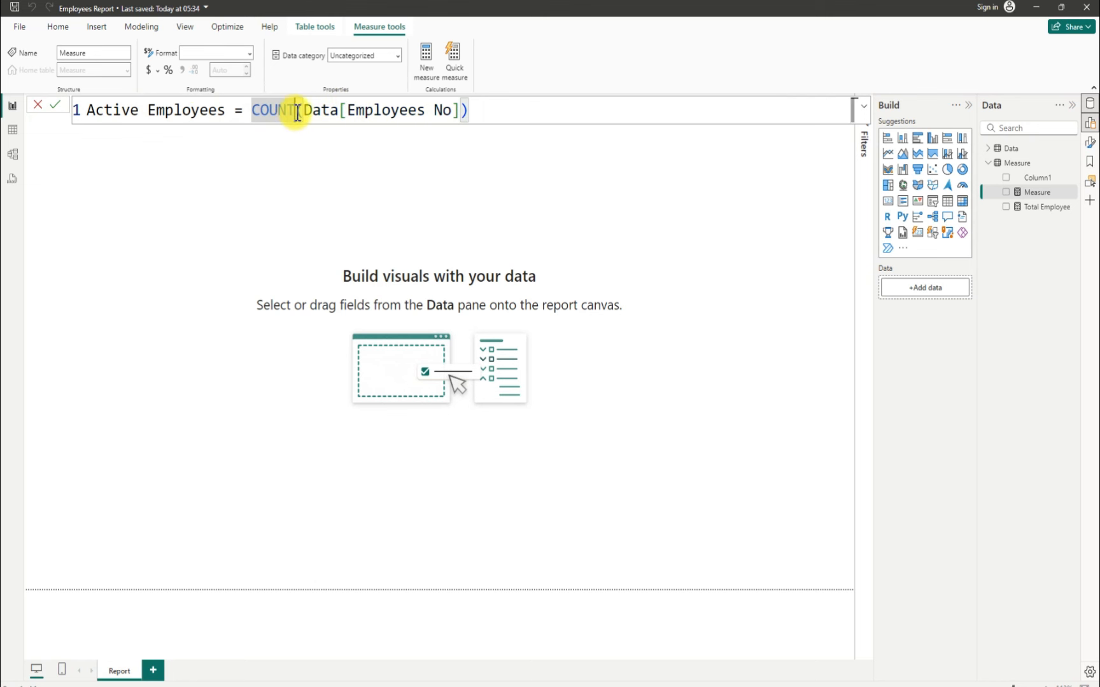
pyautogui.press('BackSpace')
pyautogui.press('BackSpace')
pyautogui.press('BackSpace')
pyautogui.press('BackSpace')
pyautogui.press('BackSpace')
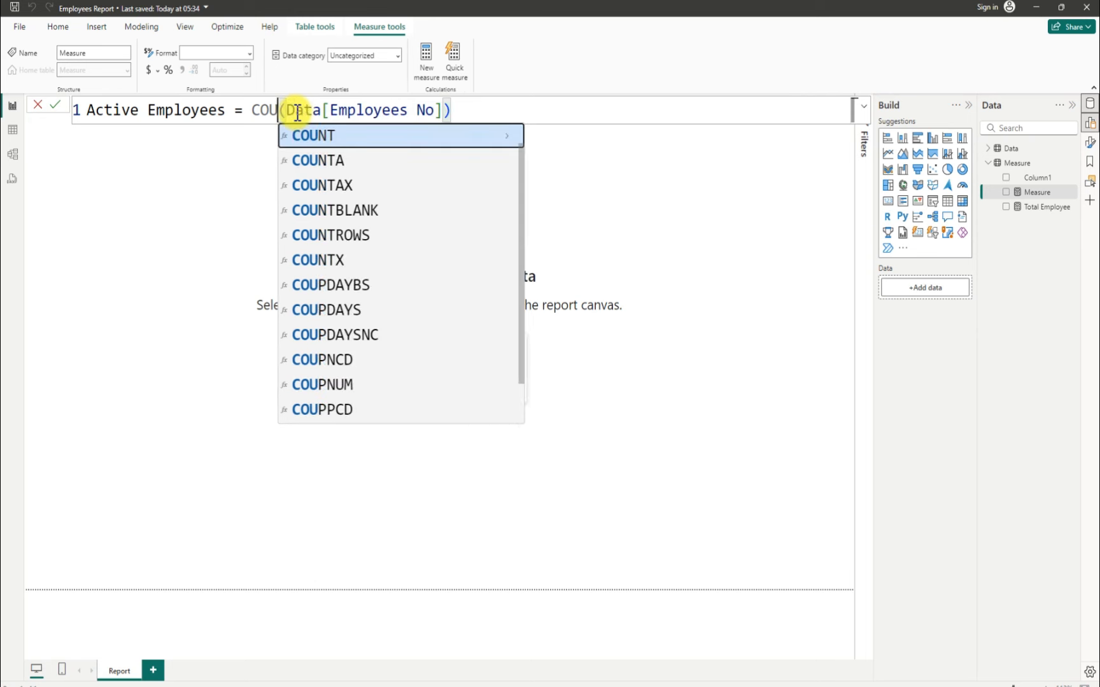
pyautogui.write('sum')
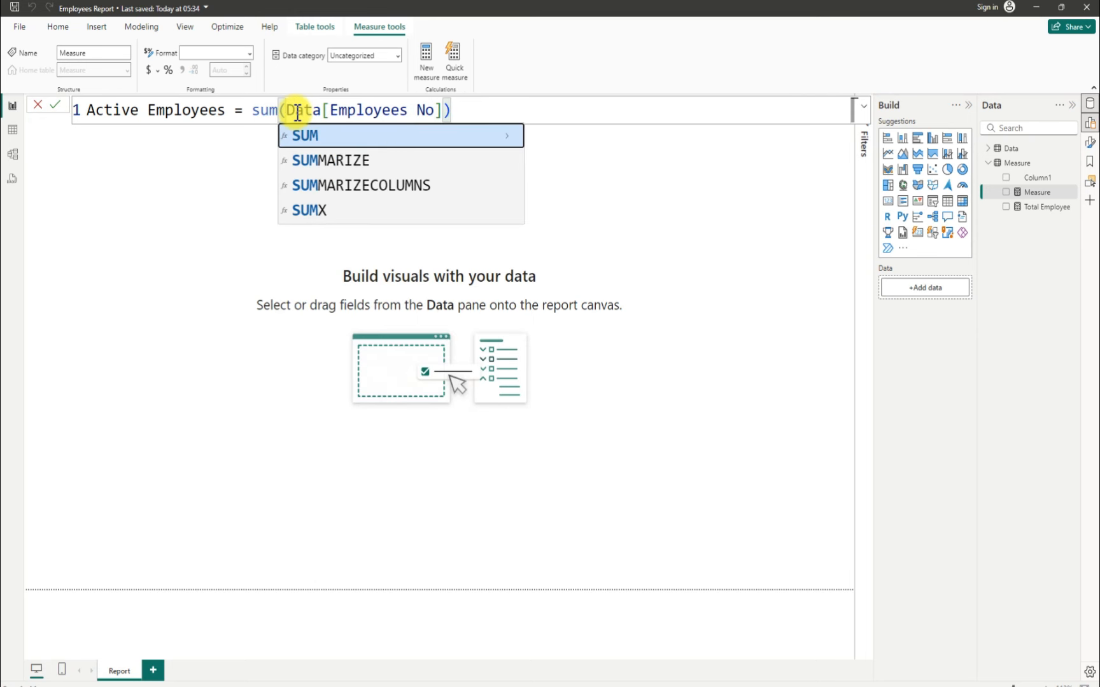
pyautogui.press('Tab')
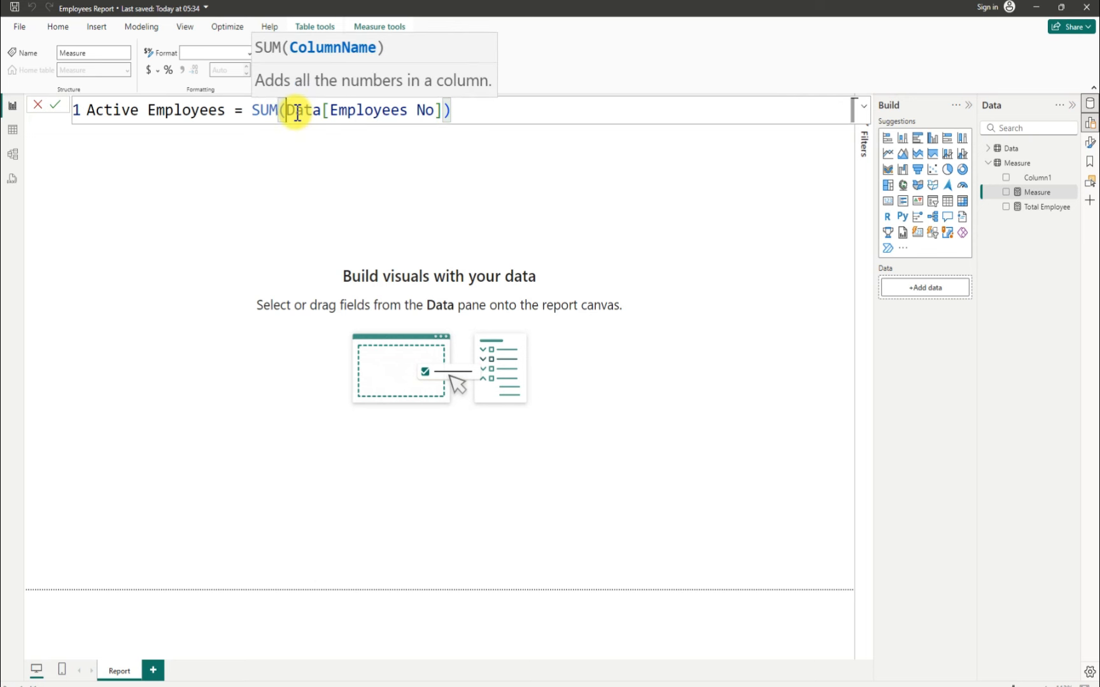
# Step: Remove the Data[Employees No] column reference from inside the SUM parentheses of the Active Employees formula
pyautogui.click(444, 111)
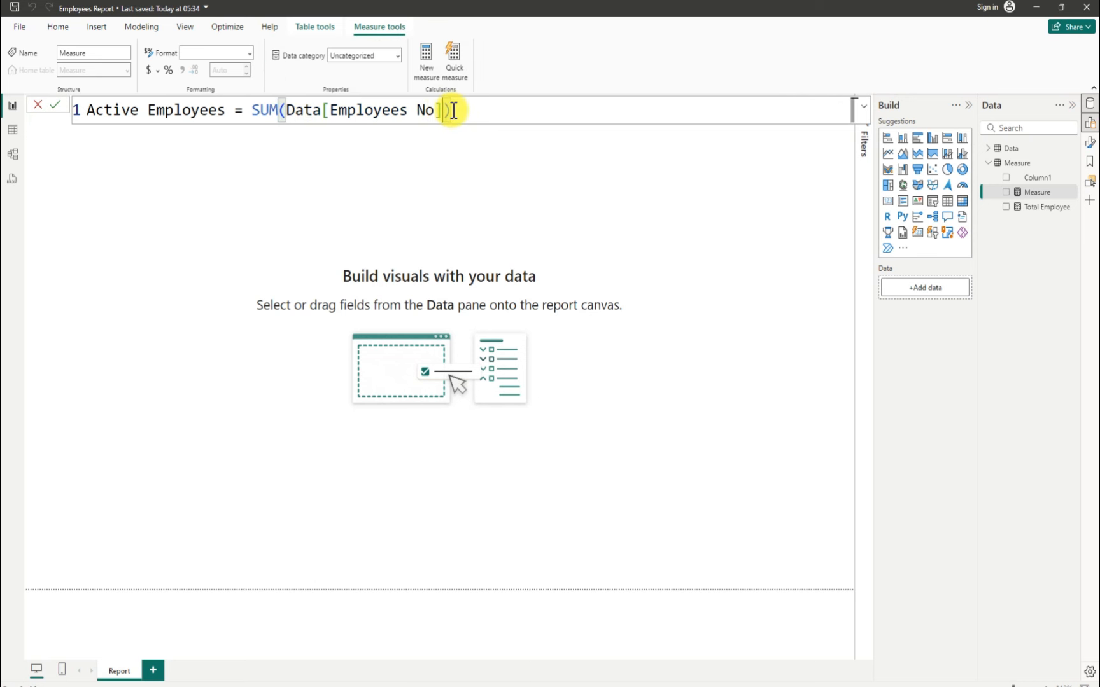
pyautogui.press('BackSpace')
pyautogui.press('BackSpace')
pyautogui.press('BackSpace')
pyautogui.press('BackSpace')
pyautogui.press('BackSpace')
pyautogui.press('BackSpace')
pyautogui.press('BackSpace')
pyautogui.press('BackSpace')
pyautogui.press('BackSpace')
pyautogui.press('BackSpace')
pyautogui.press('BackSpace')
pyautogui.press('BackSpace')
pyautogui.press('BackSpace')
pyautogui.press('BackSpace')
pyautogui.press('BackSpace')
pyautogui.press('BackSpace')
pyautogui.press('BackSpace')
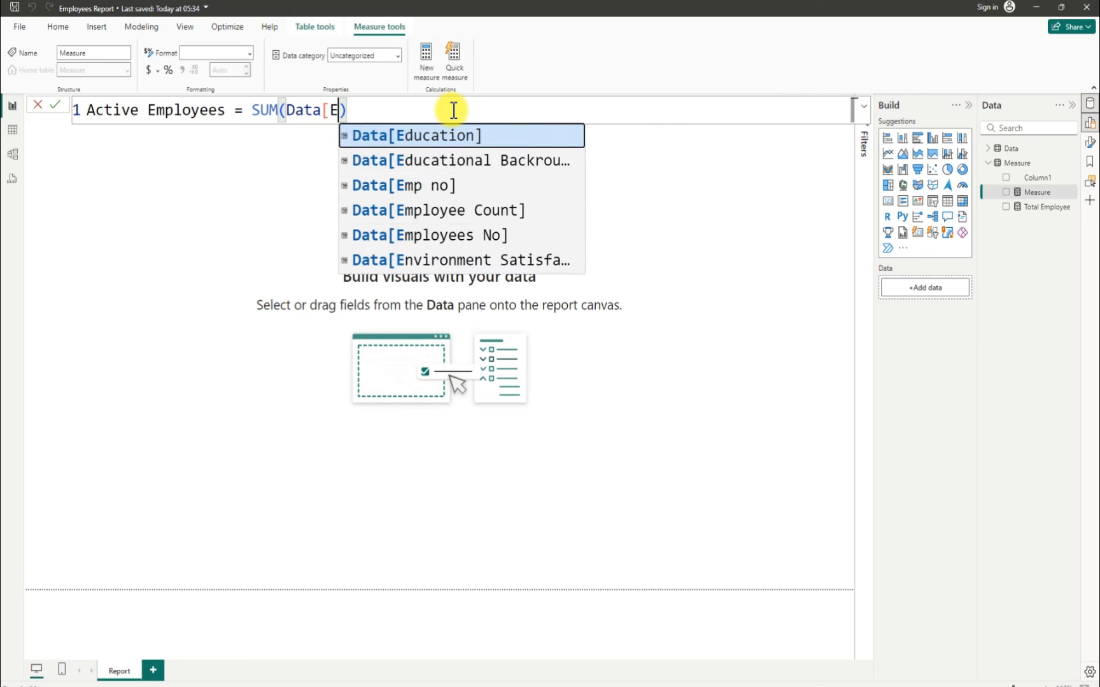
pyautogui.press('BackSpace')
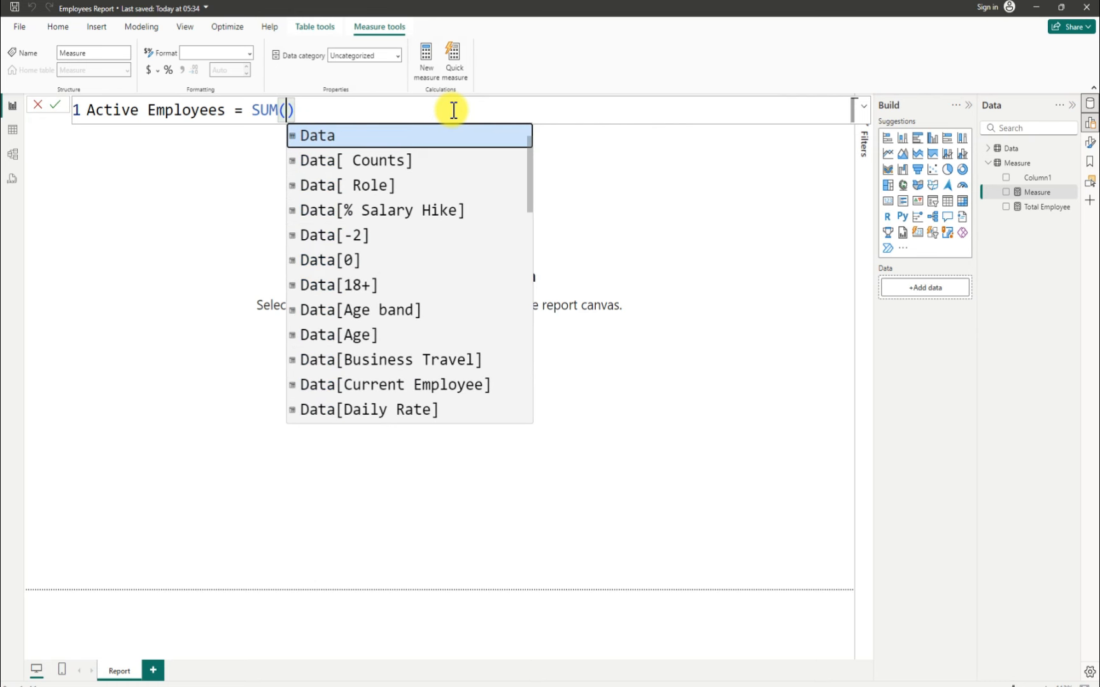
pyautogui.write('tot')
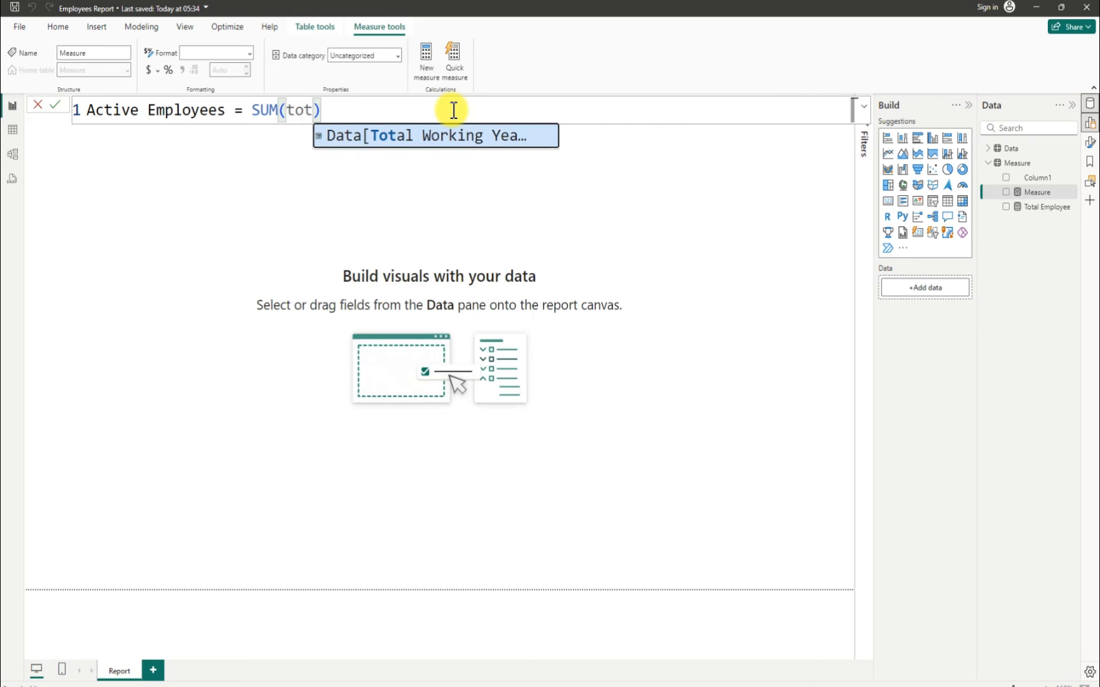
pyautogui.press('BackSpace')
pyautogui.press('BackSpace')
pyautogui.press('BackSpace')
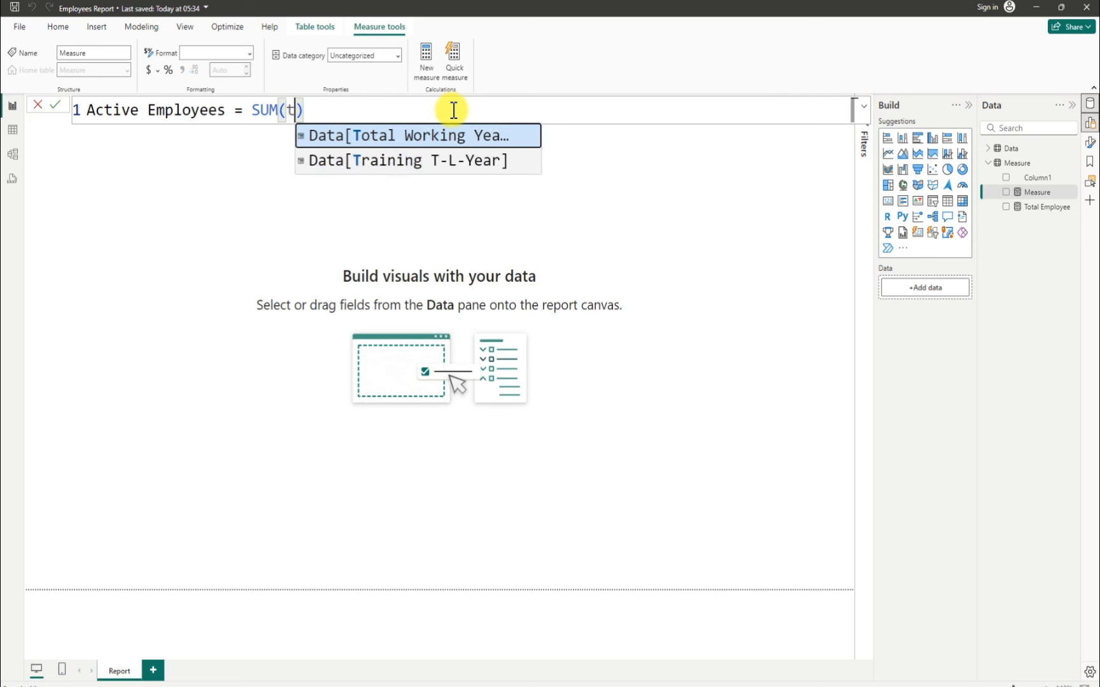
# Step: Complete the Active Employees formula by summing the Data[Placement count] column, and commit the measure
pyautogui.write('place')
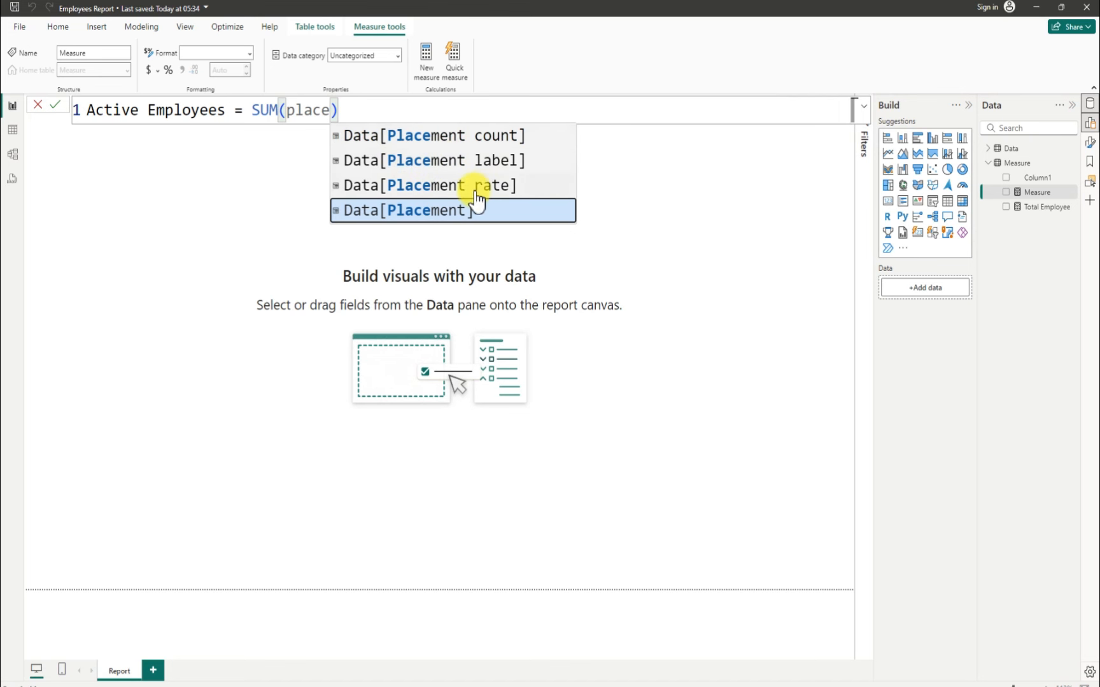
pyautogui.click(456, 138)
pyautogui.write(')')
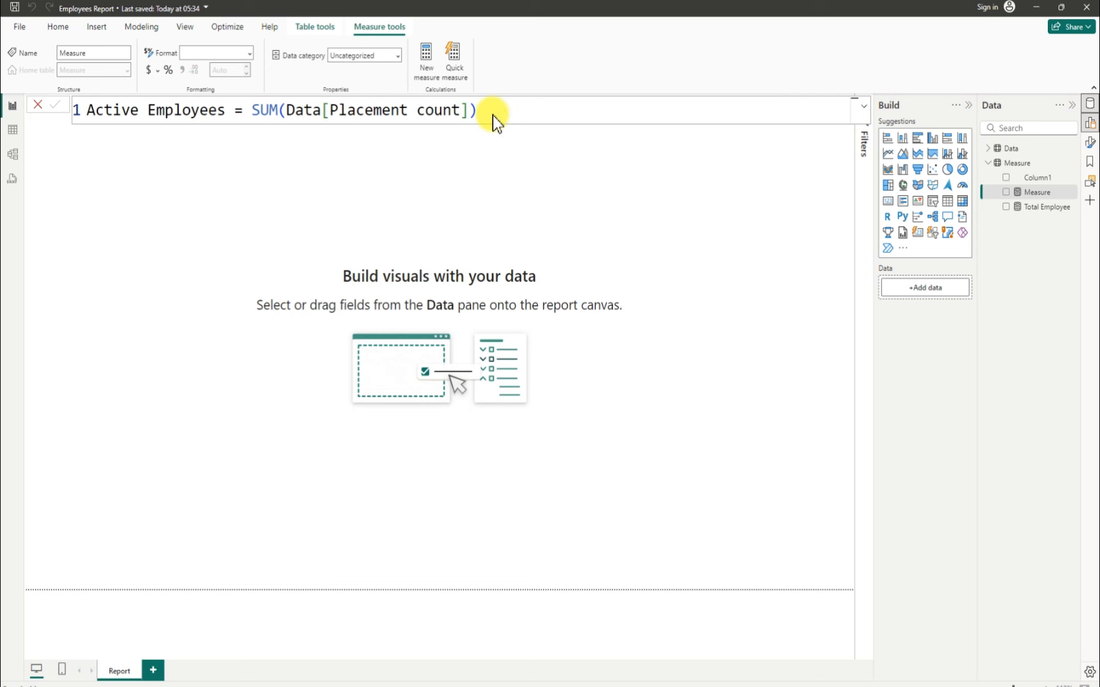
pyautogui.press('Return')
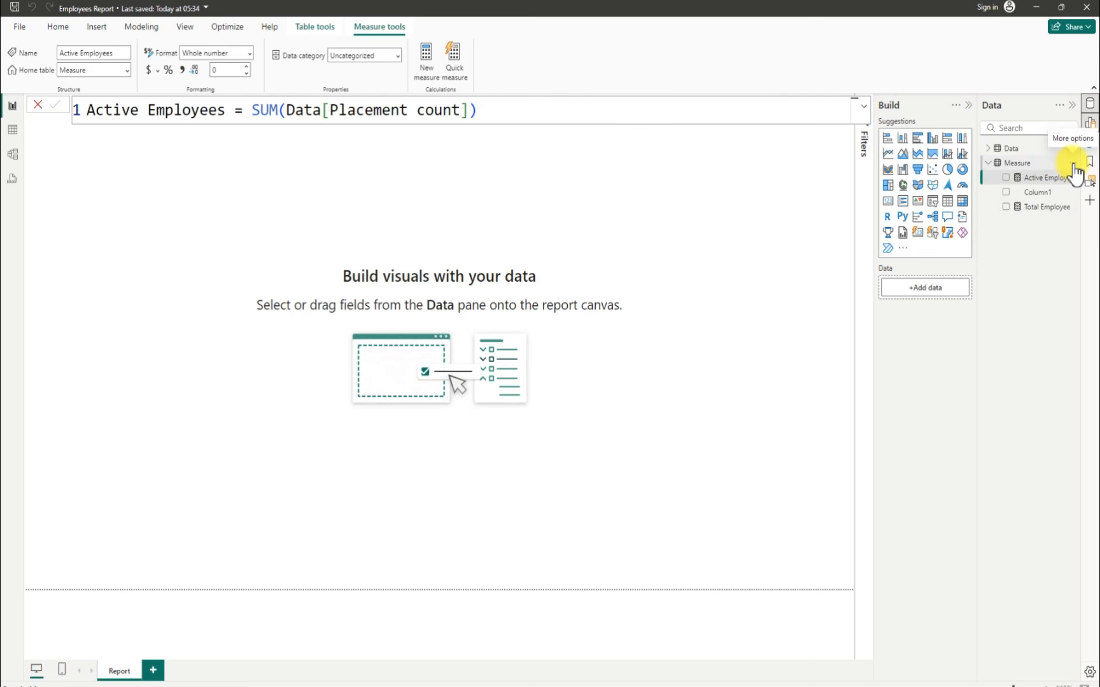
# Step: Add another new measure to the Measure table and start editing its formula
pyautogui.click(1073, 163)
pyautogui.click(1022, 186)
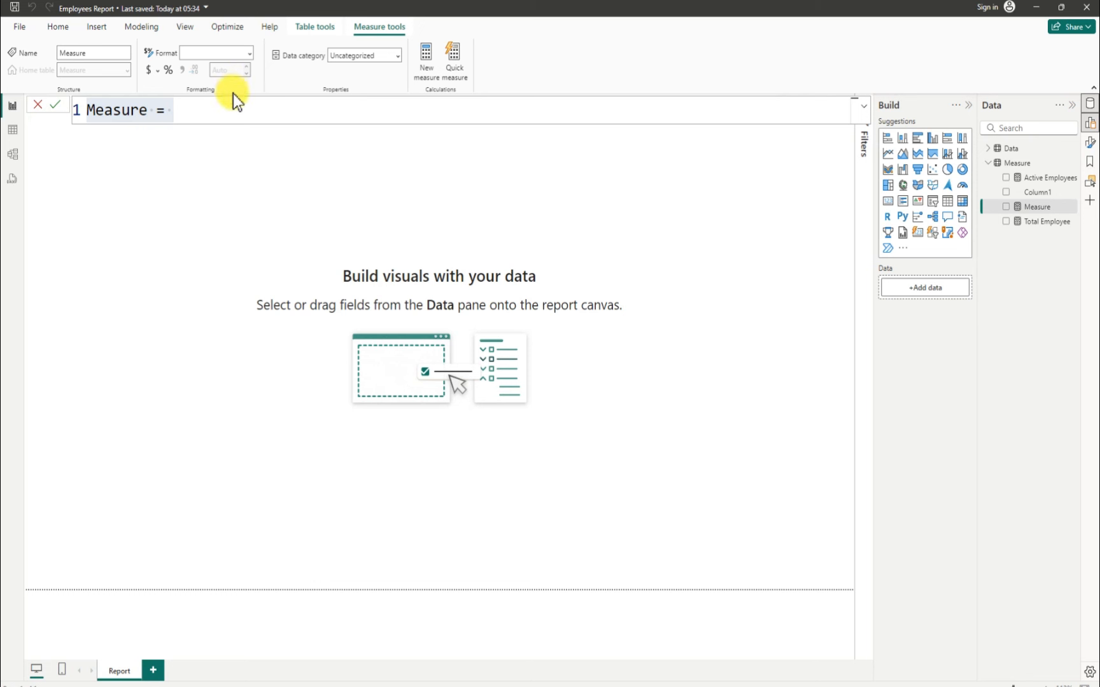
pyautogui.click(193, 110)
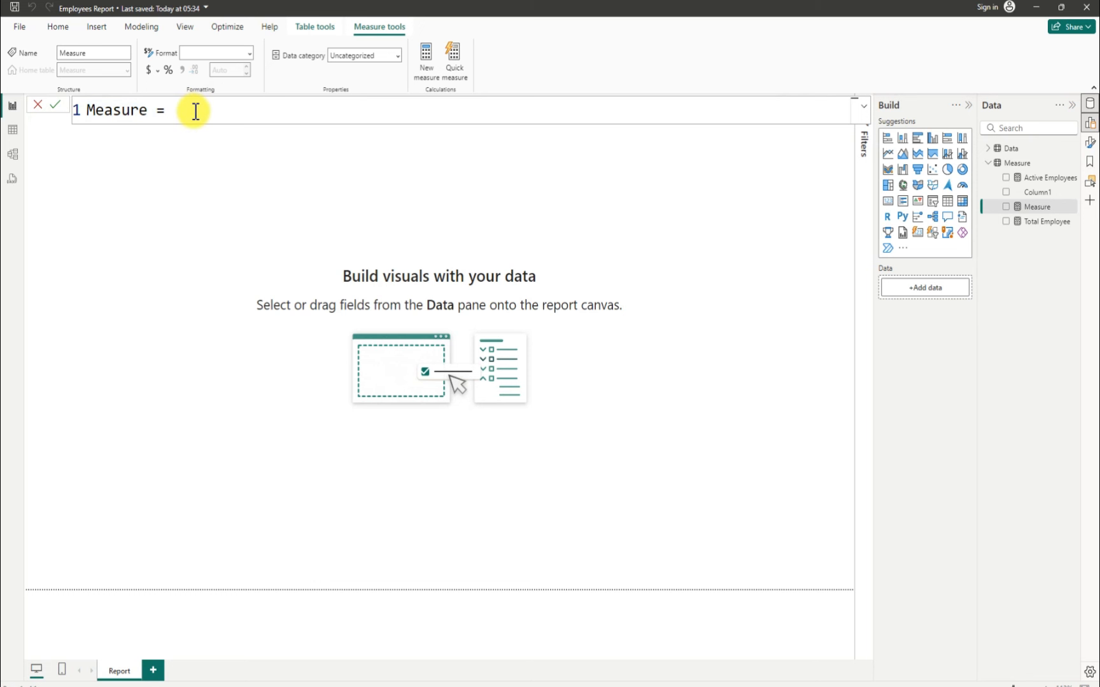
# Step: Try to replace the new measure's default text with Active Employees = [Total Employee]
pyautogui.press('BackSpace')
pyautogui.press('BackSpace')
pyautogui.press('BackSpace')
pyautogui.press('BackSpace')
pyautogui.press('BackSpace')
pyautogui.press('BackSpace')
pyautogui.press('BackSpace')
pyautogui.press('BackSpace')
pyautogui.press('BackSpace')
pyautogui.press('BackSpace')
pyautogui.write('Active Employee')
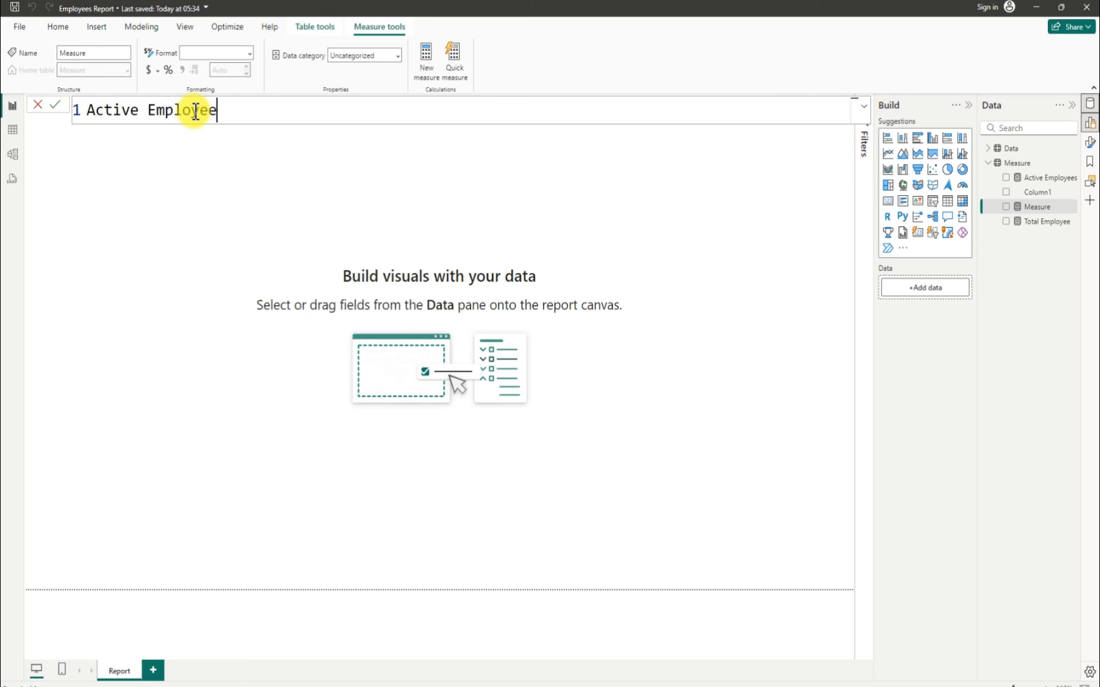
pyautogui.write('s =')
pyautogui.write('tot')
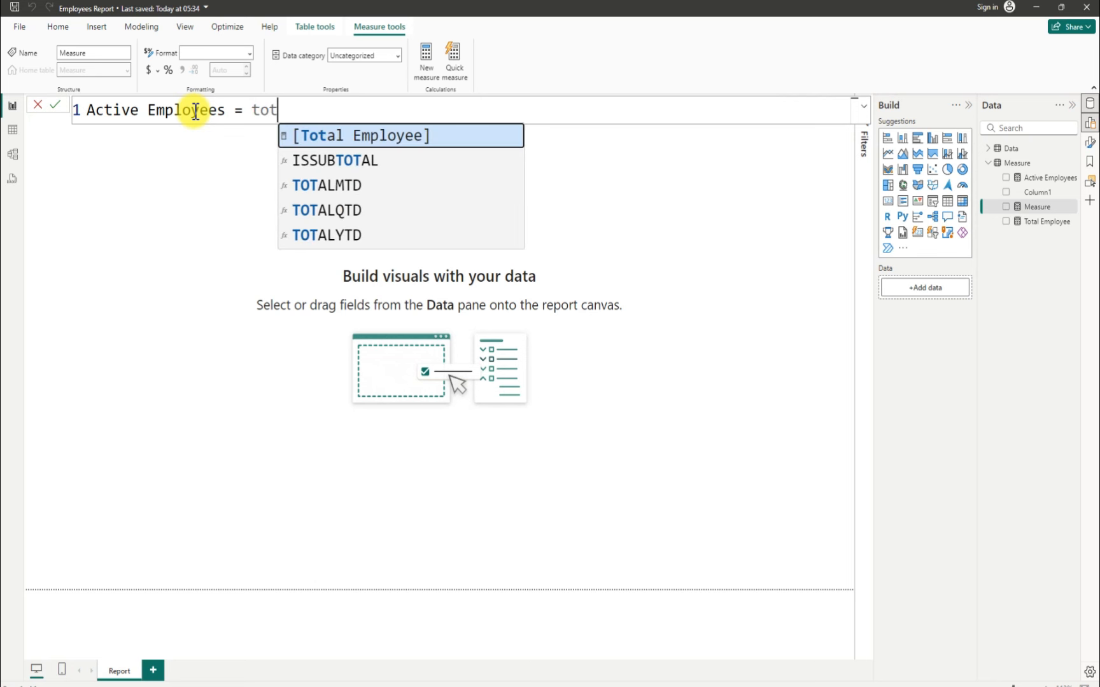
pyautogui.write('a')
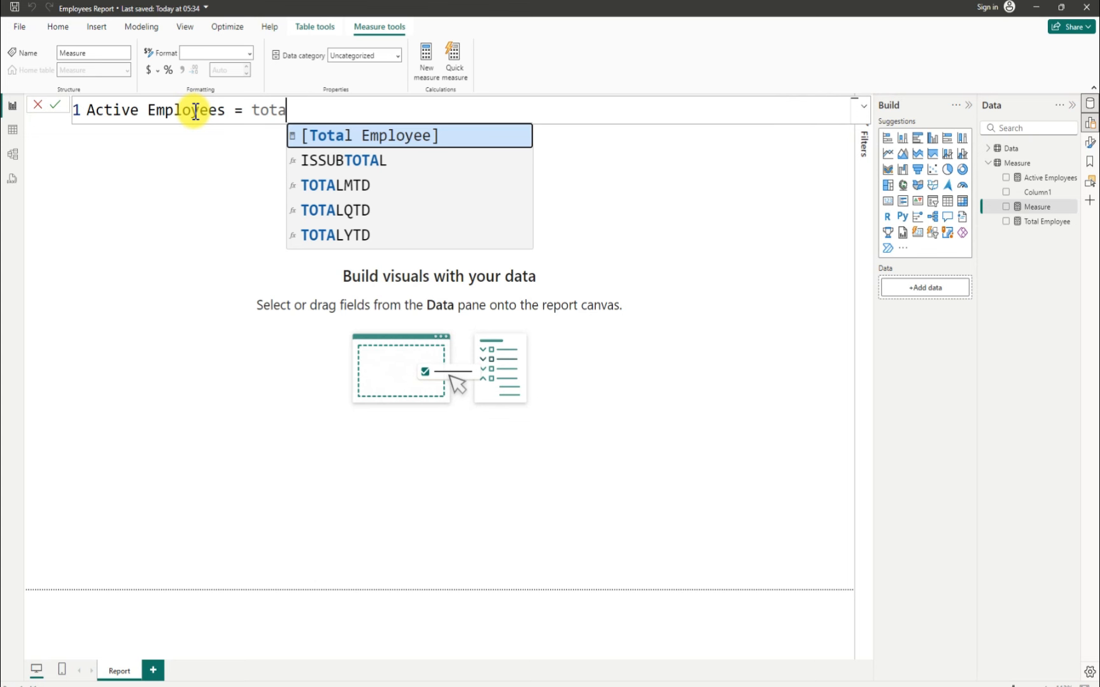
pyautogui.press('Tab')
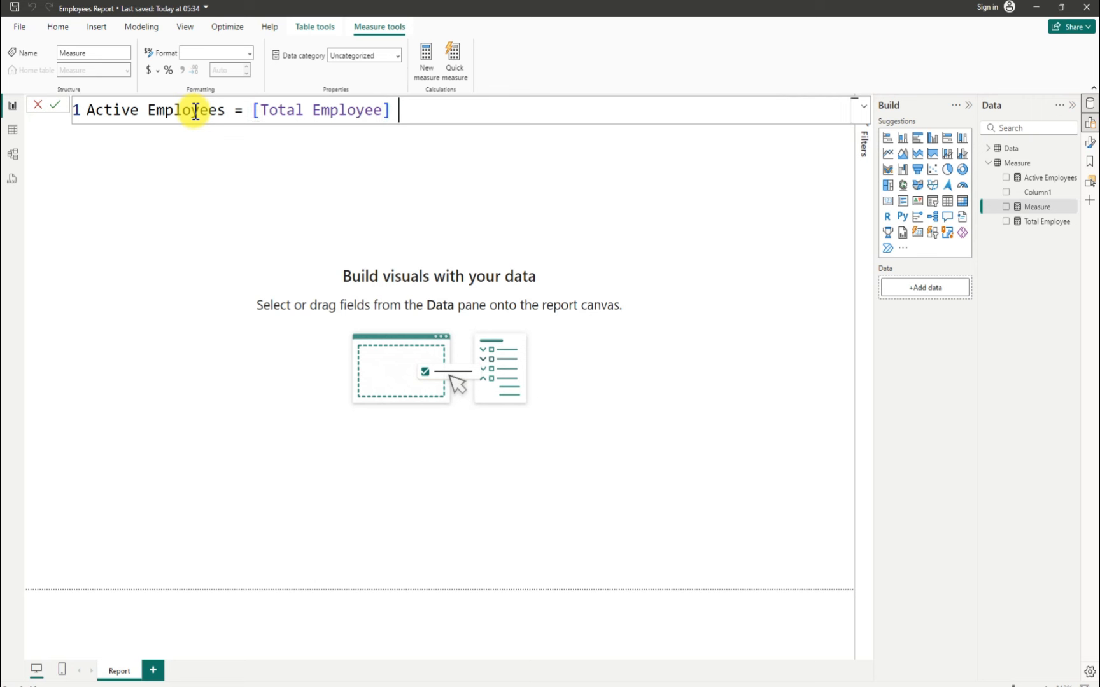
# Step: Try to subtract a placement measure from [Total Employee] in the new measure's formula
pyautogui.write('- TOTA')
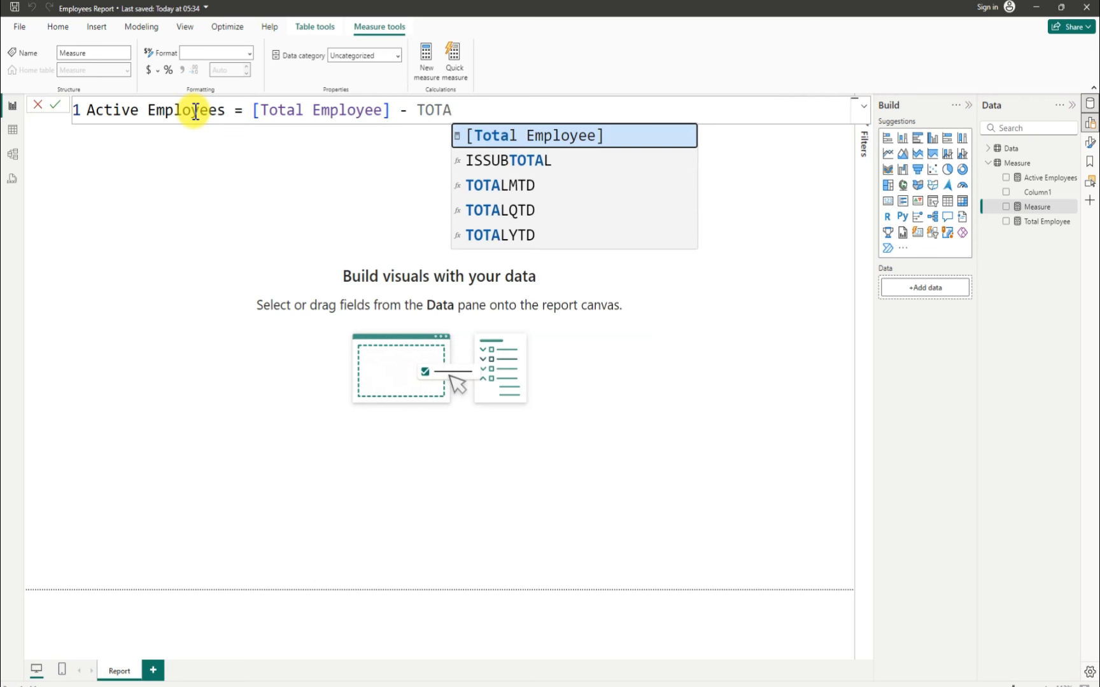
pyautogui.press('BackSpace')
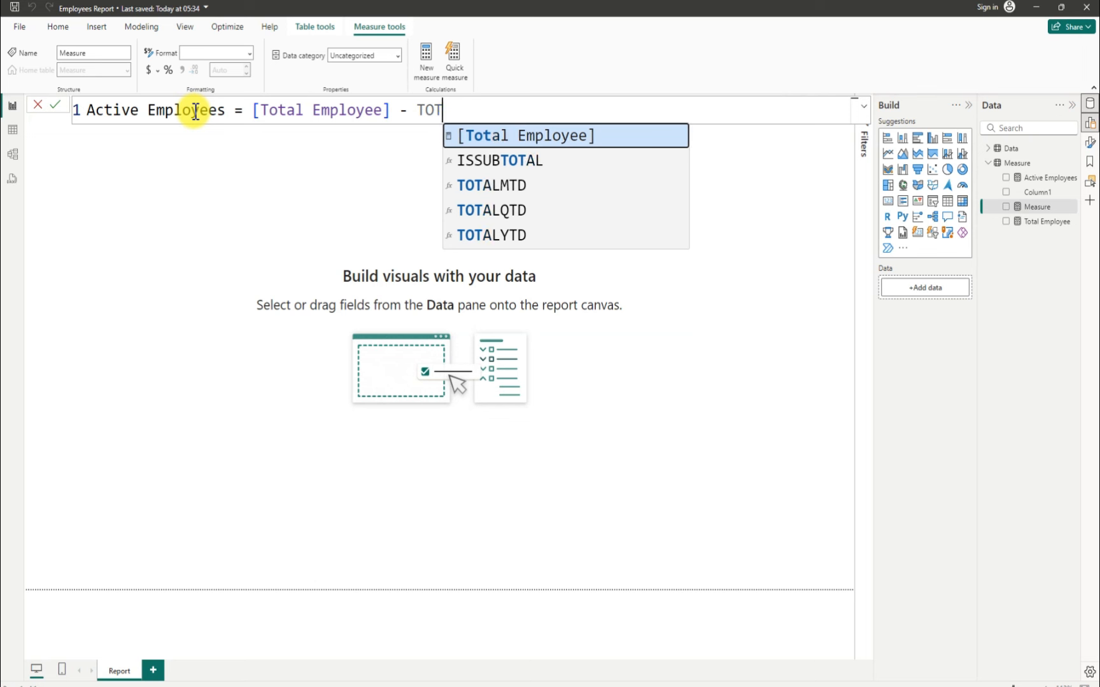
pyautogui.press('BackSpace')
pyautogui.press('BackSpace')
pyautogui.press('BackSpace')
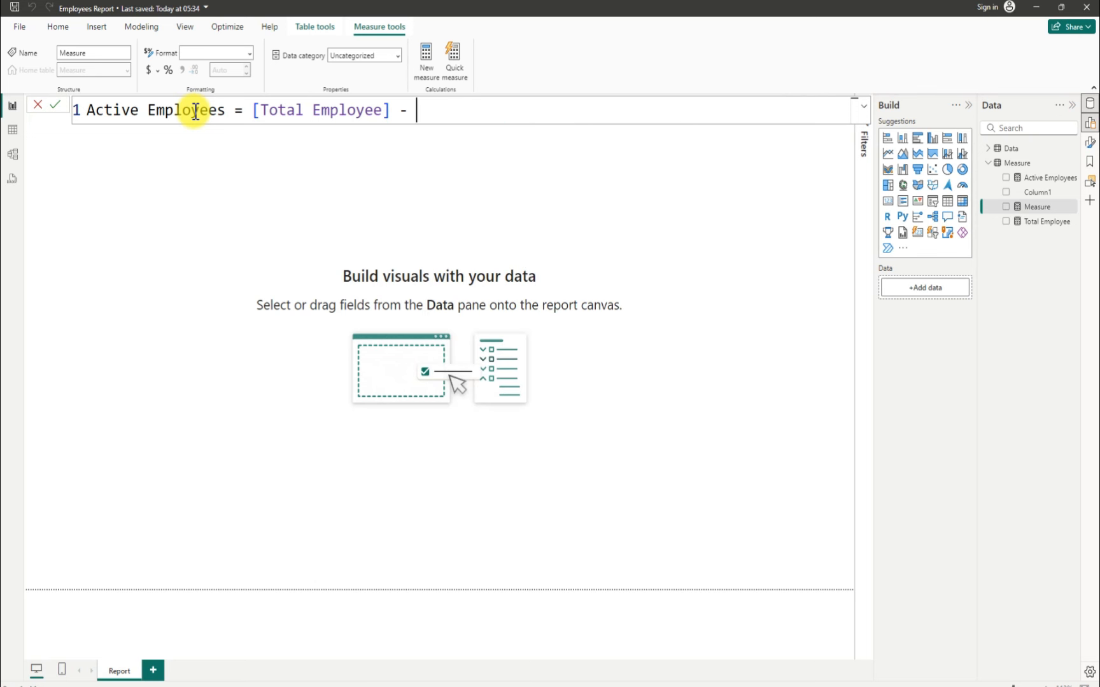
pyautogui.write('P')
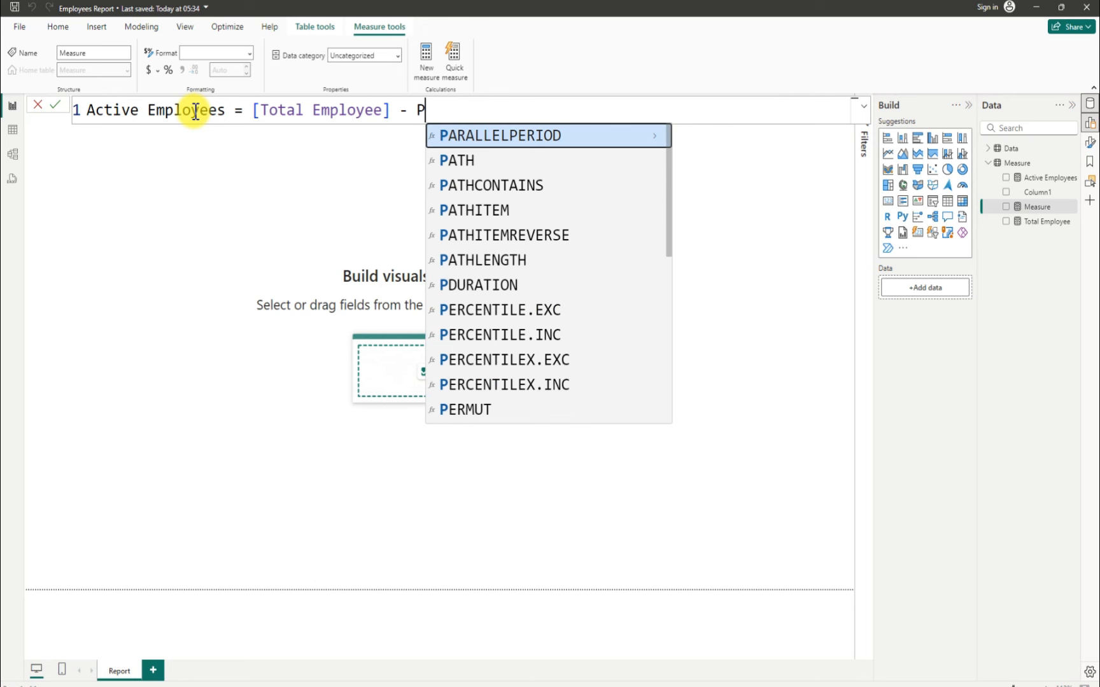
pyautogui.write('LA')
pyautogui.press('BackSpace')
pyautogui.press('BackSpace')
pyautogui.press('BackSpace')
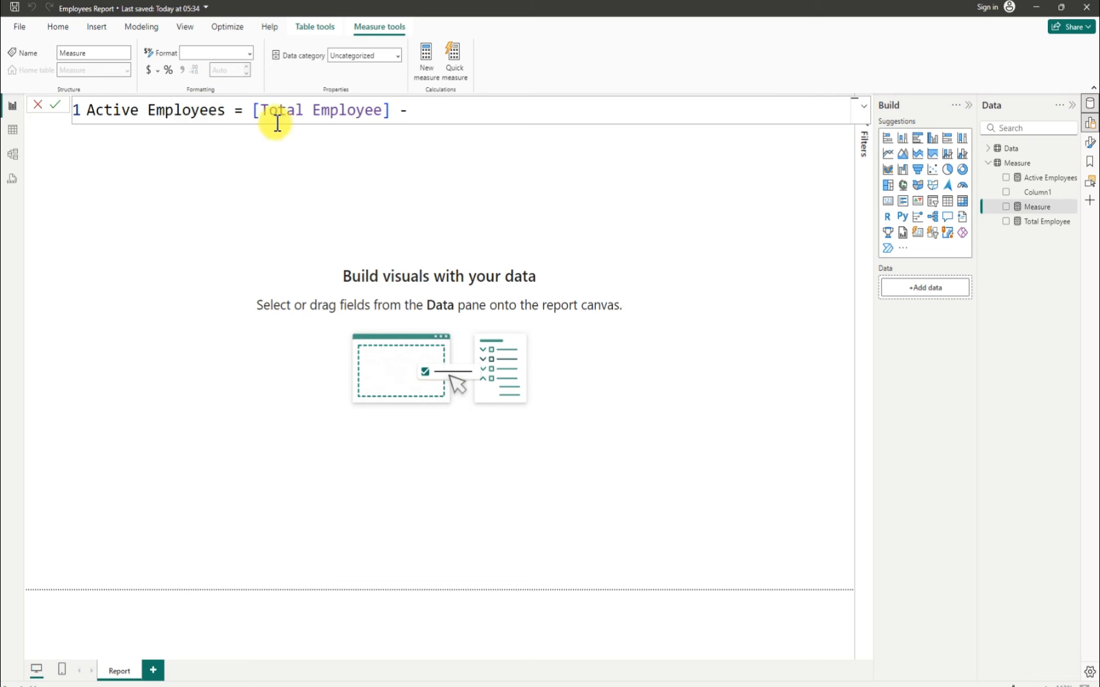
# Step: Switch to the existing Active Employees measure and dismiss the rename message
pyautogui.click(1047, 183)
pyautogui.moveTo(1049, 178); pyautogui.dragTo(963, 183)
pyautogui.moveTo(655, 206); pyautogui.dragTo(516, 201)
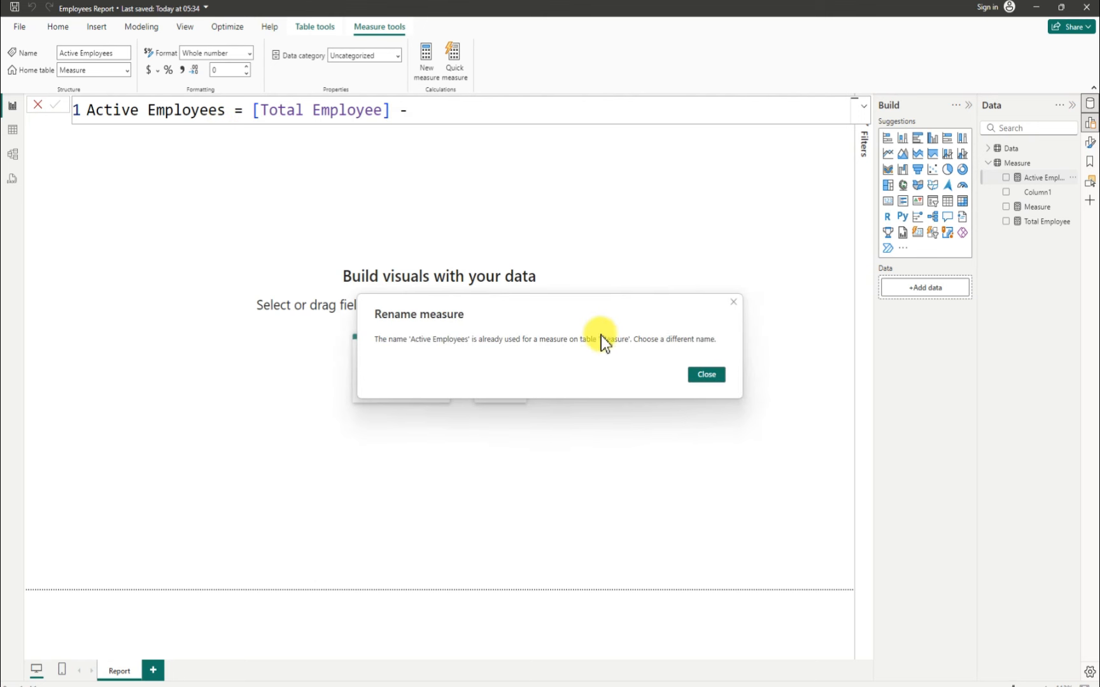
pyautogui.click(713, 377)
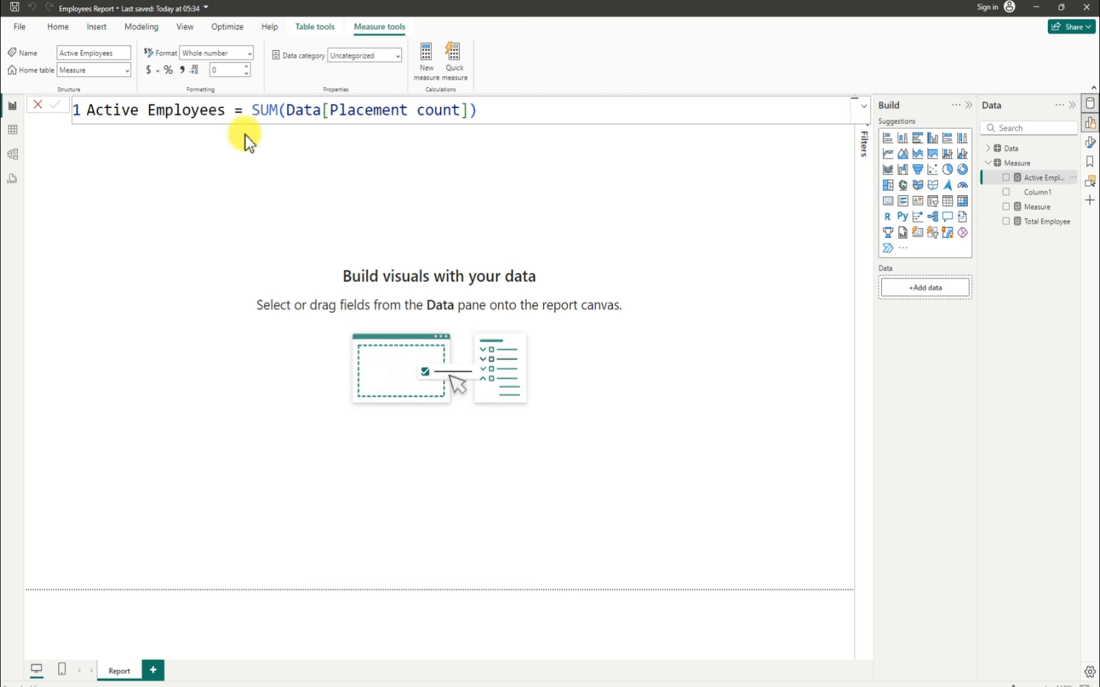
# Step: Rename the existing Active Employees measure to Total Placement in its formula and commit the change
pyautogui.moveTo(225, 111); pyautogui.dragTo(74, 108)
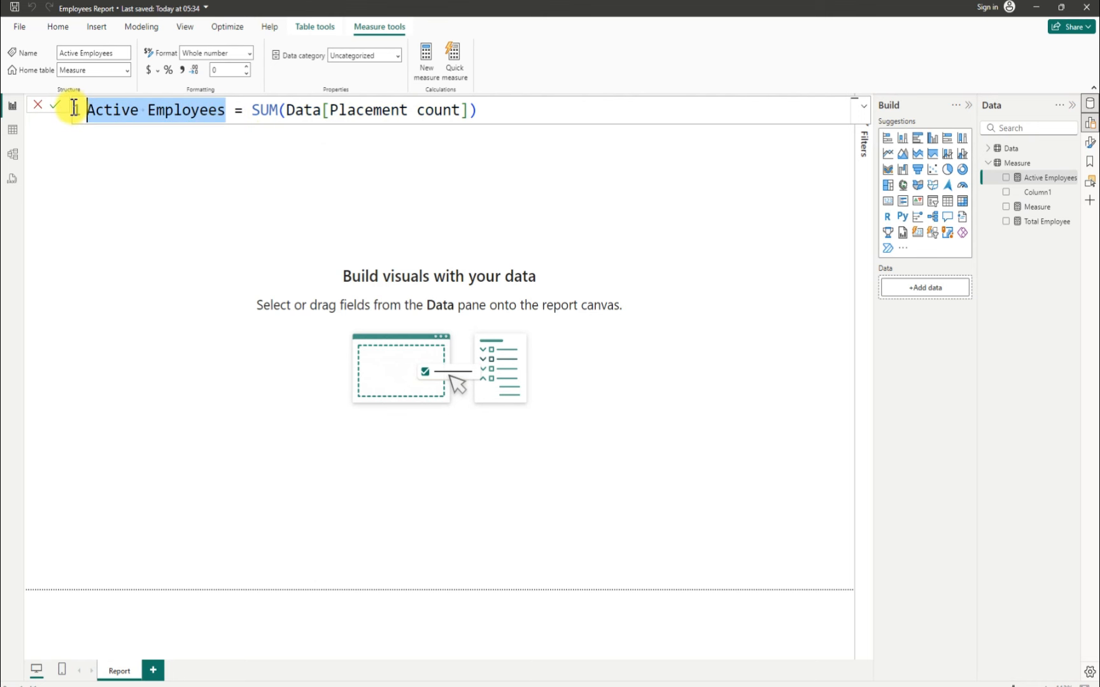
pyautogui.write('TOTA')
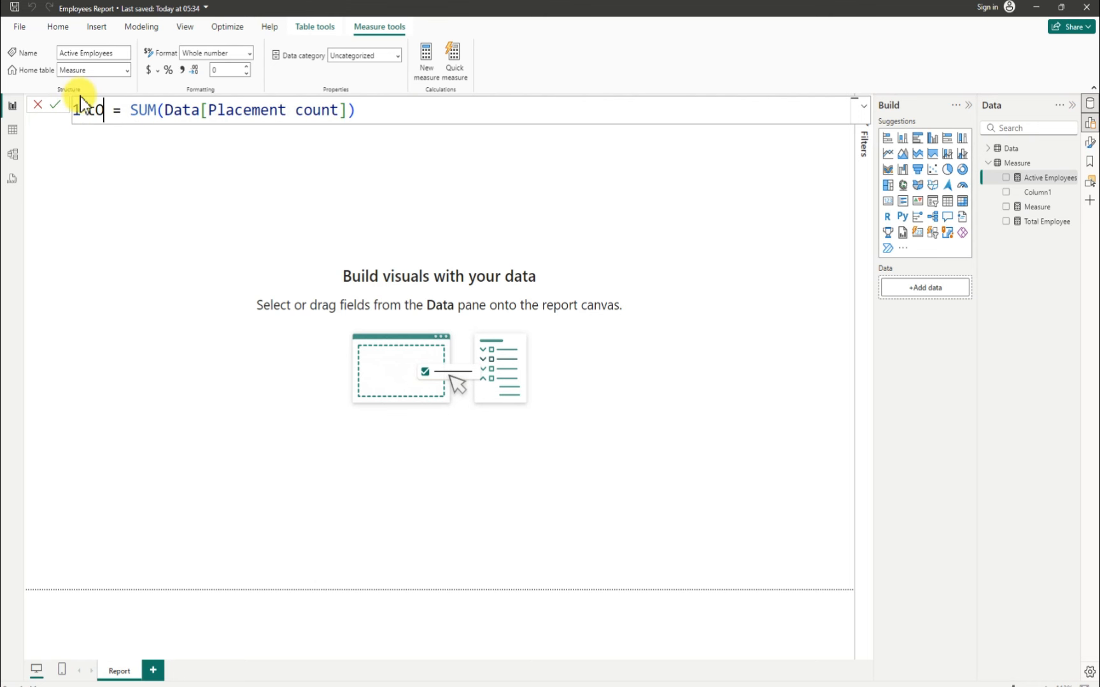
pyautogui.write('L pLACE')
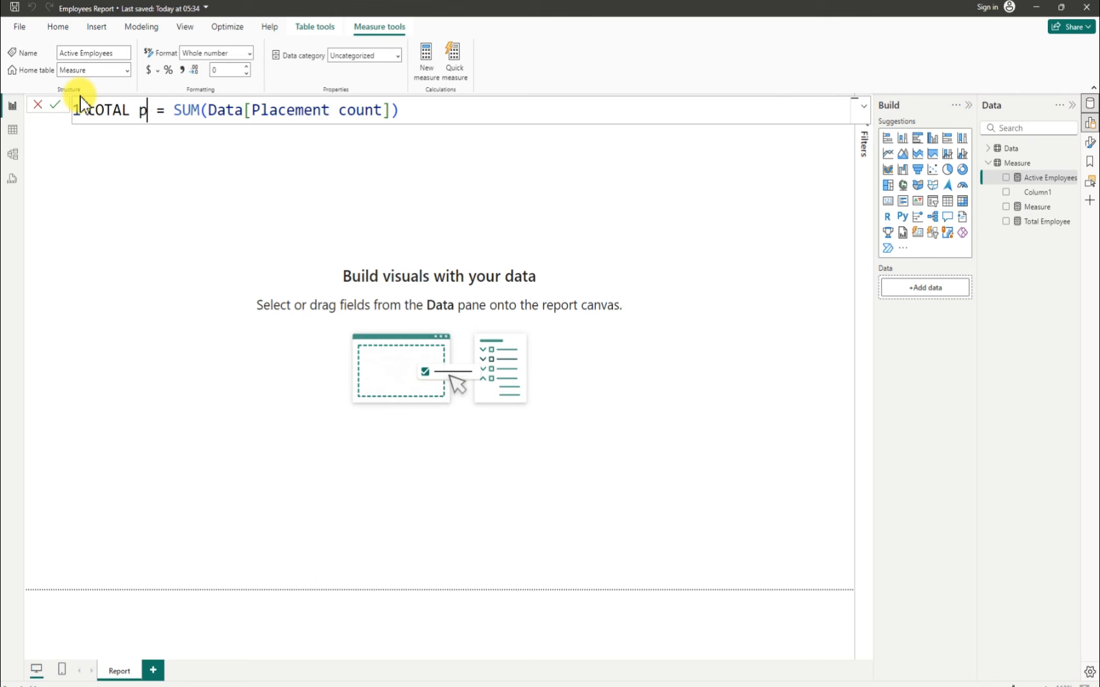
pyautogui.write('MENT')
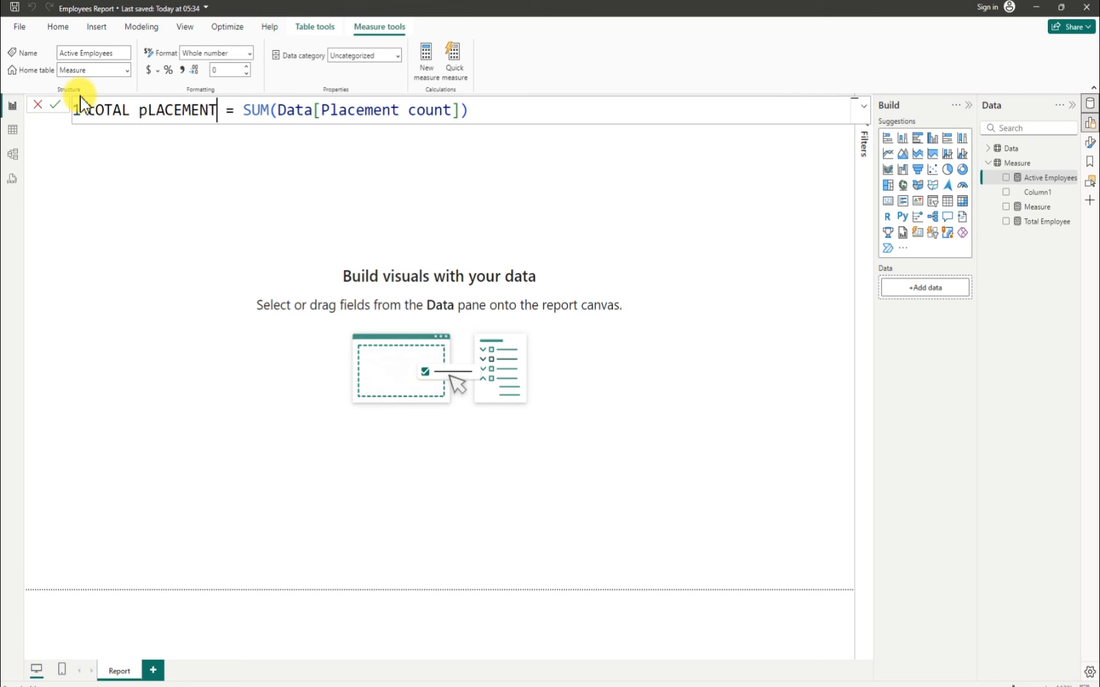
pyautogui.press('BackSpace')
pyautogui.press('BackSpace')
pyautogui.press('BackSpace')
pyautogui.press('BackSpace')
pyautogui.press('BackSpace')
pyautogui.press('BackSpace')
pyautogui.press('BackSpace')
pyautogui.press('BackSpace')
pyautogui.press('BackSpace')
pyautogui.press('BackSpace')
pyautogui.press('BackSpace')
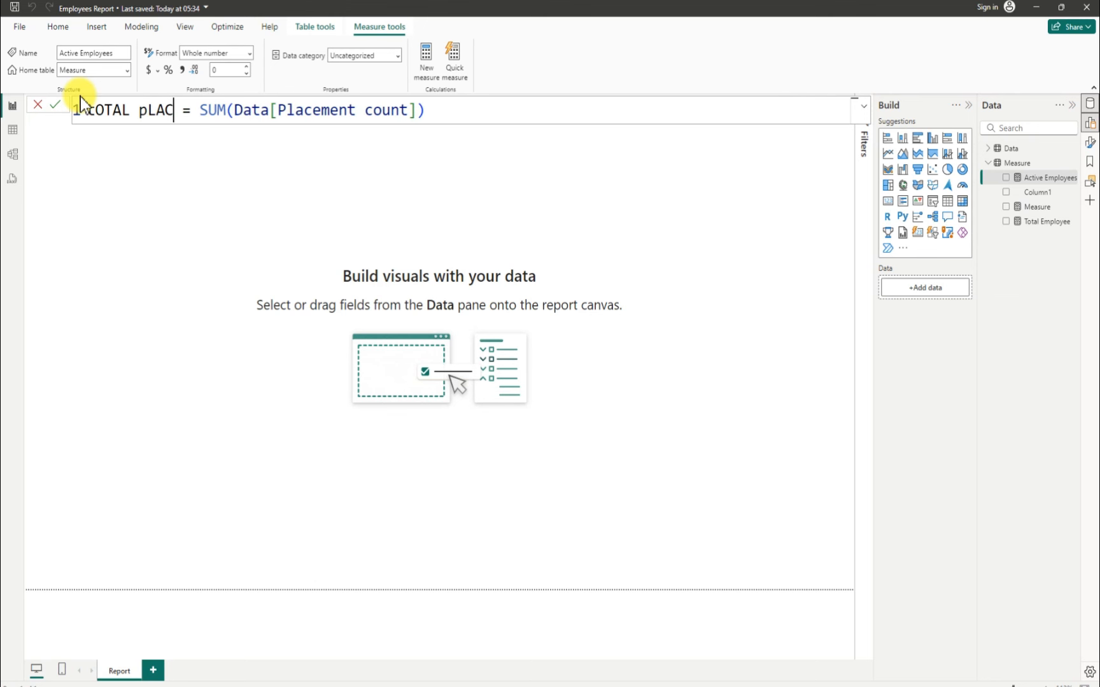
pyautogui.press('BackSpace')
pyautogui.press('BackSpace')
pyautogui.press('BackSpace')
pyautogui.press('BackSpace')
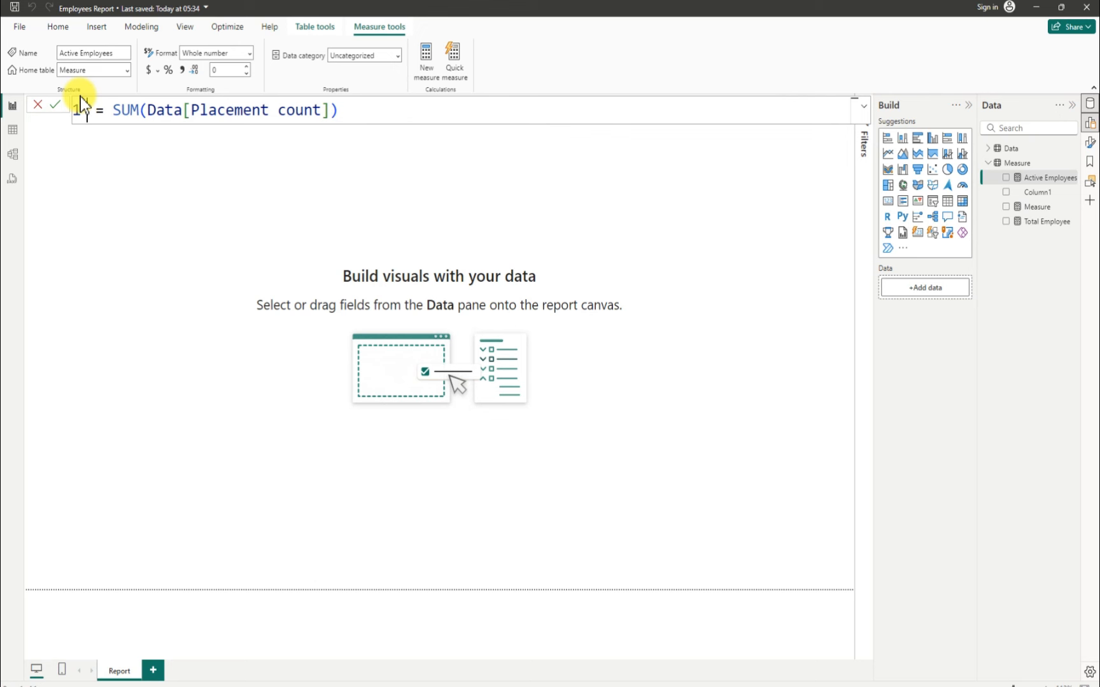
pyautogui.write('Total ')
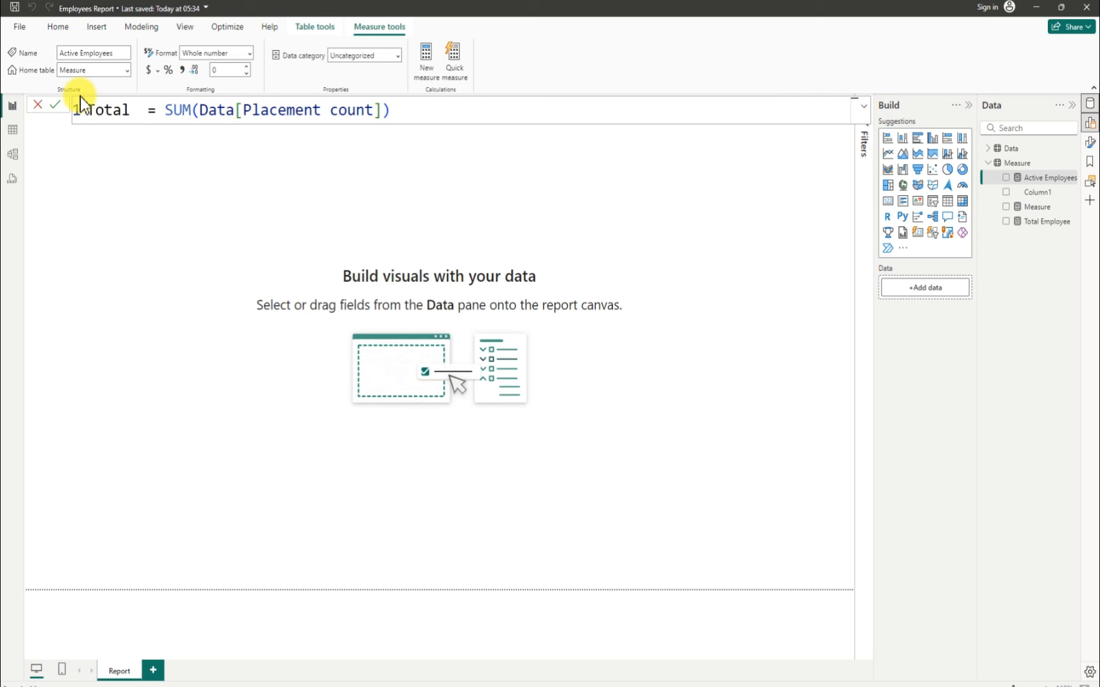
pyautogui.write('P')
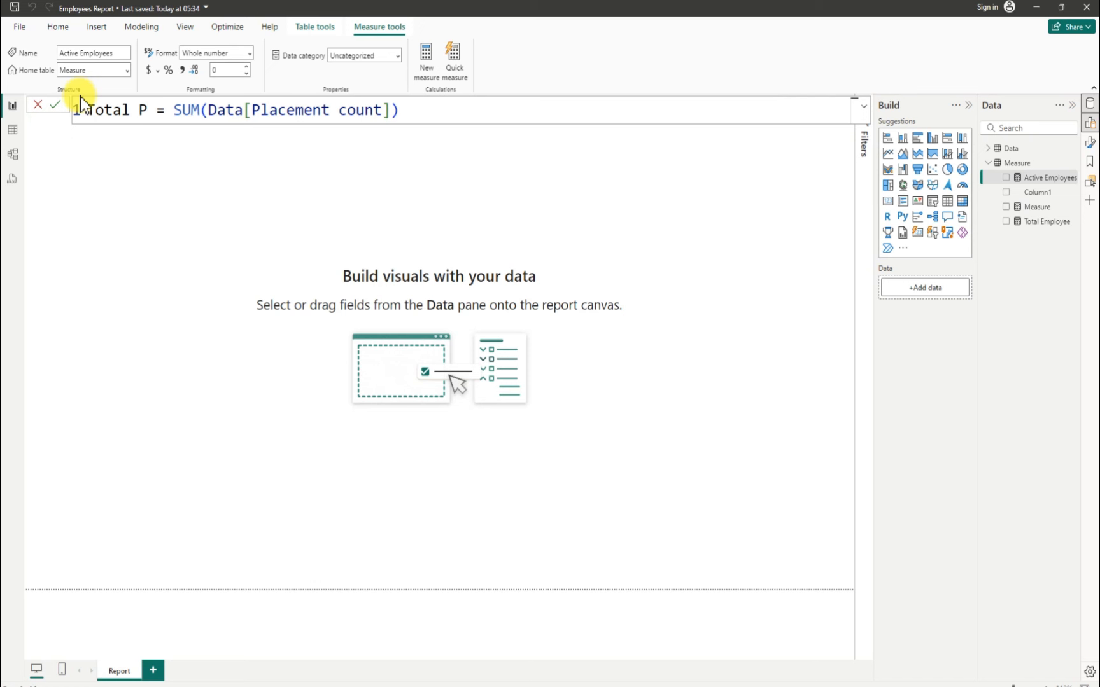
pyautogui.write('lacem')
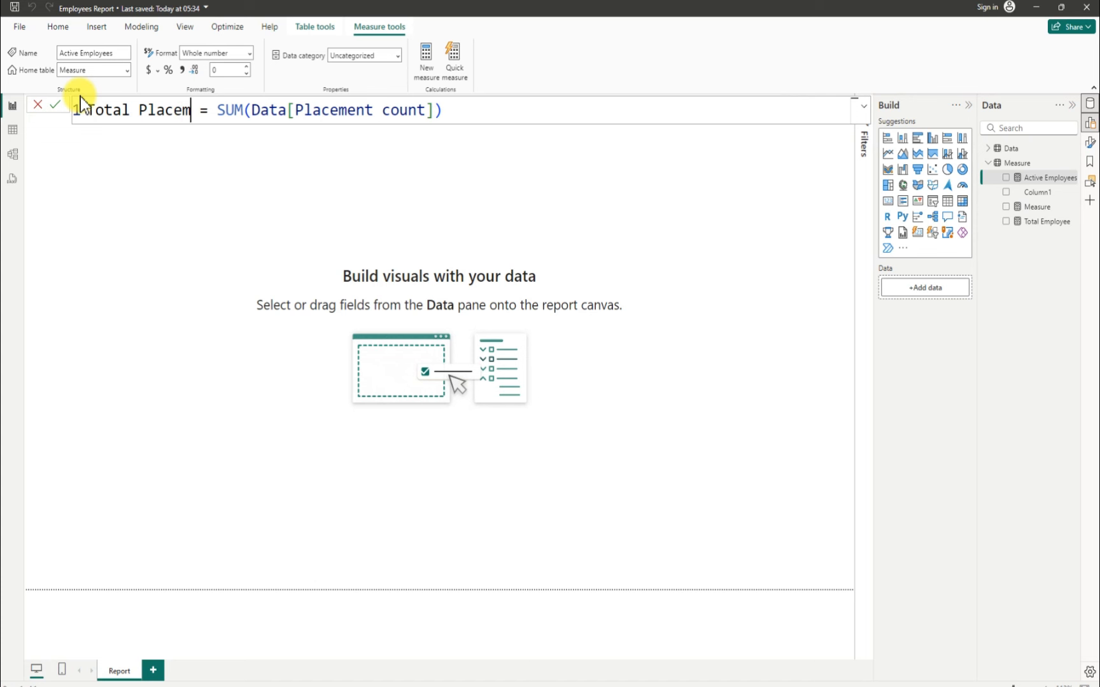
pyautogui.write('ent')
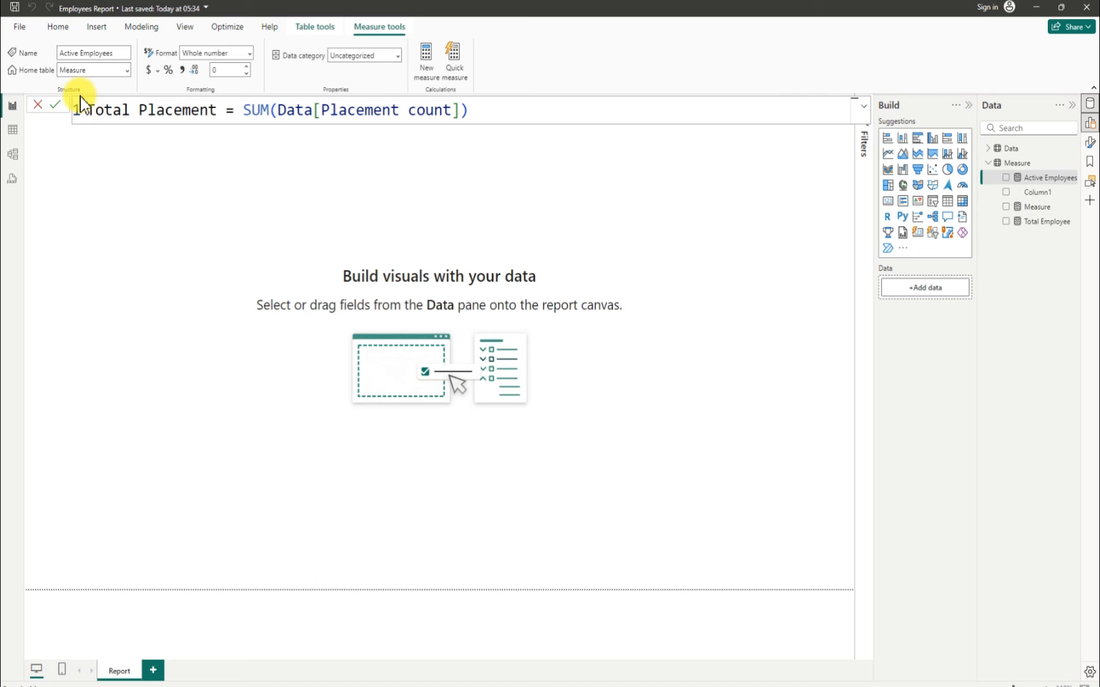
pyautogui.click(509, 110)
pyautogui.press('Return')
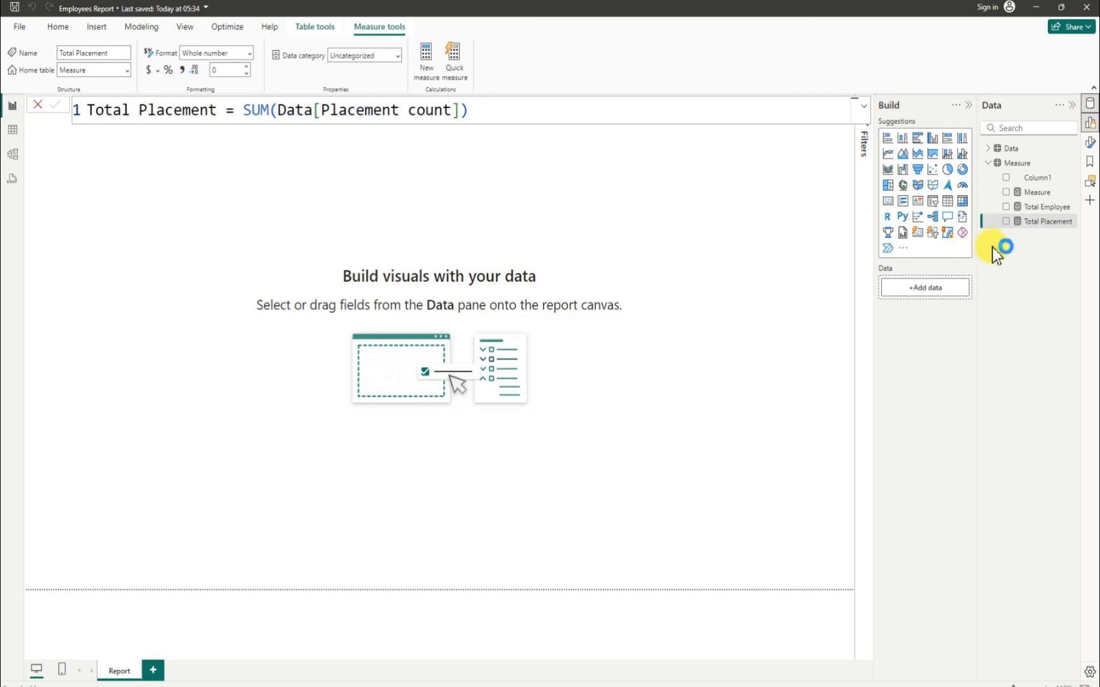
# Step: Replace the blank measure's default text with Active Employees = [Total Employee] - [Total Placement]
pyautogui.click(1039, 193)
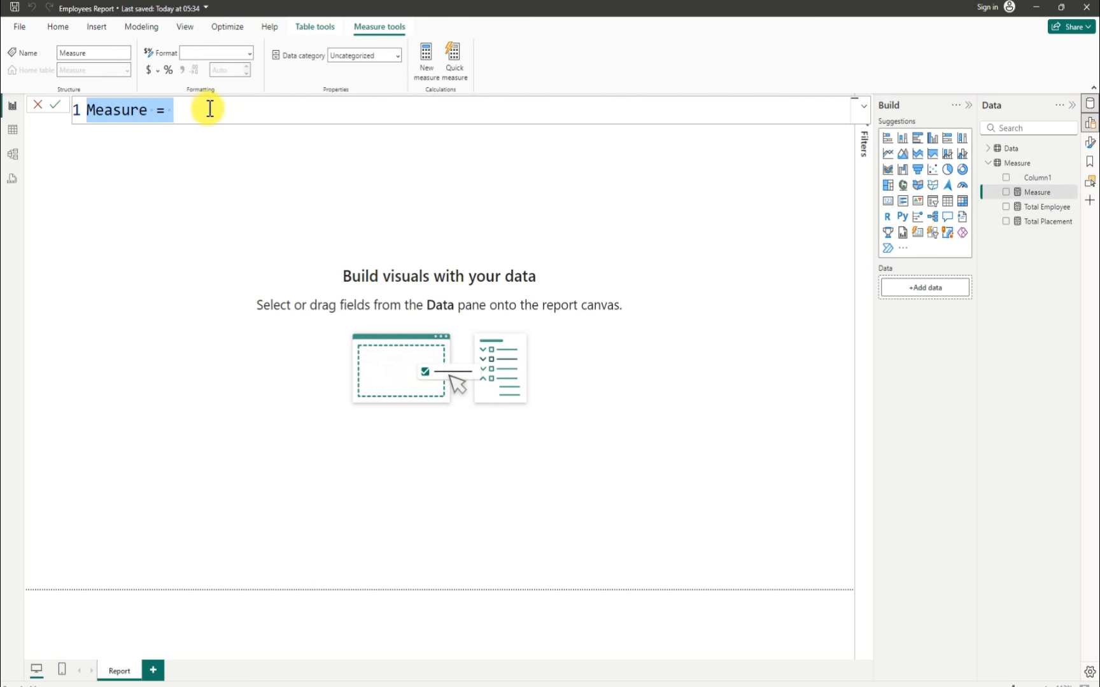
pyautogui.press('BackSpace')
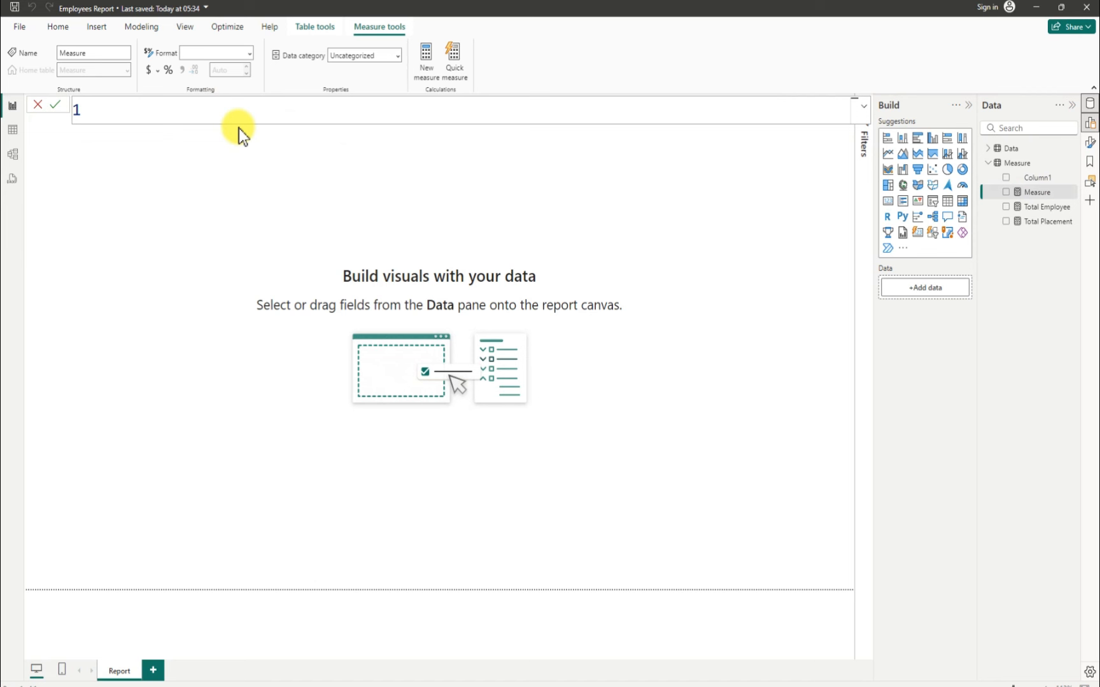
pyautogui.write('Active Employee')
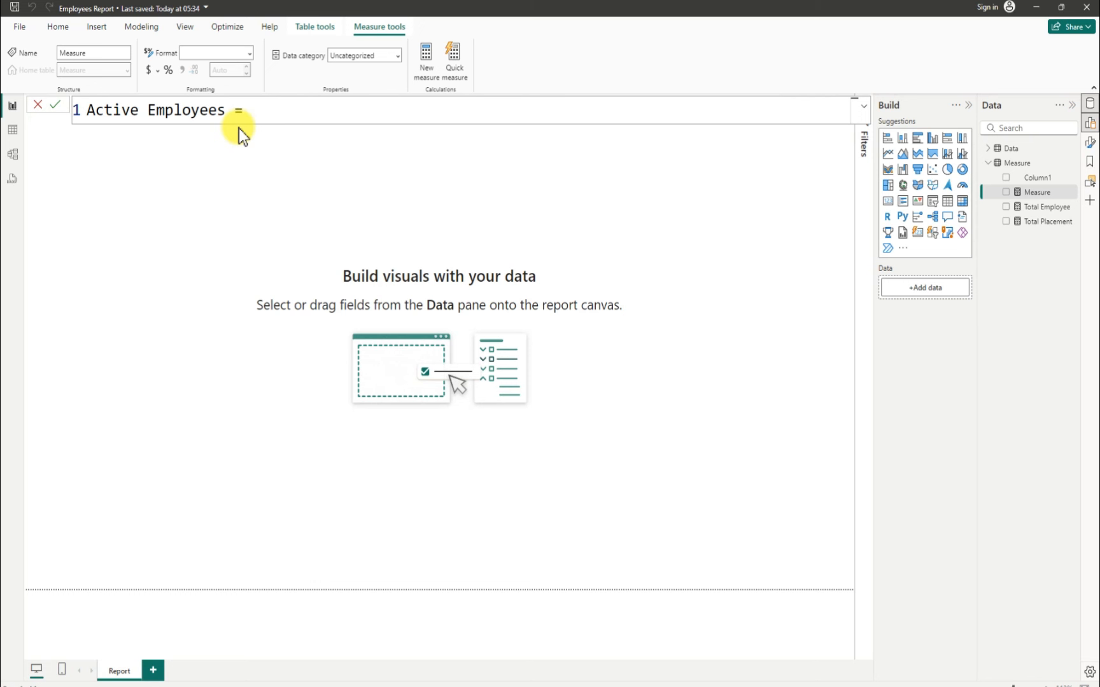
pyautogui.write('s = total')
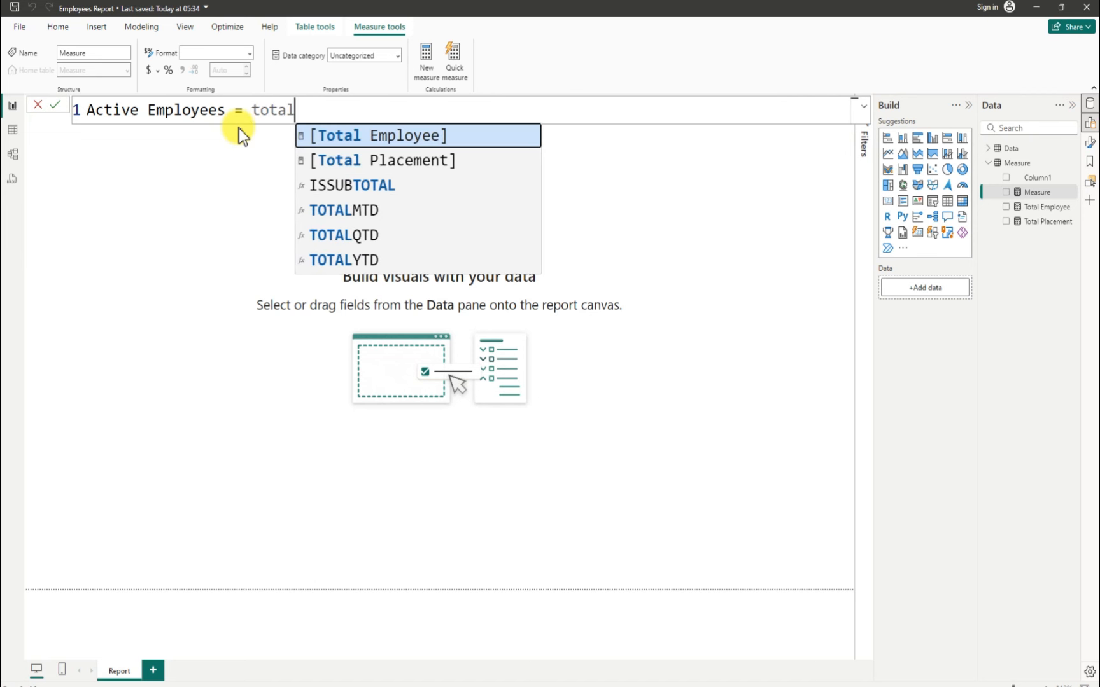
pyautogui.press('Tab')
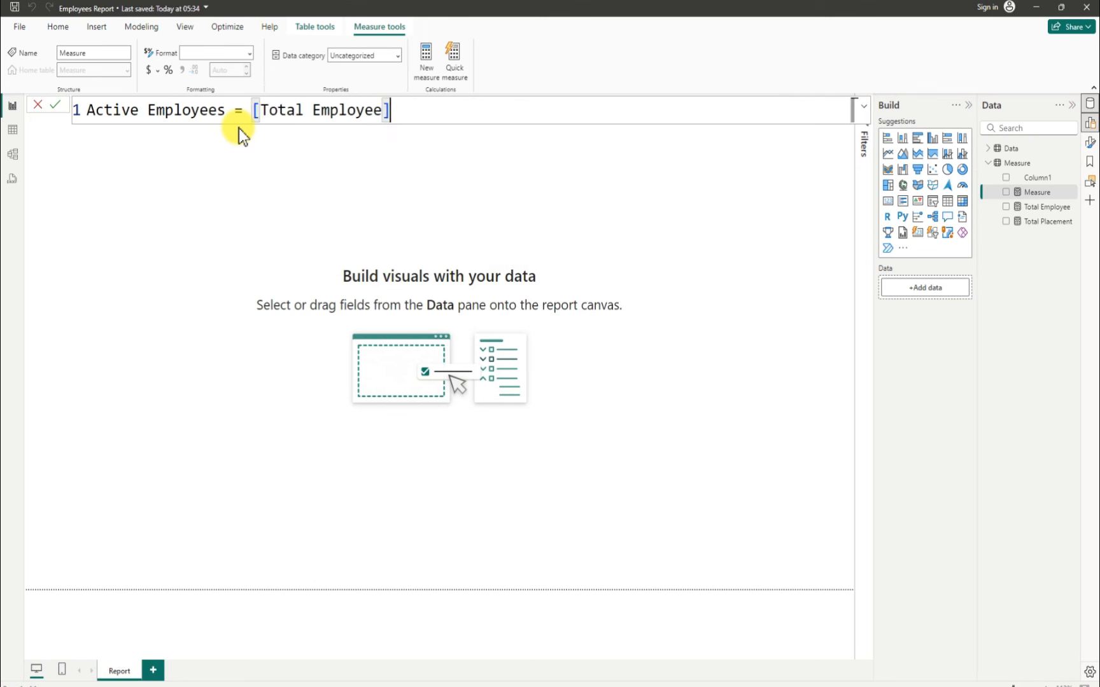
pyautogui.write('- ')
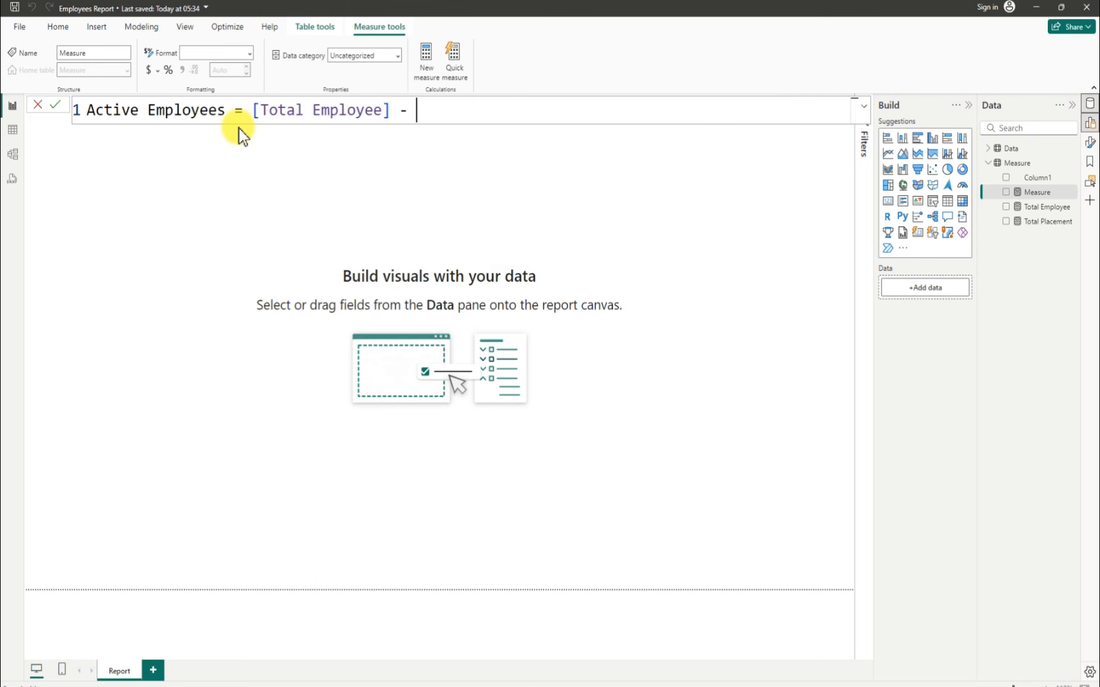
pyautogui.write('tota')
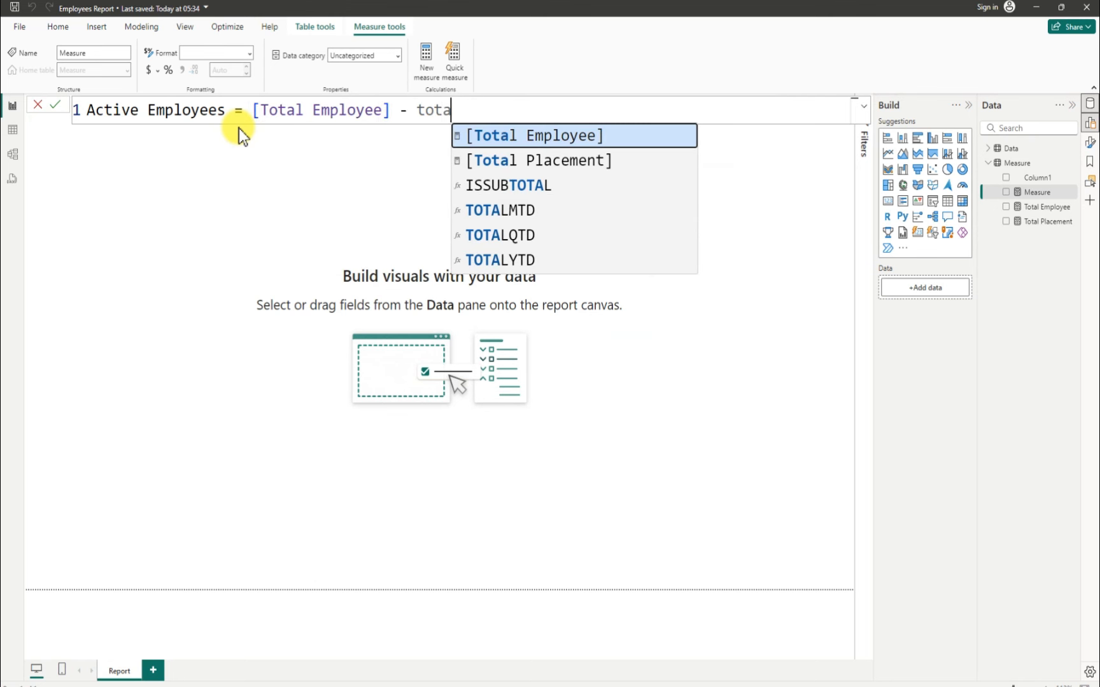
pyautogui.click(474, 163)
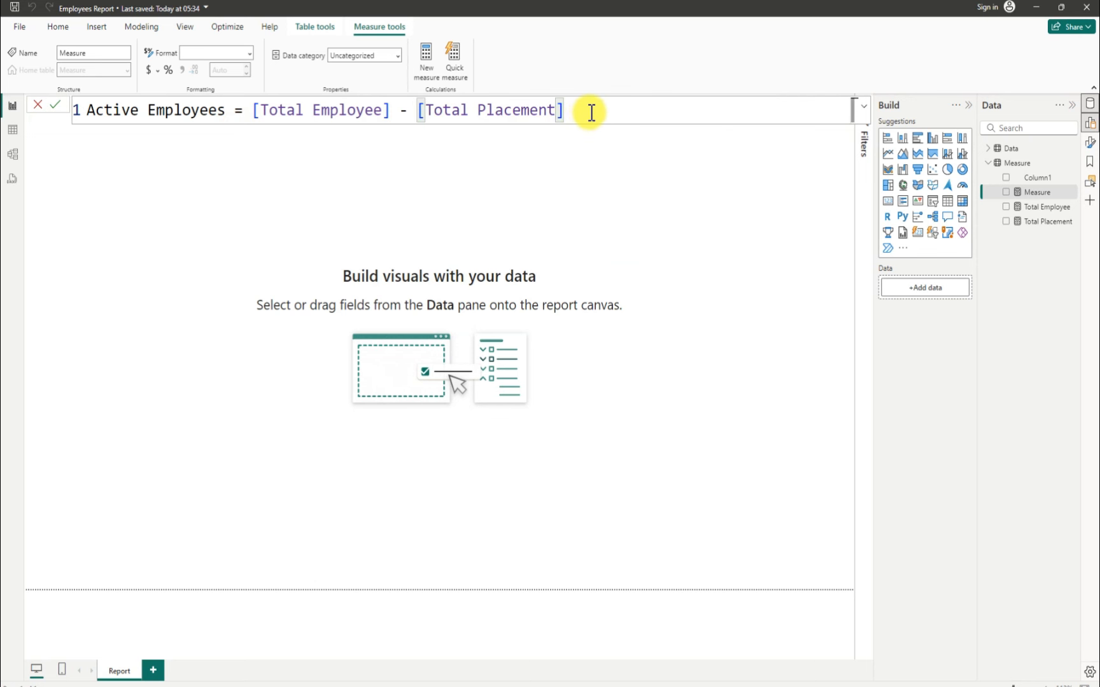
# Step: Commit the Active Employees formula and add another new measure to the Measure table
pyautogui.press('Return')
pyautogui.press('Return')
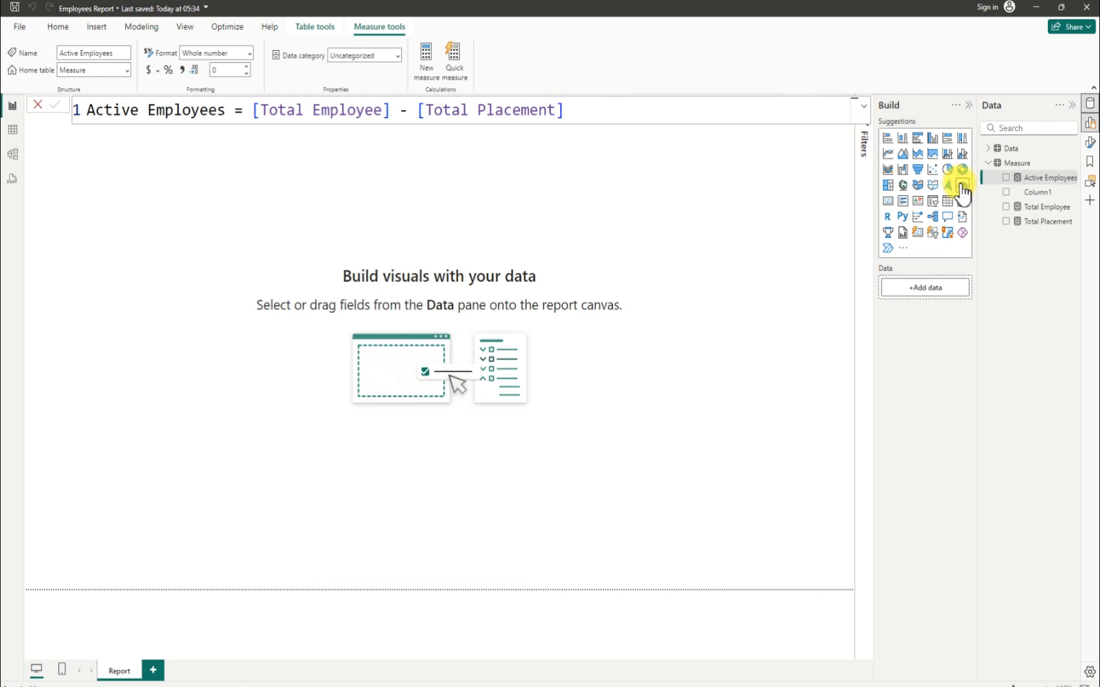
pyautogui.click(1072, 164)
pyautogui.click(1032, 187)
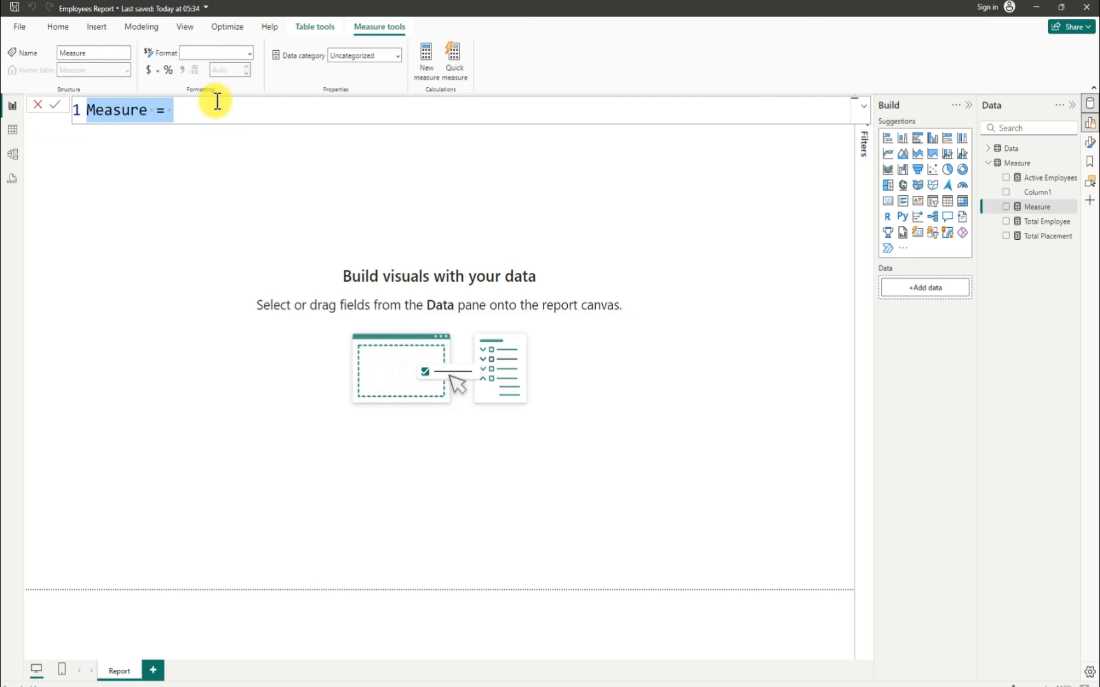
# Step: Replace the new measure's default text with Placement Rate = [Total Placement]
pyautogui.press('BackSpace')
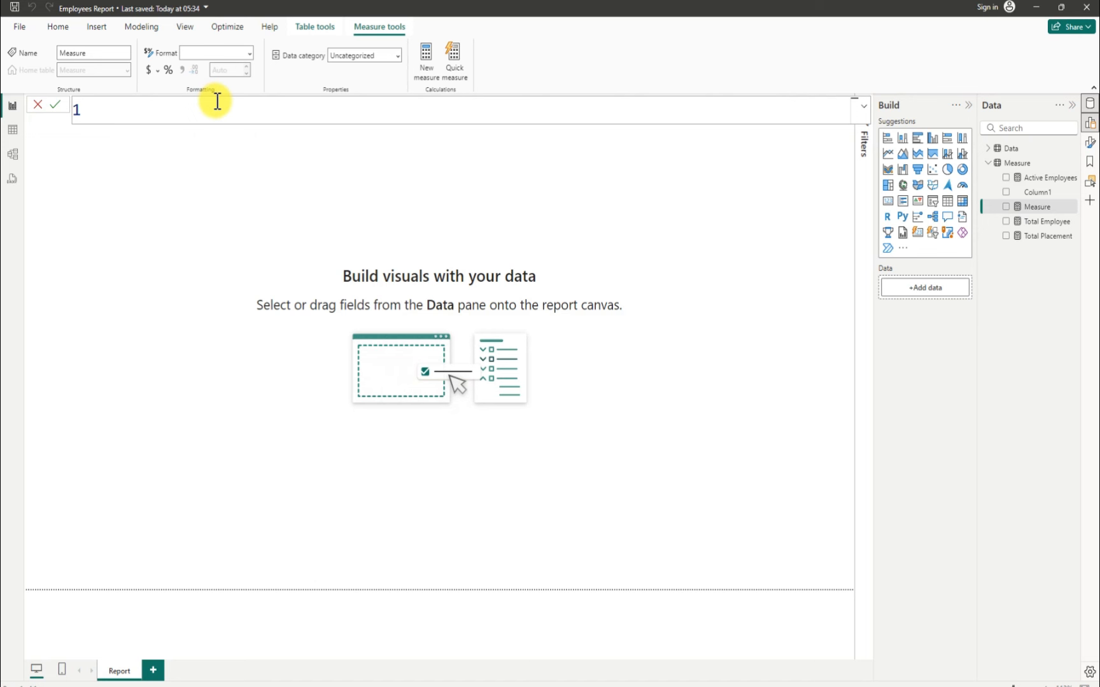
pyautogui.write('Placement Rate ')
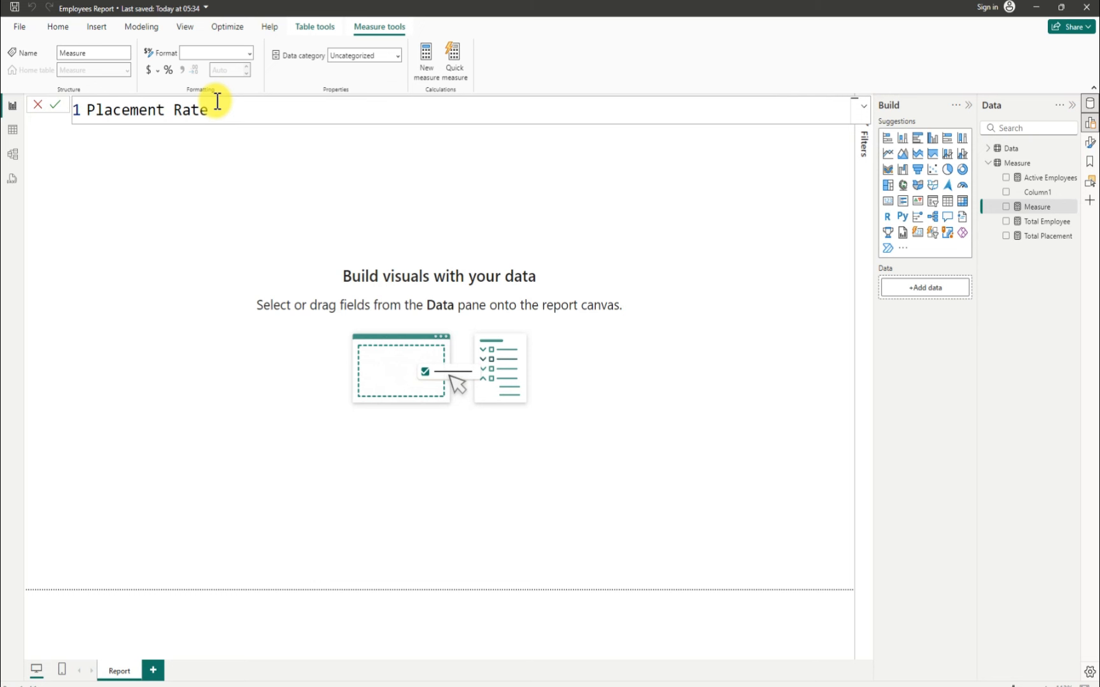
pyautogui.write('=')
pyautogui.write('tot')
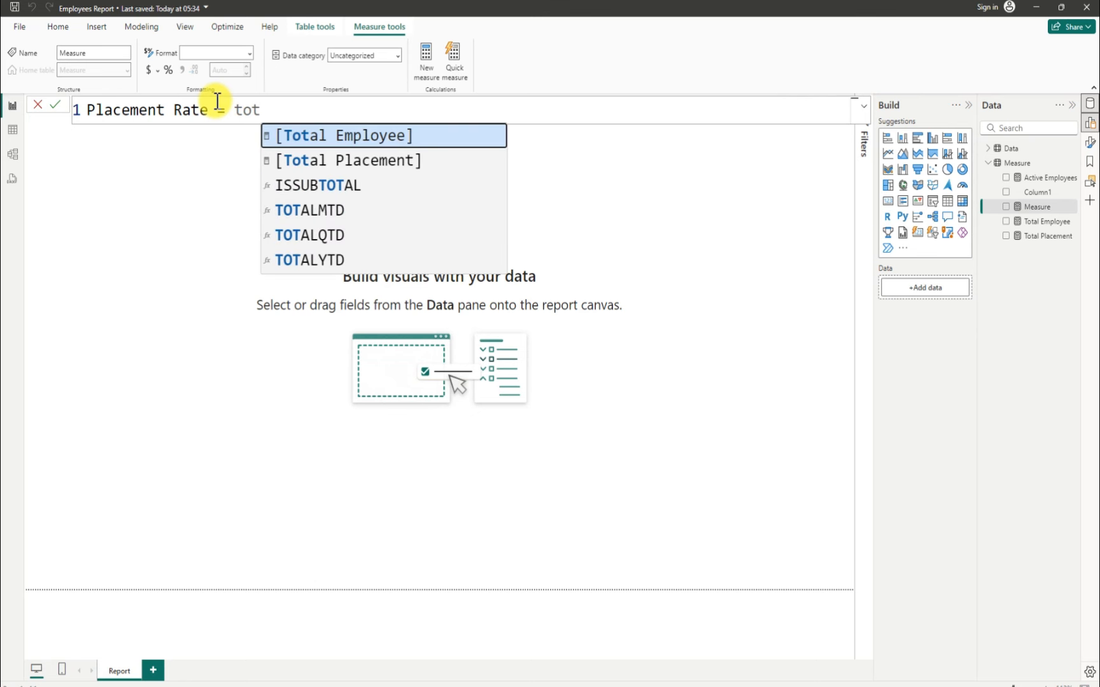
pyautogui.click(367, 167)
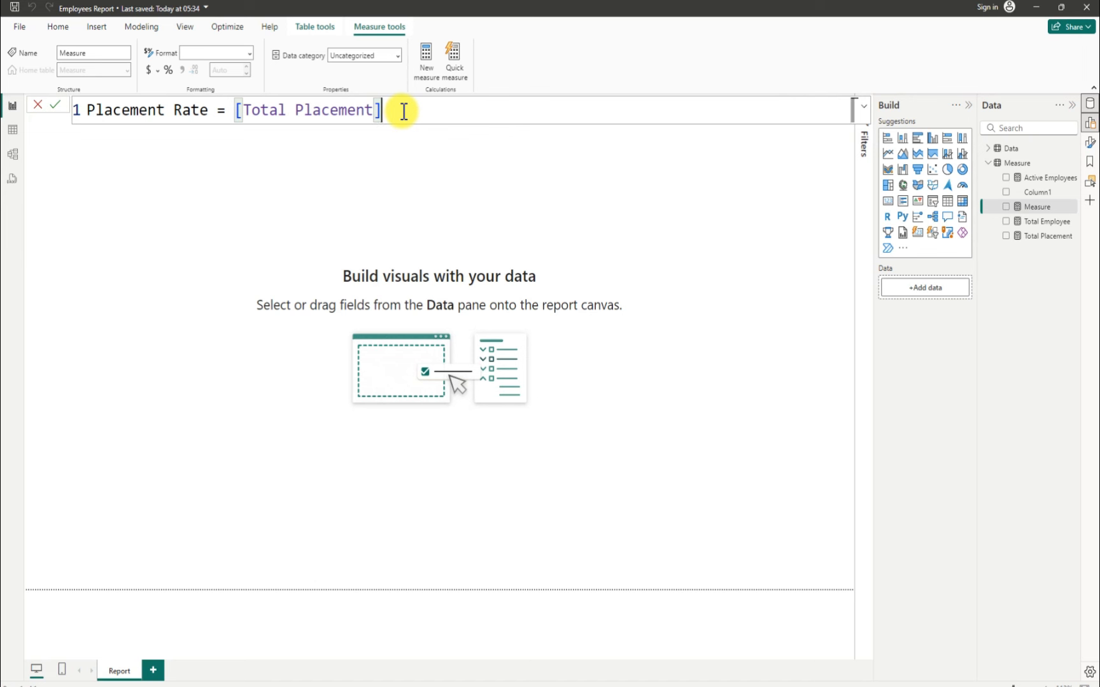
pyautogui.write('/')
pyautogui.write(' To')
pyautogui.write('y')
pyautogui.press('BackSpace')
pyautogui.press('BackSpace')
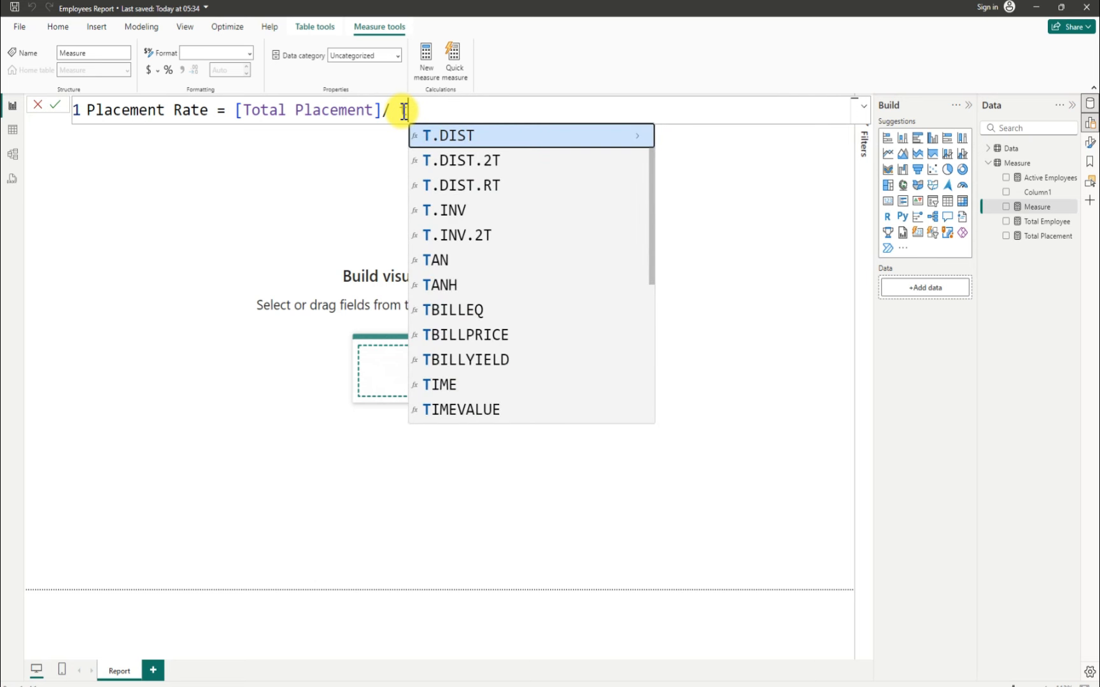
pyautogui.press('BackSpace')
pyautogui.write('To')
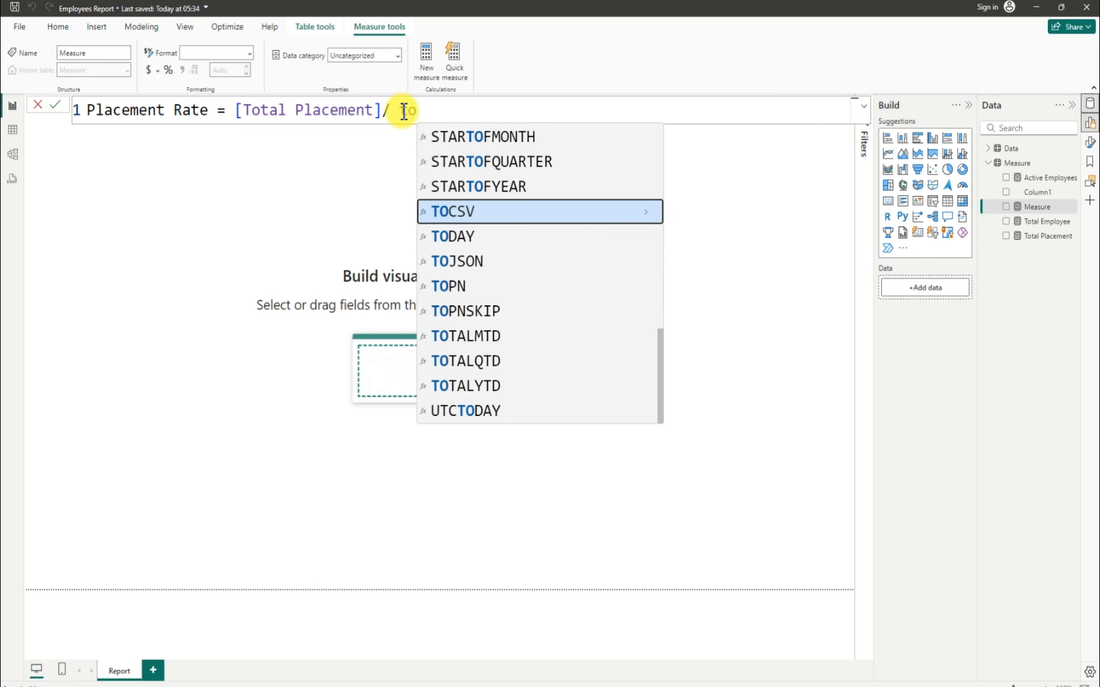
pyautogui.write('a')
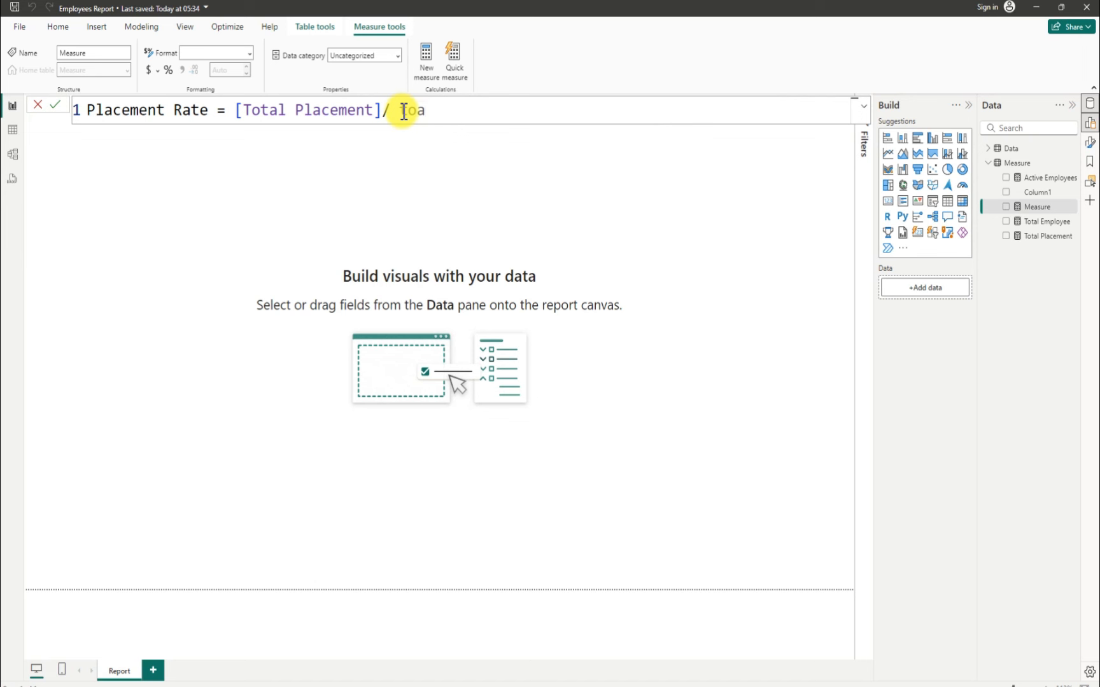
pyautogui.press('BackSpace')
pyautogui.press('BackSpace')
pyautogui.press('BackSpace')
pyautogui.write('T')
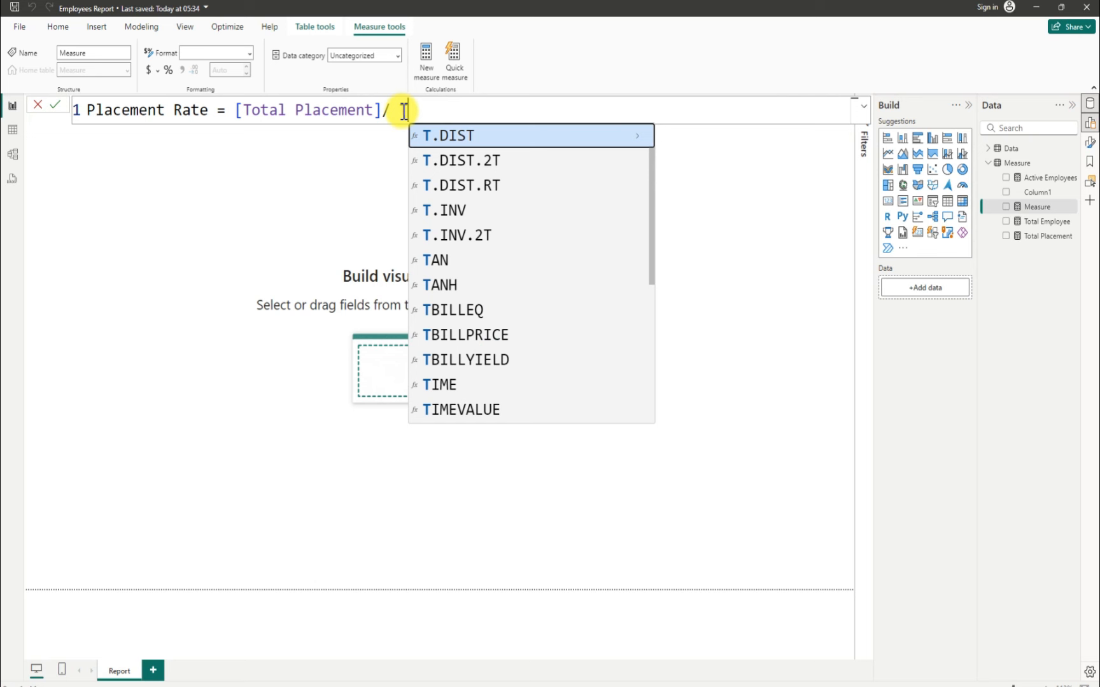
pyautogui.press('BackSpace')
pyautogui.press('BackSpace')
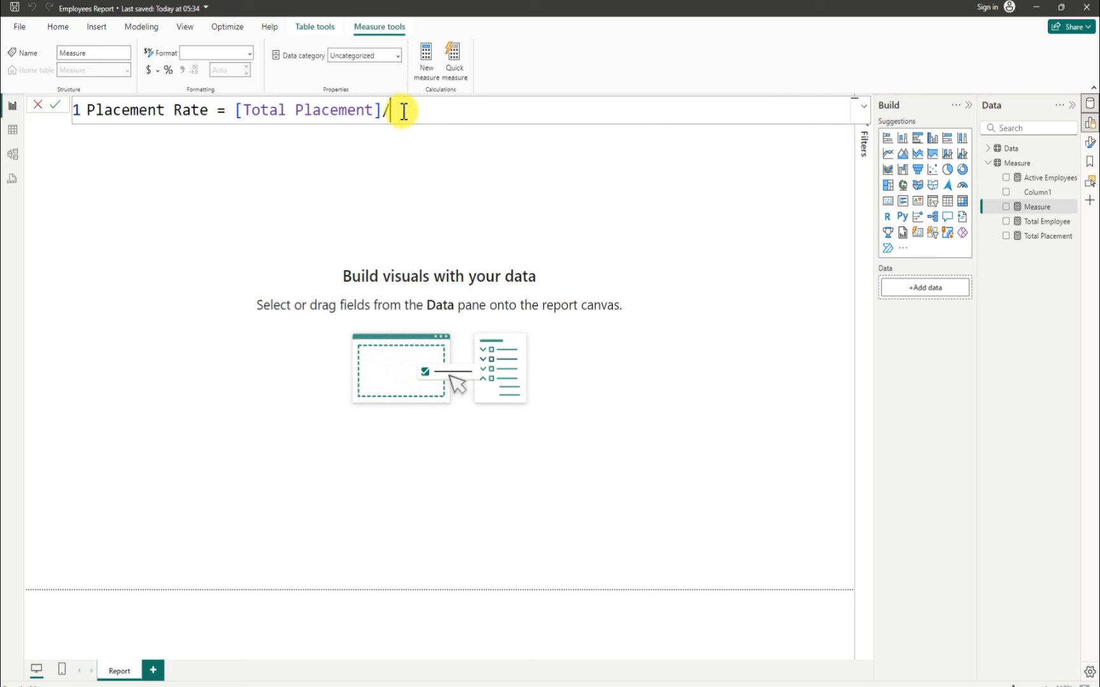
pyautogui.press('BackSpace')
# Step: Divide [Total Placement] by [Total Employee] in the Placement Rate formula and commit the measure
pyautogui.write('/T')
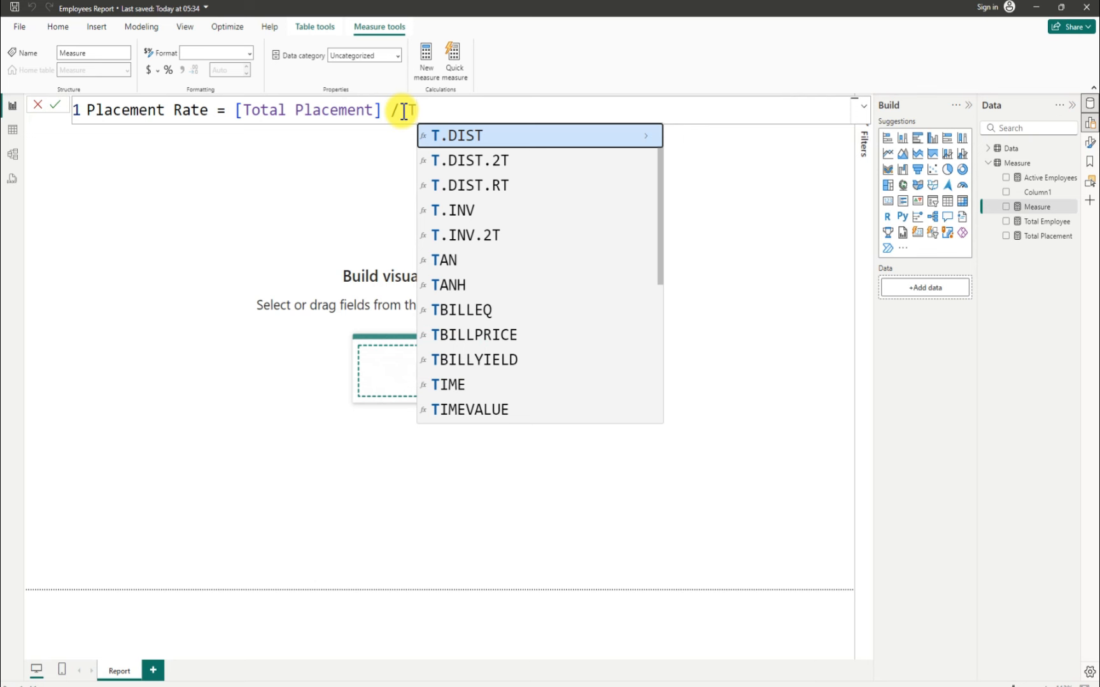
pyautogui.write('ota')
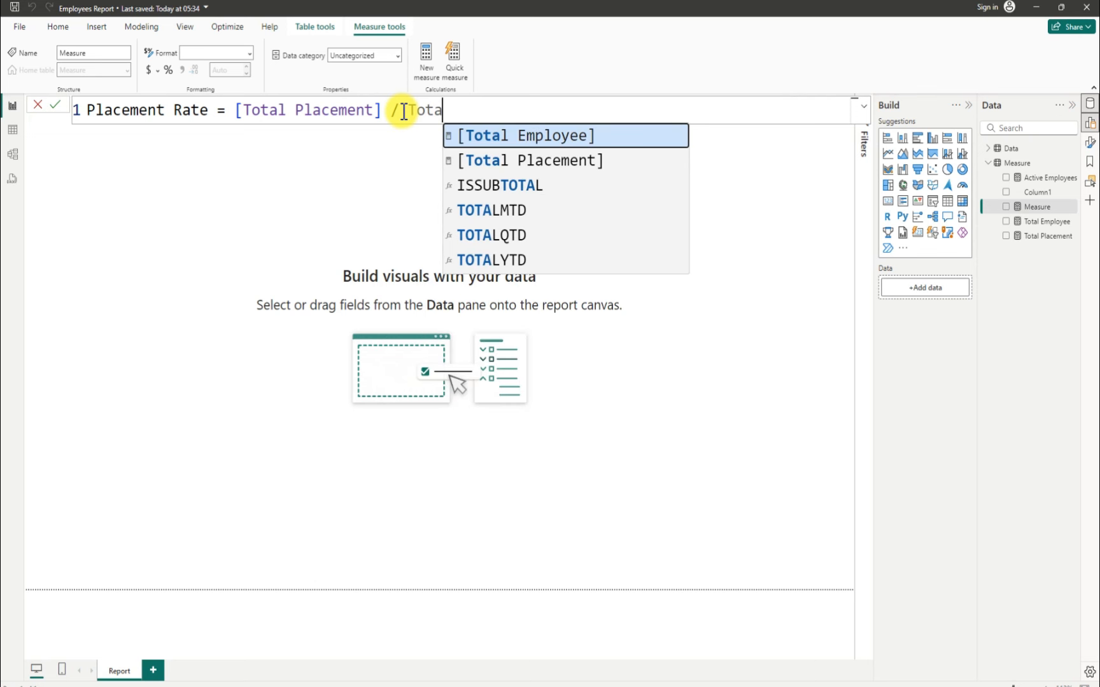
pyautogui.press('Tab')
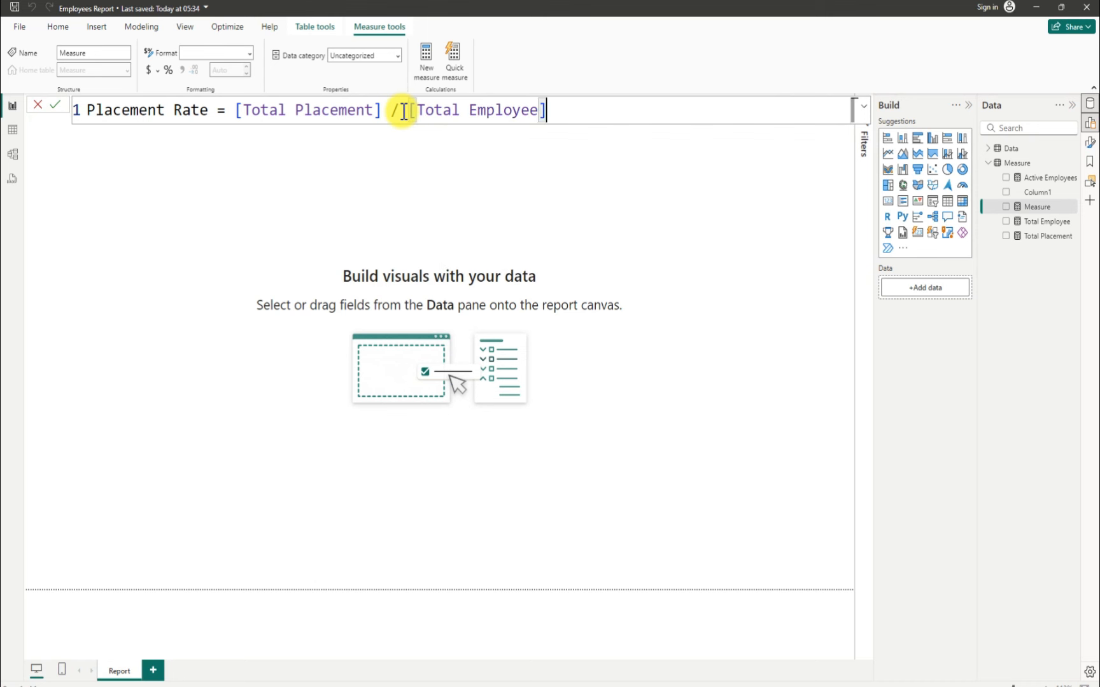
pyautogui.press('Return')
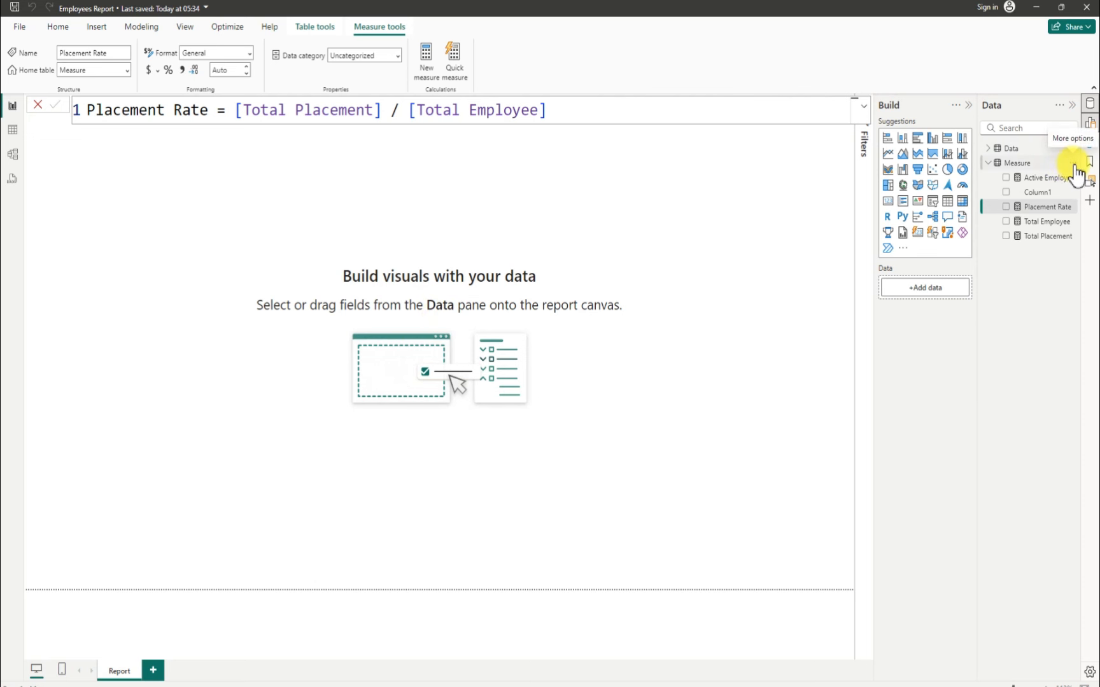
# Step: Create the measure Average Age = AVERAGE(Data[Age]) in the Measure table and commit it
pyautogui.click(1074, 167)
pyautogui.press('Escape')
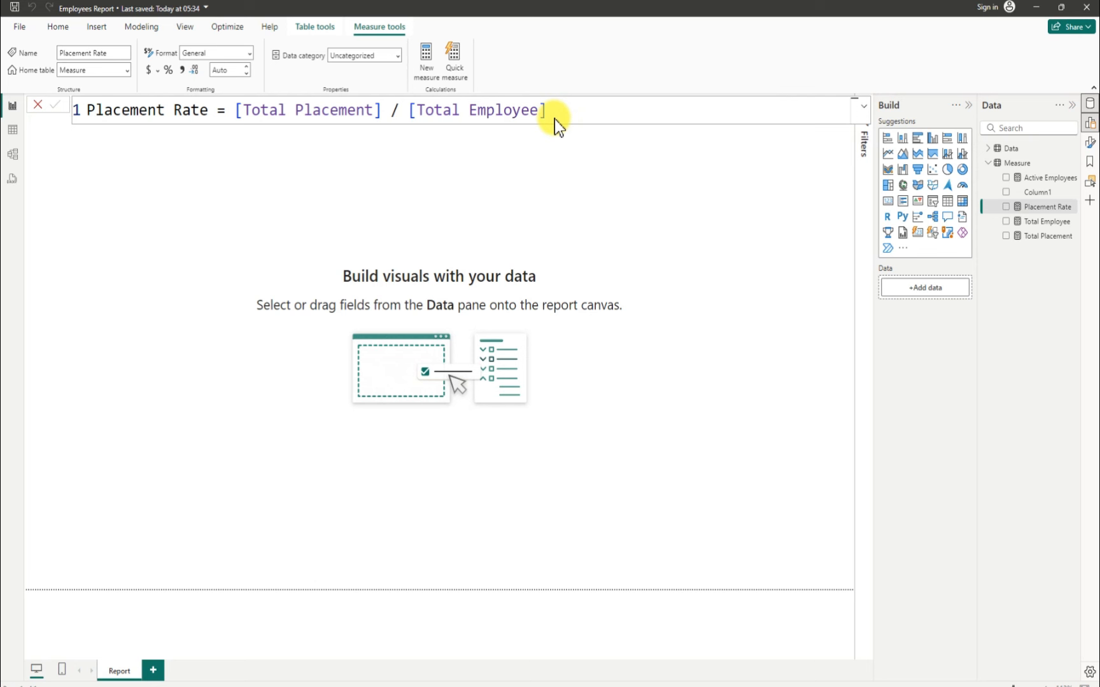
pyautogui.press('Return')
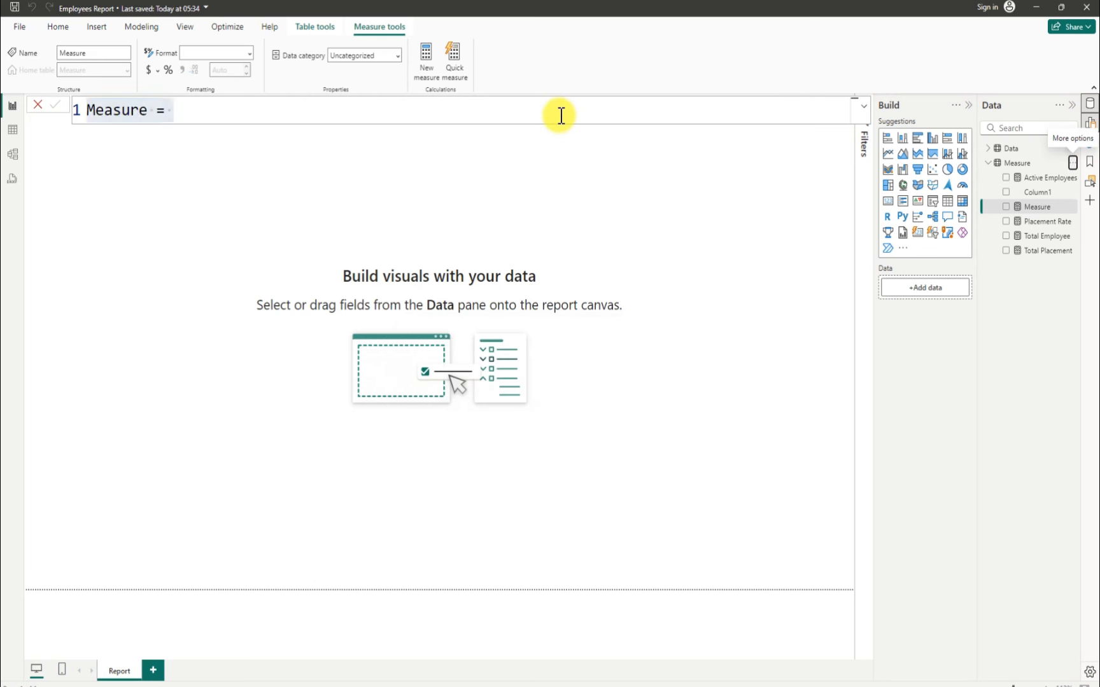
pyautogui.press('BackSpace')
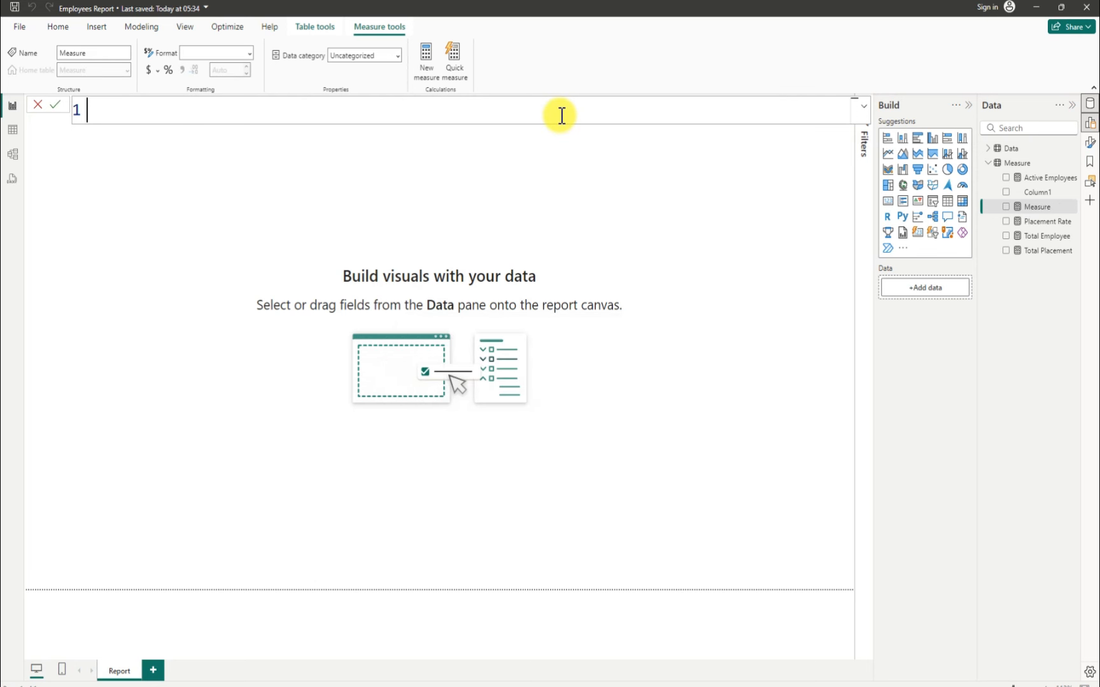
pyautogui.write('Average Age')
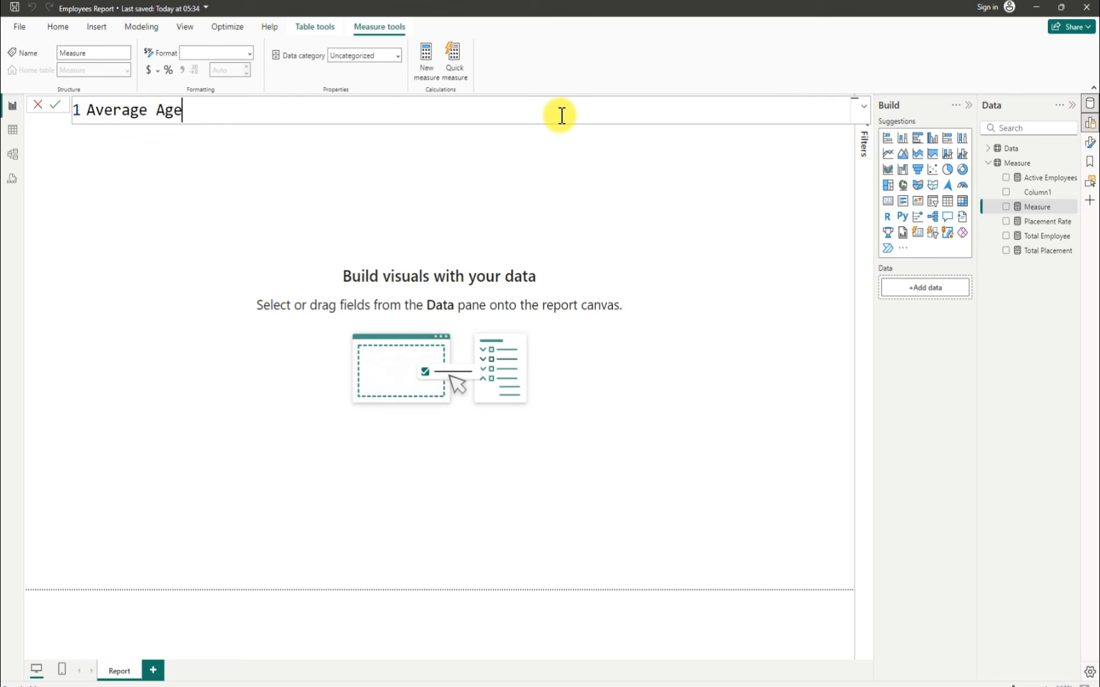
pyautogui.write(' = ave')
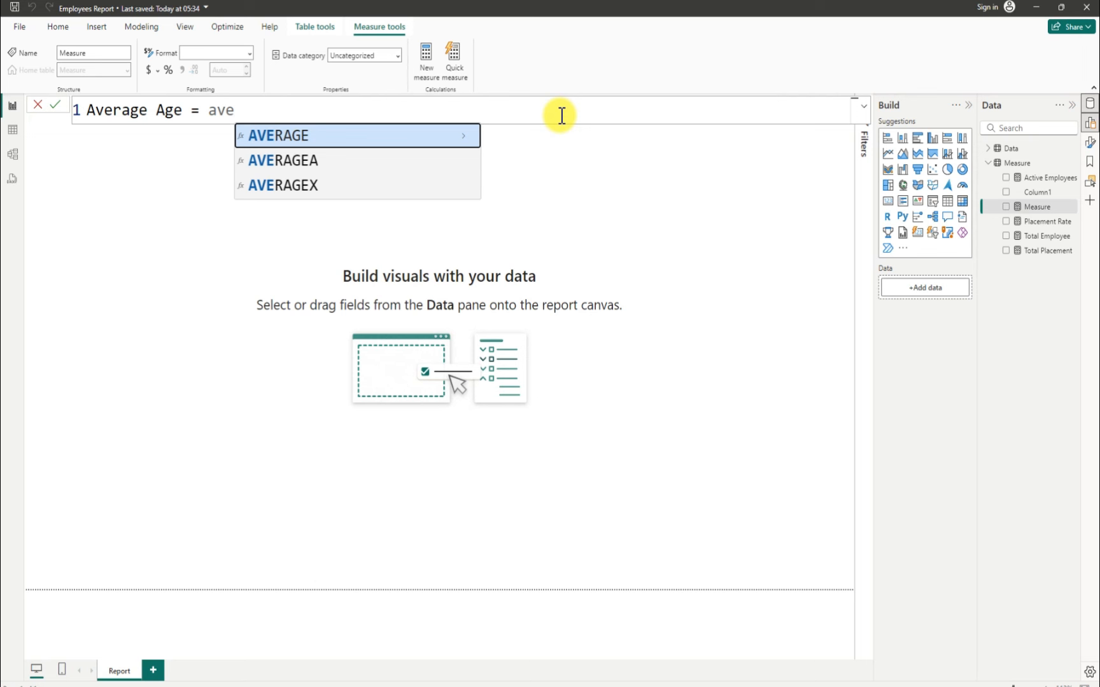
pyautogui.press('Tab')
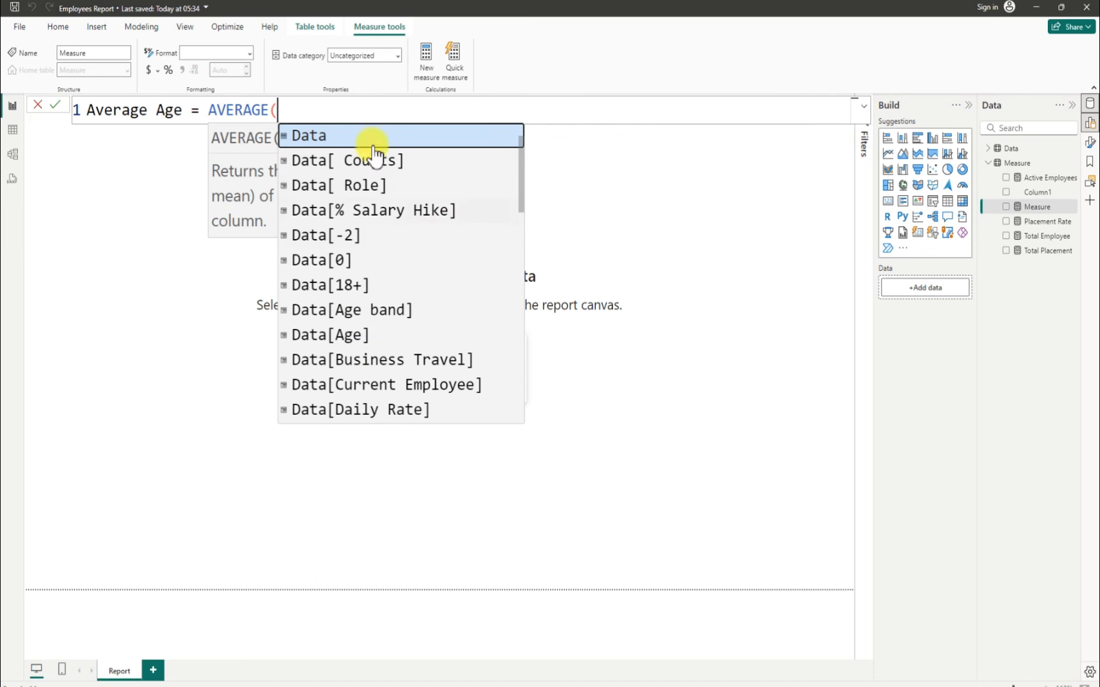
pyautogui.write('AGE')
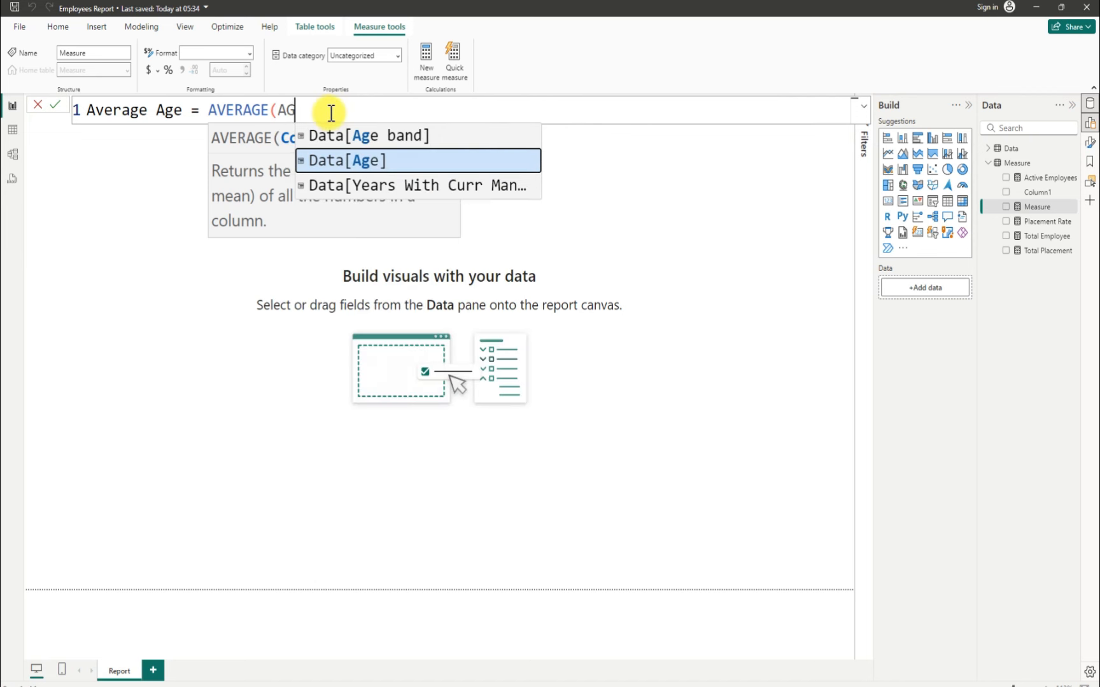
pyautogui.click(377, 160)
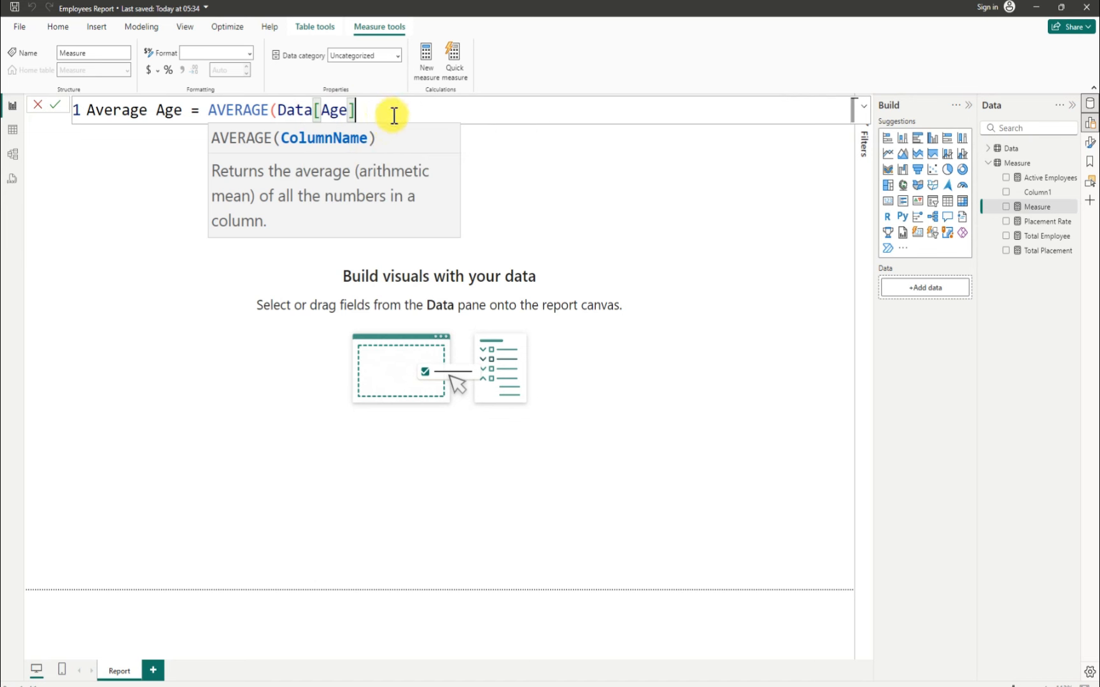
pyautogui.write(')')
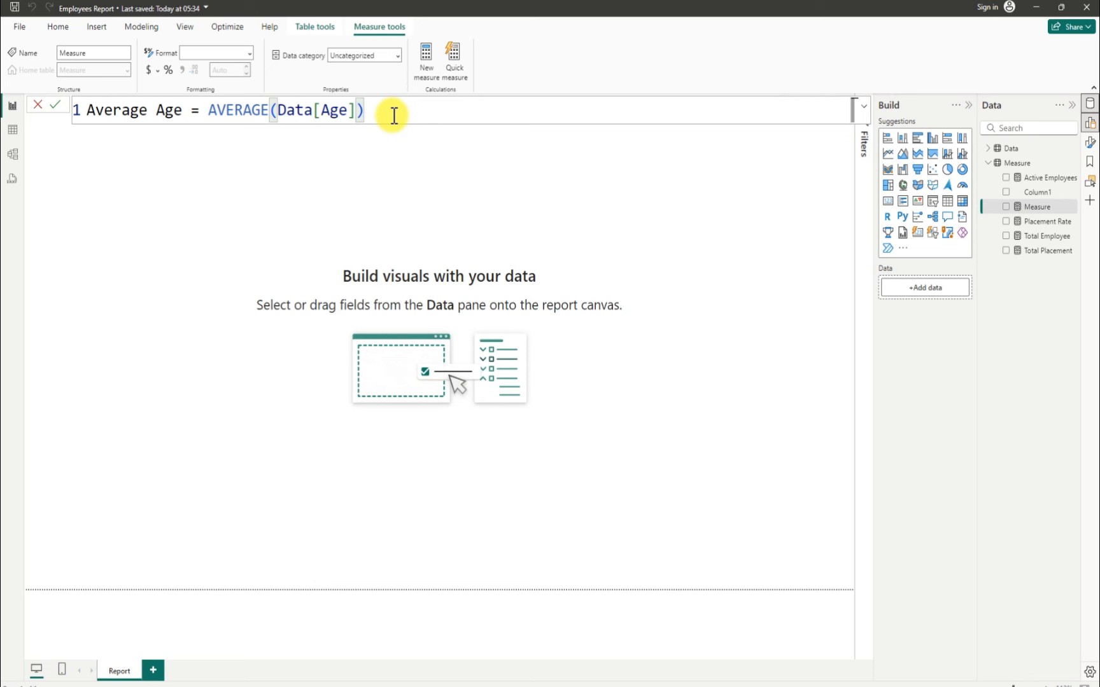
pyautogui.press('Return')
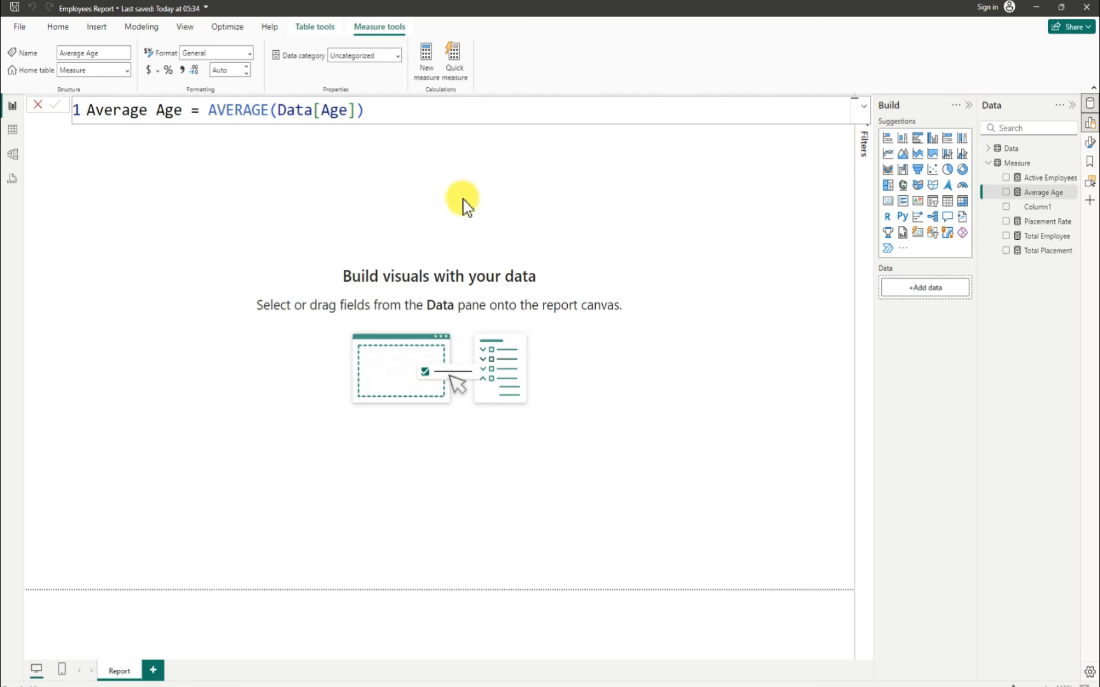
# Step: Add a new measure named Male to the Measure table, starting its formula with CALCULATE([Total Employee]
pyautogui.rightClick(1070, 163)
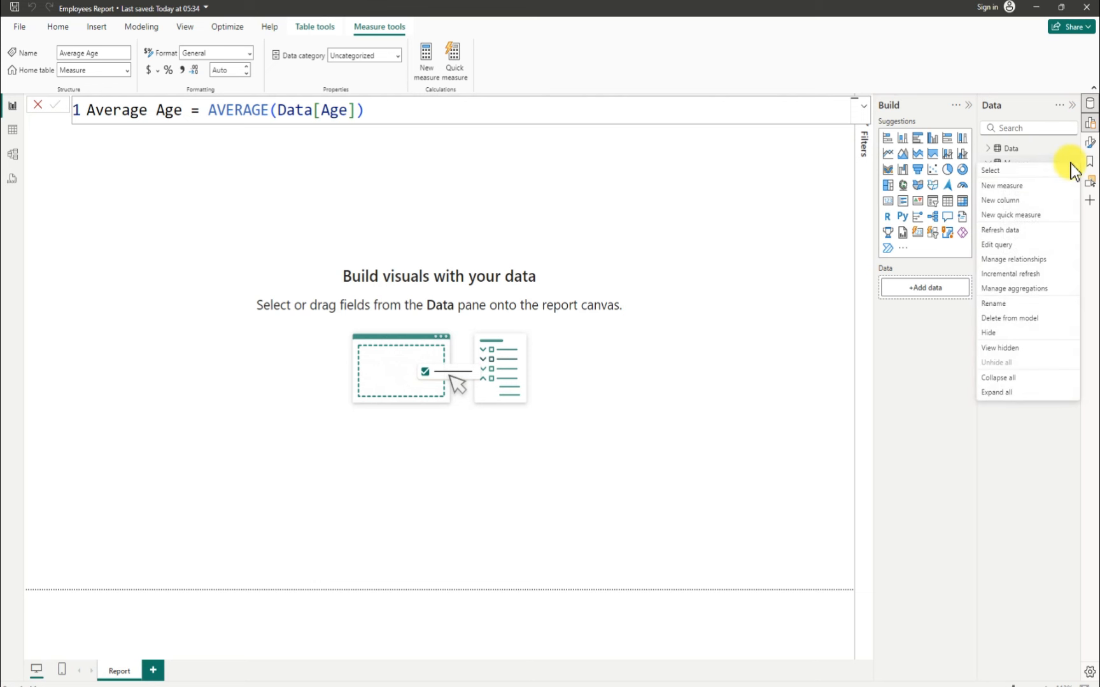
pyautogui.click(1012, 191)
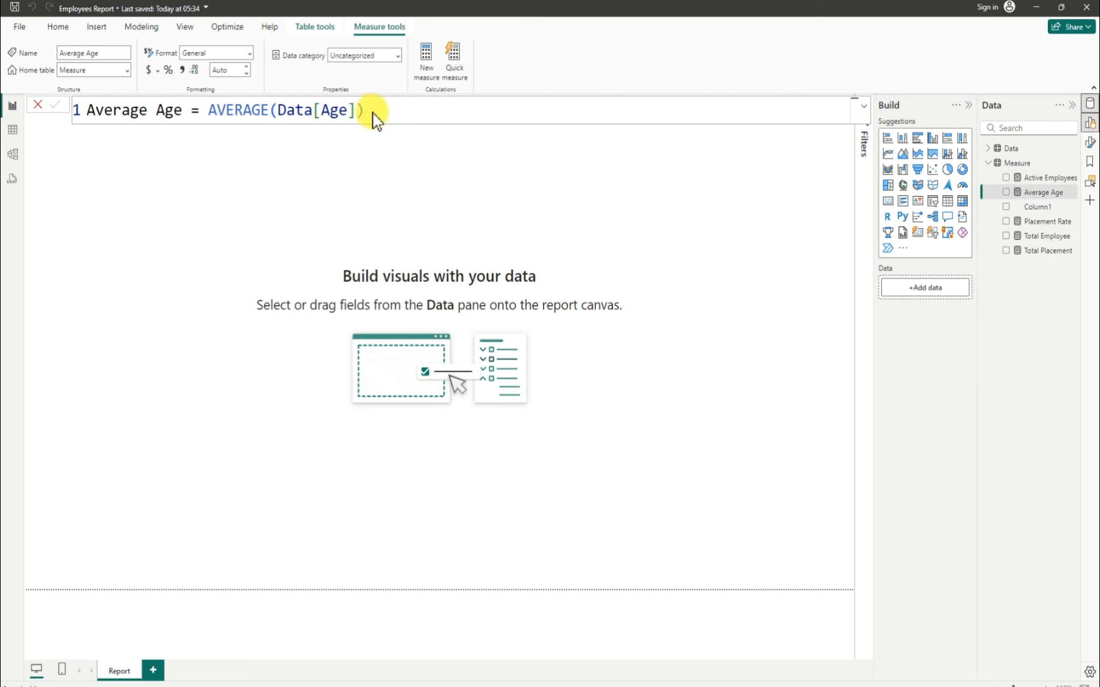
pyautogui.press('Return')
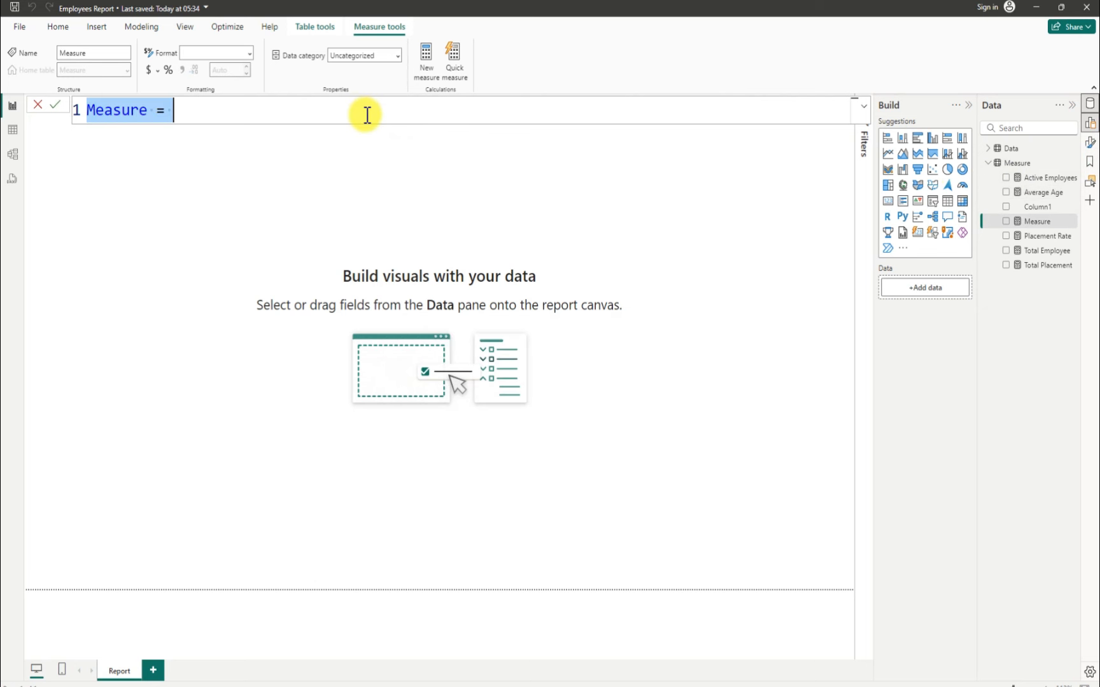
pyautogui.press('BackSpace')
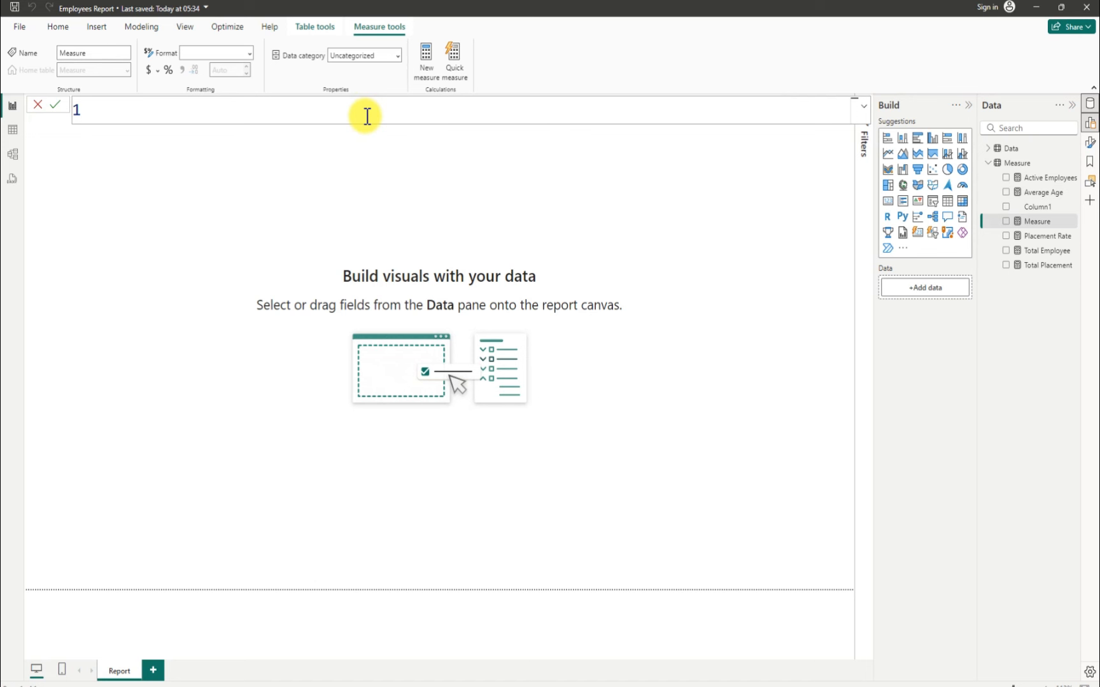
pyautogui.write('Male = Cal')
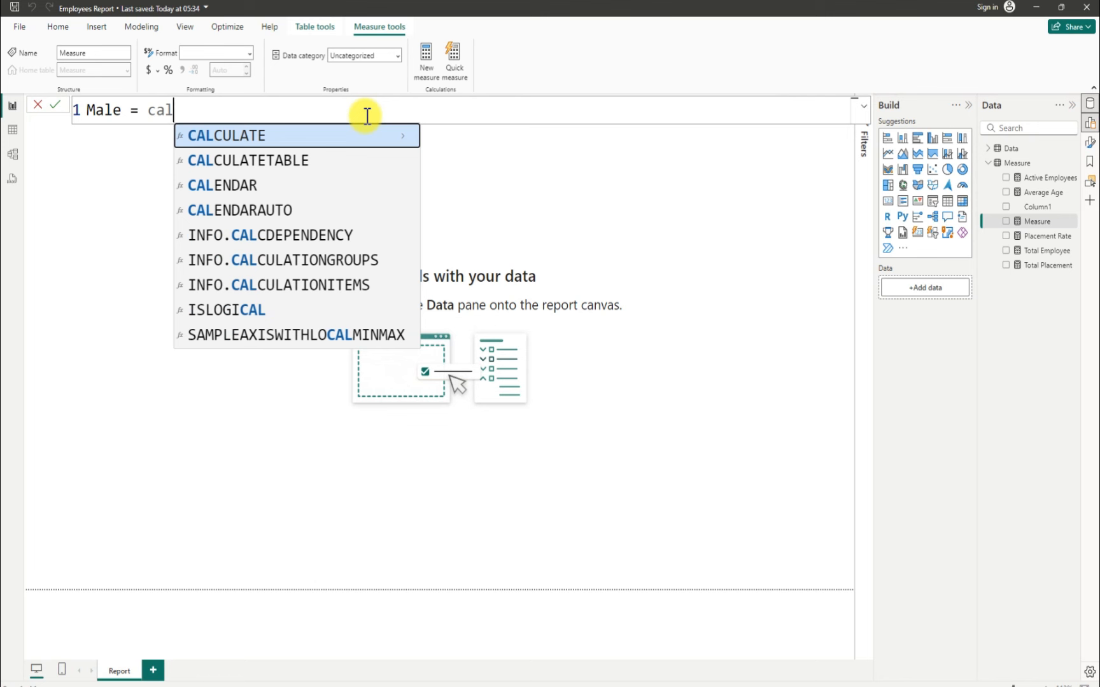
pyautogui.press('Tab')
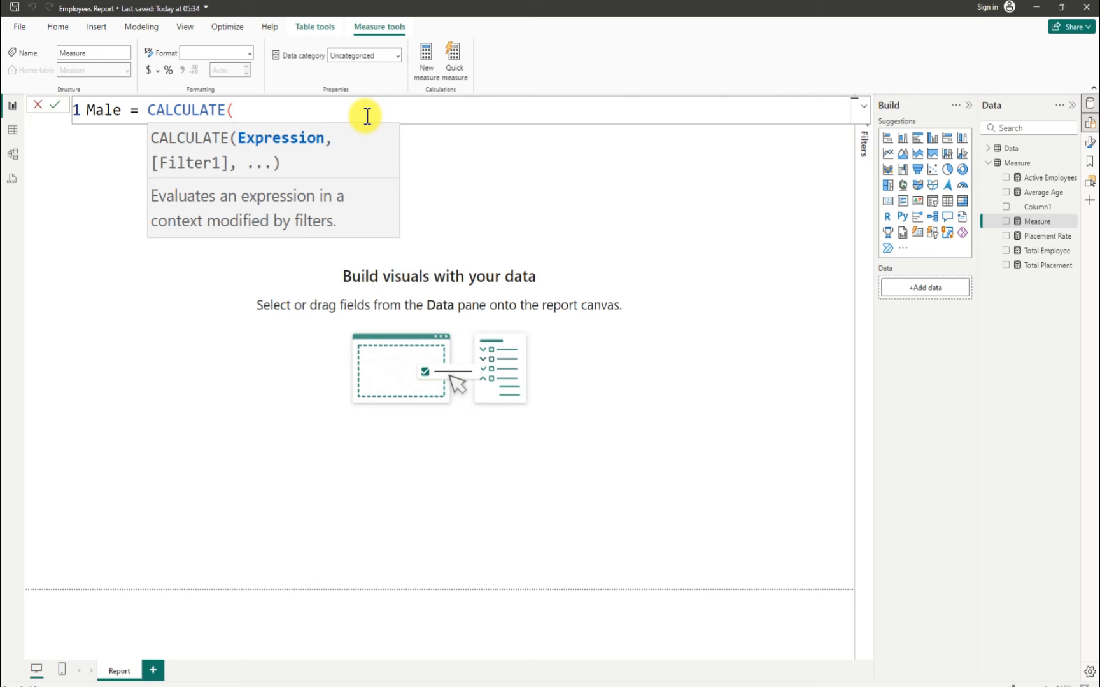
pyautogui.write('tota')
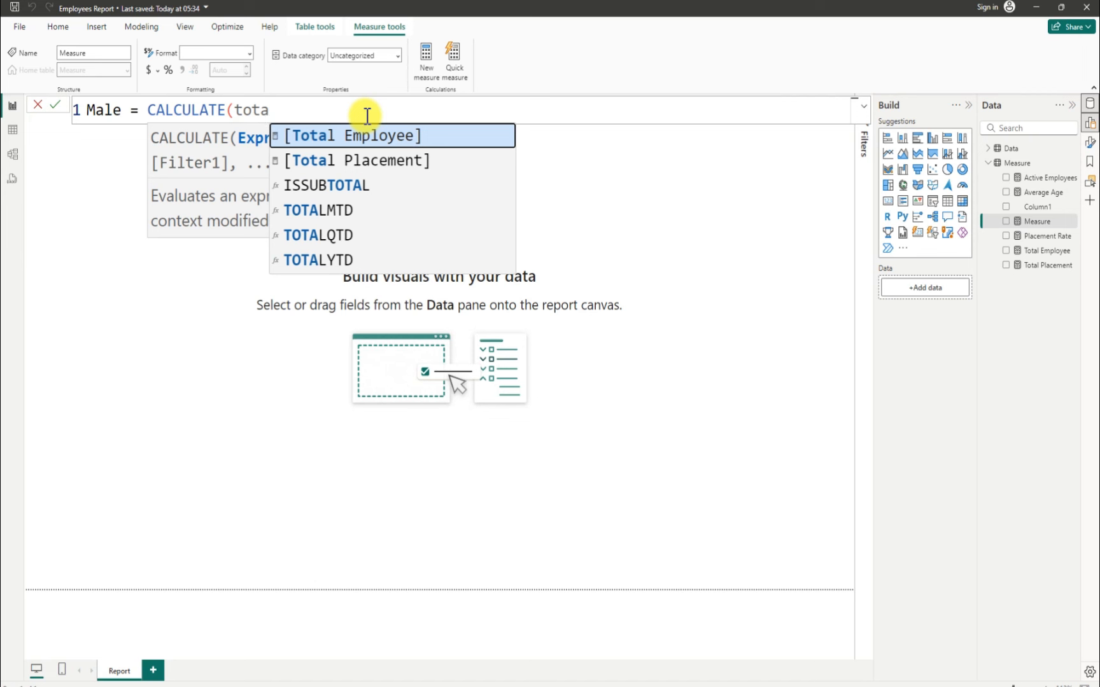
pyautogui.press('Tab')
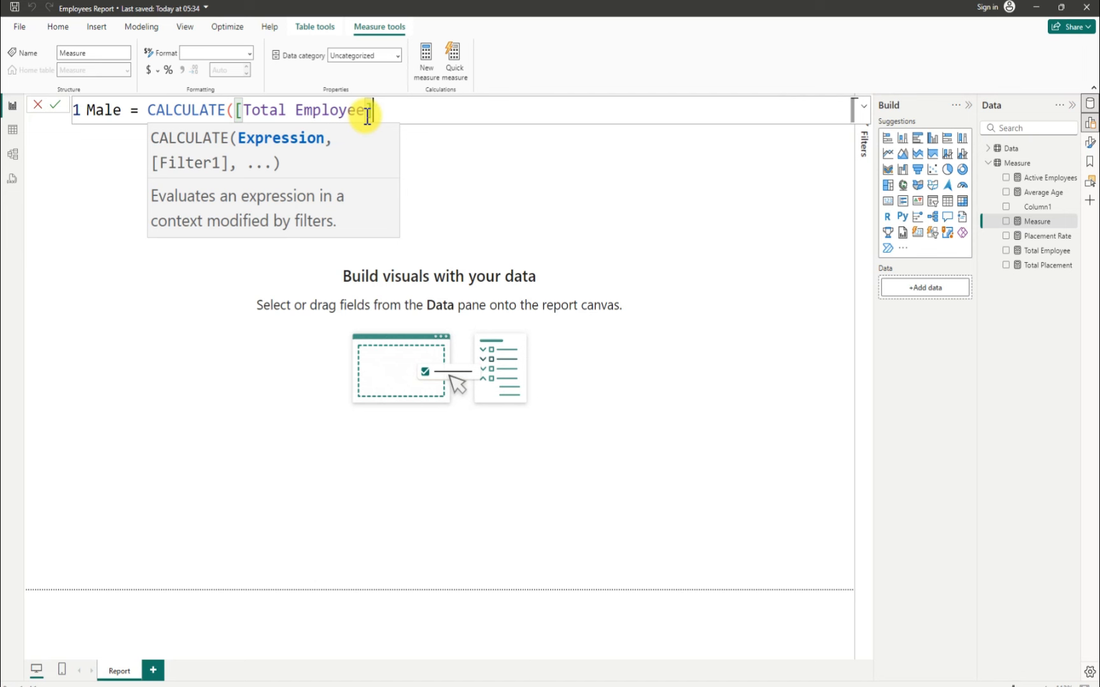
# Step: Complete the Male formula with the filter Data[Gender] = "Male" and commit the measure
pyautogui.write(',')
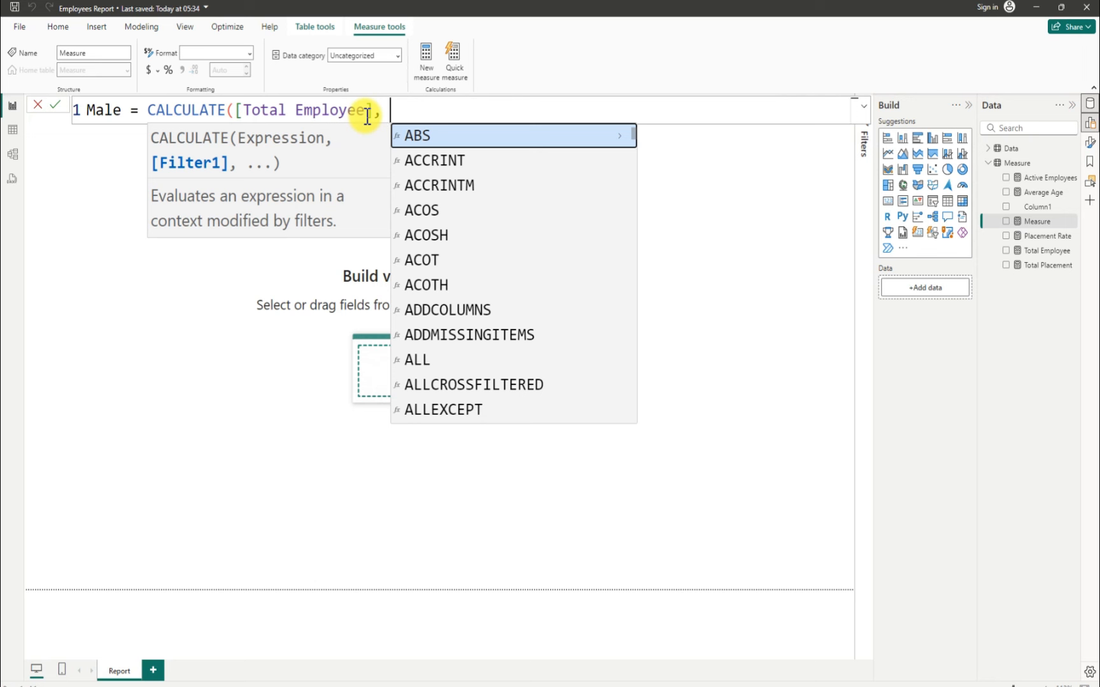
pyautogui.write('gen')
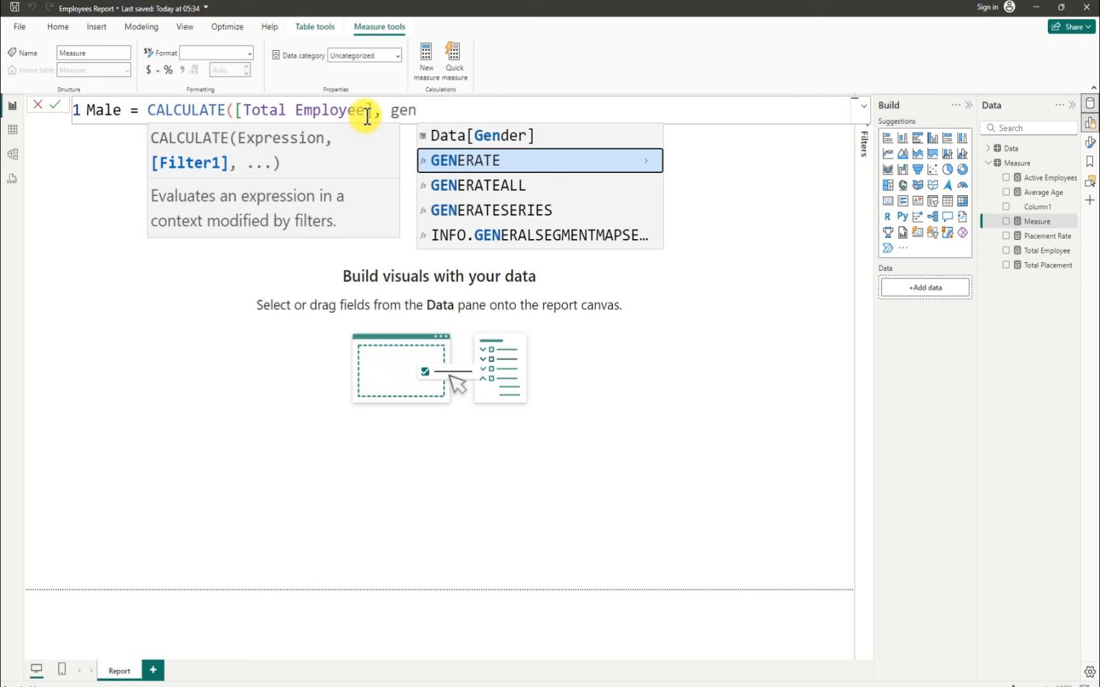
pyautogui.click(471, 137)
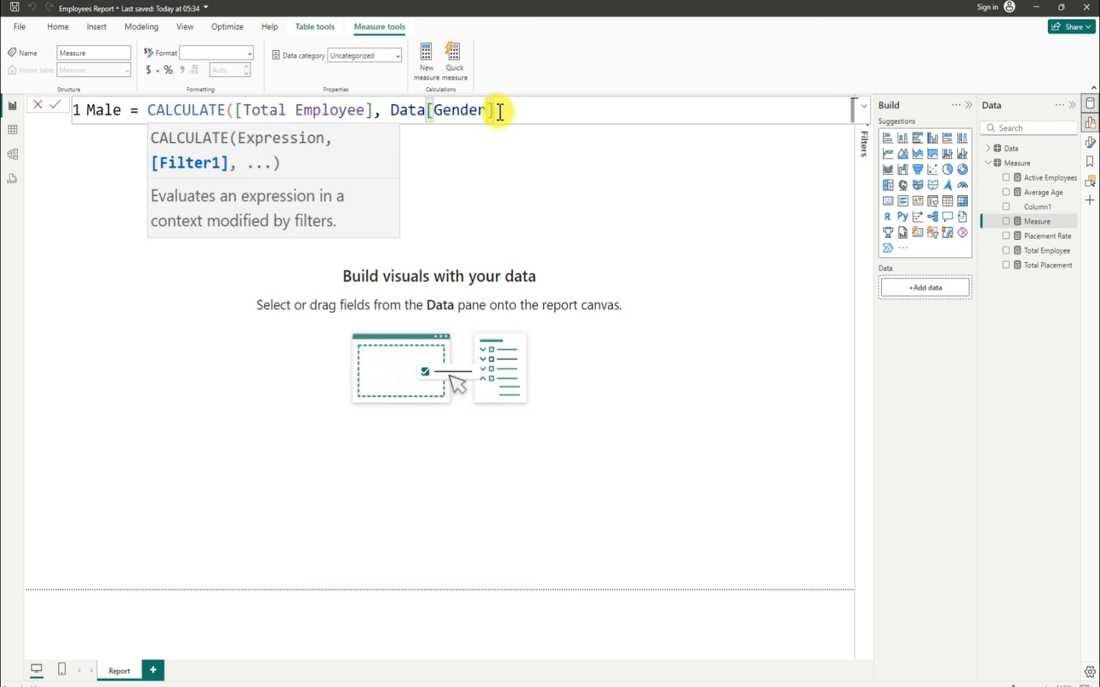
pyautogui.write('= "Male')
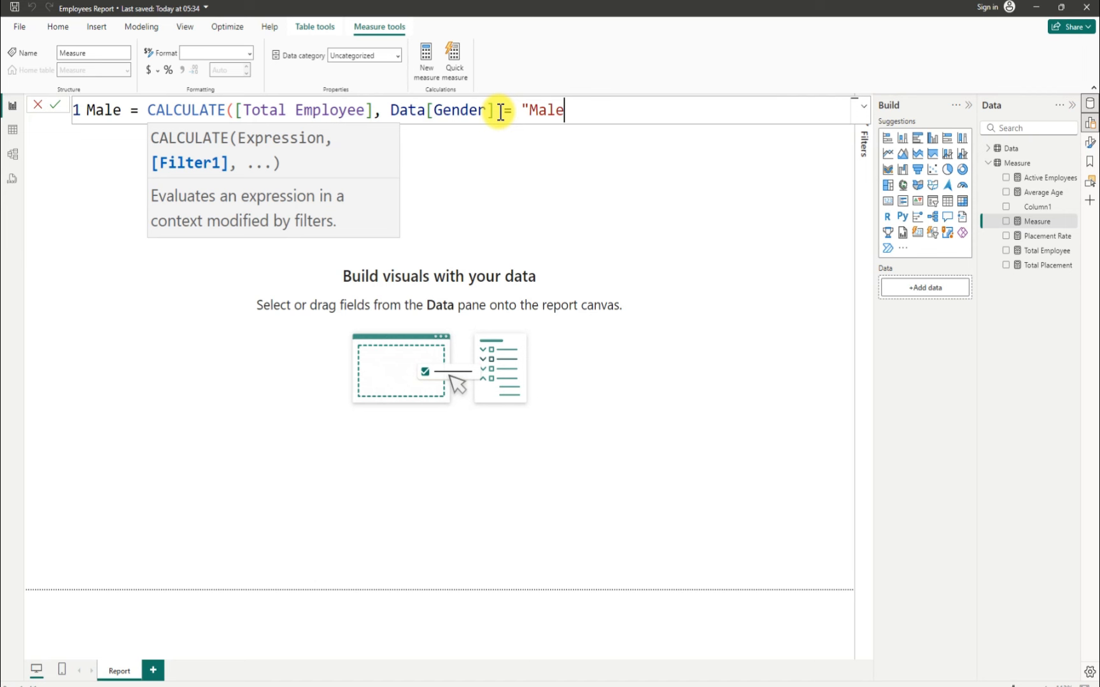
pyautogui.write('")')
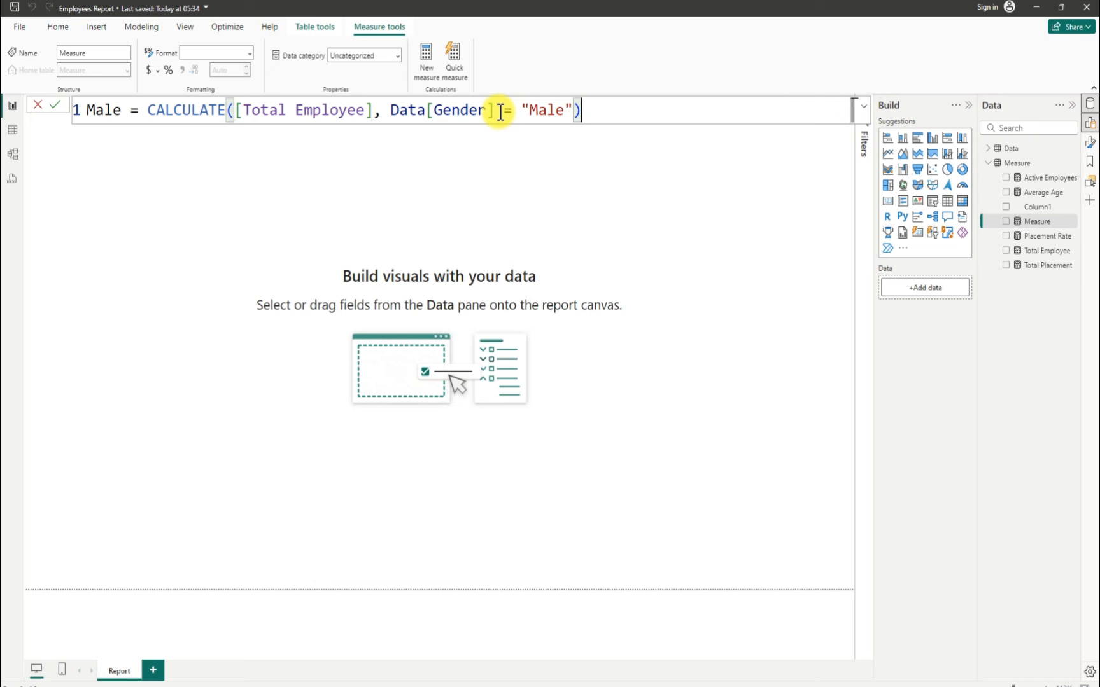
pyautogui.press('Return')
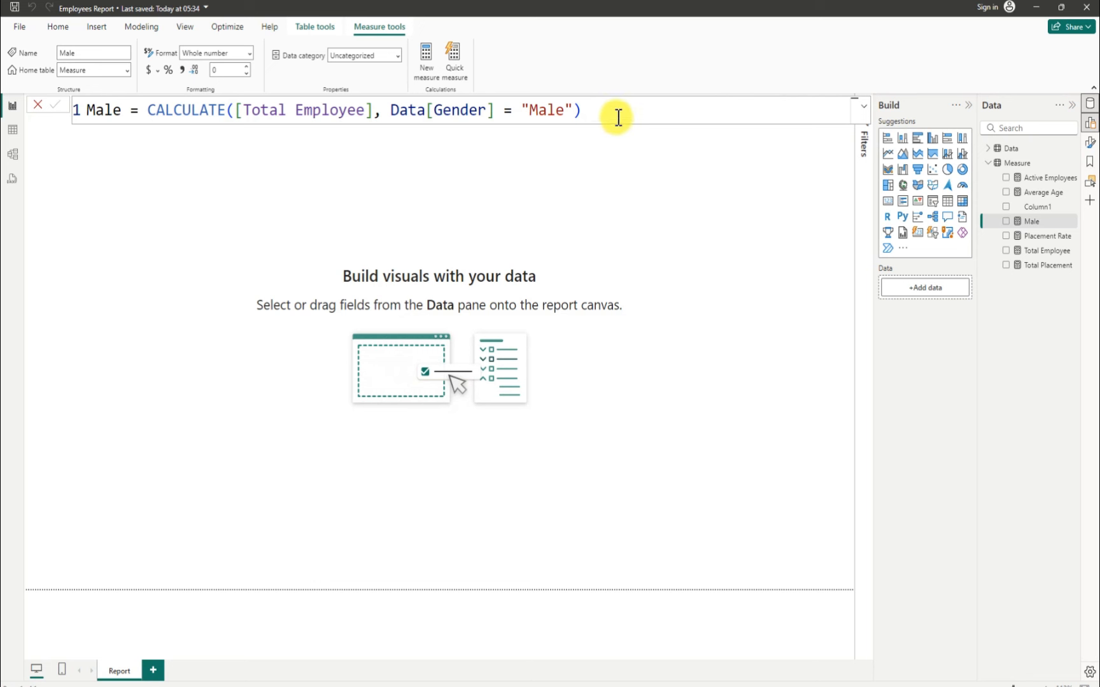
# Step: Copy the whole Male formula into another new measure in the Measure table, replacing its default text
pyautogui.moveTo(608, 113); pyautogui.dragTo(77, 109)
pyautogui.hotkey('ctrl', 'c')
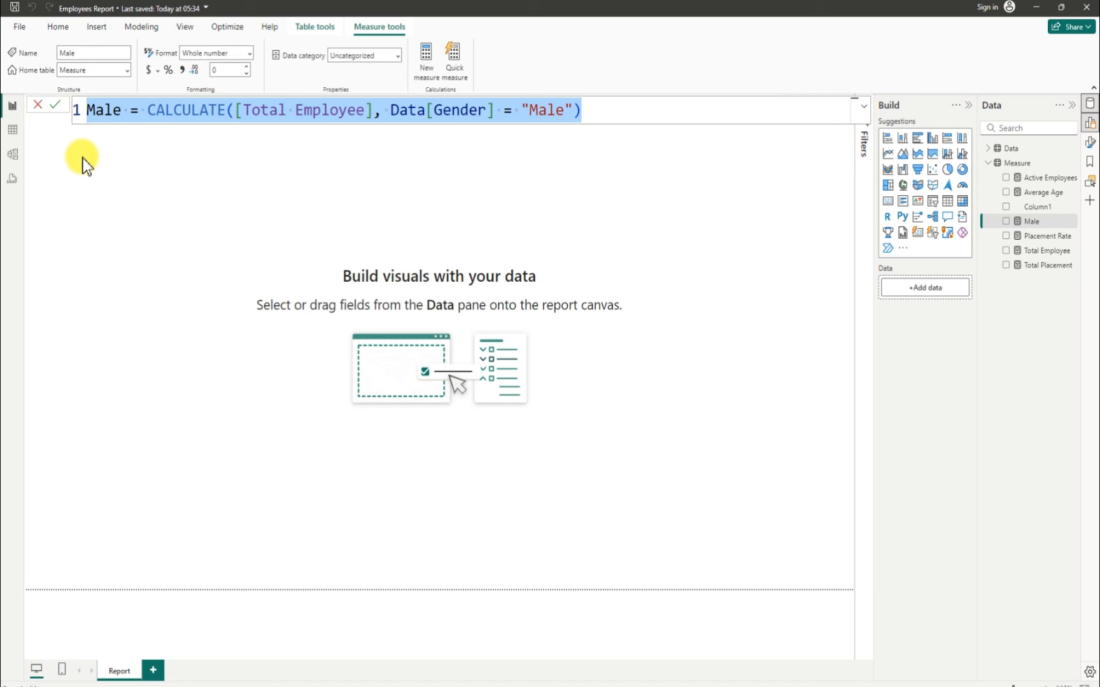
pyautogui.click(1075, 167)
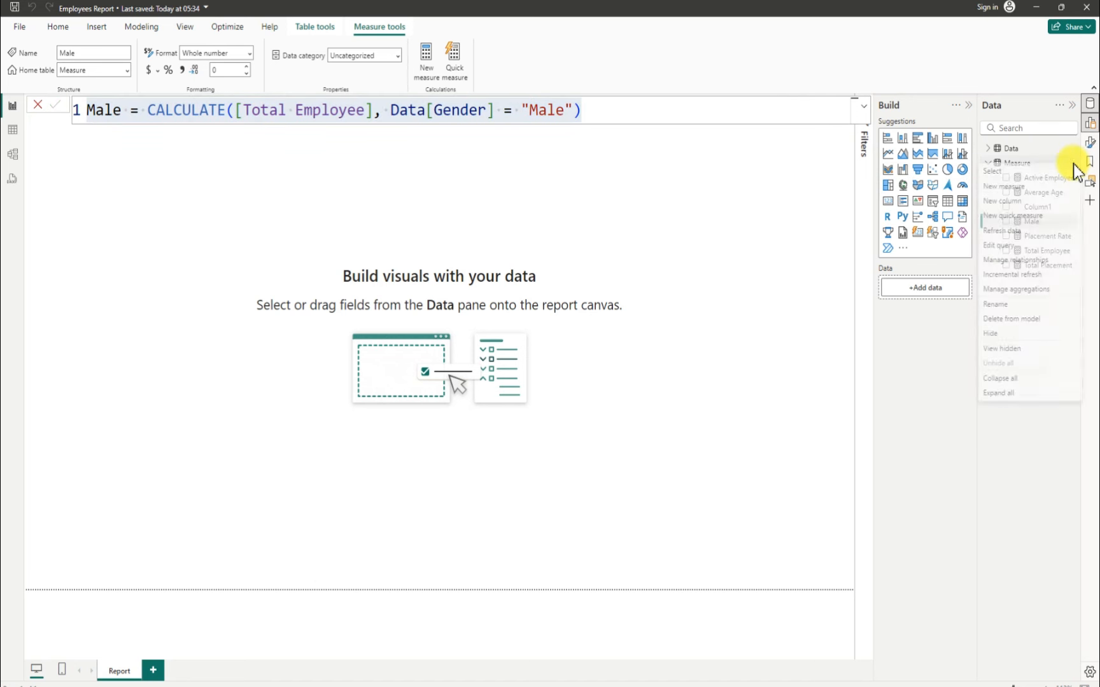
pyautogui.click(1022, 188)
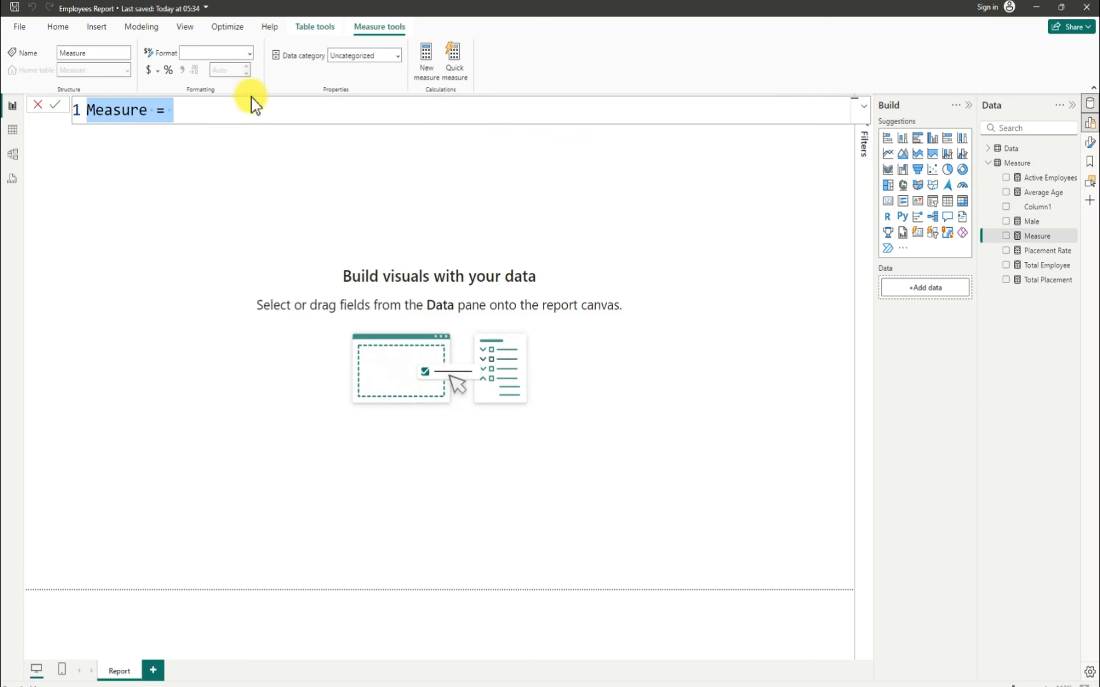
pyautogui.press('BackSpace')
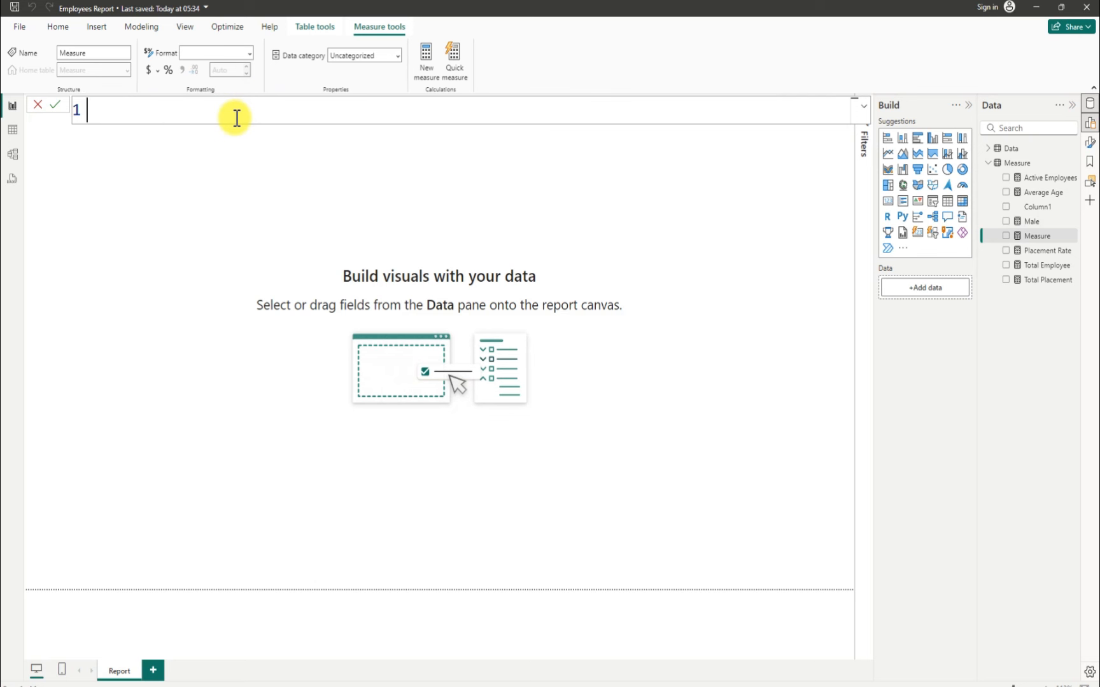
pyautogui.hotkey('ctrl', 'v')
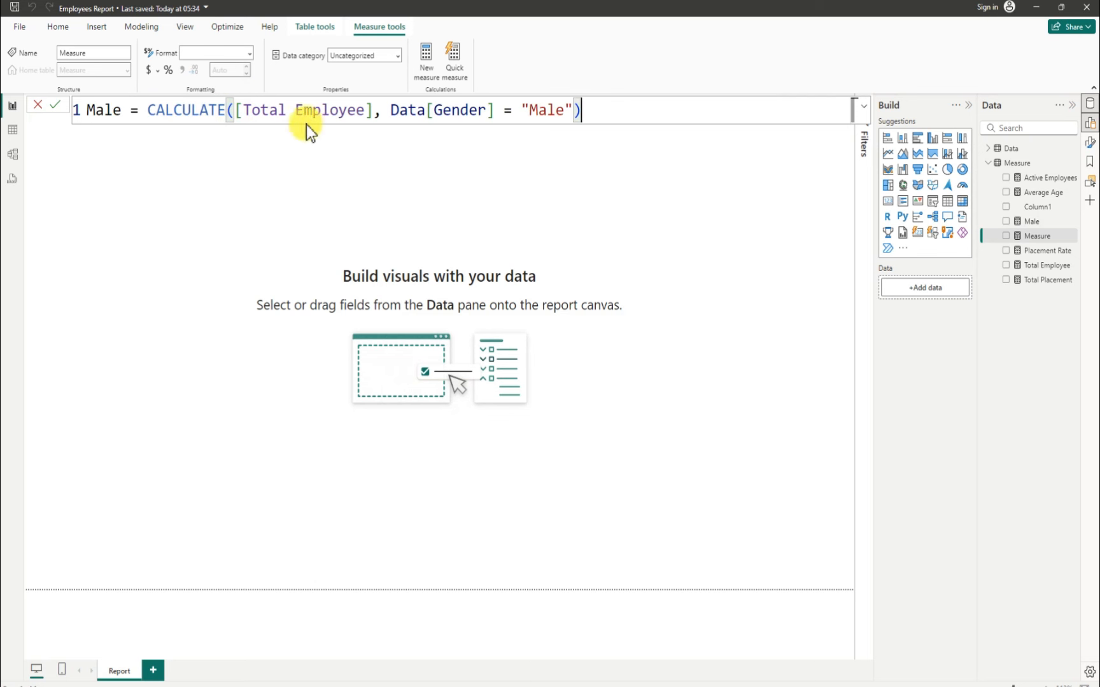
# Step: Change the copied formula to Female = CALCULATE([Total Employee], Data[Gender] = "Female") and commit the measure
pyautogui.doubleClick(115, 110)
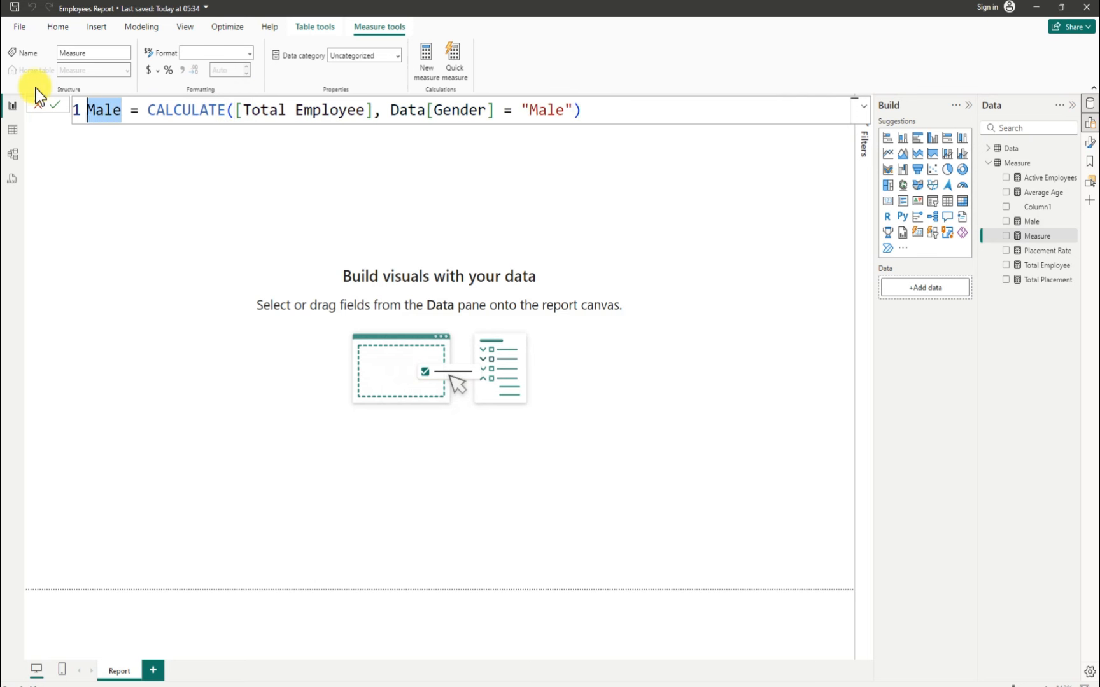
pyautogui.write('Fe')
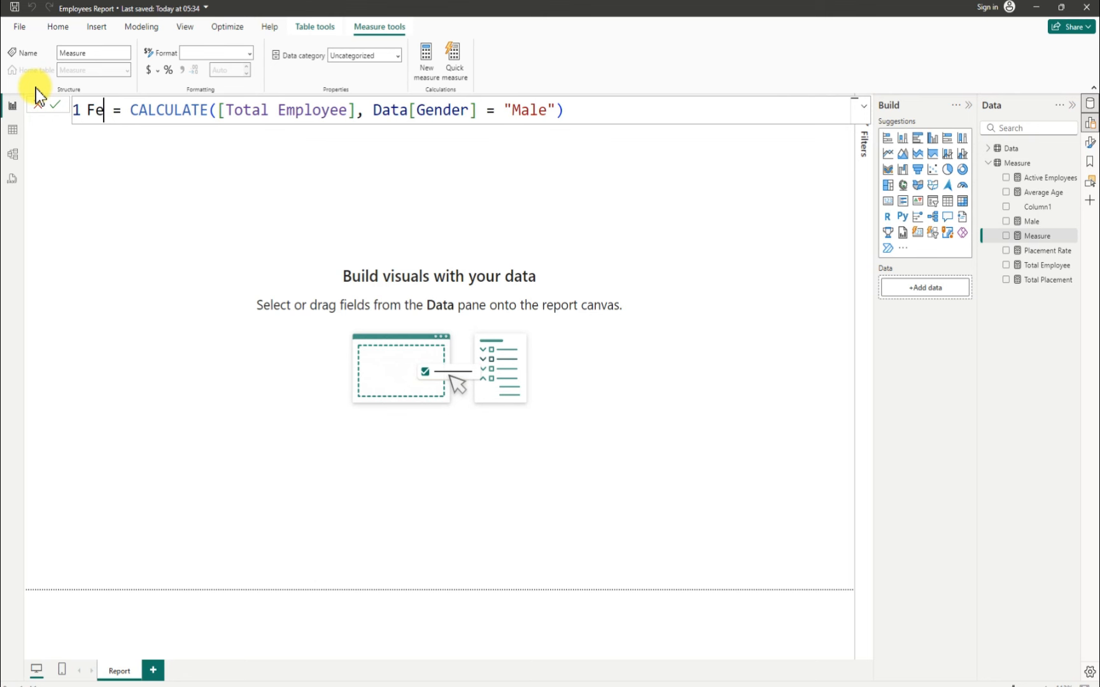
pyautogui.write('male')
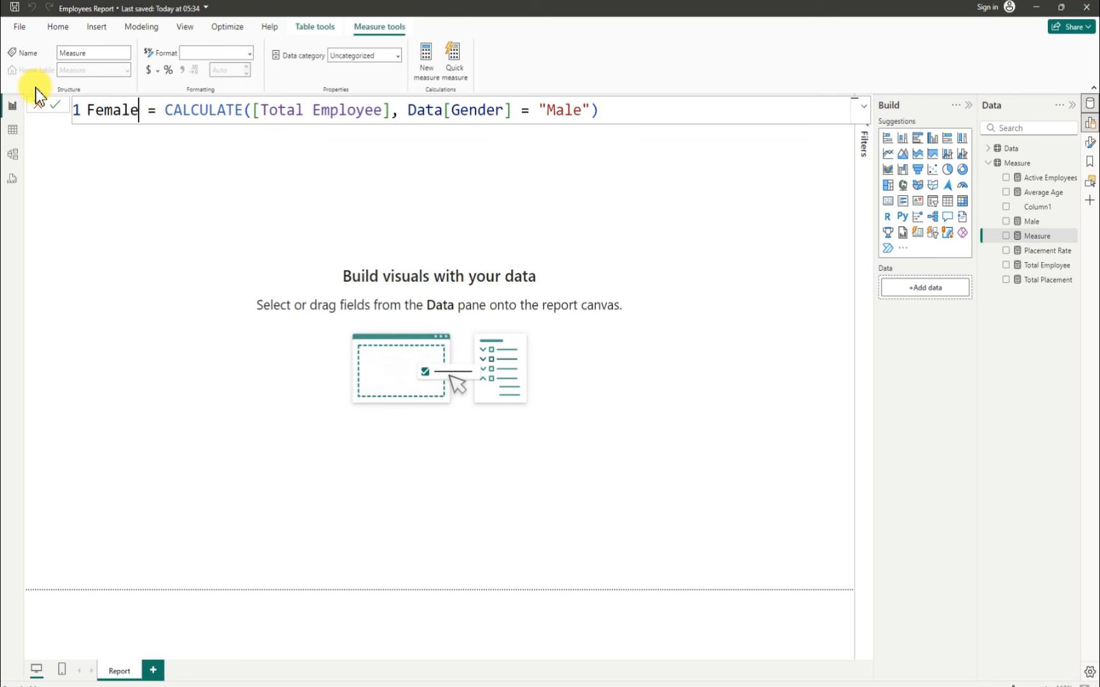
pyautogui.click(579, 105)
pyautogui.press('BackSpace')
pyautogui.press('BackSpace')
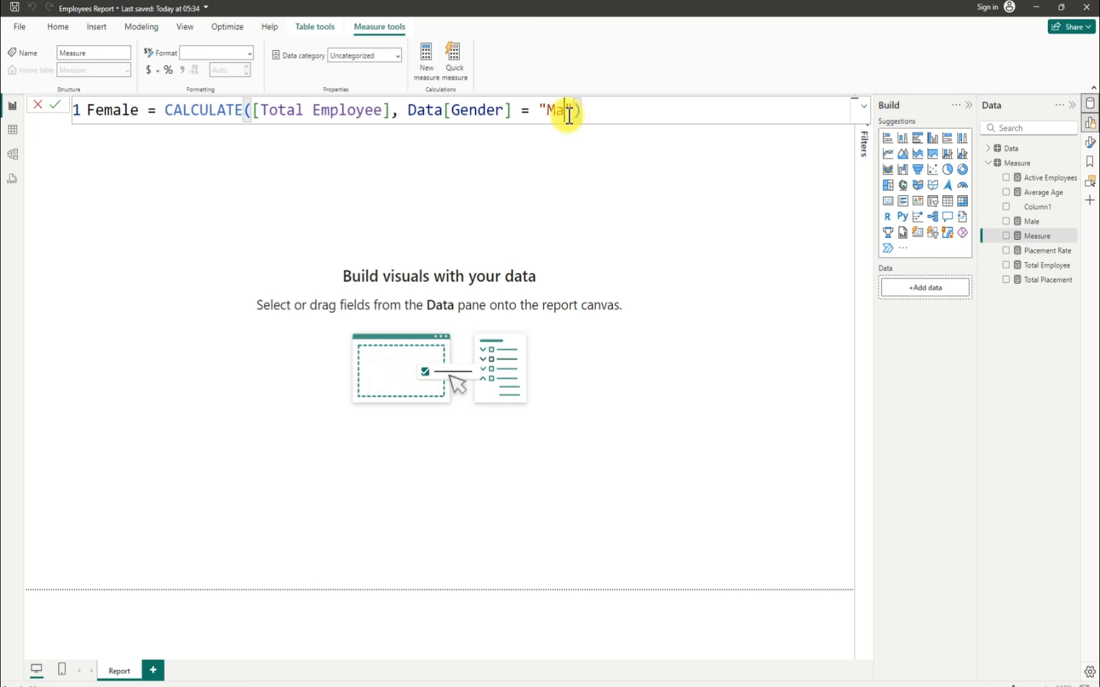
pyautogui.press('BackSpace')
pyautogui.press('BackSpace')
pyautogui.write('Female')
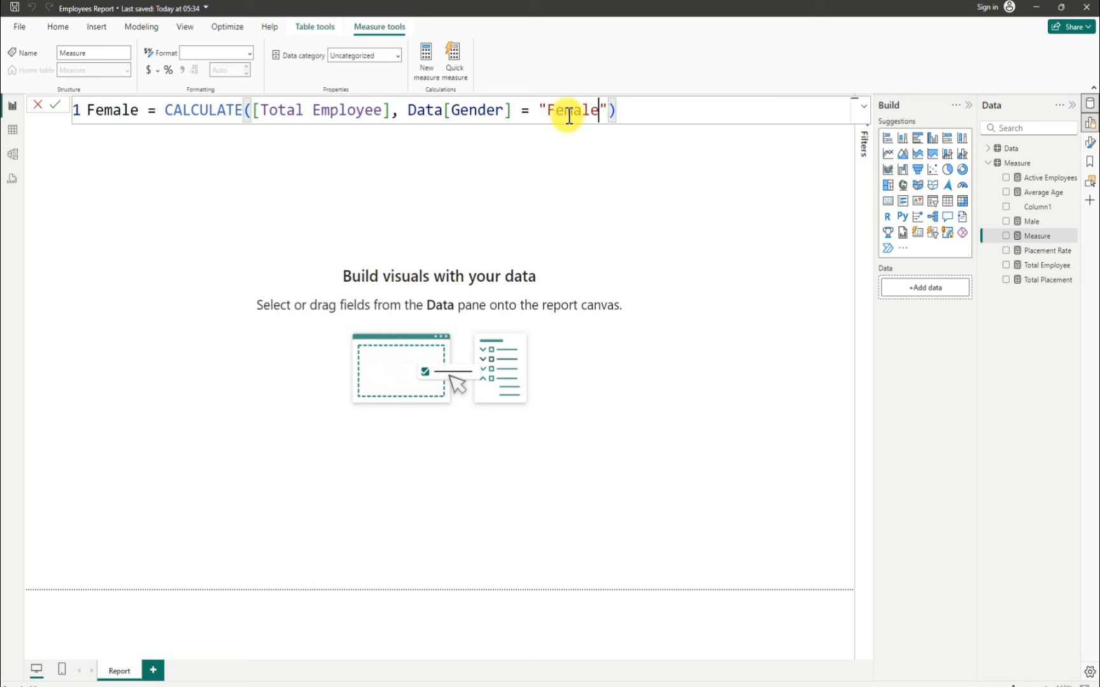
pyautogui.click(667, 115)
pyautogui.press('Return')
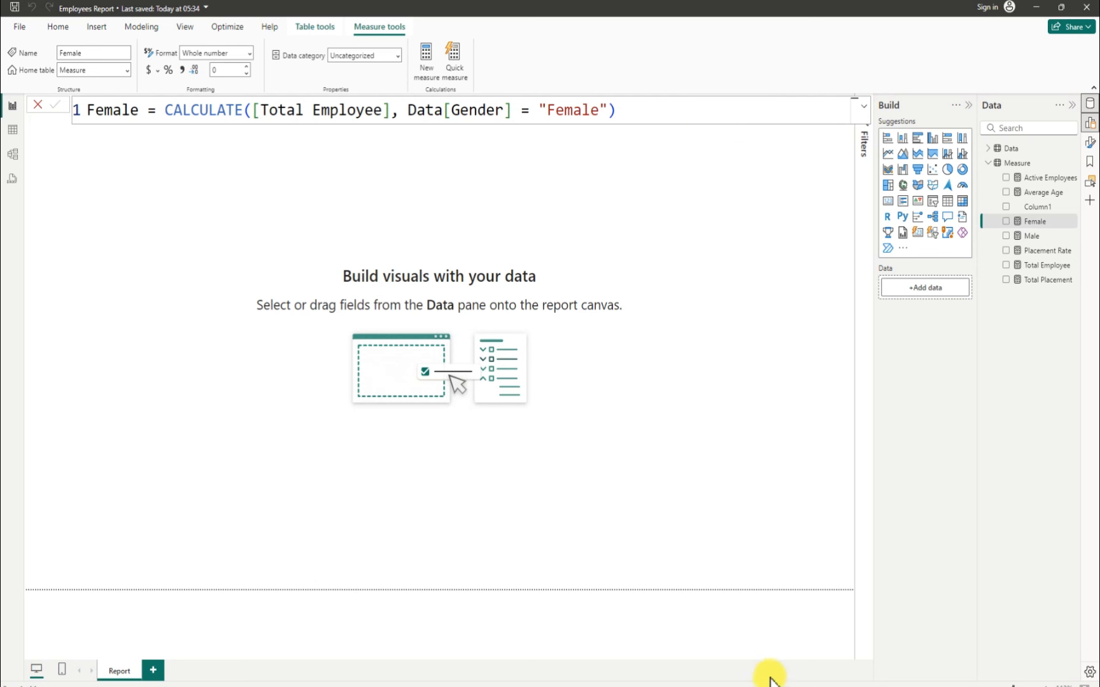
# Step: Switch to the finished employees-Dashboard report and examine its Male and Female cards
pyautogui.moveTo(770, 681)
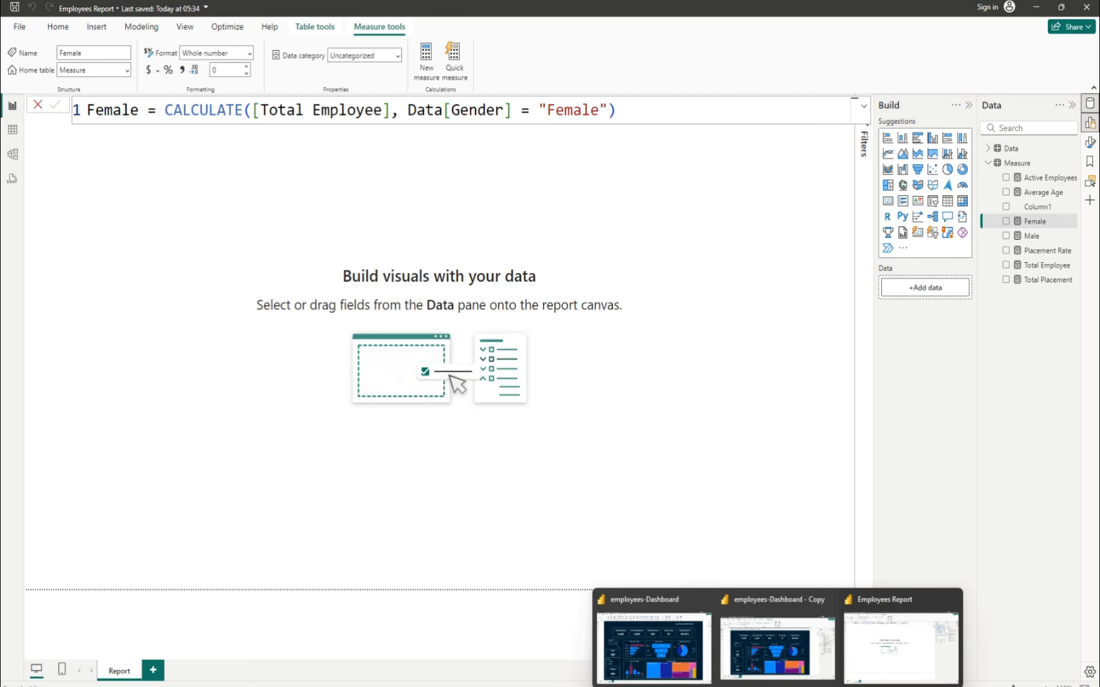
pyautogui.click(653, 645)
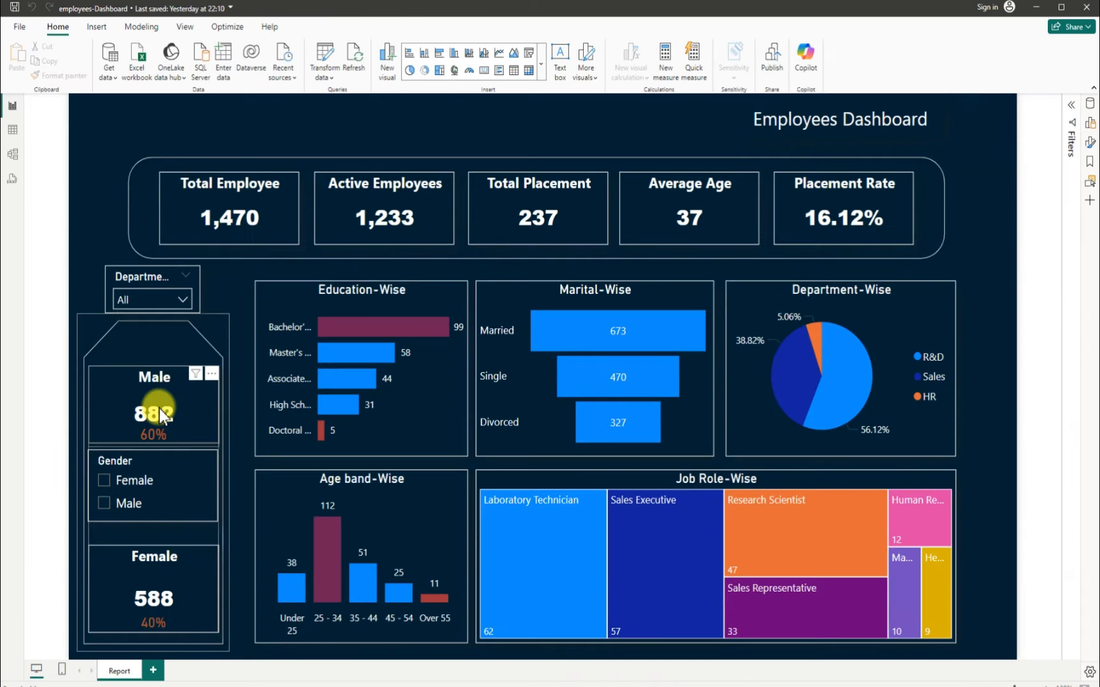
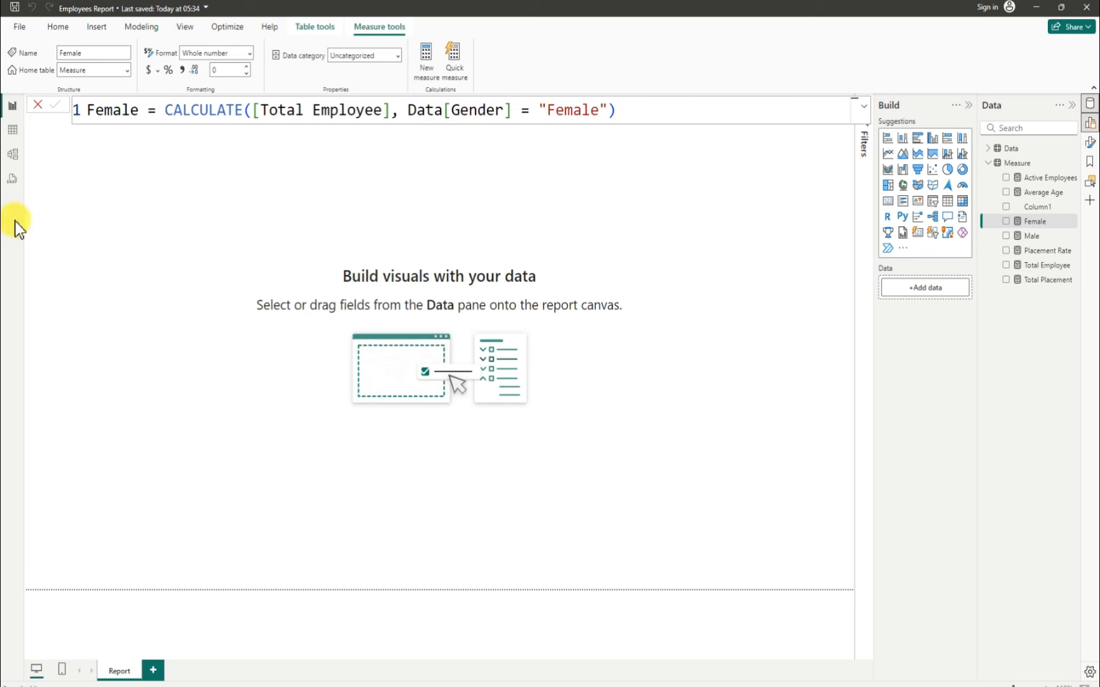
# Step: Create a new measure in the Measure table and begin its formula as % Male = DIVIDE(
pyautogui.click(1072, 166)
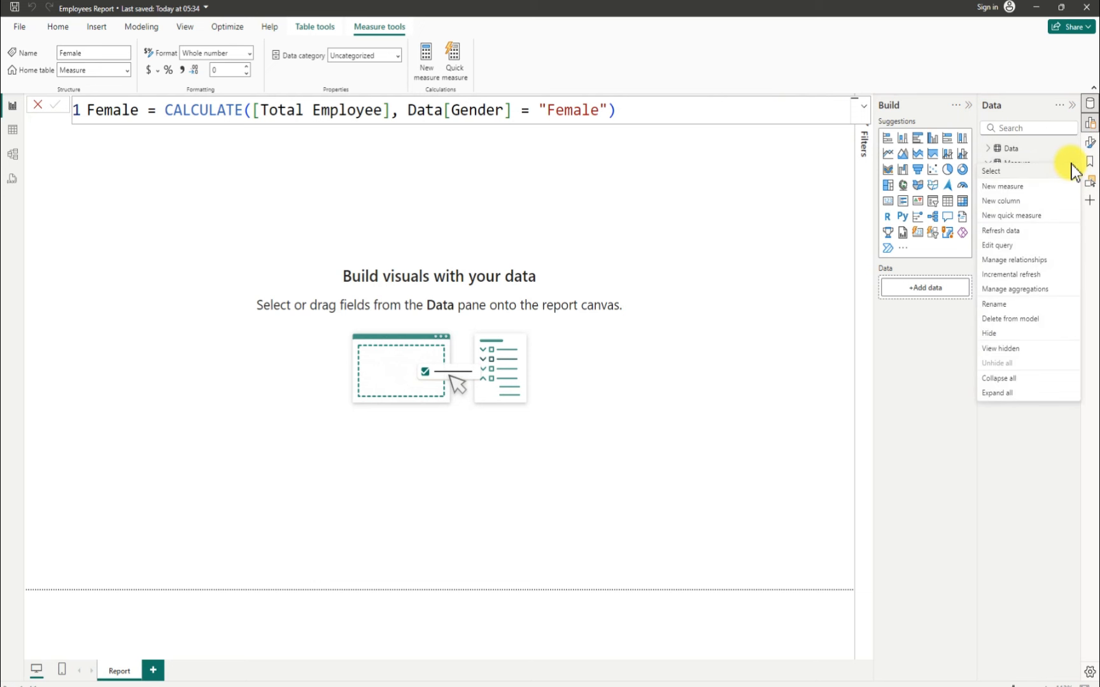
pyautogui.click(1011, 189)
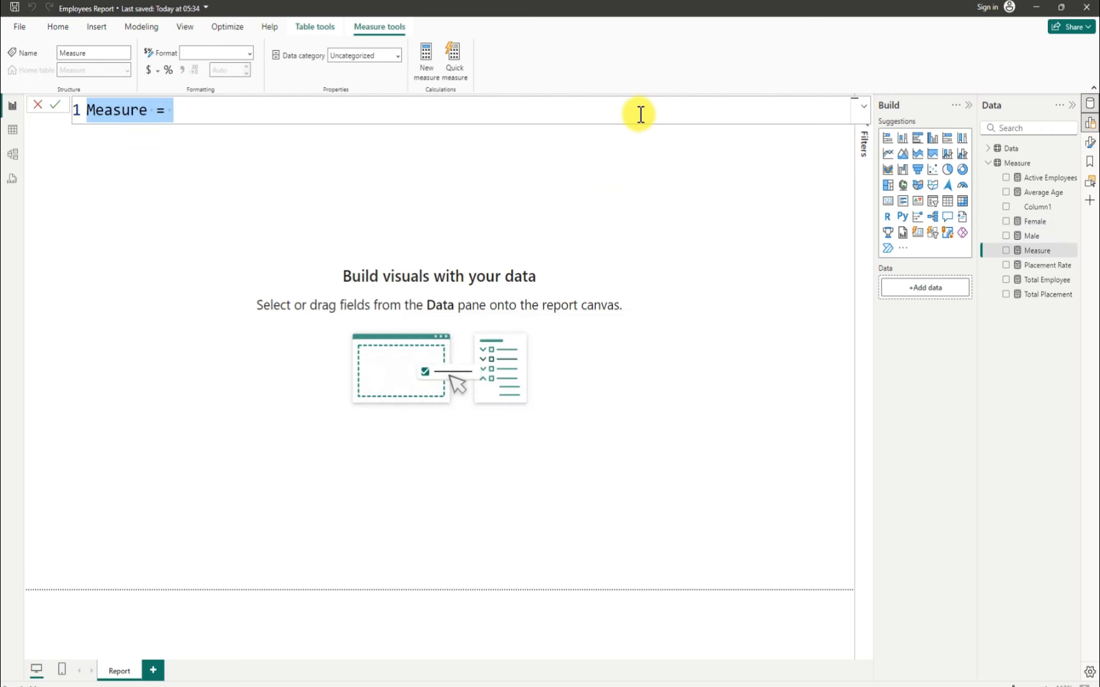
pyautogui.press('BackSpace')
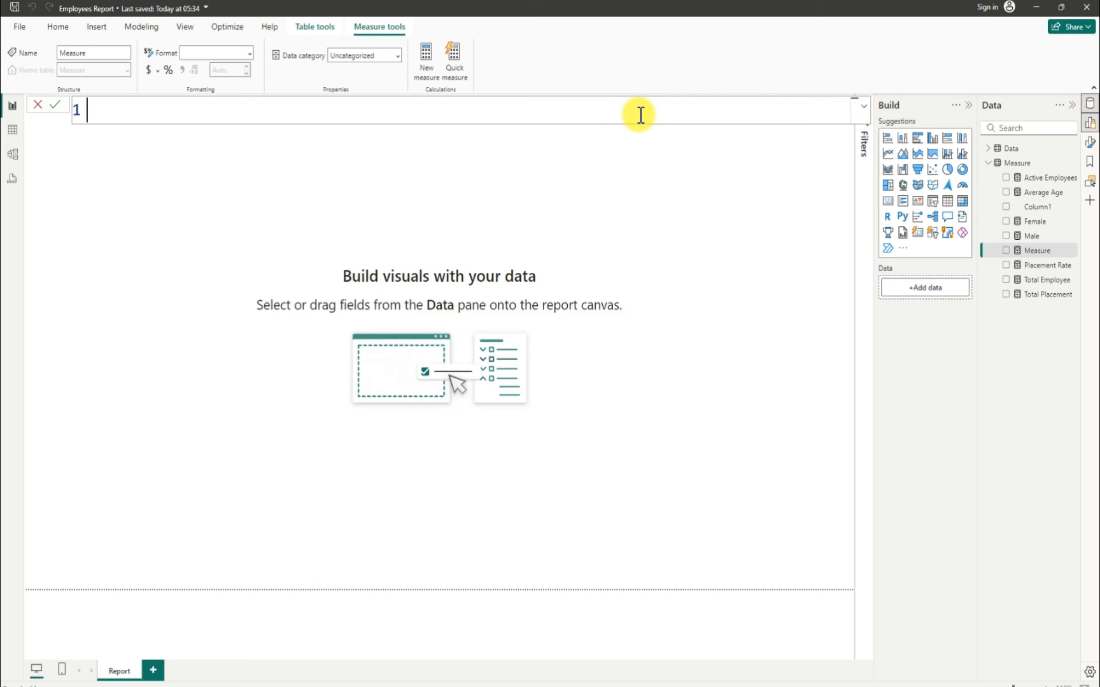
pyautogui.write('%')
pyautogui.write('Male =')
pyautogui.write('dive')
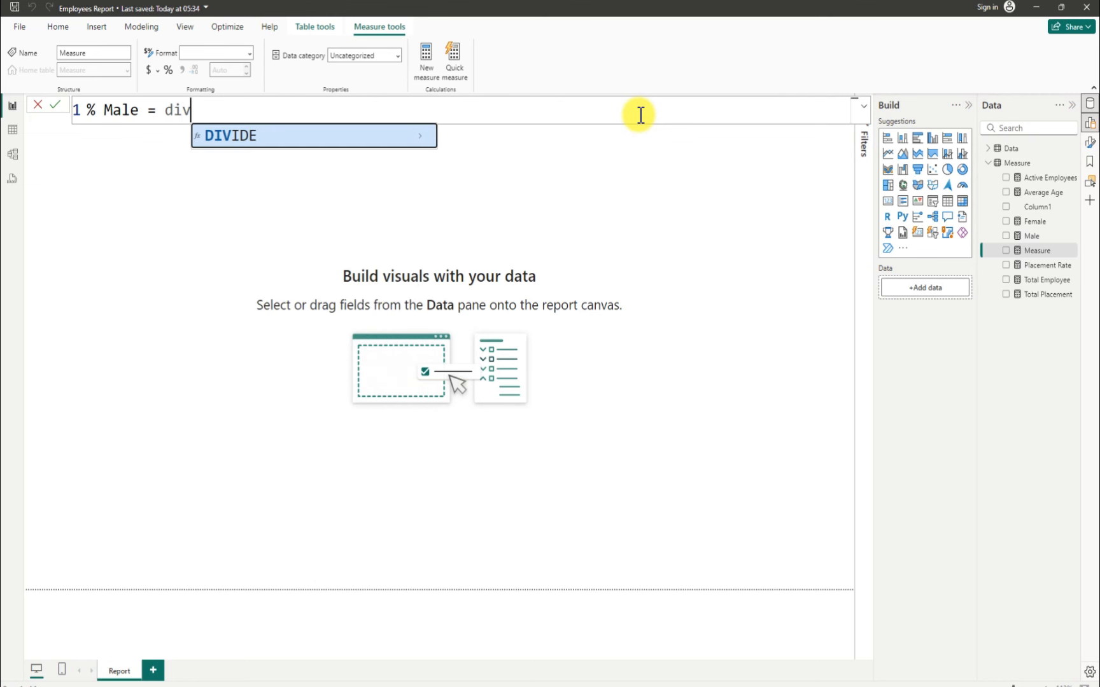
pyautogui.press('BackSpace')
pyautogui.press('BackSpace')
pyautogui.press('BackSpace')
pyautogui.press('BackSpace')
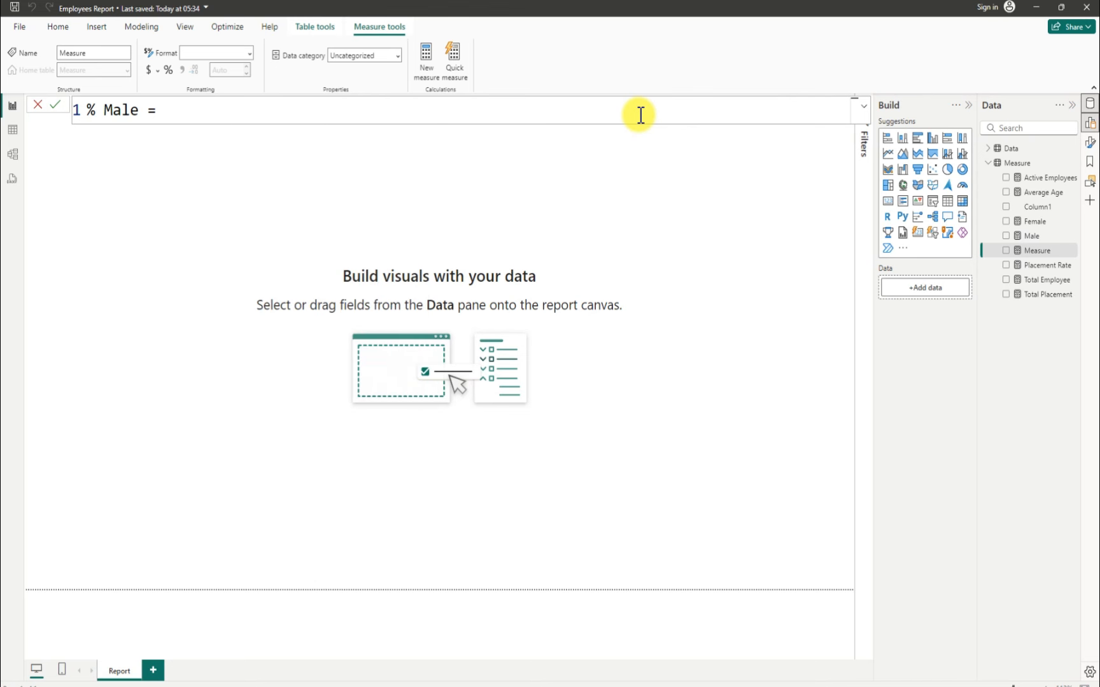
pyautogui.write('div')
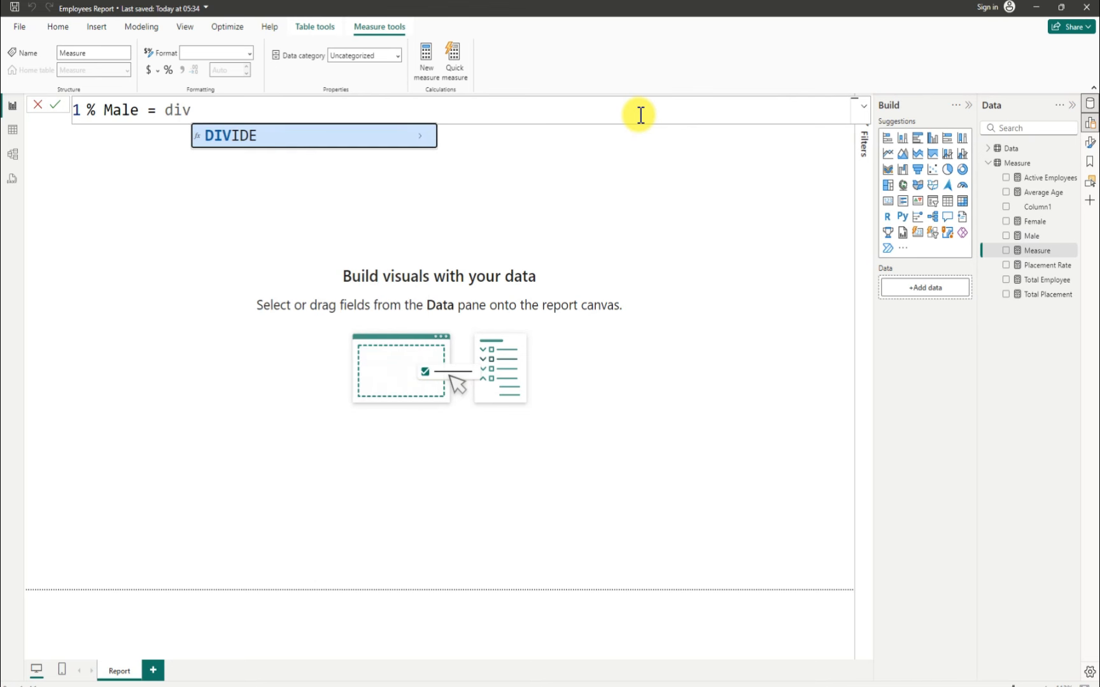
pyautogui.press('Tab')
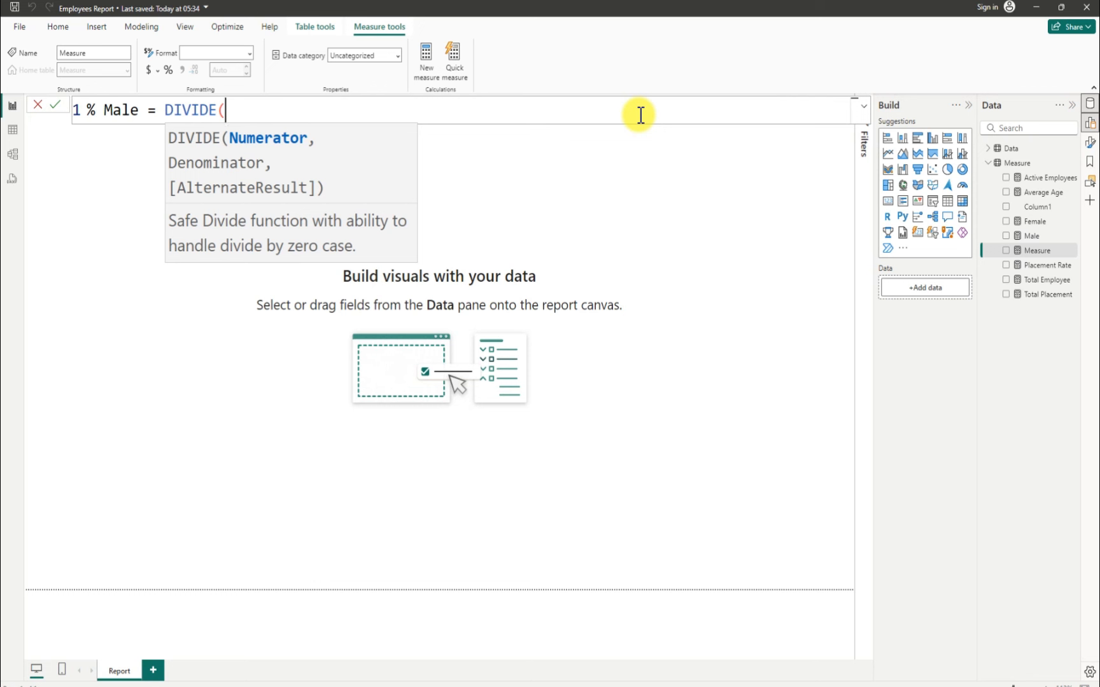
# Step: Complete the % Male formula with [Male], [Total Employee] and alternate result 0, and commit the measure
pyautogui.write('male')
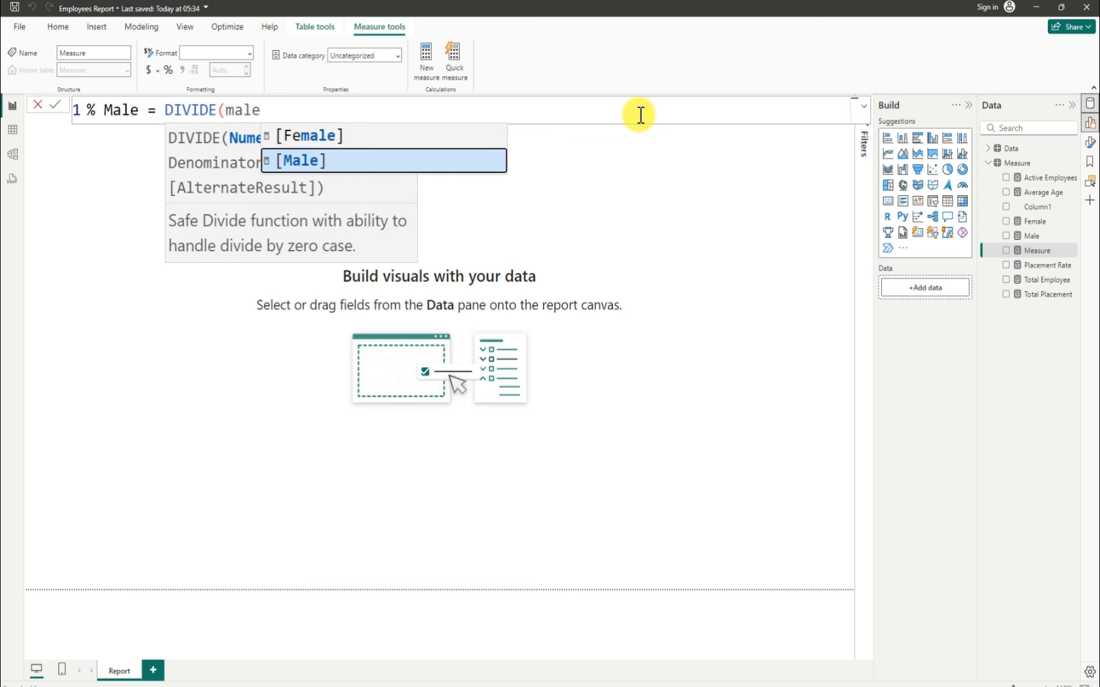
pyautogui.press('Tab')
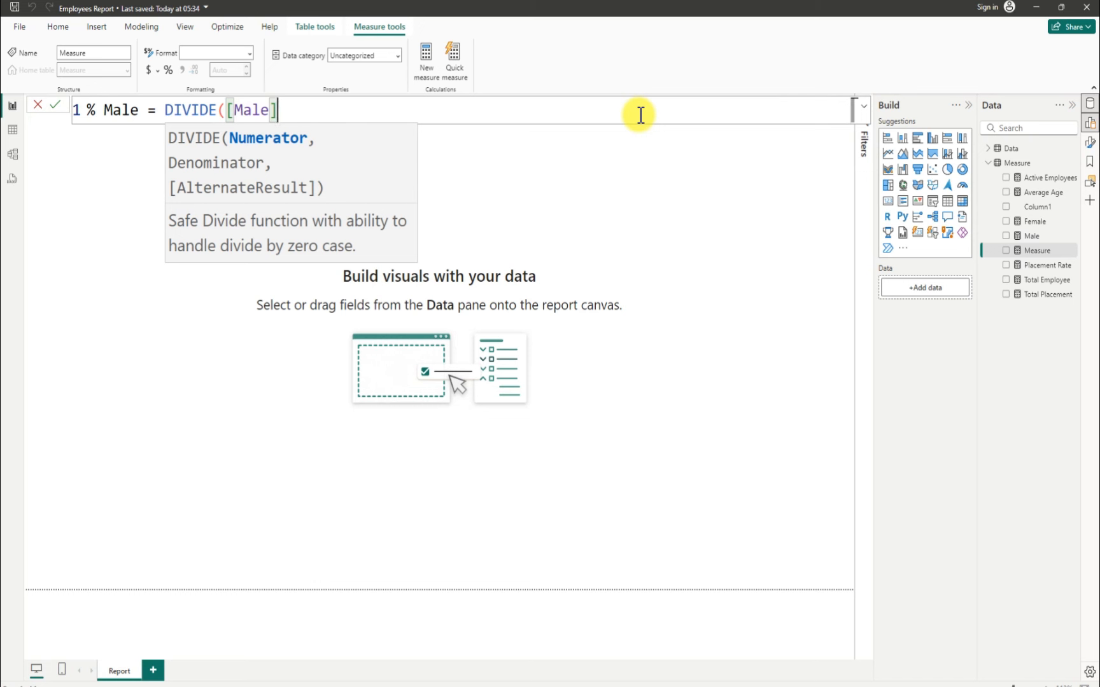
pyautogui.write(', ')
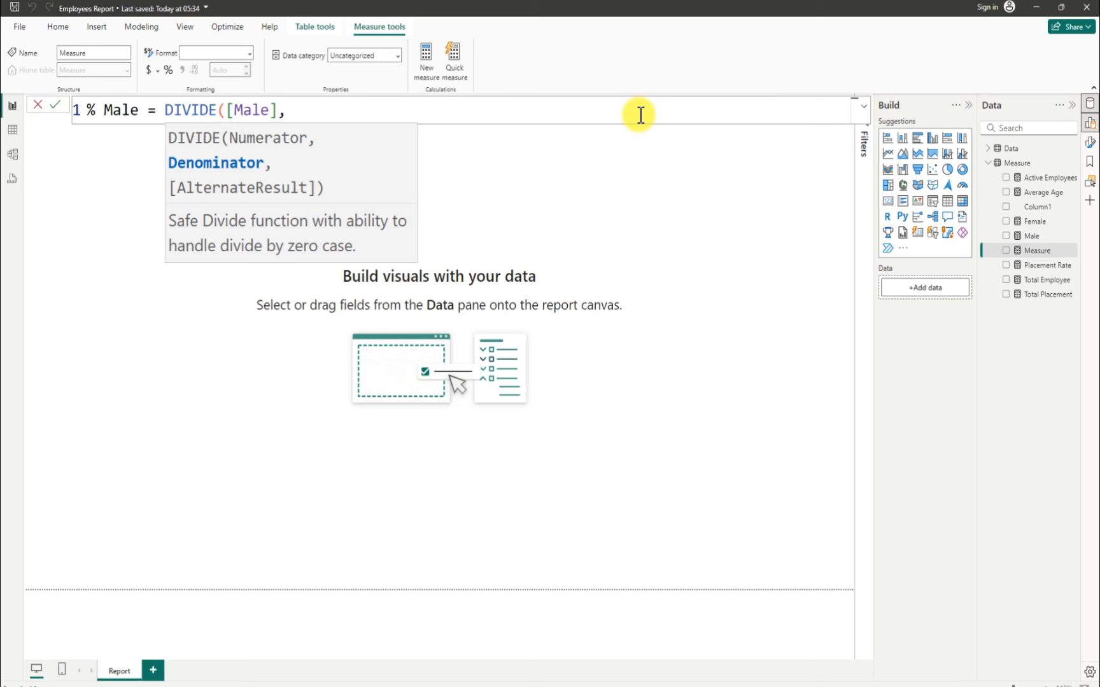
pyautogui.write('tp')
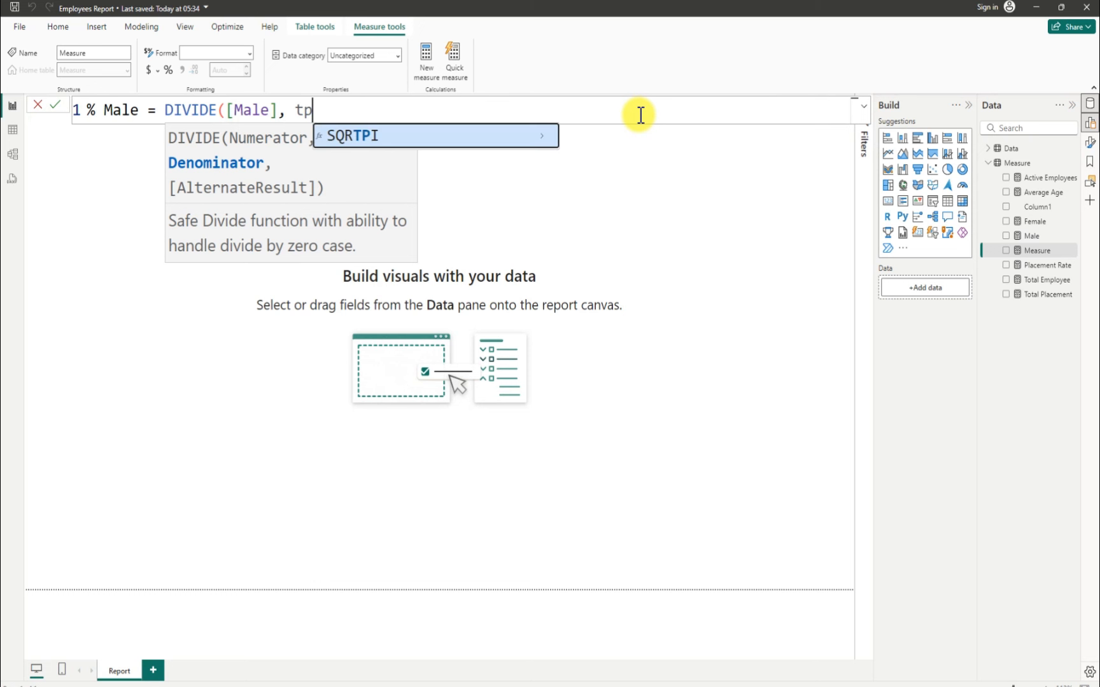
pyautogui.press('BackSpace')
pyautogui.write('ota')
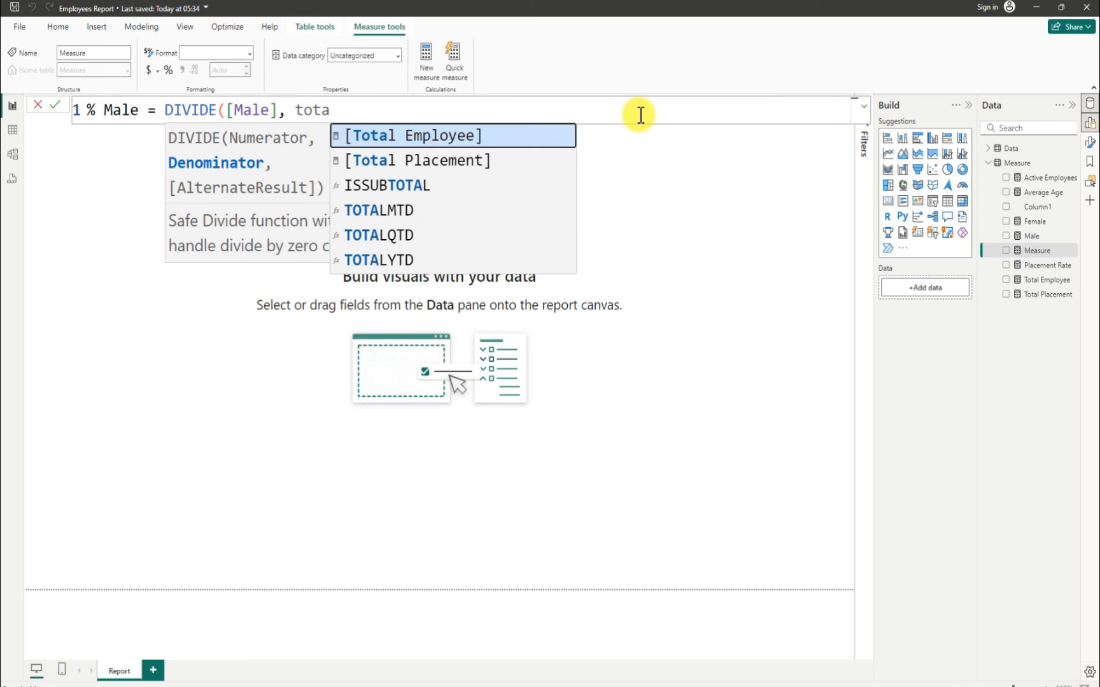
pyautogui.press('Tab')
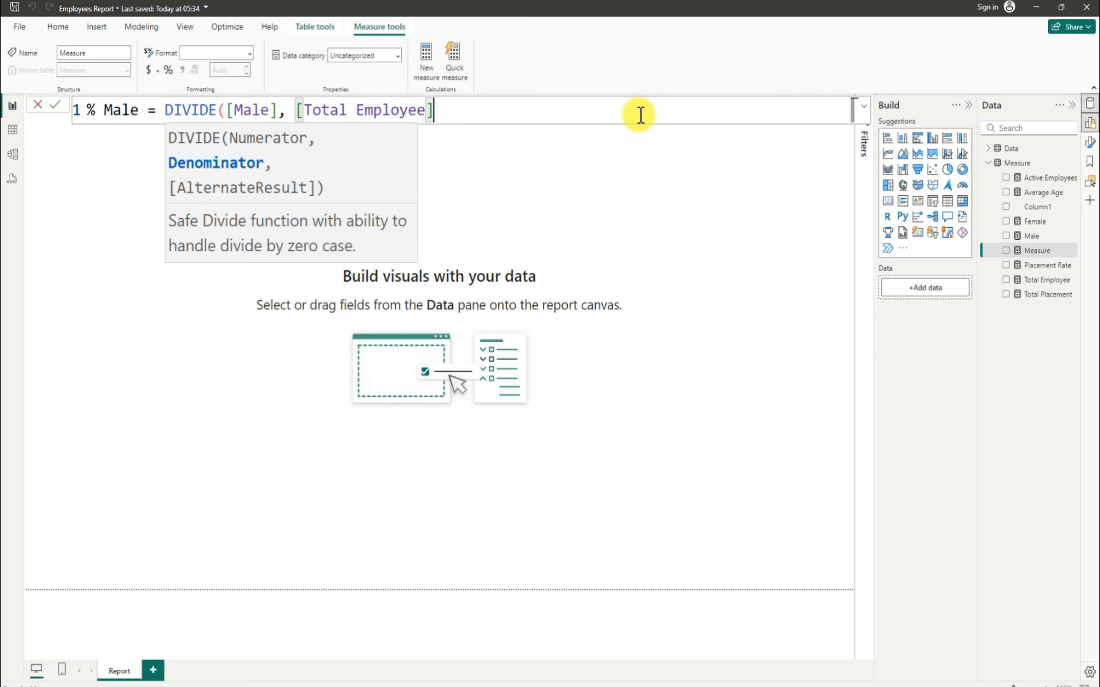
pyautogui.write(',')
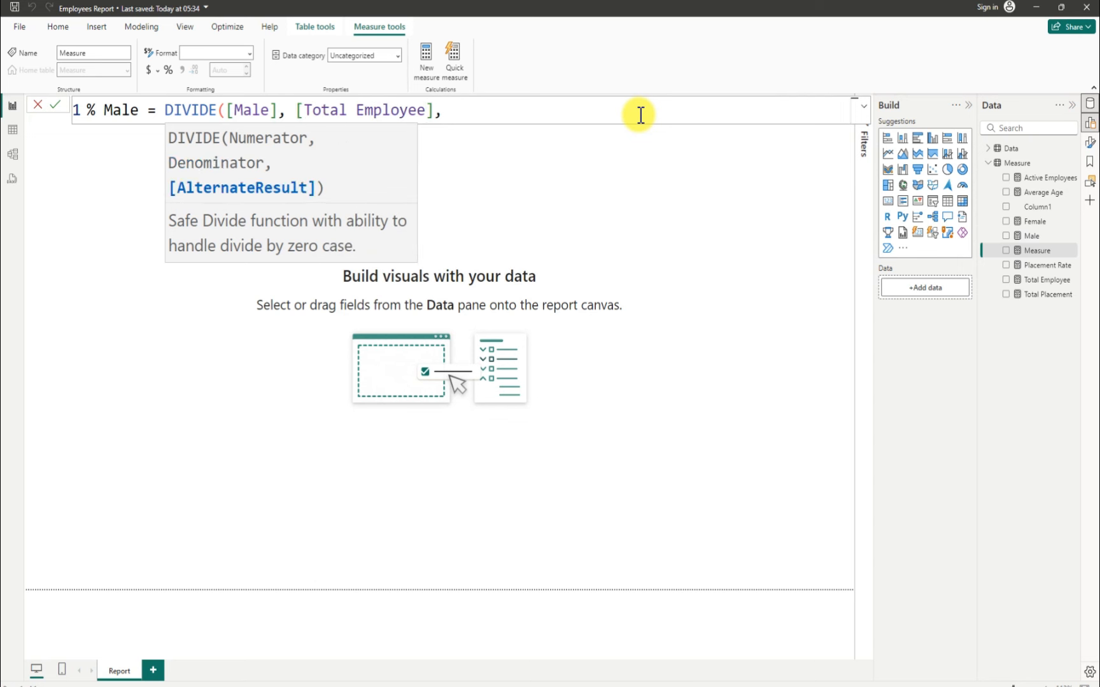
pyautogui.write('0)')
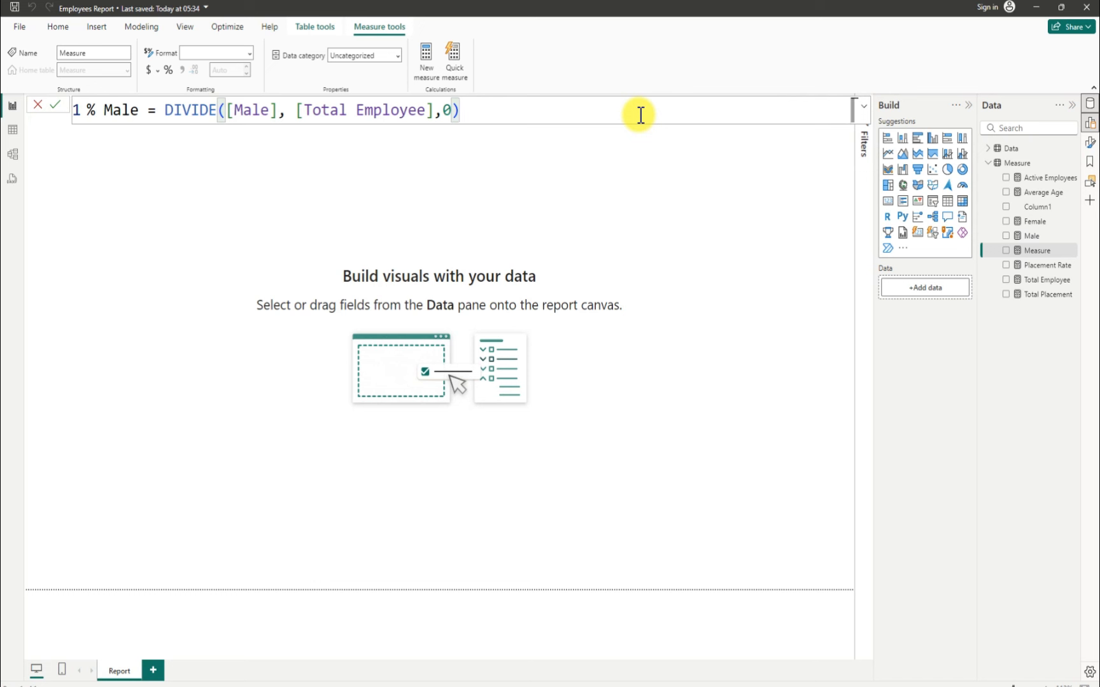
pyautogui.press('Return')
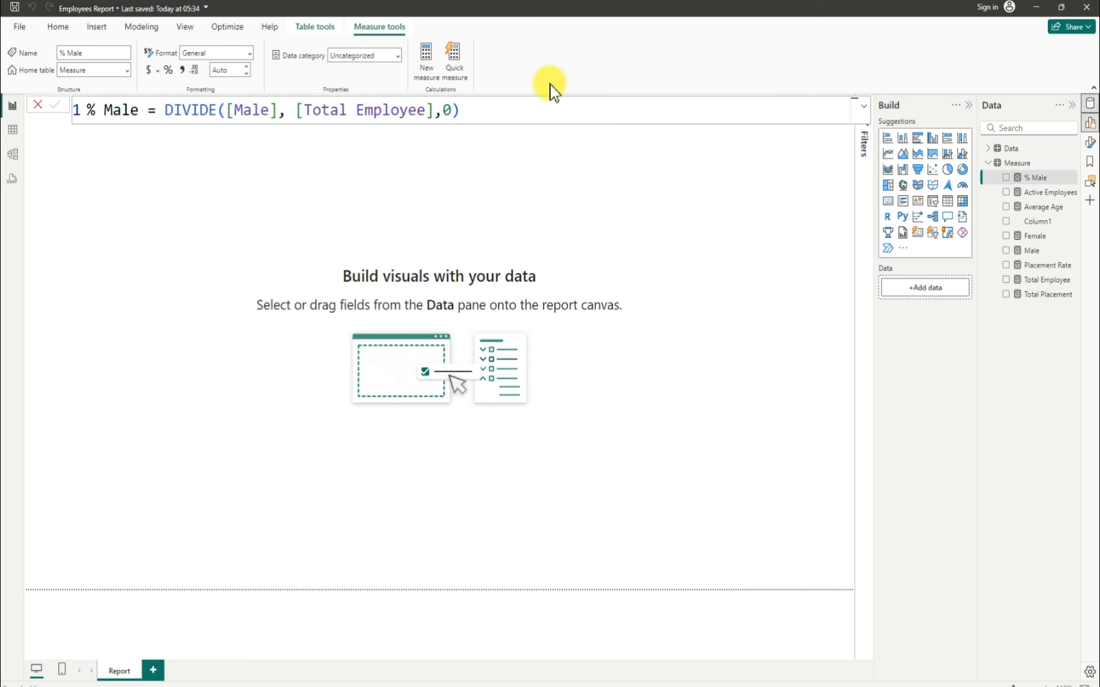
# Step: Copy the whole % Male formula into another new measure in the Measure table, replacing its default text
pyautogui.click(471, 111)
pyautogui.moveTo(471, 111); pyautogui.dragTo(89, 110)
pyautogui.hotkey('ctrl', 'c')
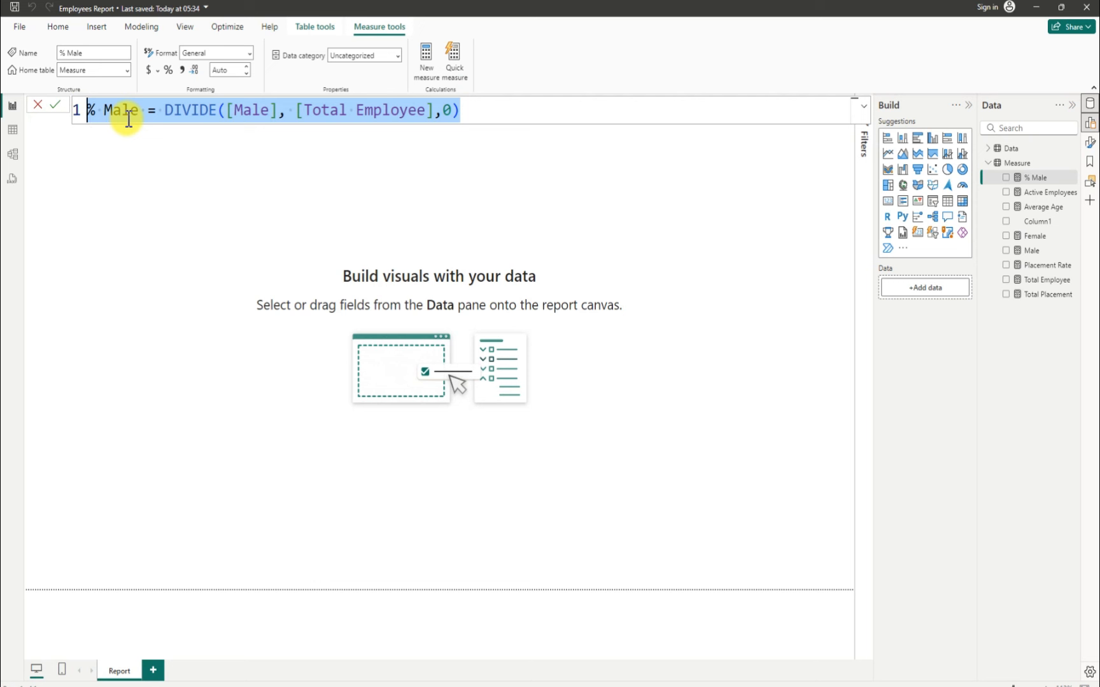
pyautogui.click(1073, 165)
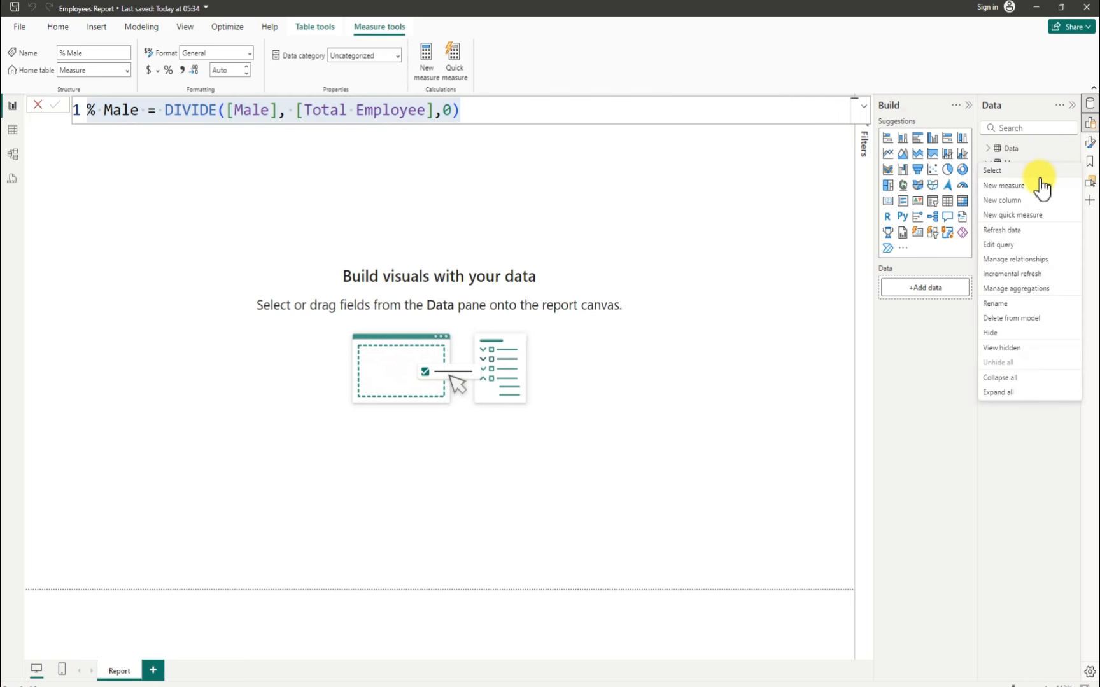
pyautogui.click(1018, 172)
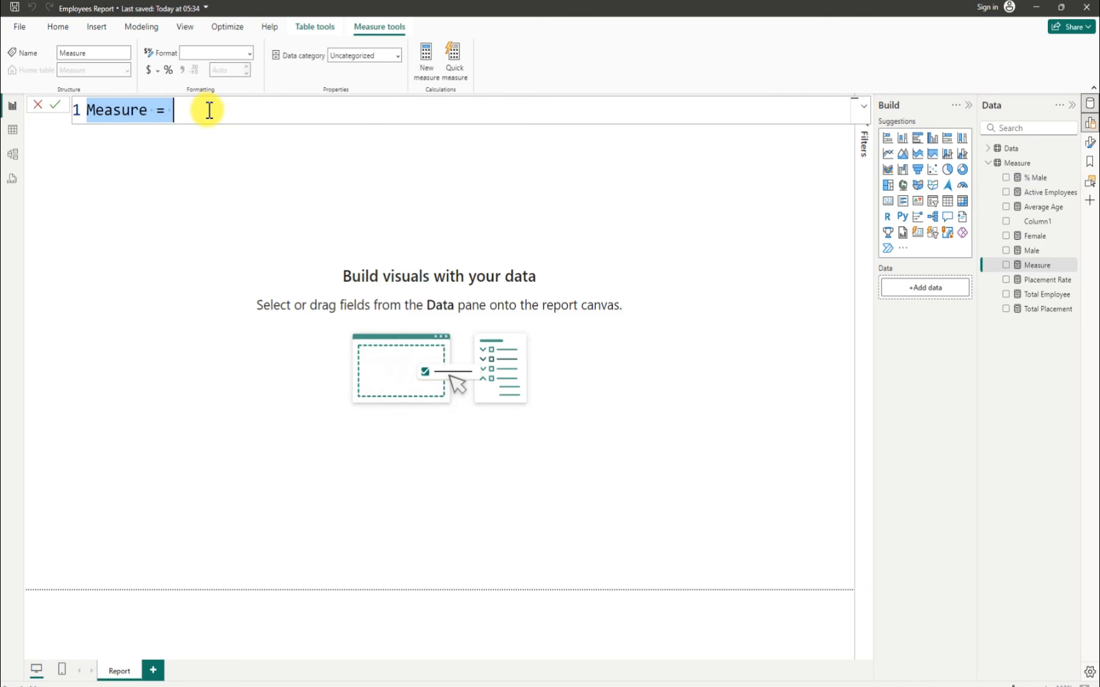
pyautogui.press('BackSpace')
pyautogui.hotkey('ctrl', 'v')
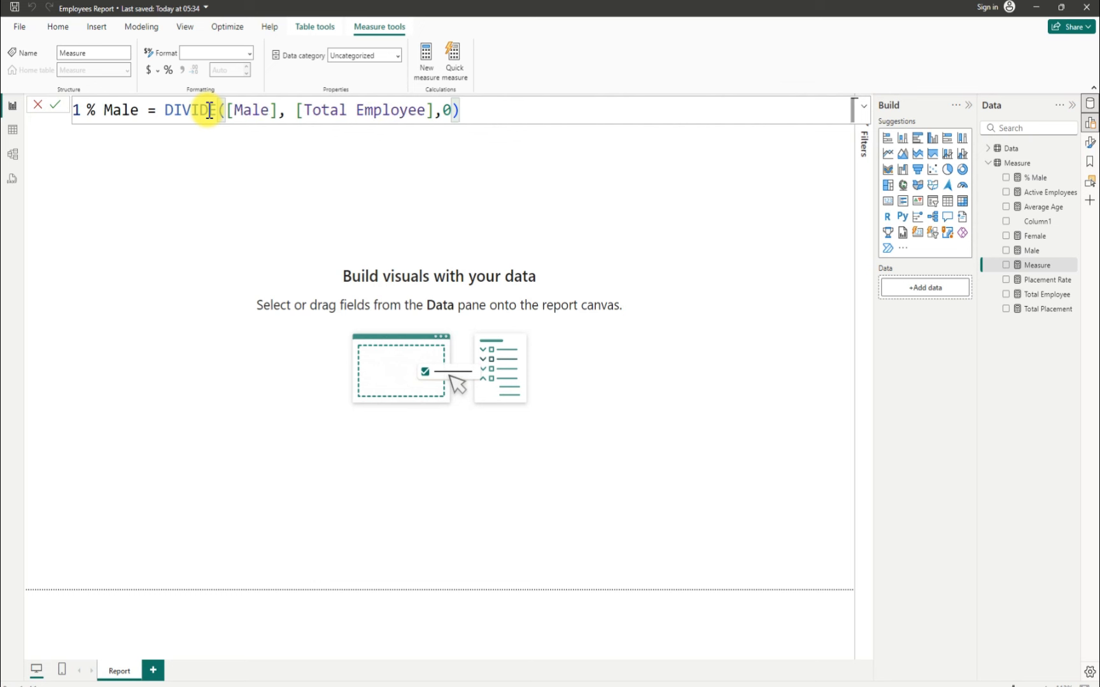
# Step: Rename the measure in the copied formula to % Female
pyautogui.click(138, 110)
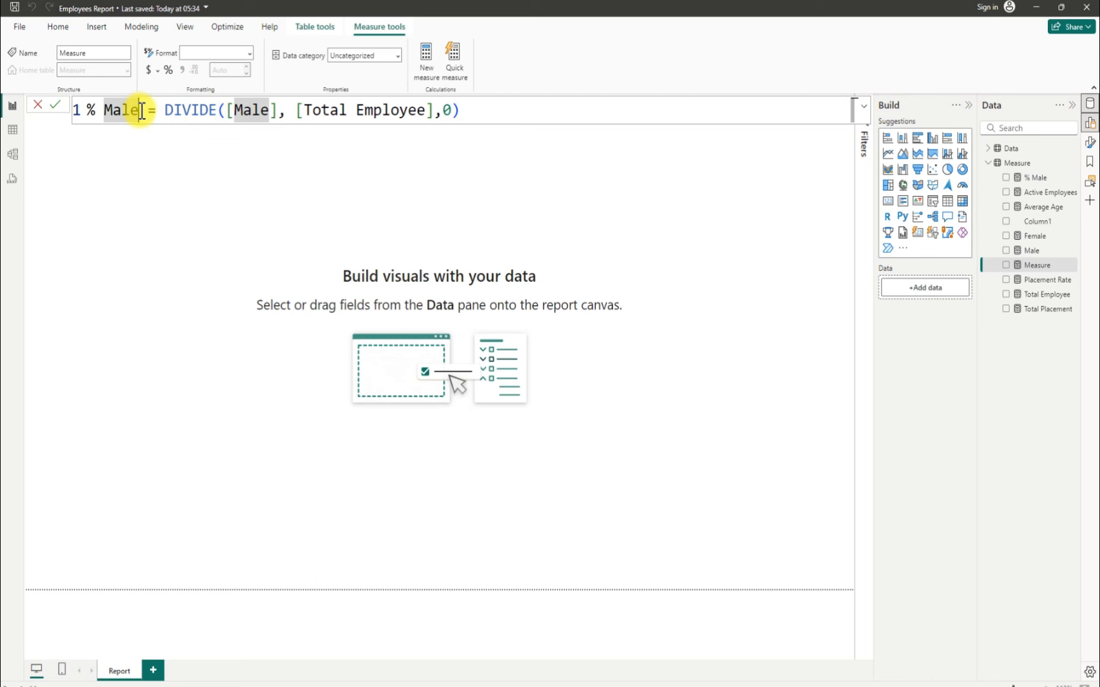
pyautogui.press('BackSpace')
pyautogui.press('BackSpace')
pyautogui.press('BackSpace')
pyautogui.press('BackSpace')
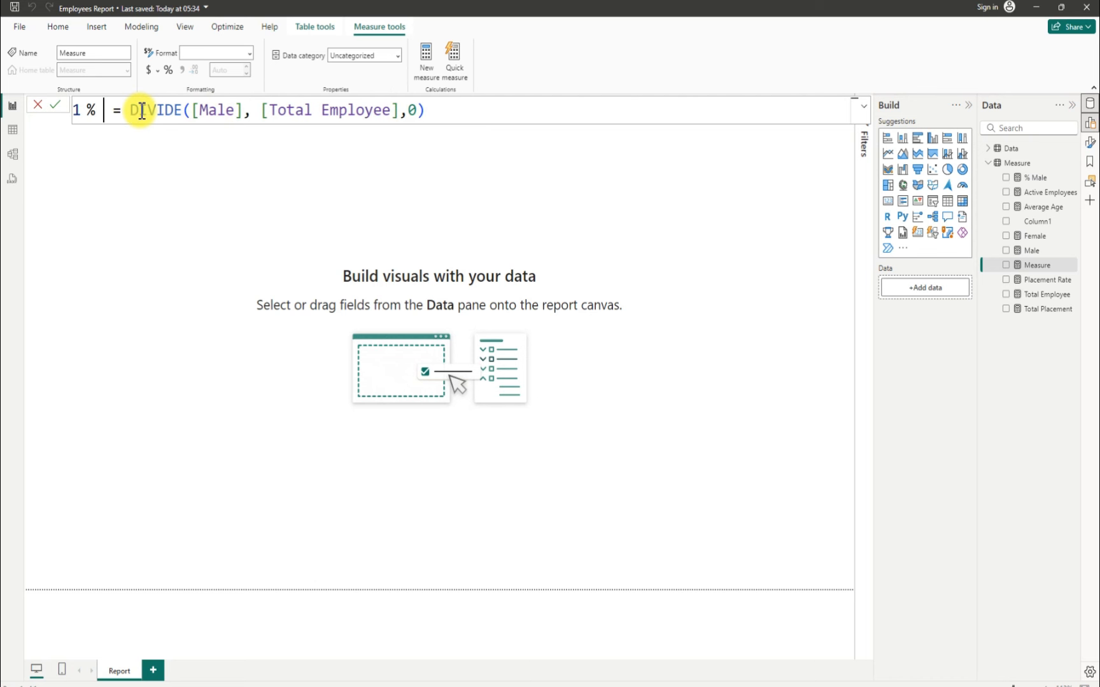
pyautogui.write('Femal')
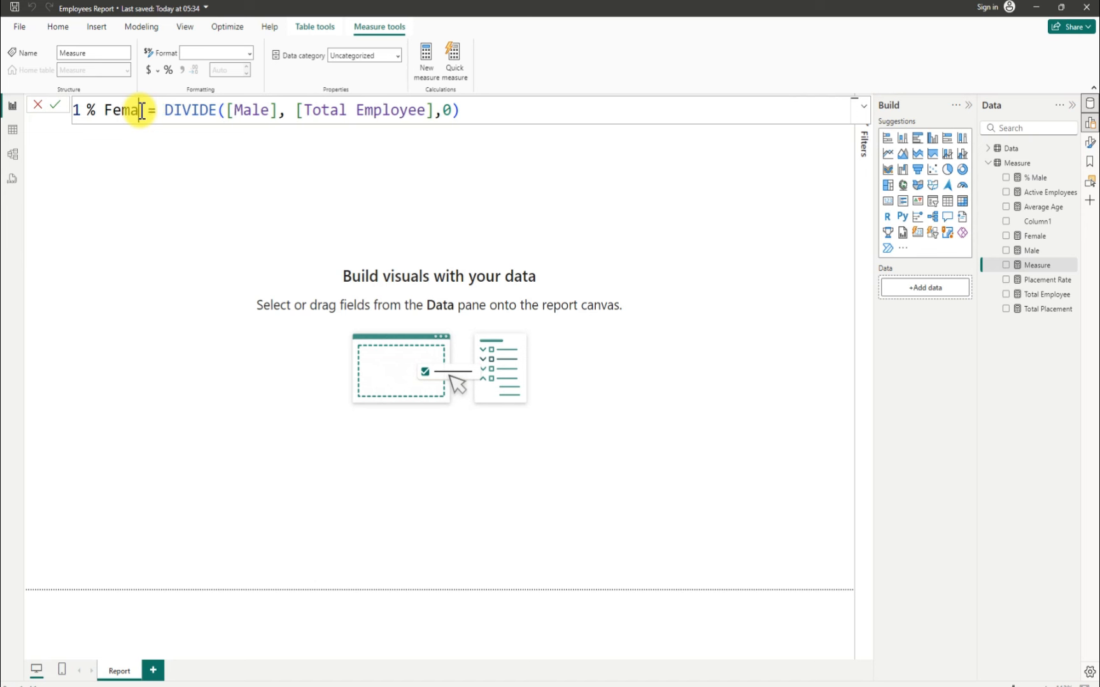
pyautogui.write('e')
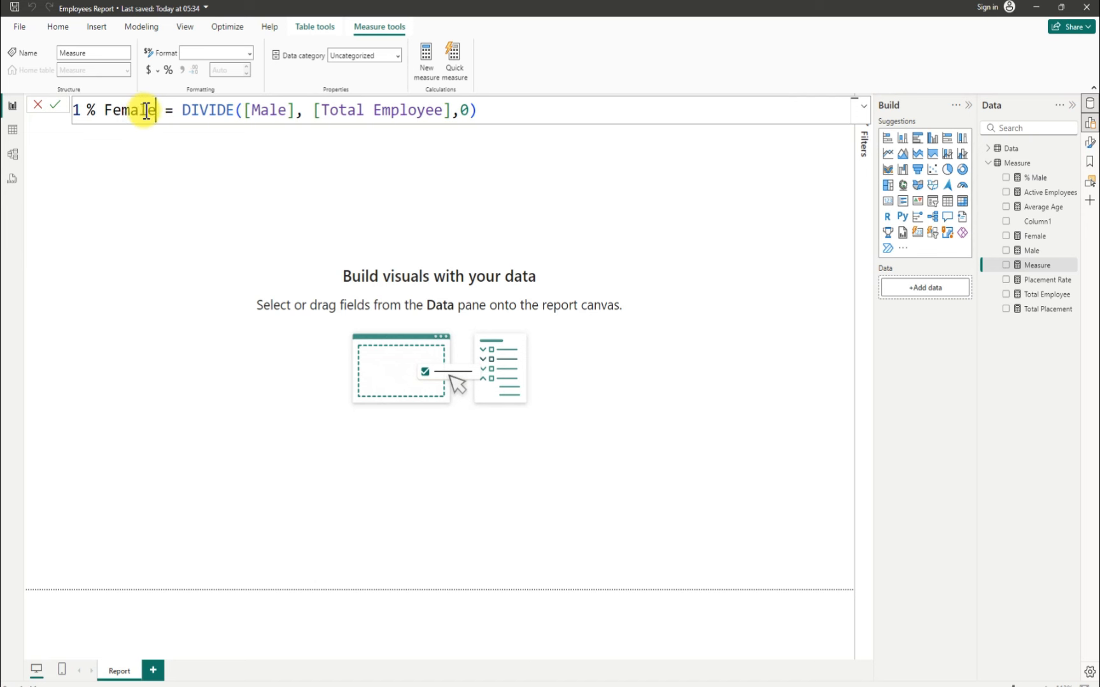
# Step: Change the DIVIDE numerator in the % Female formula to [Female] and commit the measure
pyautogui.click(288, 110)
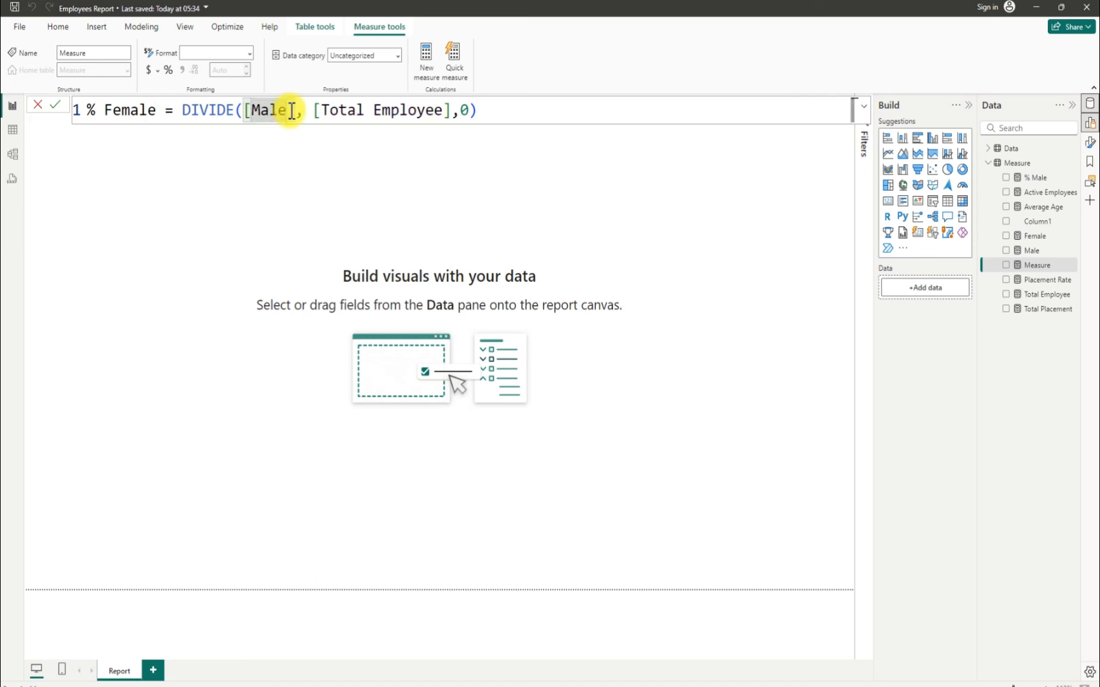
pyautogui.press('BackSpace')
pyautogui.press('BackSpace')
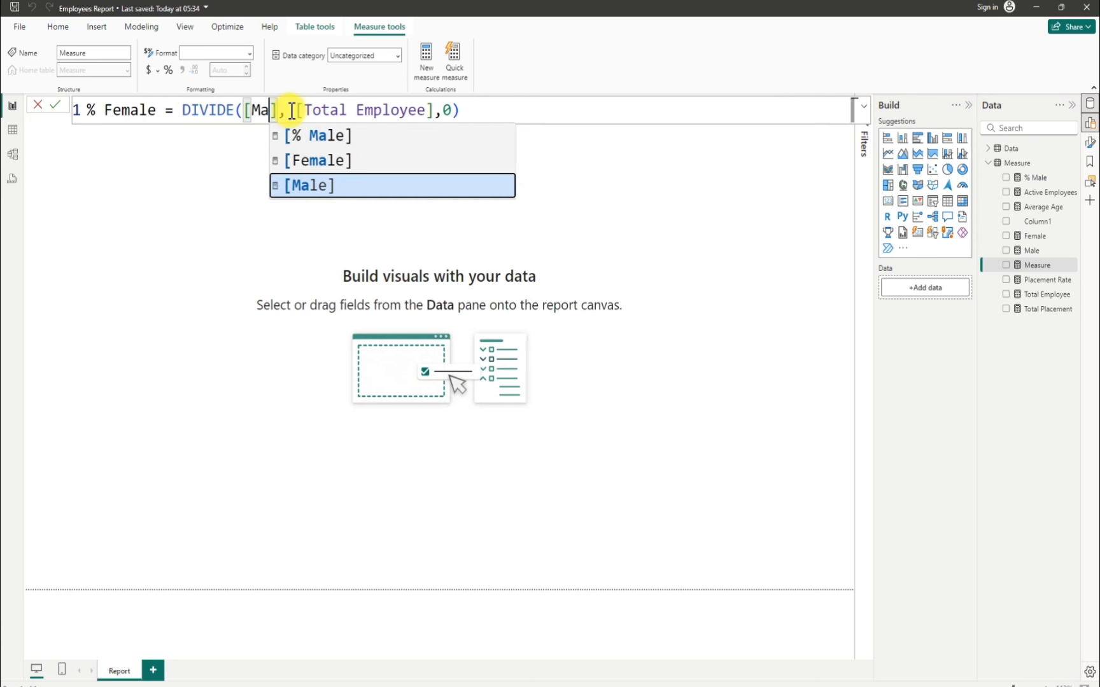
pyautogui.click(348, 159)
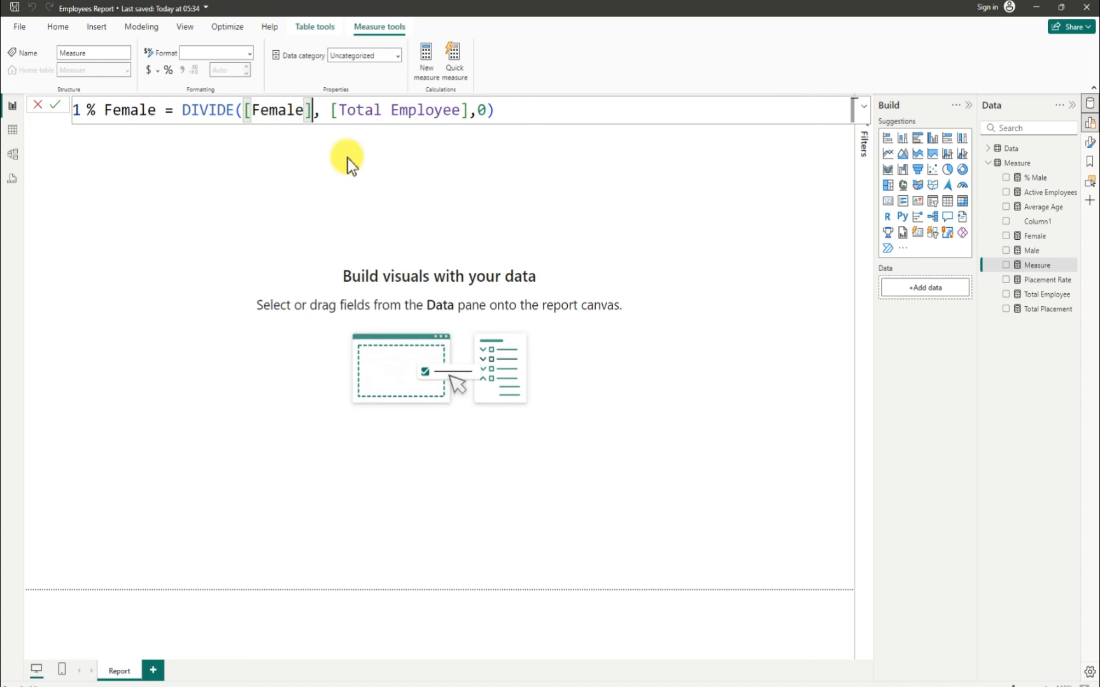
pyautogui.click(499, 111)
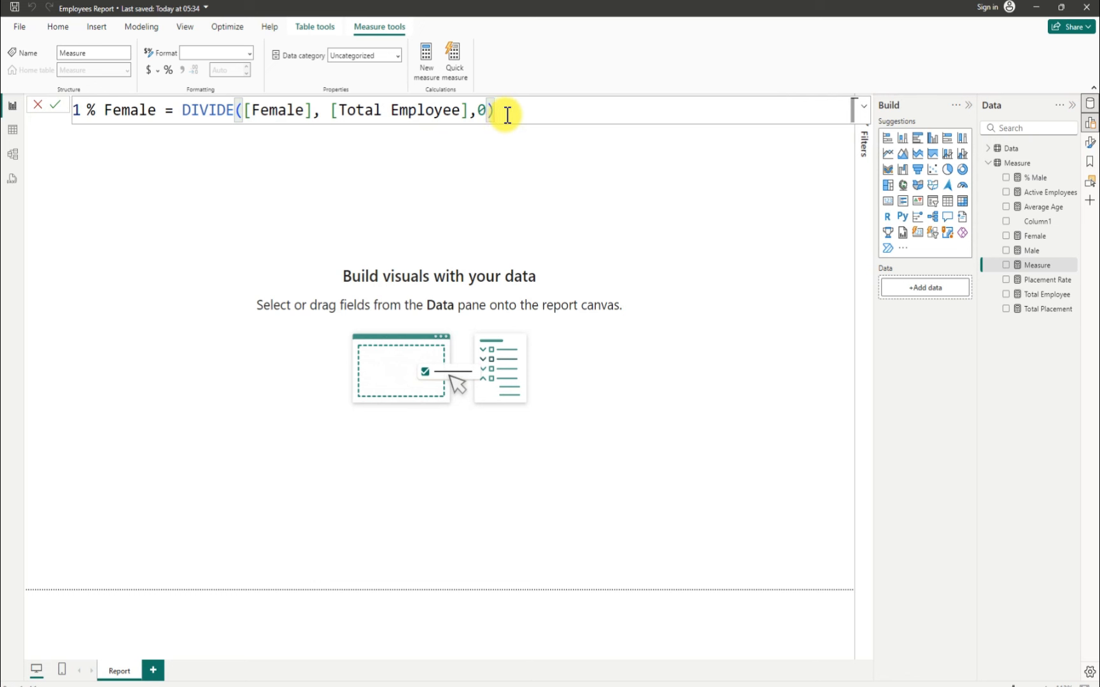
pyautogui.press('Return')
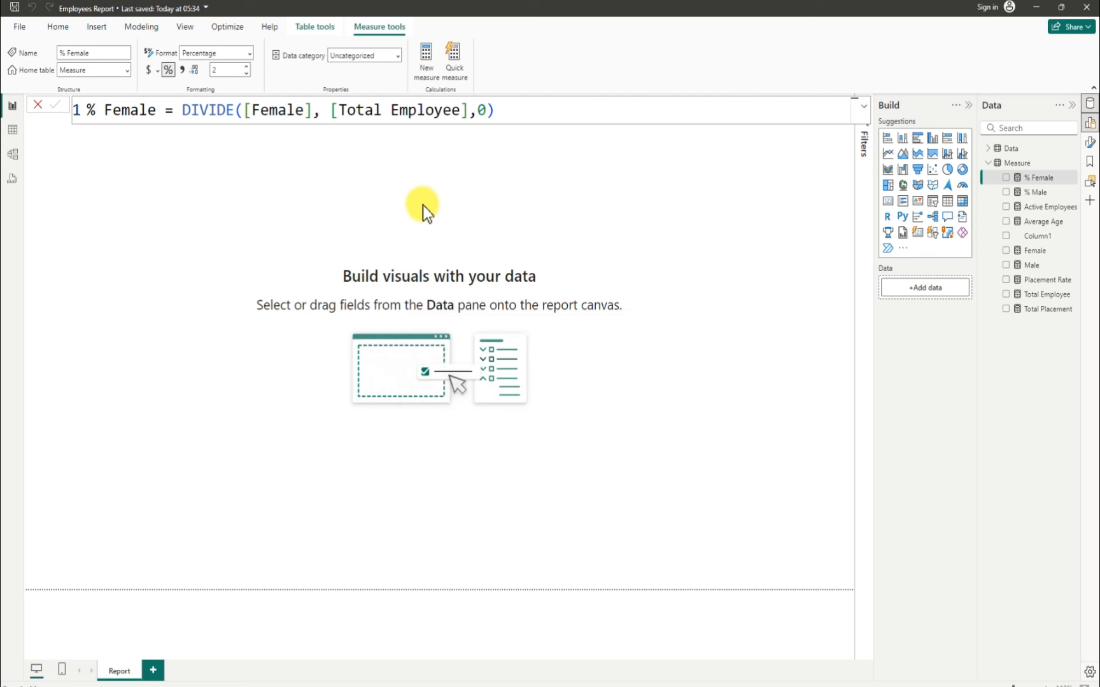
# Step: Format the % Male and Placement Rate measures as percentages
pyautogui.click(1031, 193)
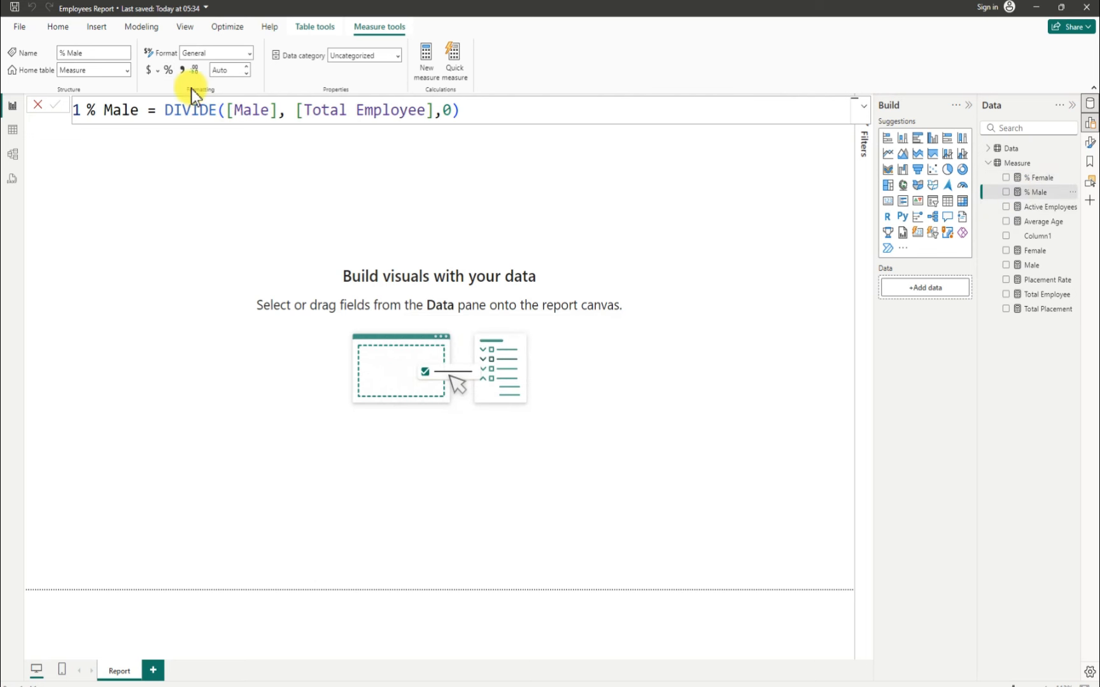
pyautogui.click(169, 76)
pyautogui.click(1055, 281)
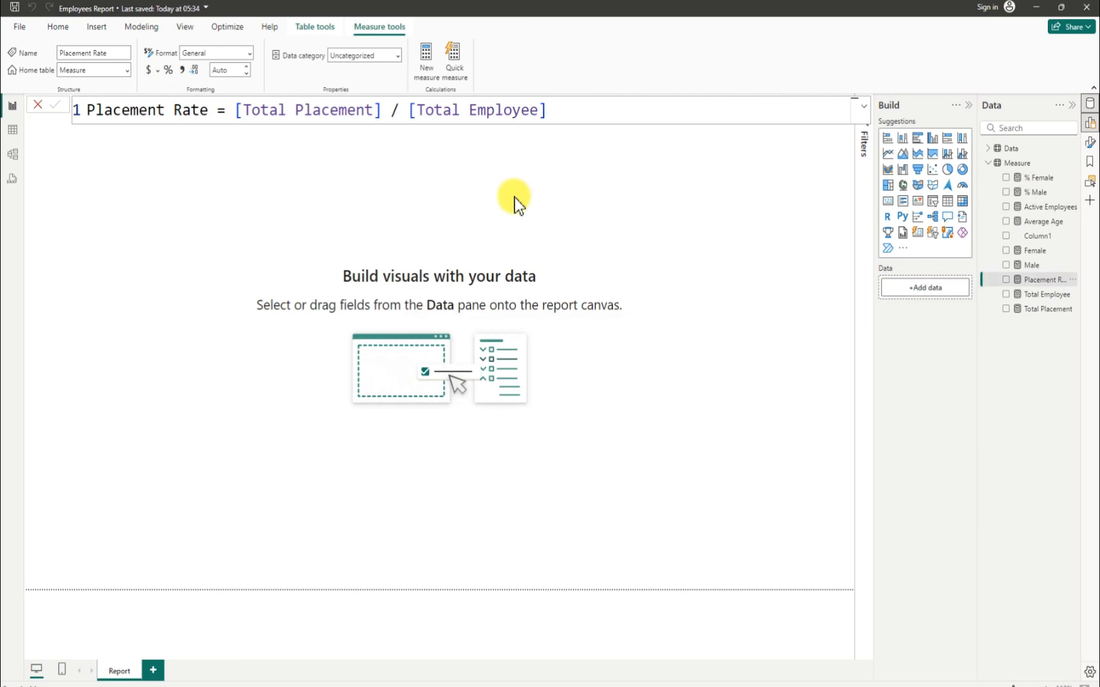
pyautogui.click(168, 70)
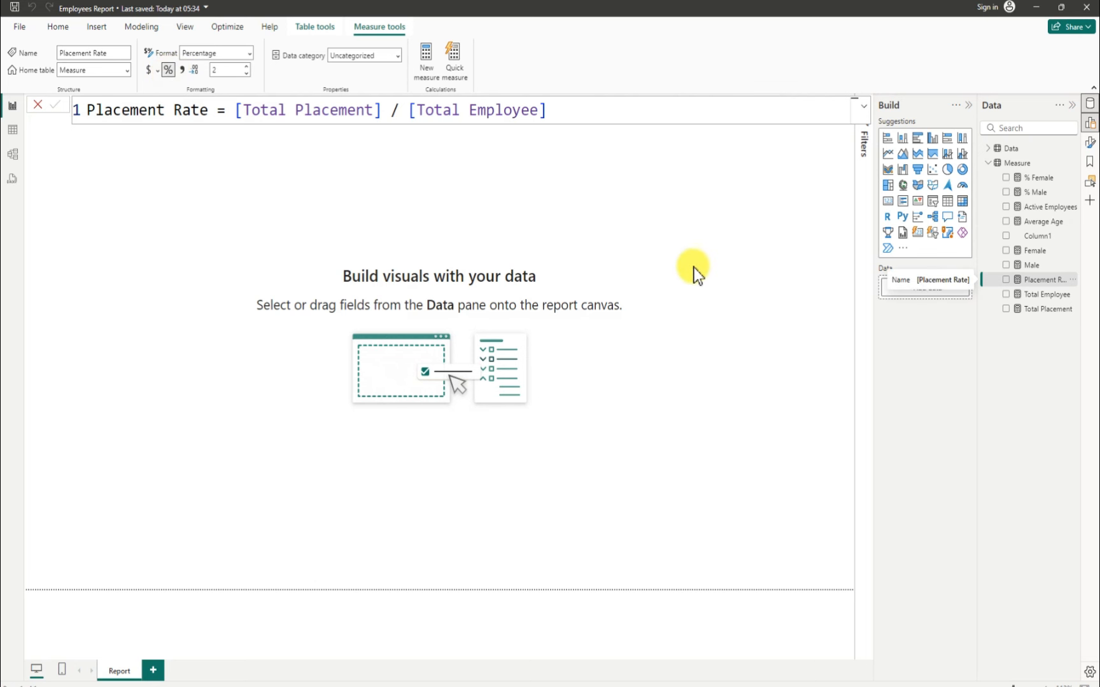
# Step: Delete the Column1 column from the Measure table and confirm the deletion
pyautogui.click(1073, 238)
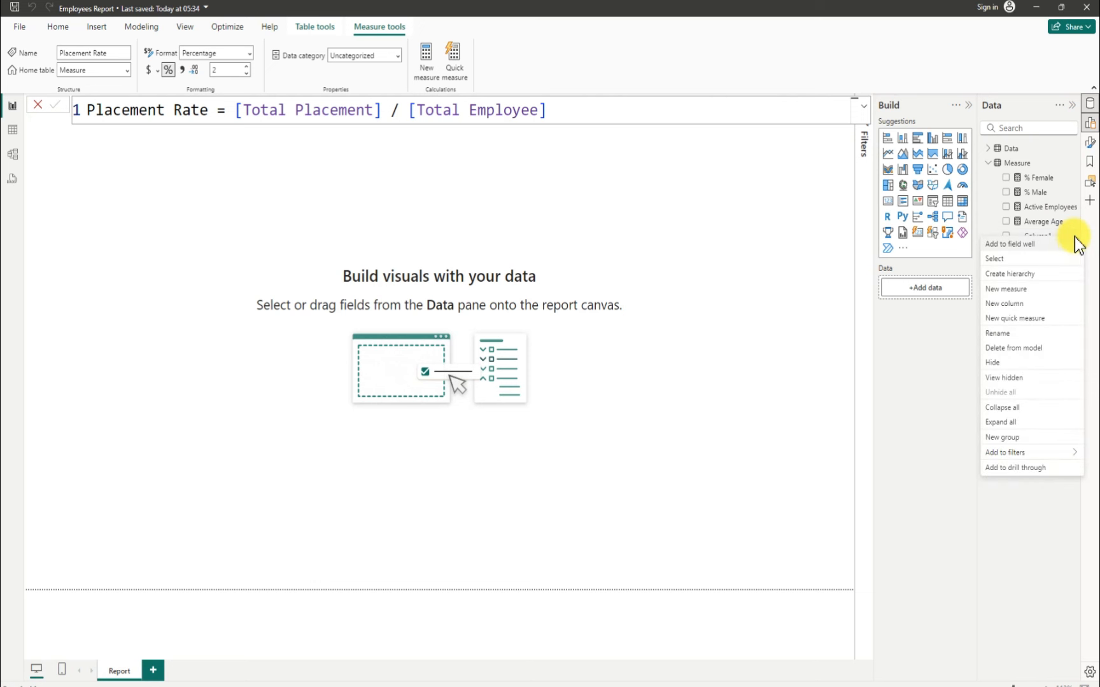
pyautogui.click(1020, 349)
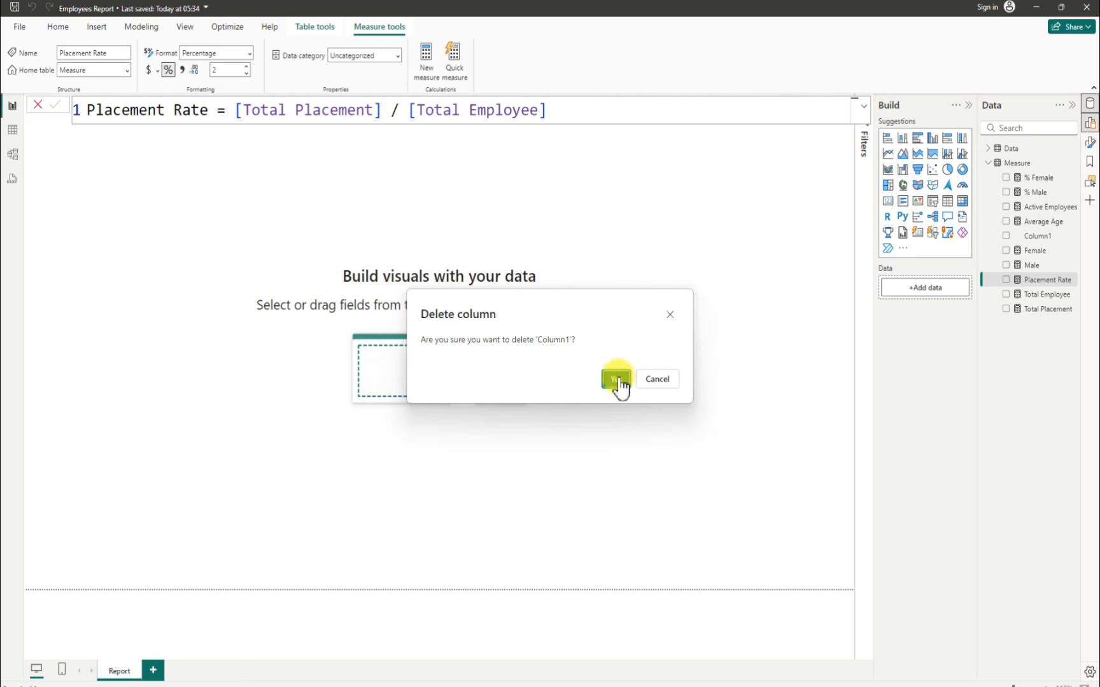
pyautogui.click(615, 381)
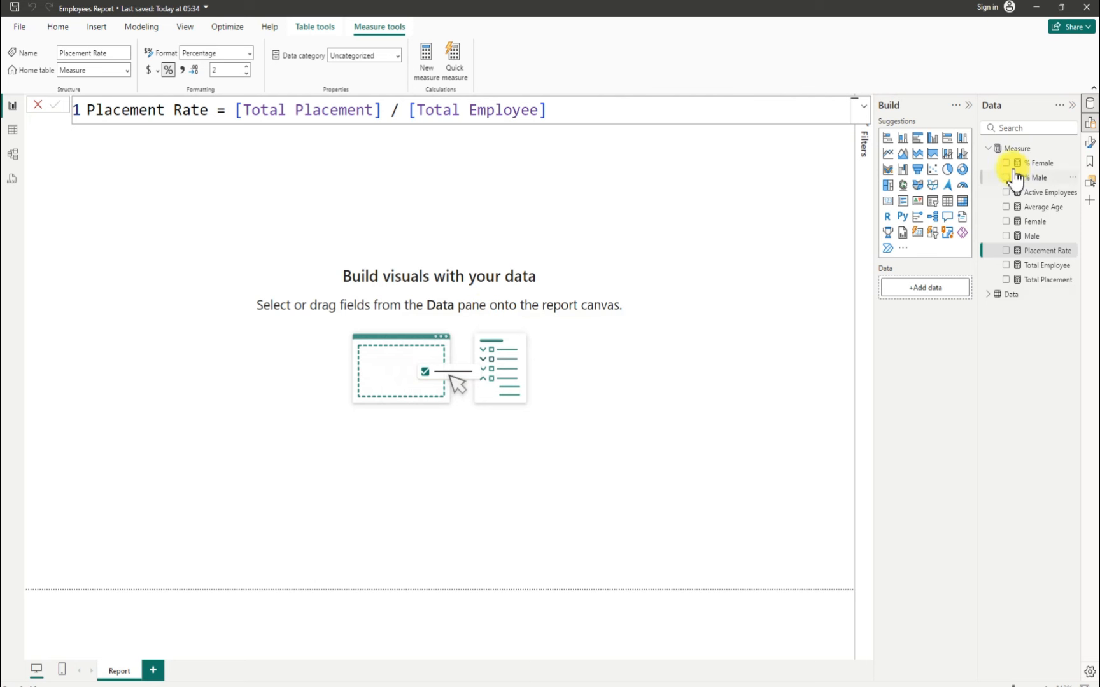
pyautogui.click(988, 294)
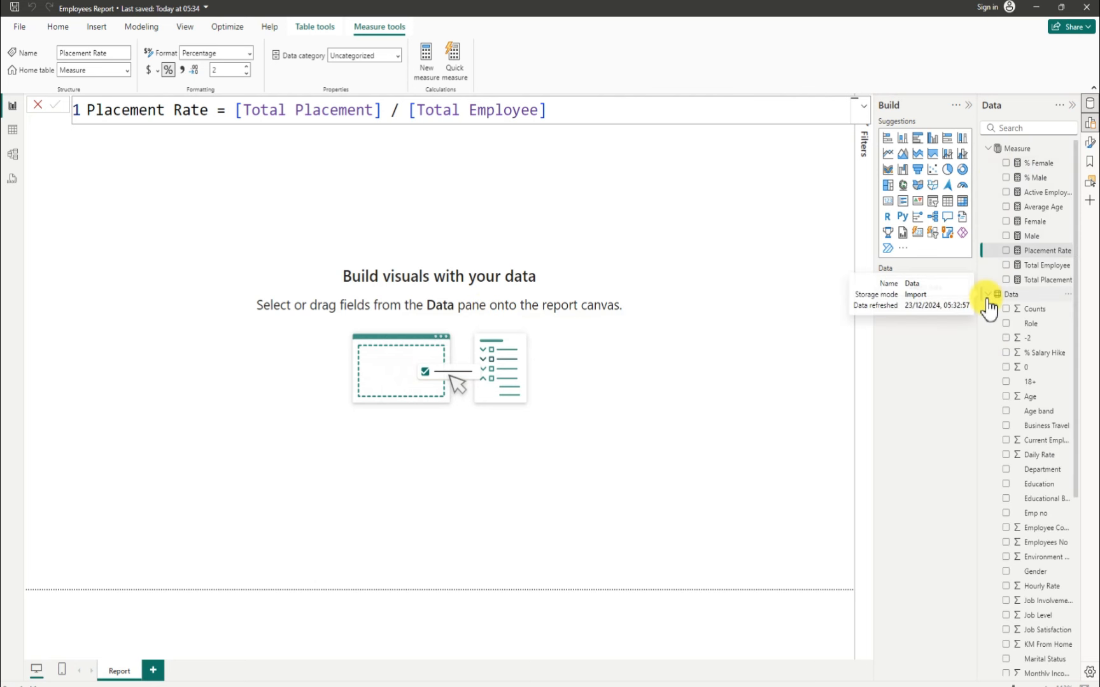
pyautogui.click(987, 295)
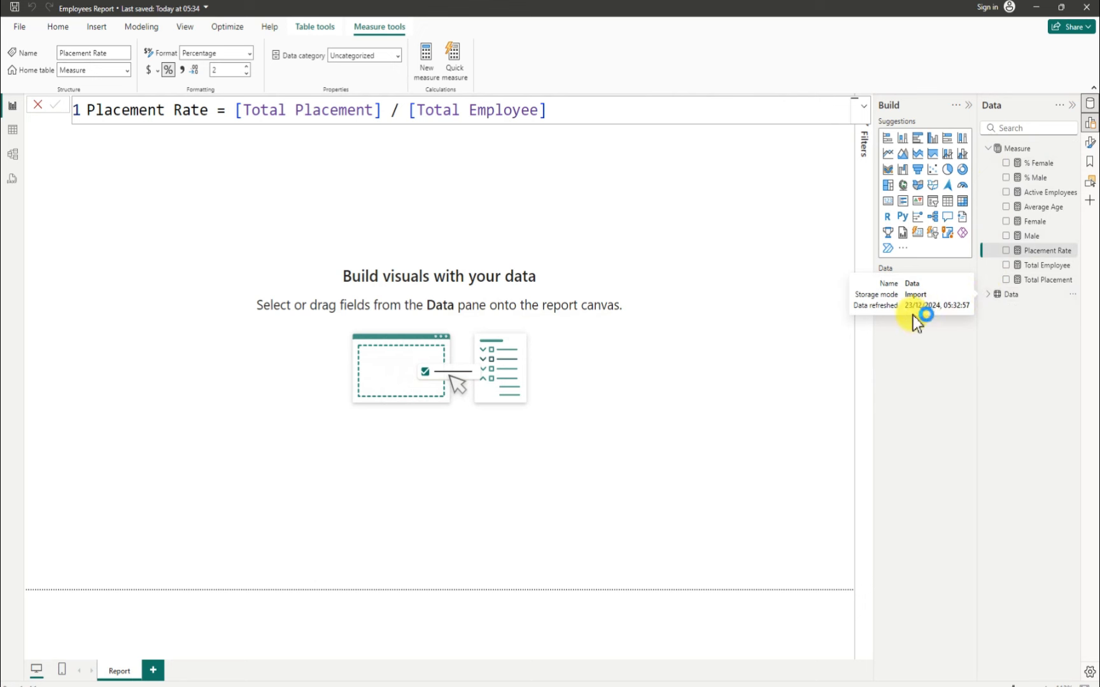
pyautogui.click(613, 143)
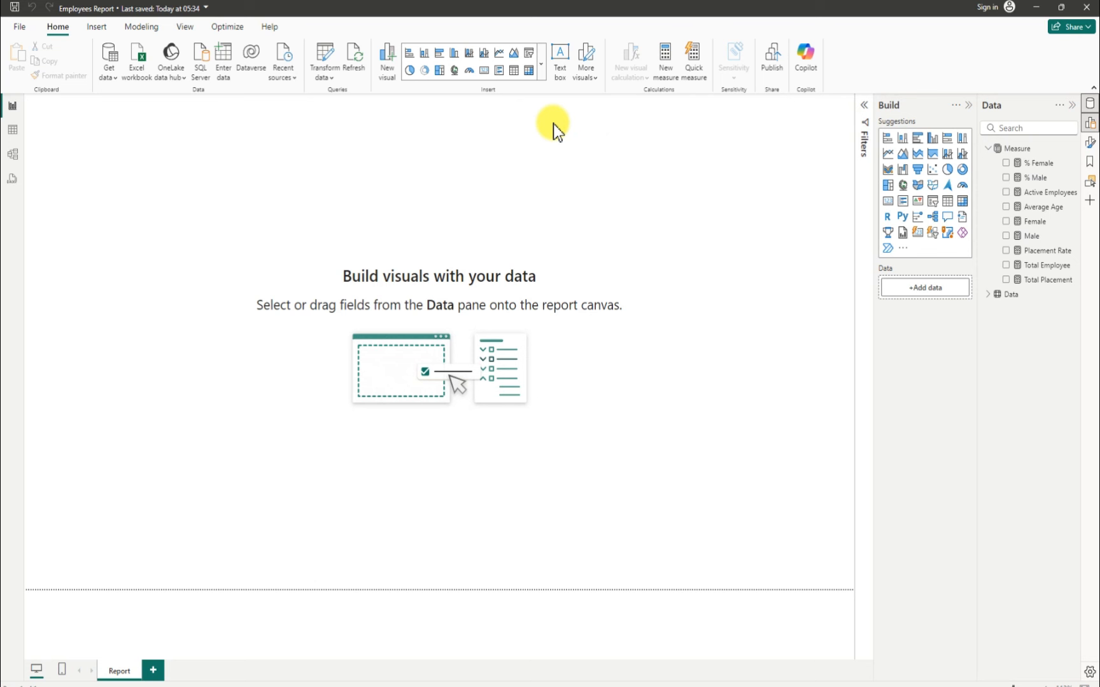
# Step: Insert a rounded rectangle and stretch it into a banner about 1245 wide by 148 high across the top of the report page
pyautogui.click(98, 27)
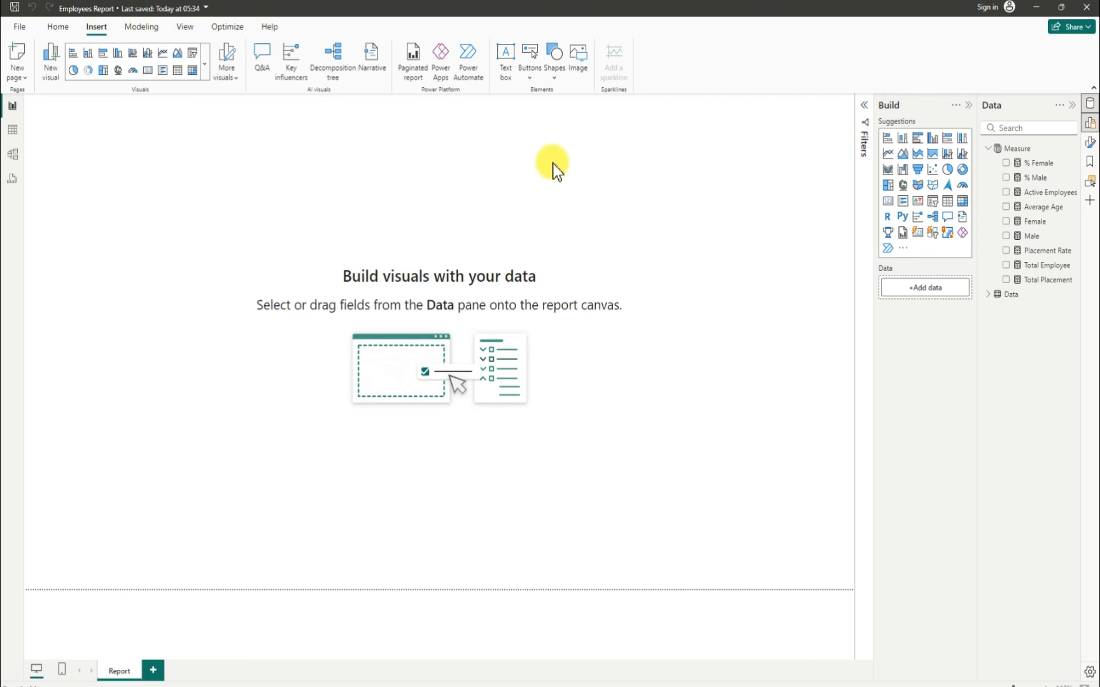
pyautogui.click(554, 76)
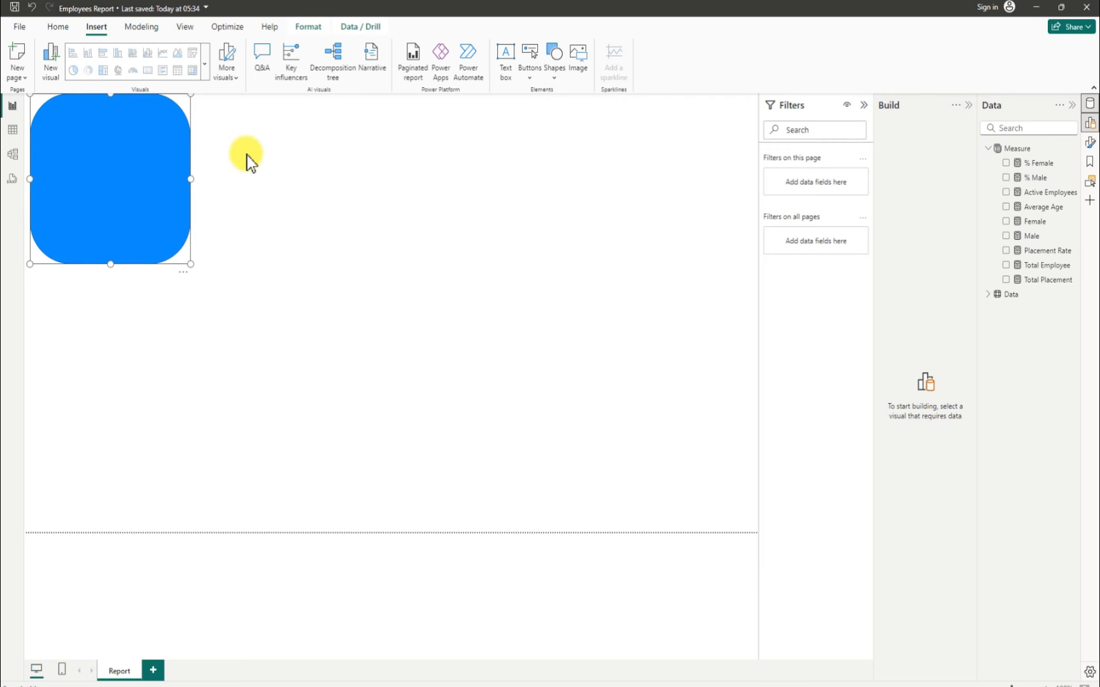
pyautogui.moveTo(193, 180); pyautogui.dragTo(732, 231)
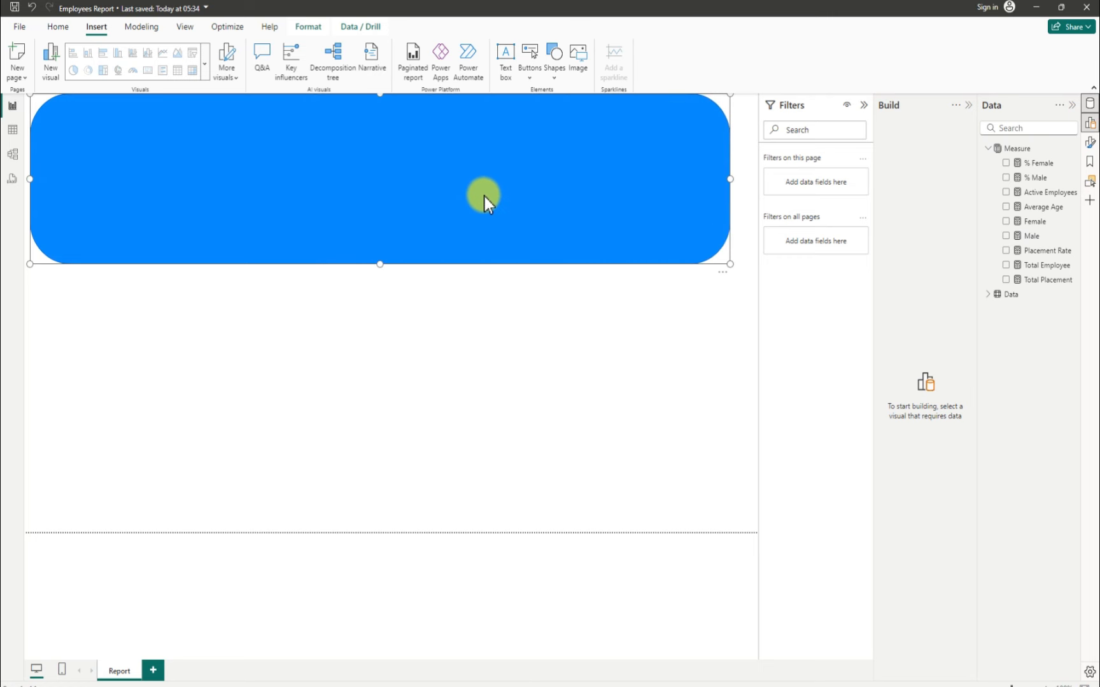
pyautogui.moveTo(484, 197); pyautogui.dragTo(486, 208)
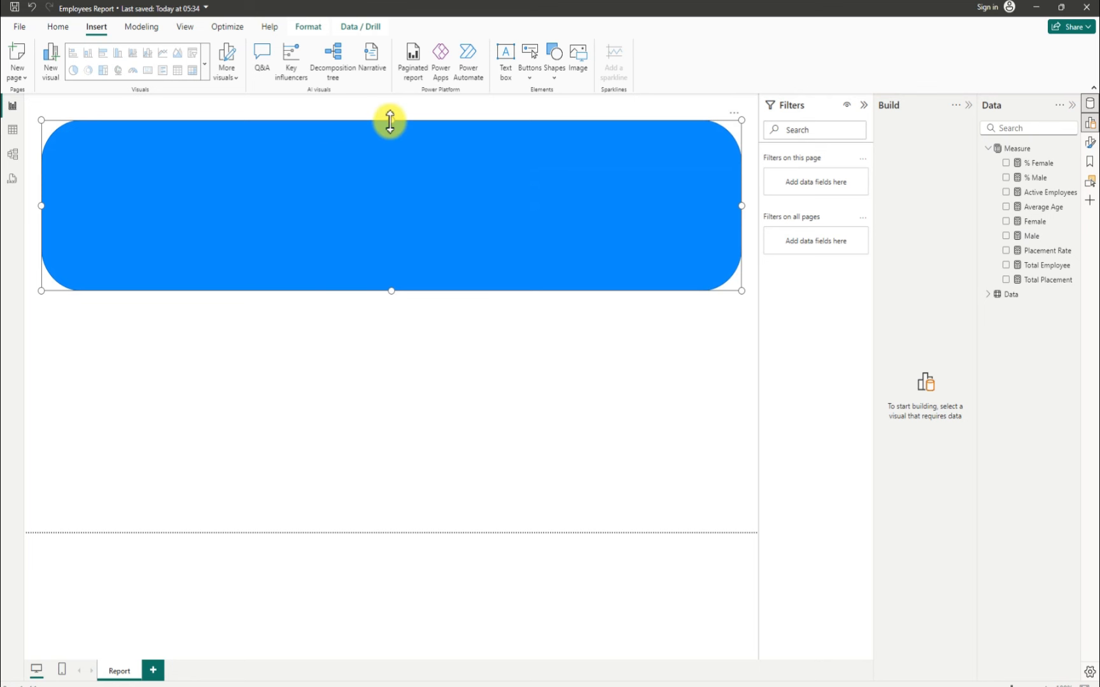
pyautogui.moveTo(390, 119); pyautogui.dragTo(348, 135)
pyautogui.moveTo(730, 156); pyautogui.dragTo(746, 158)
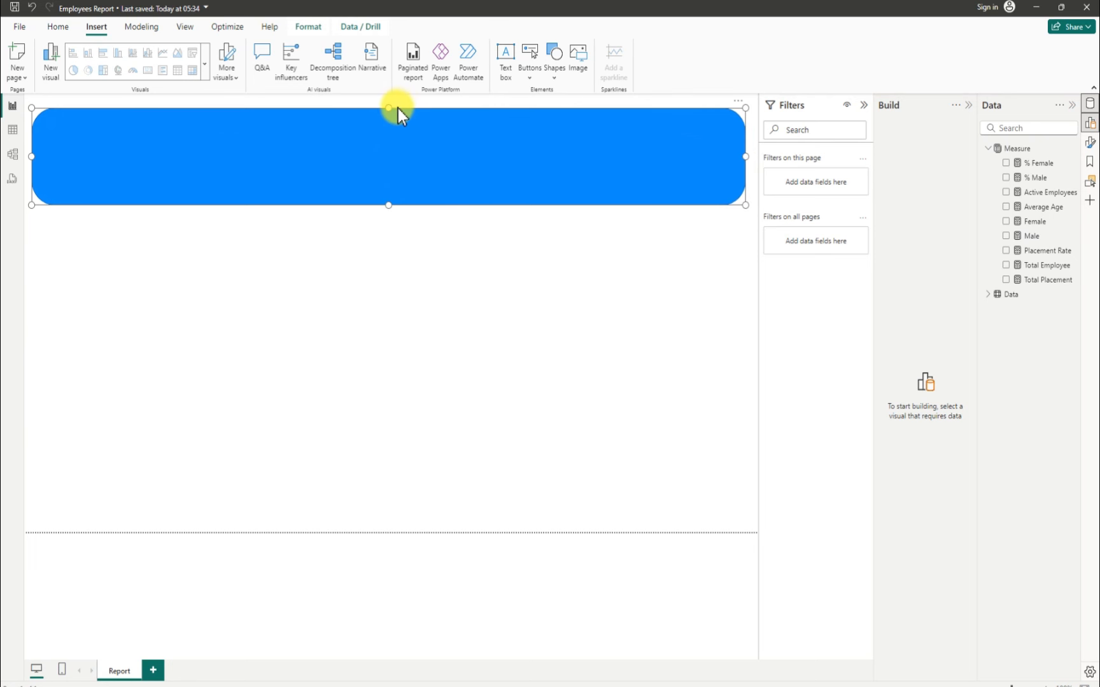
pyautogui.moveTo(391, 108); pyautogui.dragTo(389, 117)
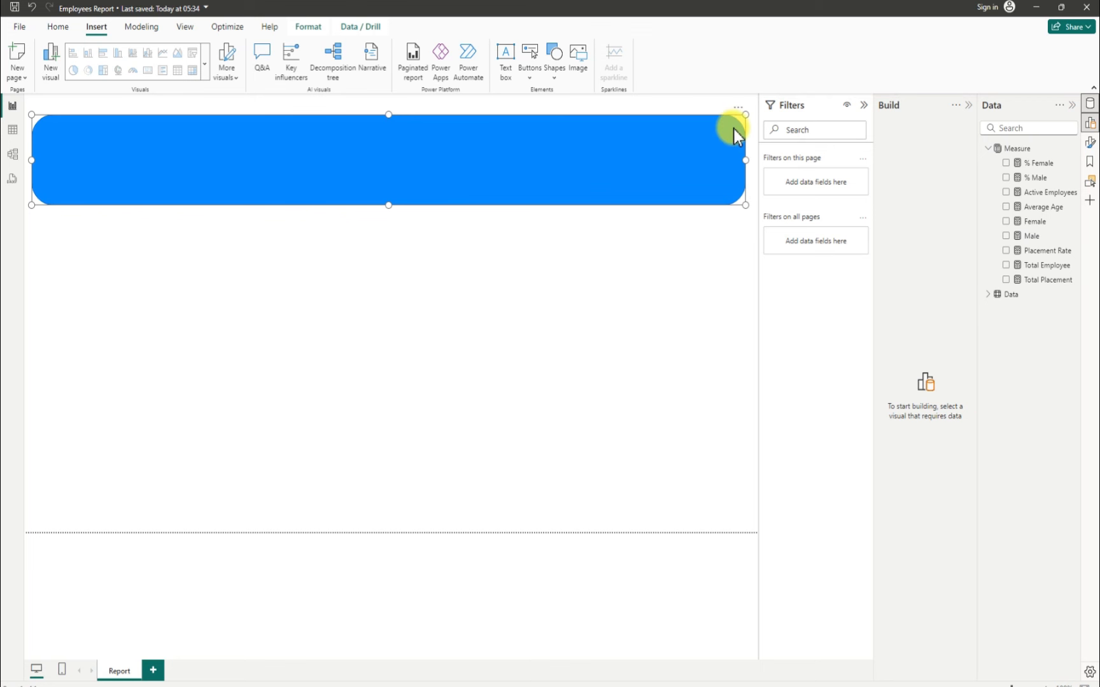
# Step: Open the banner shape's formatting options and turn off its fill in the shape style settings
pyautogui.click(736, 108)
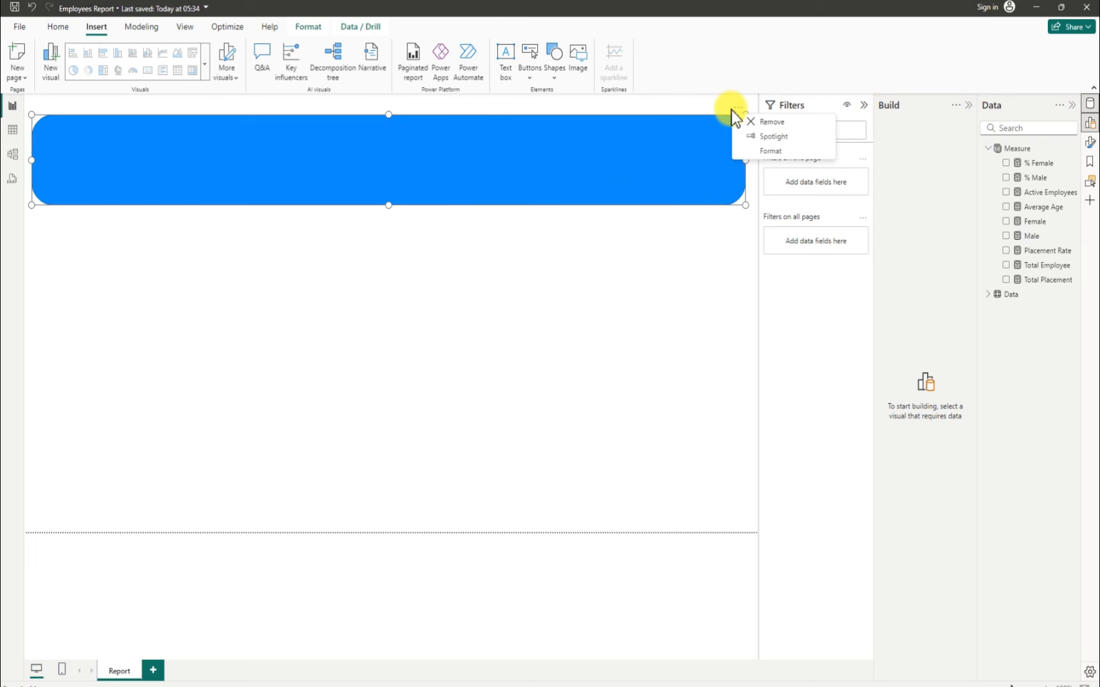
pyautogui.click(772, 151)
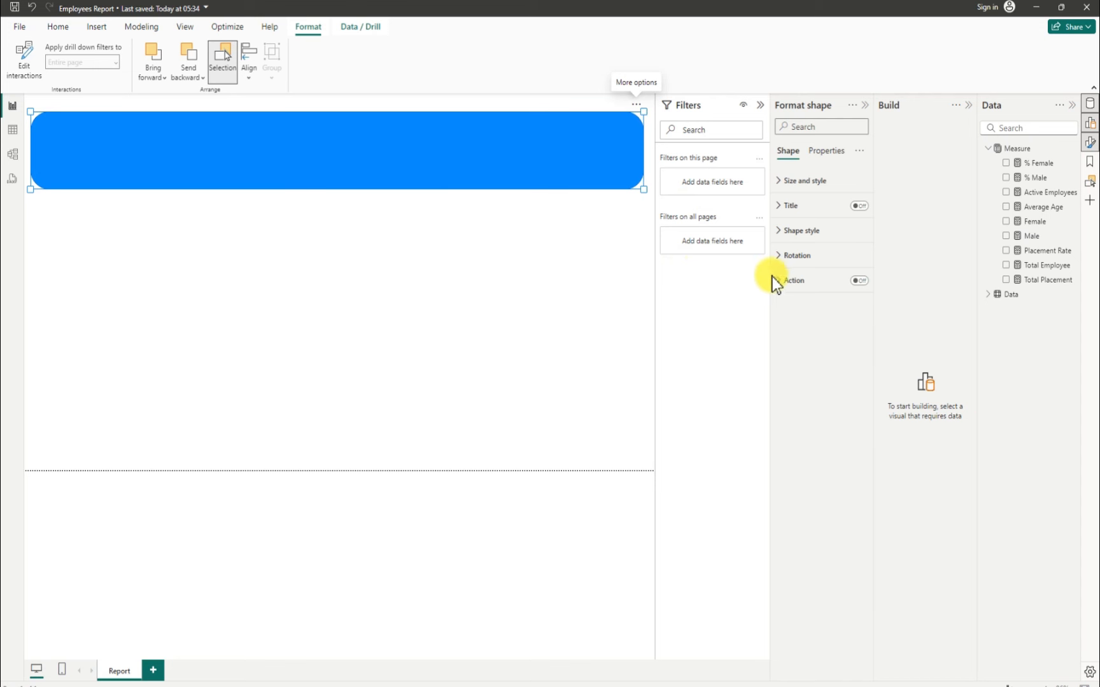
pyautogui.click(779, 232)
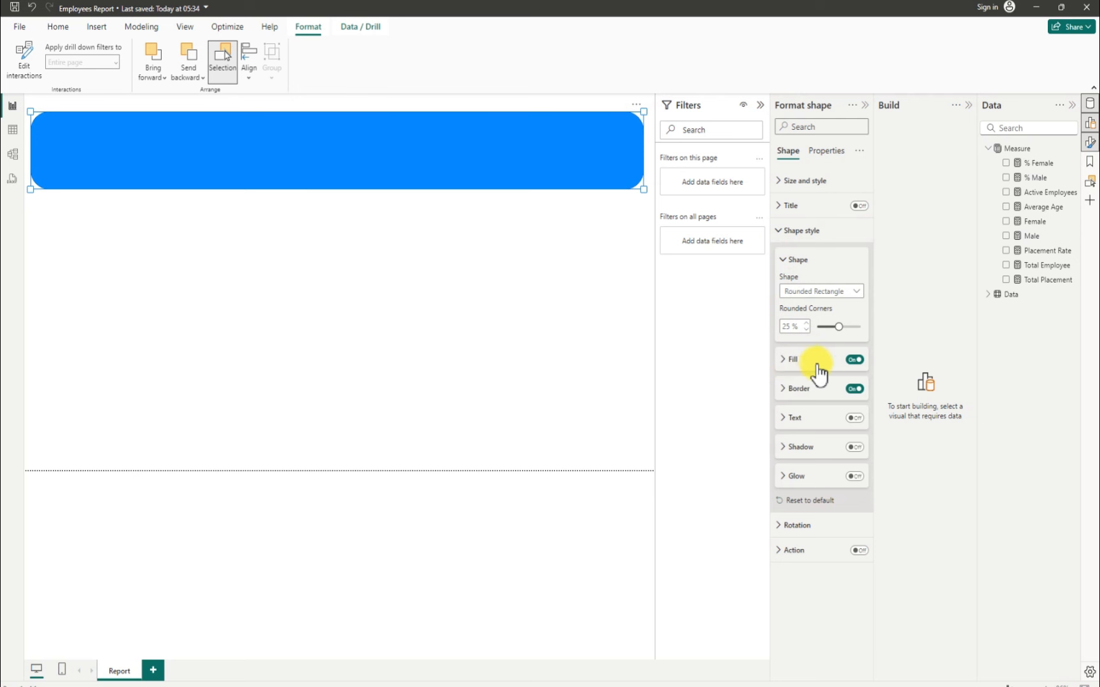
pyautogui.click(854, 360)
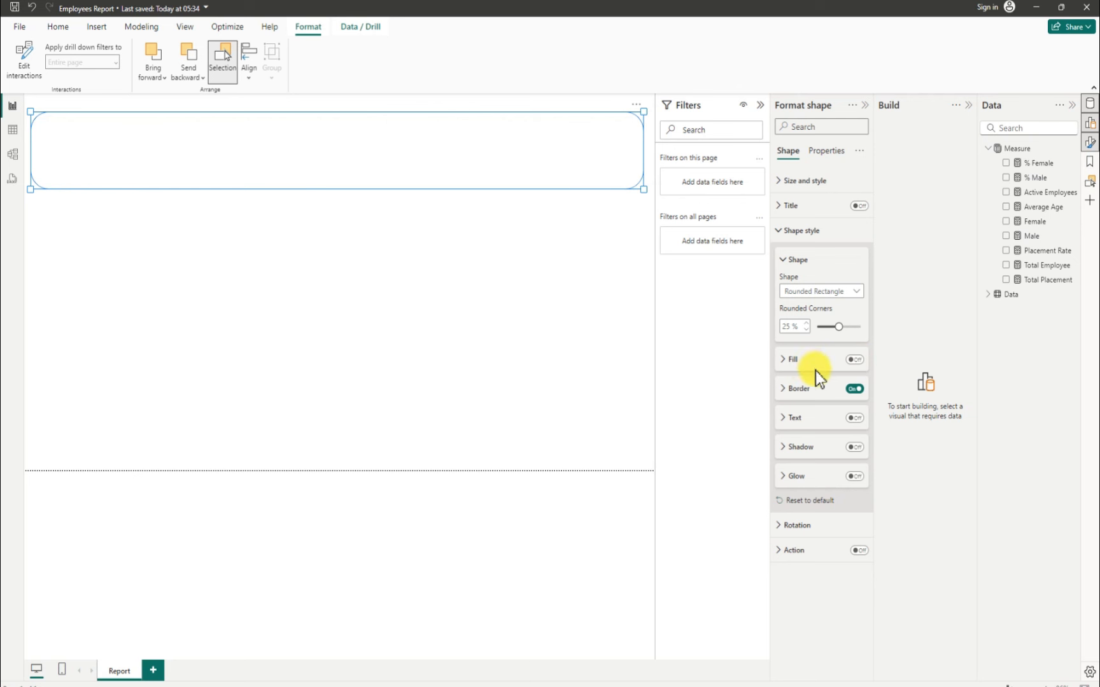
# Step: Set the banner shape's border color to White
pyautogui.click(785, 391)
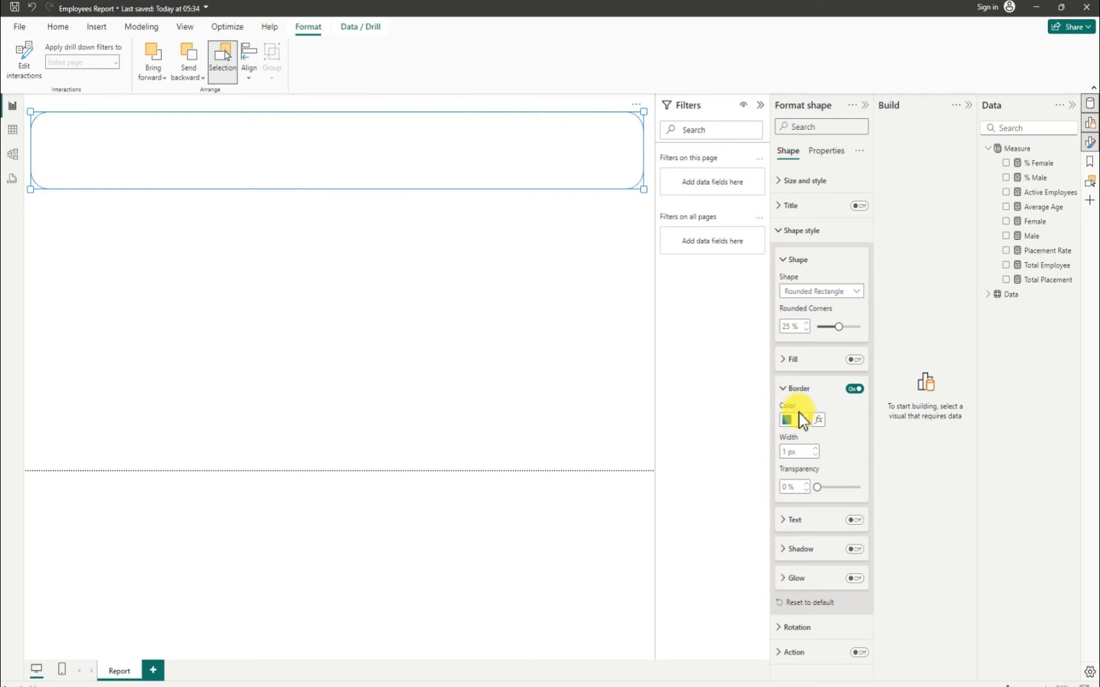
pyautogui.click(803, 421)
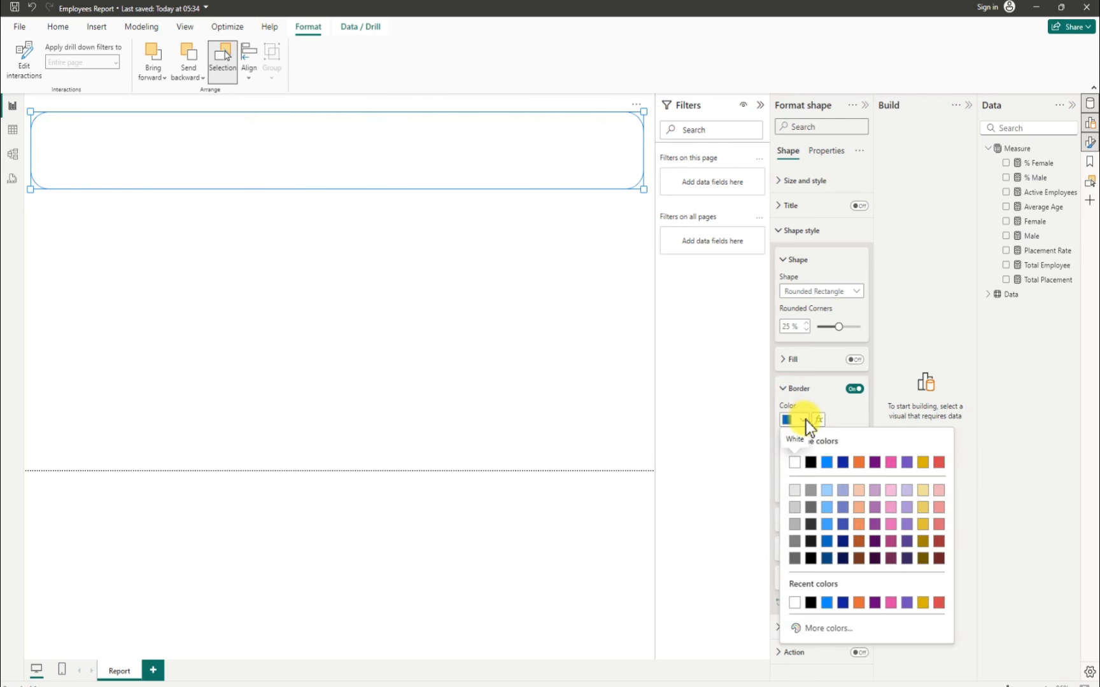
pyautogui.click(794, 463)
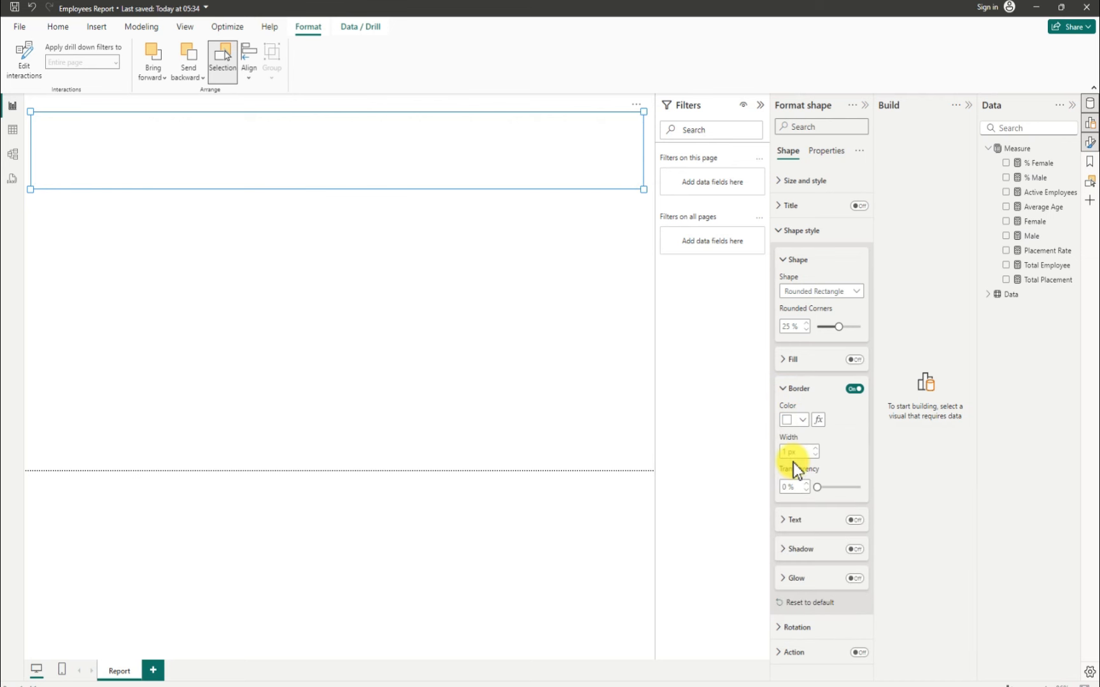
pyautogui.click(783, 390)
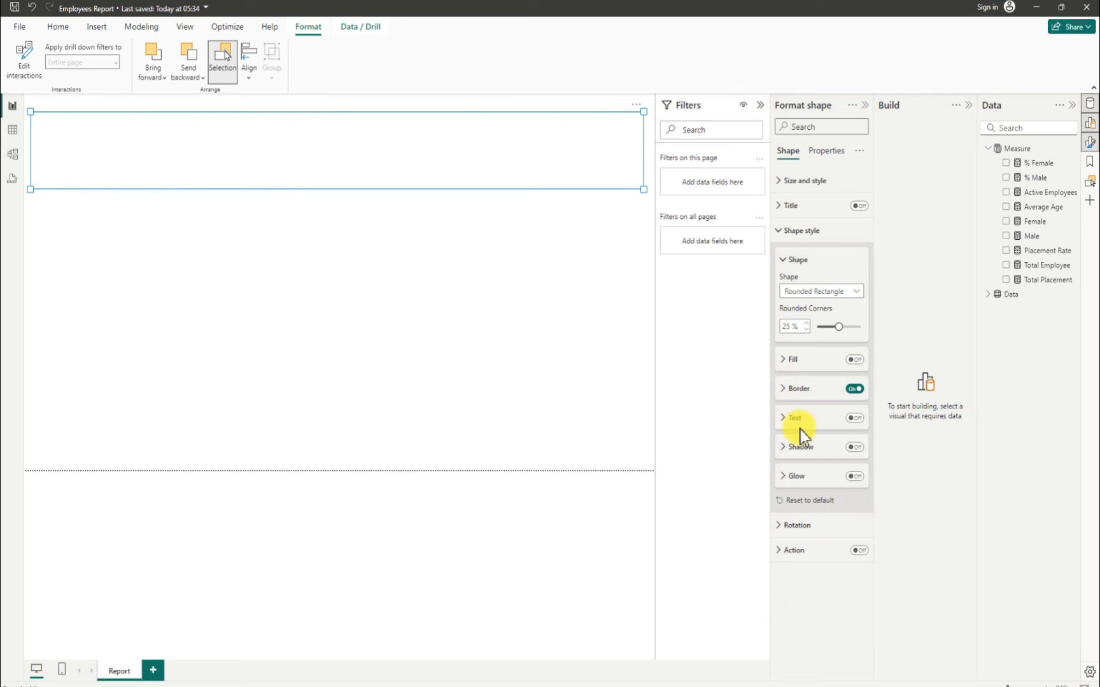
# Step: Turn on the banner's shape style shadow and set the shadow position to Custom
pyautogui.click(854, 447)
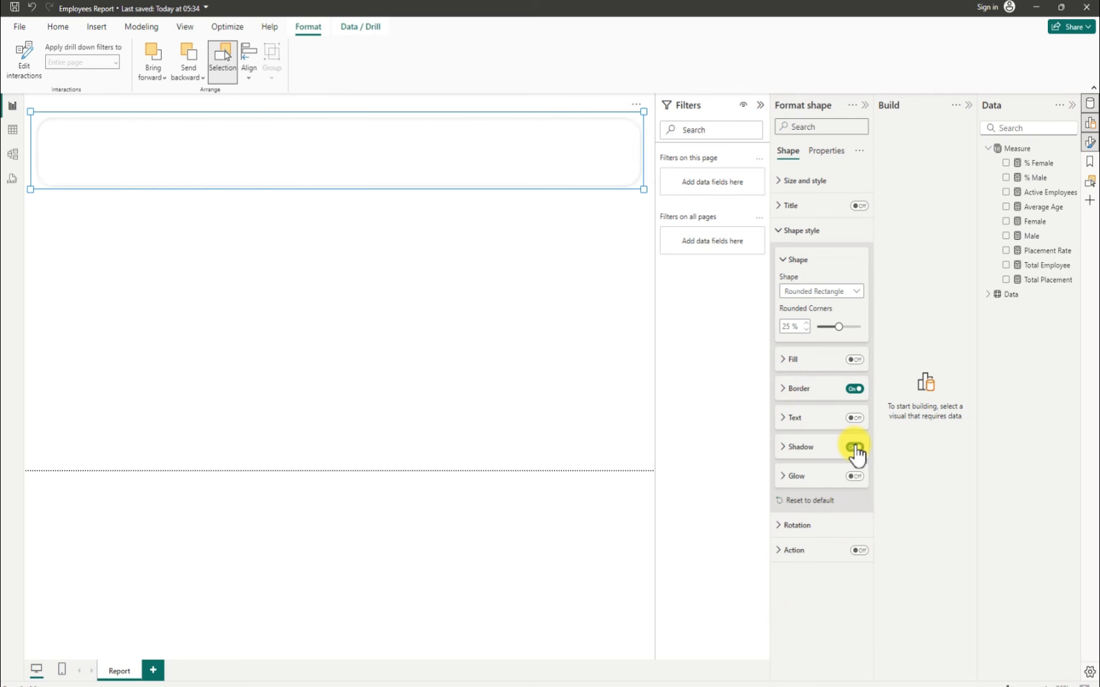
pyautogui.click(518, 319)
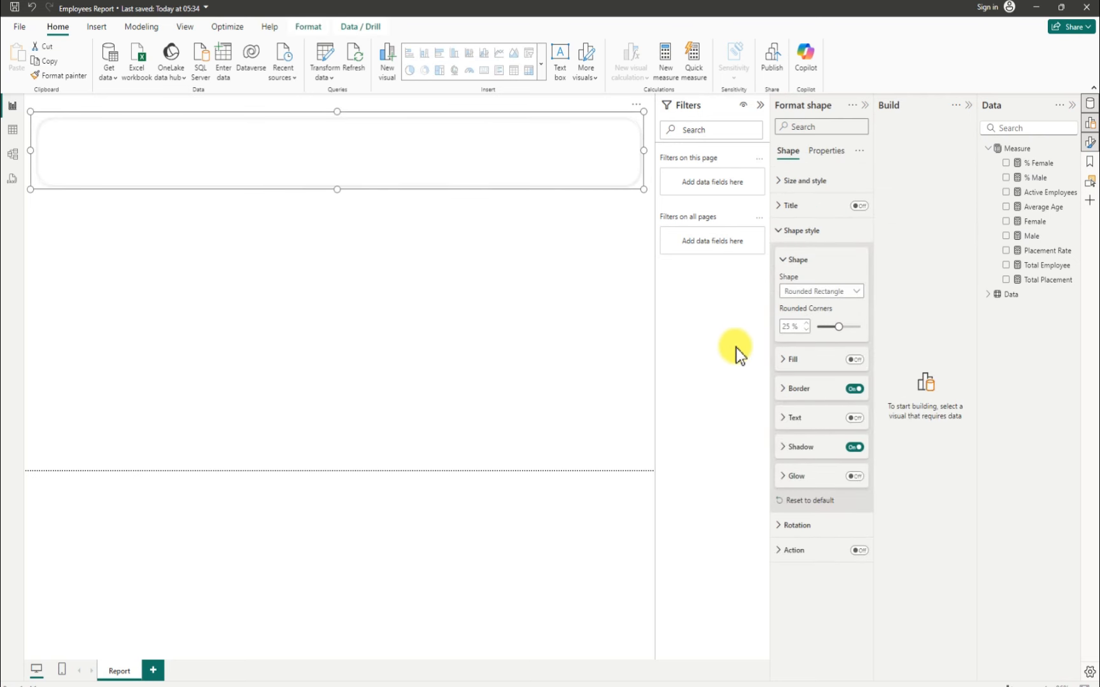
pyautogui.click(794, 451)
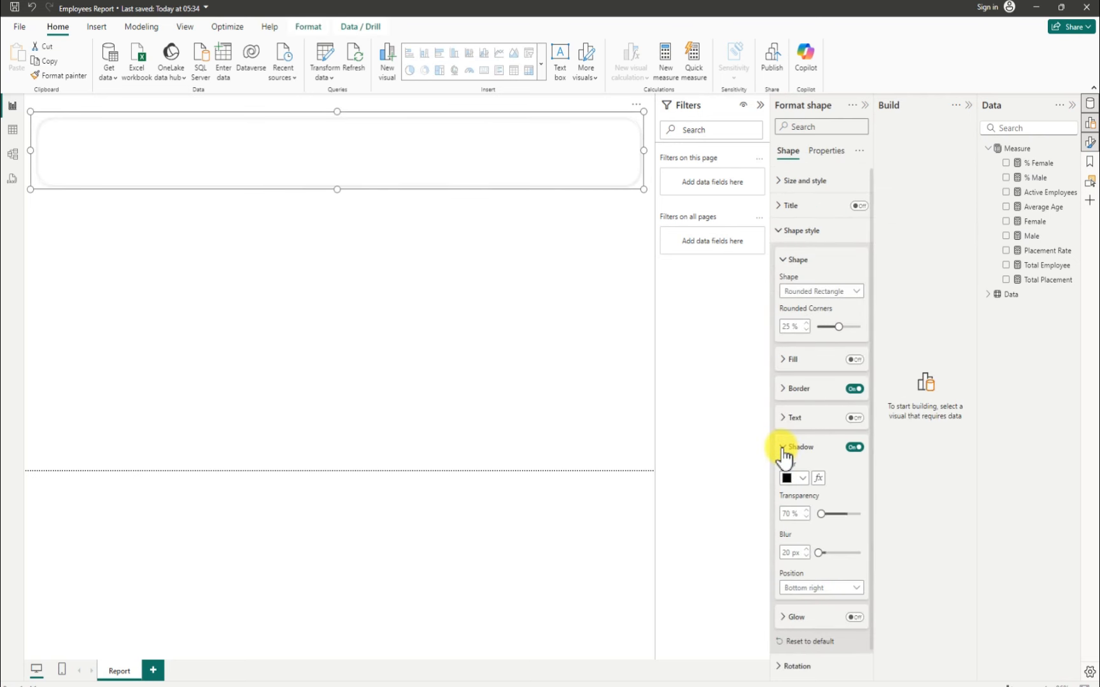
pyautogui.scroll(-1, 817, 488)
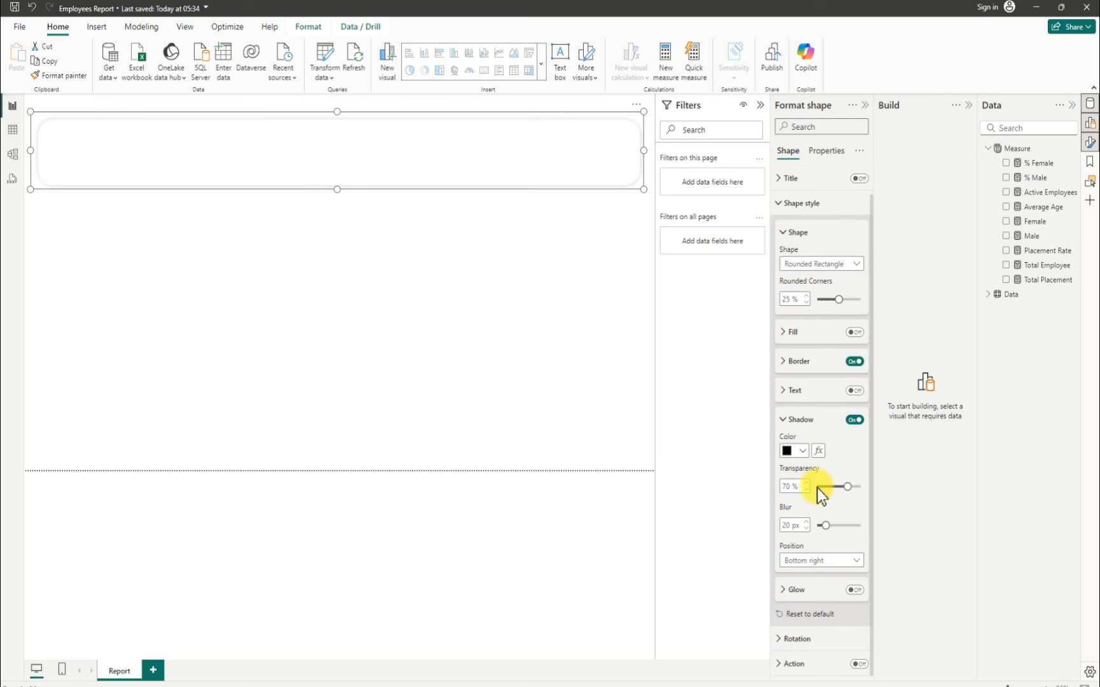
pyautogui.click(854, 560)
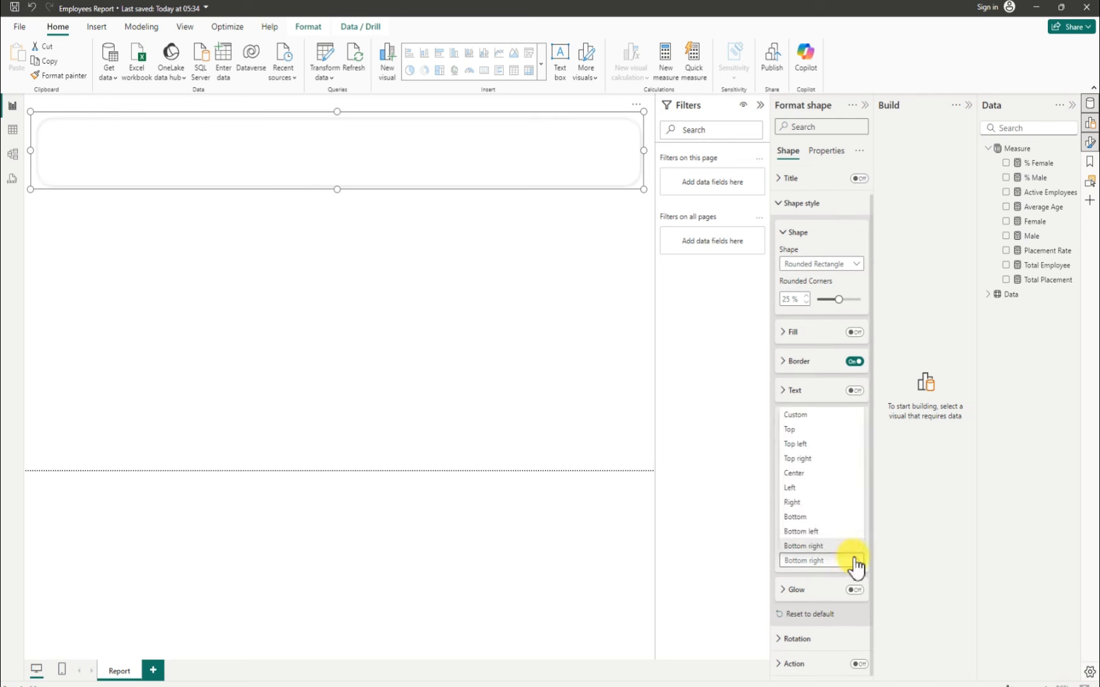
pyautogui.click(798, 418)
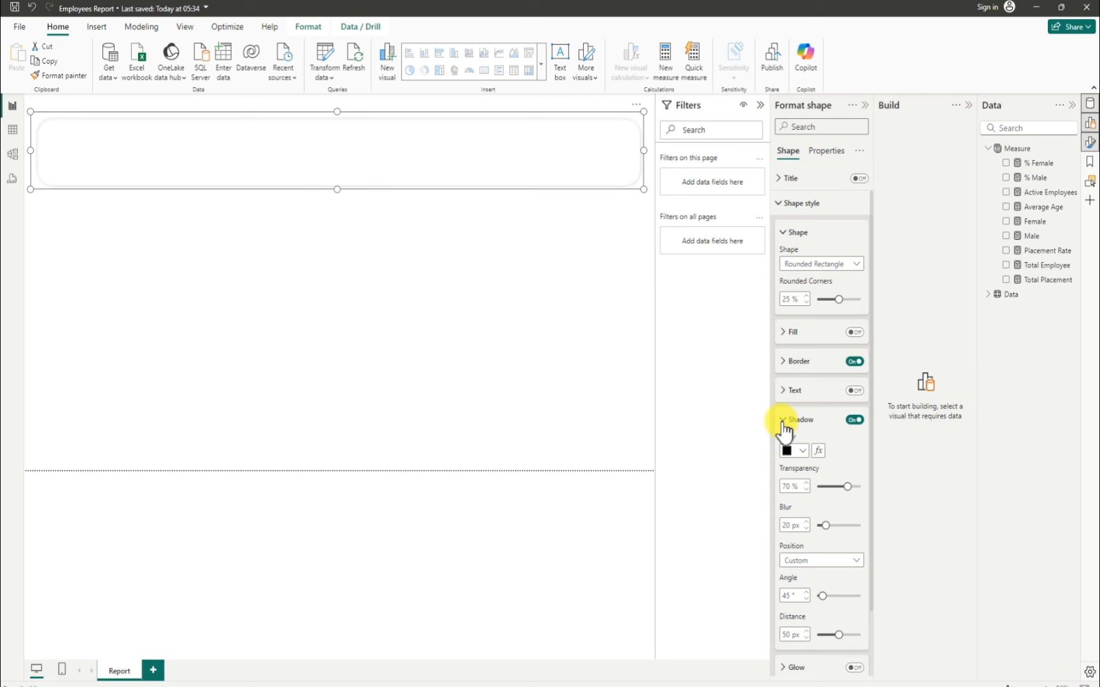
pyautogui.click(783, 422)
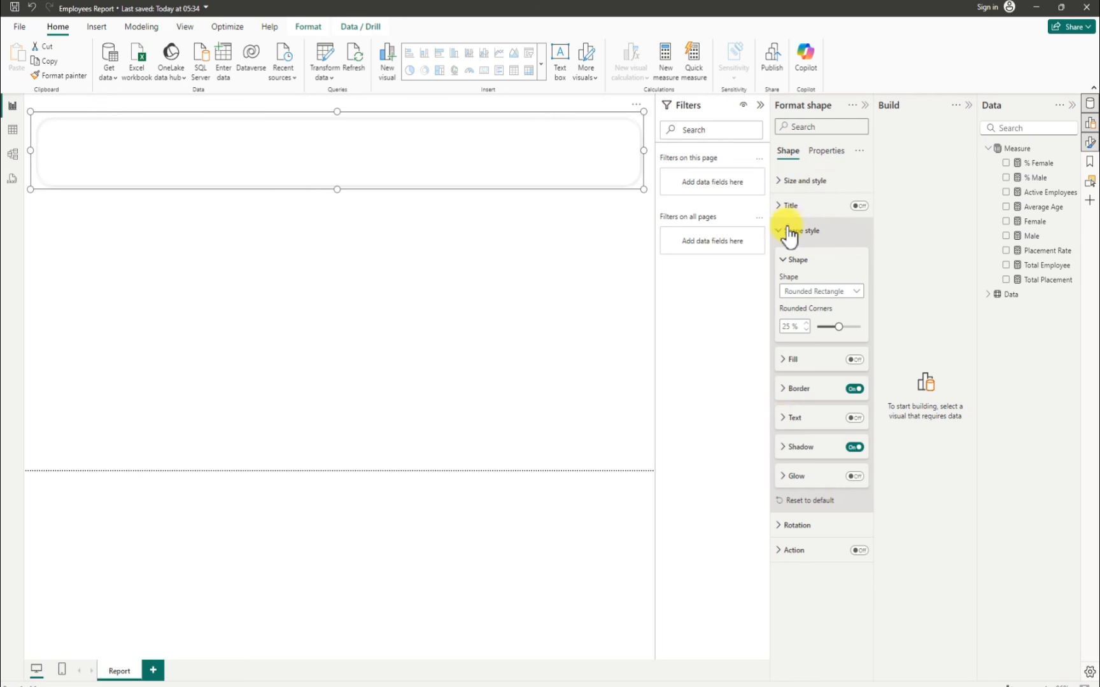
# Step: Try the additional shadow from the size and style settings on the banner's outer frame
pyautogui.click(787, 182)
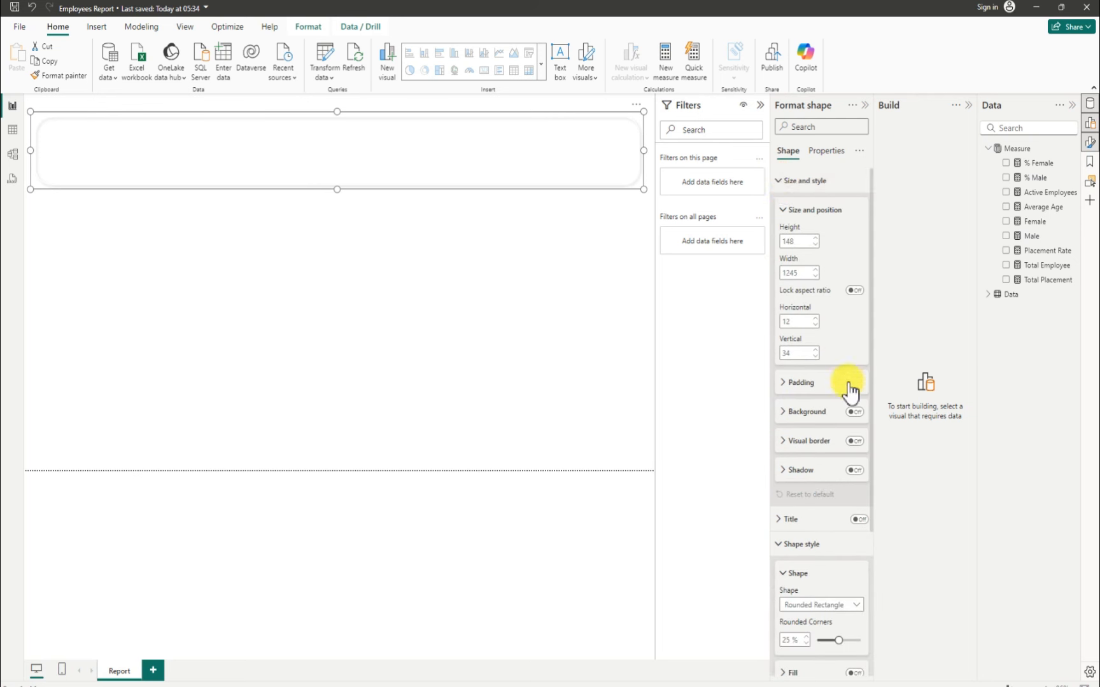
pyautogui.click(853, 471)
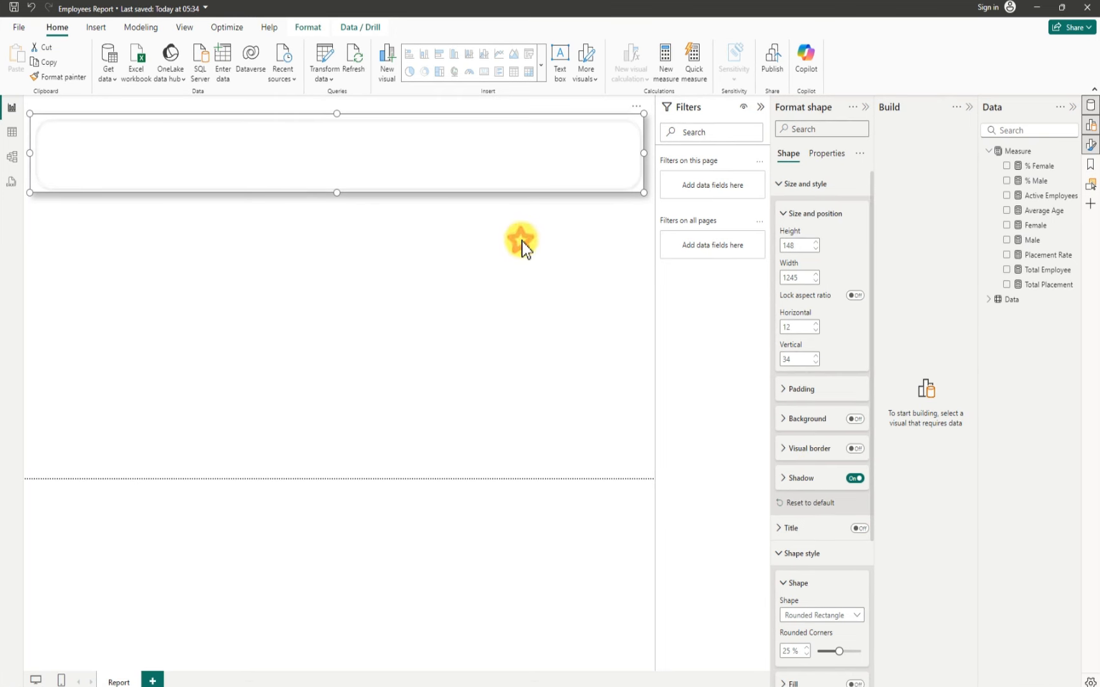
pyautogui.click(521, 243)
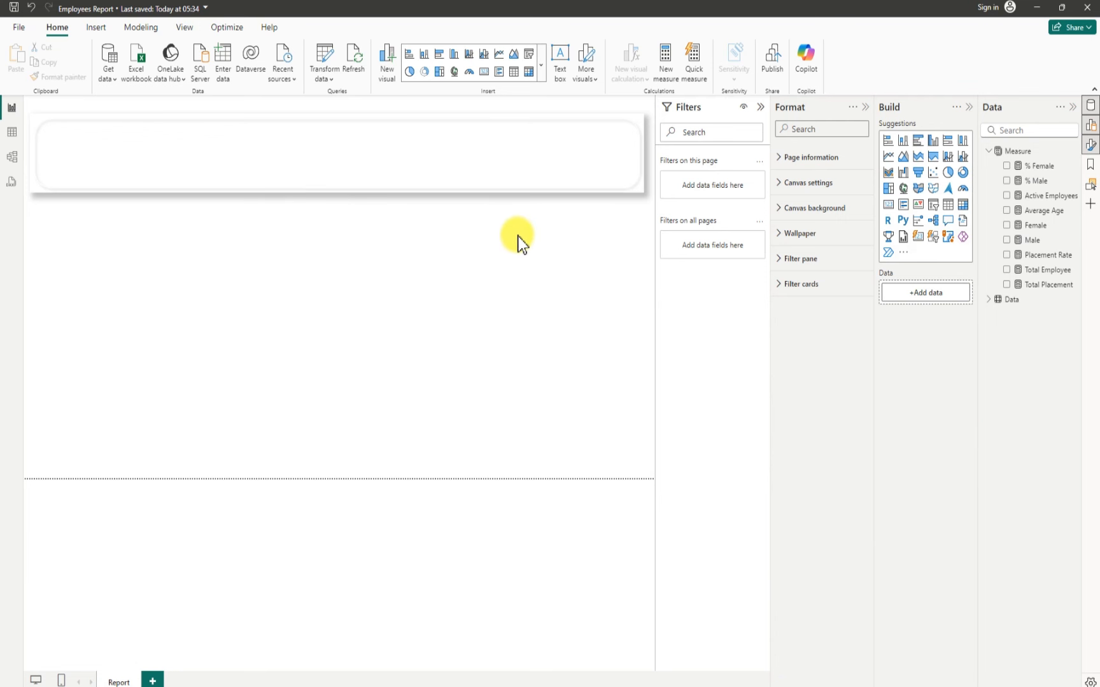
pyautogui.click(531, 185)
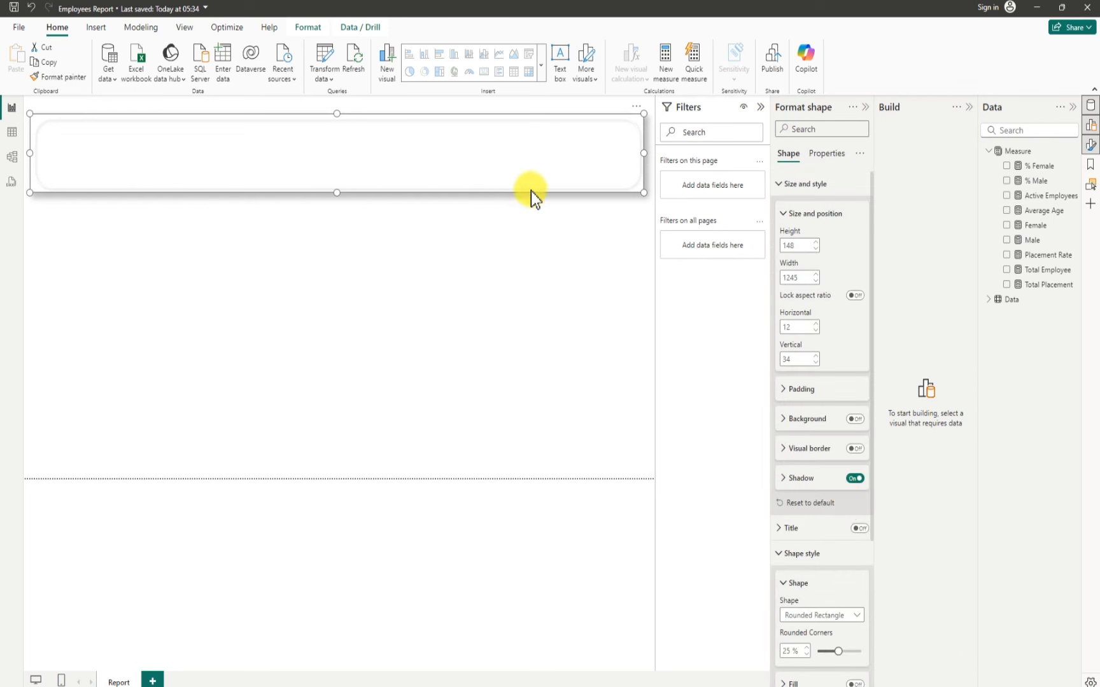
pyautogui.click(854, 478)
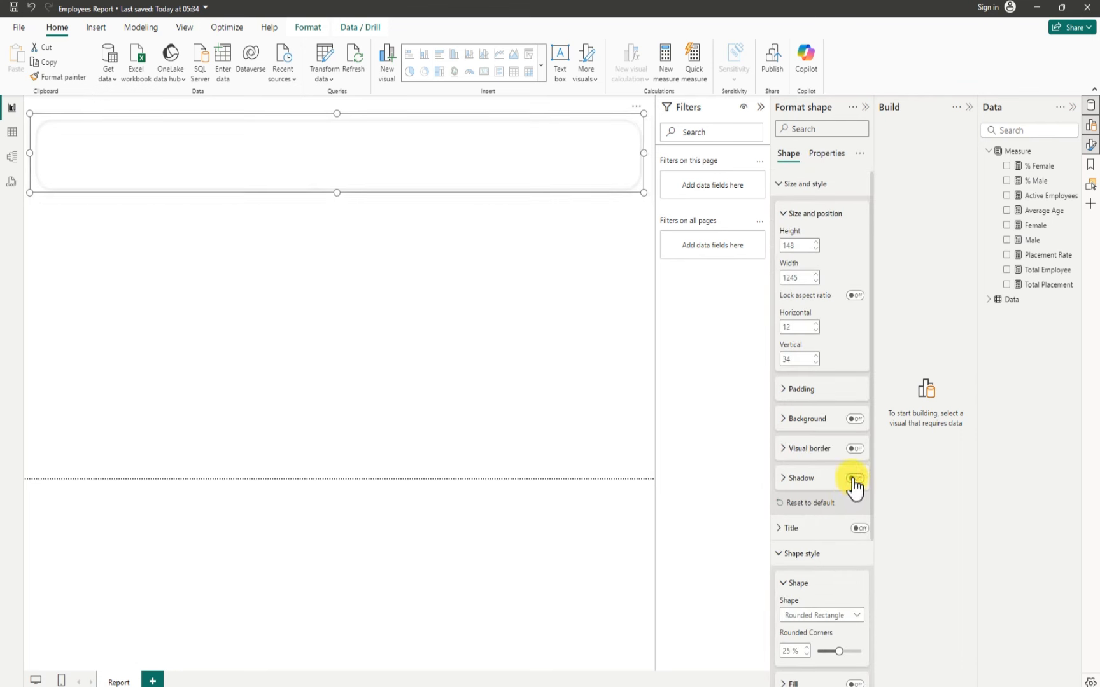
pyautogui.click(547, 297)
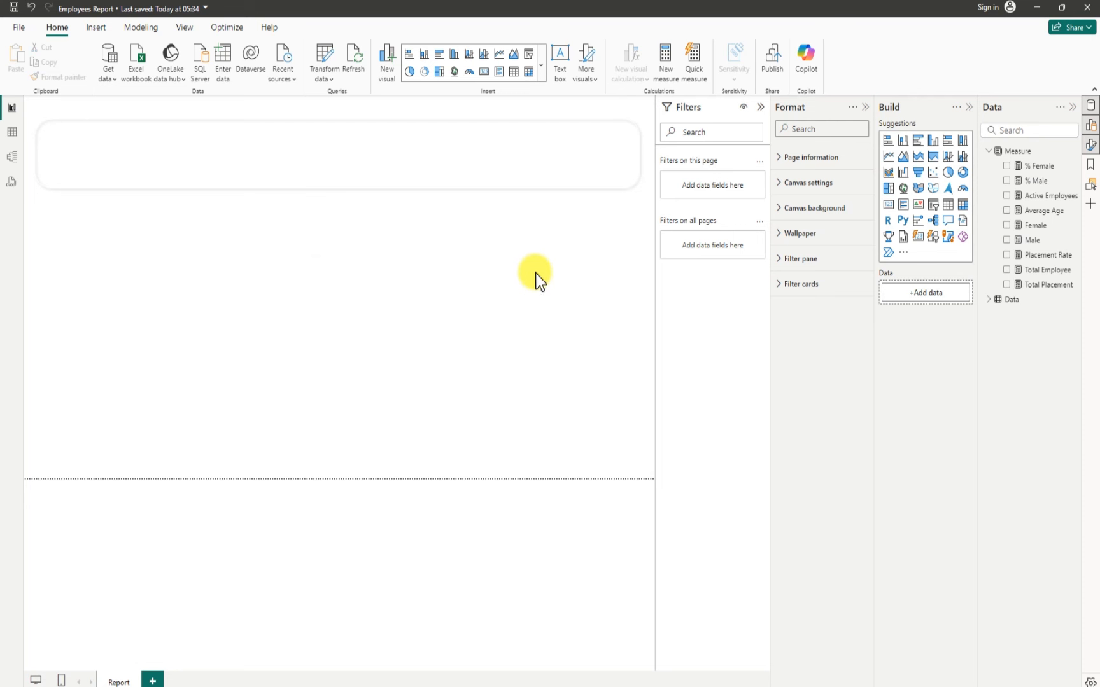
pyautogui.click(594, 174)
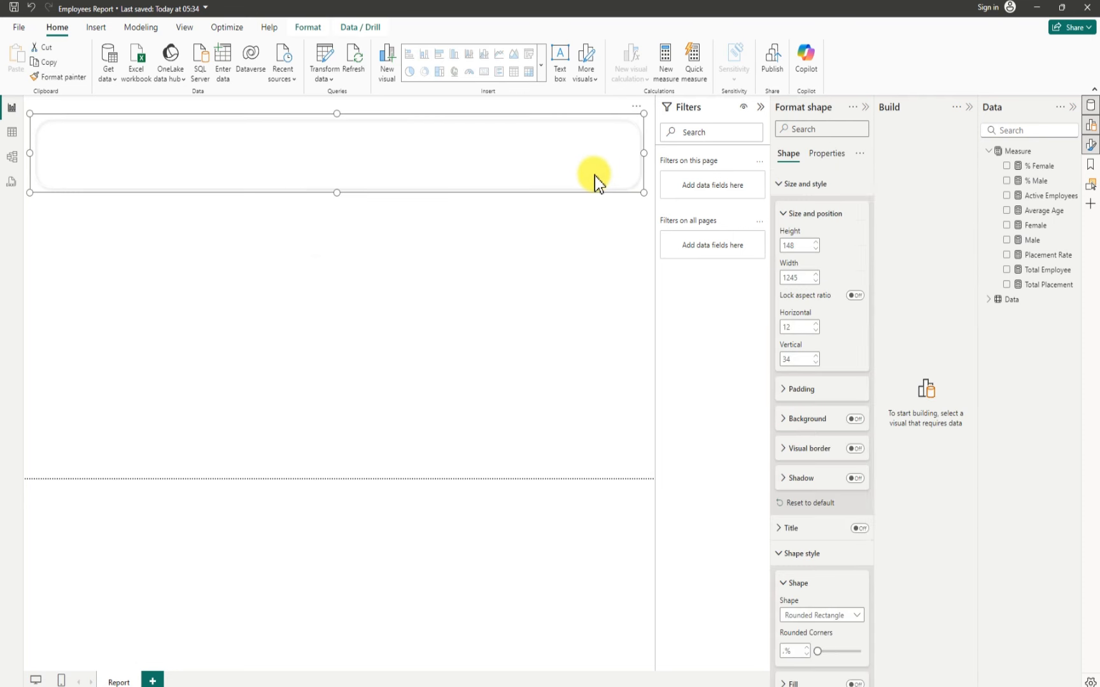
pyautogui.scroll(-3, 826, 569)
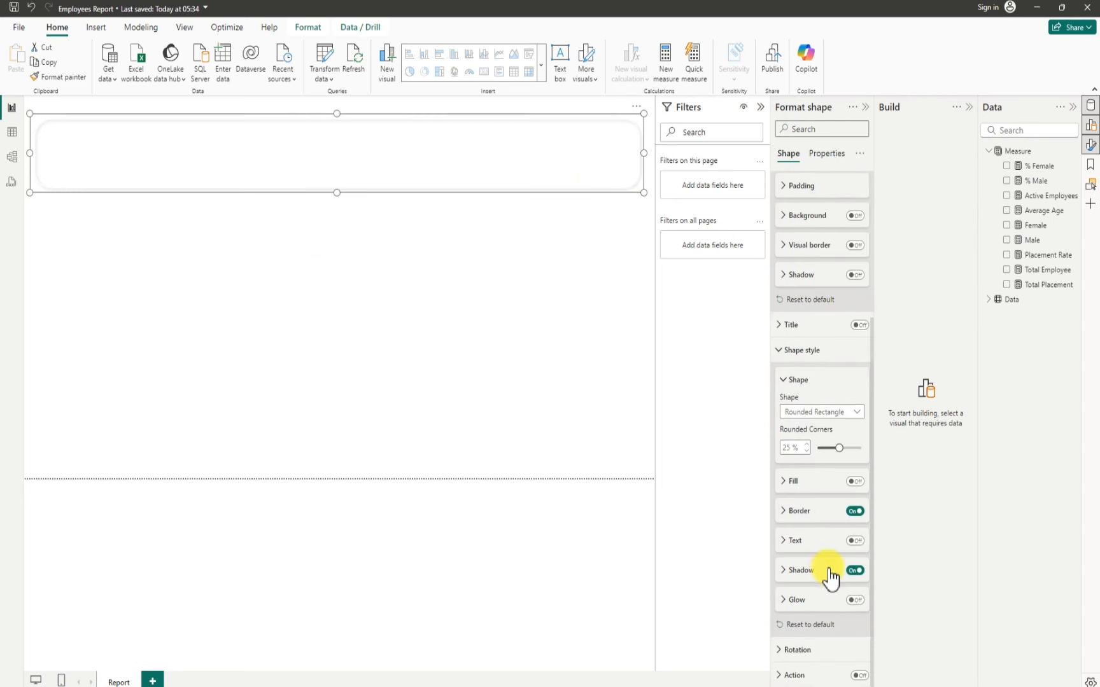
pyautogui.click(782, 511)
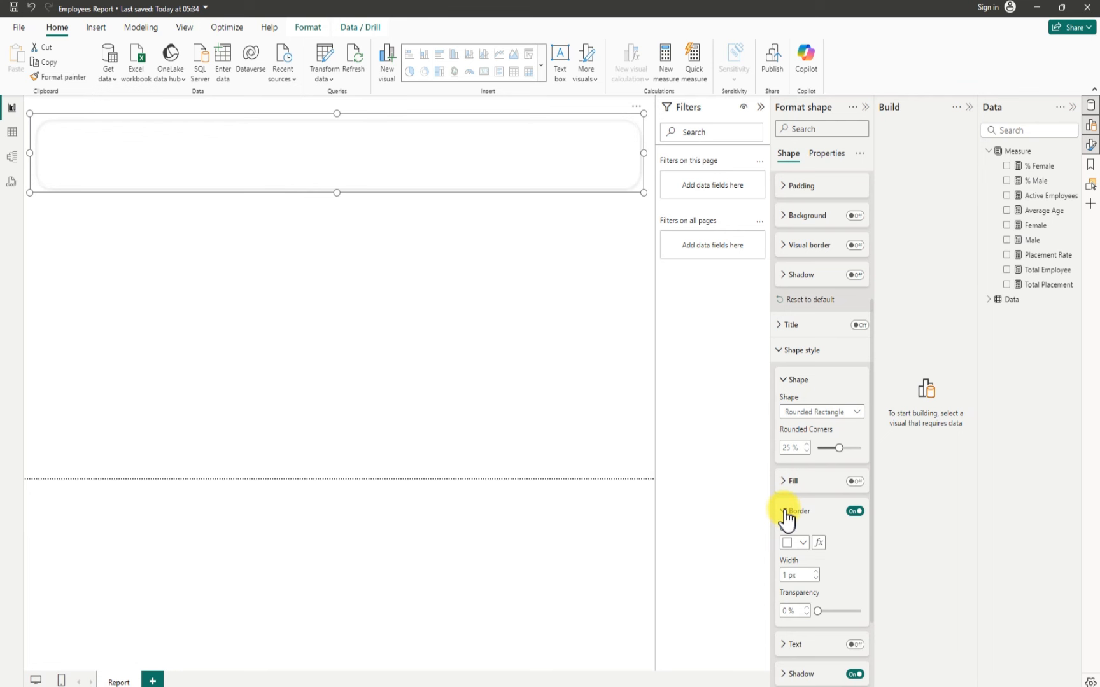
pyautogui.click(784, 512)
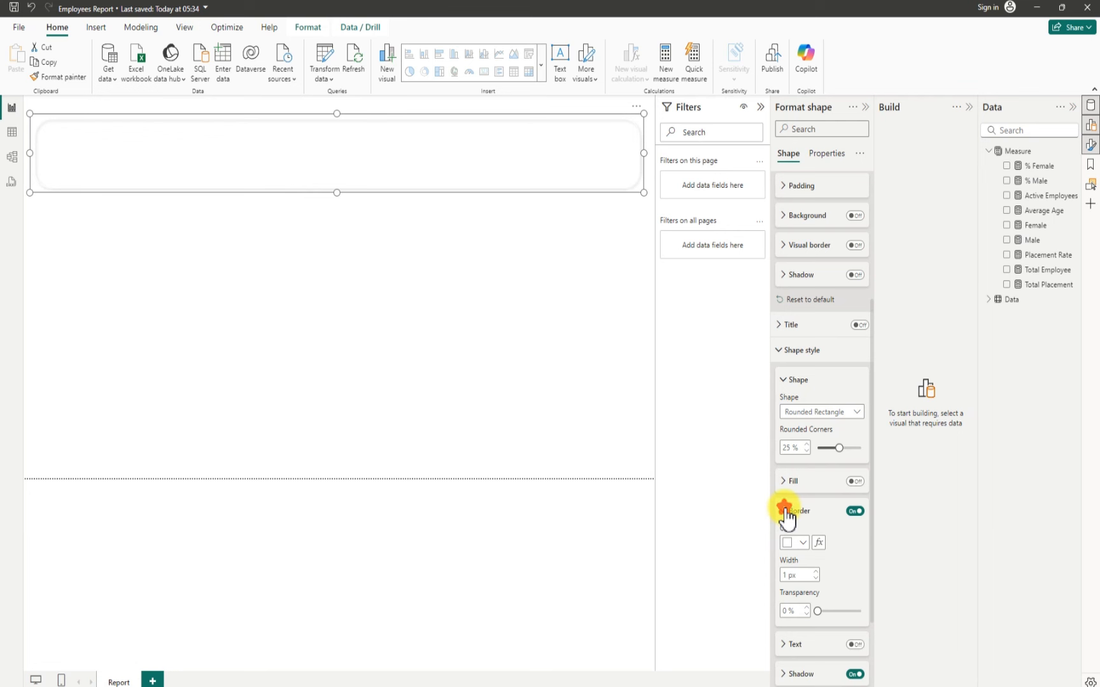
pyautogui.click(420, 301)
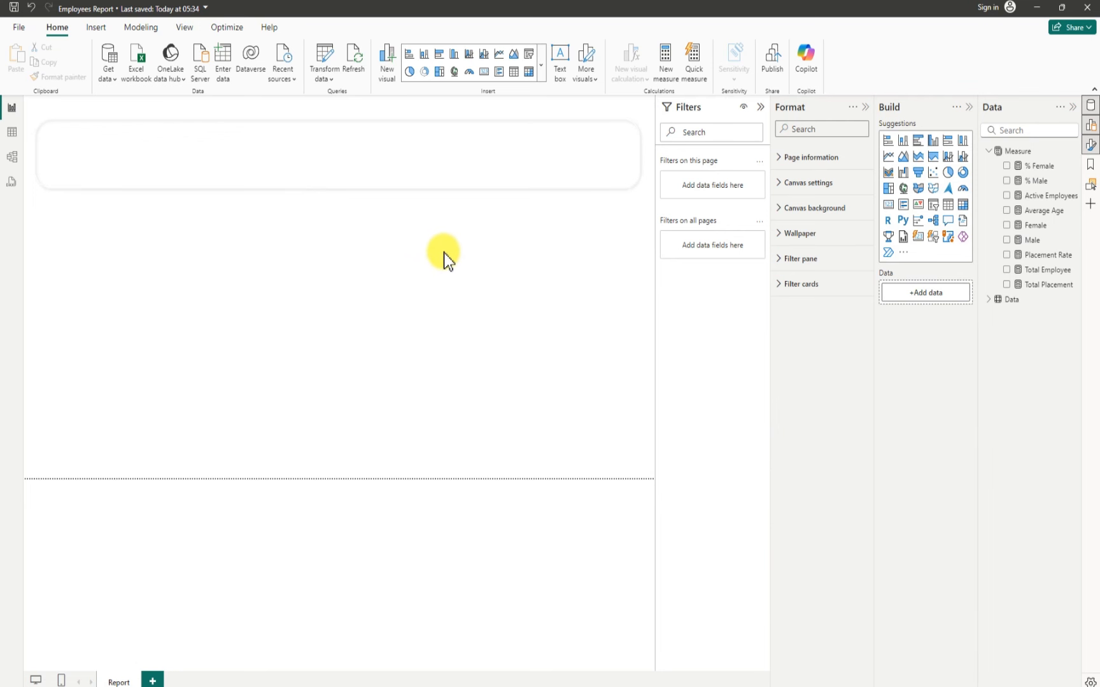
# Step: Insert a card visual below the banner, narrow it, and fill it with the Total Employee measure
pyautogui.click(866, 110)
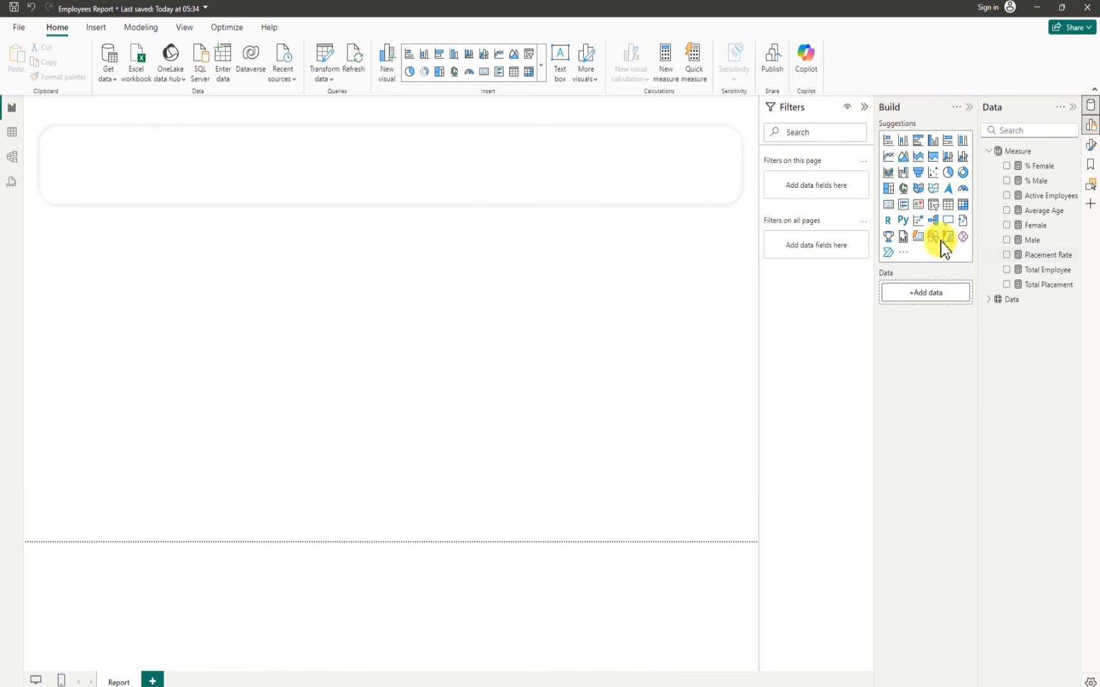
pyautogui.click(889, 204)
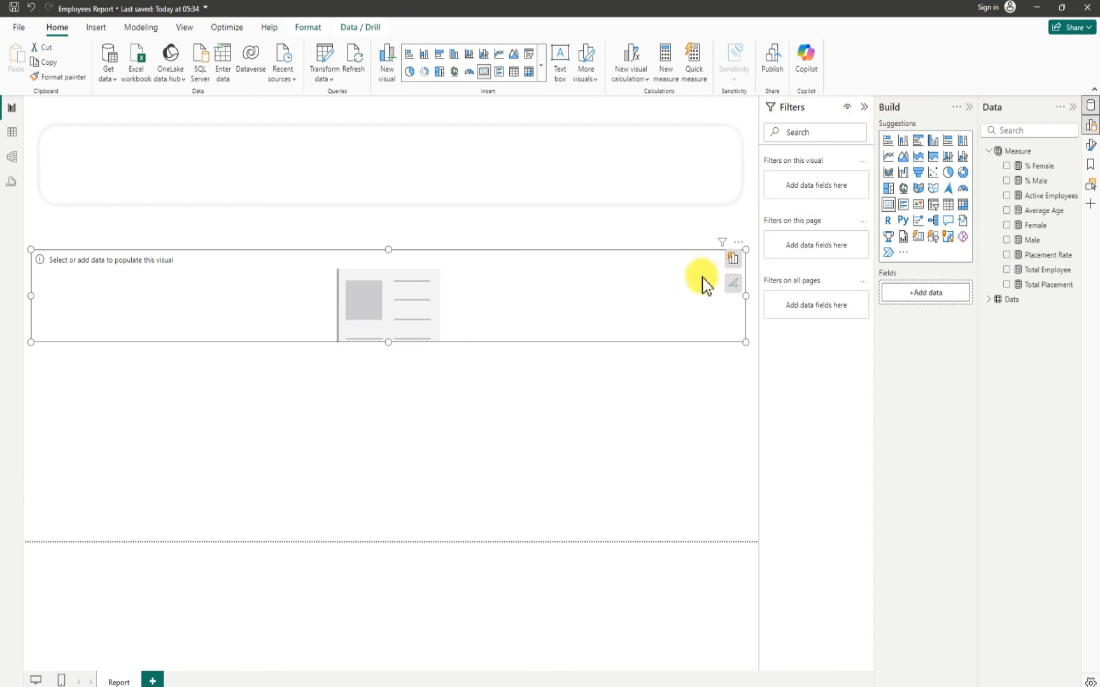
pyautogui.moveTo(726, 296); pyautogui.dragTo(136, 265)
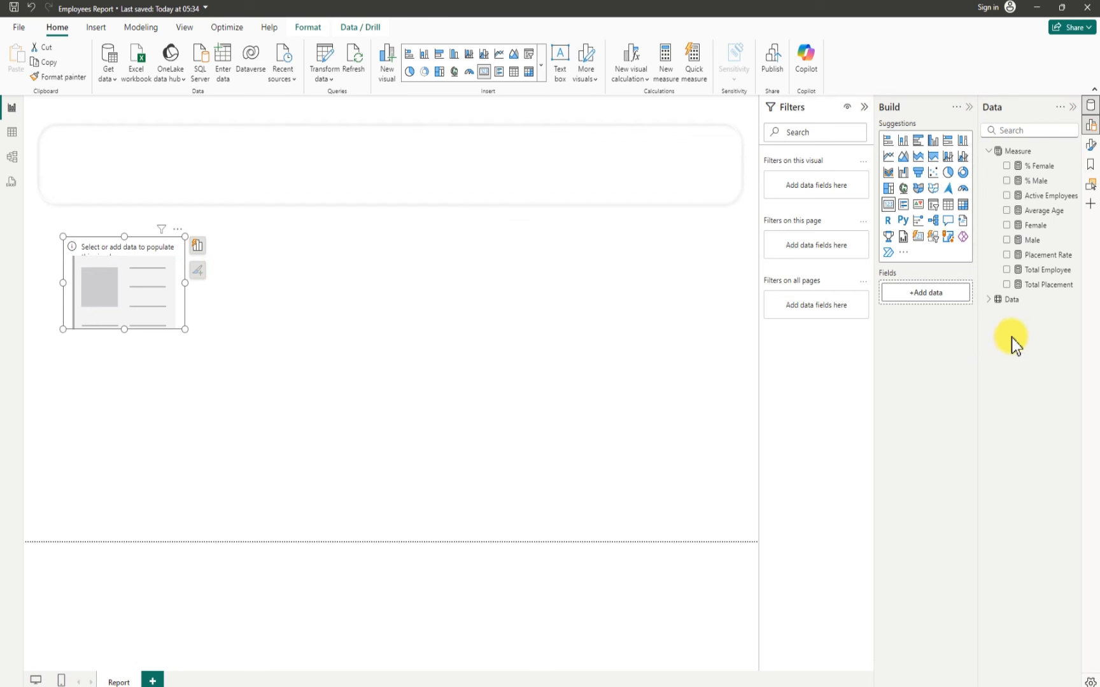
pyautogui.click(1006, 271)
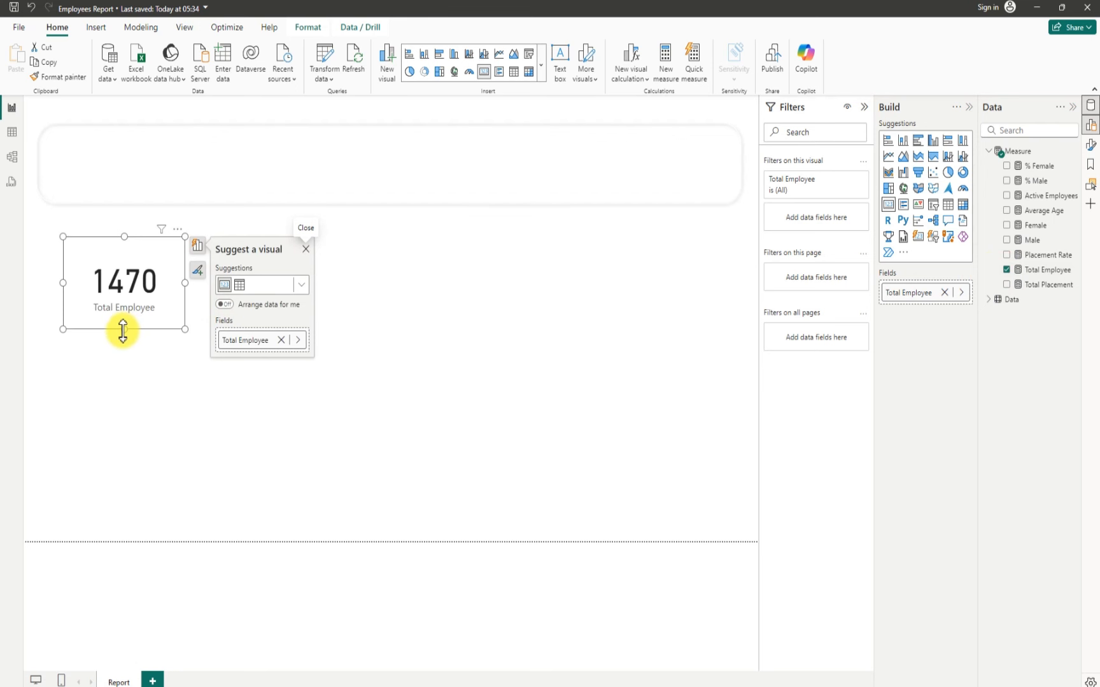
# Step: Reduce the height and width of the Total Employee card so it fits compactly around its value
pyautogui.moveTo(122, 329); pyautogui.dragTo(123, 306)
pyautogui.click(179, 282)
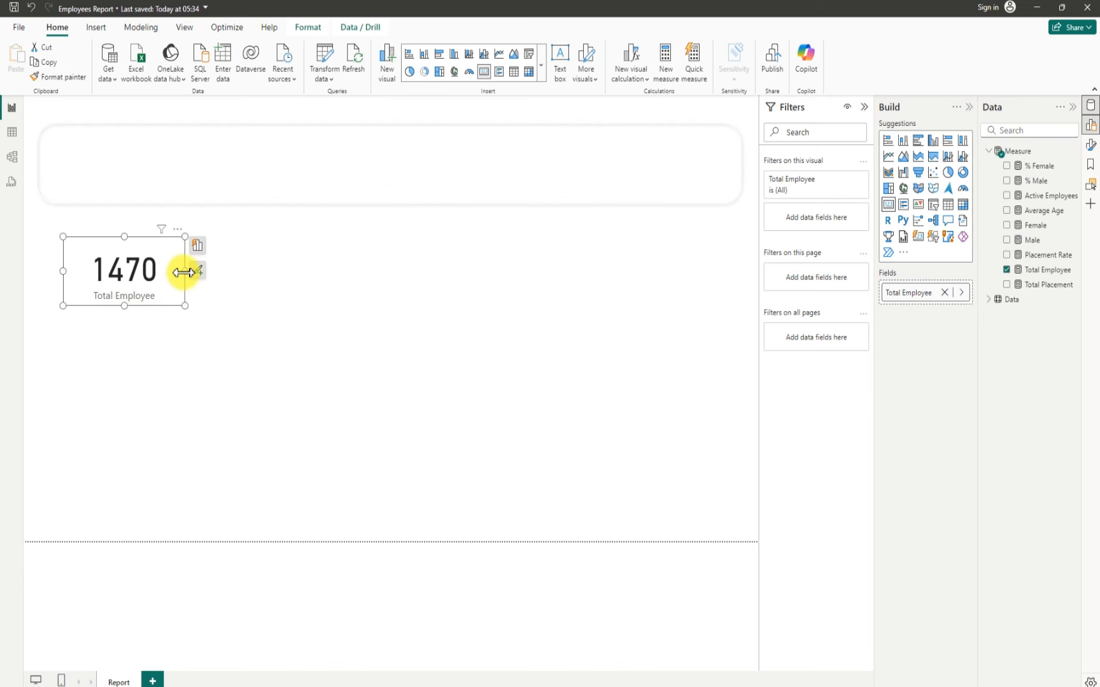
pyautogui.moveTo(183, 272); pyautogui.dragTo(154, 276)
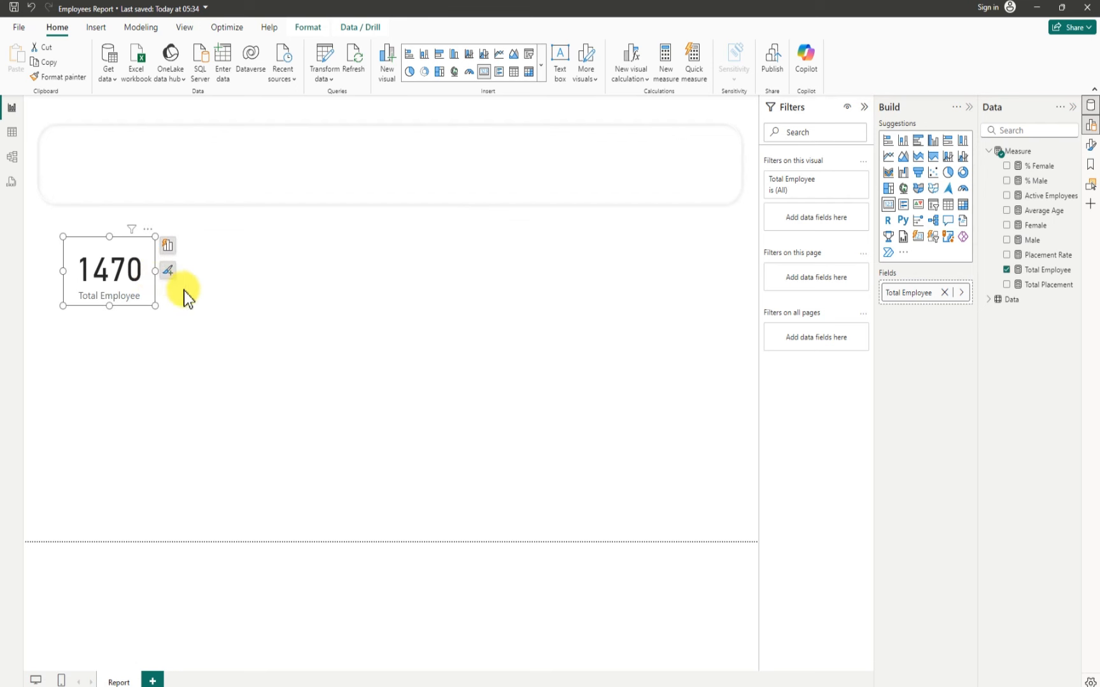
# Step: Open the card's formatting options and turn off its category label
pyautogui.click(148, 231)
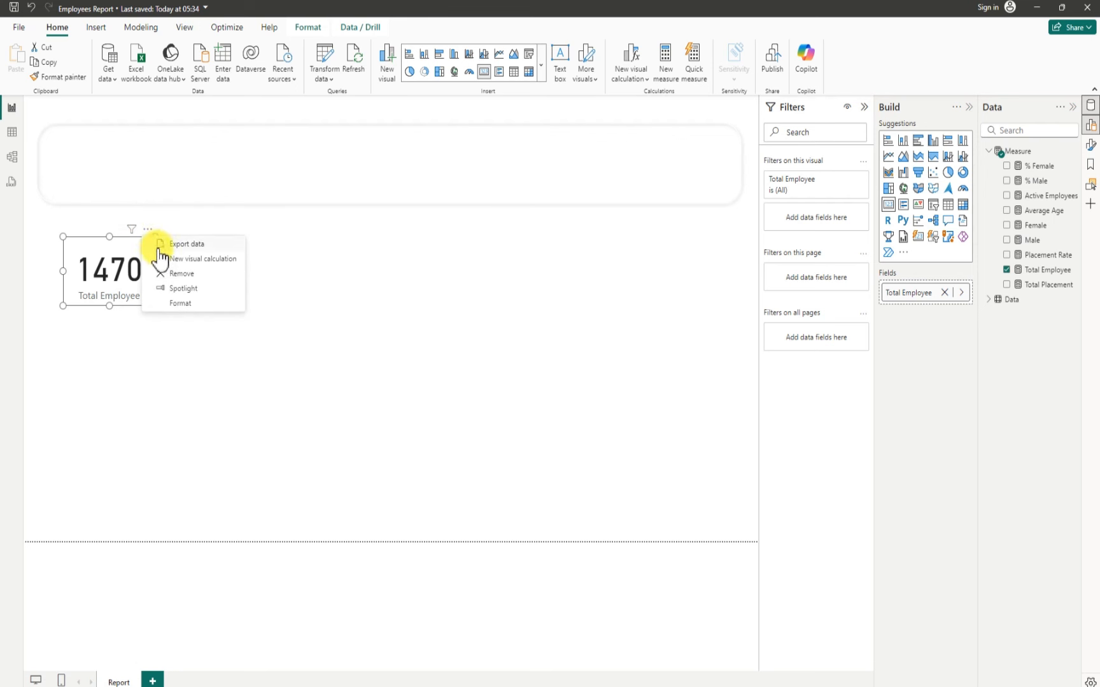
pyautogui.click(181, 303)
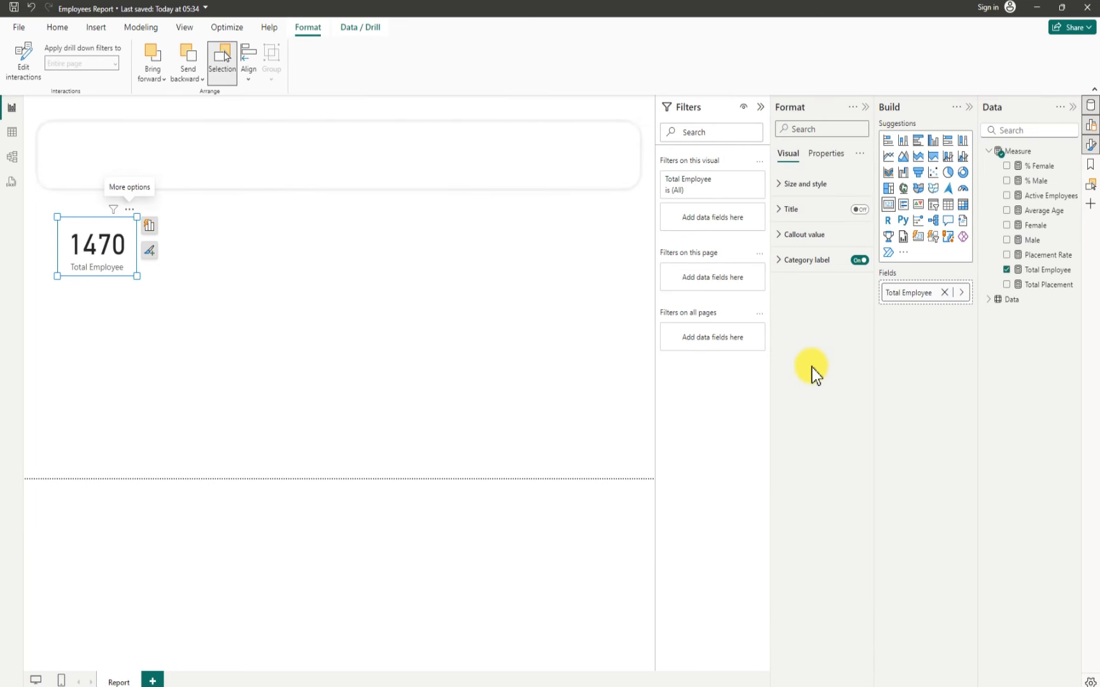
pyautogui.click(779, 265)
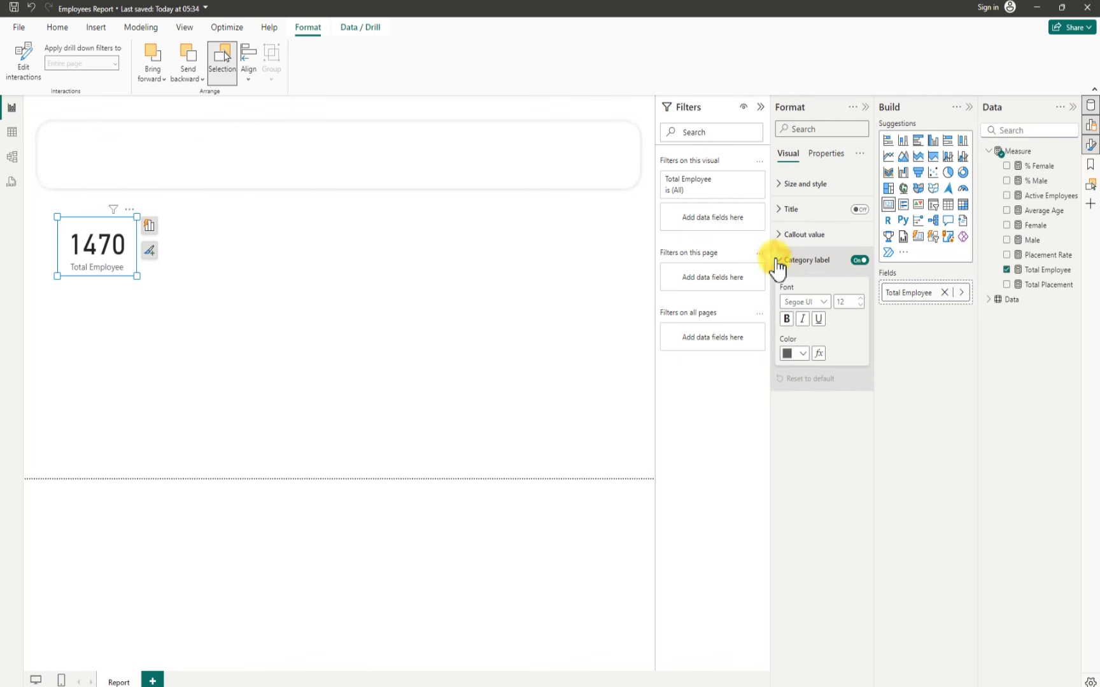
pyautogui.click(859, 259)
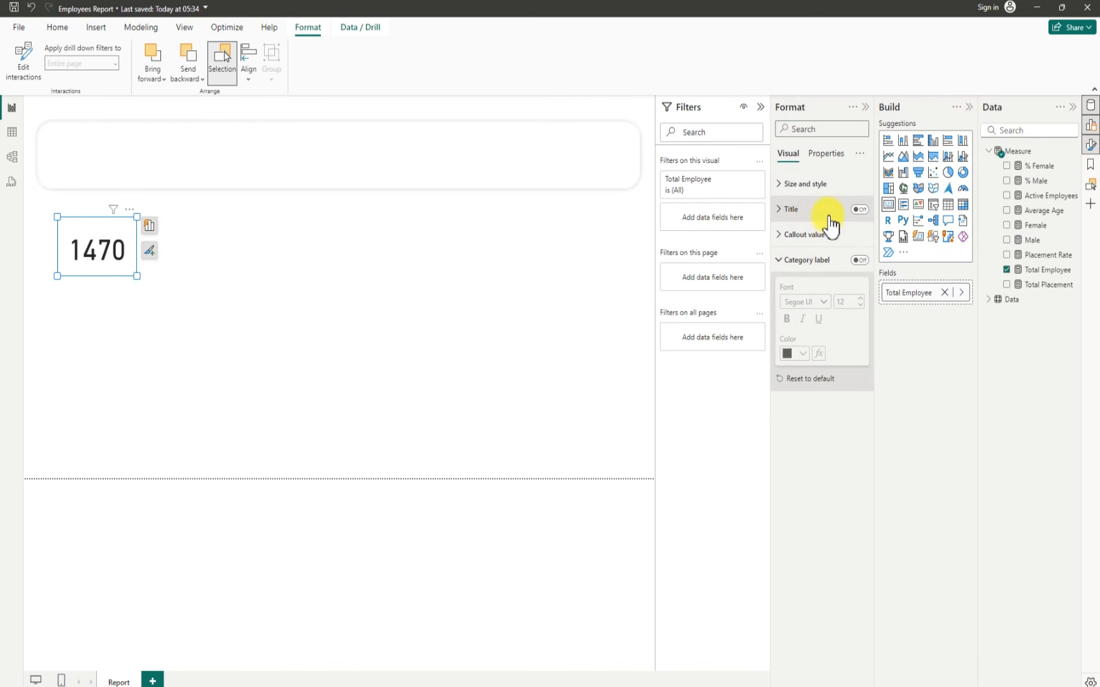
# Step: Turn on the card's title, set its text to "Total Employees", and center it horizontally
pyautogui.click(859, 210)
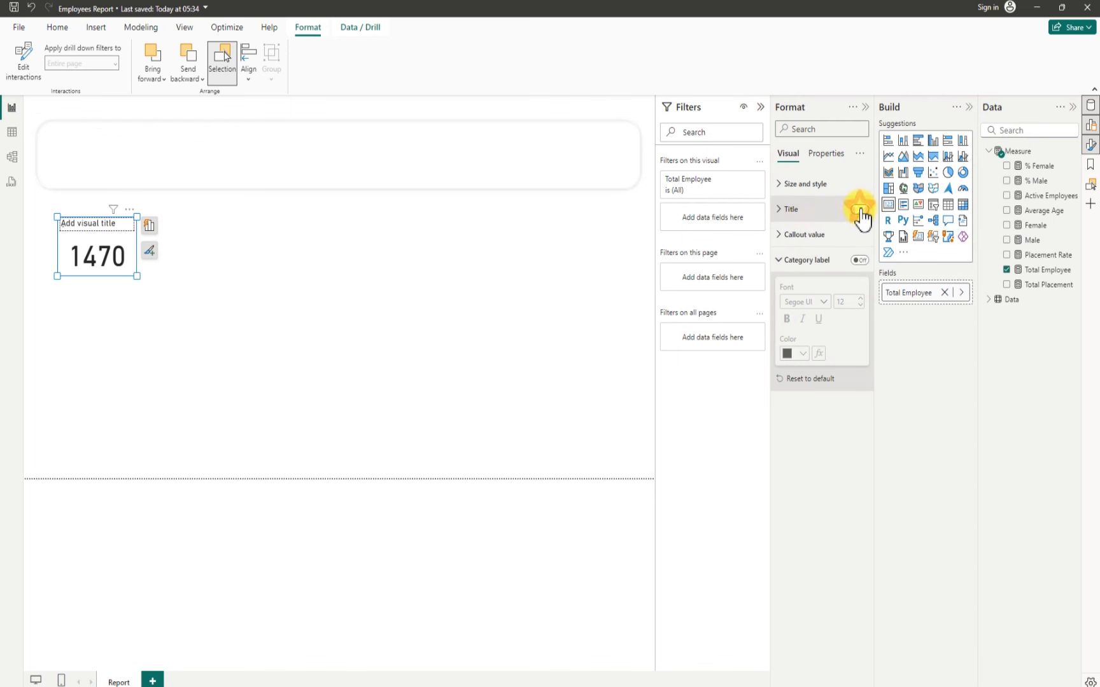
pyautogui.click(779, 210)
pyautogui.click(803, 270)
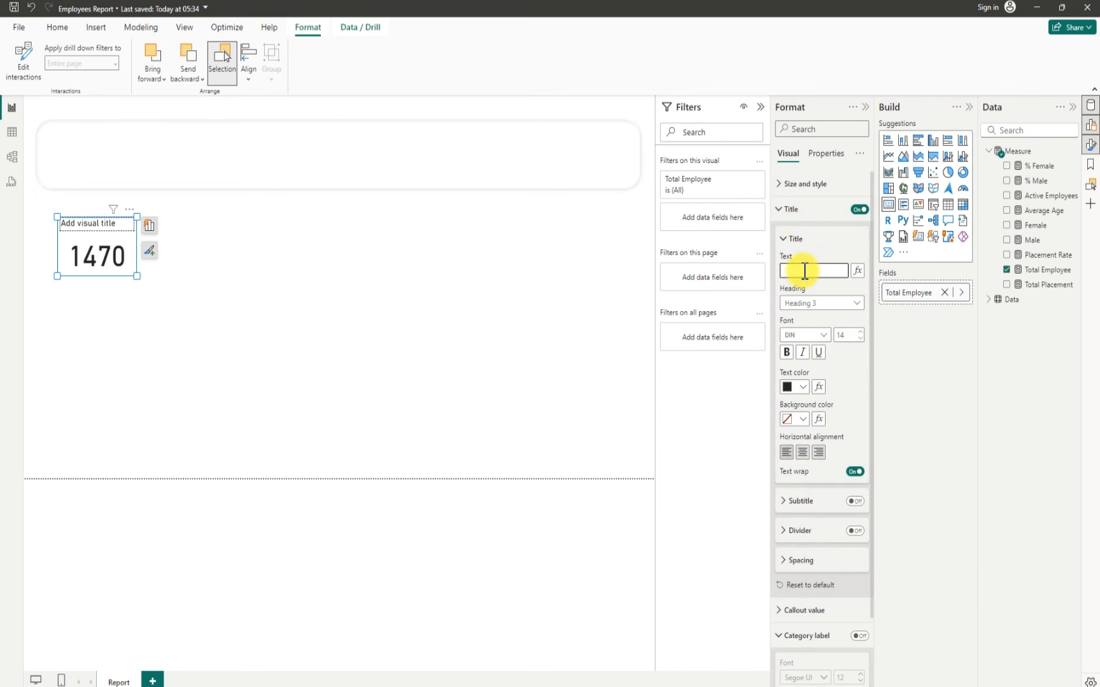
pyautogui.write('To')
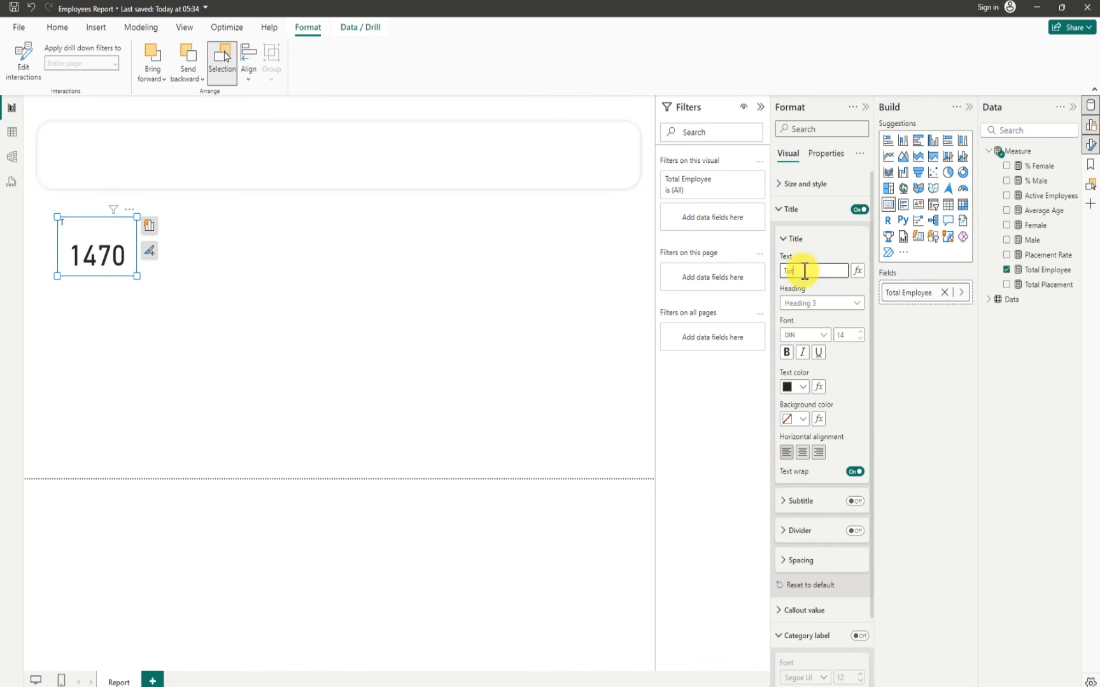
pyautogui.write('tal Employees')
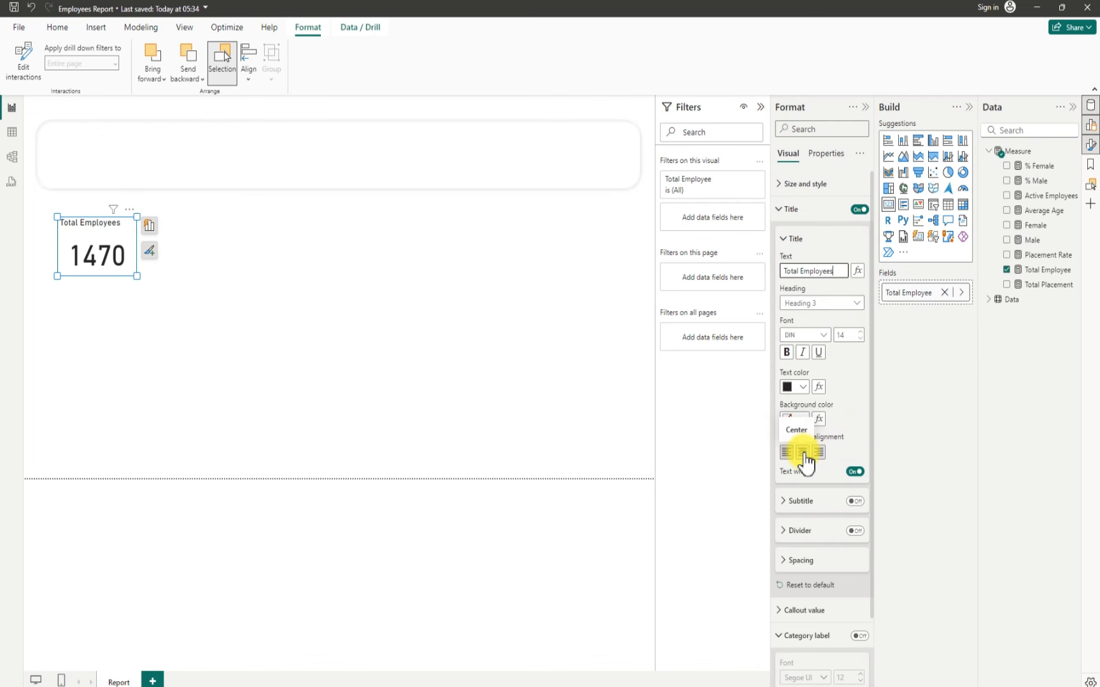
pyautogui.click(804, 453)
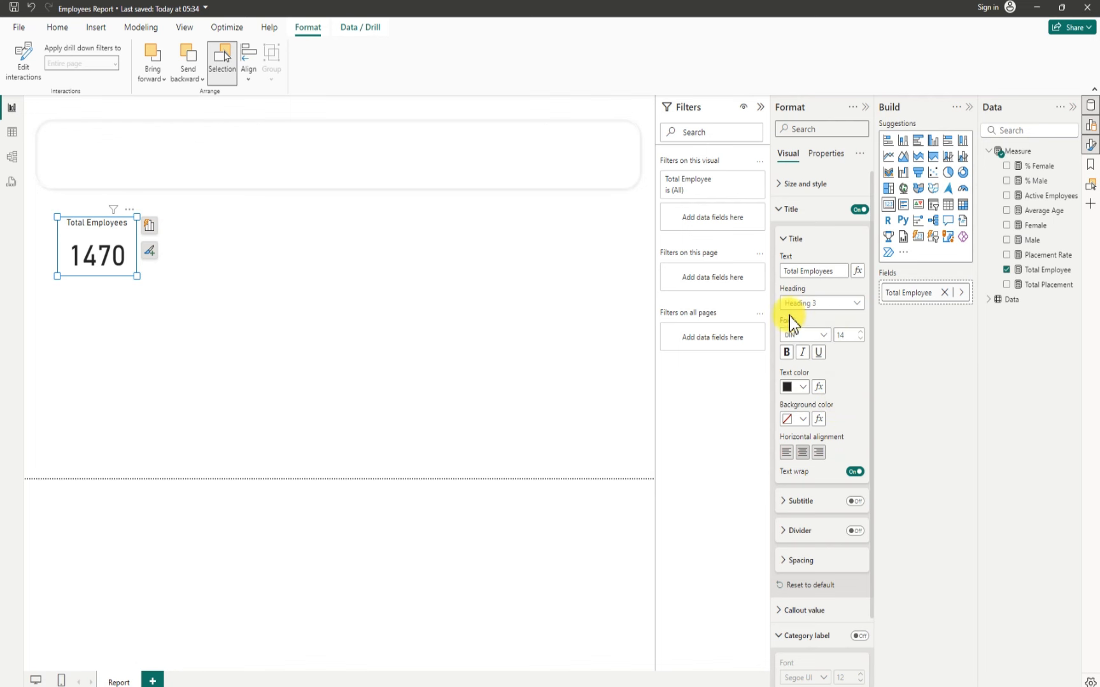
# Step: Set the card title's font to Segoe UI Bold at size 12
pyautogui.click(821, 336)
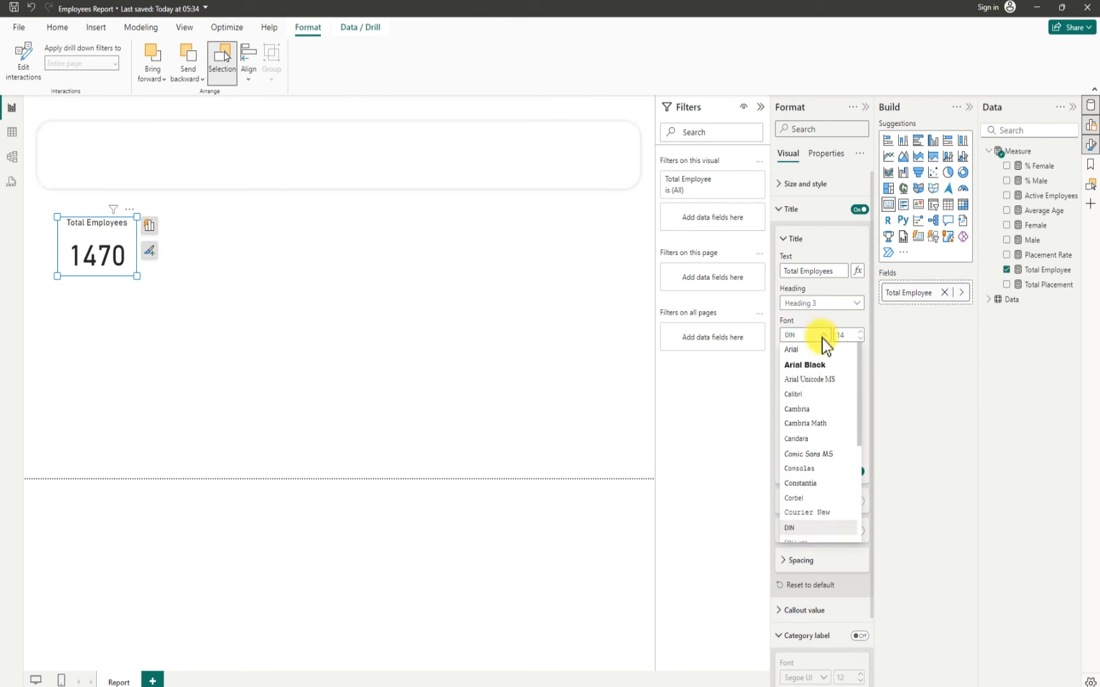
pyautogui.scroll(-3, 818, 437)
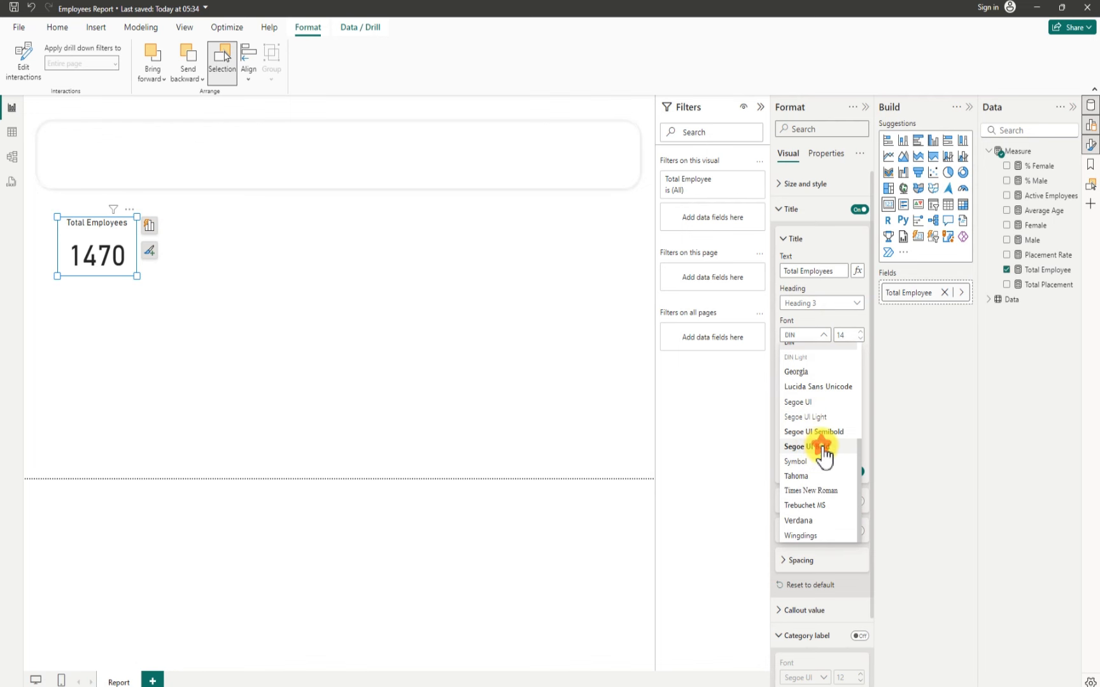
pyautogui.click(821, 448)
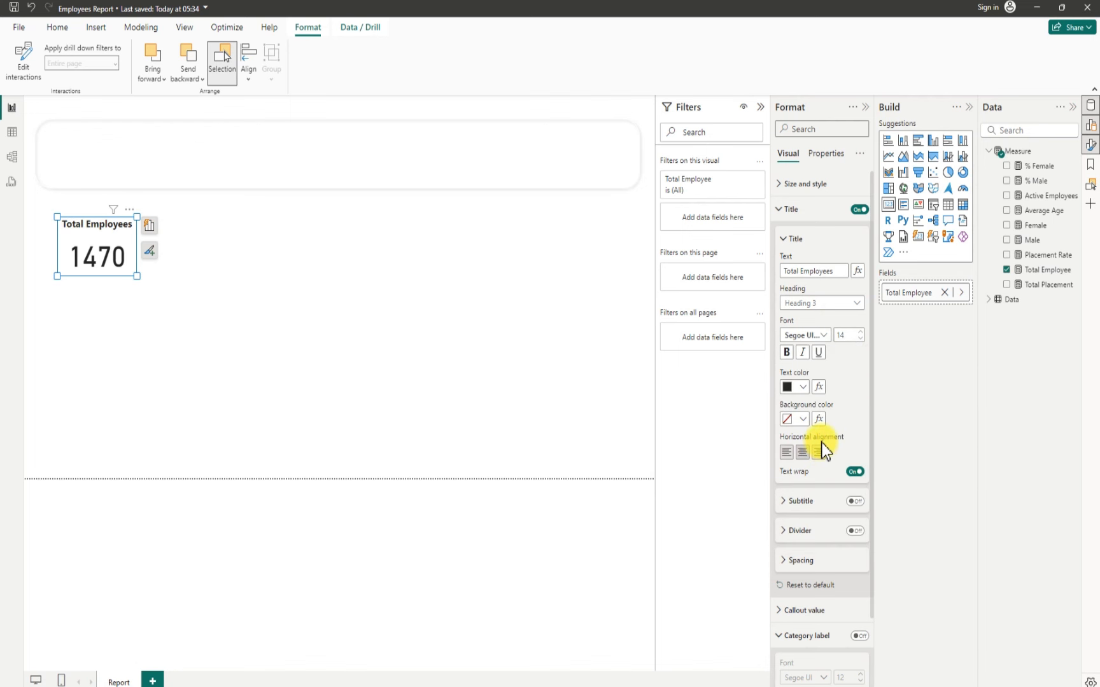
pyautogui.click(860, 341)
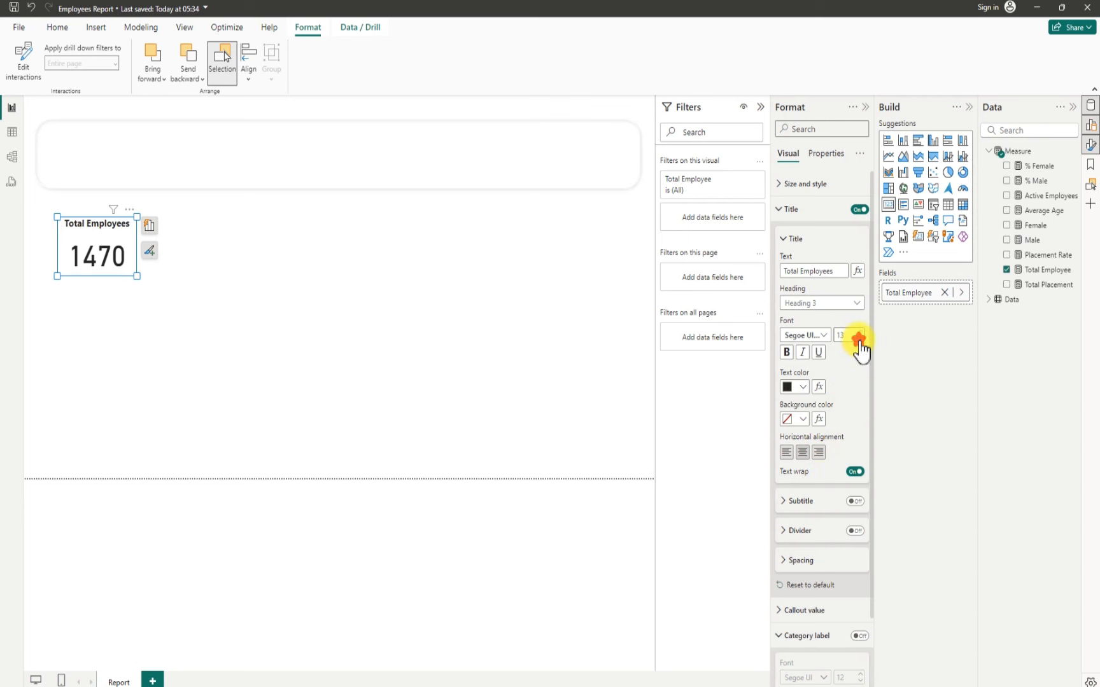
pyautogui.click(859, 341)
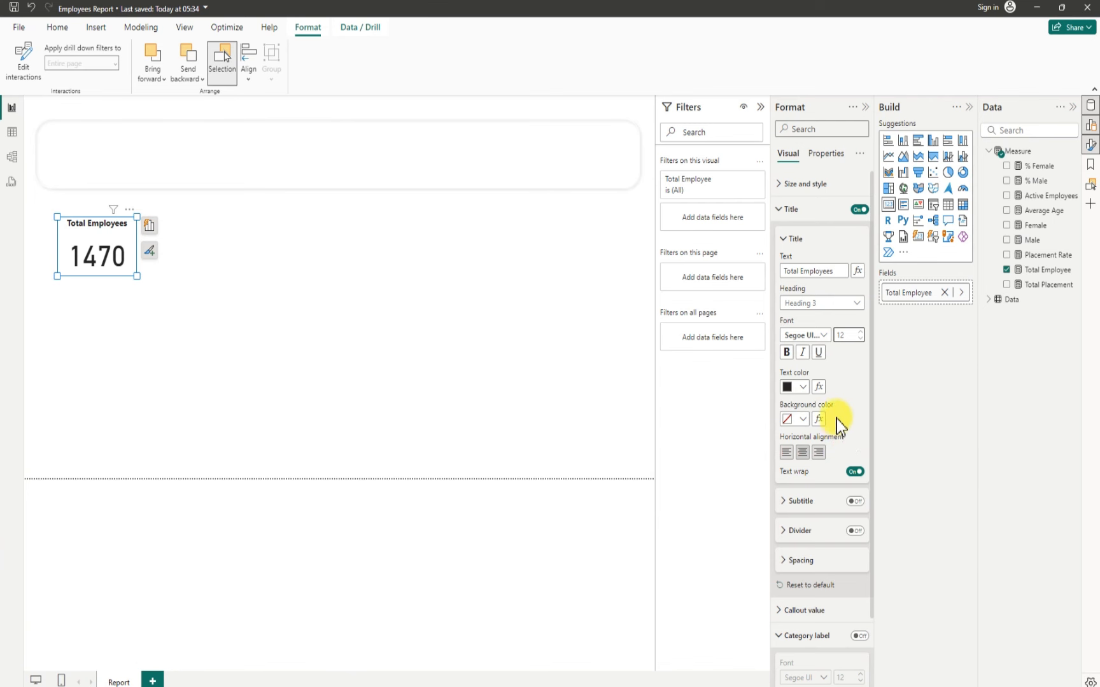
pyautogui.click(782, 239)
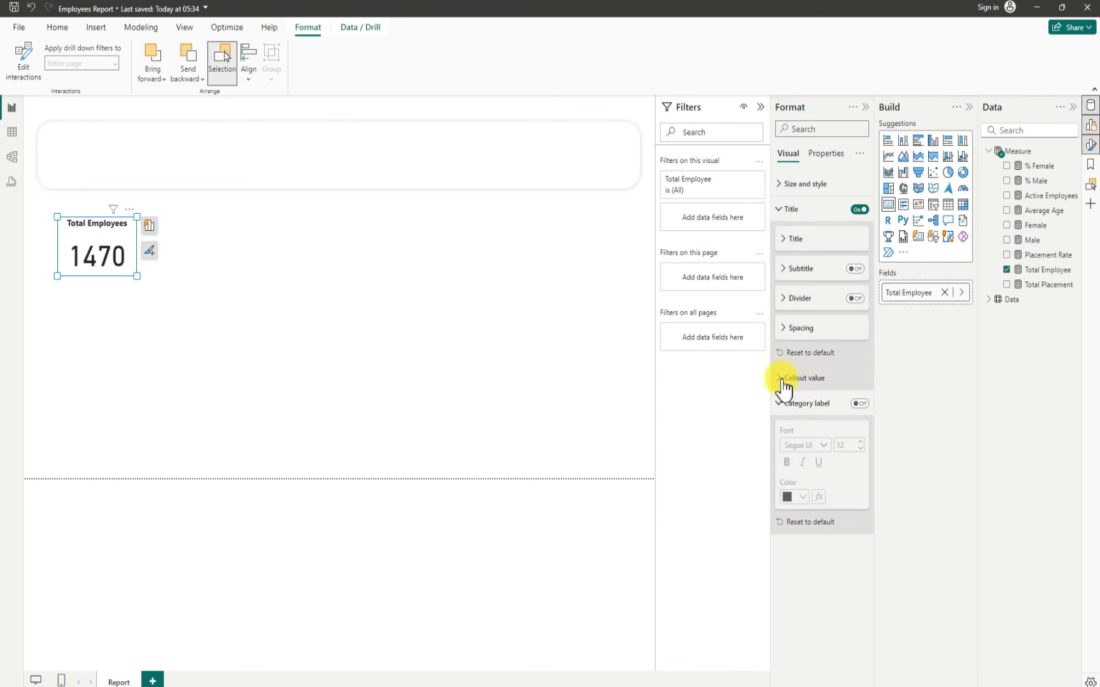
# Step: Set the card's callout value font to Arial Black at size 20
pyautogui.click(782, 379)
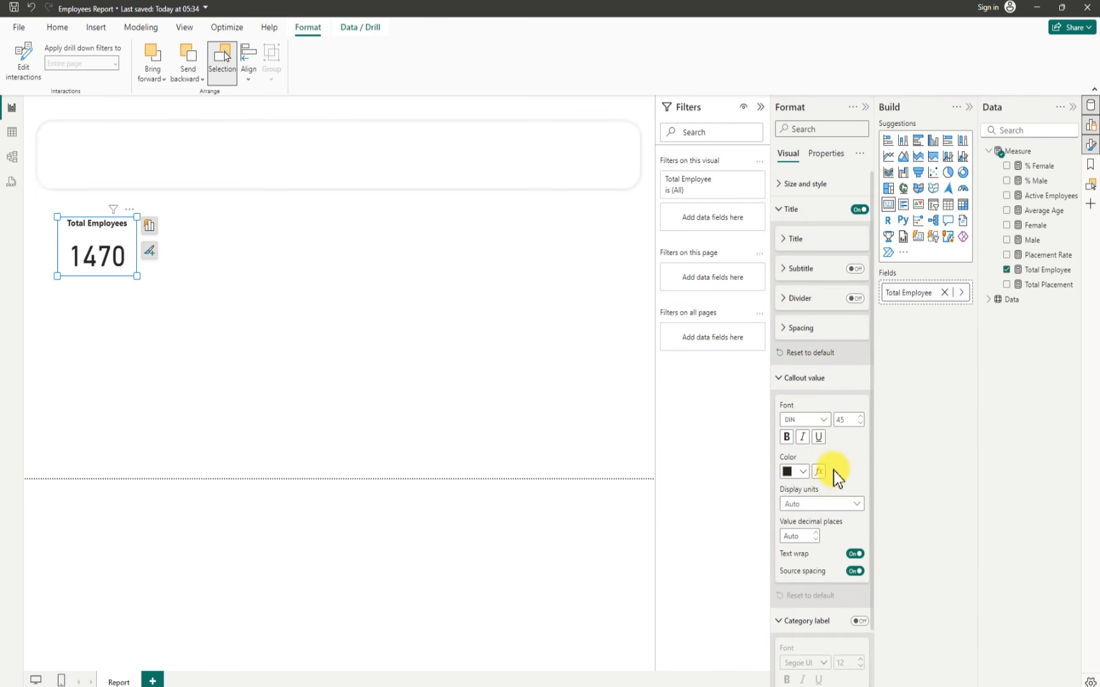
pyautogui.click(824, 419)
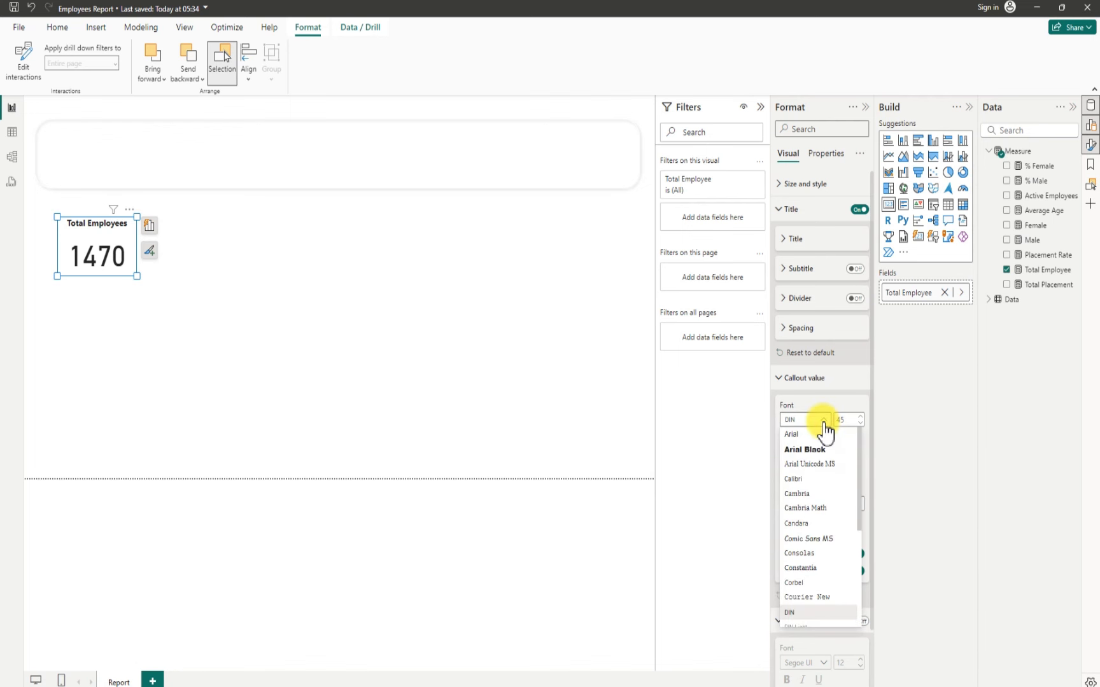
pyautogui.click(806, 449)
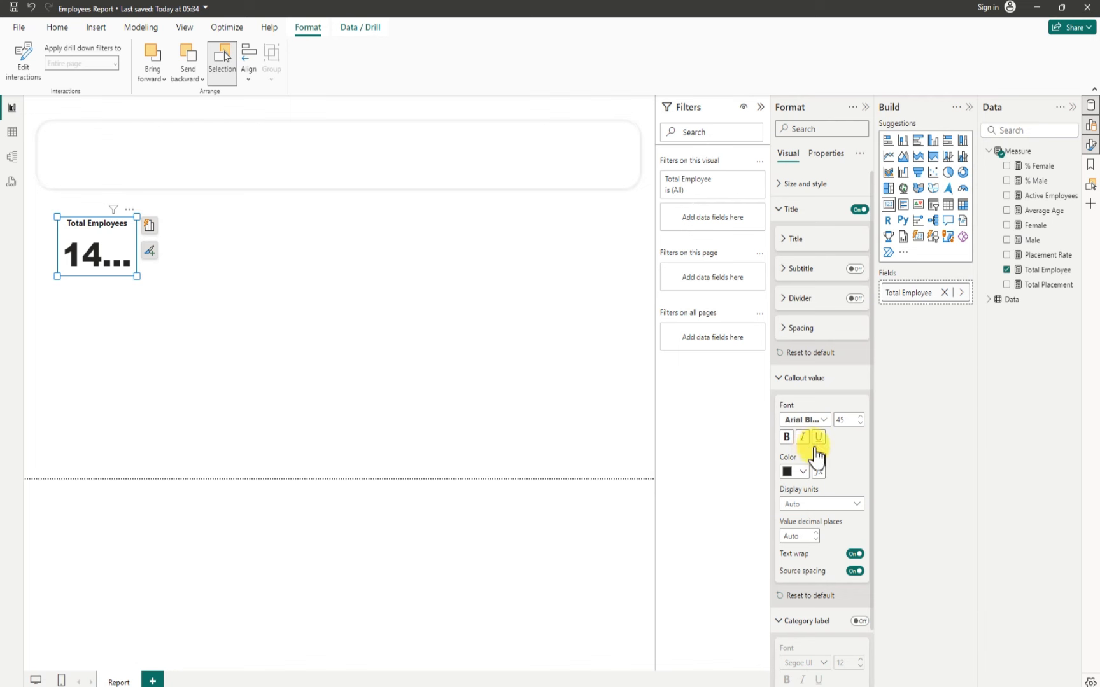
pyautogui.doubleClick(848, 419)
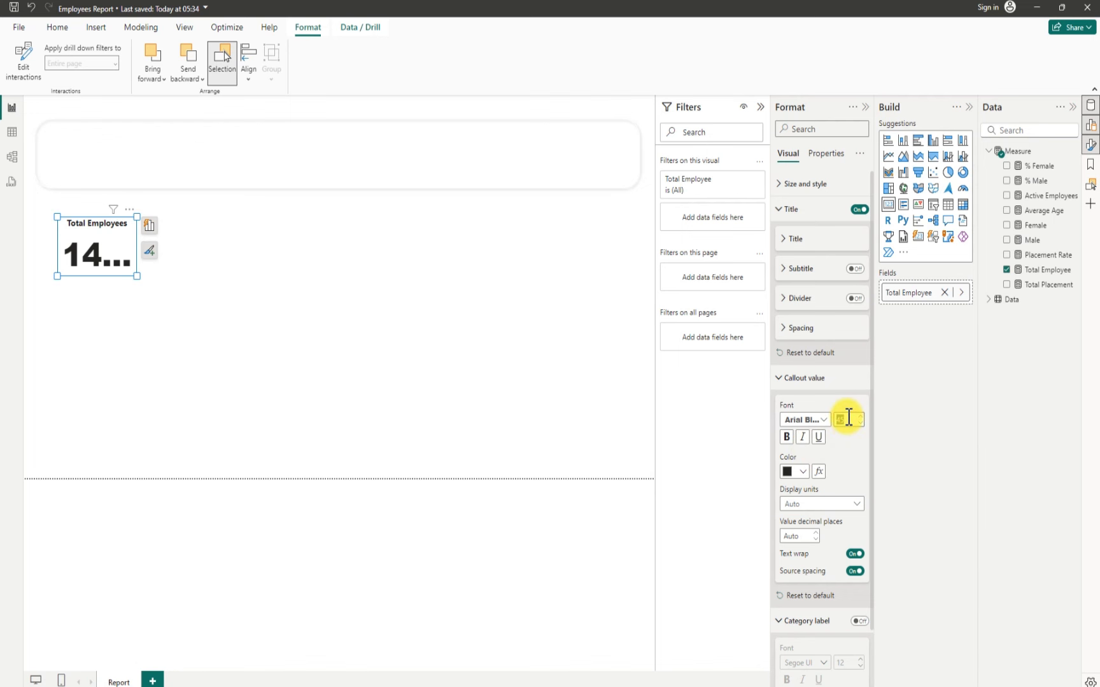
pyautogui.write('20')
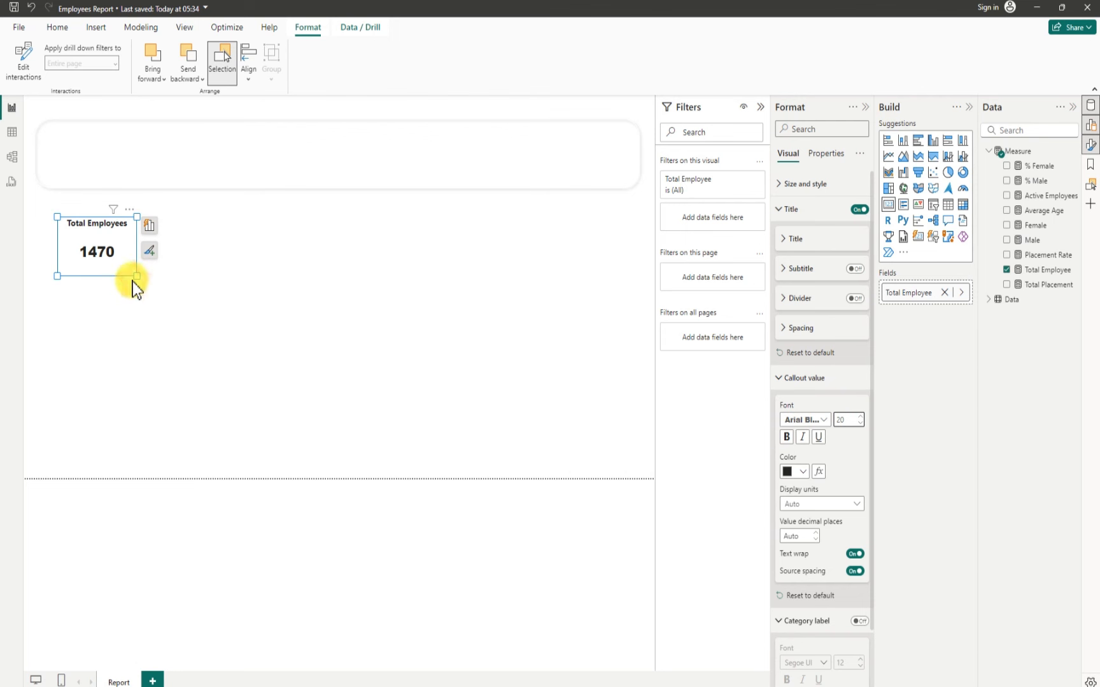
# Step: Resize the Total Employees card to about 184 wide by 103 high
pyautogui.click(153, 280)
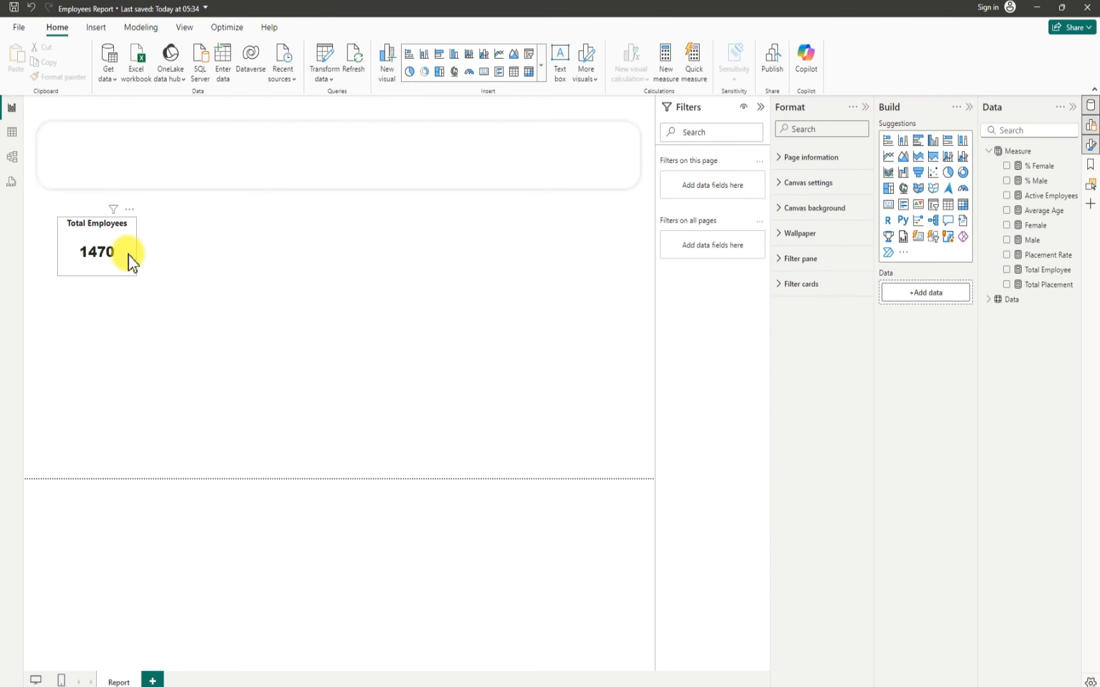
pyautogui.click(133, 276)
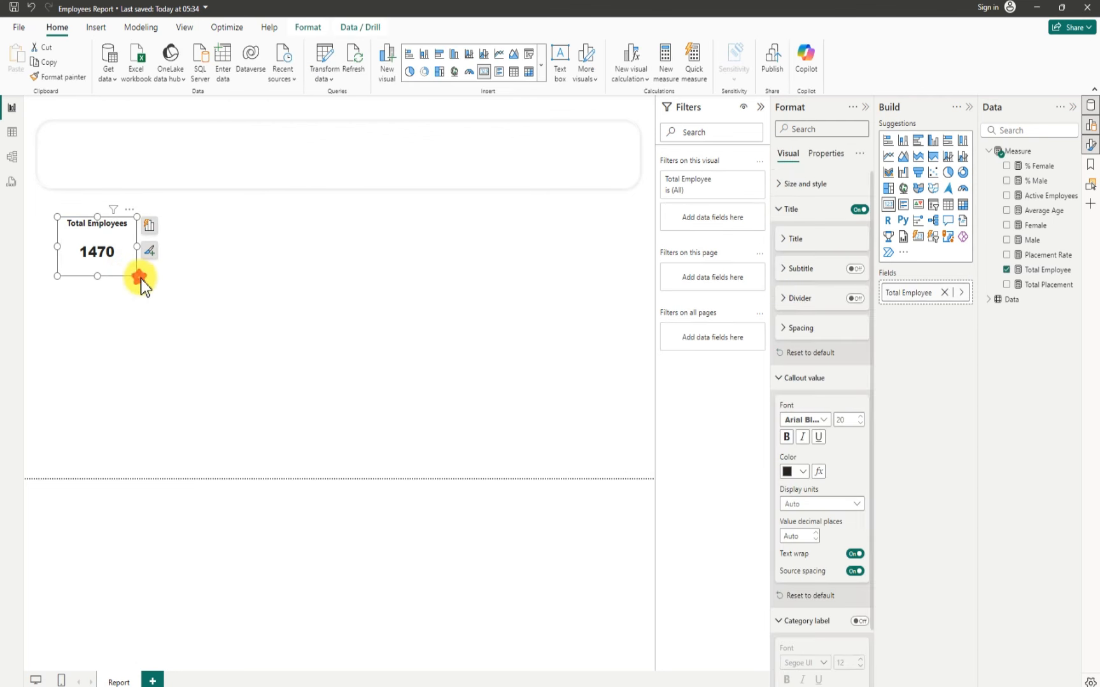
pyautogui.moveTo(136, 276); pyautogui.dragTo(152, 275)
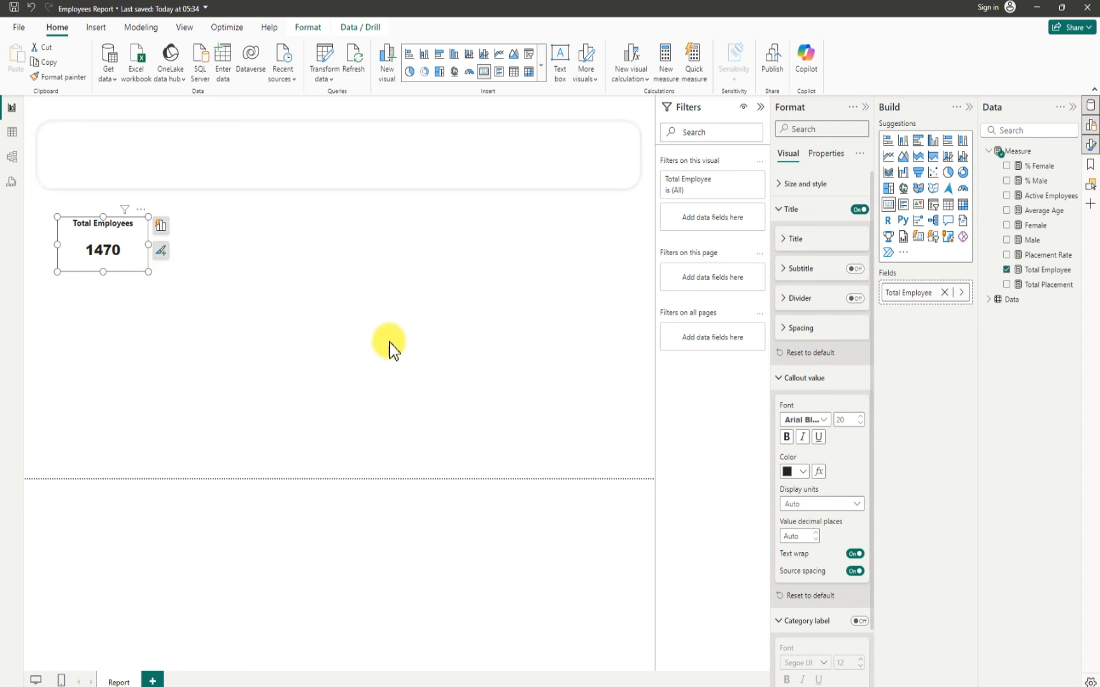
# Step: Turn off the card's background and turn on its shadow with the position set to Custom
pyautogui.click(786, 186)
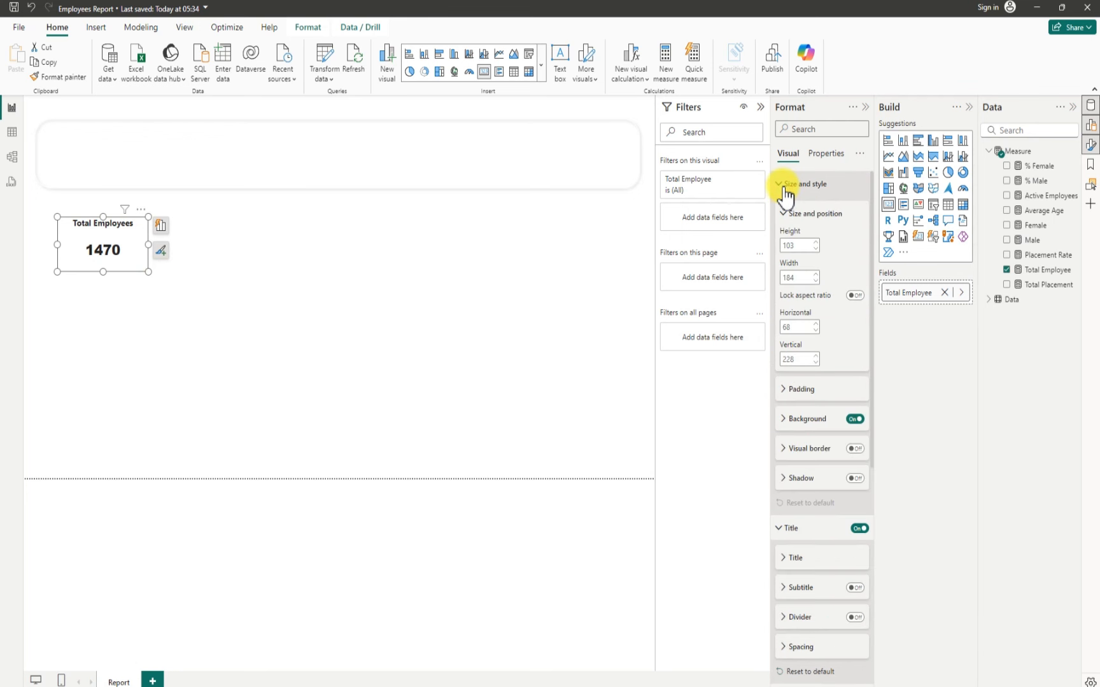
pyautogui.click(854, 420)
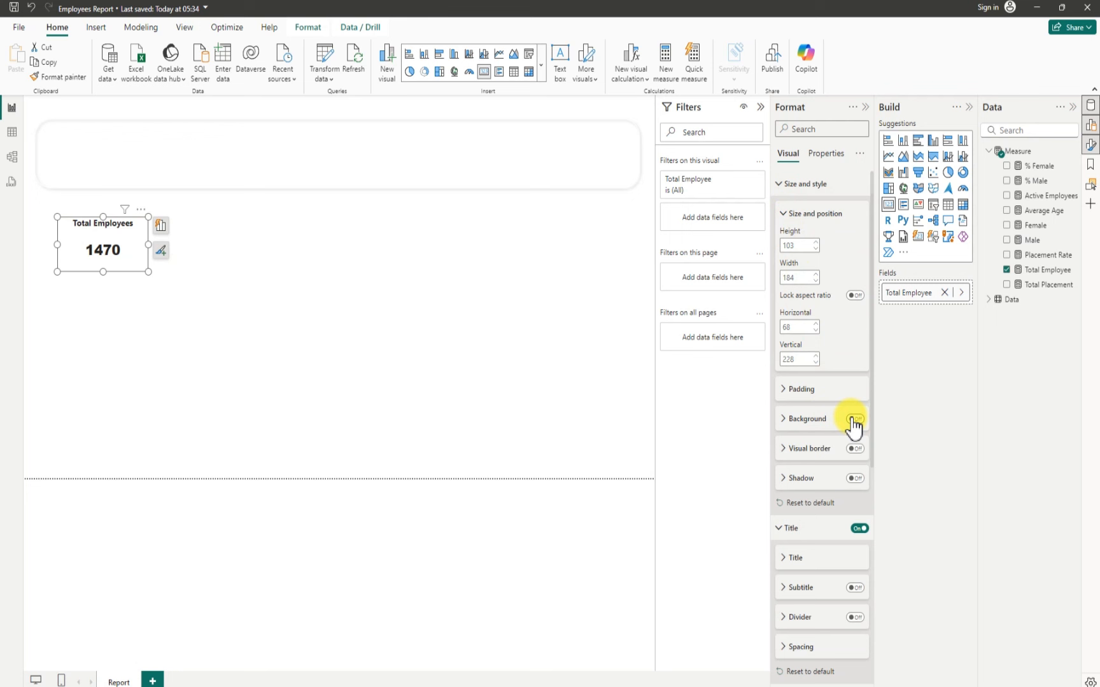
pyautogui.click(855, 481)
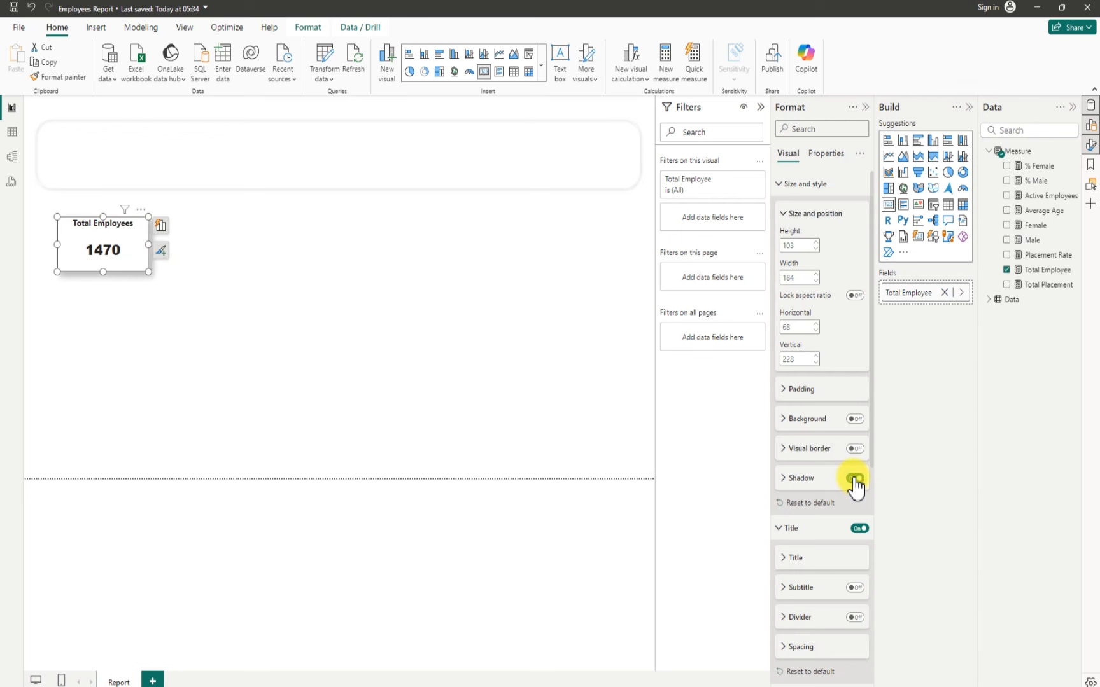
pyautogui.click(785, 479)
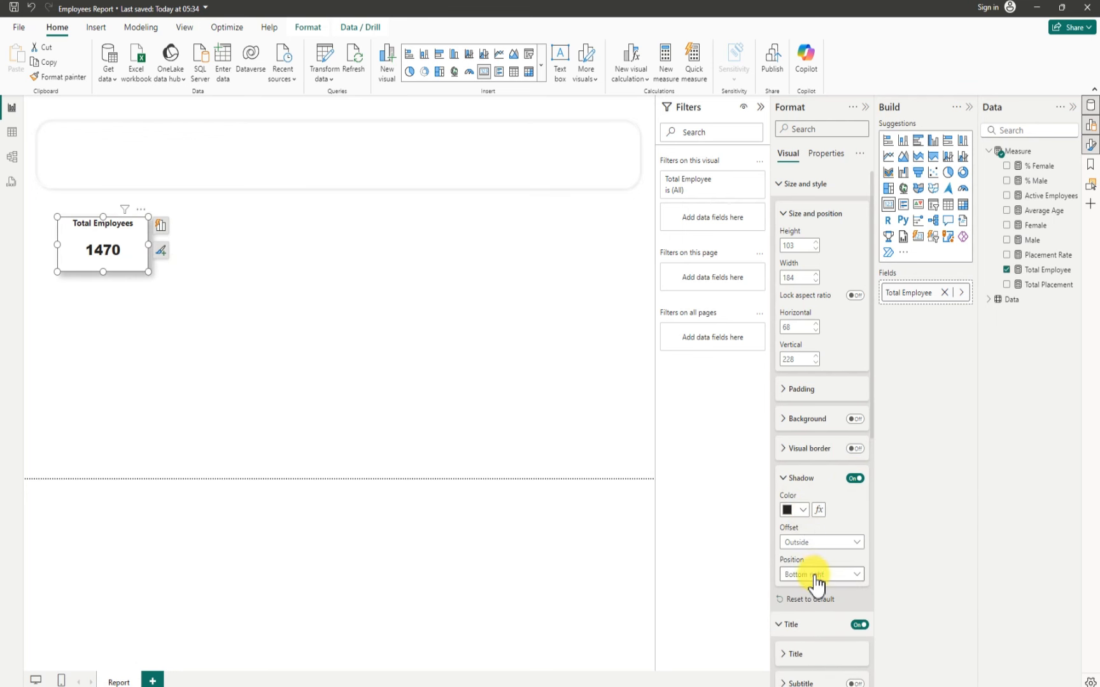
pyautogui.click(816, 581)
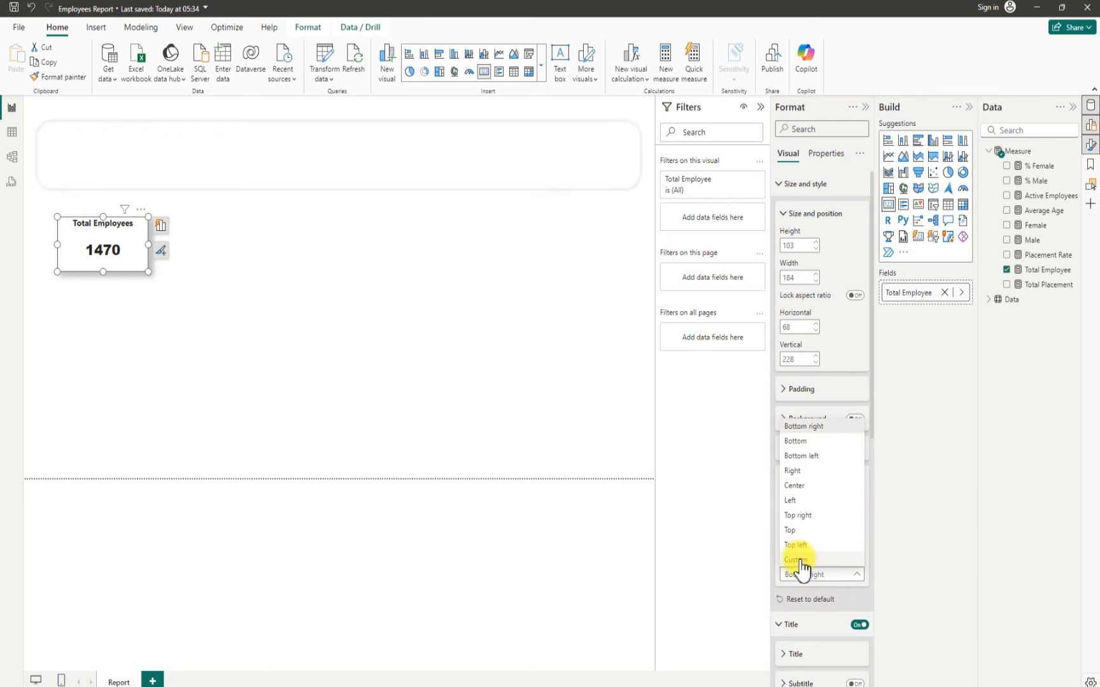
pyautogui.click(798, 560)
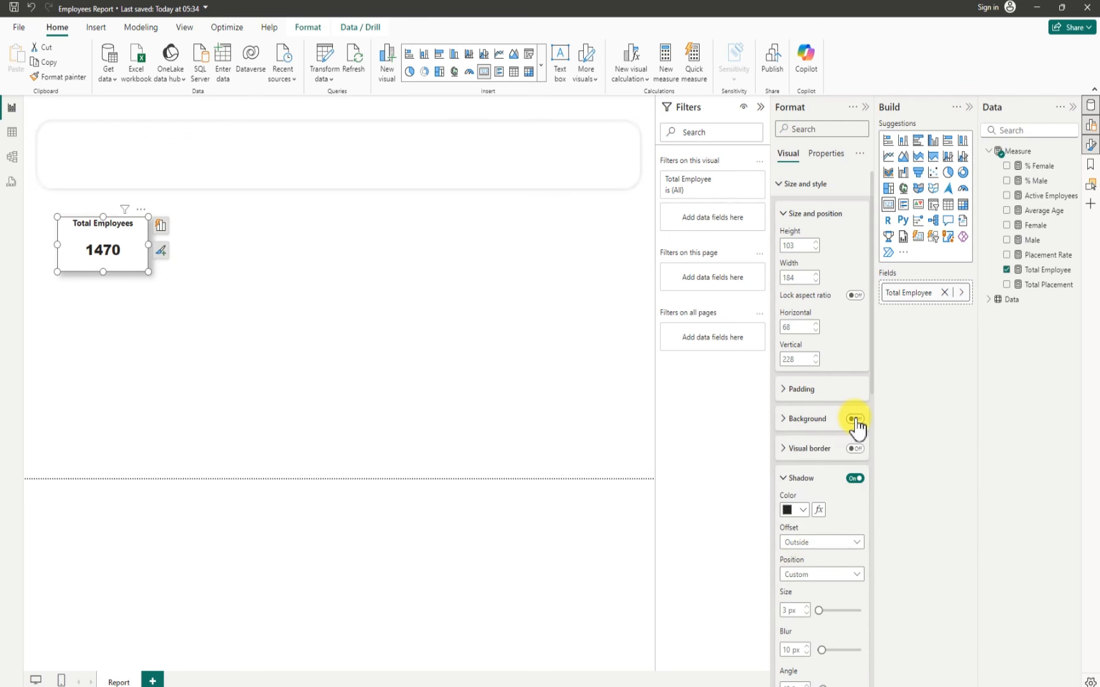
# Step: Turn on the Total Employees card's visual border and set the border color to white
pyautogui.click(855, 448)
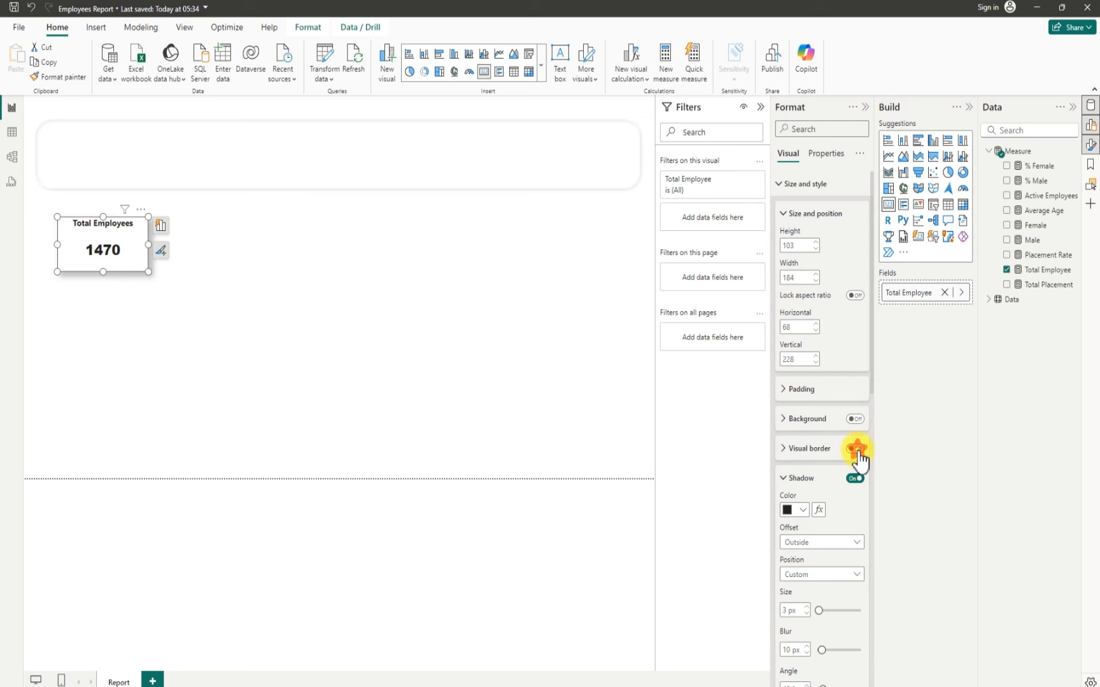
pyautogui.click(785, 451)
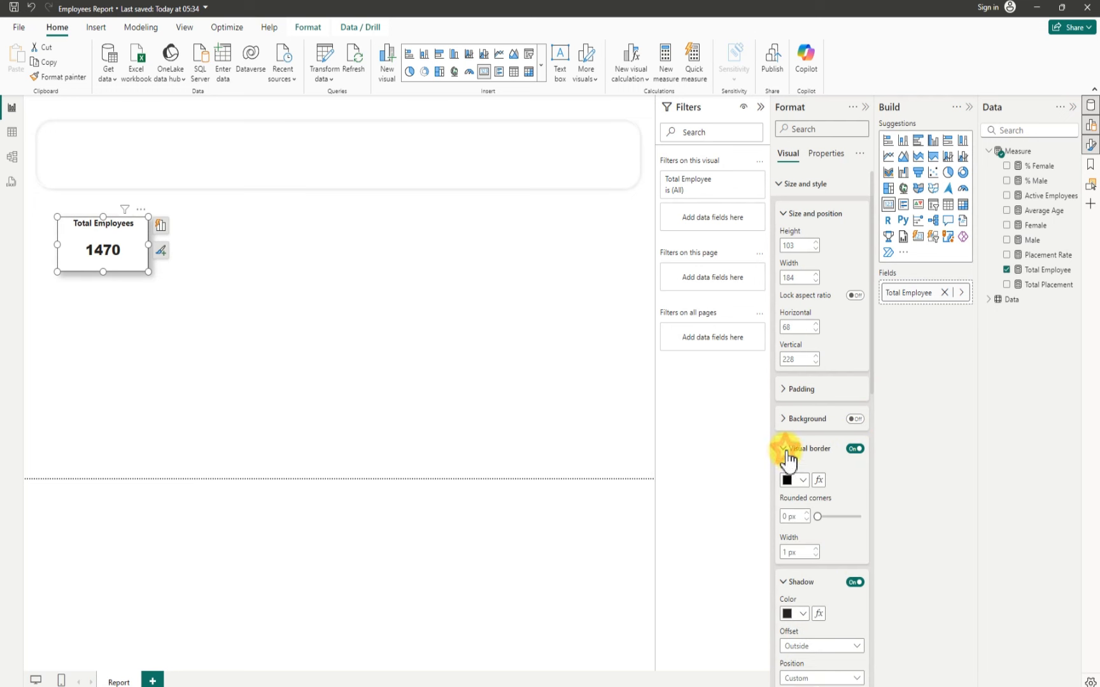
pyautogui.click(803, 481)
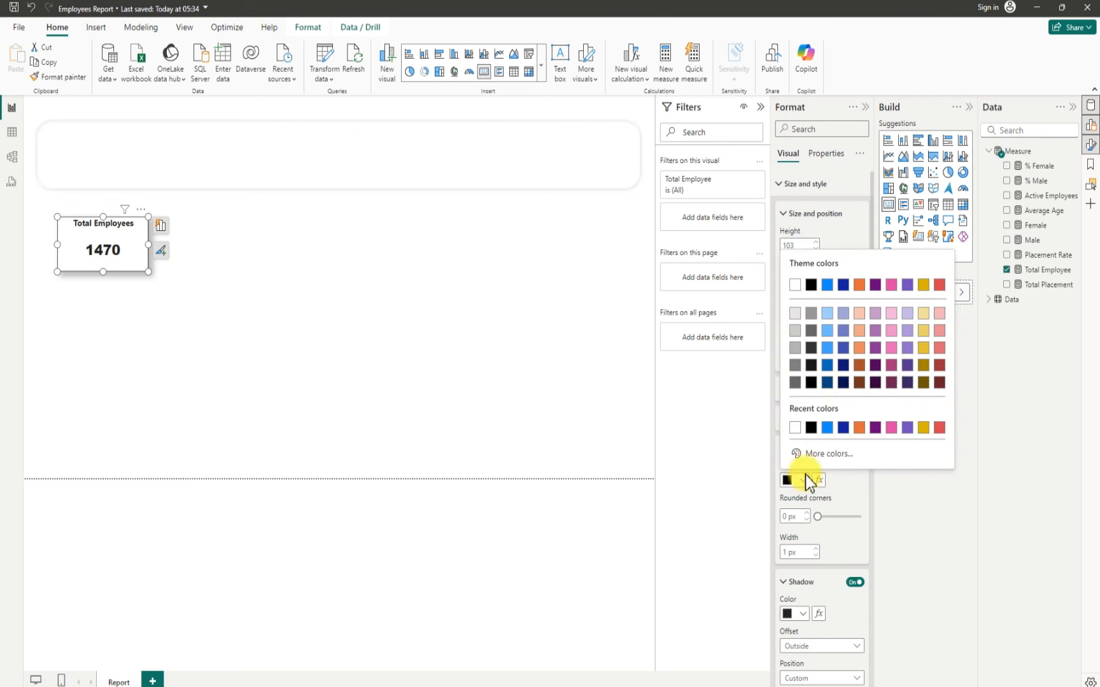
pyautogui.click(796, 285)
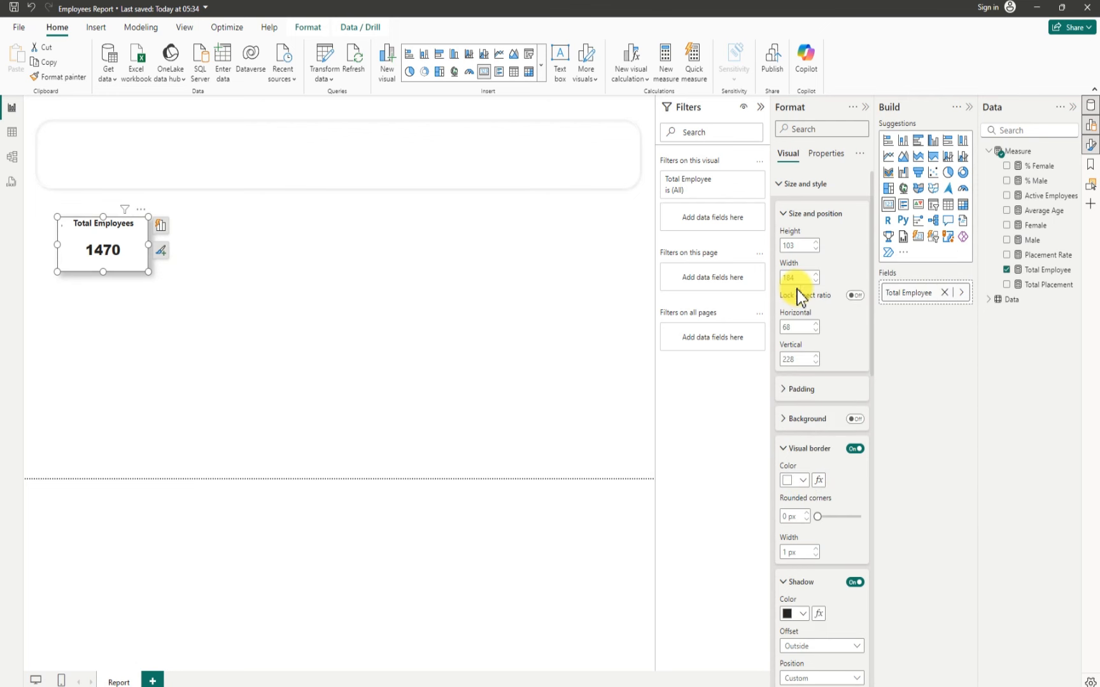
pyautogui.click(240, 319)
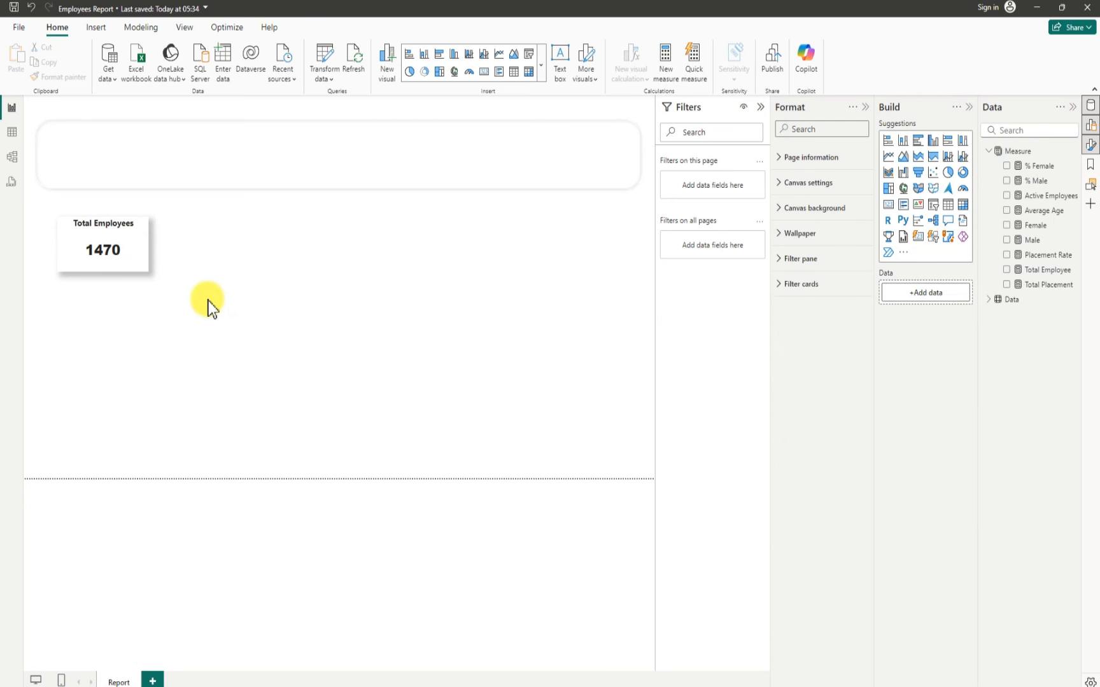
# Step: Make four copies of the Total Employees card on the report page
pyautogui.click(132, 257)
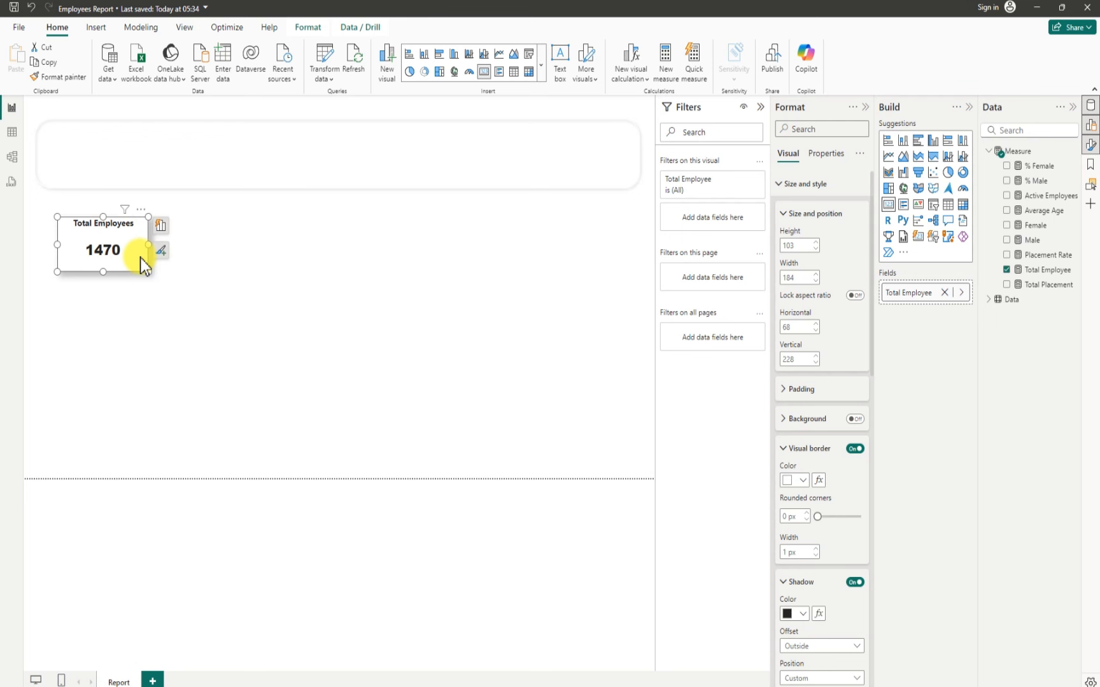
pyautogui.hotkey('ctrl', 'c')
pyautogui.hotkey('ctrl', 'v')
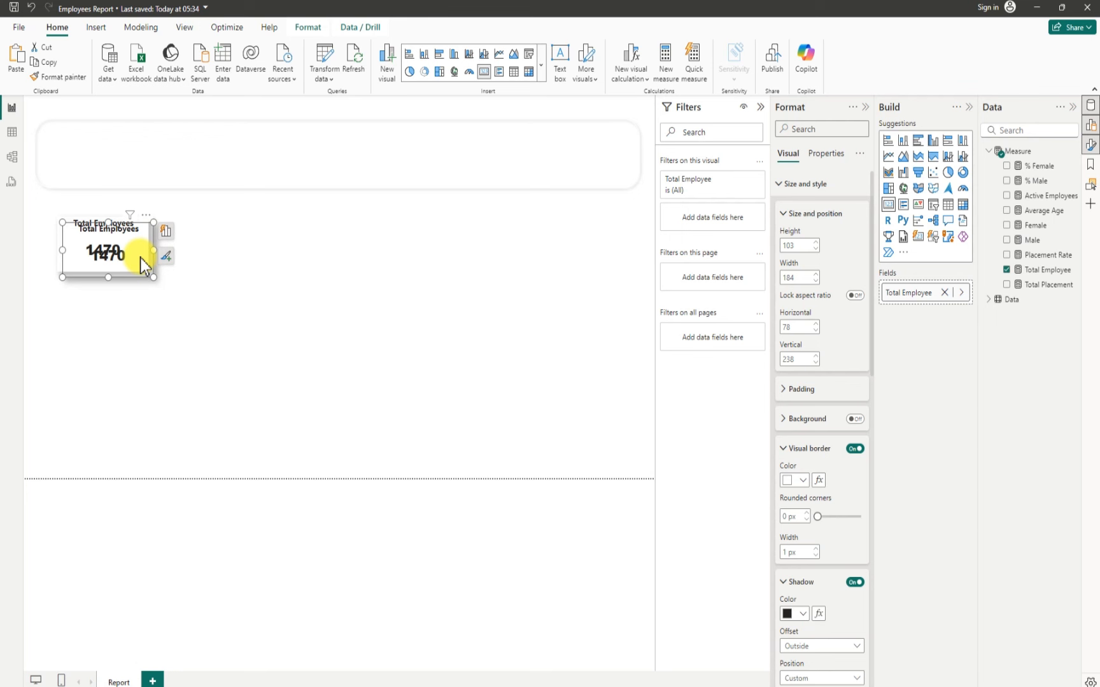
pyautogui.hotkey('ctrl', 'v')
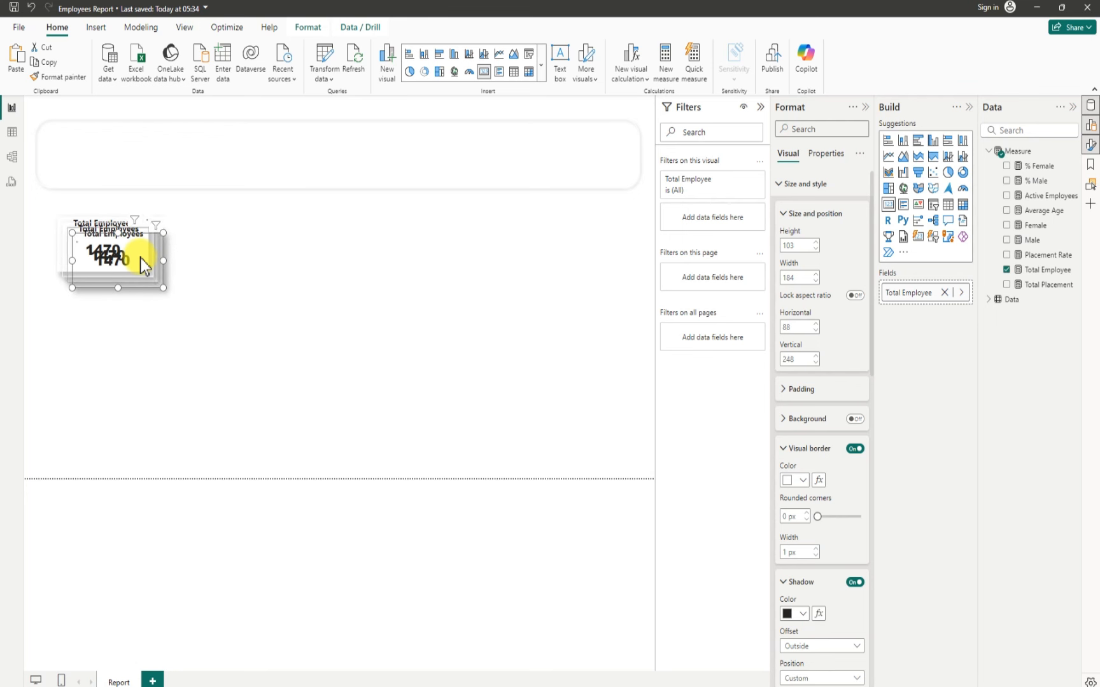
pyautogui.hotkey('ctrl', 'v')
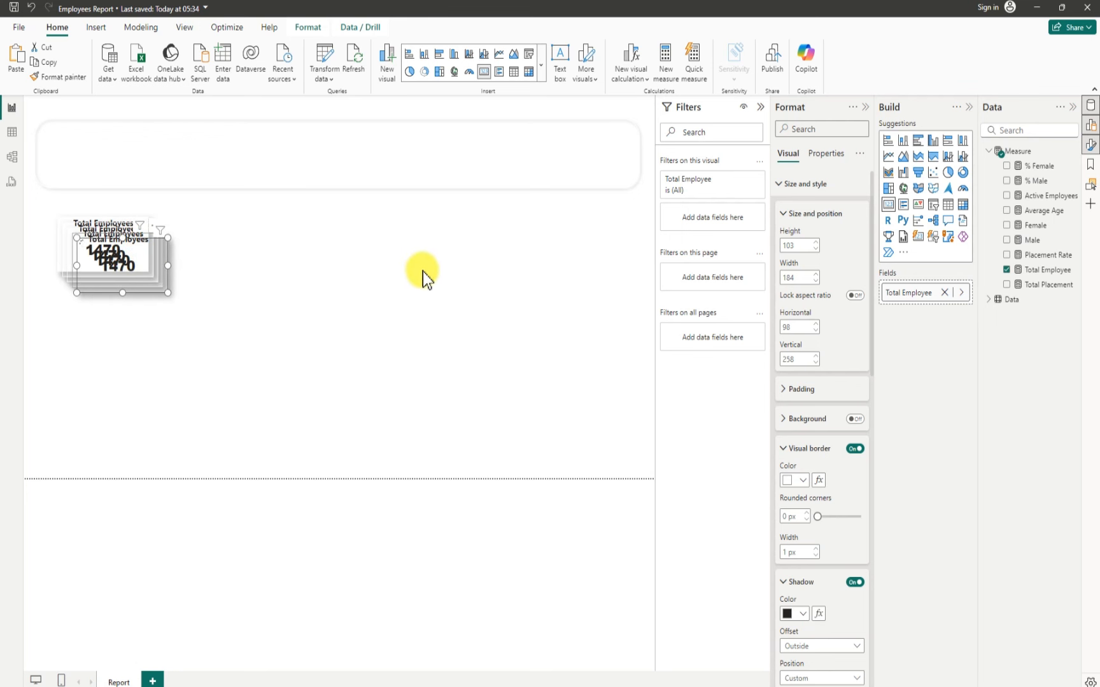
pyautogui.hotkey('ctrl', 'v')
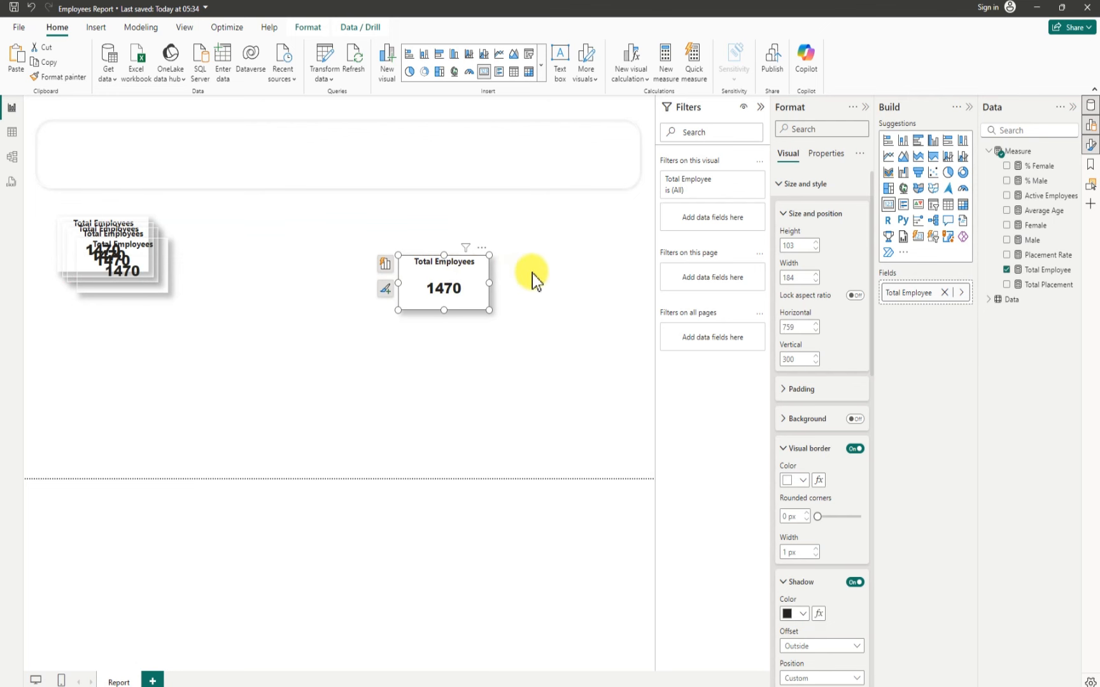
# Step: Spread the five cards into one aligned, evenly spaced row below the banner, at a vertical position of about 264
pyautogui.click(508, 270)
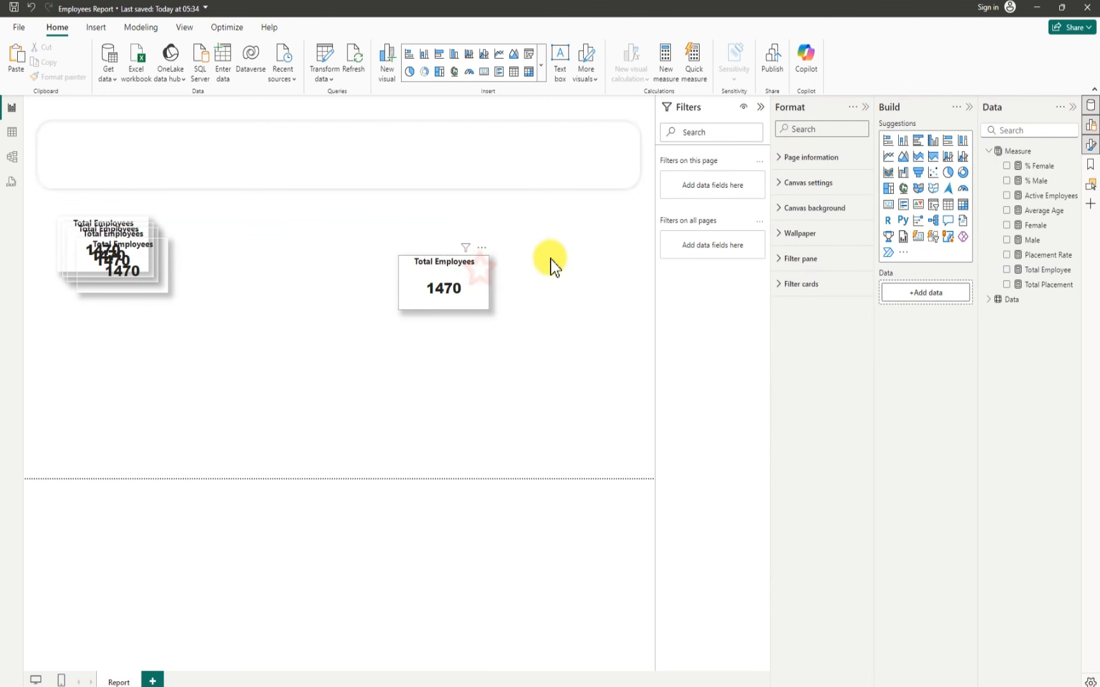
pyautogui.moveTo(480, 268); pyautogui.dragTo(587, 258)
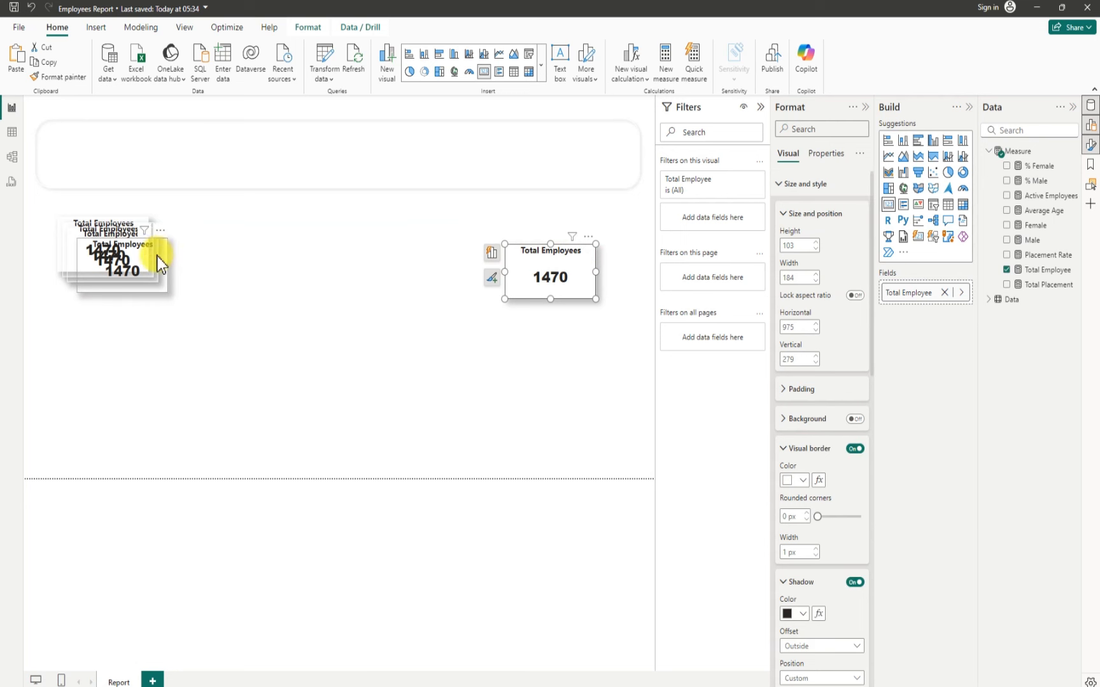
pyautogui.moveTo(157, 257); pyautogui.dragTo(469, 265)
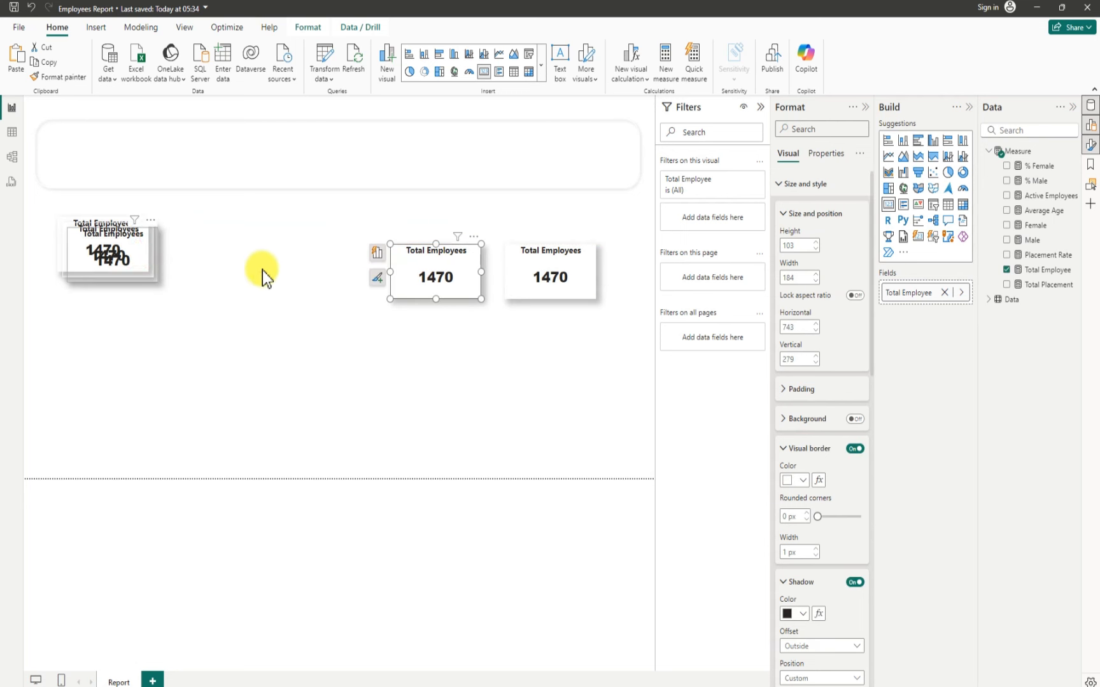
pyautogui.moveTo(130, 254); pyautogui.dragTo(352, 273)
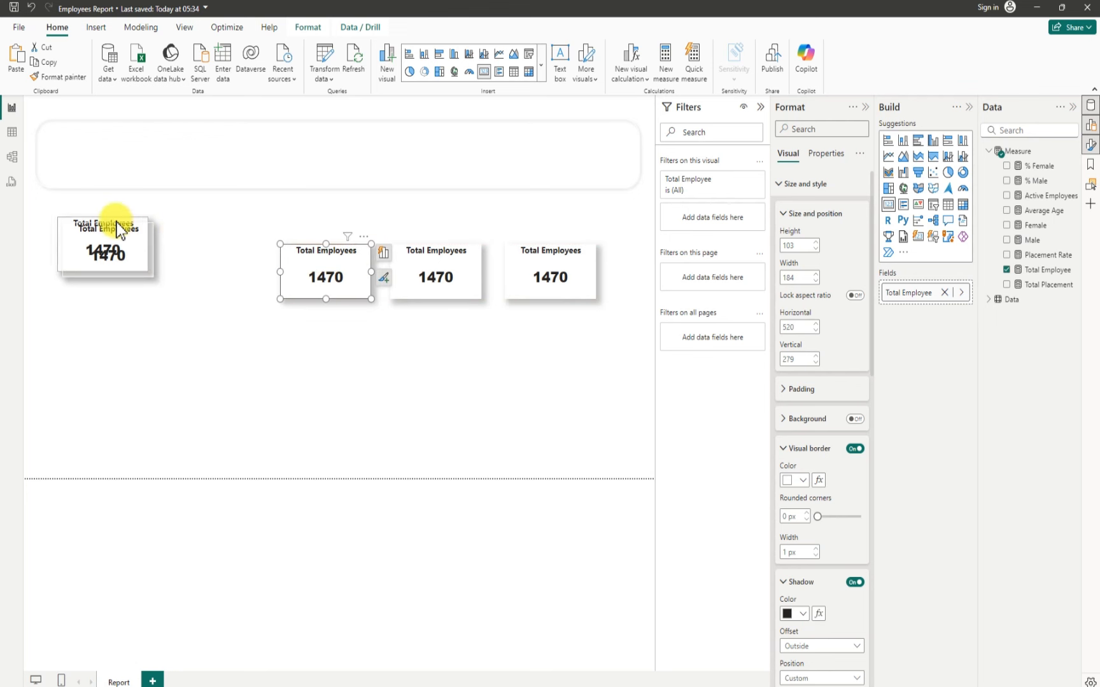
pyautogui.moveTo(118, 229); pyautogui.dragTo(140, 265)
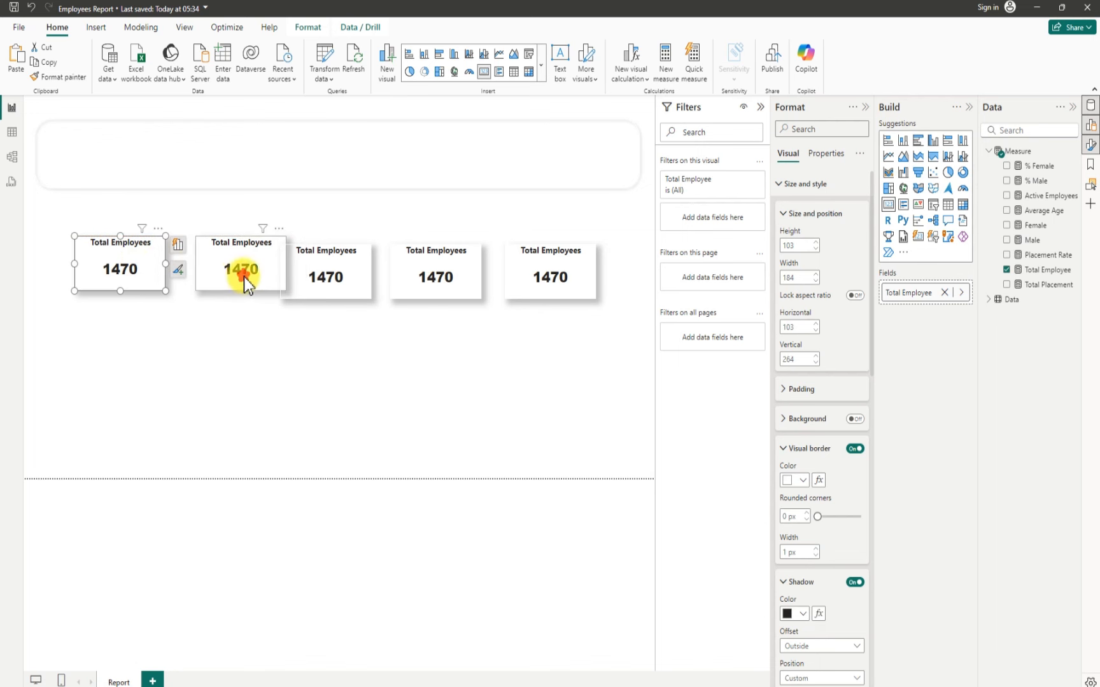
pyautogui.moveTo(244, 275); pyautogui.dragTo(224, 280)
pyautogui.moveTo(299, 284); pyautogui.dragTo(306, 281)
pyautogui.moveTo(392, 277); pyautogui.dragTo(390, 278)
pyautogui.moveTo(503, 280)
pyautogui.mouseDown()
pyautogui.moveTo(484, 277)
pyautogui.moveTo(493, 278)
pyautogui.mouseUp()
pyautogui.click(452, 364)
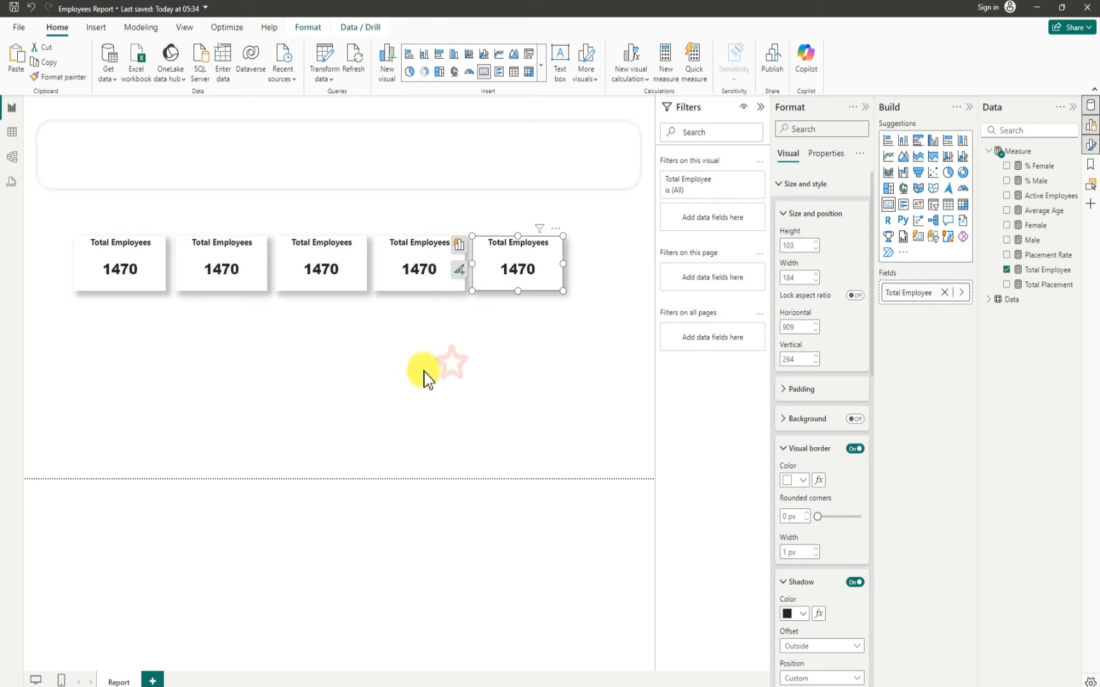
# Step: Replace the second card's Total Employee measure with Active Employees
pyautogui.click(215, 261)
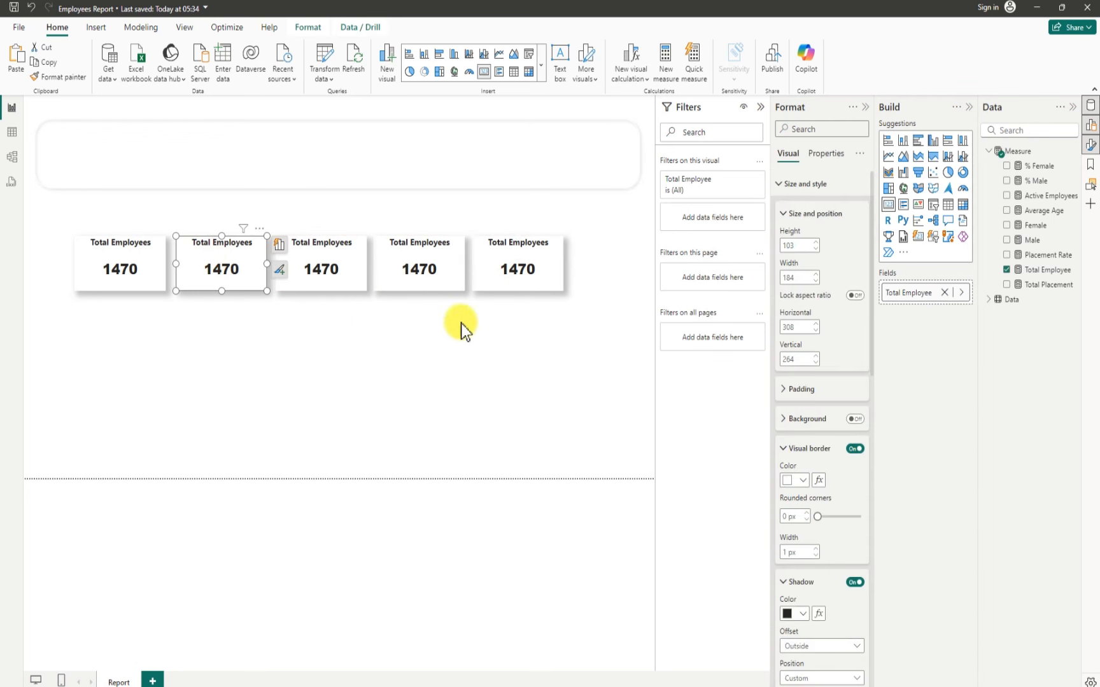
pyautogui.click(1006, 271)
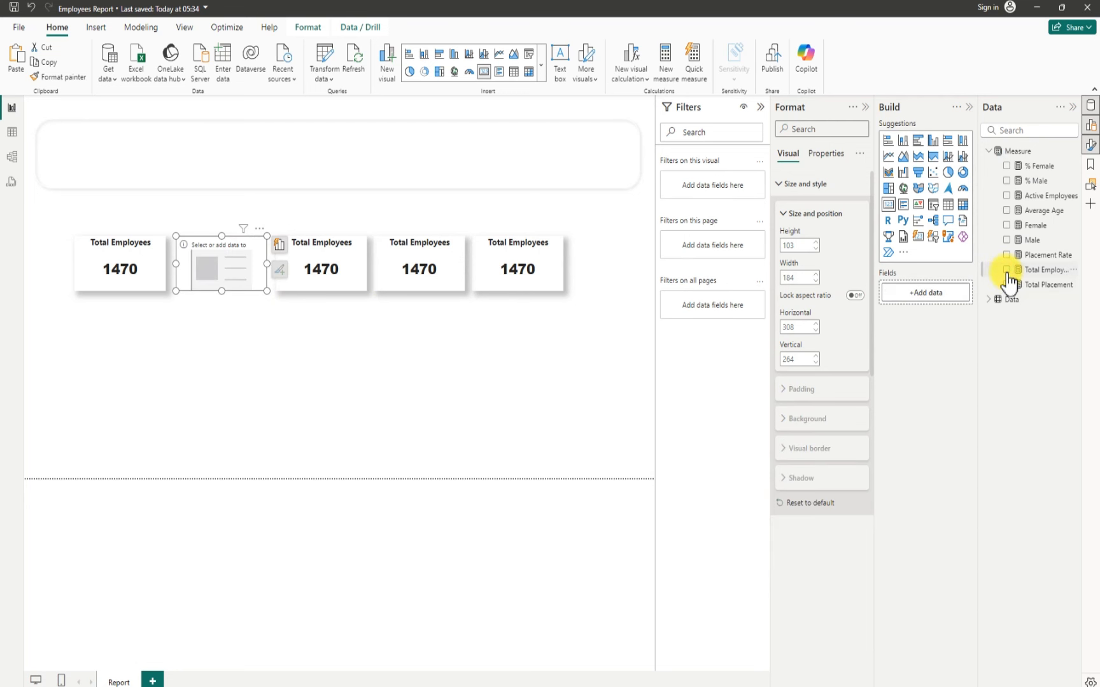
pyautogui.click(1011, 198)
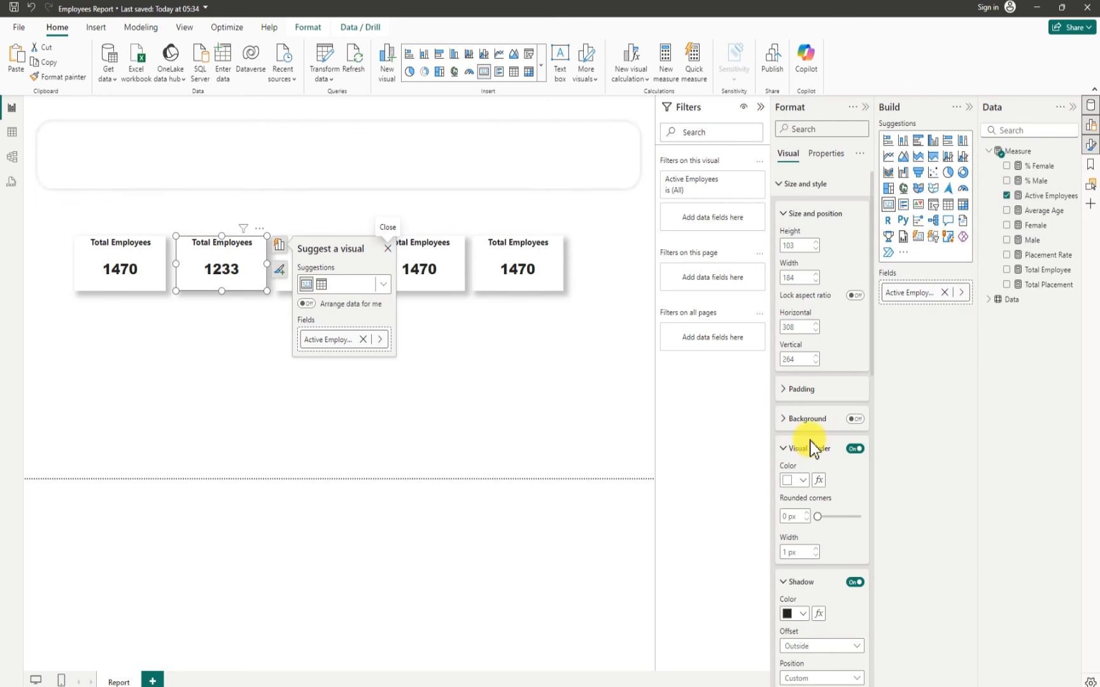
# Step: Change the second card's title text to "Active Employees"
pyautogui.scroll(-5, 811, 448)
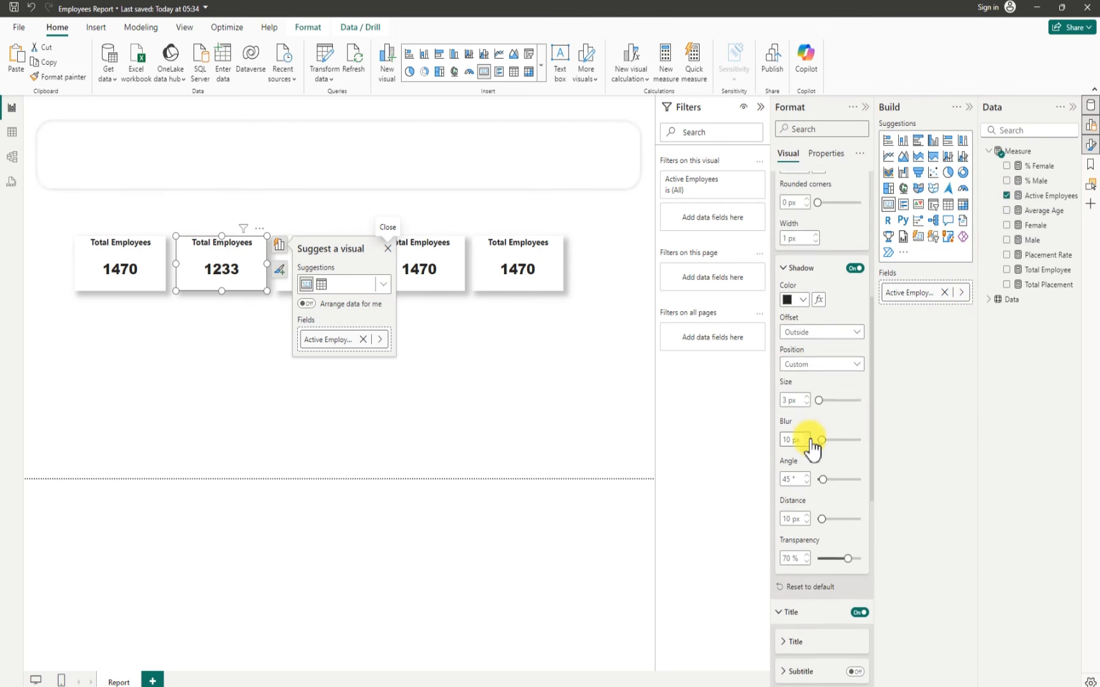
pyautogui.scroll(5, 813, 449)
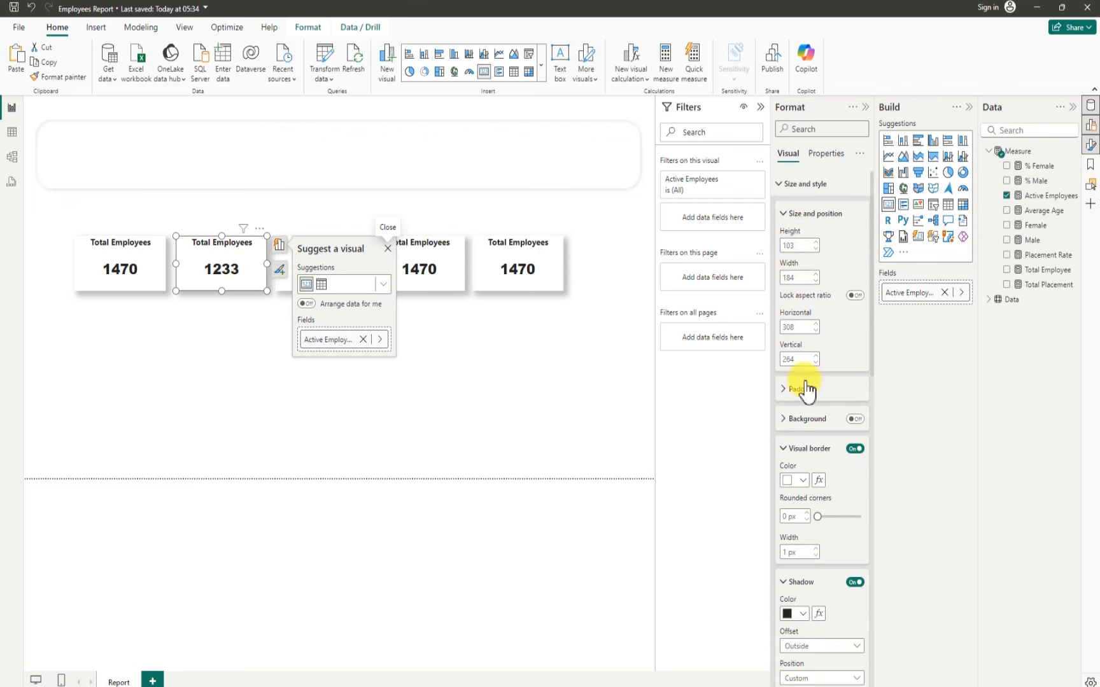
pyautogui.click(780, 186)
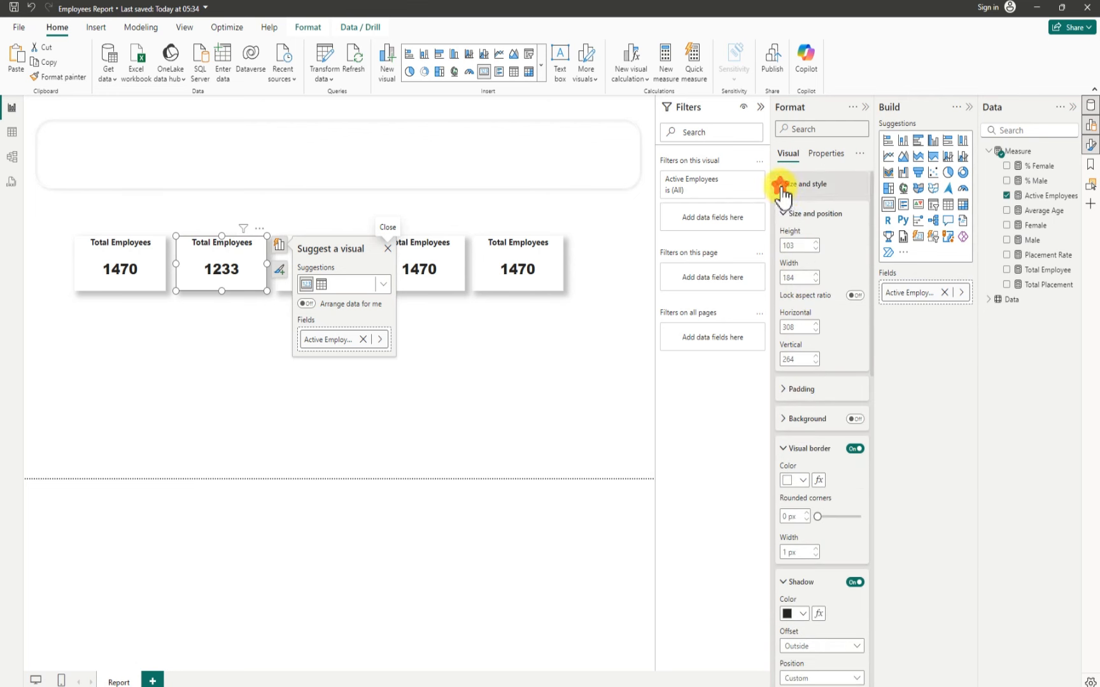
pyautogui.click(781, 211)
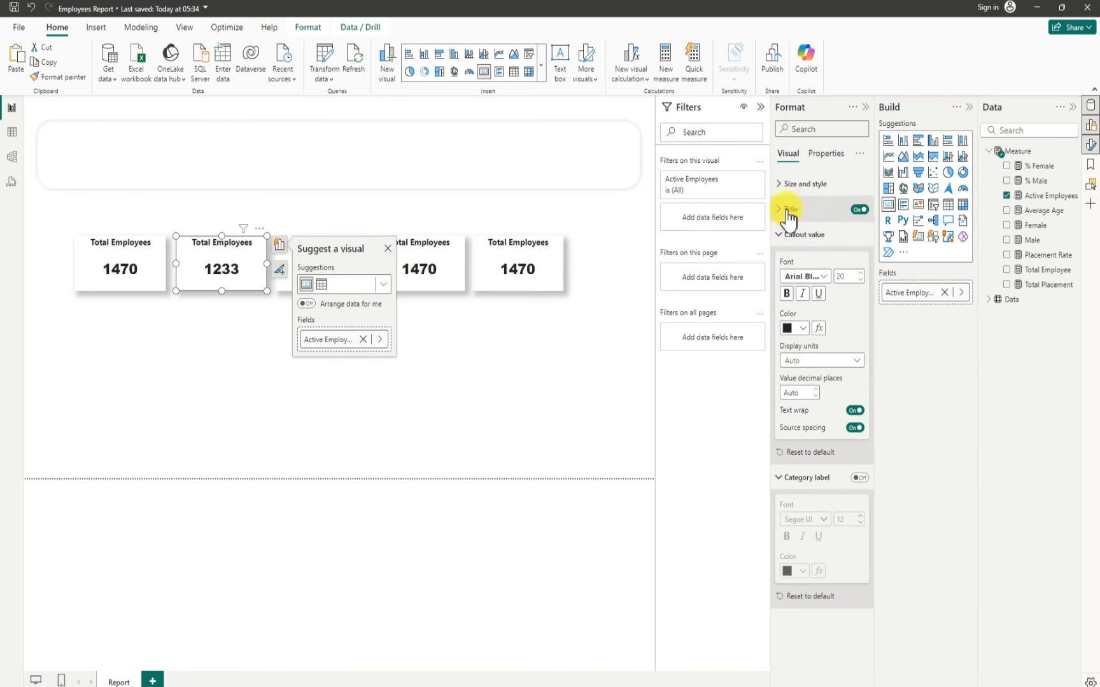
pyautogui.click(782, 214)
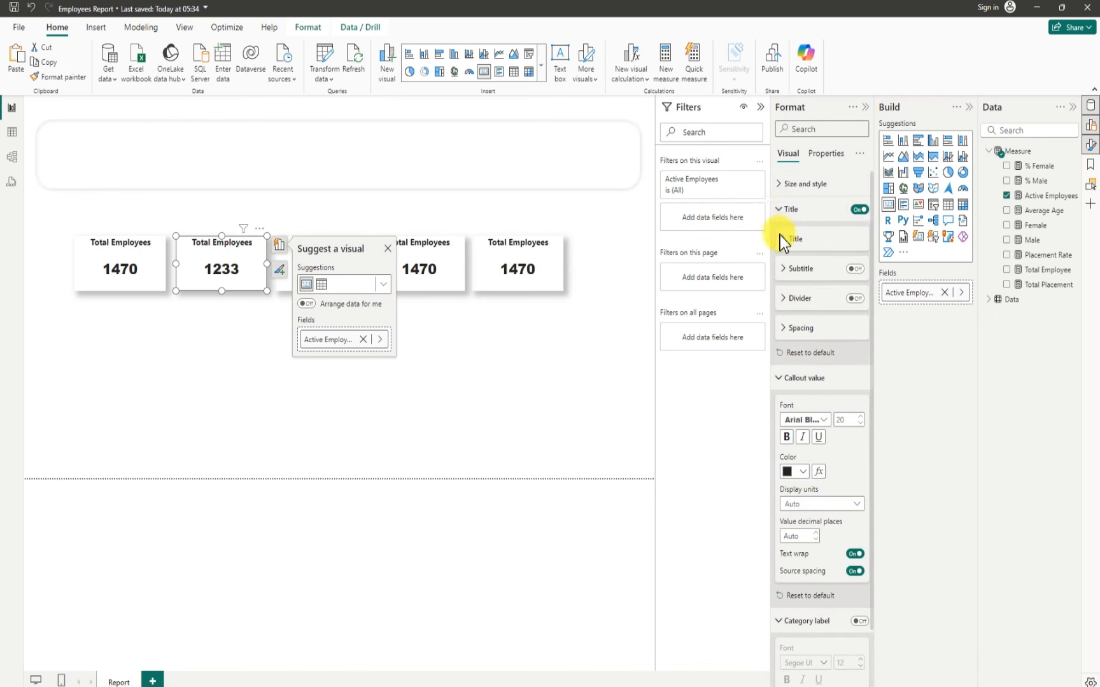
pyautogui.click(782, 240)
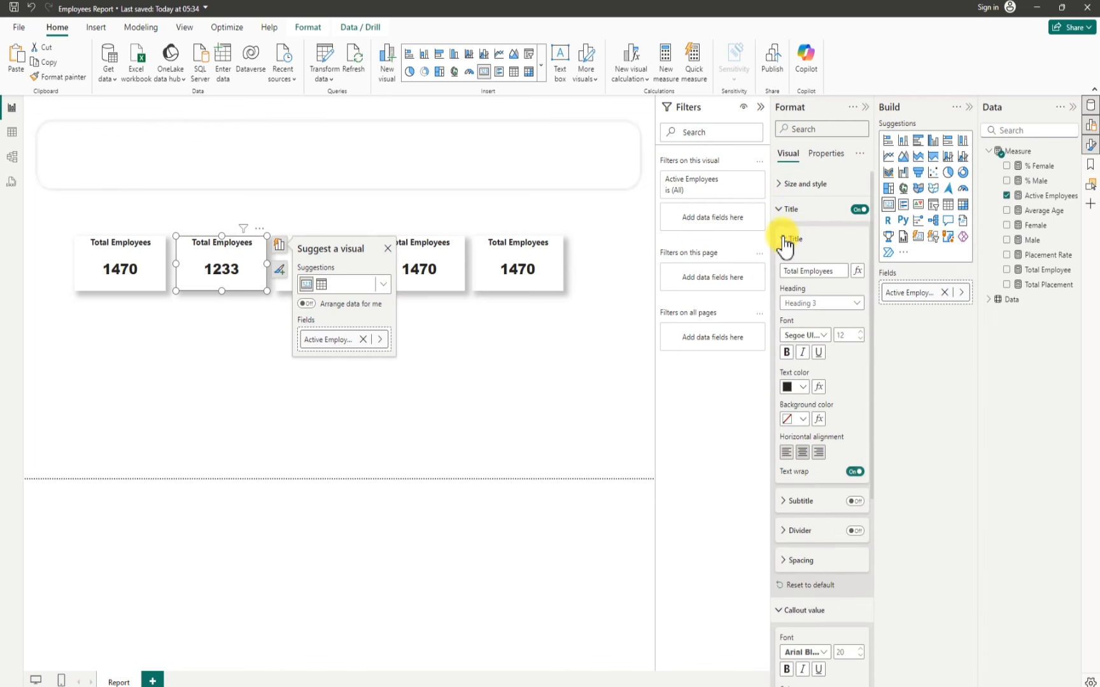
pyautogui.click(821, 270)
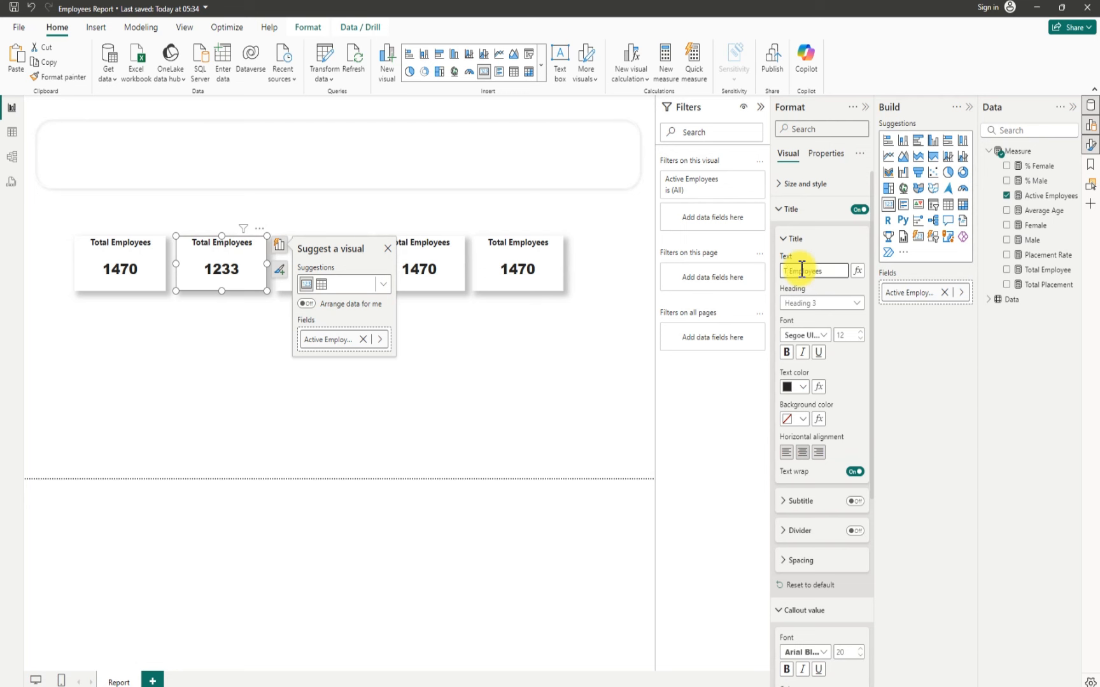
pyautogui.hotkey('ctrl', 'BackSpace')
pyautogui.write('Active')
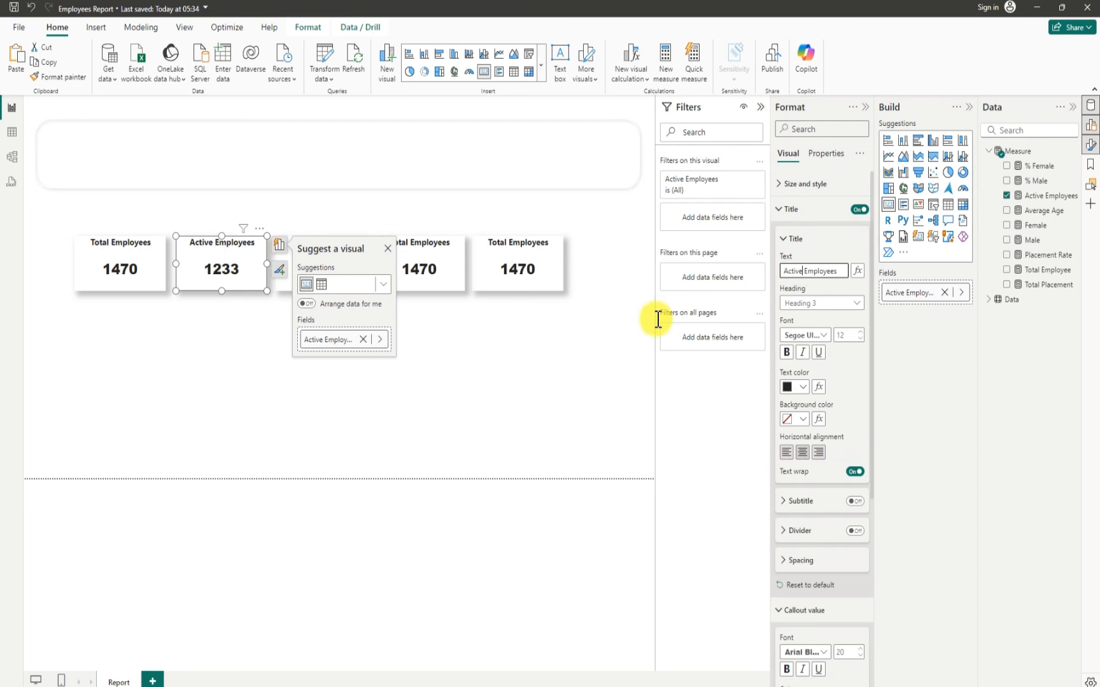
pyautogui.click(539, 344)
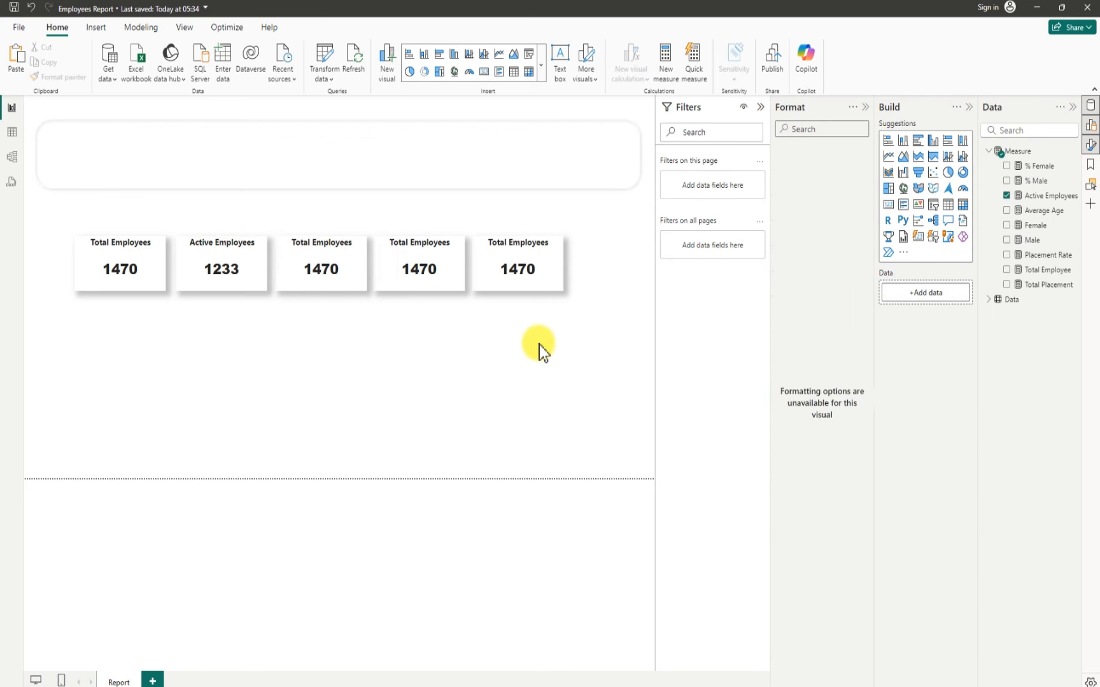
# Step: Replace the third card's Total Employee measure with Total Placement
pyautogui.click(335, 262)
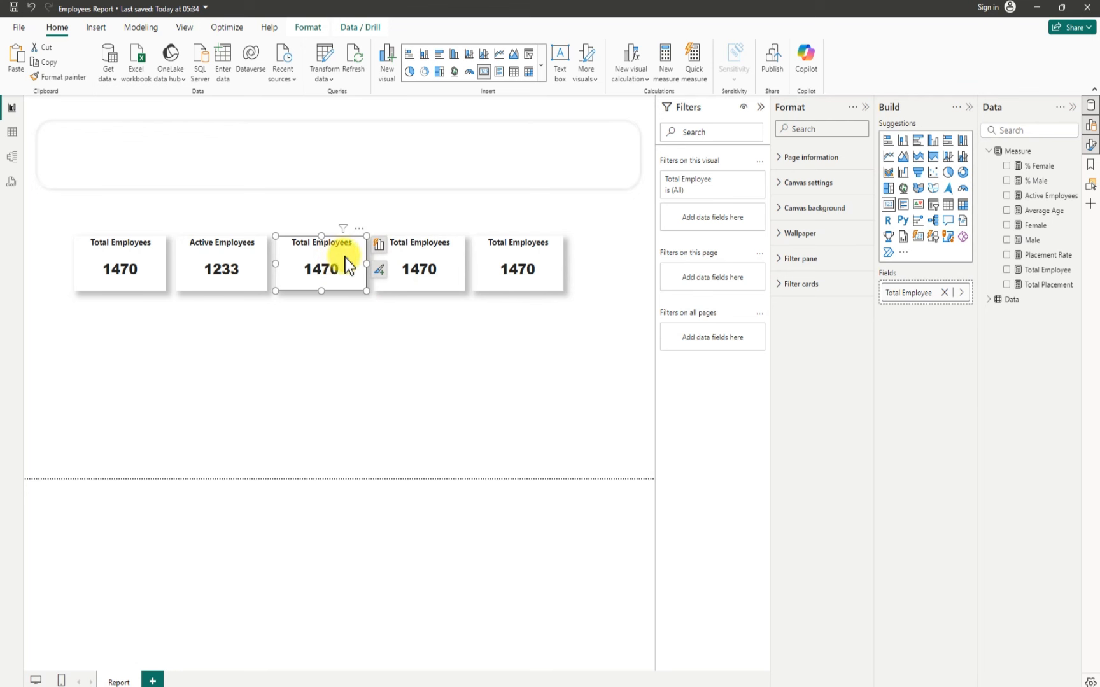
pyautogui.click(1007, 270)
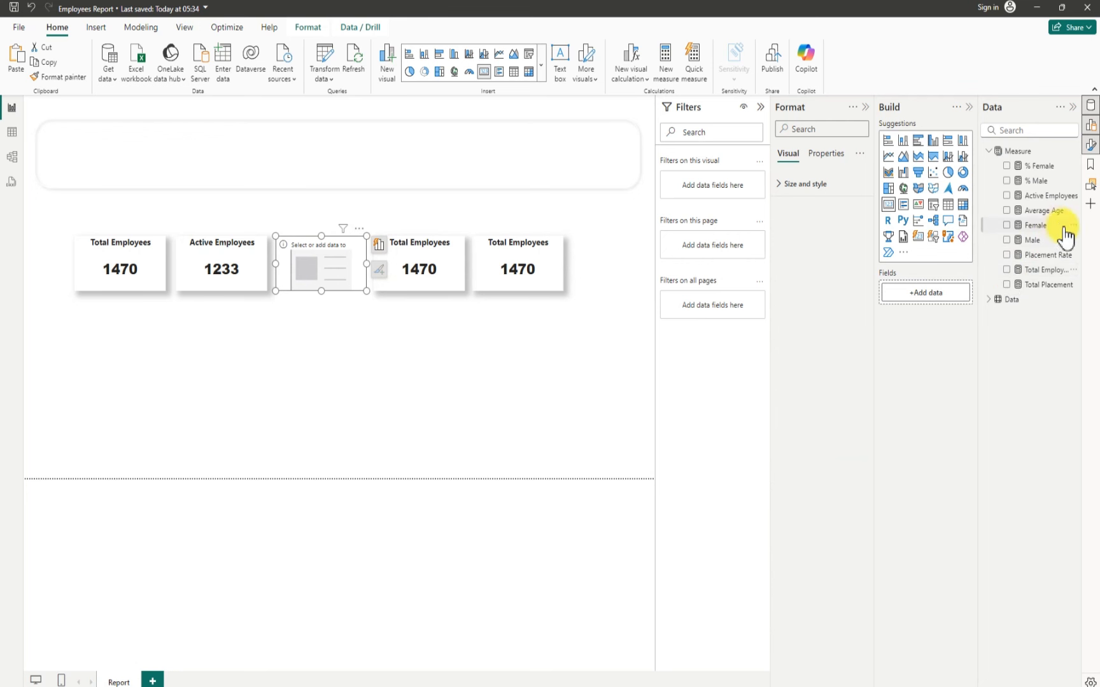
pyautogui.click(1006, 287)
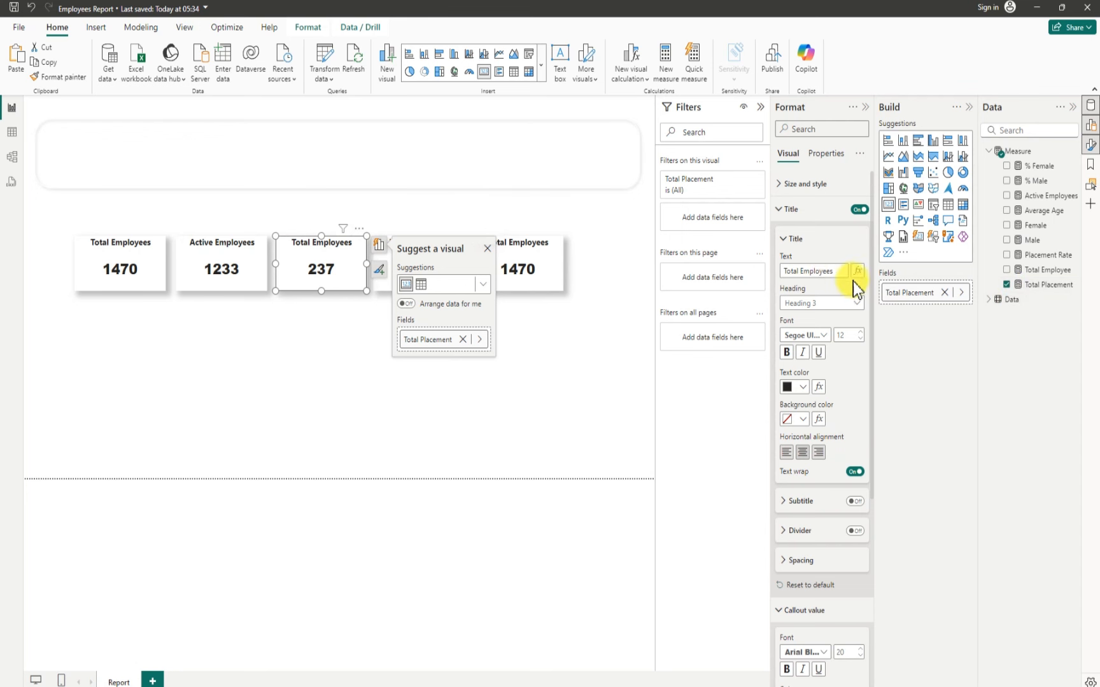
# Step: Change the third card's title text to "Total Placement"
pyautogui.moveTo(840, 272); pyautogui.dragTo(783, 275)
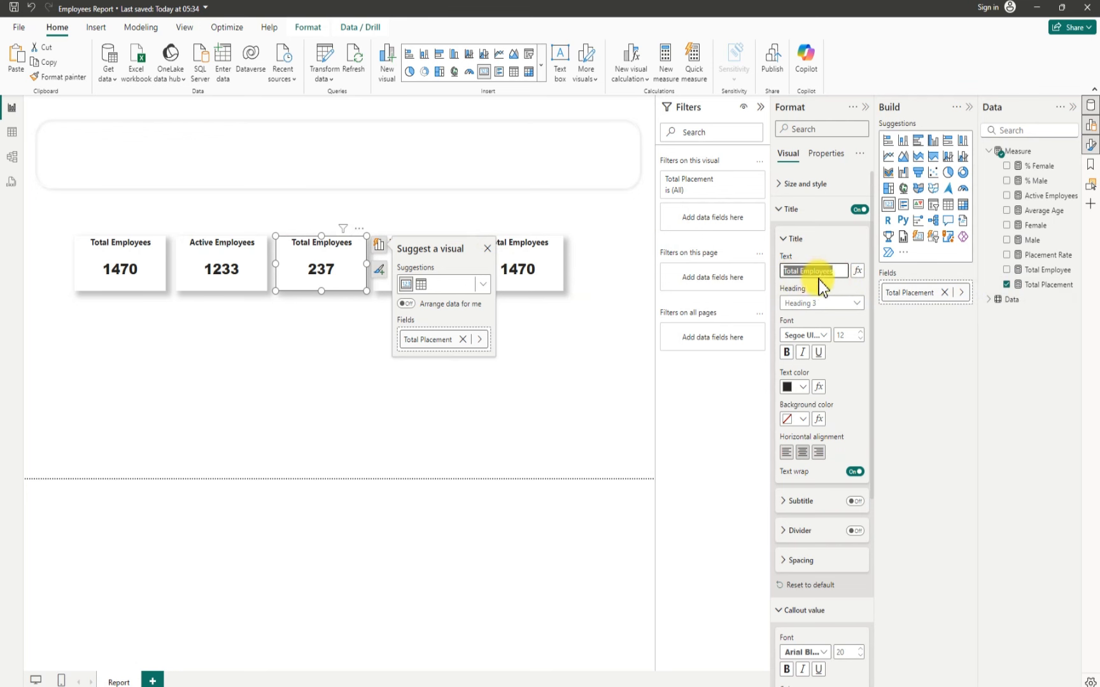
pyautogui.click(836, 271)
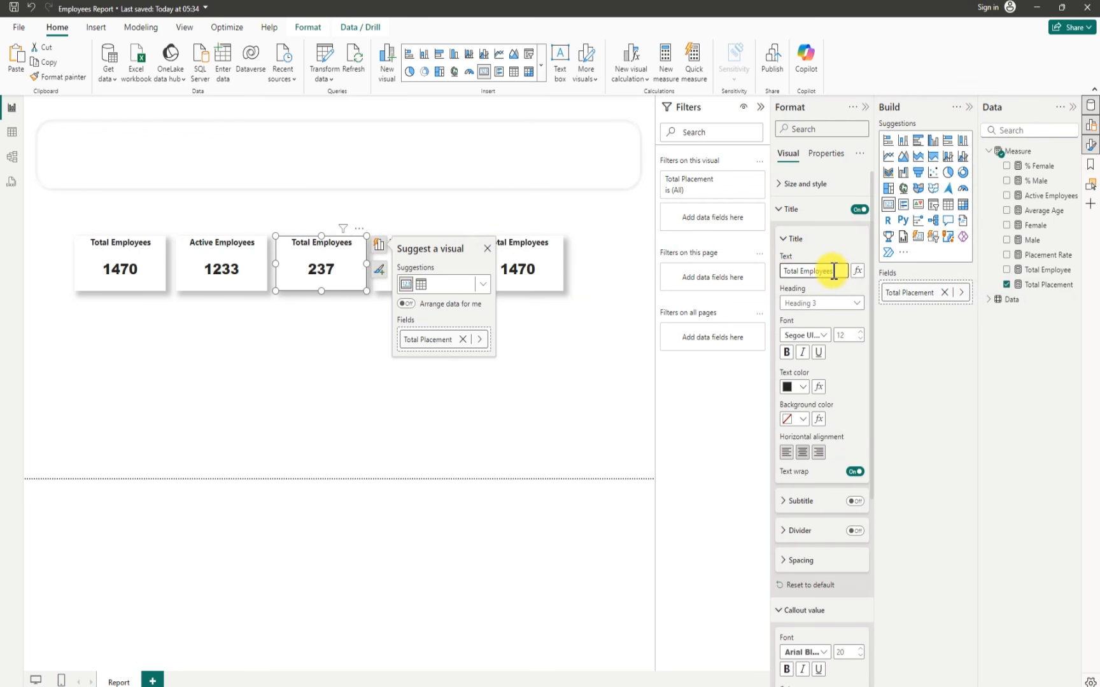
pyautogui.press('BackSpace')
pyautogui.press('BackSpace')
pyautogui.press('BackSpace')
pyautogui.press('BackSpace')
pyautogui.press('BackSpace')
pyautogui.press('BackSpace')
pyautogui.press('BackSpace')
pyautogui.press('BackSpace')
pyautogui.press('BackSpace')
pyautogui.press('BackSpace')
pyautogui.write('Placement')
pyautogui.click(586, 323)
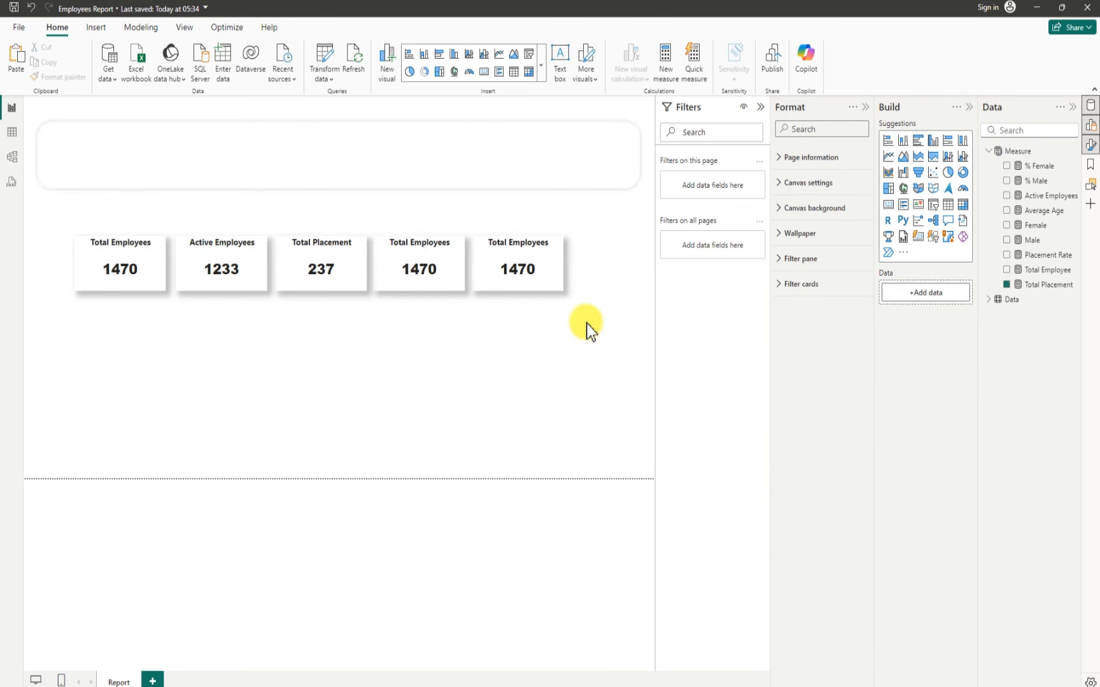
# Step: Replace the fourth card's Total Employee measure with Average Age
pyautogui.click(429, 269)
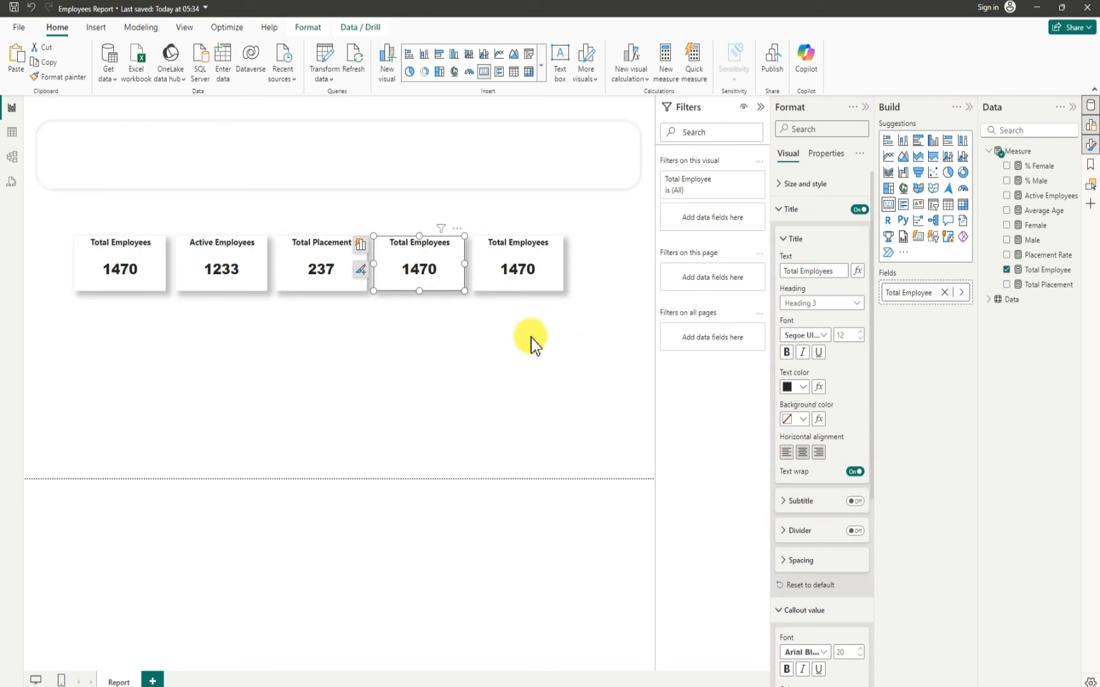
pyautogui.click(1006, 271)
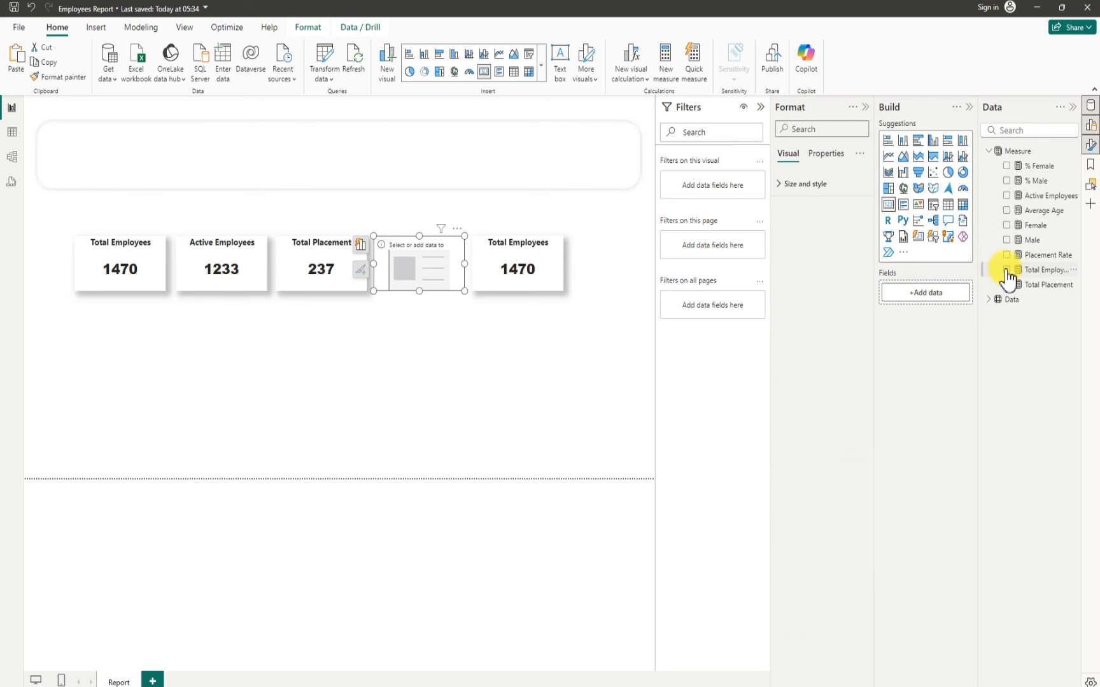
pyautogui.click(1007, 210)
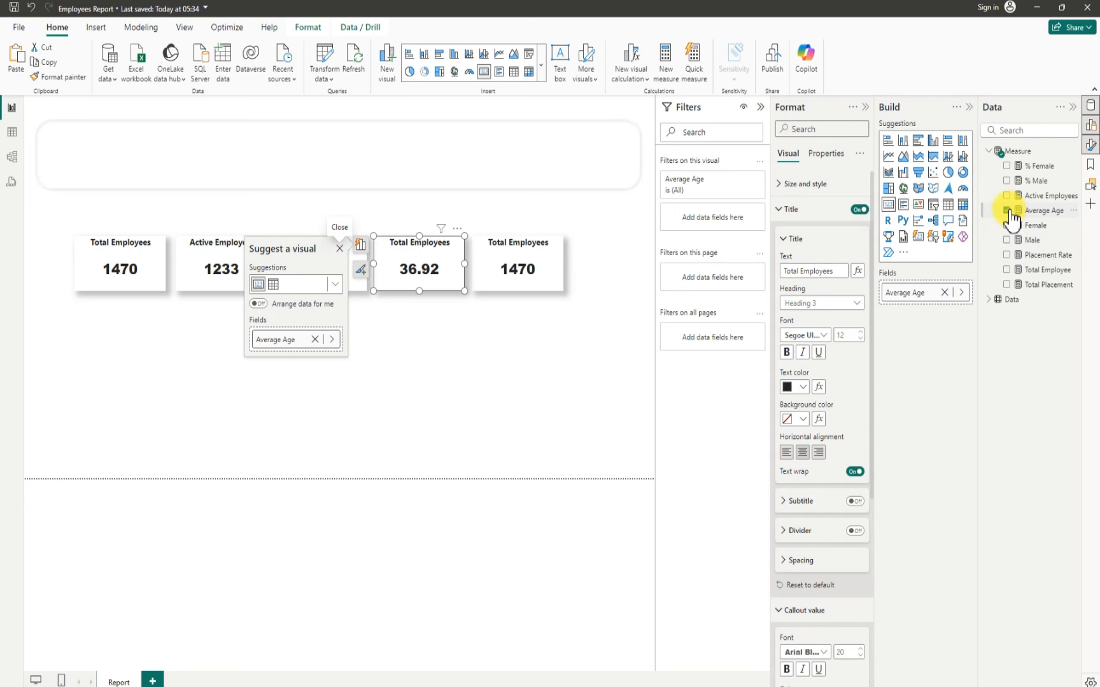
# Step: Set the Average Age measure's number format to 0 decimal places
pyautogui.click(1051, 212)
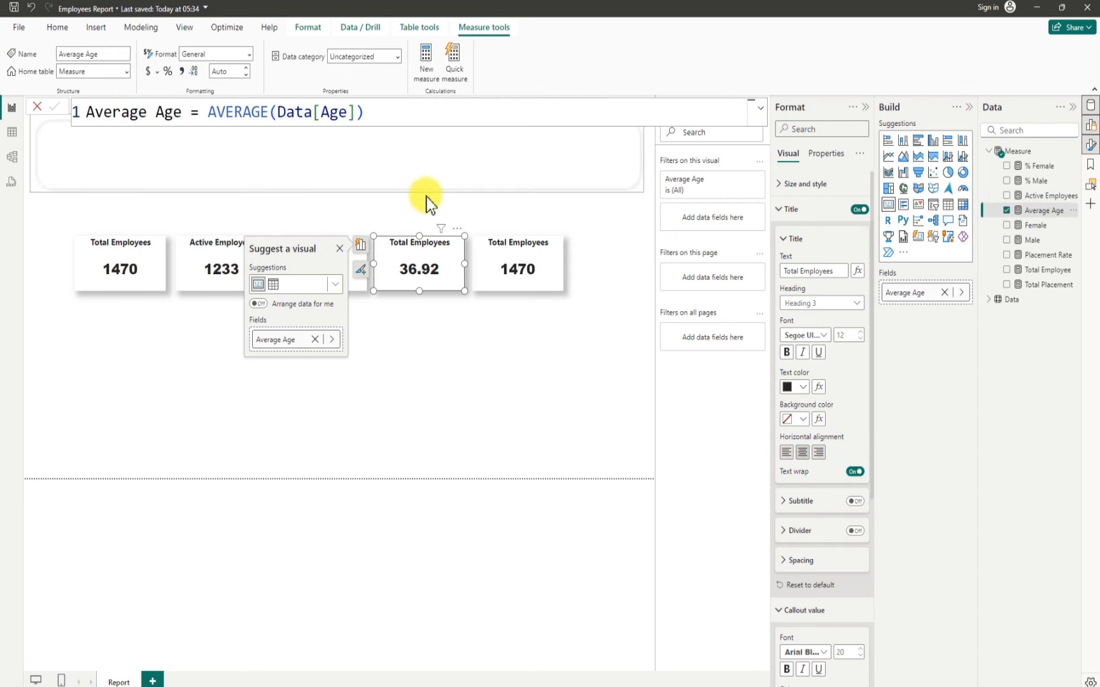
pyautogui.click(240, 71)
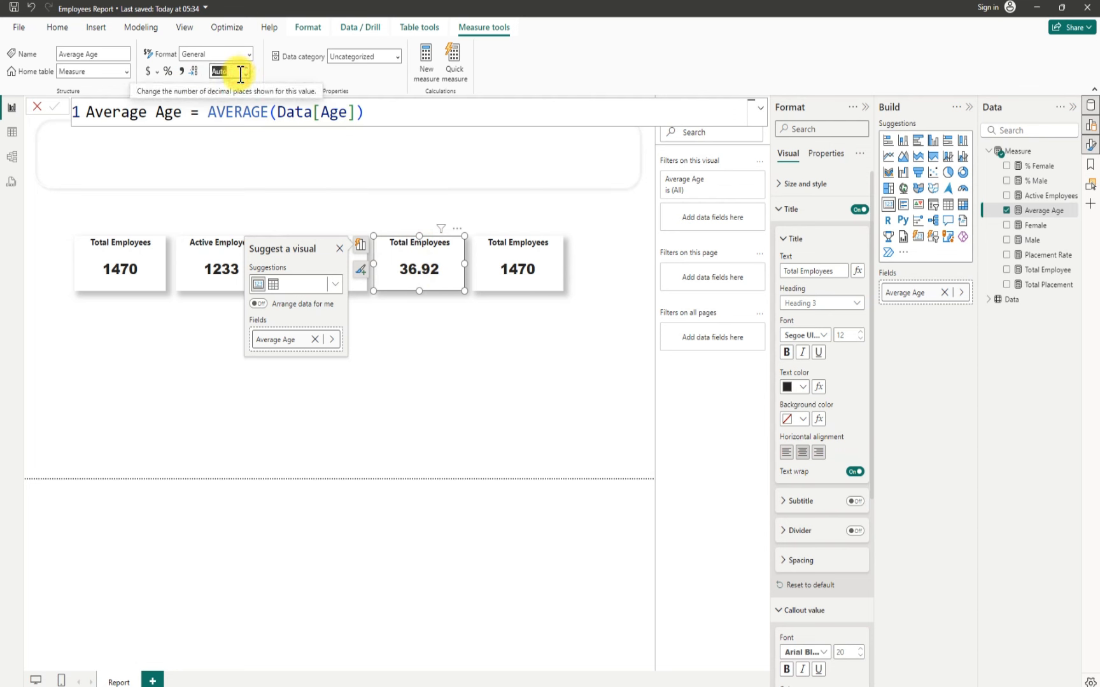
pyautogui.press('BackSpace')
pyautogui.write('0')
pyautogui.click(376, 115)
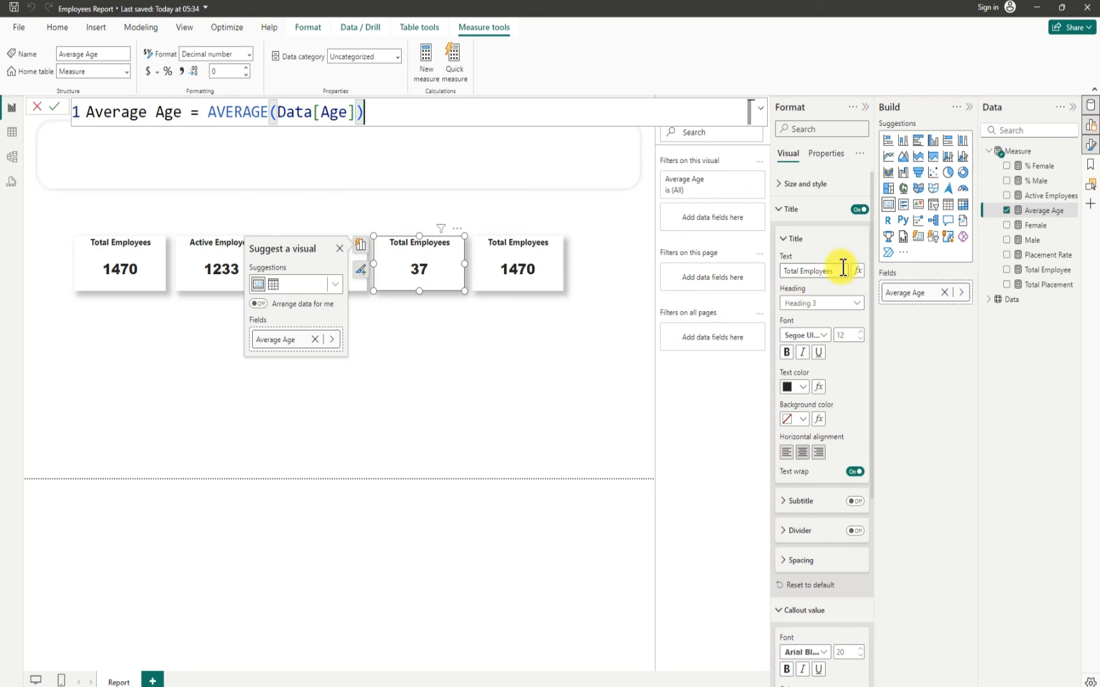
# Step: Change the fourth card's title text to "Average Age"
pyautogui.moveTo(834, 271); pyautogui.dragTo(770, 264)
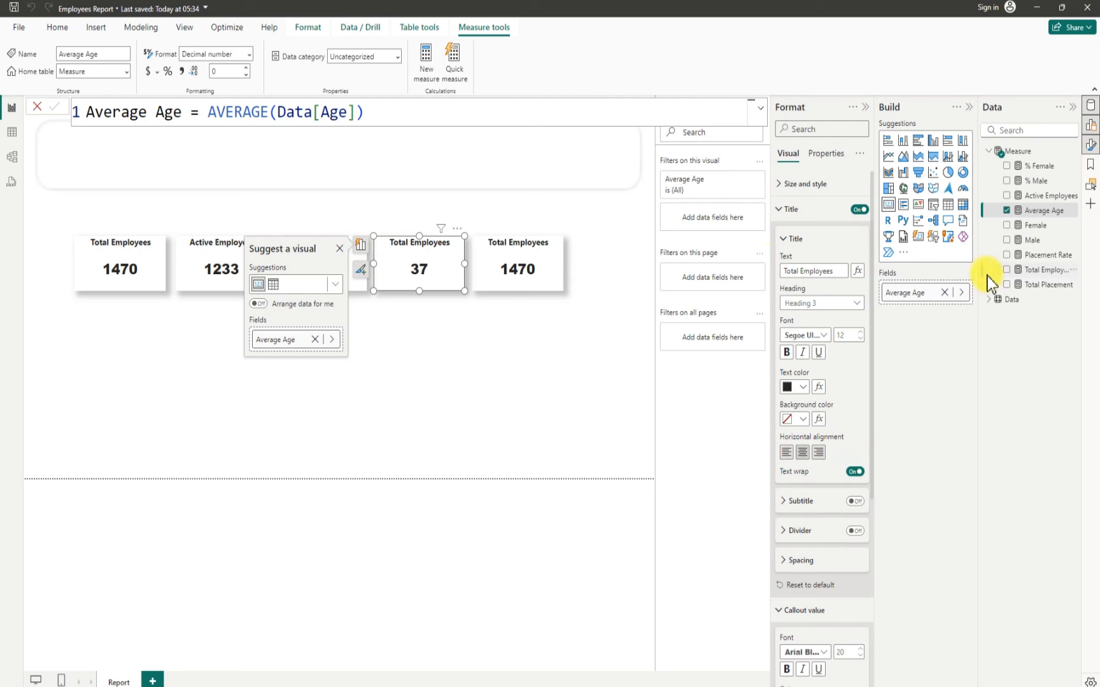
pyautogui.moveTo(831, 269); pyautogui.dragTo(771, 275)
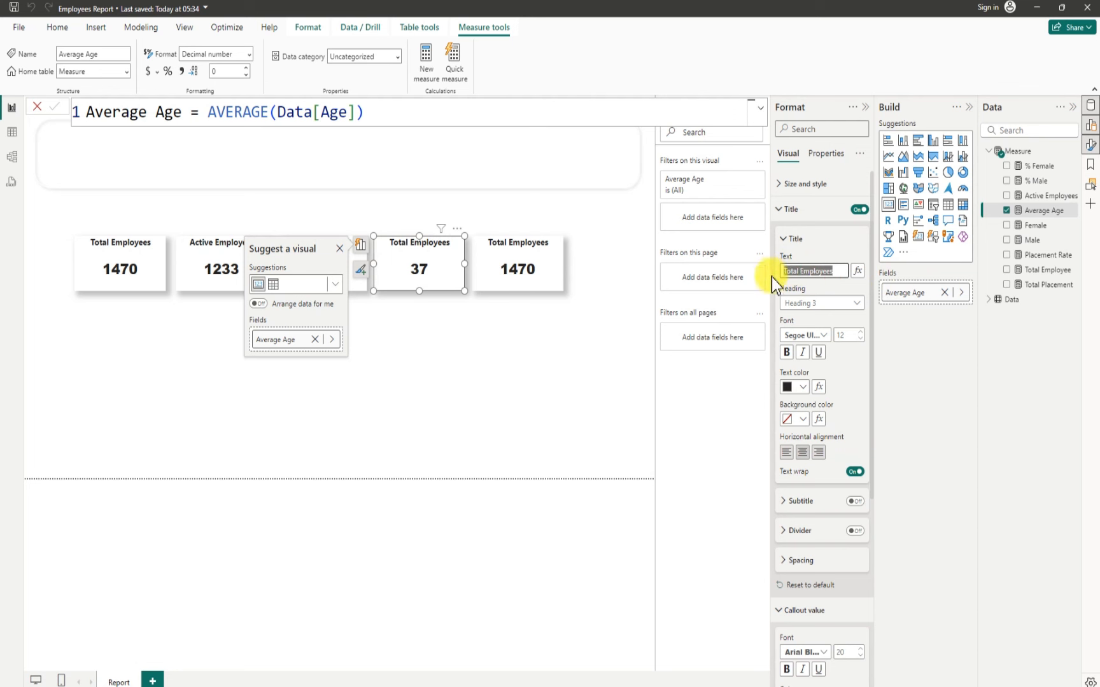
pyautogui.press('BackSpace')
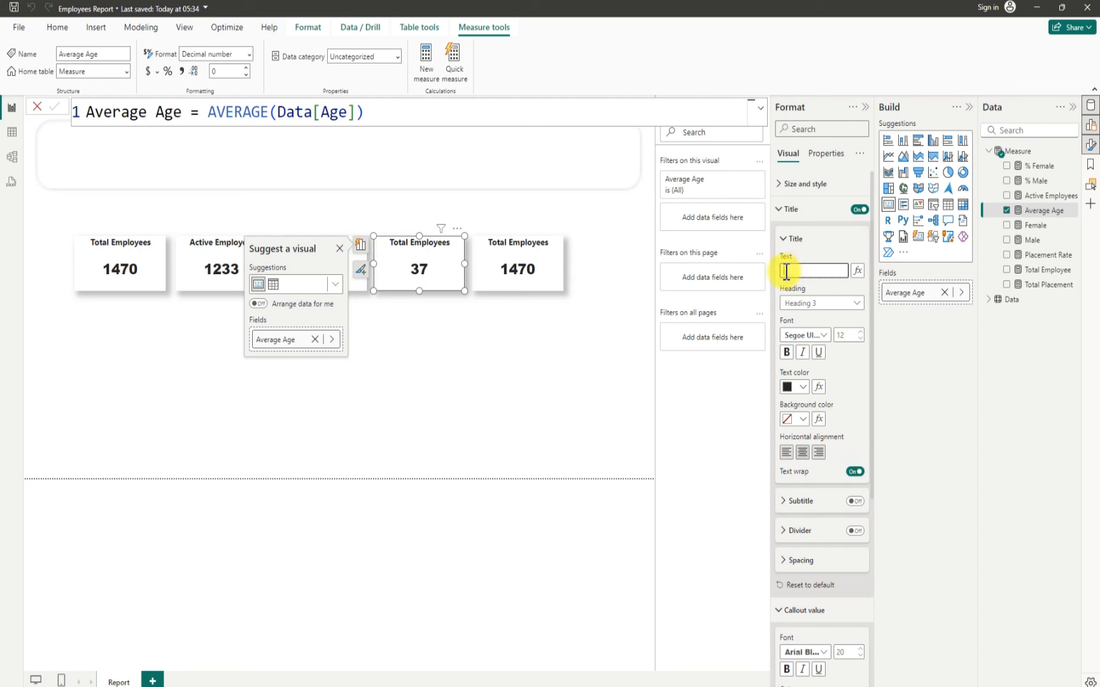
pyautogui.write('Average Age')
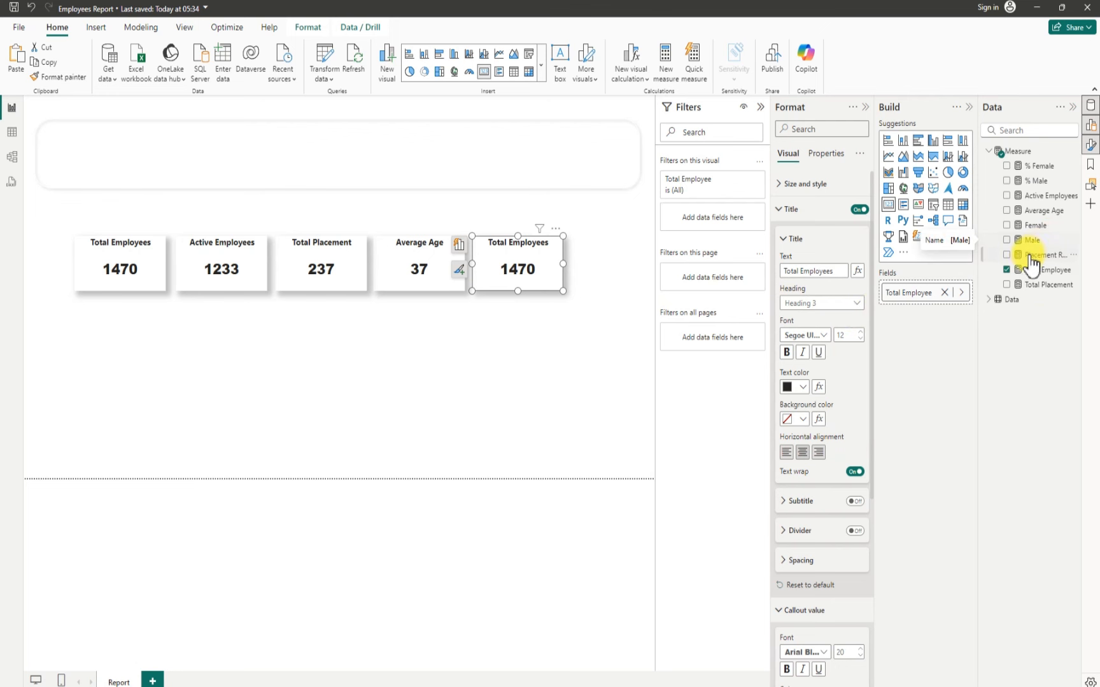
# Step: Replace the fifth card's Total Employee measure with Placement Rate and select its title text for editing
pyautogui.click(1008, 270)
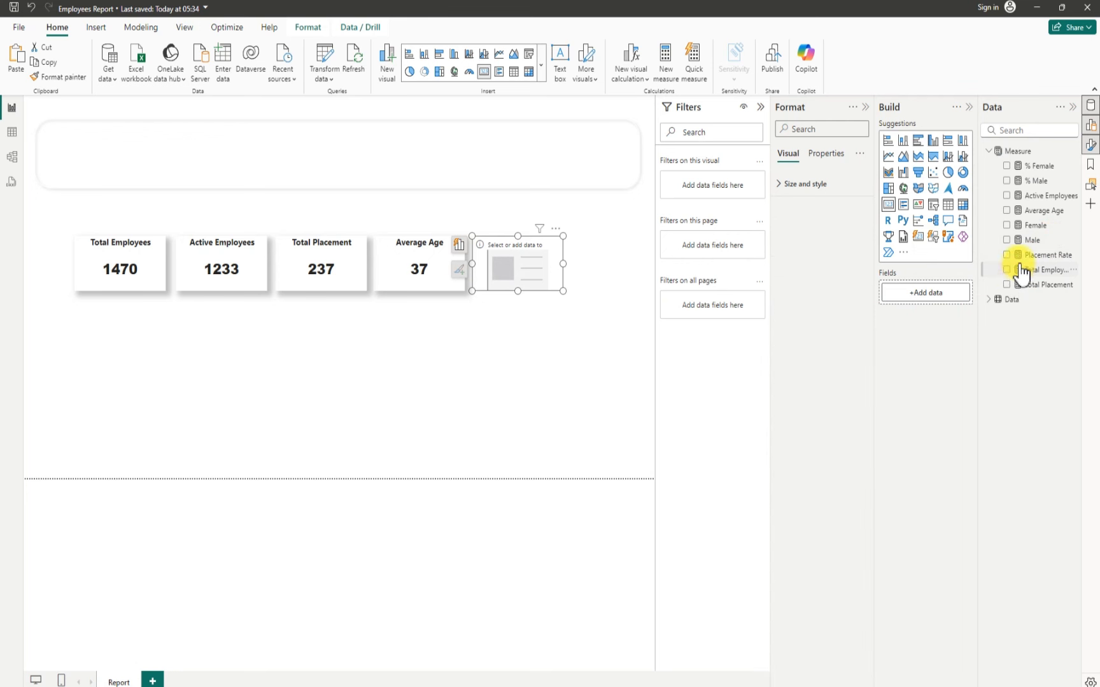
pyautogui.click(1006, 255)
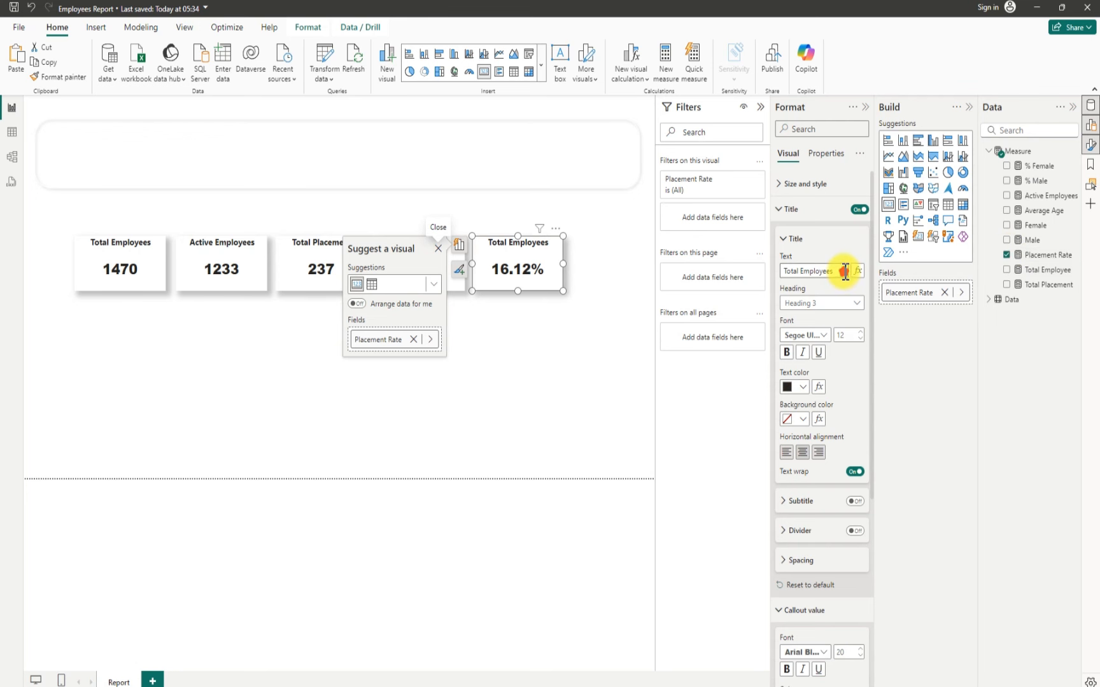
pyautogui.moveTo(844, 271); pyautogui.dragTo(782, 270)
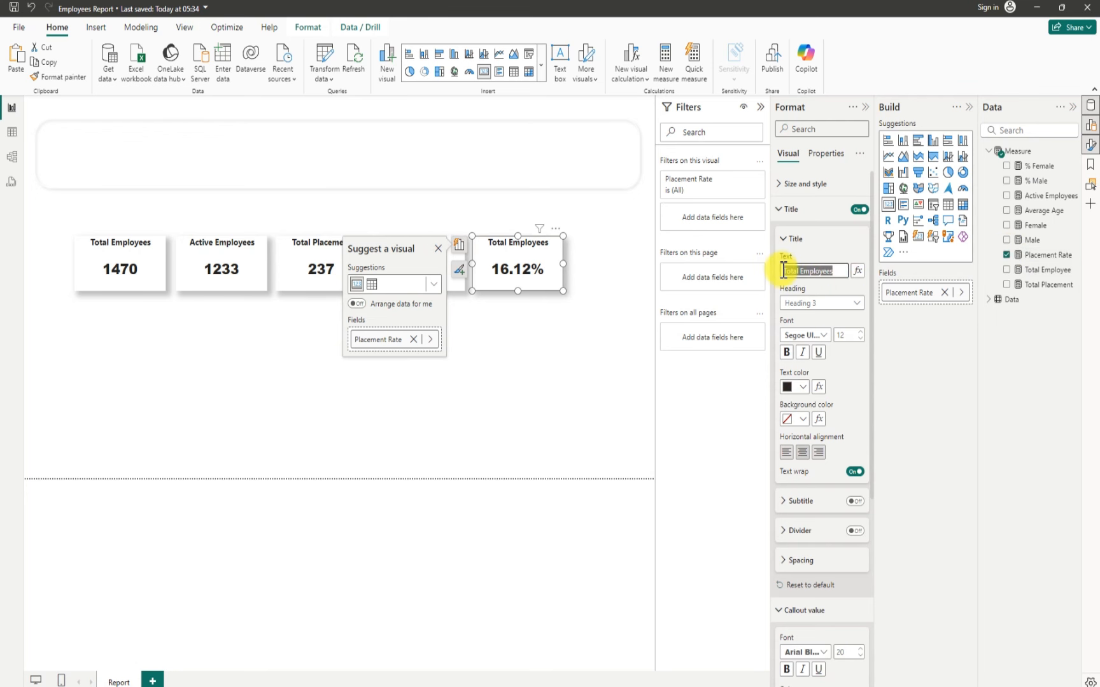
# Step: Title the card showing the Placement Rate measure "Placement Rate"
pyautogui.write('Place')
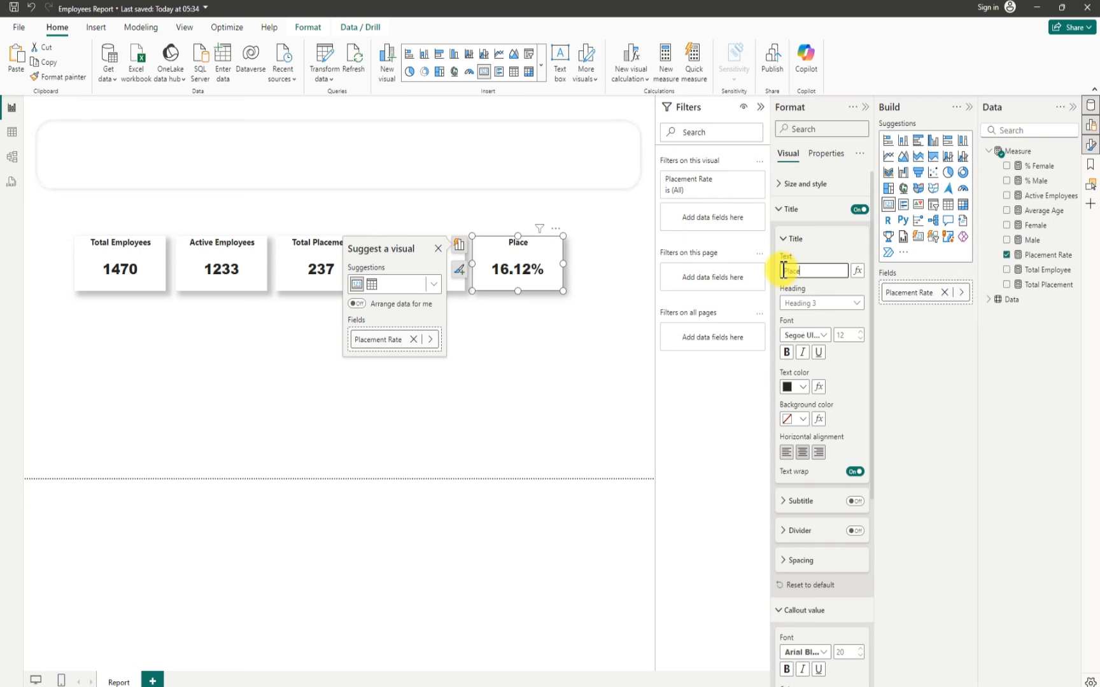
pyautogui.write('ment')
pyautogui.write('r')
pyautogui.write('Rate')
pyautogui.click(817, 271)
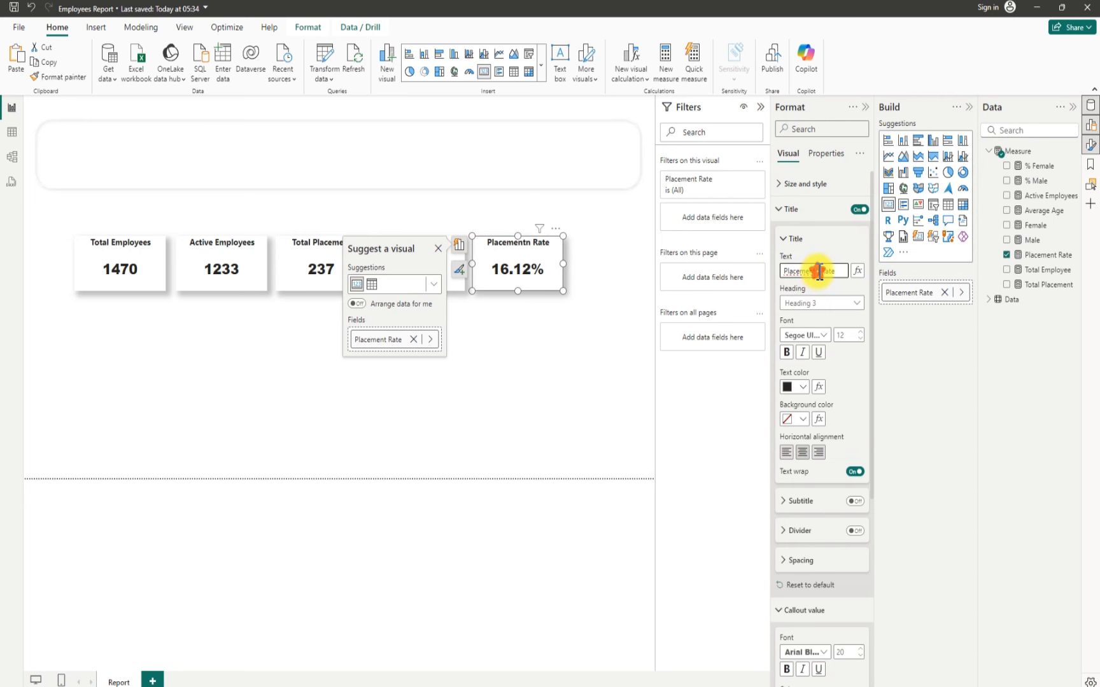
pyautogui.press('BackSpace')
pyautogui.click(591, 341)
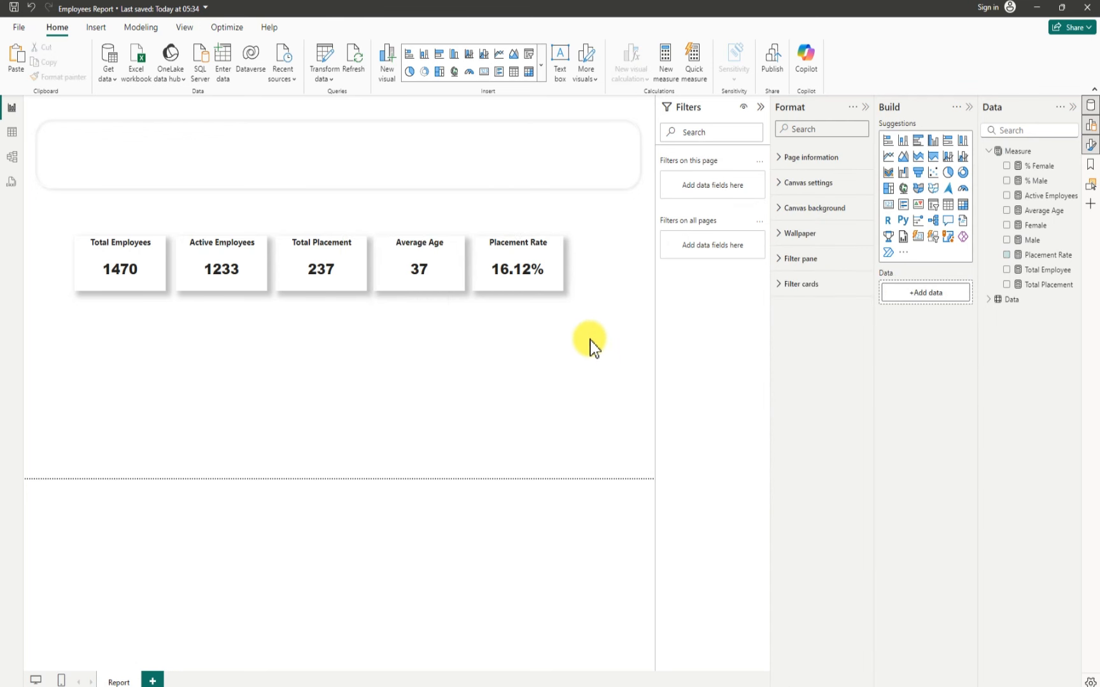
# Step: Format the Total Employee and Active Employees measures with a thousands separator
pyautogui.click(115, 269)
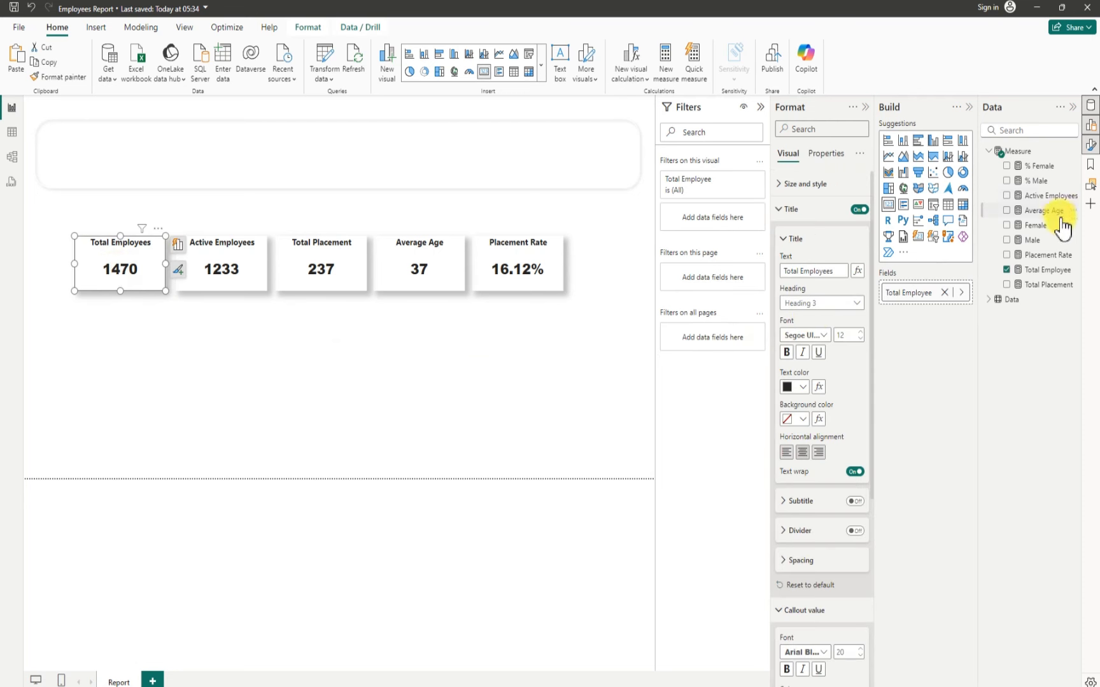
pyautogui.click(1045, 271)
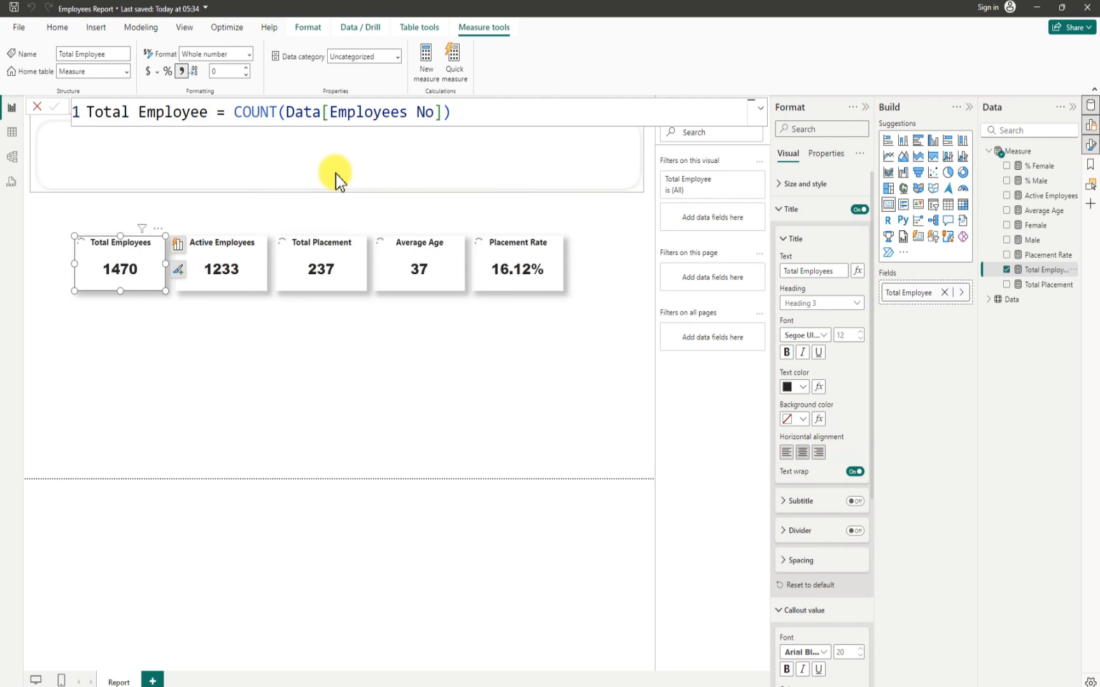
pyautogui.click(332, 327)
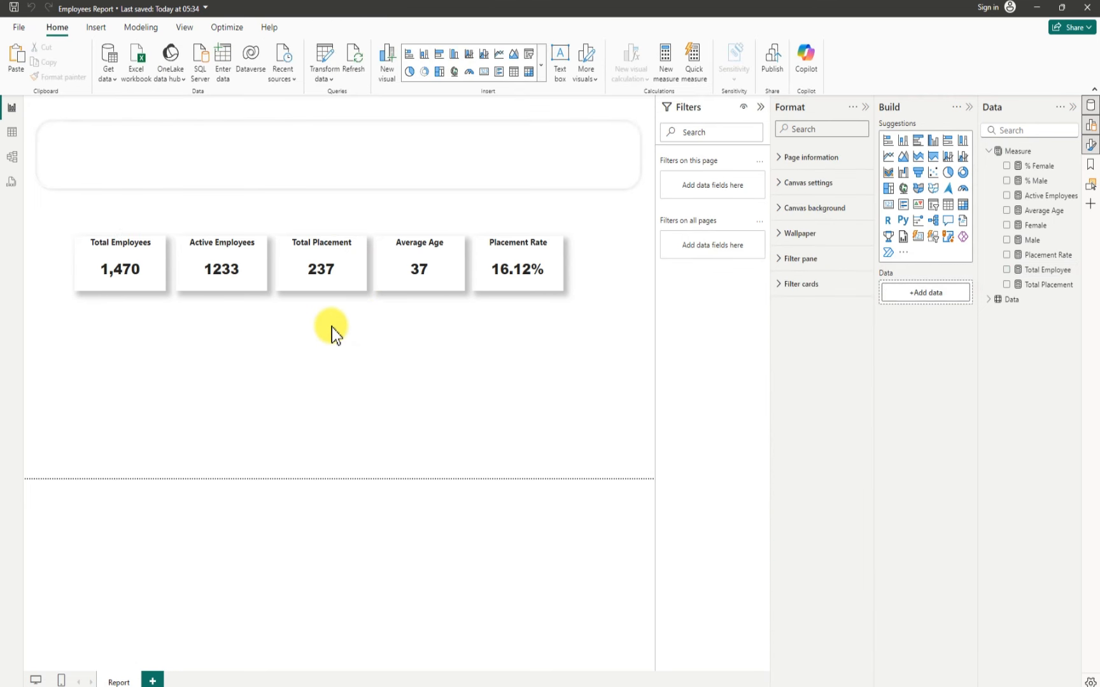
pyautogui.click(244, 278)
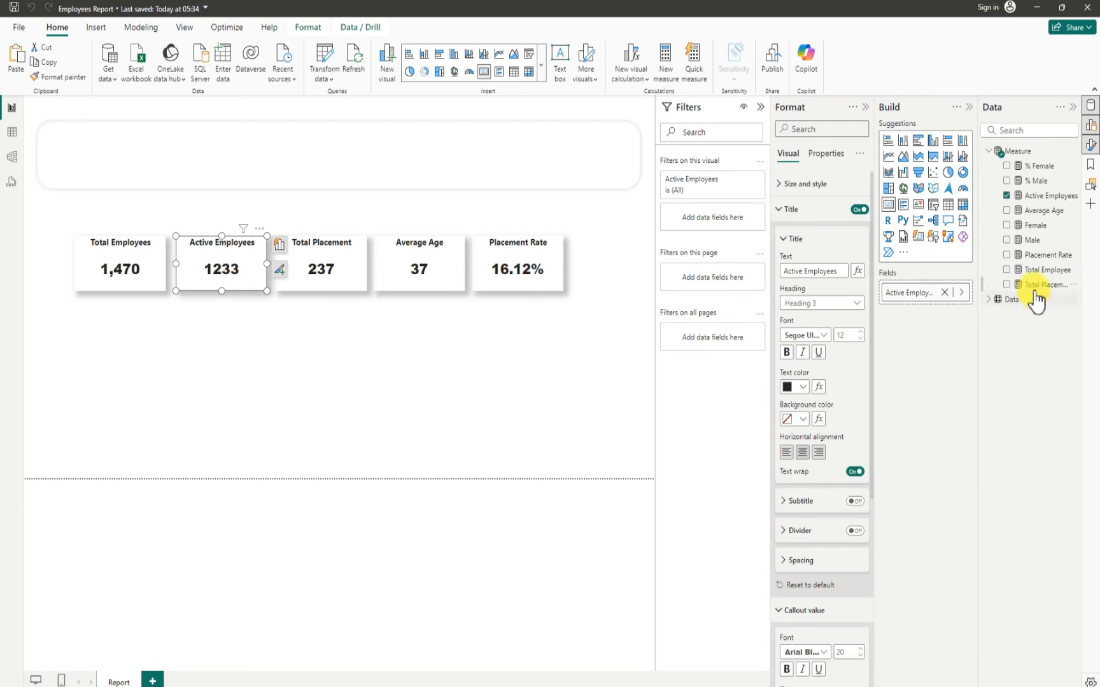
pyautogui.click(1050, 196)
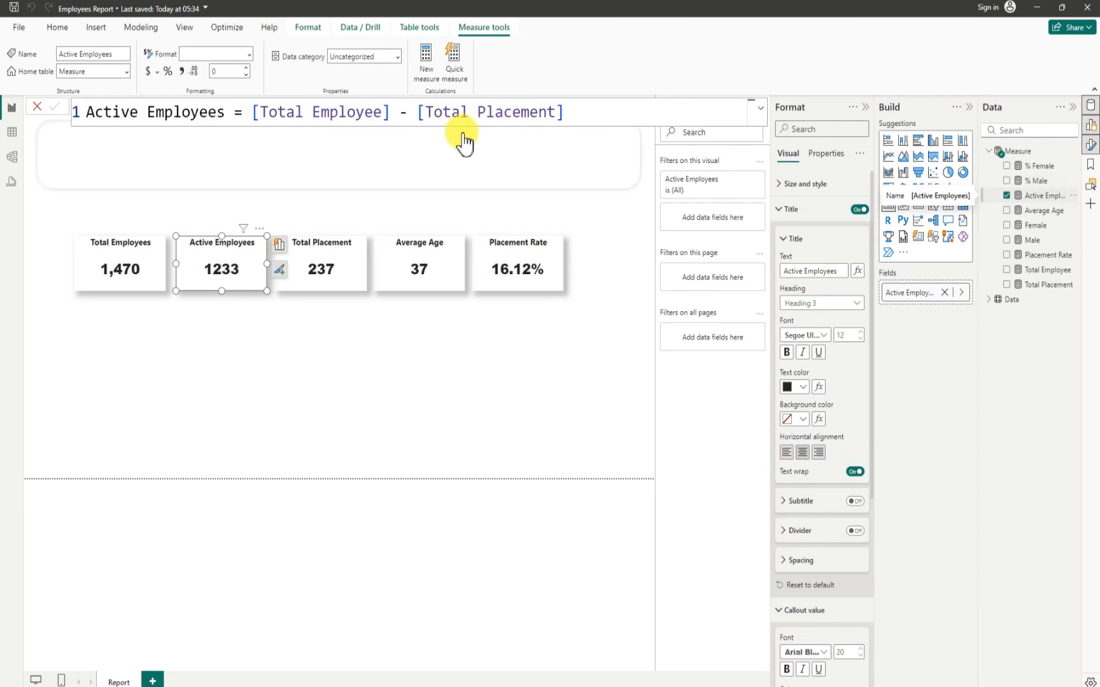
pyautogui.click(182, 72)
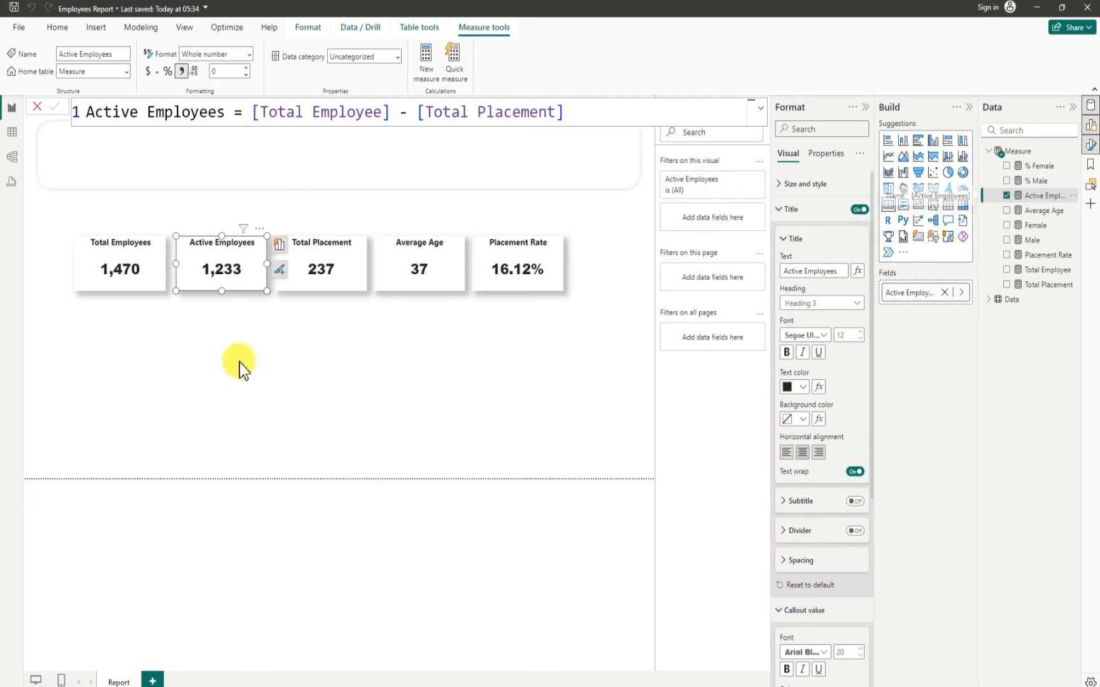
pyautogui.click(459, 356)
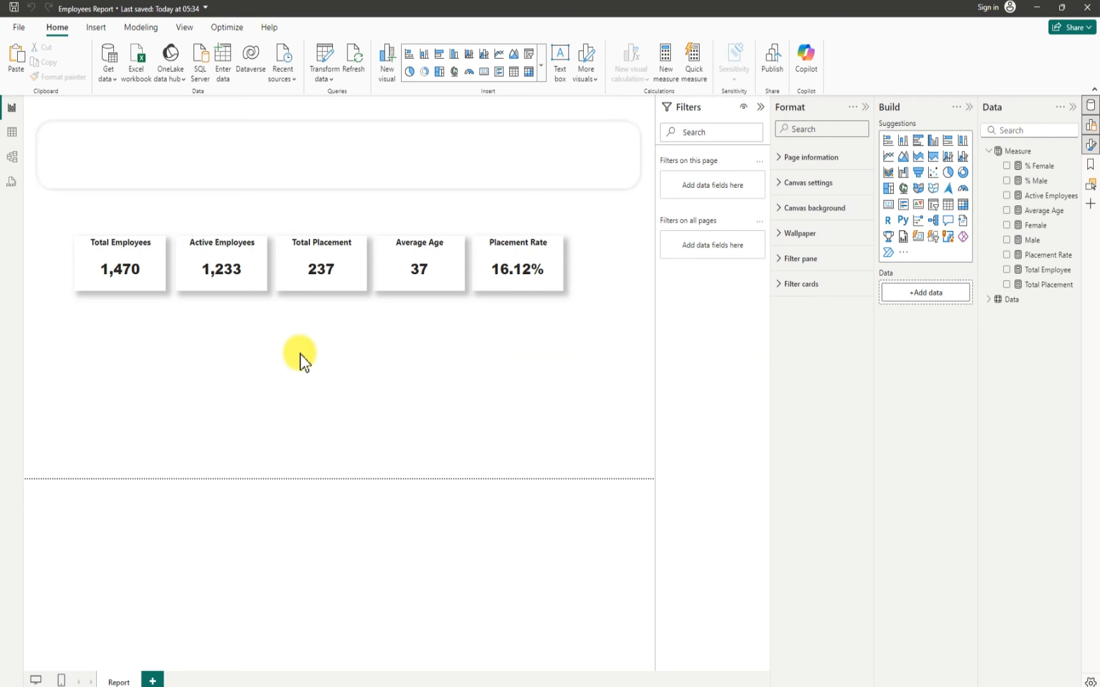
# Step: Group the Total Employees, Active Employees, Total Placement, Average Age and Placement Rate cards together
pyautogui.click(148, 272)
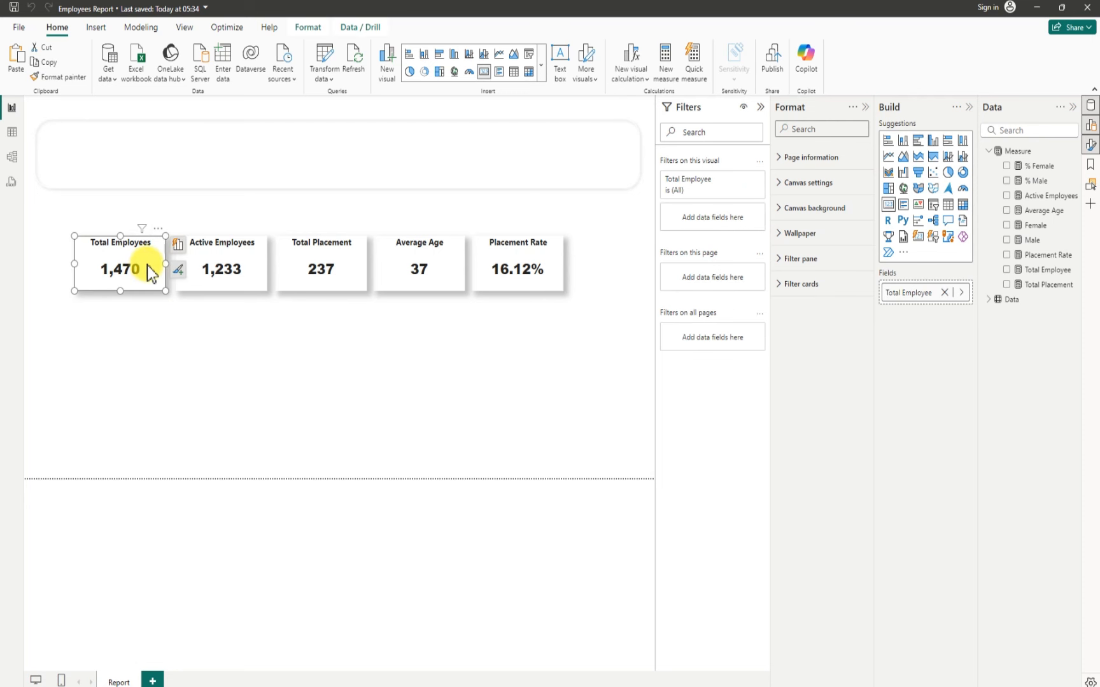
pyautogui.keyDown('ctrl'); pyautogui.click(236, 258); pyautogui.keyUp('ctrl')
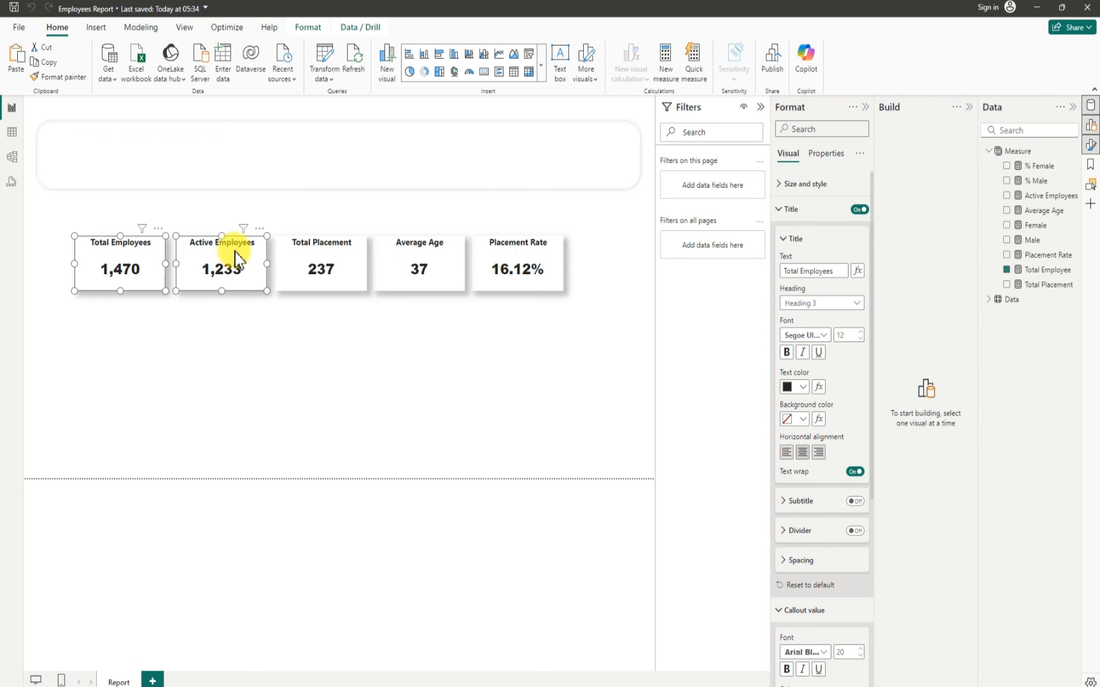
pyautogui.keyDown('ctrl'); pyautogui.click(299, 250); pyautogui.keyUp('ctrl')
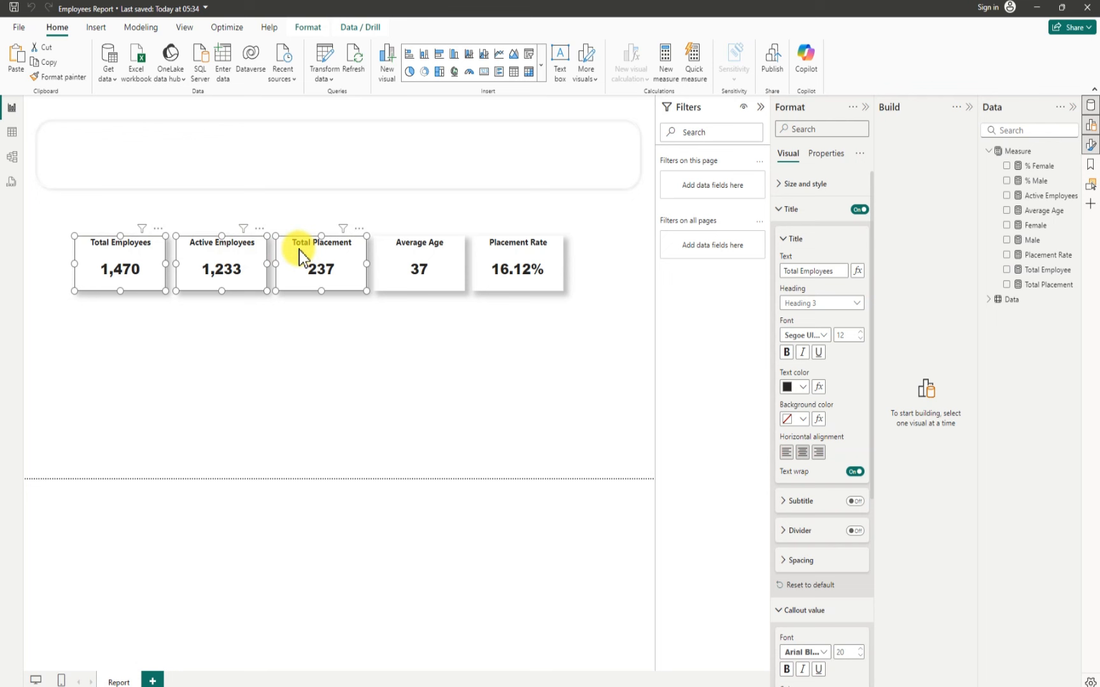
pyautogui.keyDown('ctrl'); pyautogui.click(383, 261); pyautogui.keyUp('ctrl')
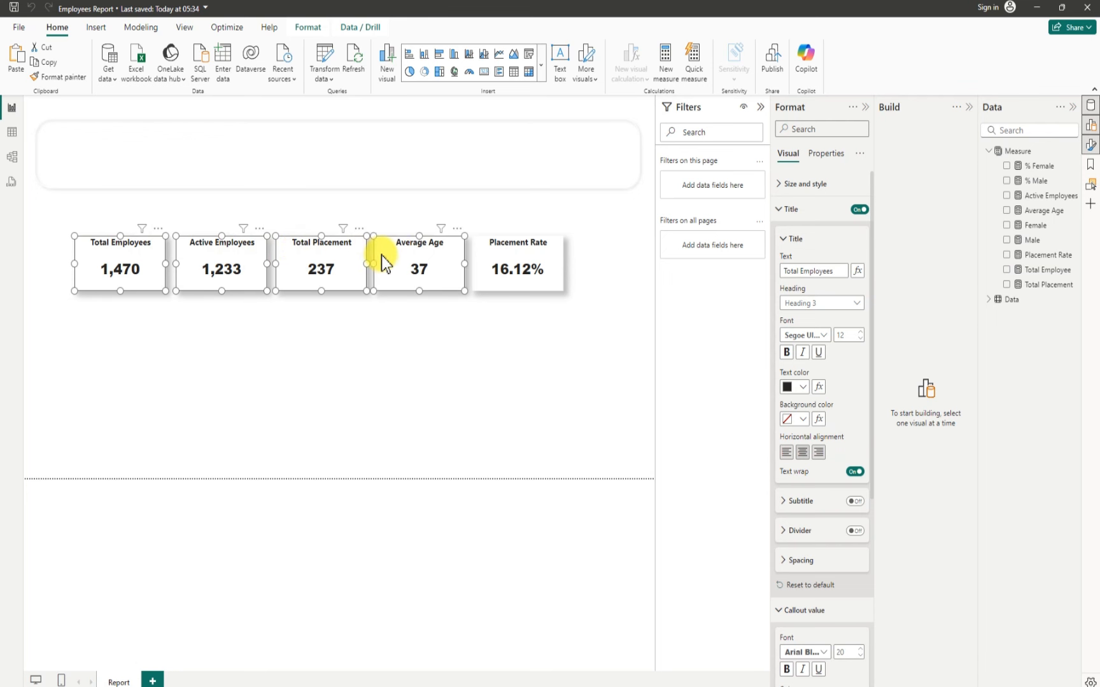
pyautogui.keyDown('ctrl'); pyautogui.click(485, 260); pyautogui.keyUp('ctrl')
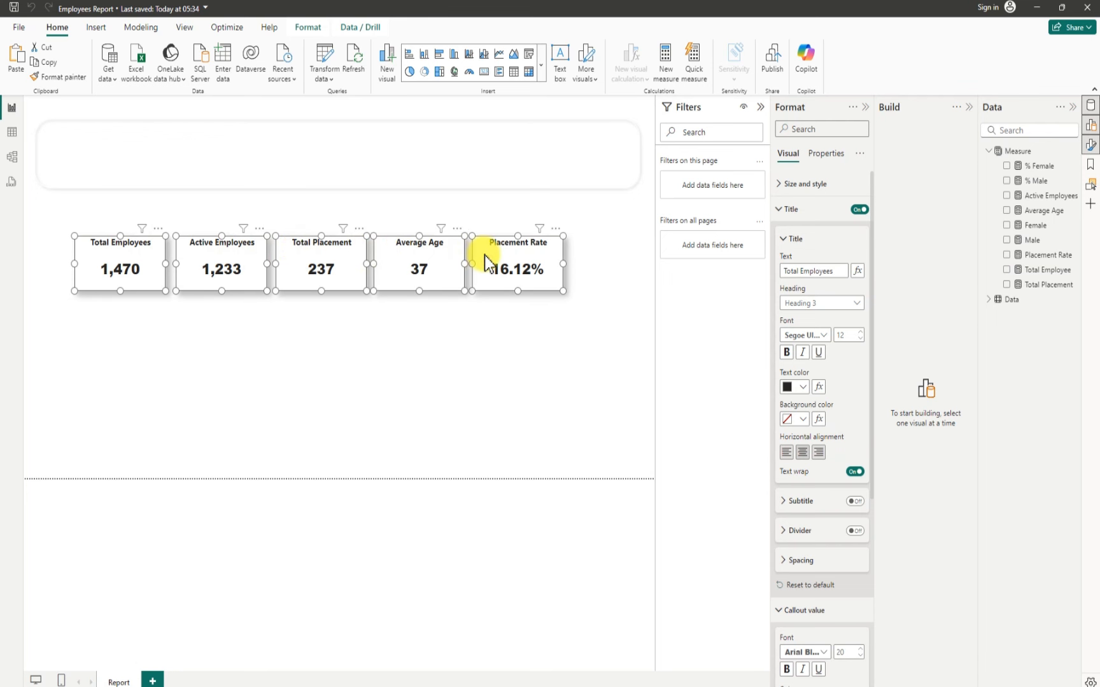
pyautogui.click(310, 29)
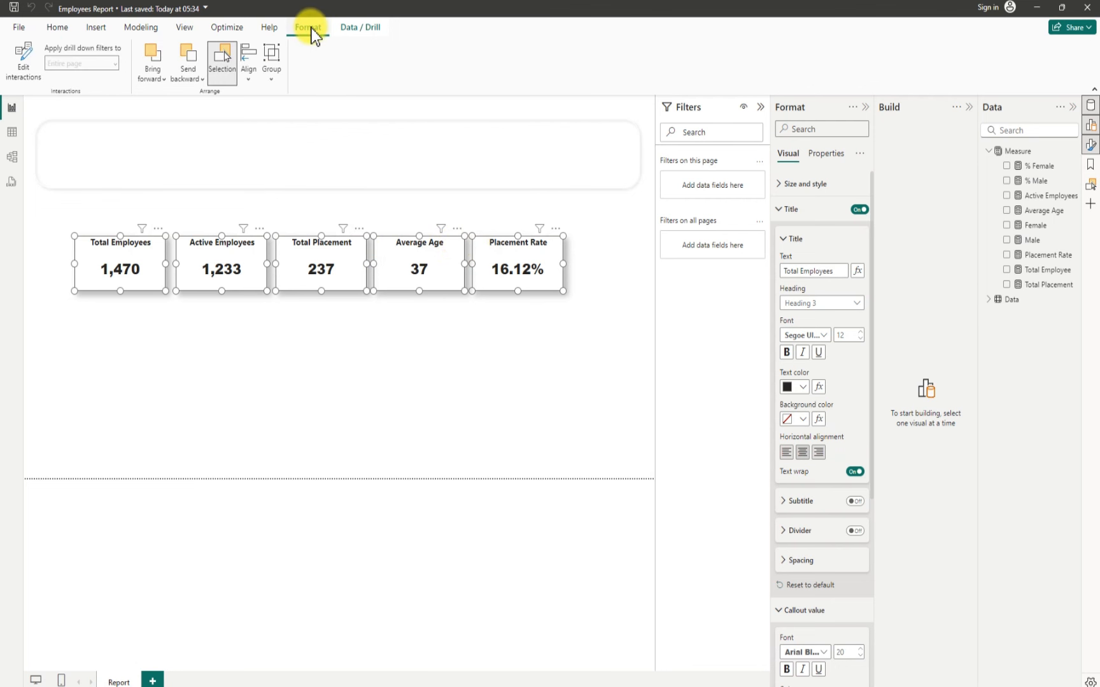
pyautogui.click(272, 77)
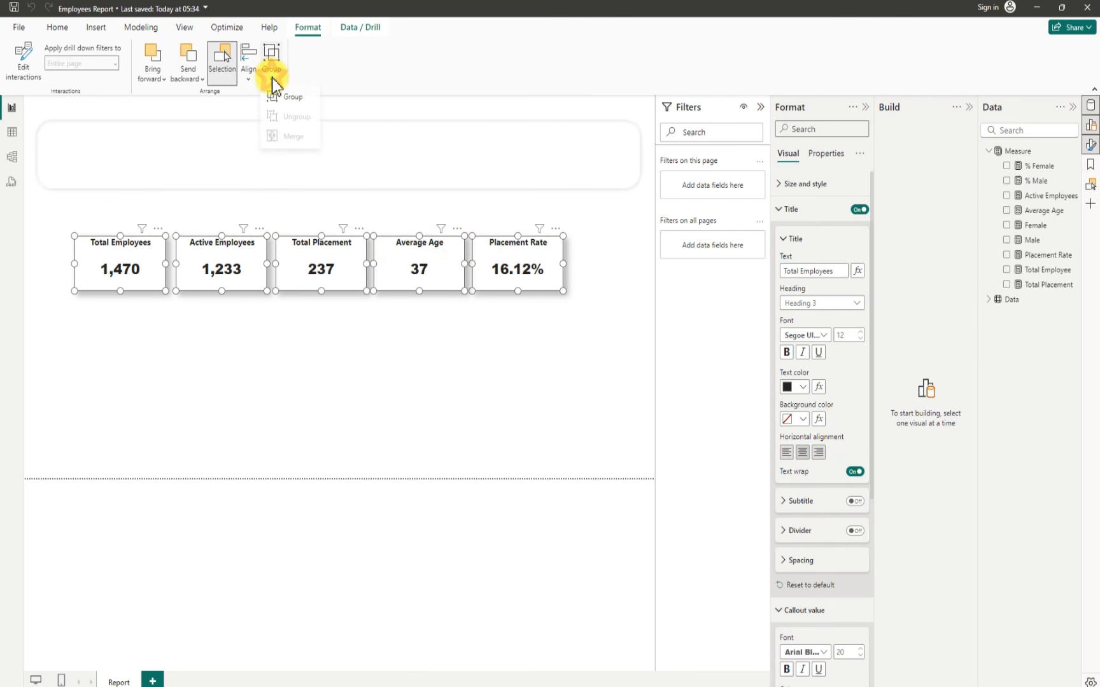
pyautogui.click(295, 101)
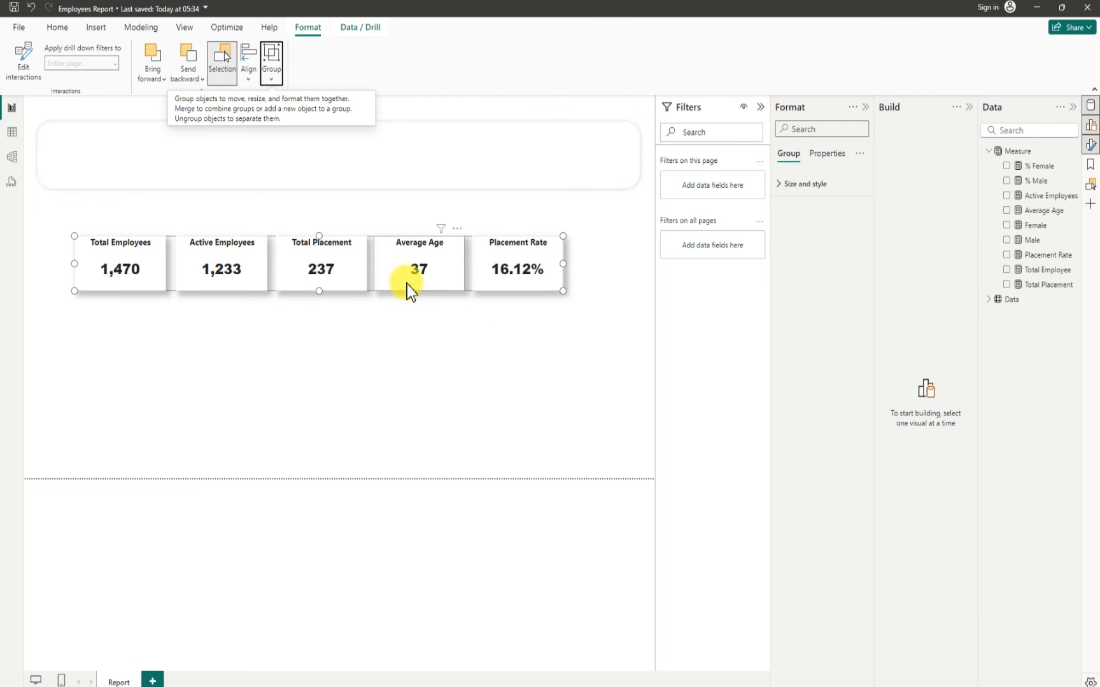
pyautogui.click(458, 366)
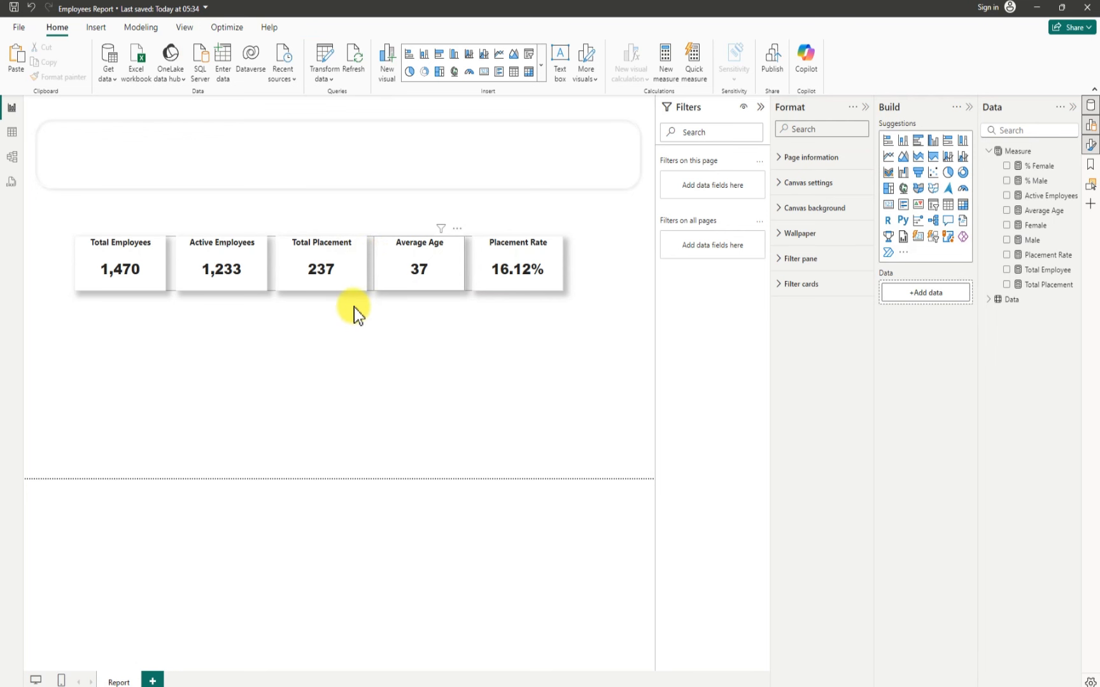
# Step: Try to position the grouped cards inside the rounded rectangle above them
pyautogui.moveTo(354, 307); pyautogui.dragTo(354, 306)
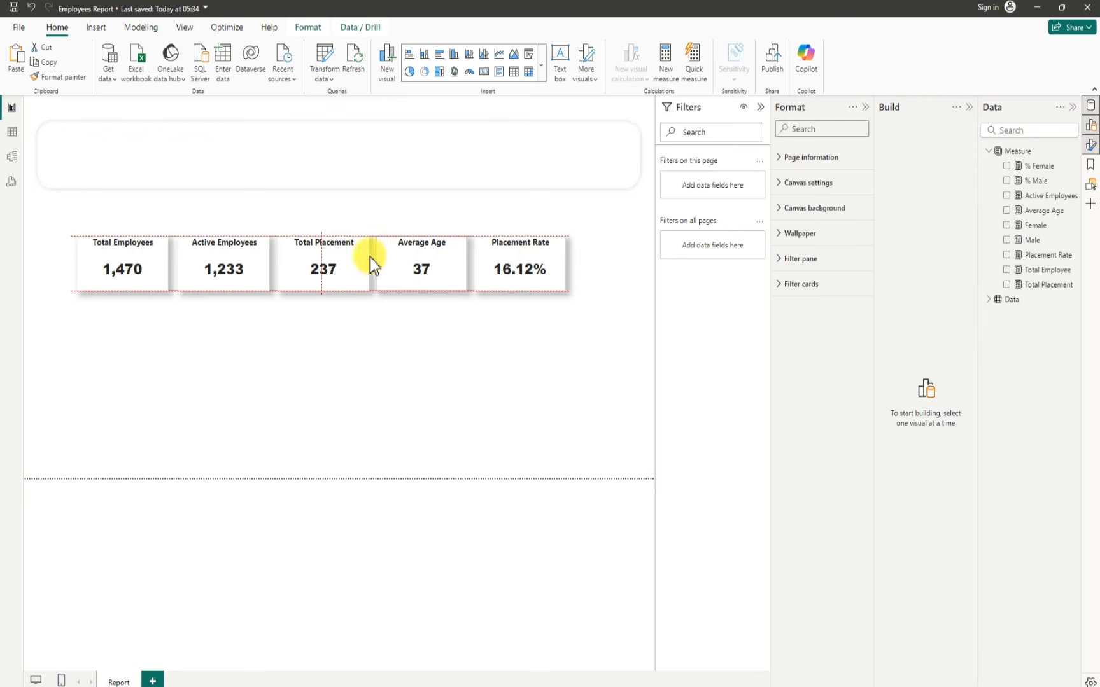
pyautogui.hotkey('ctrl', 'z')
pyautogui.click(353, 304)
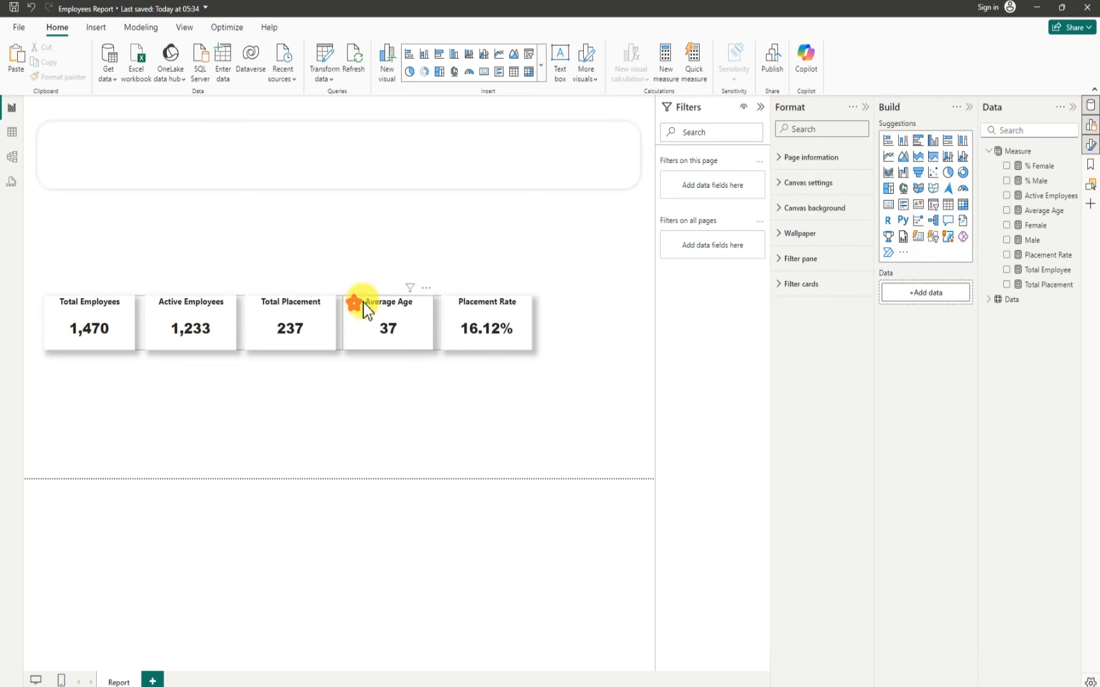
pyautogui.moveTo(462, 312); pyautogui.dragTo(412, 132)
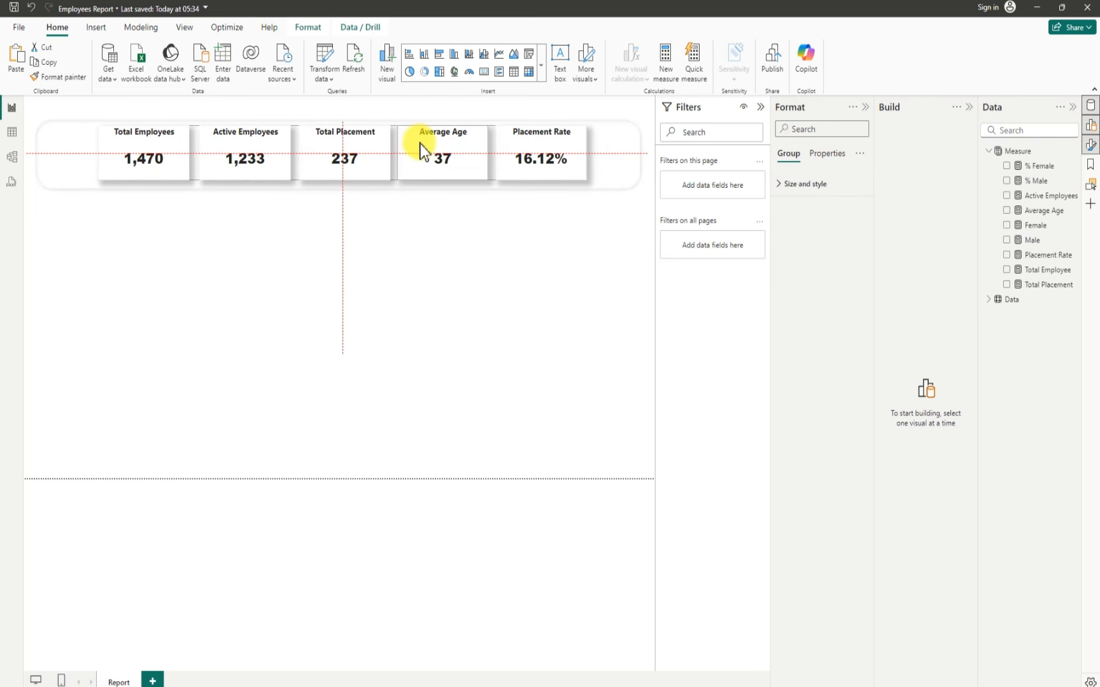
pyautogui.click(405, 140)
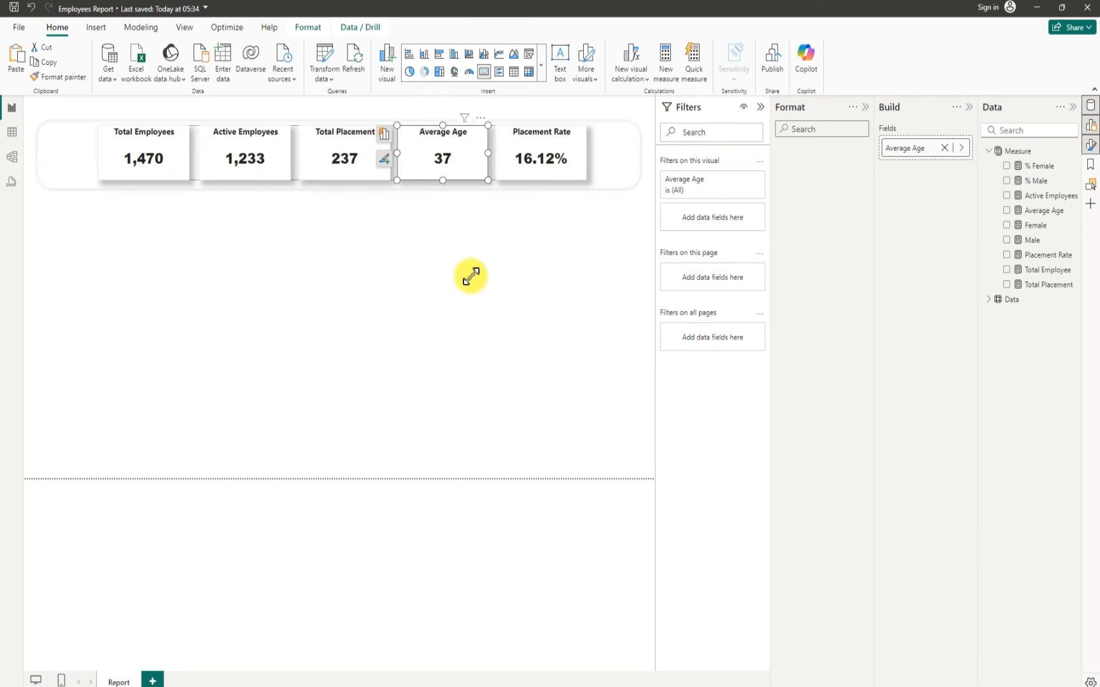
pyautogui.hotkey('ctrl', 'z')
pyautogui.moveTo(467, 266); pyautogui.dragTo(440, 270)
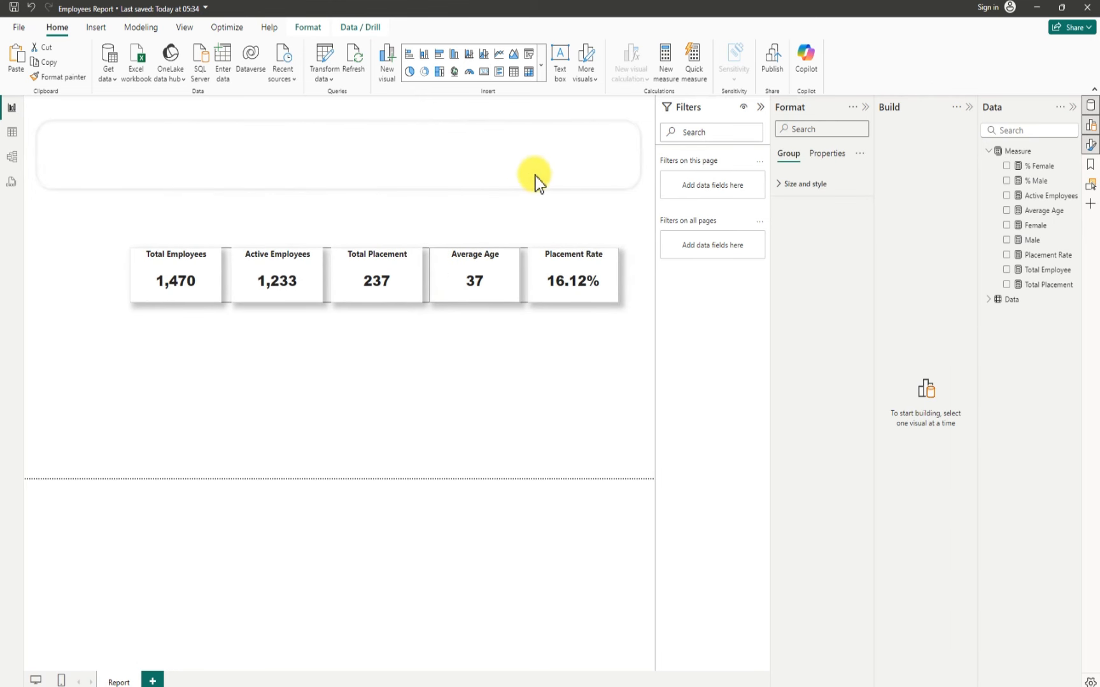
# Step: Shrink the rounded rectangle from both sides so its width fits the row of cards more closely
pyautogui.click(571, 176)
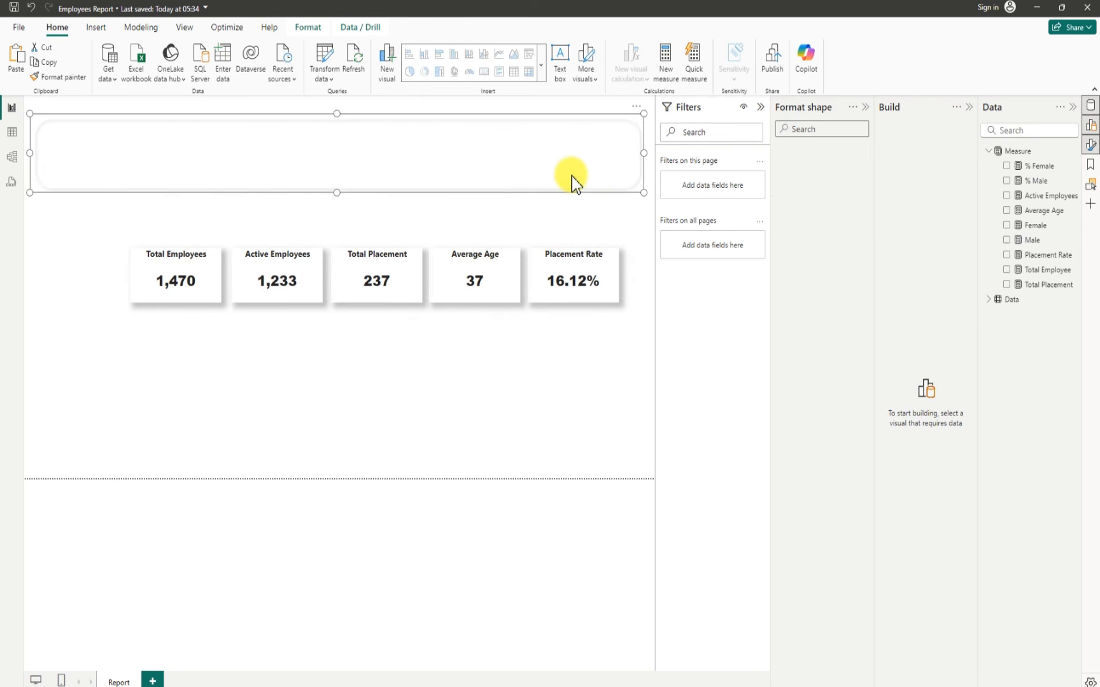
pyautogui.moveTo(643, 193); pyautogui.dragTo(620, 190)
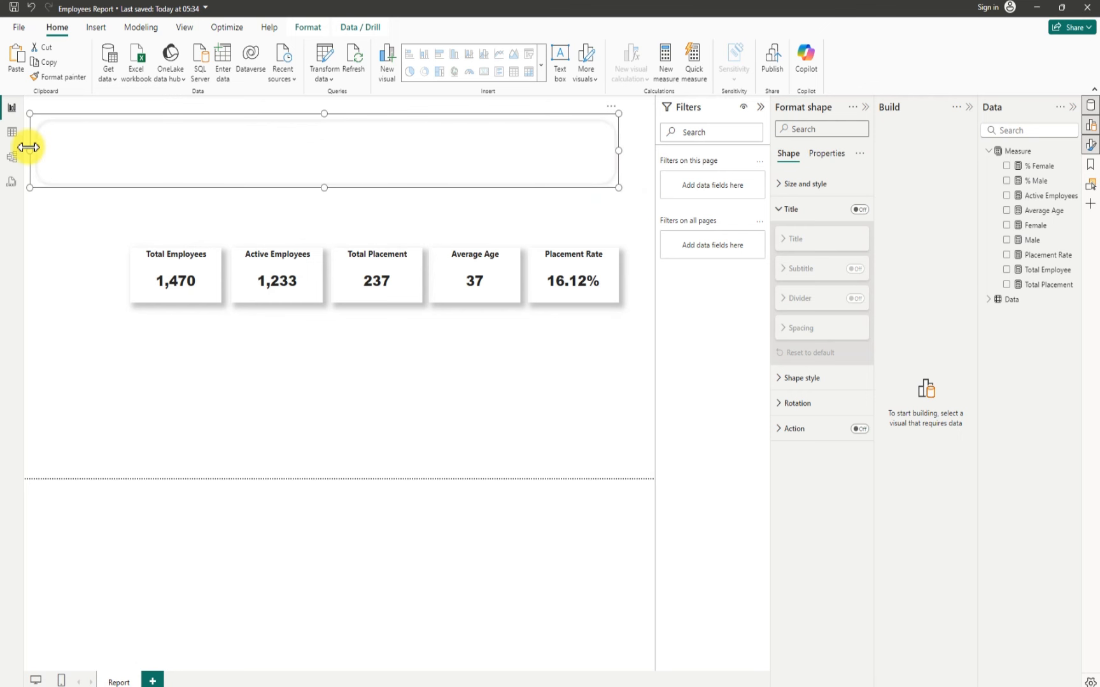
pyautogui.moveTo(28, 147); pyautogui.dragTo(63, 151)
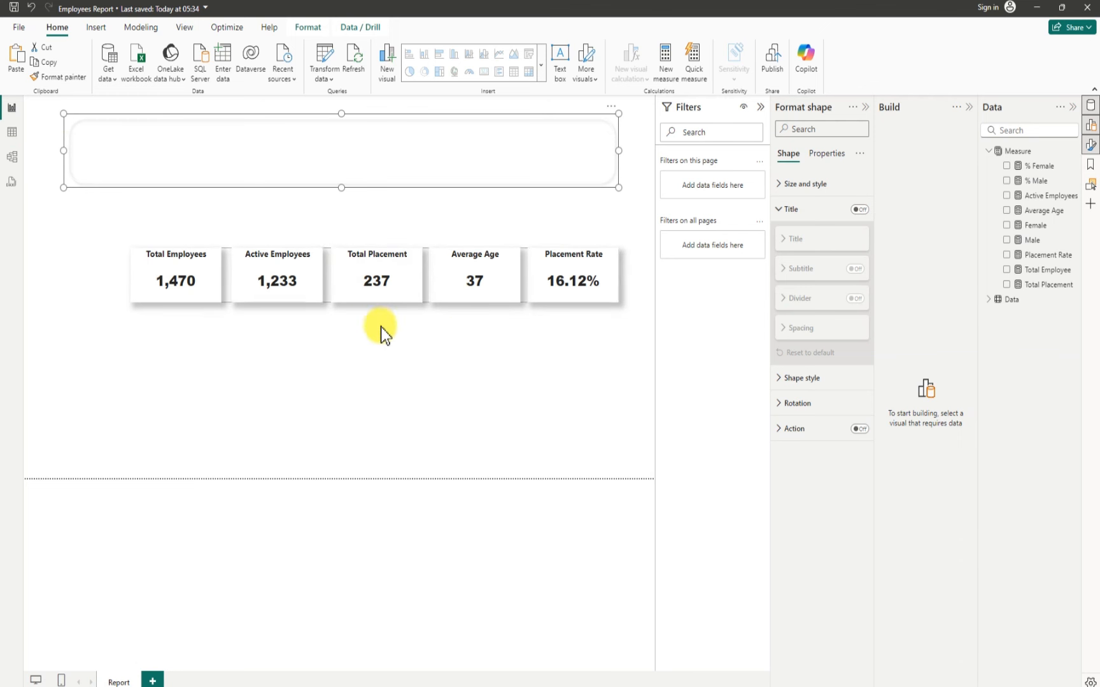
pyautogui.click(486, 386)
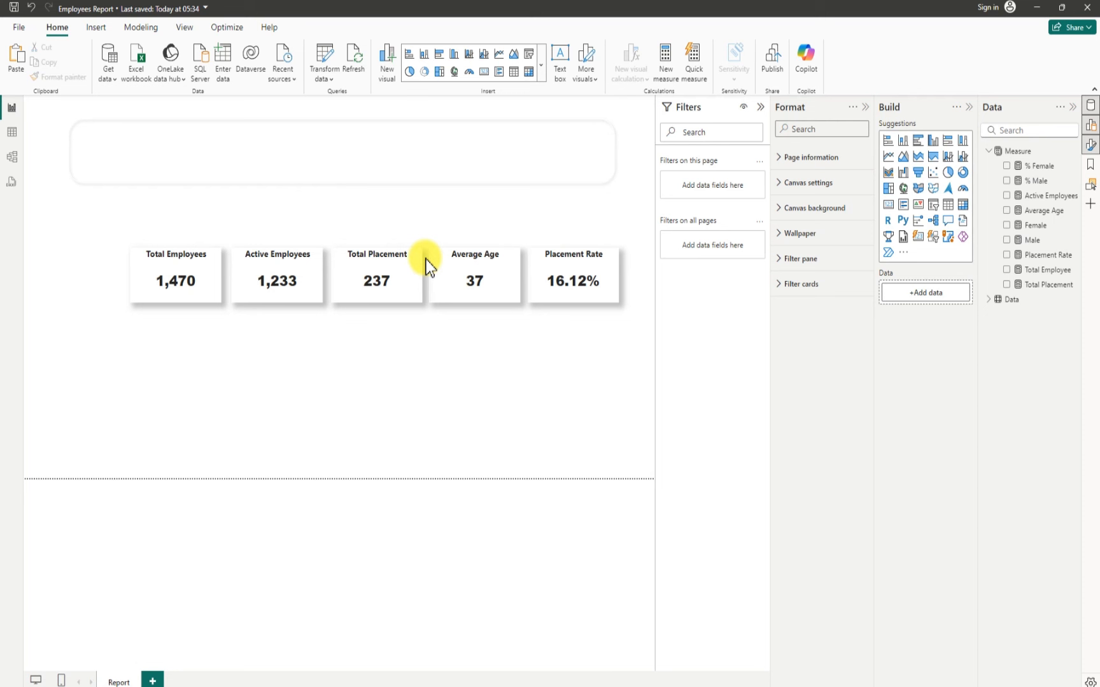
# Step: Try to move the card group on top of the narrowed rounded rectangle
pyautogui.moveTo(425, 258); pyautogui.dragTo(458, 212)
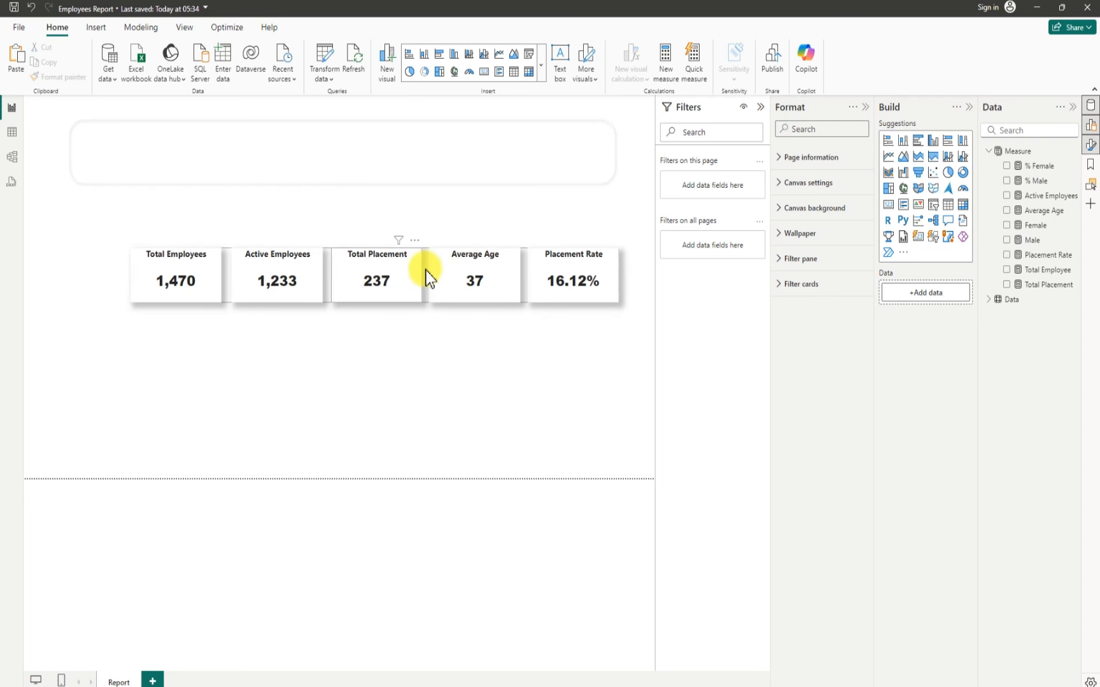
pyautogui.hotkey('ctrl', 'a')
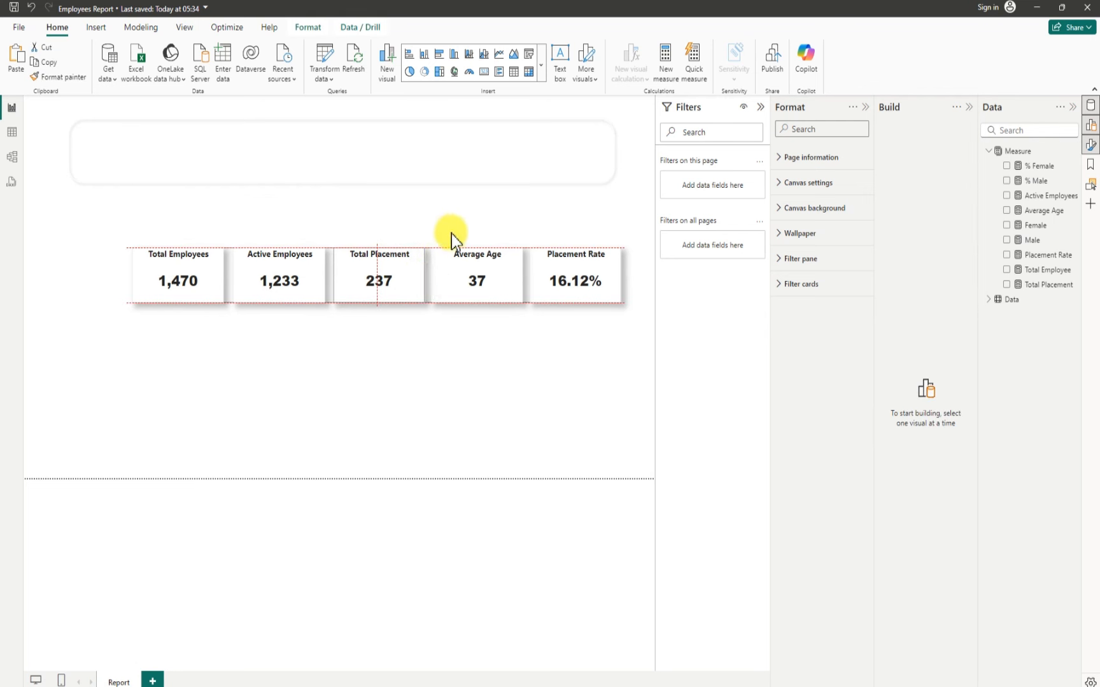
pyautogui.moveTo(387, 250)
pyautogui.mouseDown()
pyautogui.moveTo(471, 171)
pyautogui.moveTo(403, 147)
pyautogui.moveTo(426, 254)
pyautogui.moveTo(382, 229)
pyautogui.mouseUp()
pyautogui.click(342, 288)
pyautogui.click(447, 152)
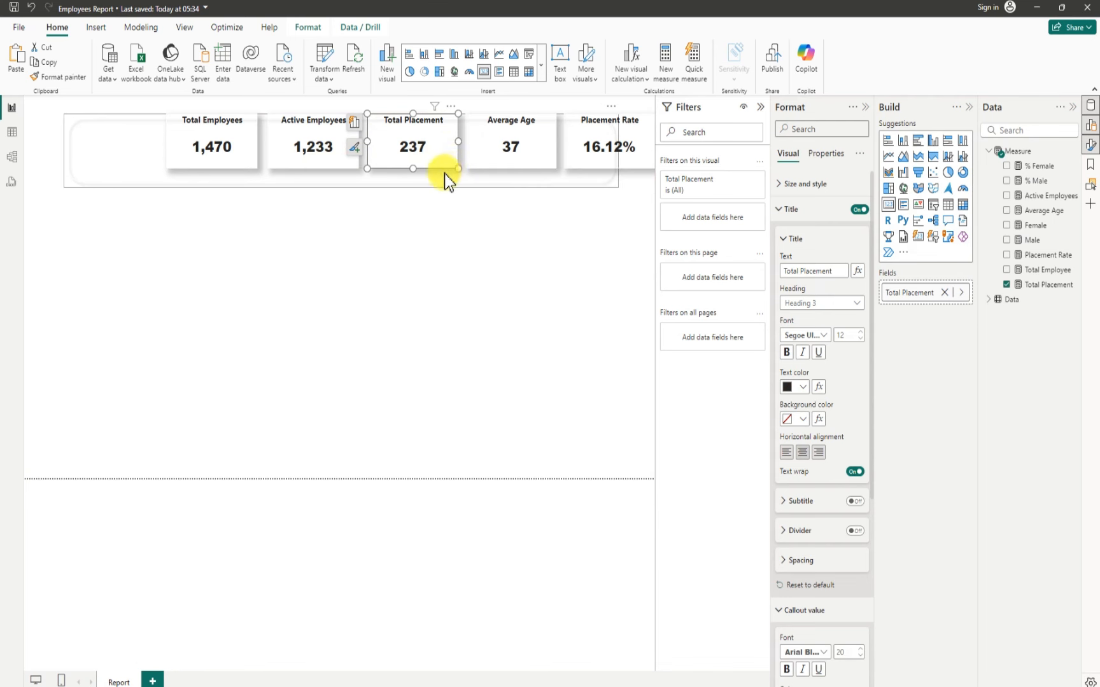
# Step: Move the rounded rectangle below the card group, and centre the cards horizontally on the page above it
pyautogui.click(392, 180)
pyautogui.moveTo(392, 180); pyautogui.dragTo(453, 246)
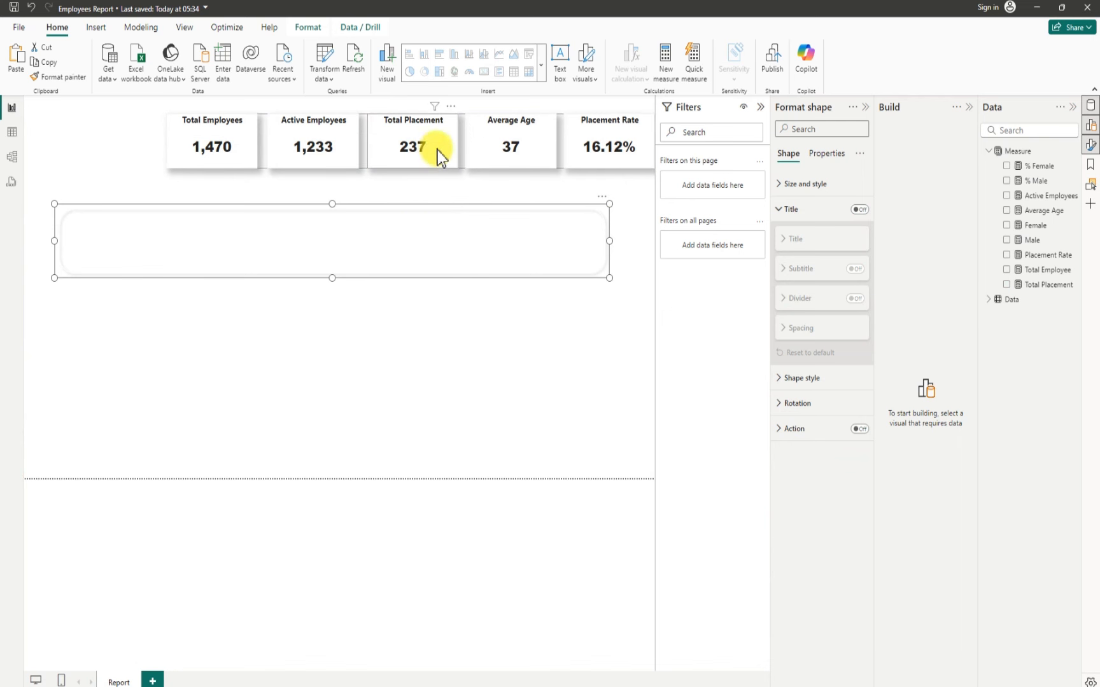
pyautogui.moveTo(385, 169); pyautogui.dragTo(413, 304)
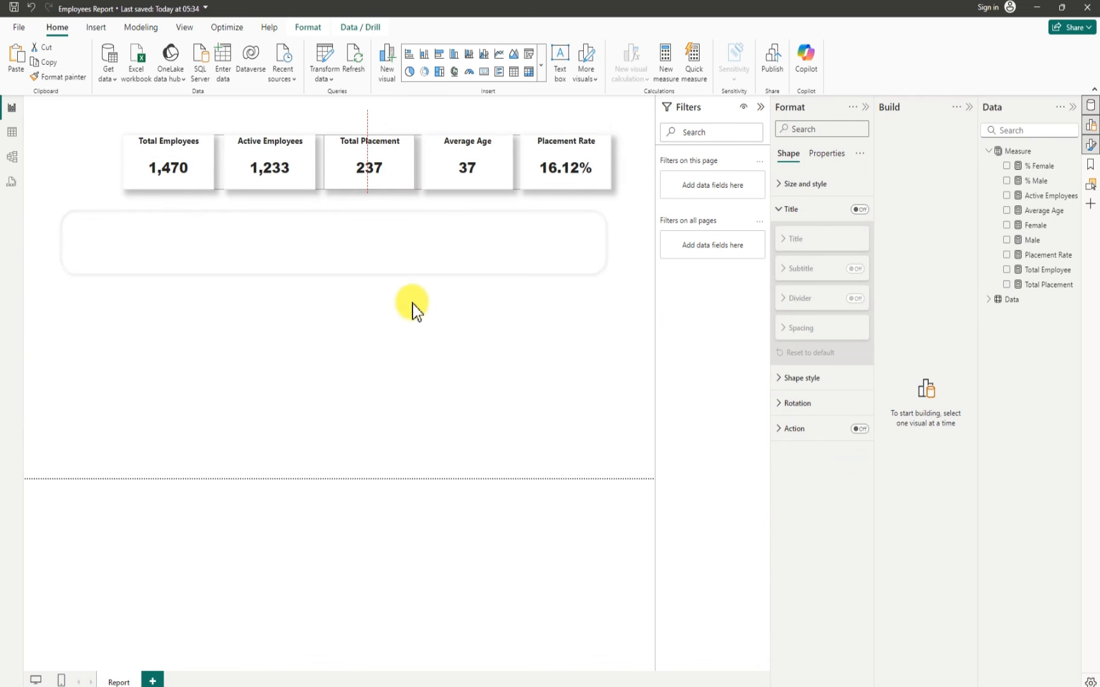
pyautogui.moveTo(454, 146); pyautogui.dragTo(429, 182)
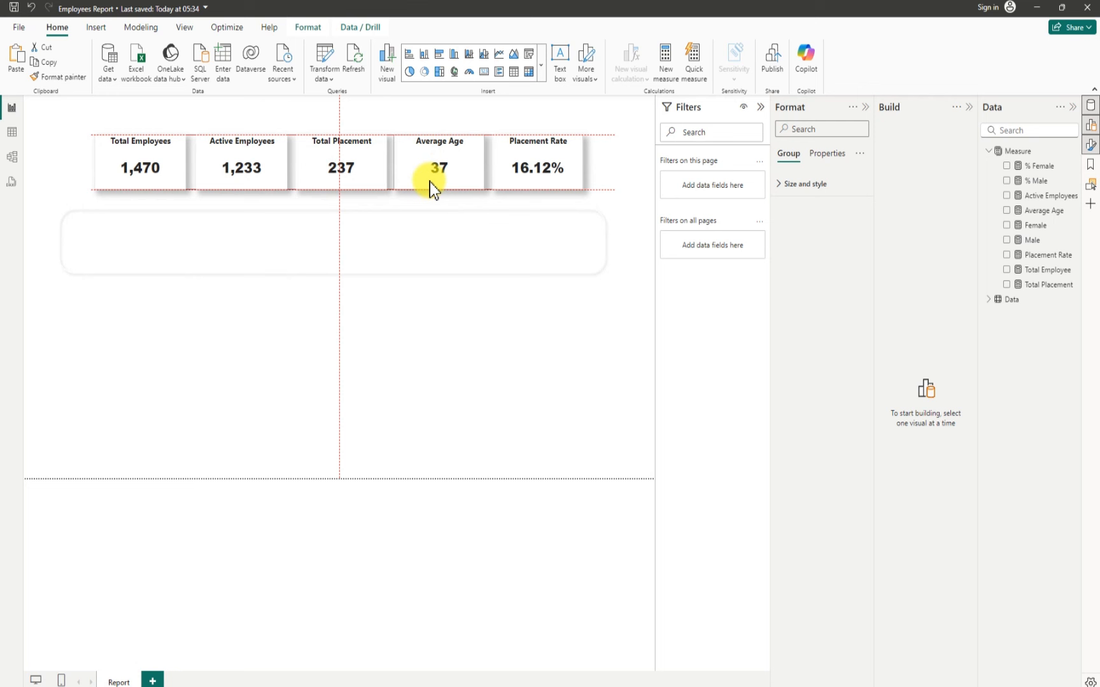
# Step: Increase the rounded rectangle's height slightly by extending its lower edge
pyautogui.click(351, 251)
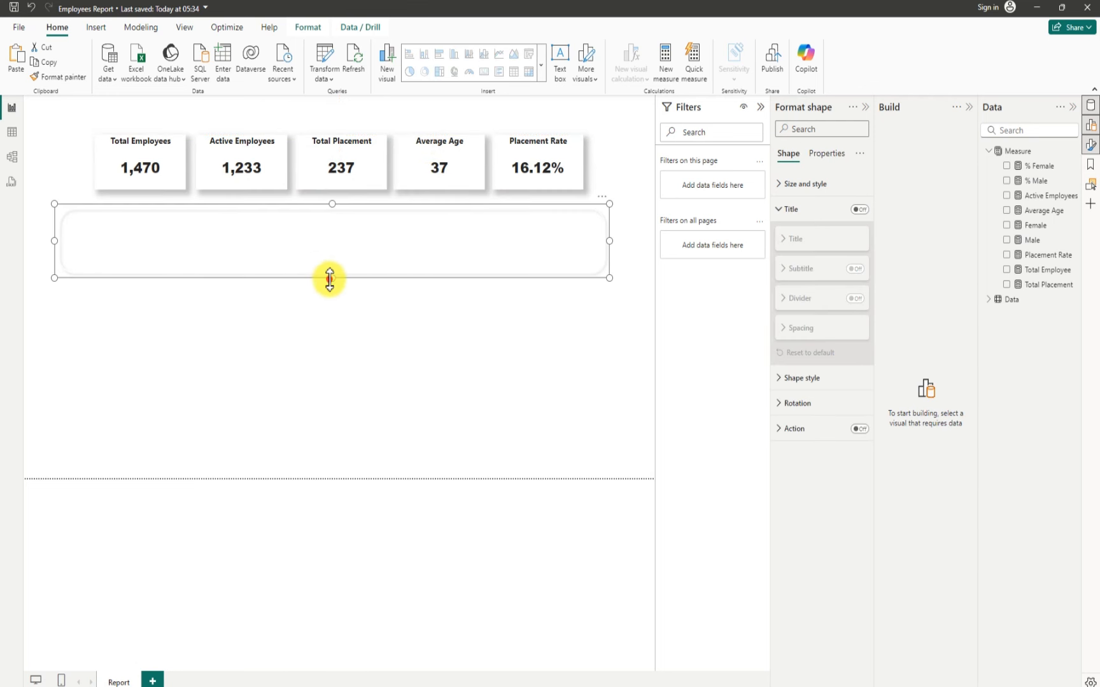
pyautogui.moveTo(329, 277); pyautogui.dragTo(334, 289)
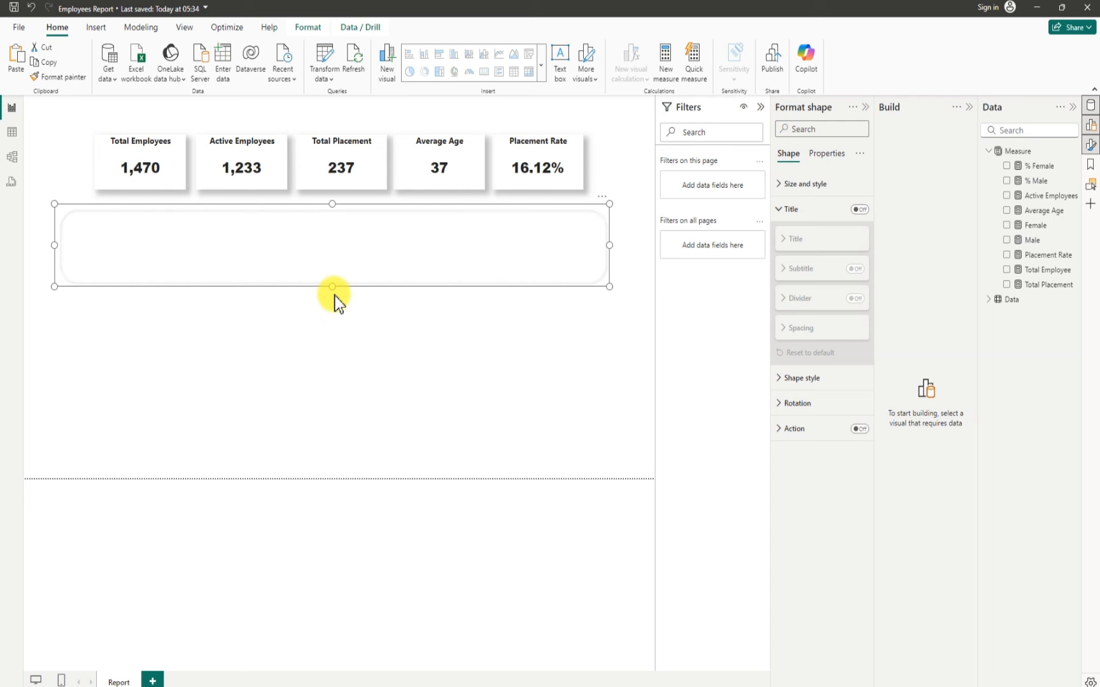
pyautogui.click(357, 345)
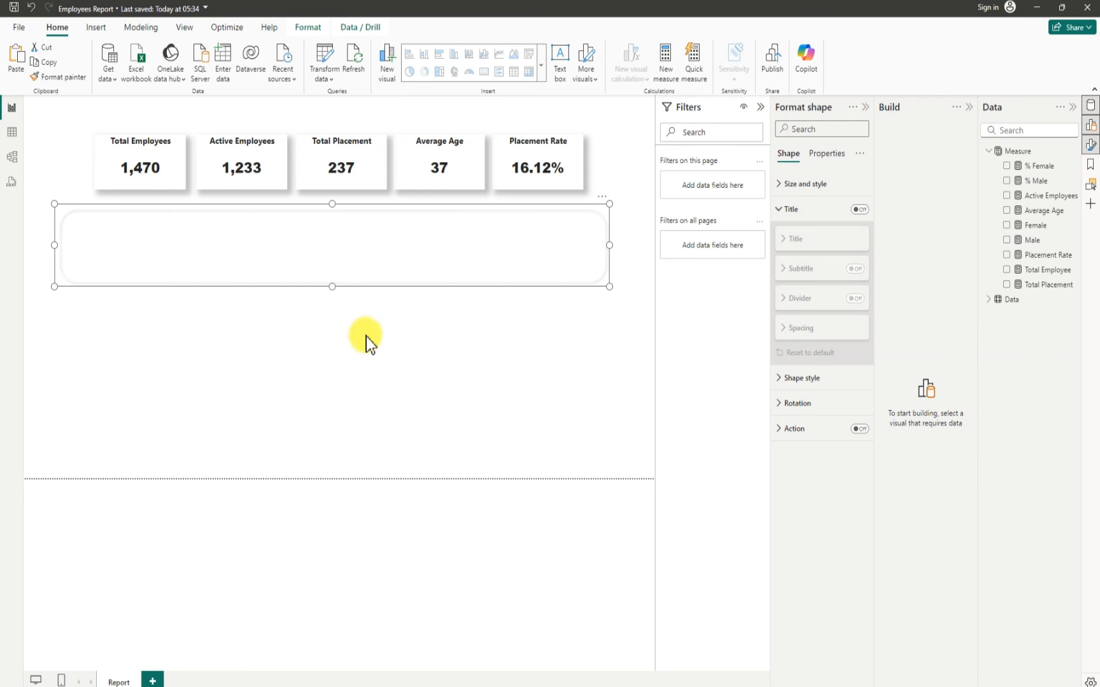
# Step: Move the card group onto the rounded rectangle, centred inside it horizontally and vertically
pyautogui.moveTo(392, 160); pyautogui.dragTo(404, 256)
pyautogui.click(385, 154)
pyautogui.click(384, 173)
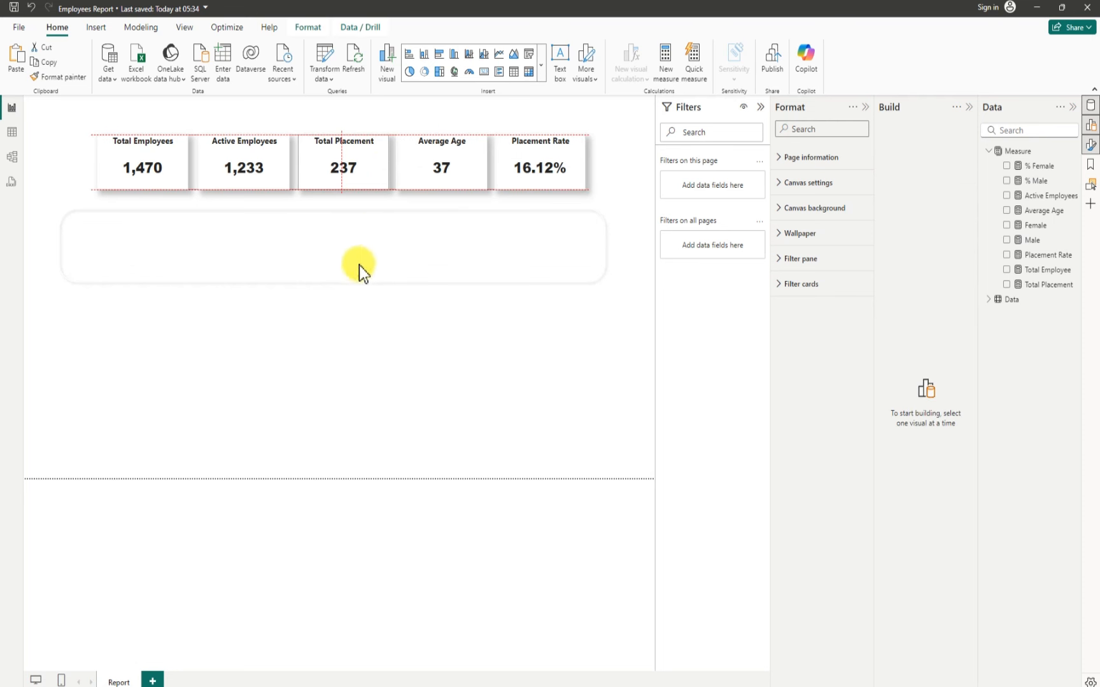
pyautogui.moveTo(358, 265); pyautogui.dragTo(379, 229)
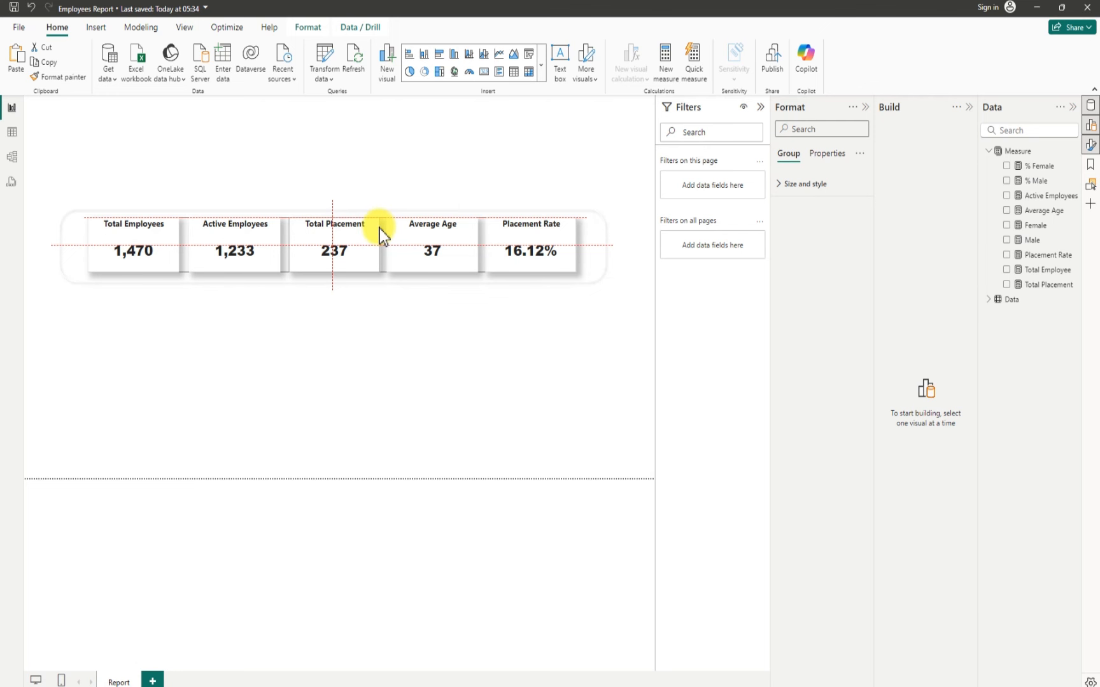
pyautogui.moveTo(378, 228); pyautogui.dragTo(379, 228)
pyautogui.click(425, 338)
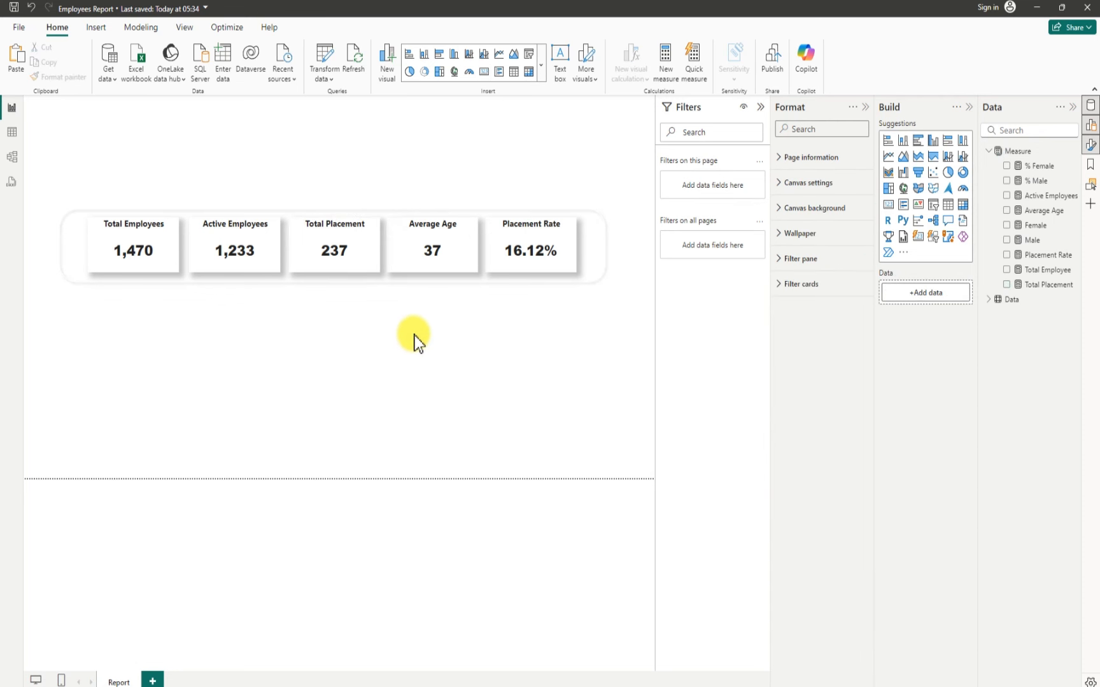
# Step: Group the row of cards together with the rounded rectangle behind it
pyautogui.click(102, 231)
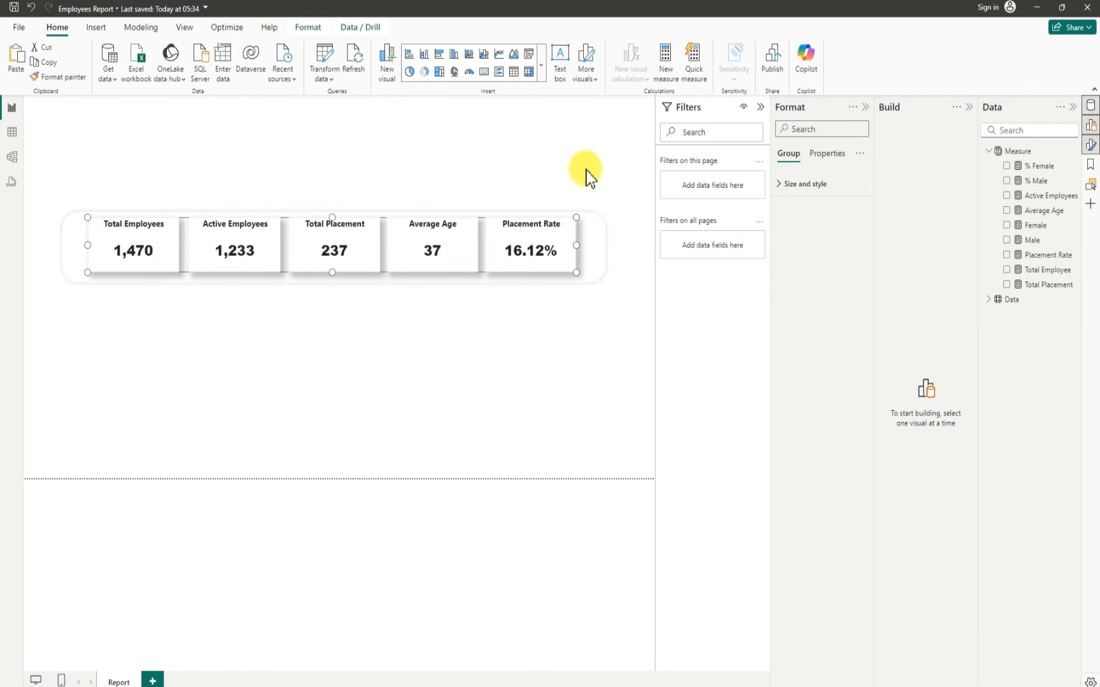
pyautogui.click(66, 249)
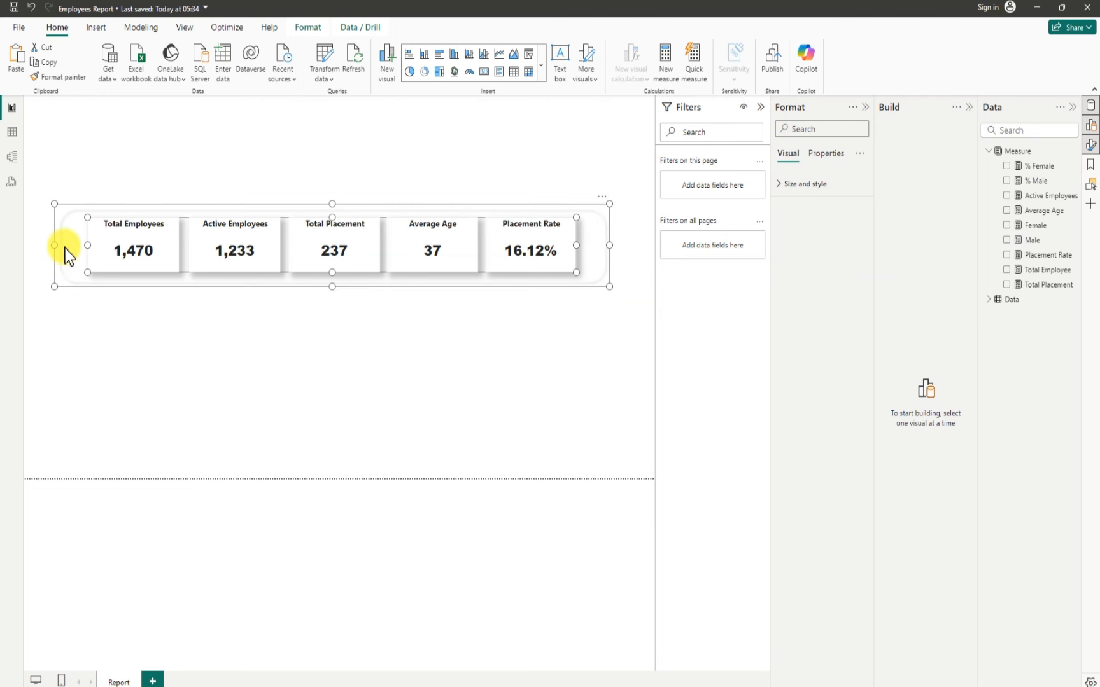
pyautogui.click(316, 29)
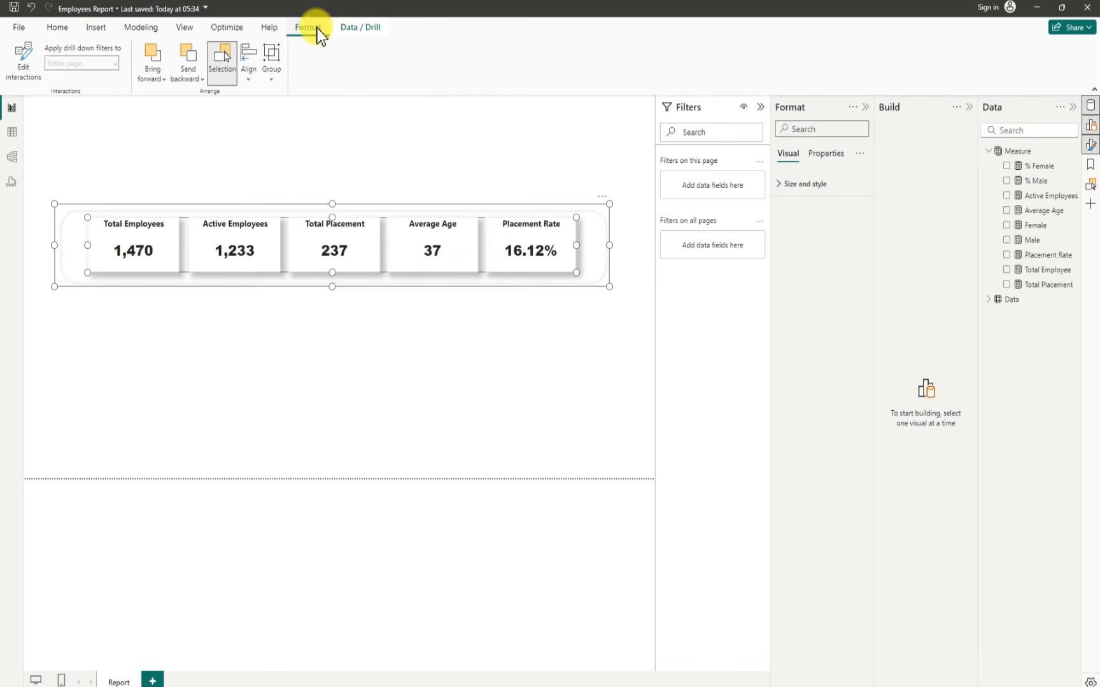
pyautogui.click(274, 83)
pyautogui.click(301, 100)
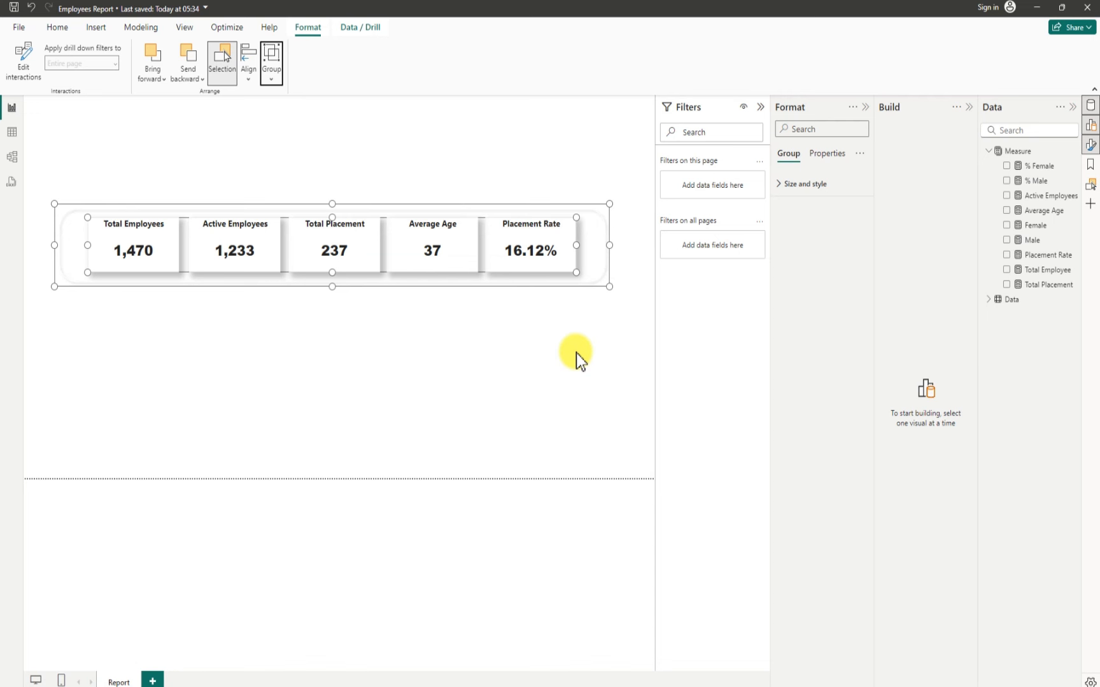
pyautogui.click(543, 361)
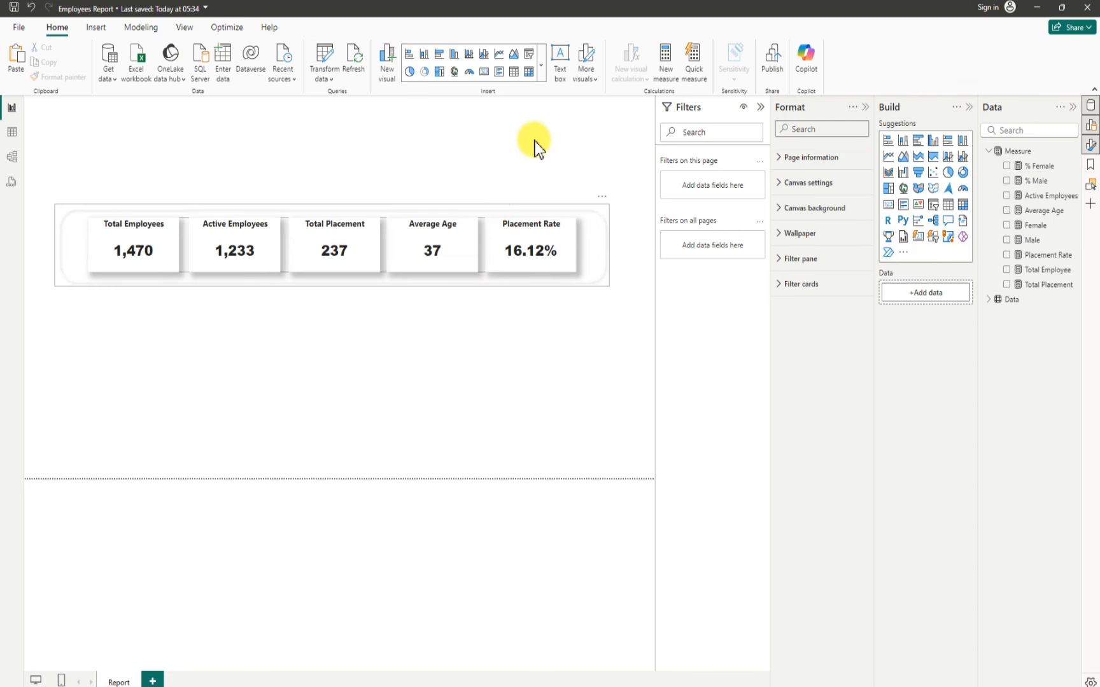
# Step: Move the combined card header up near the top of the page, and nudge the rounded rectangle slightly right and down behind the cards
pyautogui.click(387, 209)
pyautogui.moveTo(488, 207); pyautogui.dragTo(513, 131)
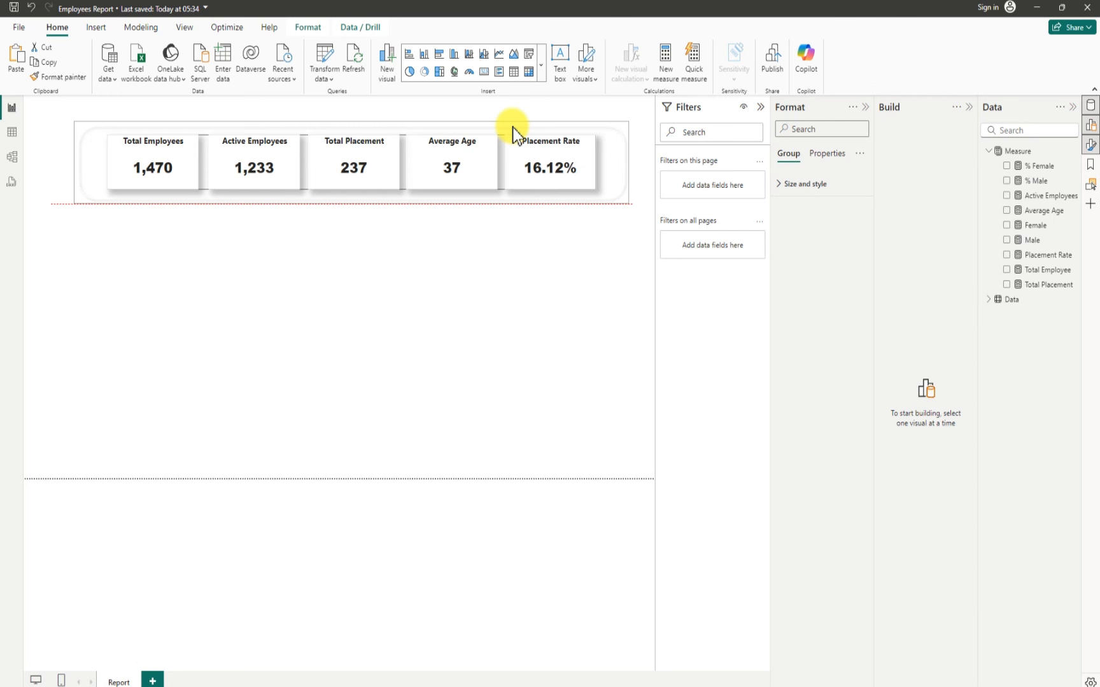
pyautogui.click(495, 336)
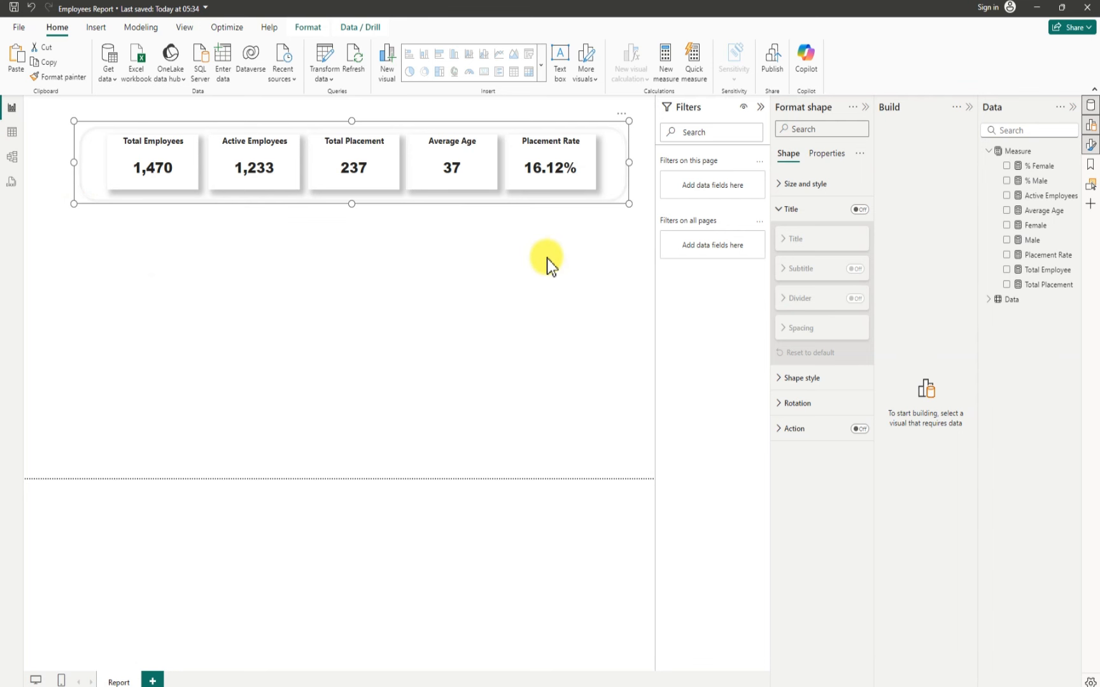
pyautogui.moveTo(493, 126)
pyautogui.mouseDown()
pyautogui.moveTo(486, 150)
pyautogui.moveTo(500, 131)
pyautogui.mouseUp()
pyautogui.click(246, 268)
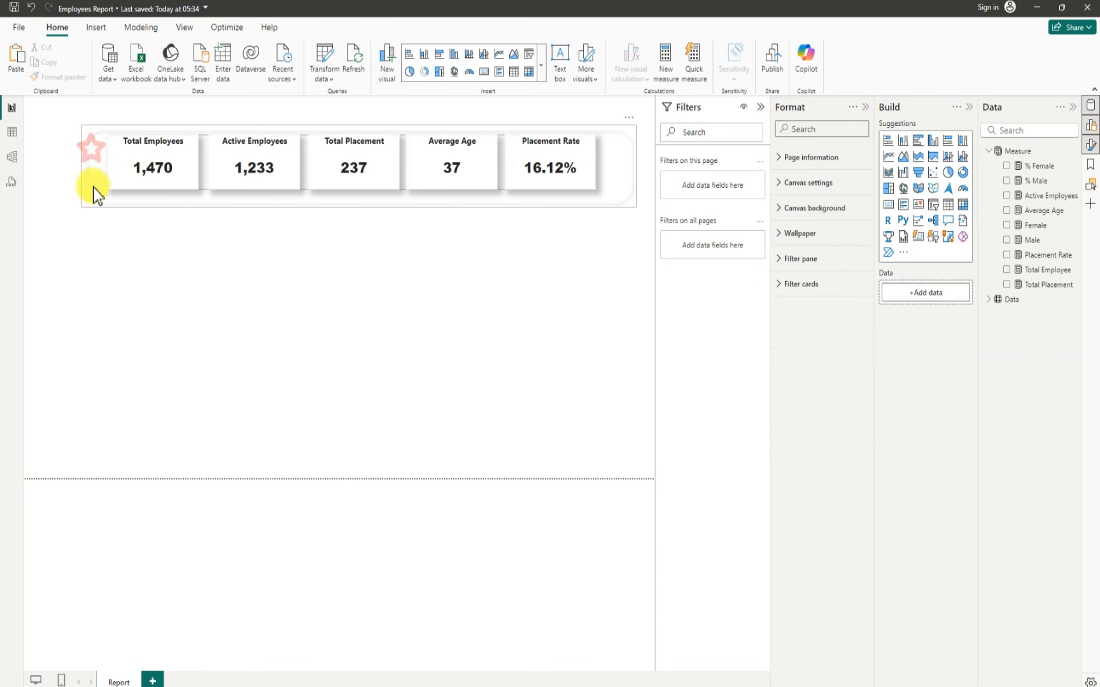
# Step: Reposition the card header slightly lower and further left on the page, and save the report
pyautogui.moveTo(187, 147); pyautogui.dragTo(86, 165)
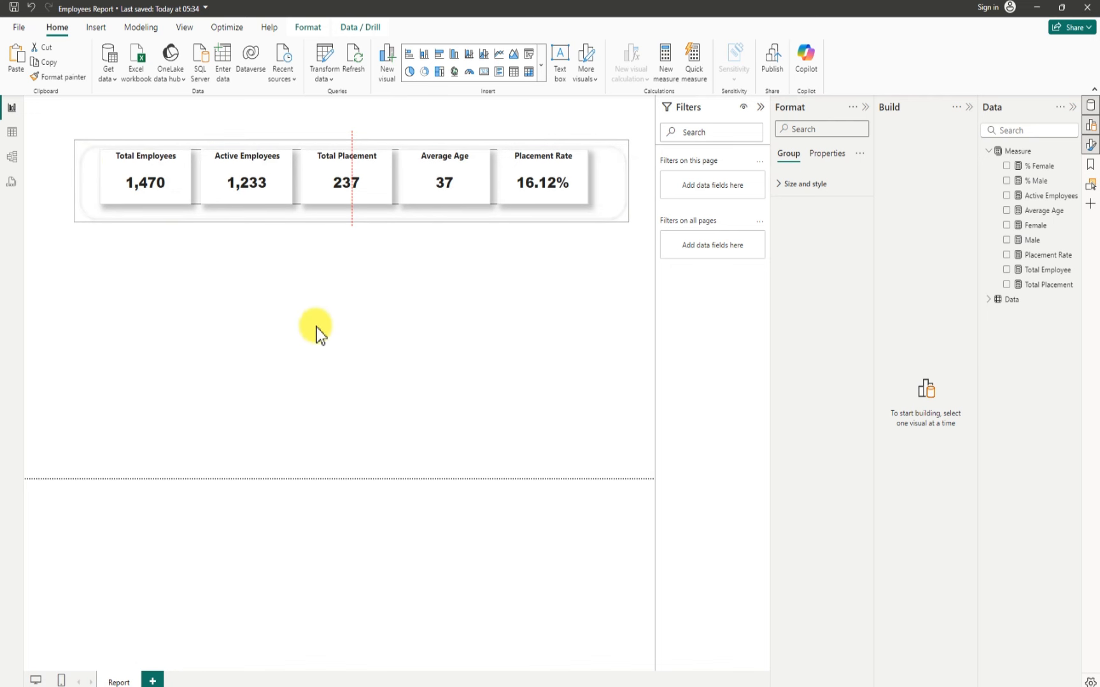
pyautogui.click(343, 305)
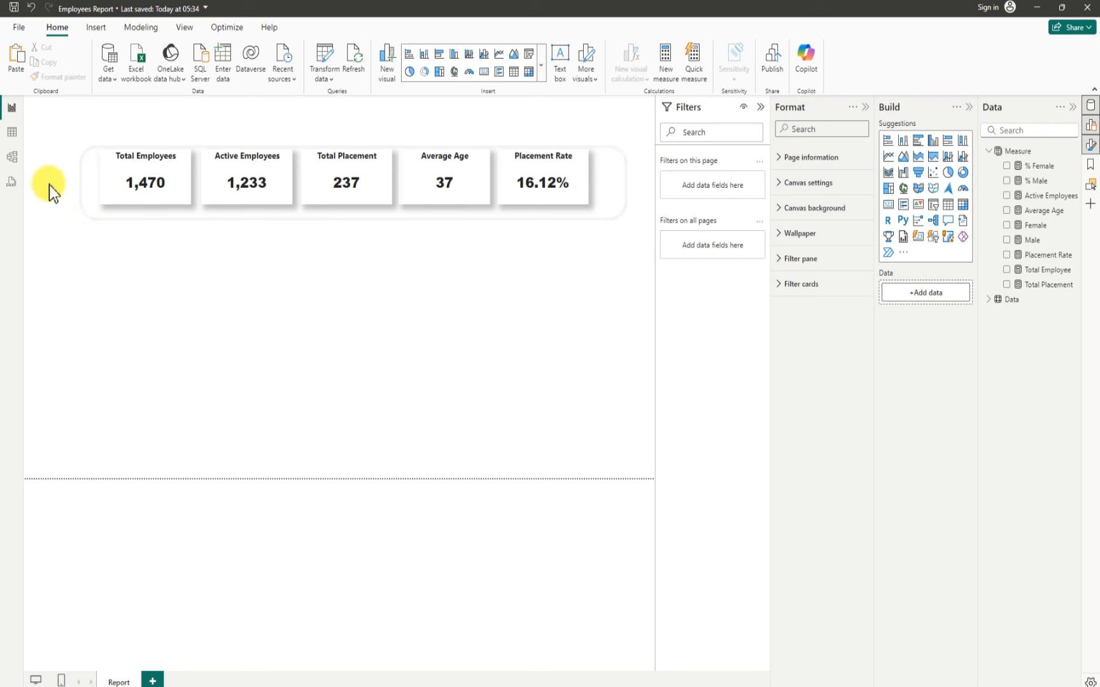
pyautogui.click(81, 164)
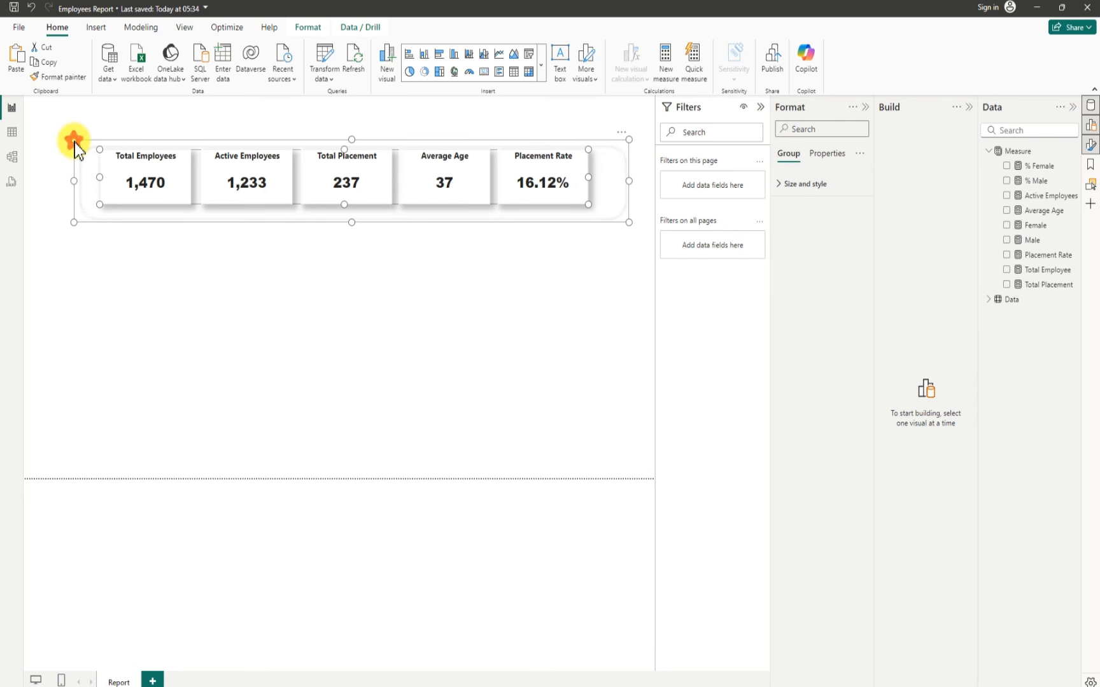
pyautogui.moveTo(74, 143)
pyautogui.mouseDown()
pyautogui.moveTo(76, 132)
pyautogui.moveTo(72, 150)
pyautogui.mouseUp()
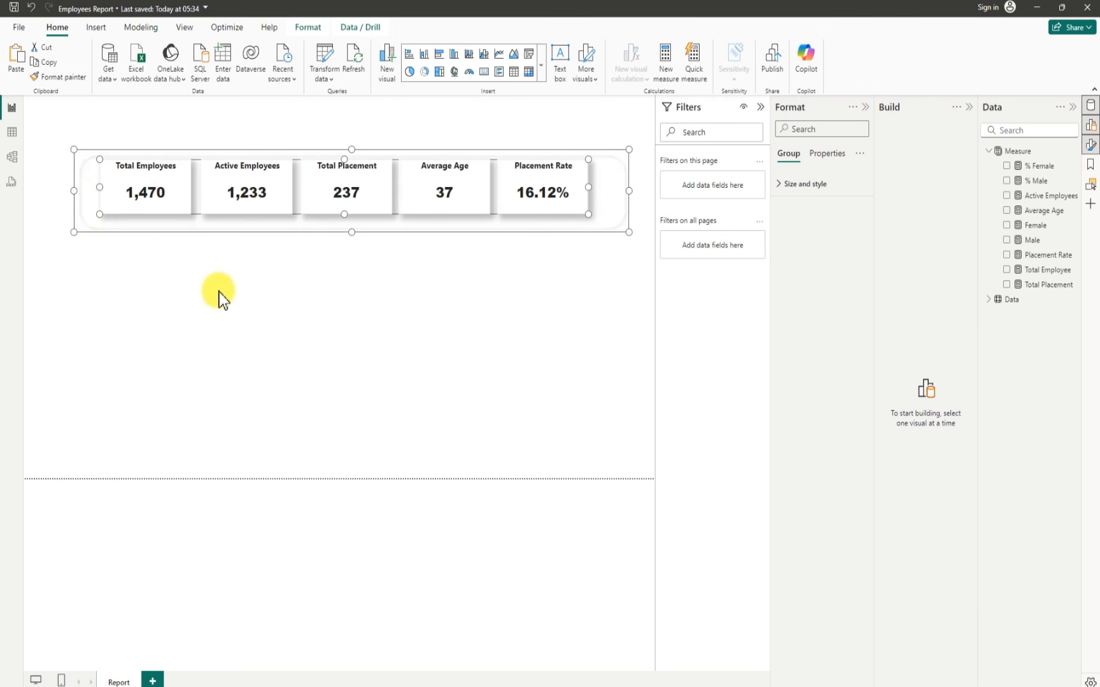
pyautogui.click(274, 274)
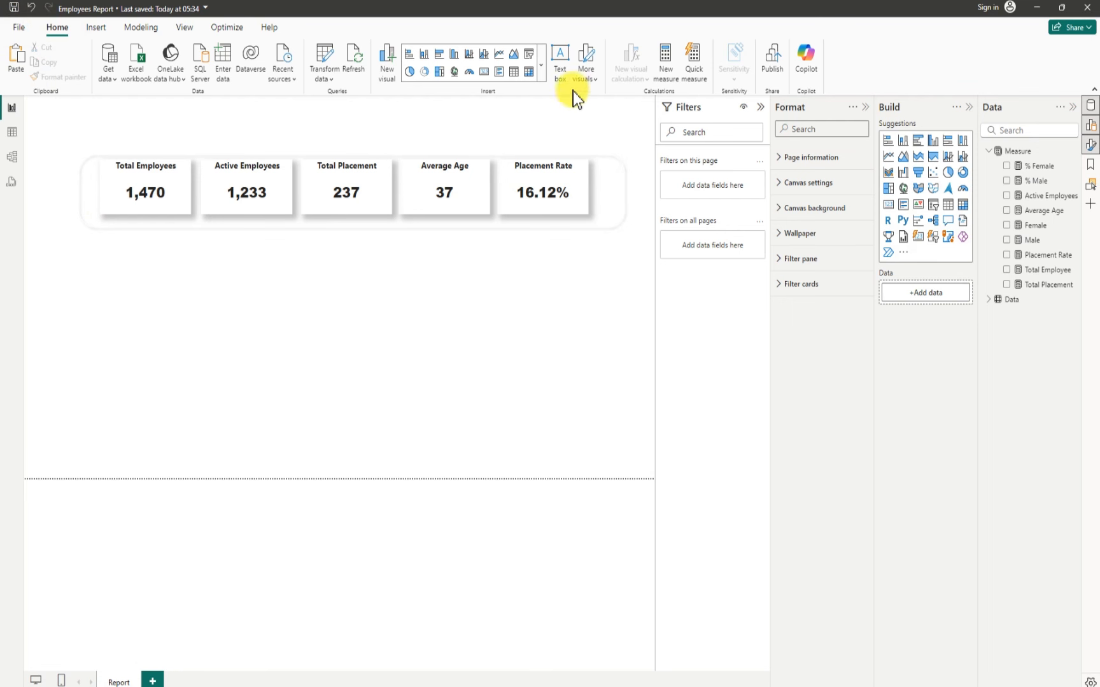
pyautogui.hotkey('ctrl', 's')
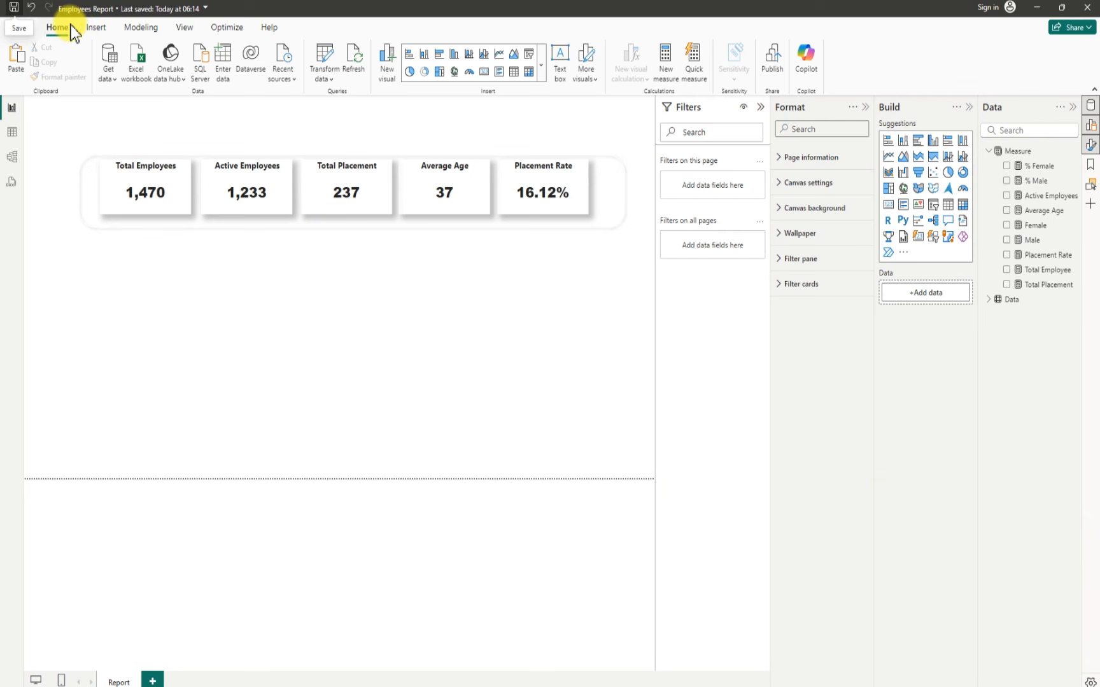
# Step: Insert a rectangle with both top corners snipped and place it below the card header
pyautogui.click(95, 31)
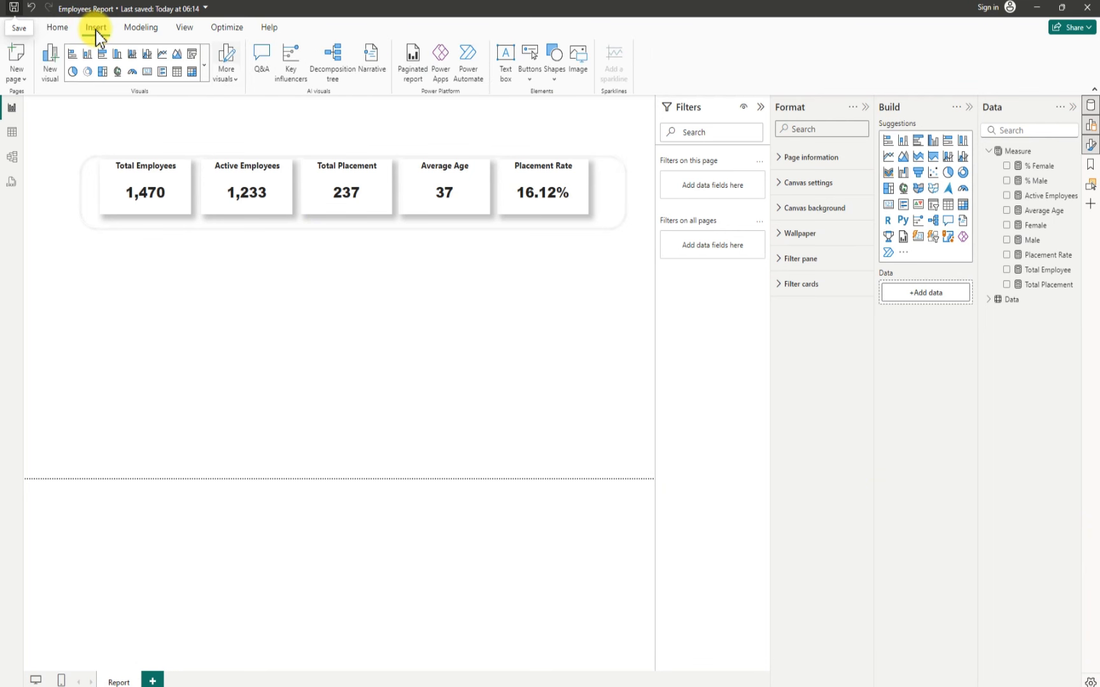
pyautogui.click(552, 78)
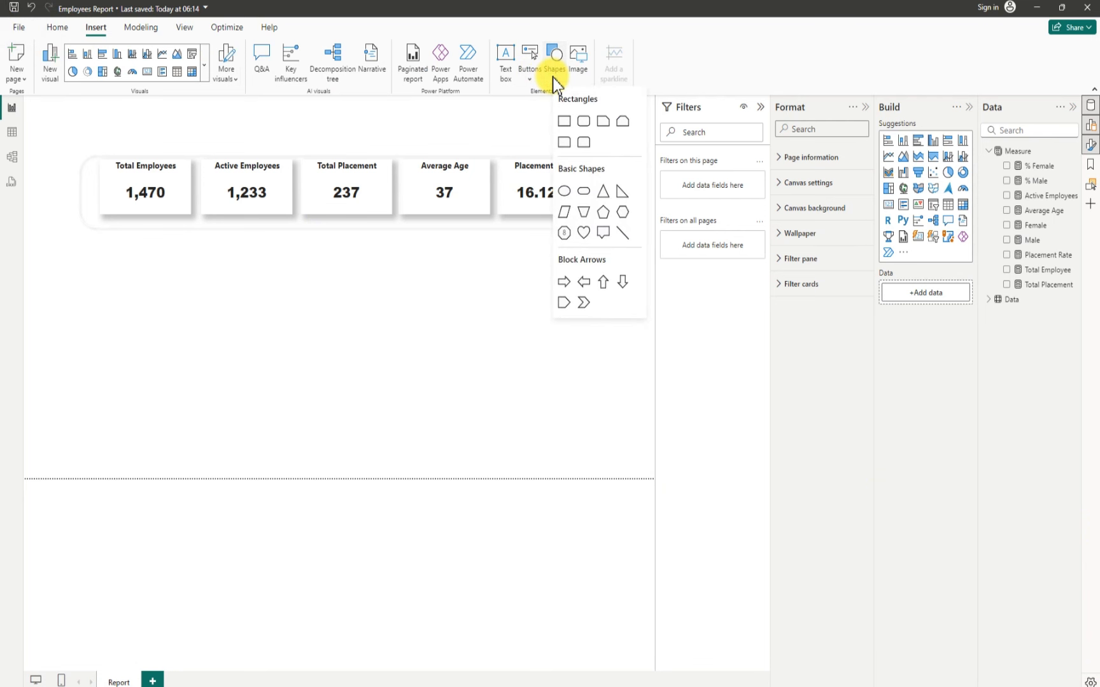
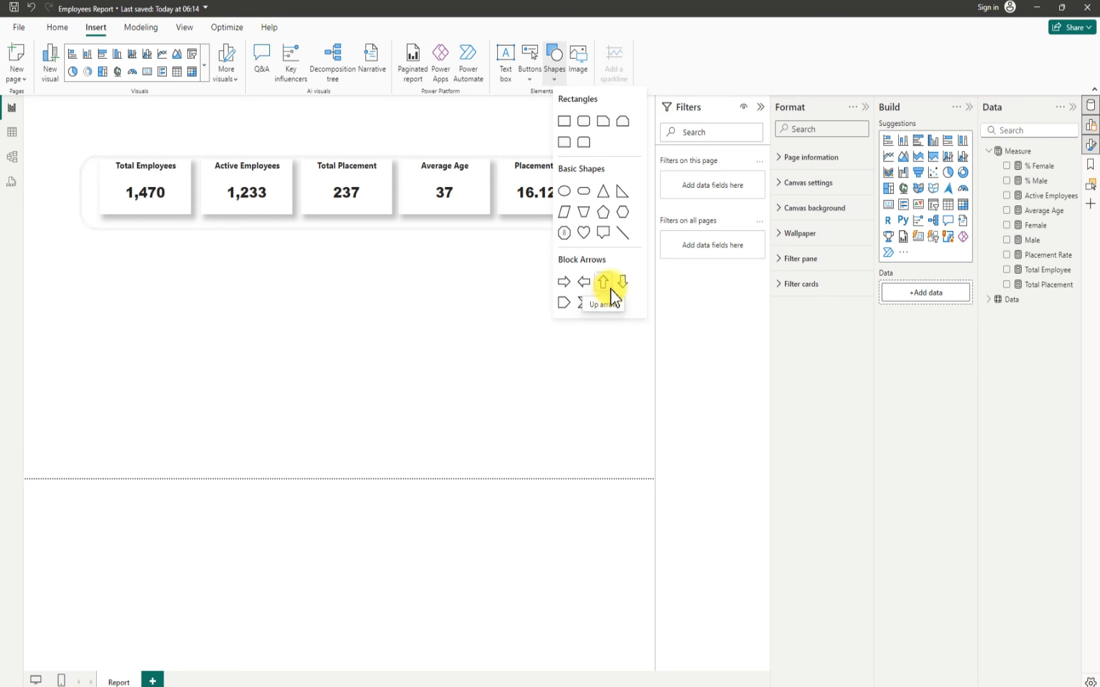
pyautogui.click(622, 123)
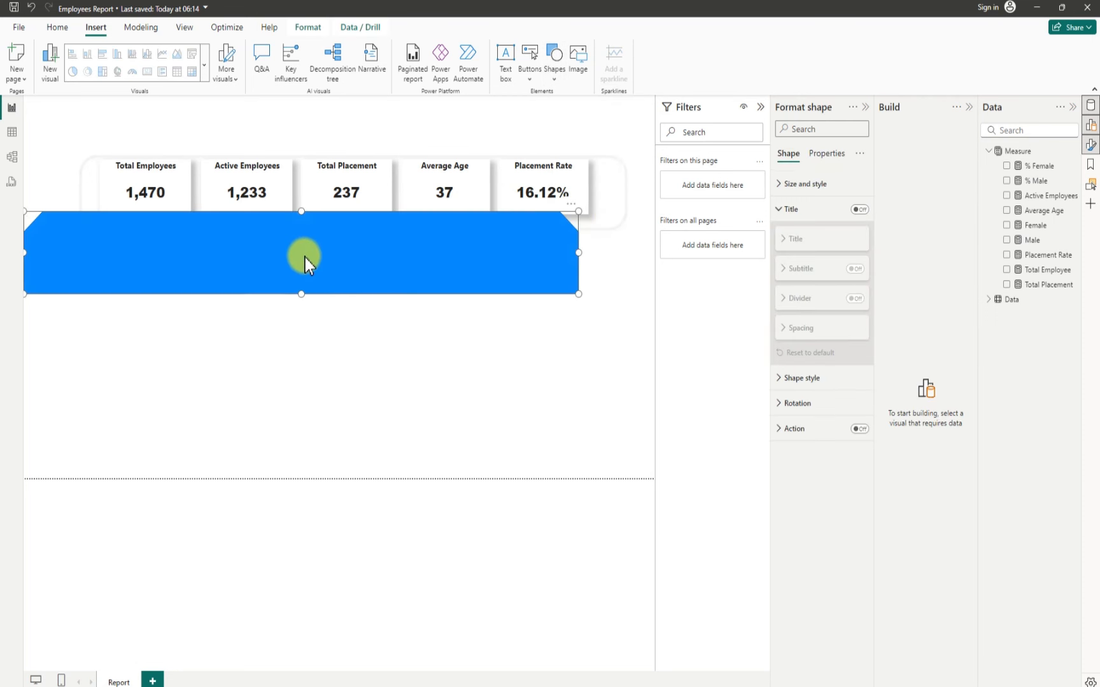
pyautogui.moveTo(301, 255); pyautogui.dragTo(326, 316)
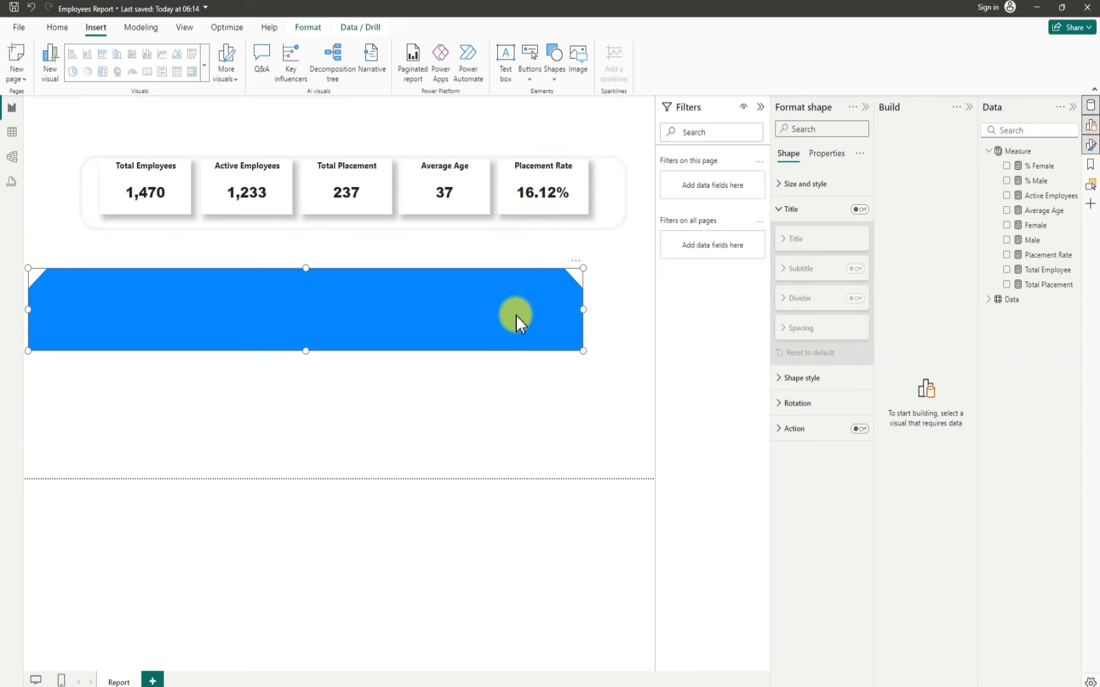
# Step: Resize the snipped shape into a tall, narrow panel below the header at the page's left edge, ending just above the page's lower border
pyautogui.moveTo(582, 310); pyautogui.dragTo(85, 463)
pyautogui.moveTo(87, 395); pyautogui.dragTo(94, 377)
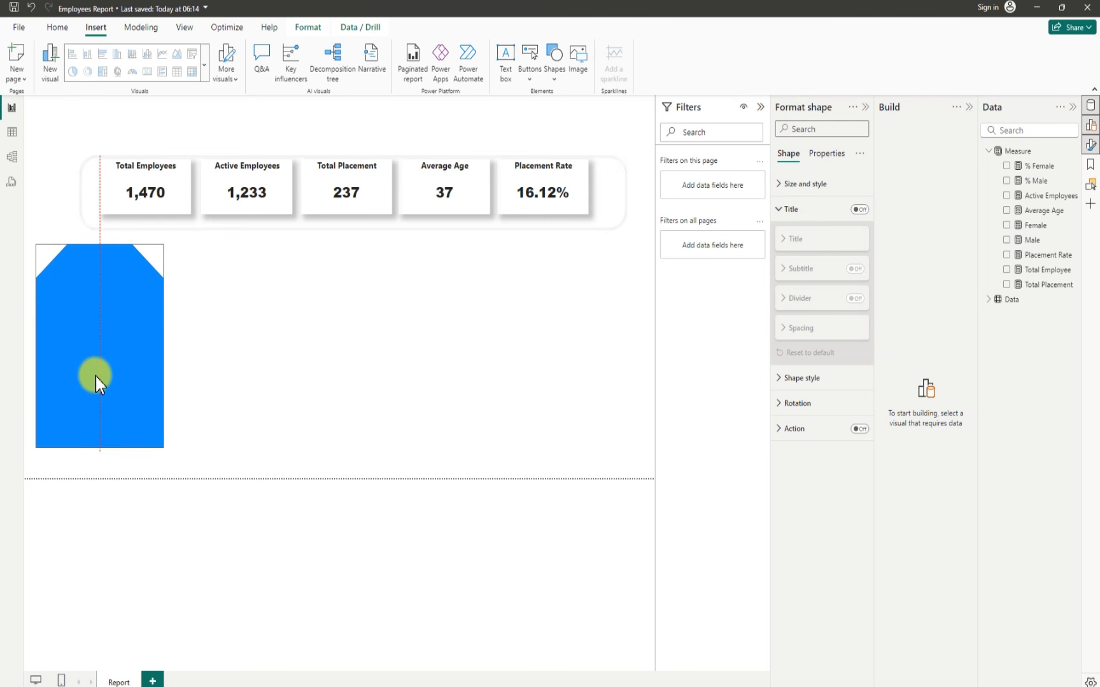
pyautogui.moveTo(95, 378); pyautogui.dragTo(91, 379)
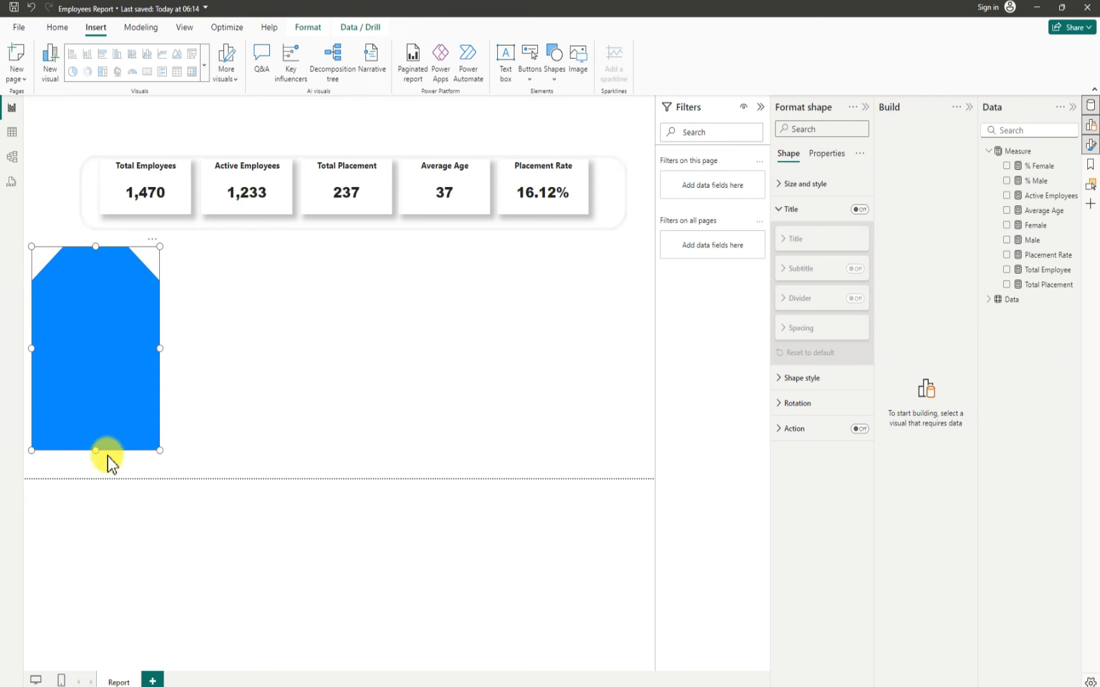
pyautogui.moveTo(93, 447); pyautogui.dragTo(91, 467)
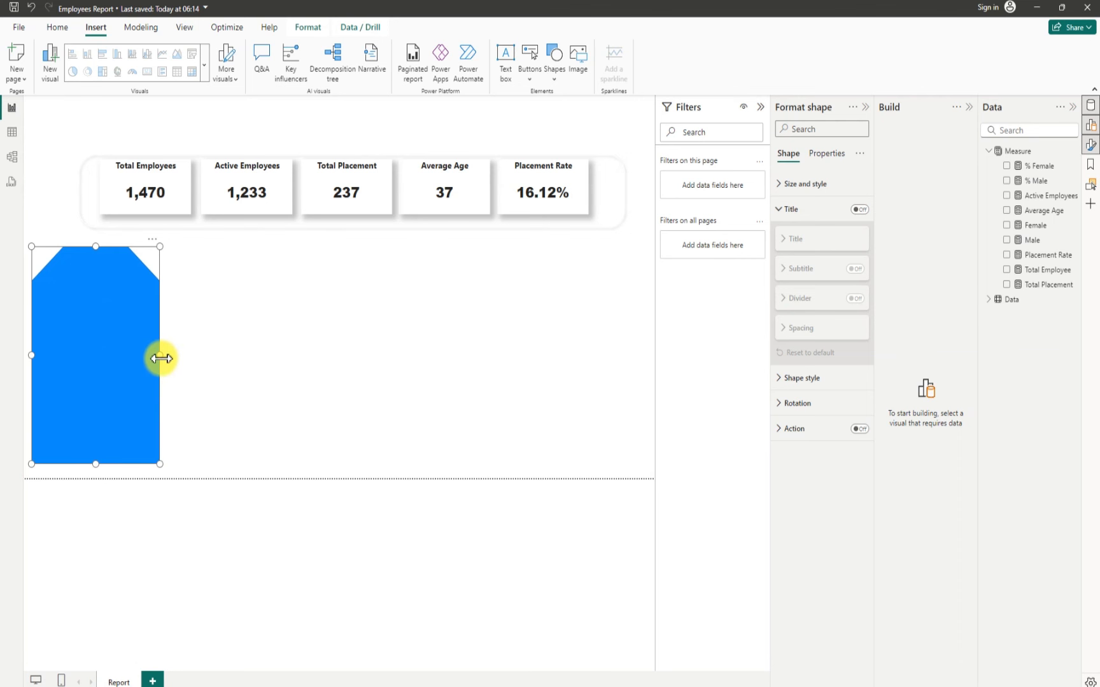
pyautogui.moveTo(160, 360)
pyautogui.mouseDown()
pyautogui.moveTo(134, 361)
pyautogui.moveTo(146, 362)
pyautogui.mouseUp()
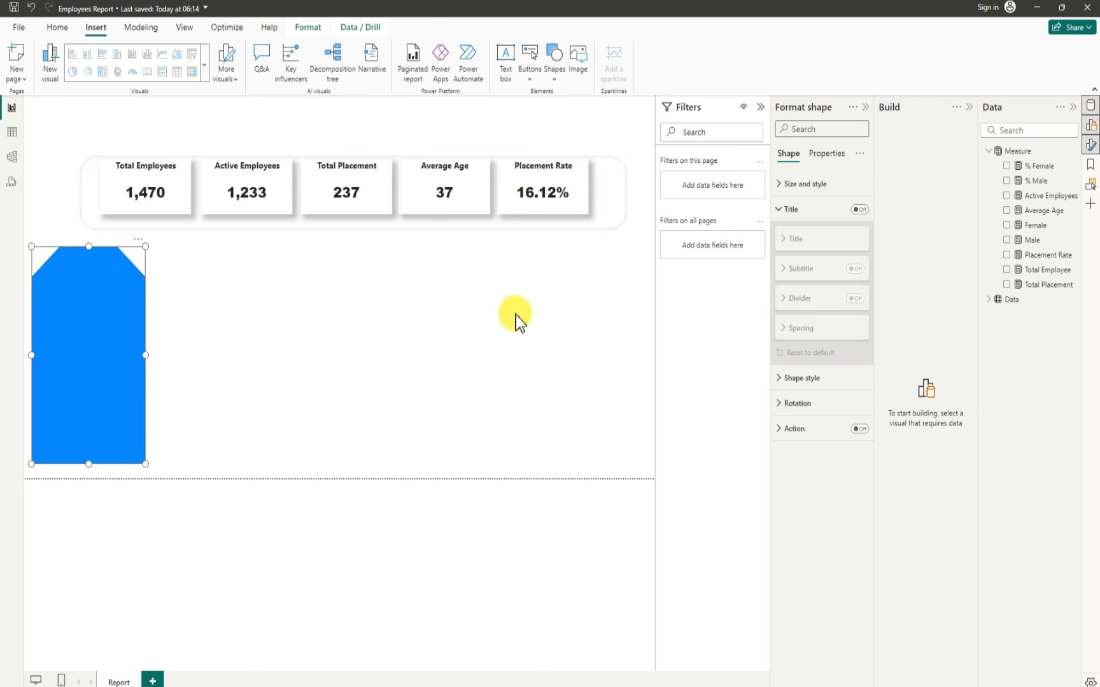
# Step: Turn off the snipped shape's fill and set its border color to the lightest grey theme color
pyautogui.click(777, 379)
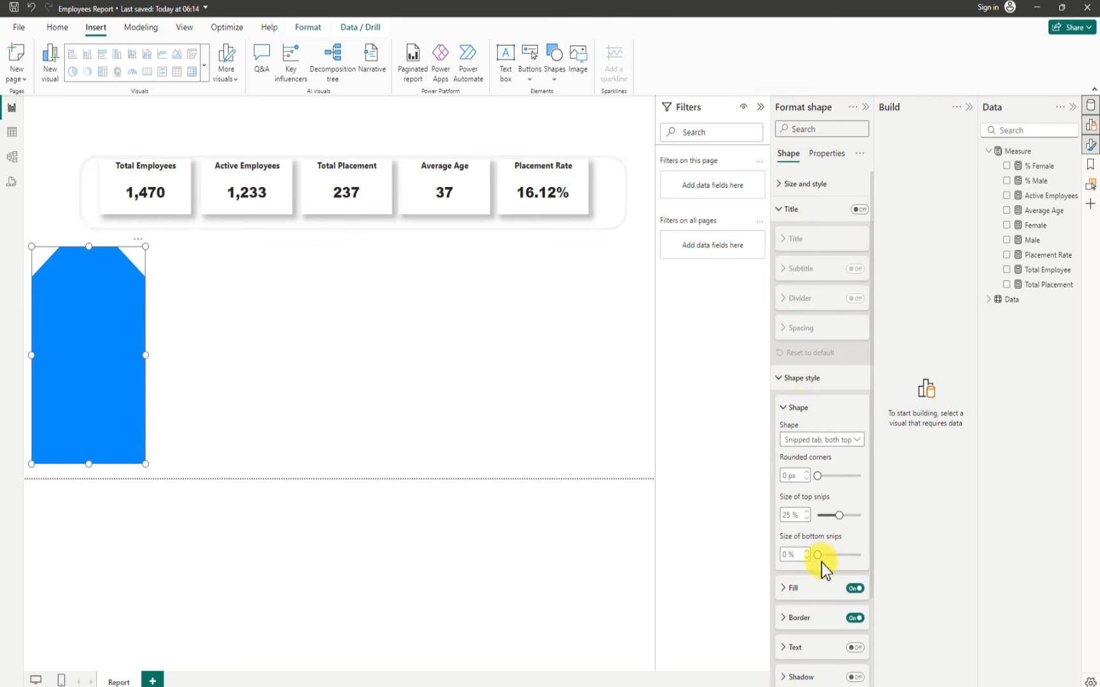
pyautogui.click(850, 587)
pyautogui.scroll(-3, 840, 579)
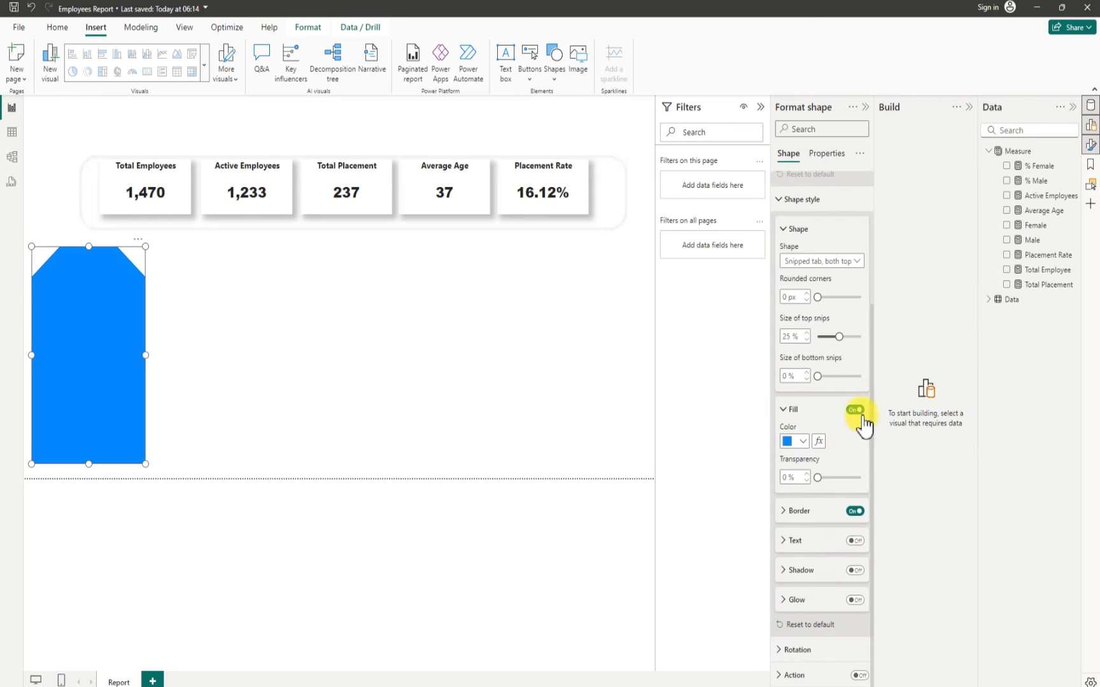
pyautogui.click(859, 412)
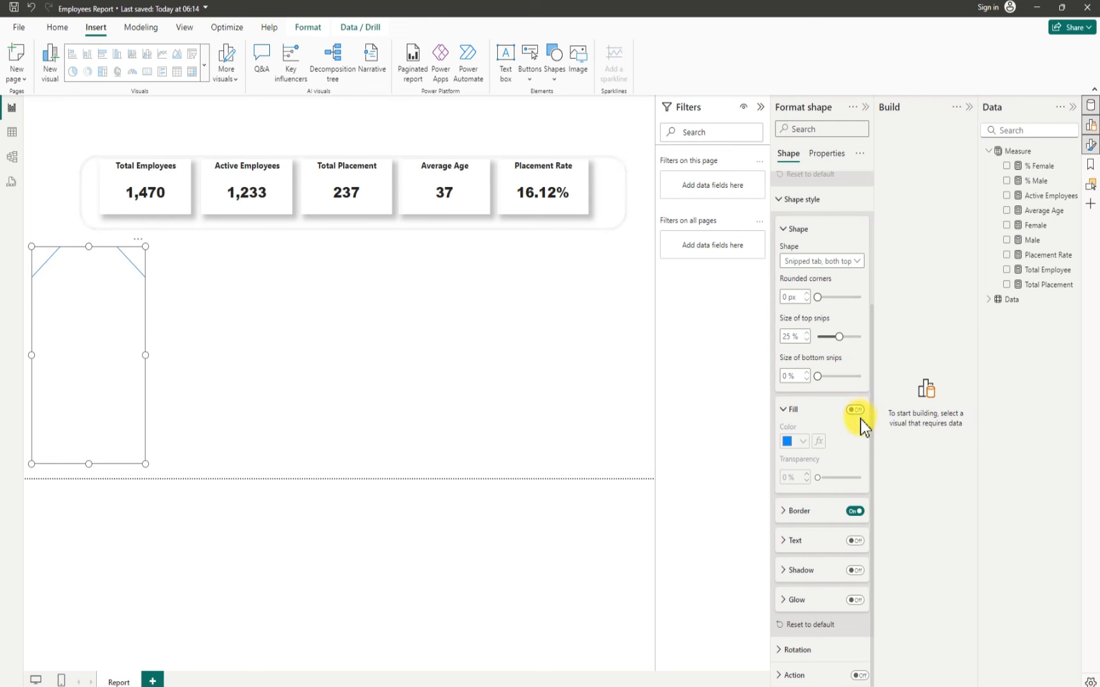
pyautogui.click(787, 514)
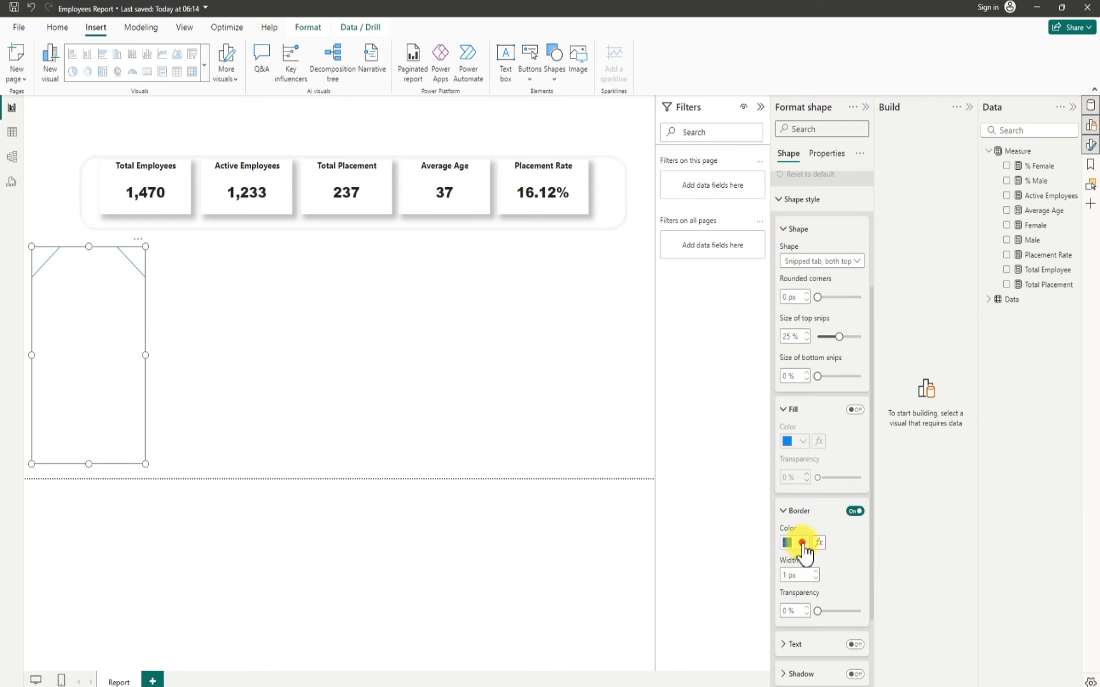
pyautogui.click(801, 545)
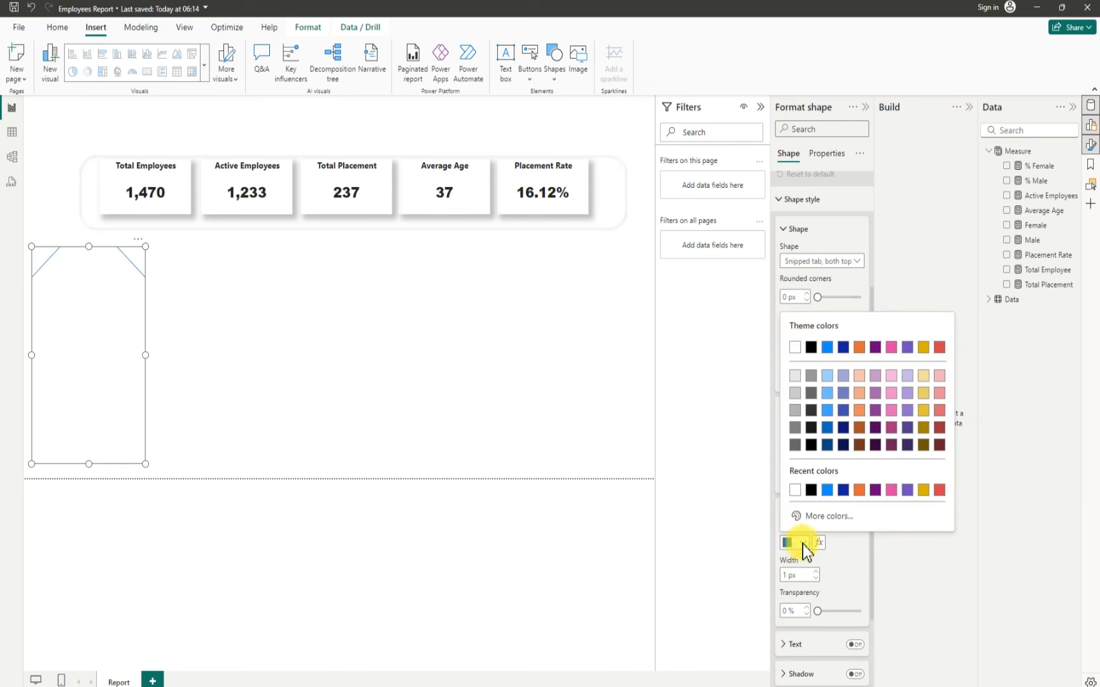
pyautogui.click(795, 379)
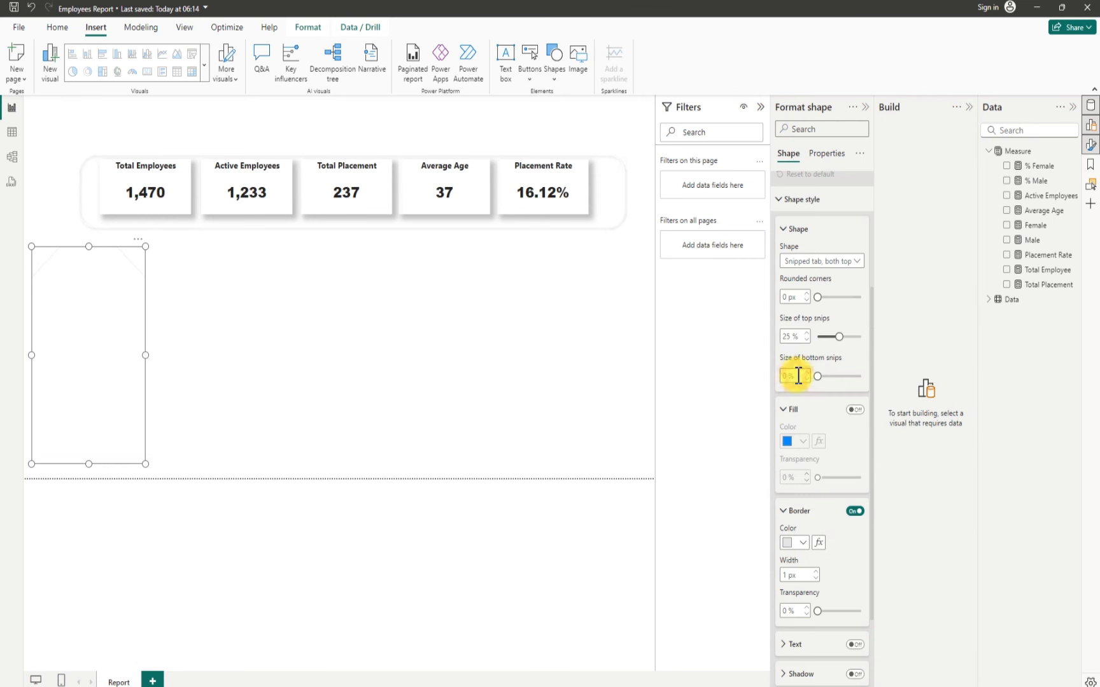
# Step: Turn on the snipped panel's shadow and set the shadow position to Custom
pyautogui.click(322, 363)
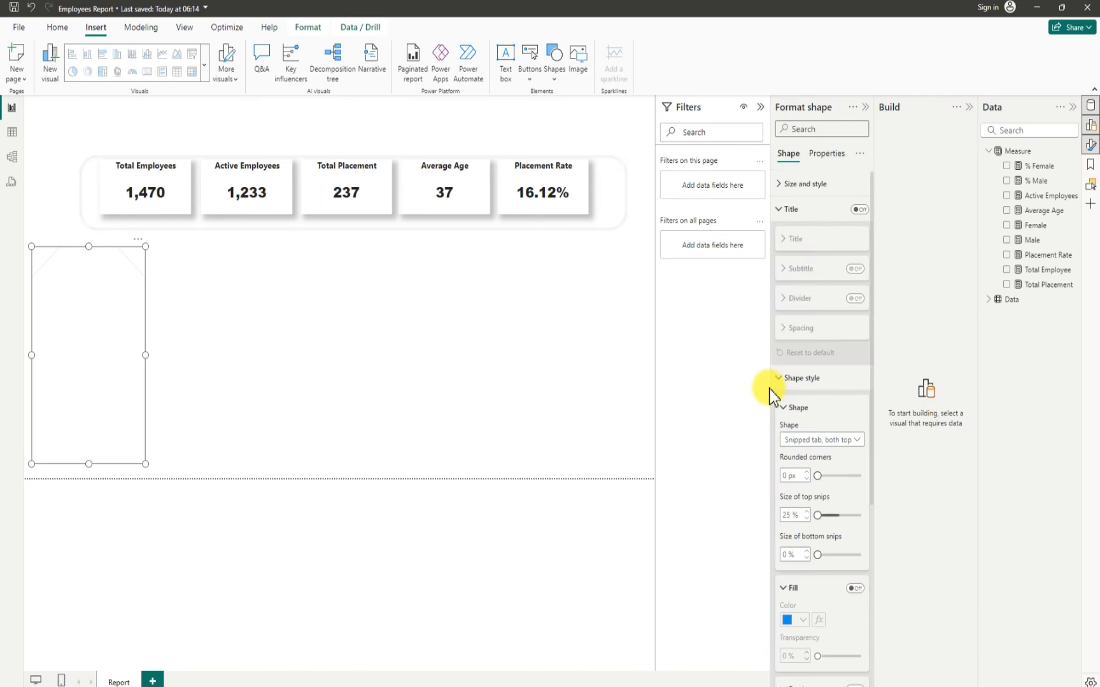
pyautogui.scroll(-4, 848, 647)
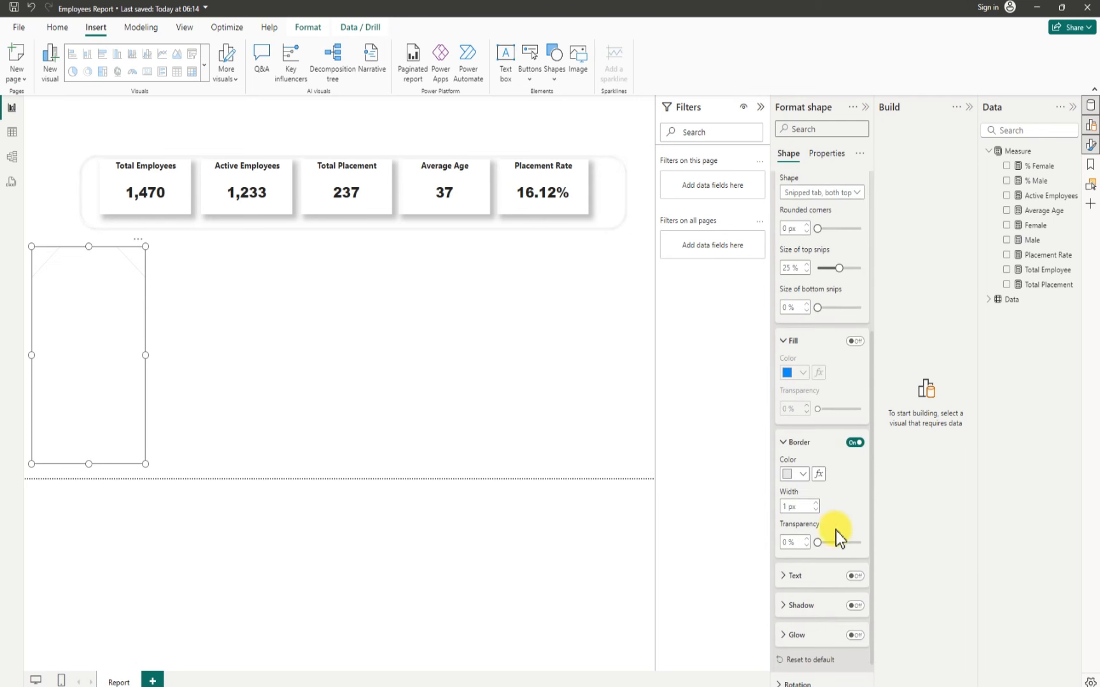
pyautogui.click(784, 443)
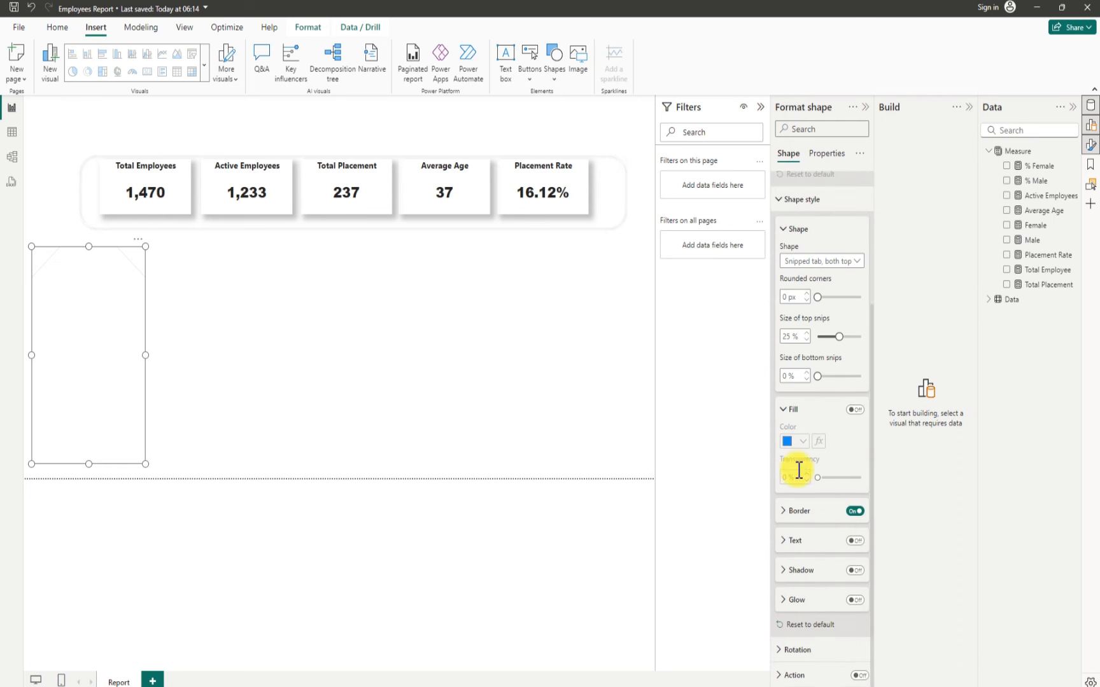
pyautogui.click(854, 570)
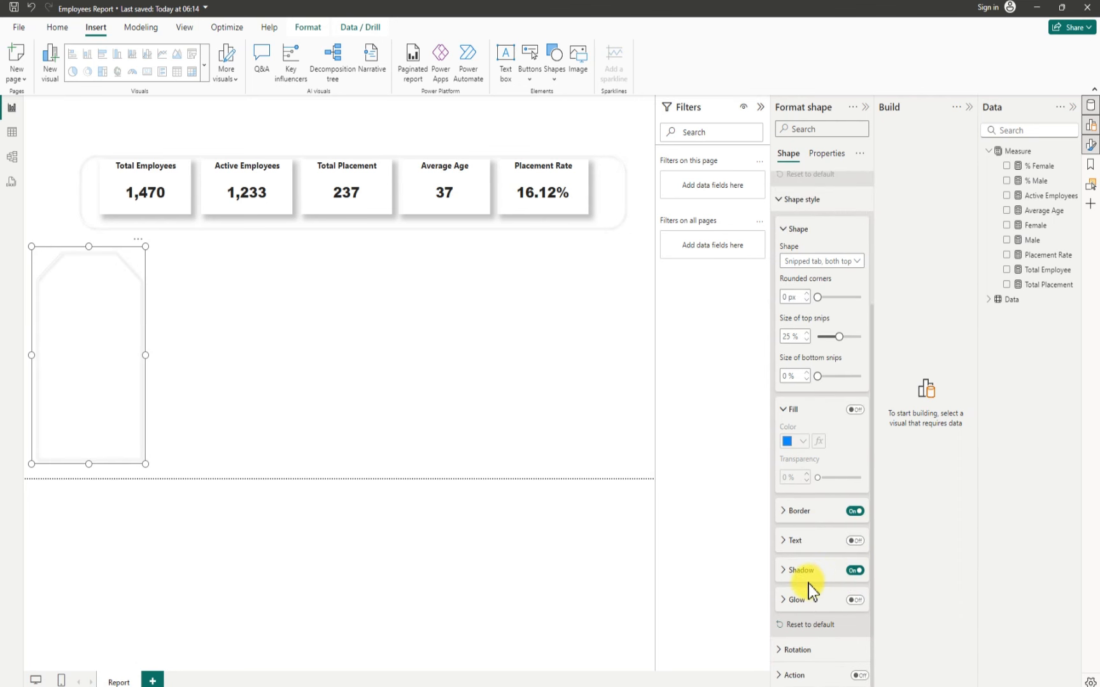
pyautogui.click(786, 573)
pyautogui.scroll(-3, 798, 560)
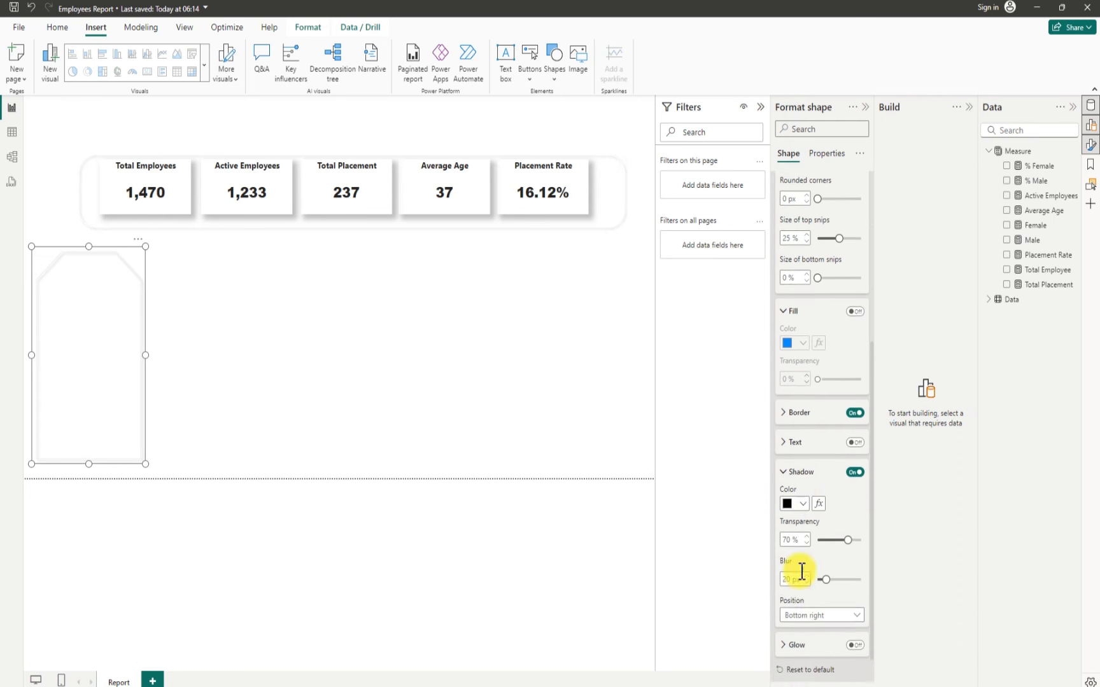
pyautogui.click(829, 569)
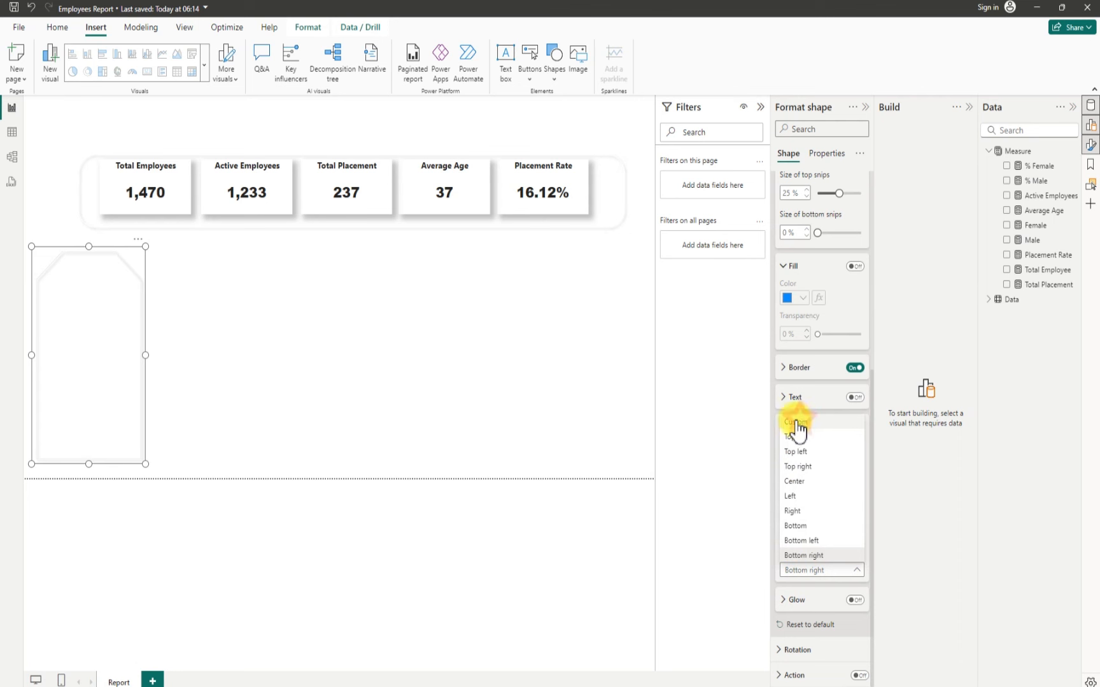
pyautogui.press('Escape')
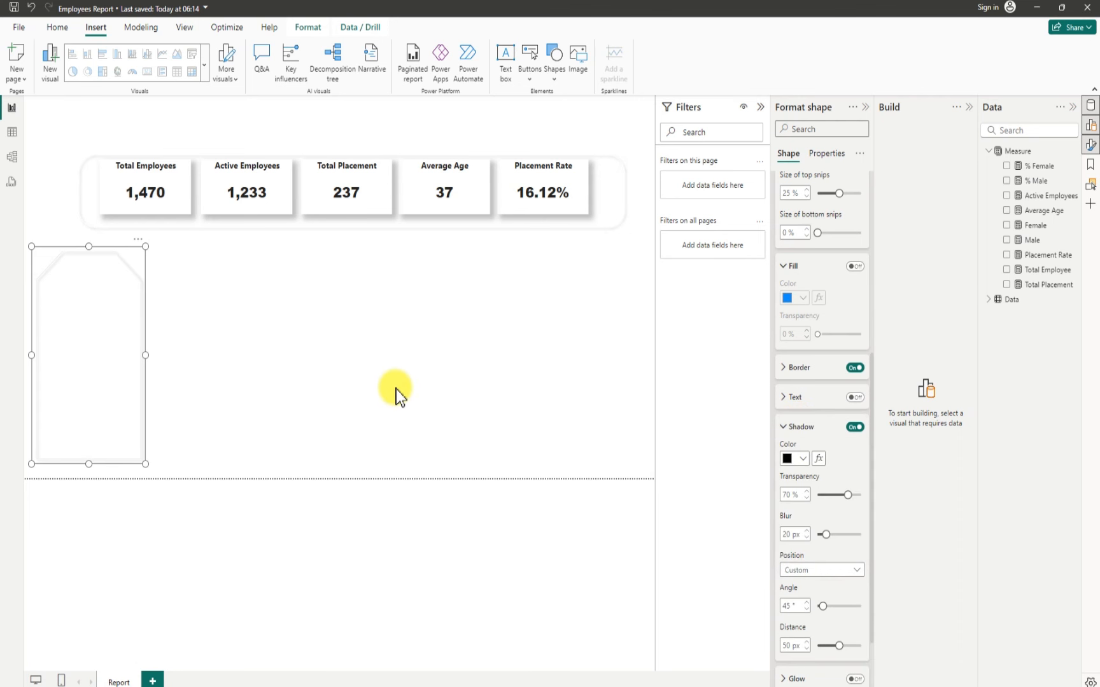
pyautogui.click(311, 373)
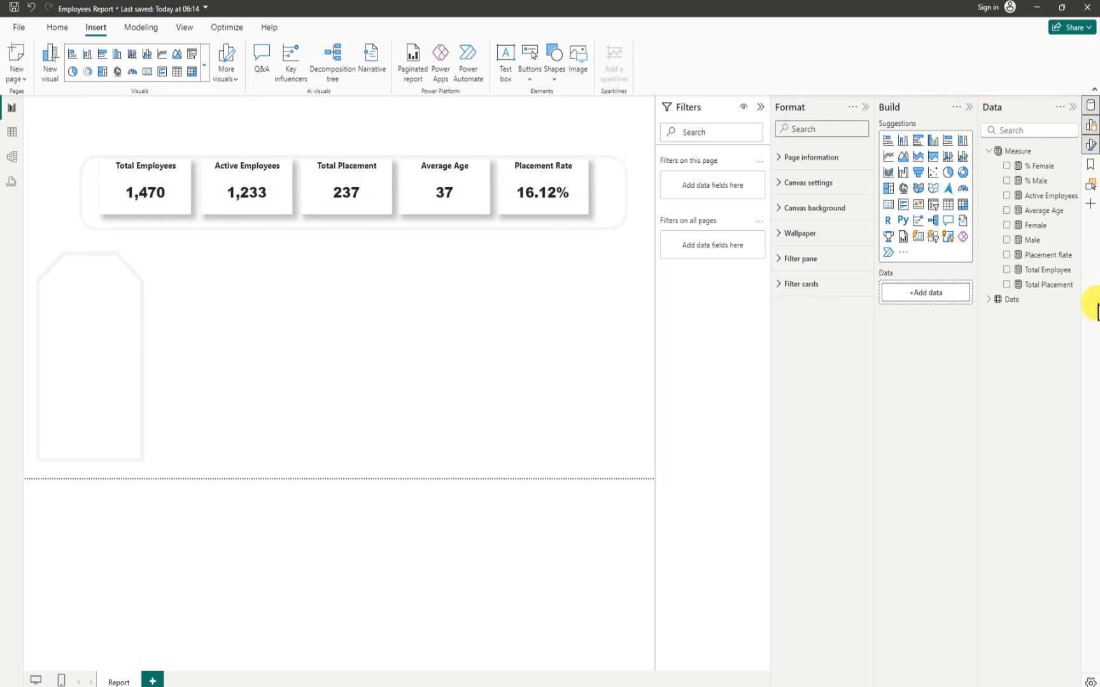
# Step: Insert a card visual, shrink it to a small box beside the snipped panel, and add the Male measure to it
pyautogui.click(889, 206)
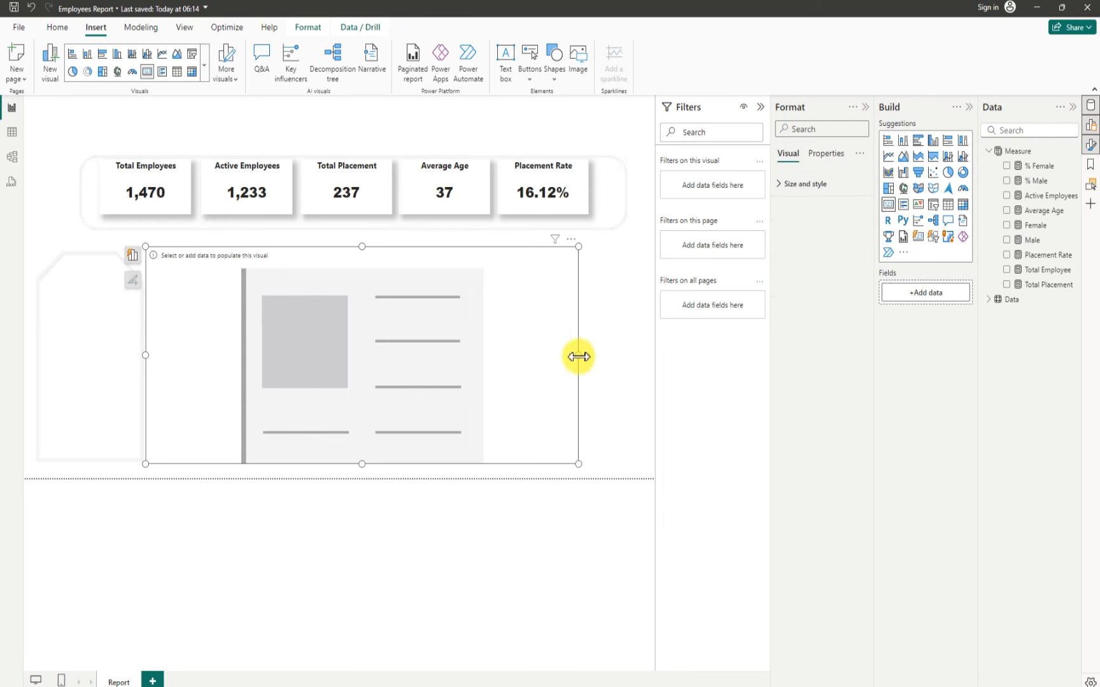
pyautogui.moveTo(578, 356); pyautogui.dragTo(329, 355)
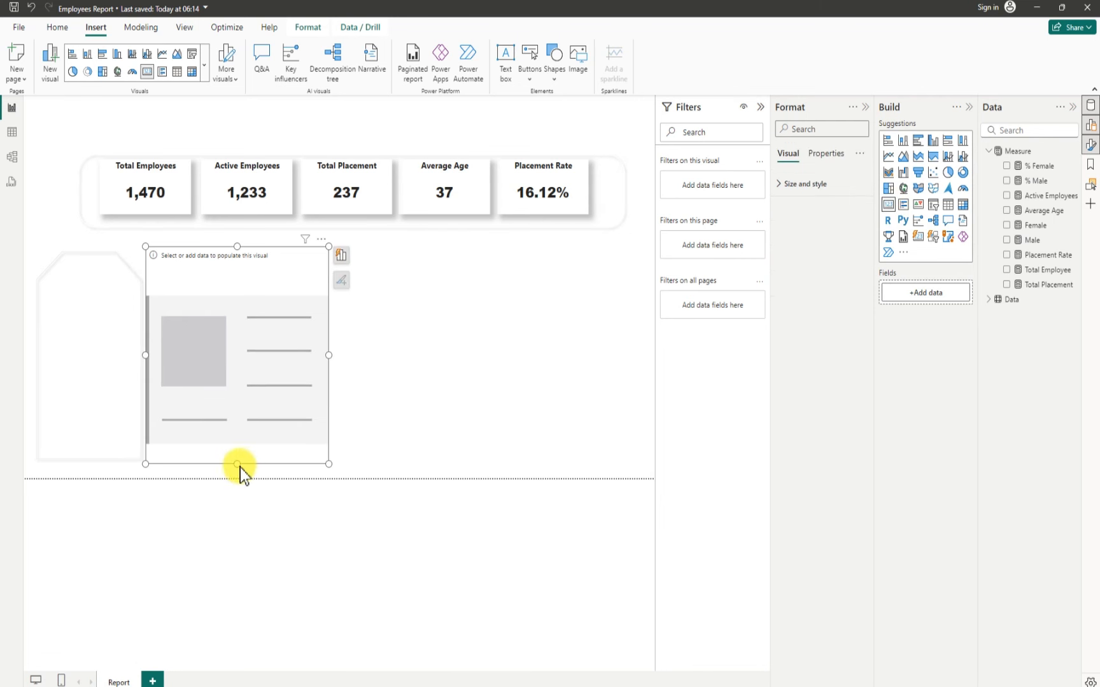
pyautogui.moveTo(240, 467); pyautogui.dragTo(322, 324)
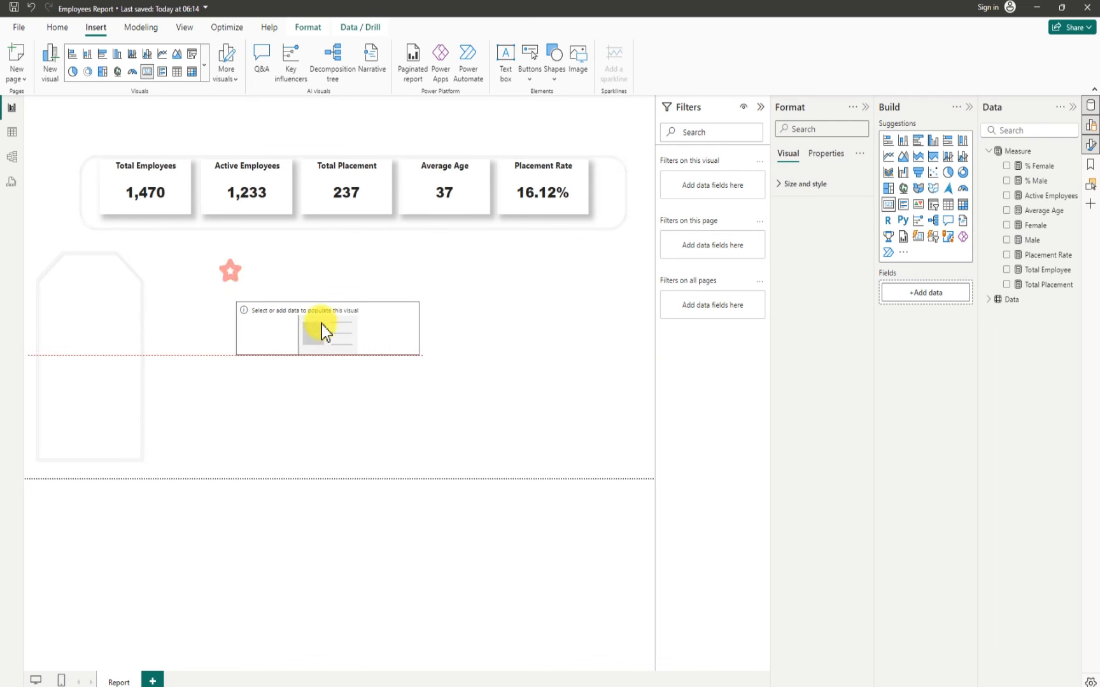
pyautogui.moveTo(413, 331); pyautogui.dragTo(273, 378)
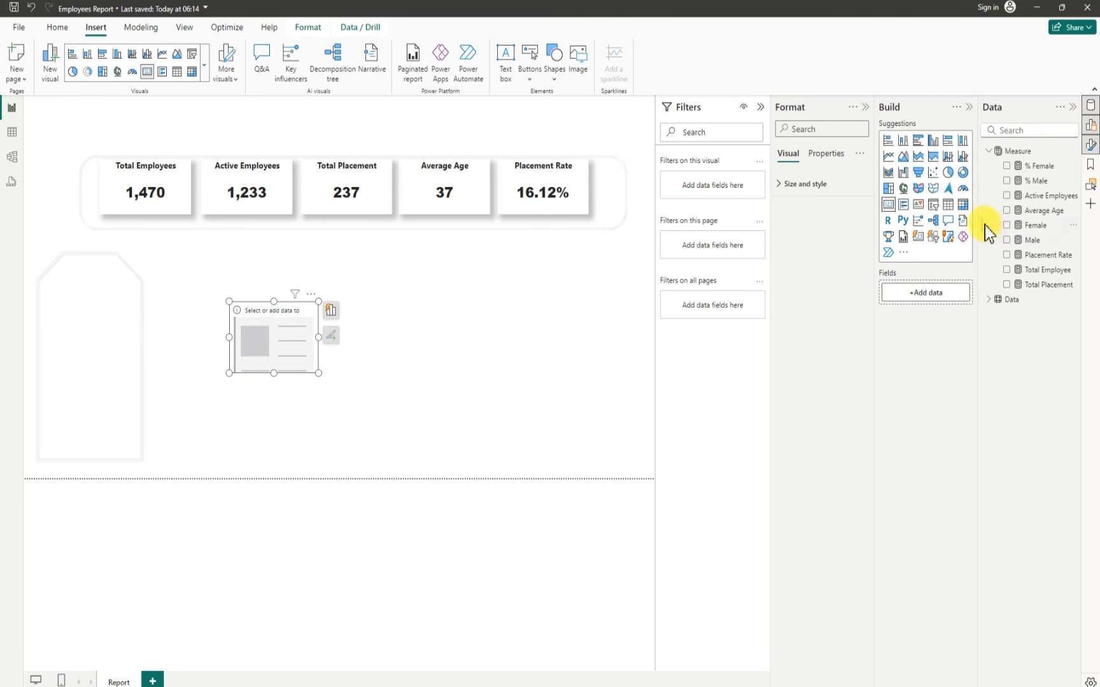
pyautogui.click(1007, 240)
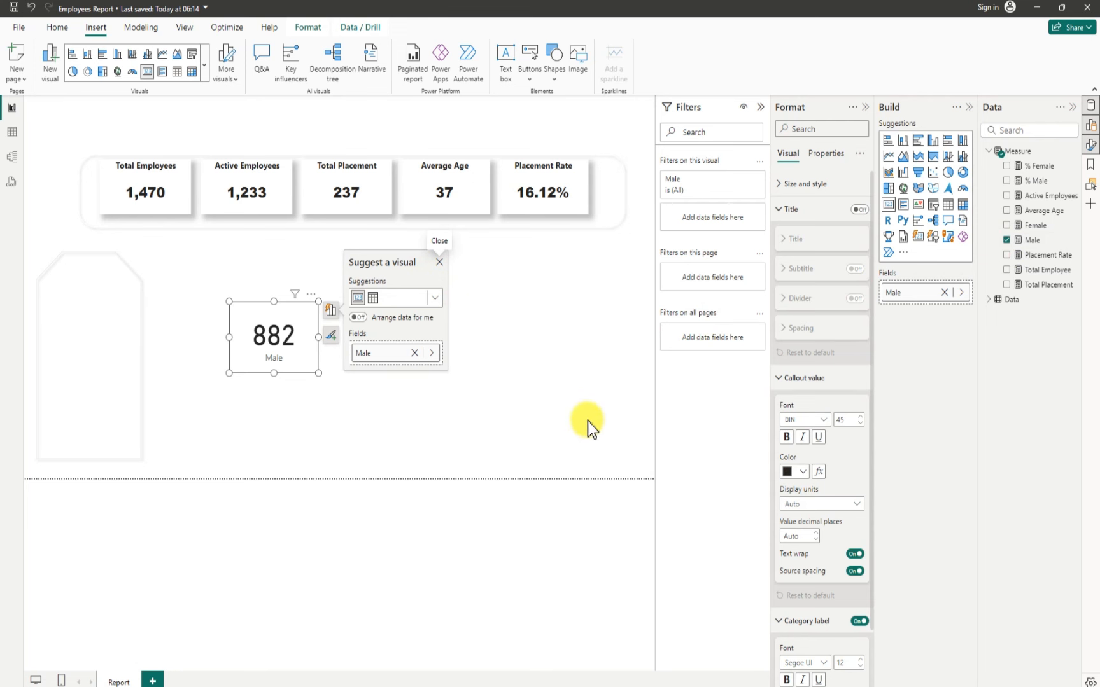
# Step: Turn off the Male card's category label and turn on its title with the text "Male"
pyautogui.scroll(-2, 805, 486)
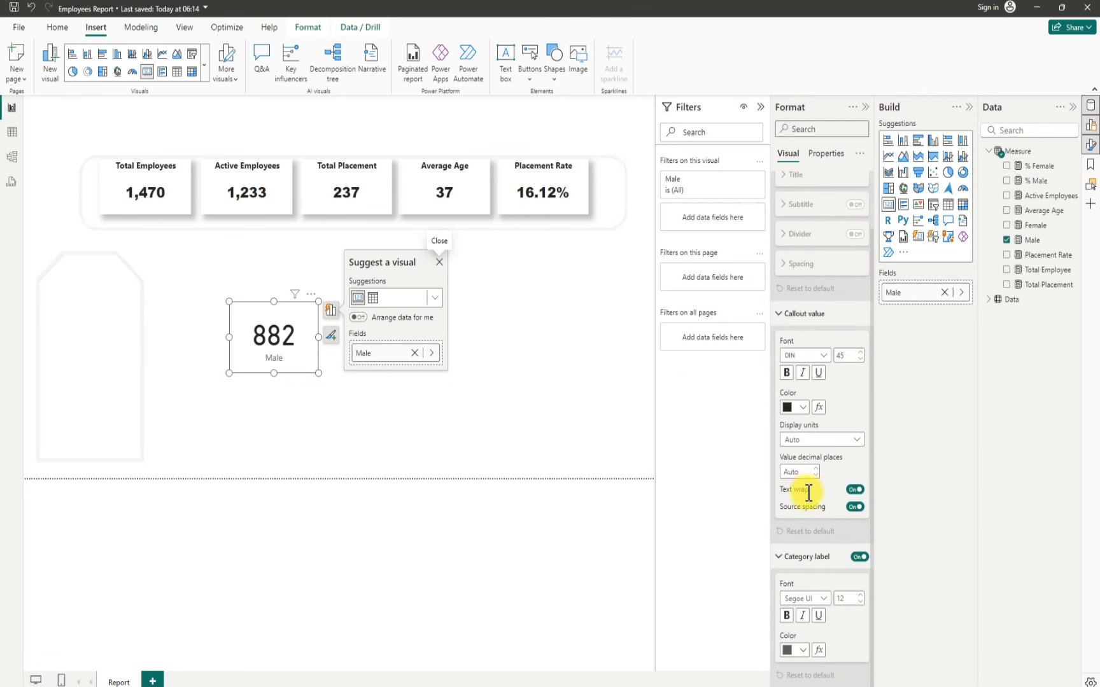
pyautogui.click(859, 557)
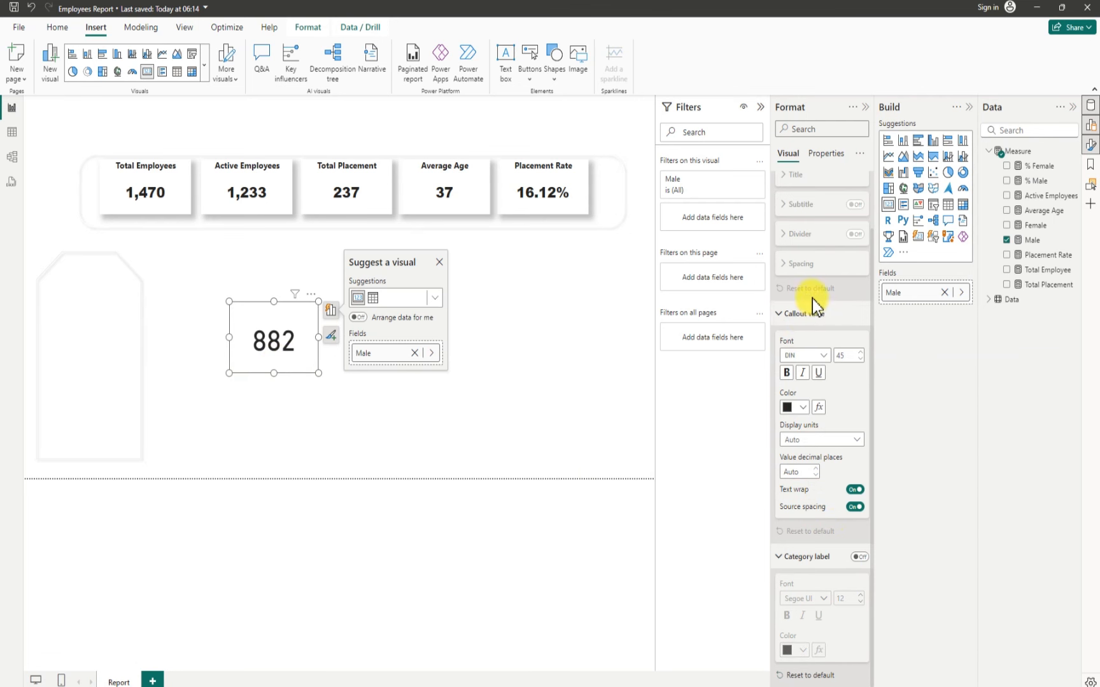
pyautogui.scroll(2, 812, 298)
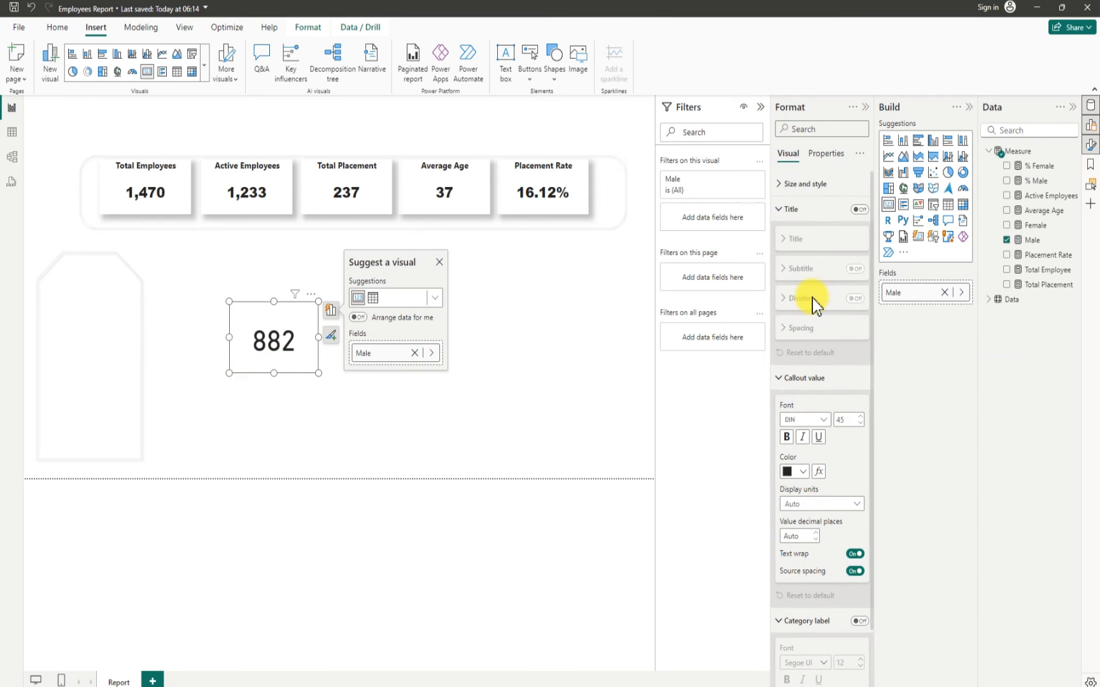
pyautogui.click(858, 210)
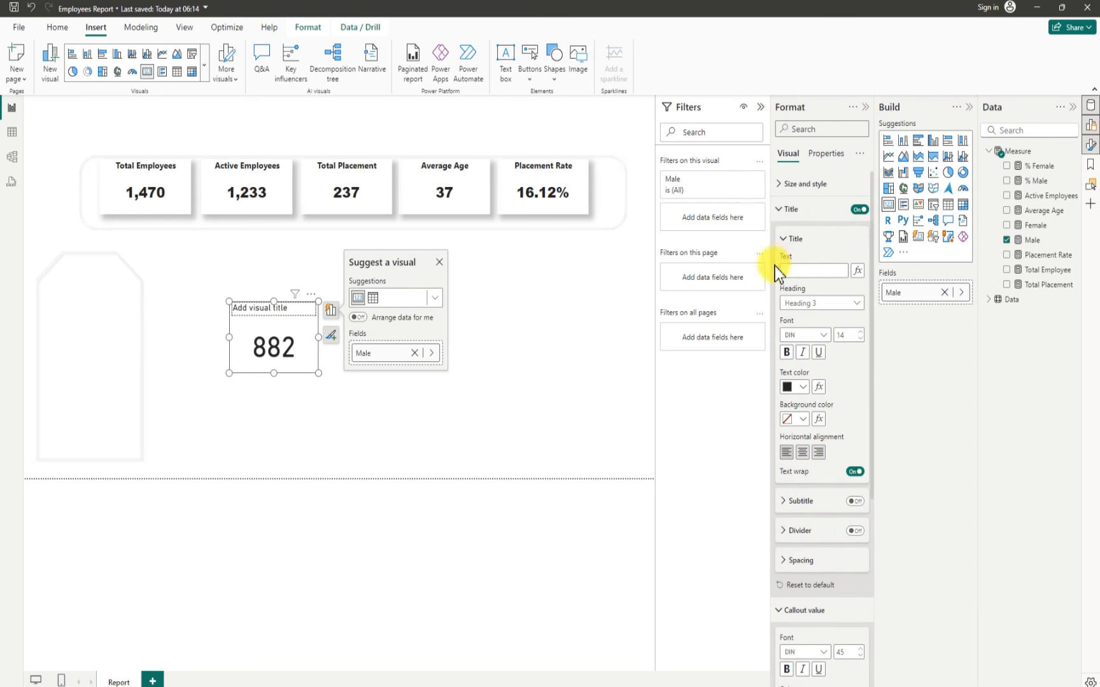
pyautogui.click(794, 268)
pyautogui.write('Male')
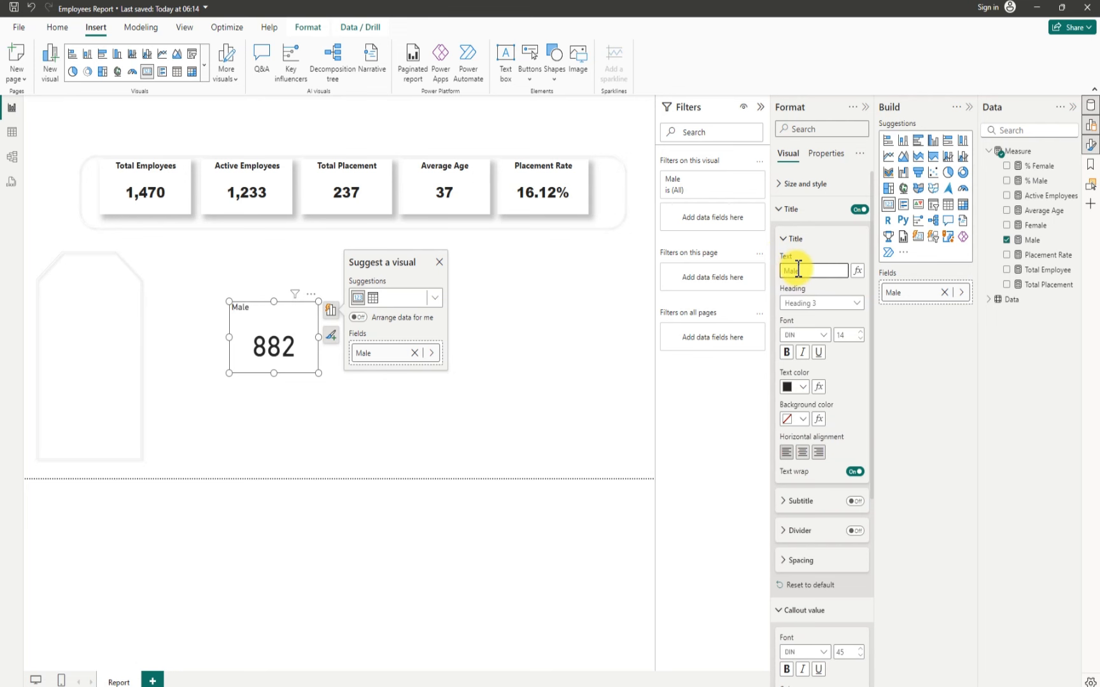
# Step: Format the Male card's title in Segoe UI Semibold at size 13 and center it horizontally
pyautogui.click(821, 337)
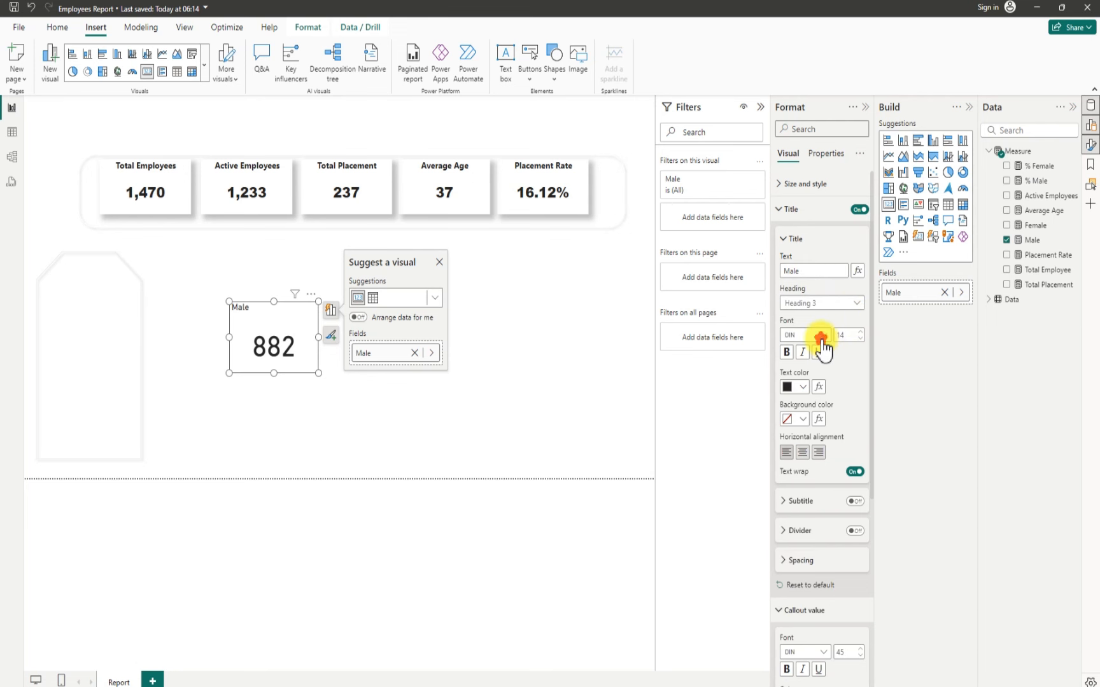
pyautogui.scroll(-3, 822, 412)
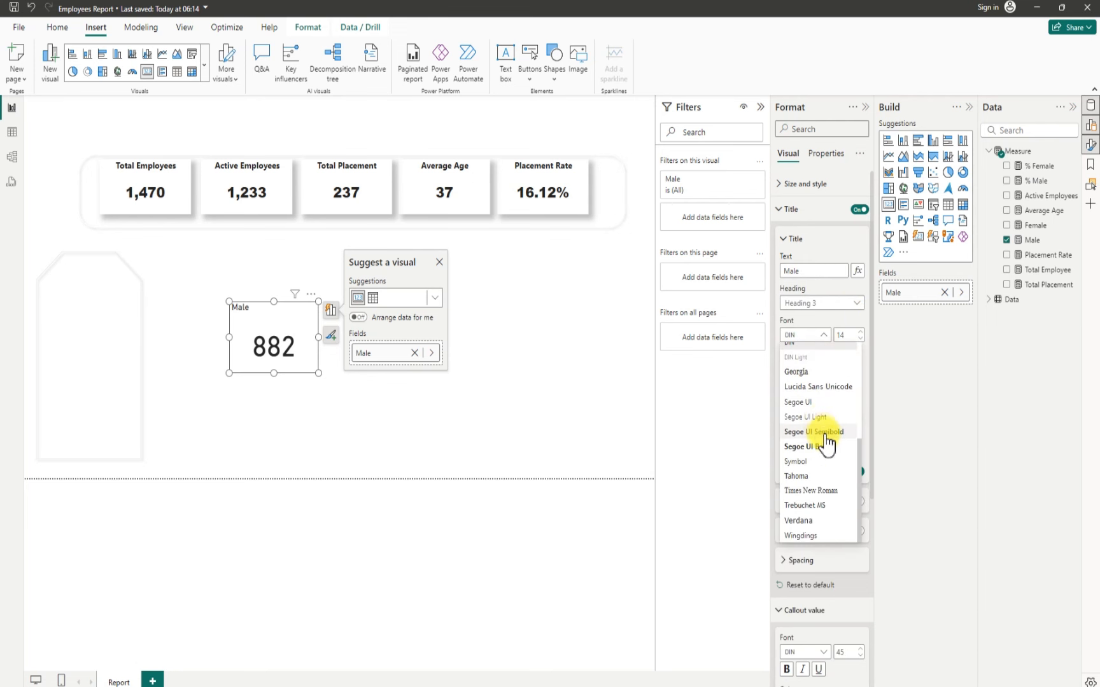
pyautogui.click(824, 434)
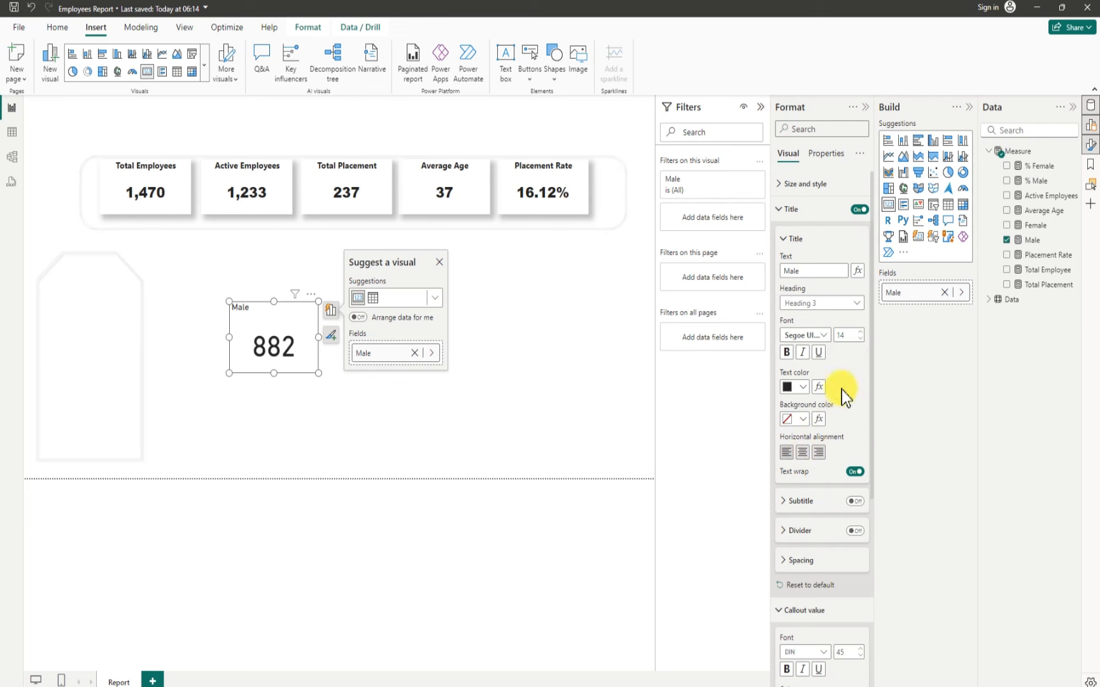
pyautogui.click(860, 339)
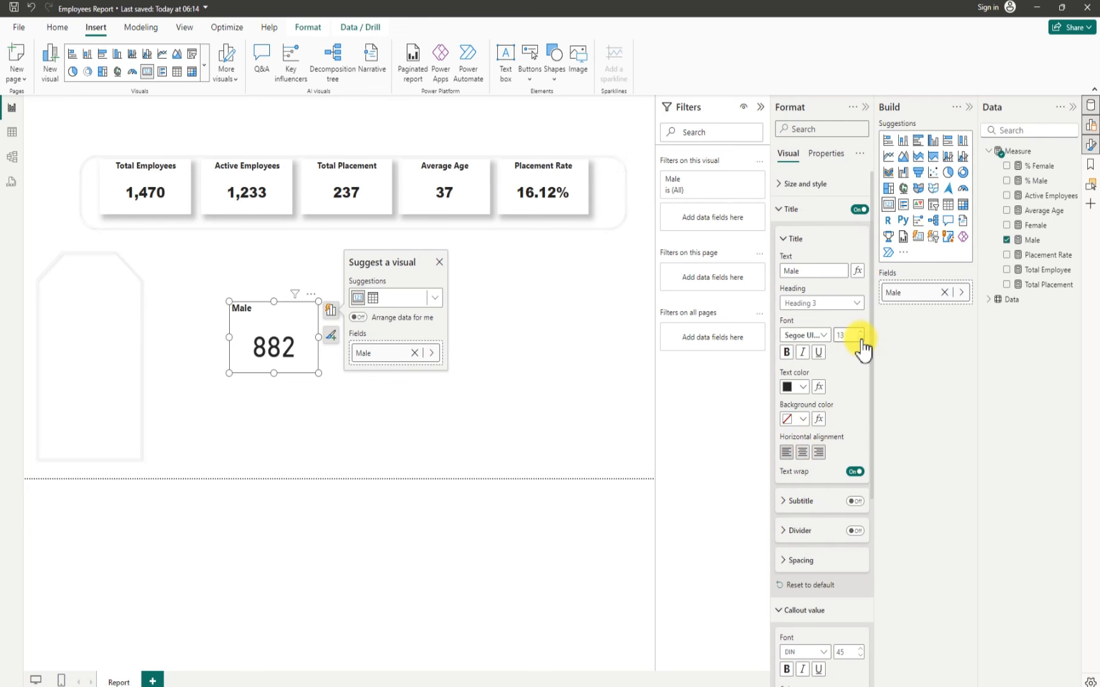
pyautogui.click(802, 451)
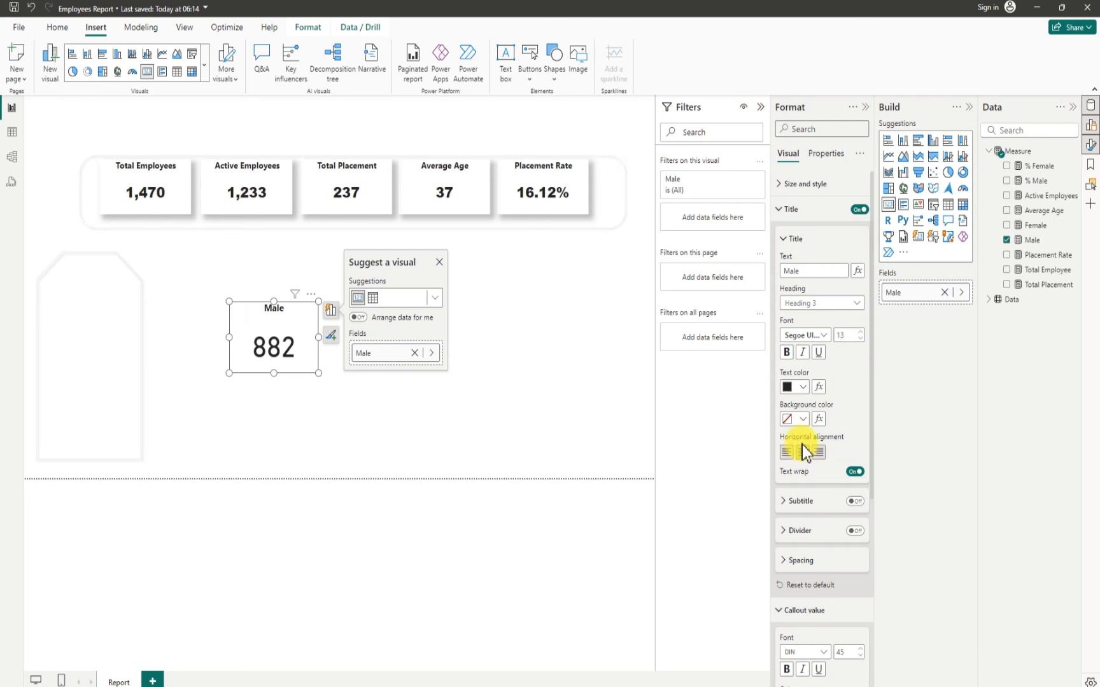
# Step: Set the Male card's callout value to Arial Black at size 20 and resize the card to about 205 wide by 113 high
pyautogui.scroll(-2, 788, 528)
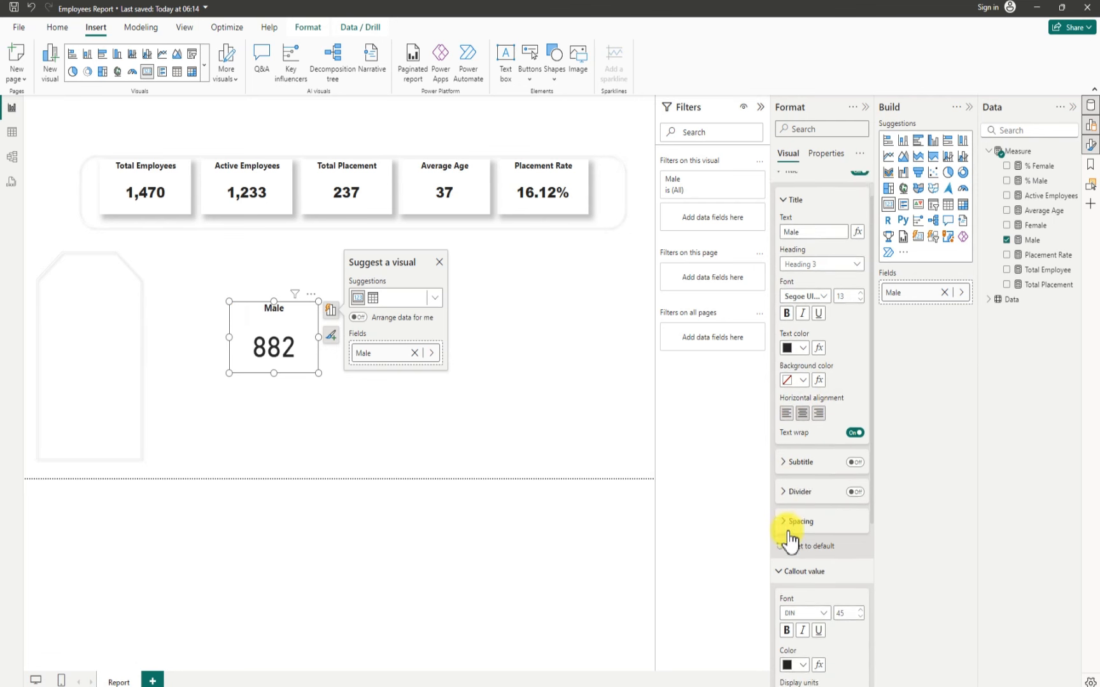
pyautogui.scroll(-5, 790, 535)
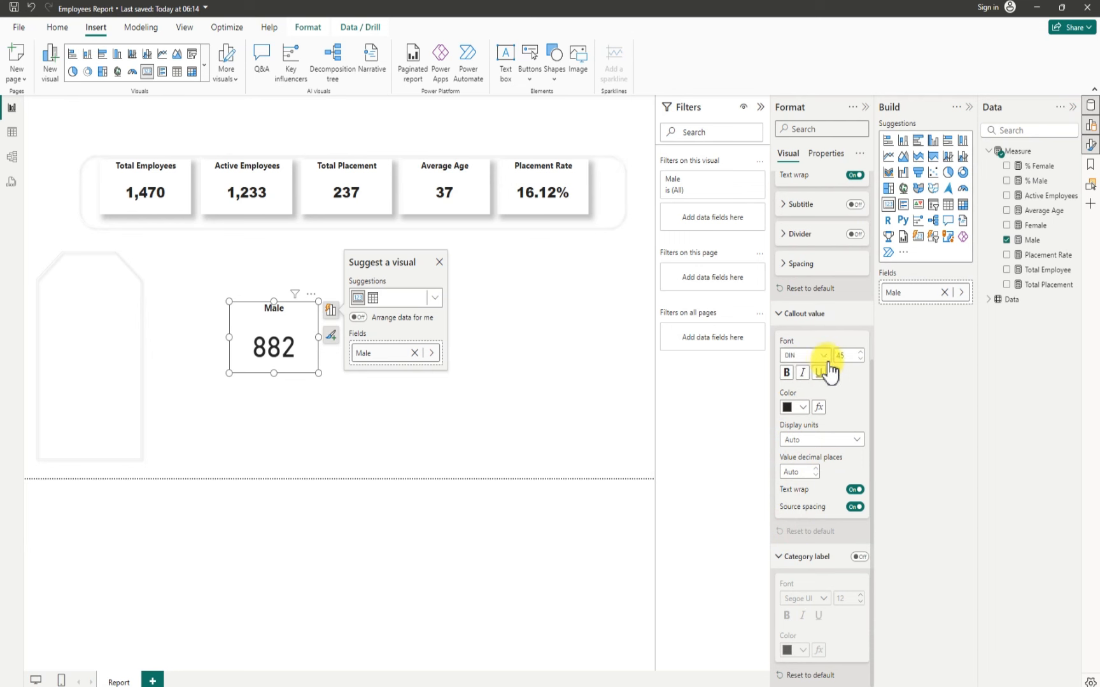
pyautogui.click(823, 355)
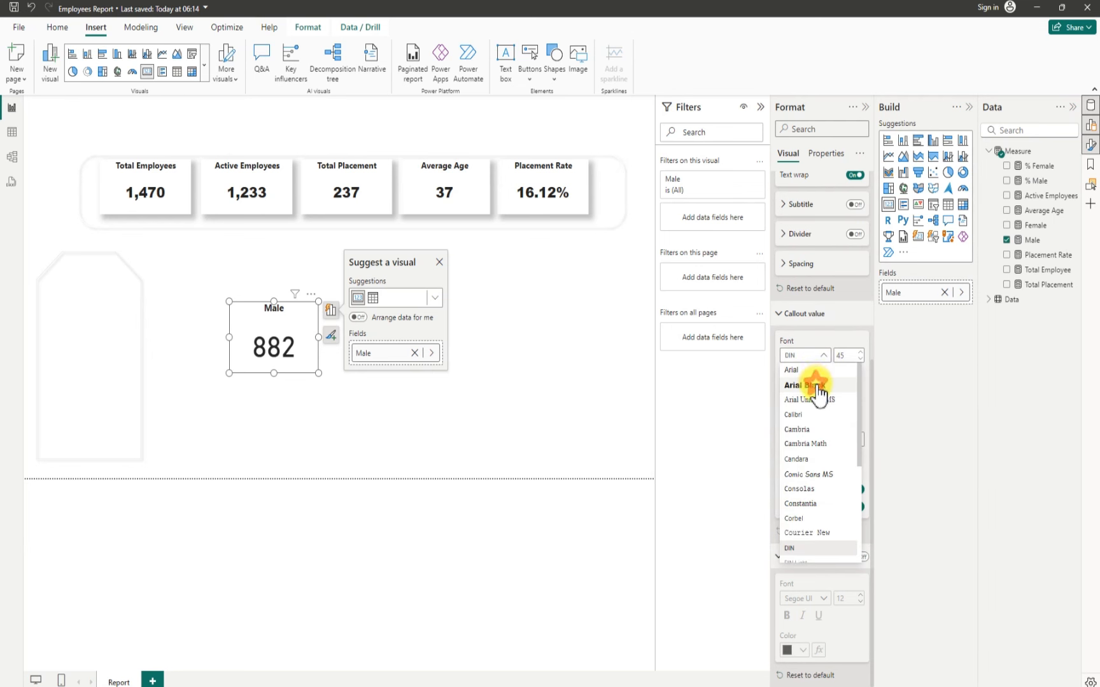
pyautogui.click(808, 385)
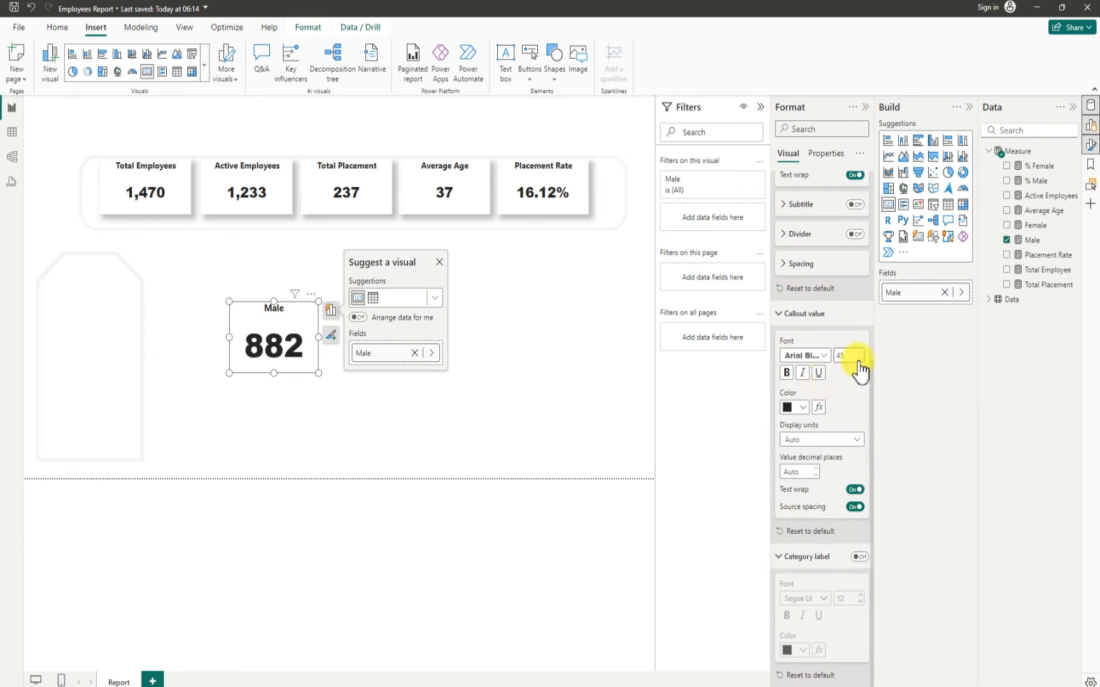
pyautogui.doubleClick(848, 355)
pyautogui.write('20')
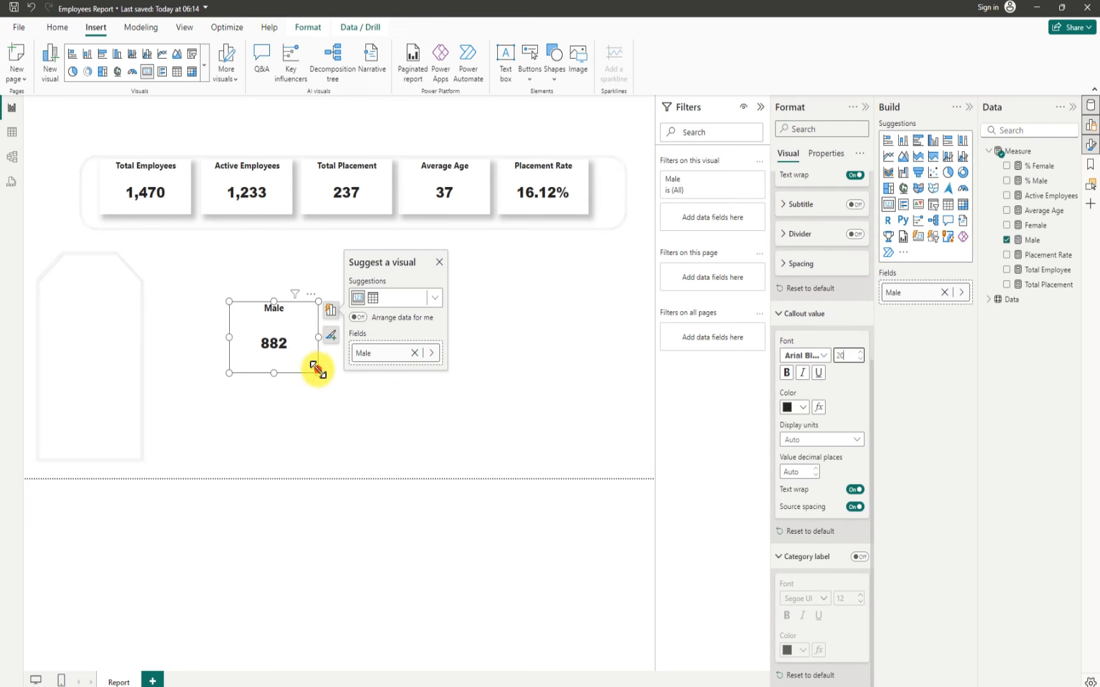
pyautogui.moveTo(316, 371)
pyautogui.mouseDown()
pyautogui.moveTo(296, 343)
pyautogui.moveTo(304, 338)
pyautogui.moveTo(345, 383)
pyautogui.moveTo(330, 365)
pyautogui.mouseUp()
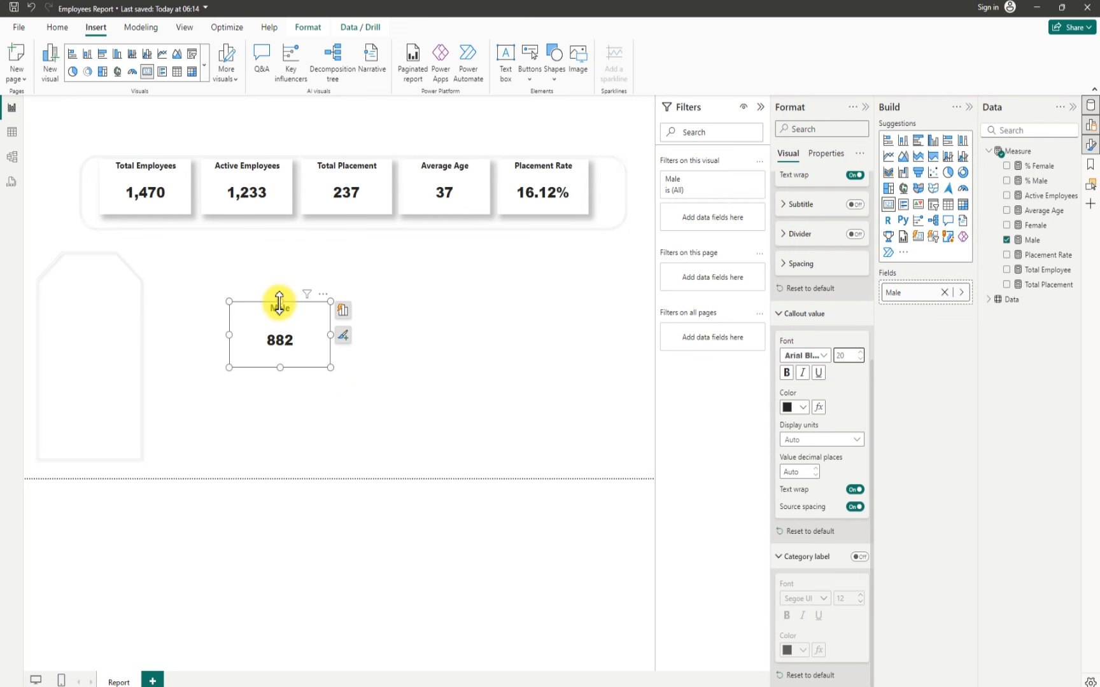
pyautogui.moveTo(278, 301); pyautogui.dragTo(277, 309)
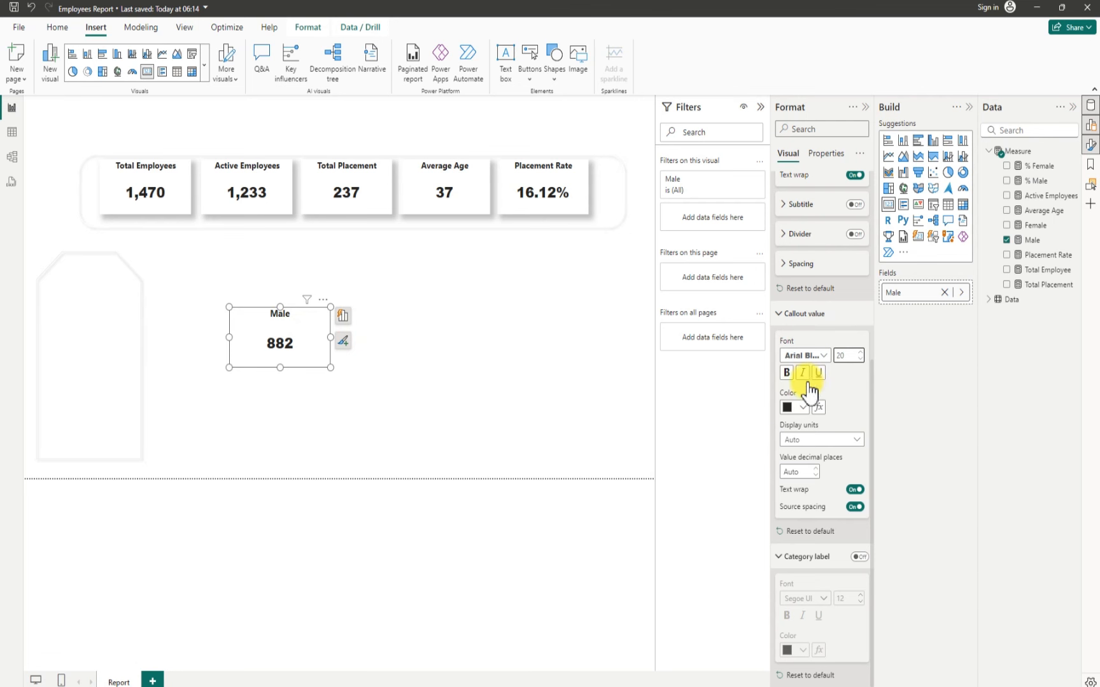
# Step: Turn off the Male card's background and turn on its visual border in the lightest gray theme color
pyautogui.scroll(5, 813, 381)
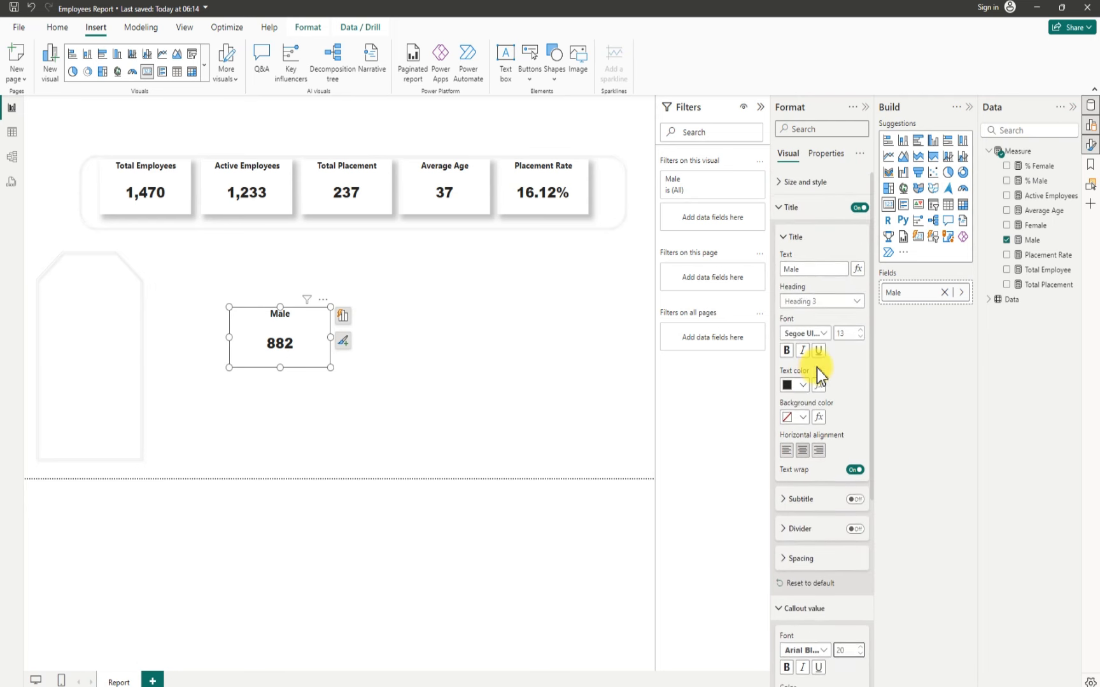
pyautogui.click(779, 184)
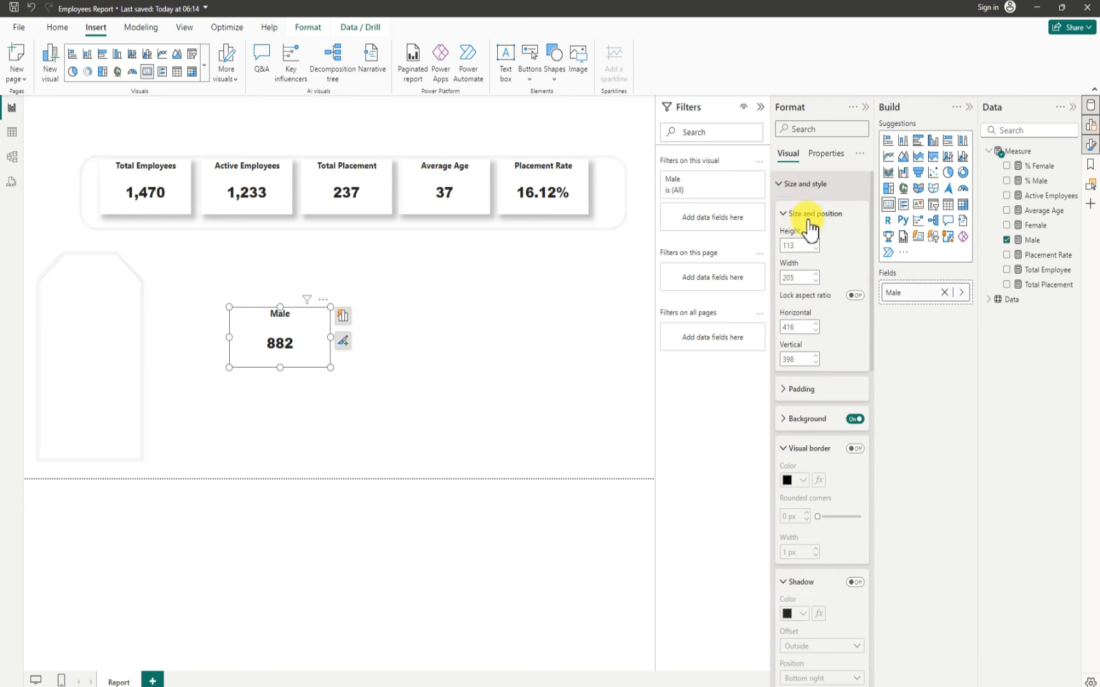
pyautogui.click(854, 420)
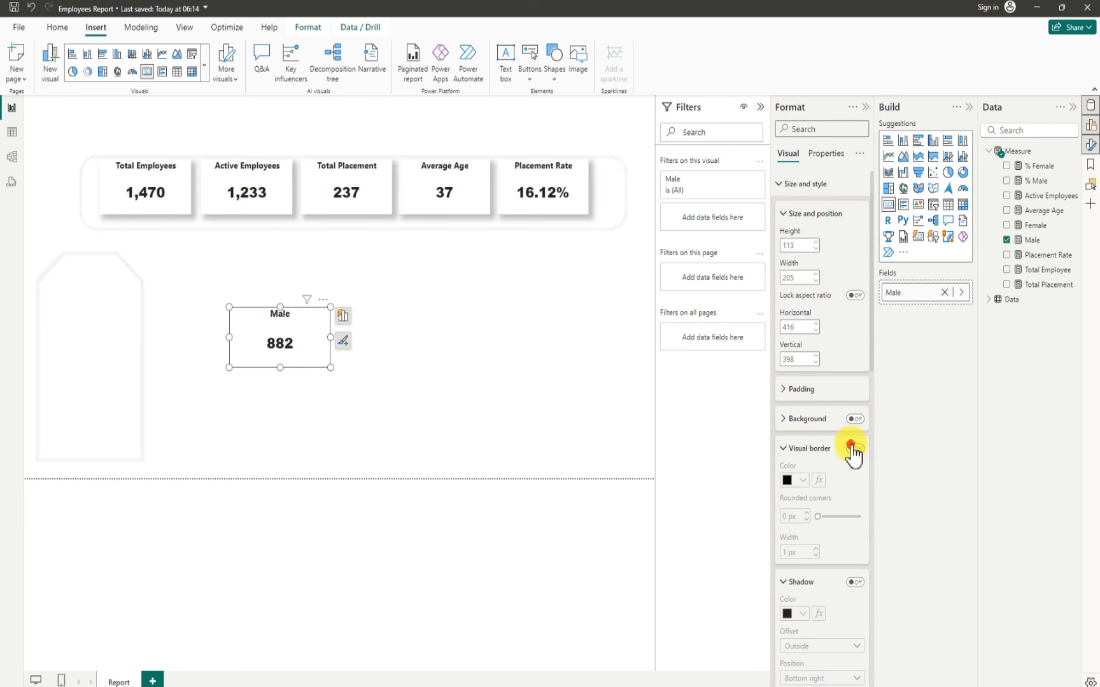
pyautogui.click(854, 449)
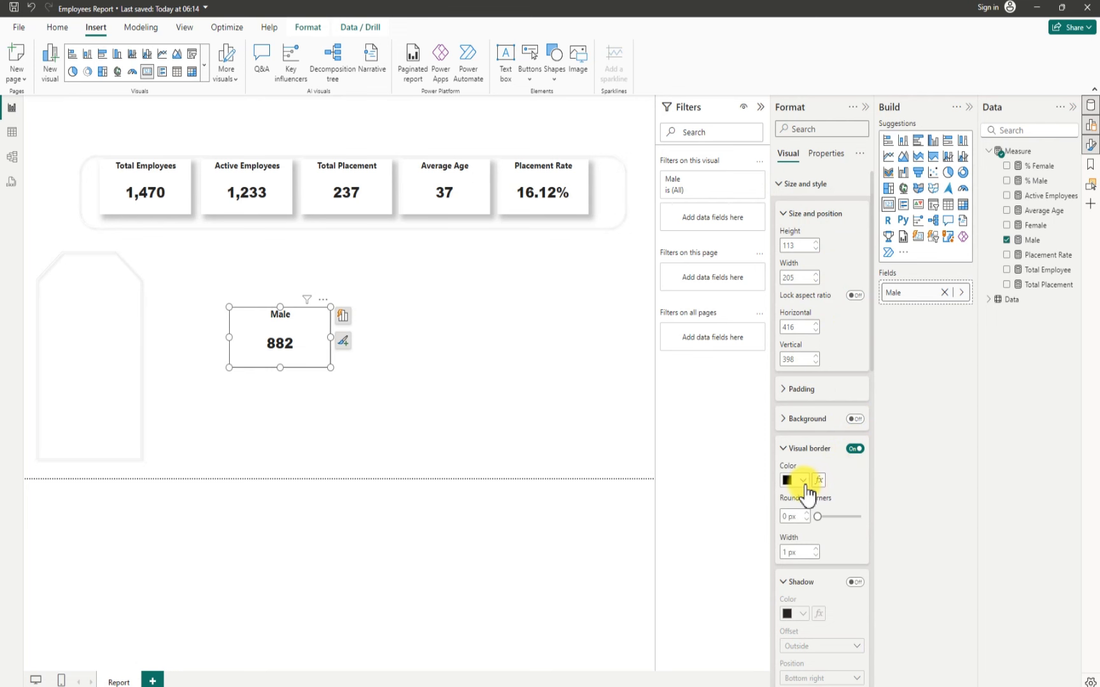
pyautogui.click(802, 480)
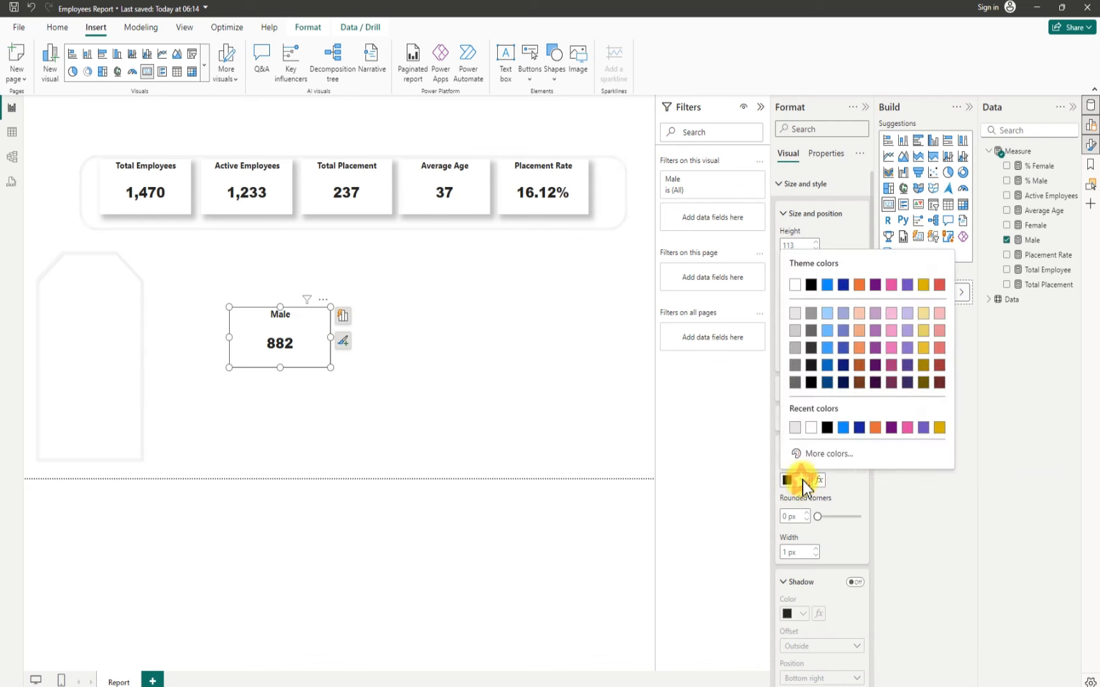
pyautogui.click(796, 313)
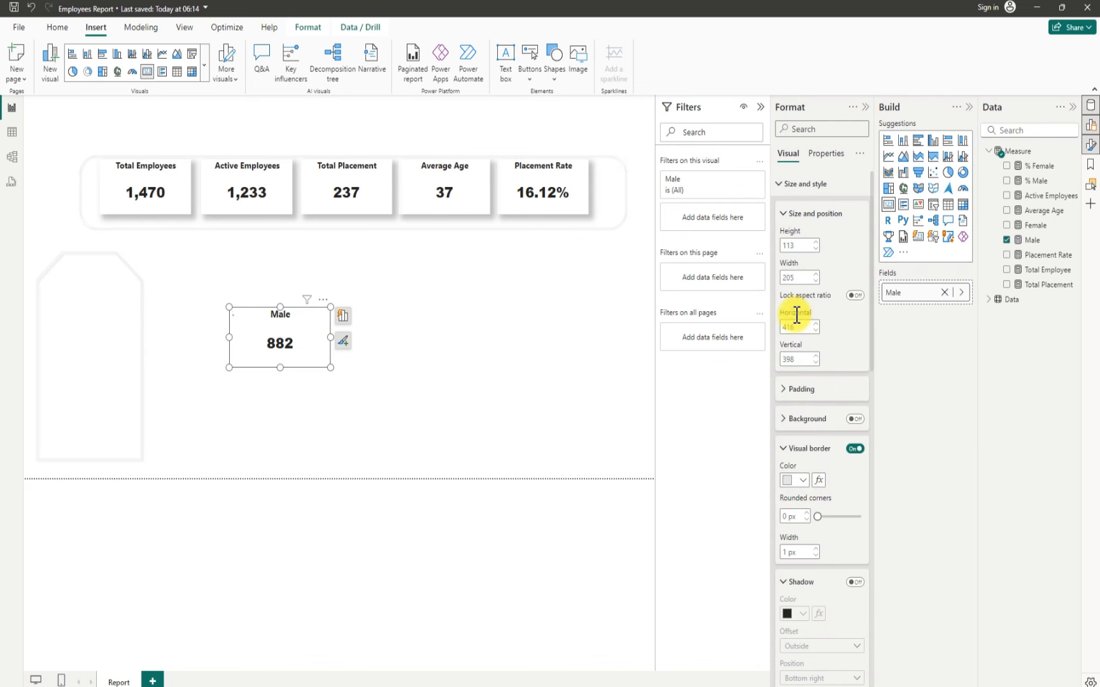
# Step: Turn on the Male card's shadow and set the shadow position to Custom
pyautogui.scroll(-3, 803, 461)
pyautogui.scroll(-1, 803, 461)
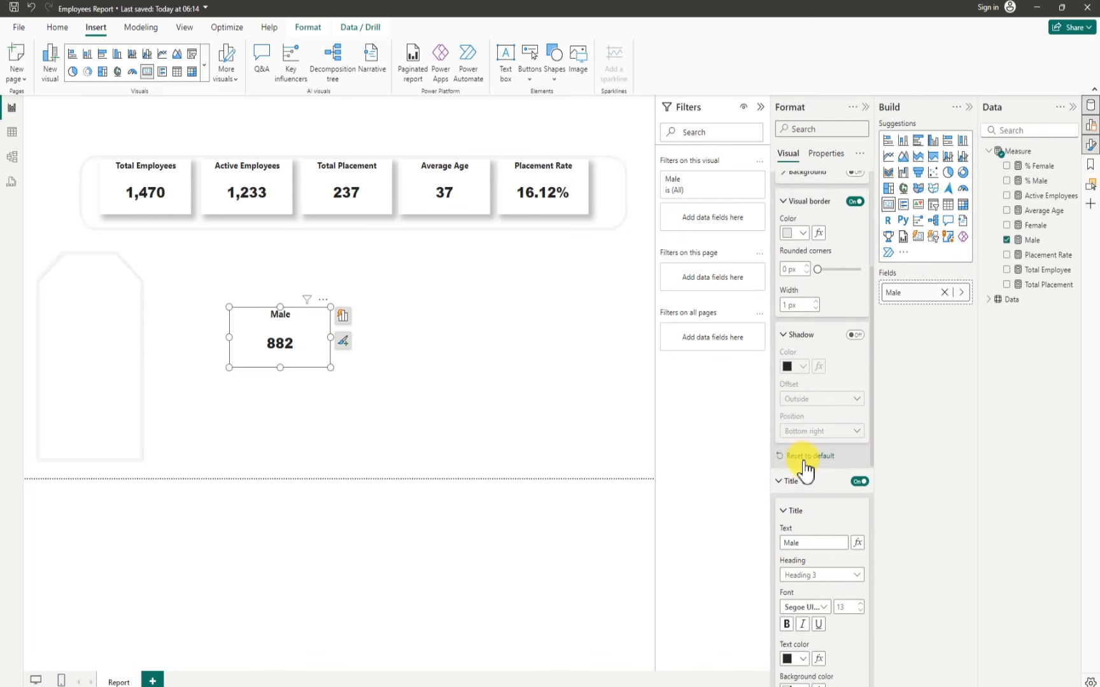
pyautogui.click(855, 335)
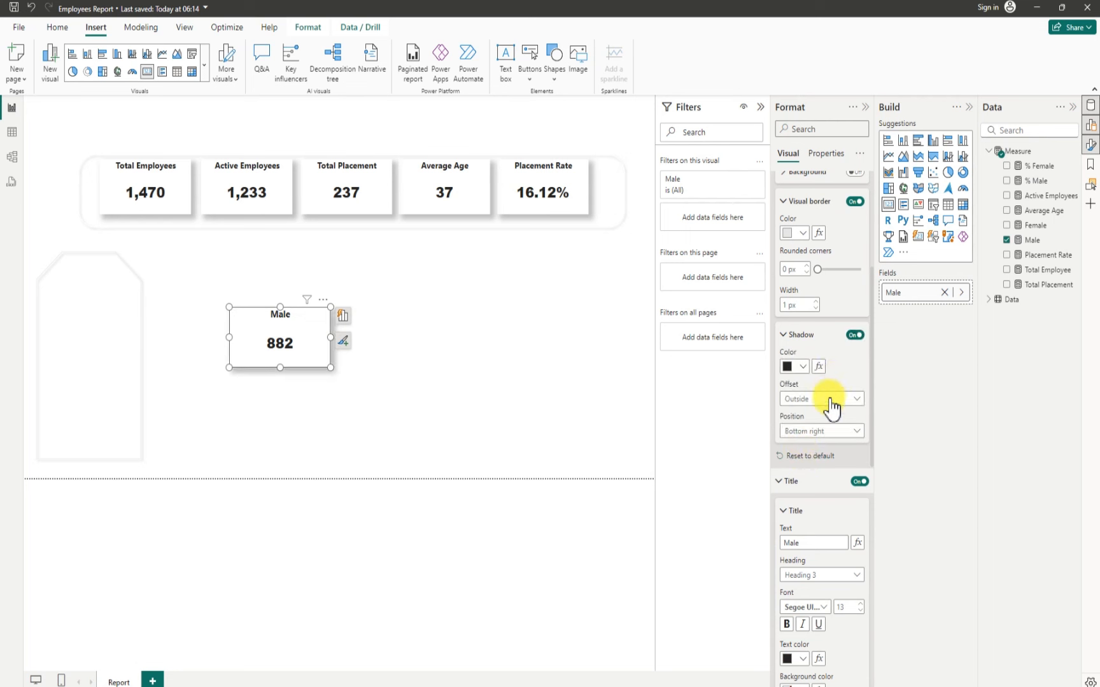
pyautogui.click(839, 432)
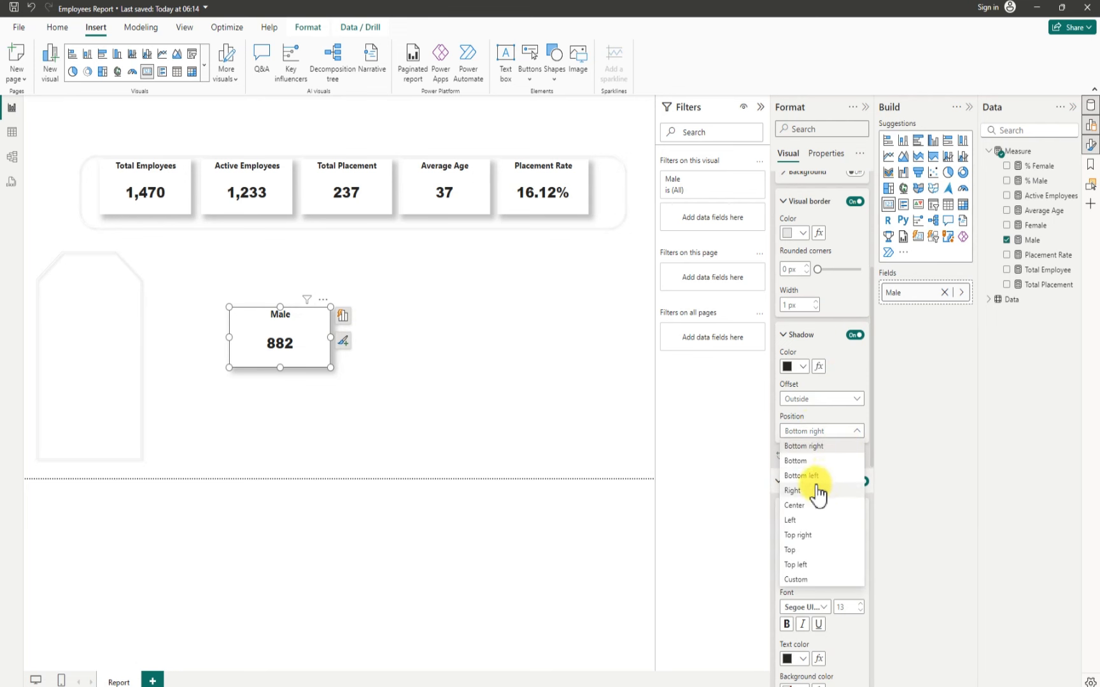
pyautogui.click(796, 580)
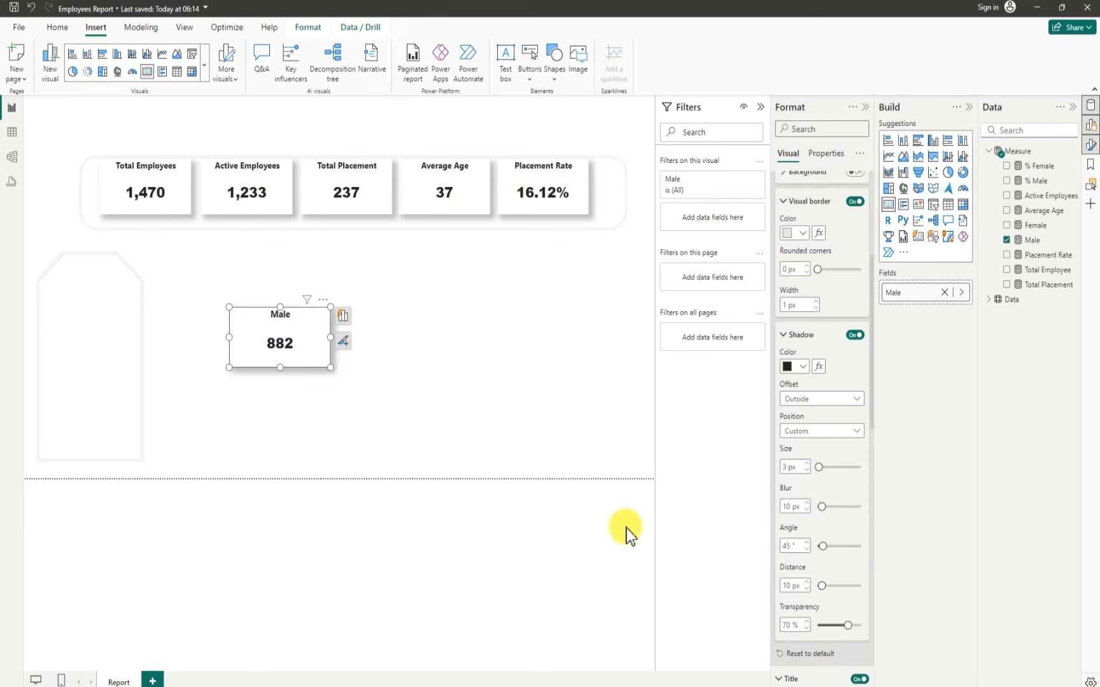
# Step: Narrow the Male card slightly, duplicate it, and place the copy level with the original, leaving a gap between the two
pyautogui.moveTo(229, 337); pyautogui.dragTo(253, 335)
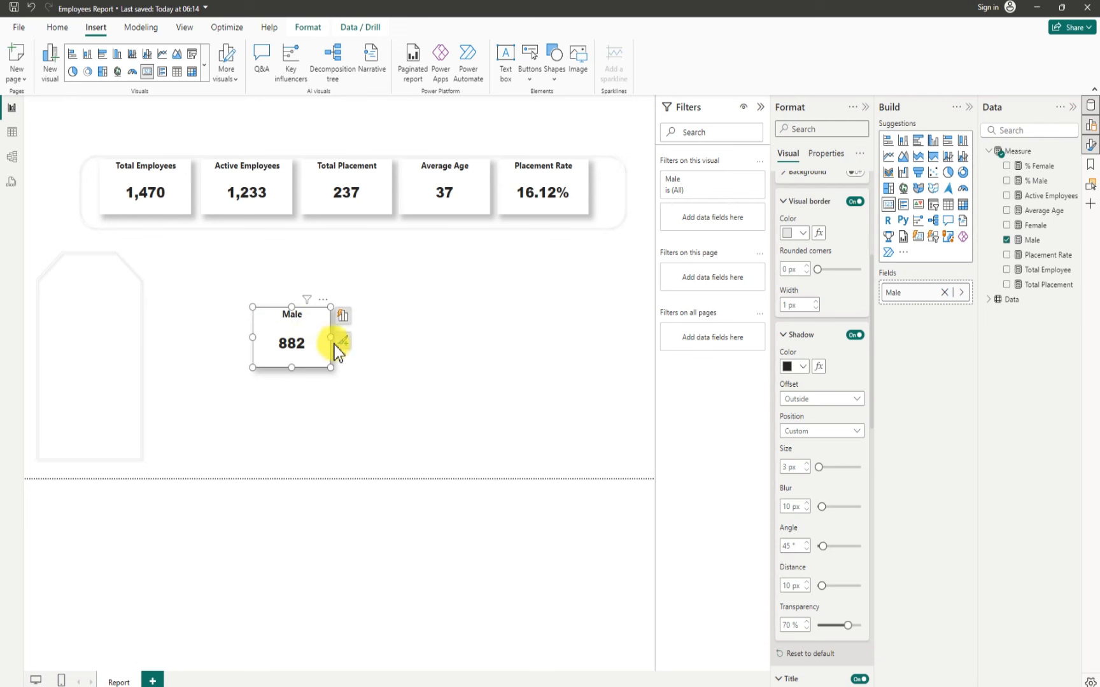
pyautogui.moveTo(331, 340); pyautogui.dragTo(350, 341)
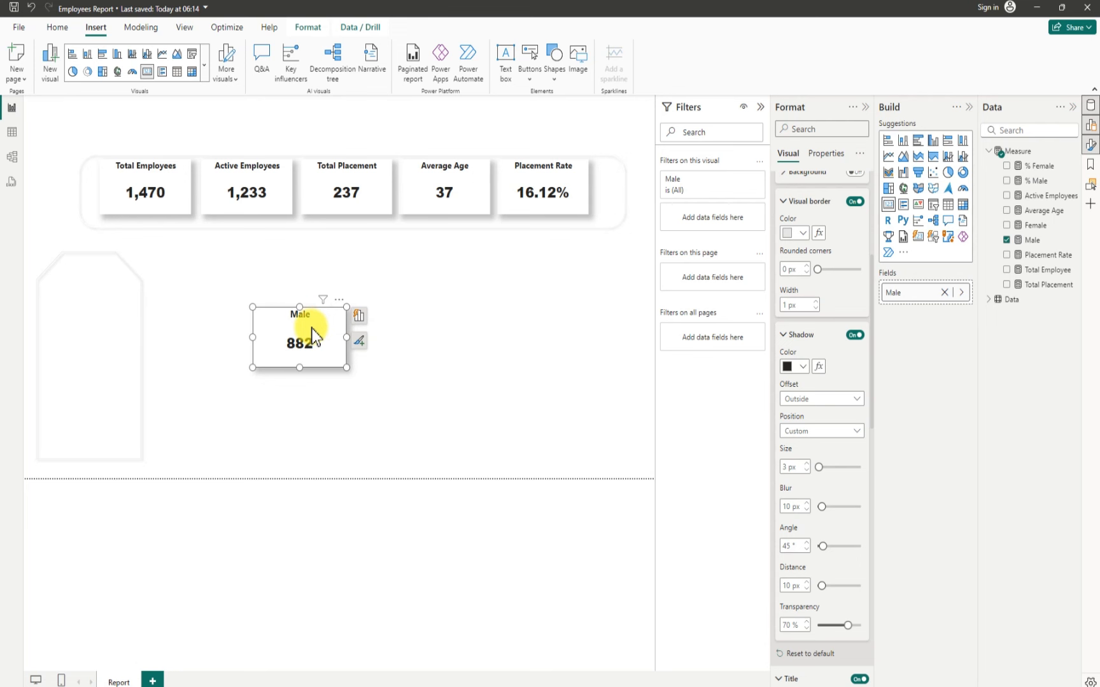
pyautogui.hotkey('ctrl', 'v')
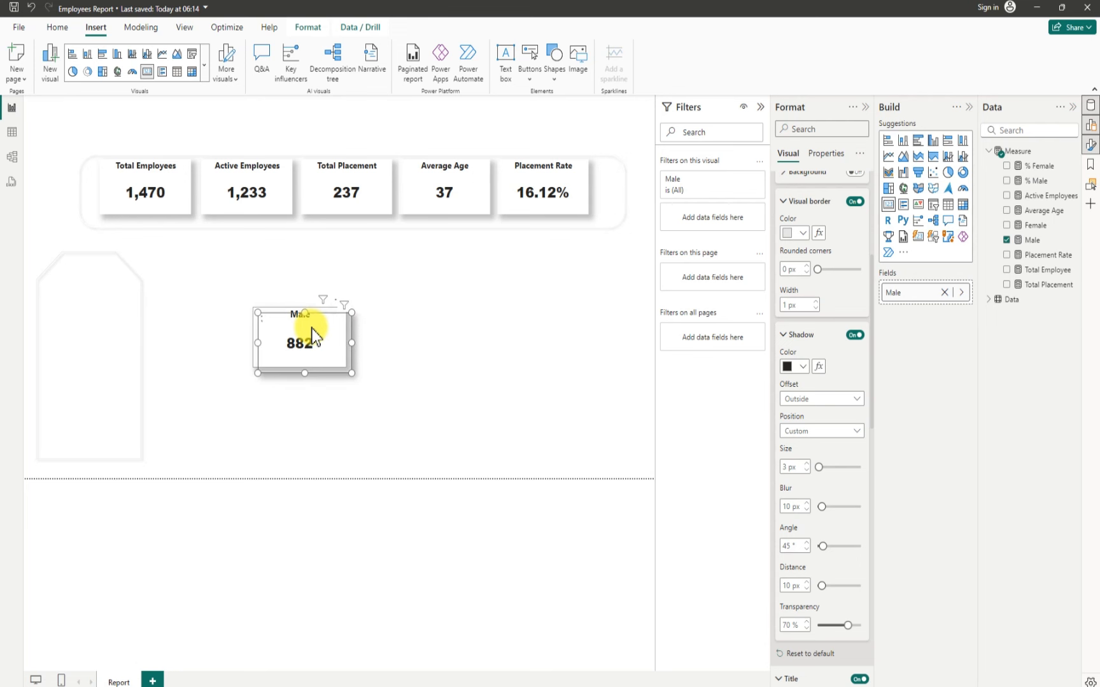
pyautogui.moveTo(313, 333); pyautogui.dragTo(504, 327)
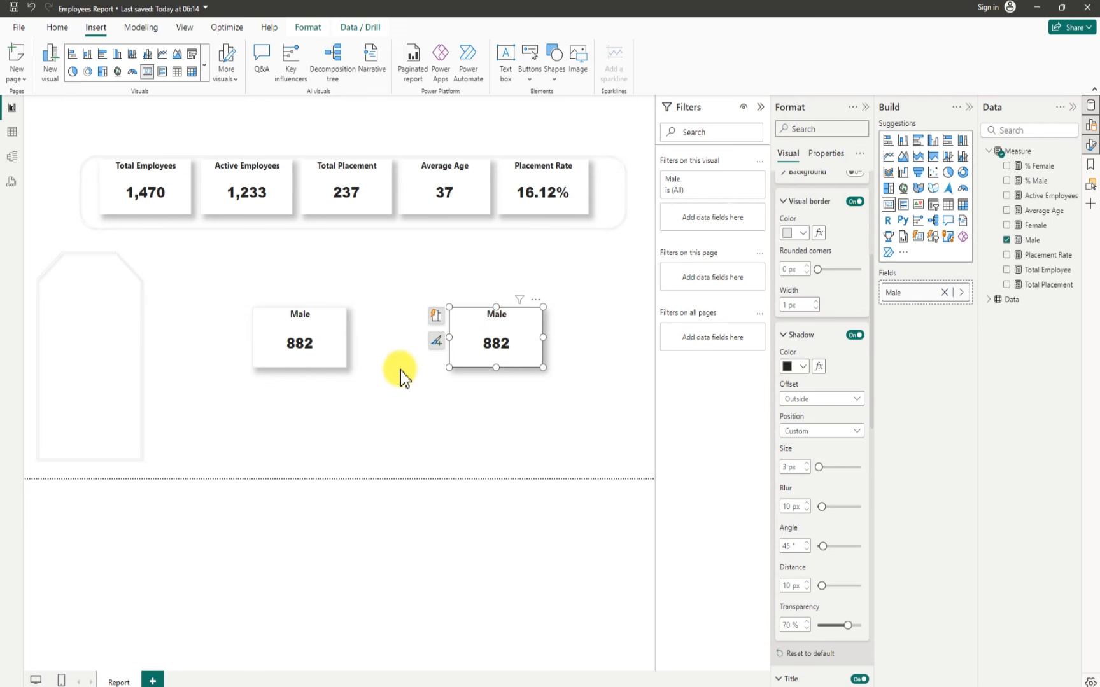
pyautogui.click(332, 346)
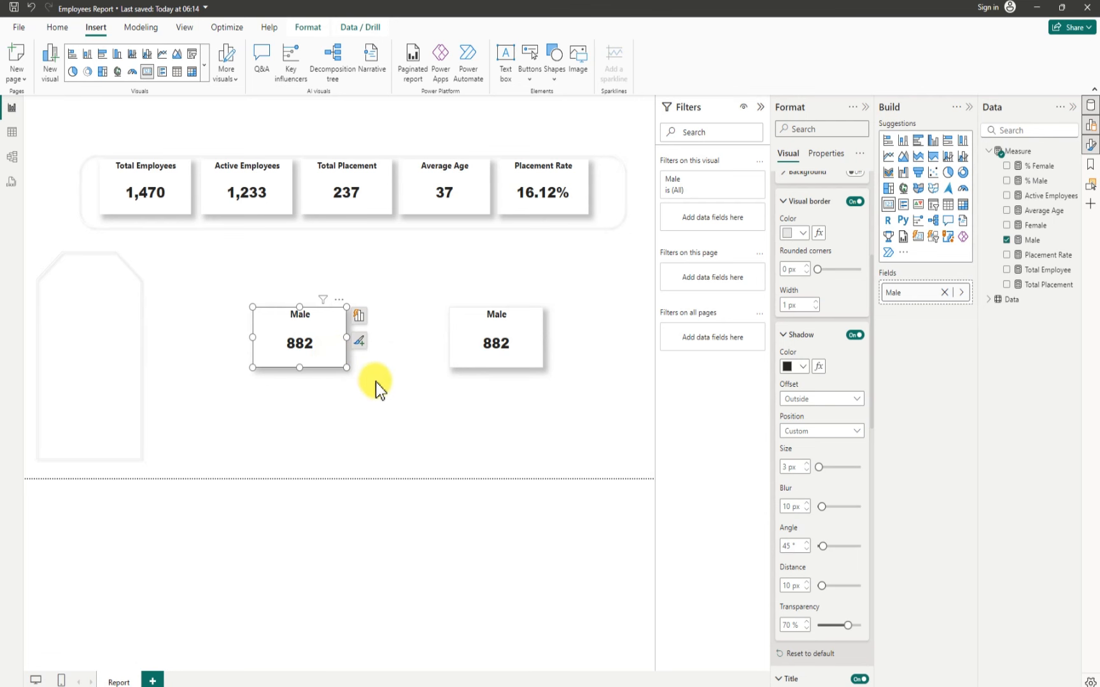
pyautogui.click(386, 395)
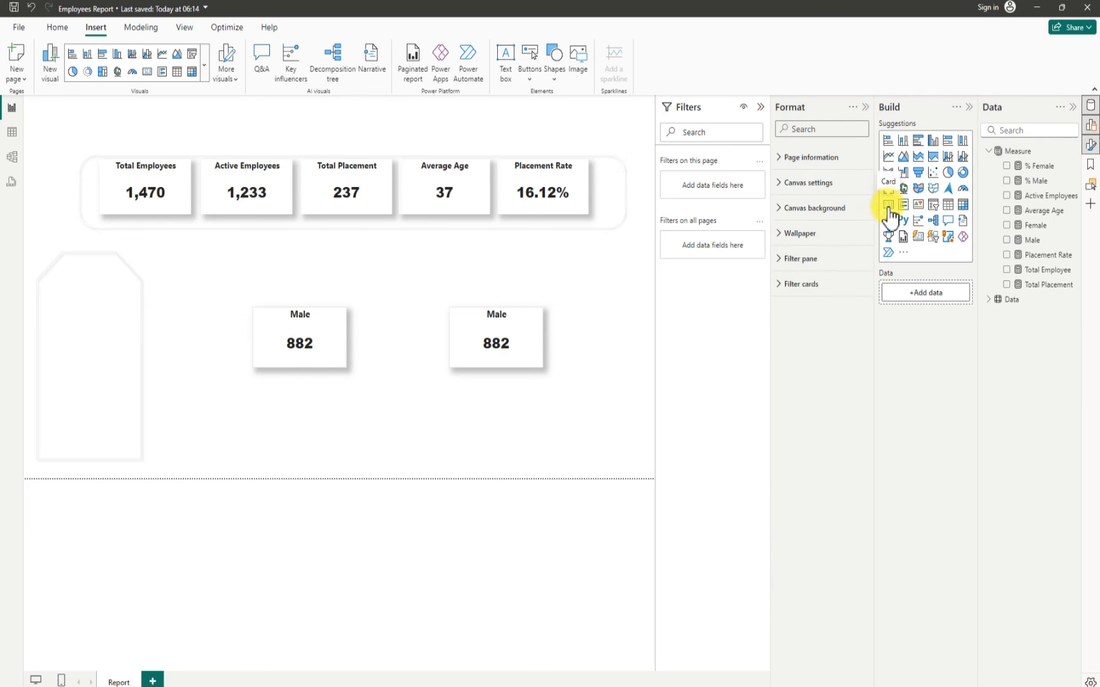
# Step: Insert a card below the gap between the two Male cards, add the % Male measure, and shrink it to about 114 wide by 85 high
pyautogui.moveTo(366, 228); pyautogui.dragTo(151, 246)
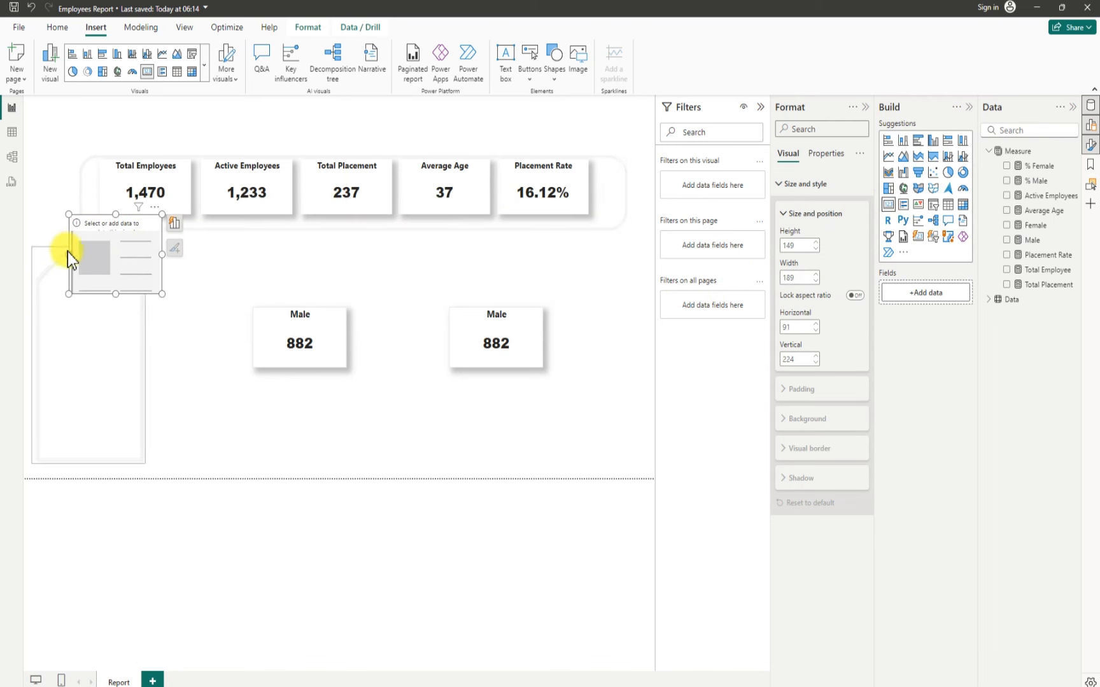
pyautogui.moveTo(72, 253); pyautogui.dragTo(401, 410)
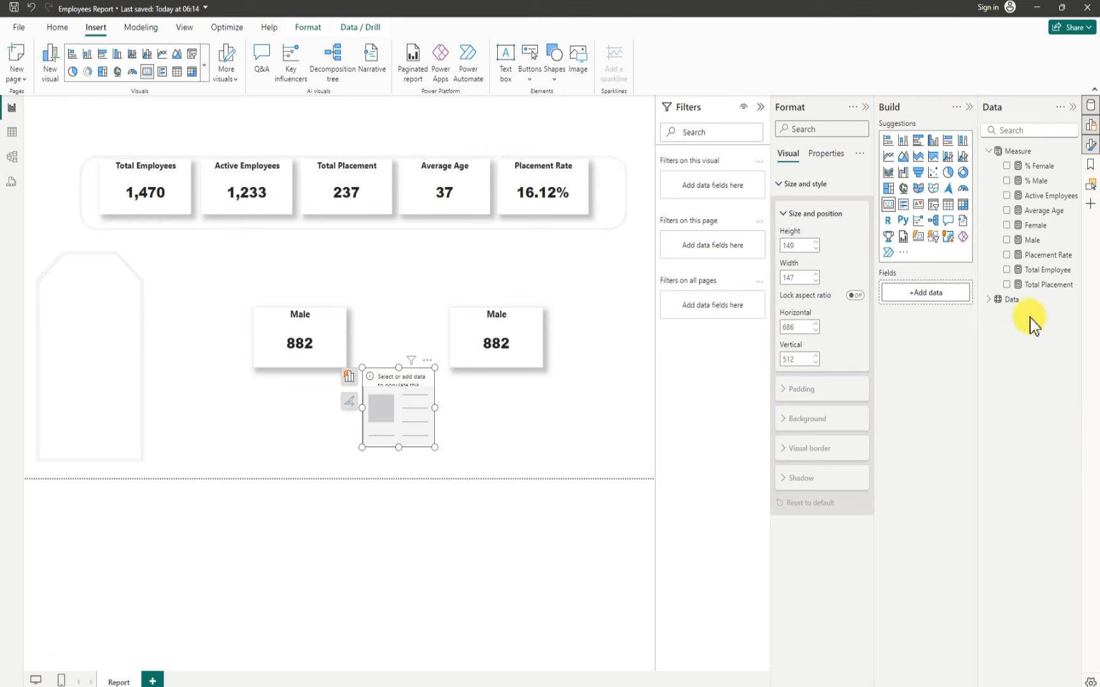
pyautogui.click(1006, 181)
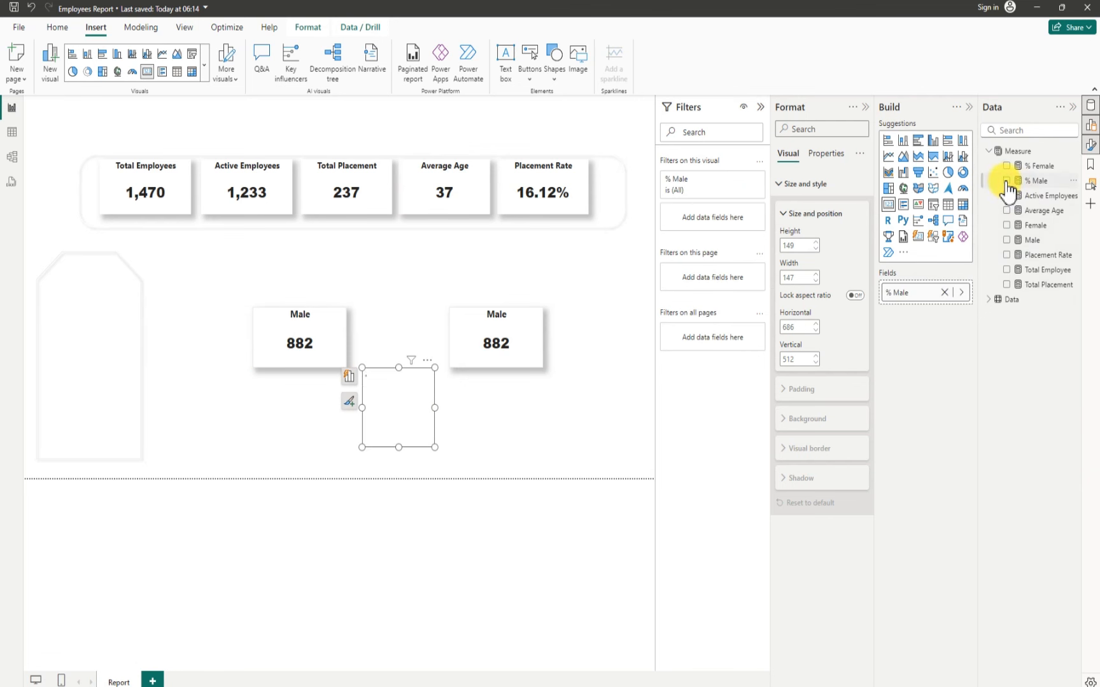
pyautogui.click(399, 441)
pyautogui.moveTo(399, 438); pyautogui.dragTo(418, 395)
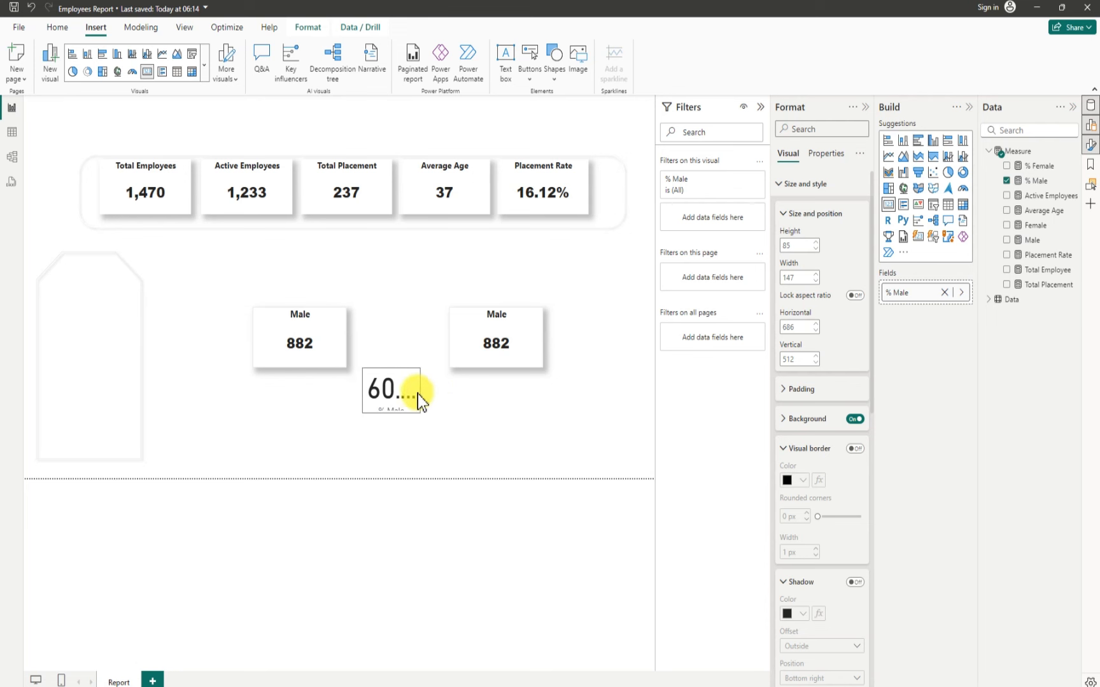
# Step: Turn off the % Male card's background and set its callout value font size to 20
pyautogui.click(854, 419)
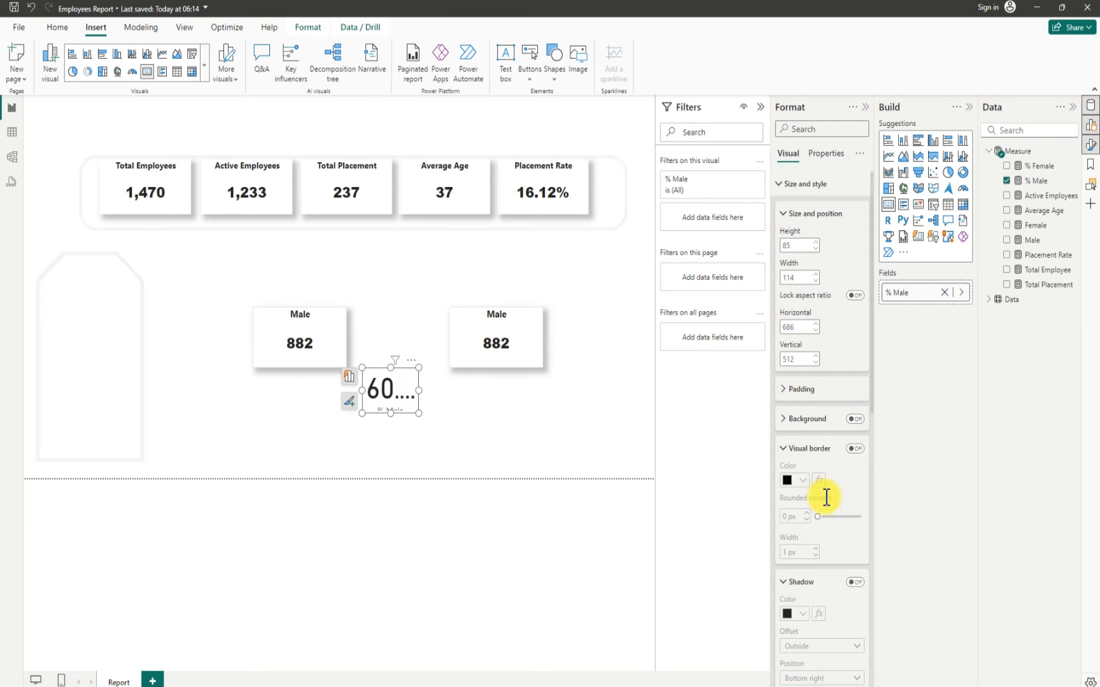
pyautogui.scroll(-6, 828, 504)
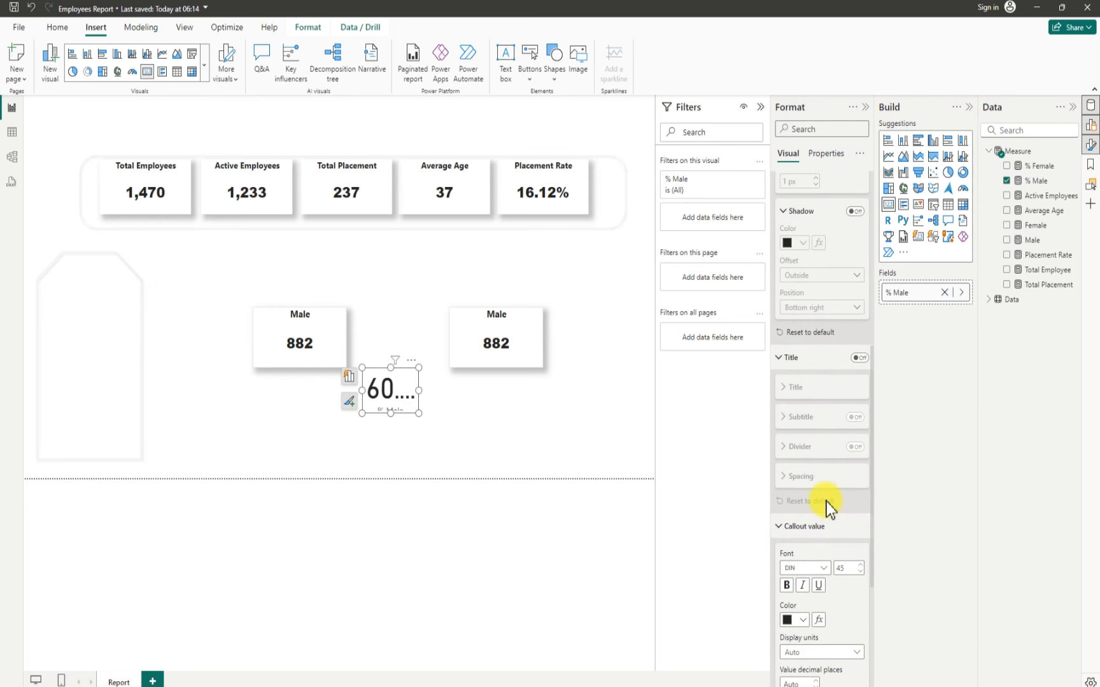
pyautogui.scroll(-3, 827, 504)
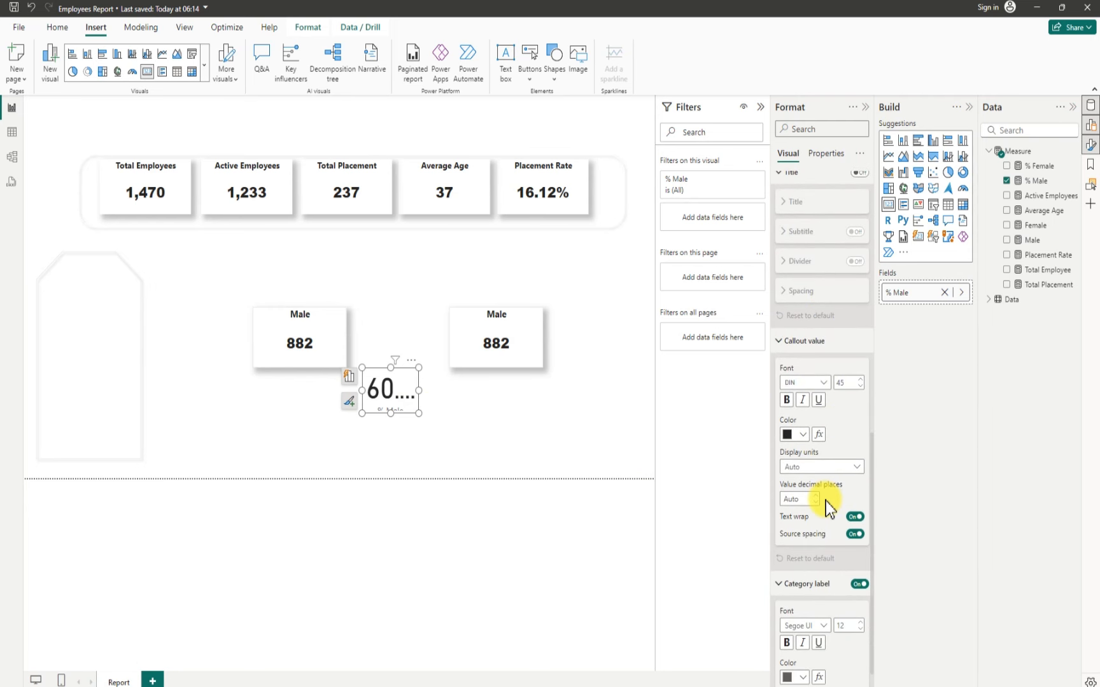
pyautogui.doubleClick(846, 383)
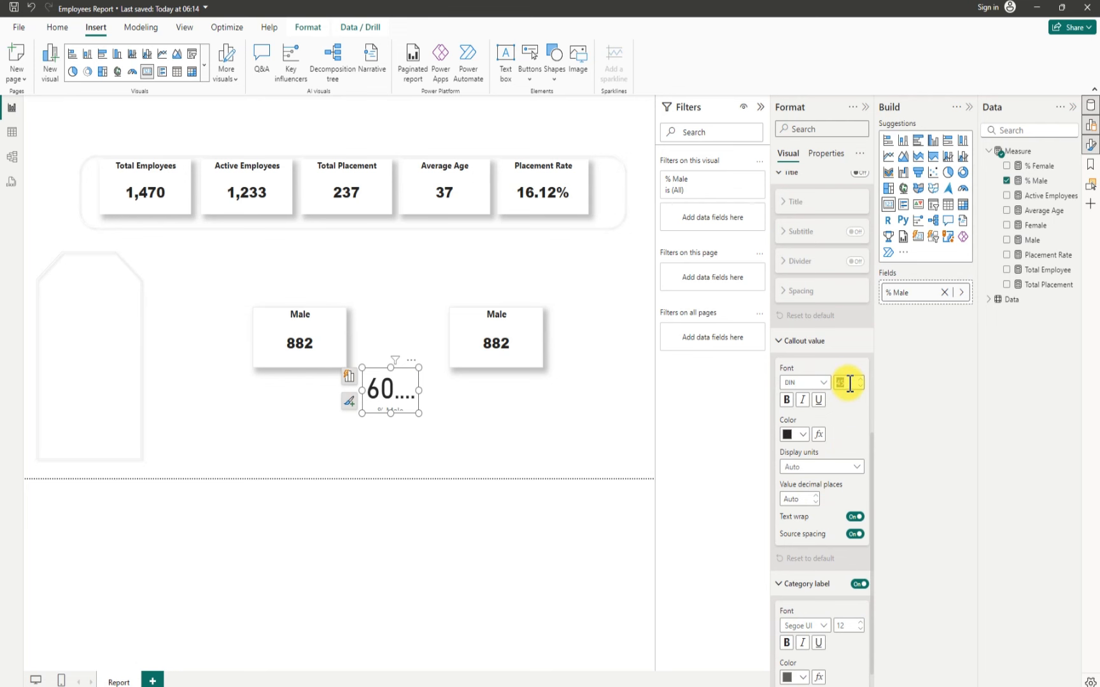
pyautogui.write('20')
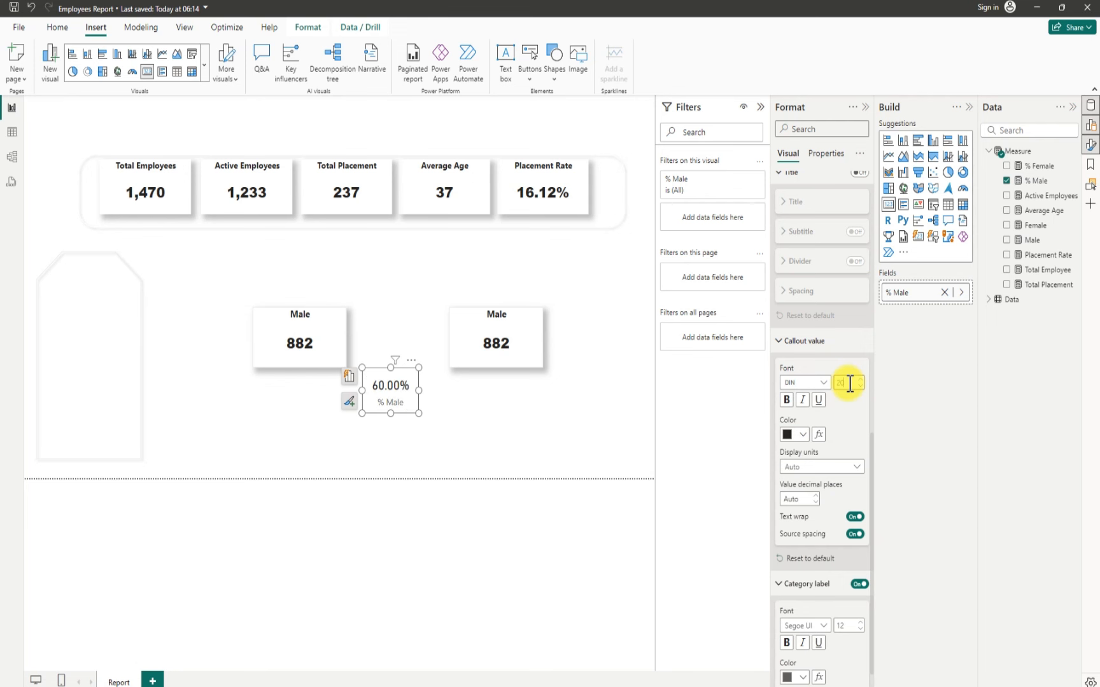
# Step: Format the % Male measure as a percentage with 0 decimal places
pyautogui.click(1042, 182)
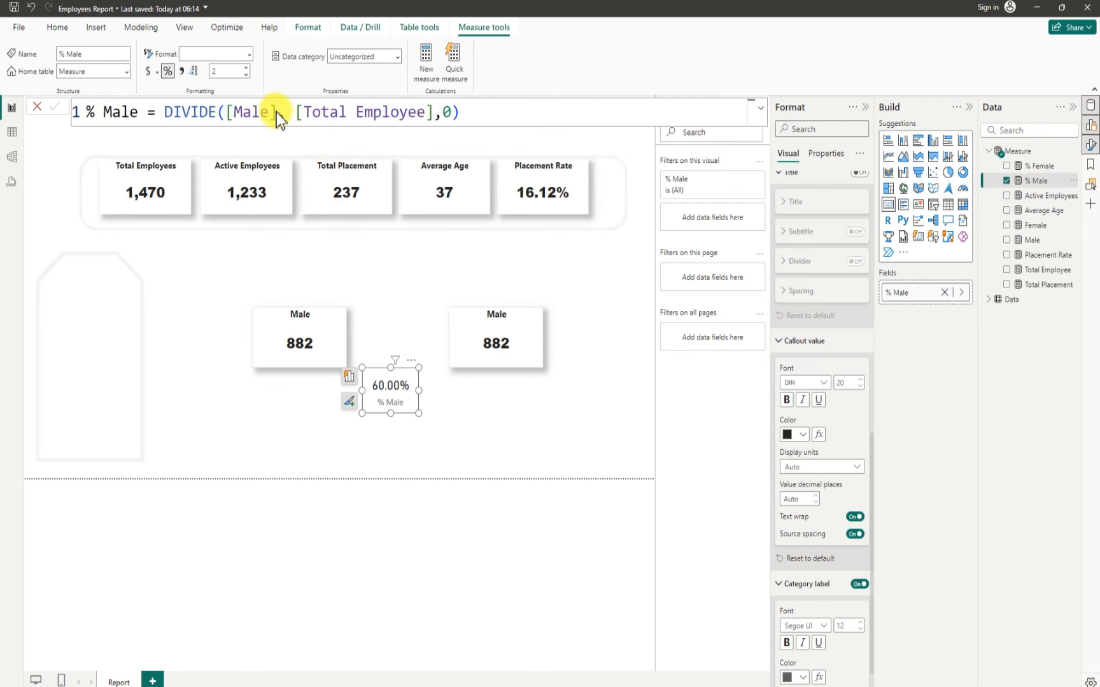
pyautogui.click(247, 75)
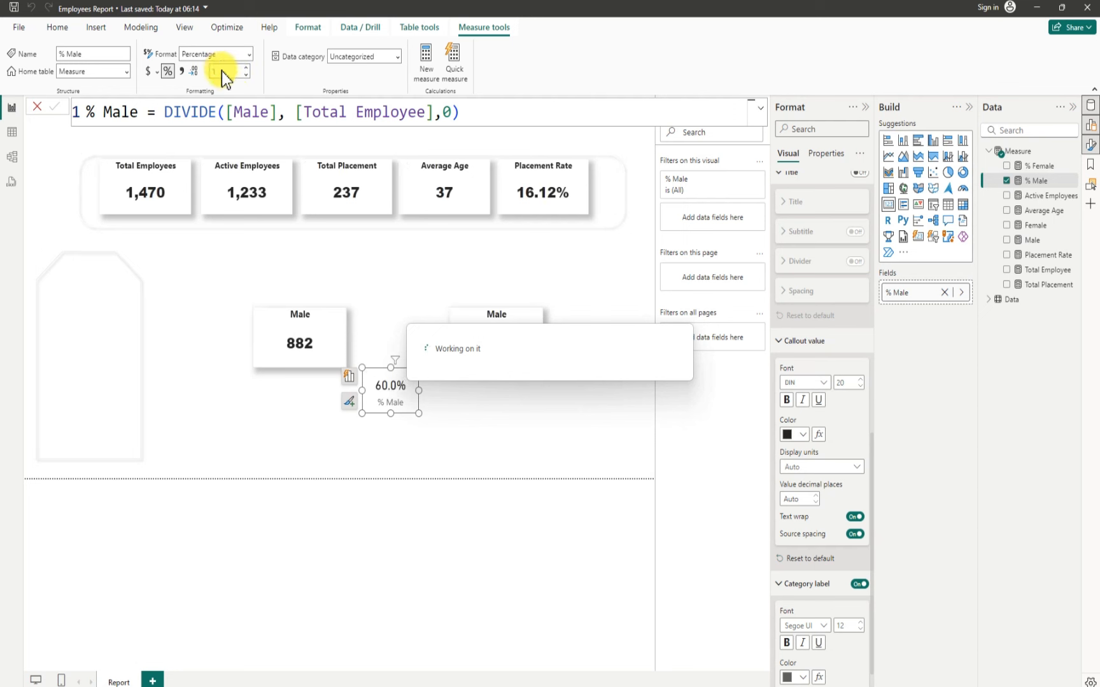
pyautogui.click(228, 71)
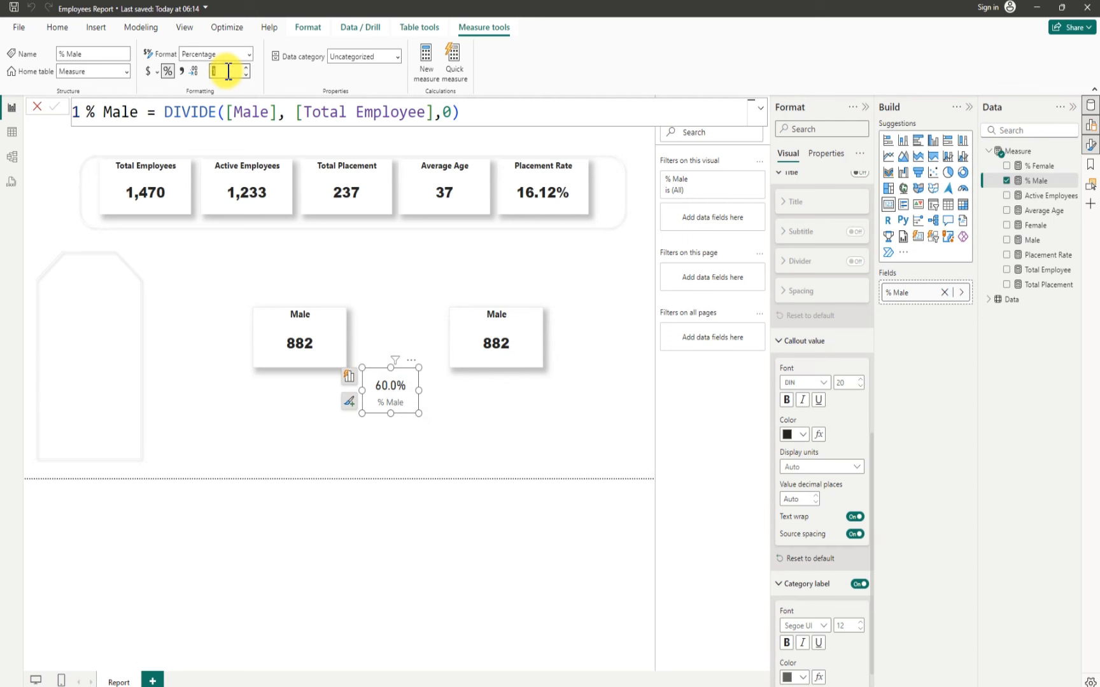
pyautogui.press('BackSpace')
pyautogui.write('0')
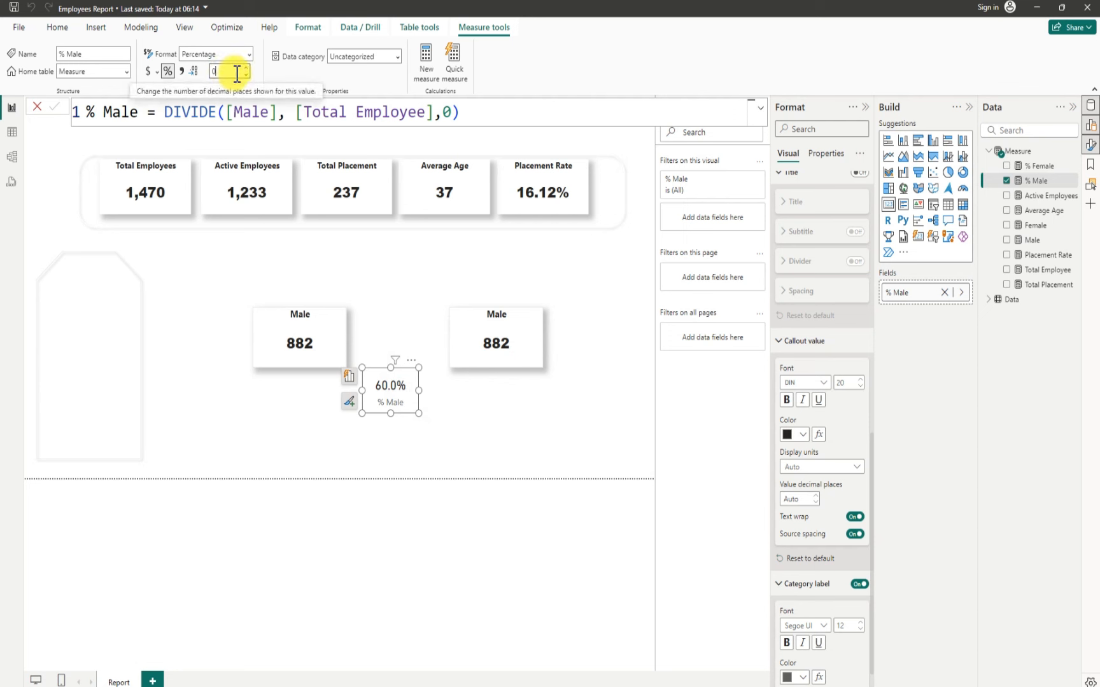
pyautogui.click(506, 113)
pyautogui.press('Return')
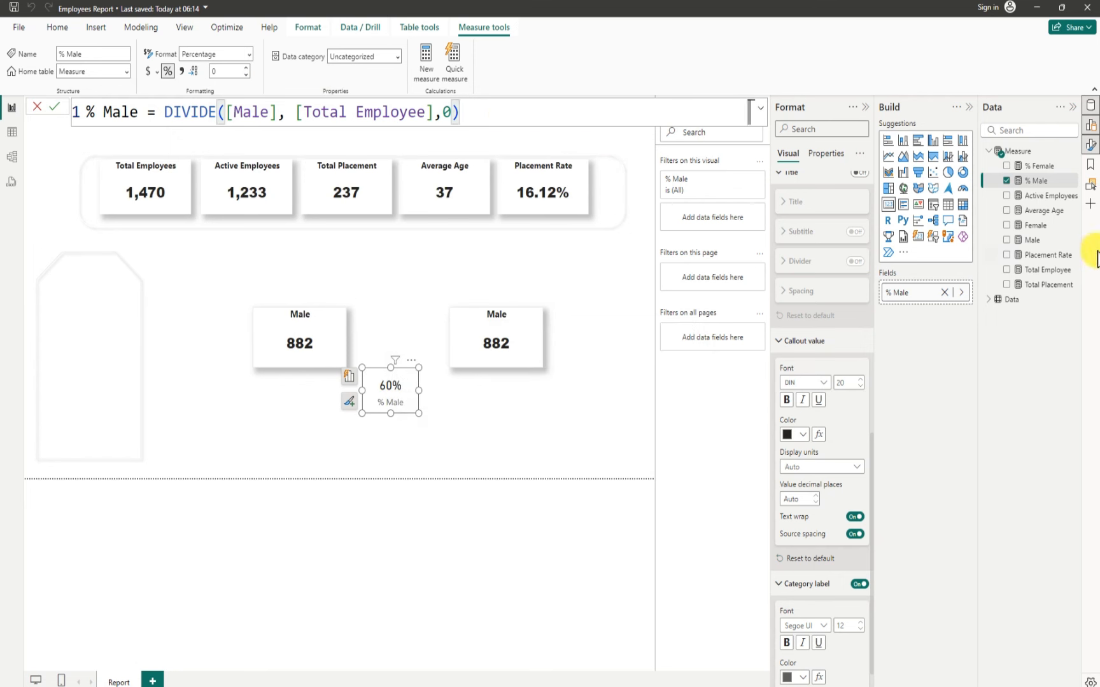
# Step: Set the % Female measure's percentage format to 0 decimal places
pyautogui.click(1045, 167)
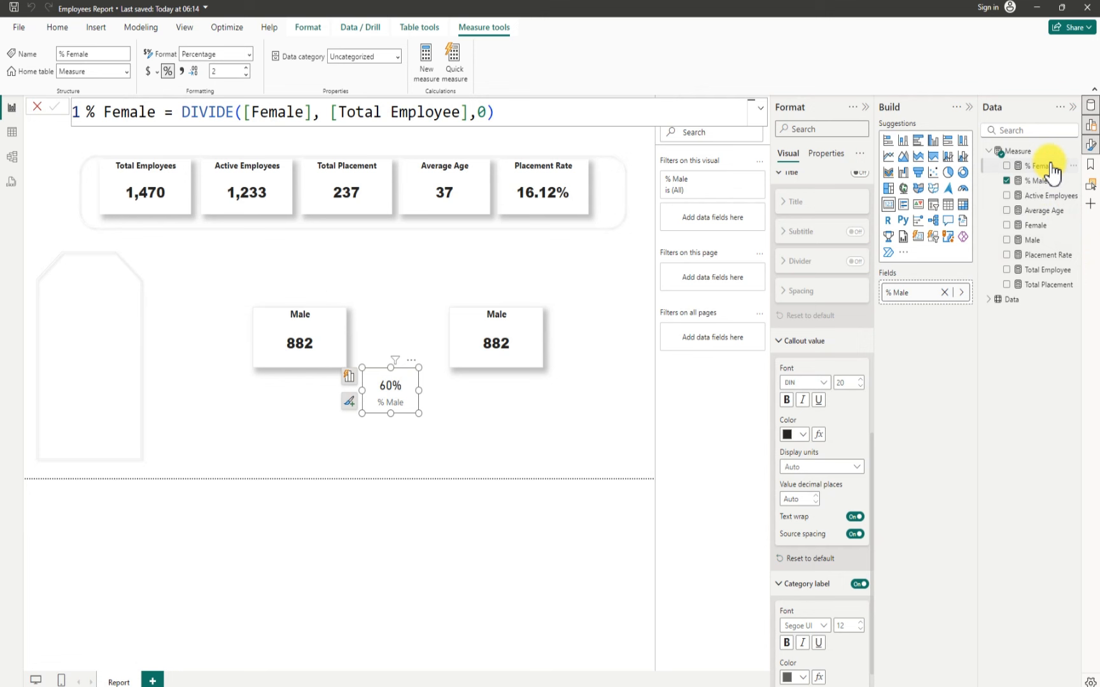
pyautogui.click(222, 70)
pyautogui.write('0')
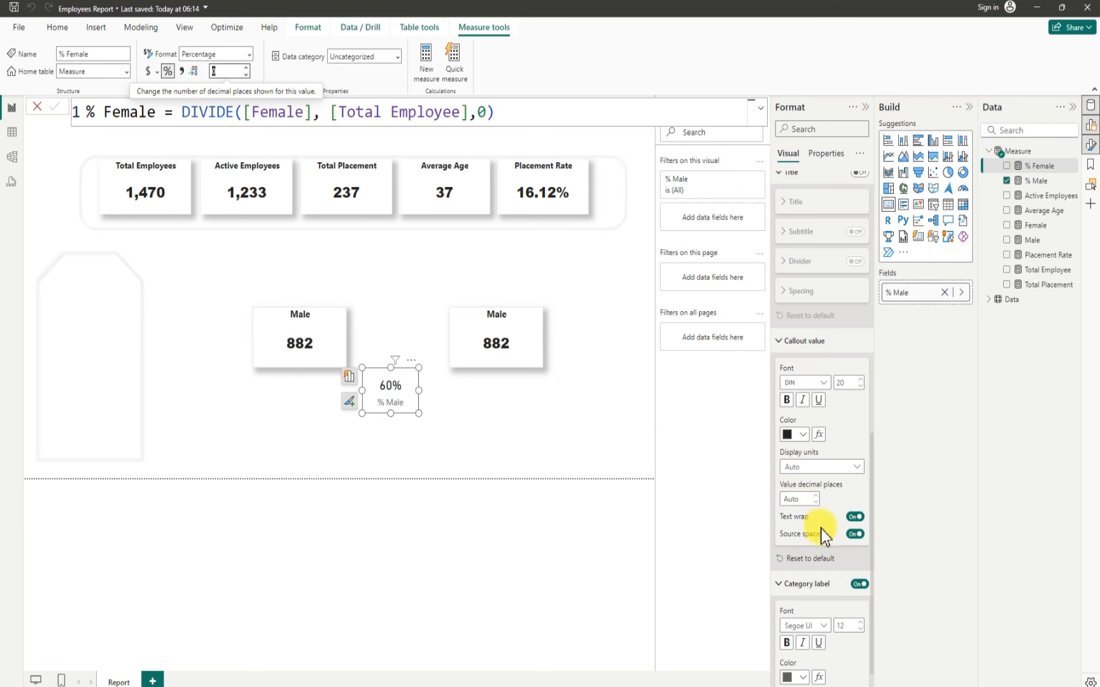
# Step: Turn off the % Male card's category label and shrink the card to about 74 wide by 48 high
pyautogui.scroll(-1, 808, 535)
pyautogui.click(855, 557)
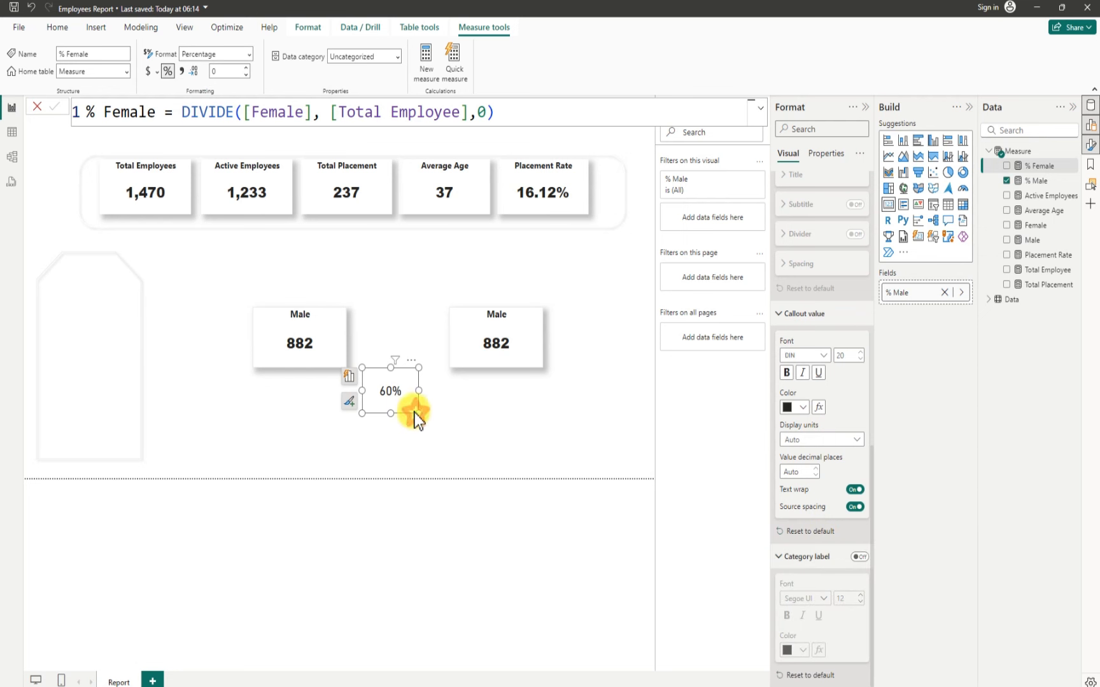
pyautogui.moveTo(415, 414); pyautogui.dragTo(396, 396)
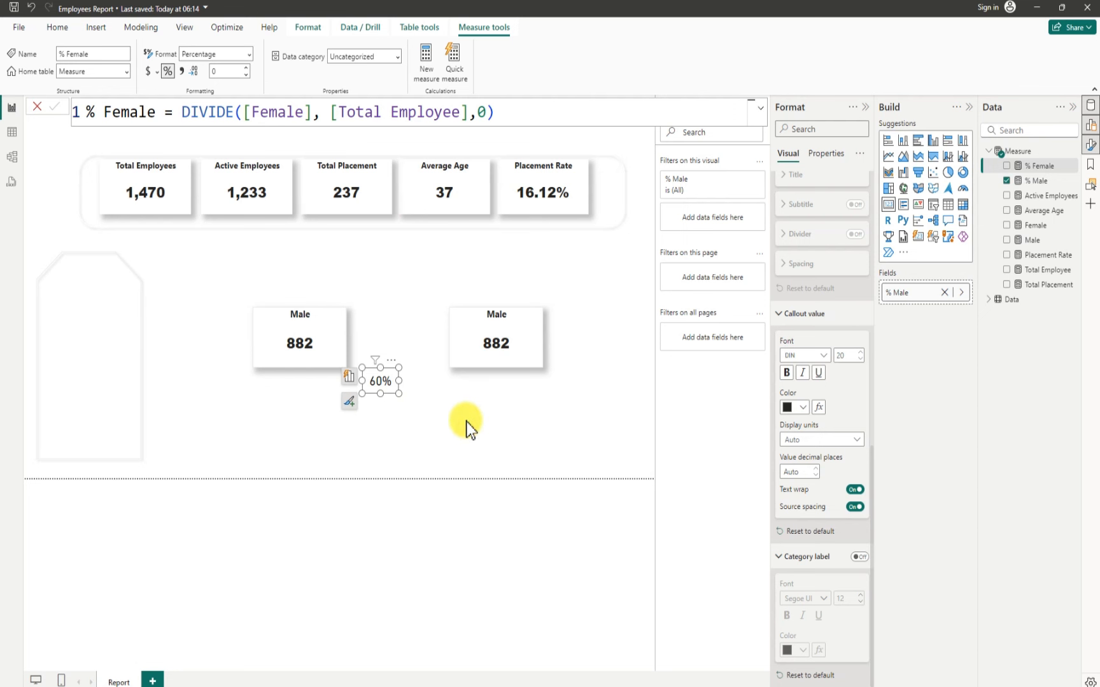
pyautogui.click(466, 421)
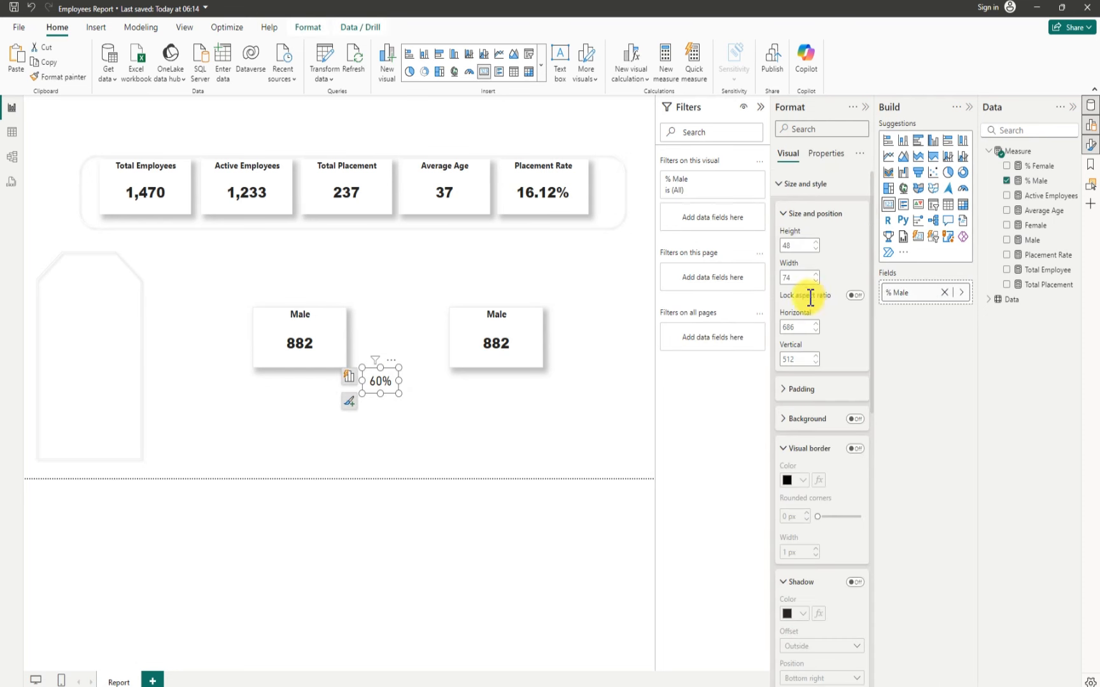
# Step: Set the % Male card's callout value color to the dark red theme shade
pyautogui.scroll(-10, 821, 356)
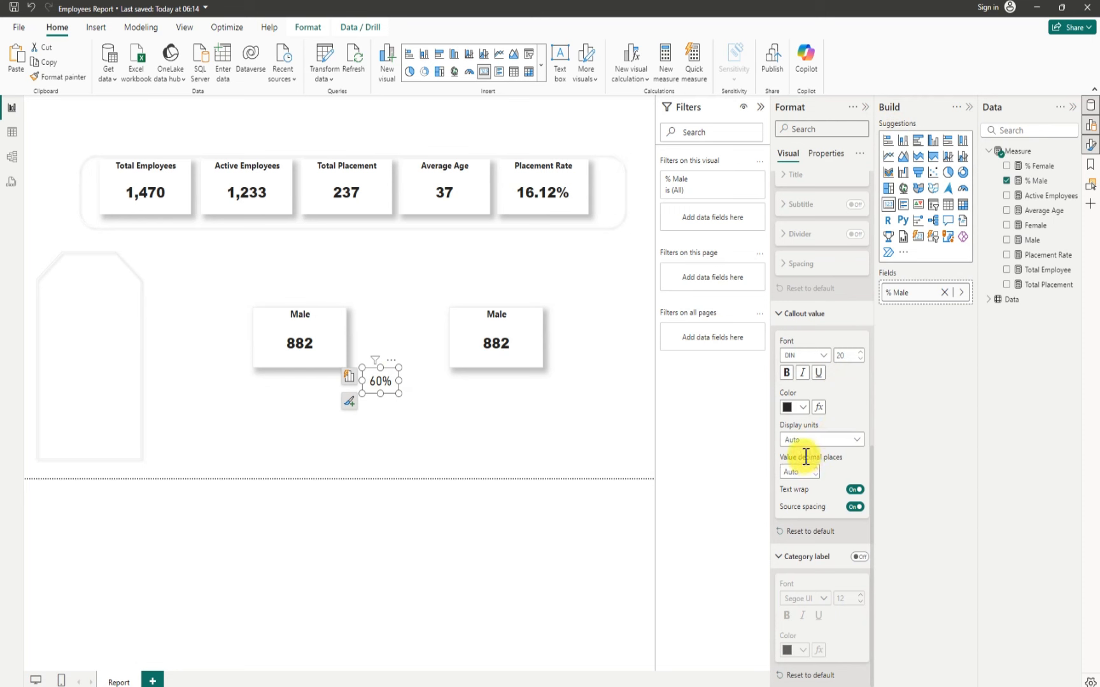
pyautogui.click(803, 408)
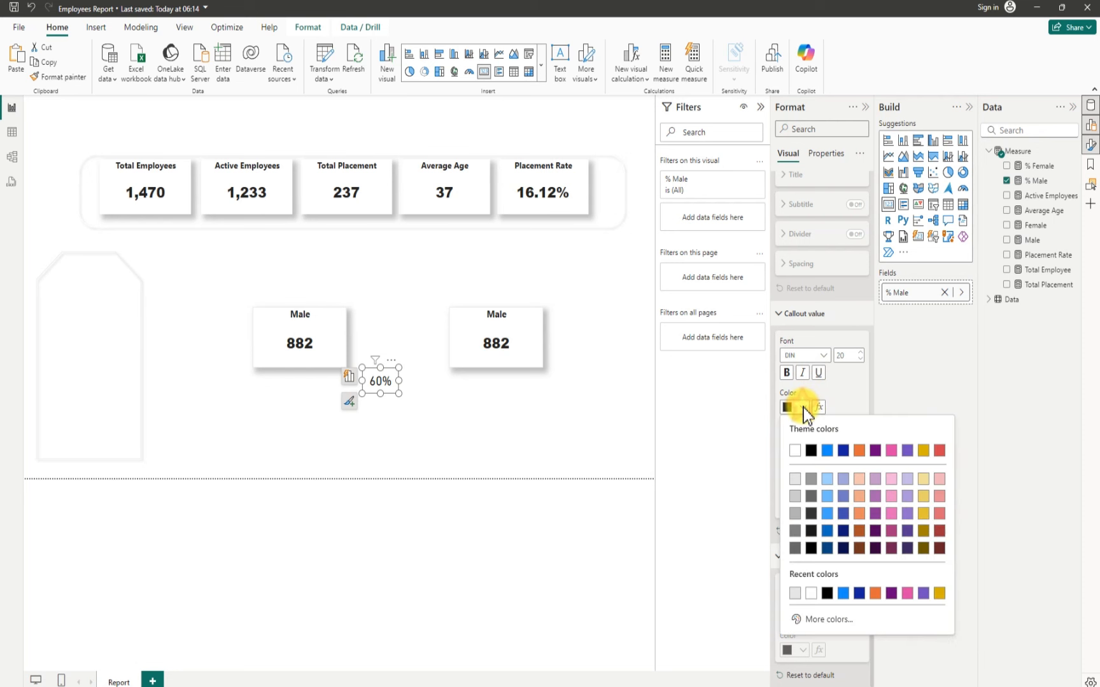
pyautogui.click(939, 550)
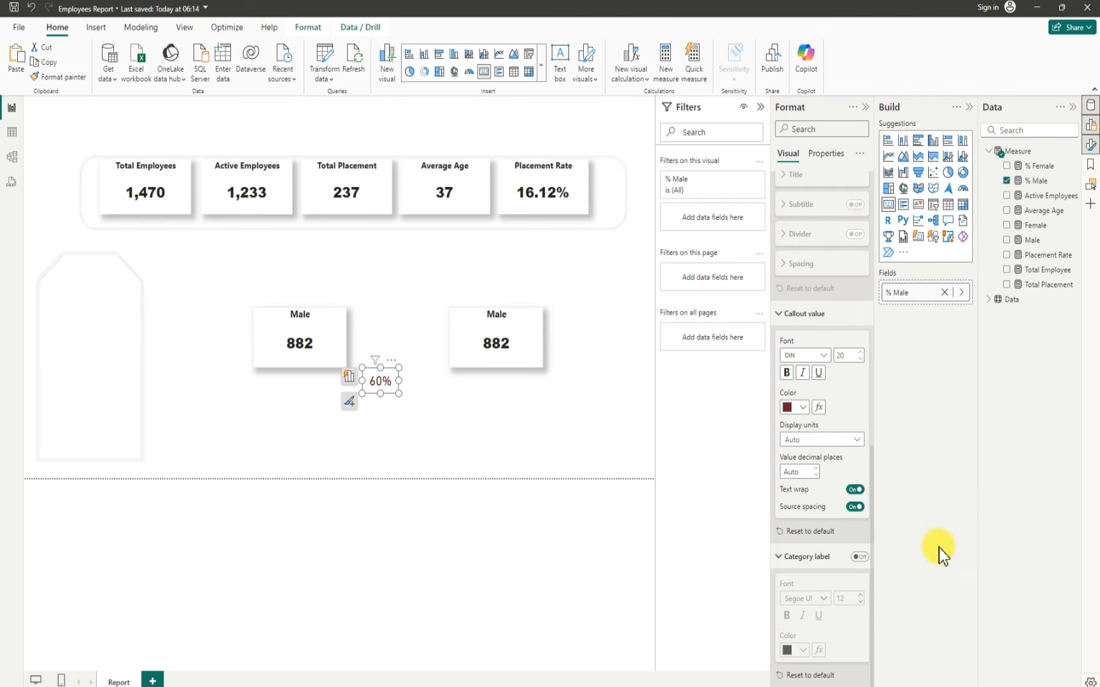
pyautogui.click(799, 407)
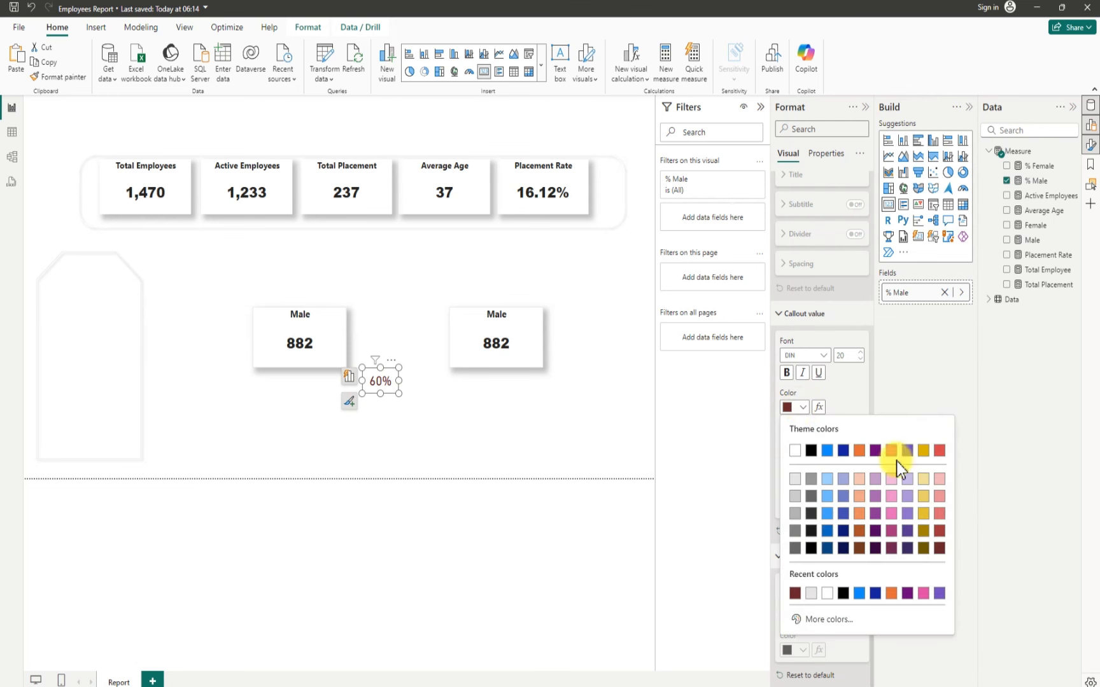
pyautogui.click(939, 530)
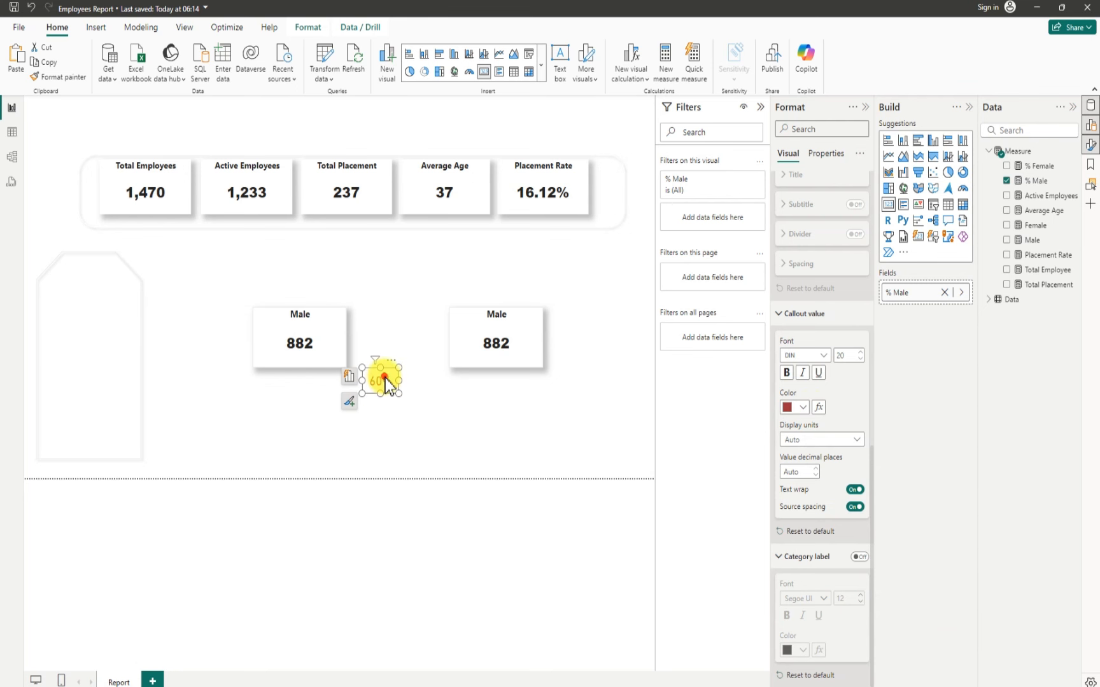
# Step: Move the % Male card into the left Male card, centered directly below its count
pyautogui.moveTo(406, 385); pyautogui.dragTo(299, 349)
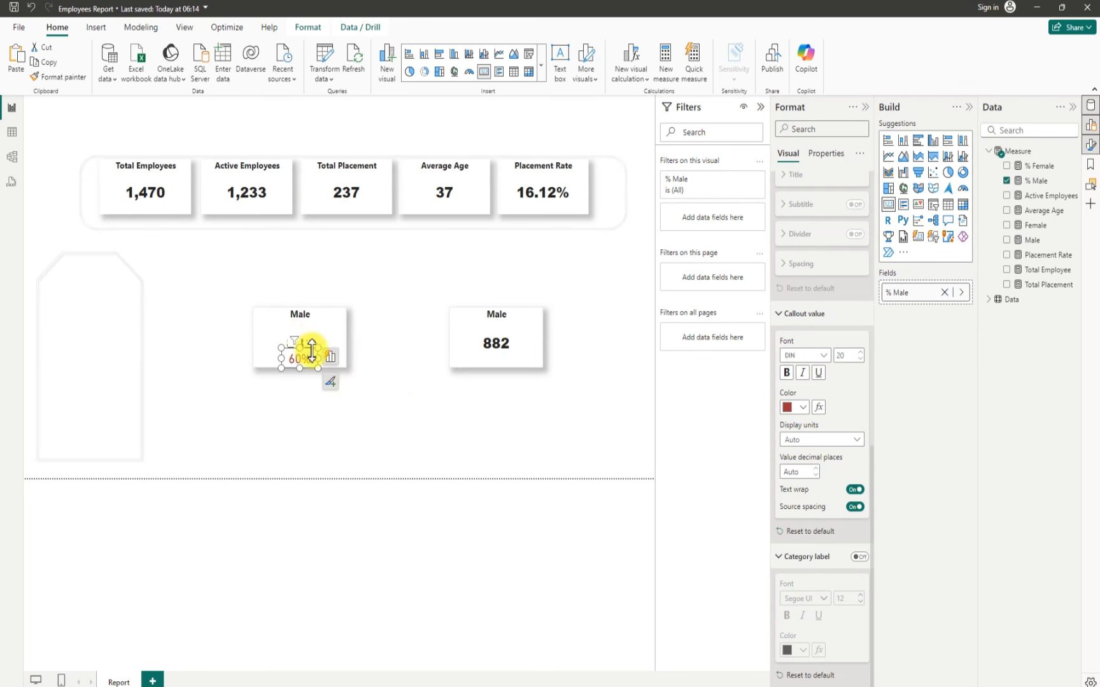
pyautogui.click(385, 378)
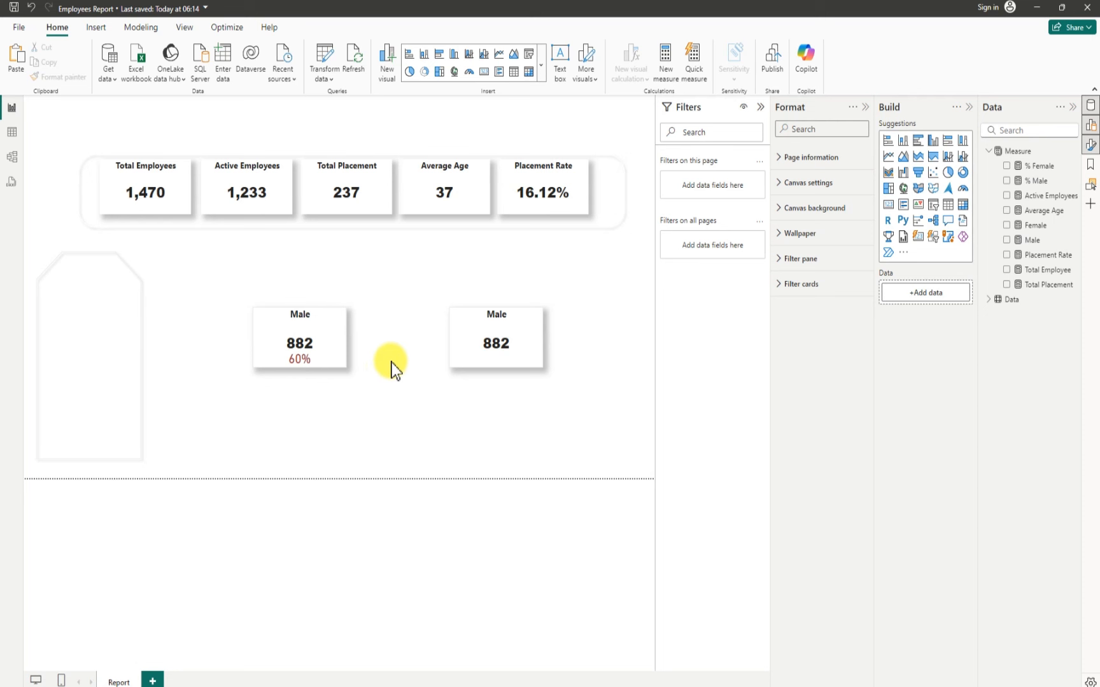
pyautogui.click(299, 326)
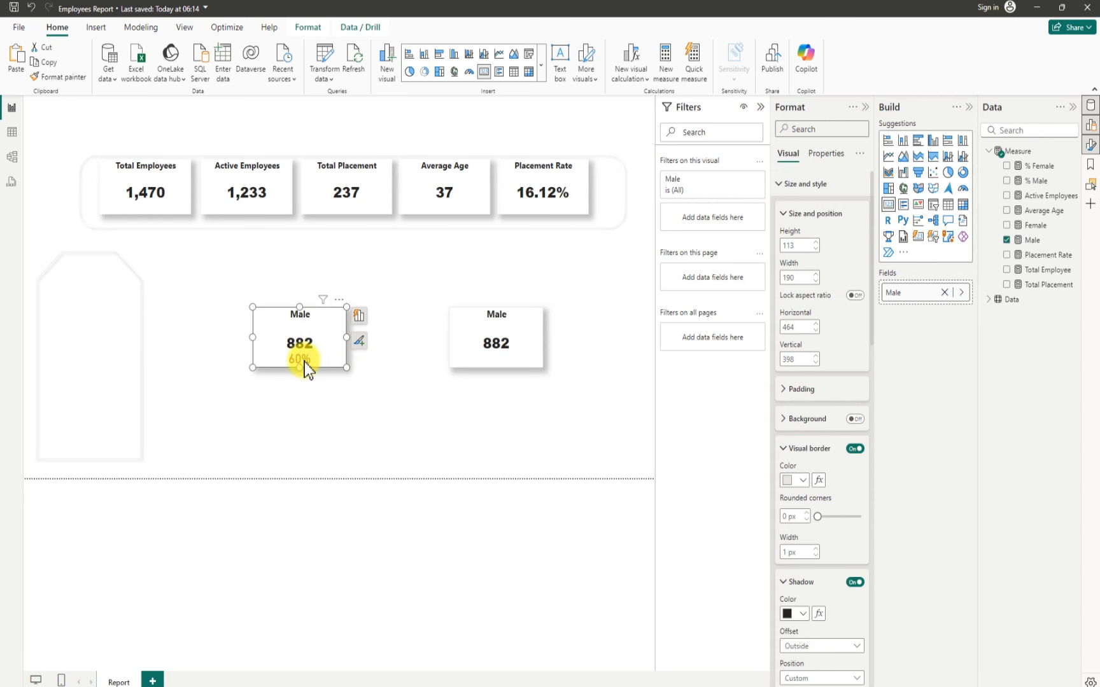
pyautogui.click(360, 391)
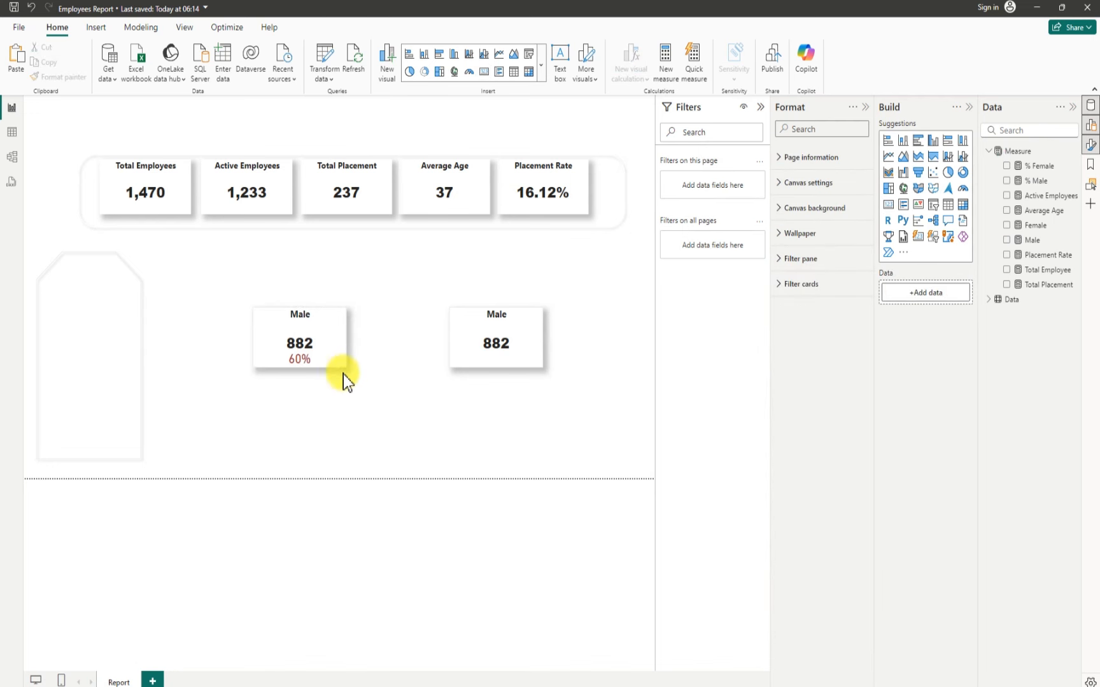
# Step: Group the % Male card with the left Male card beneath it
pyautogui.click(306, 360)
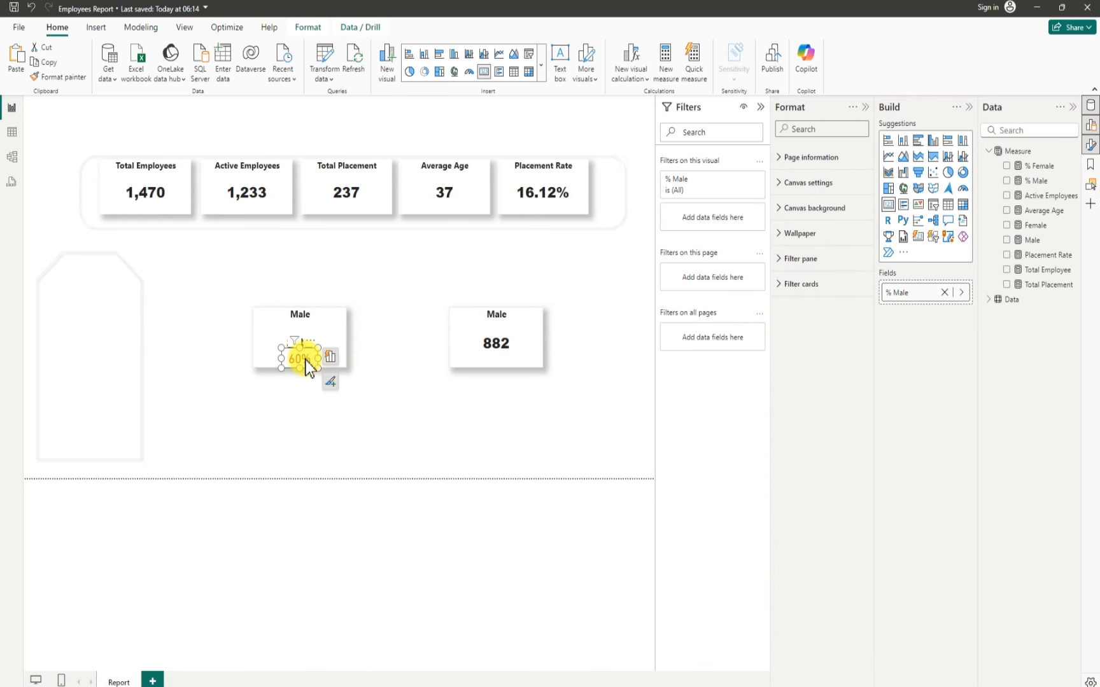
pyautogui.keyDown('ctrl'); pyautogui.click(266, 321); pyautogui.keyUp('ctrl')
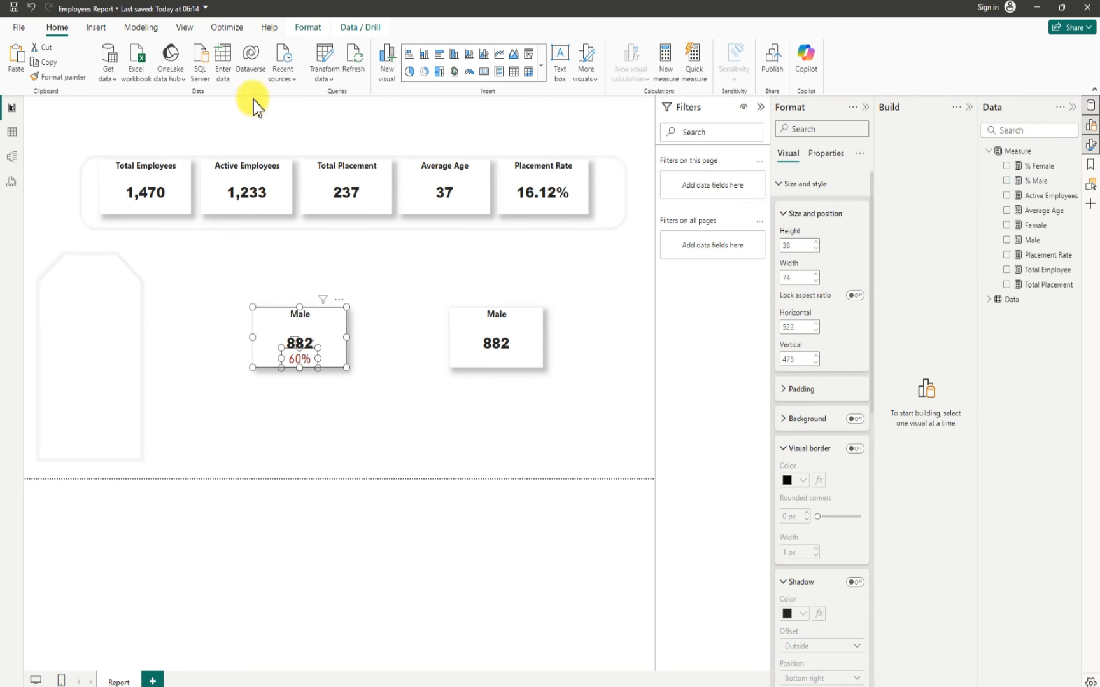
pyautogui.click(309, 29)
pyautogui.click(270, 83)
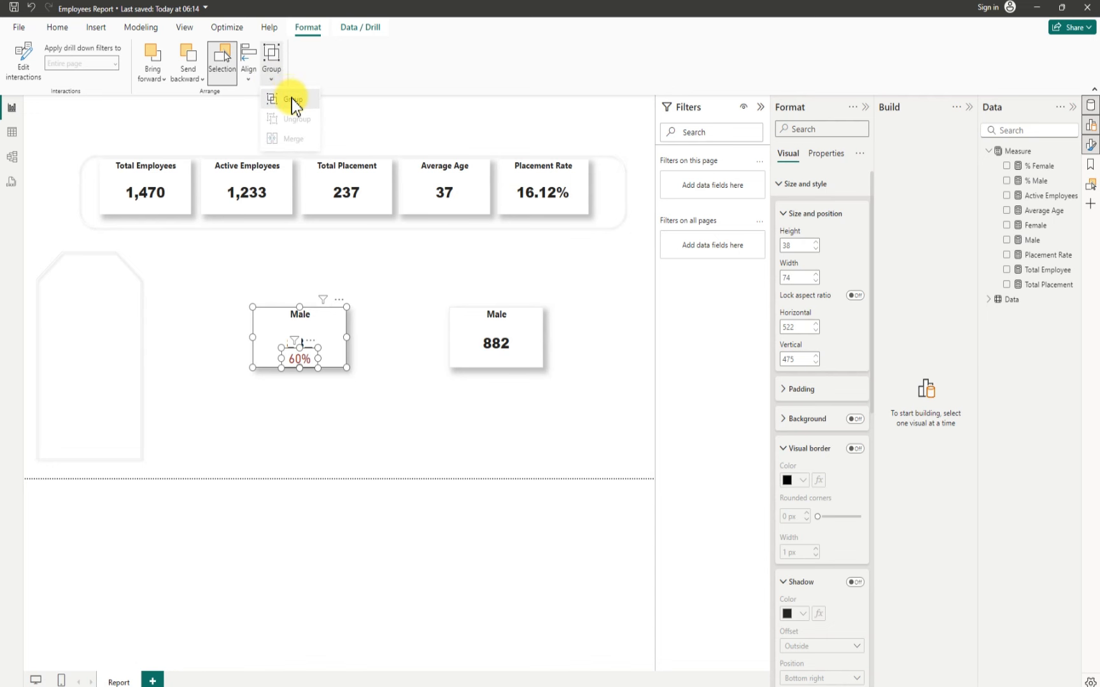
pyautogui.click(293, 102)
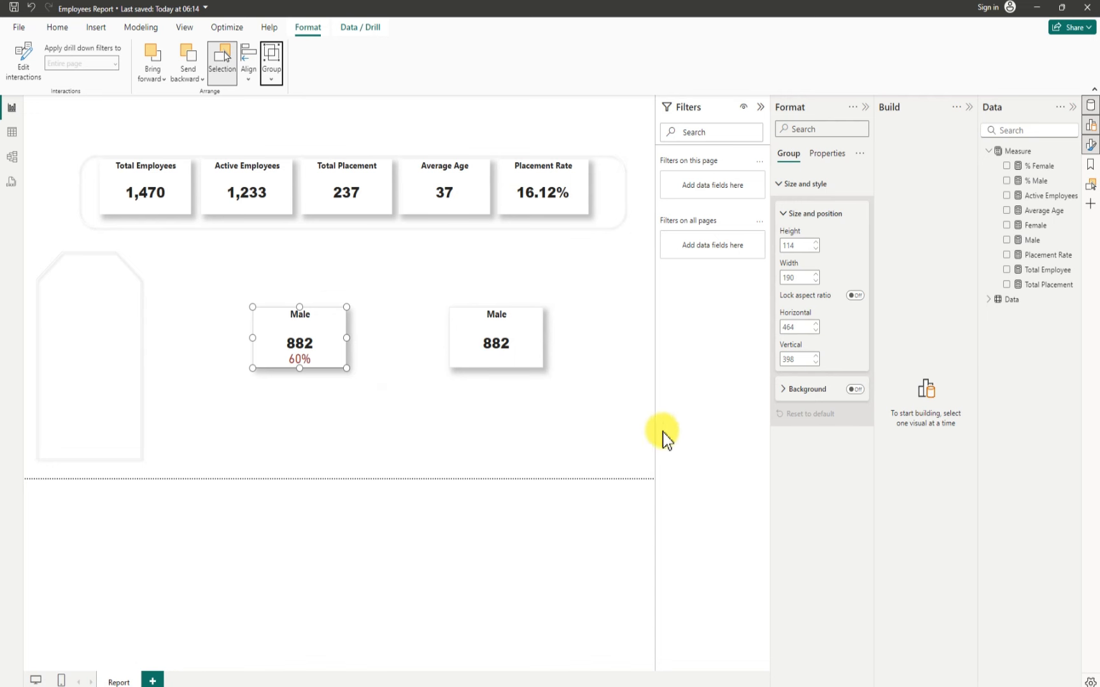
pyautogui.click(600, 407)
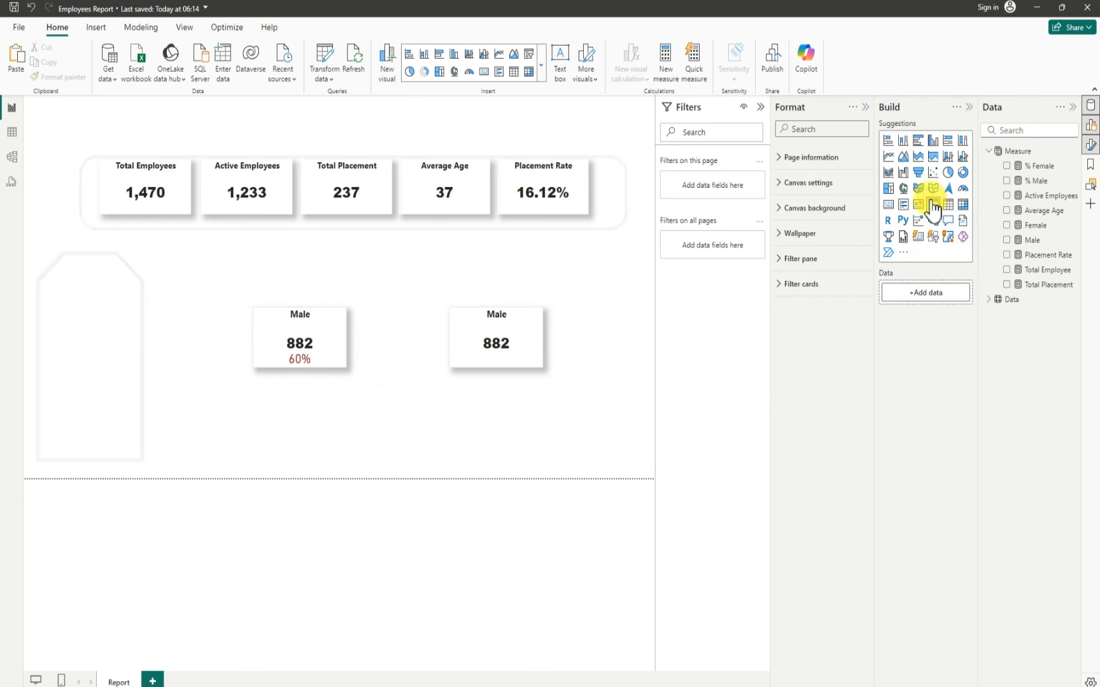
# Step: Add a card visual showing the % Female measure below the gender cards, sized about 152 wide by 106 high
pyautogui.click(889, 205)
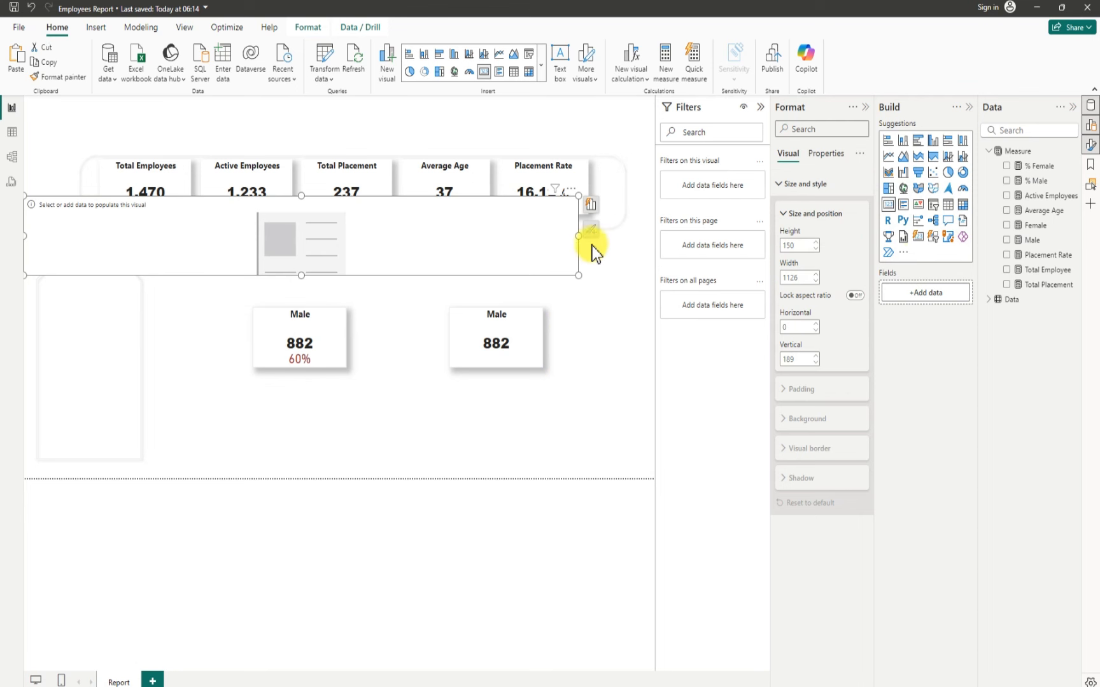
pyautogui.moveTo(581, 239); pyautogui.dragTo(451, 410)
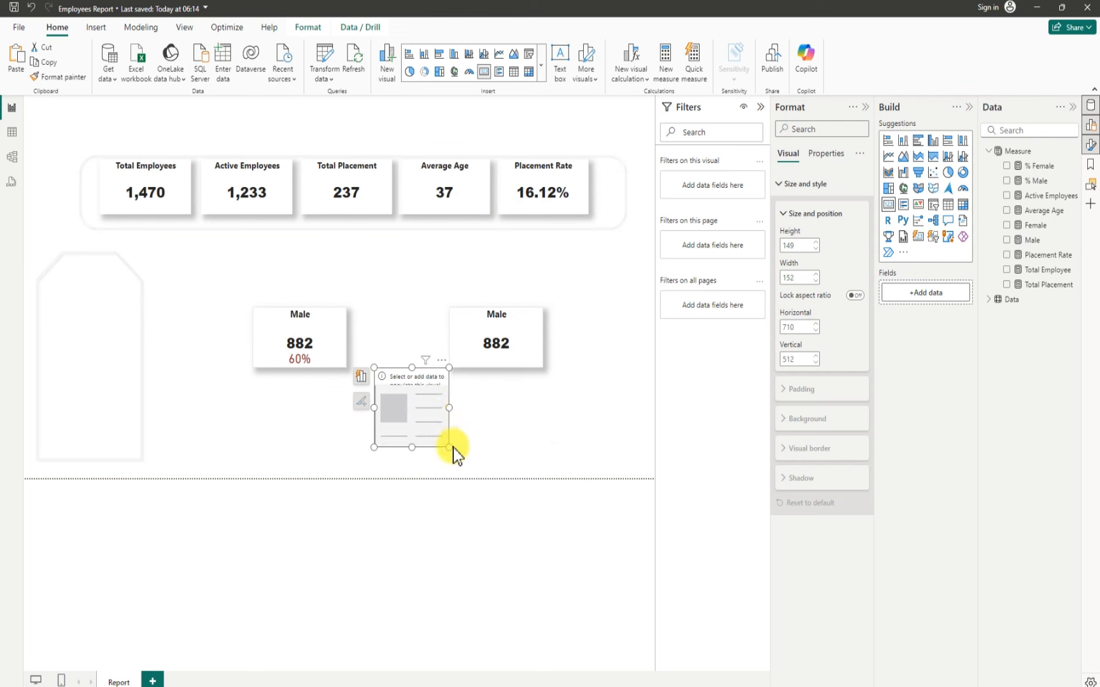
pyautogui.moveTo(411, 448); pyautogui.dragTo(416, 414)
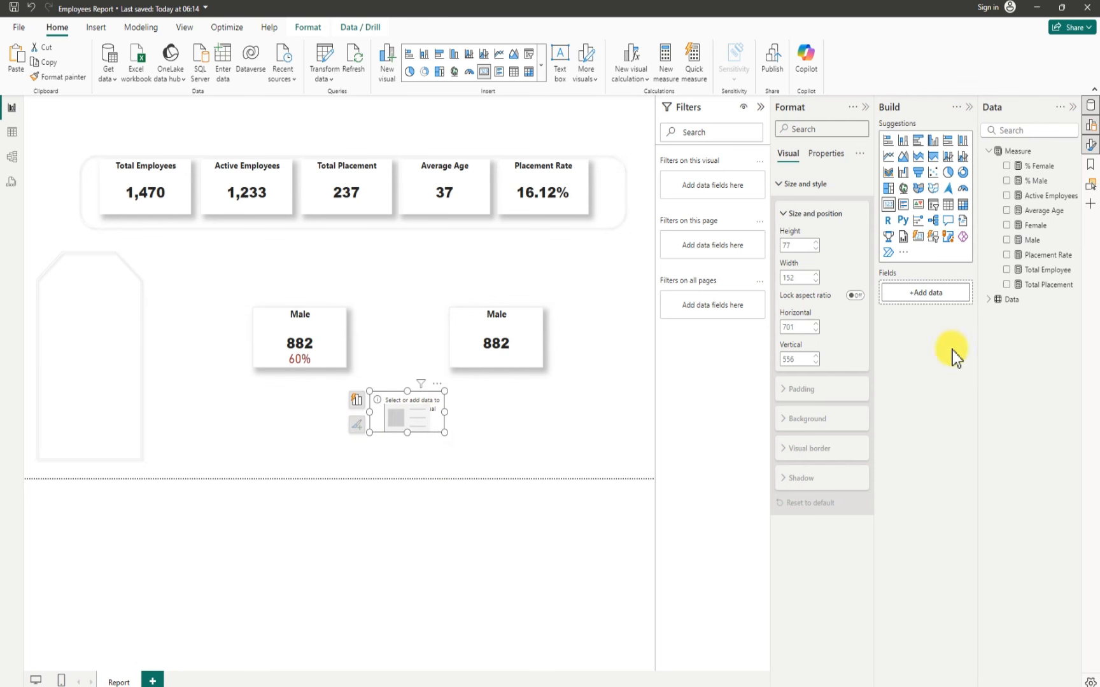
pyautogui.click(1006, 166)
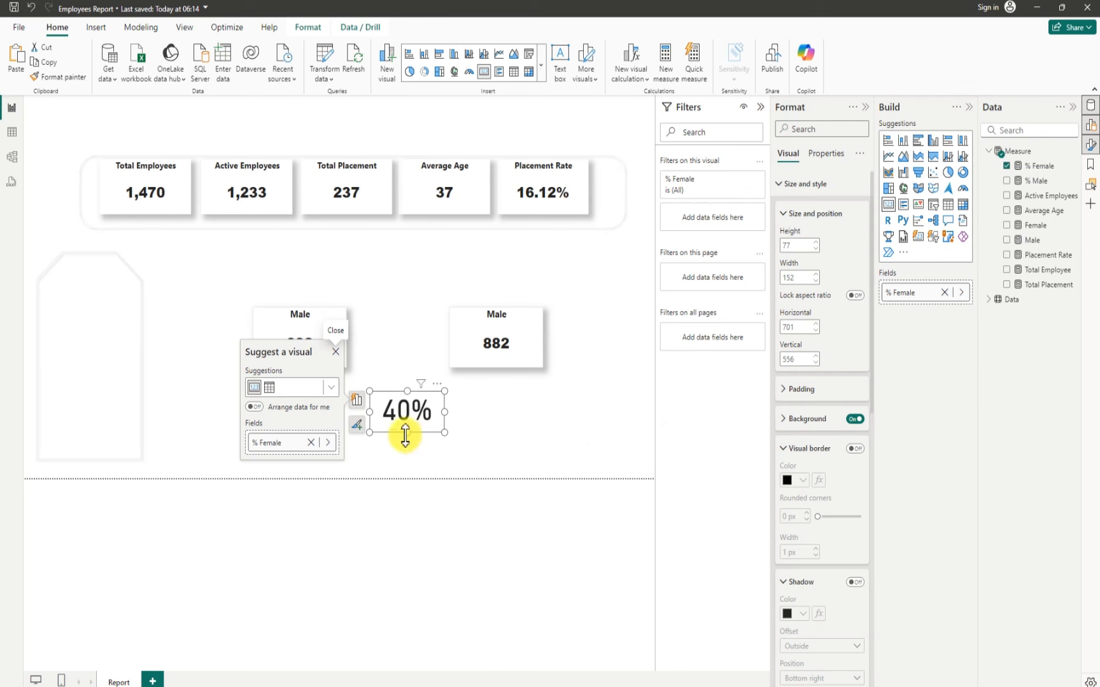
pyautogui.moveTo(406, 433); pyautogui.dragTo(402, 449)
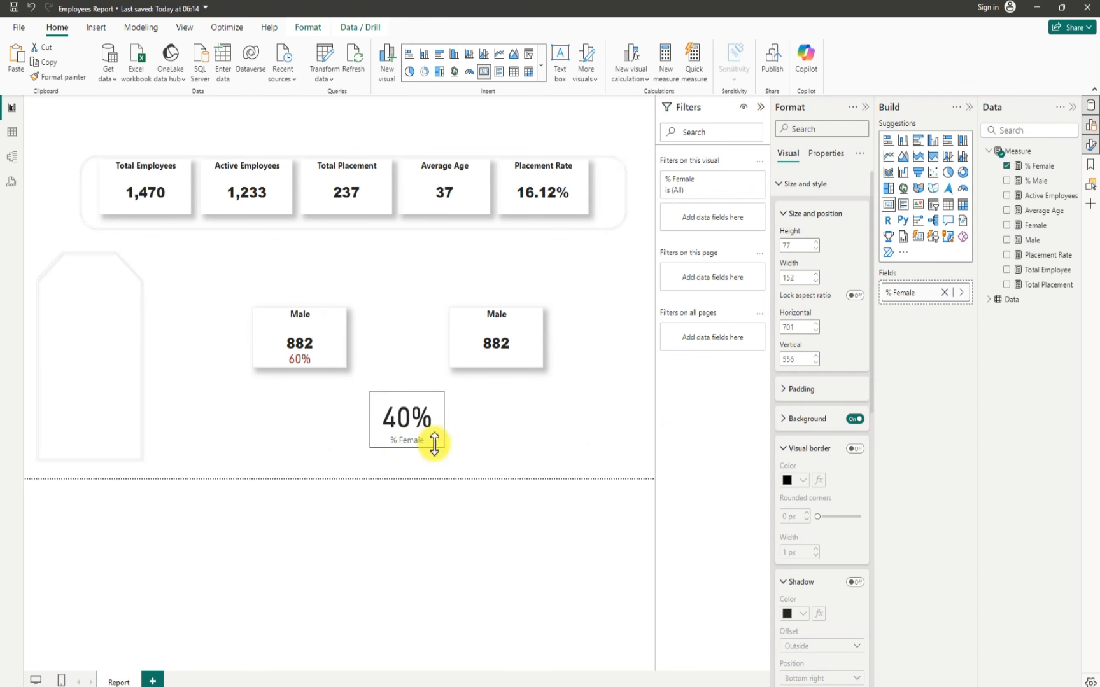
# Step: Turn off the % Female card's background and category label, and set its callout value font size to 20
pyautogui.click(855, 419)
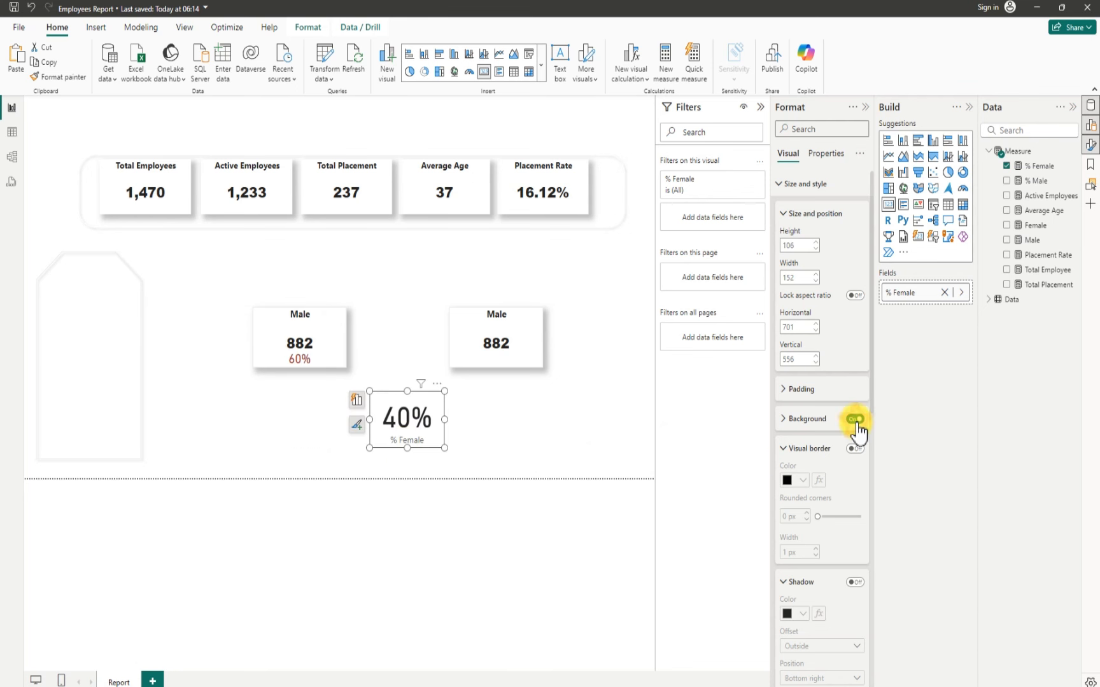
pyautogui.scroll(-2, 807, 513)
pyautogui.scroll(-7, 807, 513)
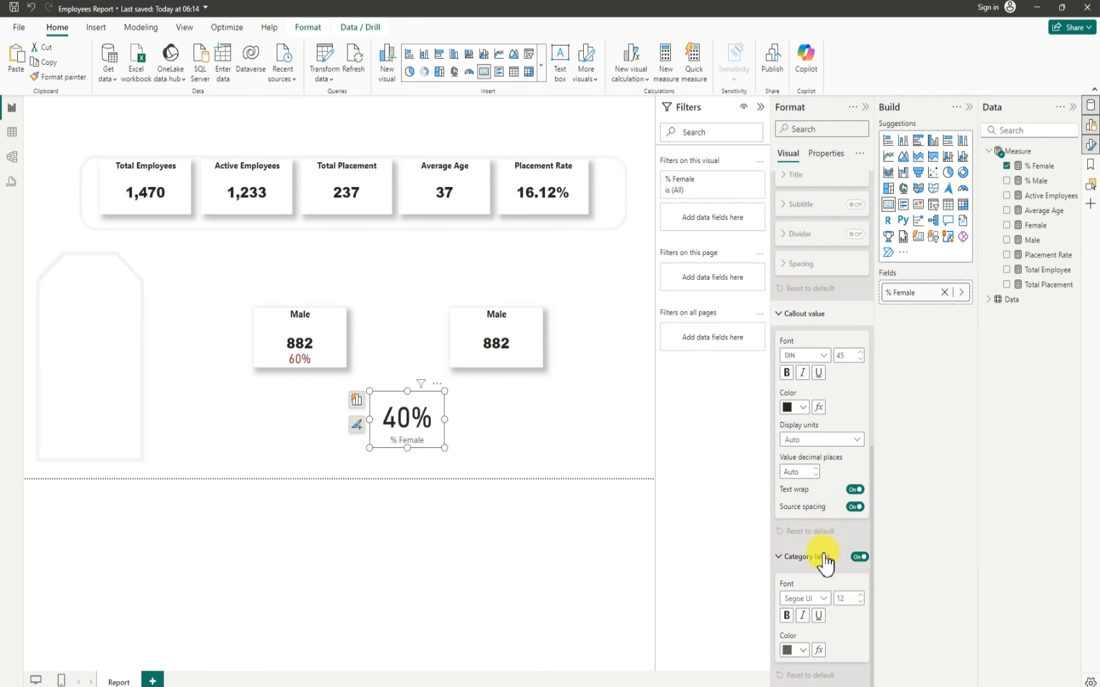
pyautogui.click(858, 557)
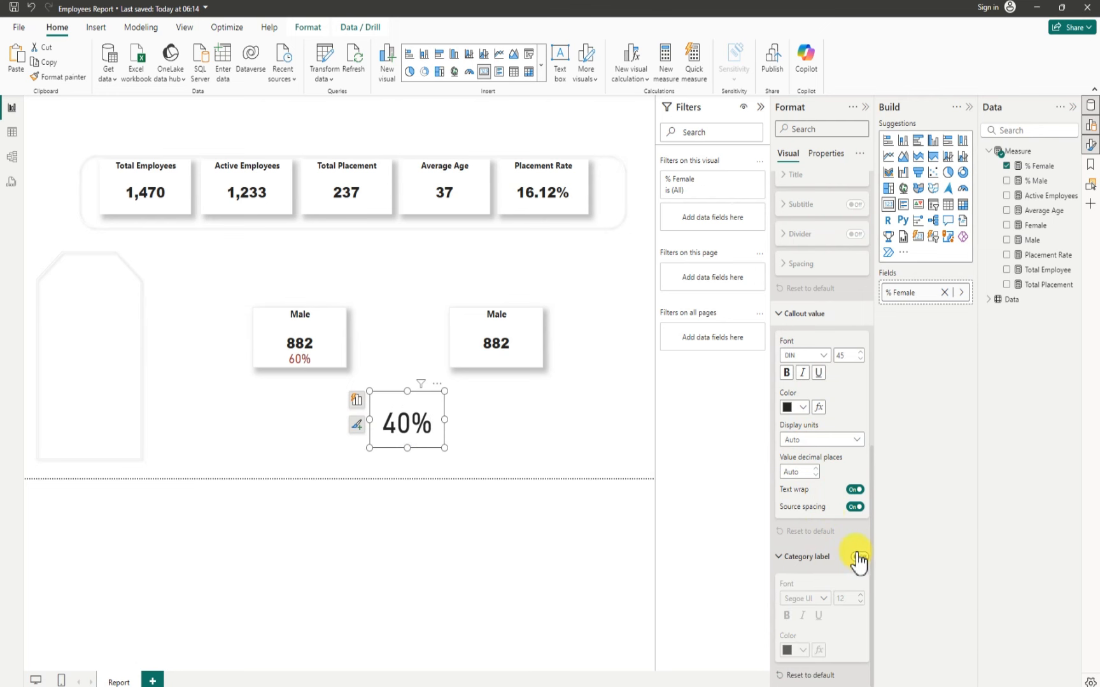
pyautogui.scroll(3, 800, 503)
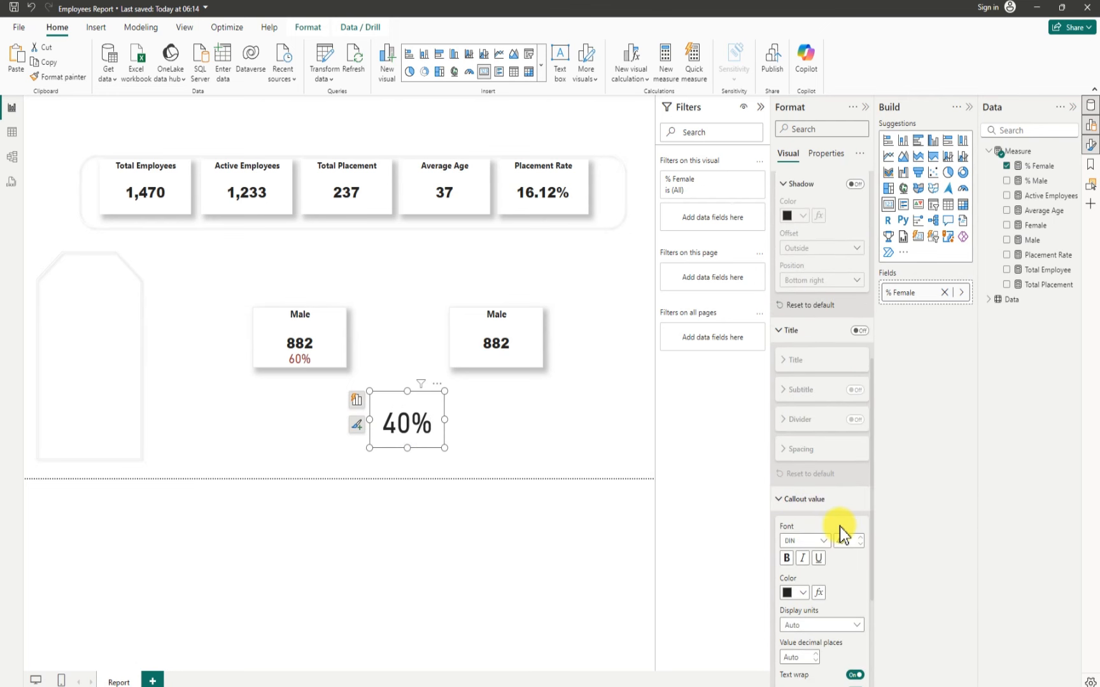
pyautogui.click(850, 541)
pyautogui.write('20')
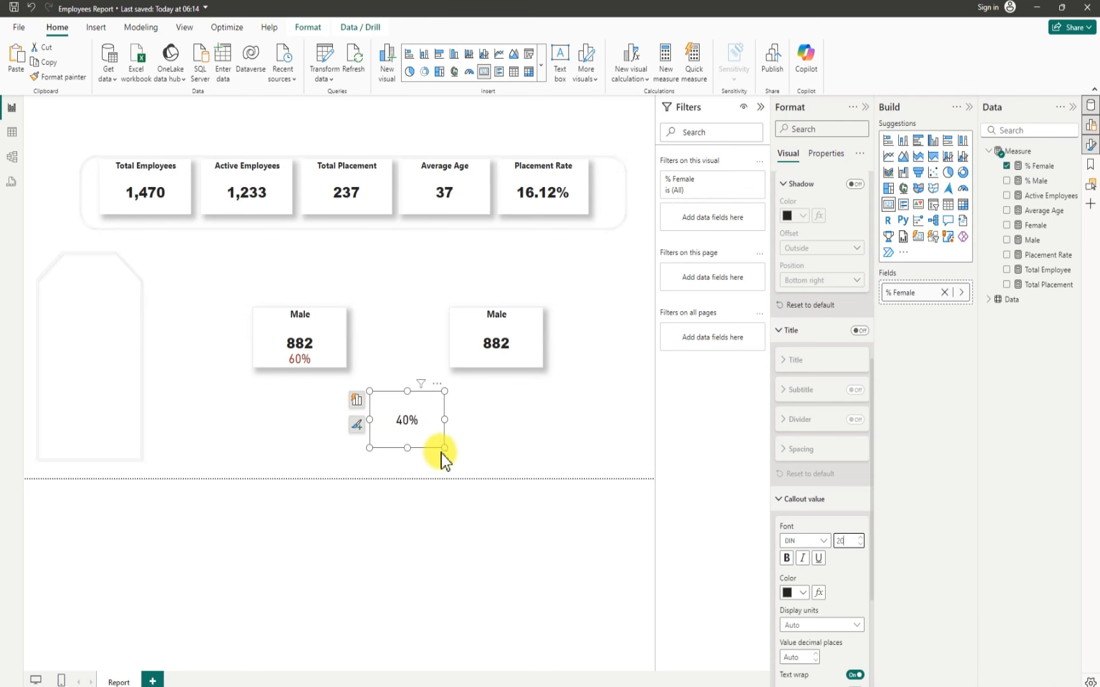
# Step: Shrink the % Female card to about 87 wide by 39 high and color its callout value the same dark red as % Male
pyautogui.moveTo(439, 449); pyautogui.dragTo(410, 413)
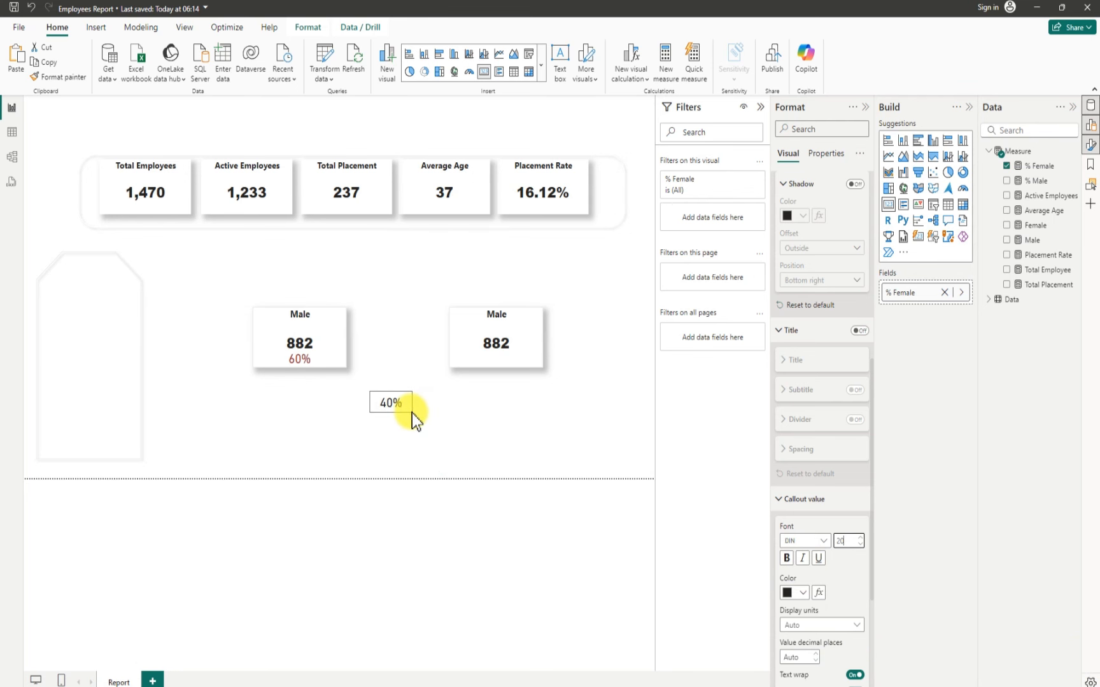
pyautogui.click(412, 413)
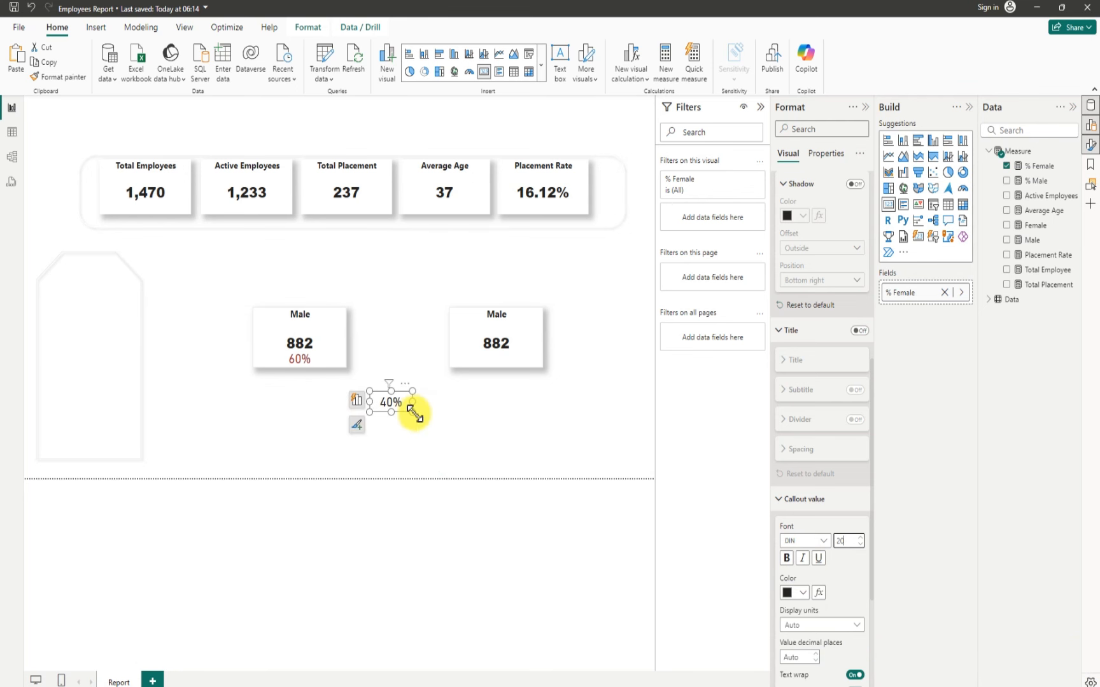
pyautogui.click(799, 593)
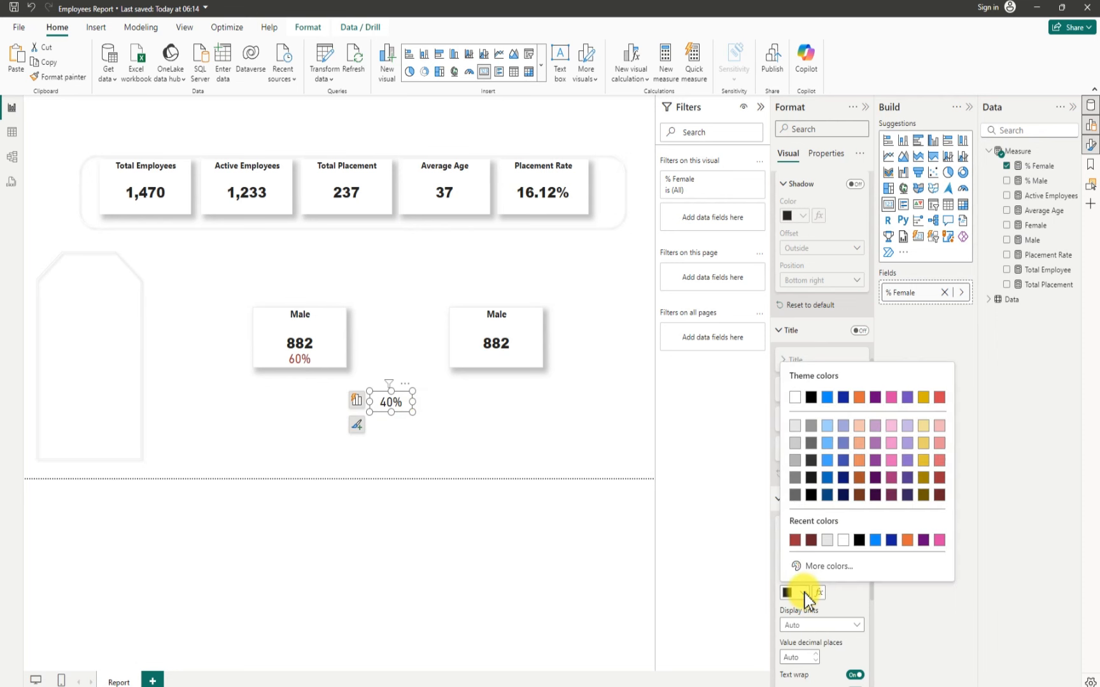
pyautogui.click(940, 477)
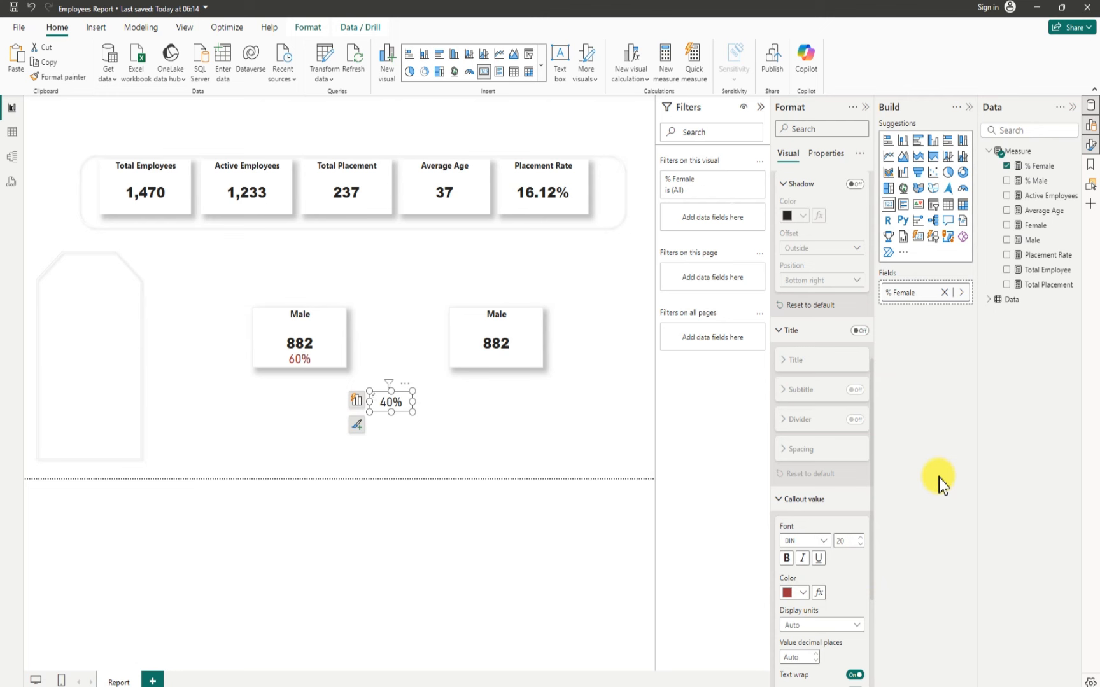
pyautogui.click(446, 418)
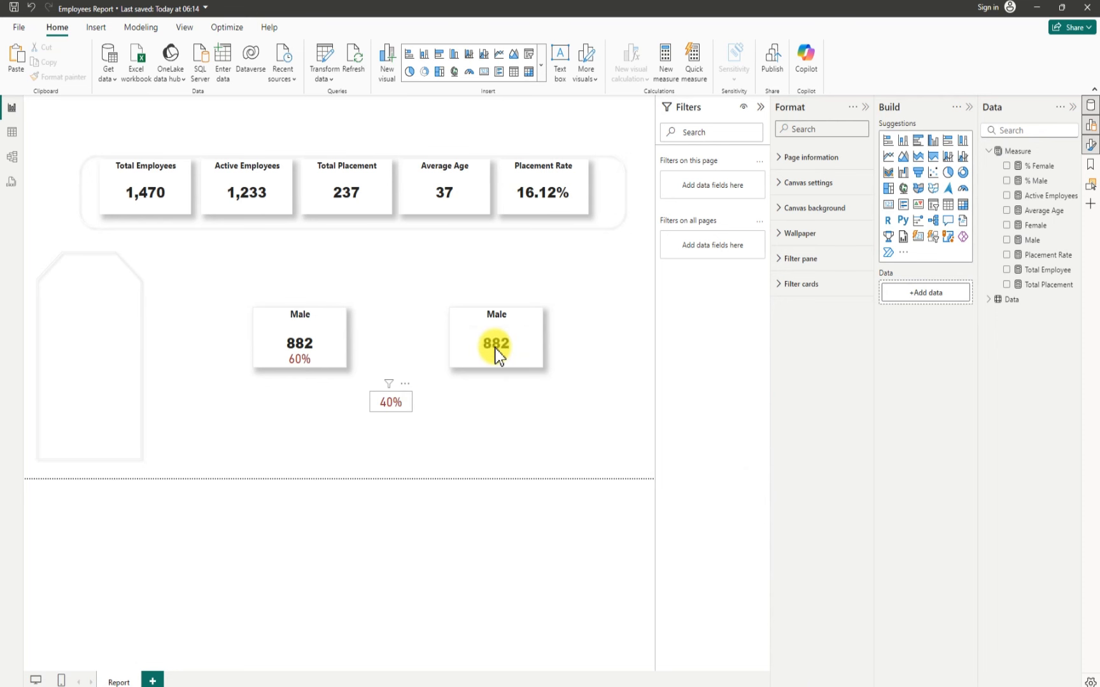
# Step: Move the % Female card into the right gender card, centered below its count at about horizontal 914, vertical 475
pyautogui.moveTo(396, 406); pyautogui.dragTo(508, 367)
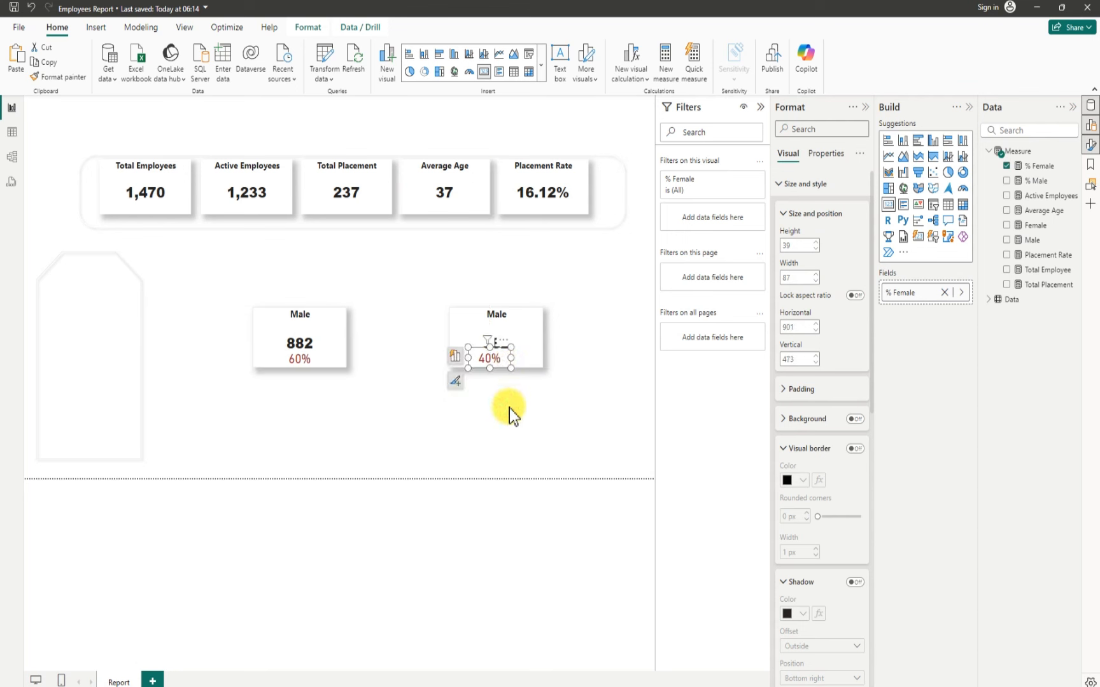
pyautogui.click(510, 408)
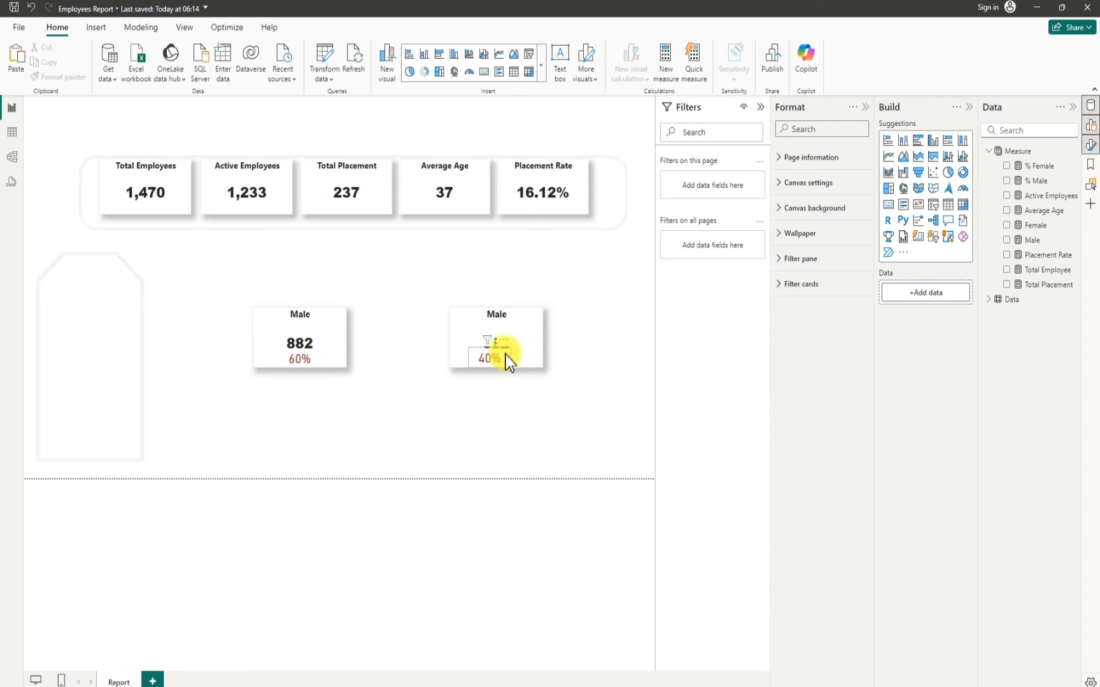
pyautogui.moveTo(505, 355); pyautogui.dragTo(503, 362)
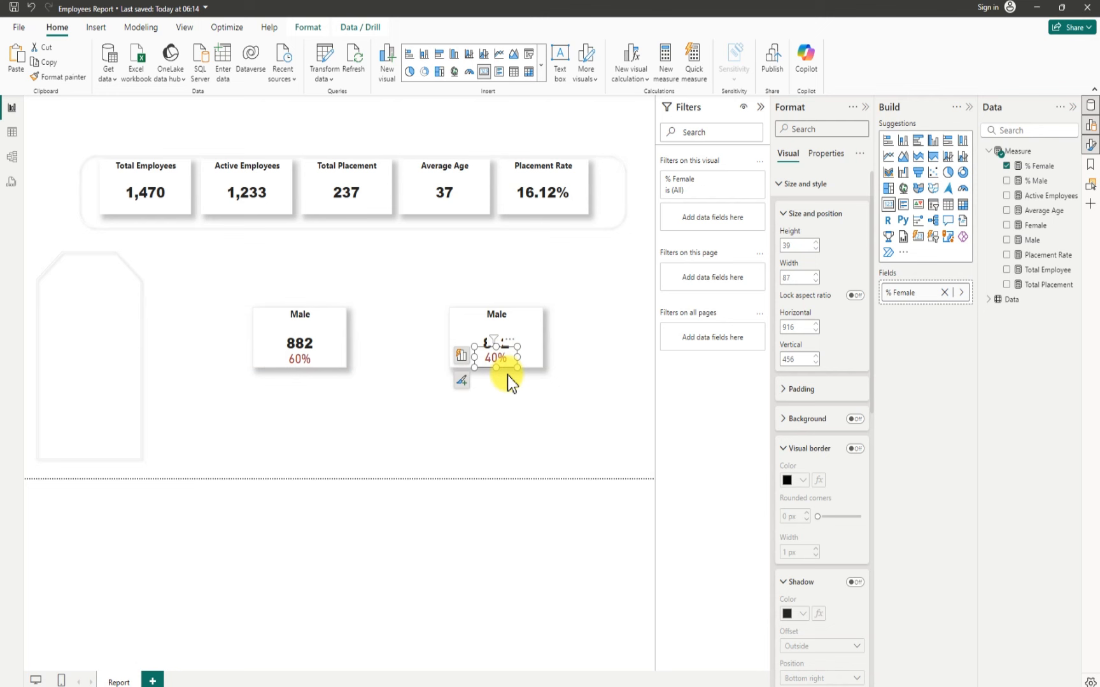
pyautogui.click(551, 435)
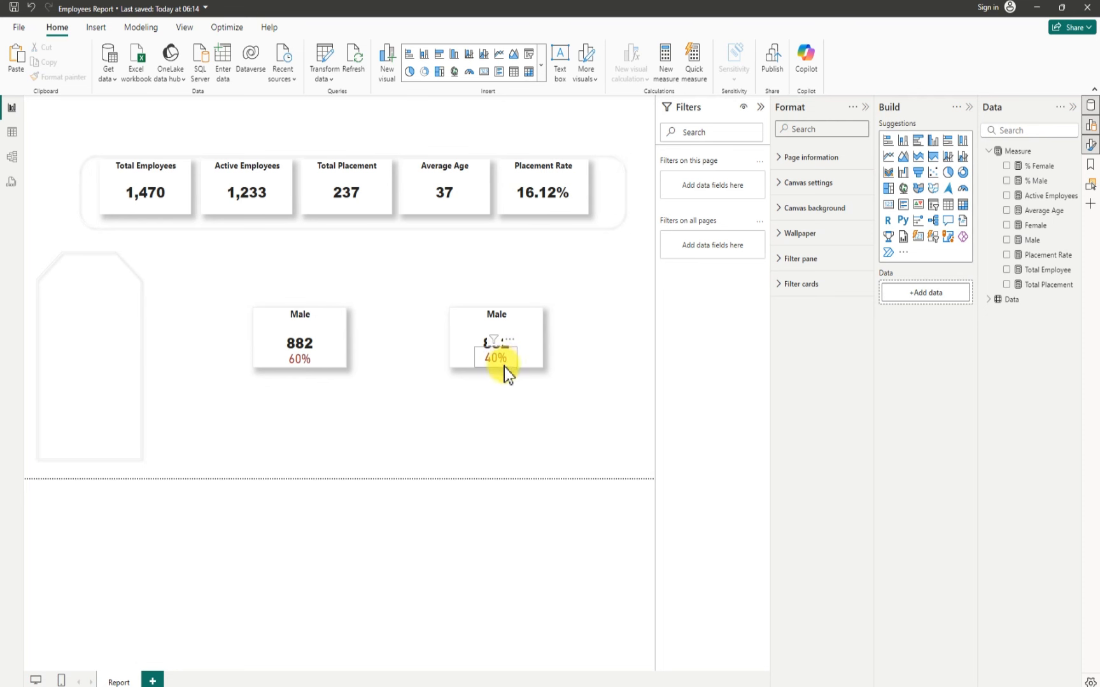
pyautogui.moveTo(504, 367); pyautogui.dragTo(503, 361)
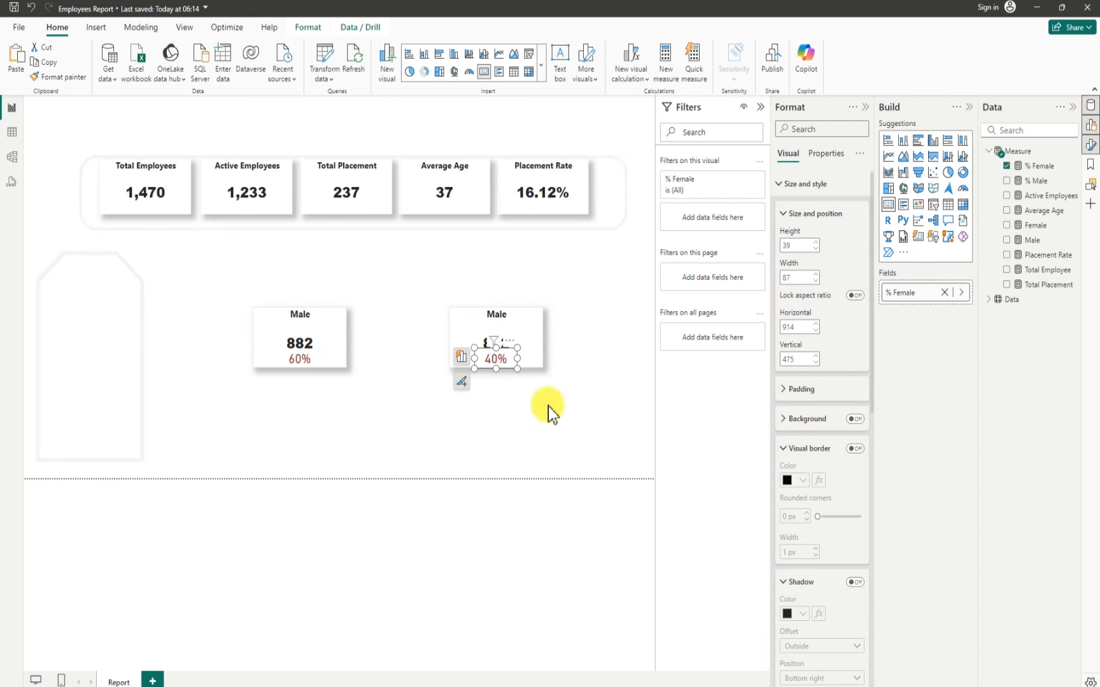
pyautogui.click(548, 412)
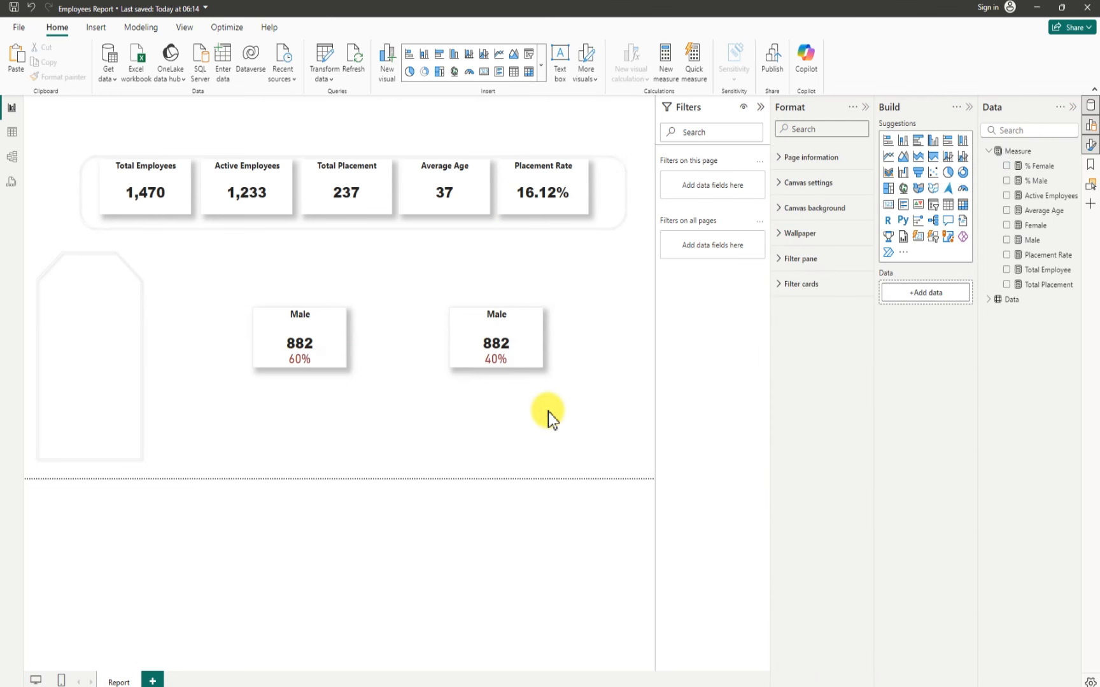
# Step: Group the % Female card with the right gender card beneath it
pyautogui.click(495, 362)
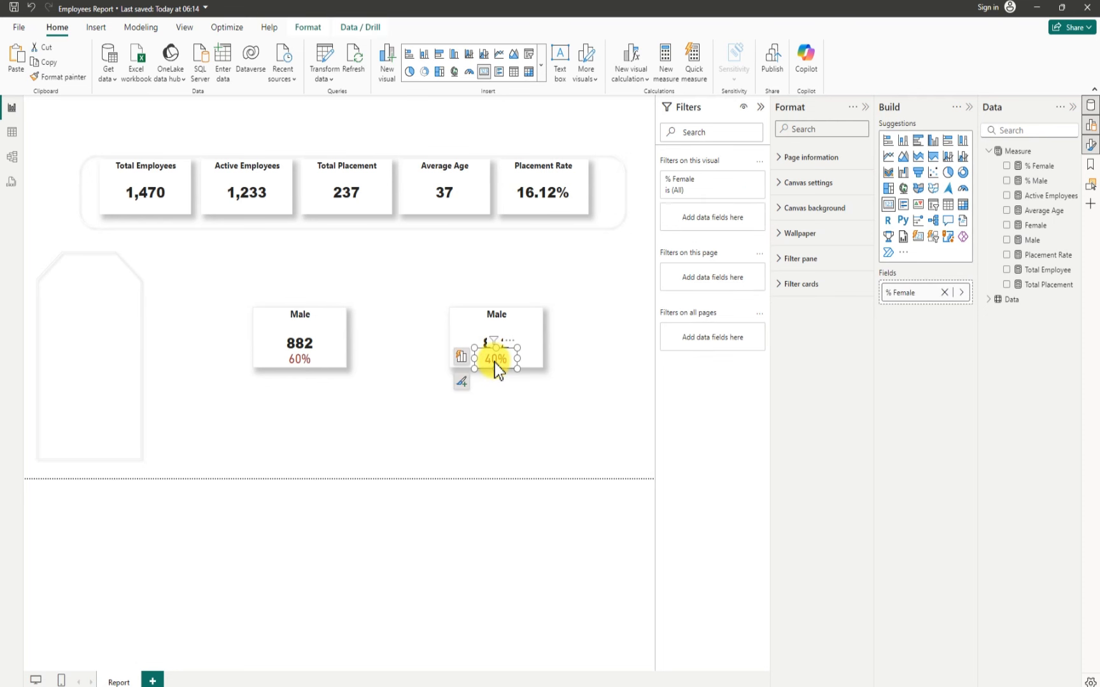
pyautogui.keyDown('ctrl'); pyautogui.click(464, 317); pyautogui.keyUp('ctrl')
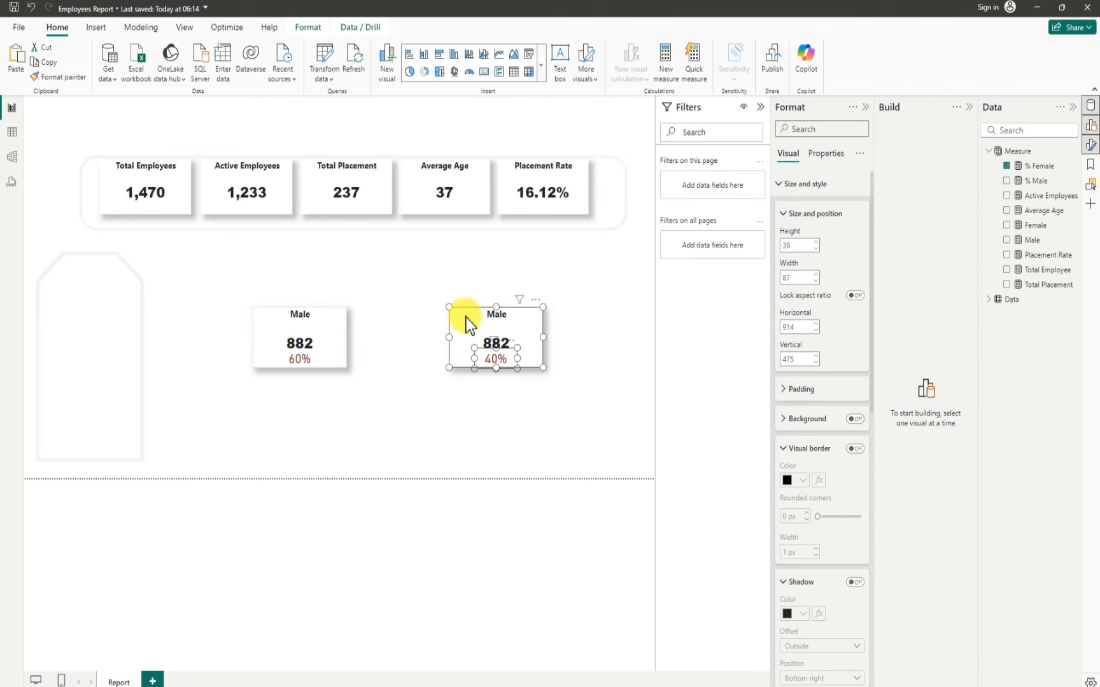
pyautogui.click(311, 27)
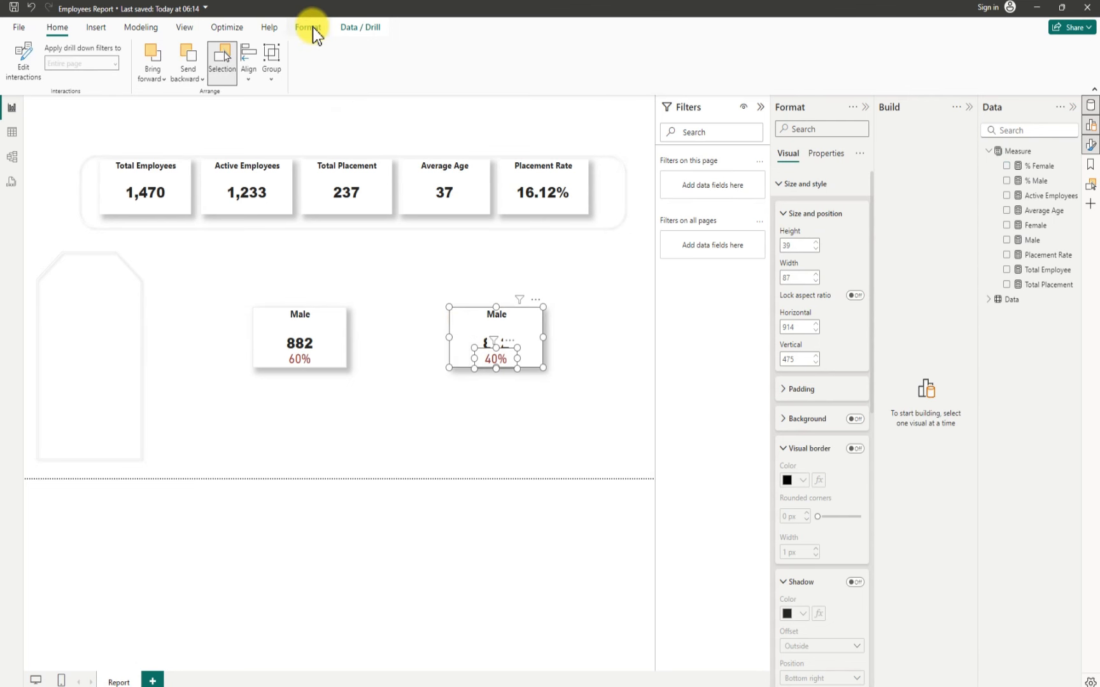
pyautogui.click(273, 82)
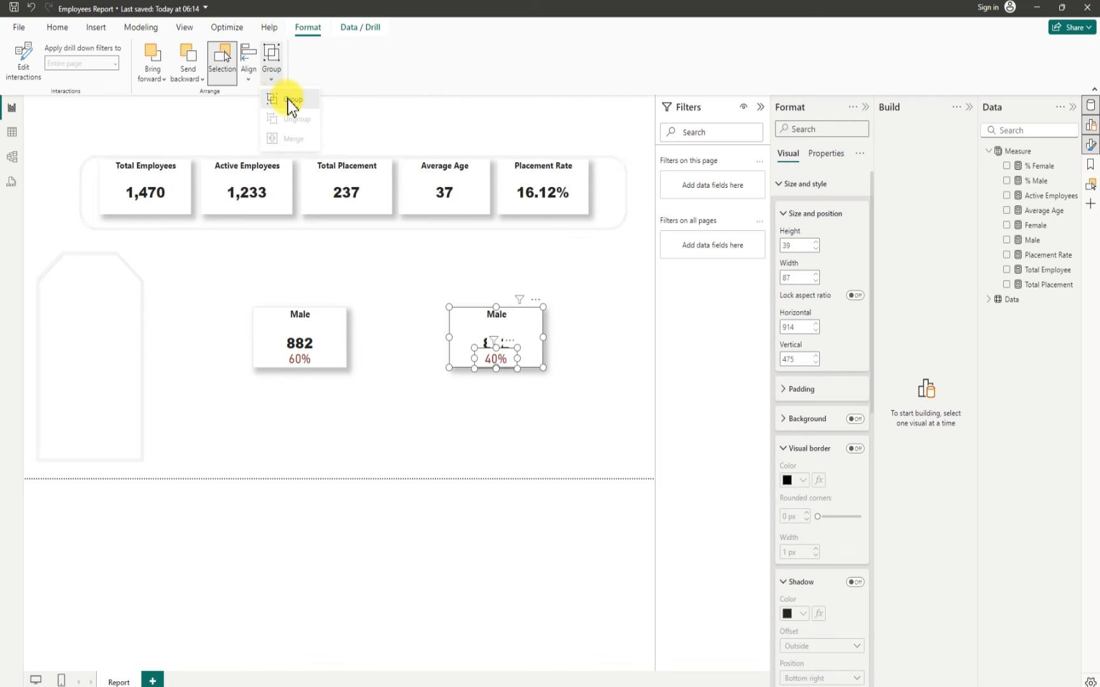
pyautogui.click(288, 100)
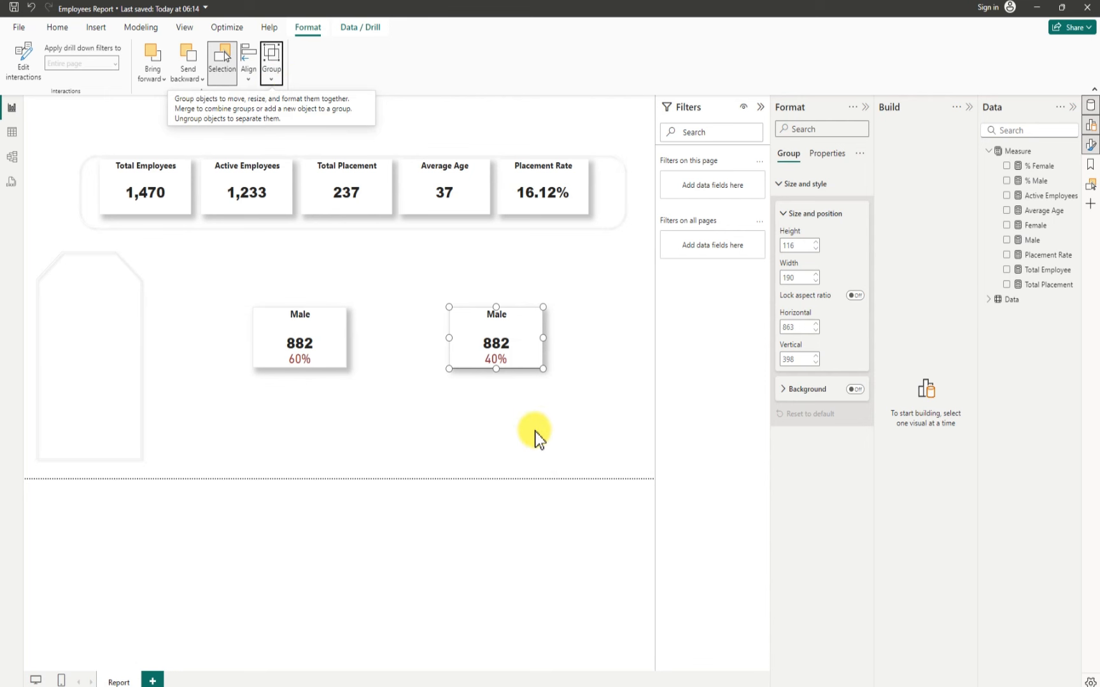
pyautogui.click(423, 425)
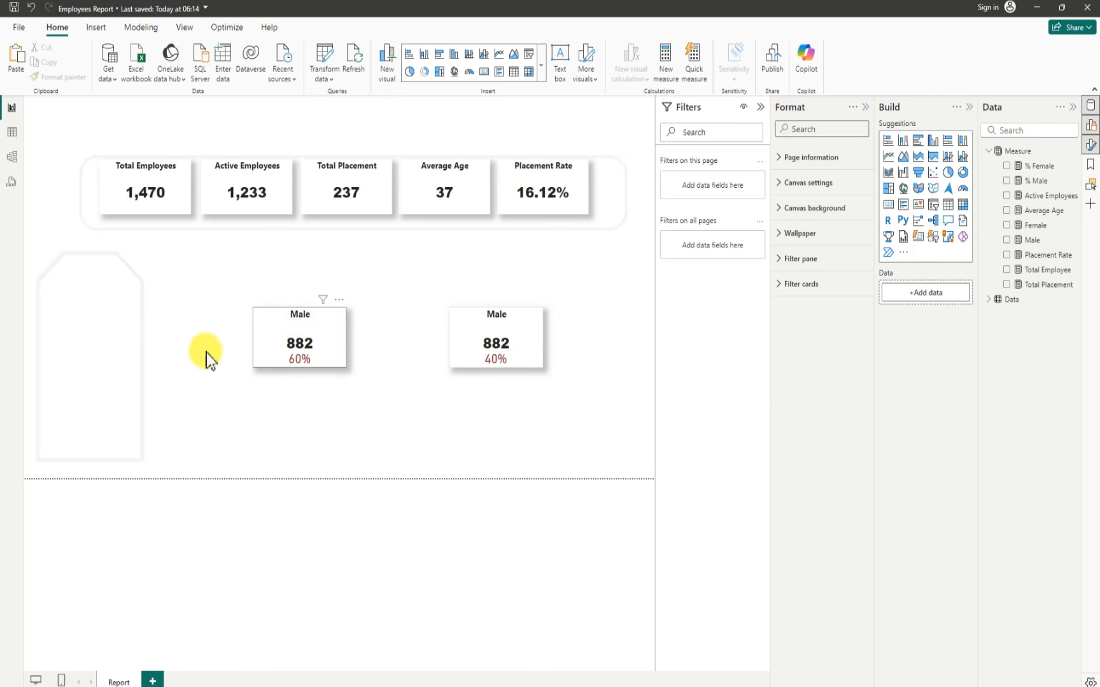
# Step: Move the grouped Male card into the upper part of the side container, centered horizontally
pyautogui.moveTo(140, 360); pyautogui.dragTo(114, 316)
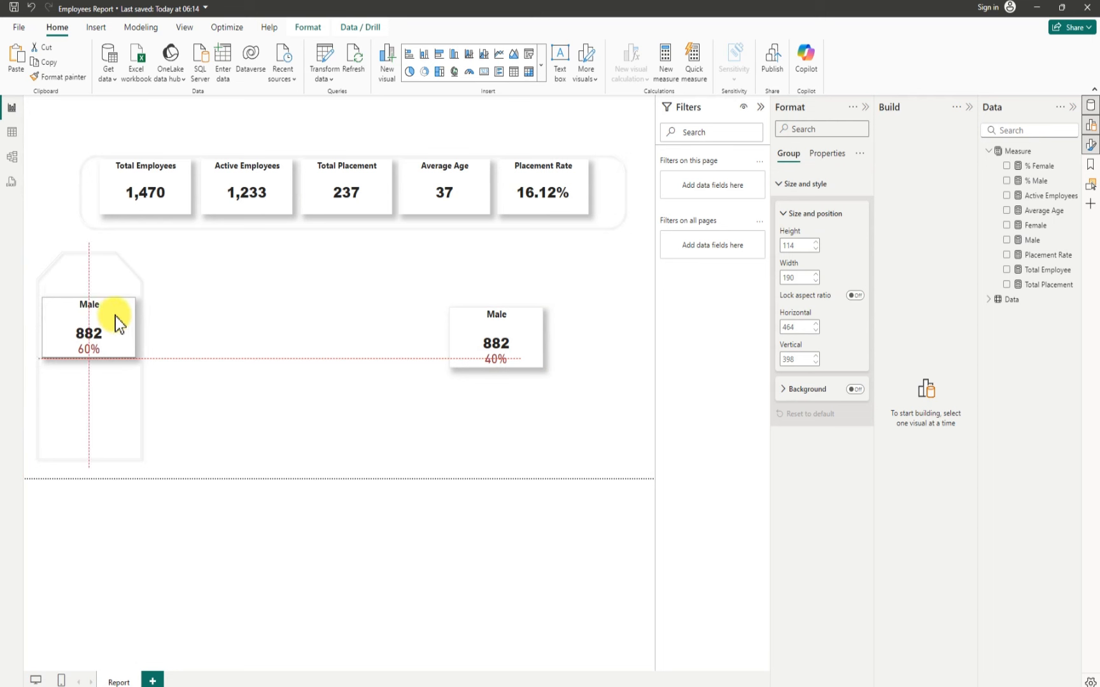
pyautogui.moveTo(116, 316); pyautogui.dragTo(116, 313)
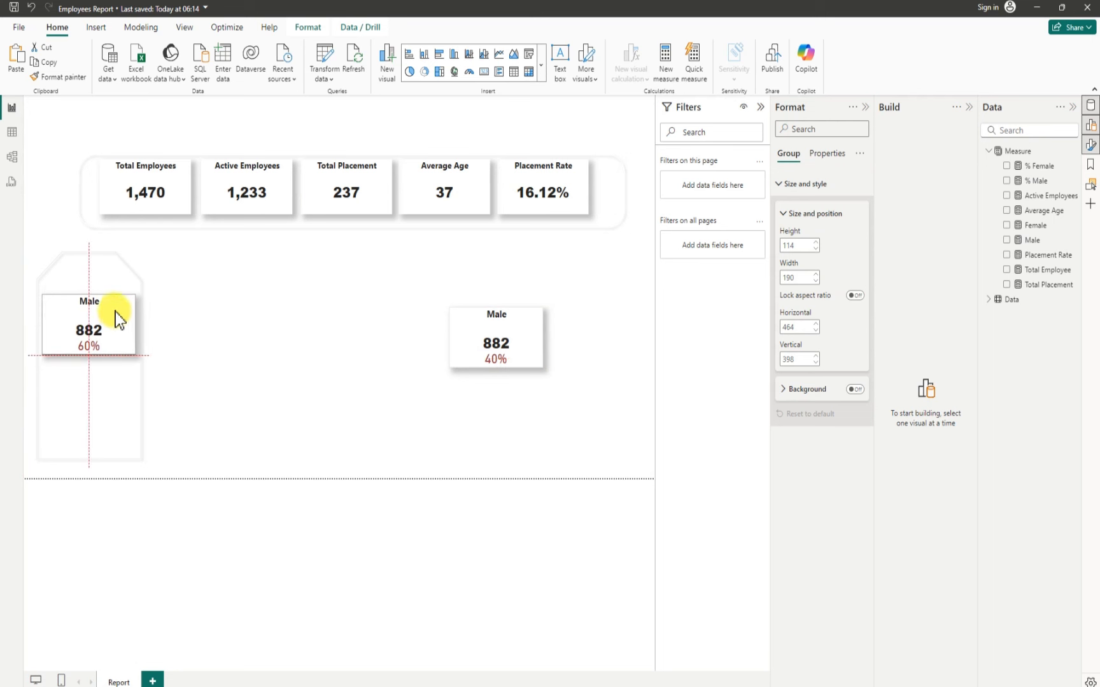
pyautogui.click(316, 426)
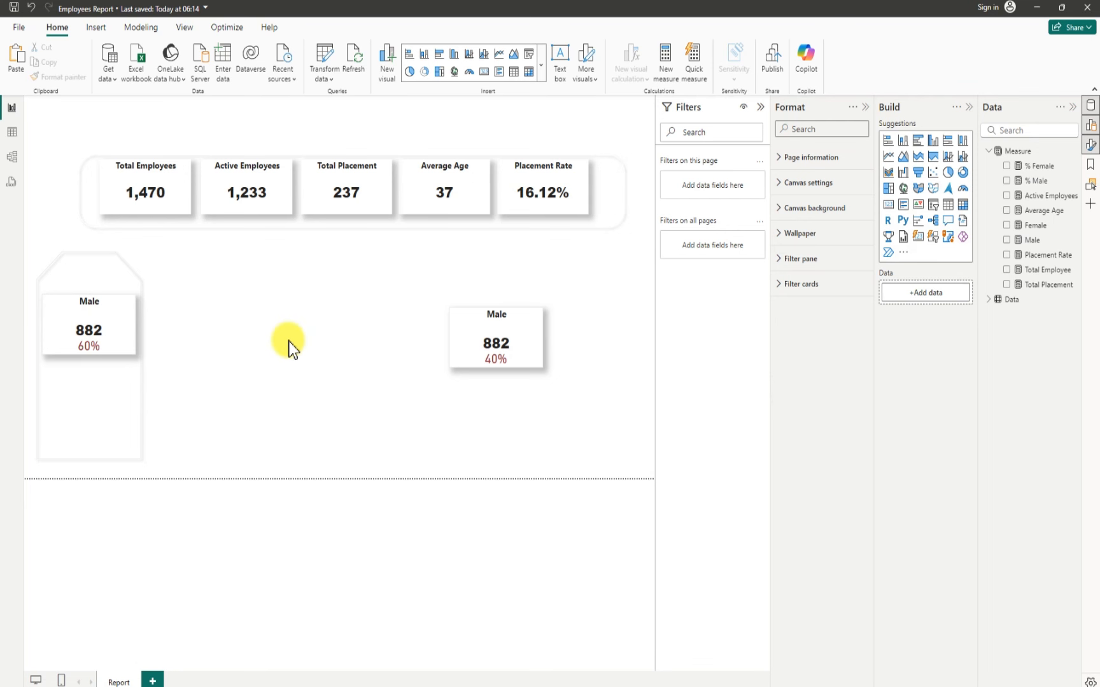
# Step: Replace the Male measure with the Female measure in the gender card grouped with % Female
pyautogui.click(498, 329)
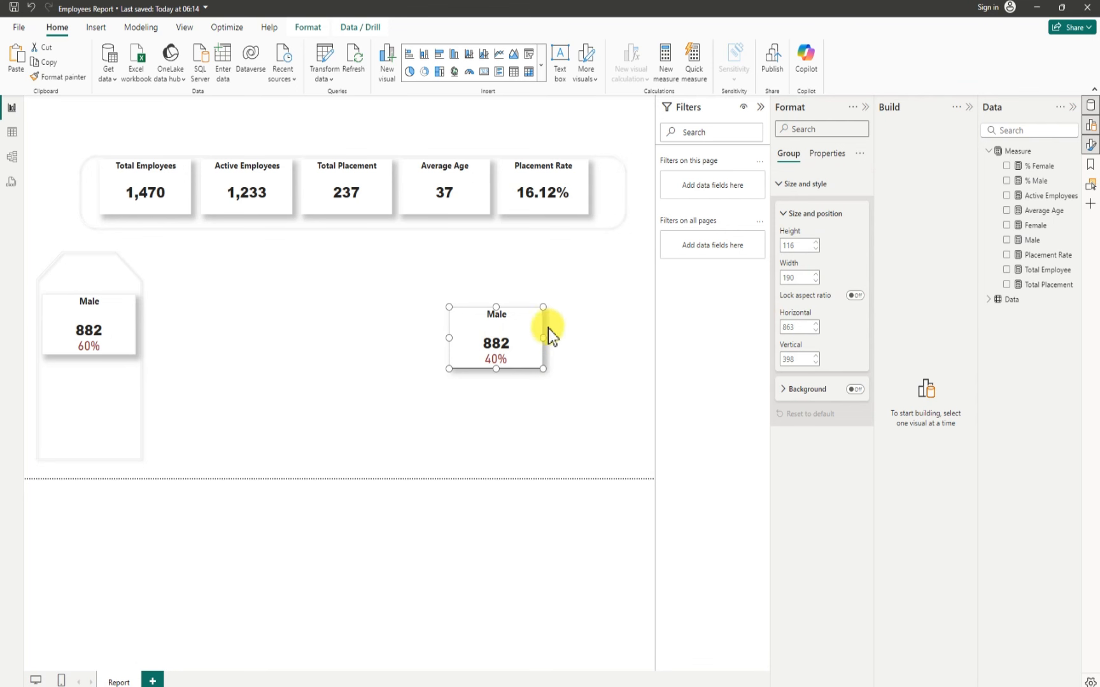
pyautogui.click(513, 323)
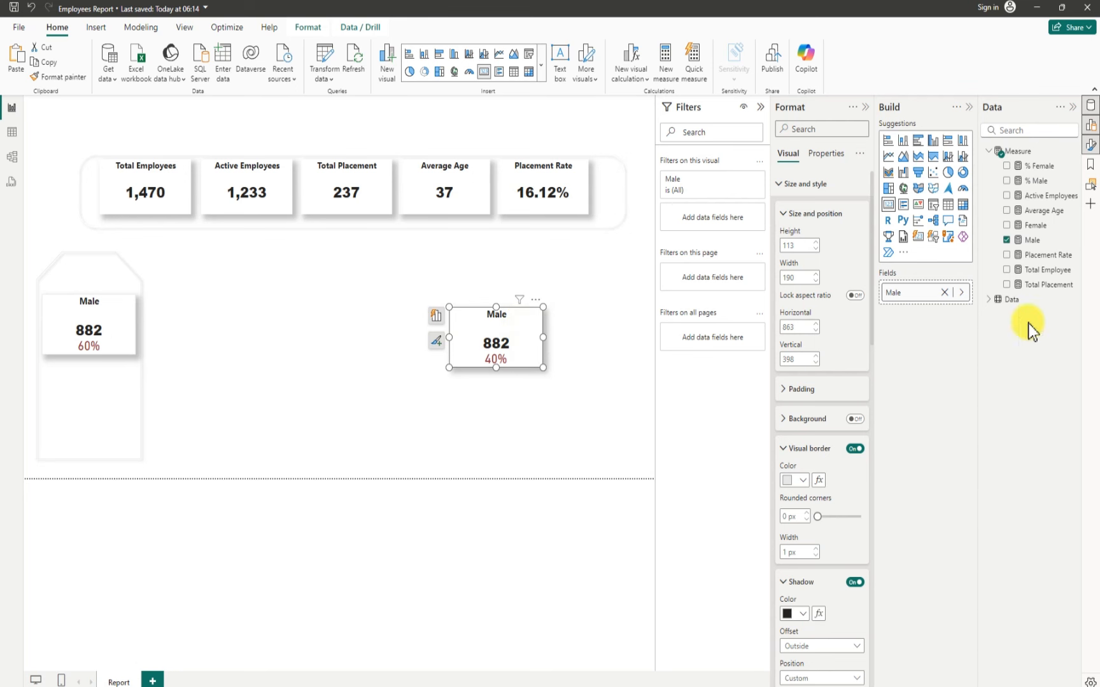
pyautogui.click(1007, 241)
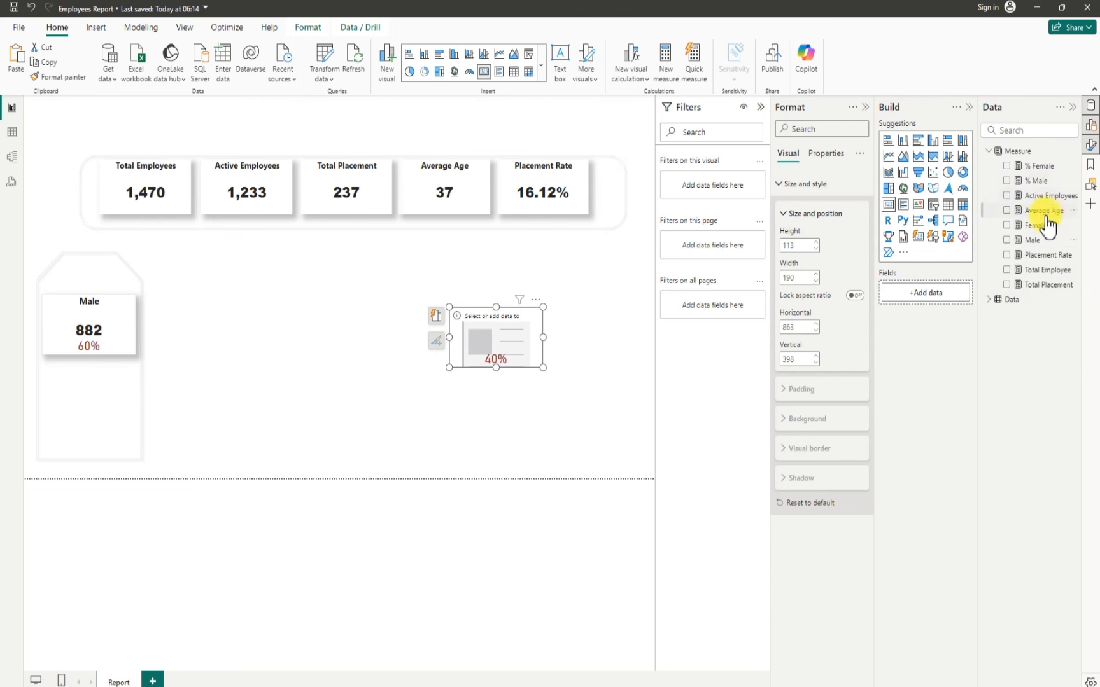
pyautogui.click(1007, 226)
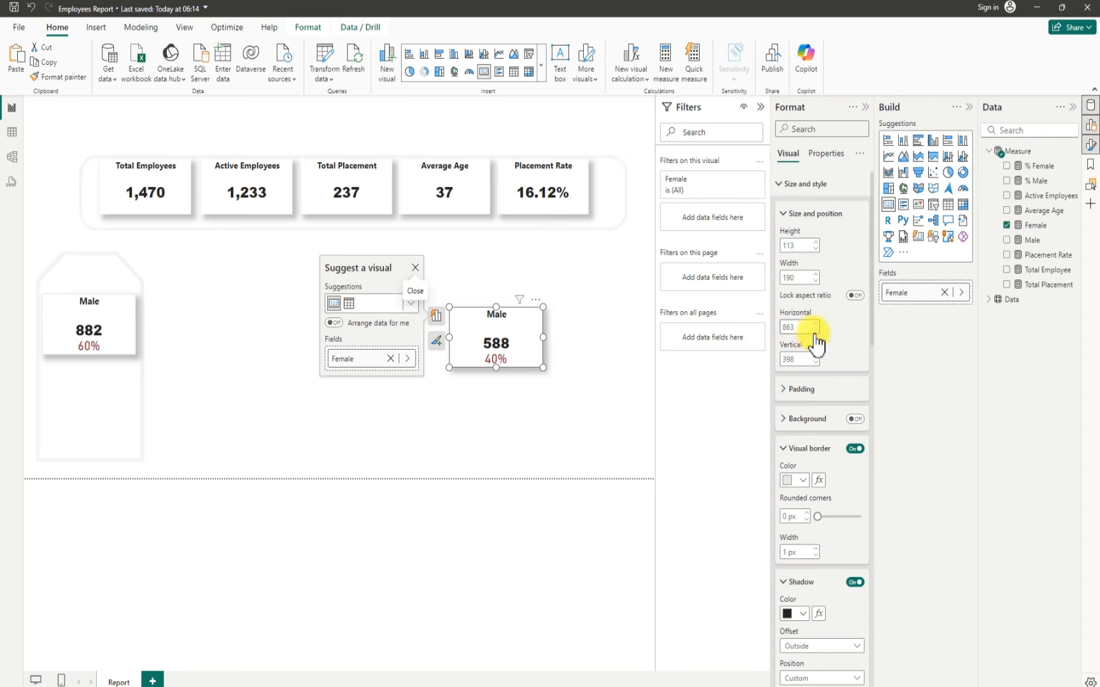
# Step: Change the title text of the card holding the Female measure to "Female"
pyautogui.scroll(-10, 814, 355)
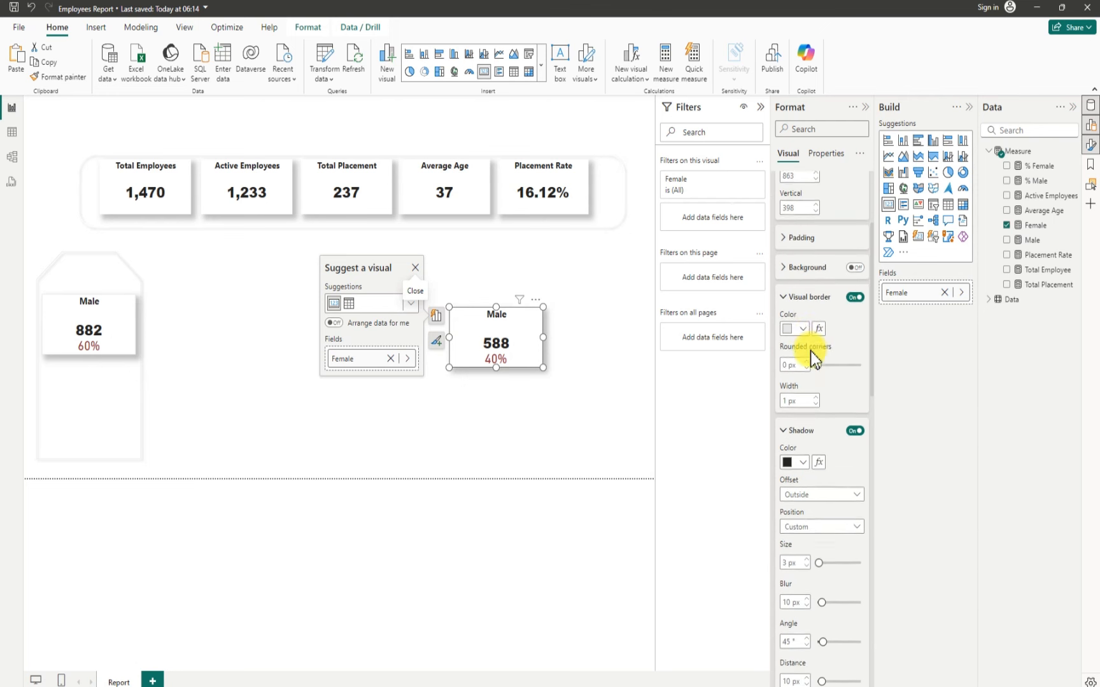
pyautogui.scroll(-3, 812, 359)
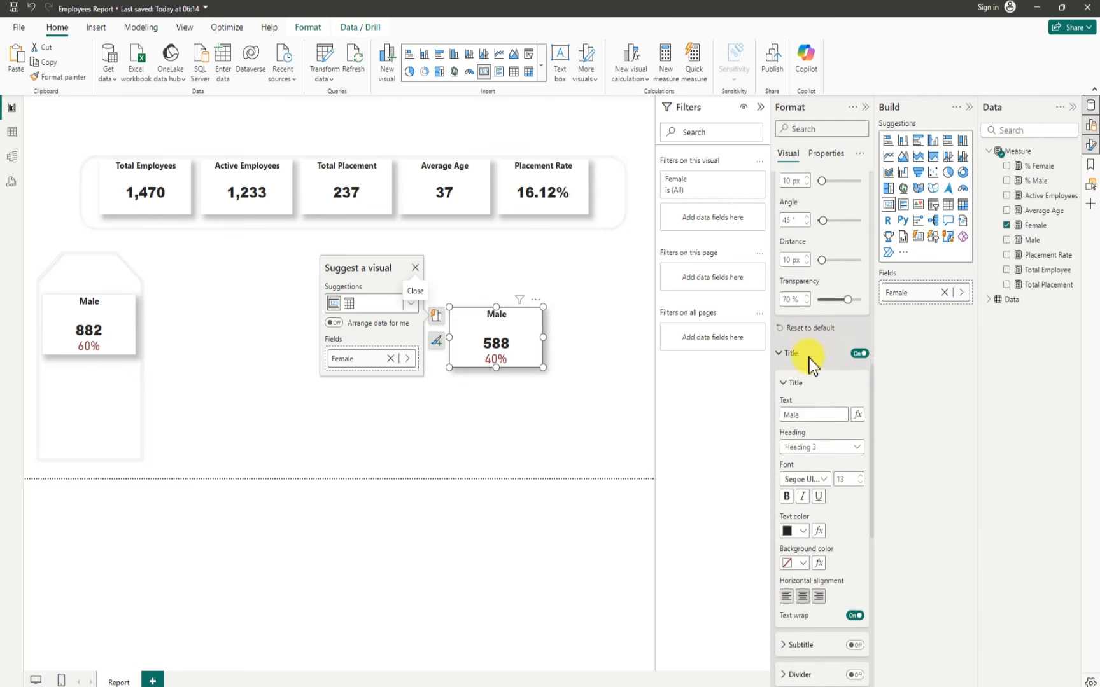
pyautogui.click(798, 370)
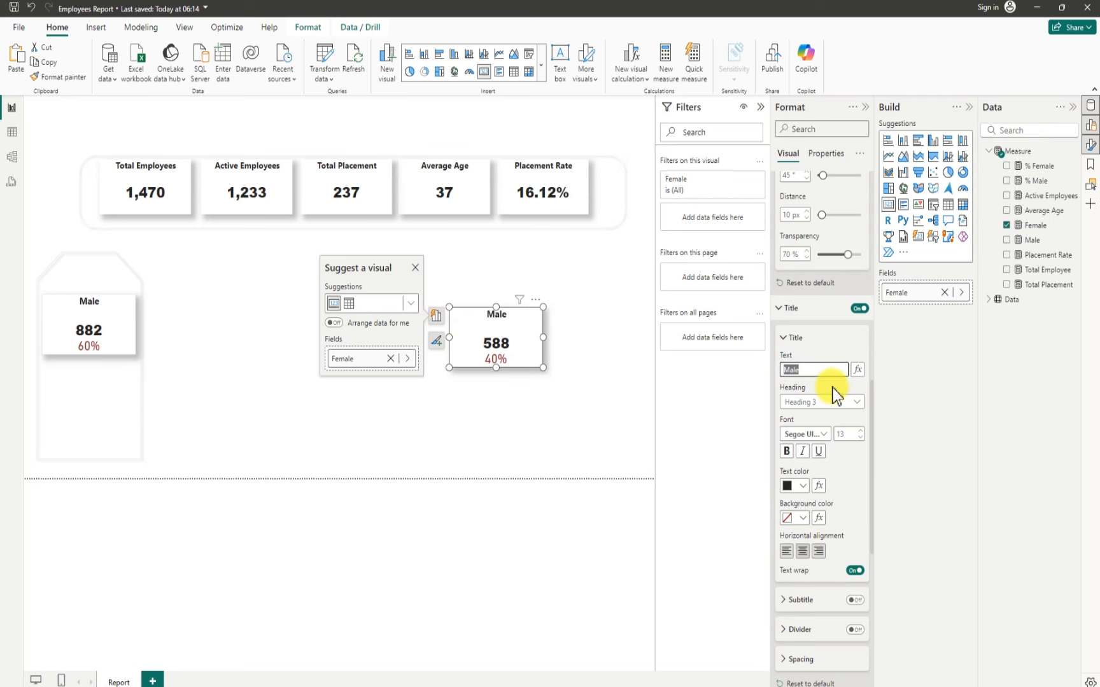
pyautogui.press('BackSpace')
pyautogui.write('F')
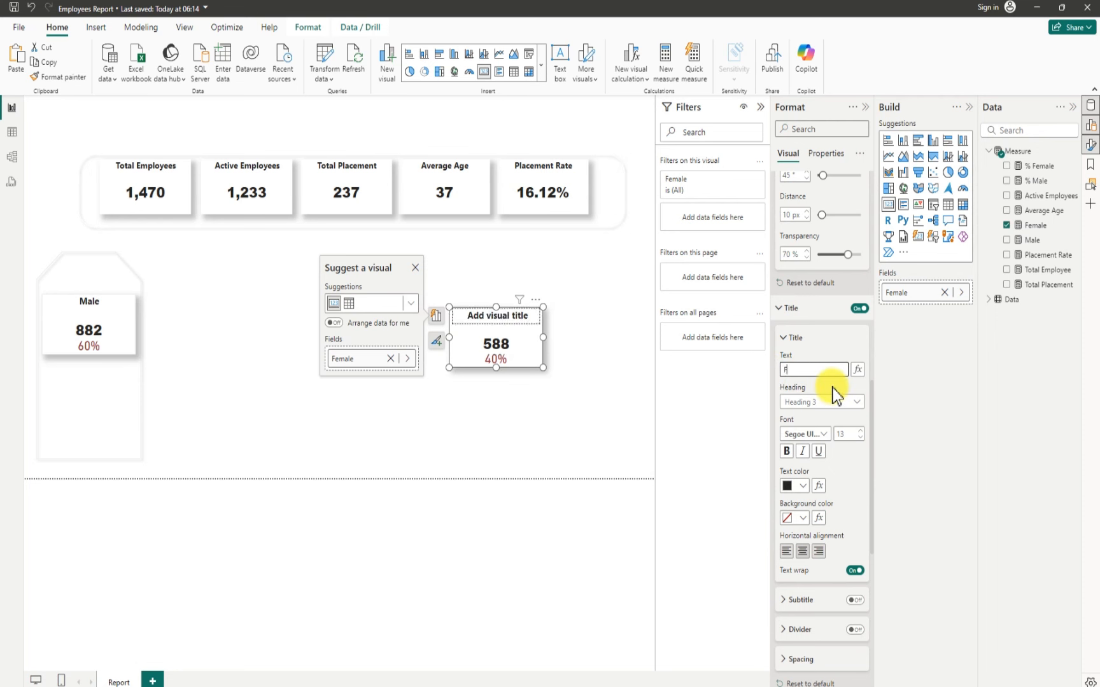
pyautogui.write('emale')
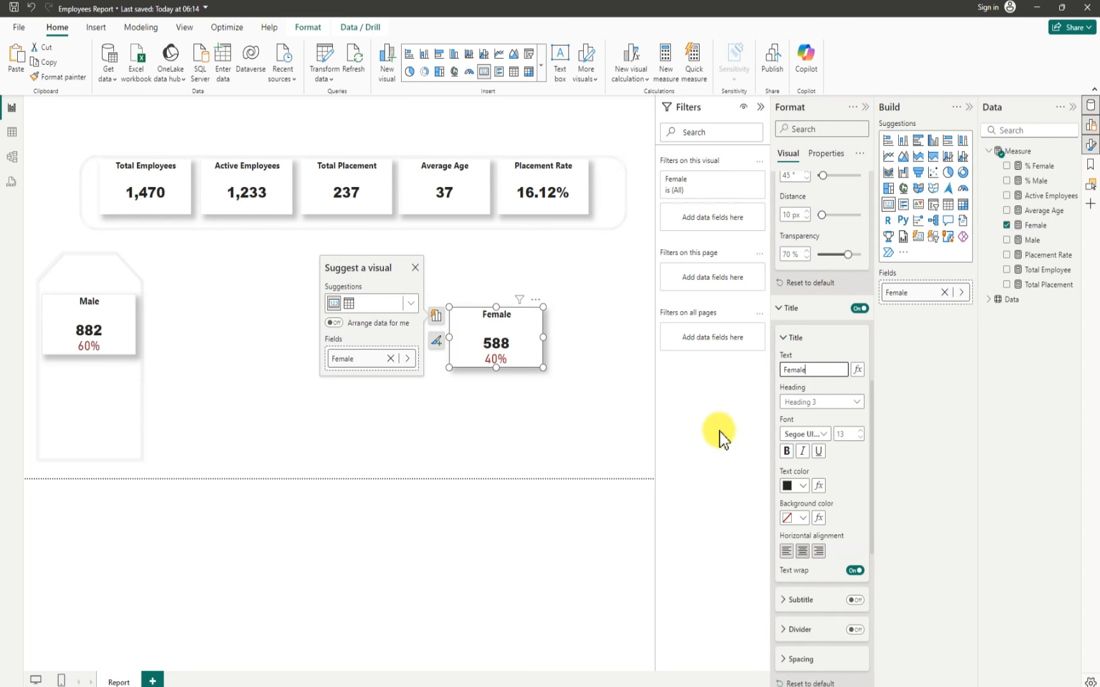
pyautogui.click(557, 420)
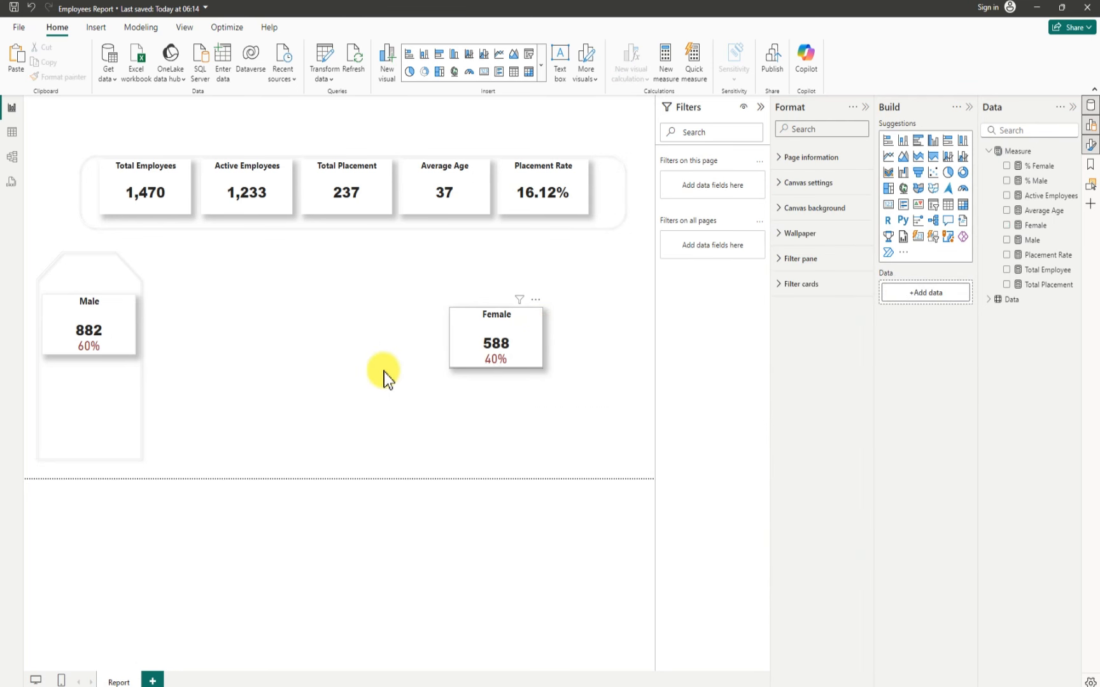
# Step: Move the grouped Female card into the lower part of the side container, aligned under the Male card, and save the report
pyautogui.moveTo(534, 324); pyautogui.dragTo(124, 402)
pyautogui.click(280, 474)
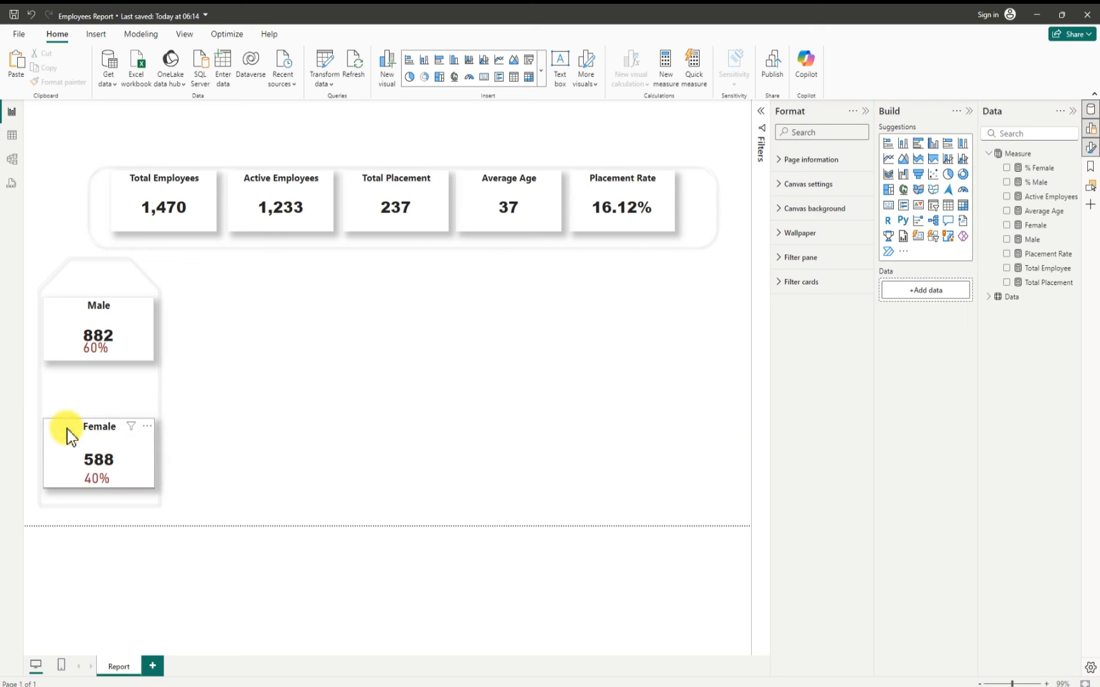
pyautogui.moveTo(68, 429); pyautogui.dragTo(73, 435)
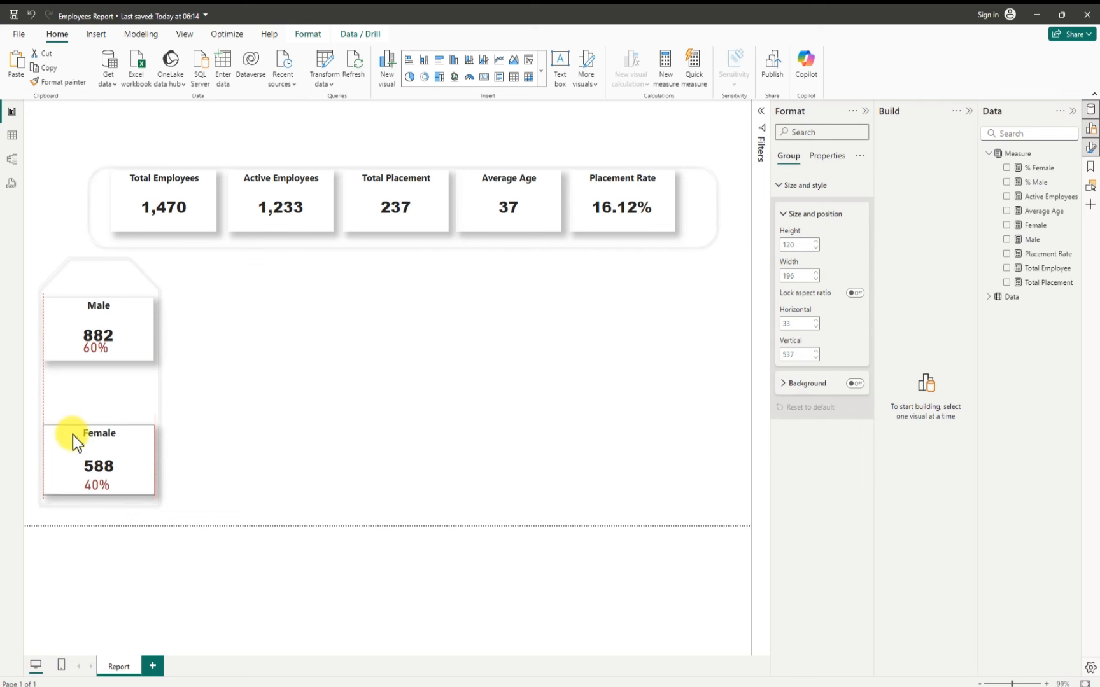
pyautogui.click(332, 422)
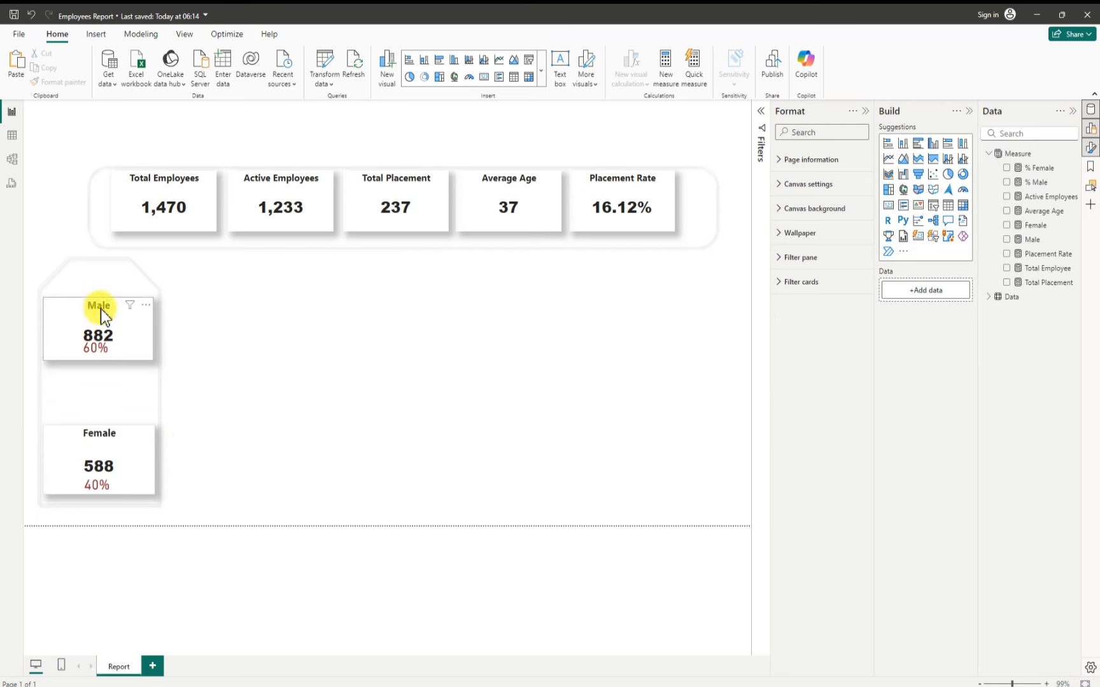
pyautogui.click(15, 16)
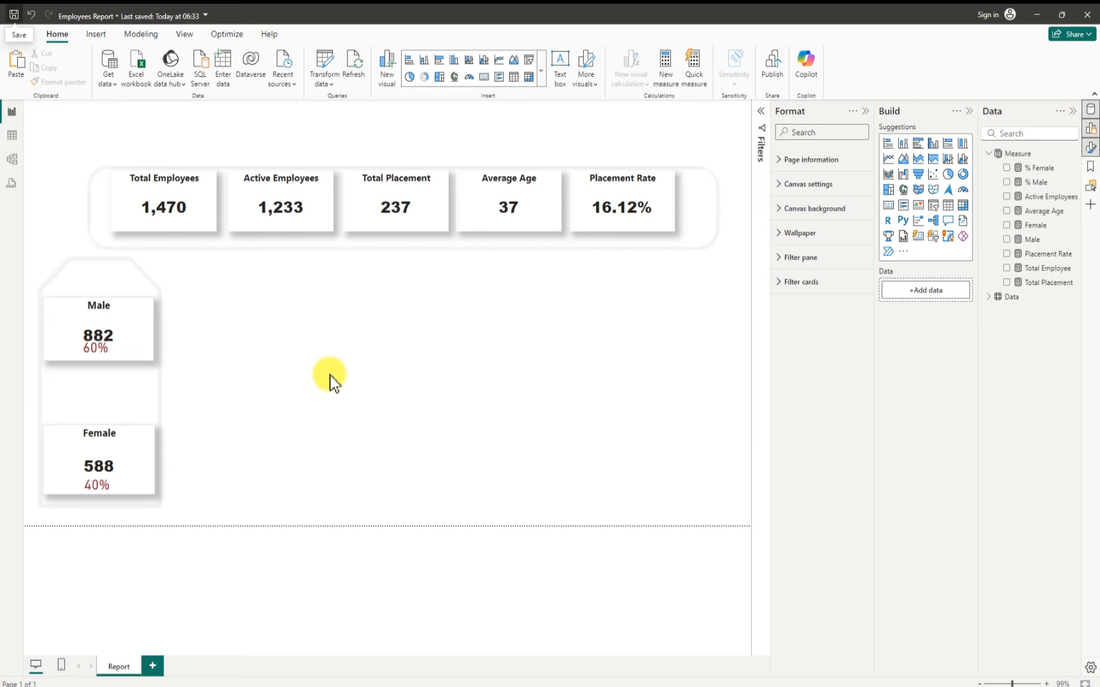
# Step: Add a stacked bar chart and shrink it into a small visual just beside the Male card, below the KPI header
pyautogui.click(864, 112)
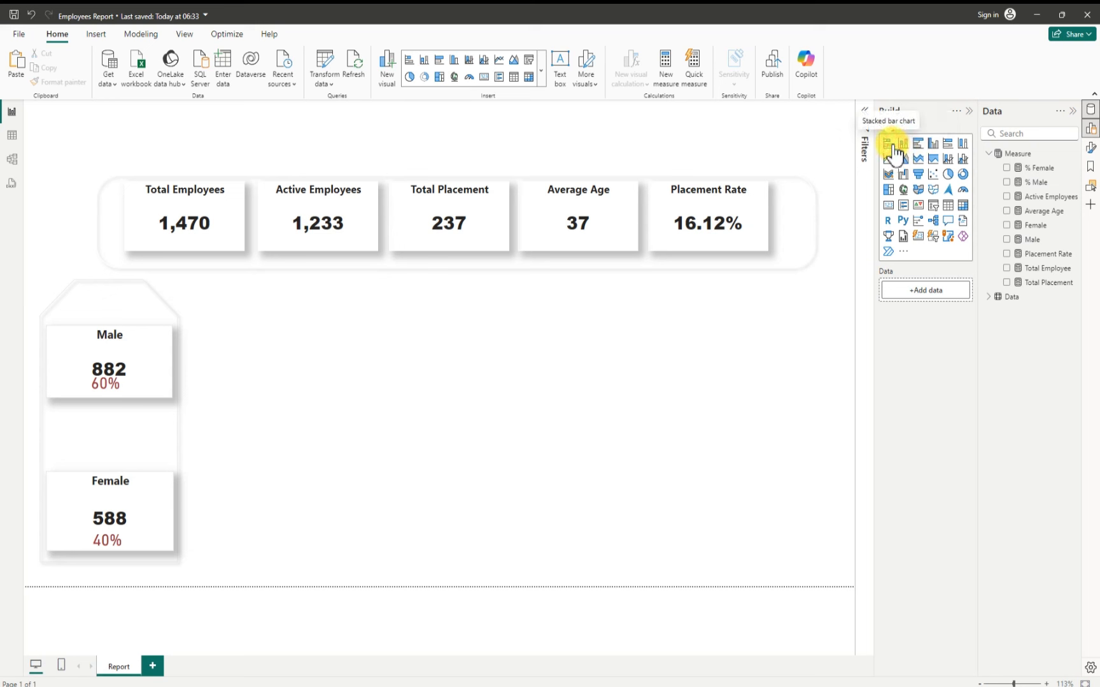
pyautogui.moveTo(832, 242); pyautogui.dragTo(618, 398)
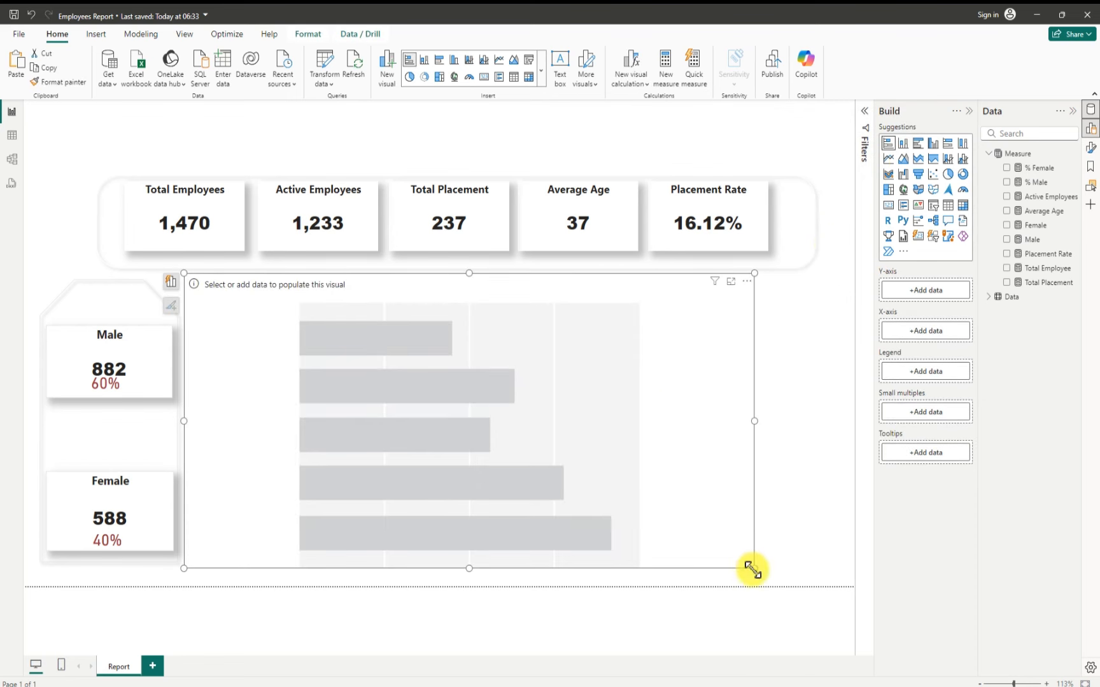
pyautogui.moveTo(753, 568); pyautogui.dragTo(364, 432)
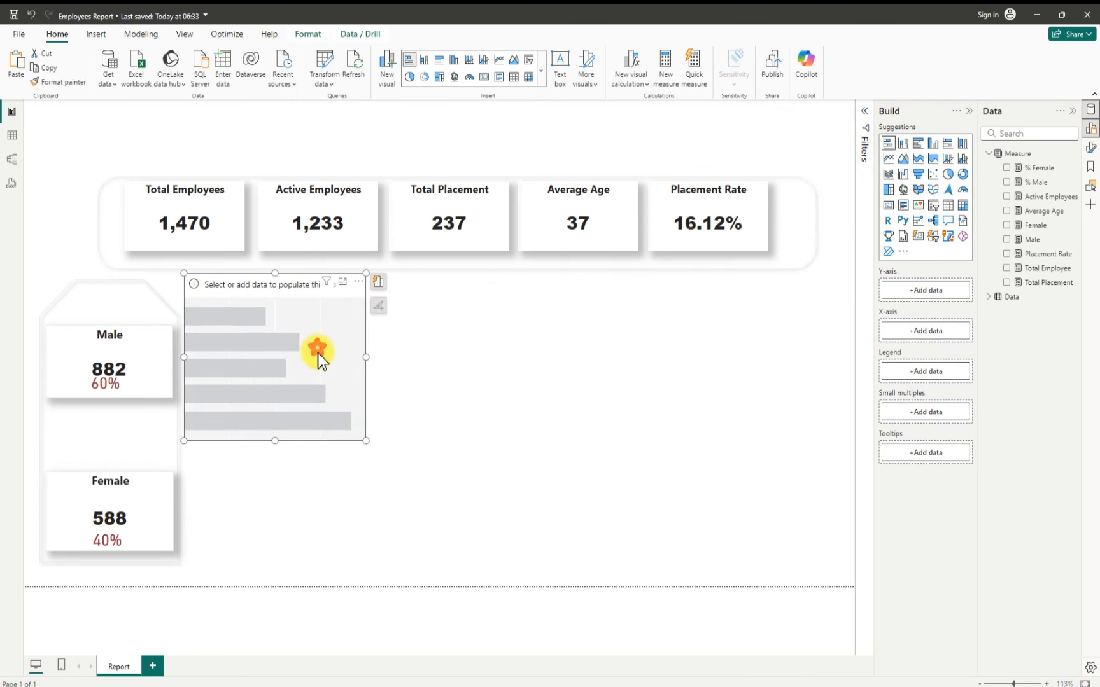
pyautogui.moveTo(319, 351)
pyautogui.mouseDown()
pyautogui.moveTo(334, 371)
pyautogui.moveTo(335, 355)
pyautogui.mouseUp()
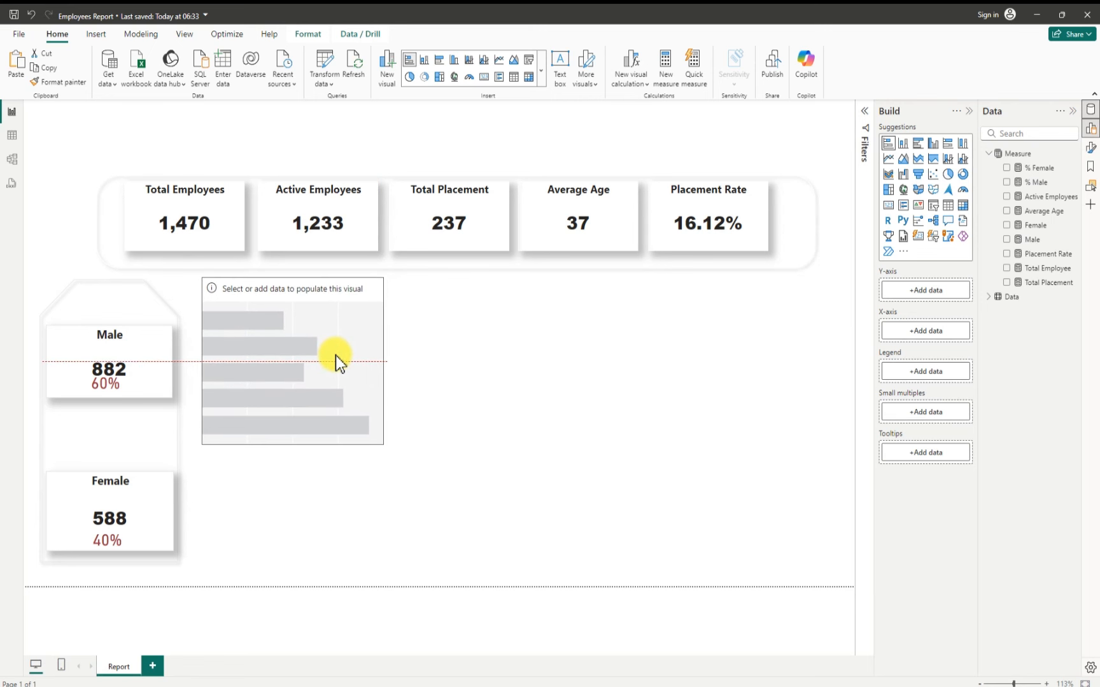
pyautogui.moveTo(292, 445); pyautogui.dragTo(299, 398)
pyautogui.moveTo(380, 341); pyautogui.dragTo(298, 345)
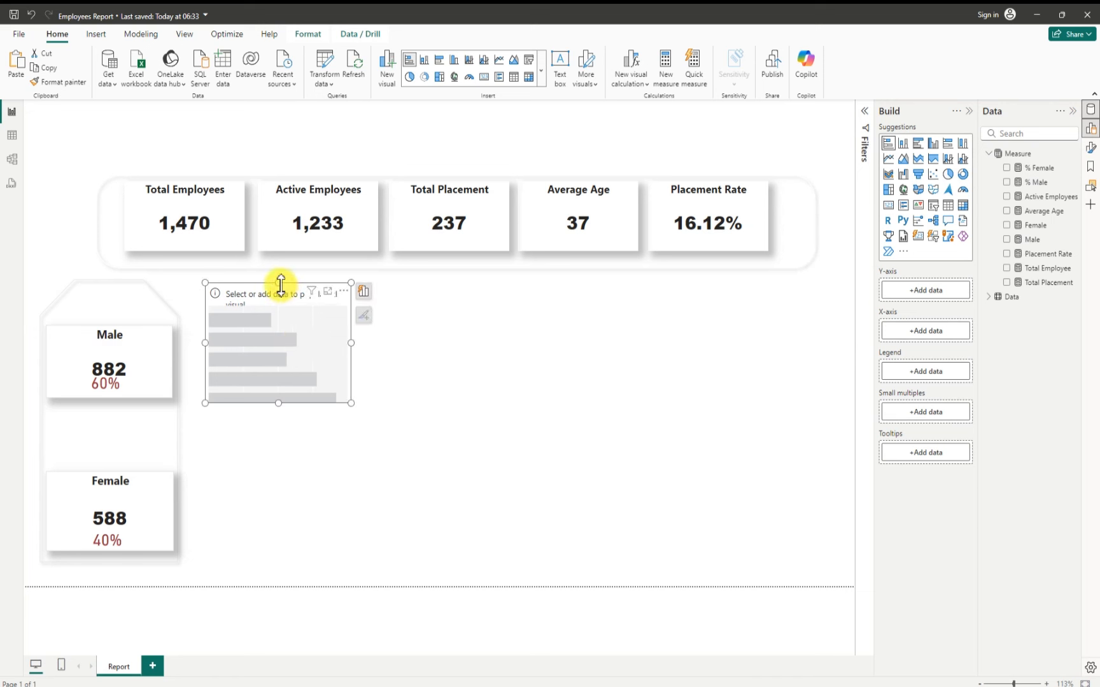
pyautogui.moveTo(280, 285)
pyautogui.mouseDown()
pyautogui.moveTo(275, 292)
pyautogui.moveTo(277, 284)
pyautogui.mouseUp()
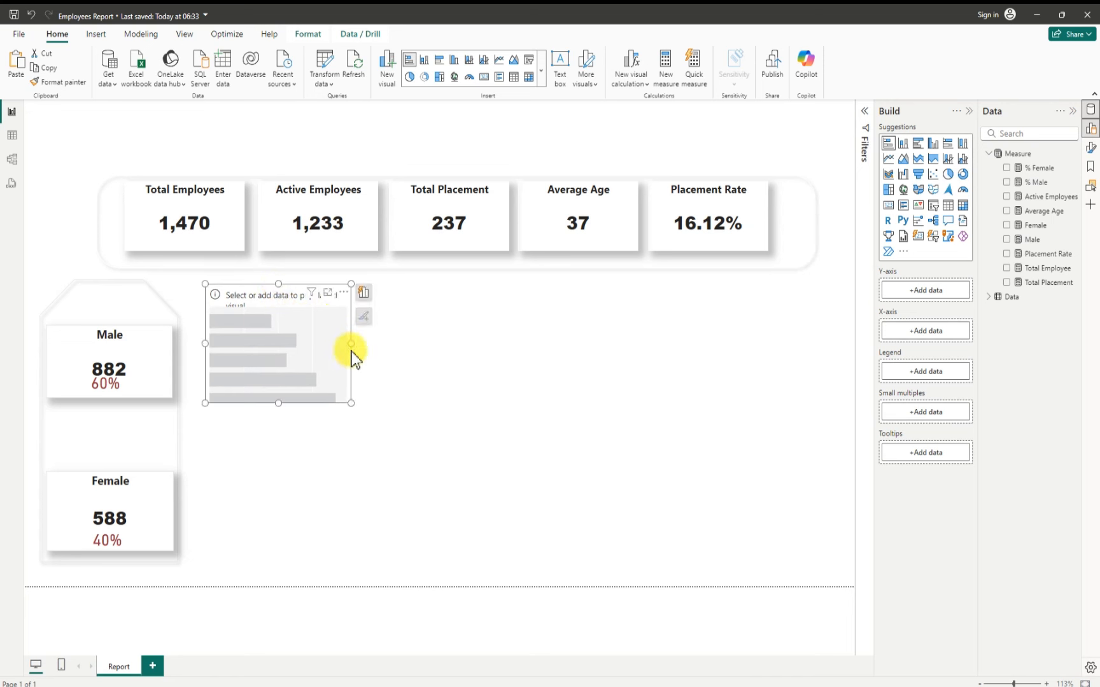
# Step: Plot Education from the Data table on the bar chart's Y-axis and Total Placement on its X-axis
pyautogui.click(989, 306)
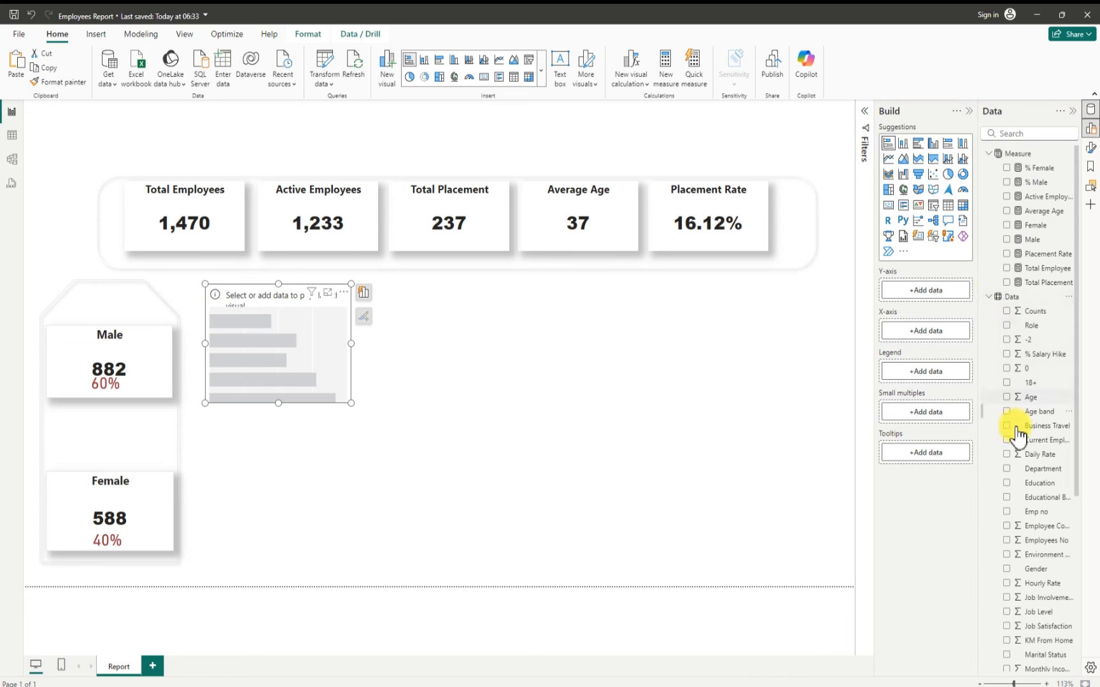
pyautogui.click(1007, 483)
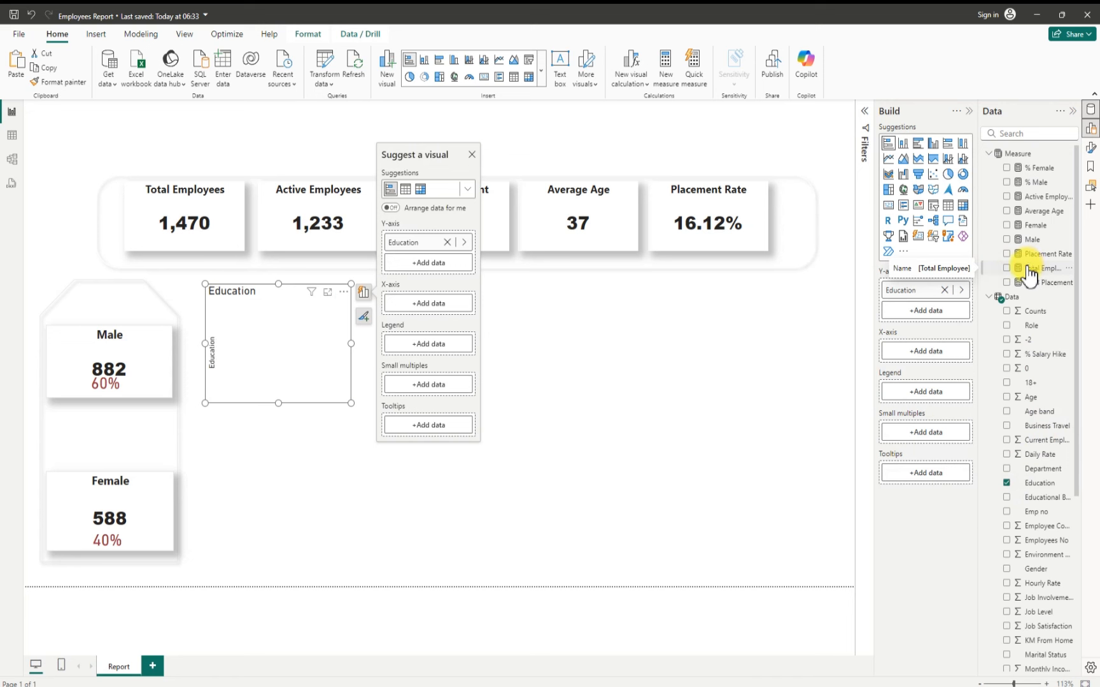
pyautogui.click(1006, 283)
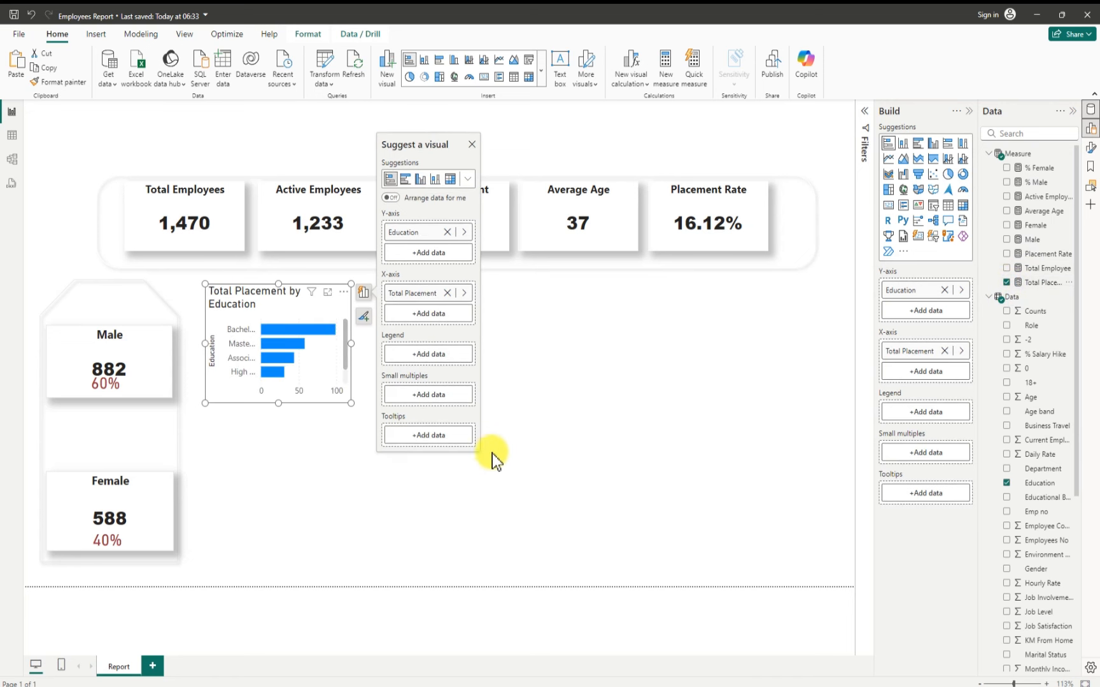
# Step: Enlarge the Education bar chart slightly in height and width so all five categories fit, and open its formatting options
pyautogui.moveTo(280, 403); pyautogui.dragTo(280, 426)
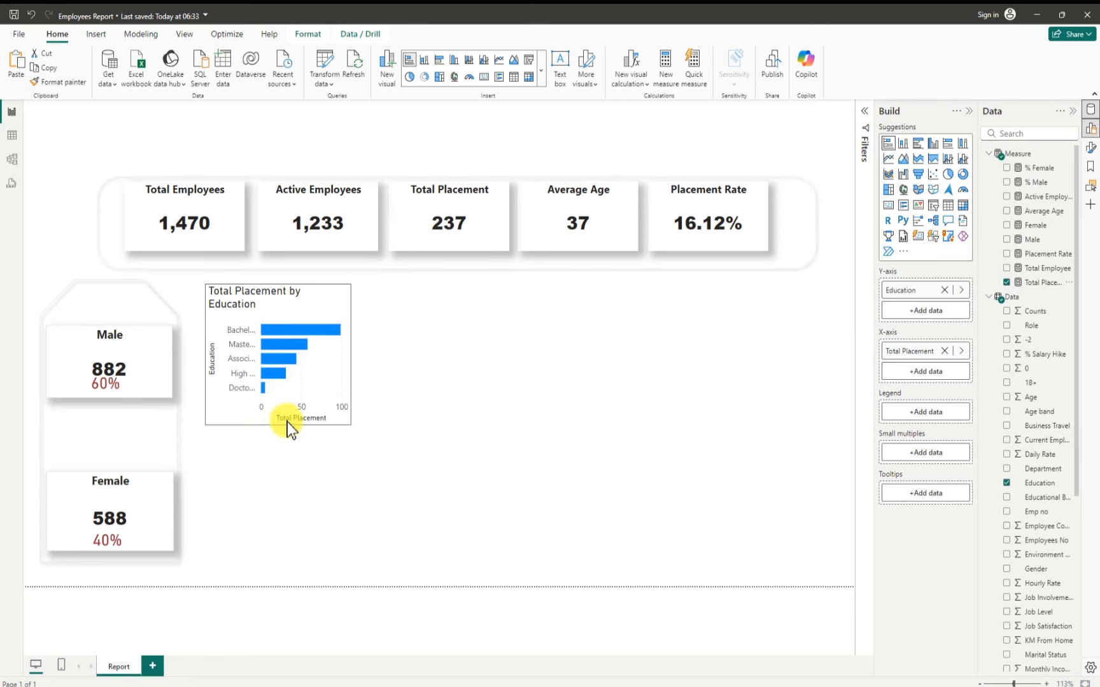
pyautogui.moveTo(351, 352); pyautogui.dragTo(364, 355)
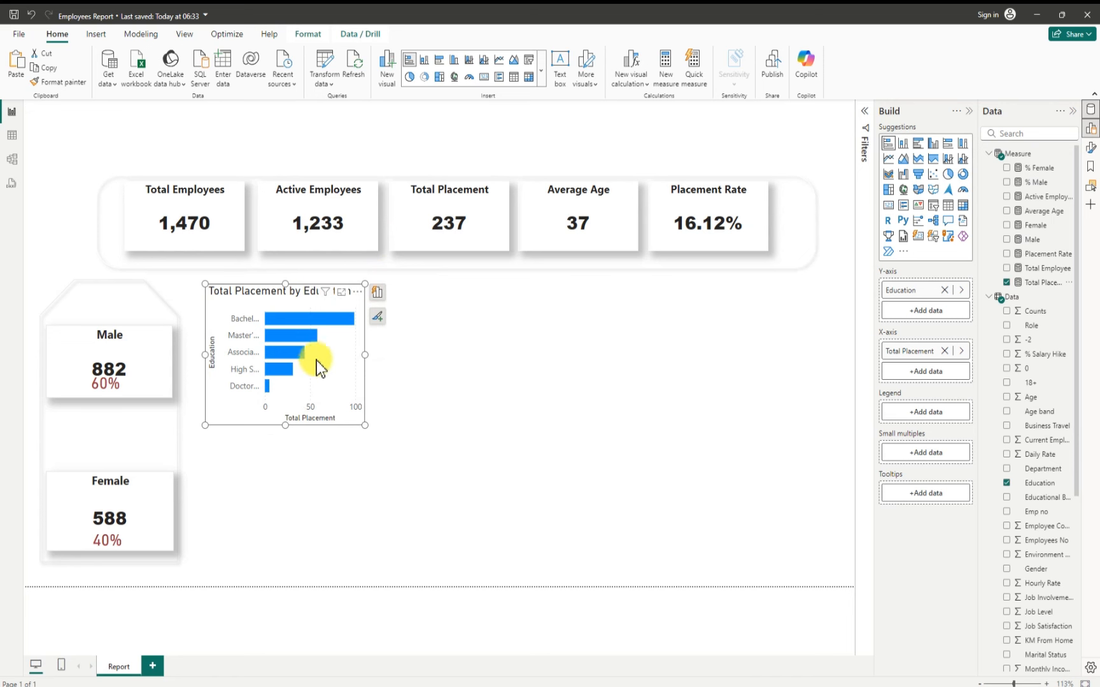
pyautogui.click(356, 291)
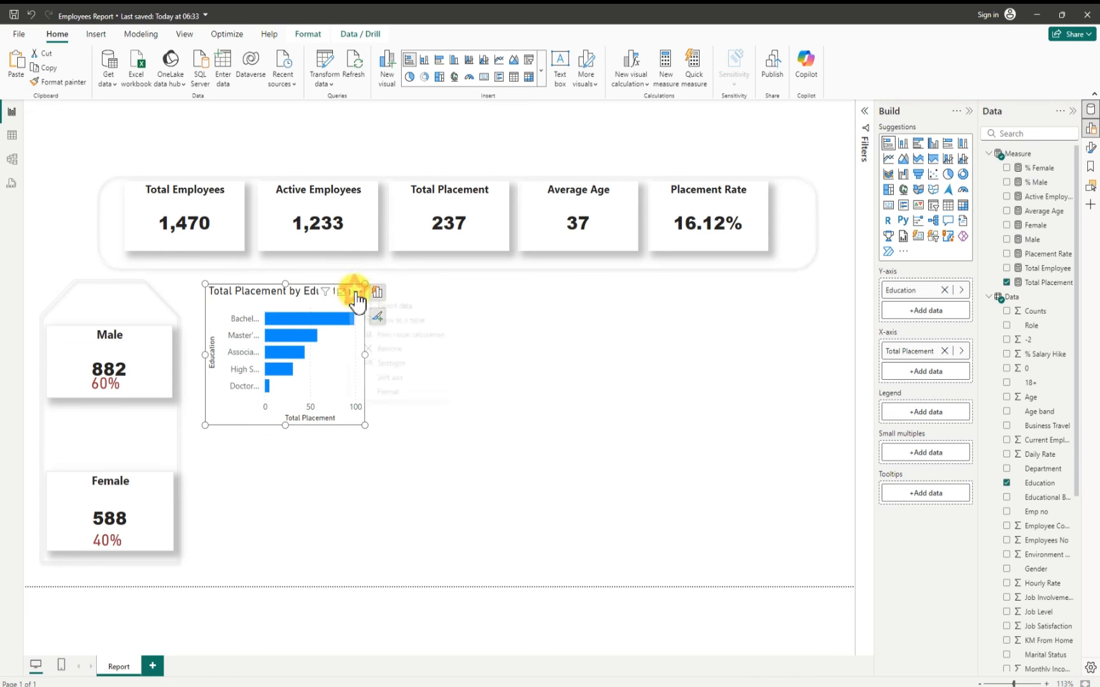
pyautogui.click(387, 391)
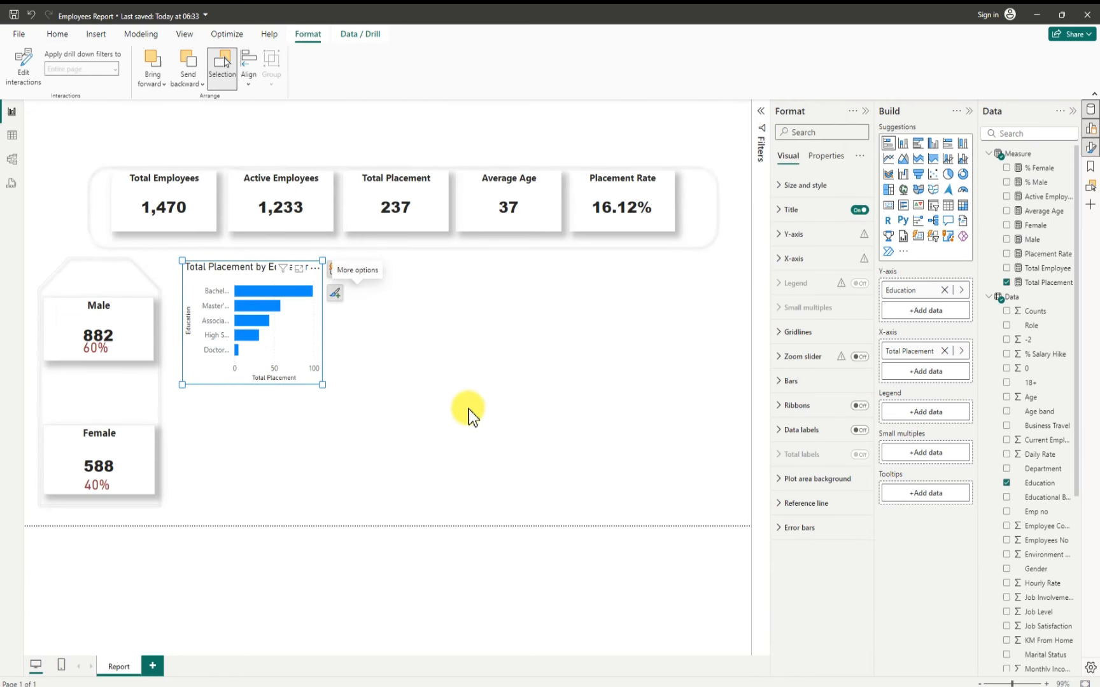
# Step: Change the bar chart's title text to "Education-Wise" and center it horizontally
pyautogui.click(779, 213)
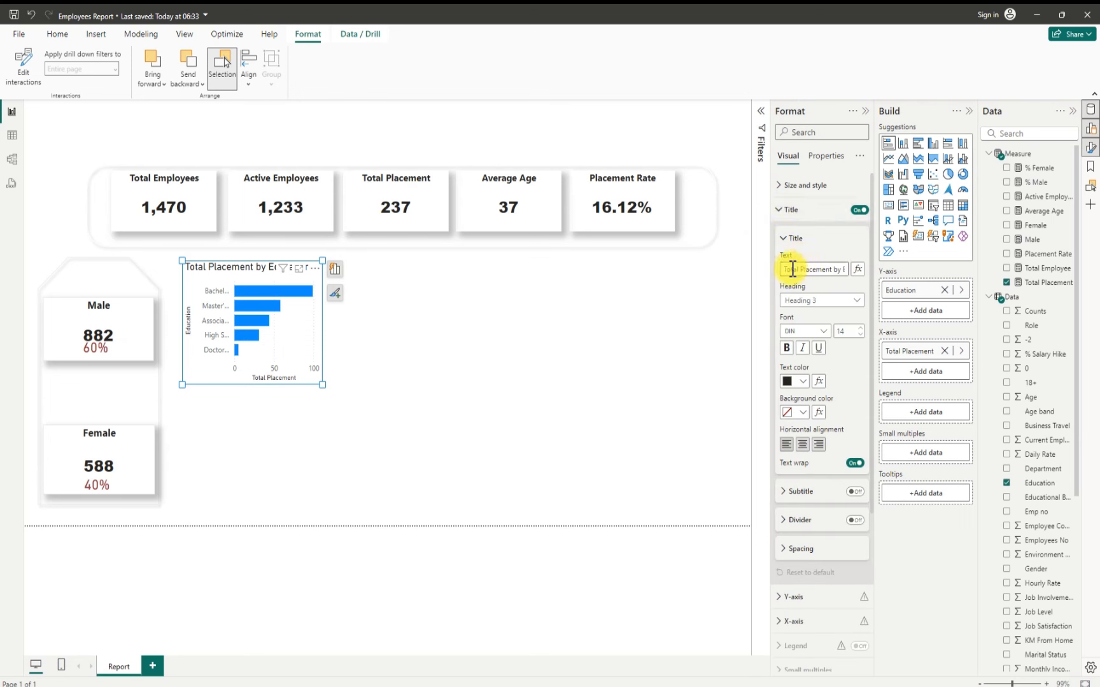
pyautogui.moveTo(784, 269); pyautogui.dragTo(856, 280)
pyautogui.press('BackSpace')
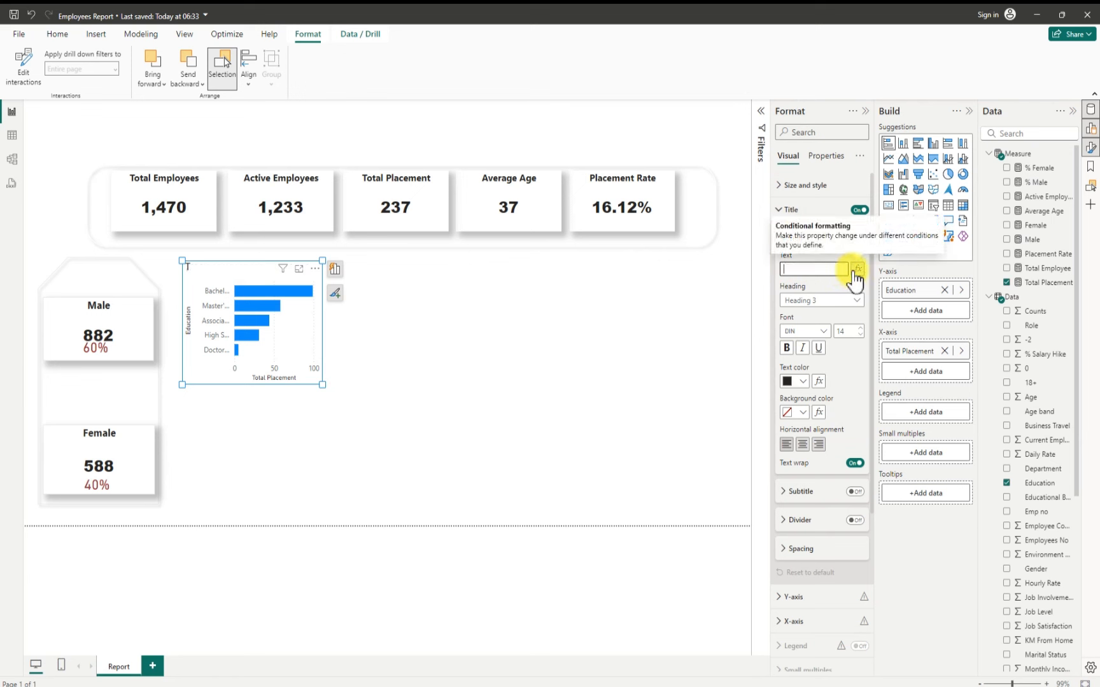
pyautogui.write('Ed')
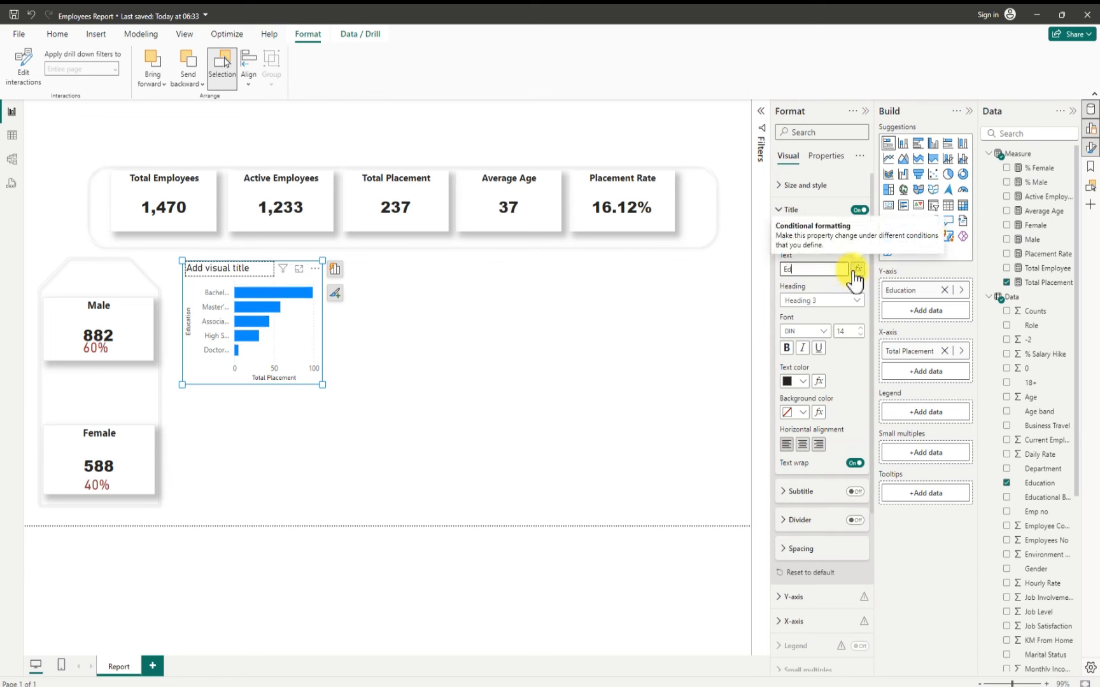
pyautogui.write('ucat')
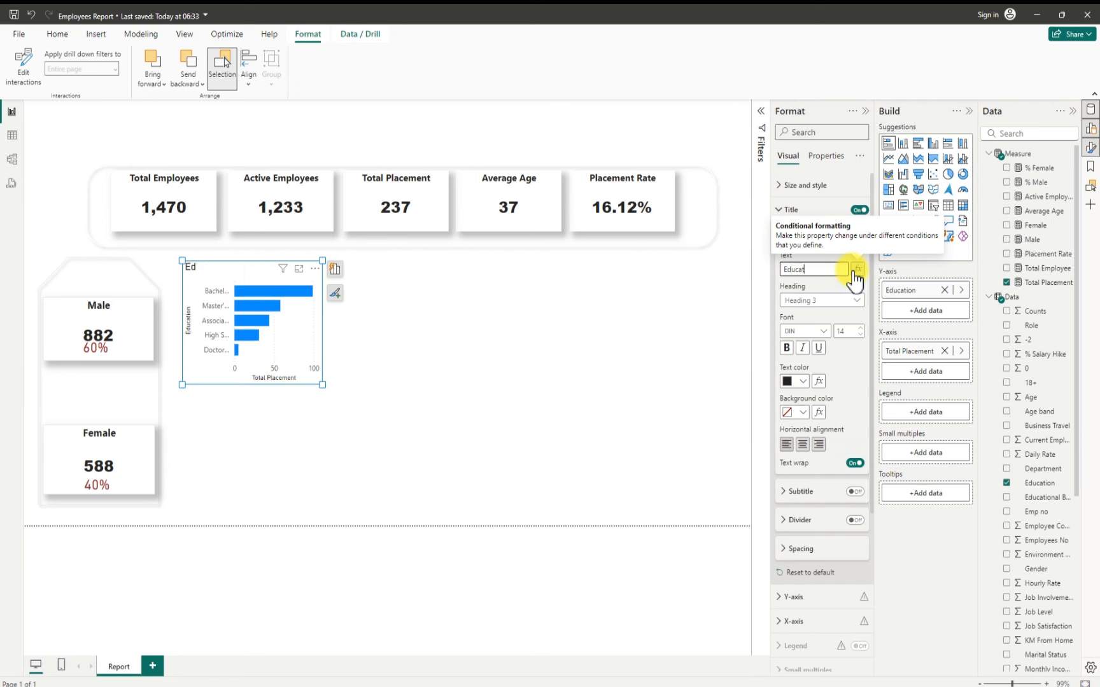
pyautogui.write('ion-Wise')
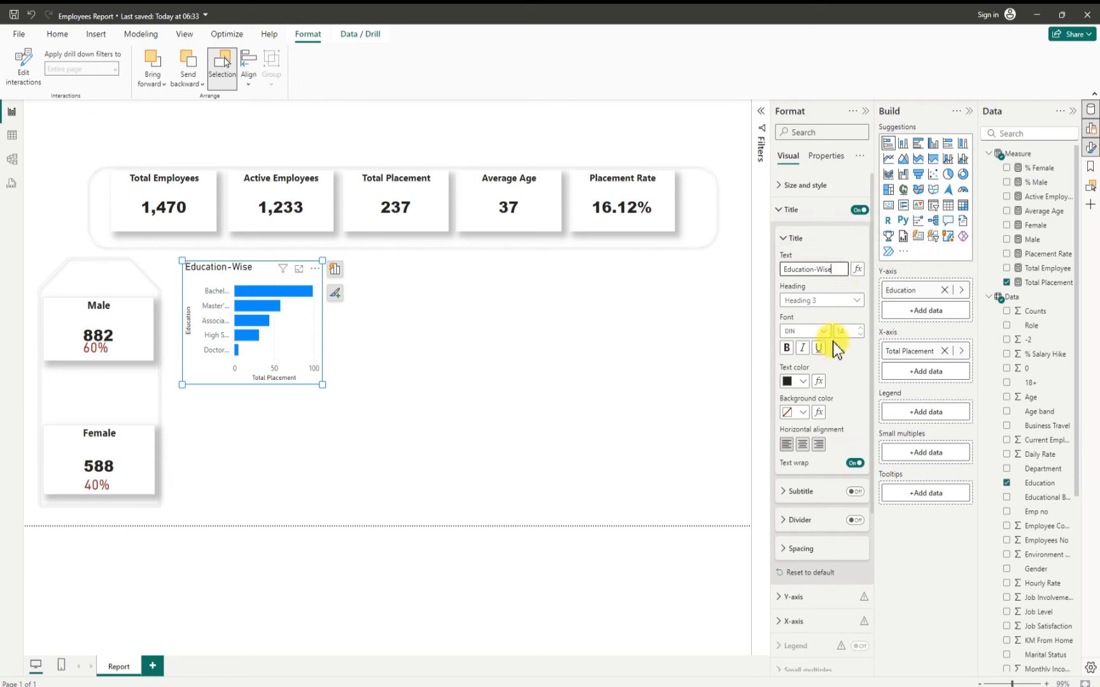
pyautogui.click(802, 445)
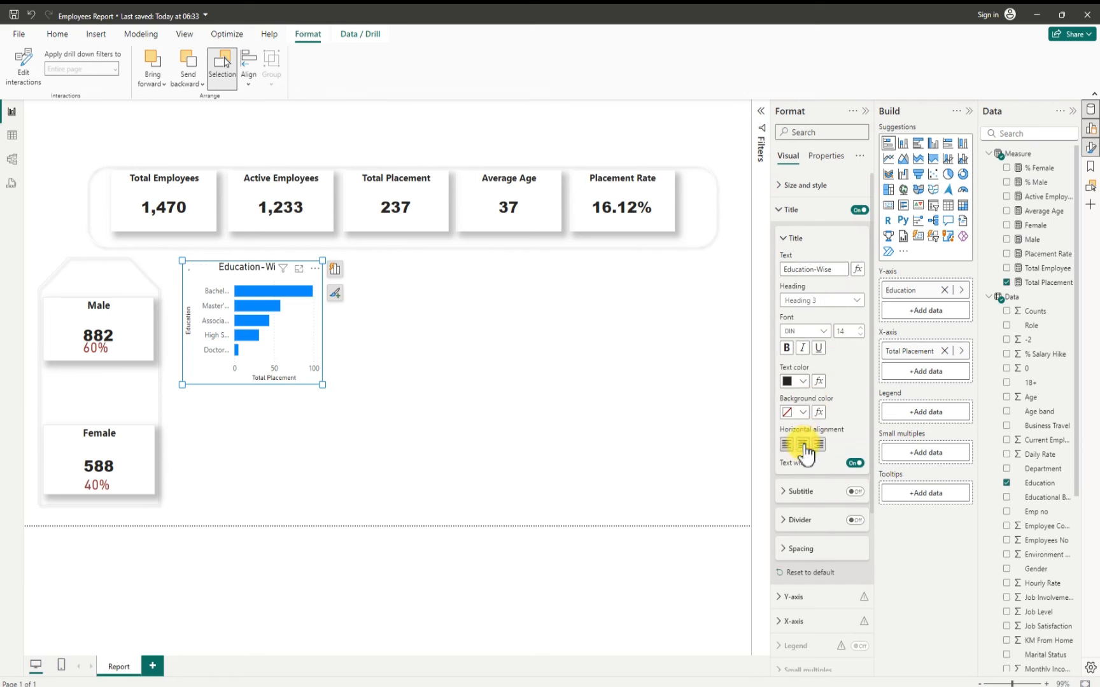
# Step: Set the chart title's font to the bold Segoe UI variant at size 13
pyautogui.click(823, 331)
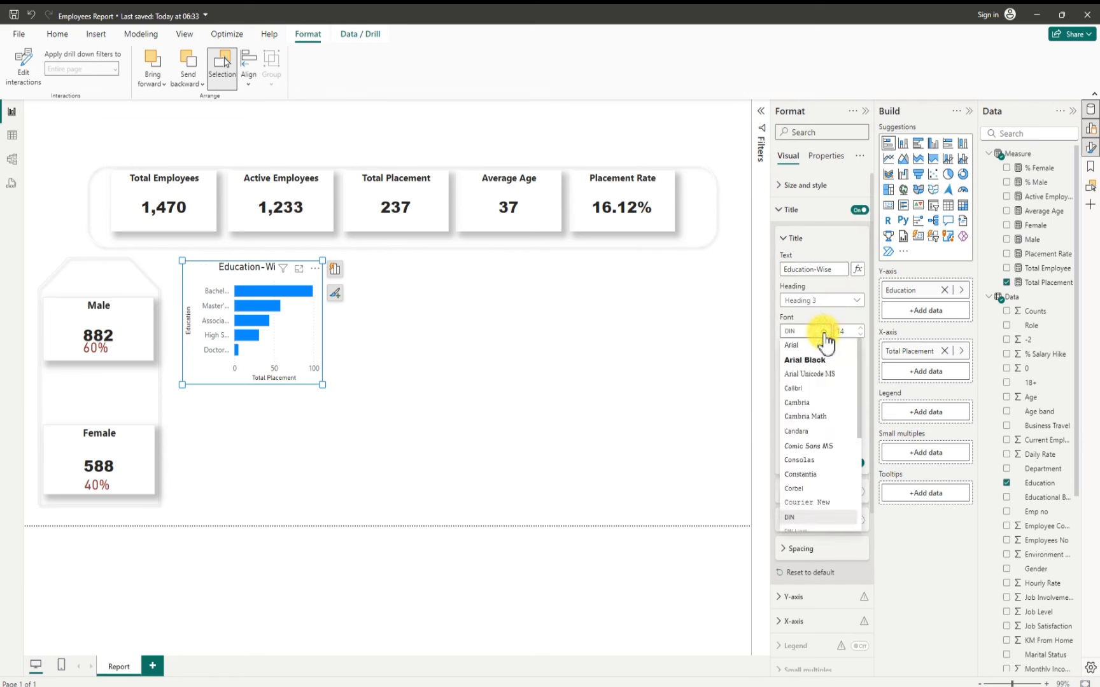
pyautogui.scroll(-3, 809, 429)
pyautogui.click(807, 439)
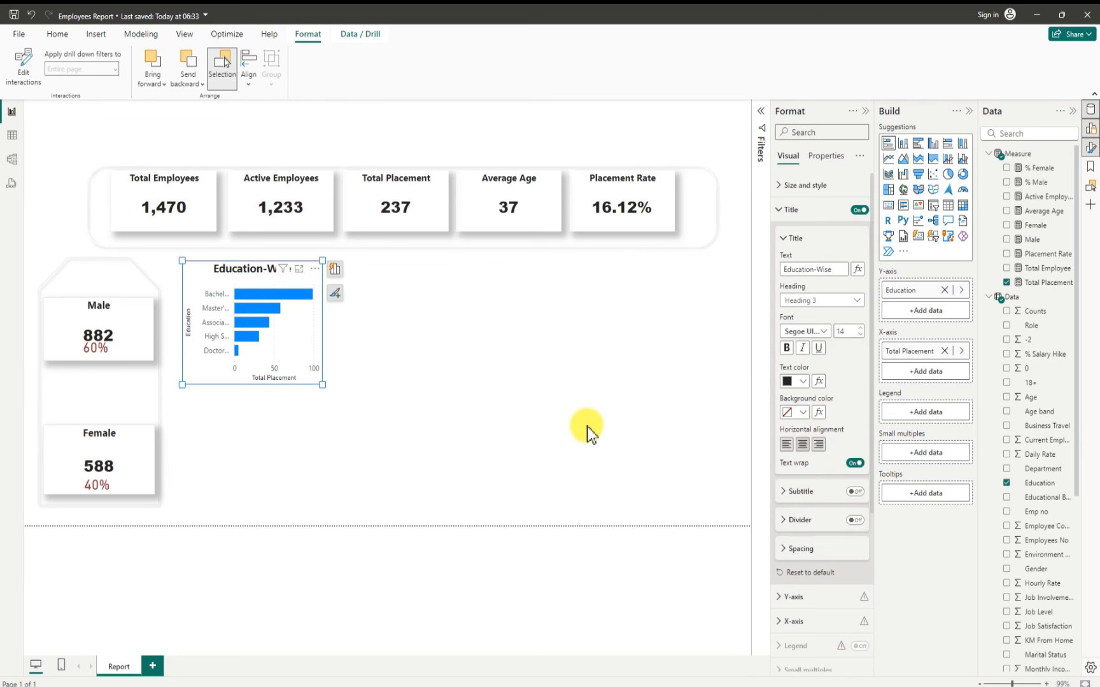
pyautogui.click(860, 335)
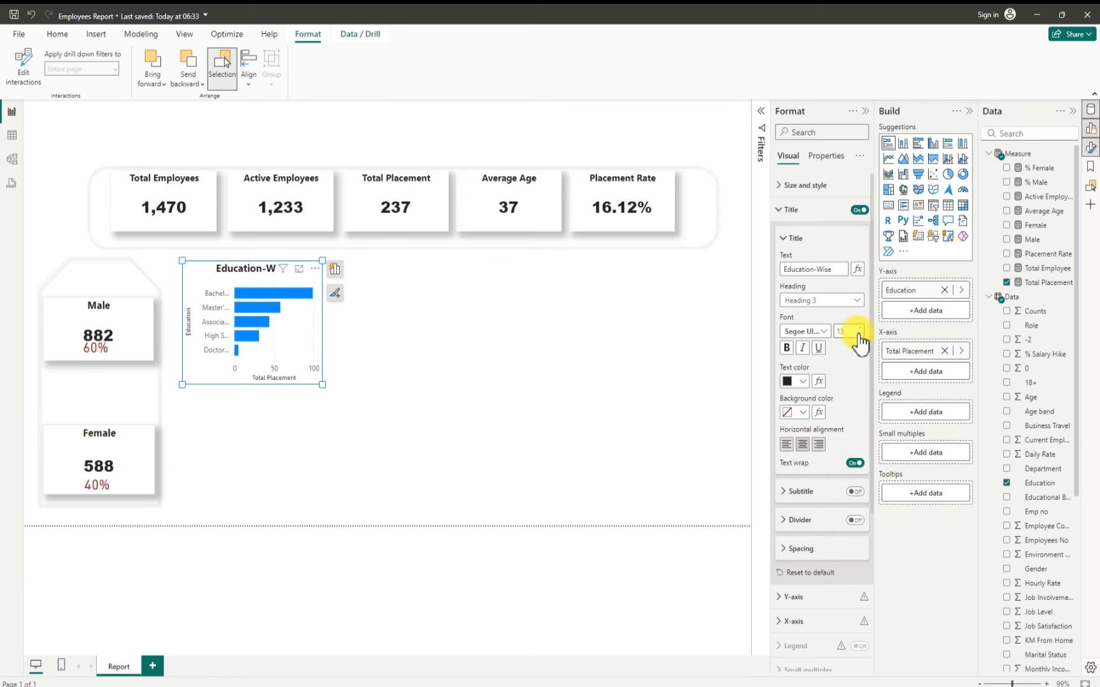
pyautogui.click(858, 335)
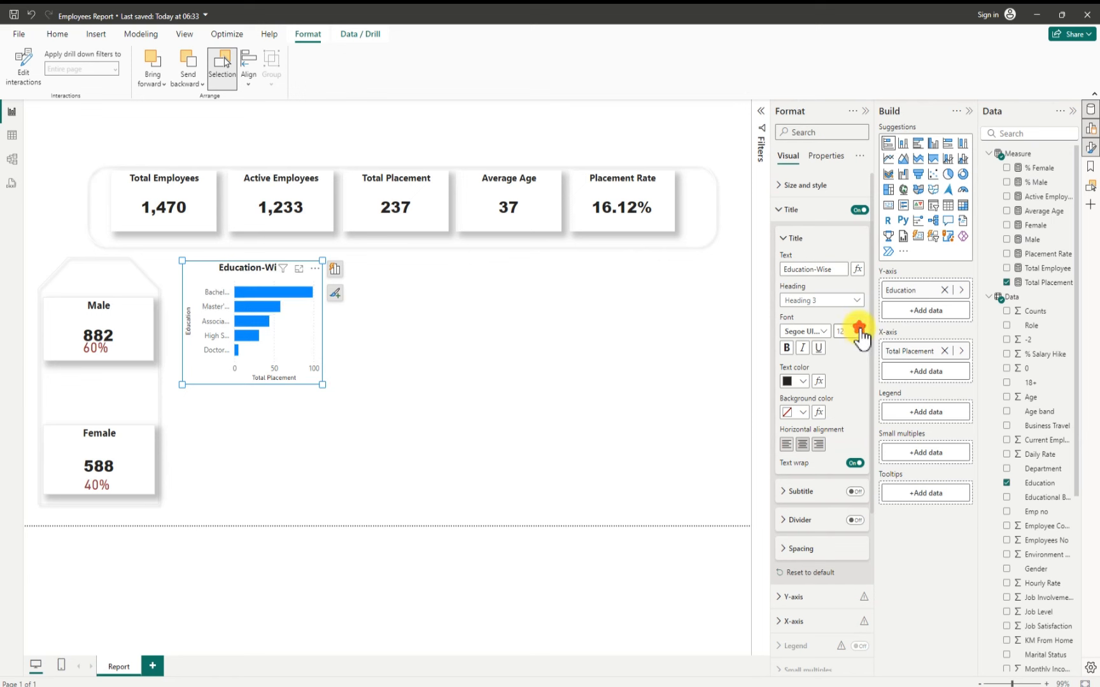
pyautogui.click(855, 329)
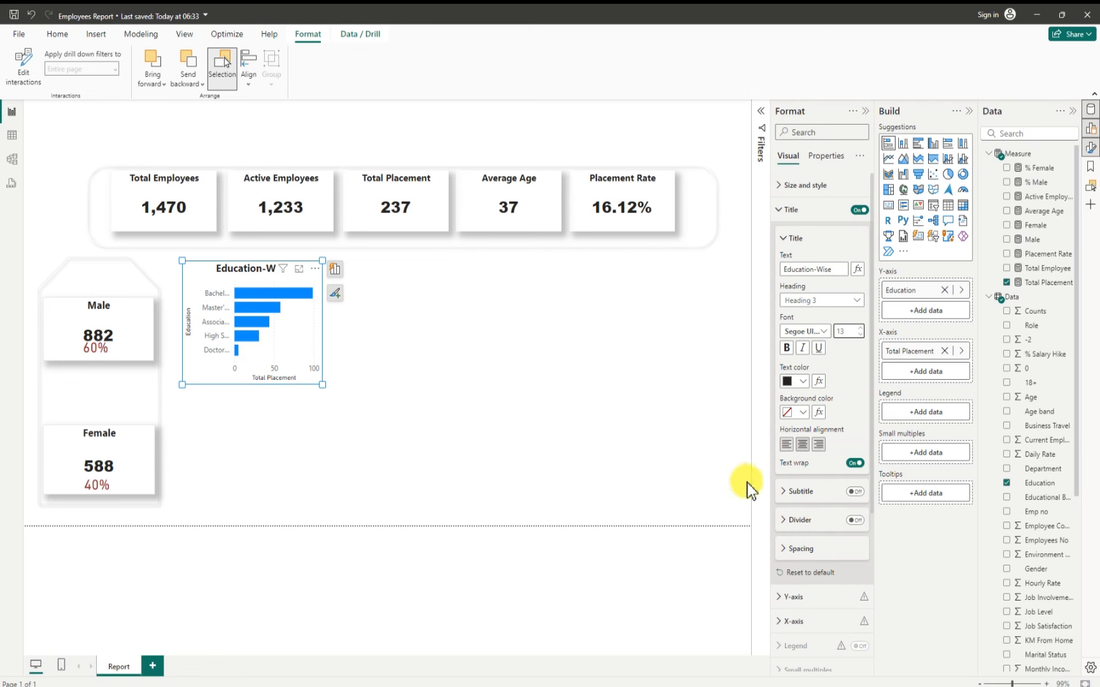
# Step: Turn off the Y-axis title on the Education-Wise bar chart
pyautogui.scroll(-3, 797, 506)
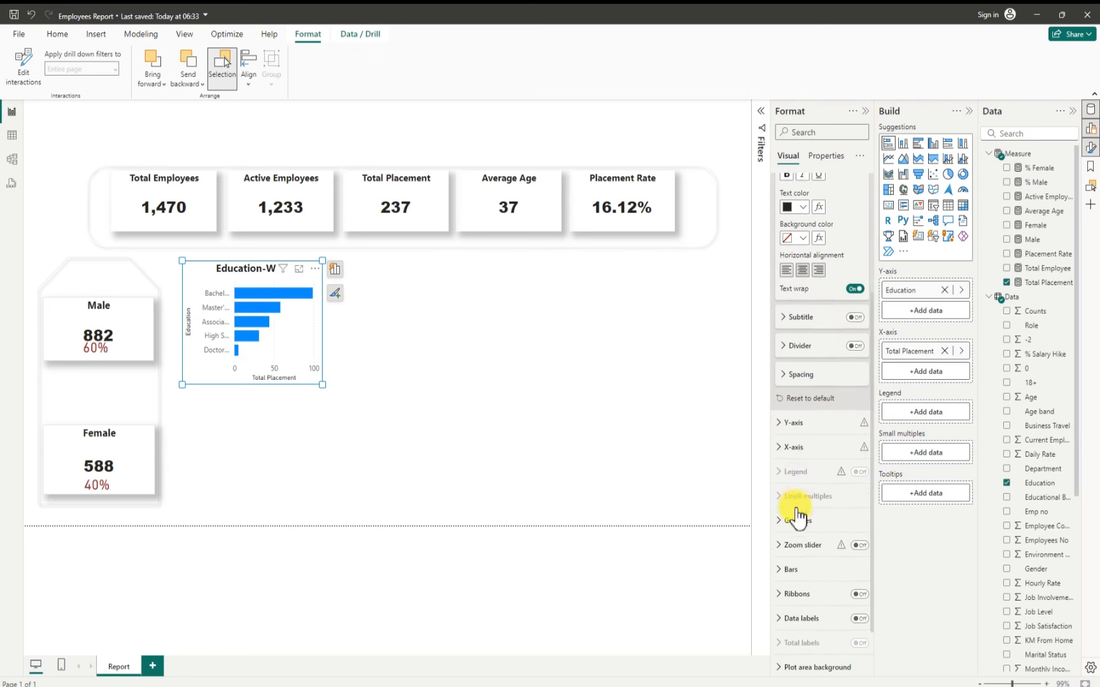
pyautogui.click(783, 419)
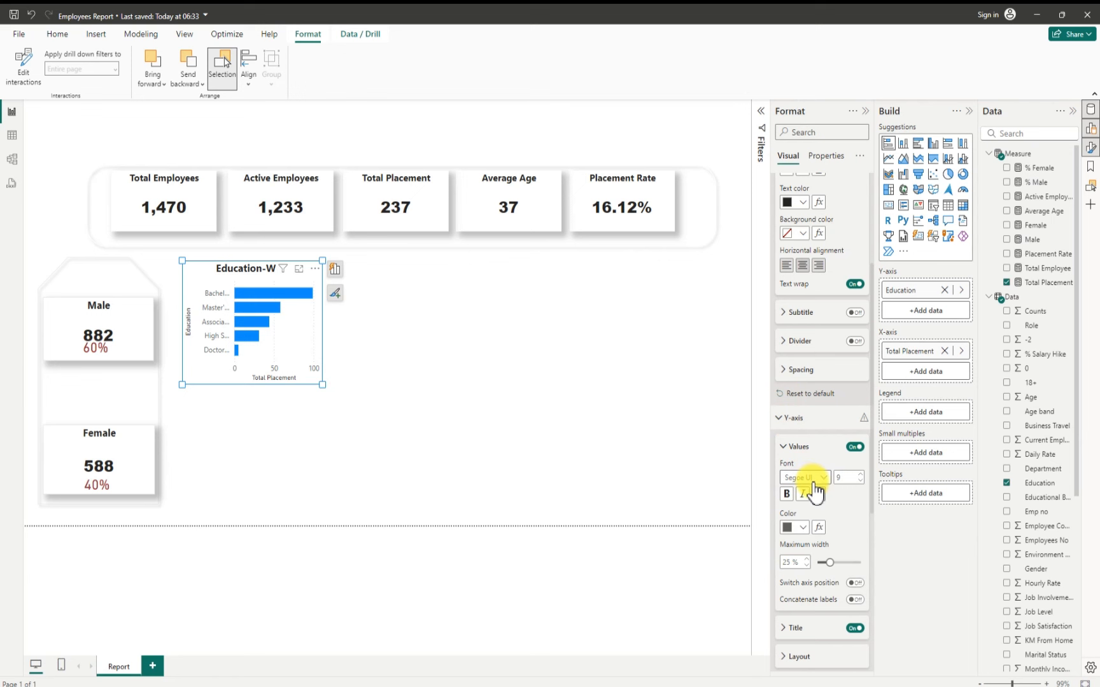
pyautogui.scroll(-2, 847, 537)
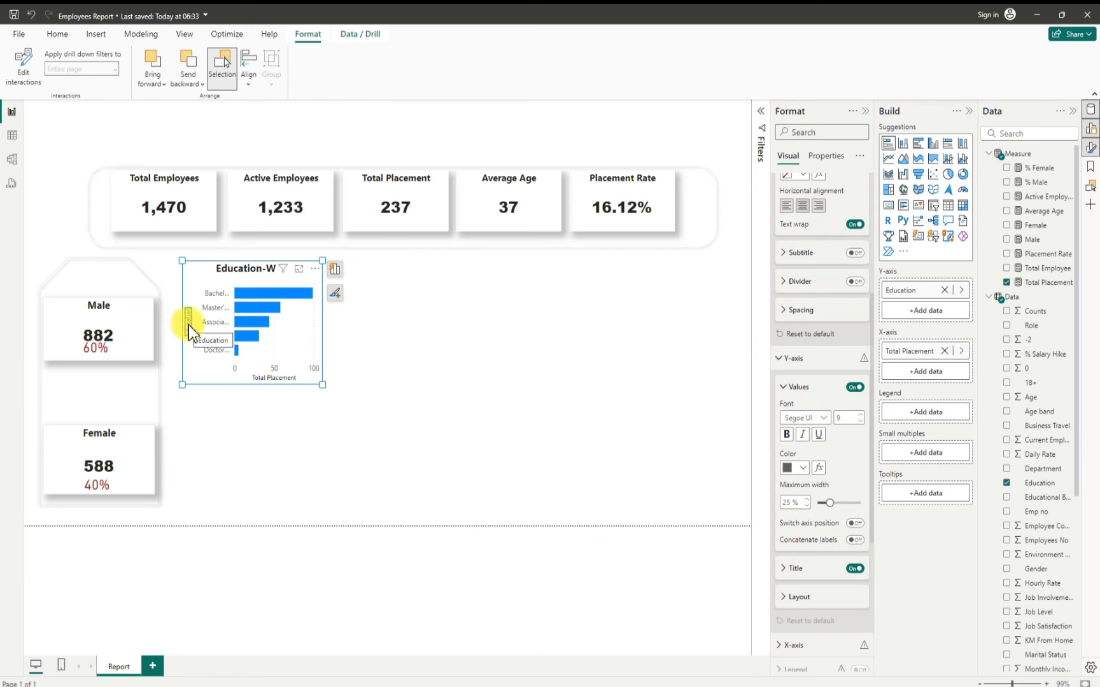
pyautogui.click(863, 569)
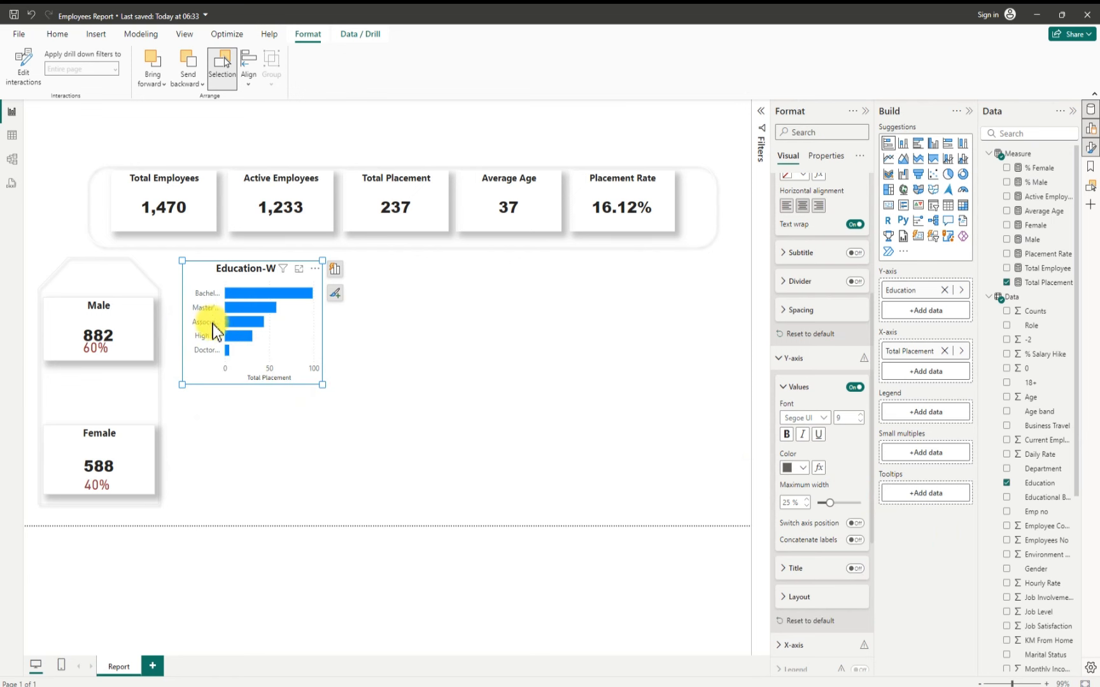
# Step: Turn off both the title and the values of the bar chart's X-axis
pyautogui.scroll(-5, 821, 528)
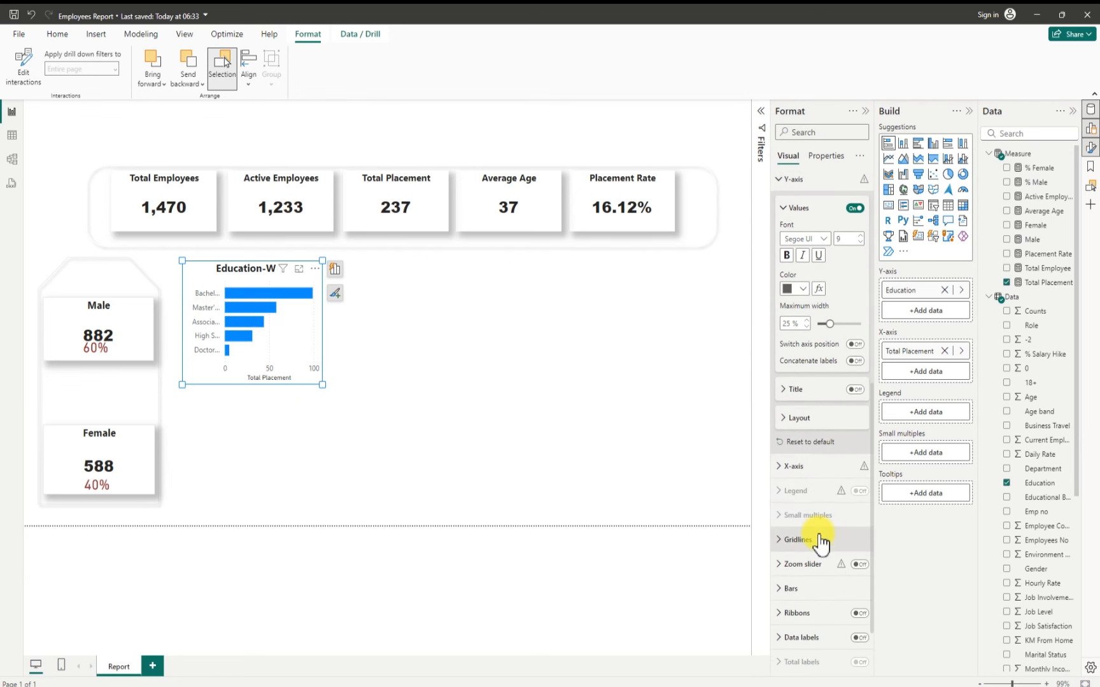
pyautogui.click(784, 470)
pyautogui.scroll(-5, 824, 514)
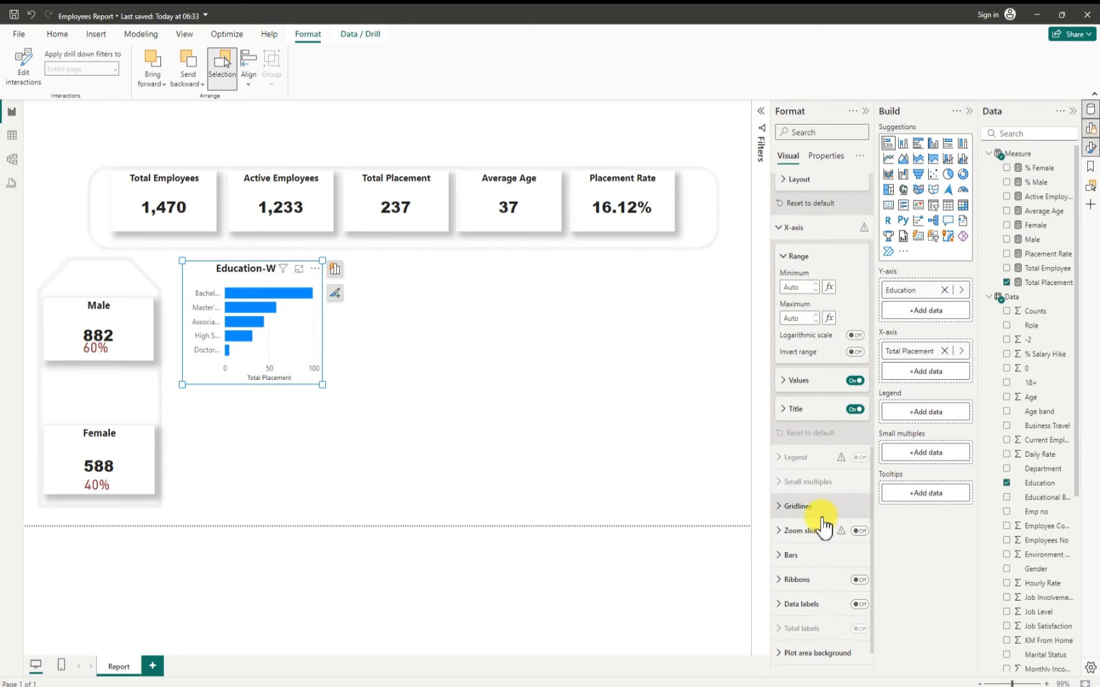
pyautogui.click(855, 409)
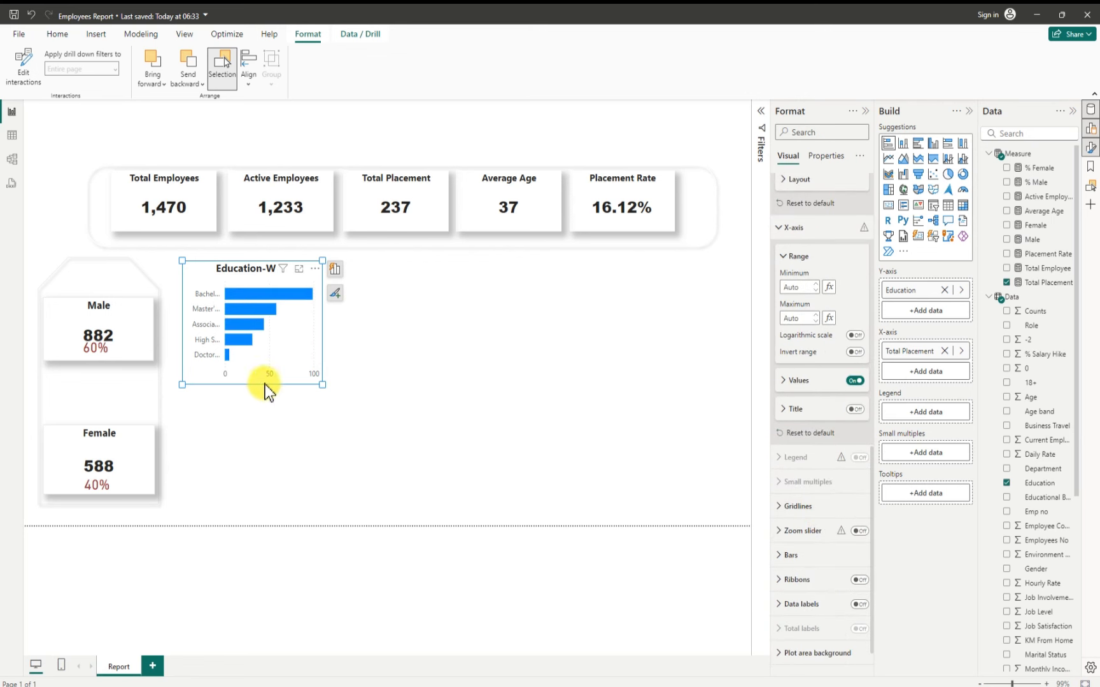
pyautogui.click(856, 381)
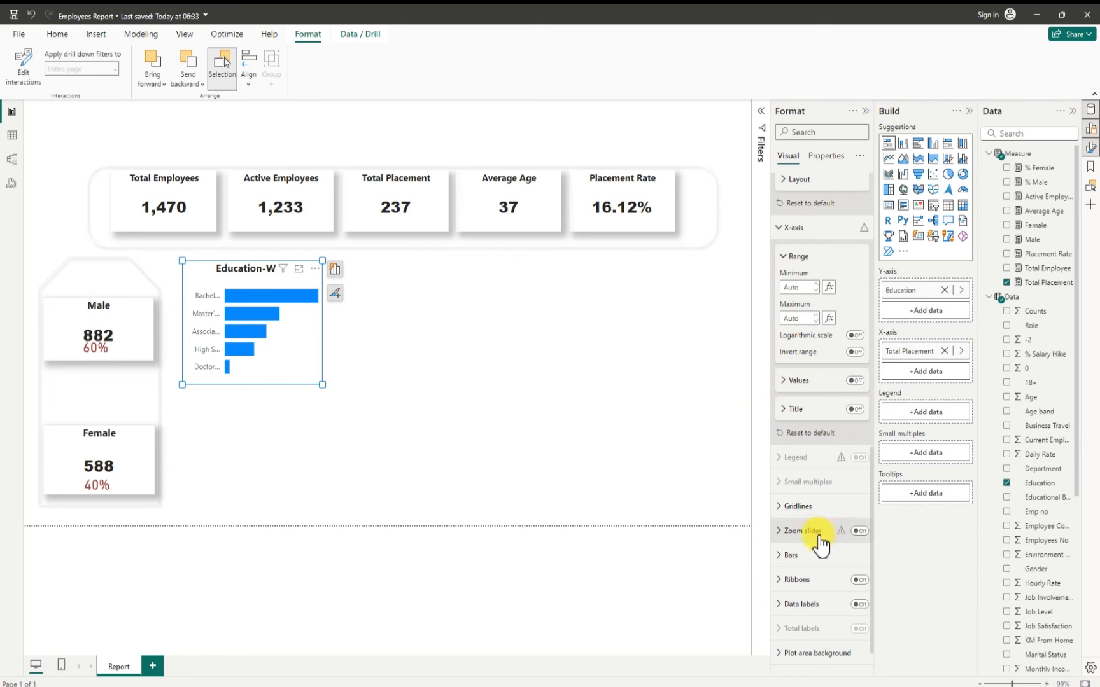
# Step: Turn on data labels for the bar chart and set their position to Outside end
pyautogui.scroll(-1, 817, 546)
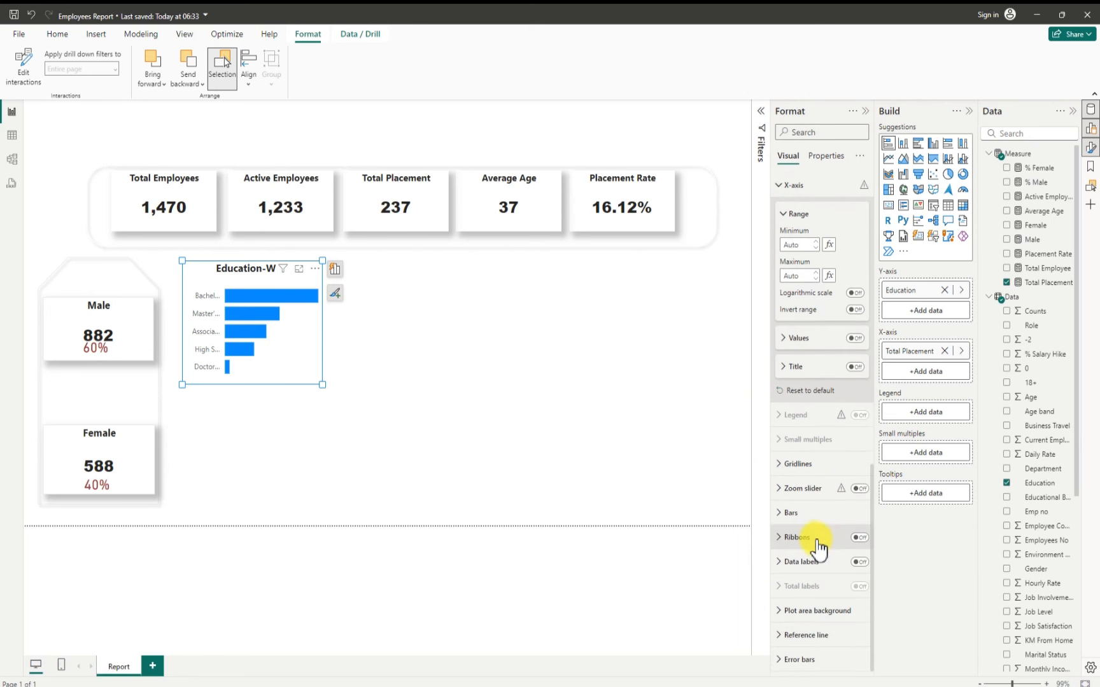
pyautogui.click(865, 562)
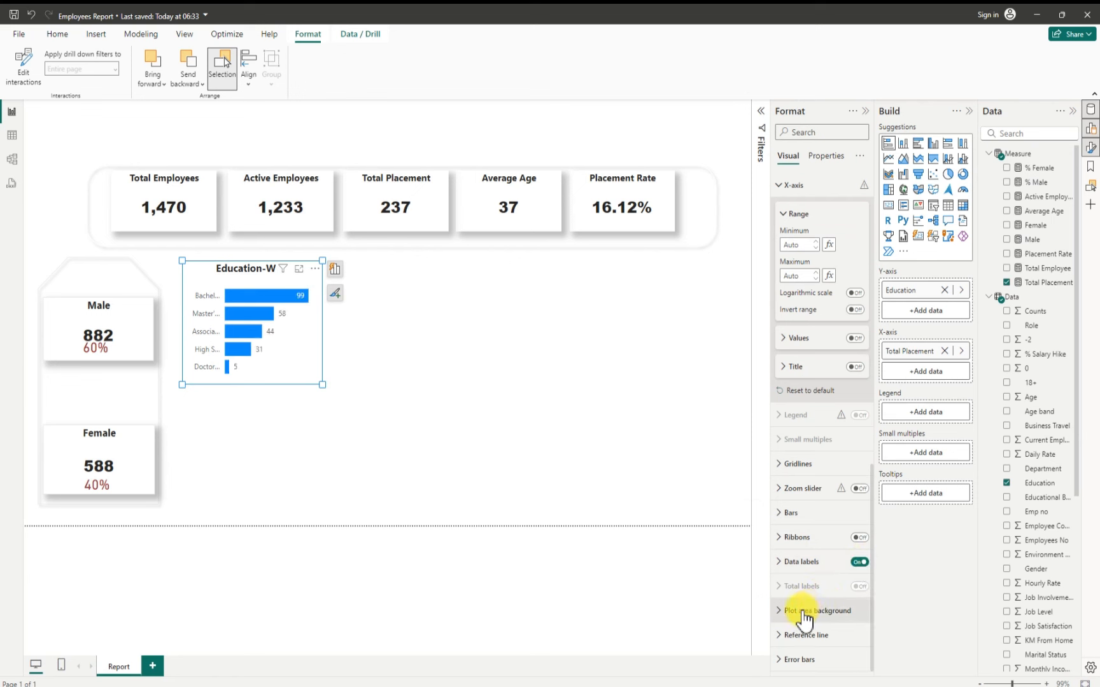
pyautogui.click(779, 562)
pyautogui.scroll(-3, 817, 591)
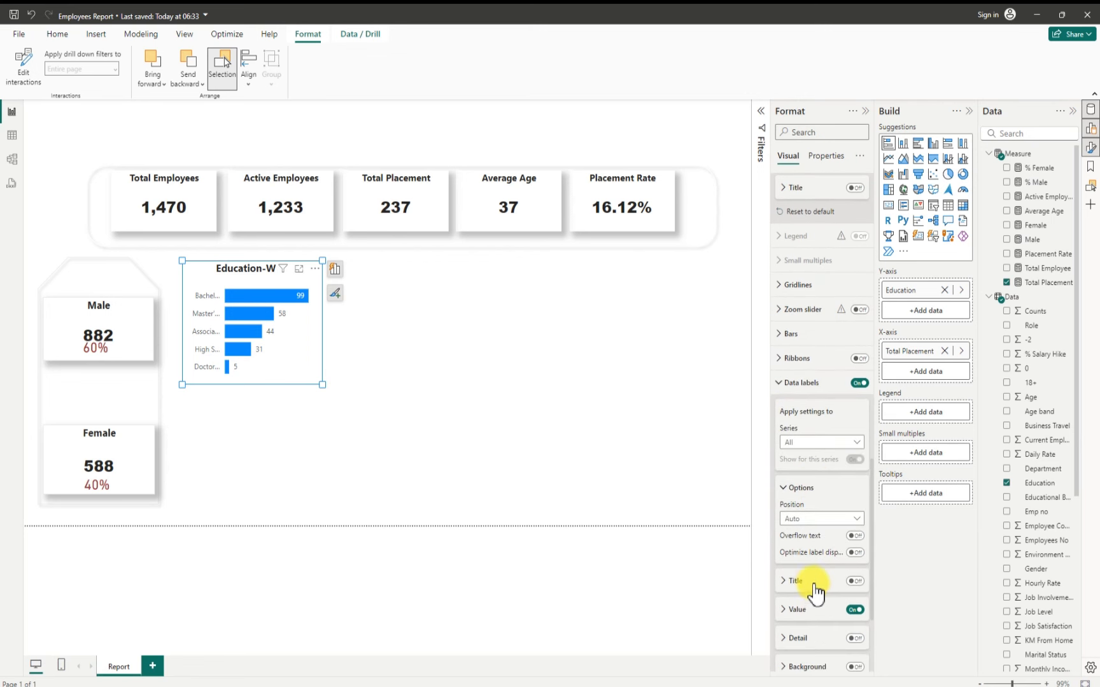
pyautogui.click(853, 519)
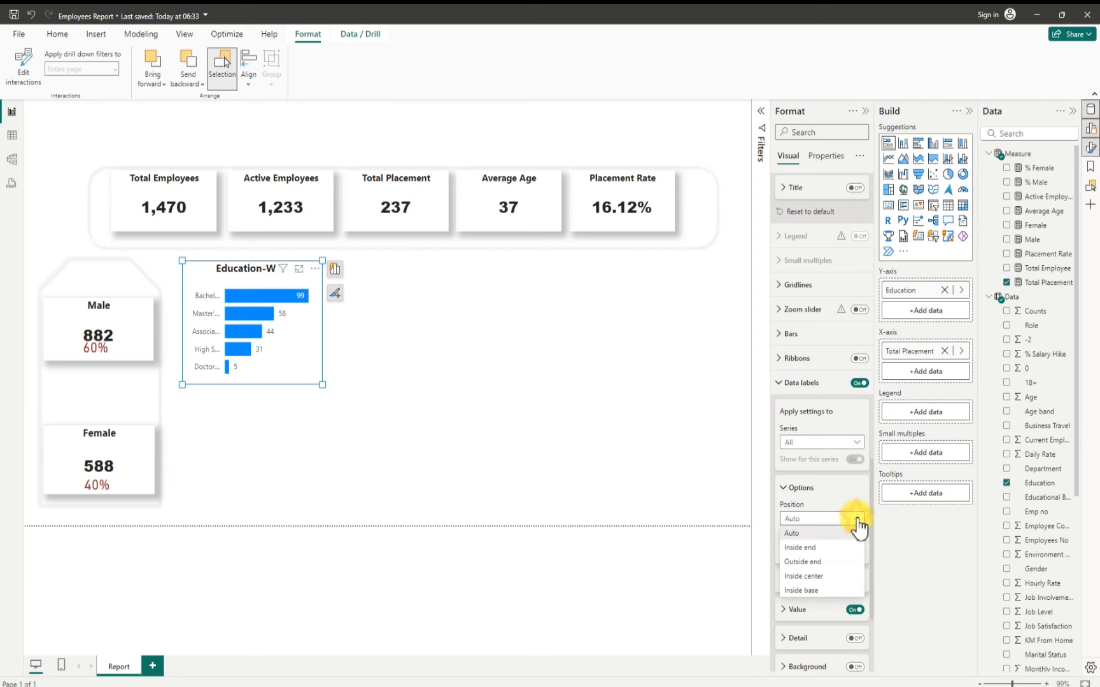
pyautogui.click(811, 561)
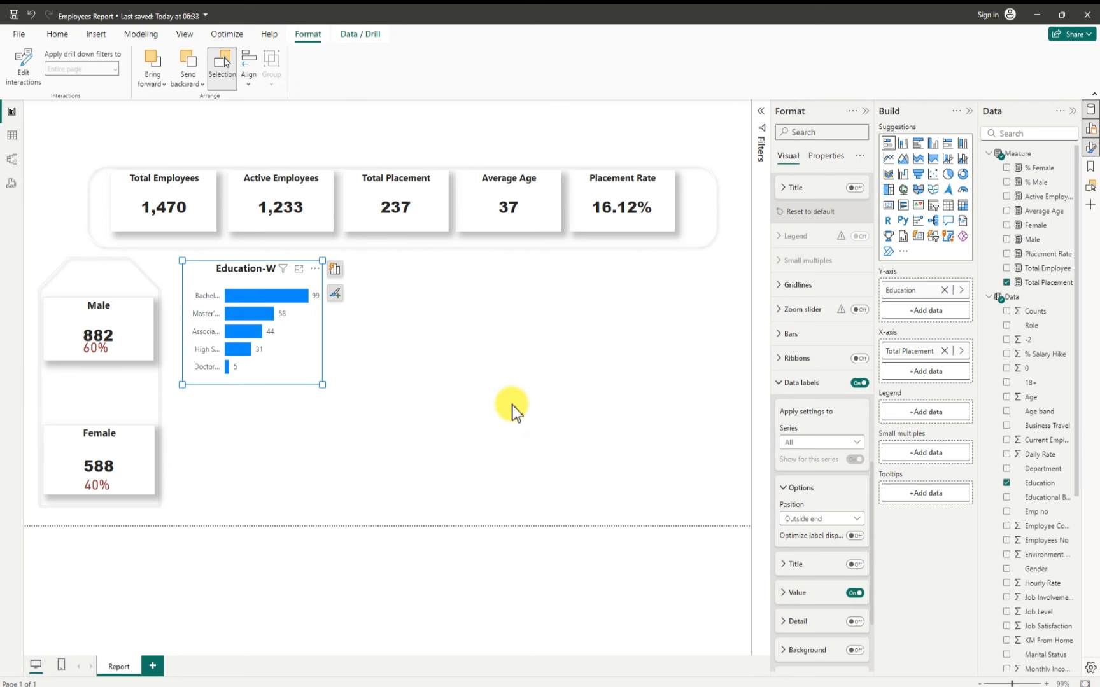
# Step: Color only the Bachelor's Degree bar in a darker shade of the pink theme color
pyautogui.click(777, 335)
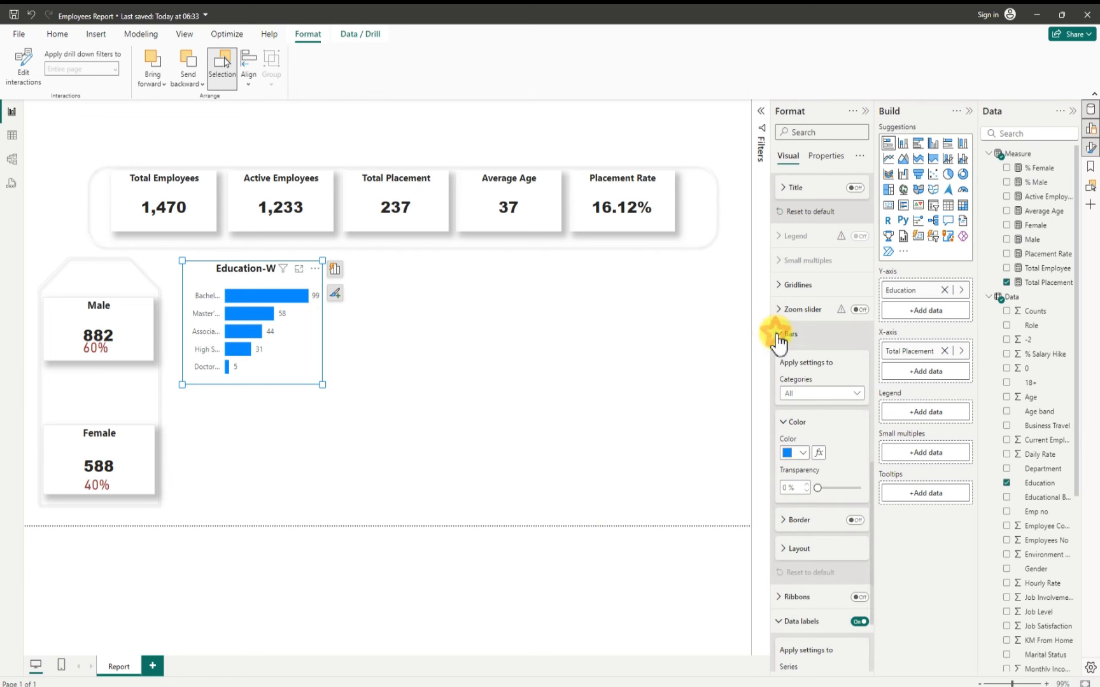
pyautogui.click(801, 453)
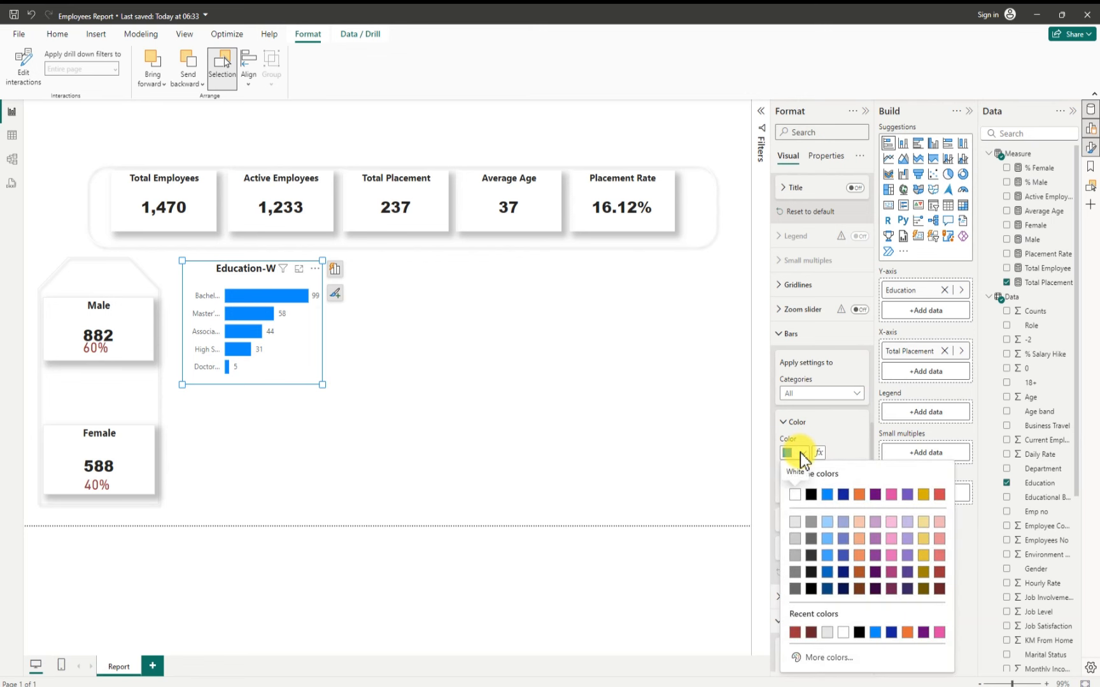
pyautogui.click(859, 396)
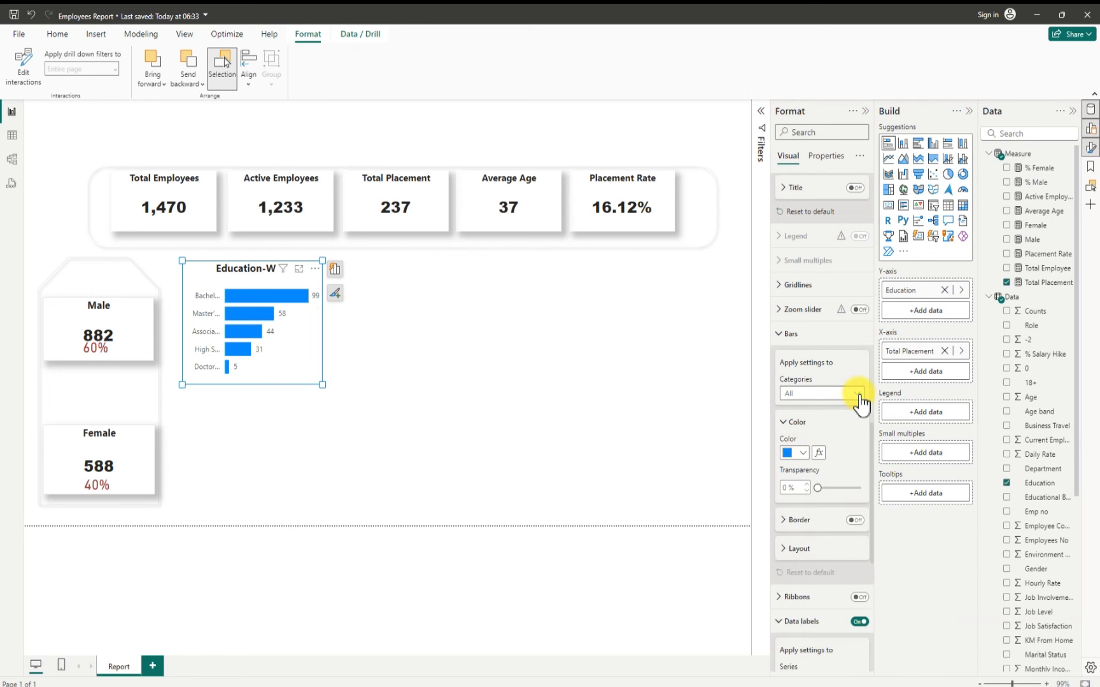
pyautogui.click(859, 395)
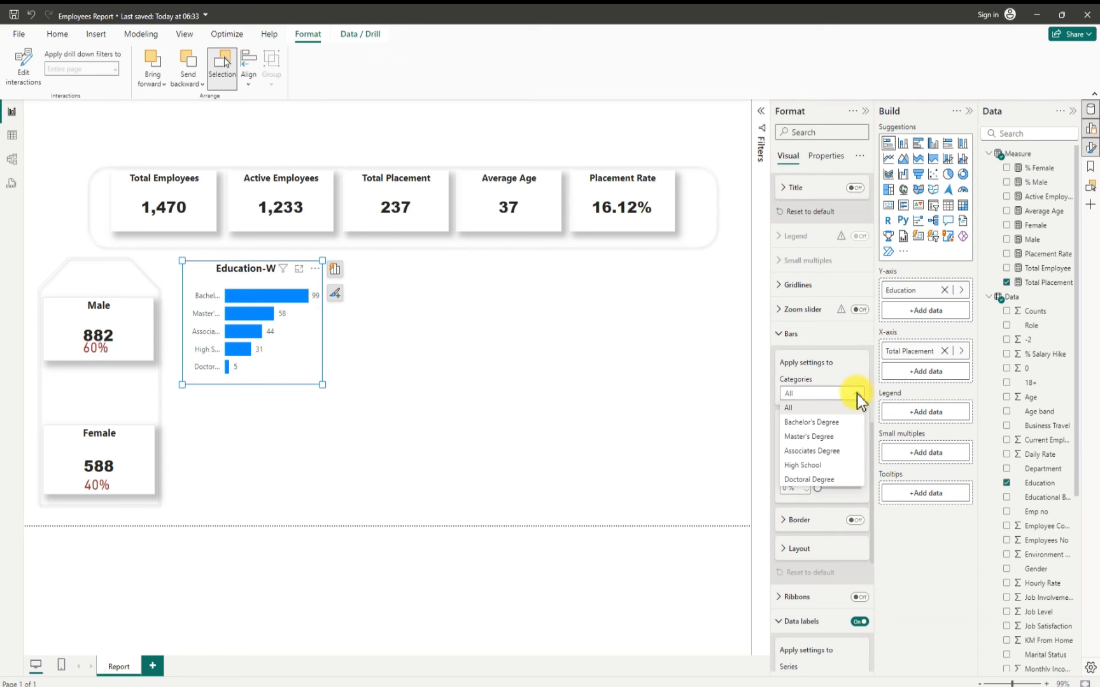
pyautogui.click(829, 423)
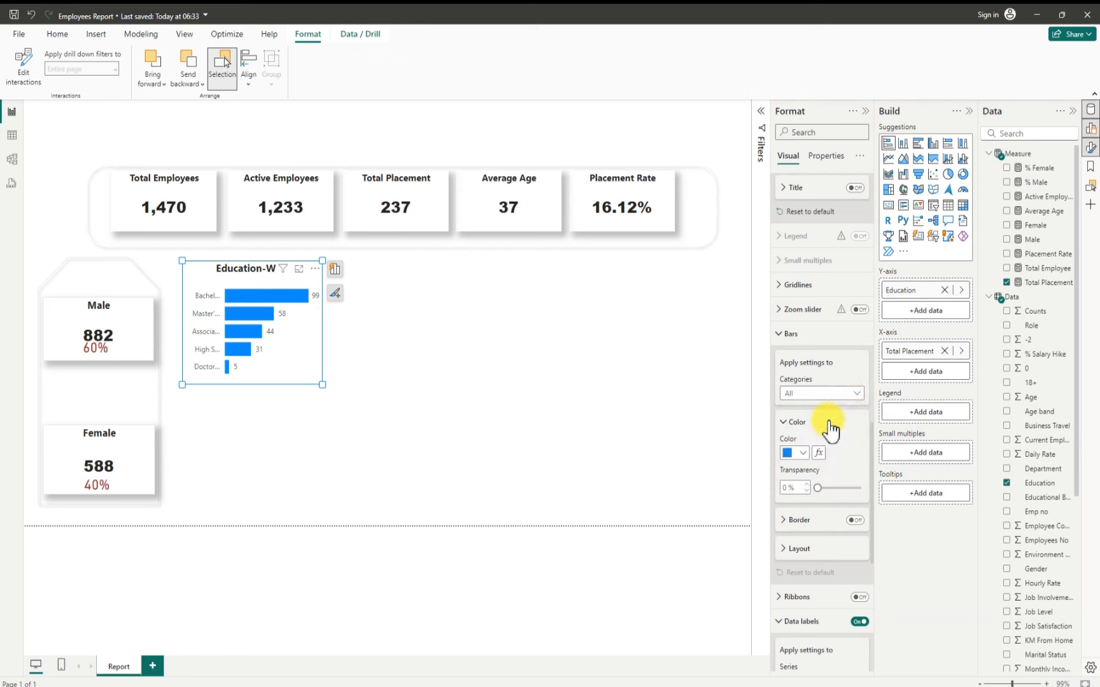
pyautogui.click(803, 451)
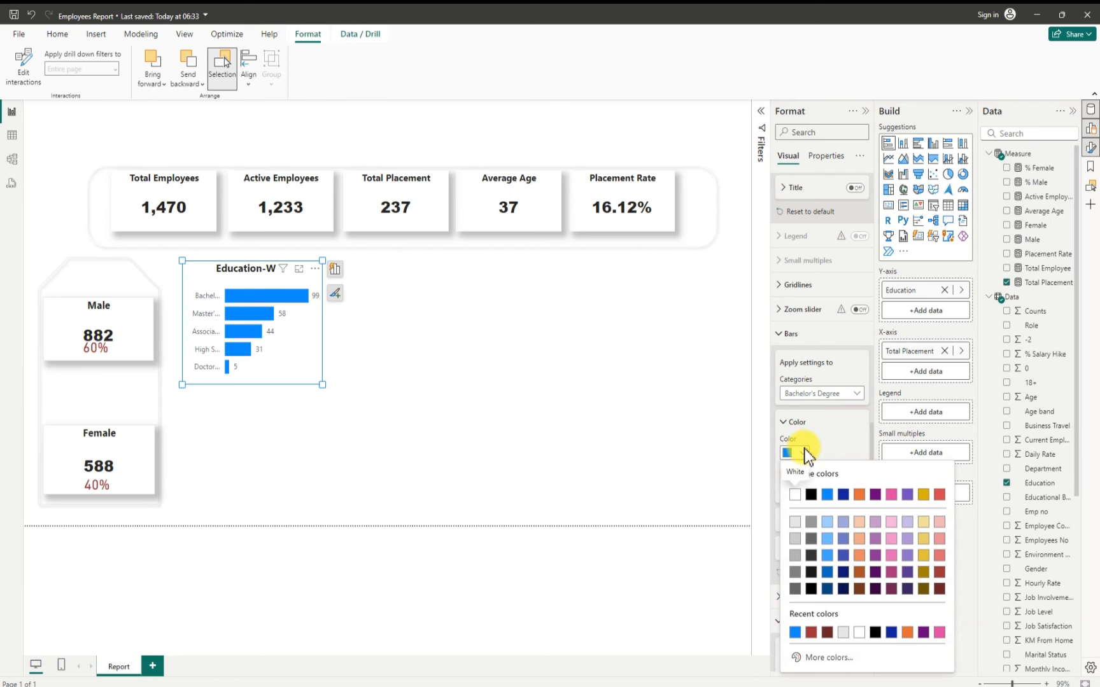
pyautogui.click(890, 572)
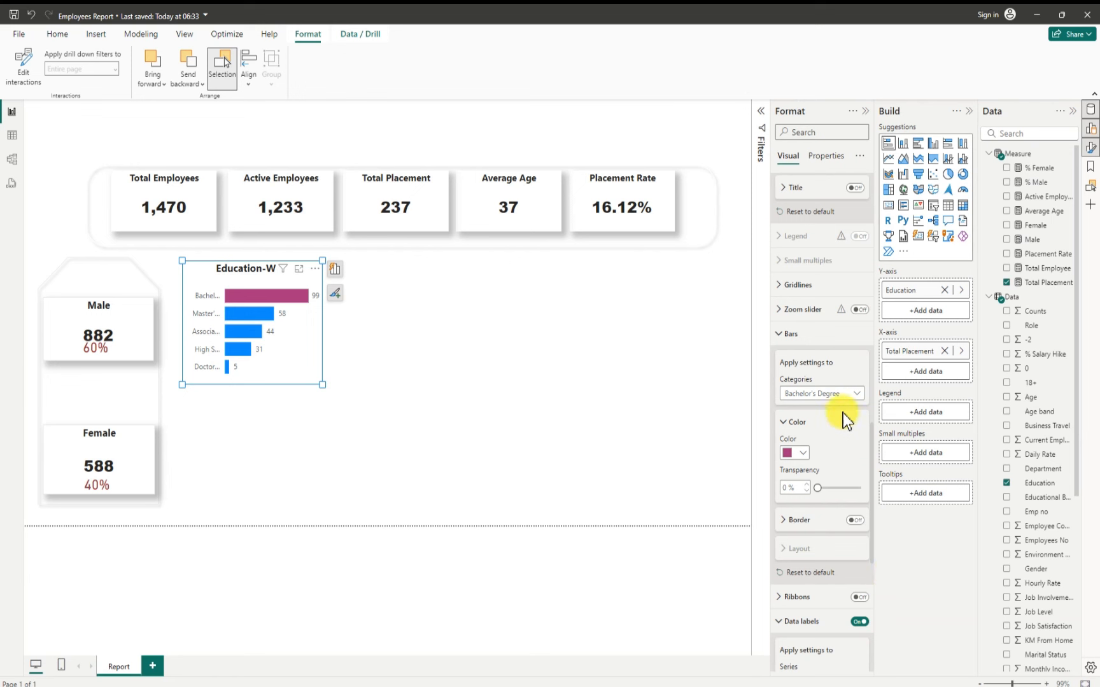
# Step: Color only the Doctoral Degree bar in a darker shade of the red theme color
pyautogui.click(855, 395)
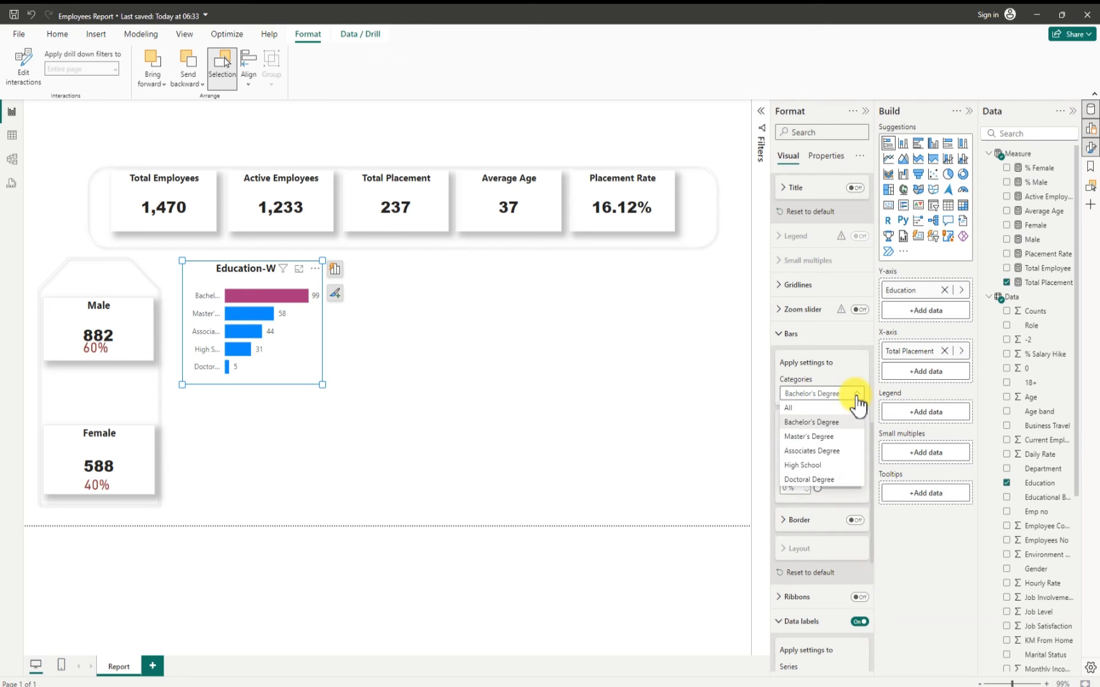
pyautogui.click(809, 479)
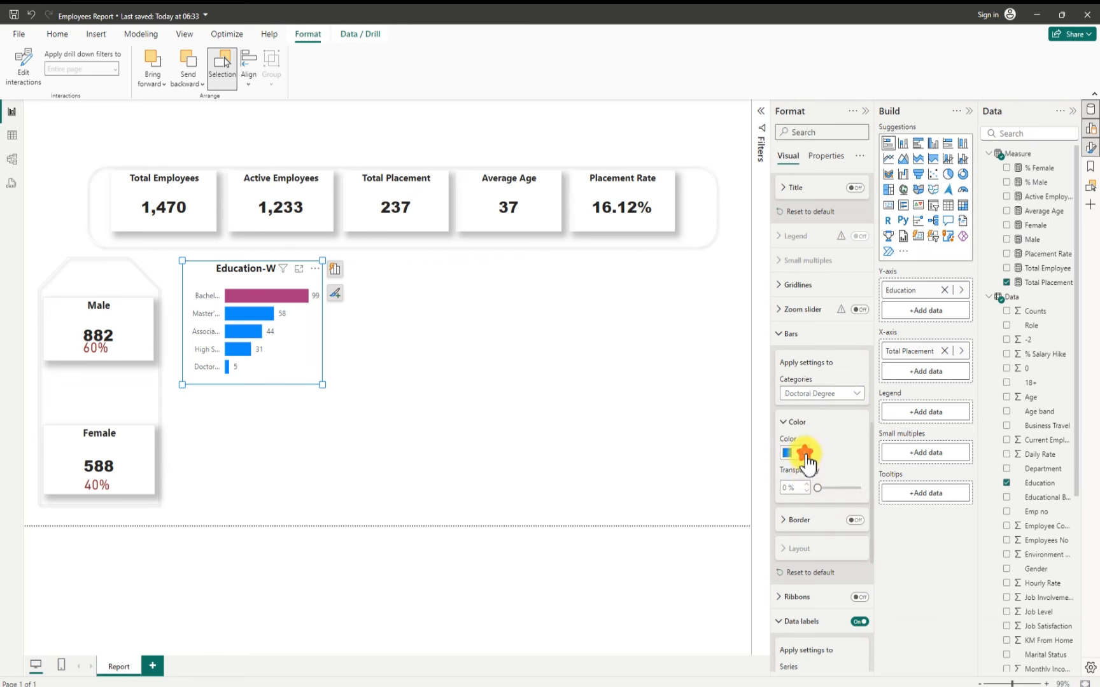
pyautogui.click(804, 455)
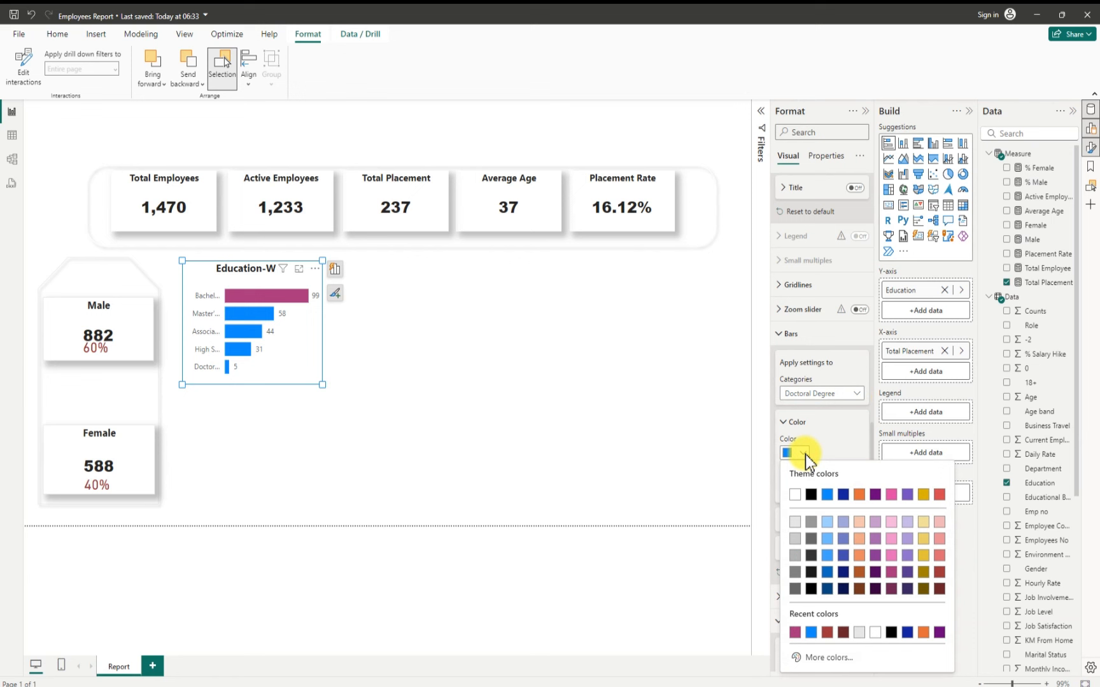
pyautogui.click(939, 573)
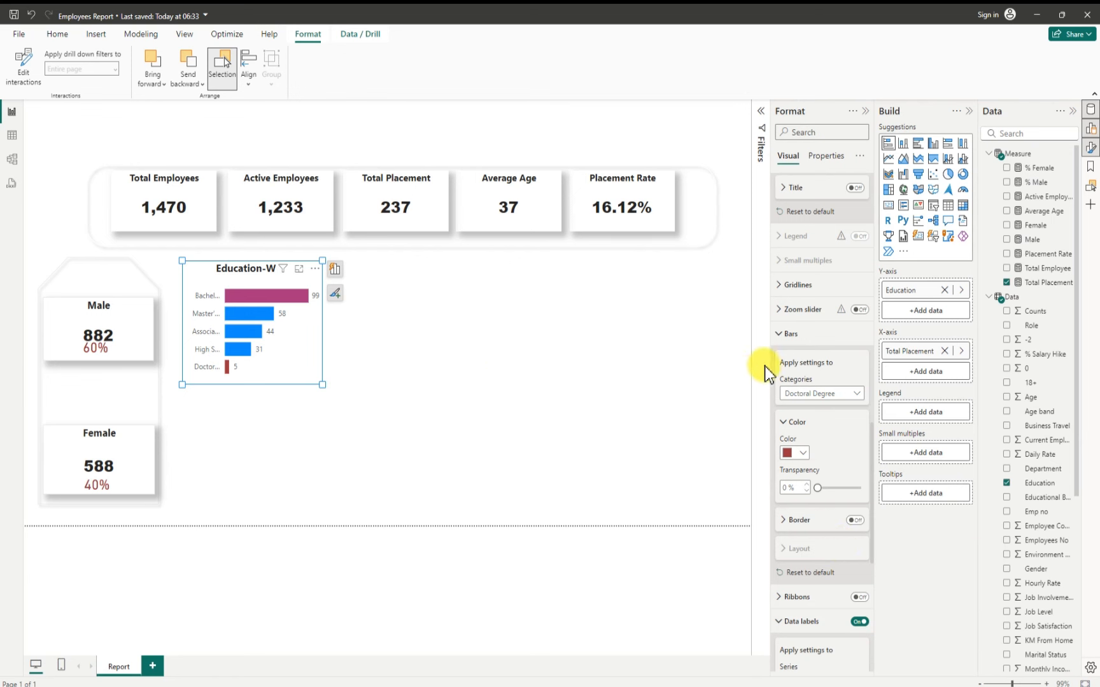
# Step: Turn off the Education-Wise chart's background and give it a visual border in the lightest gray theme color
pyautogui.scroll(5, 809, 303)
pyautogui.scroll(6, 812, 296)
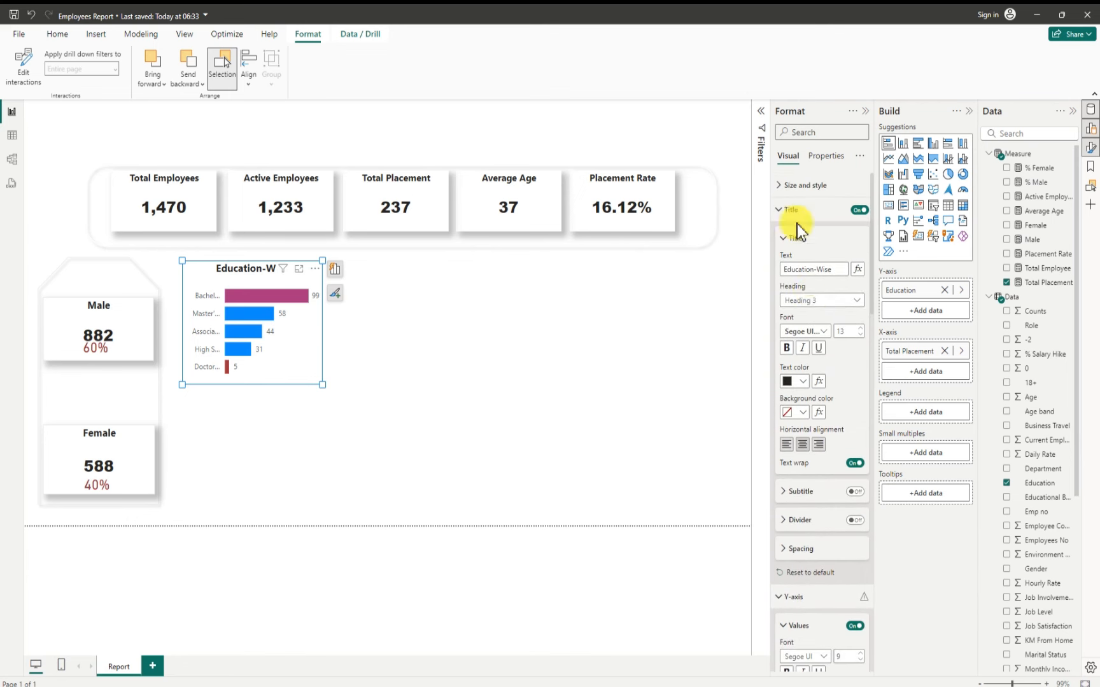
pyautogui.click(777, 185)
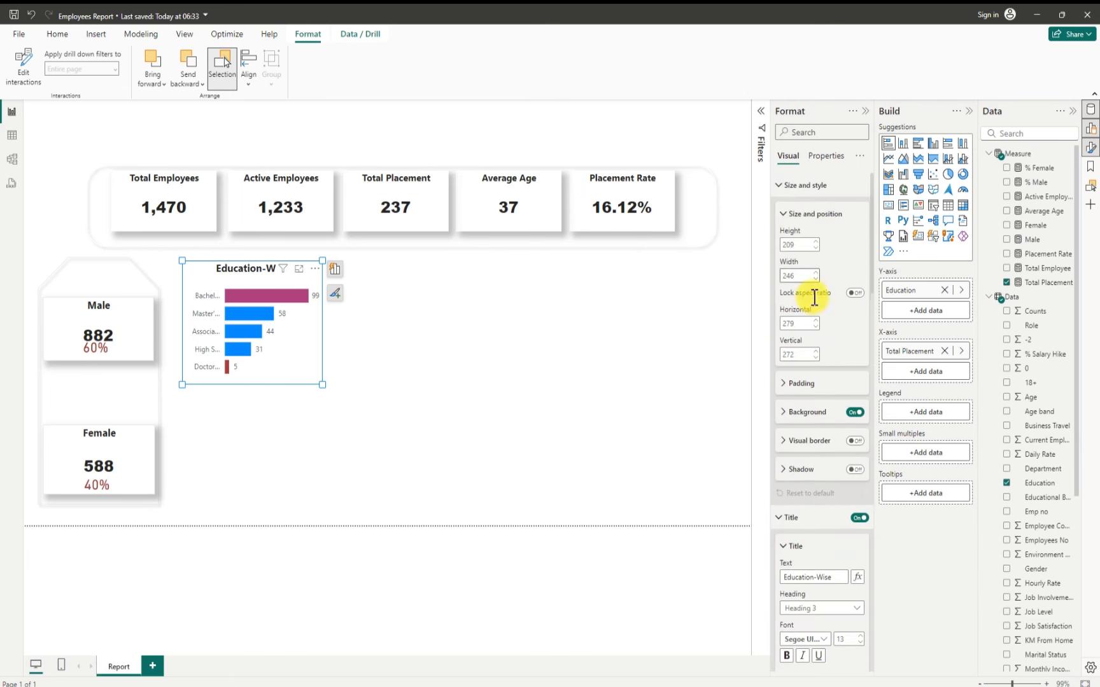
pyautogui.click(854, 412)
pyautogui.click(854, 440)
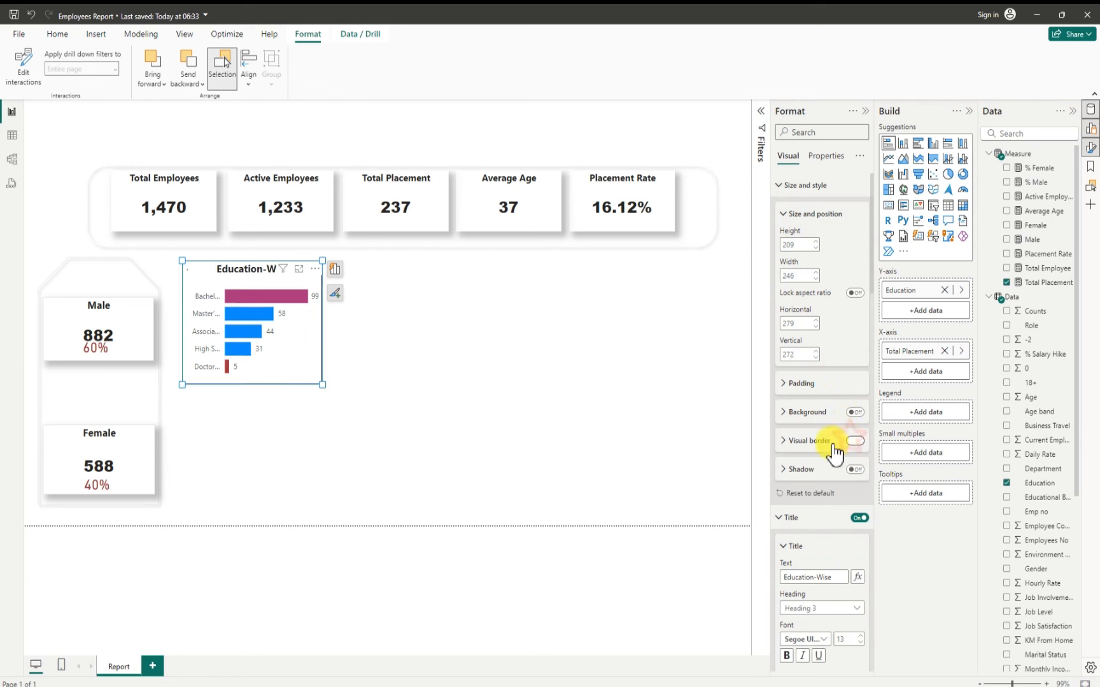
pyautogui.click(782, 444)
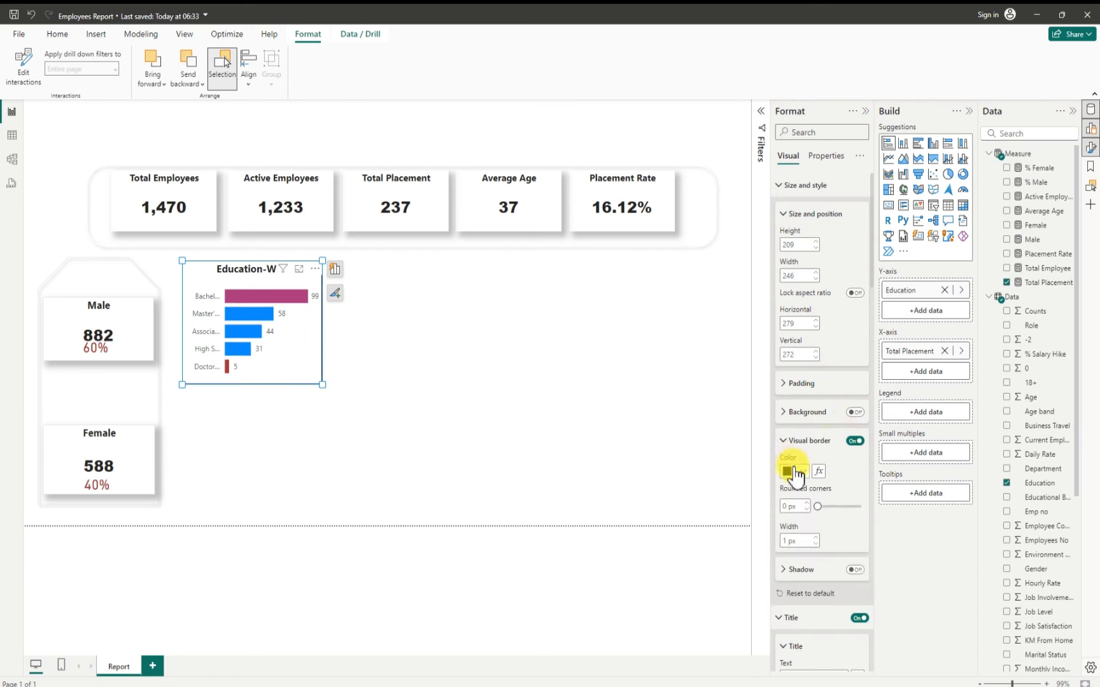
pyautogui.click(803, 472)
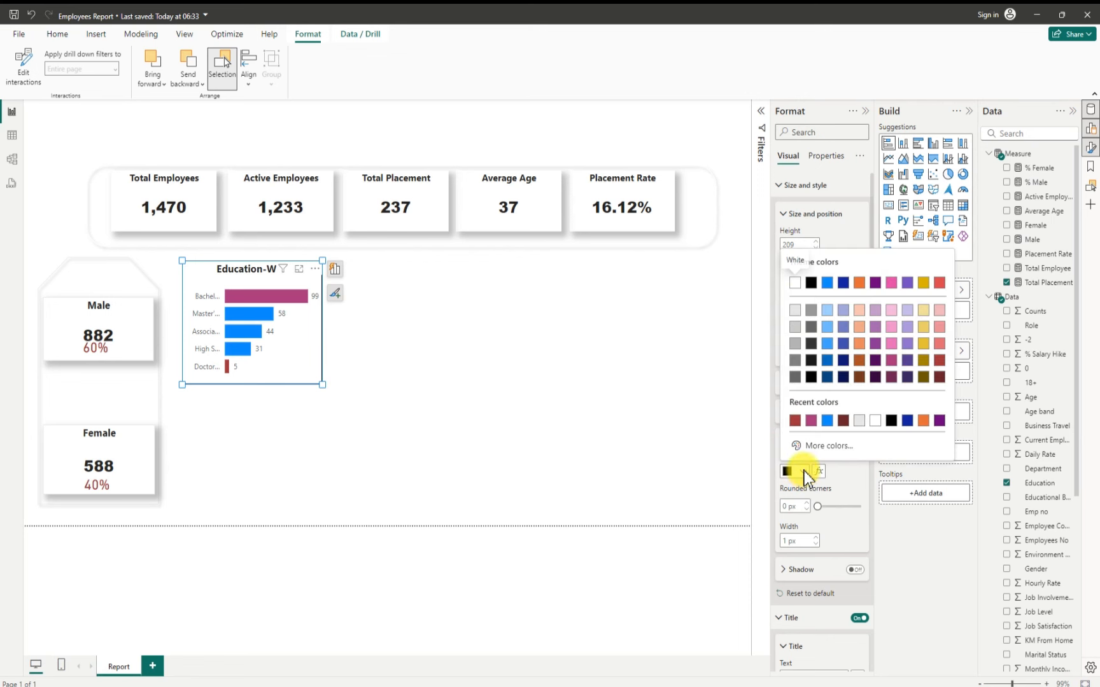
pyautogui.click(795, 310)
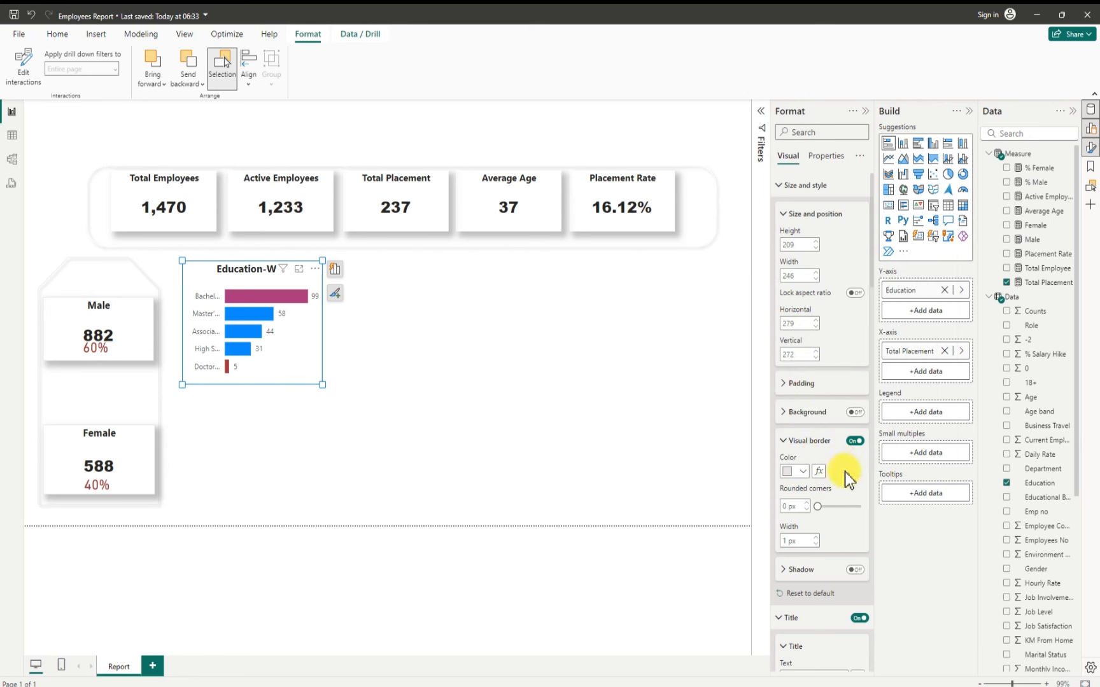
# Step: Turn on the shadow of the Education-Wise chart and set its position to Custom
pyautogui.click(849, 568)
pyautogui.scroll(-3, 833, 544)
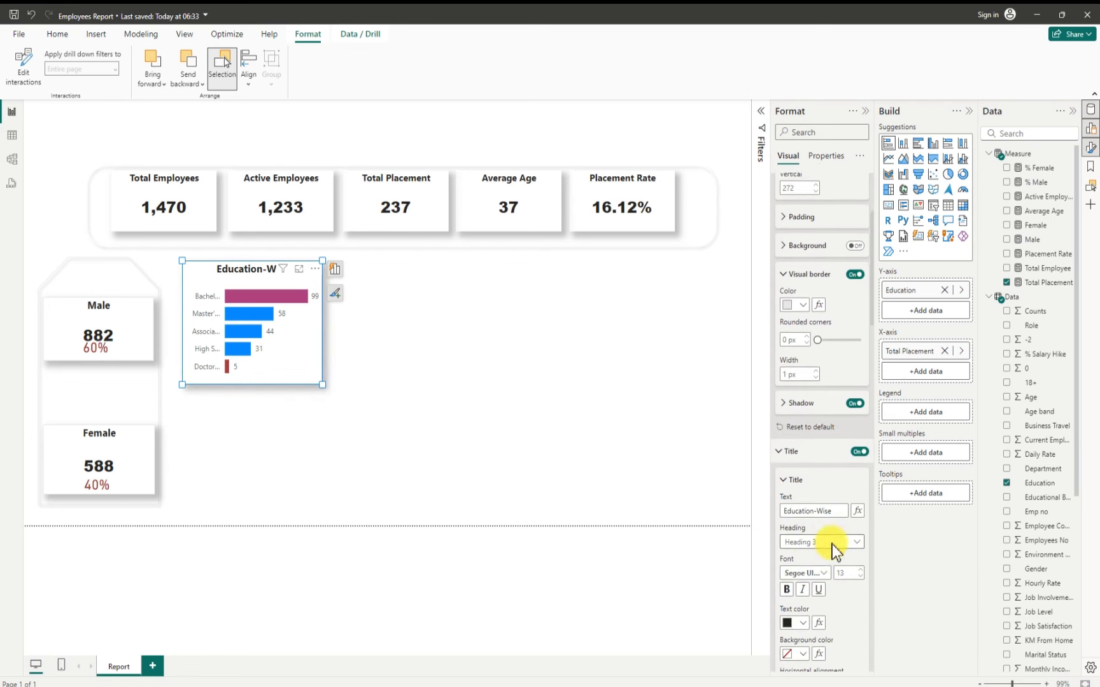
pyautogui.click(783, 390)
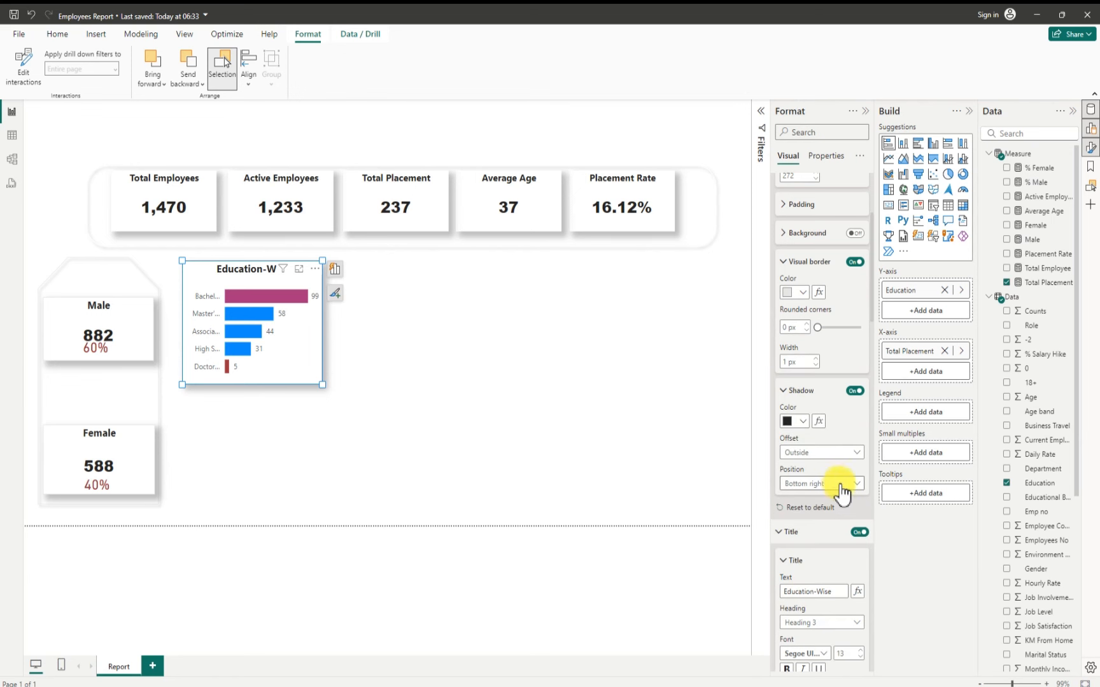
pyautogui.click(833, 488)
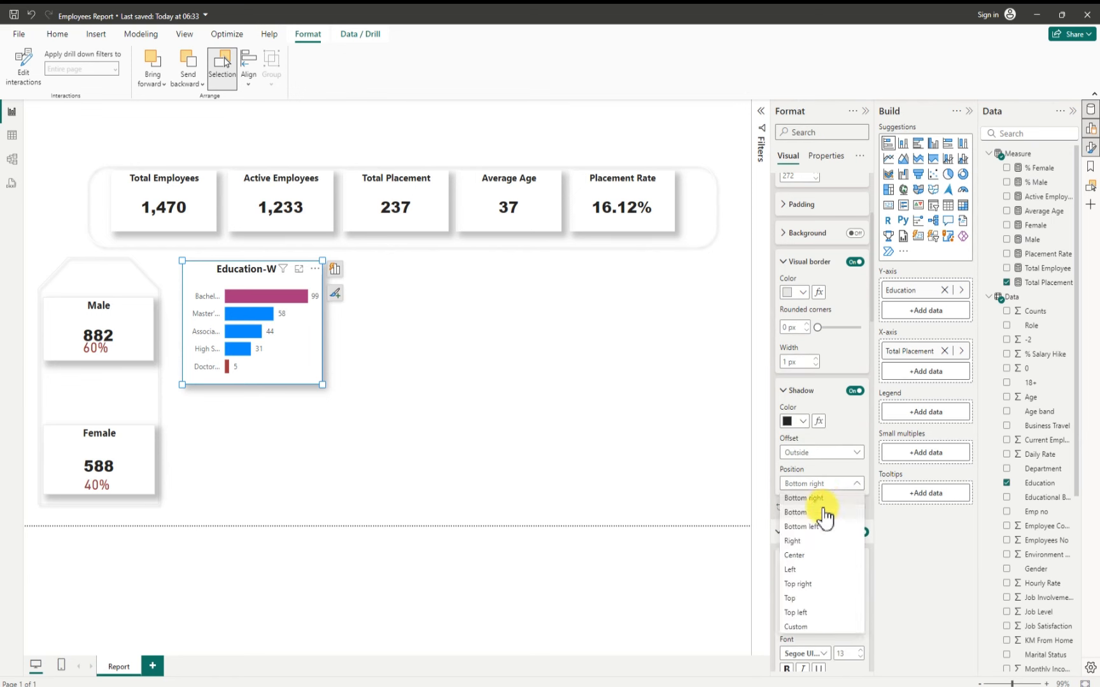
pyautogui.click(653, 527)
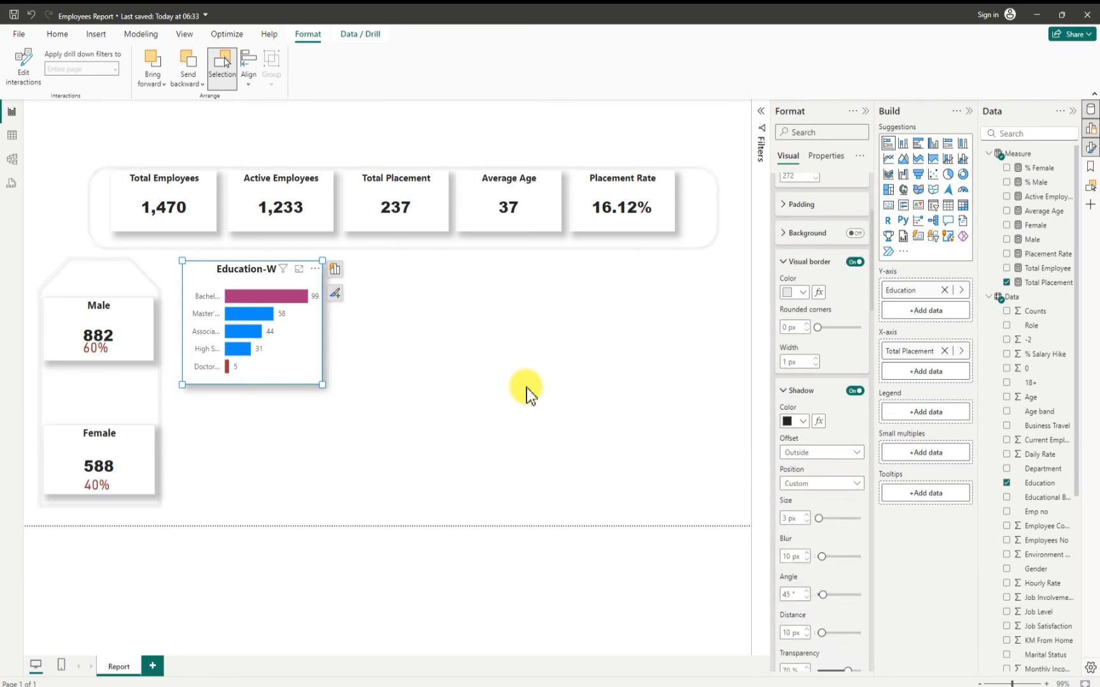
pyautogui.click(393, 332)
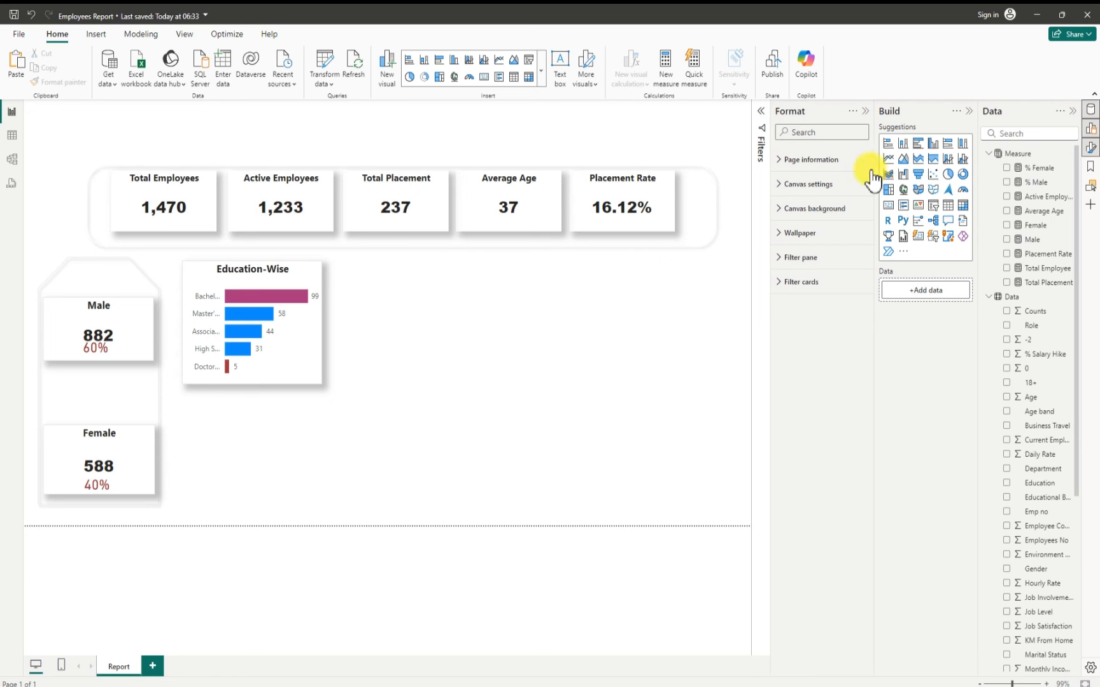
# Step: Insert a clustered column chart and place it on the empty canvas at about horizontal 607, vertical 457
pyautogui.click(932, 143)
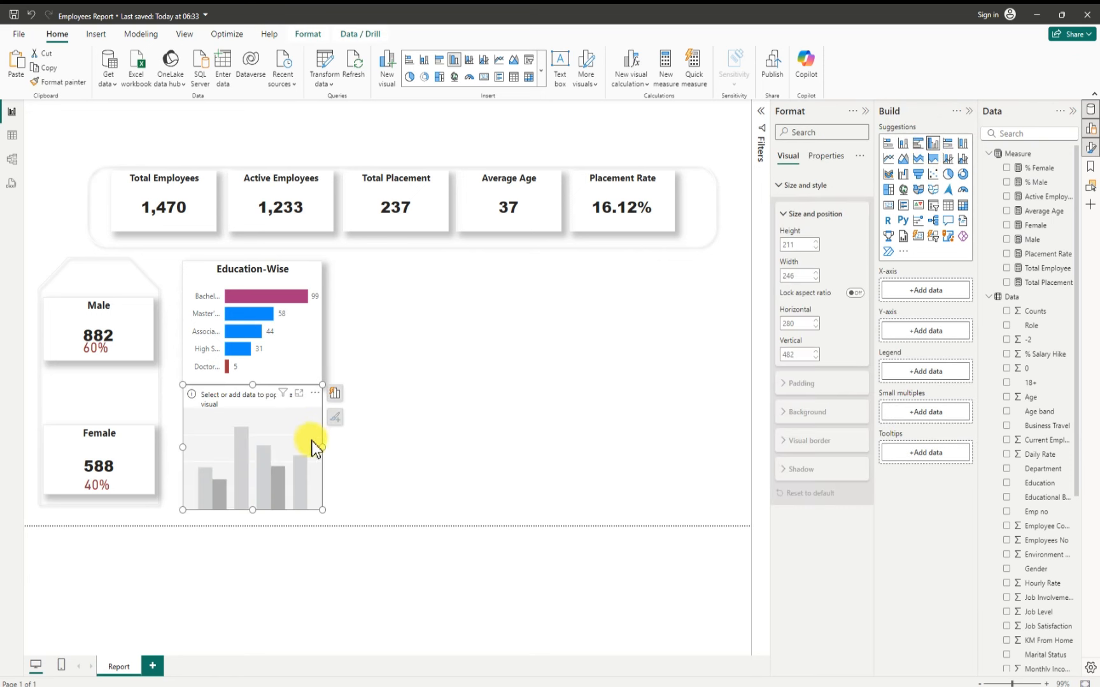
pyautogui.moveTo(315, 441); pyautogui.dragTo(507, 418)
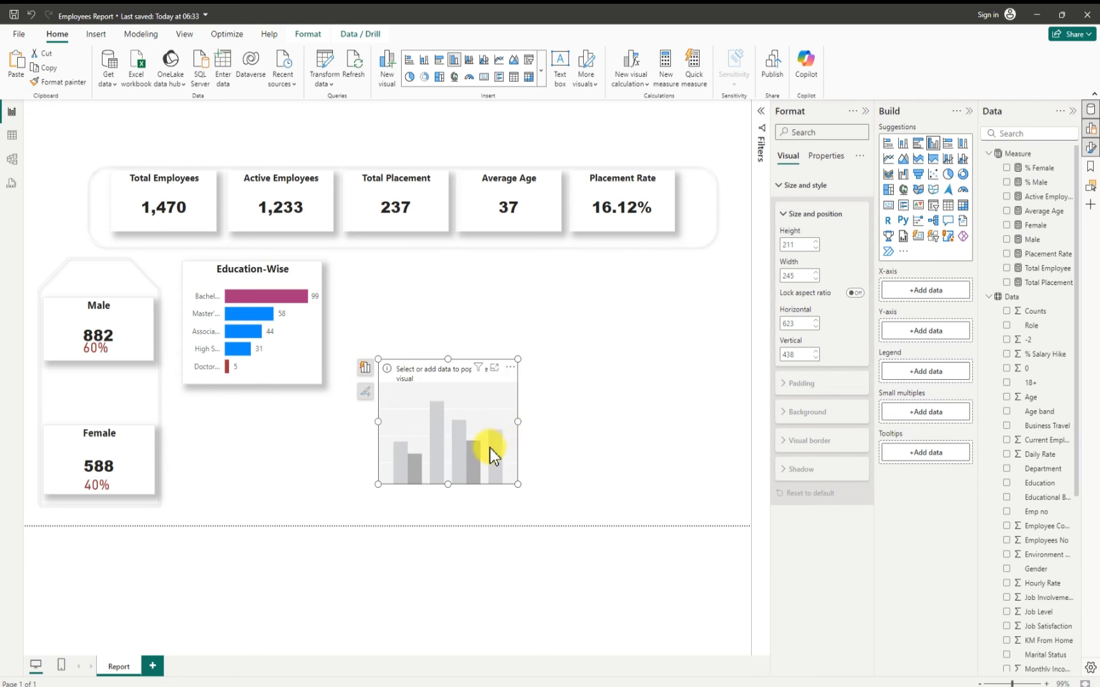
pyautogui.moveTo(475, 382); pyautogui.dragTo(463, 387)
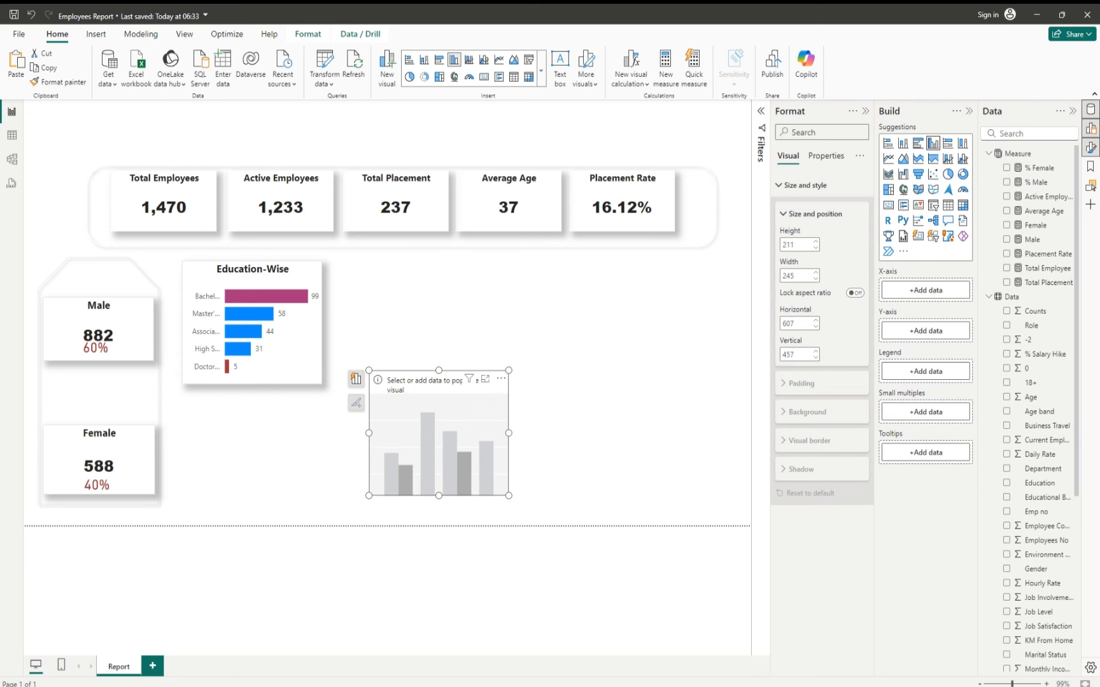
# Step: Plot Total Placement by Age band in the new column chart and widen the chart to about 307
pyautogui.click(1006, 412)
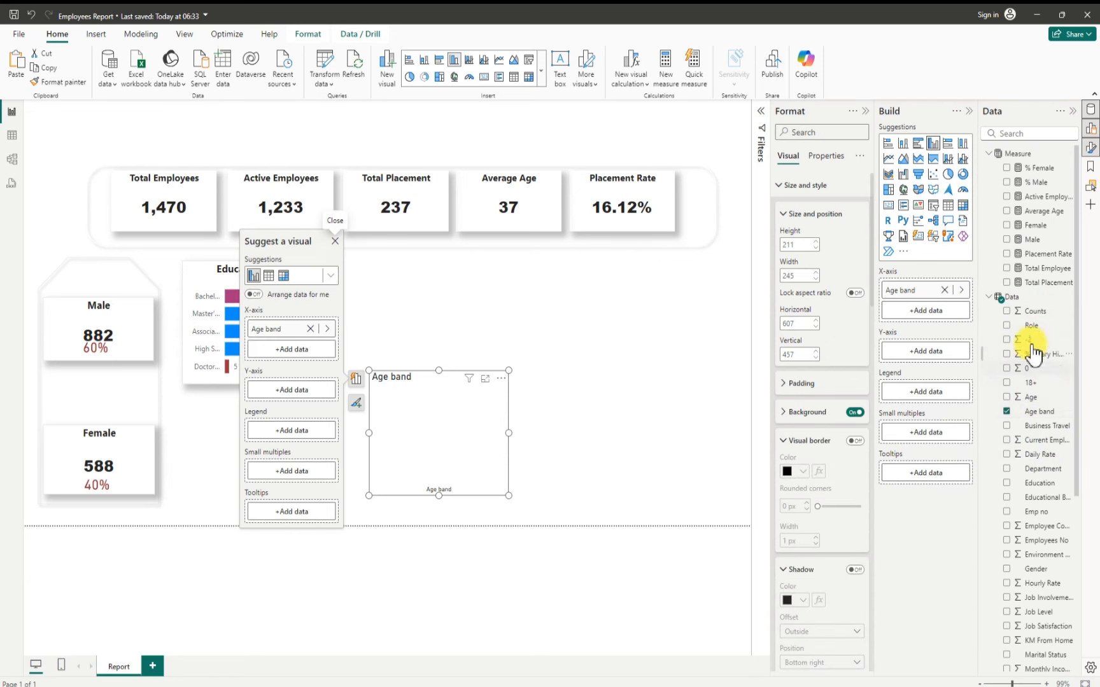
pyautogui.click(1007, 282)
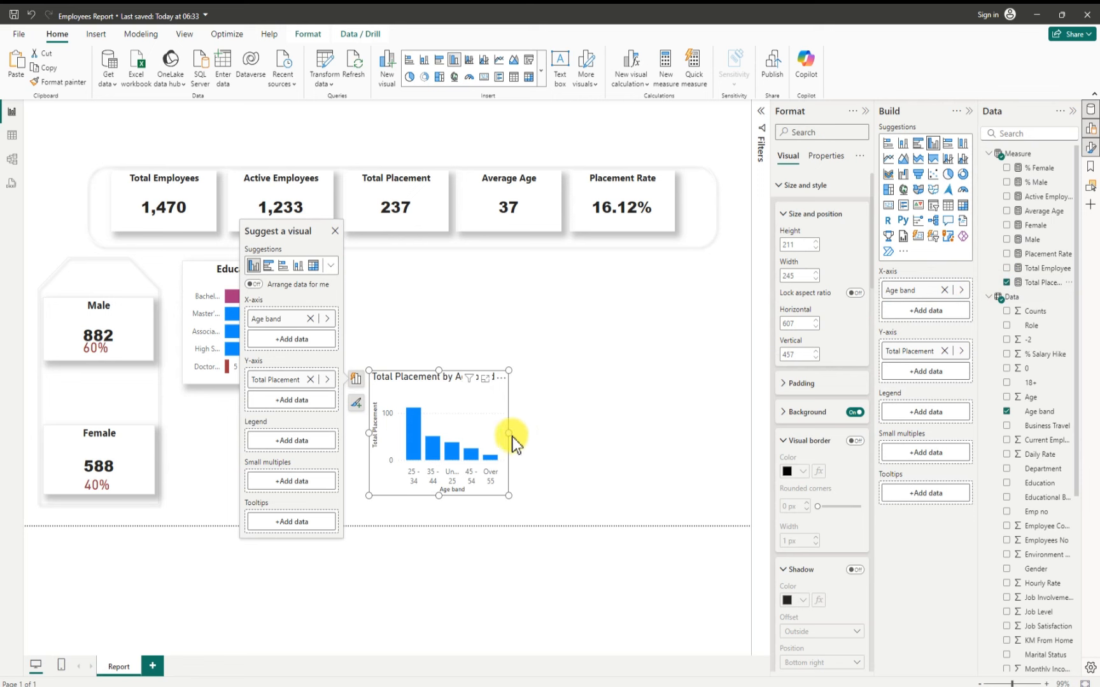
pyautogui.moveTo(508, 433); pyautogui.dragTo(547, 430)
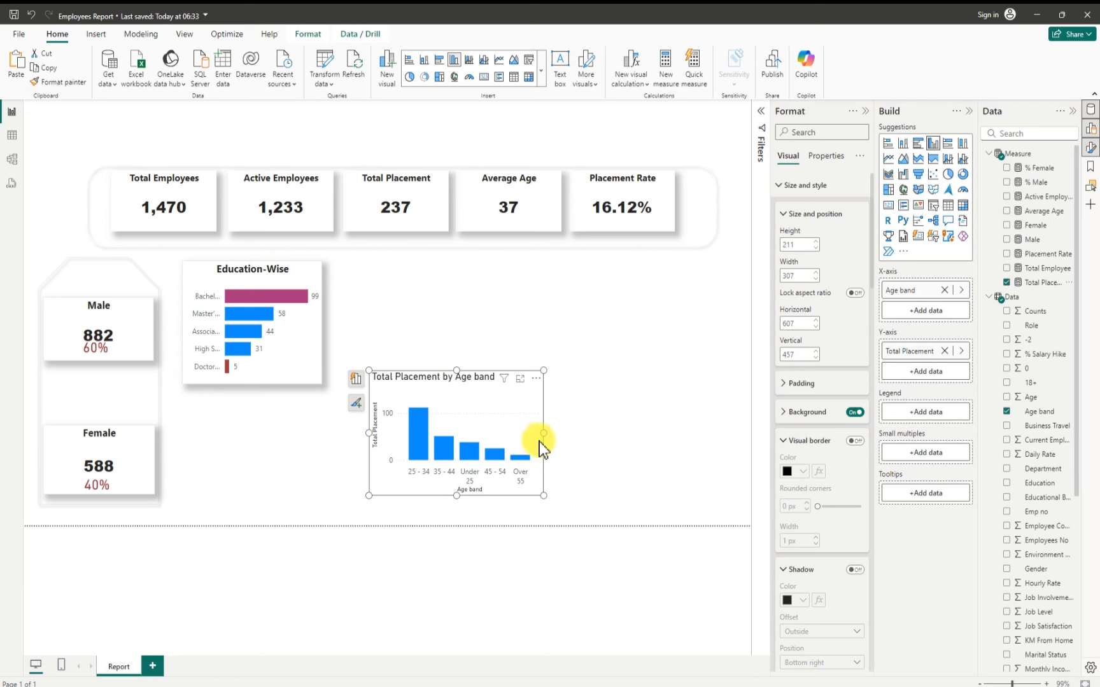
# Step: Turn off the age band column chart's background and add a visual border in the lightest gray theme color
pyautogui.click(858, 413)
pyautogui.click(855, 442)
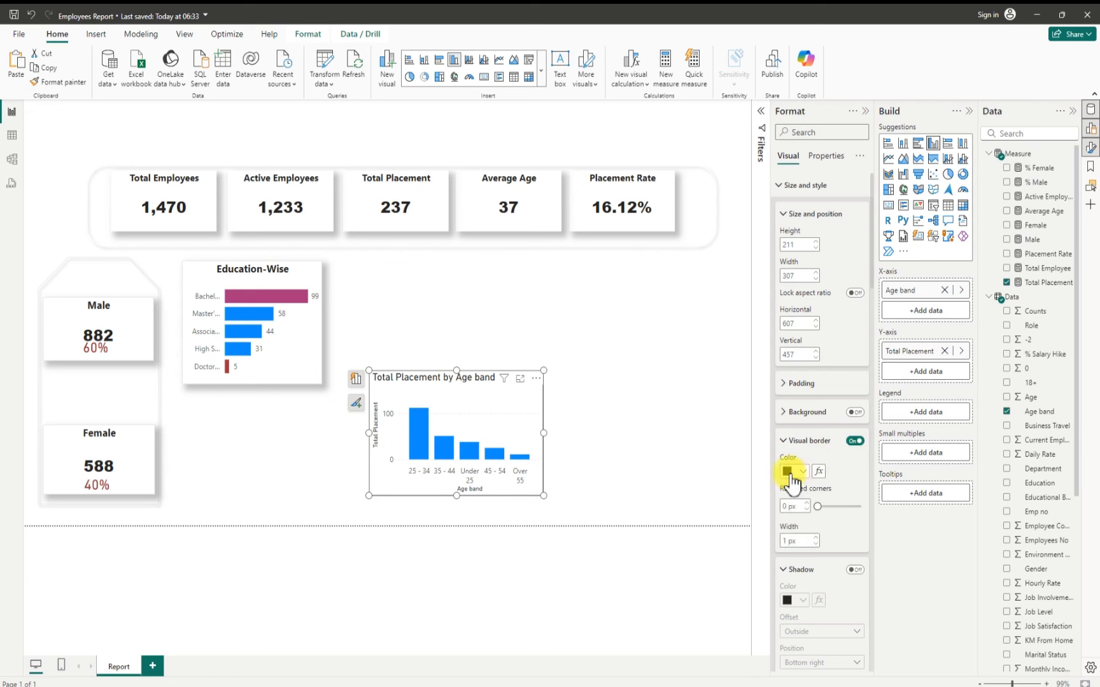
pyautogui.click(803, 473)
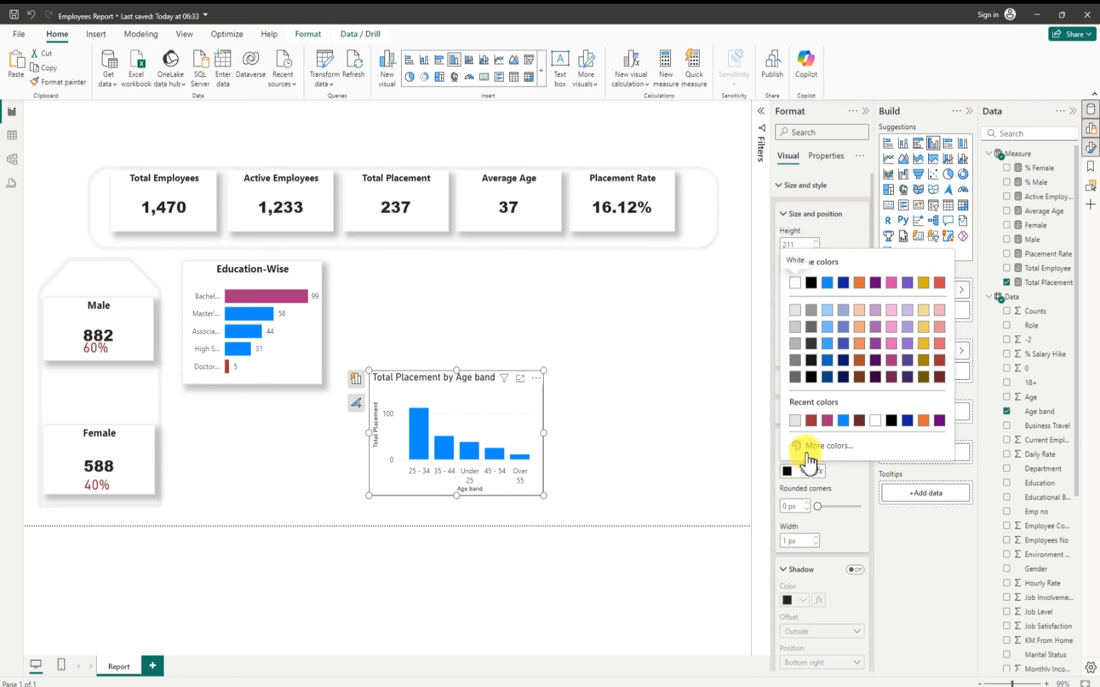
pyautogui.click(795, 310)
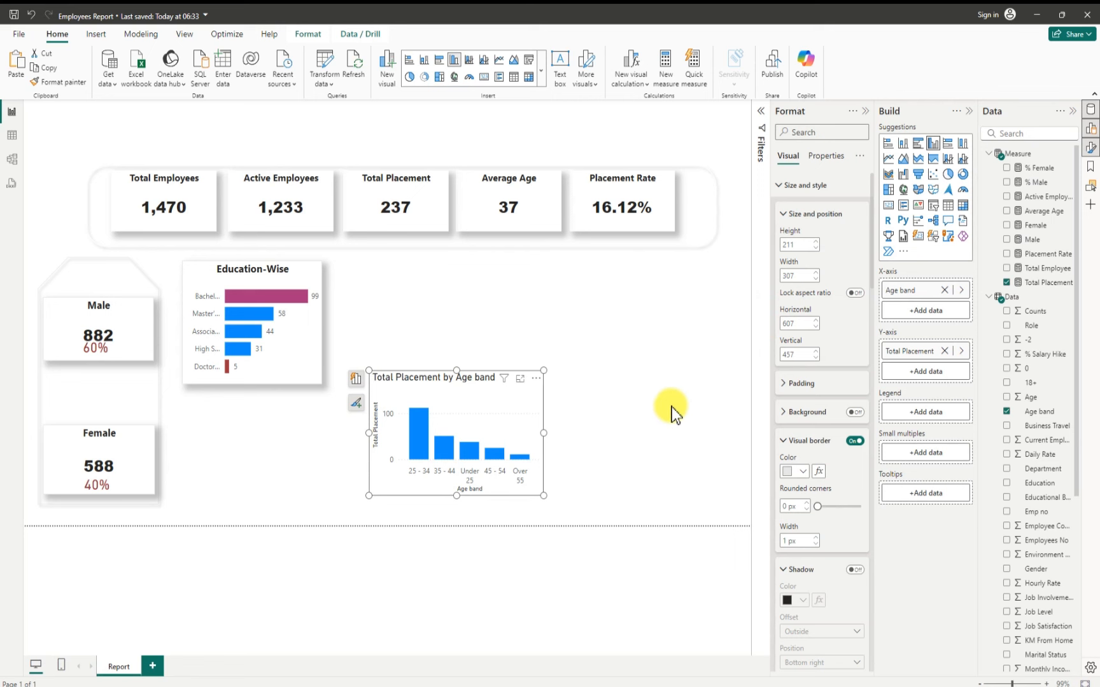
# Step: Turn on the shadow of the age band column chart and set its position to Custom
pyautogui.scroll(-5, 839, 487)
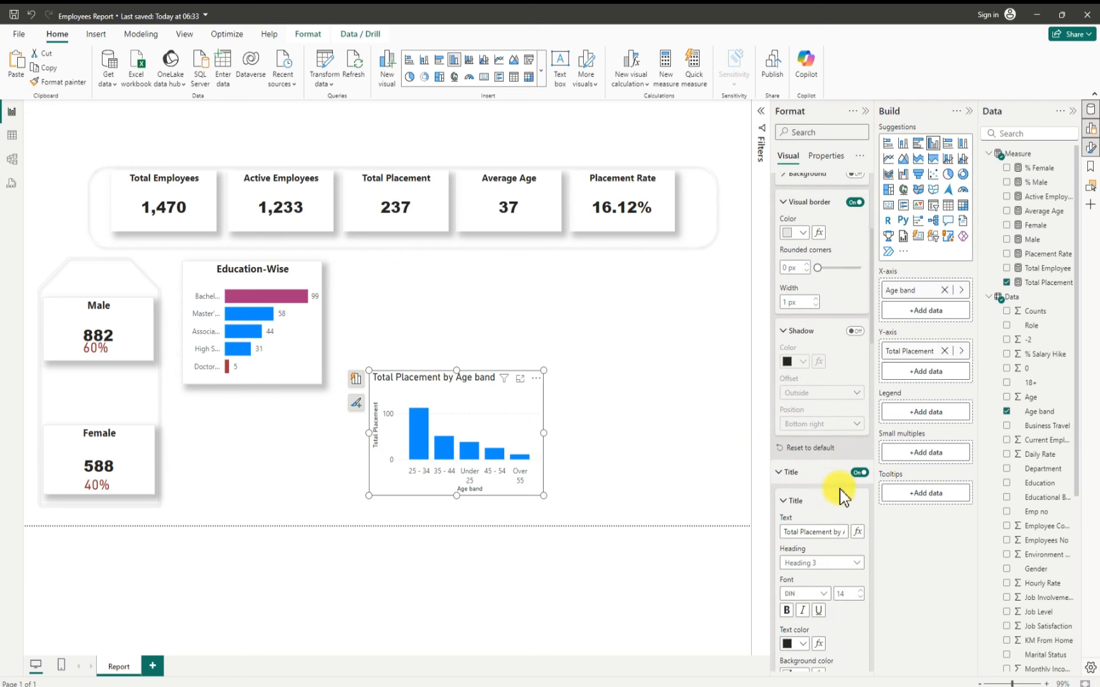
pyautogui.click(854, 332)
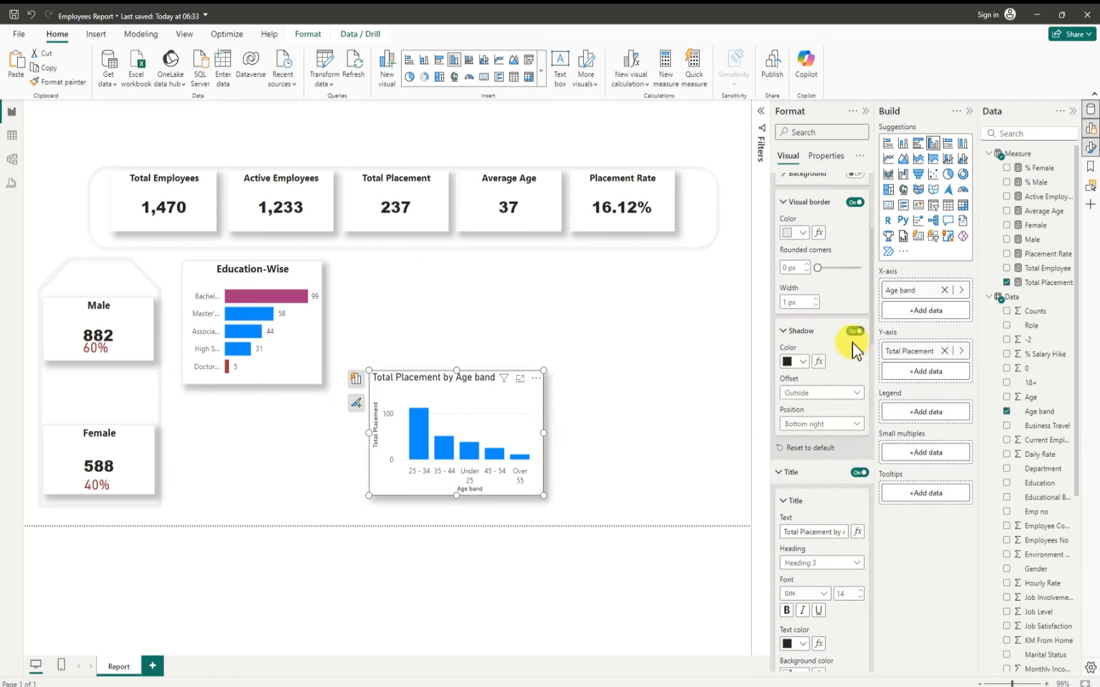
pyautogui.click(817, 423)
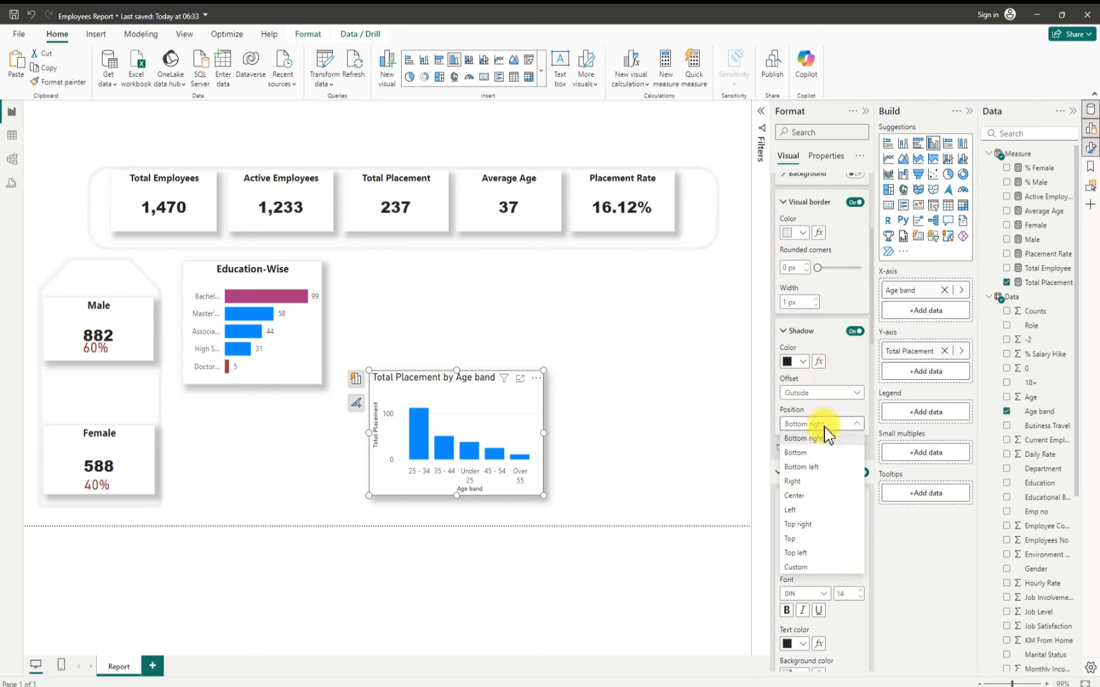
pyautogui.click(803, 576)
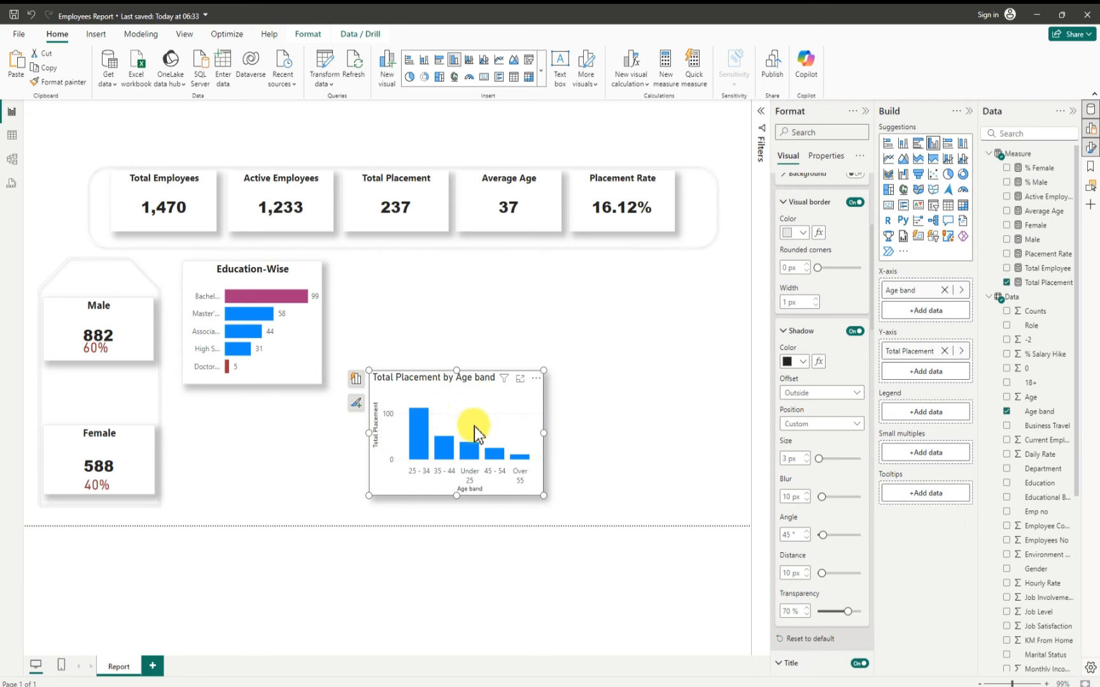
pyautogui.click(782, 331)
# Step: Turn off the X-axis title and the Y-axis title and values on the age band column chart
pyautogui.scroll(-5, 818, 484)
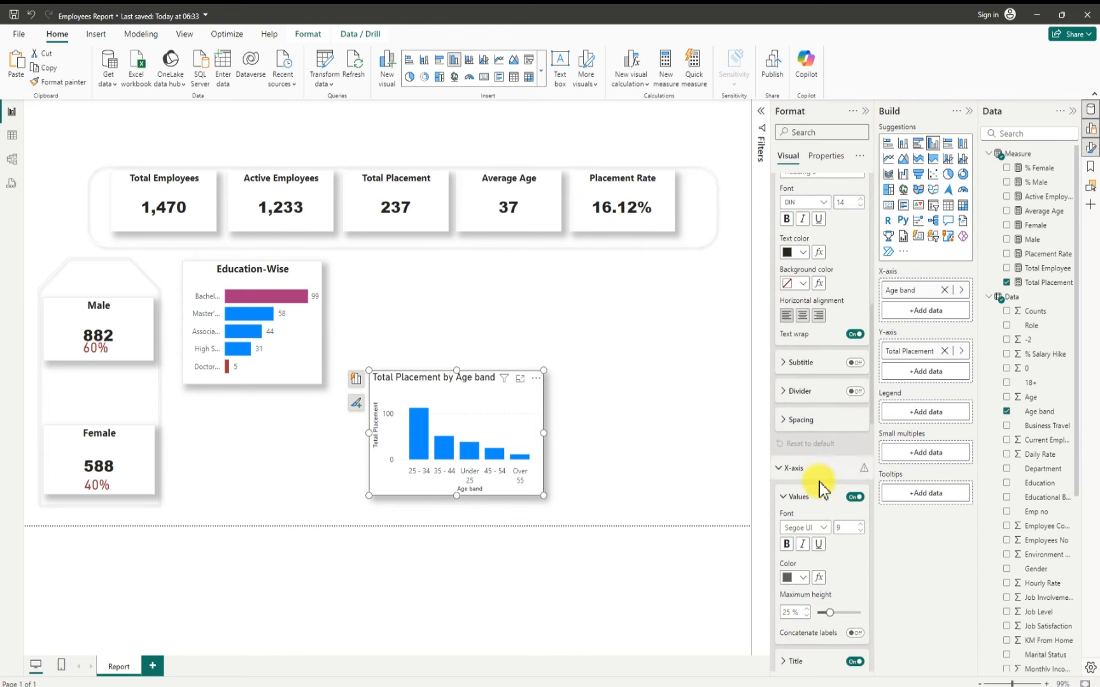
pyautogui.scroll(-3, 818, 478)
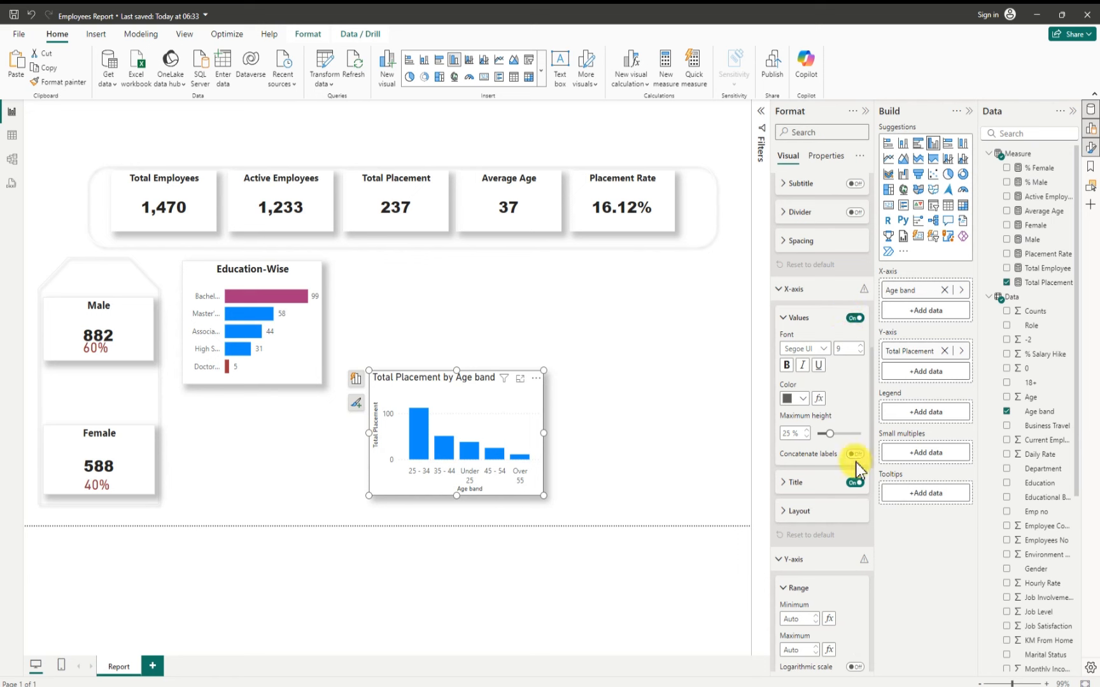
pyautogui.click(855, 483)
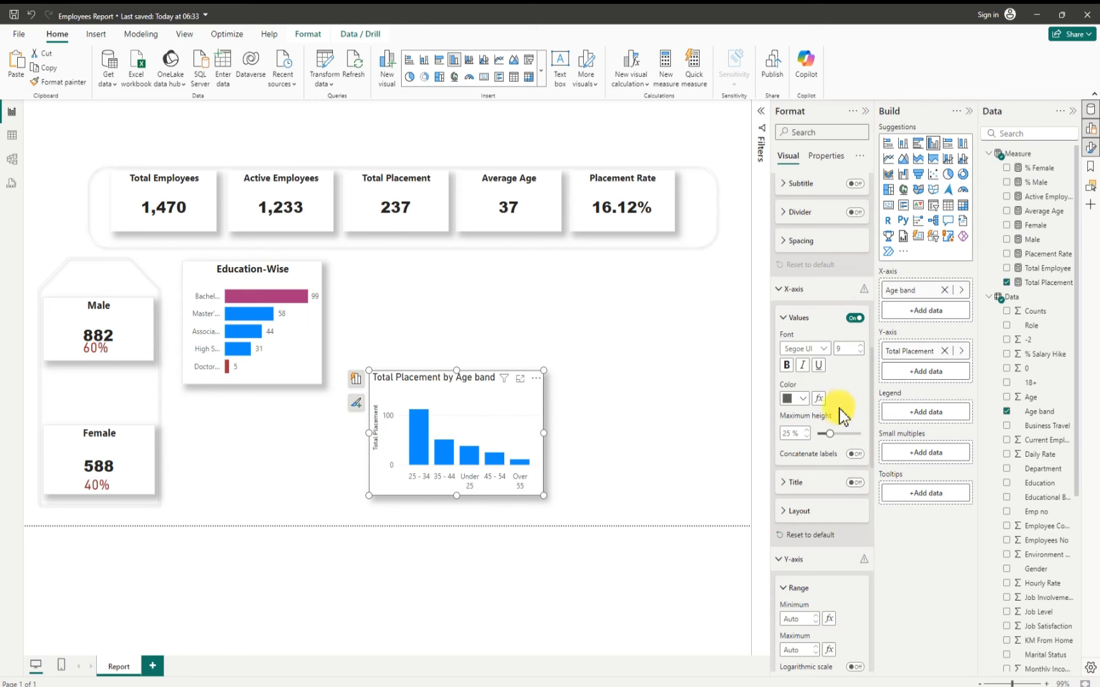
pyautogui.scroll(-4, 836, 420)
pyautogui.scroll(-1, 843, 442)
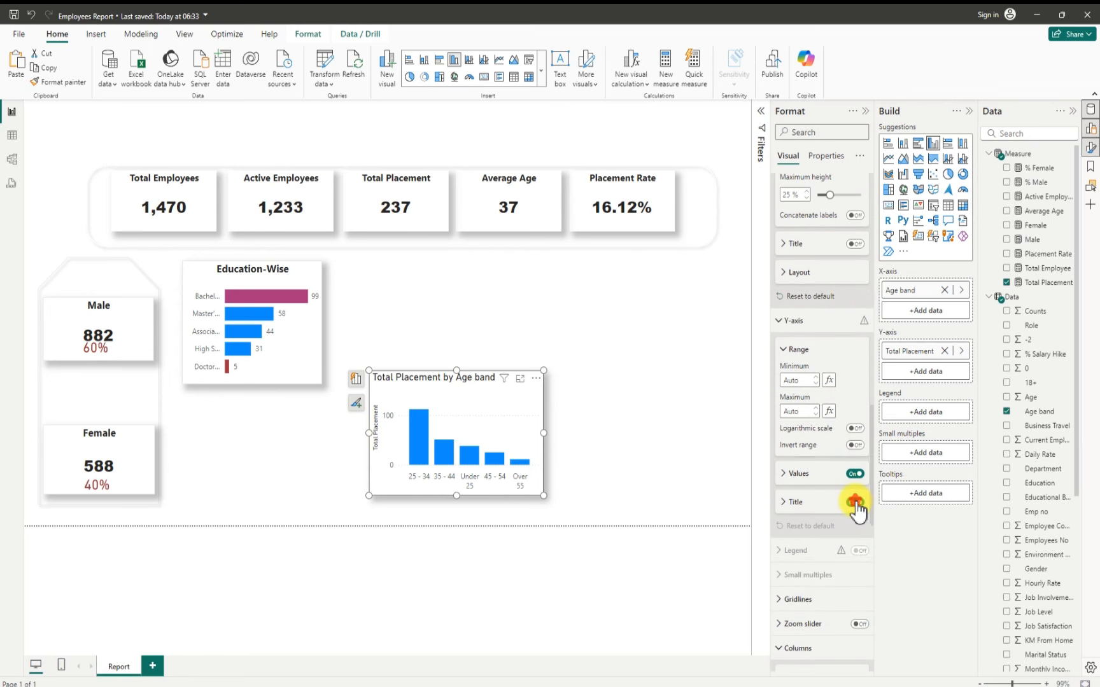
pyautogui.click(855, 502)
pyautogui.click(855, 474)
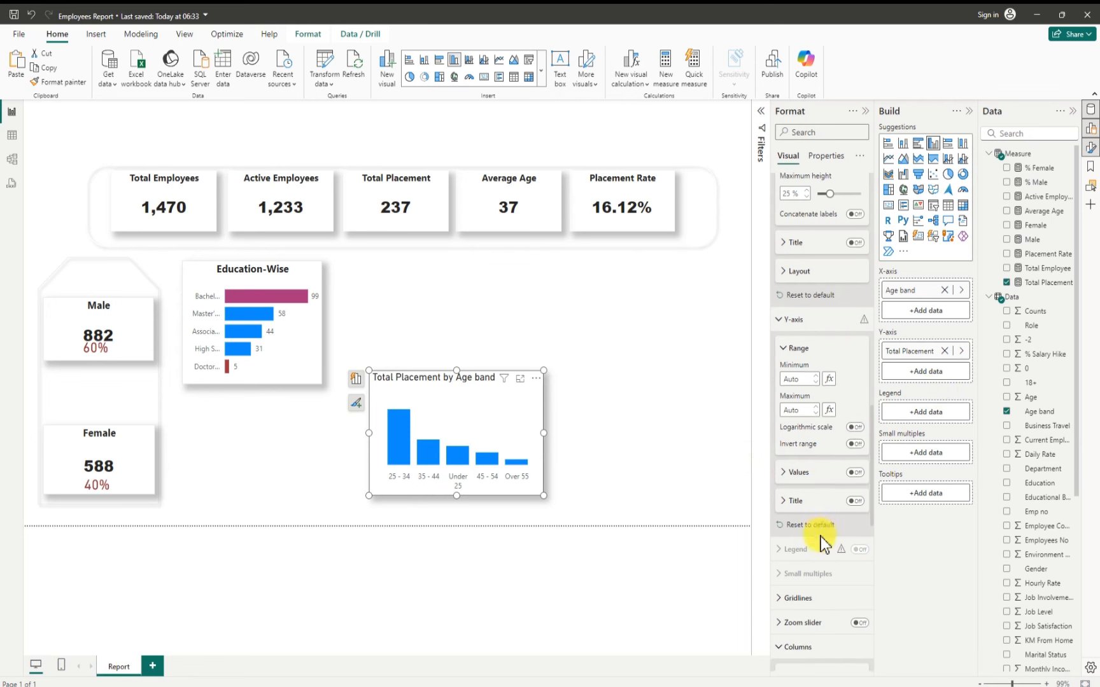
# Step: Turn on the data labels of the age band column chart
pyautogui.scroll(-5, 820, 536)
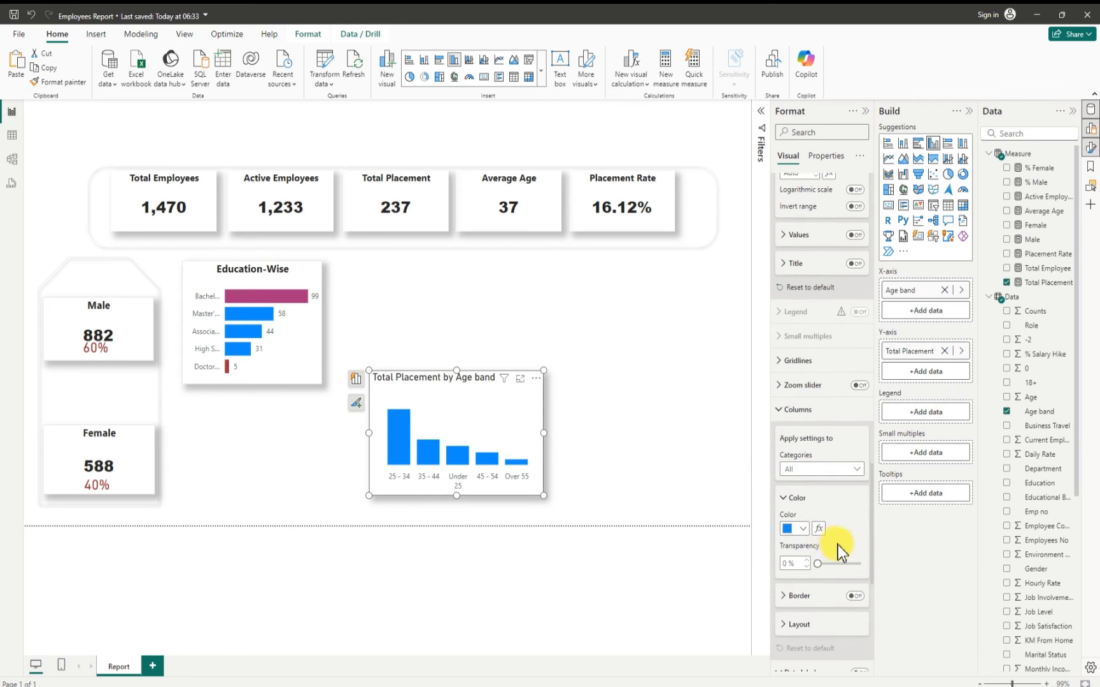
pyautogui.scroll(-4, 839, 544)
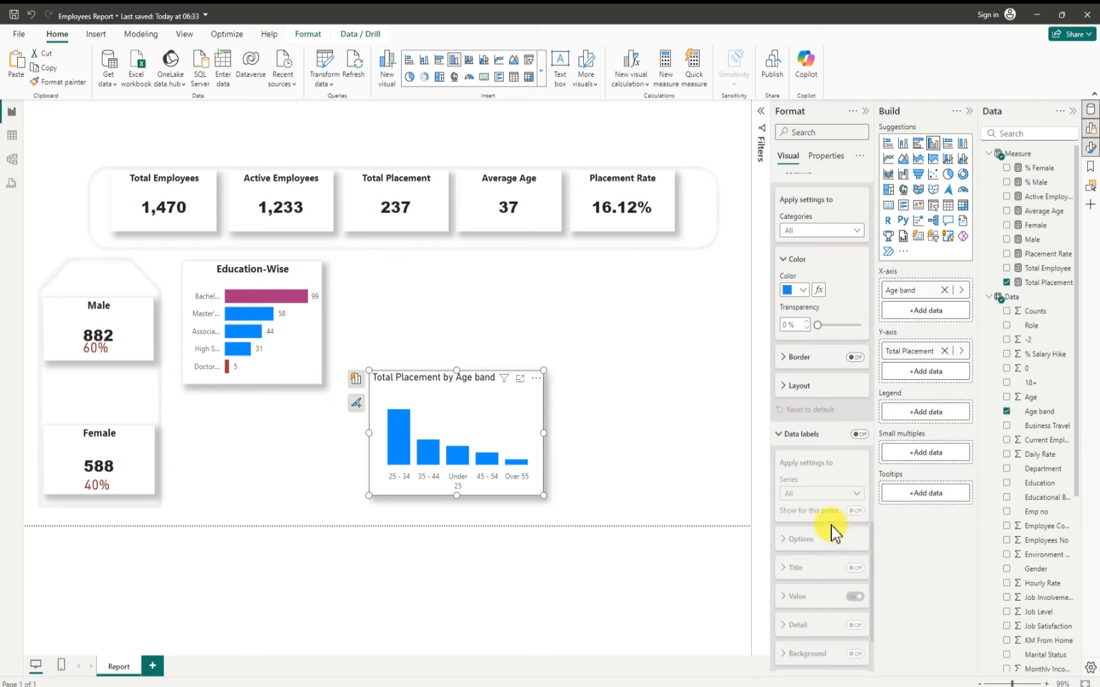
pyautogui.click(859, 434)
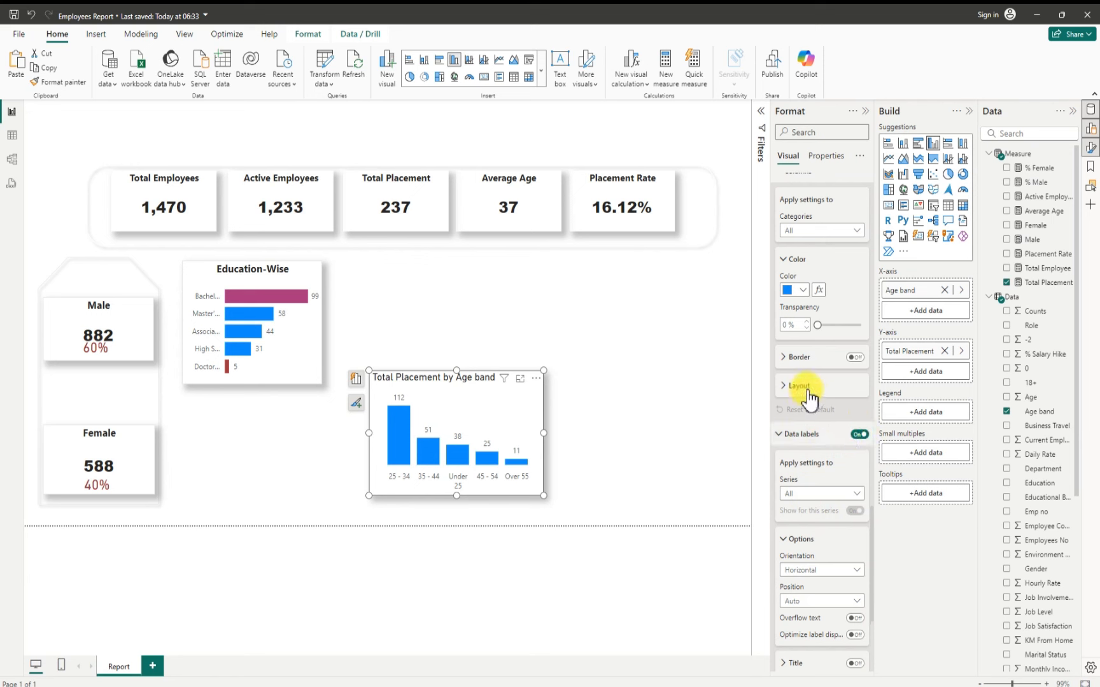
# Step: Color only the 25 - 34 column of the age band chart with the darker pink theme shade
pyautogui.scroll(4, 815, 344)
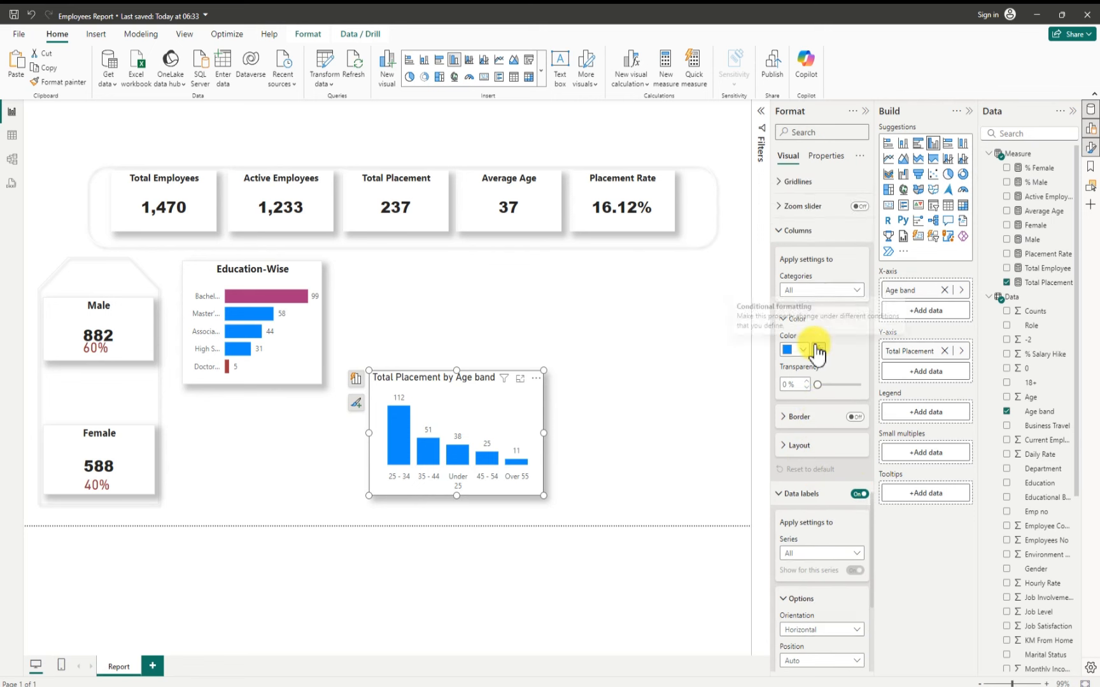
pyautogui.scroll(5, 812, 322)
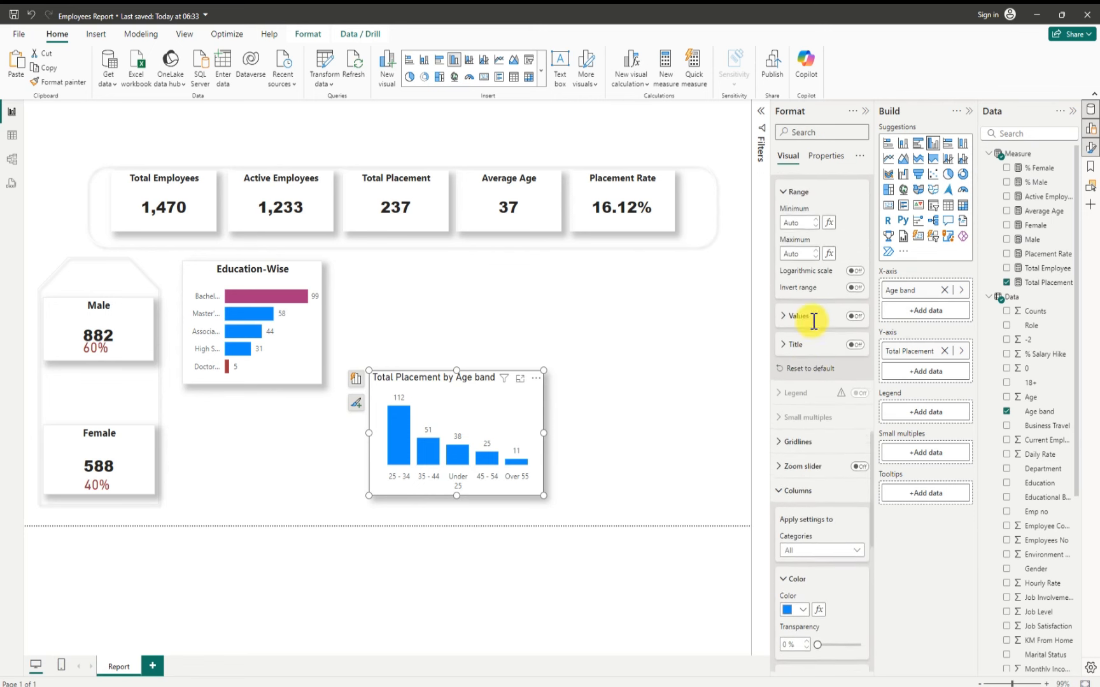
pyautogui.scroll(2, 799, 366)
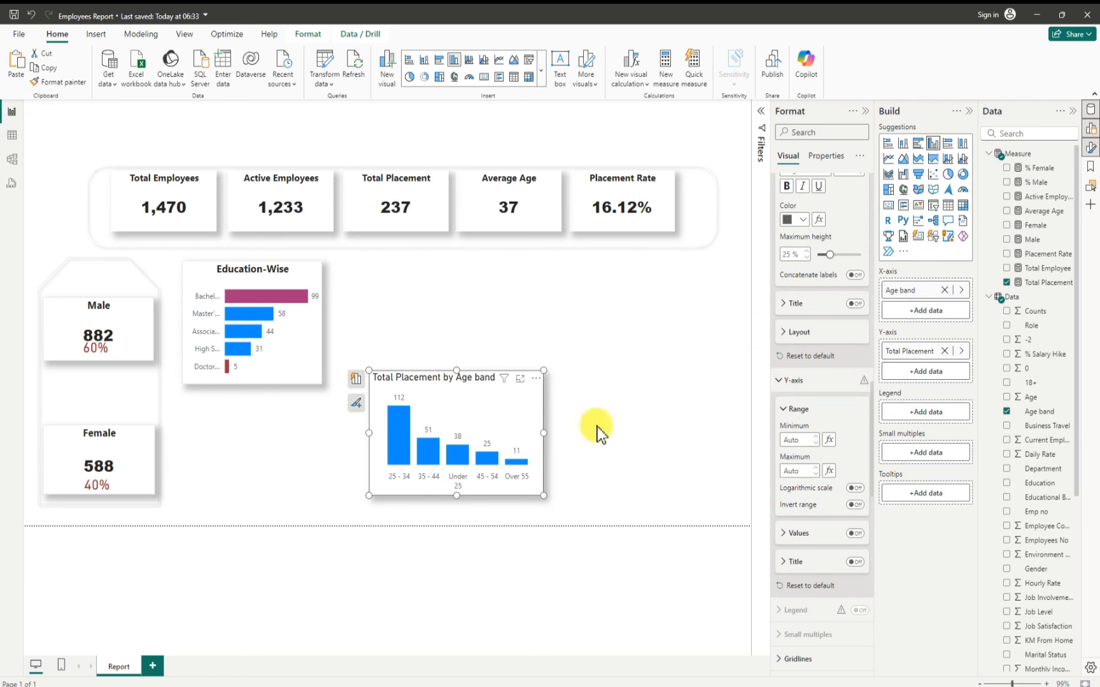
pyautogui.scroll(-4, 817, 471)
pyautogui.scroll(-3, 816, 474)
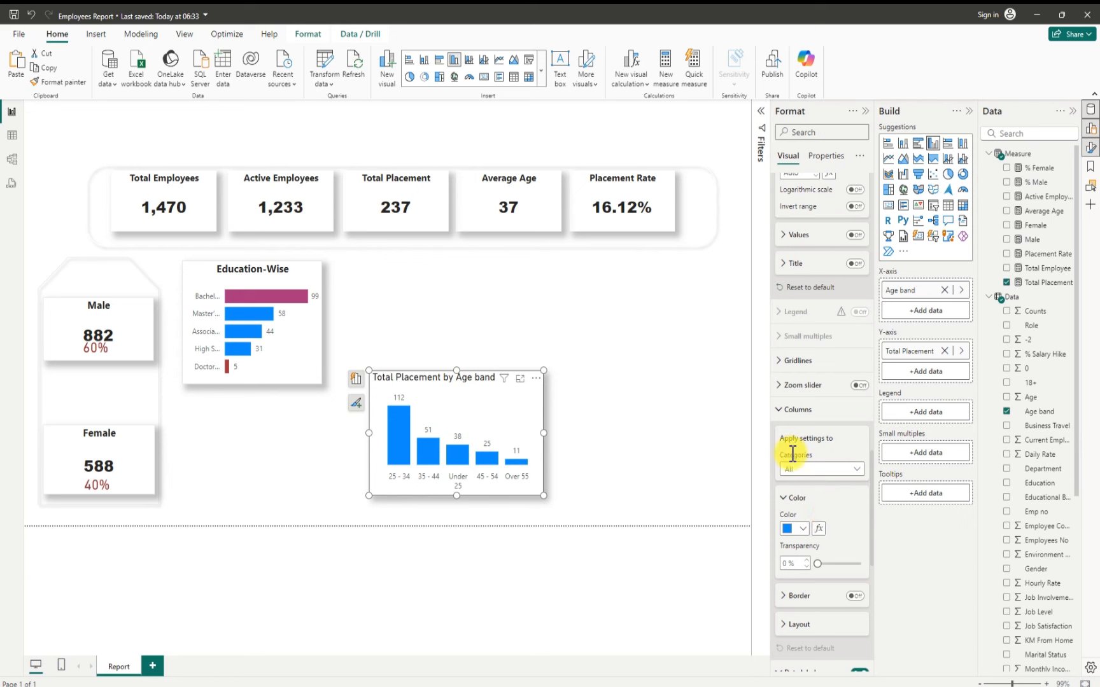
pyautogui.click(857, 471)
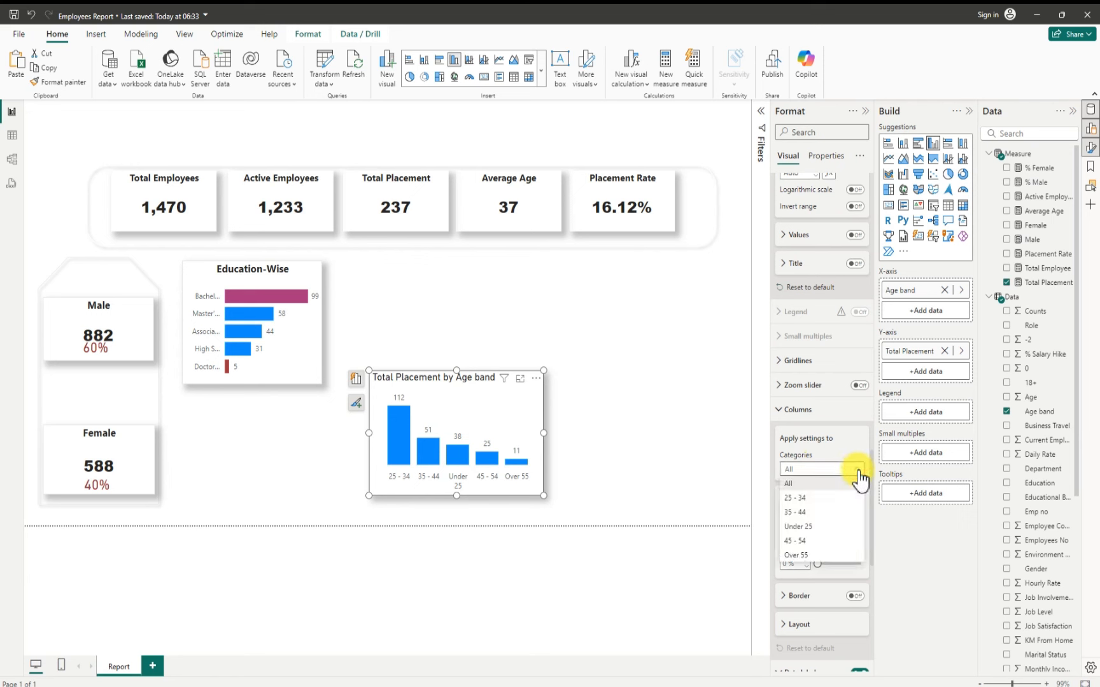
pyautogui.click(806, 499)
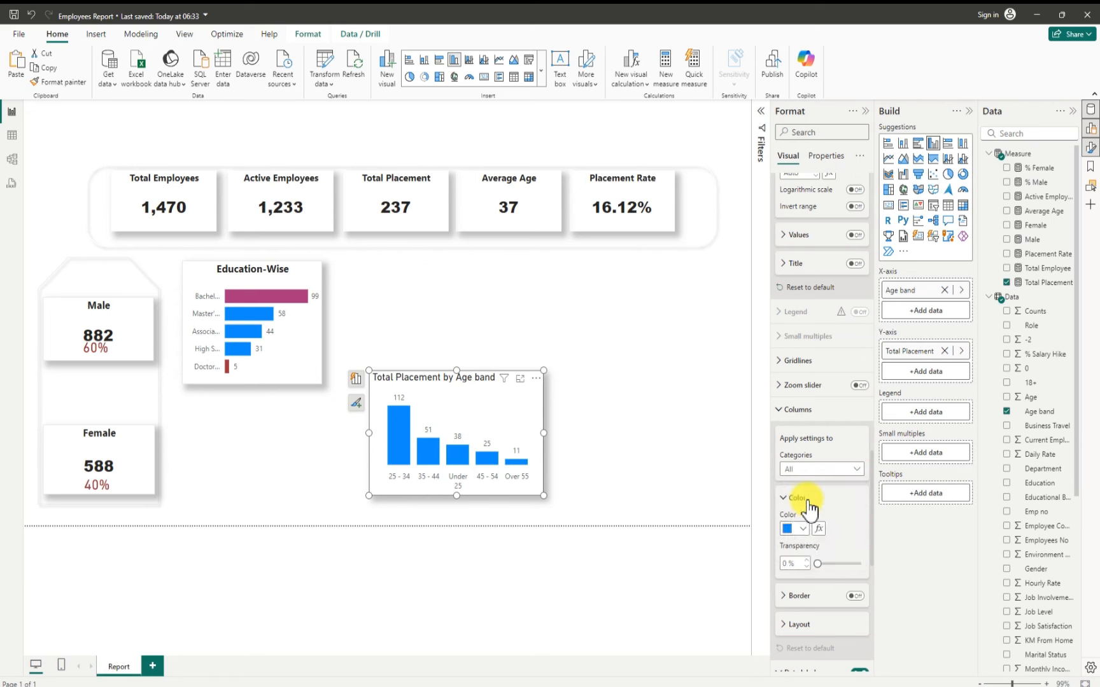
pyautogui.click(803, 528)
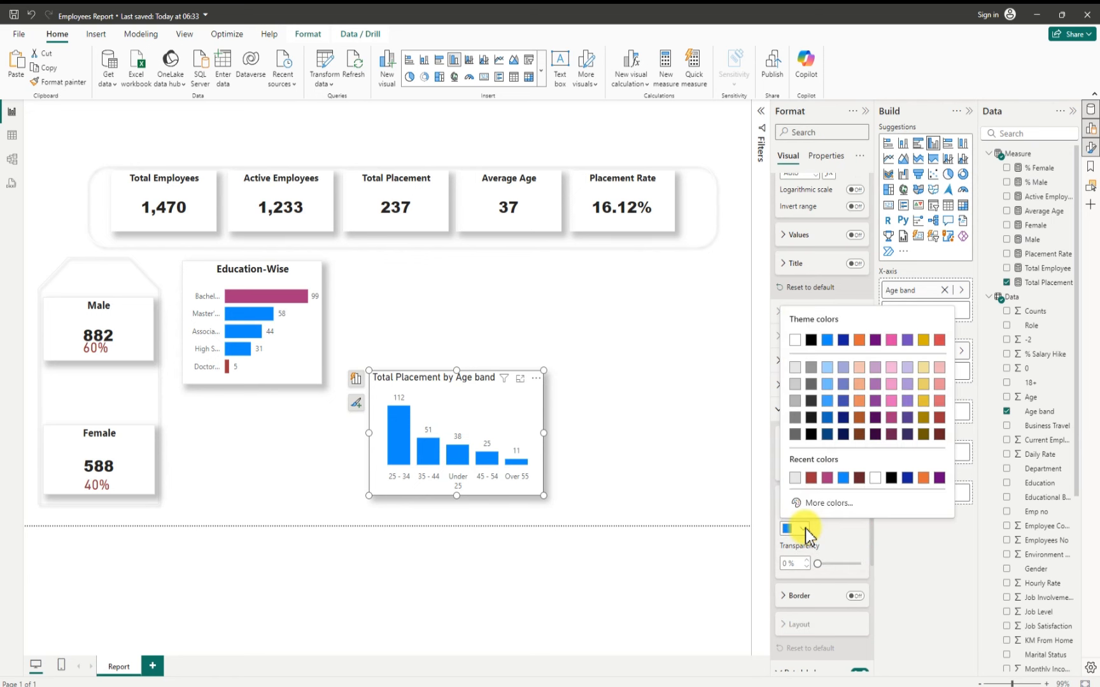
pyautogui.click(892, 419)
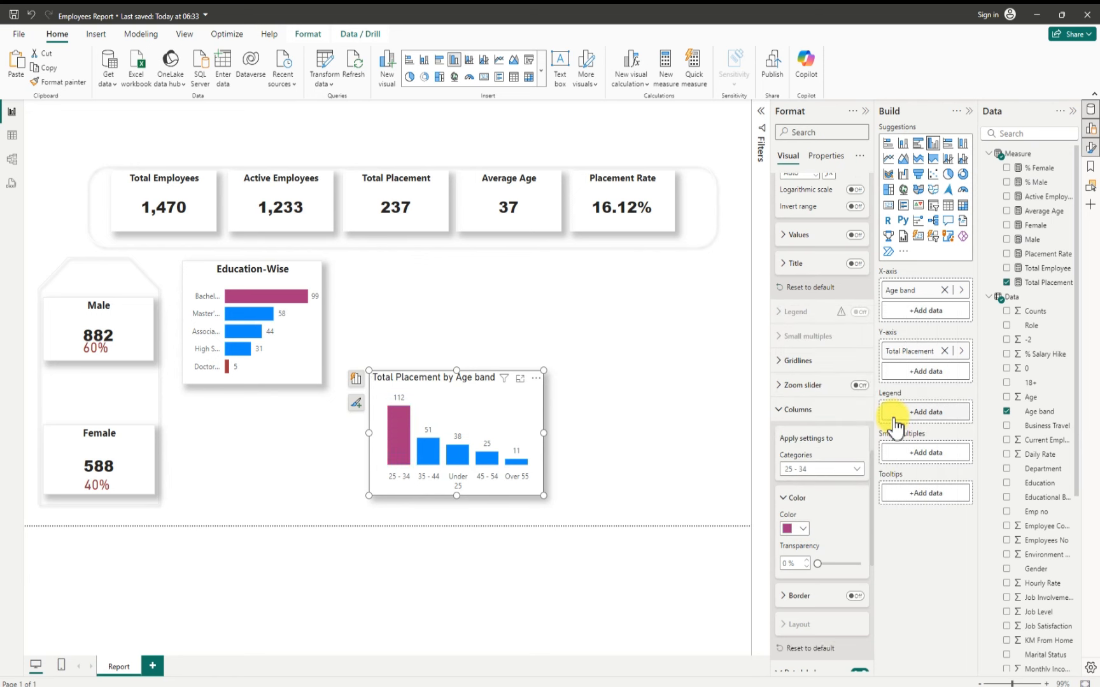
# Step: Color only the Over 55 column of the age band chart with the darker red theme shade
pyautogui.click(857, 471)
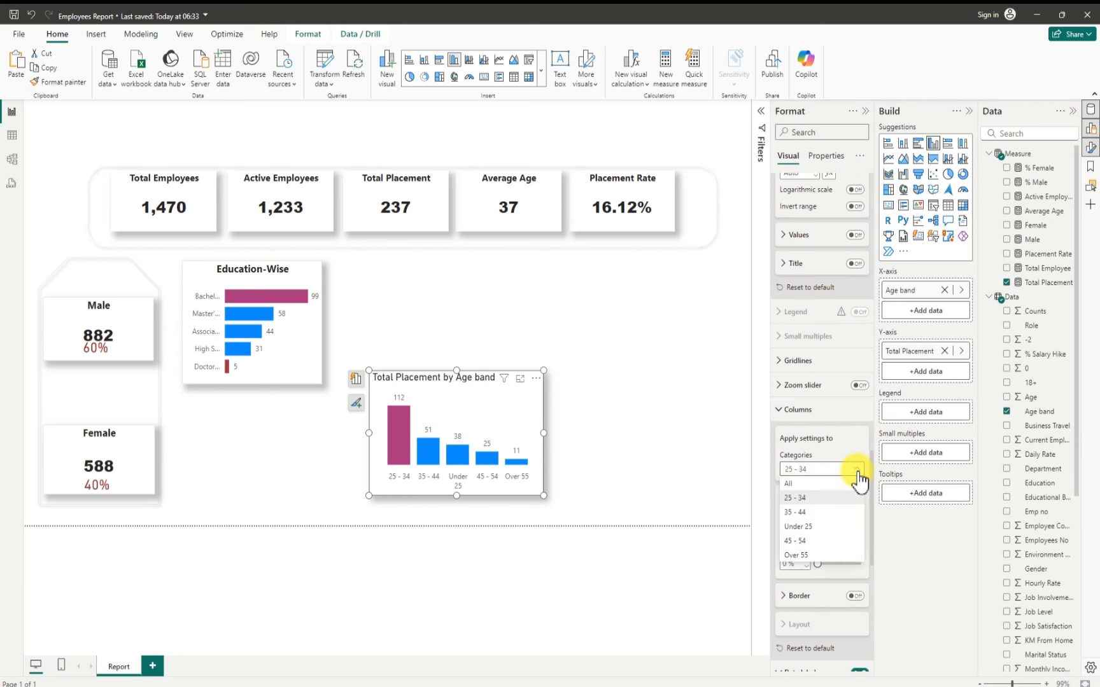
pyautogui.click(801, 555)
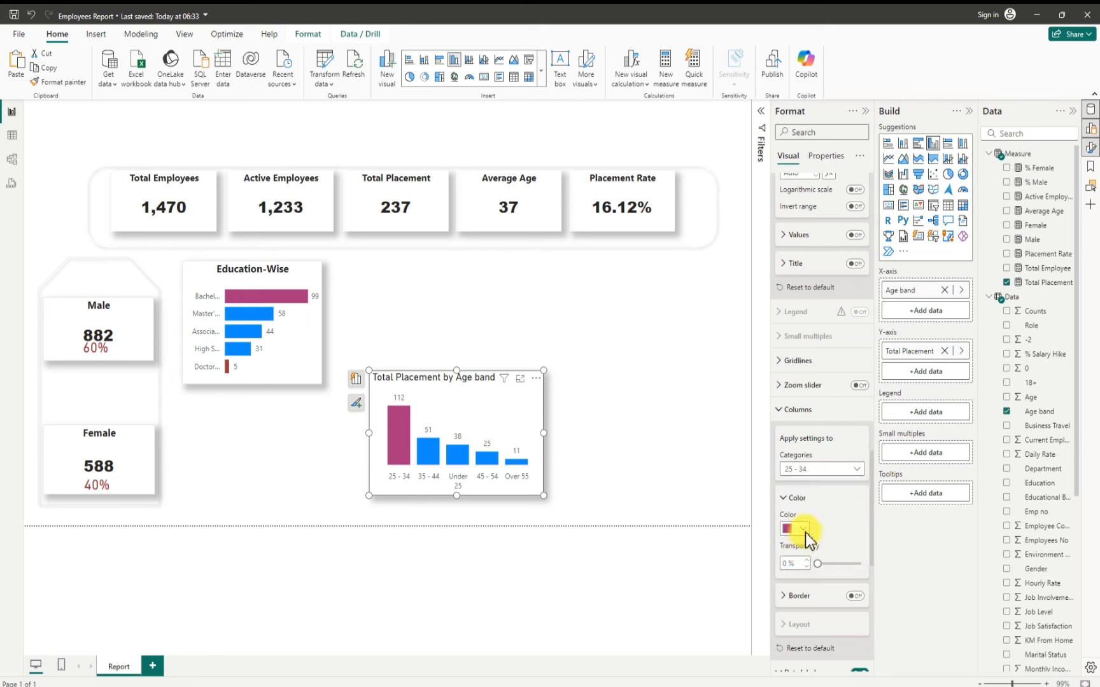
pyautogui.click(802, 529)
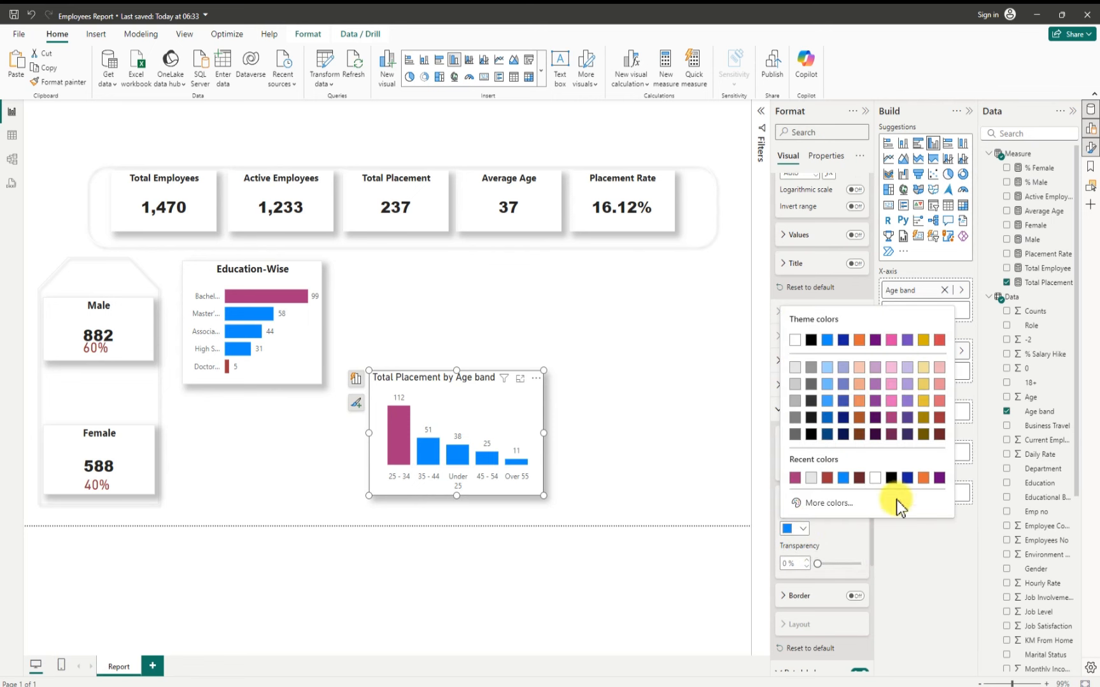
pyautogui.click(939, 420)
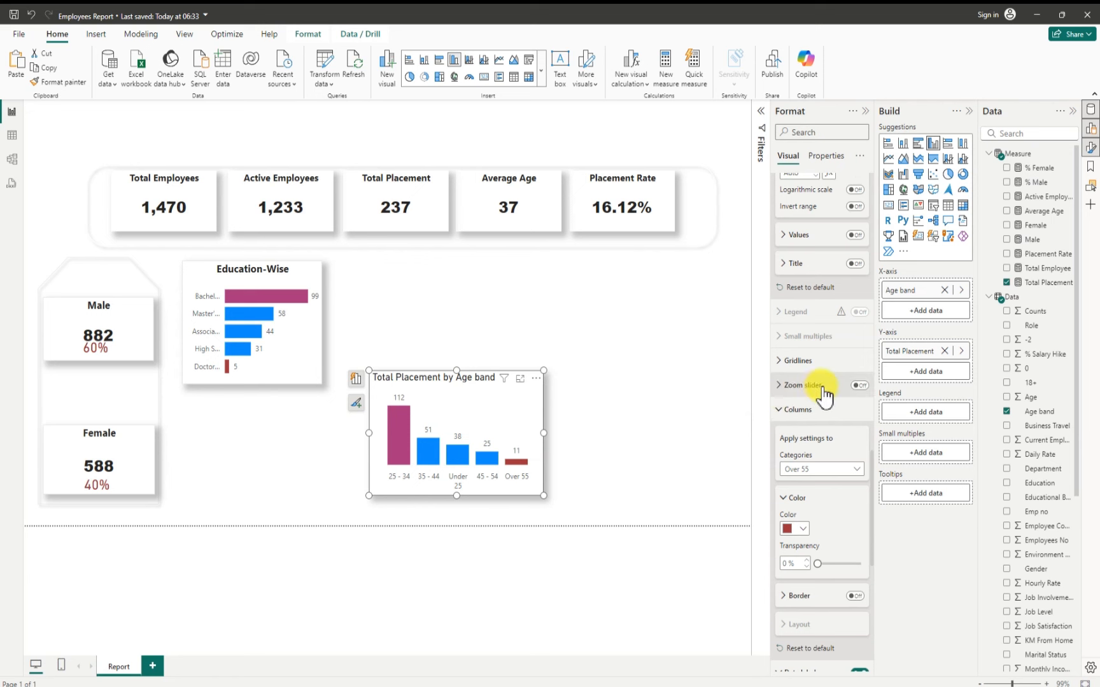
# Step: Change the age band column chart's title text to "Age band -Wise"
pyautogui.scroll(5, 827, 381)
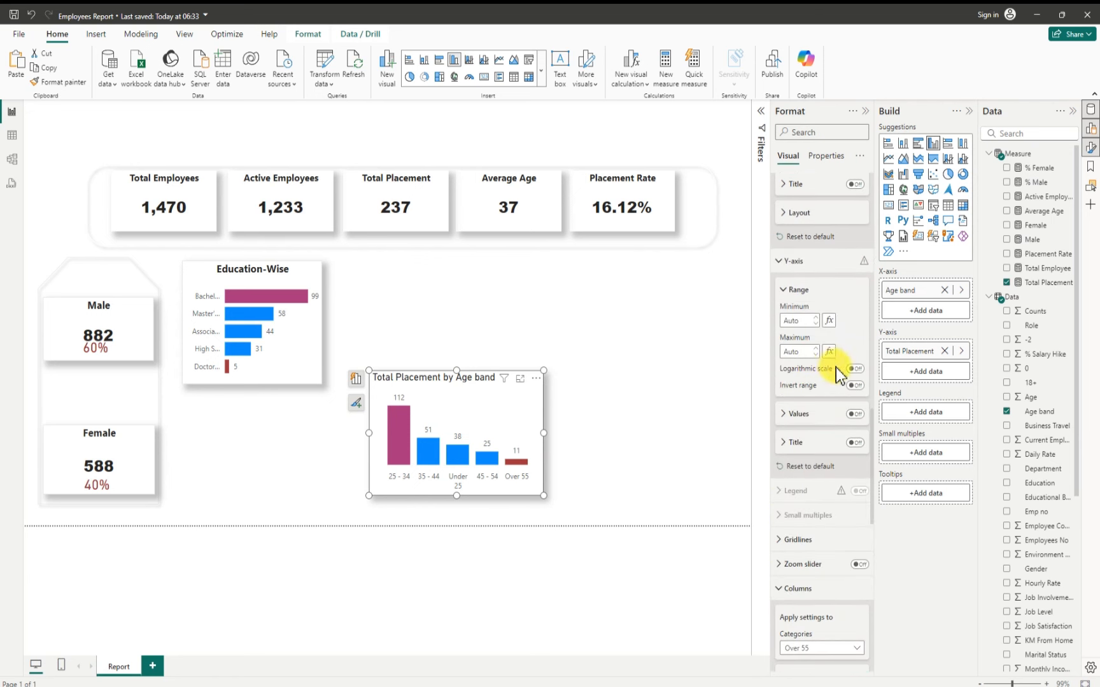
pyautogui.scroll(8, 819, 410)
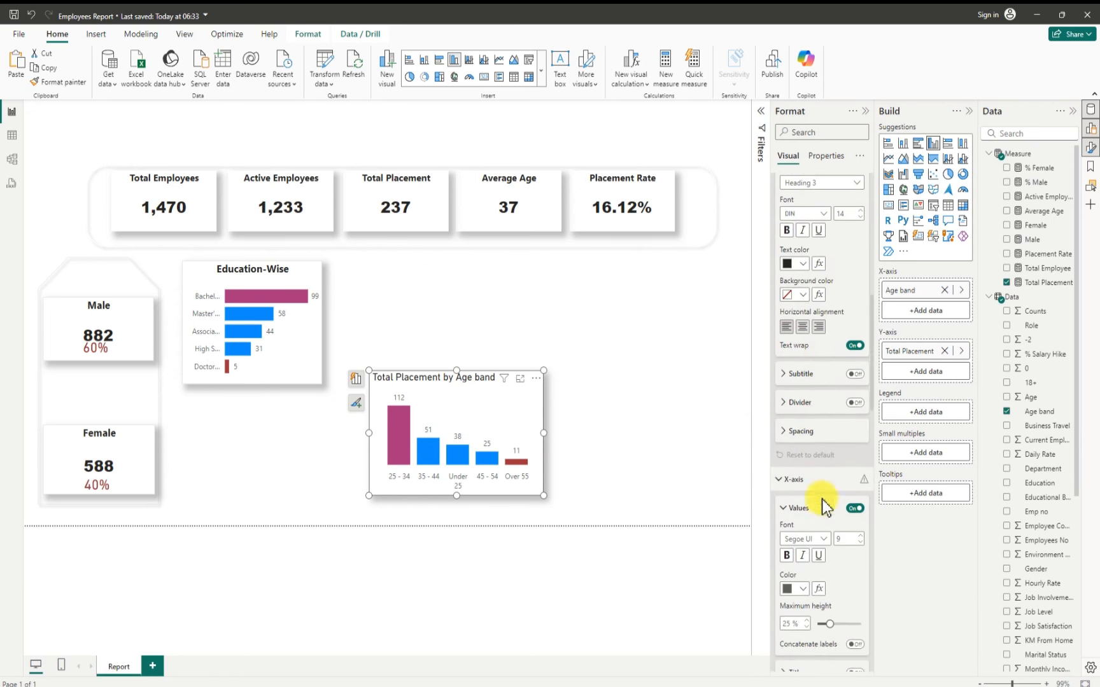
pyautogui.scroll(10, 814, 446)
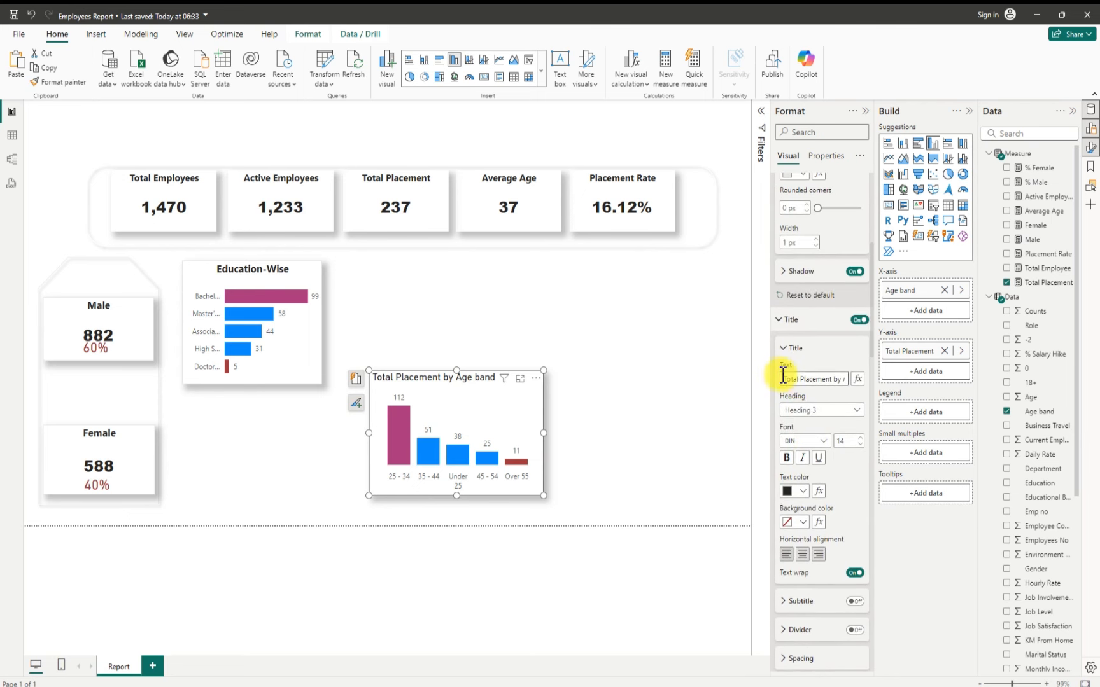
pyautogui.moveTo(788, 383); pyautogui.dragTo(845, 375)
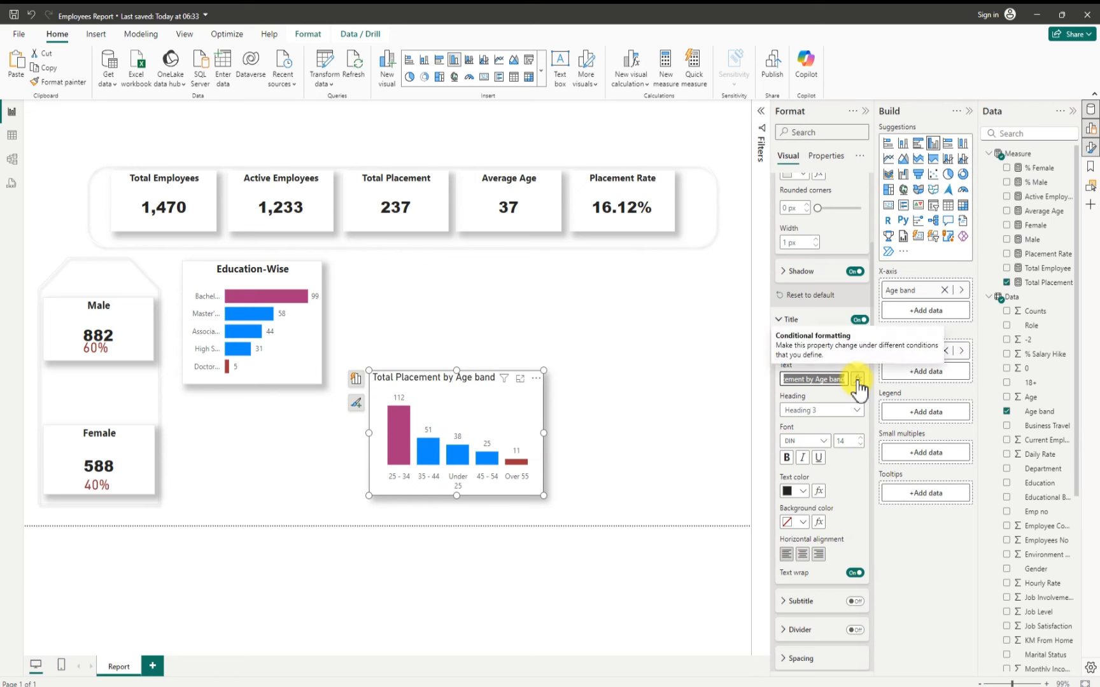
pyautogui.press('BackSpace')
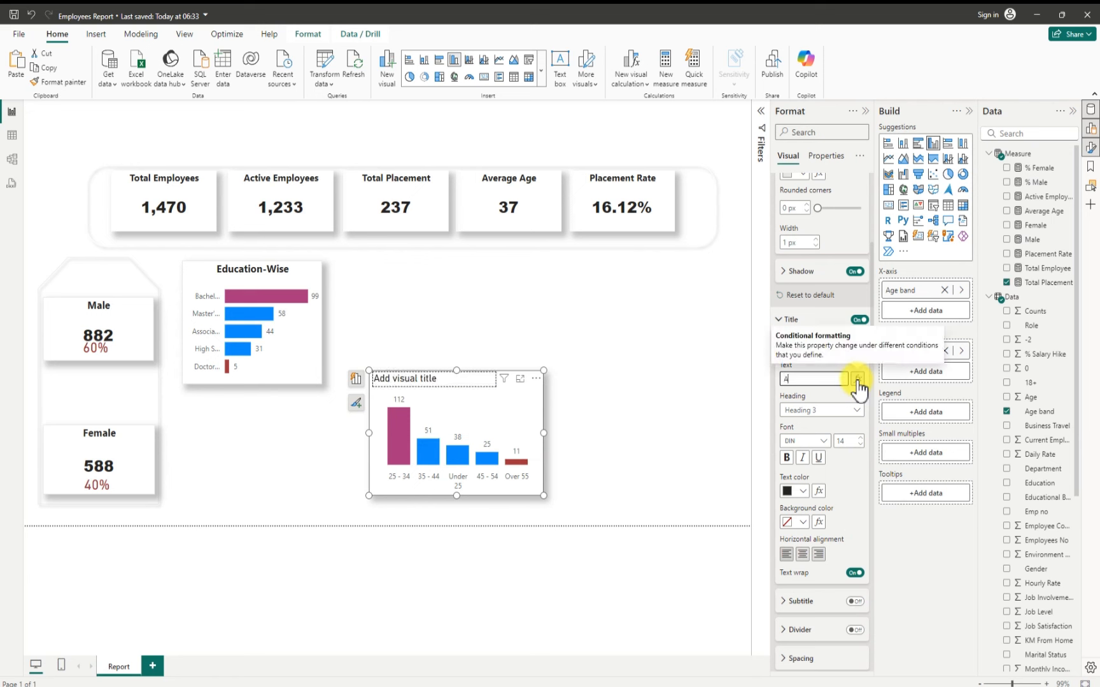
pyautogui.write('Age band -Wise')
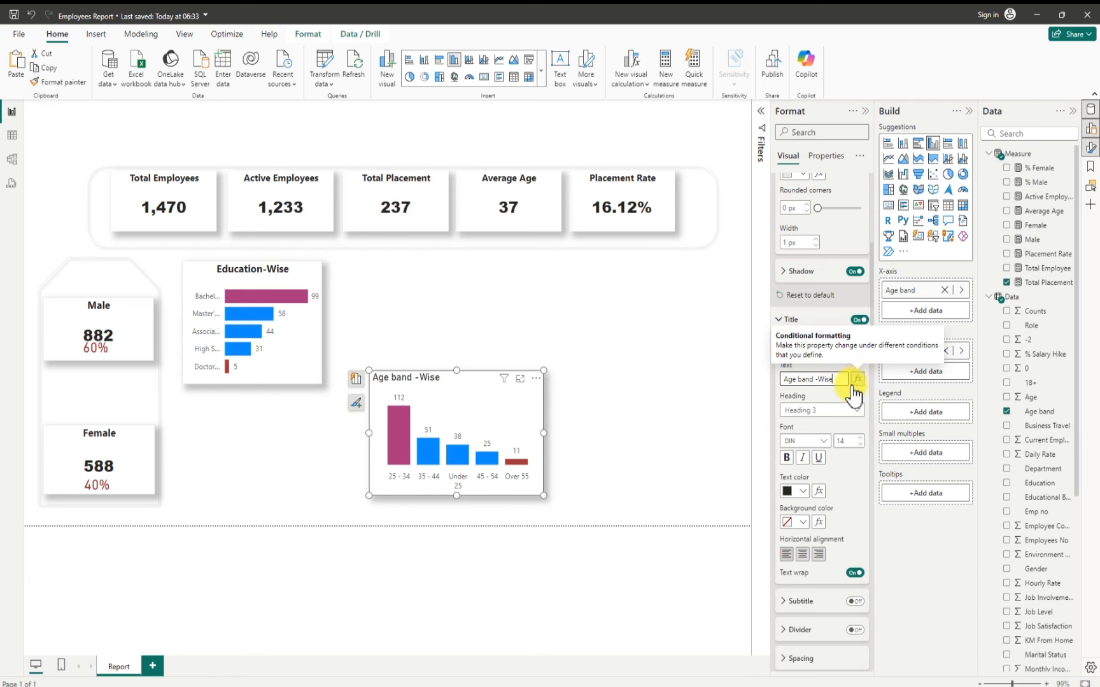
# Step: Format the age band chart's title in Segoe UI Bold at size 13 and center it horizontally
pyautogui.click(823, 442)
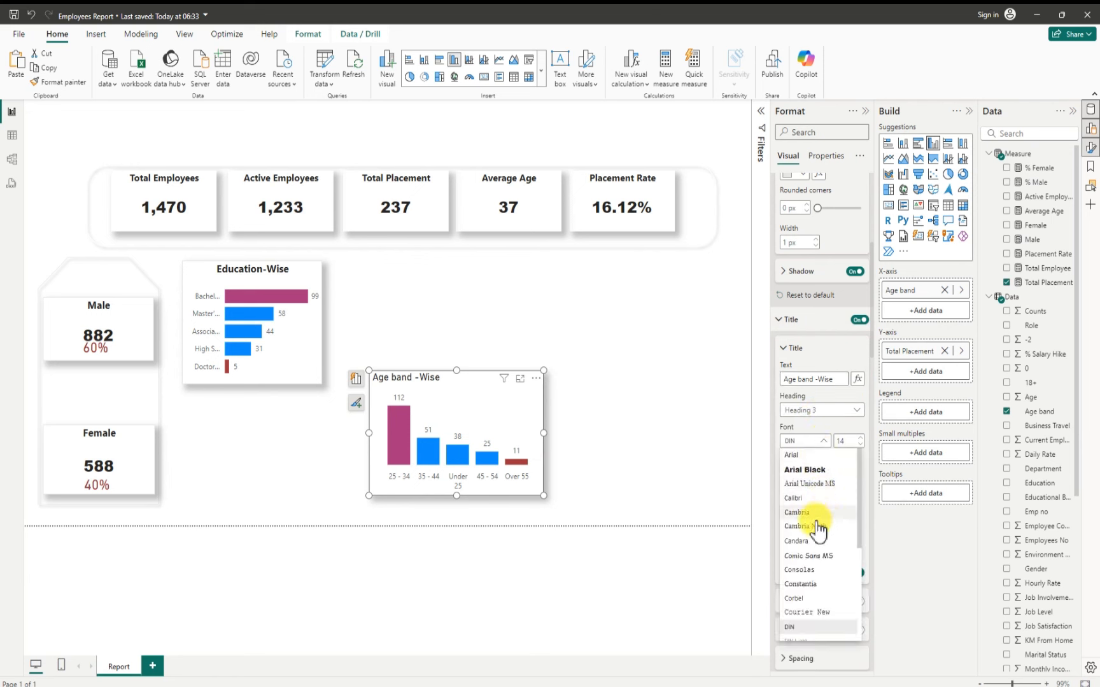
pyautogui.scroll(-5, 813, 539)
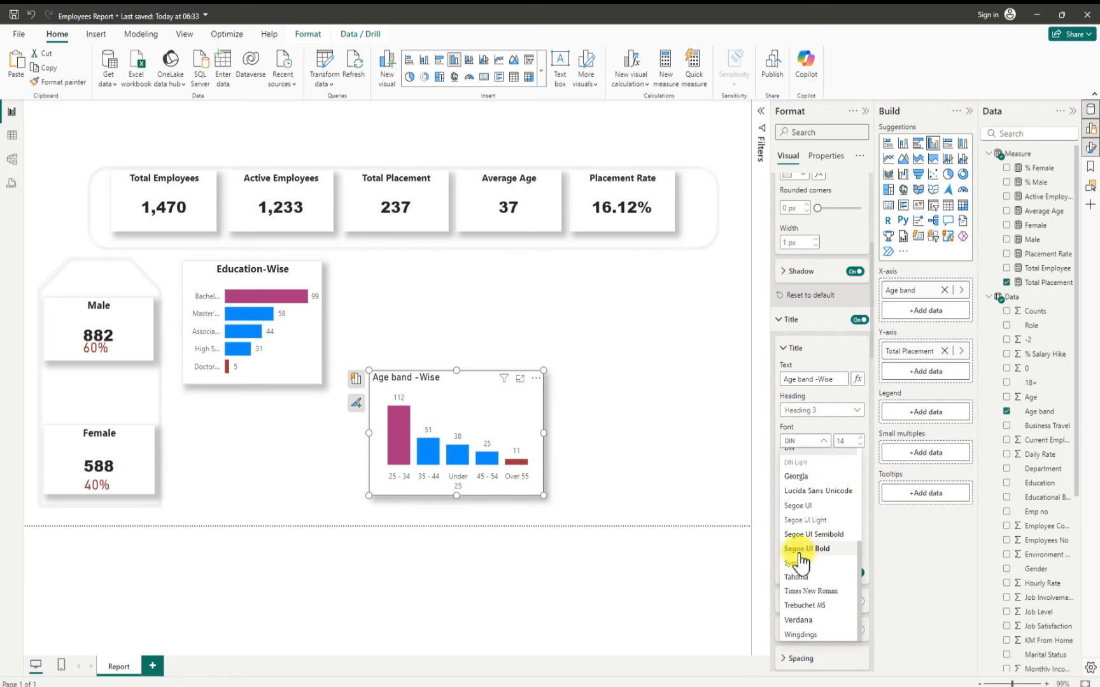
pyautogui.click(805, 548)
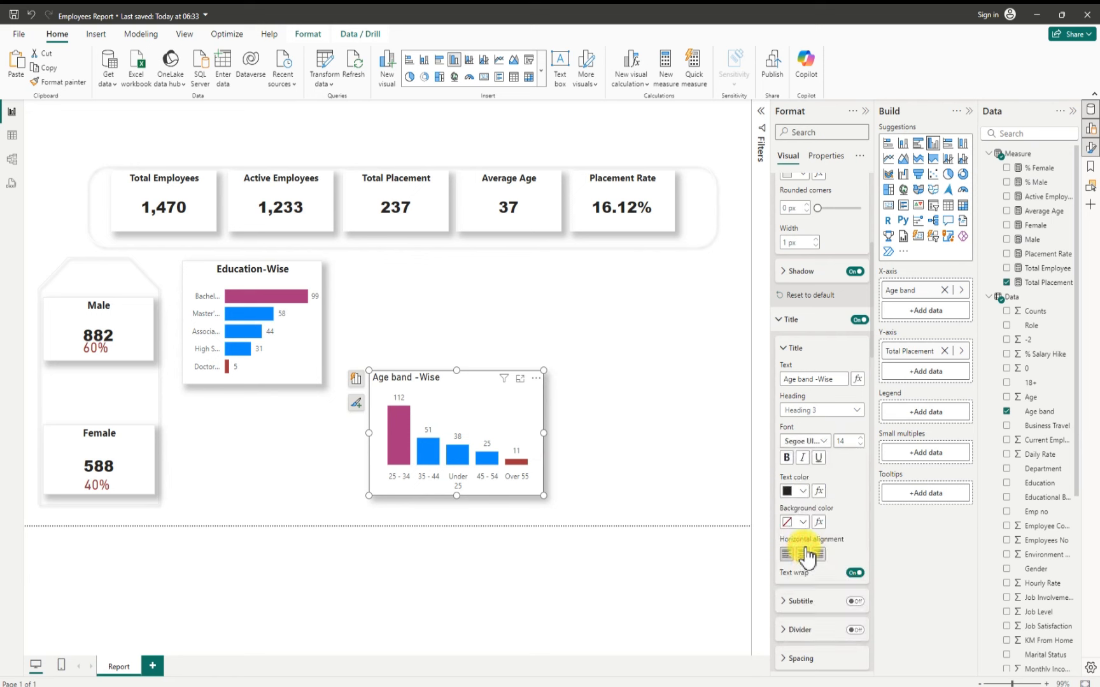
pyautogui.click(860, 444)
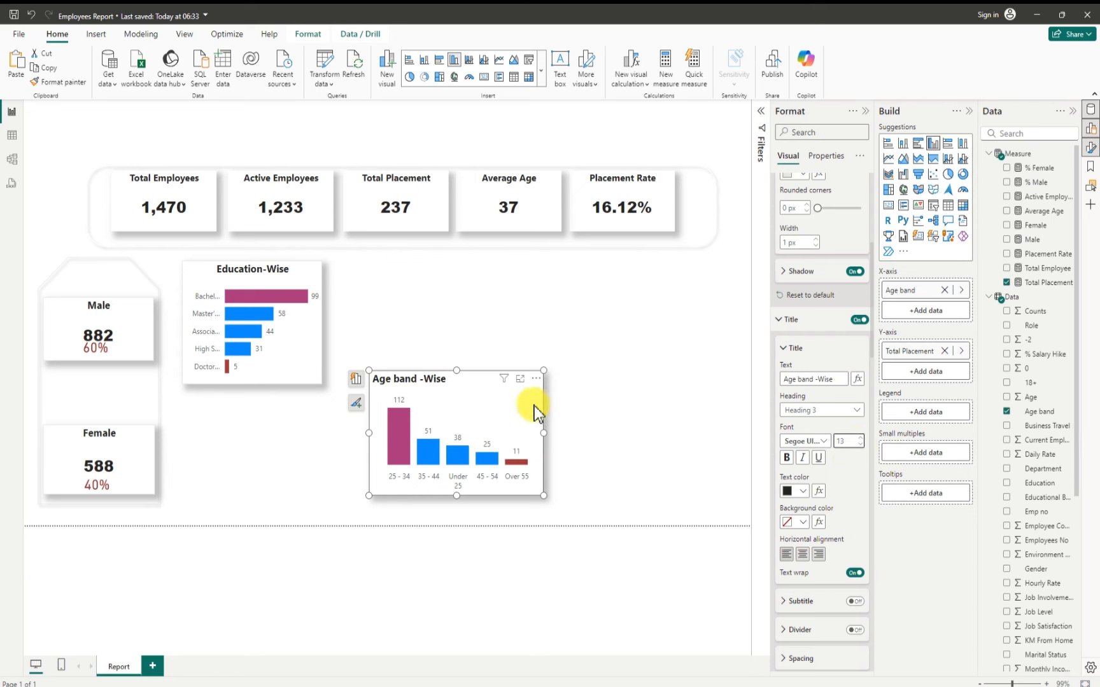
pyautogui.click(802, 555)
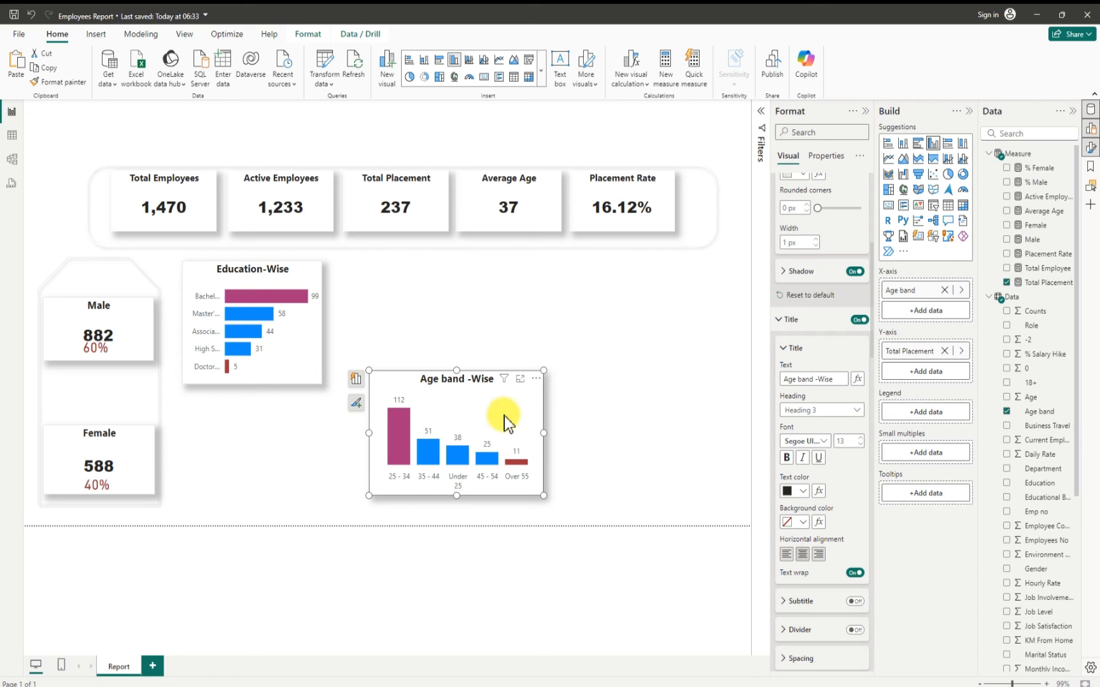
# Step: Sort the axis of the Age band -Wise chart by Age band in ascending order
pyautogui.click(536, 379)
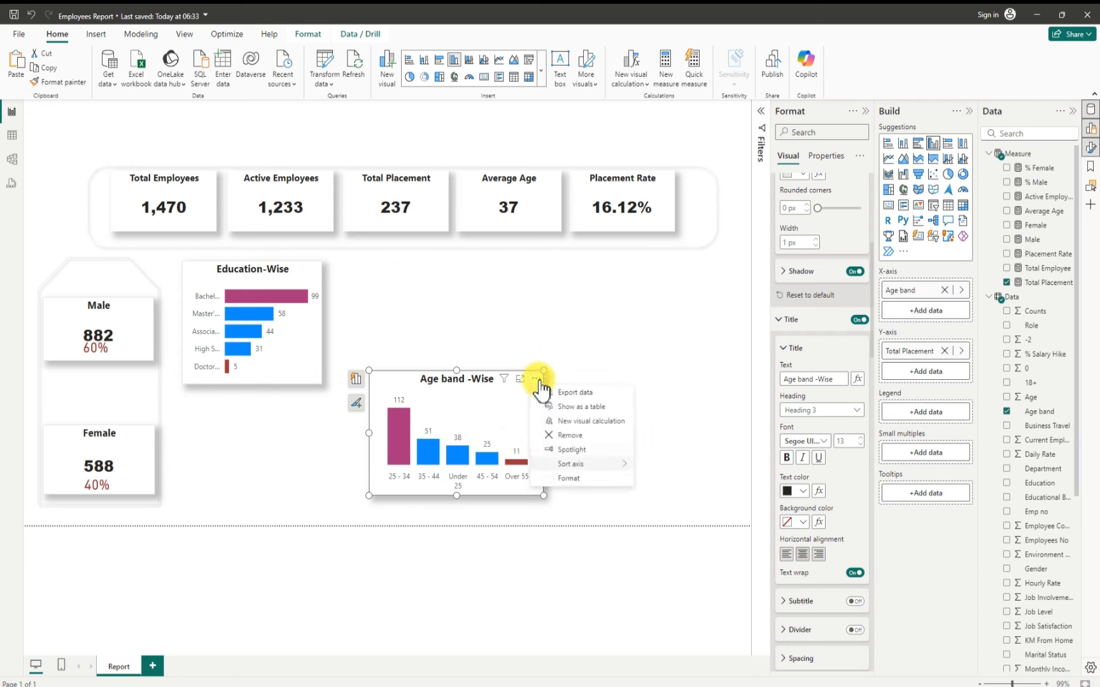
pyautogui.moveTo(624, 465)
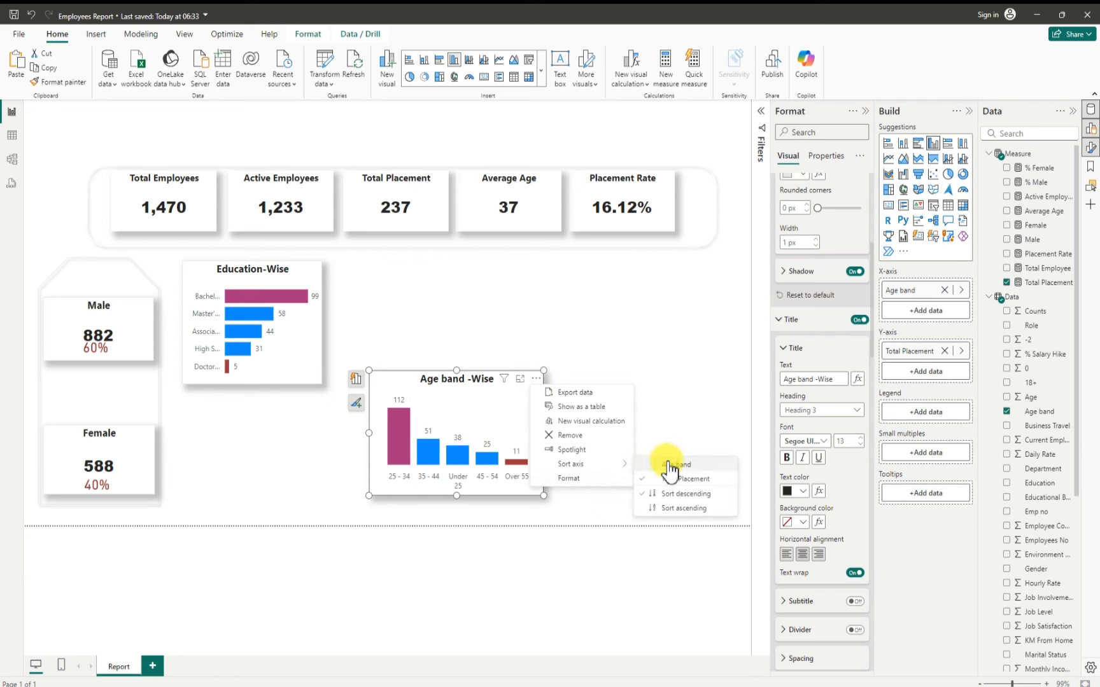
pyautogui.click(681, 465)
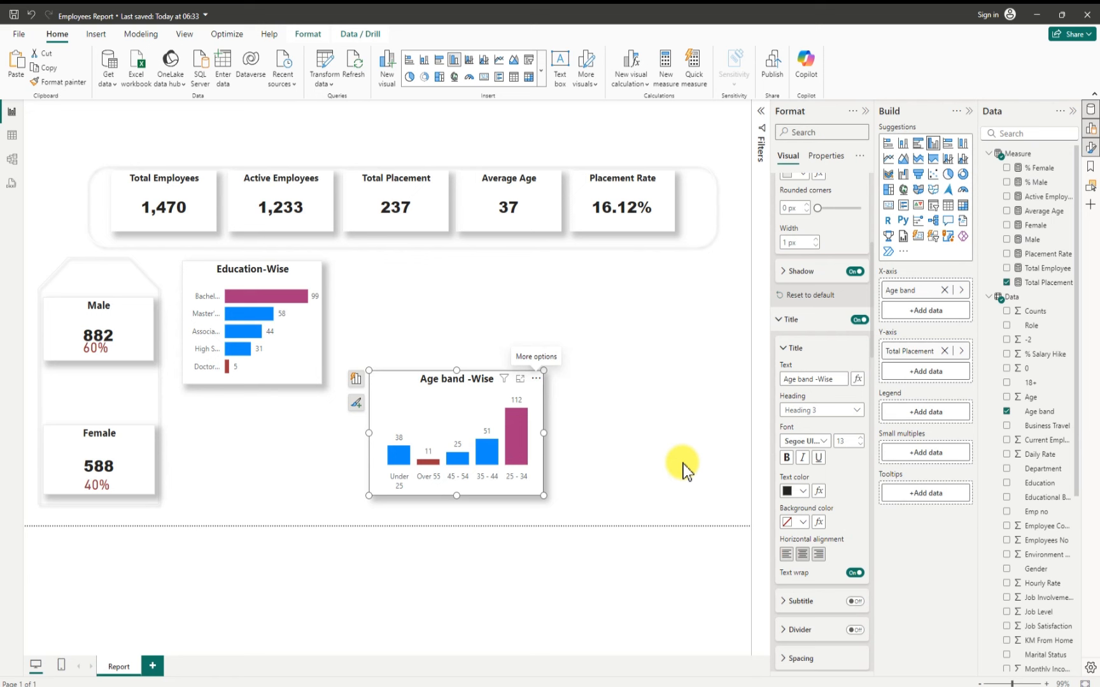
pyautogui.click(536, 379)
pyautogui.moveTo(627, 466)
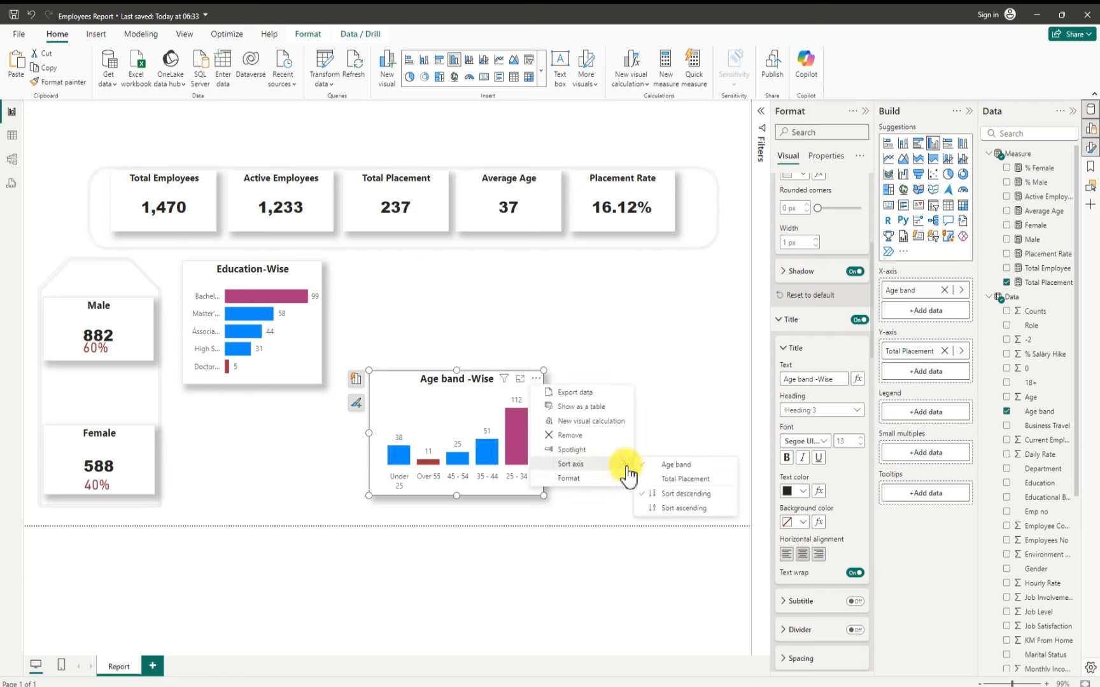
pyautogui.click(683, 508)
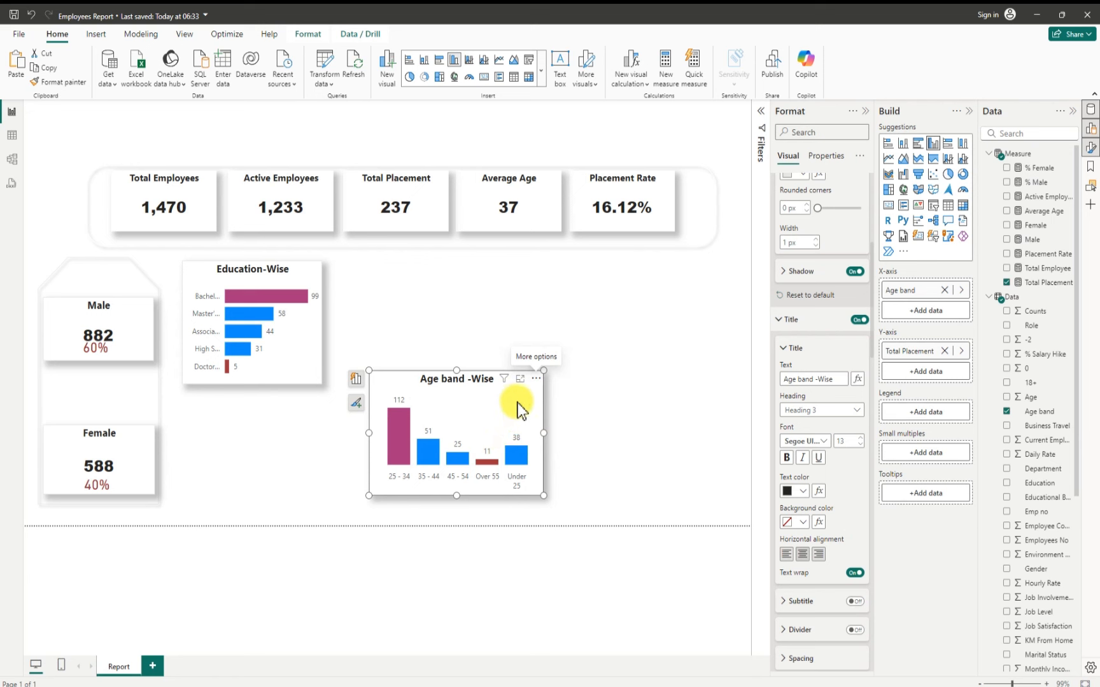
# Step: Sort the axis of the Age band -Wise chart by Total Placement
pyautogui.click(536, 379)
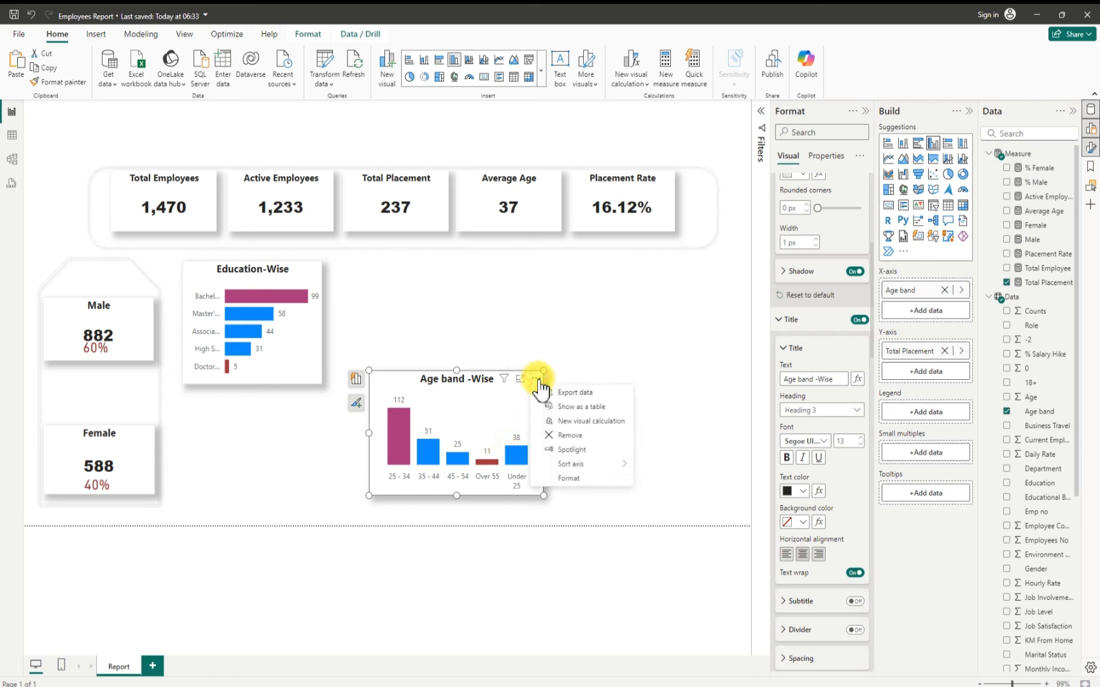
pyautogui.moveTo(589, 463)
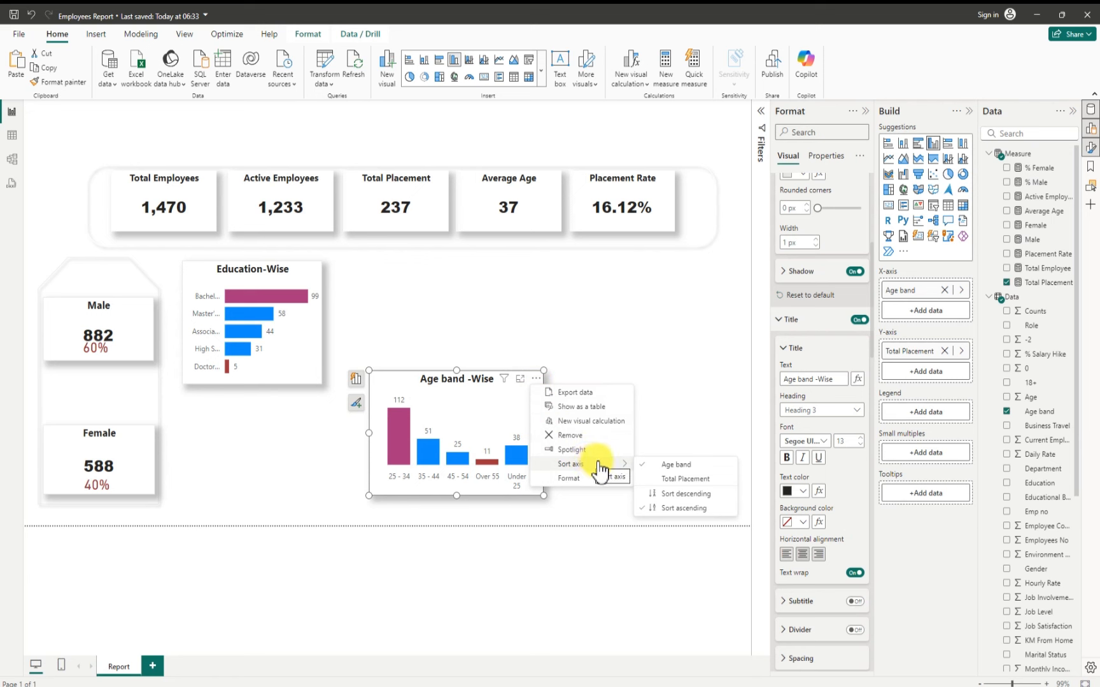
pyautogui.click(677, 480)
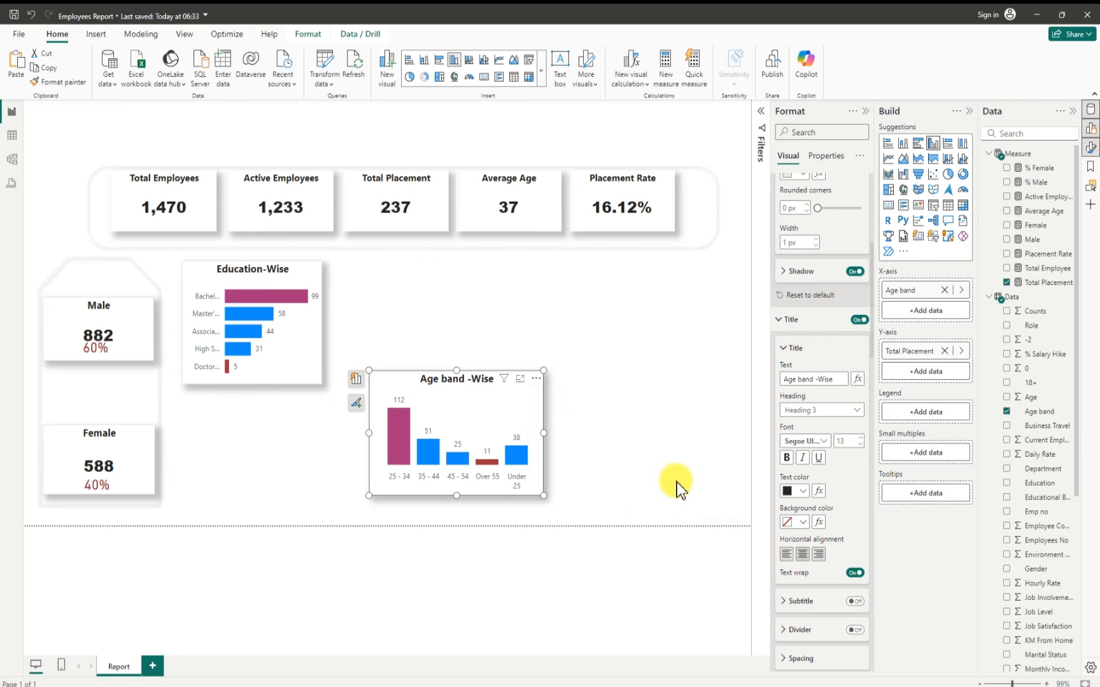
# Step: Sort the Age band -Wise chart in descending order of Total Placement and save the report
pyautogui.click(538, 381)
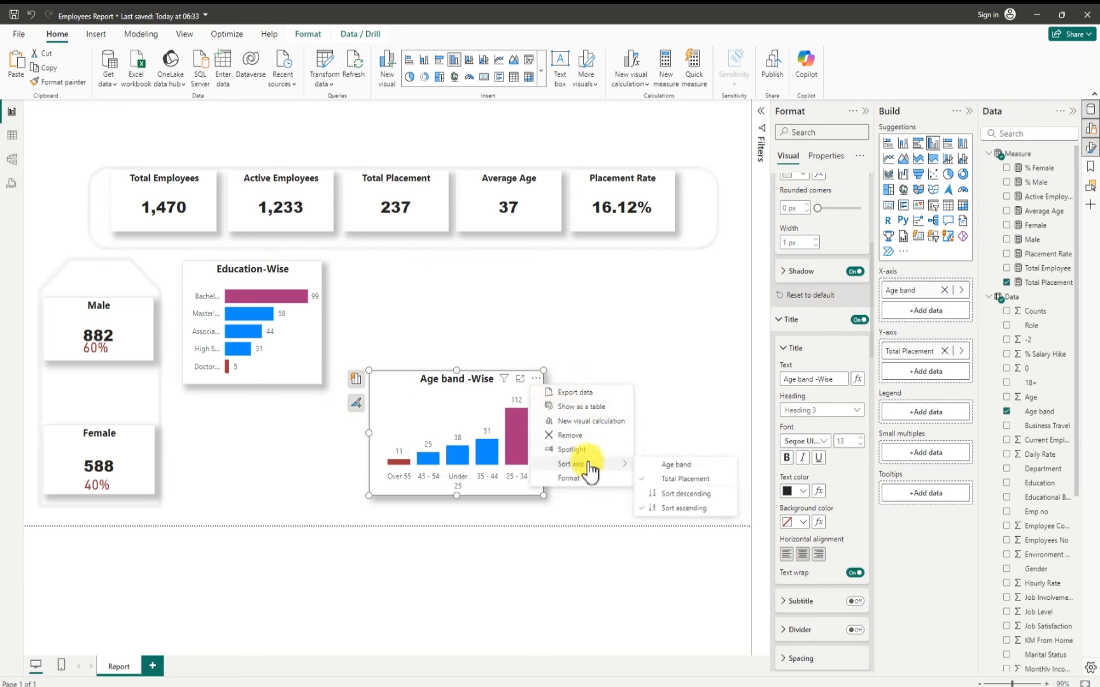
pyautogui.click(671, 493)
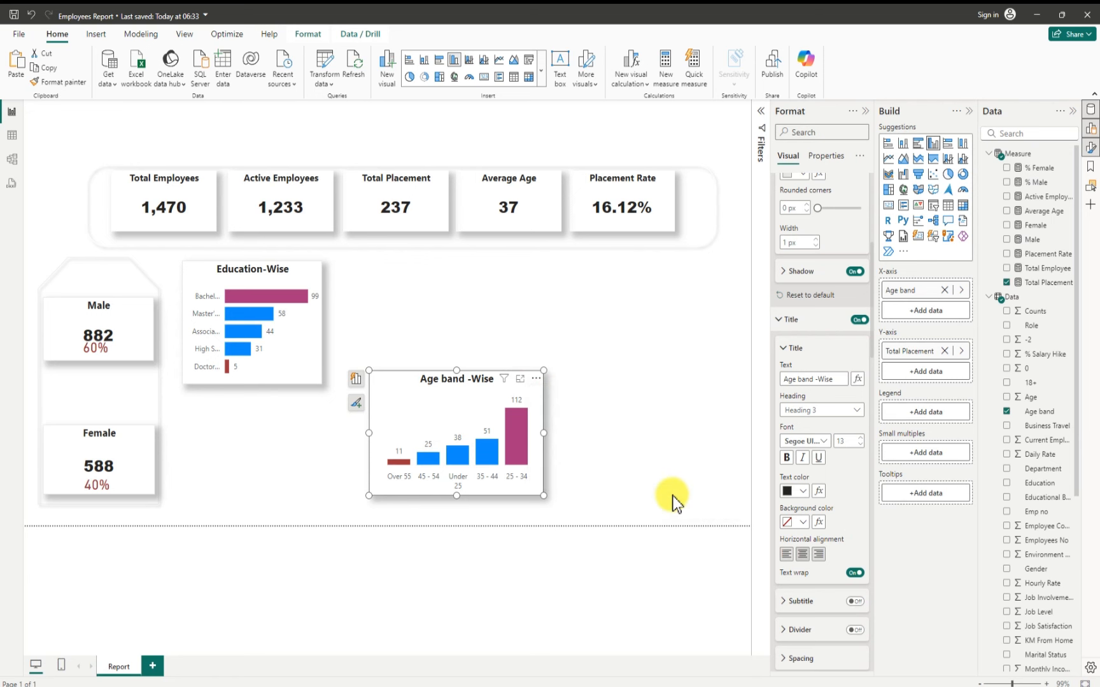
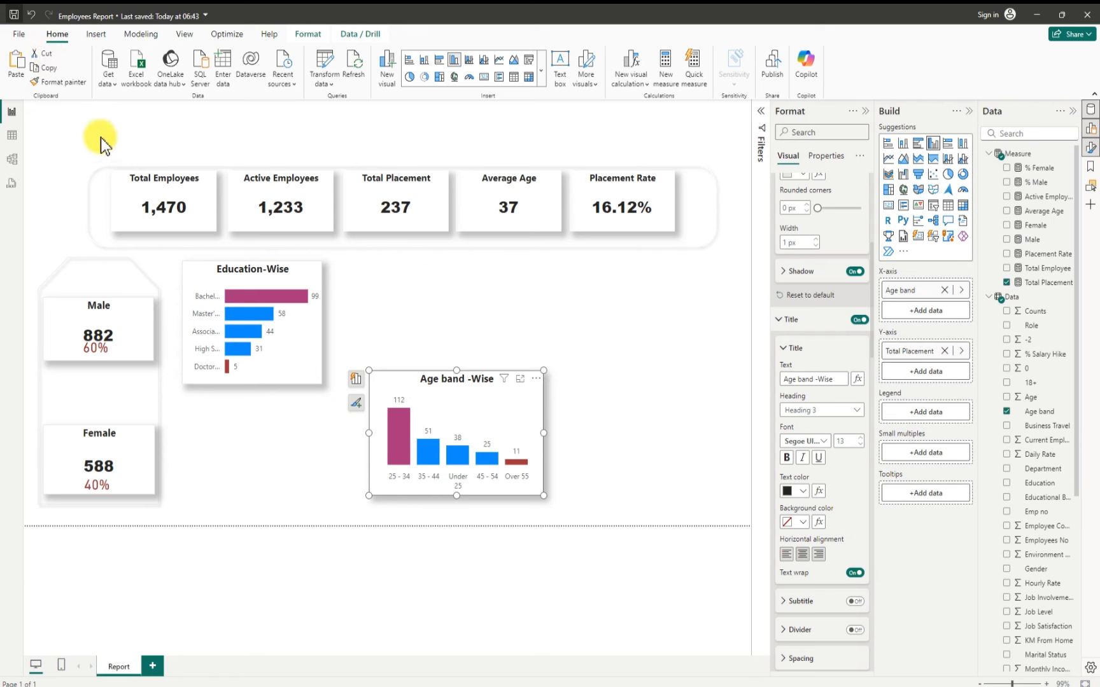
pyautogui.click(12, 15)
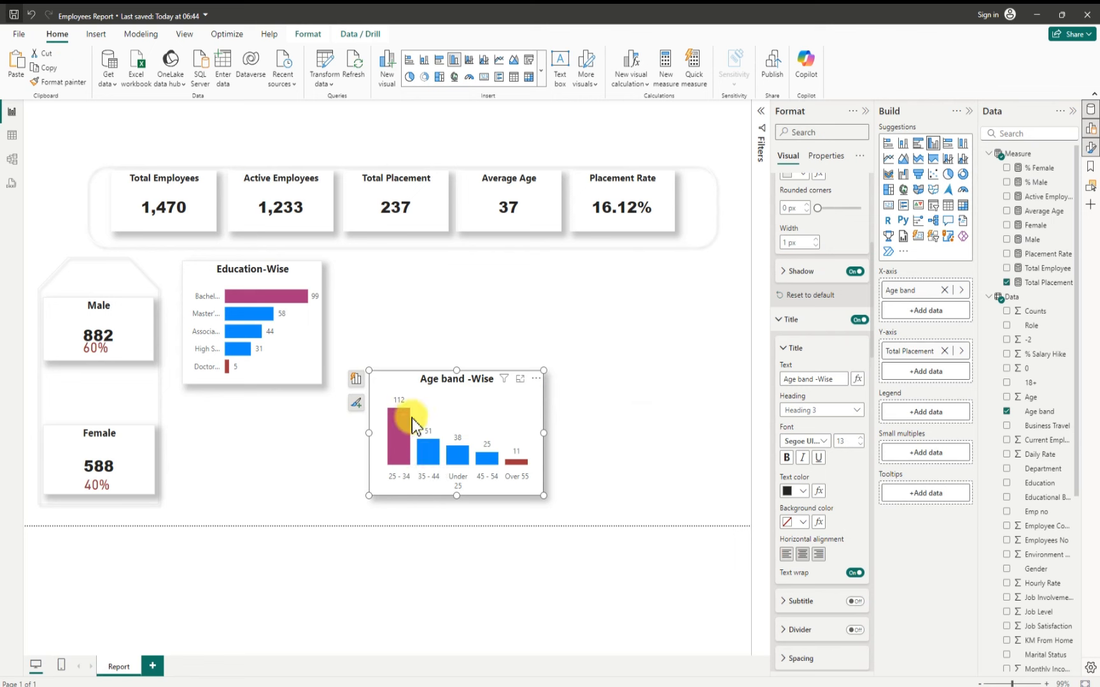
# Step: Open the data in Power Query Editor and start a conditional column named "Age Bracket"
pyautogui.click(322, 64)
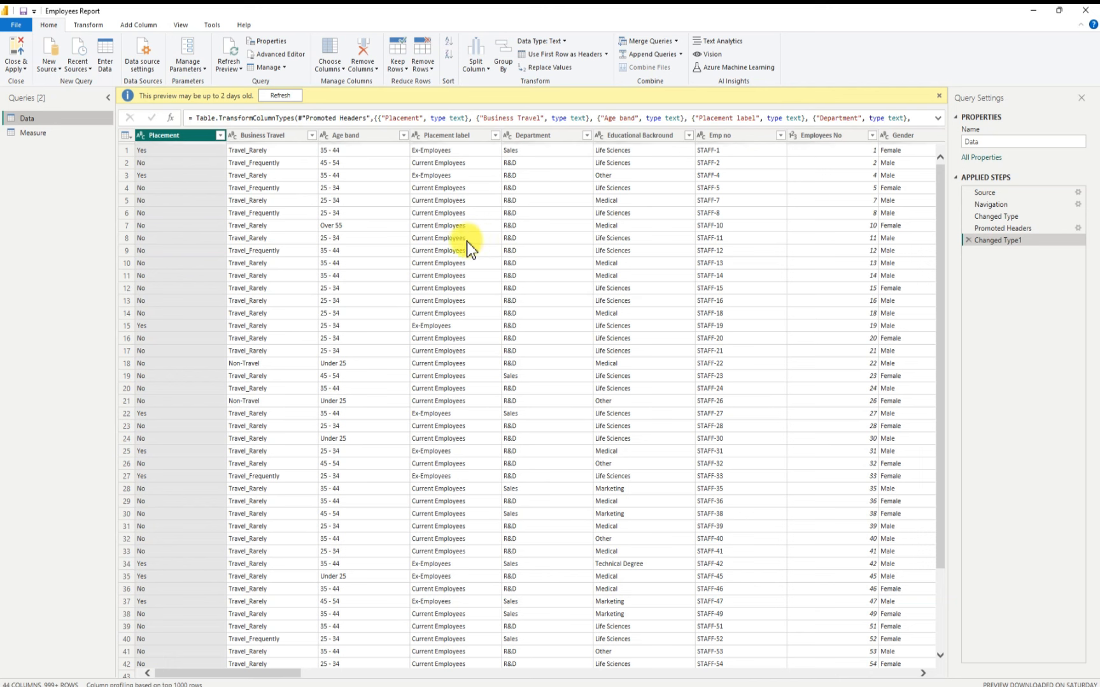
pyautogui.click(142, 27)
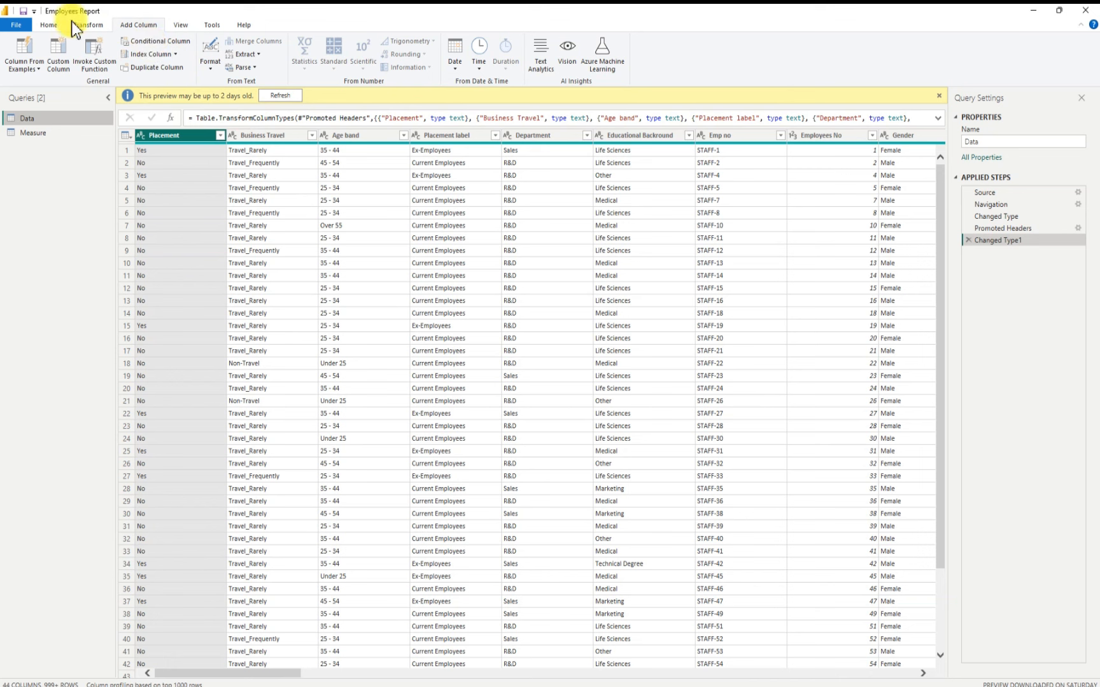
pyautogui.click(155, 41)
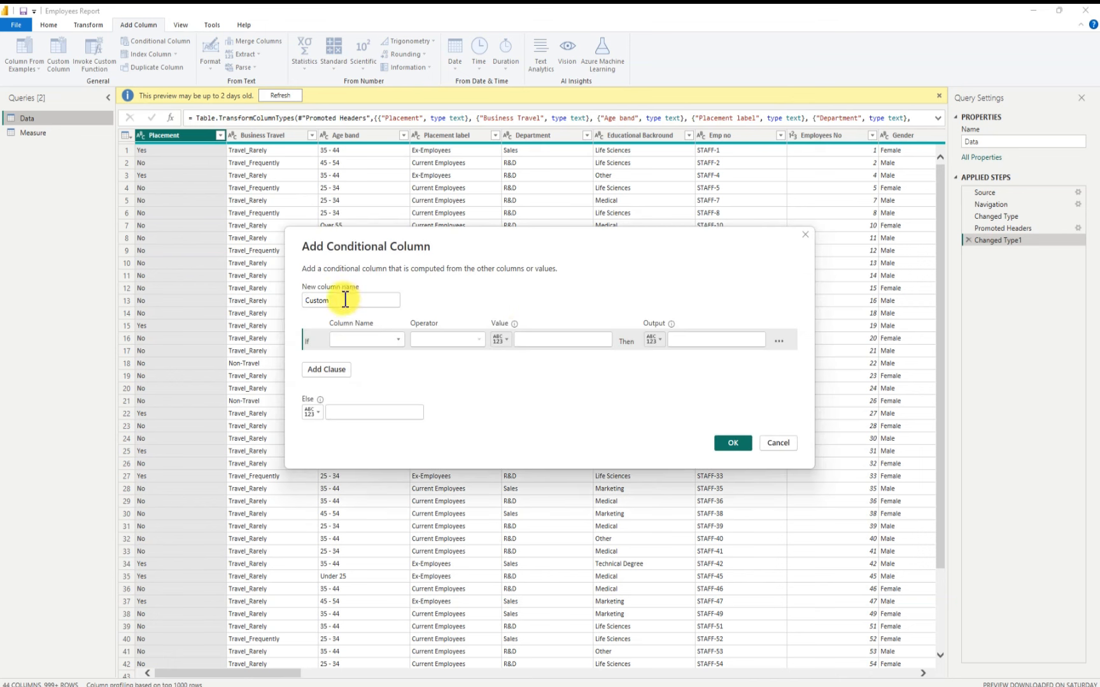
pyautogui.moveTo(332, 300); pyautogui.dragTo(319, 302)
pyautogui.press('BackSpace')
pyautogui.write('ra')
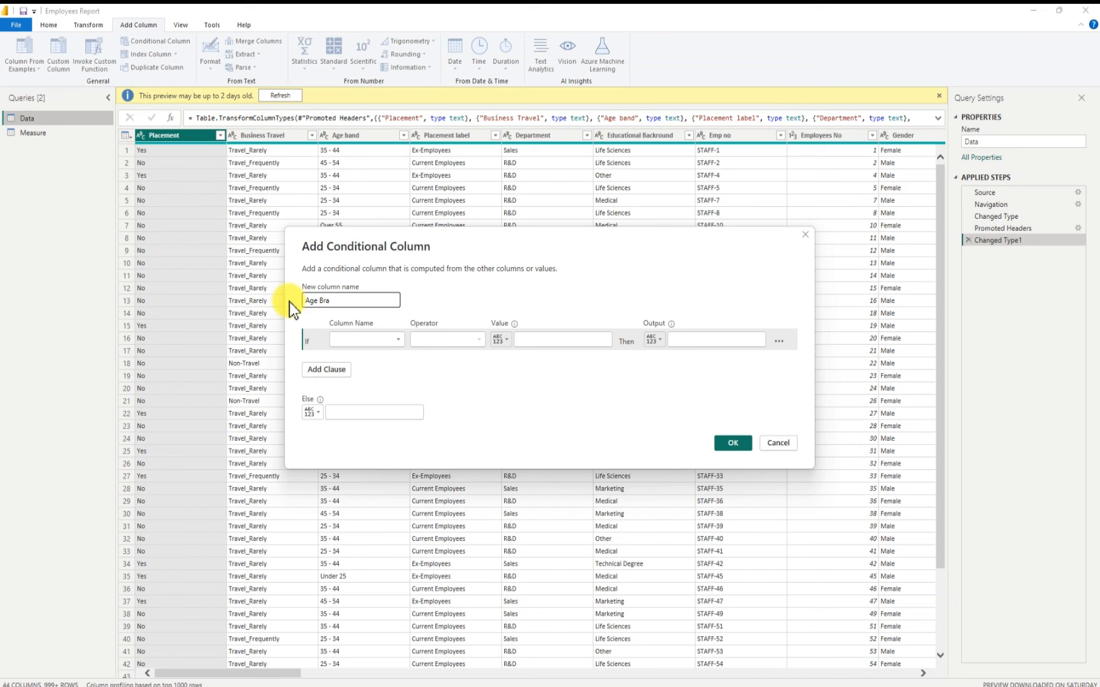
pyautogui.write('cket')
# Step: Define the first condition so that Age band equals "Under 25" outputs 1
pyautogui.click(395, 344)
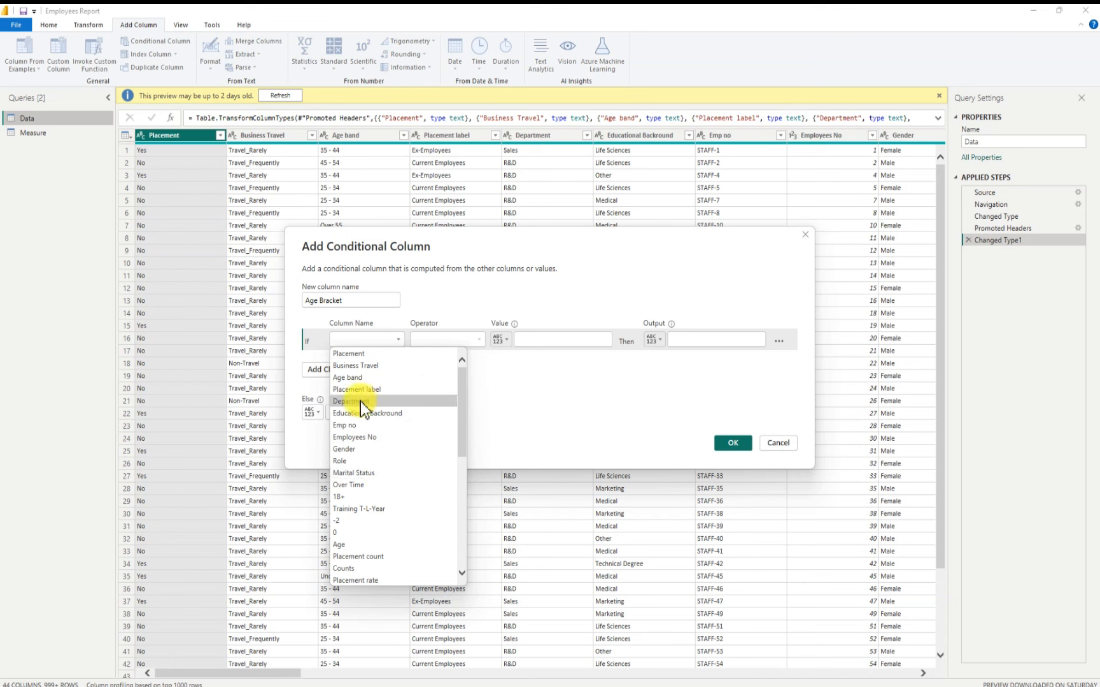
pyautogui.click(357, 378)
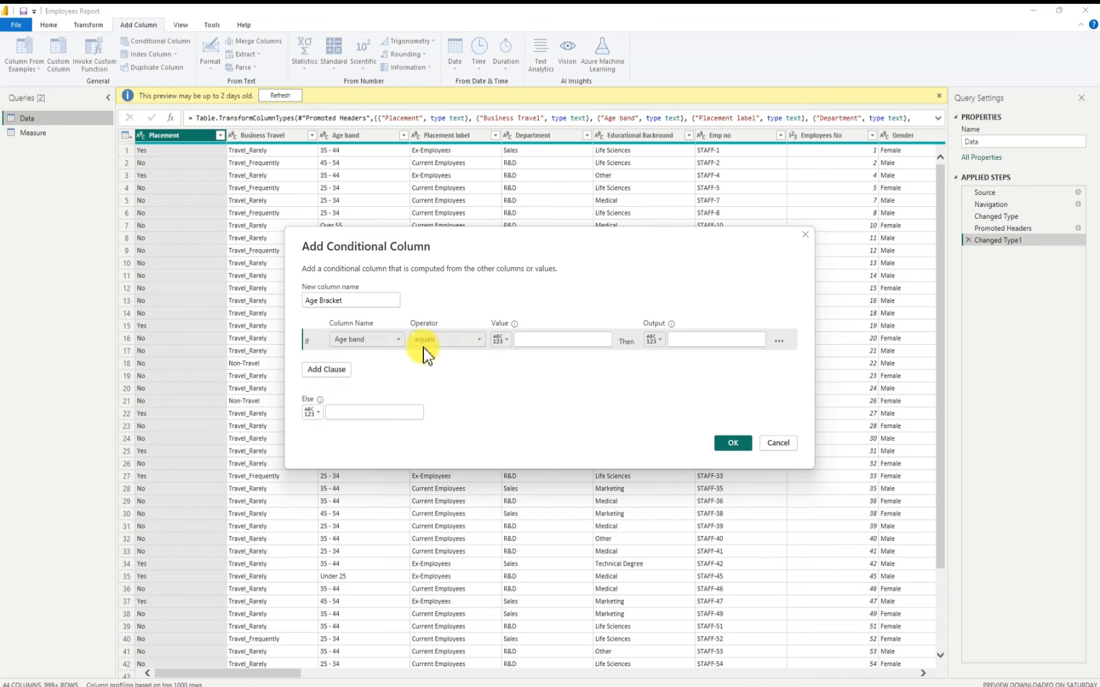
pyautogui.click(538, 341)
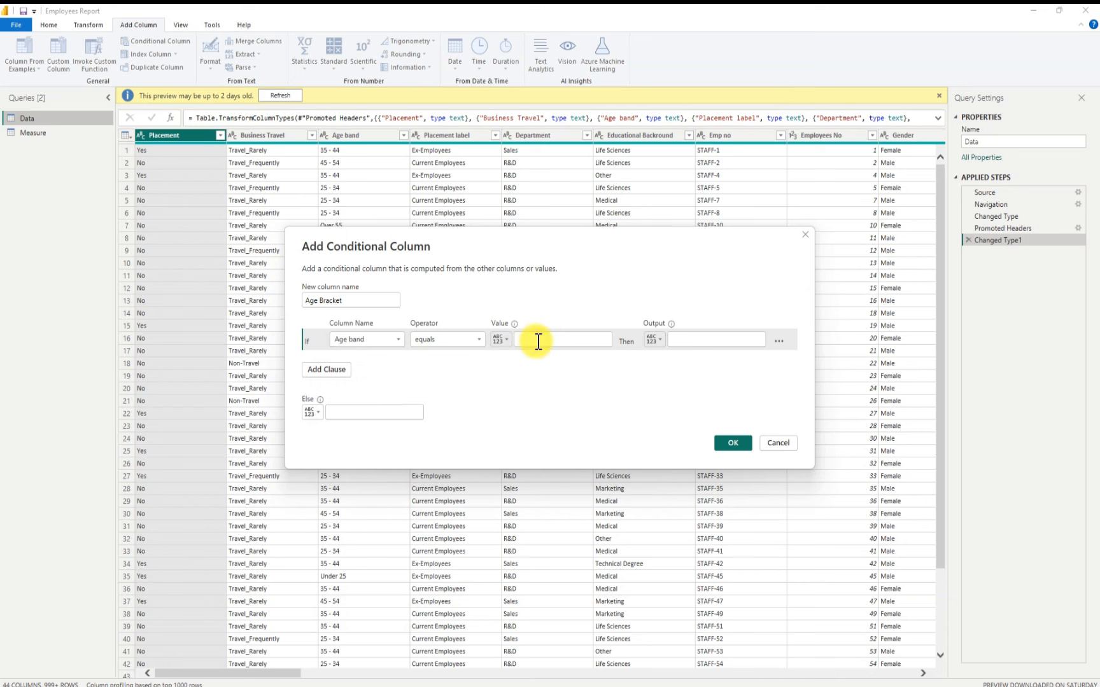
pyautogui.click(538, 342)
pyautogui.write('Under 25')
pyautogui.click(683, 338)
pyautogui.click(684, 336)
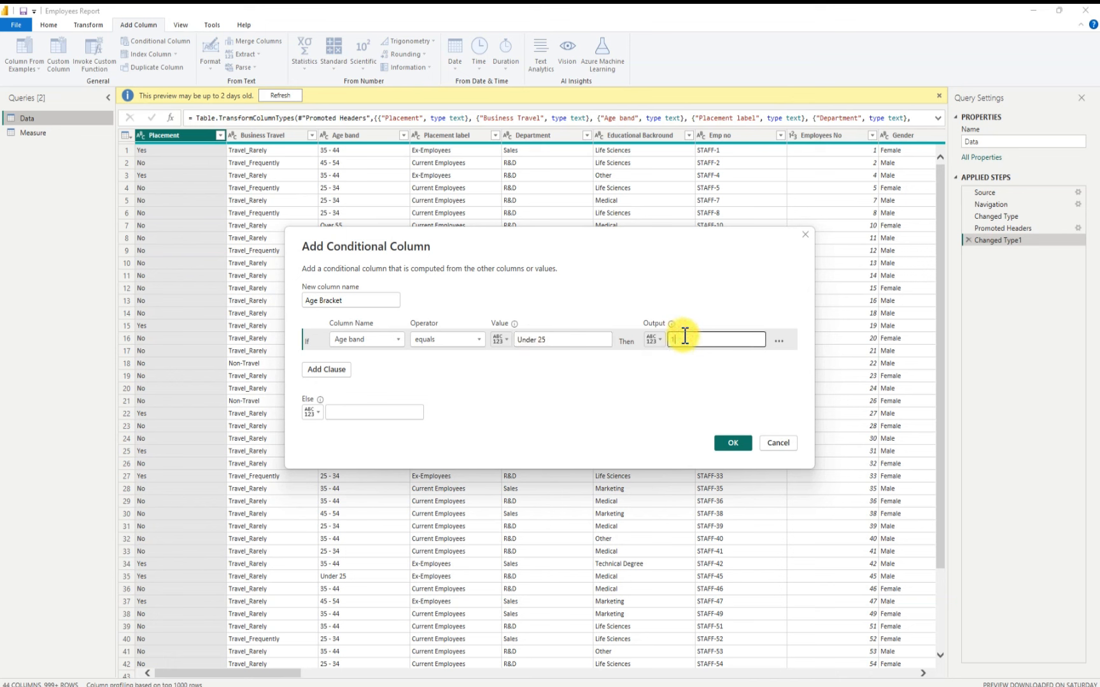
pyautogui.write('1')
# Step: Add a second clause so that Age band equals "25 - 34" outputs 2
pyautogui.click(341, 370)
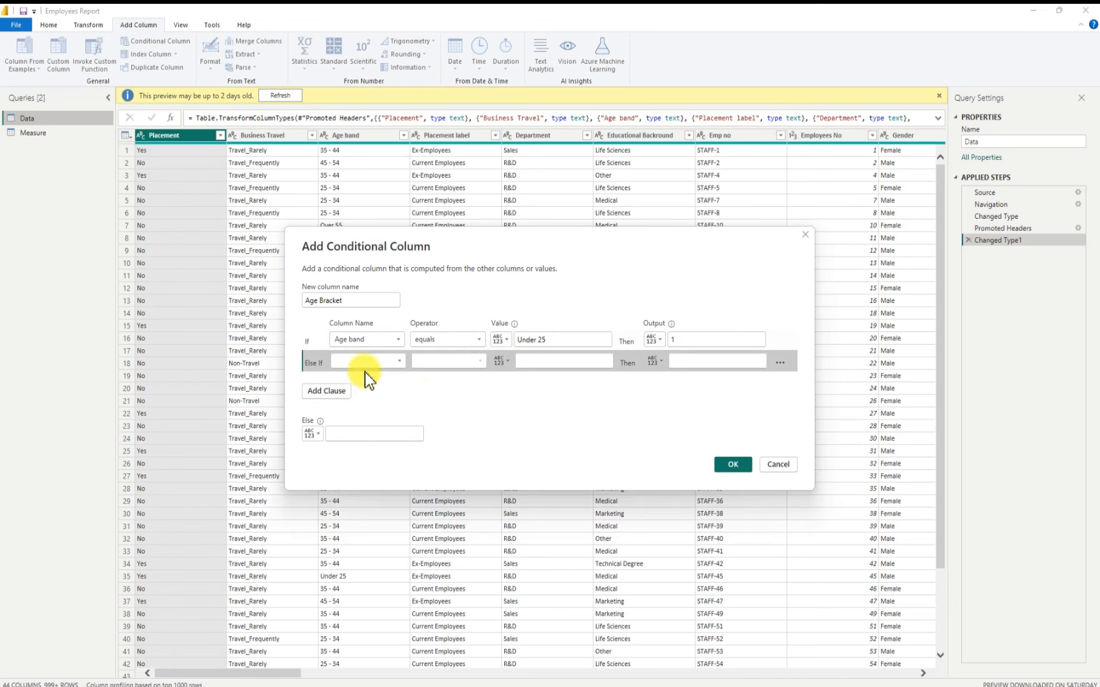
pyautogui.click(377, 361)
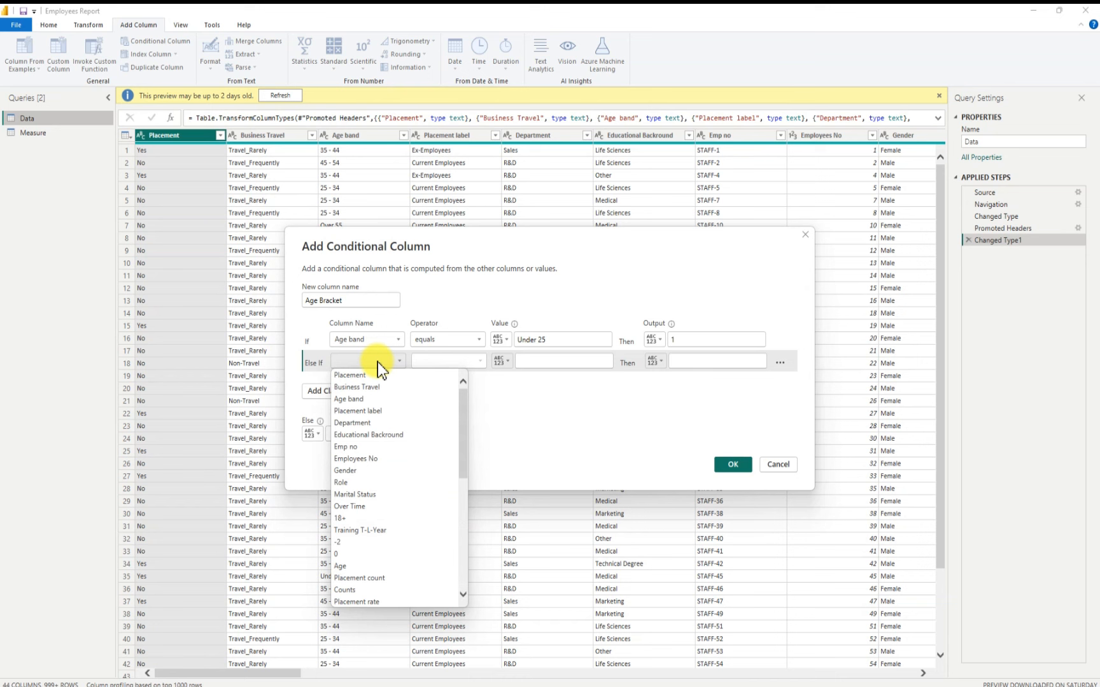
pyautogui.click(358, 400)
pyautogui.click(537, 360)
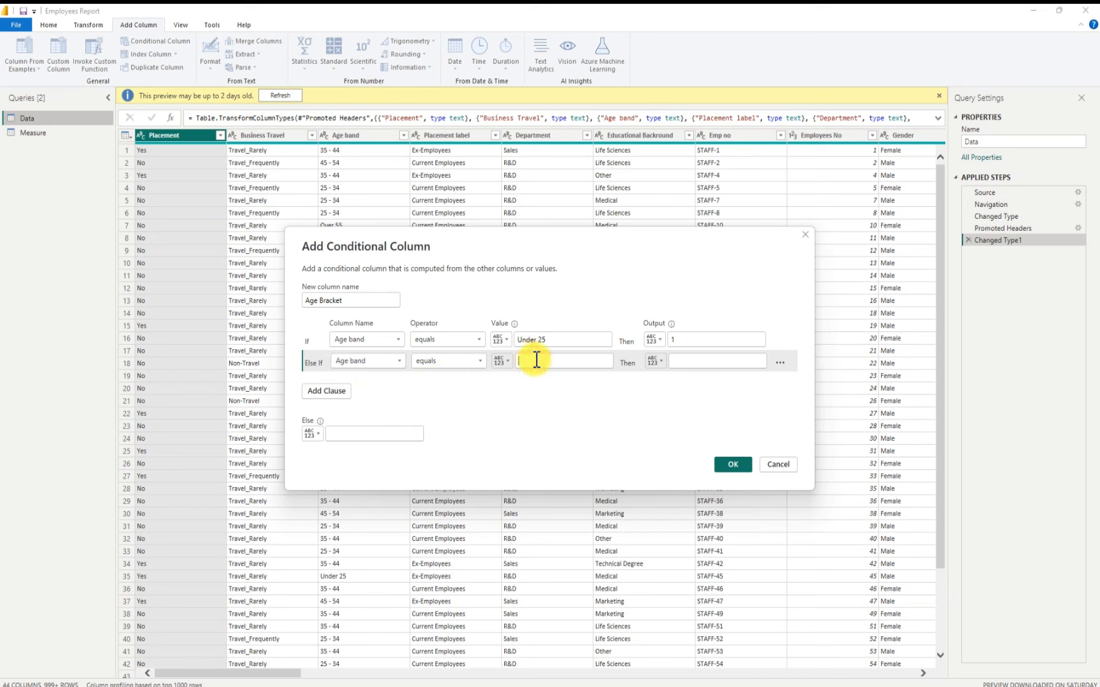
pyautogui.write('2')
pyautogui.write('5 - 34')
pyautogui.click(687, 361)
pyautogui.write('2')
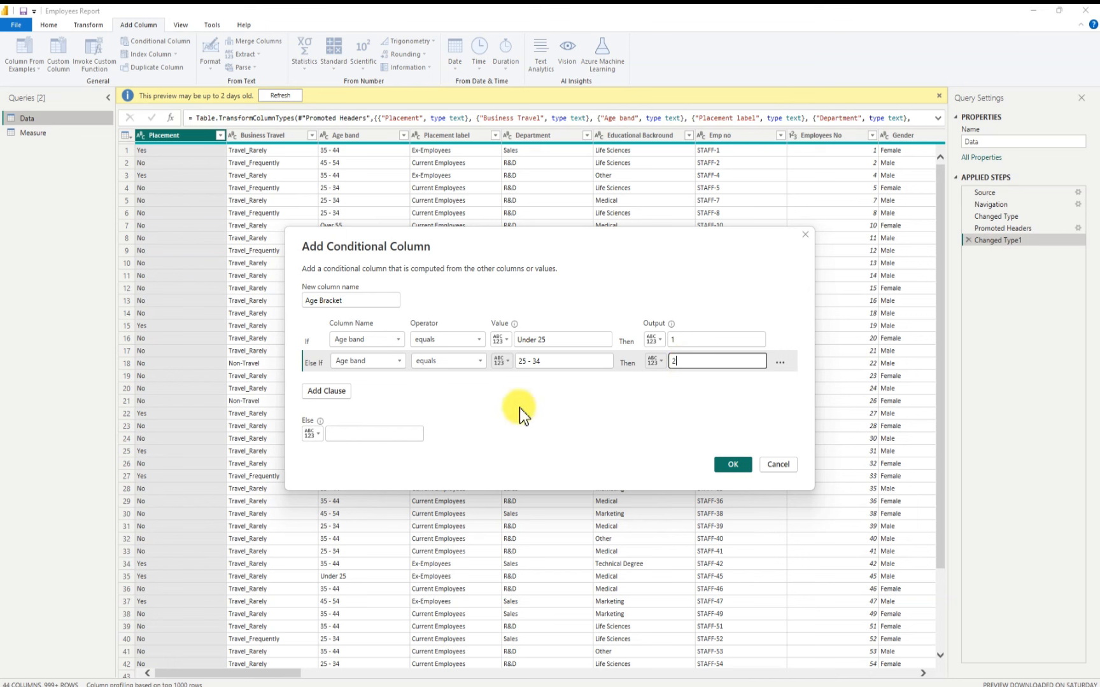
# Step: Add a third clause so that Age band equals "35 -44" outputs 3
pyautogui.click(341, 394)
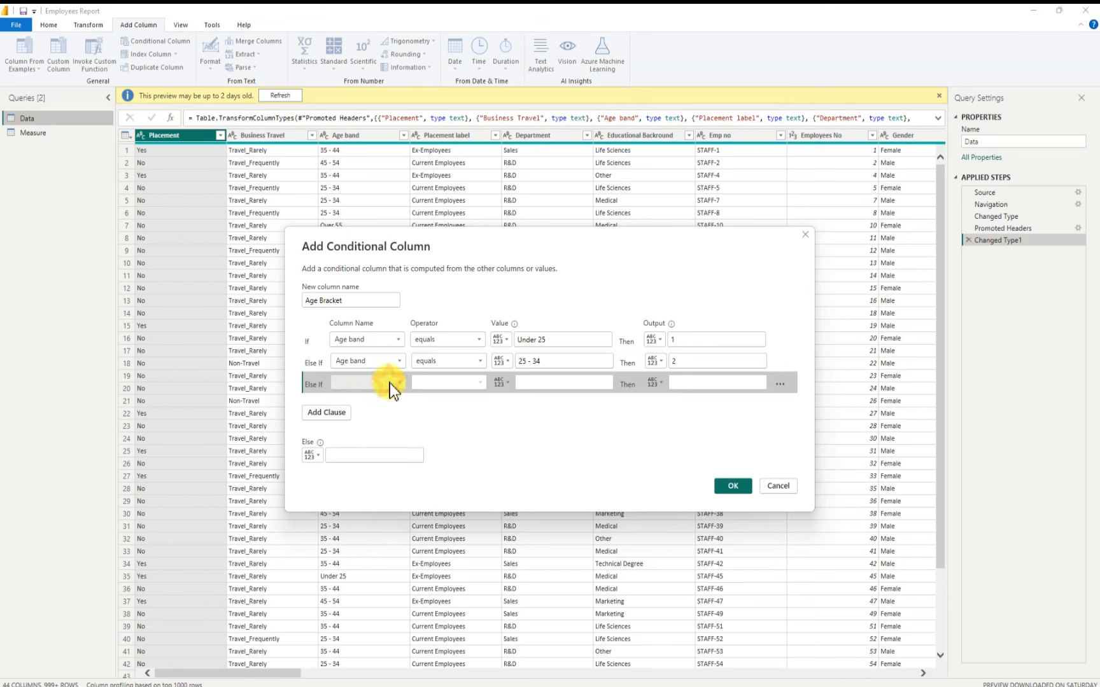
pyautogui.click(390, 384)
pyautogui.click(358, 420)
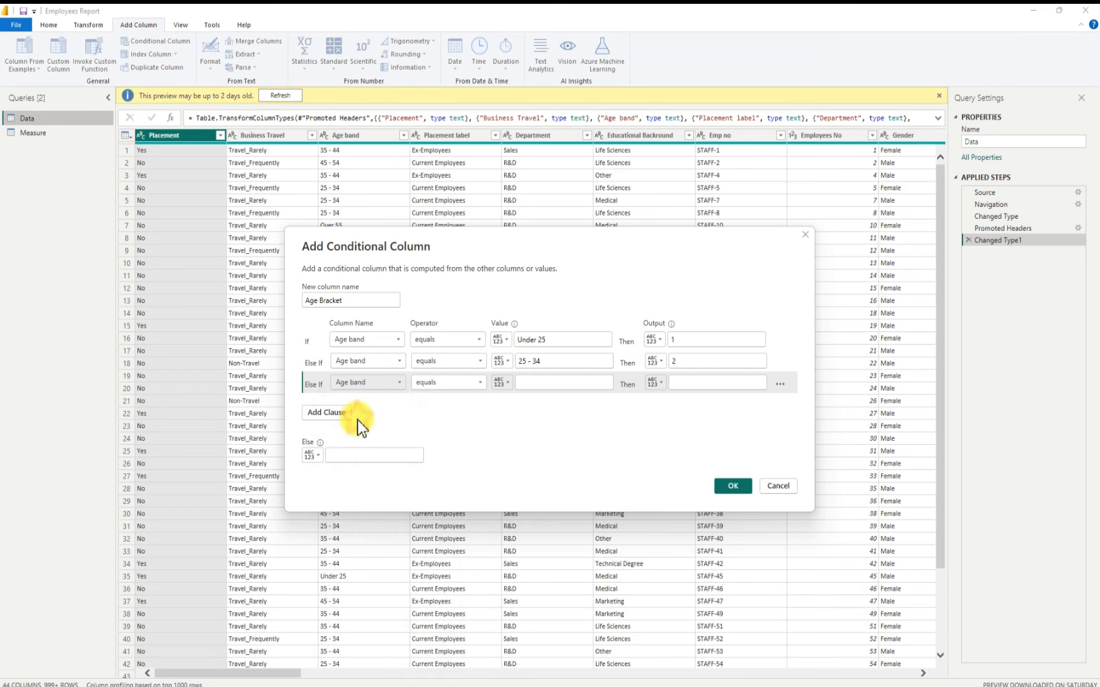
pyautogui.click(539, 382)
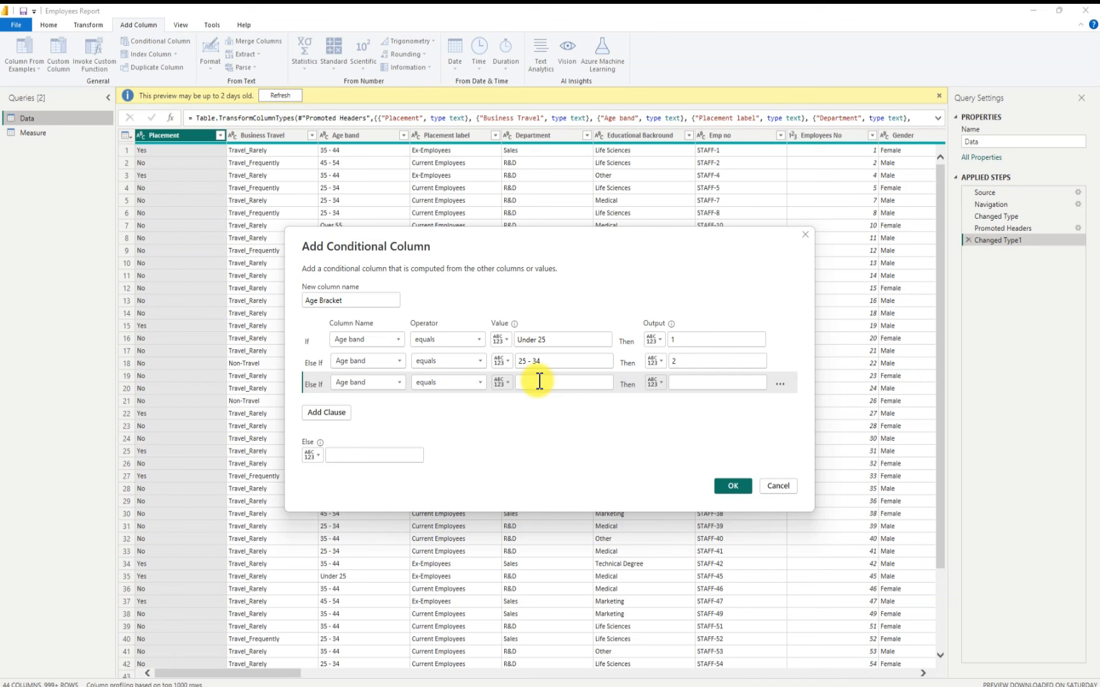
pyautogui.write('35 -44')
pyautogui.click(677, 383)
pyautogui.write('3')
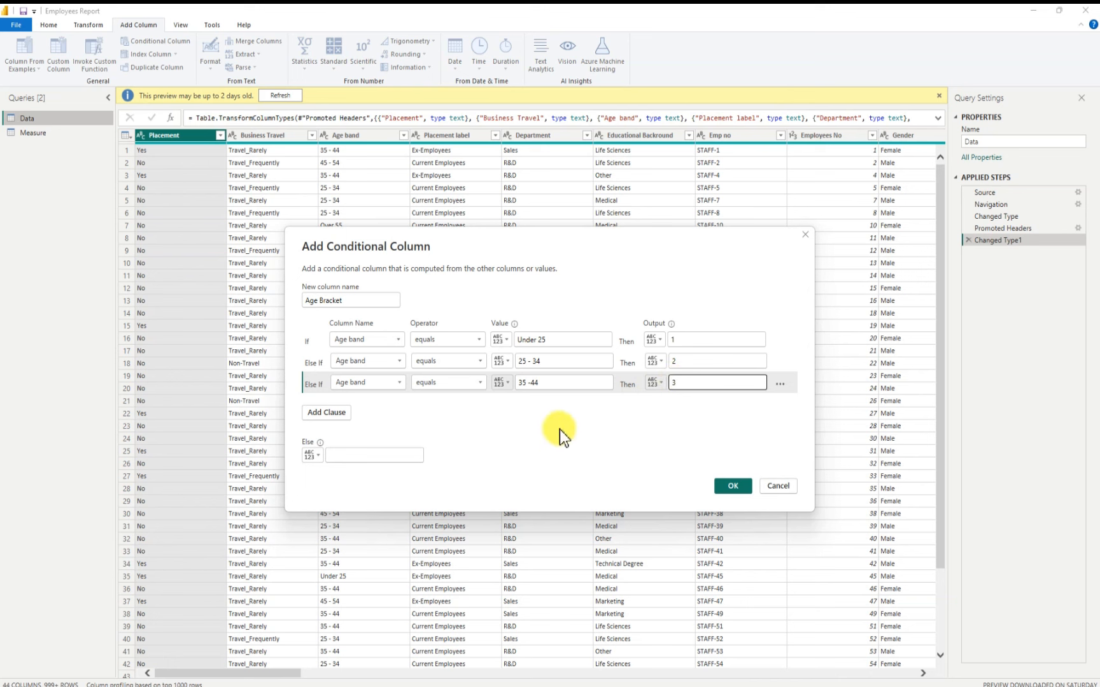
# Step: Add a fourth clause so that Age band equals "45 -54" outputs 4
pyautogui.click(344, 415)
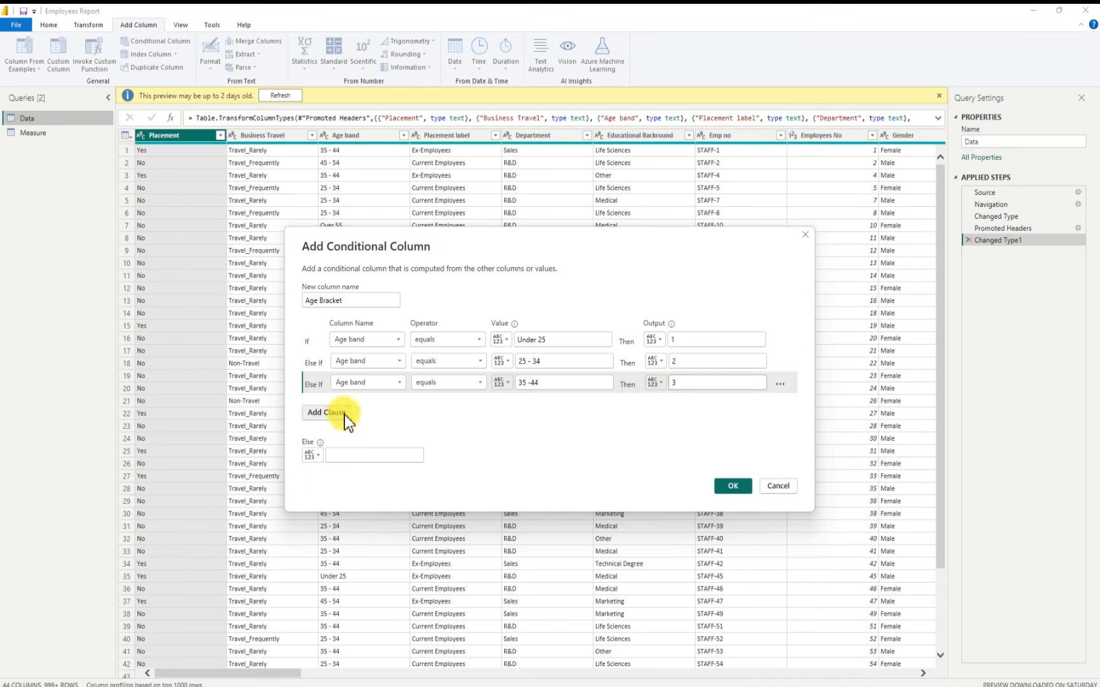
pyautogui.click(391, 405)
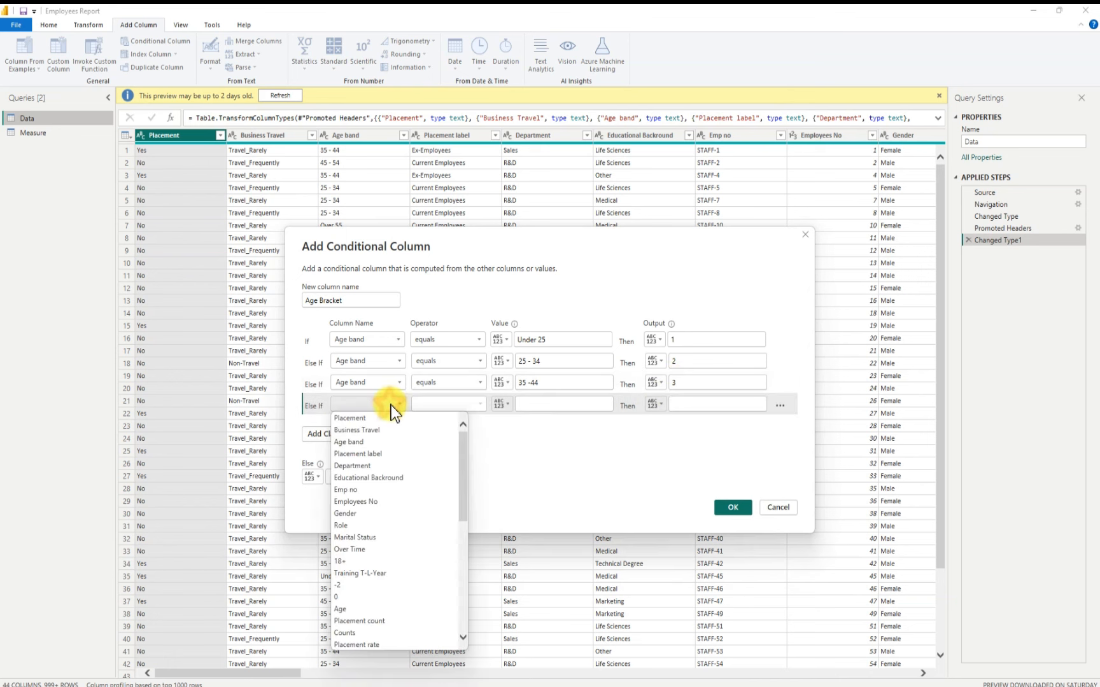
pyautogui.click(369, 443)
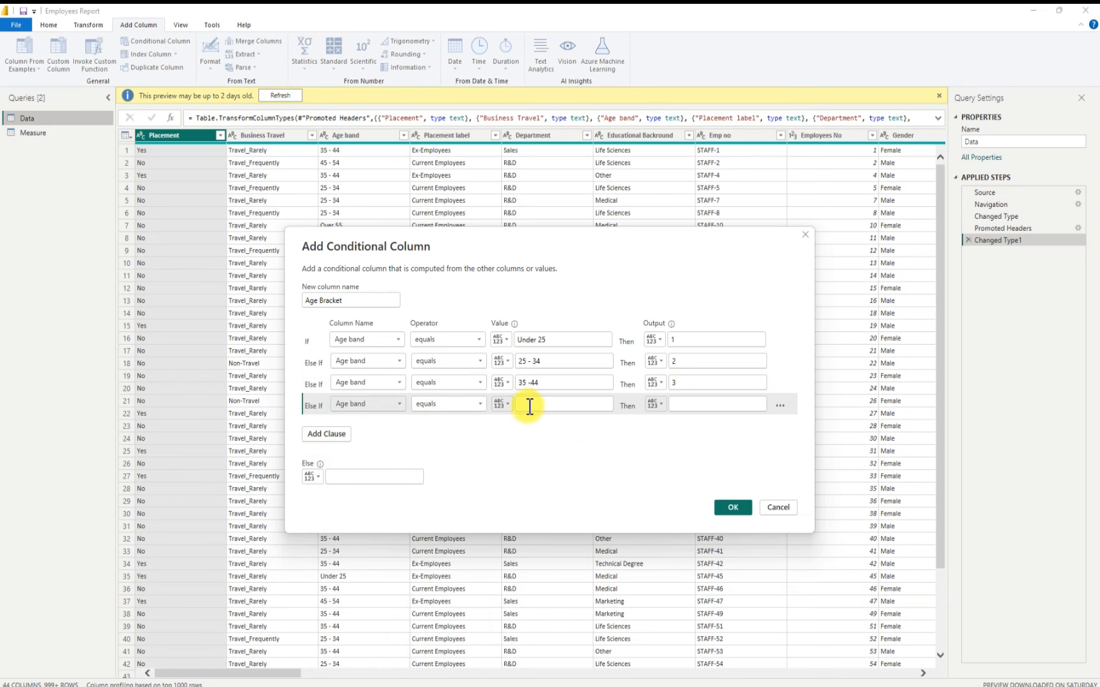
pyautogui.click(536, 404)
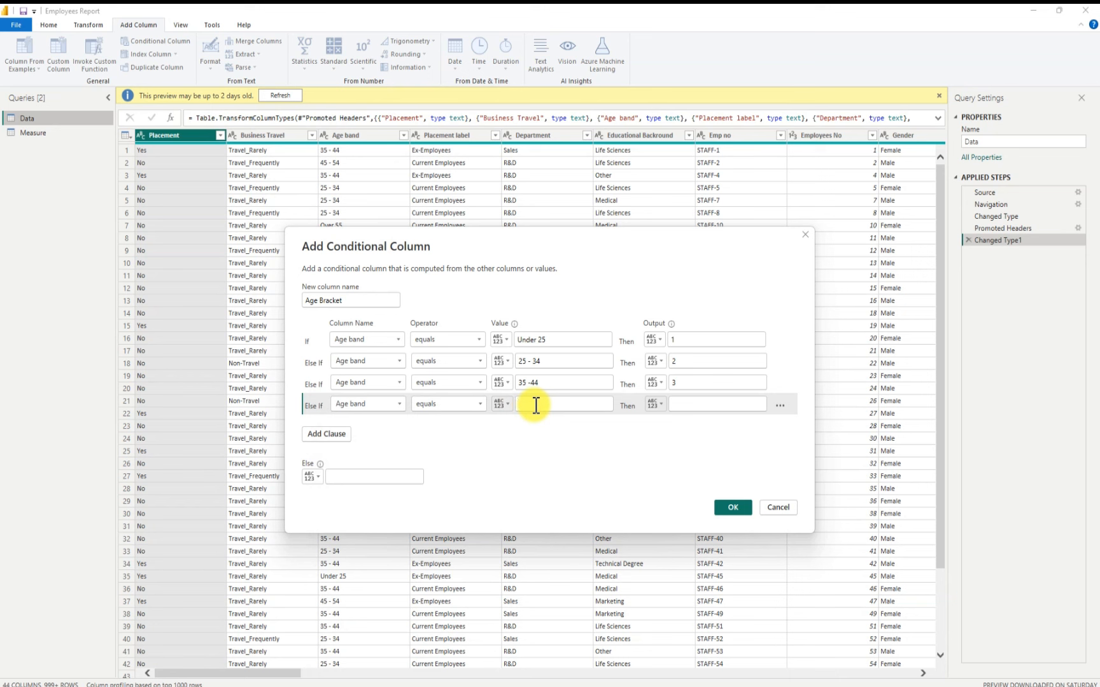
pyautogui.write('45 -54')
pyautogui.click(677, 403)
pyautogui.write('4')
# Step: Set the Else output to 5 and create the Age Bracket conditional column
pyautogui.click(390, 477)
pyautogui.write('5')
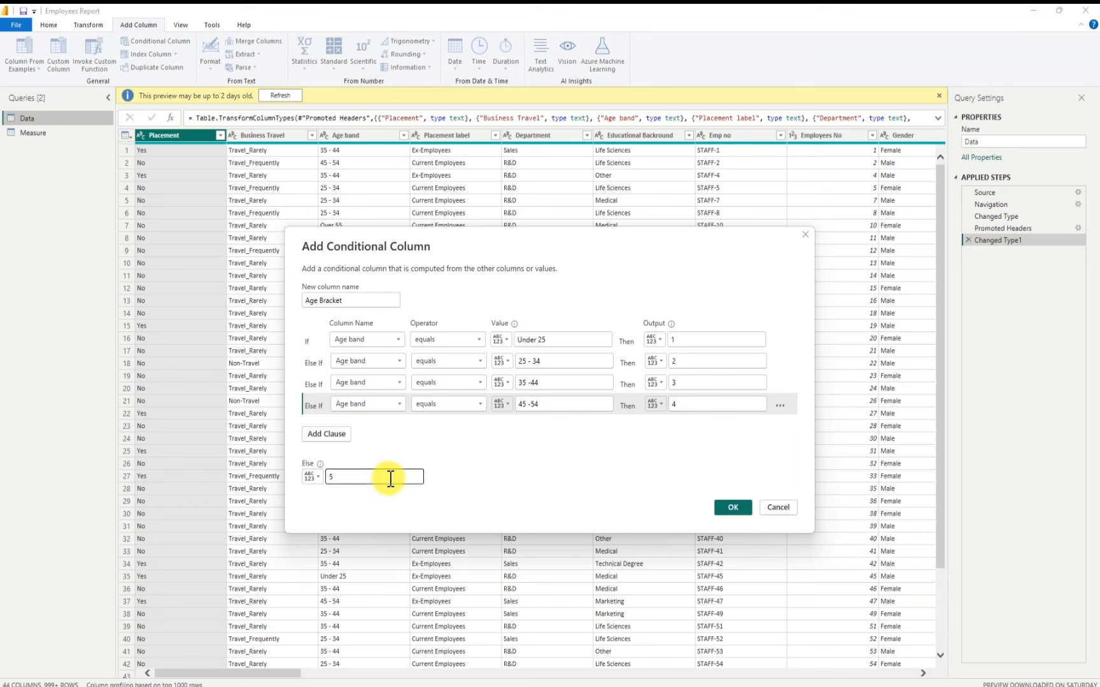
pyautogui.click(732, 507)
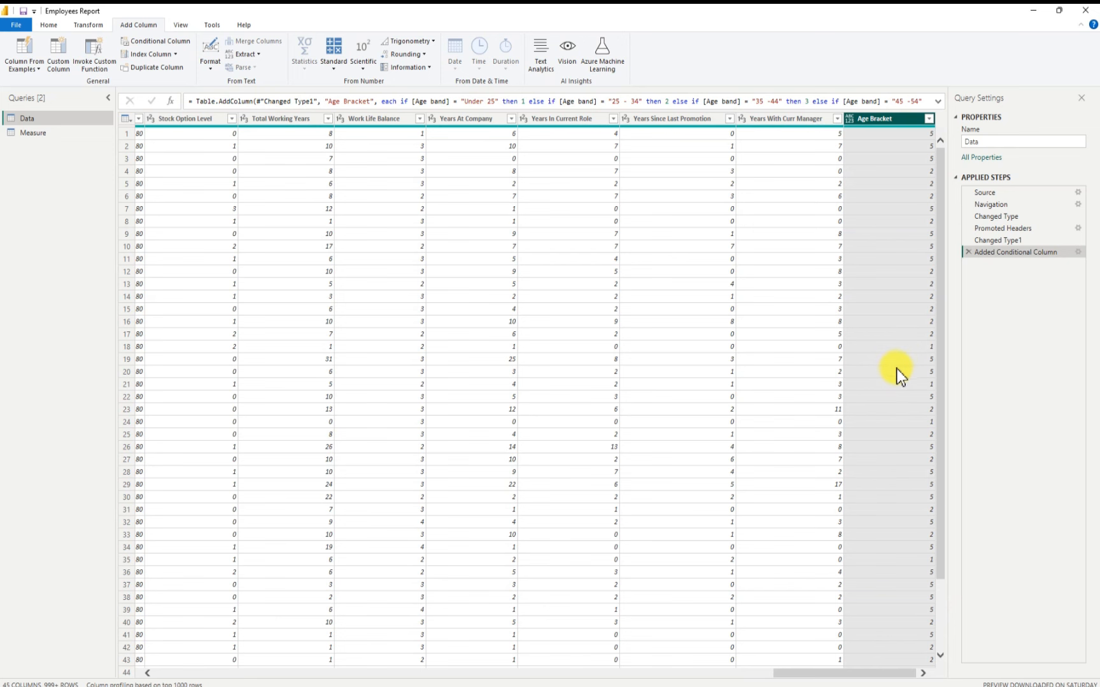
pyautogui.scroll(-2, 899, 372)
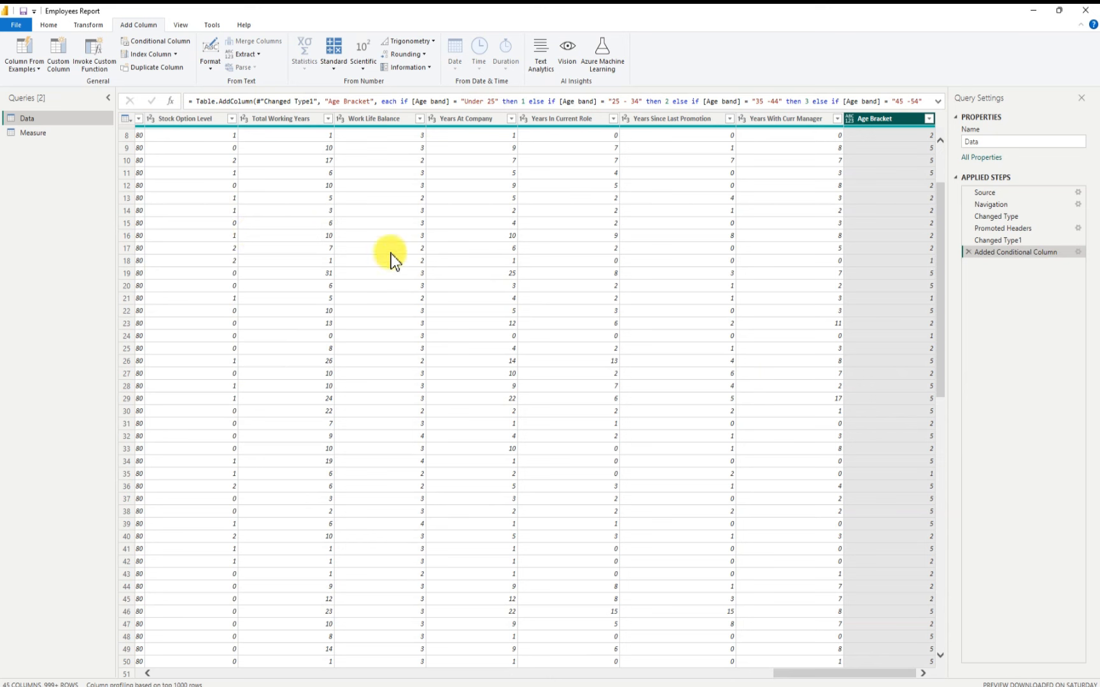
# Step: Apply the query changes to the report and show the Data table's rows in the table view
pyautogui.click(49, 26)
pyautogui.click(14, 51)
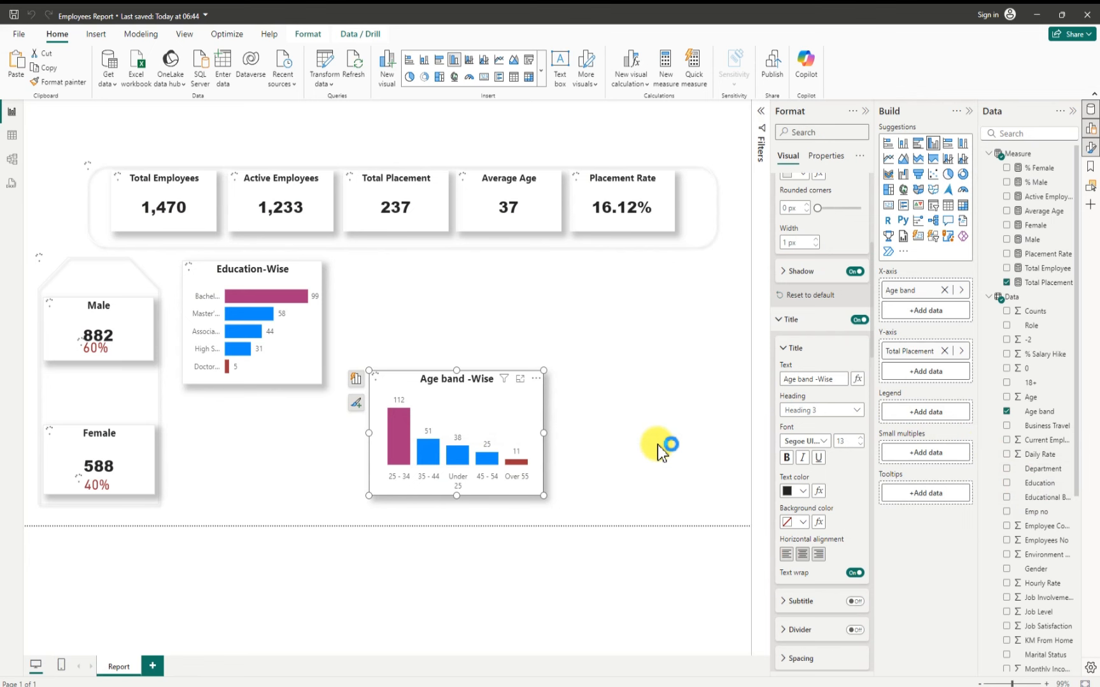
pyautogui.click(12, 135)
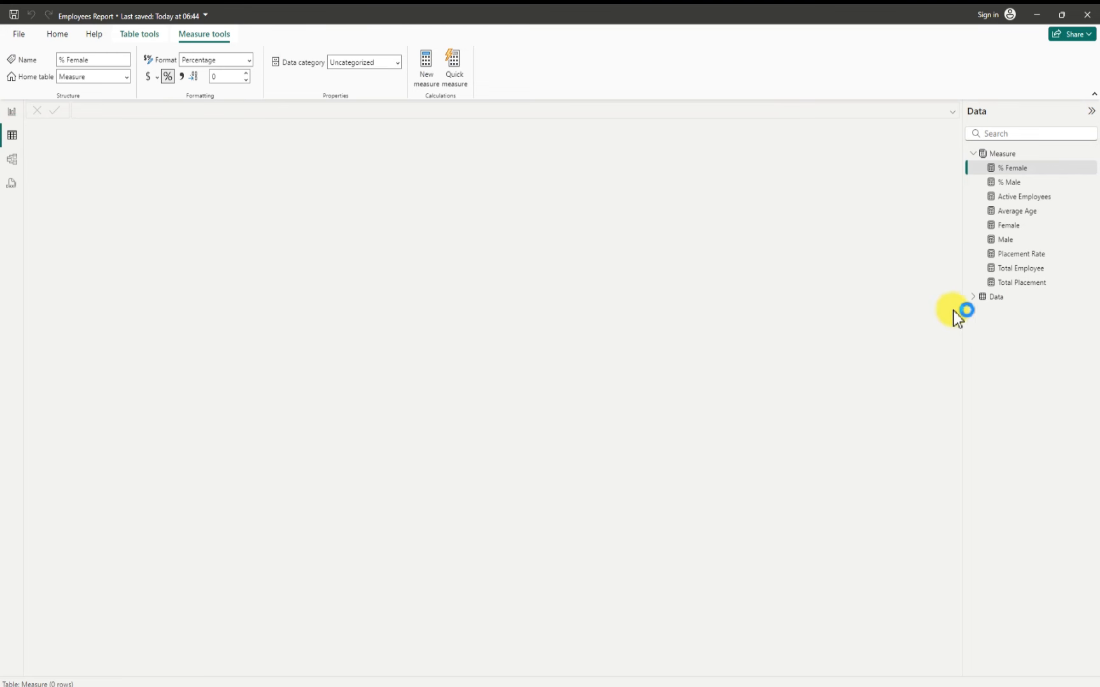
pyautogui.click(973, 297)
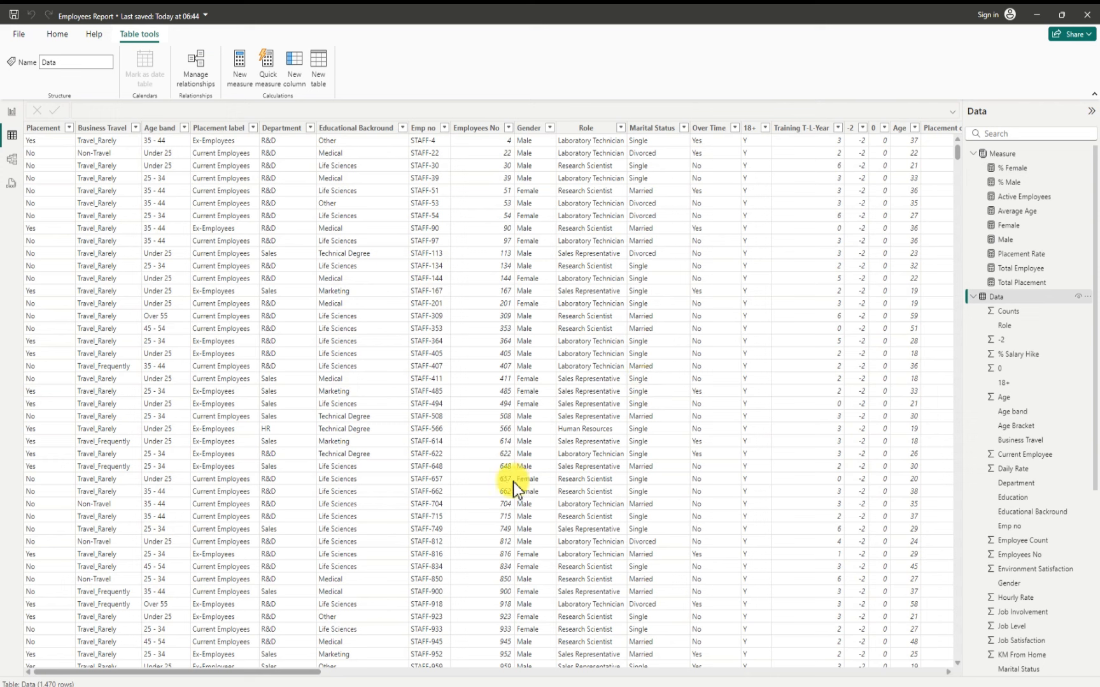
# Step: Set the Age band column to be sorted by the Age Bracket column
pyautogui.click(156, 128)
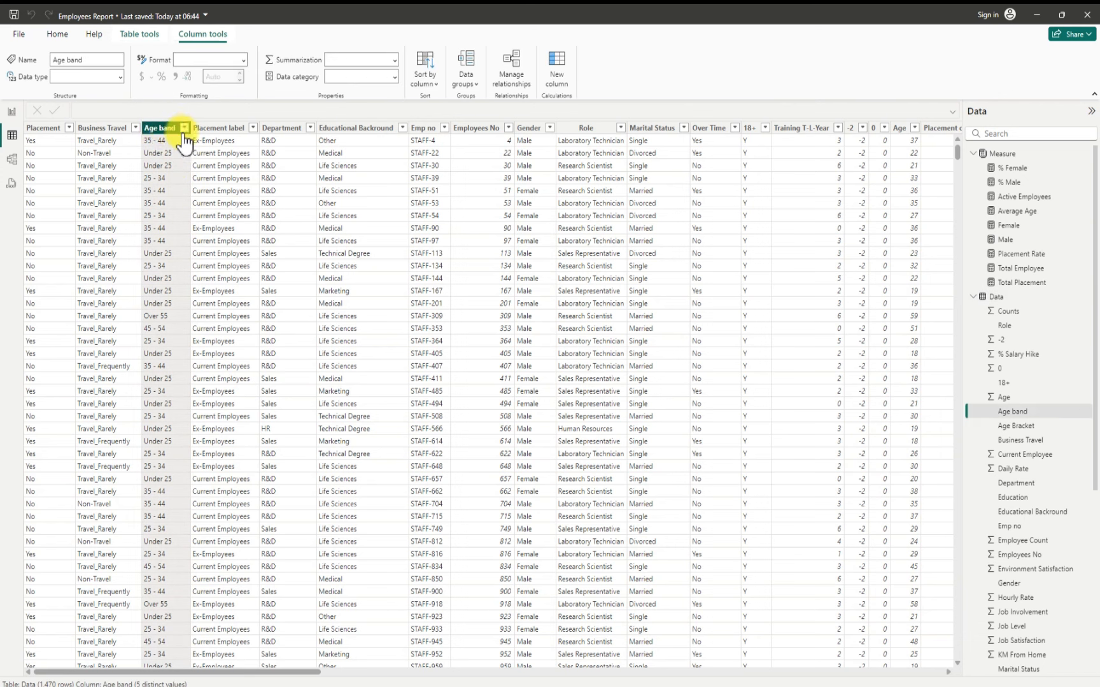
pyautogui.click(436, 83)
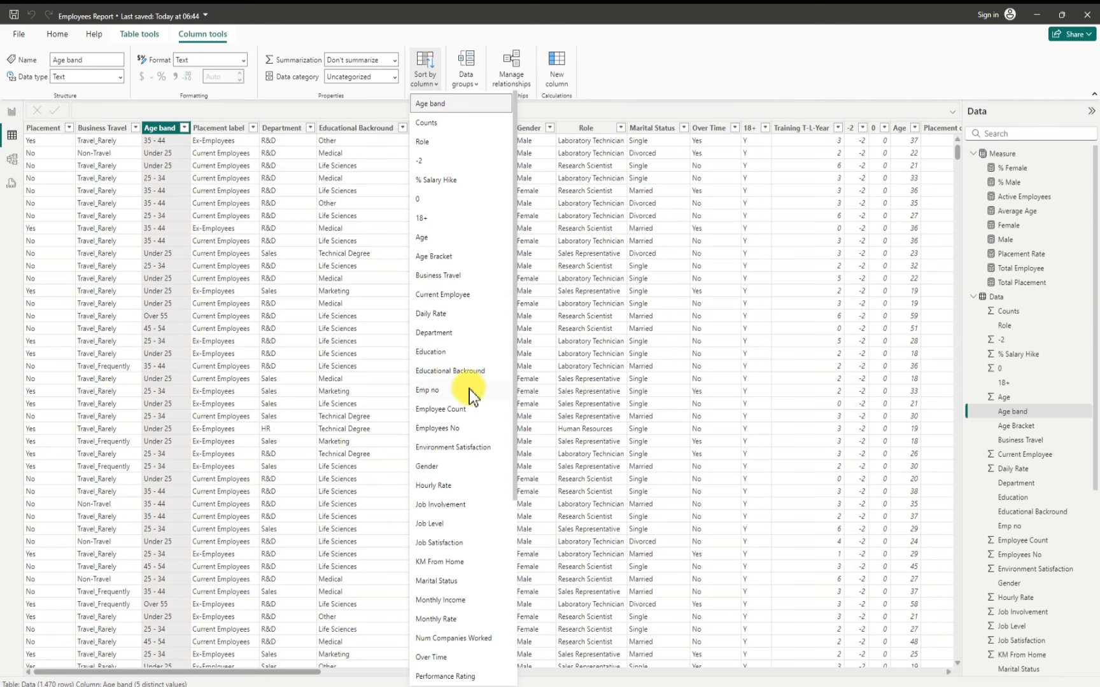
pyautogui.click(444, 257)
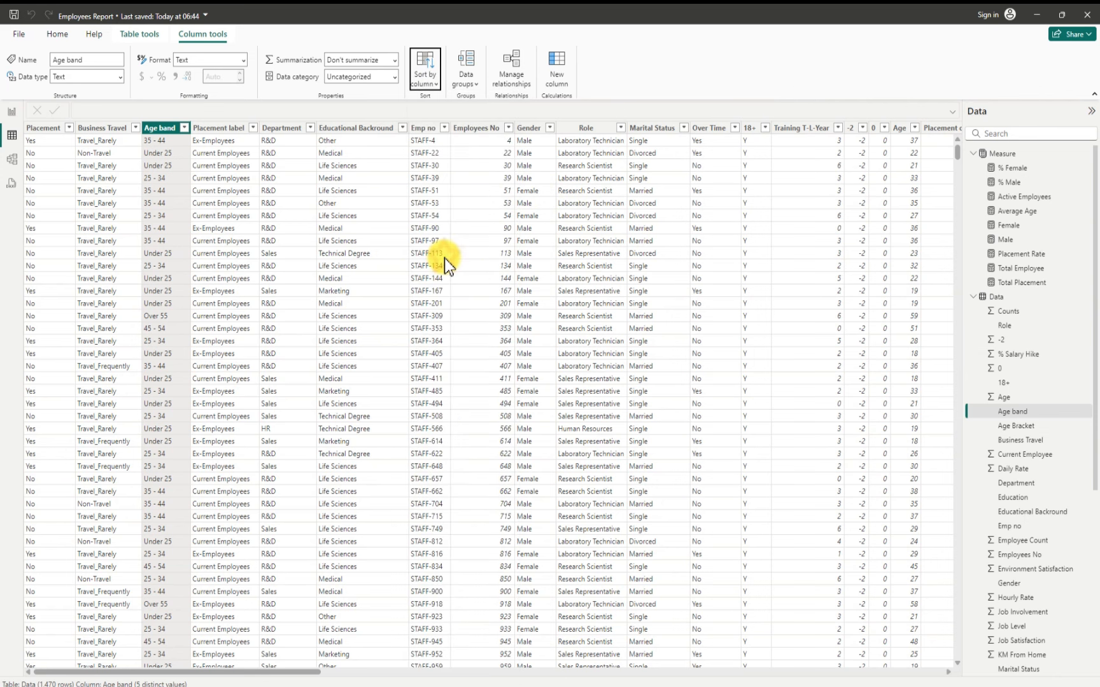
pyautogui.click(444, 258)
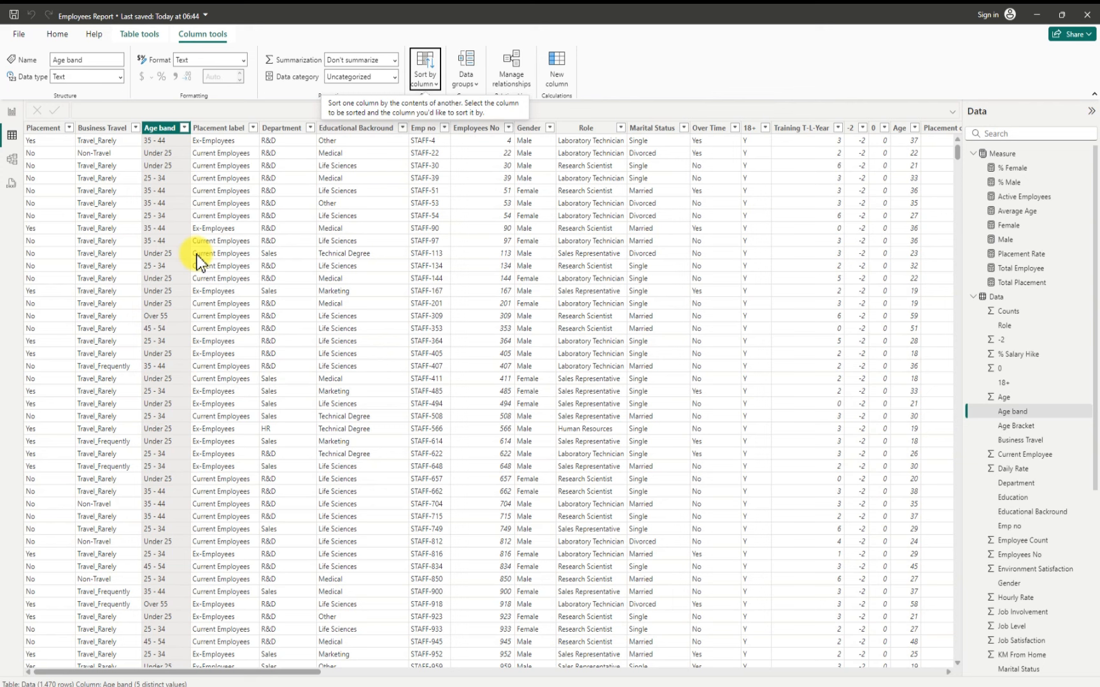
# Step: Return to the report view and open the axis sorting options of the Age band -Wise chart
pyautogui.click(11, 117)
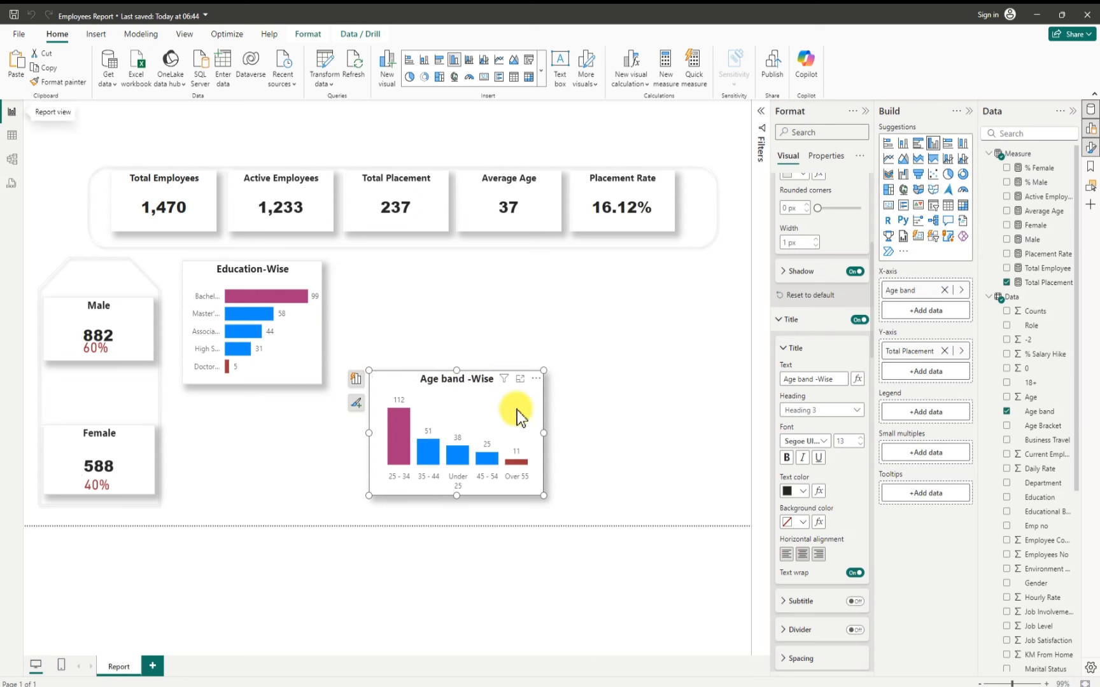
pyautogui.click(536, 379)
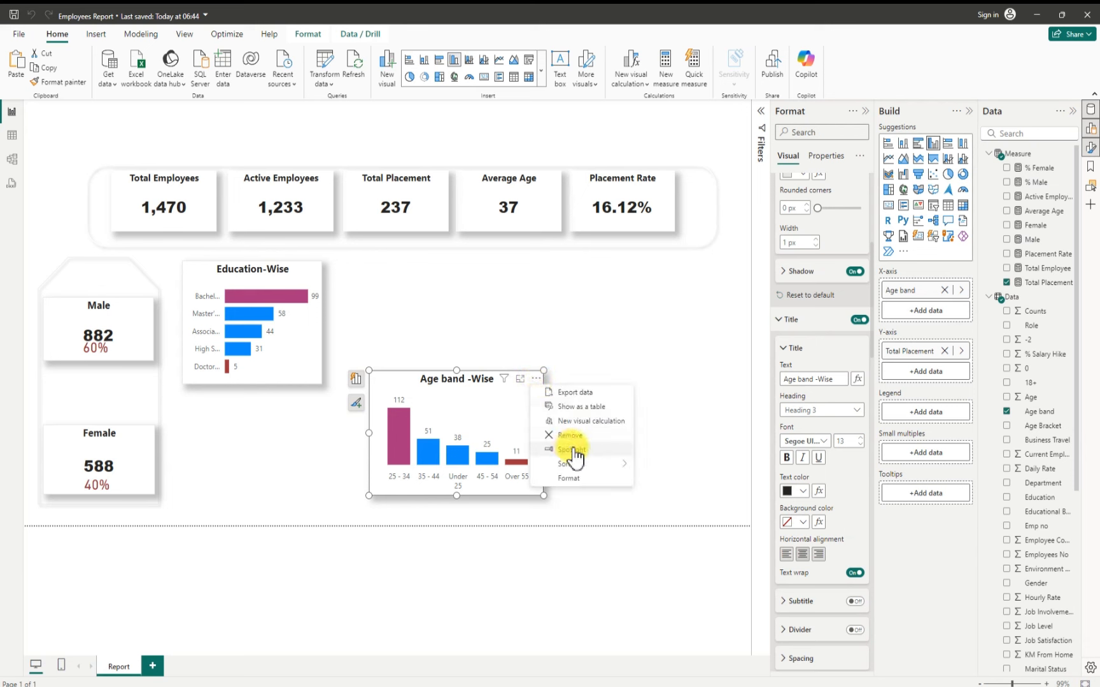
pyautogui.moveTo(626, 468)
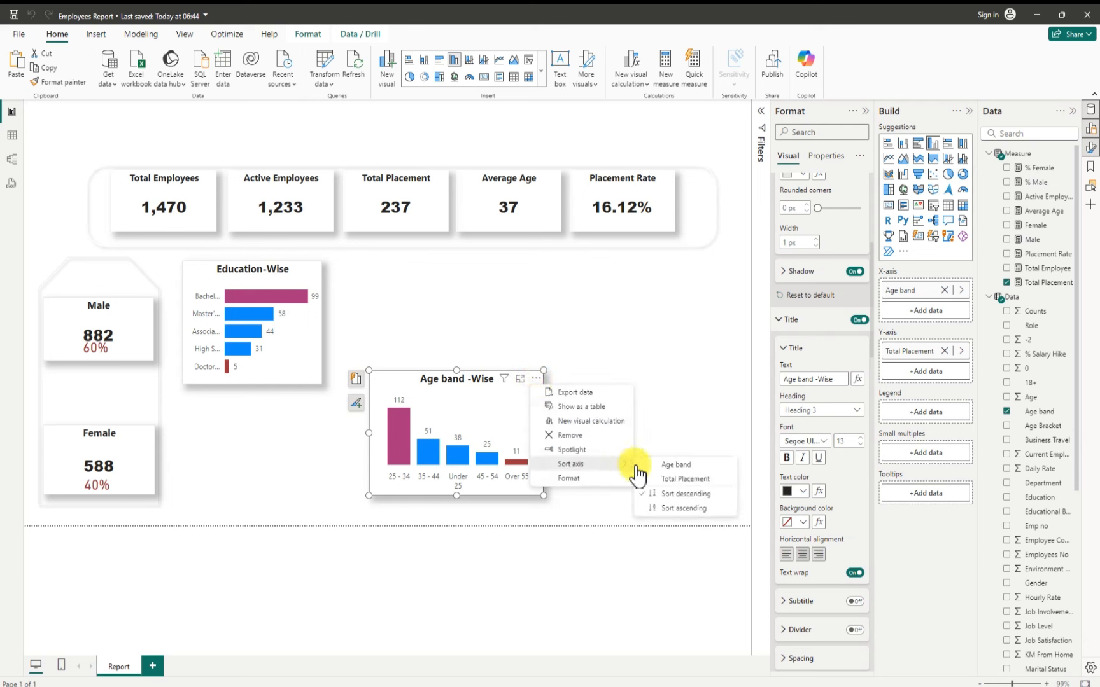
# Step: Sort the Age band -Wise chart's axis by Age band in ascending order
pyautogui.click(677, 466)
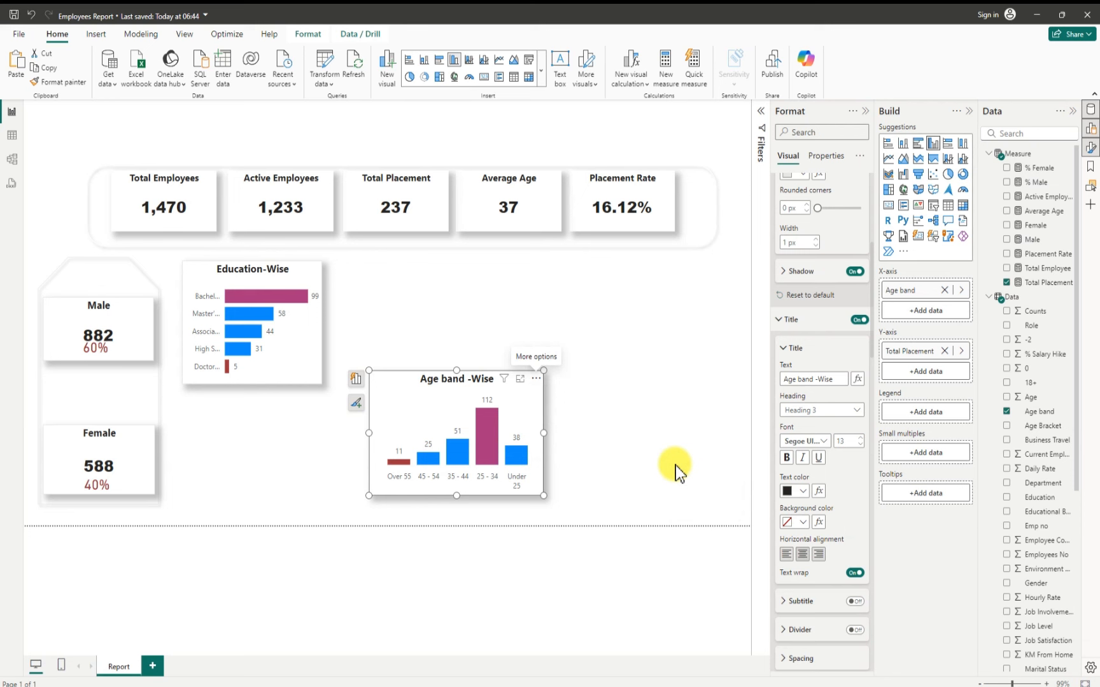
pyautogui.click(536, 380)
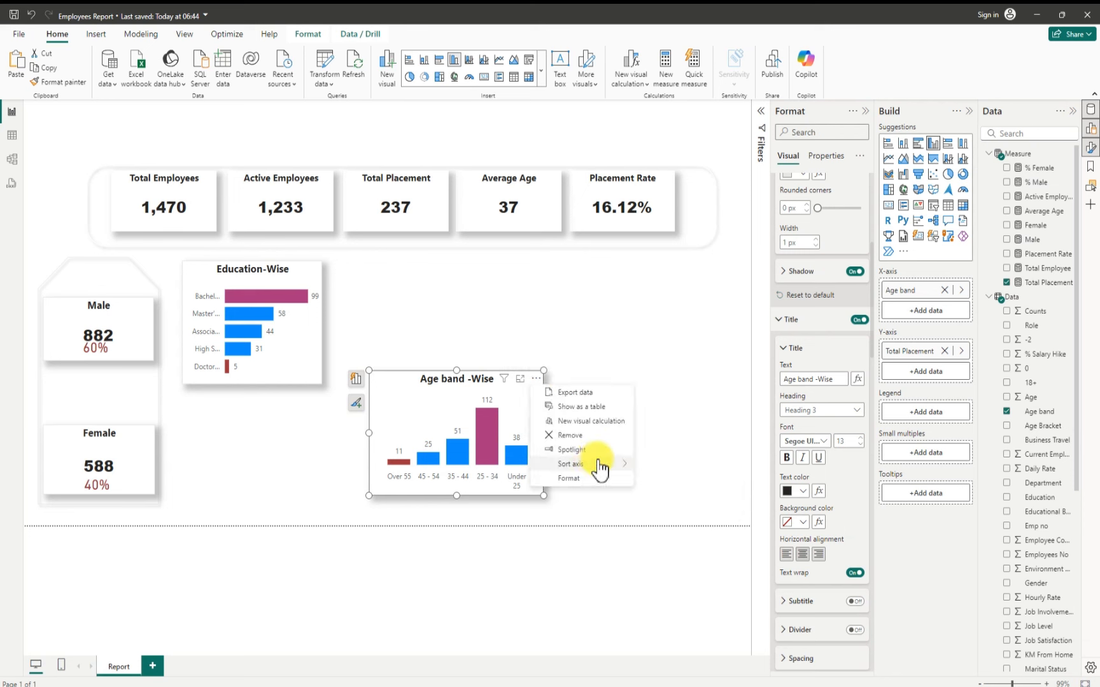
pyautogui.moveTo(608, 464)
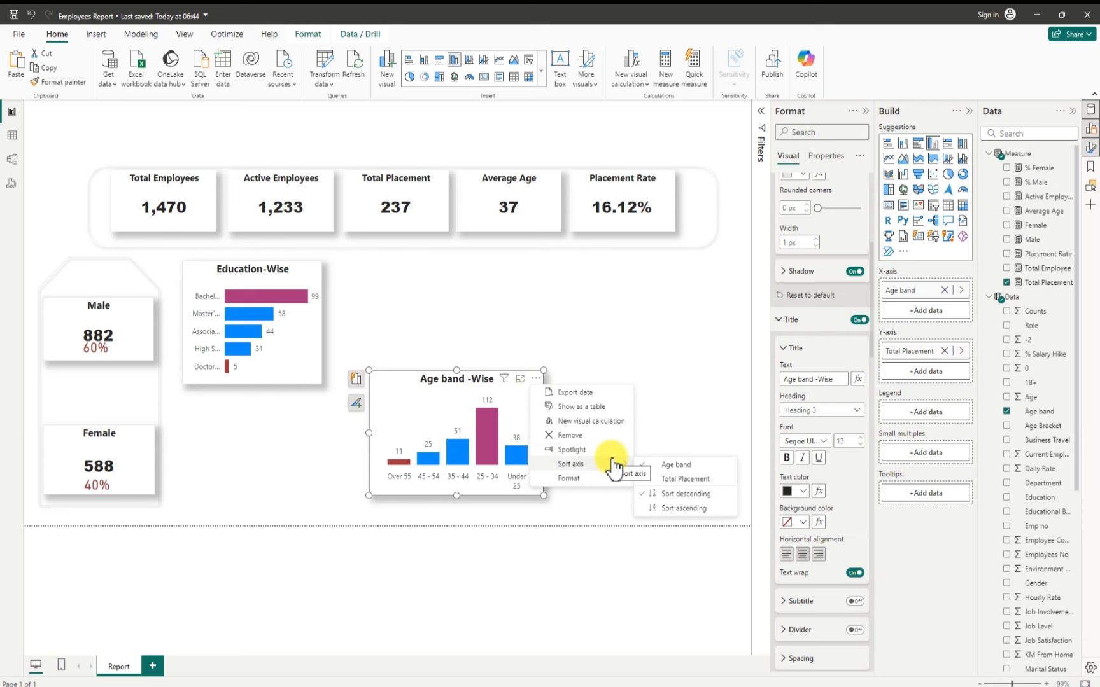
pyautogui.click(680, 513)
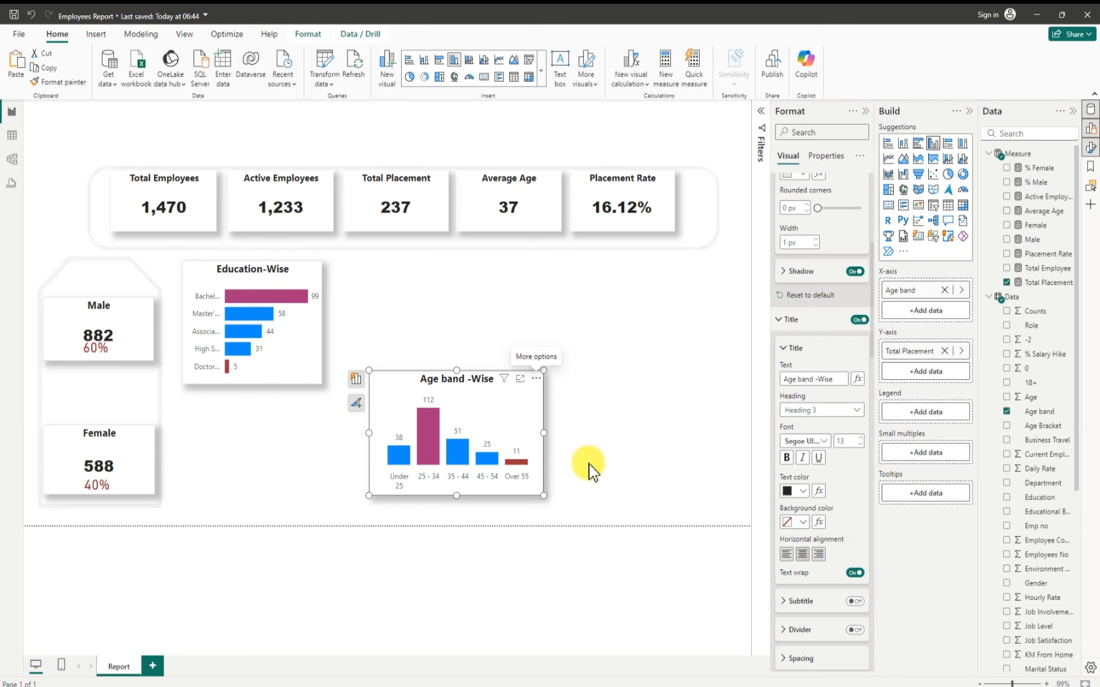
# Step: Move the Age band -Wise chart directly below the Education-Wise chart and reduce its height to stay inside the page
pyautogui.moveTo(542, 433); pyautogui.dragTo(295, 425)
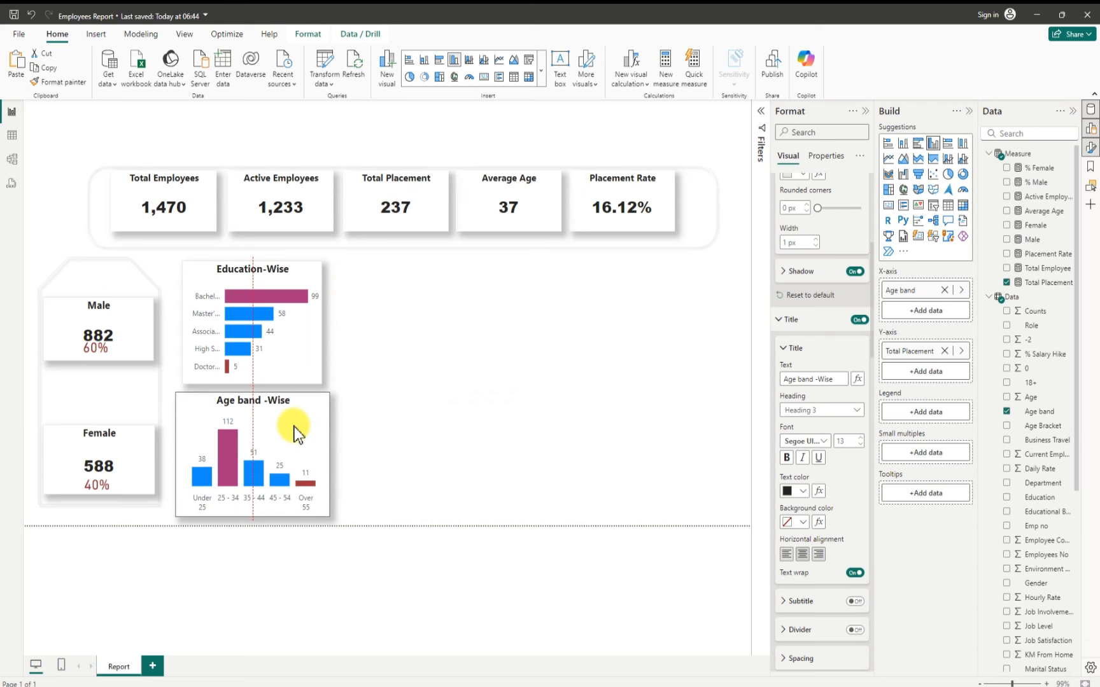
pyautogui.moveTo(294, 427); pyautogui.dragTo(293, 428)
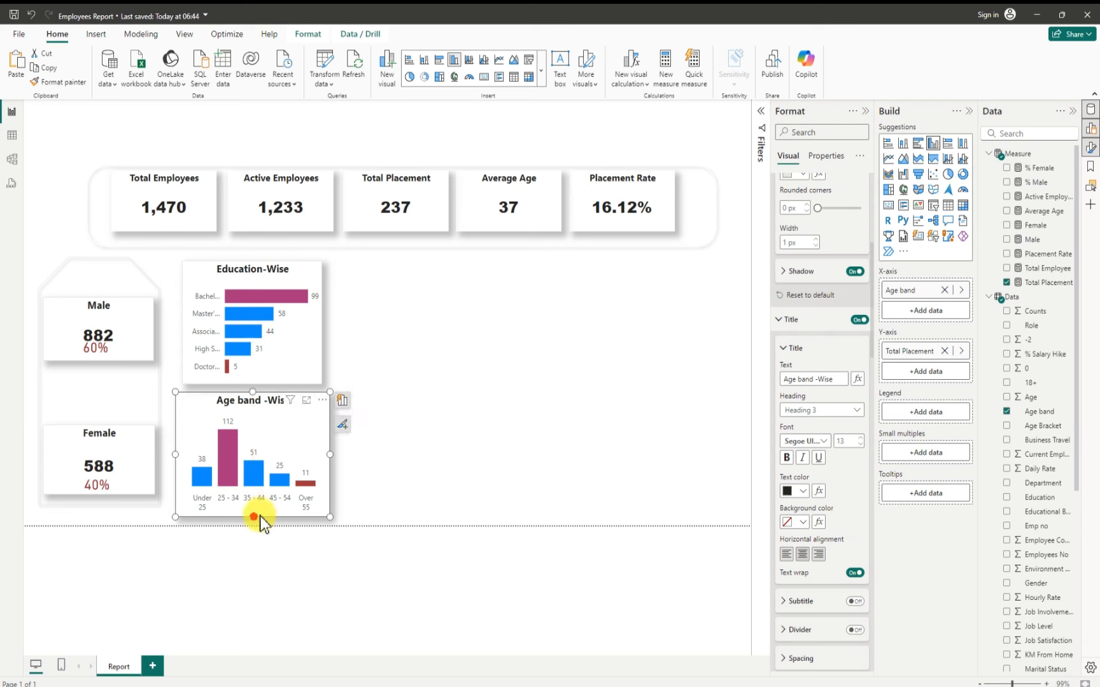
pyautogui.moveTo(254, 517); pyautogui.dragTo(252, 501)
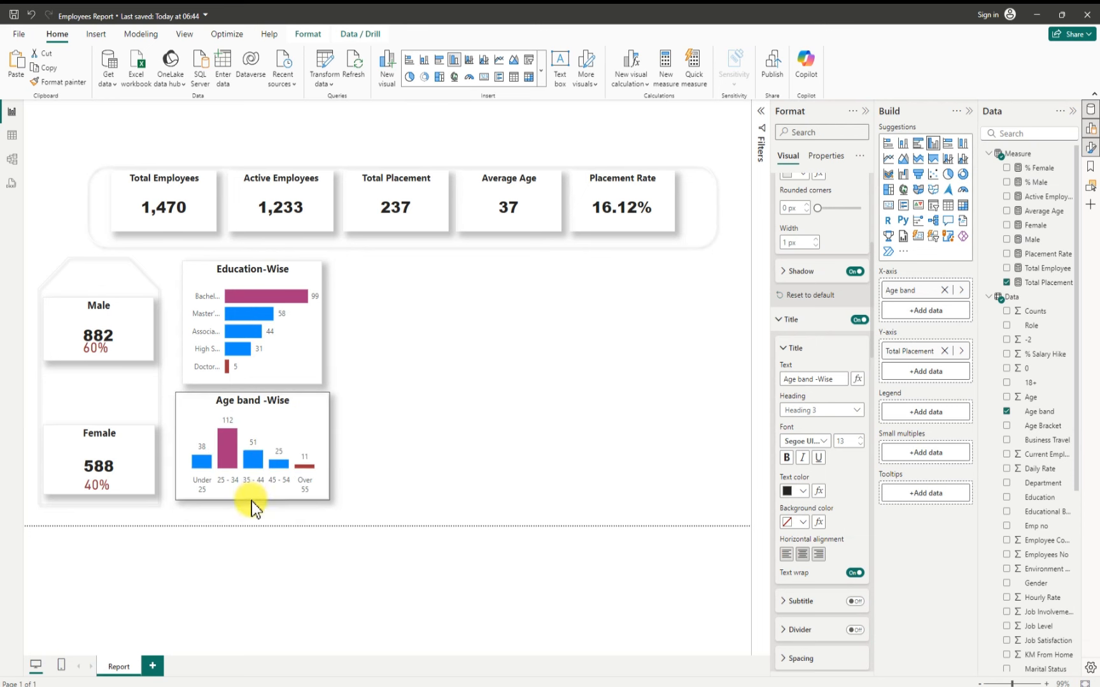
# Step: Shrink the Education-Wise chart to about 239 by 195 and resize the Age band -Wise chart to line up closely beneath it
pyautogui.click(280, 373)
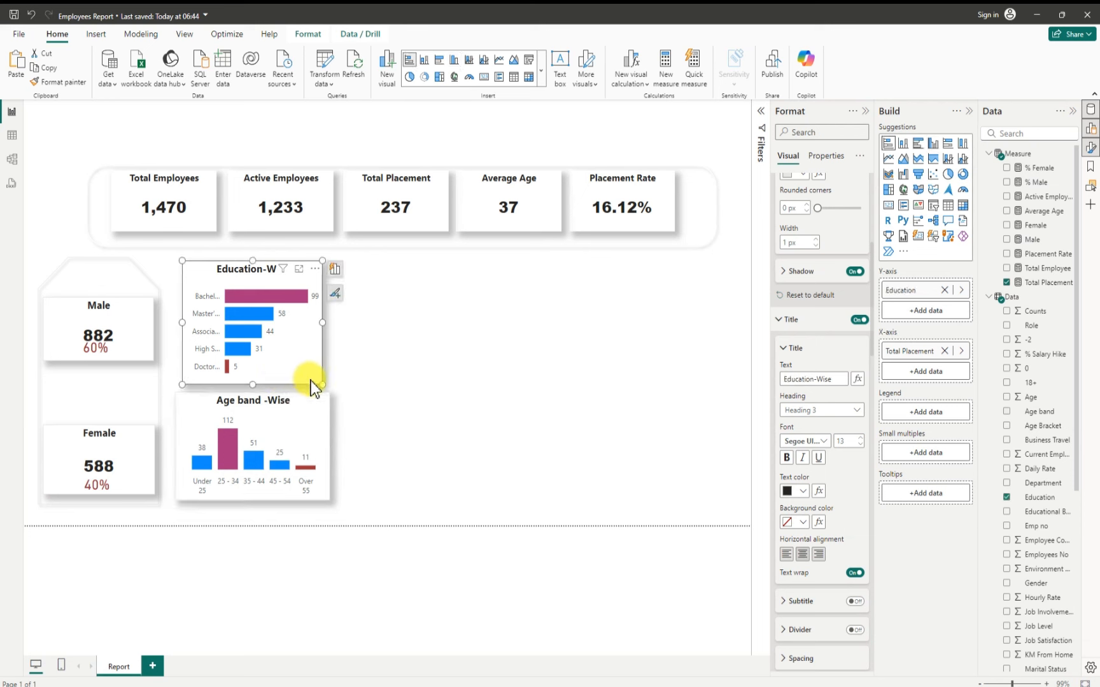
pyautogui.moveTo(321, 384); pyautogui.dragTo(318, 376)
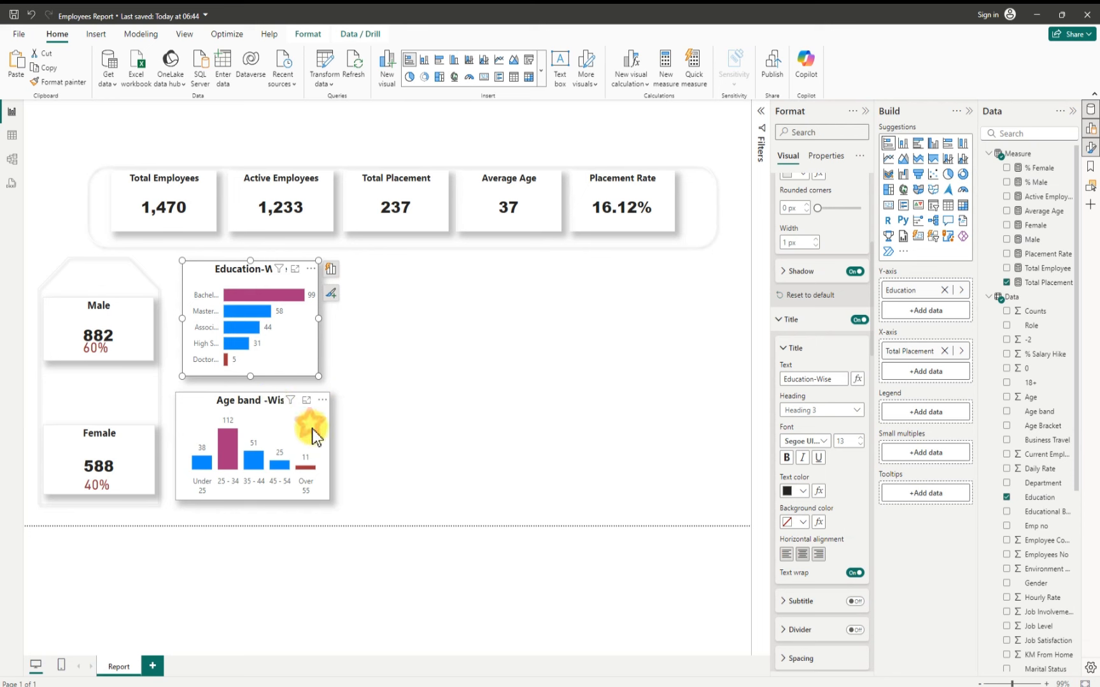
pyautogui.click(328, 457)
pyautogui.moveTo(327, 444); pyautogui.dragTo(322, 447)
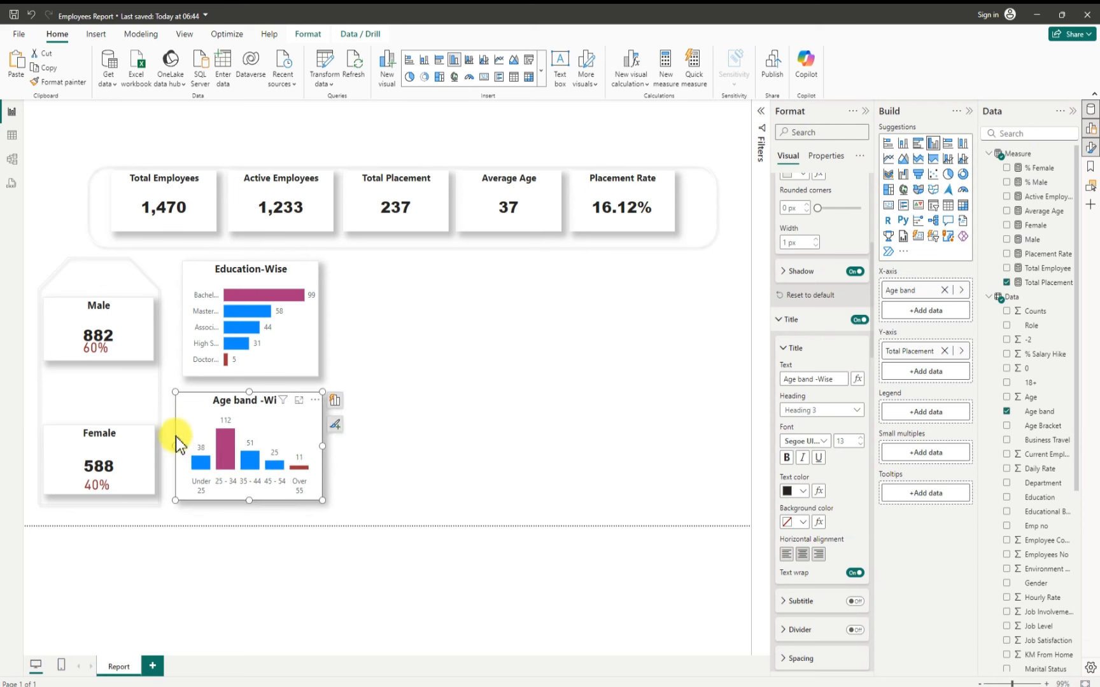
pyautogui.moveTo(175, 443); pyautogui.dragTo(179, 444)
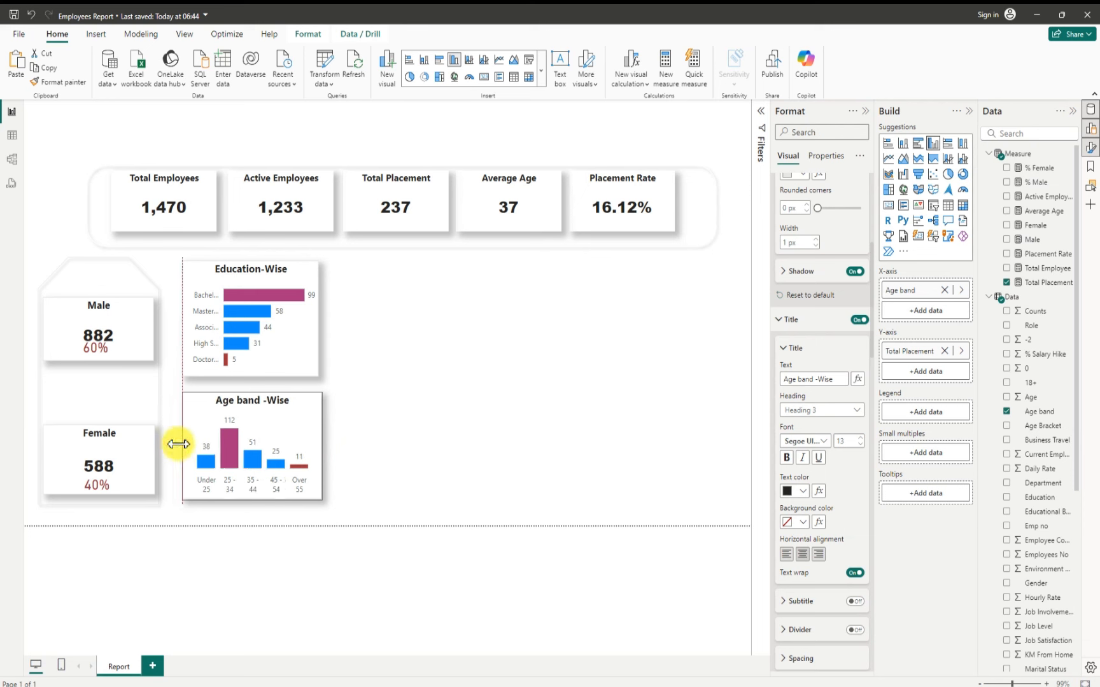
pyautogui.moveTo(255, 393); pyautogui.dragTo(254, 384)
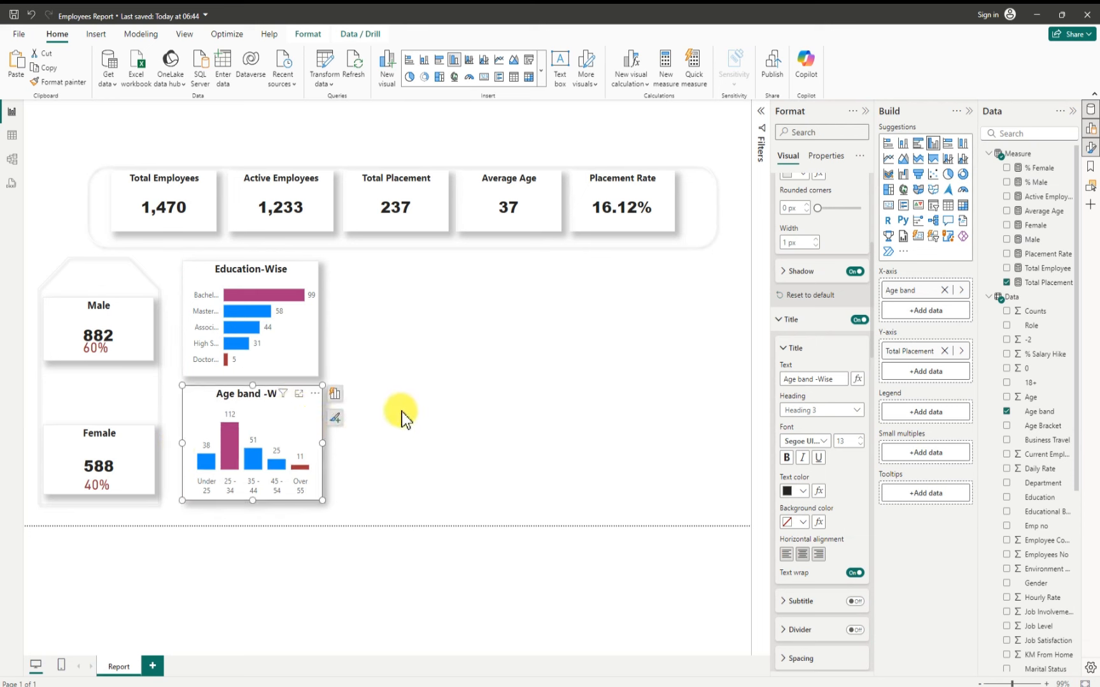
# Step: Deselect the chart and save the Employees Report file
pyautogui.click(428, 407)
pyautogui.click(385, 363)
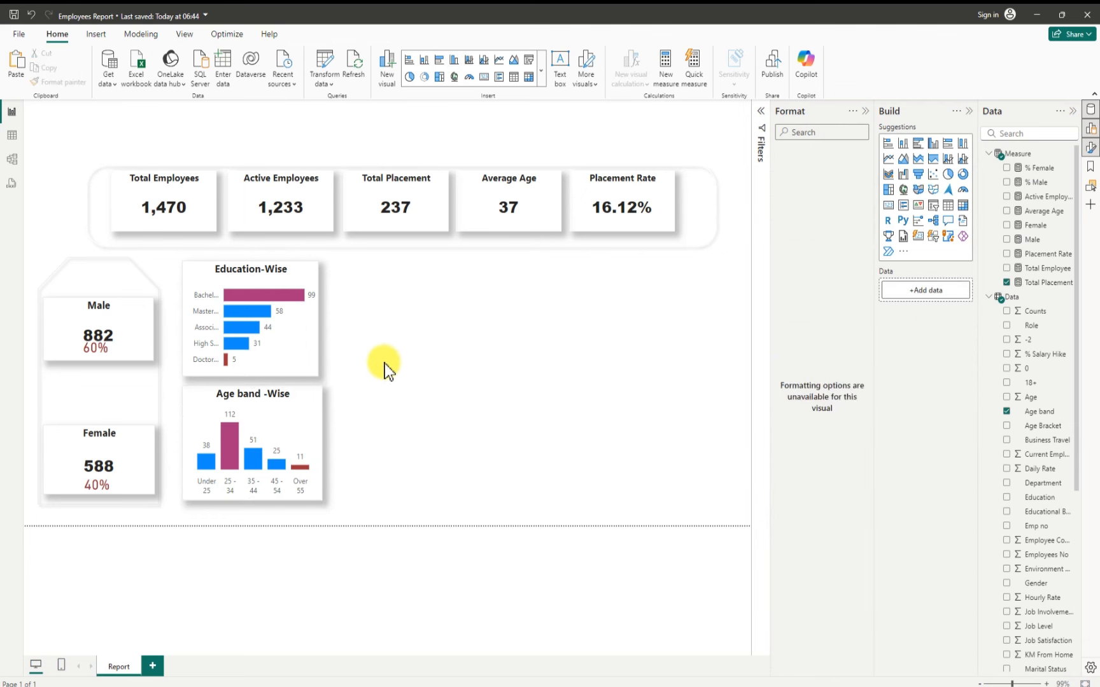
pyautogui.click(14, 15)
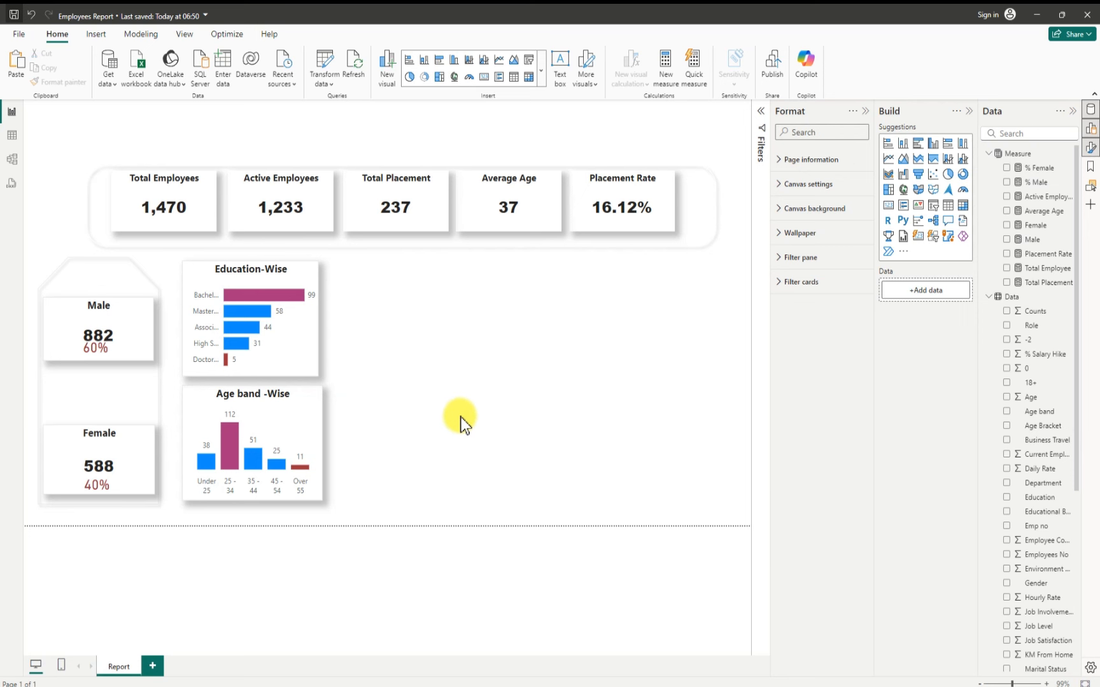
# Step: Widen the Education-Wise chart slightly to match the width of the Age band -Wise chart below it
pyautogui.click(320, 347)
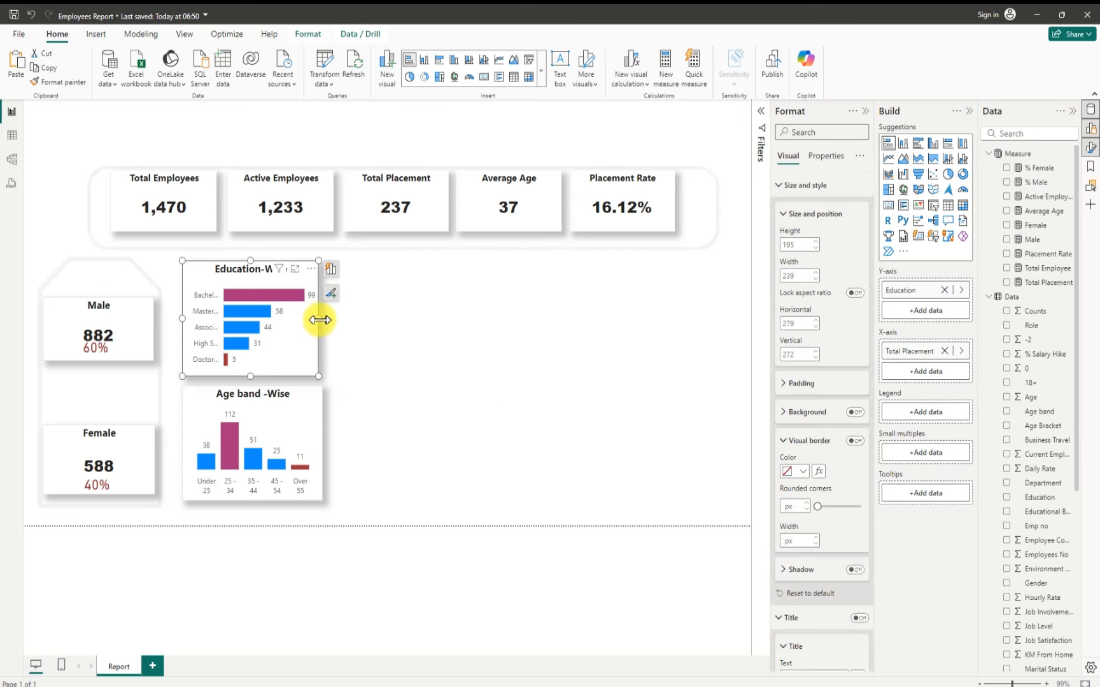
pyautogui.moveTo(321, 321); pyautogui.dragTo(328, 323)
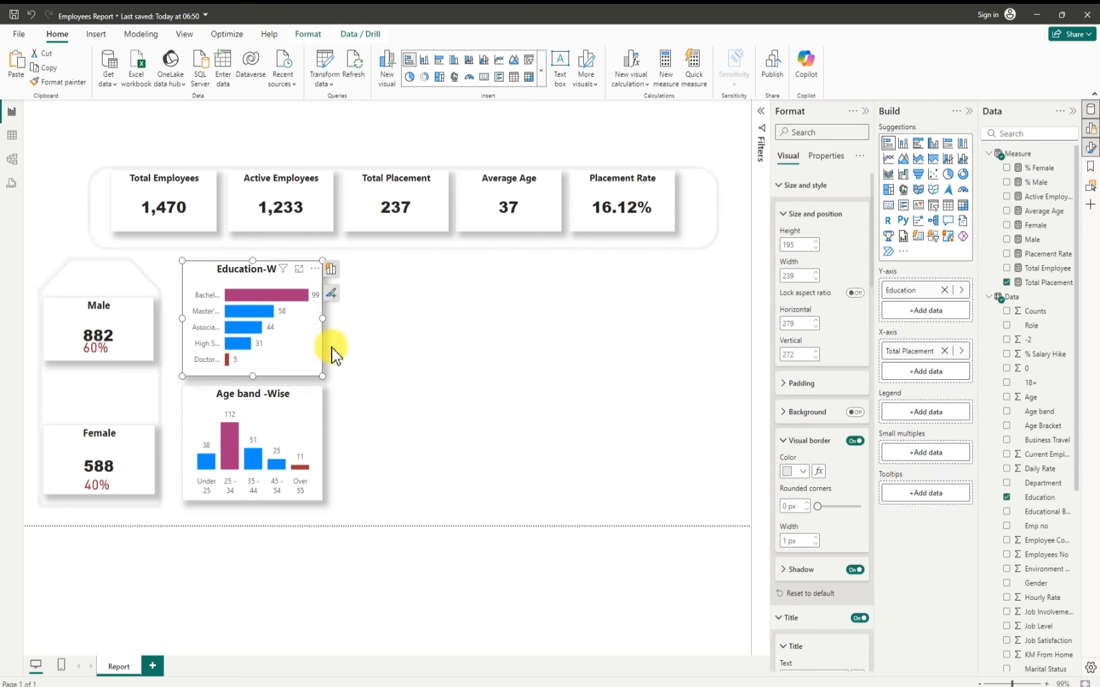
pyautogui.click(458, 403)
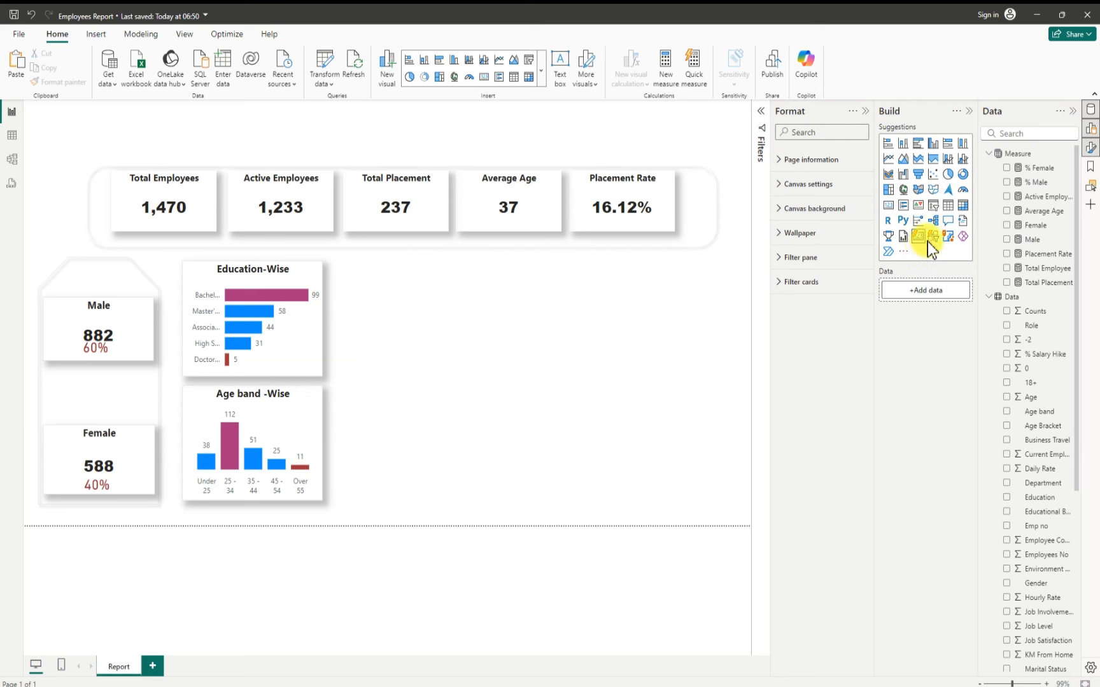
# Step: Insert a funnel chart and place it beside the Education-Wise chart, sized about 280 wide and 195 high
pyautogui.click(922, 182)
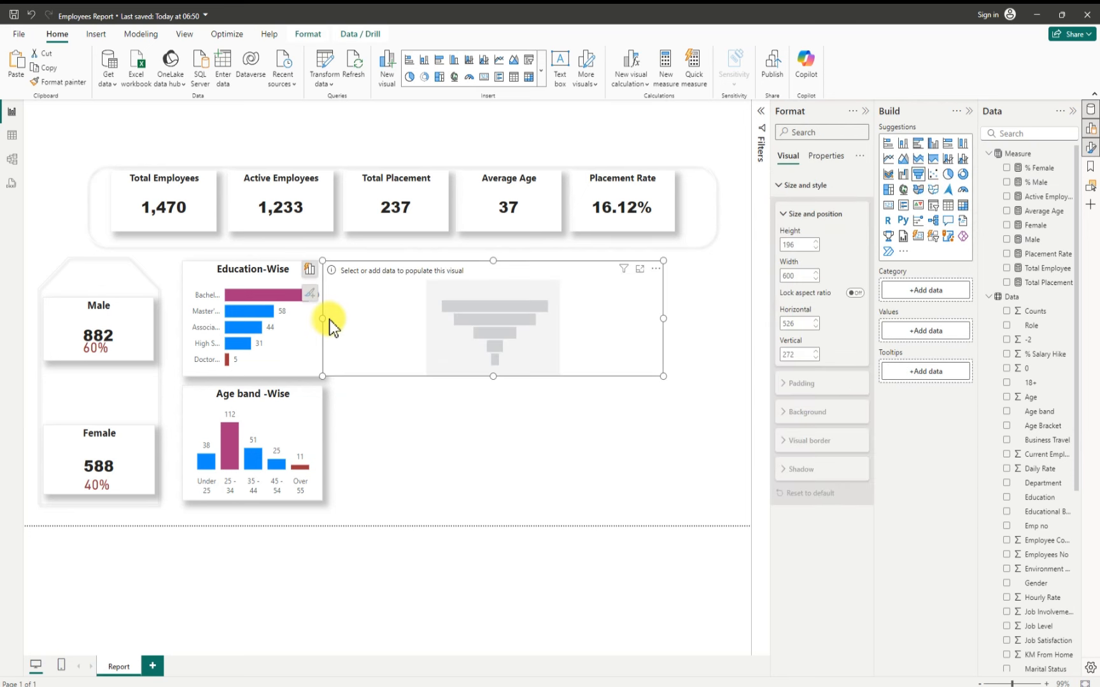
pyautogui.moveTo(319, 321); pyautogui.dragTo(448, 323)
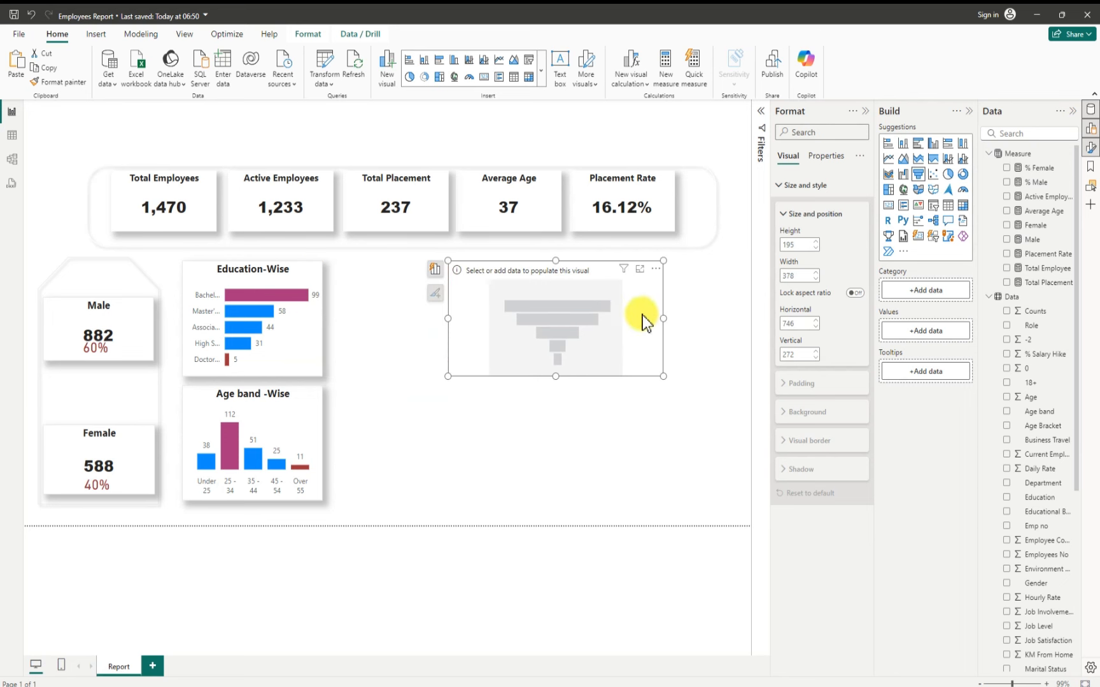
pyautogui.moveTo(666, 321); pyautogui.dragTo(501, 316)
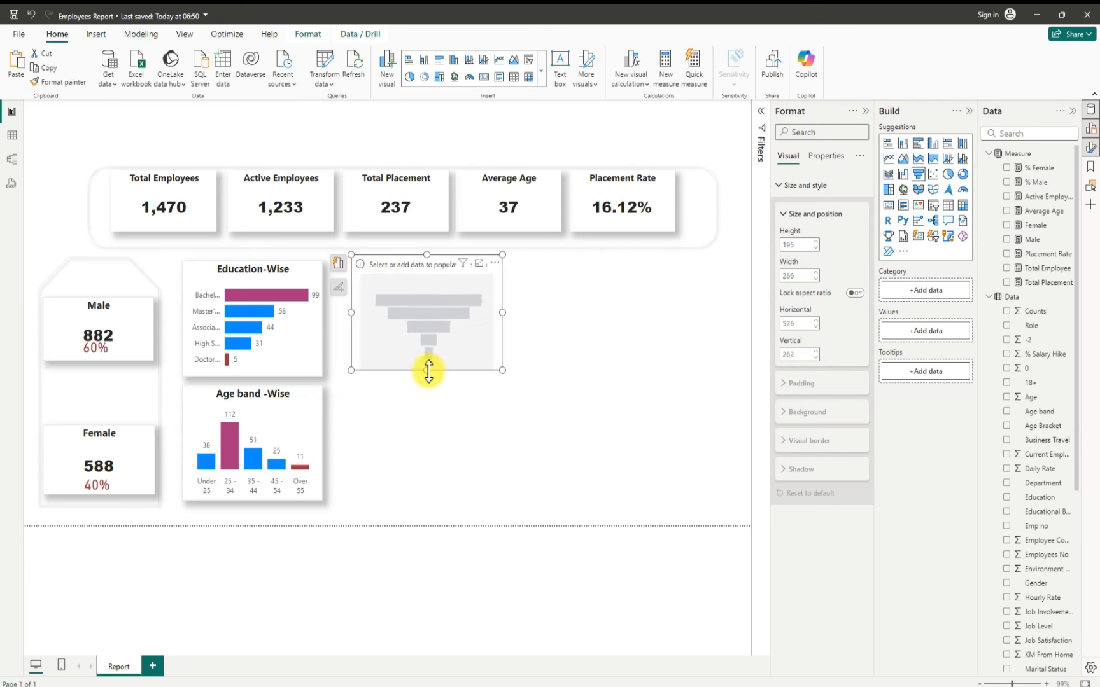
pyautogui.moveTo(429, 372); pyautogui.dragTo(430, 373)
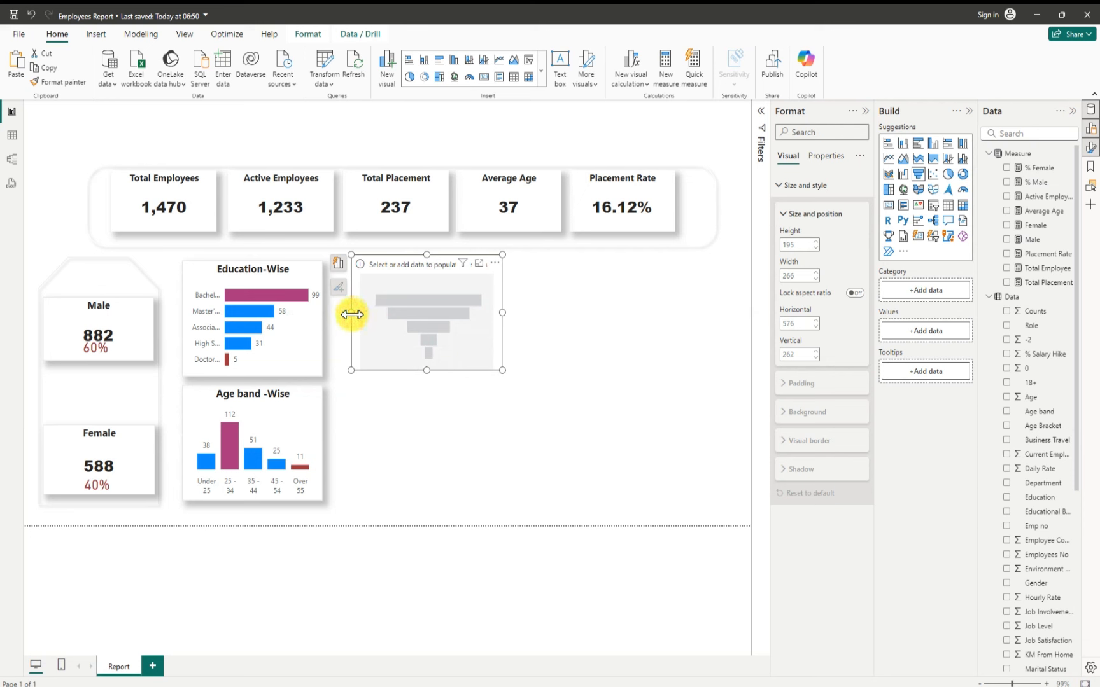
pyautogui.moveTo(353, 313); pyautogui.dragTo(347, 314)
pyautogui.moveTo(418, 317); pyautogui.dragTo(408, 322)
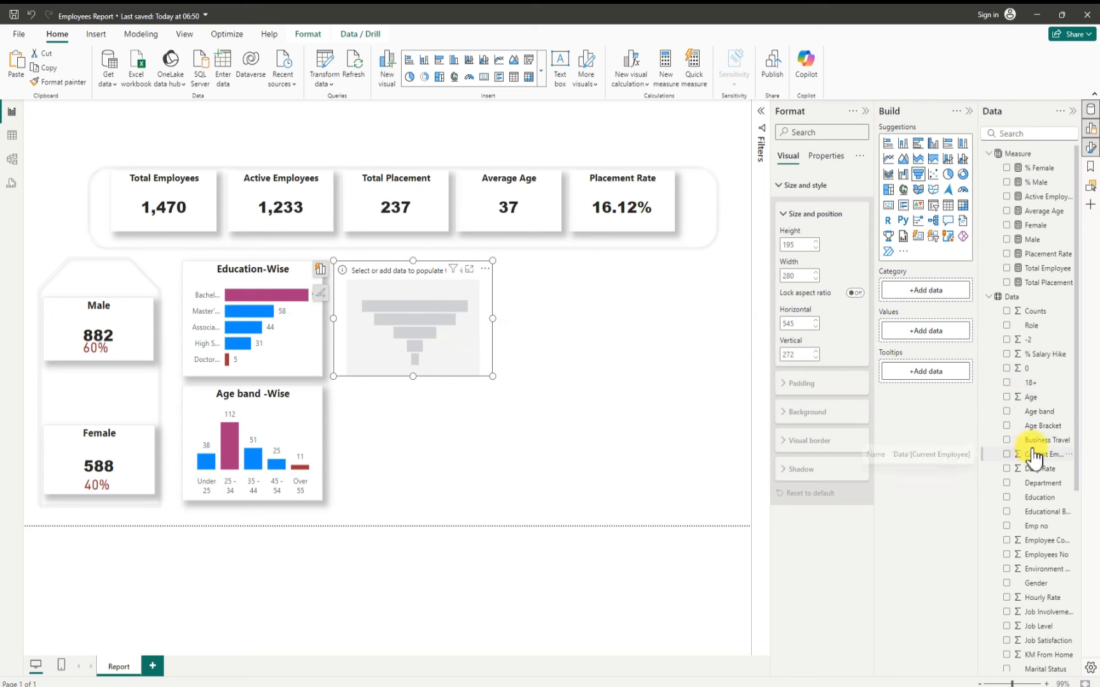
# Step: Assign Marital Status as the funnel chart's category and Total Employee as its values, and enlarge its height to about 210
pyautogui.scroll(-8, 1030, 455)
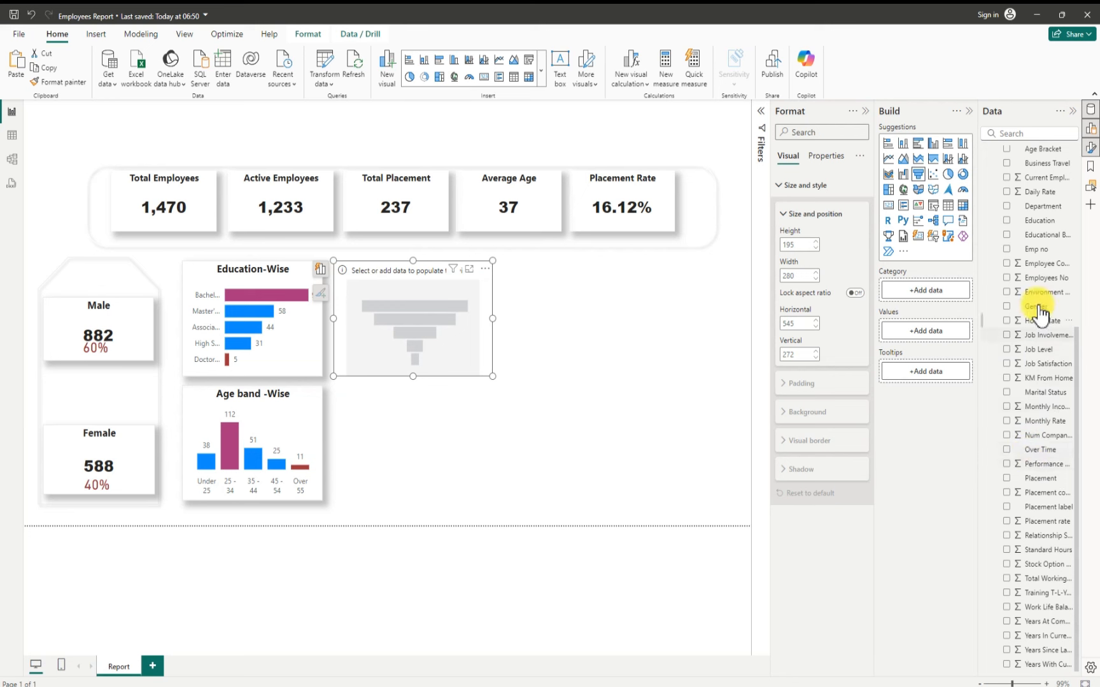
pyautogui.click(1016, 134)
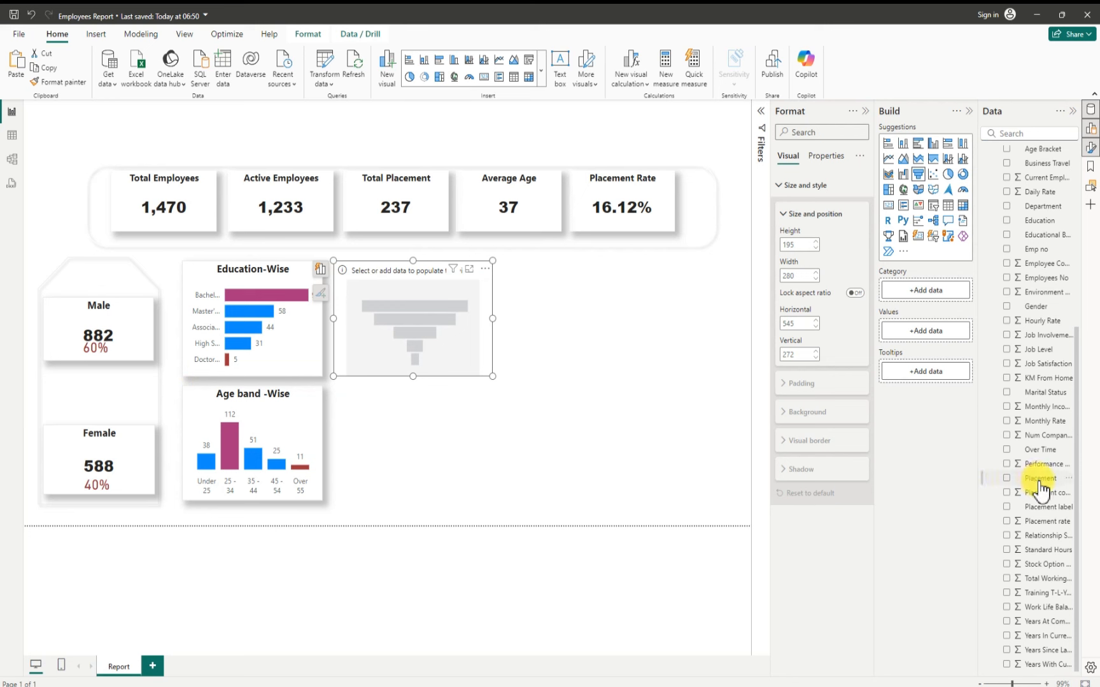
pyautogui.click(1007, 394)
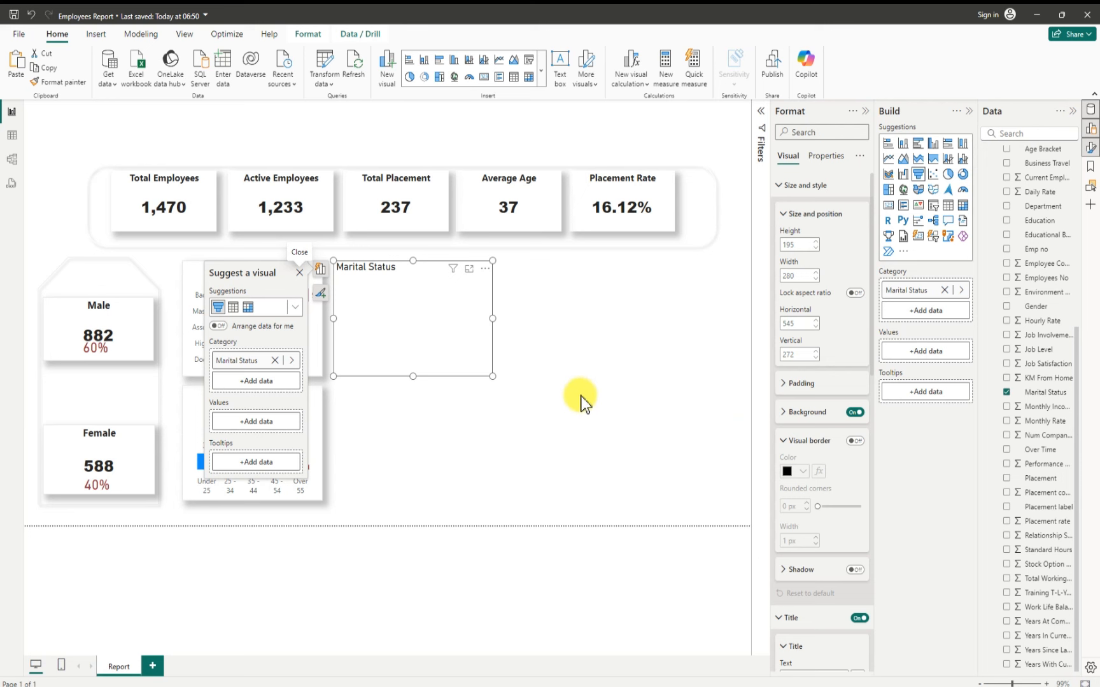
pyautogui.scroll(5, 1031, 223)
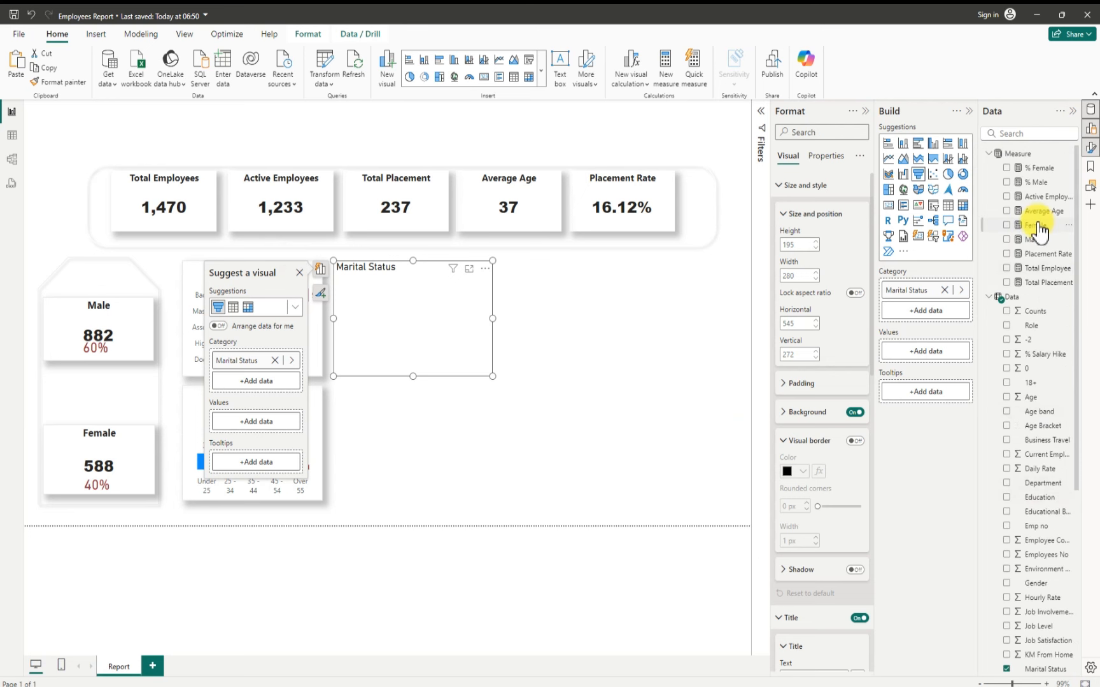
pyautogui.click(1006, 267)
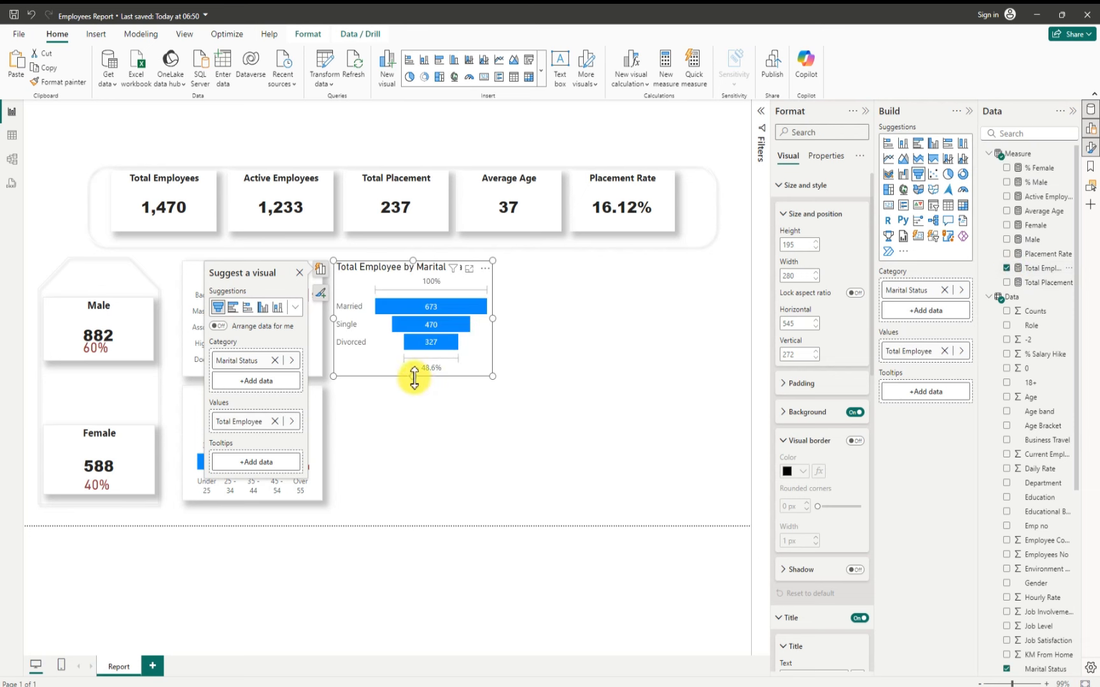
pyautogui.moveTo(414, 378); pyautogui.dragTo(413, 392)
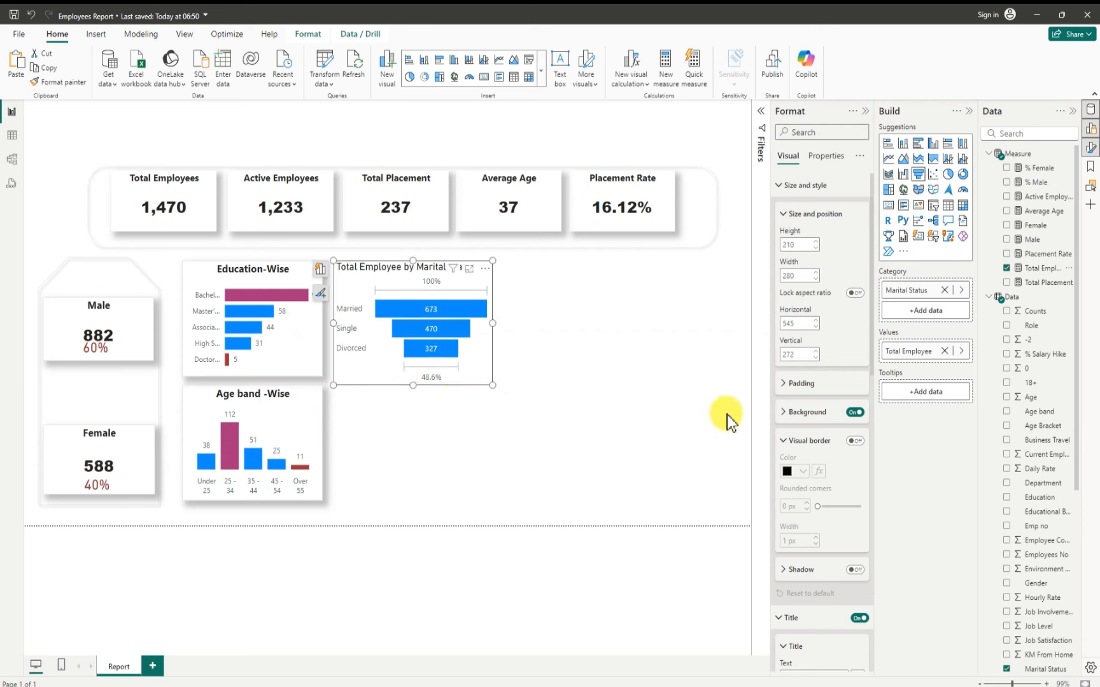
# Step: Turn off the funnel chart's background and give it a light grey visual border
pyautogui.click(853, 413)
pyautogui.click(854, 441)
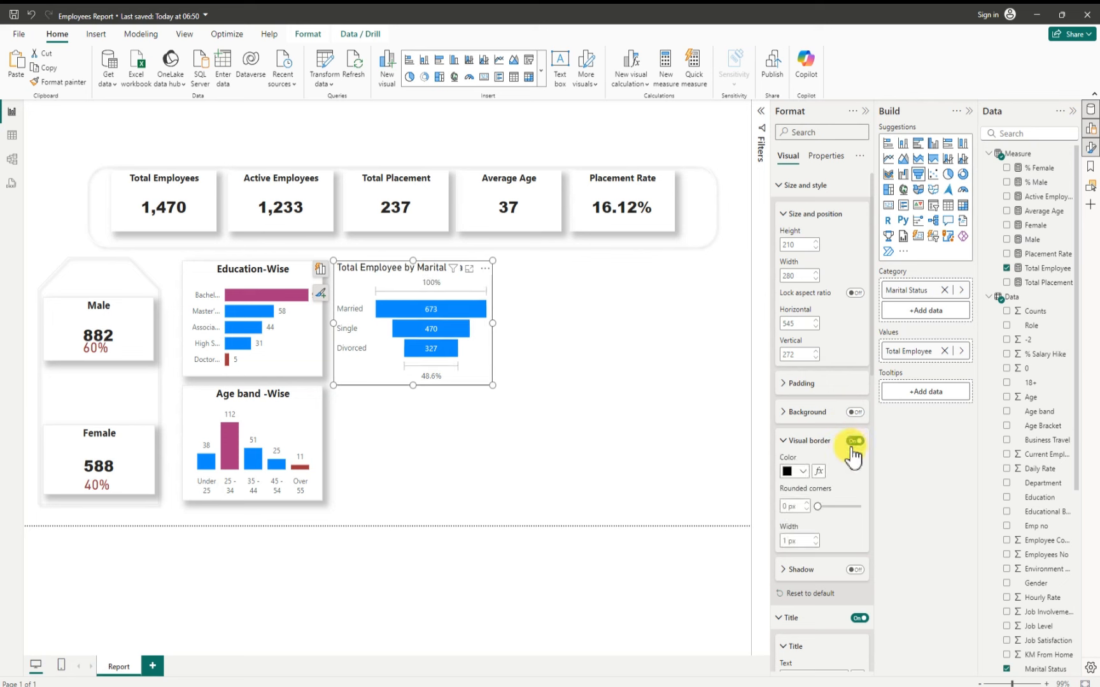
pyautogui.click(803, 471)
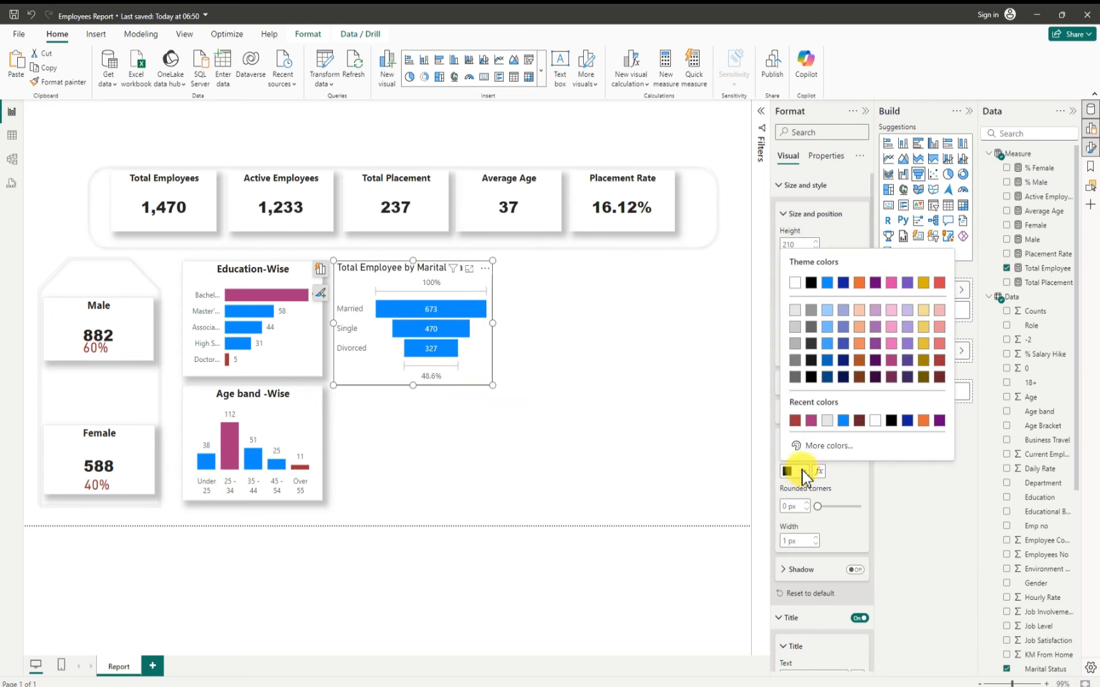
pyautogui.click(795, 310)
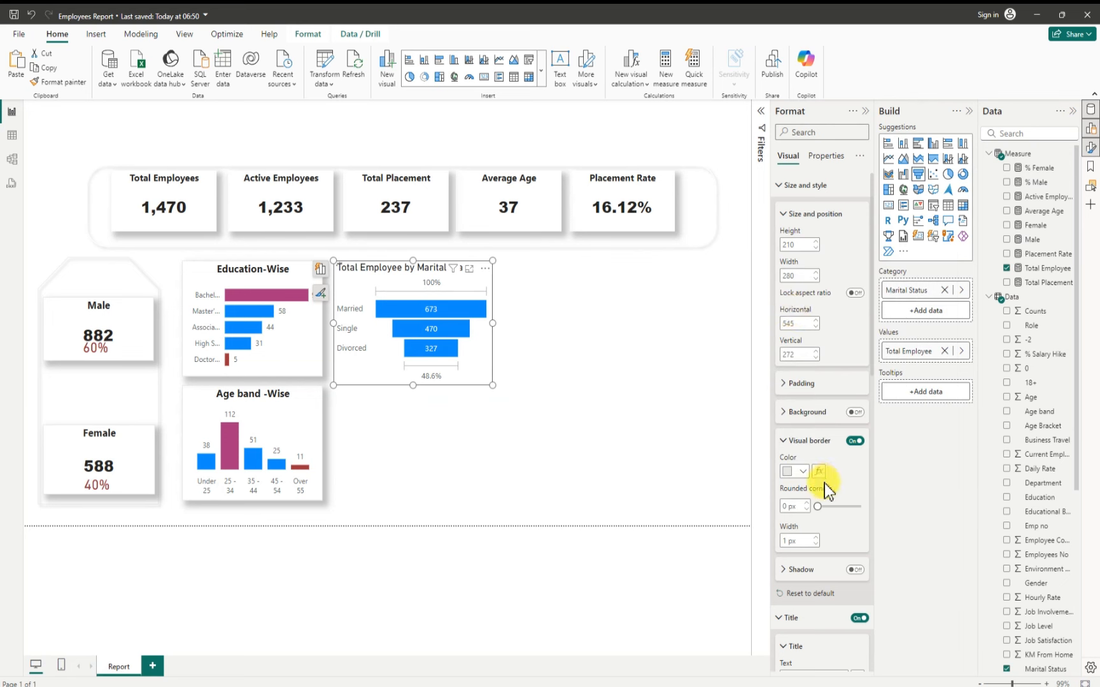
# Step: Turn on the funnel chart's shadow and set the shadow position to Custom
pyautogui.scroll(-5, 821, 487)
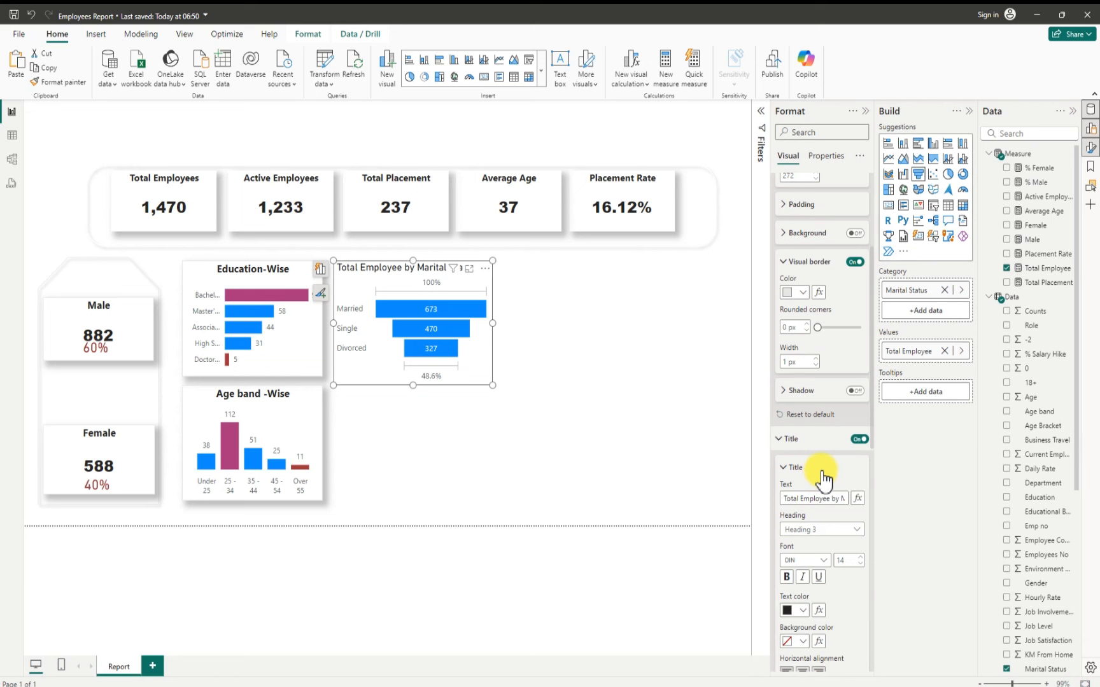
pyautogui.click(854, 391)
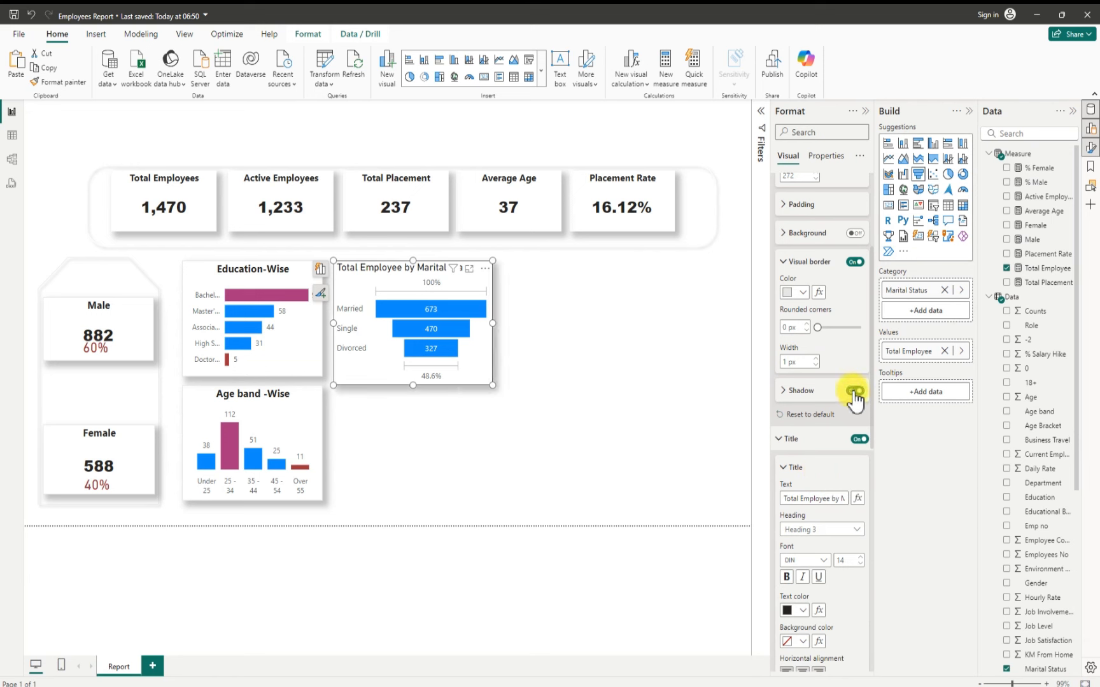
pyautogui.click(787, 394)
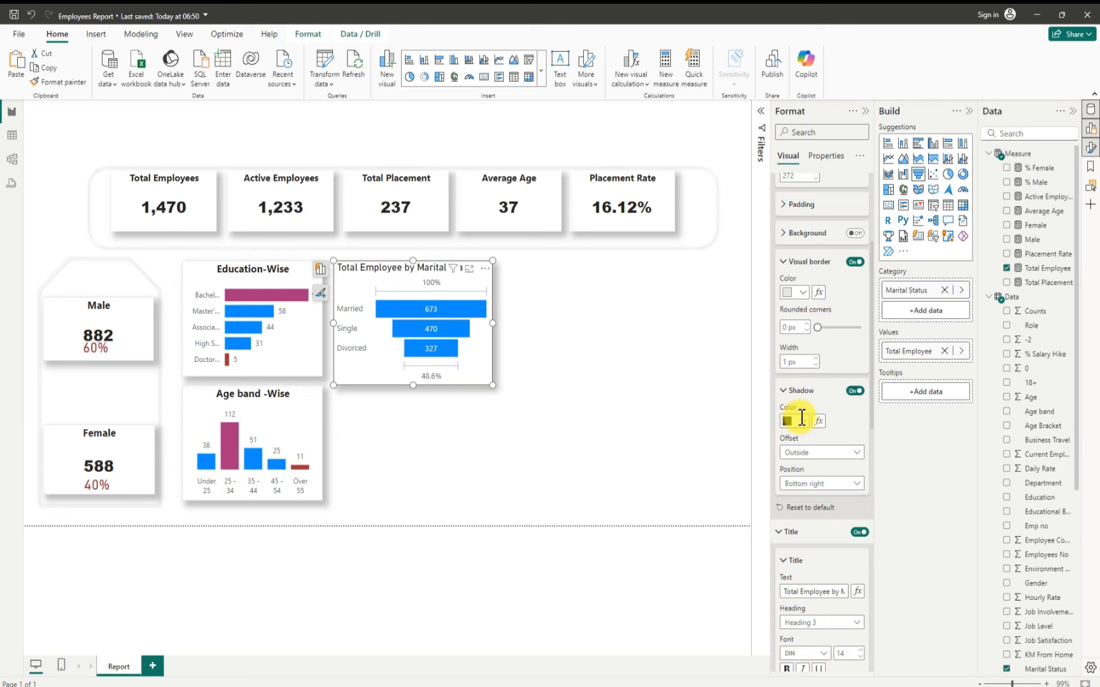
pyautogui.click(813, 483)
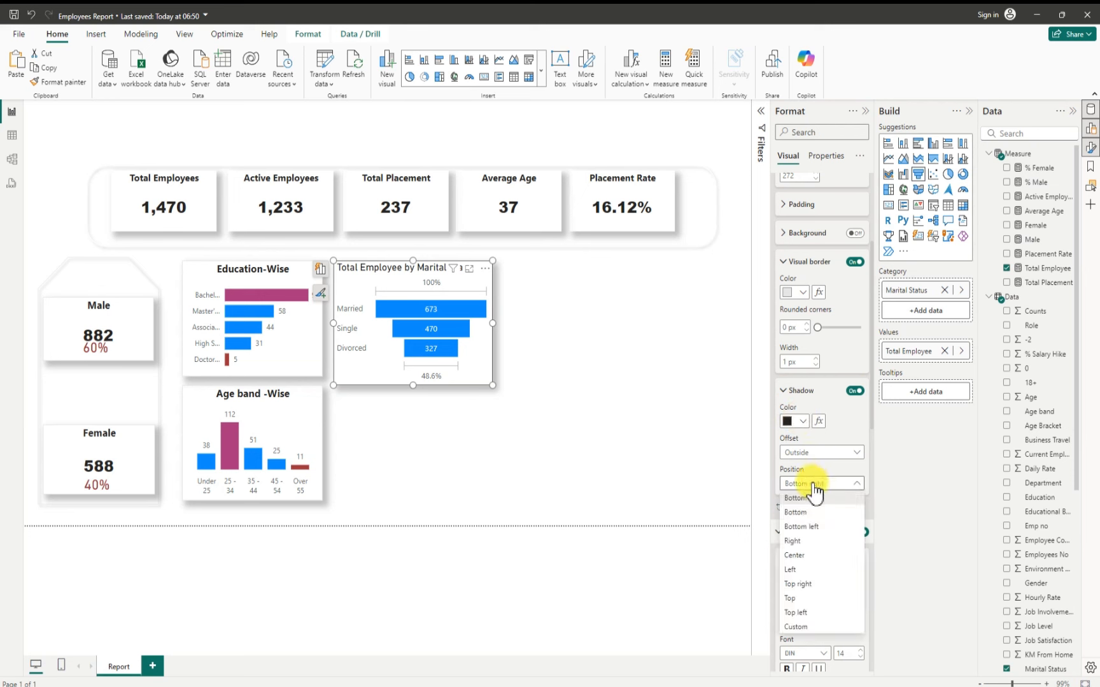
pyautogui.click(800, 633)
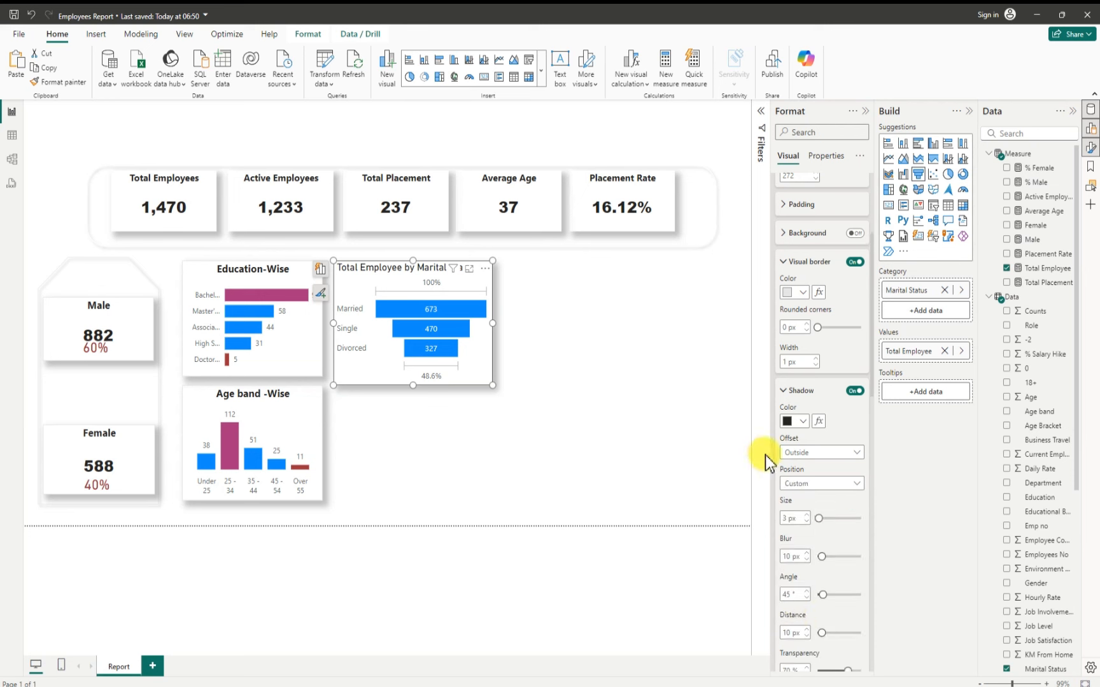
# Step: Change the funnel chart's title text to "Marital -Wise"
pyautogui.scroll(3, 806, 299)
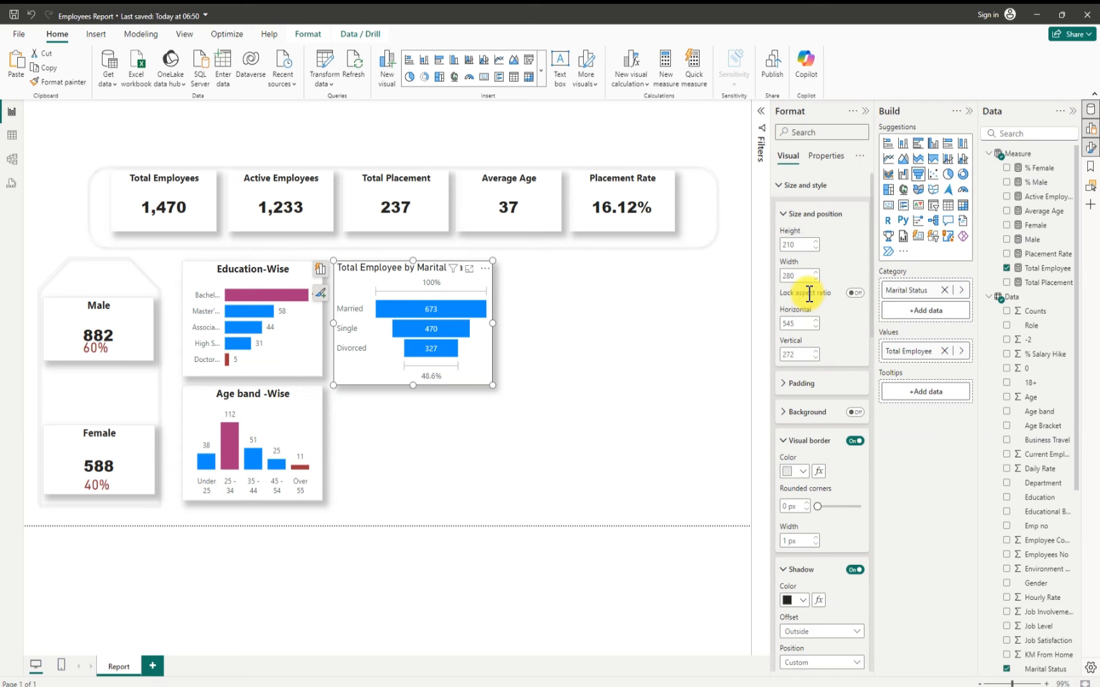
pyautogui.scroll(-10, 803, 395)
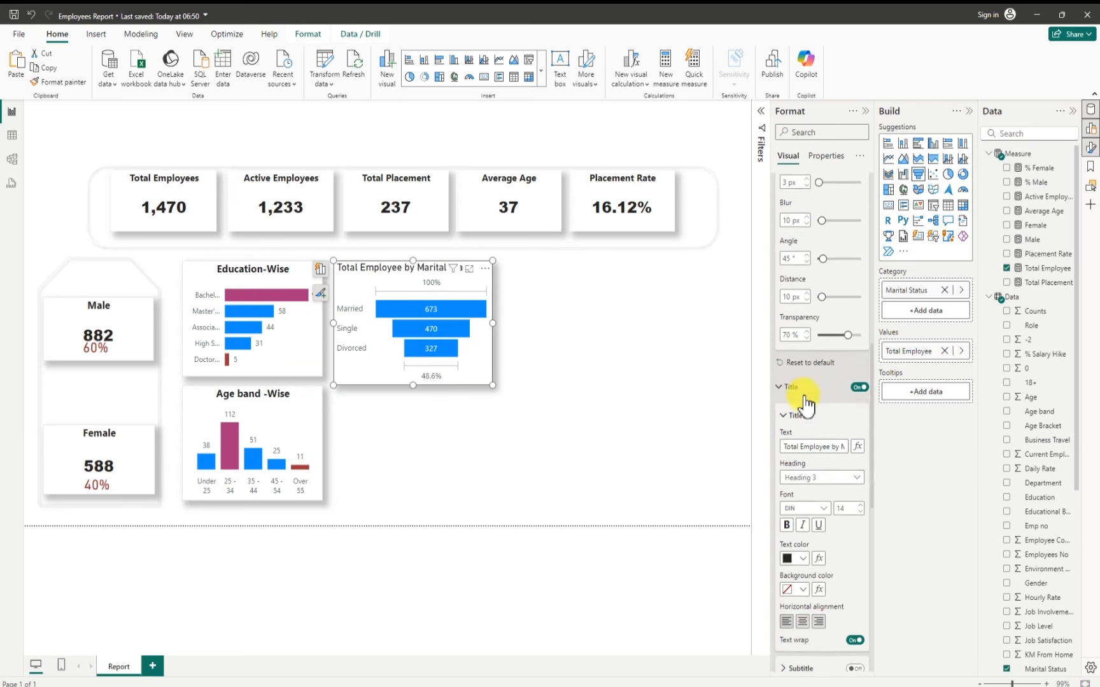
pyautogui.scroll(-2, 803, 401)
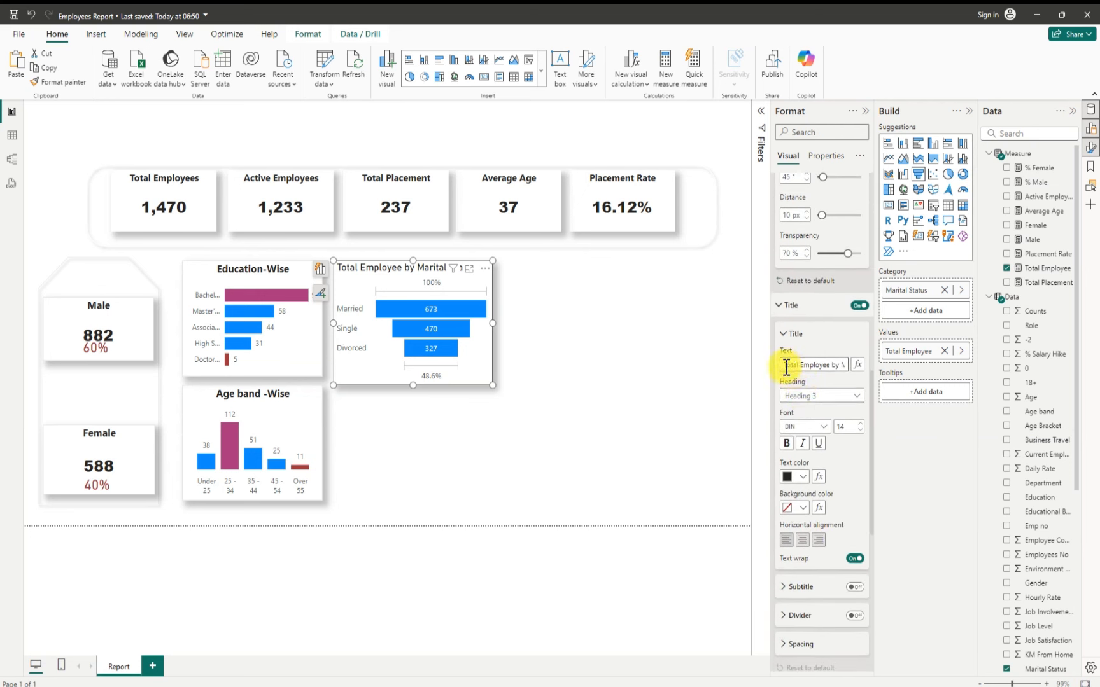
pyautogui.moveTo(786, 367)
pyautogui.mouseDown()
pyautogui.moveTo(852, 368)
pyautogui.moveTo(804, 364)
pyautogui.mouseUp()
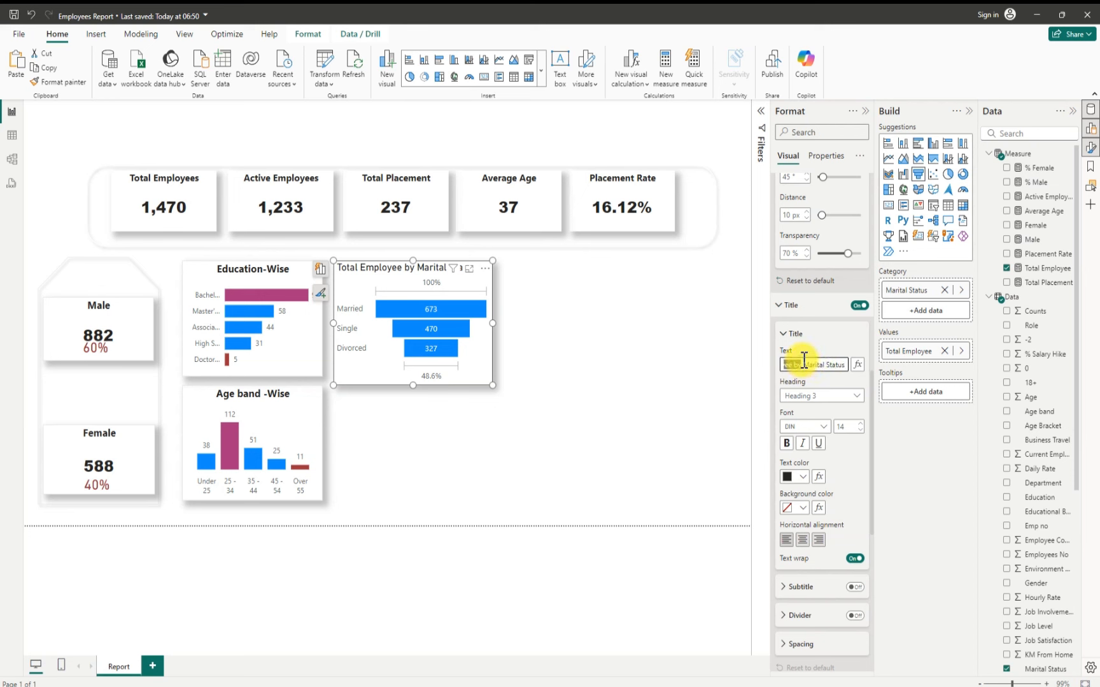
pyautogui.press('BackSpace')
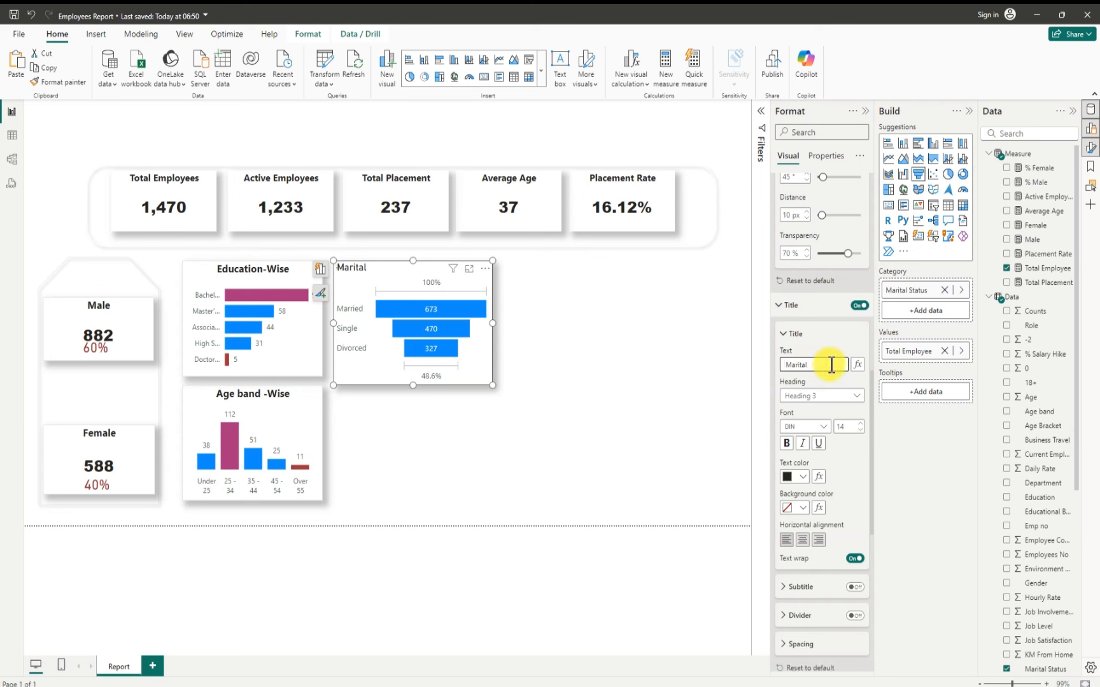
pyautogui.write('-Wise')
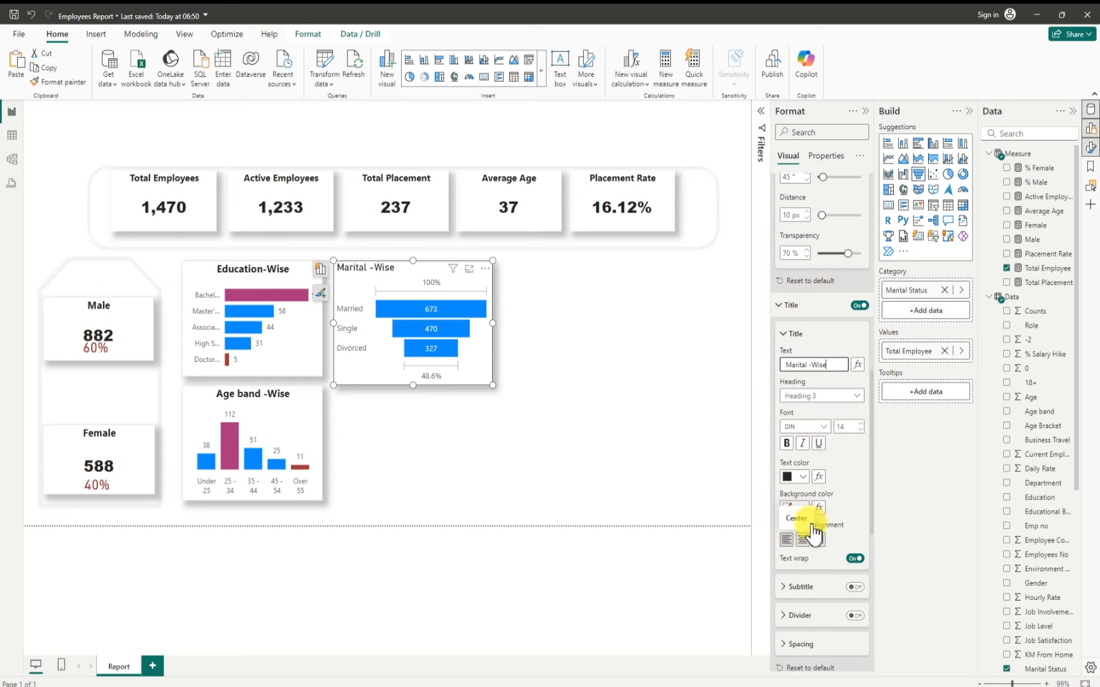
# Step: Center the funnel chart's title and set its font to Segoe UI Bold, size 13
pyautogui.click(805, 540)
pyautogui.click(805, 540)
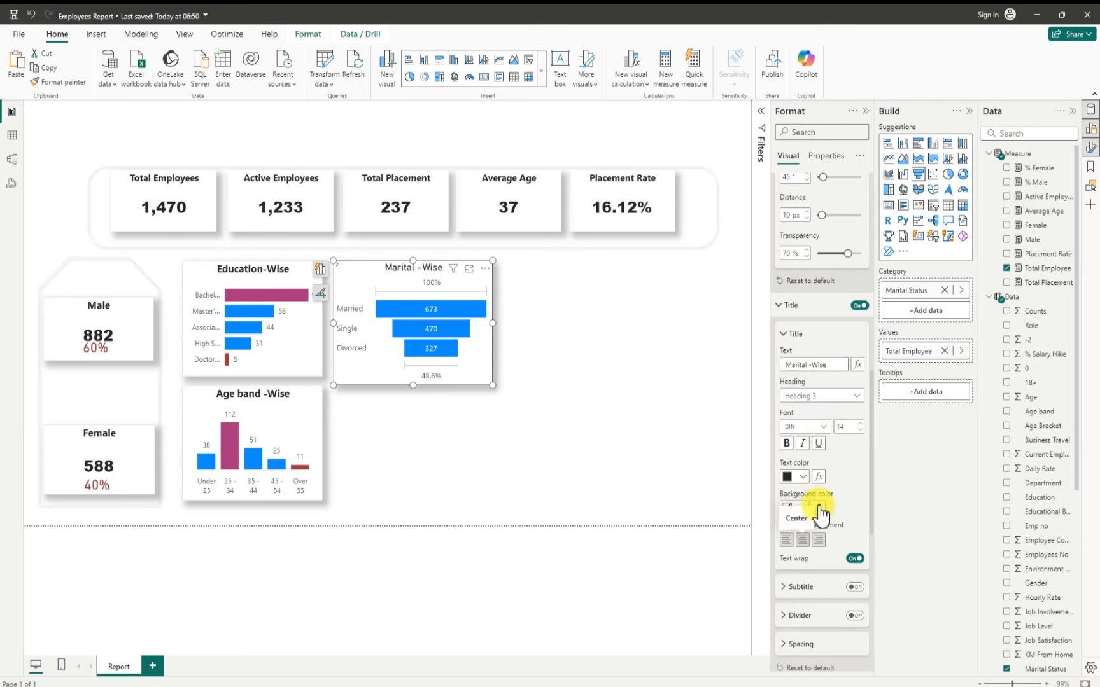
pyautogui.click(825, 428)
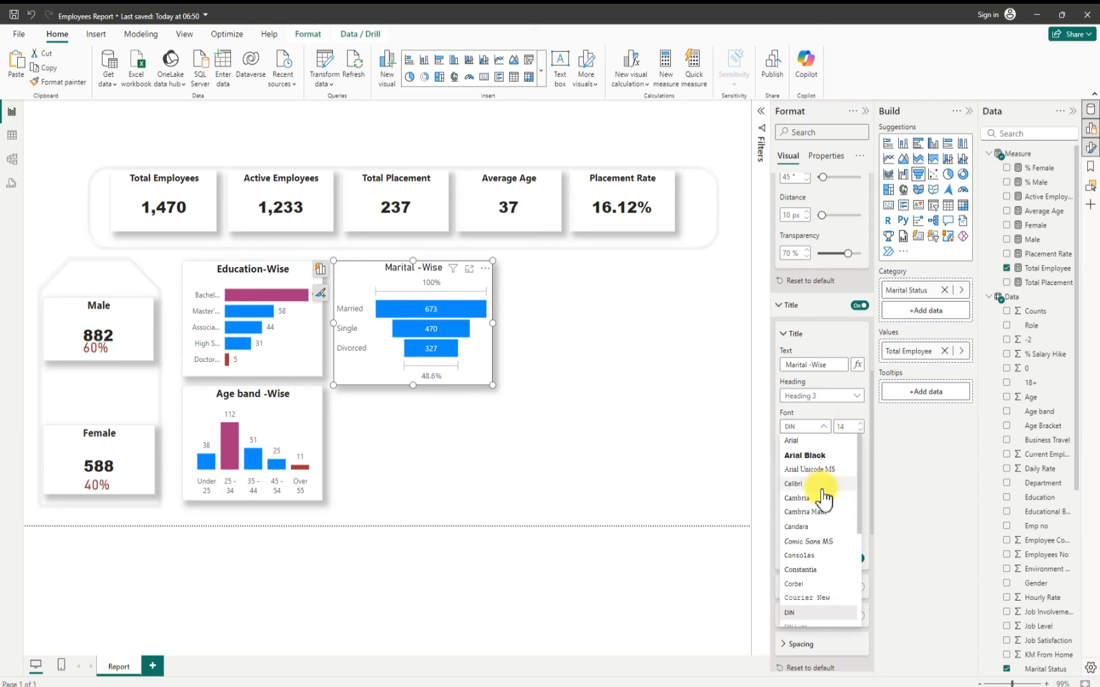
pyautogui.scroll(-3, 814, 541)
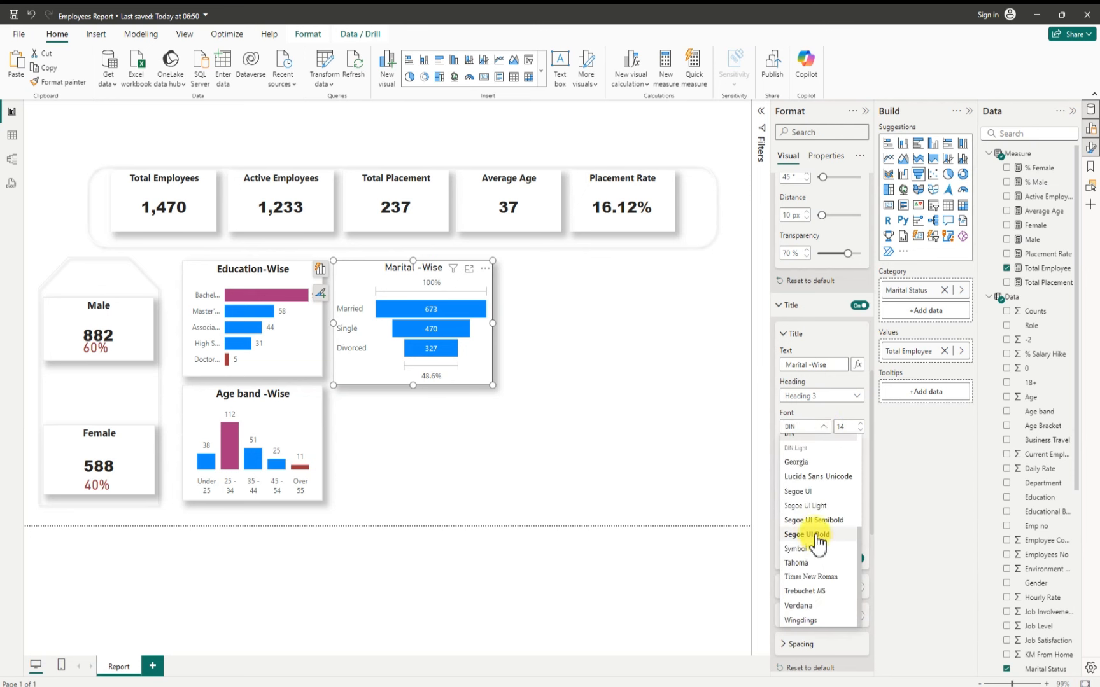
pyautogui.click(814, 536)
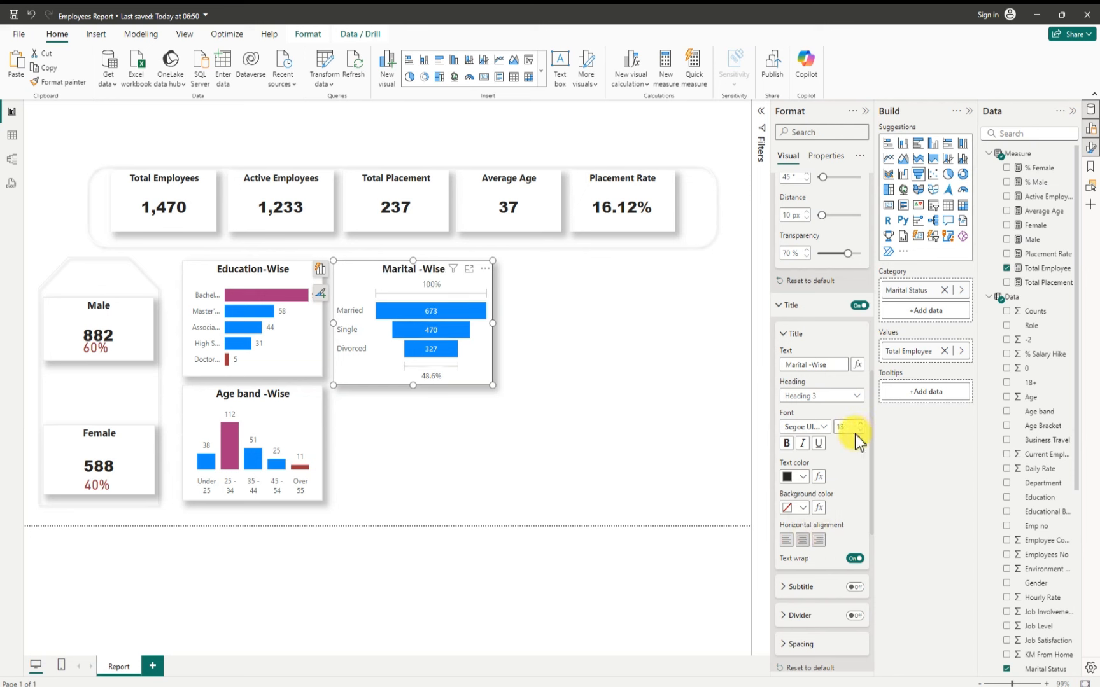
# Step: Turn off the category labels and the conversion rate labels on the Marital -Wise funnel chart
pyautogui.scroll(-5, 831, 551)
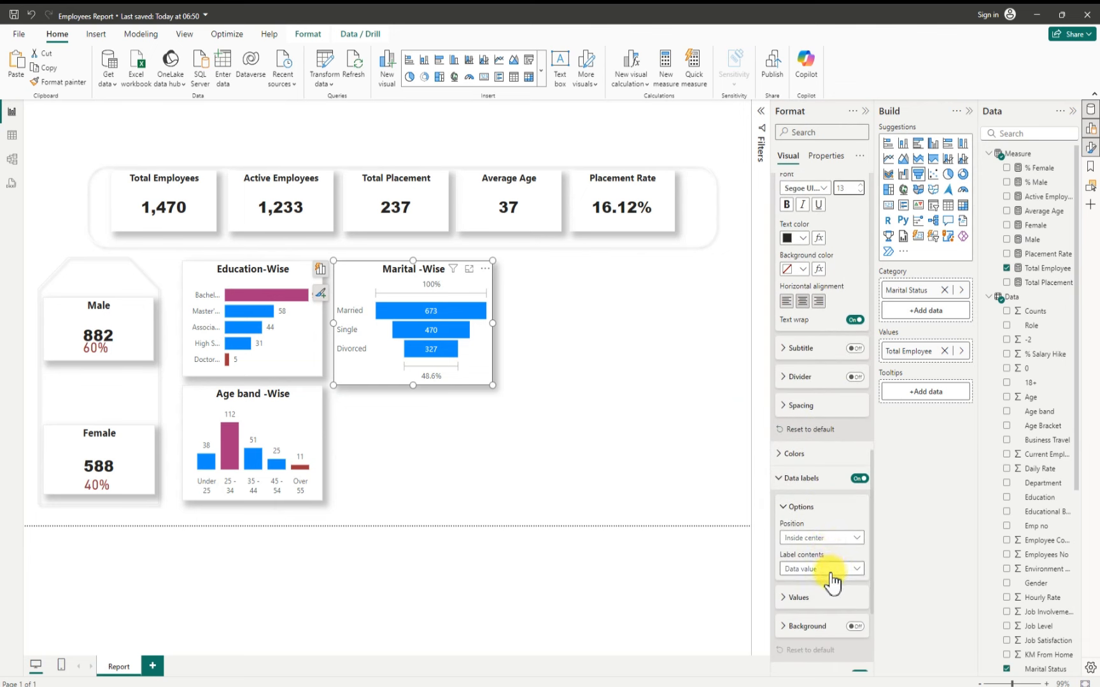
pyautogui.scroll(-2, 830, 574)
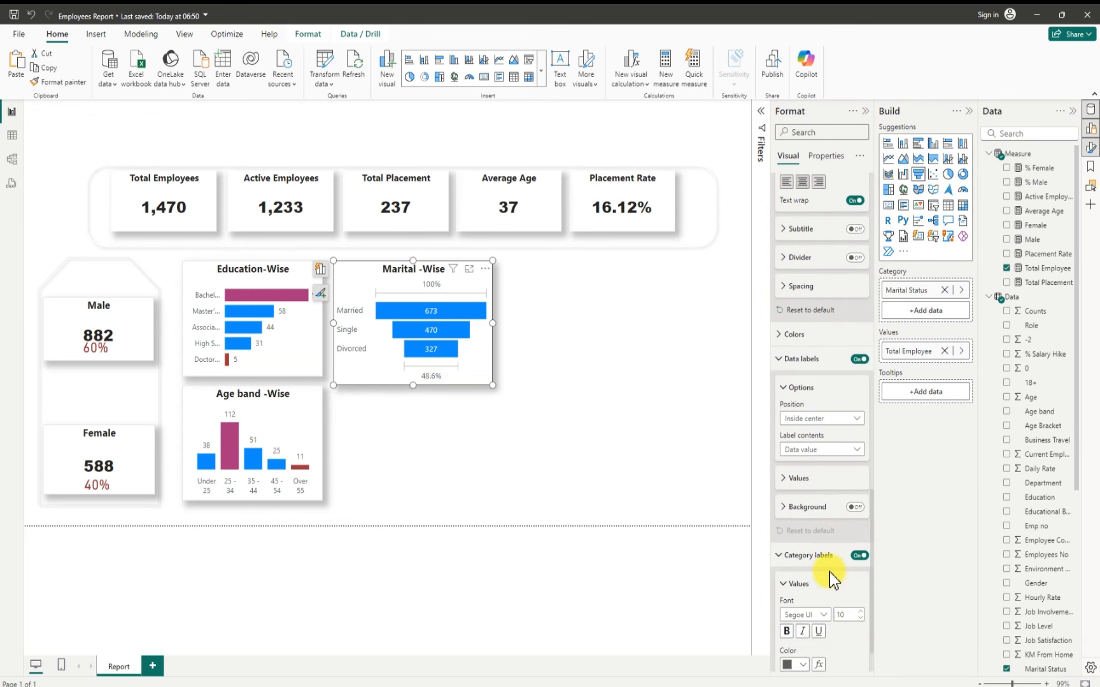
pyautogui.click(858, 556)
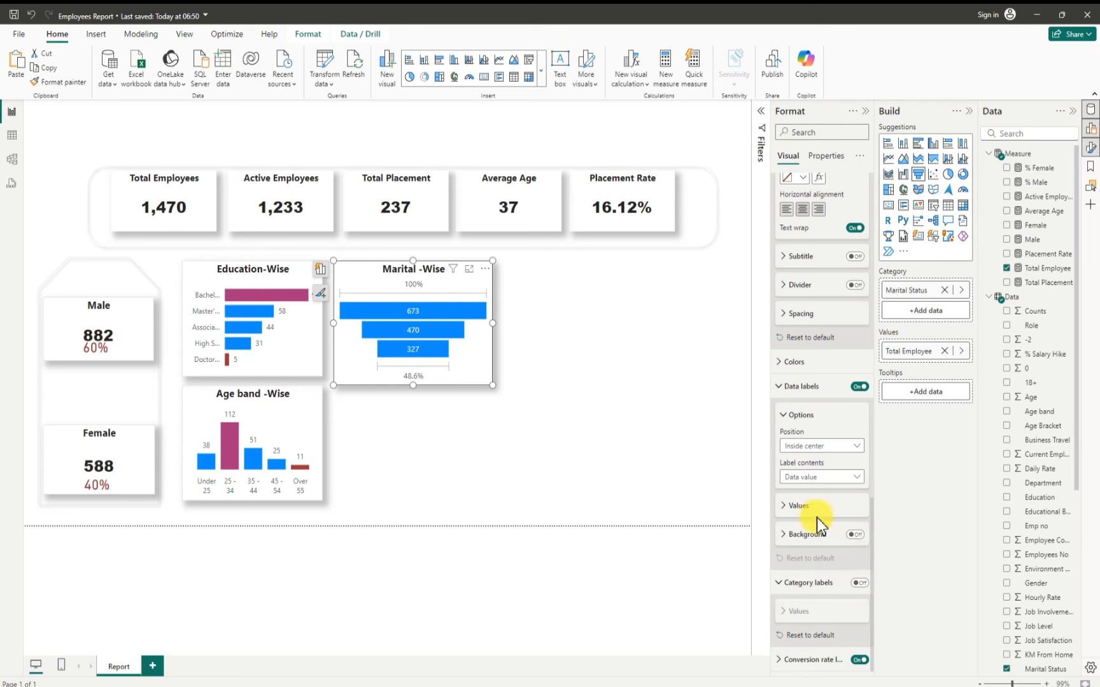
pyautogui.click(858, 660)
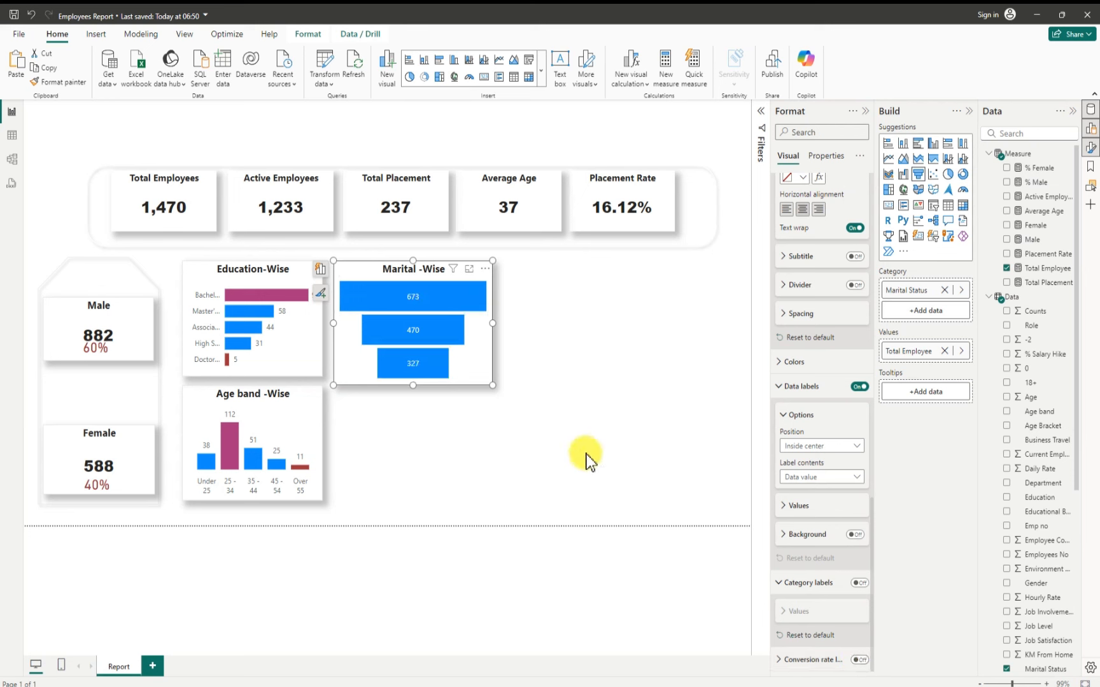
# Step: Reduce the Marital -Wise chart's height to 195 so its lower edge aligns with the Education-Wise chart
pyautogui.click(549, 347)
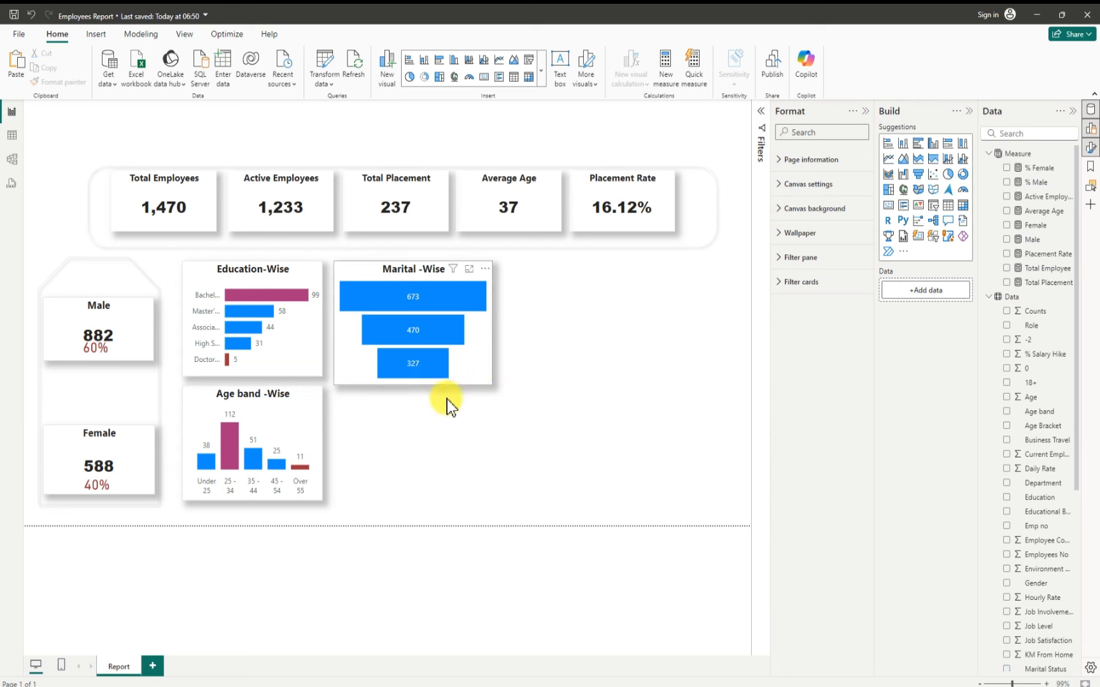
pyautogui.click(411, 385)
pyautogui.moveTo(411, 385); pyautogui.dragTo(417, 378)
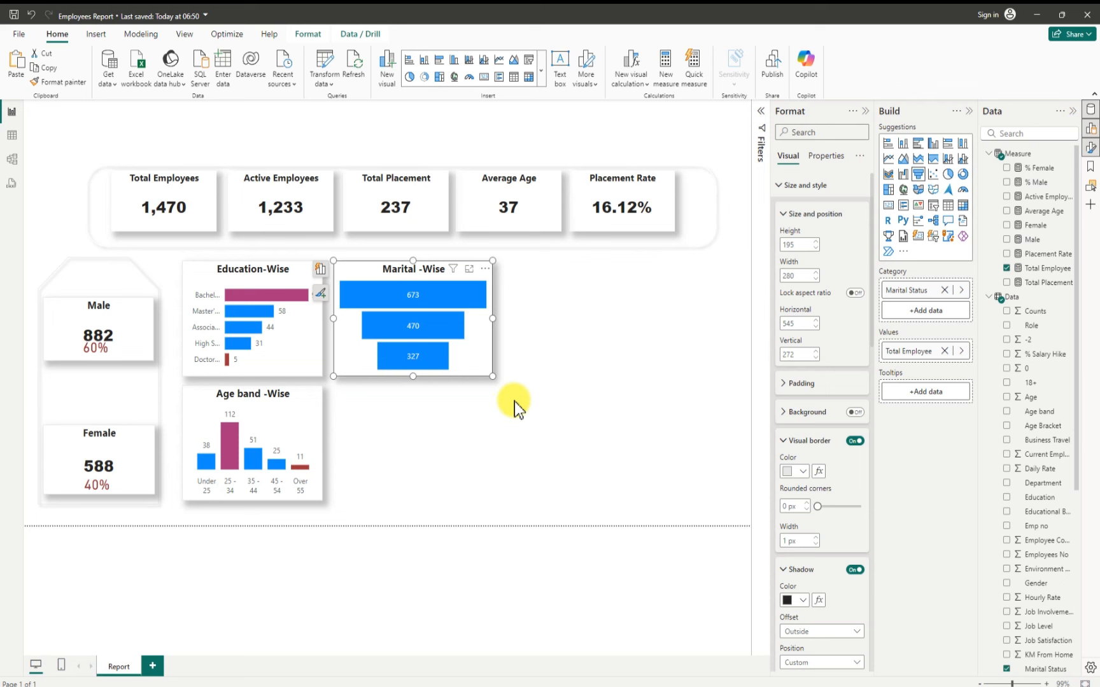
pyautogui.click(558, 416)
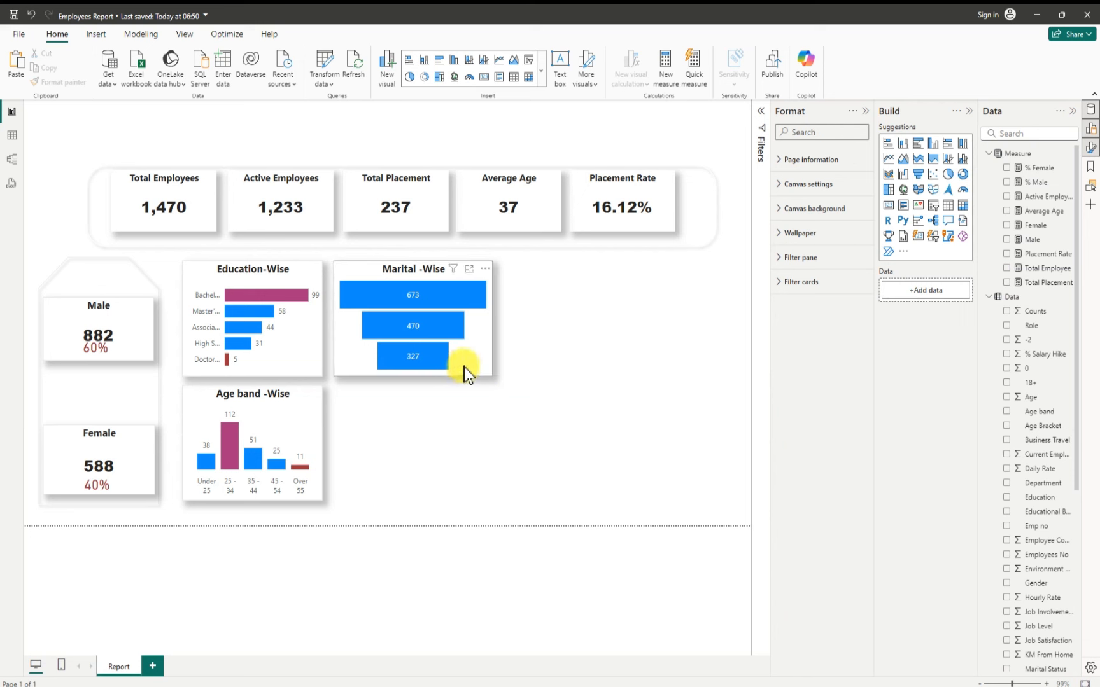
pyautogui.click(413, 369)
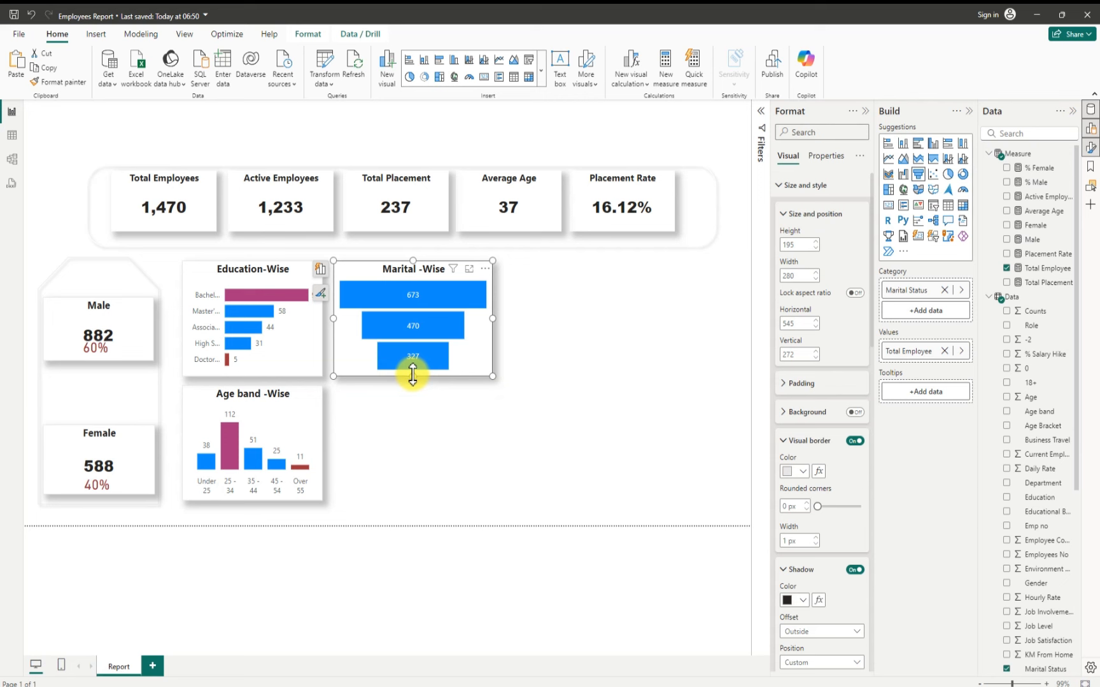
# Step: Insert a pie chart beside the Marital -Wise chart, about 263 wide and 195 high, at about horizontal 864 and vertical 280
pyautogui.click(583, 371)
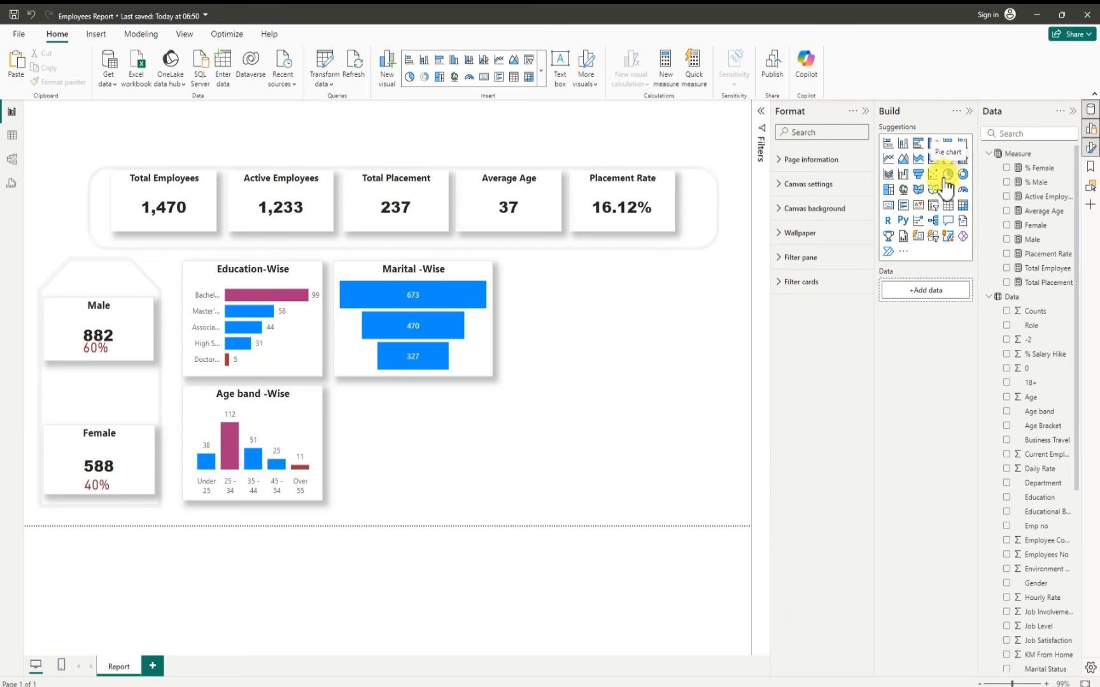
pyautogui.click(941, 181)
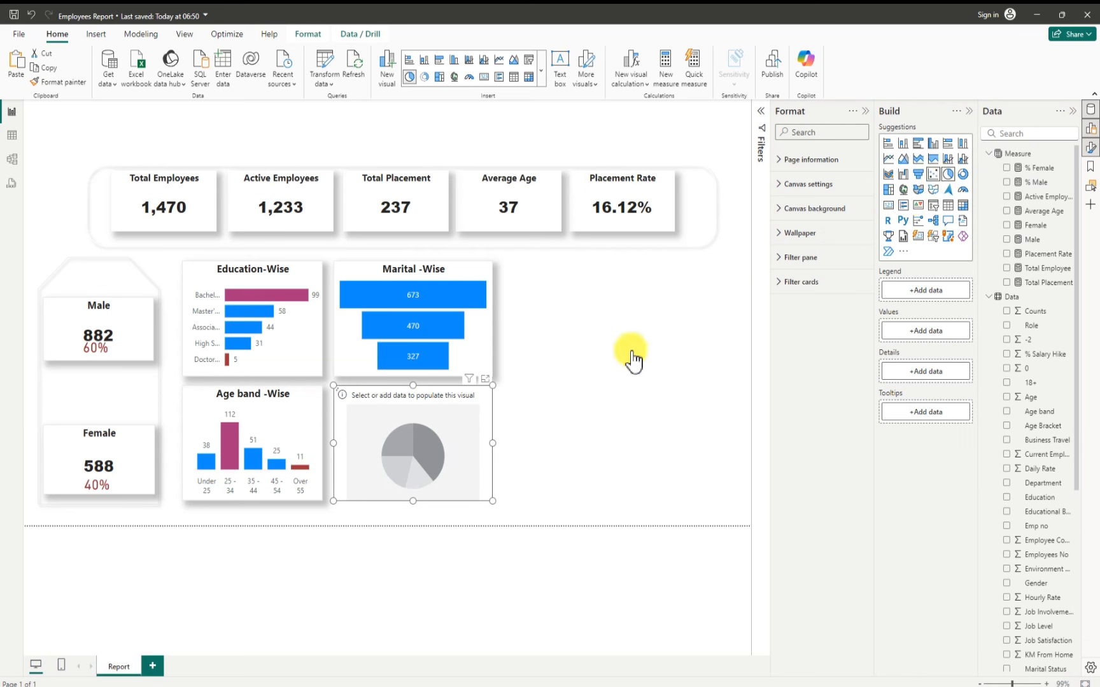
pyautogui.moveTo(466, 434); pyautogui.dragTo(664, 324)
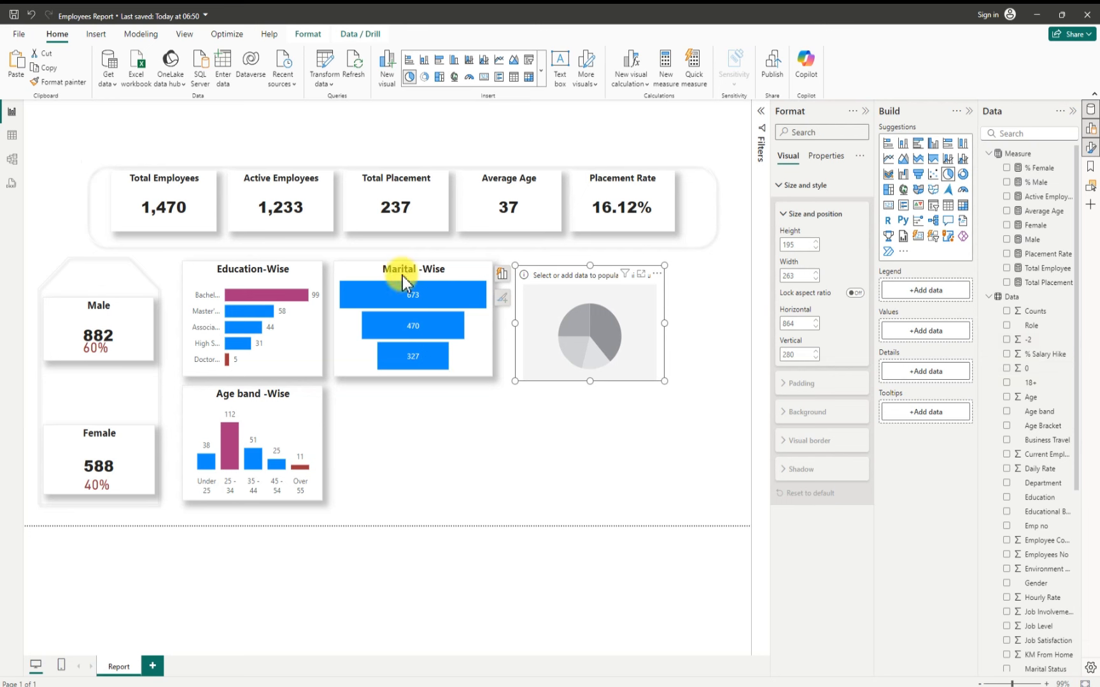
# Step: Assign Department as the pie chart's legend and Total Placement as its values
pyautogui.scroll(-3, 1027, 427)
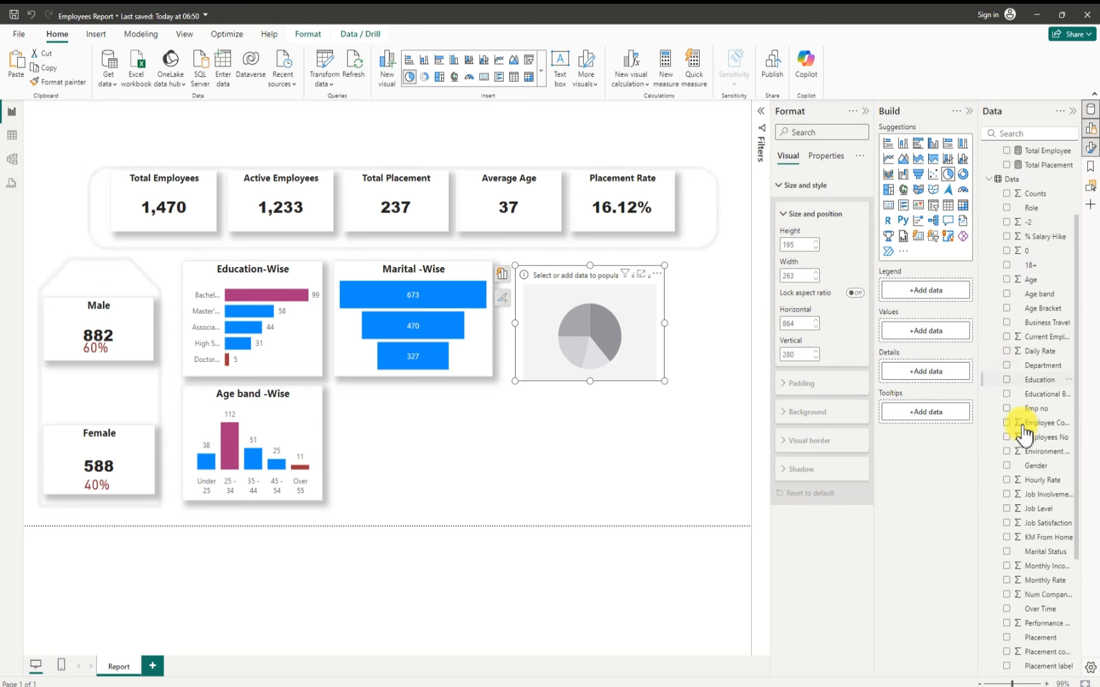
pyautogui.click(1007, 365)
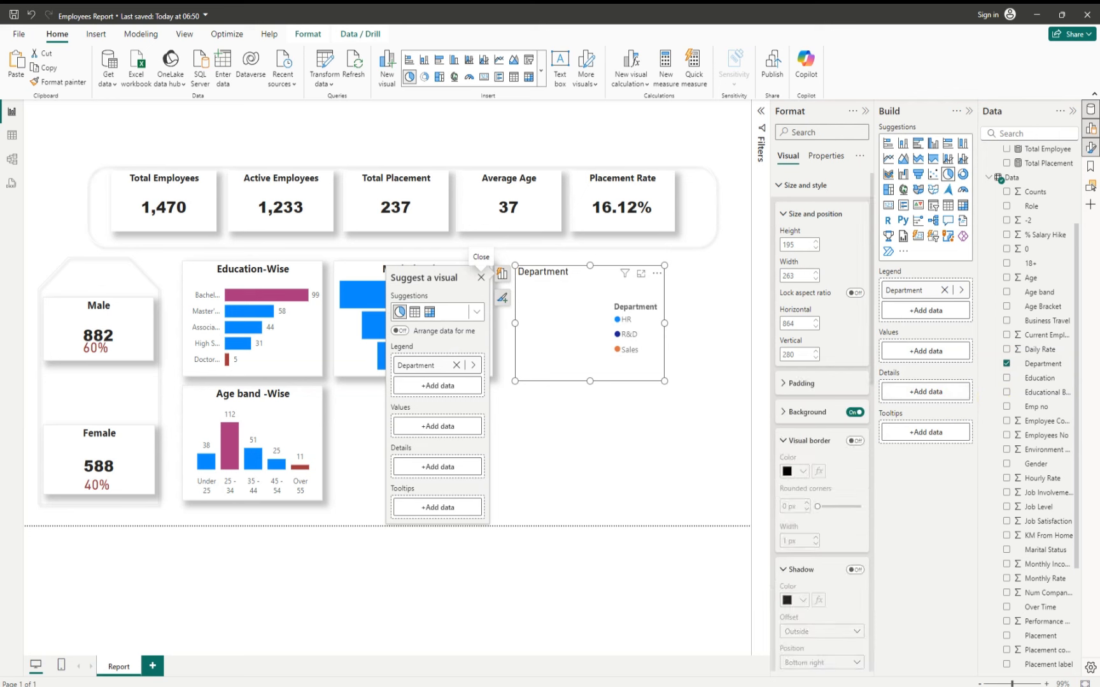
pyautogui.scroll(1, 1039, 301)
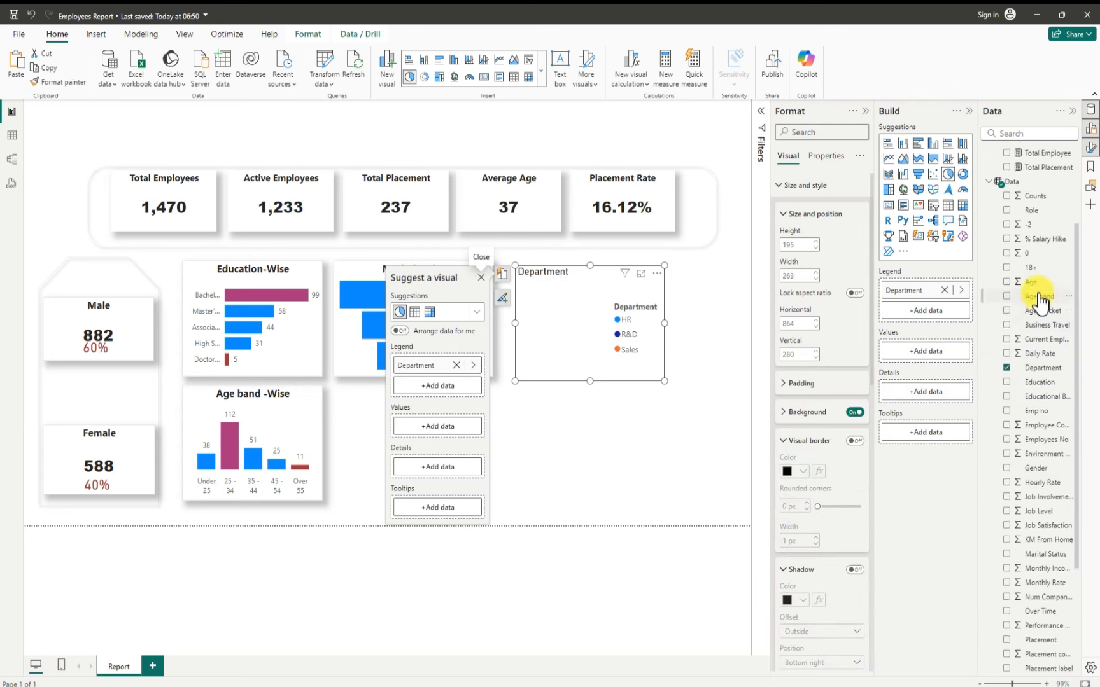
pyautogui.scroll(3, 1039, 300)
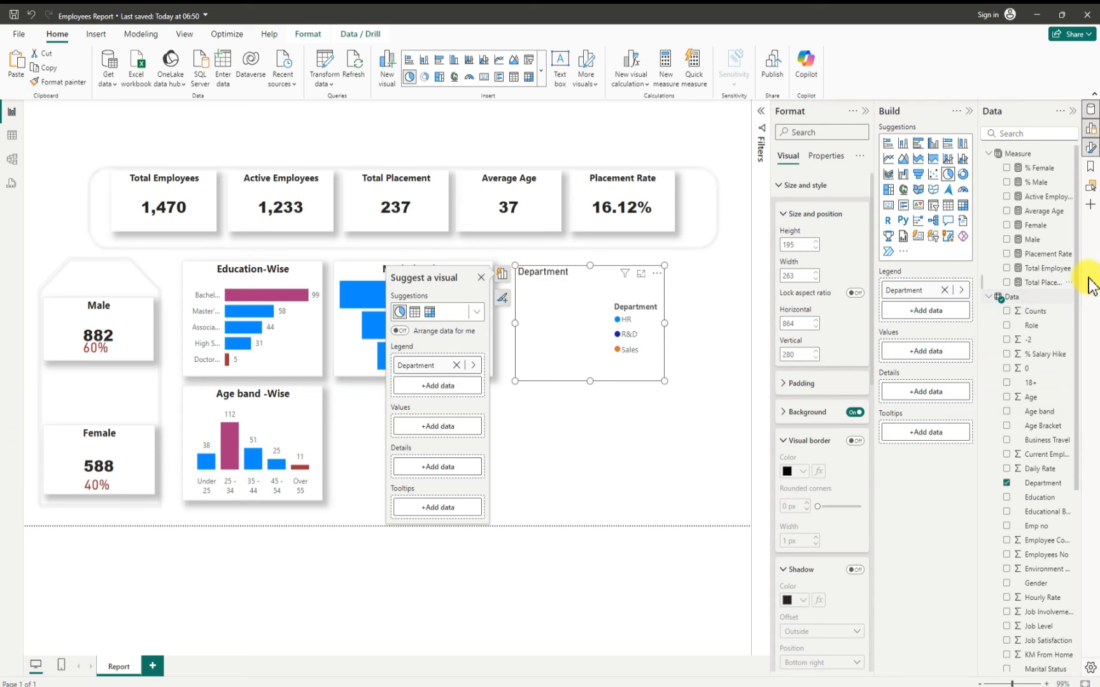
pyautogui.click(1007, 284)
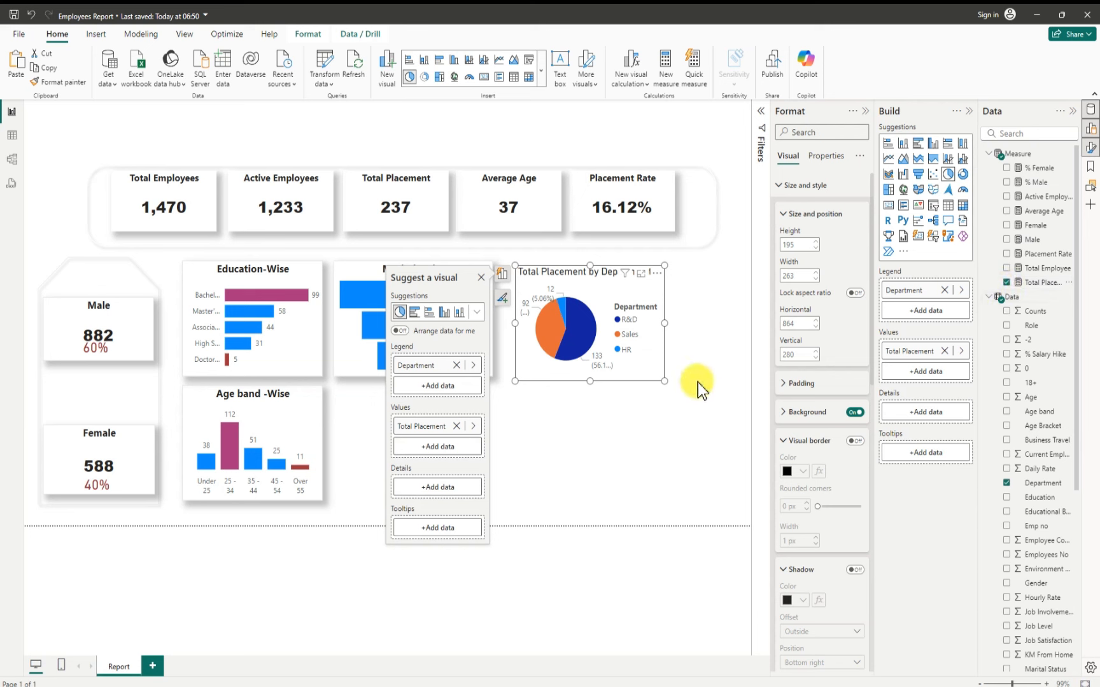
# Step: Turn off the pie chart's background and give it a light grey visual border
pyautogui.click(853, 413)
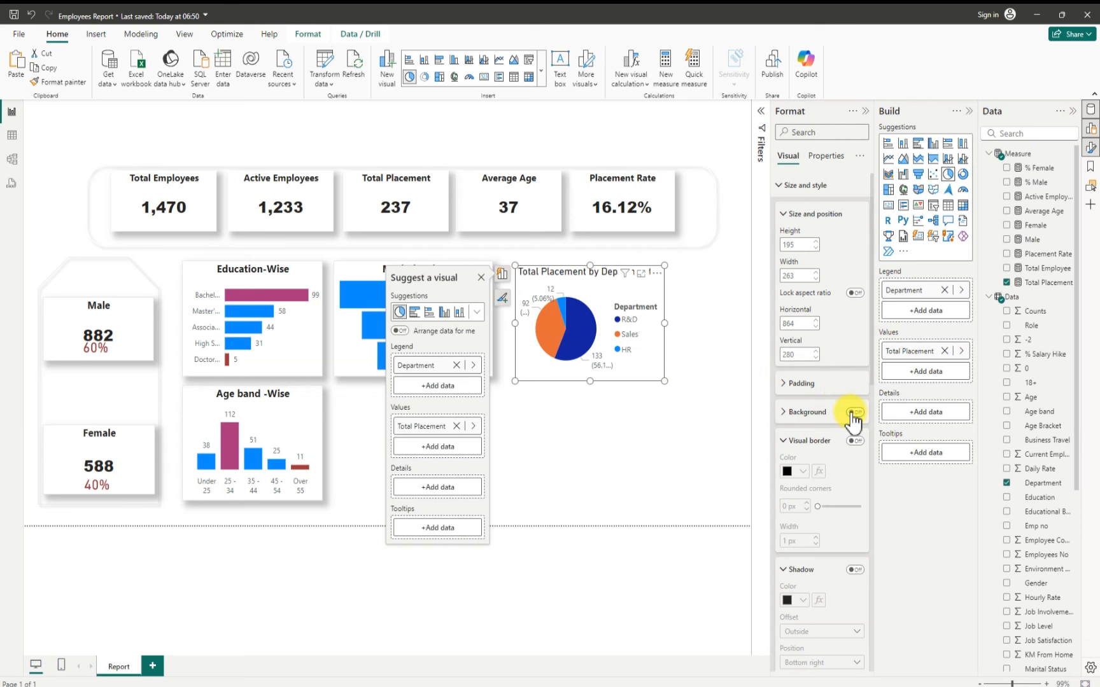
pyautogui.click(853, 443)
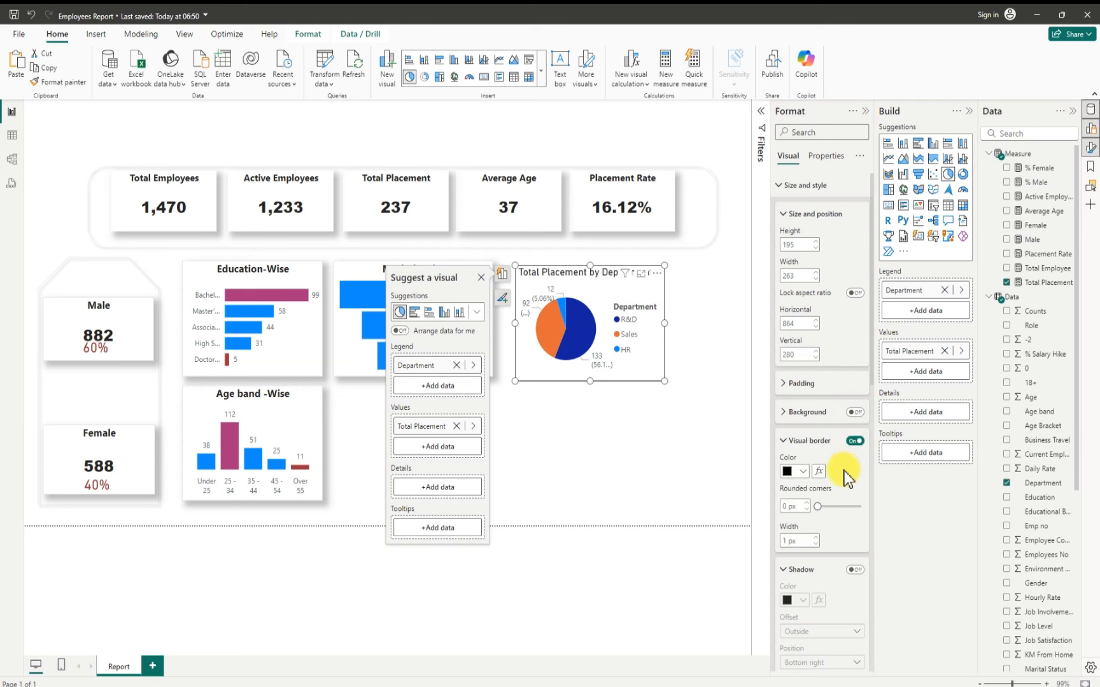
pyautogui.click(804, 474)
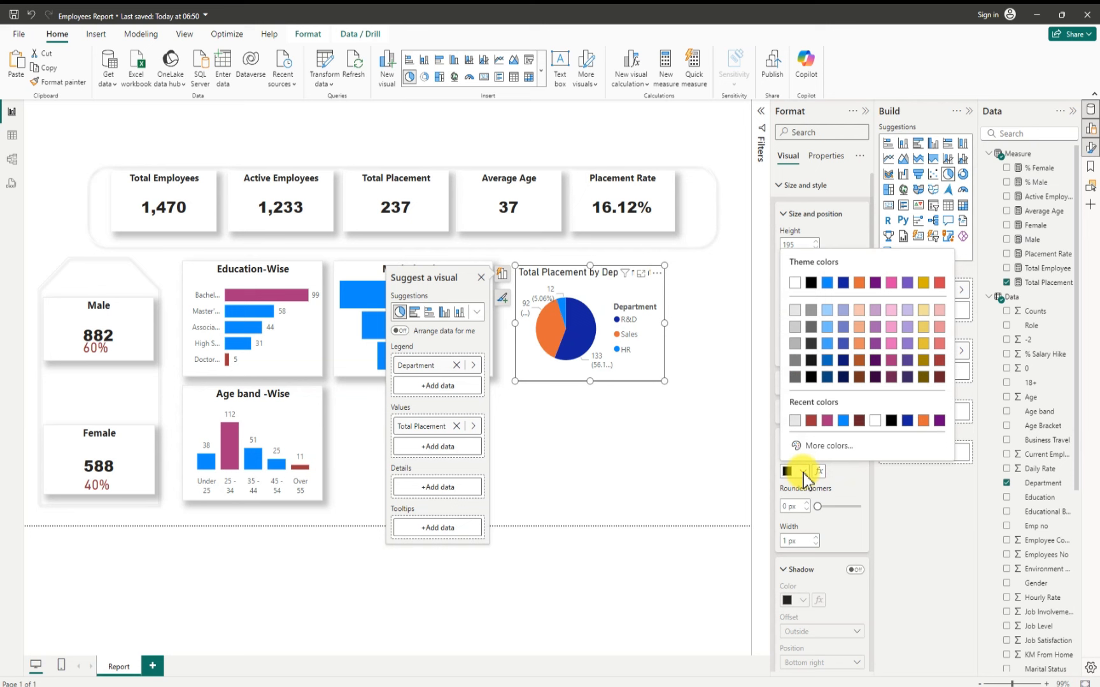
pyautogui.click(795, 310)
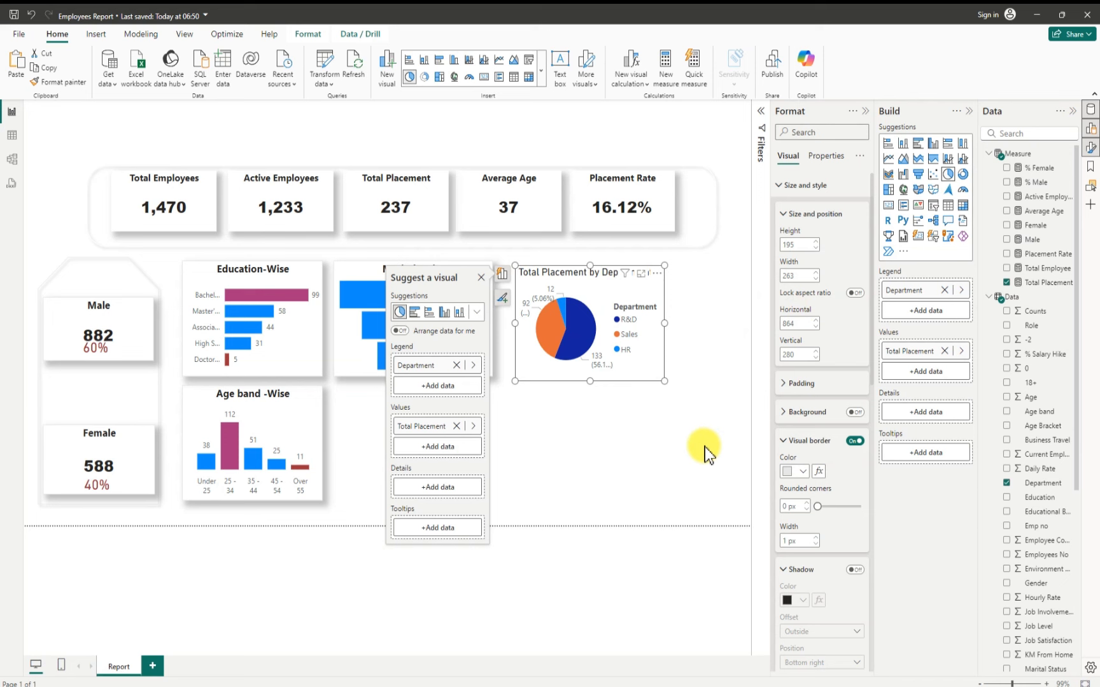
# Step: Turn on the pie chart's shadow and set the shadow position to Custom
pyautogui.scroll(-2, 822, 500)
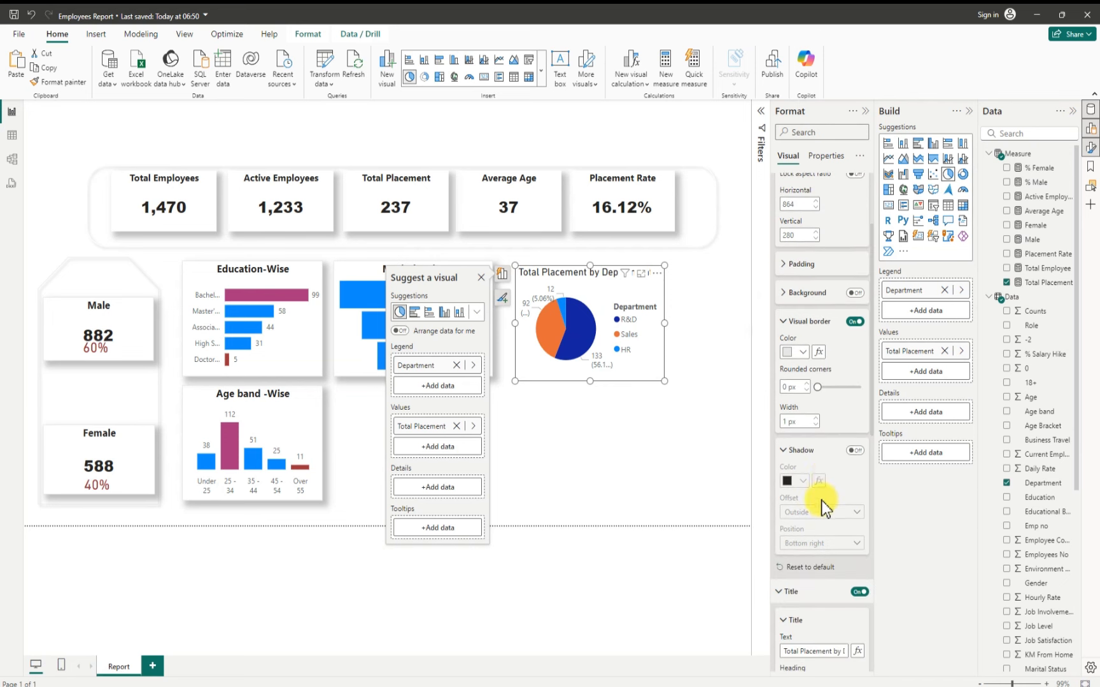
pyautogui.click(854, 452)
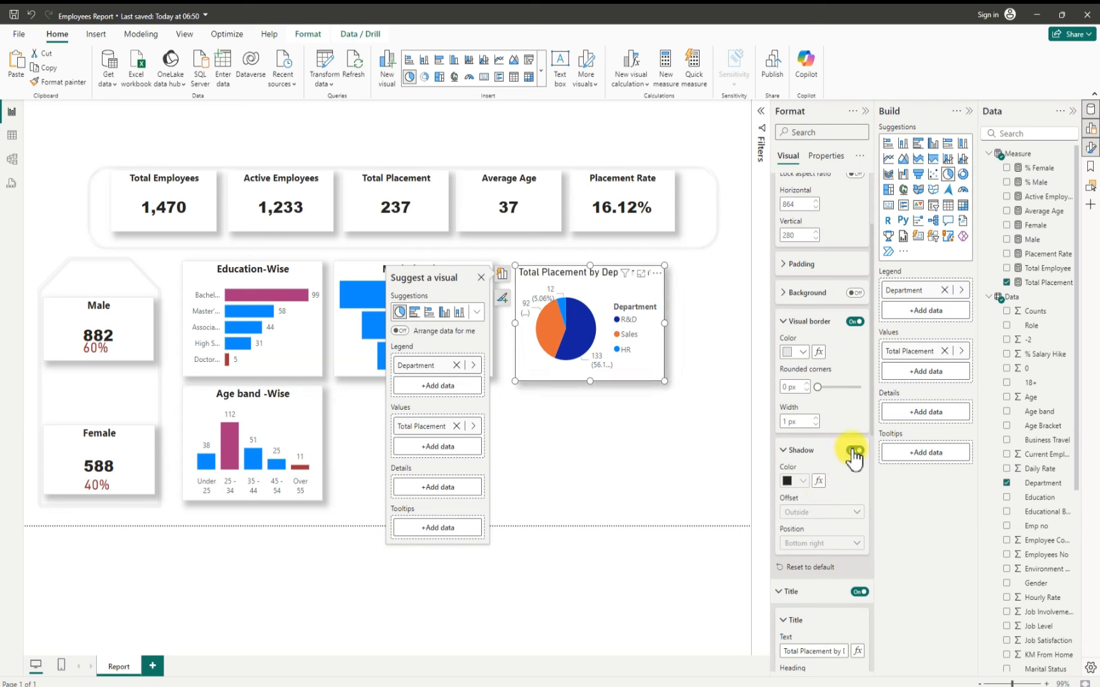
pyautogui.click(821, 545)
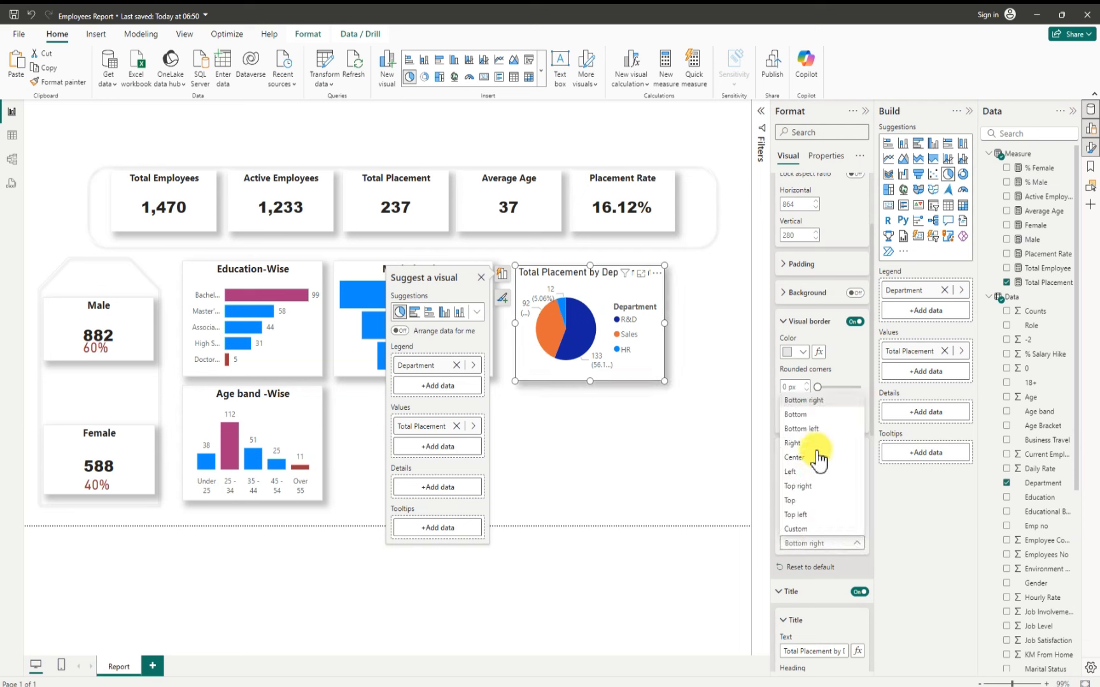
pyautogui.click(795, 533)
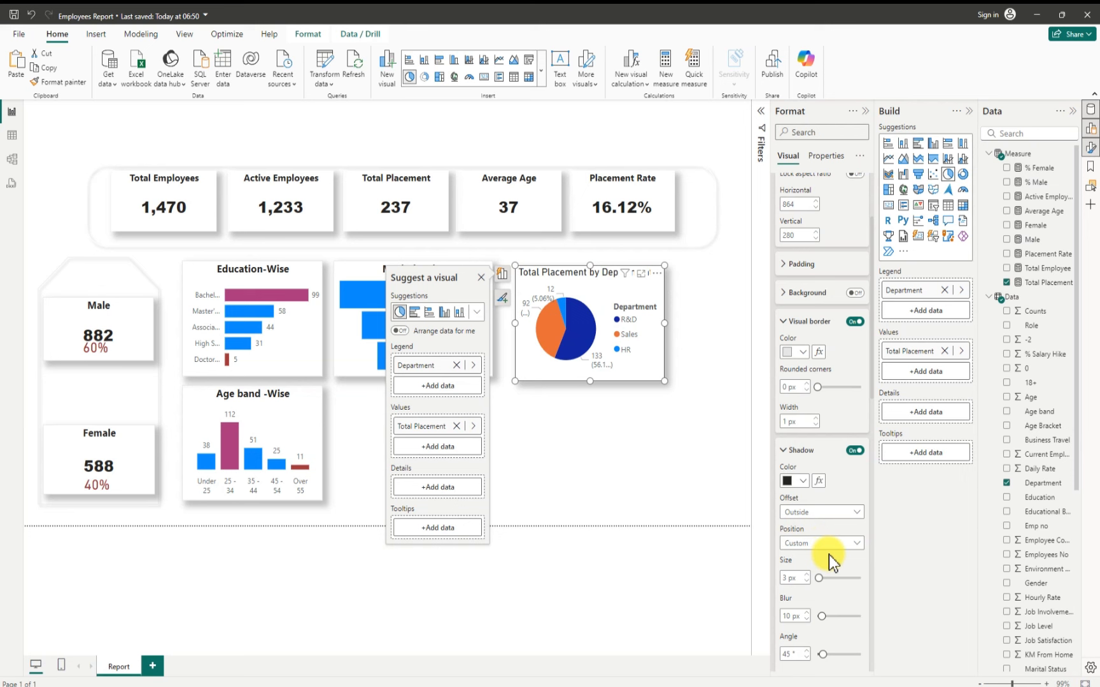
# Step: Change the pie chart's title text to "Department -Wise"
pyautogui.scroll(-5, 828, 554)
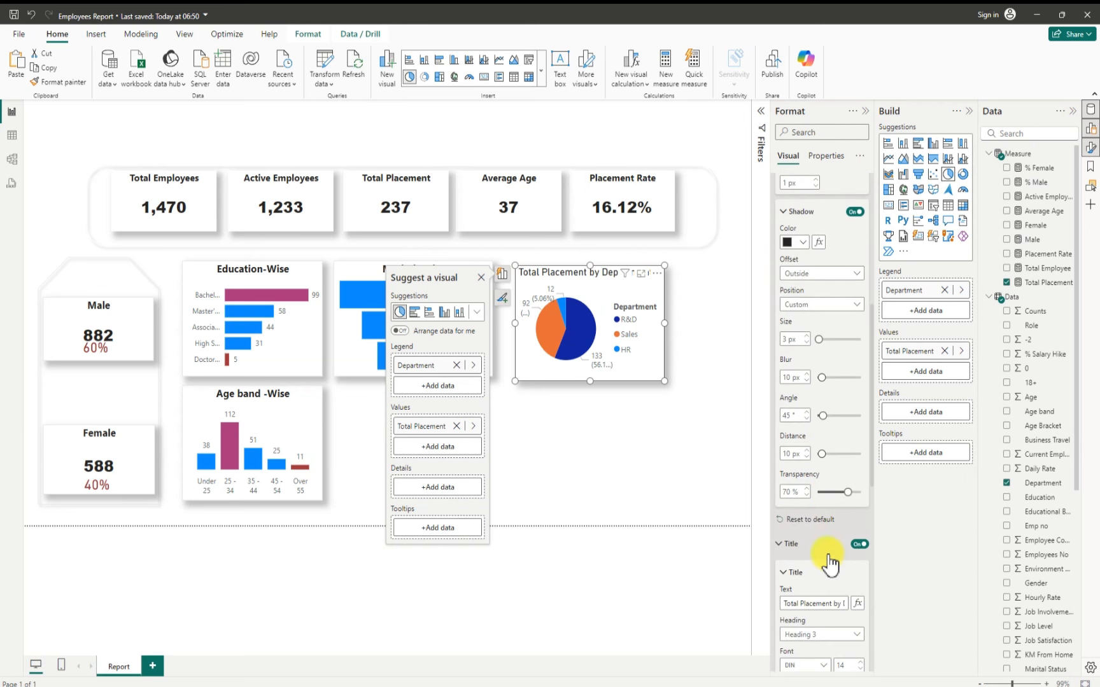
pyautogui.scroll(-1, 825, 558)
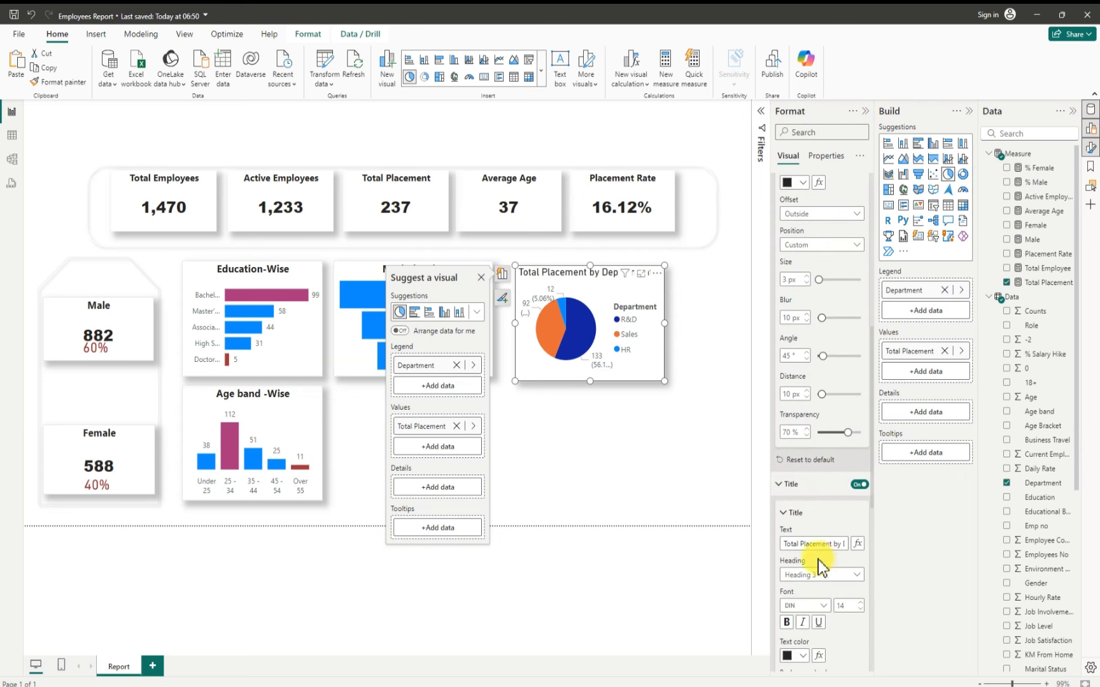
pyautogui.moveTo(784, 544); pyautogui.dragTo(809, 546)
pyautogui.press('BackSpace')
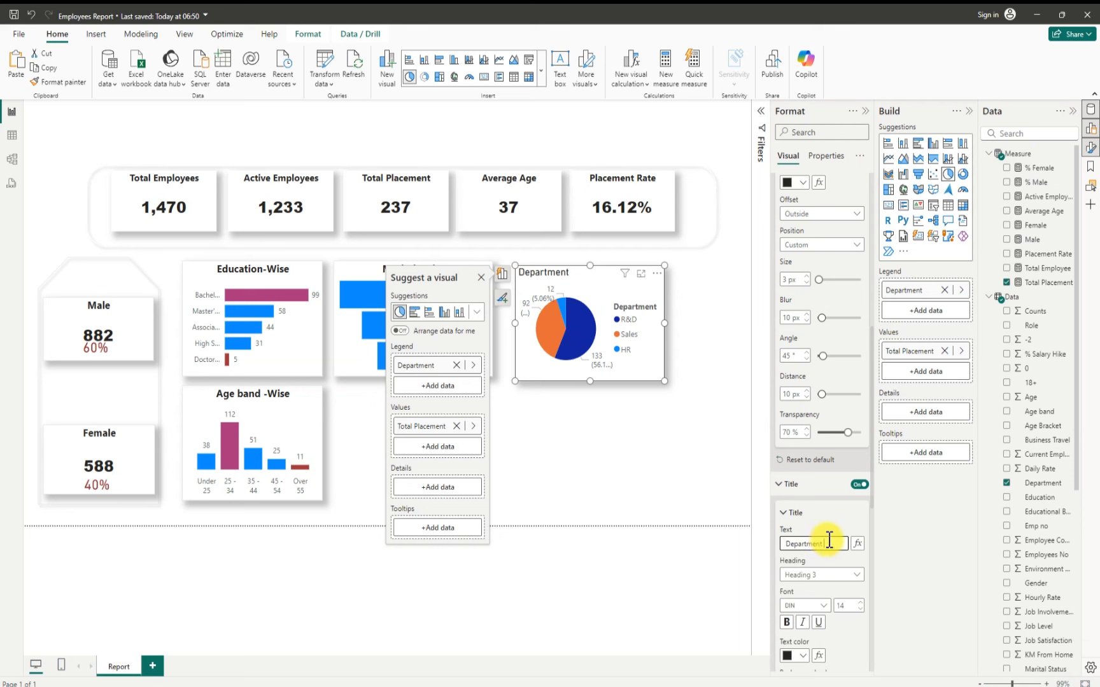
pyautogui.write('-Wise')
# Step: Format the Department -Wise title in Segoe UI Bold at size 13 and centre it horizontally
pyautogui.click(821, 605)
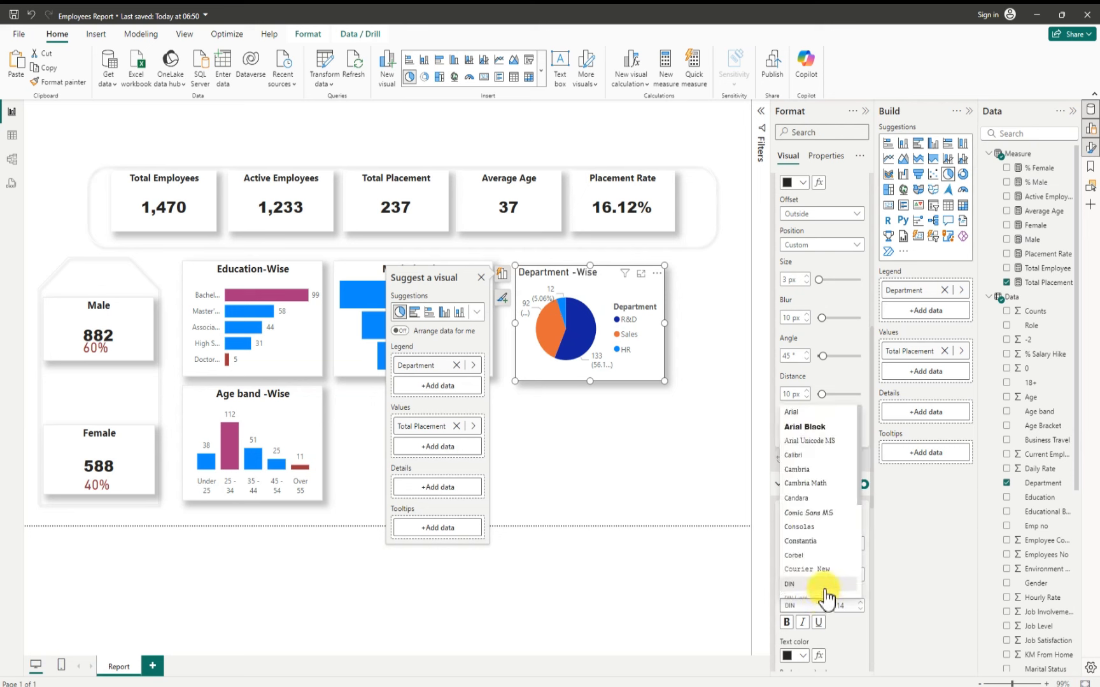
pyautogui.scroll(-3, 800, 484)
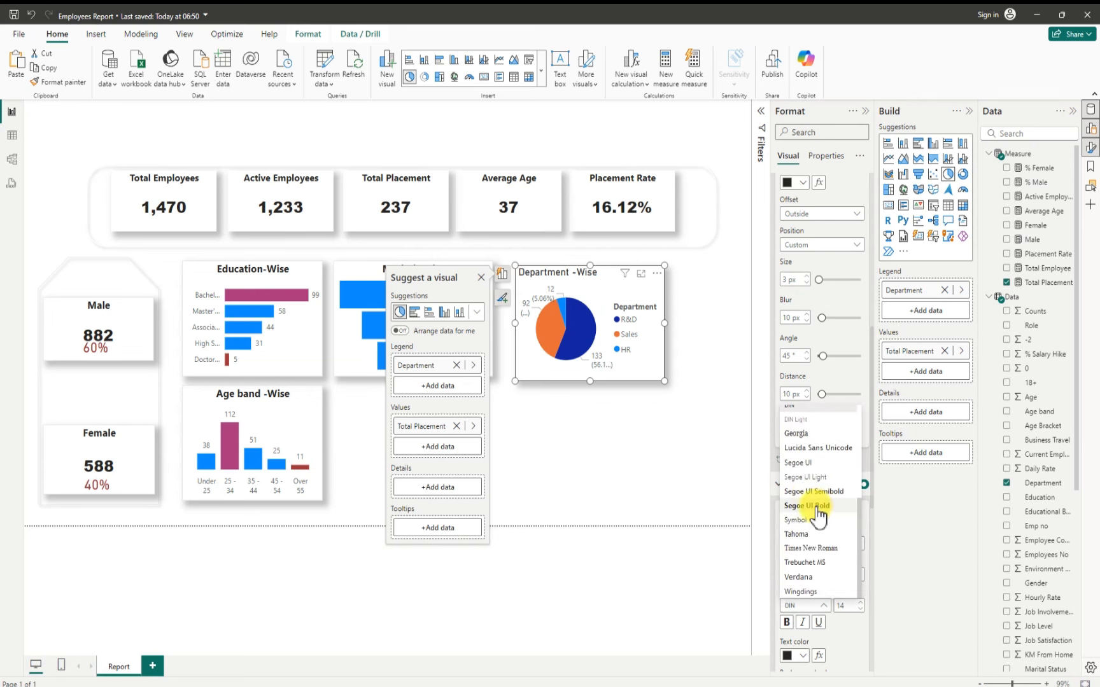
pyautogui.click(816, 505)
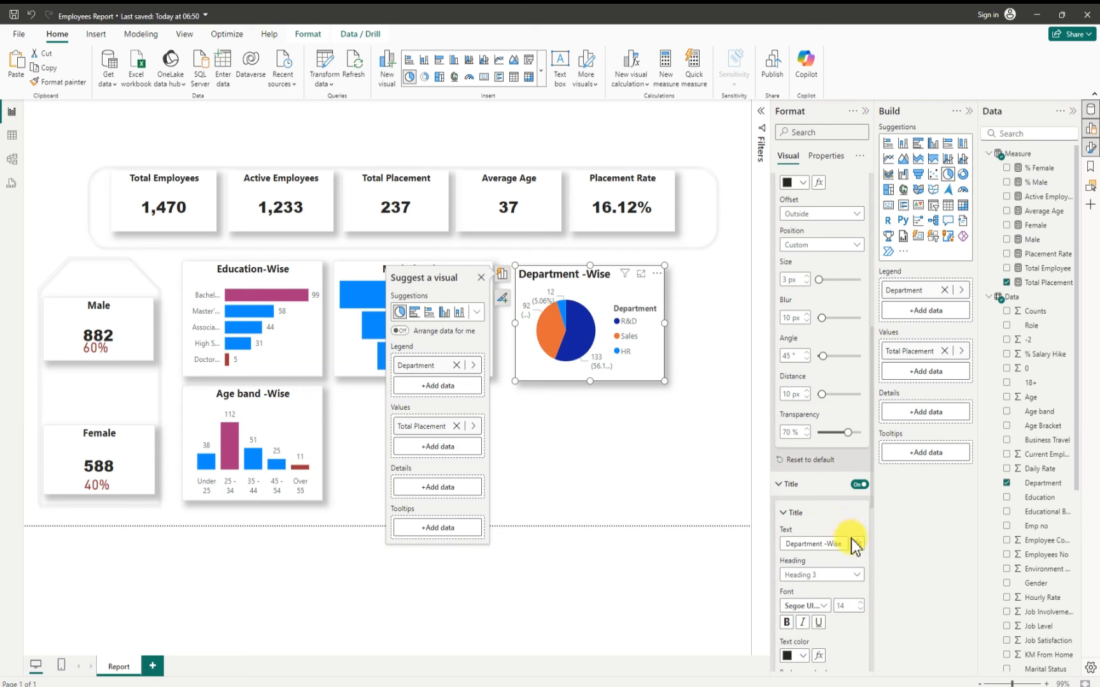
pyautogui.click(859, 610)
pyautogui.scroll(-3, 840, 573)
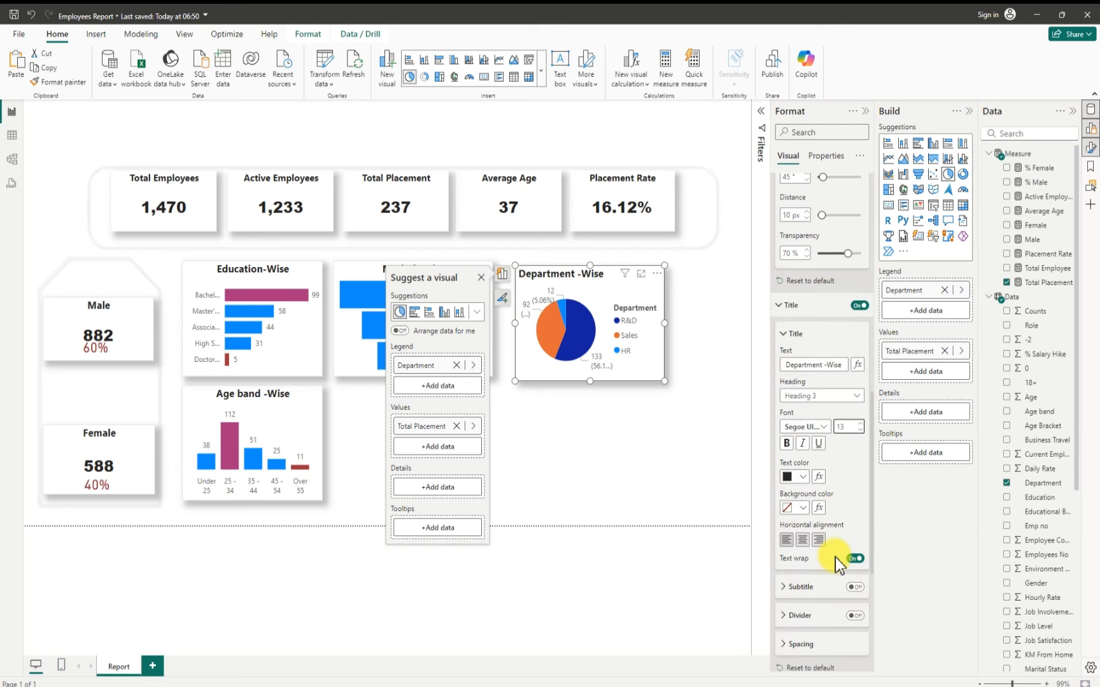
pyautogui.click(803, 541)
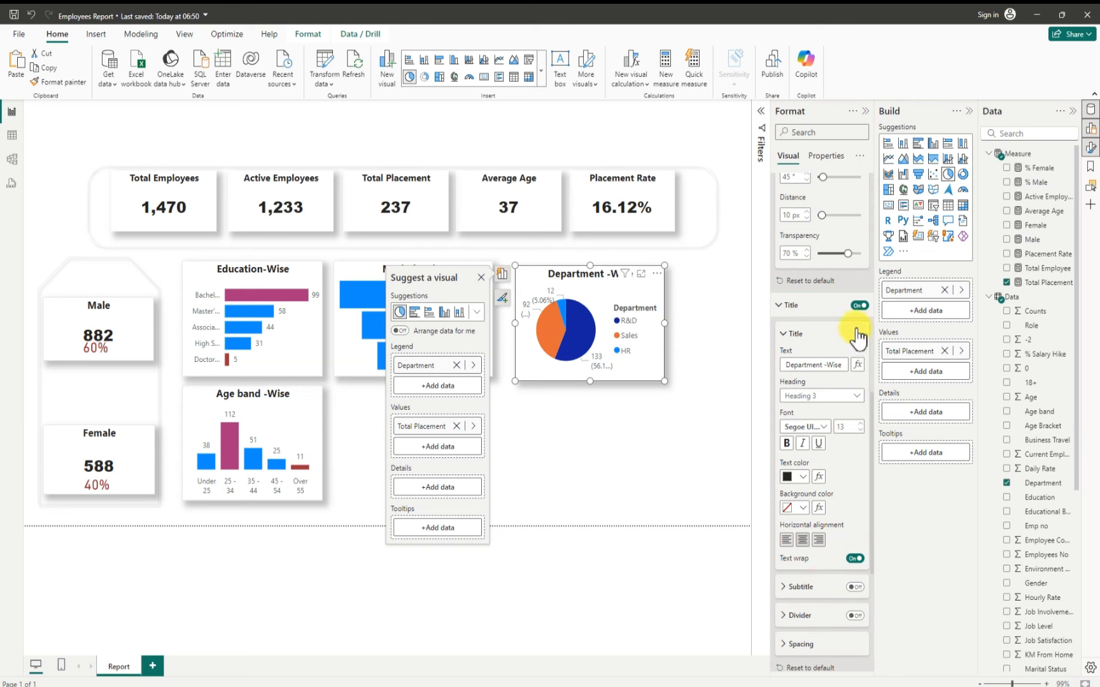
# Step: Try Category, percent of total as the label contents of the pie chart's detail labels
pyautogui.scroll(-3, 827, 577)
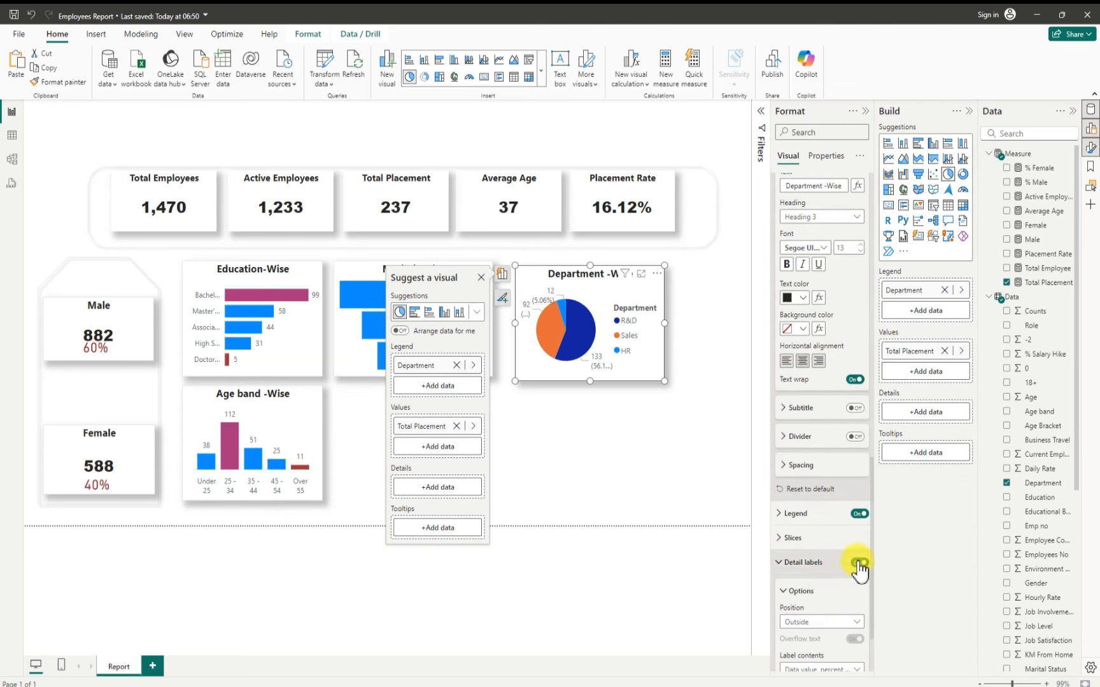
pyautogui.click(858, 563)
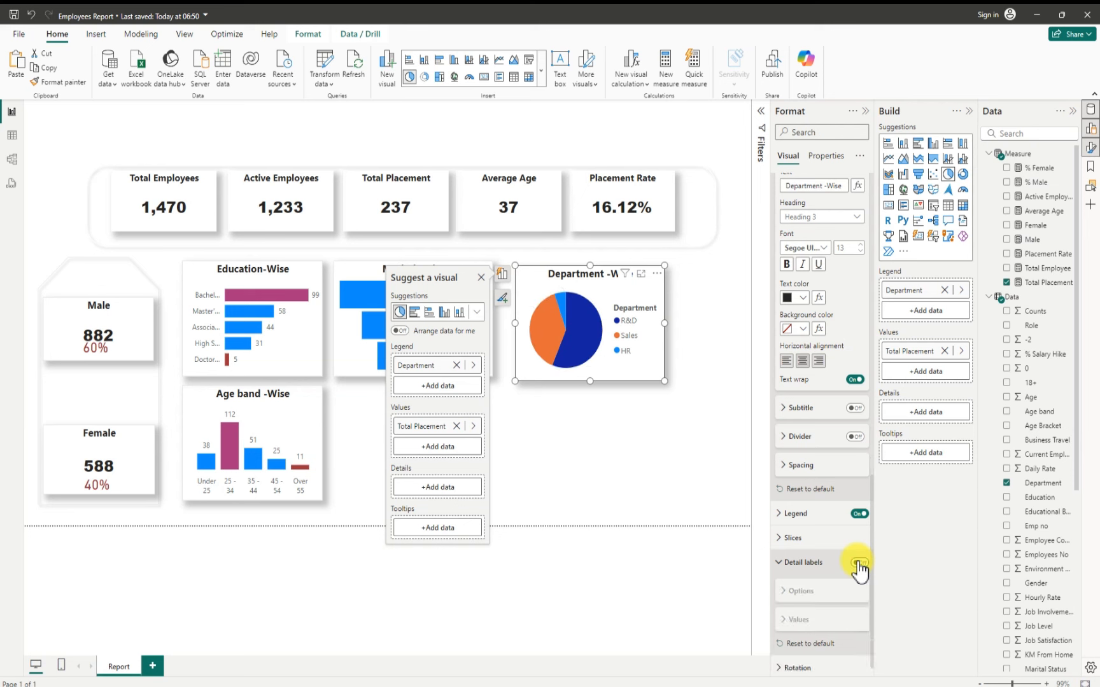
pyautogui.click(858, 563)
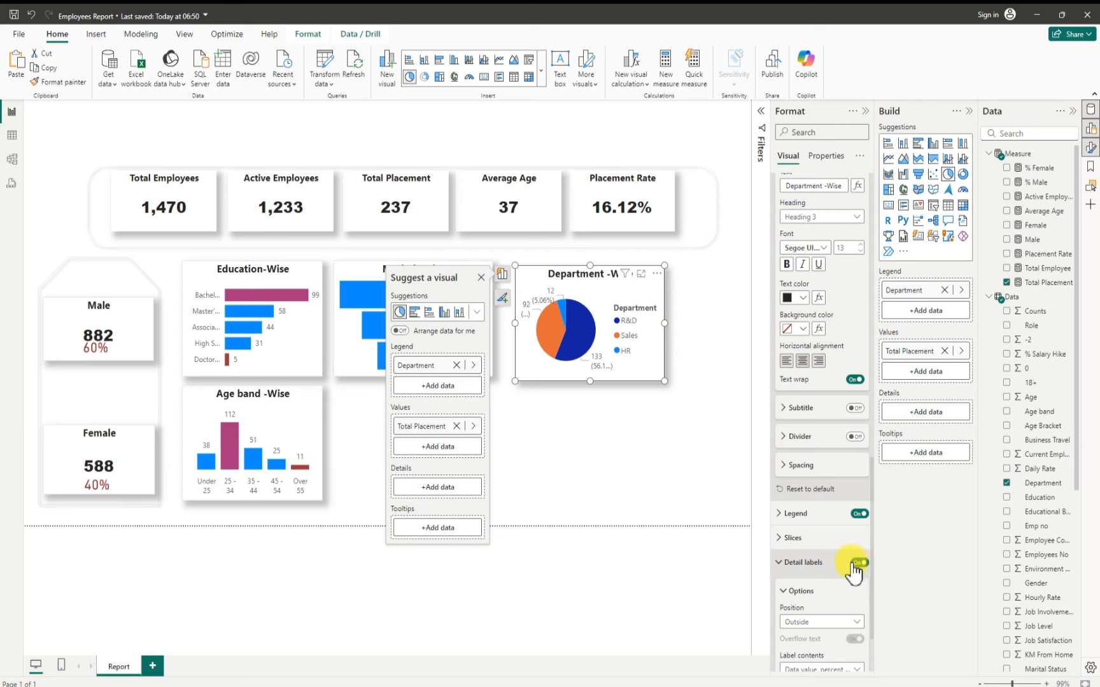
pyautogui.scroll(-3, 821, 599)
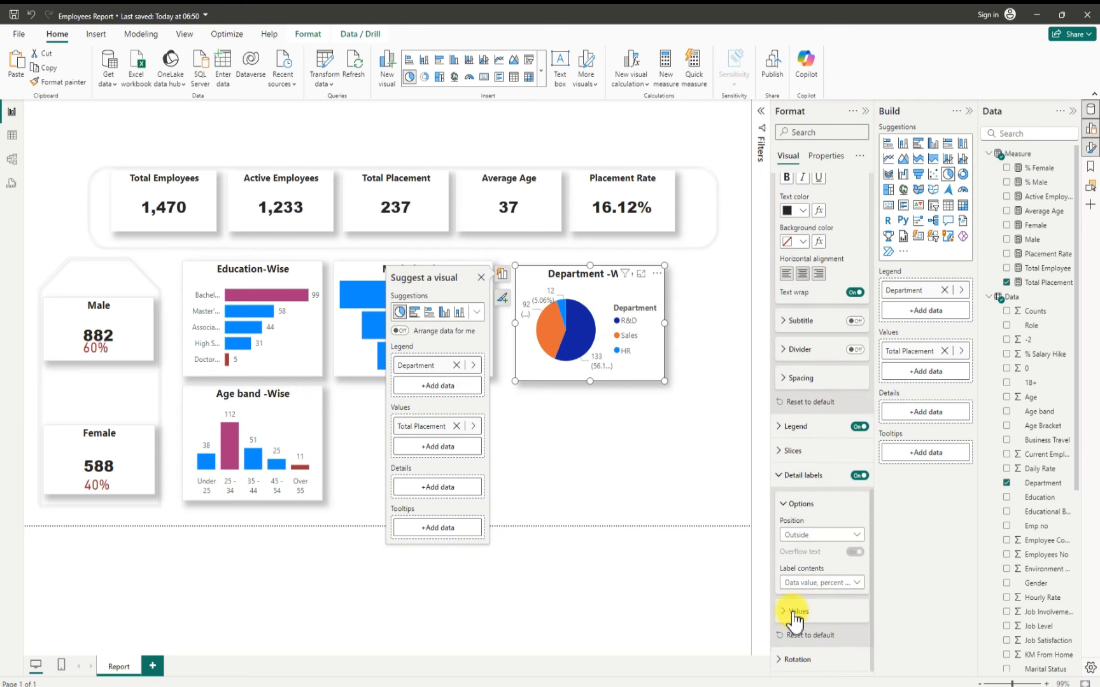
pyautogui.click(856, 587)
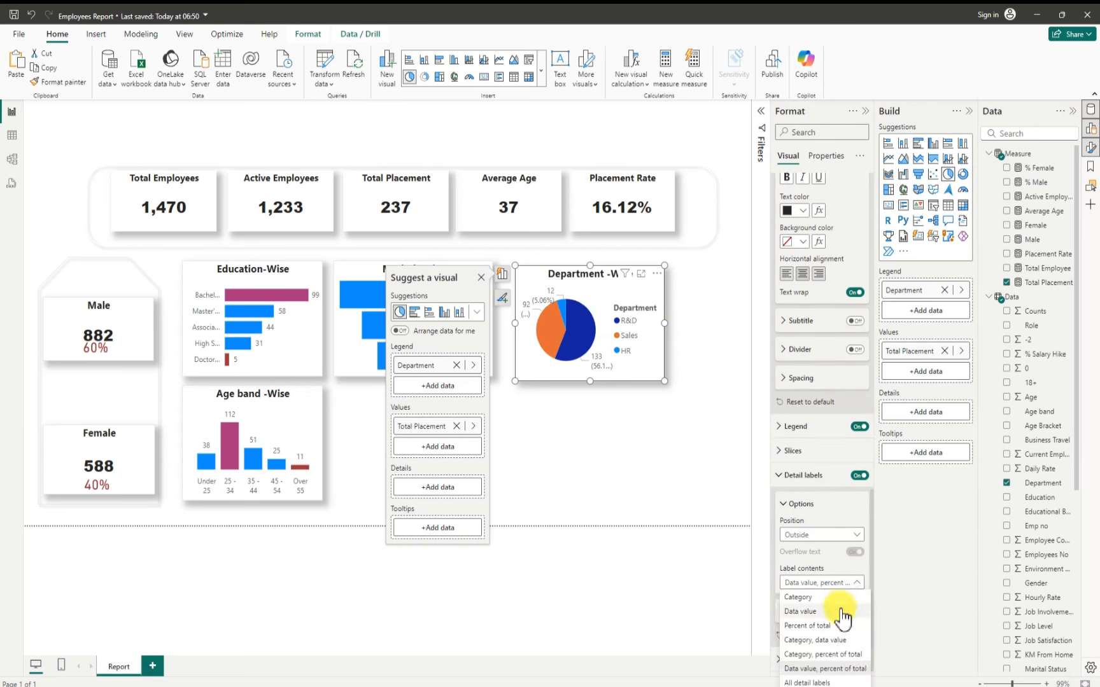
pyautogui.click(826, 666)
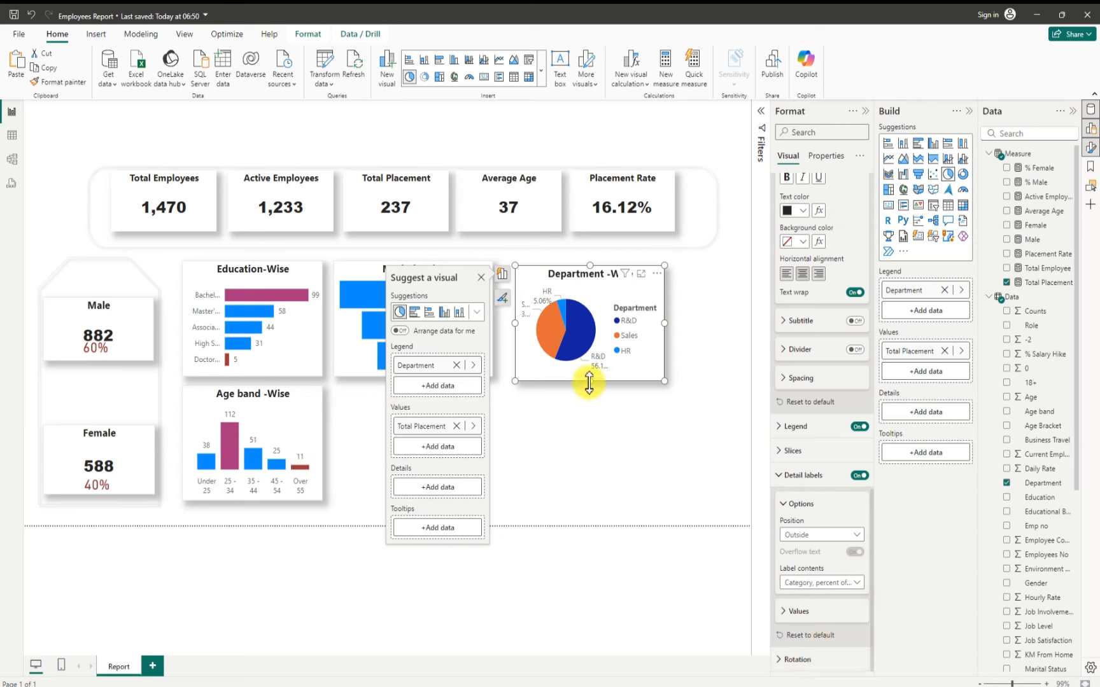
# Step: Try a taller and wider frame for the Department -Wise chart and shrink it back to about its original size
pyautogui.moveTo(589, 381); pyautogui.dragTo(590, 406)
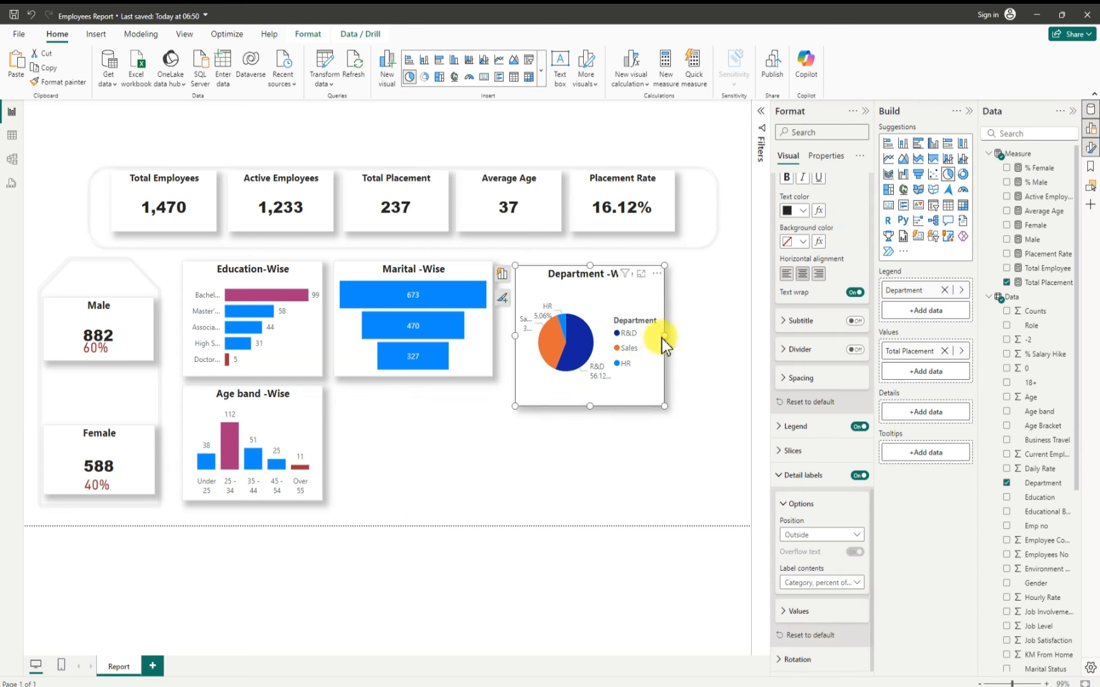
pyautogui.moveTo(662, 337); pyautogui.dragTo(697, 339)
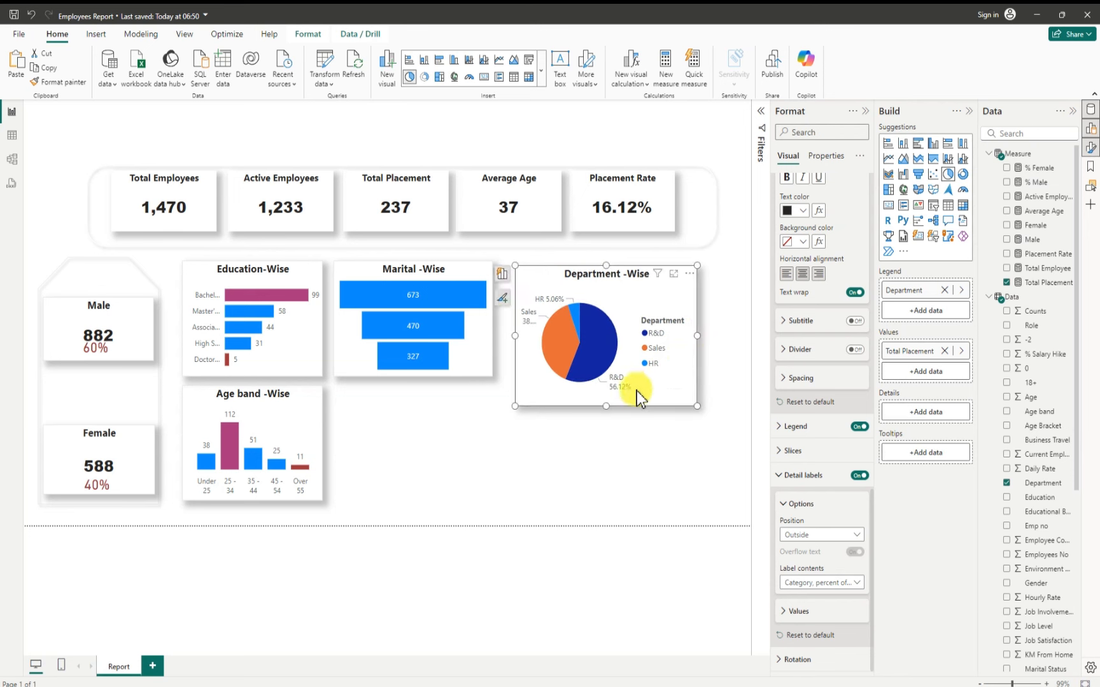
pyautogui.moveTo(607, 407); pyautogui.dragTo(601, 429)
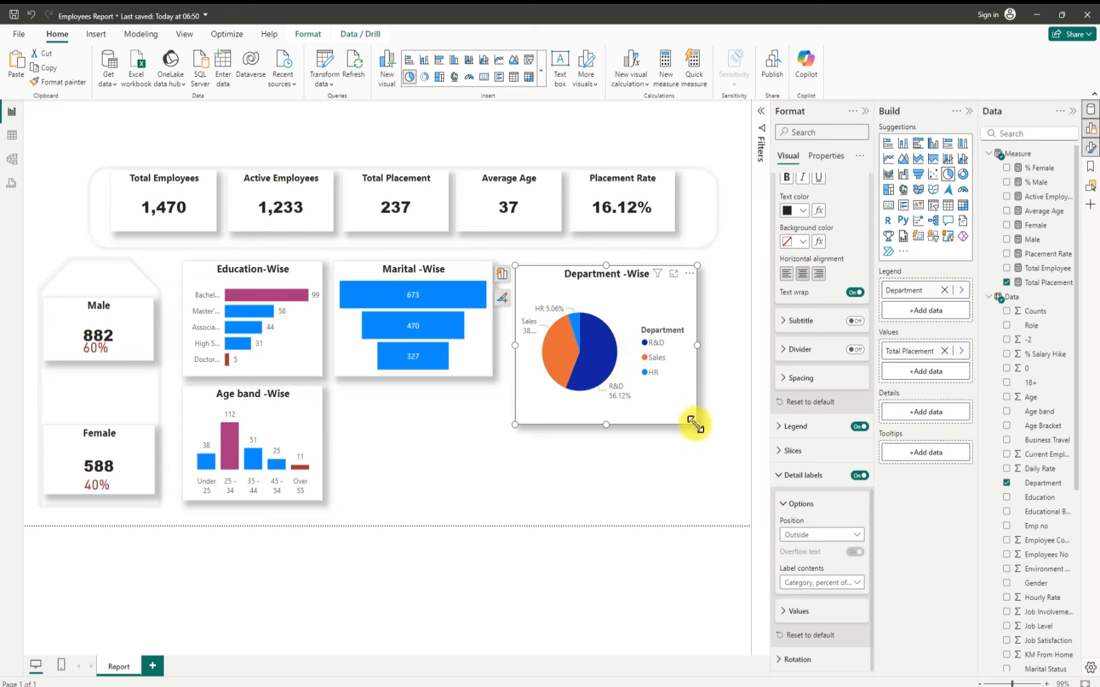
pyautogui.moveTo(694, 422); pyautogui.dragTo(660, 379)
# Step: Set the pie chart's detail label contents to Data value, percent of total and turn off its legend title
pyautogui.click(856, 589)
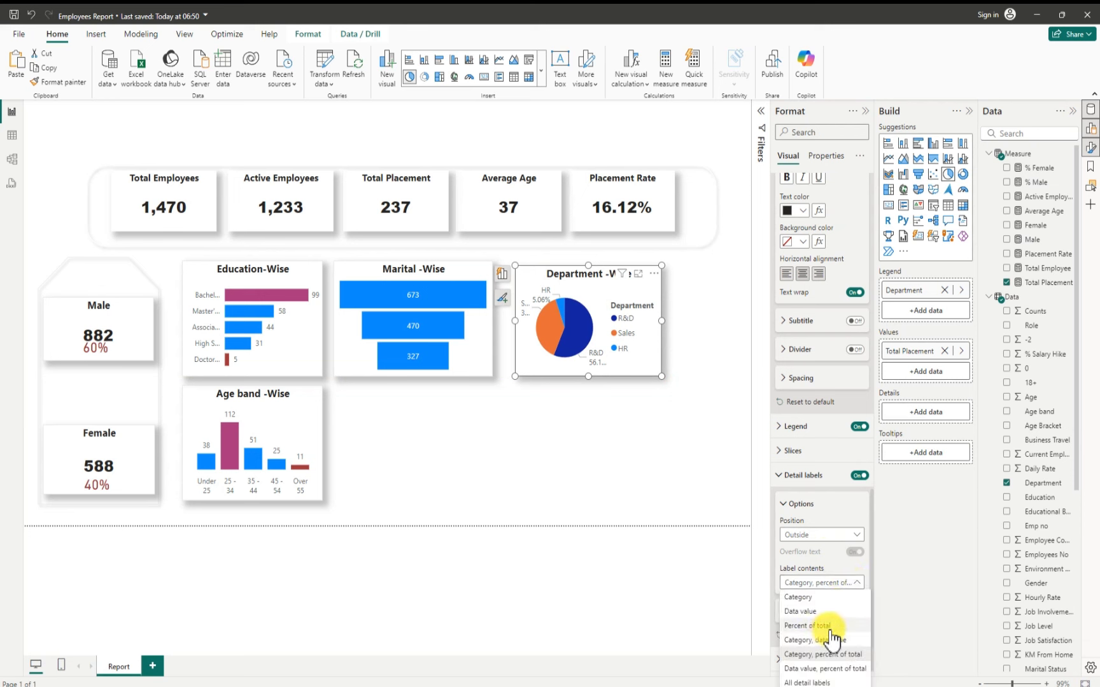
pyautogui.click(832, 669)
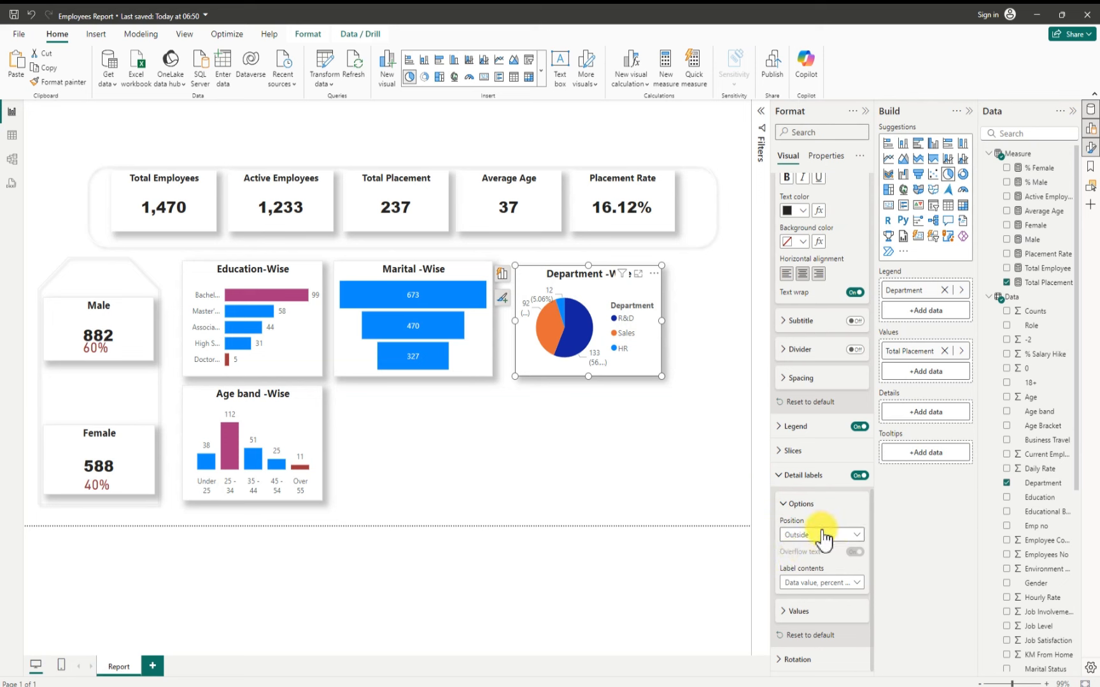
pyautogui.scroll(8, 825, 538)
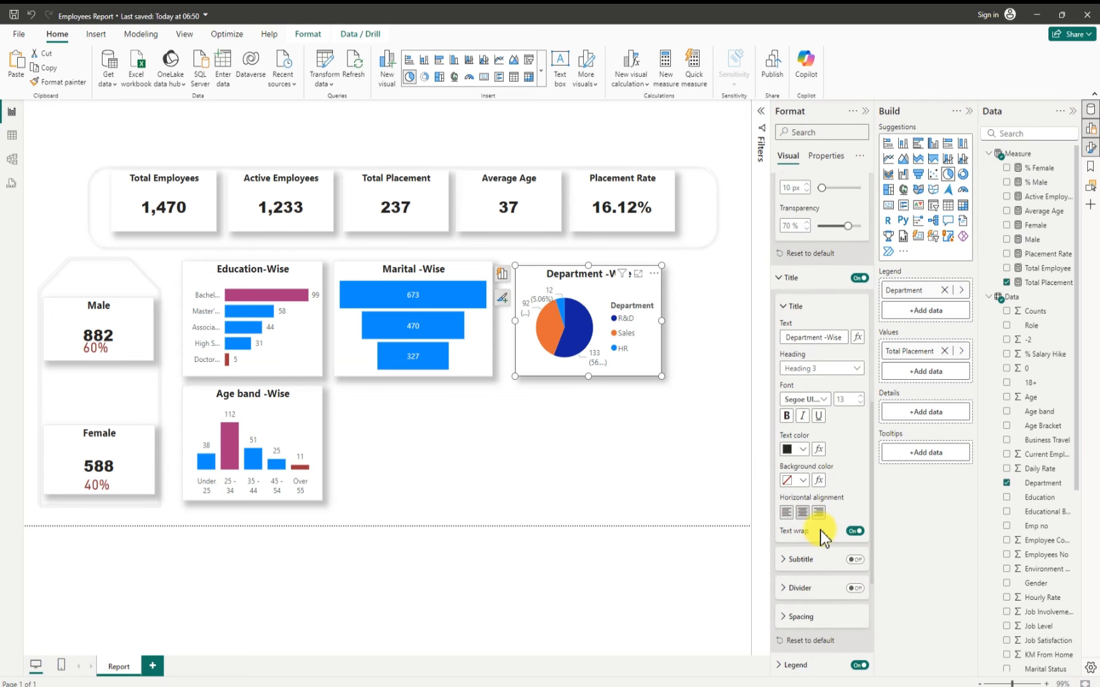
pyautogui.scroll(4, 820, 531)
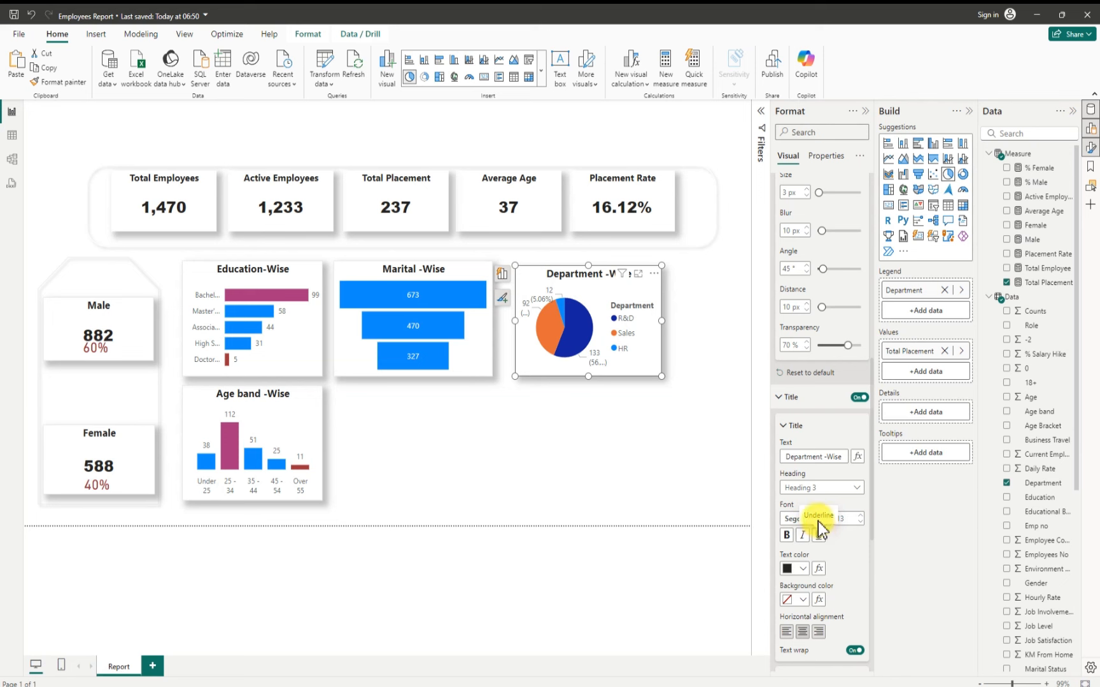
pyautogui.scroll(-2, 827, 560)
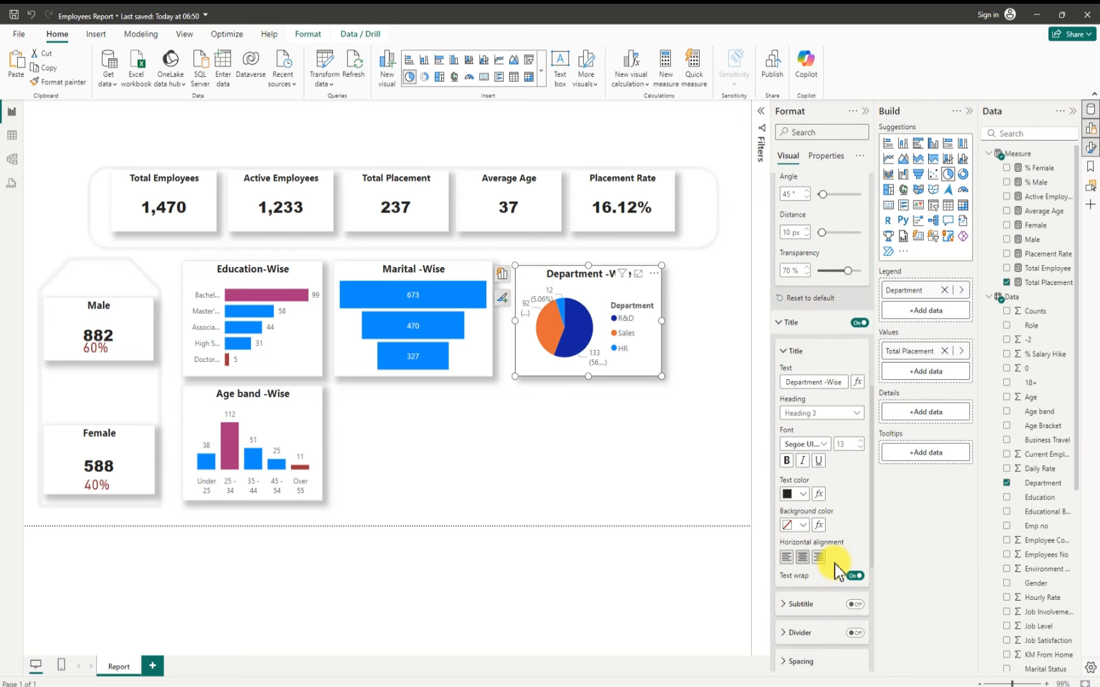
pyautogui.scroll(-7, 839, 569)
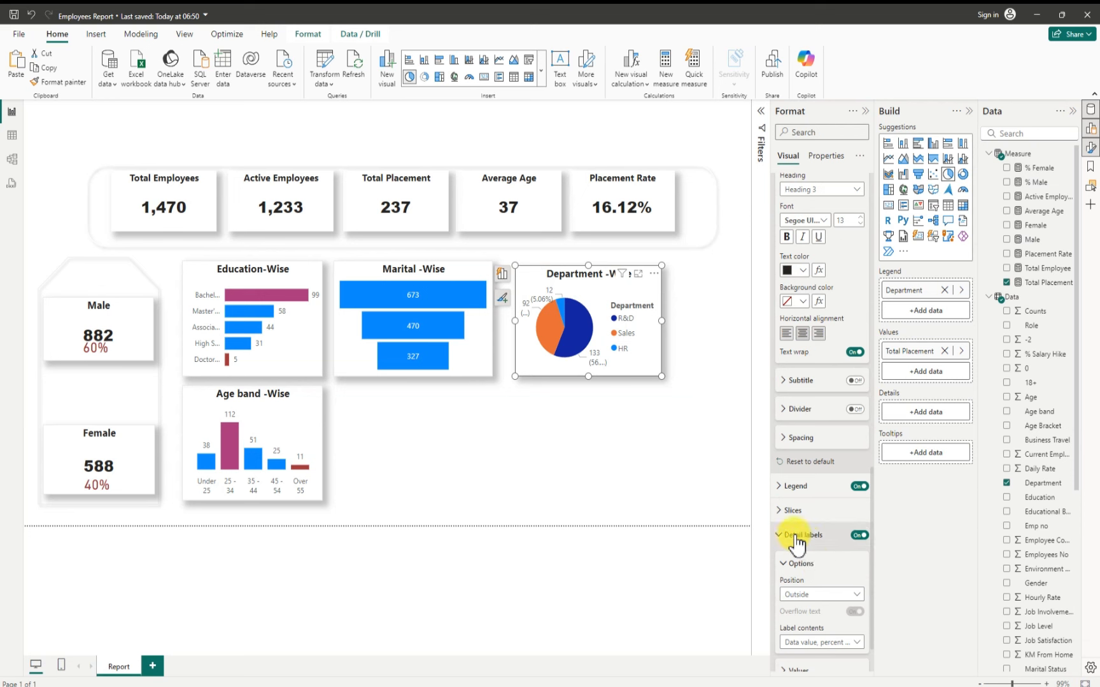
pyautogui.click(780, 490)
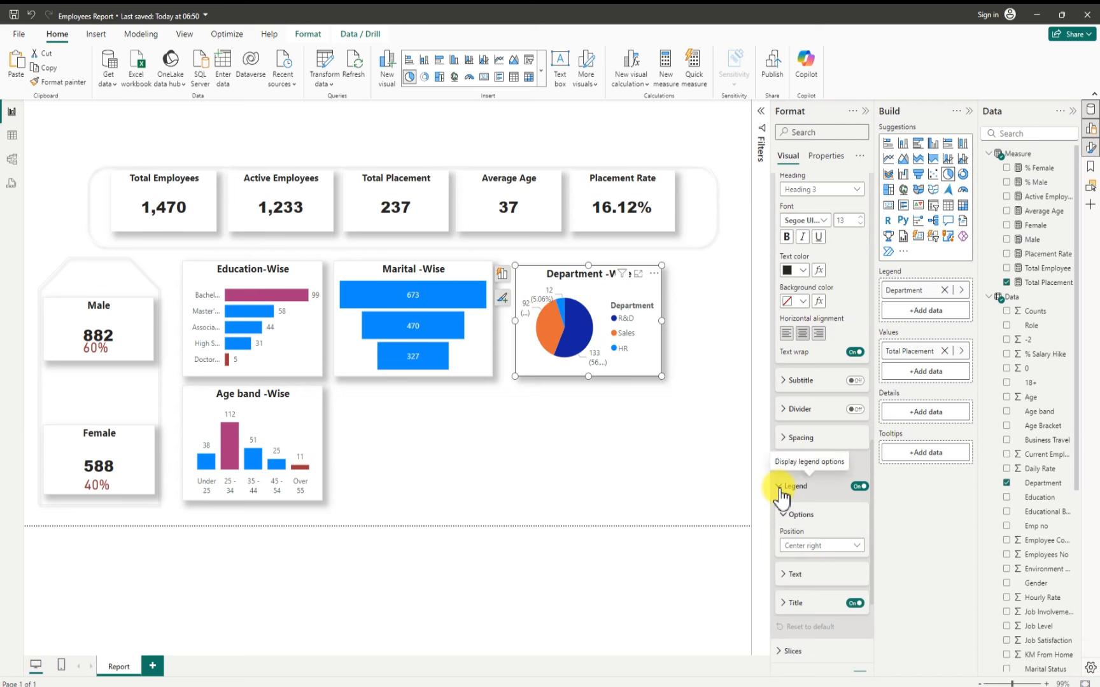
pyautogui.click(851, 603)
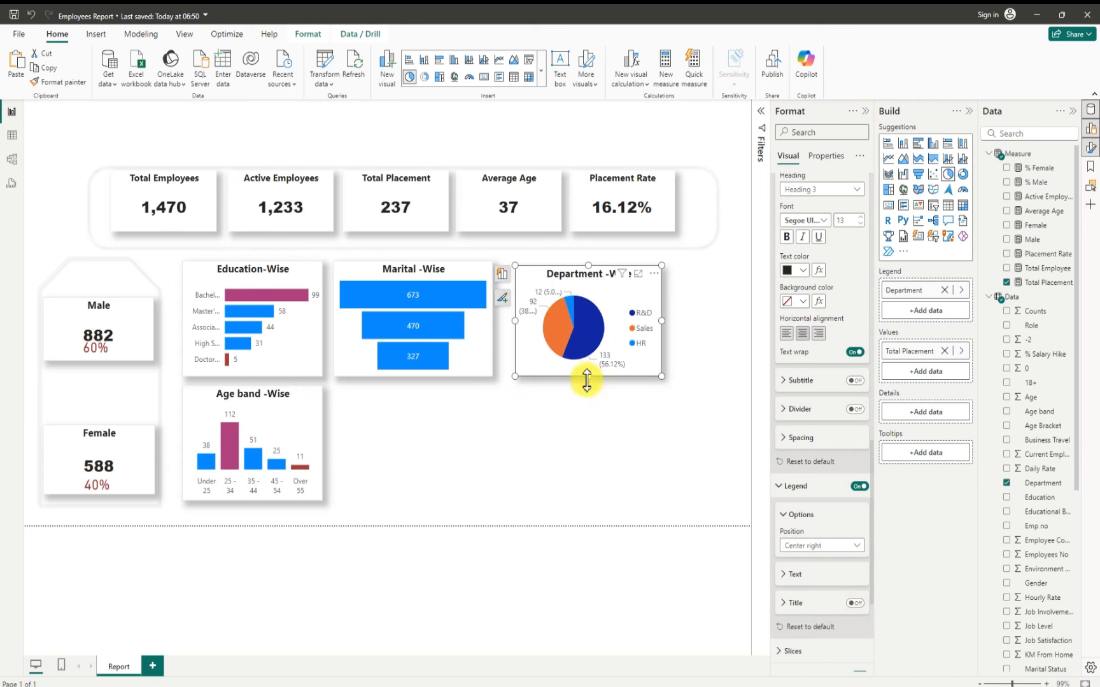
# Step: Widen the Department -Wise chart and align its upper and lower edges with the Marital -Wise chart
pyautogui.moveTo(582, 376); pyautogui.dragTo(581, 385)
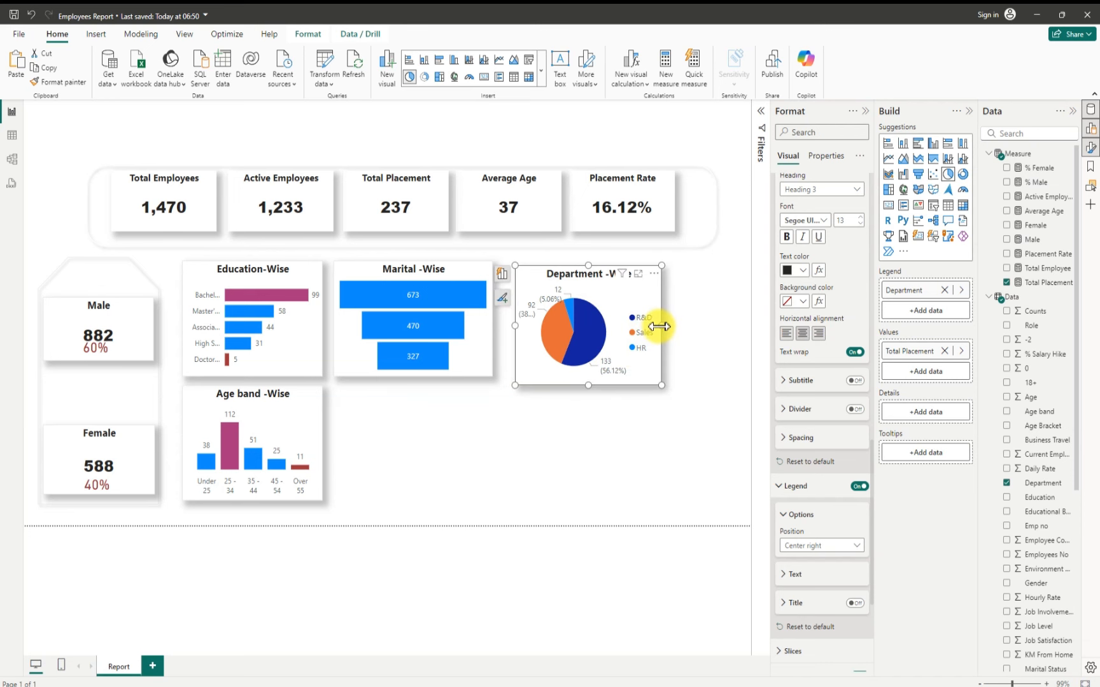
pyautogui.moveTo(662, 326); pyautogui.dragTo(686, 327)
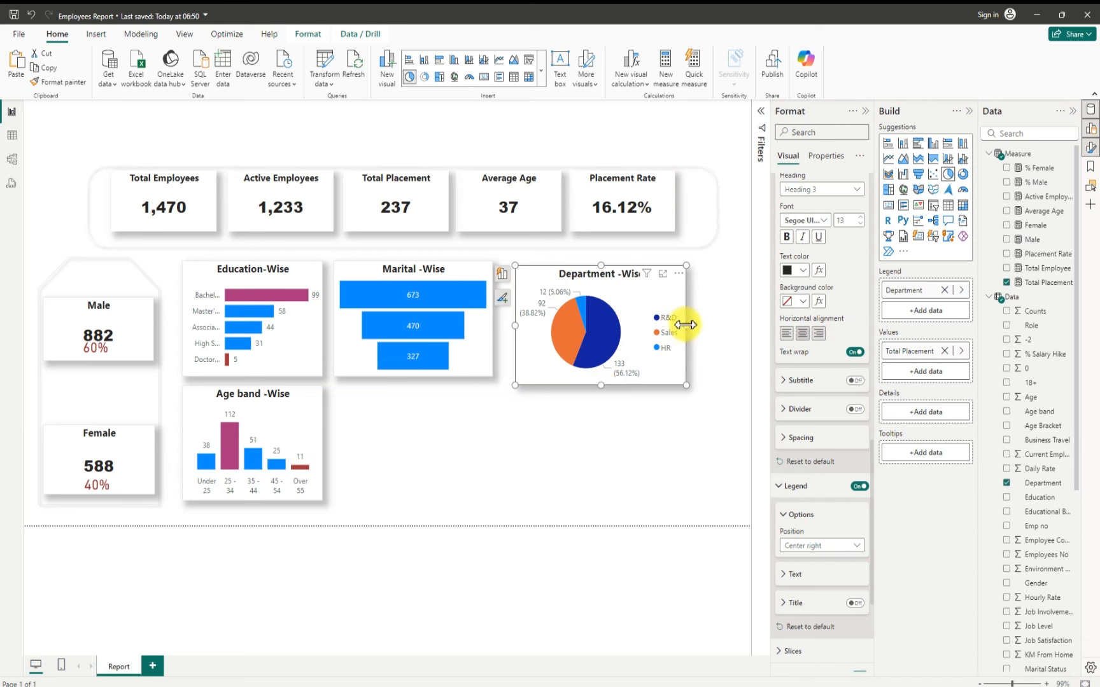
pyautogui.moveTo(542, 287); pyautogui.dragTo(536, 279)
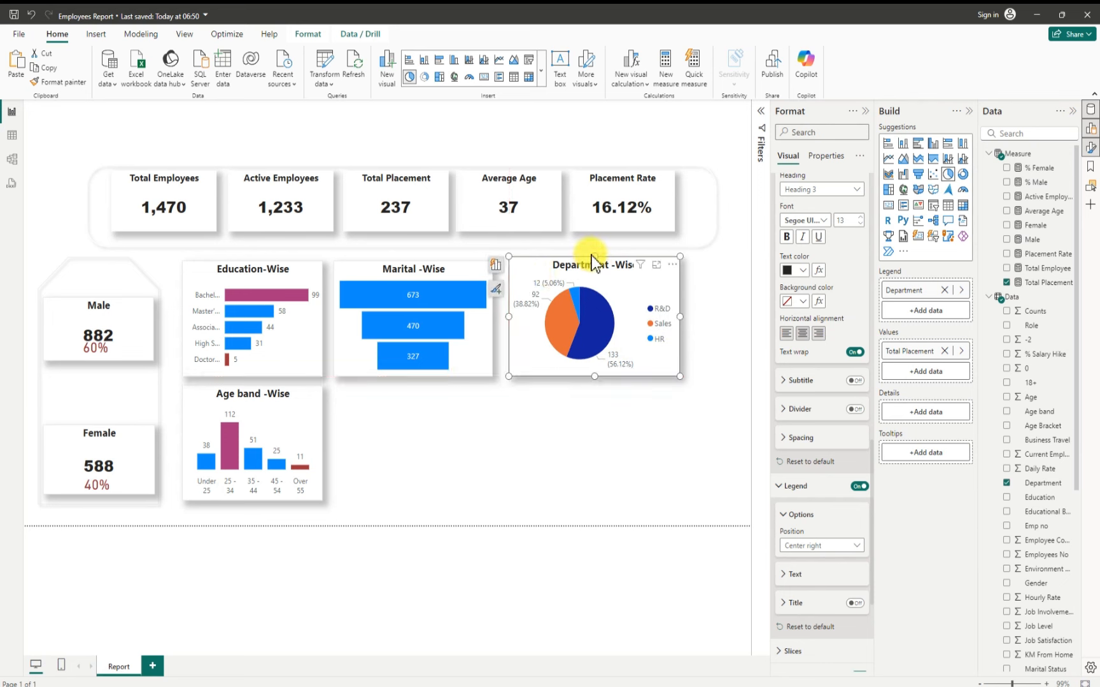
pyautogui.moveTo(593, 256); pyautogui.dragTo(594, 261)
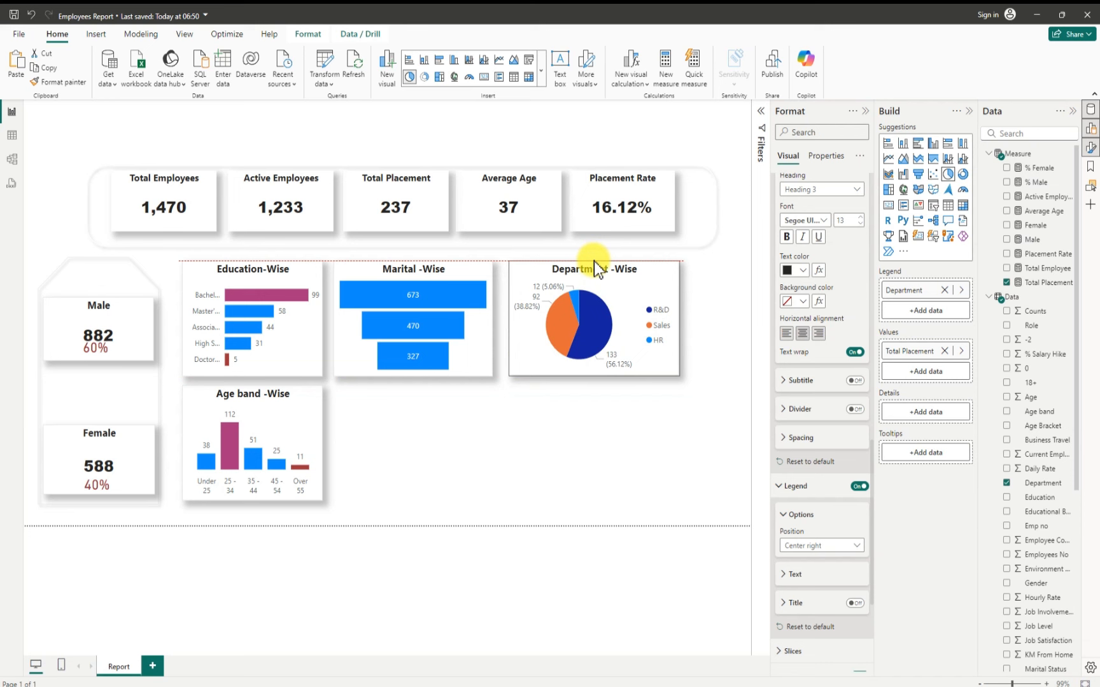
# Step: Insert a treemap in the empty space beneath the Marital -Wise chart, matching that chart's width
pyautogui.click(579, 420)
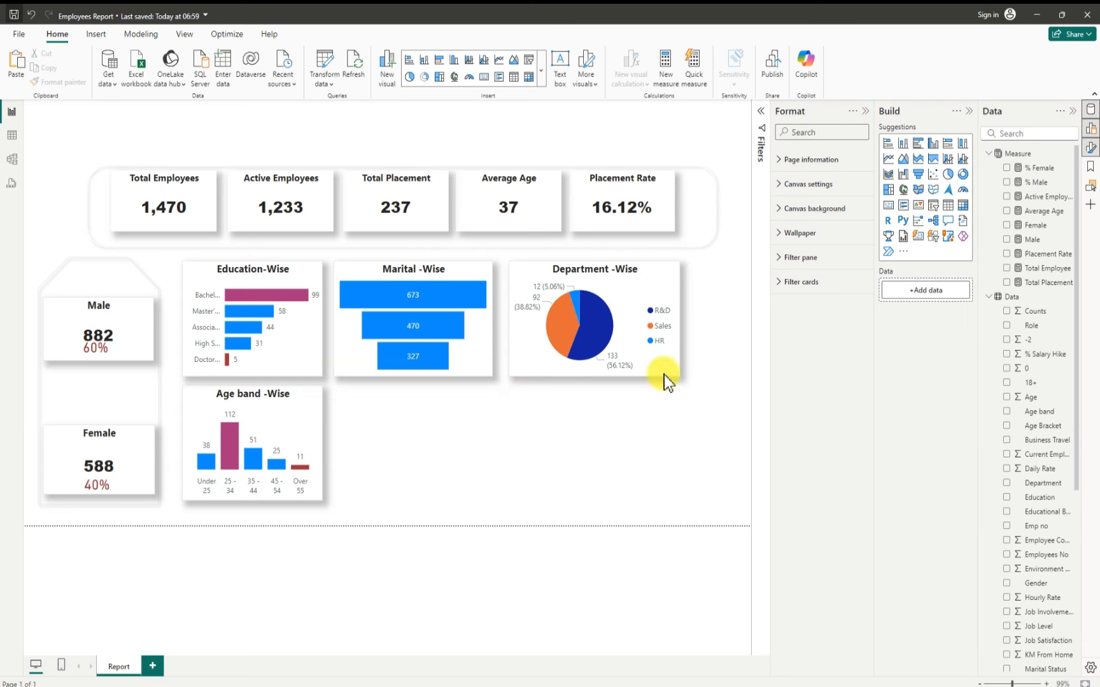
pyautogui.click(887, 191)
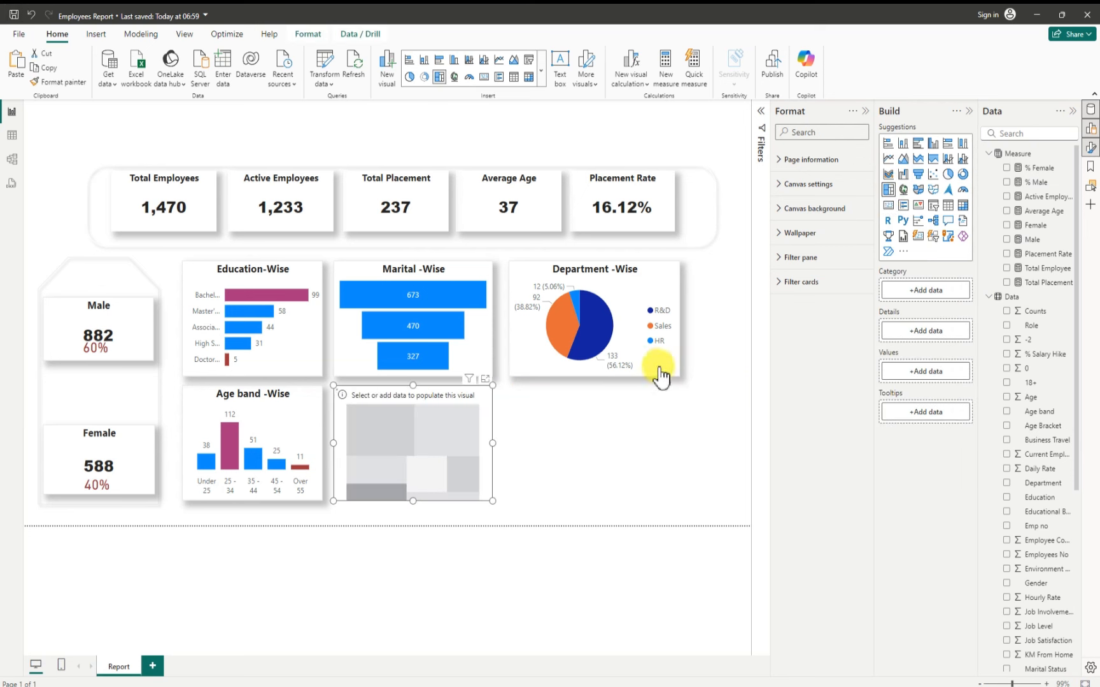
# Step: Widen the treemap to span beneath the Marital -Wise and Department -Wise charts, and populate it with Role as category and Total Placement as values
pyautogui.moveTo(477, 441); pyautogui.dragTo(704, 426)
pyautogui.moveTo(565, 436); pyautogui.dragTo(525, 432)
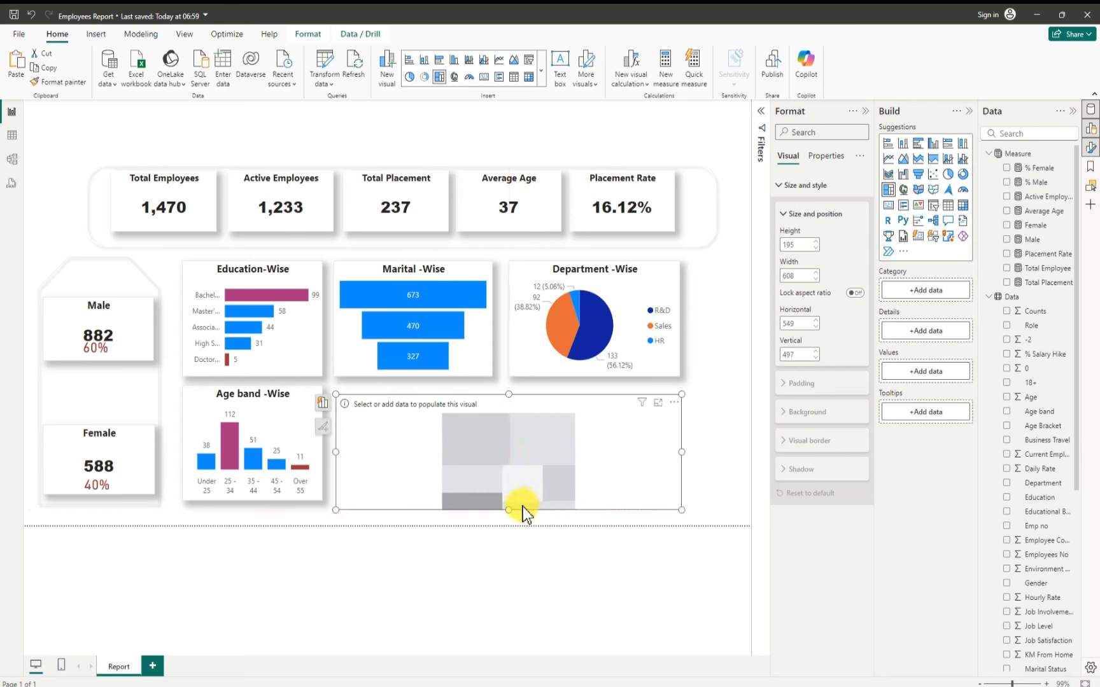
pyautogui.moveTo(508, 510); pyautogui.dragTo(508, 500)
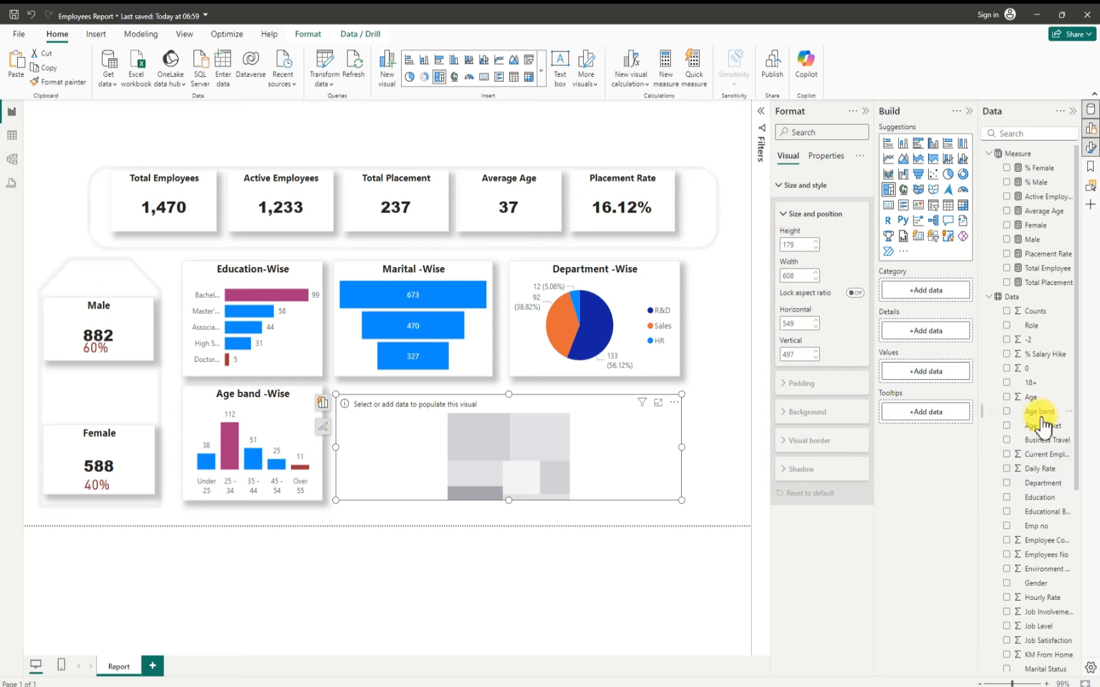
pyautogui.click(1005, 327)
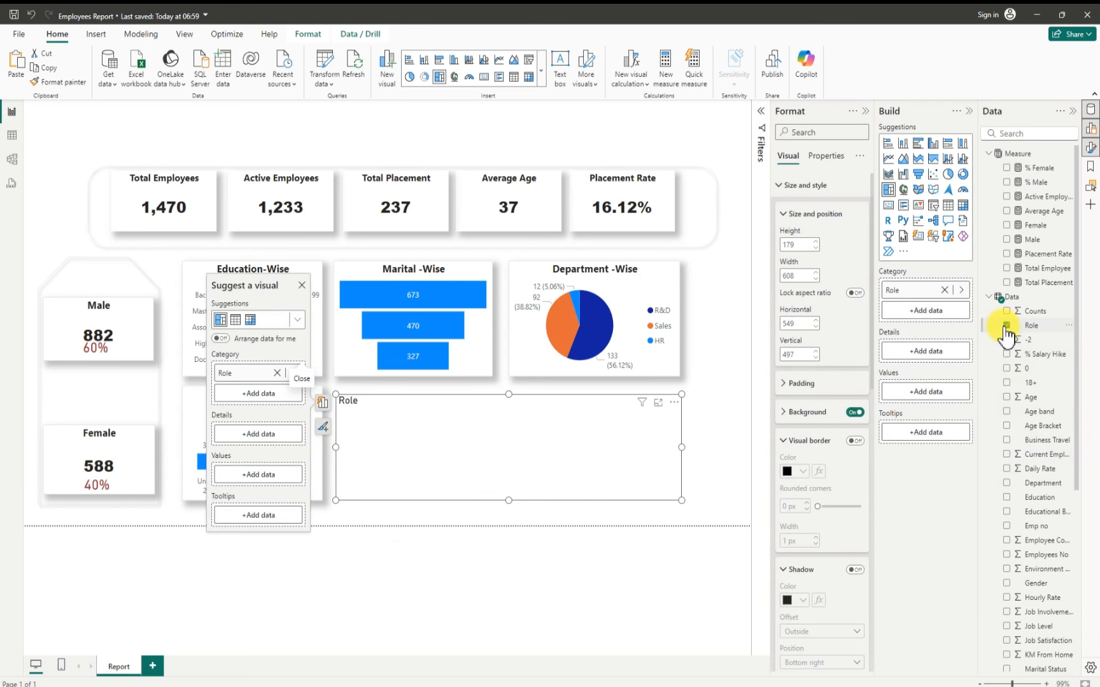
pyautogui.click(1006, 282)
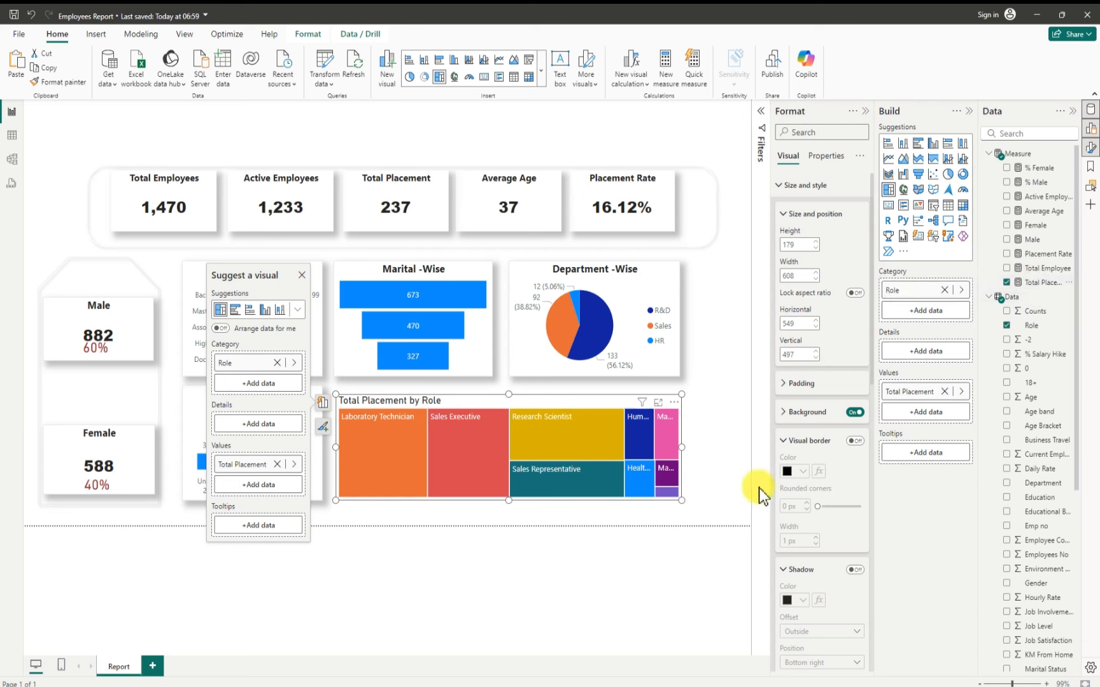
# Step: Turn off the treemap's background and give it a light grey visual border
pyautogui.click(855, 413)
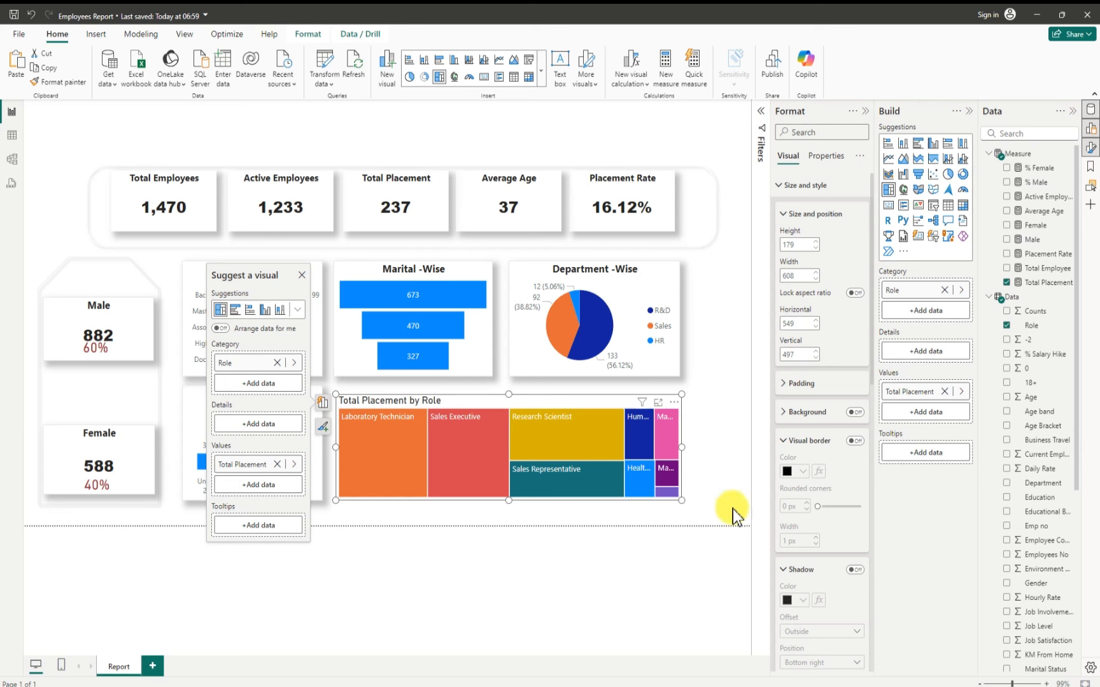
pyautogui.click(854, 441)
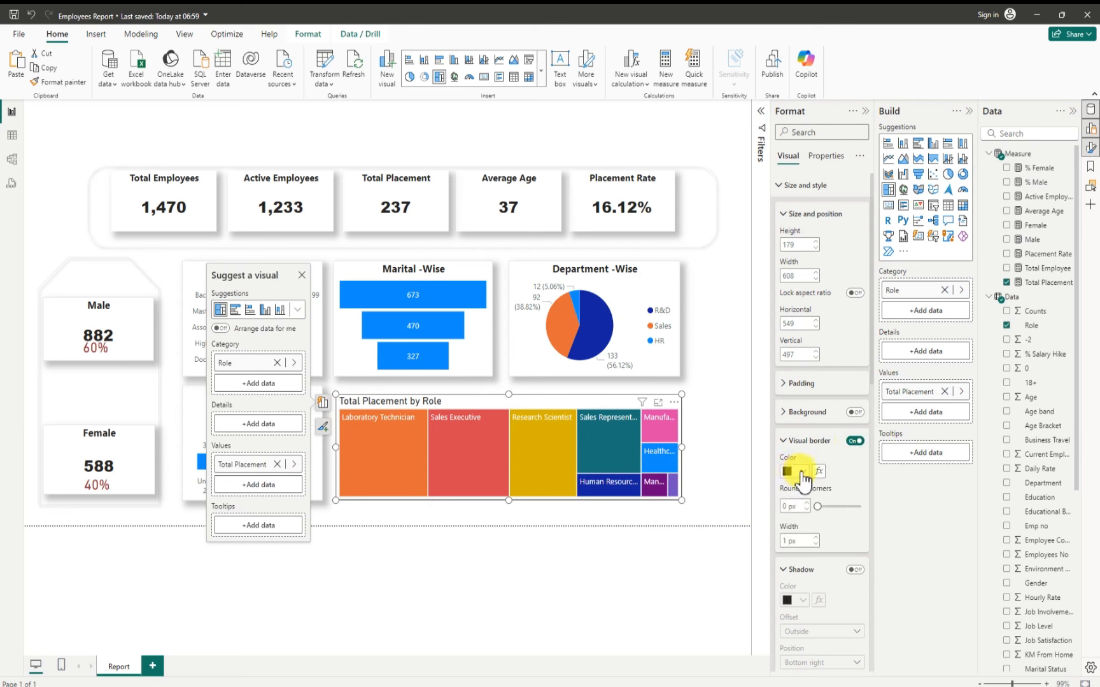
pyautogui.click(802, 472)
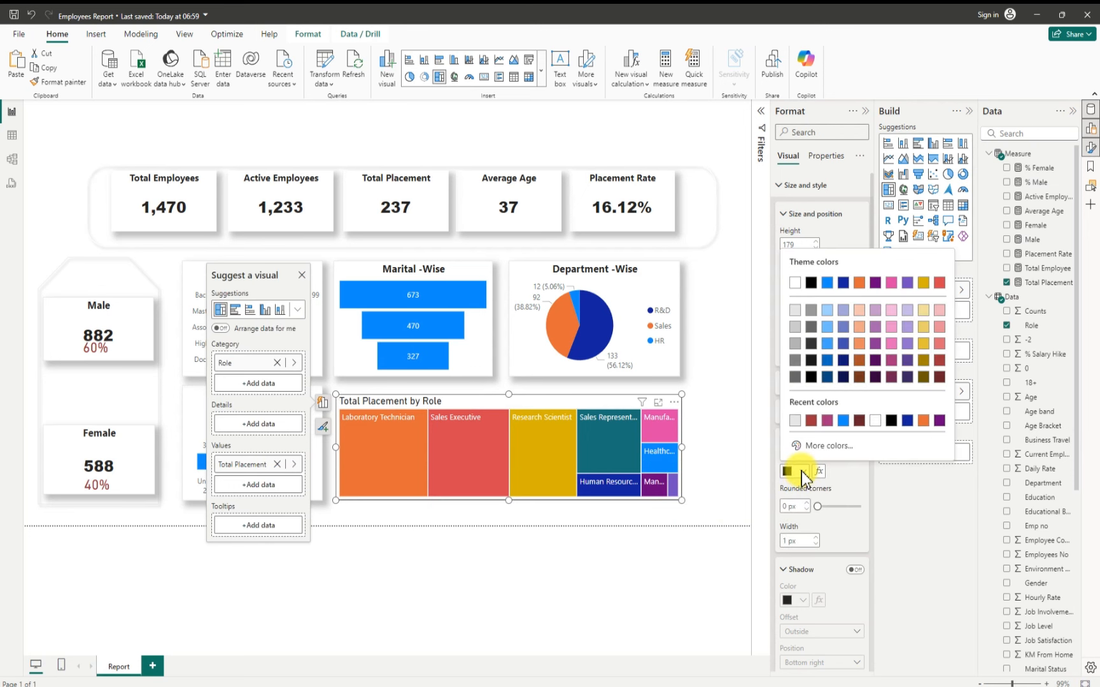
pyautogui.click(796, 312)
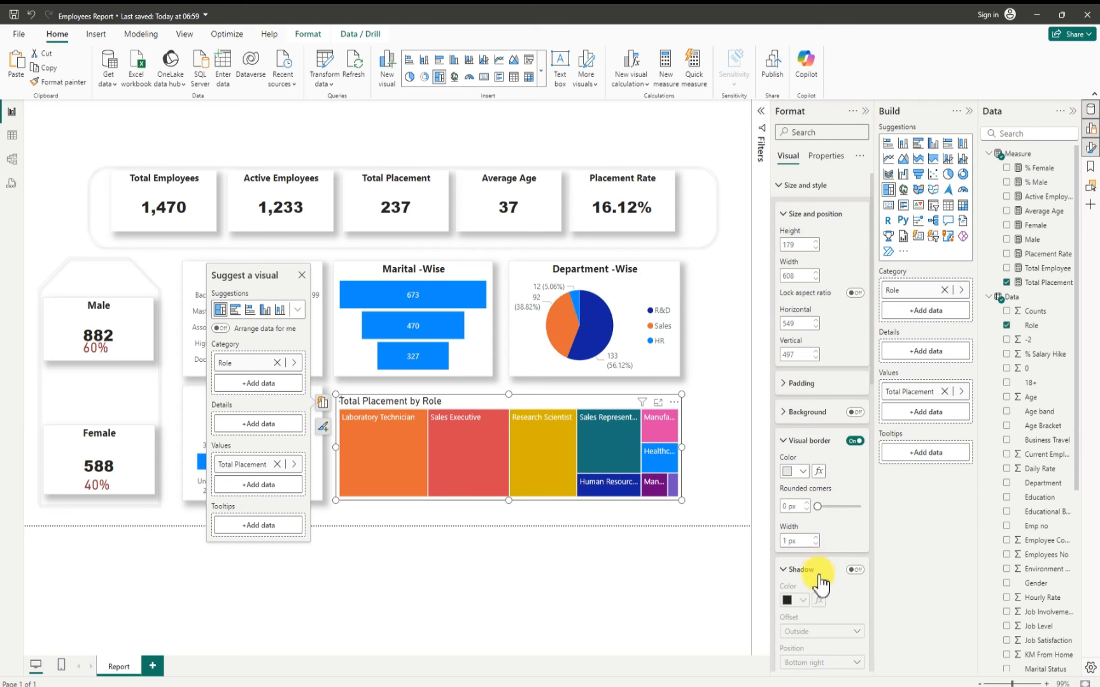
# Step: Enable the treemap's shadow and set its position to Custom
pyautogui.scroll(-2, 856, 567)
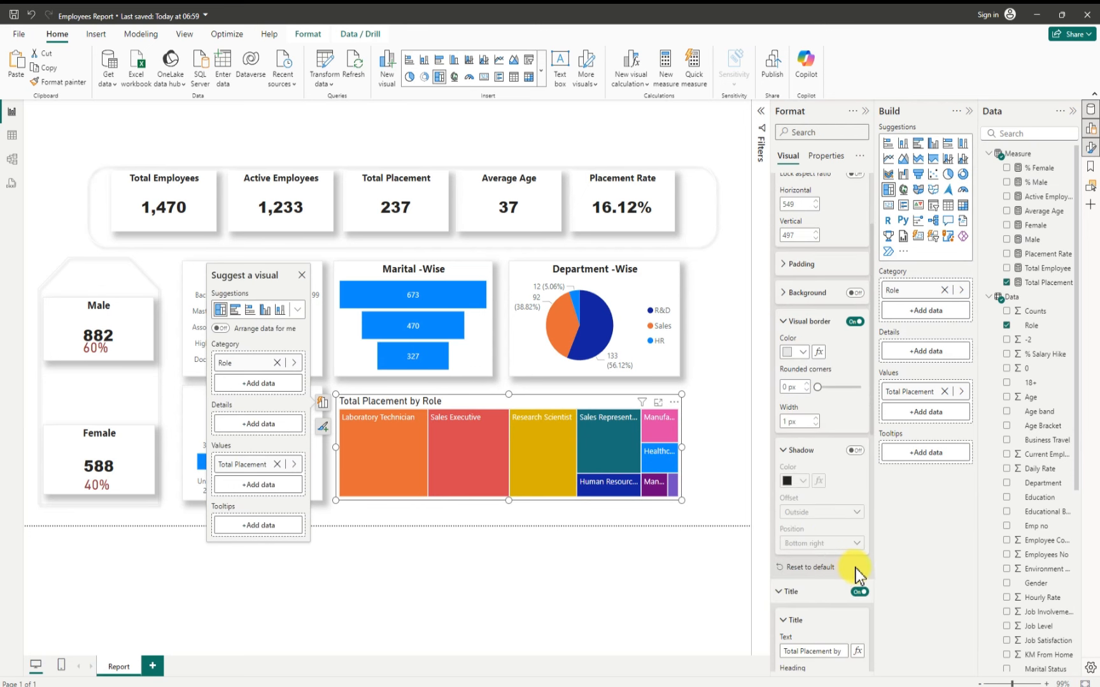
pyautogui.click(856, 450)
pyautogui.click(822, 544)
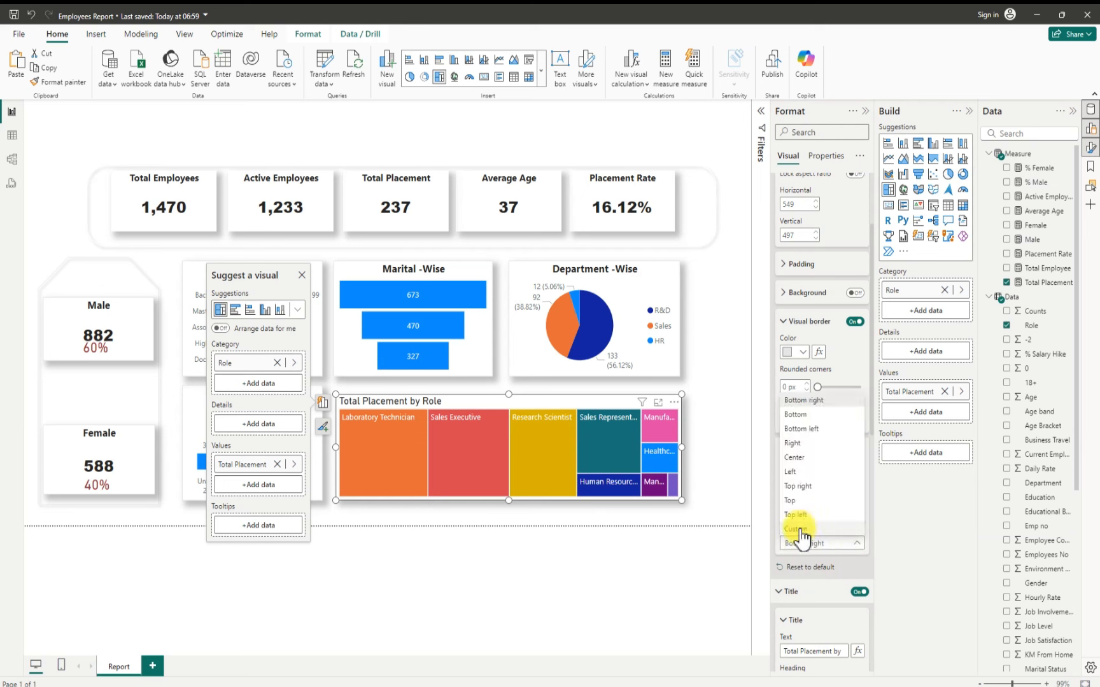
pyautogui.click(801, 529)
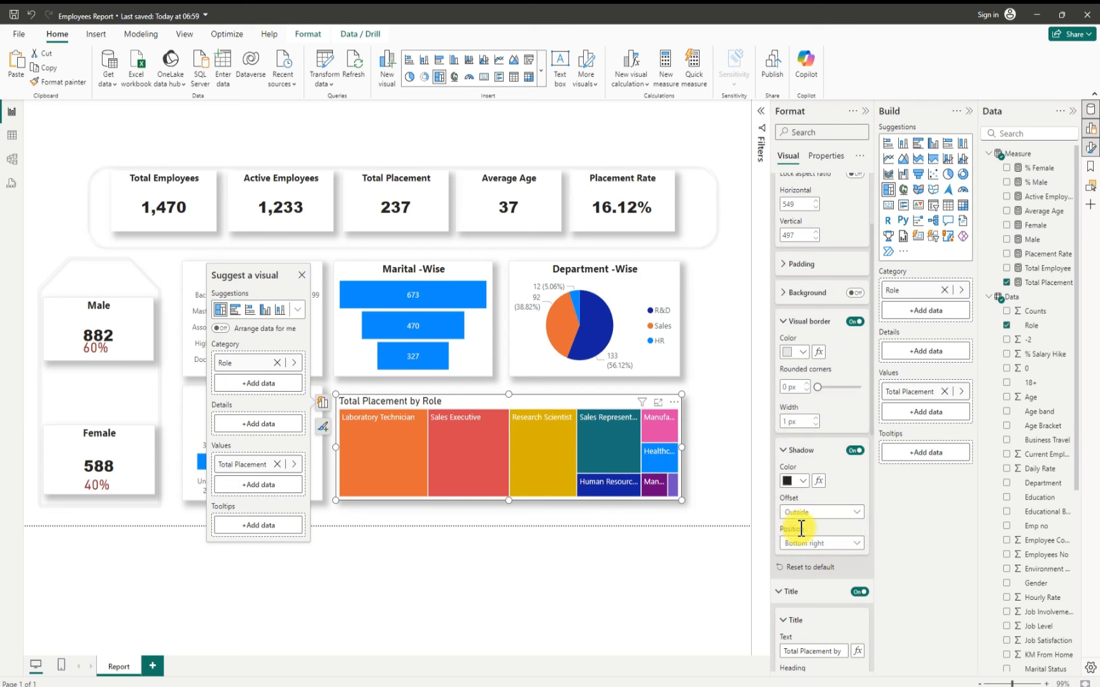
# Step: Change the treemap's title to Job Role - Wise and align it to the centre
pyautogui.scroll(-2, 822, 560)
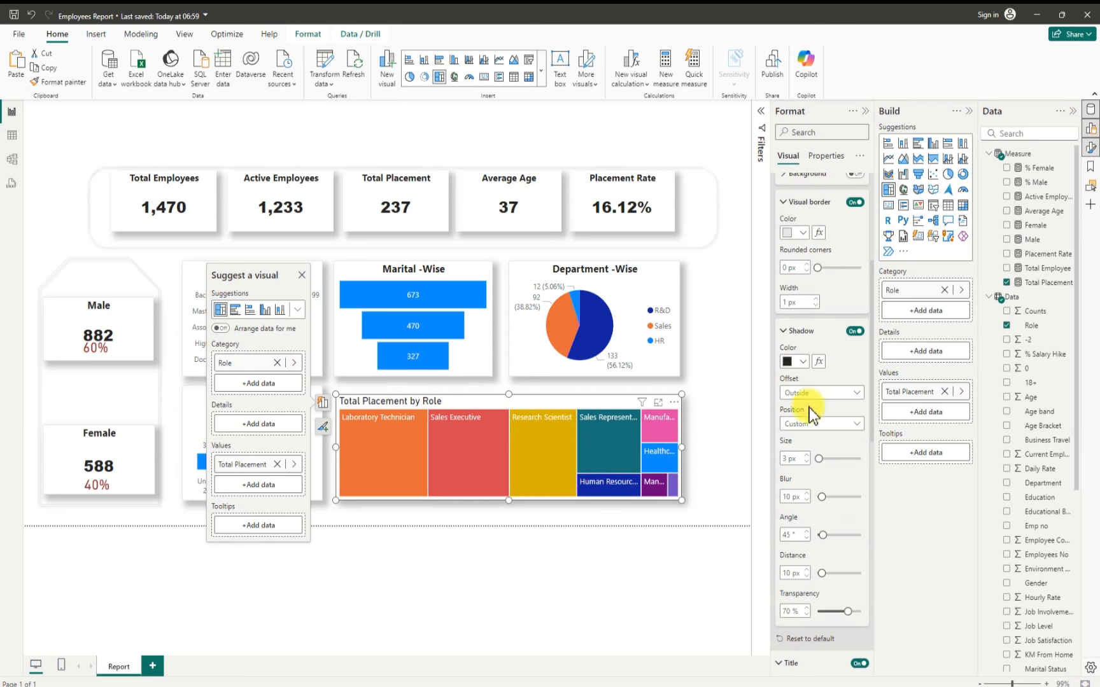
pyautogui.scroll(-2, 806, 465)
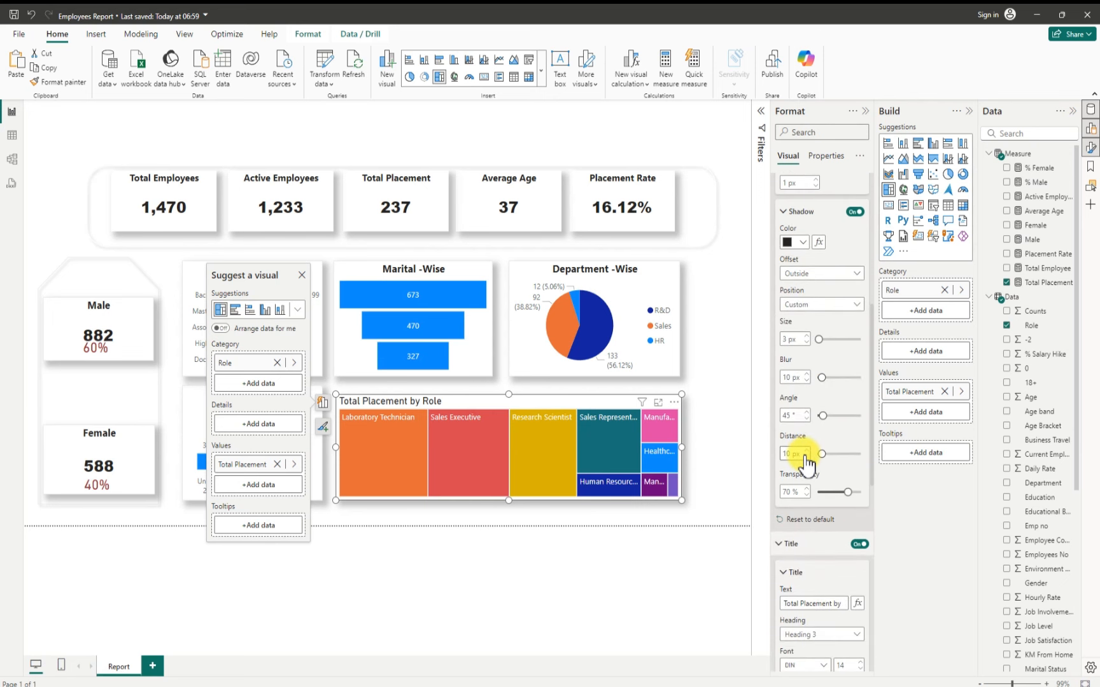
pyautogui.scroll(-4, 807, 458)
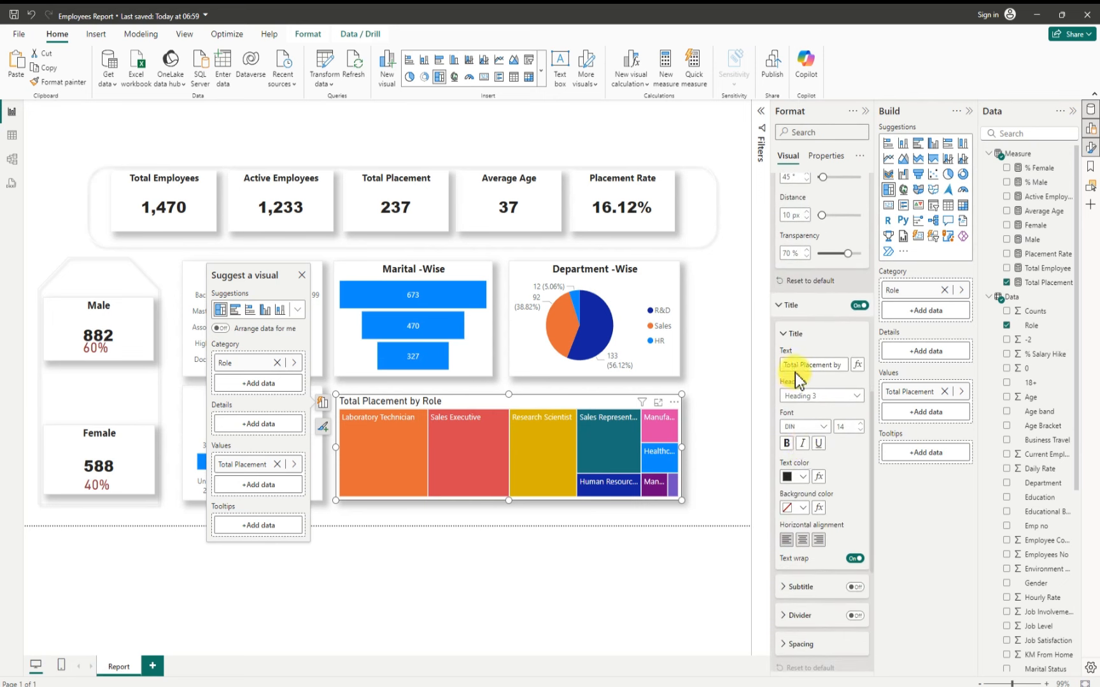
pyautogui.moveTo(788, 368); pyautogui.dragTo(840, 366)
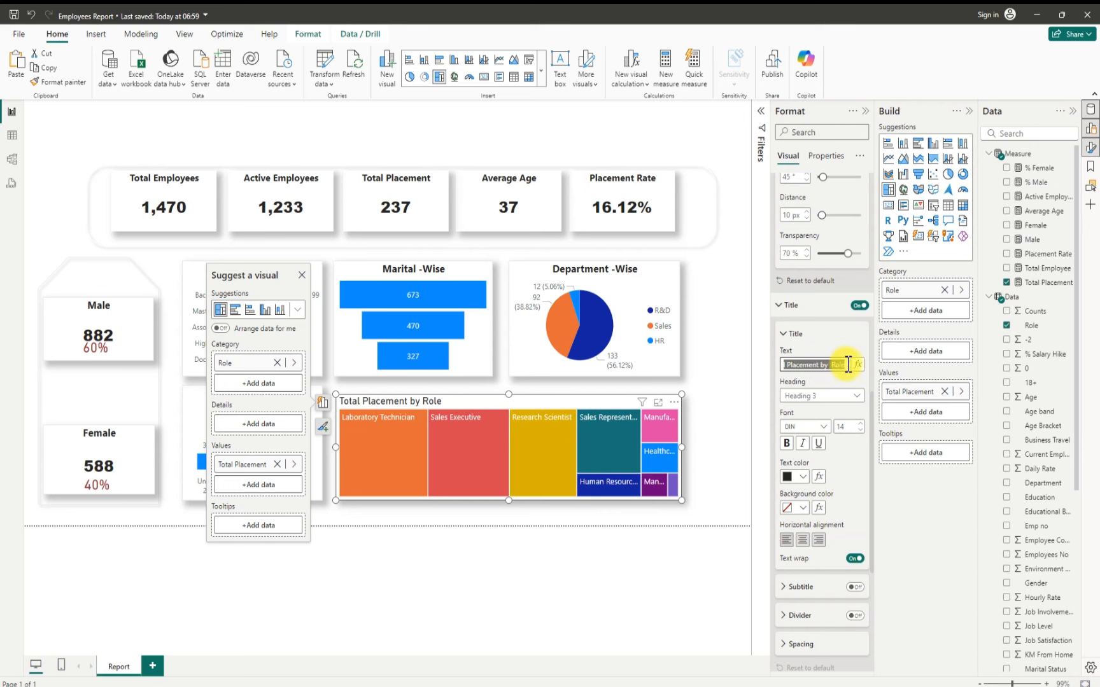
pyautogui.press('BackSpace')
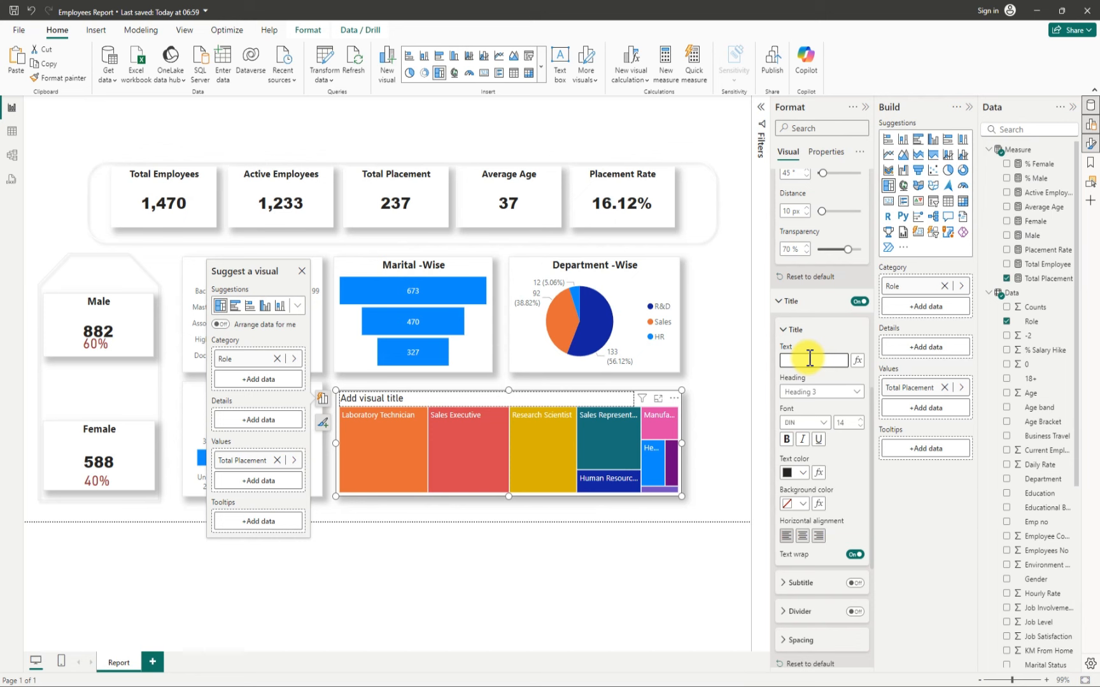
pyautogui.write('Job Role')
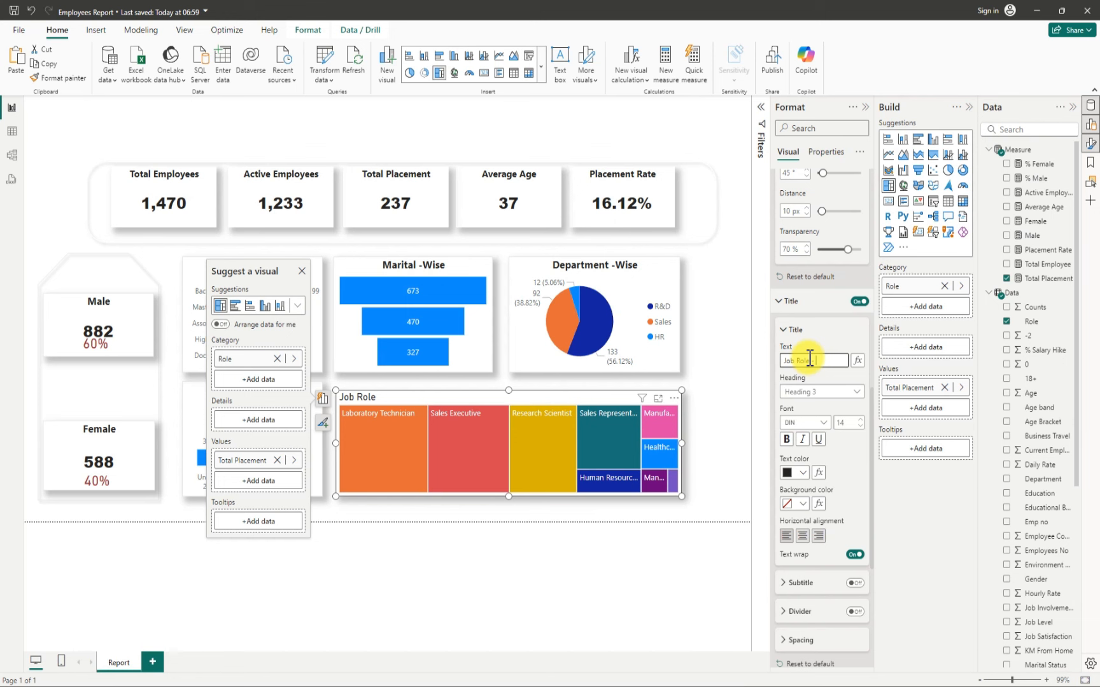
pyautogui.write(' - Wise')
pyautogui.click(802, 537)
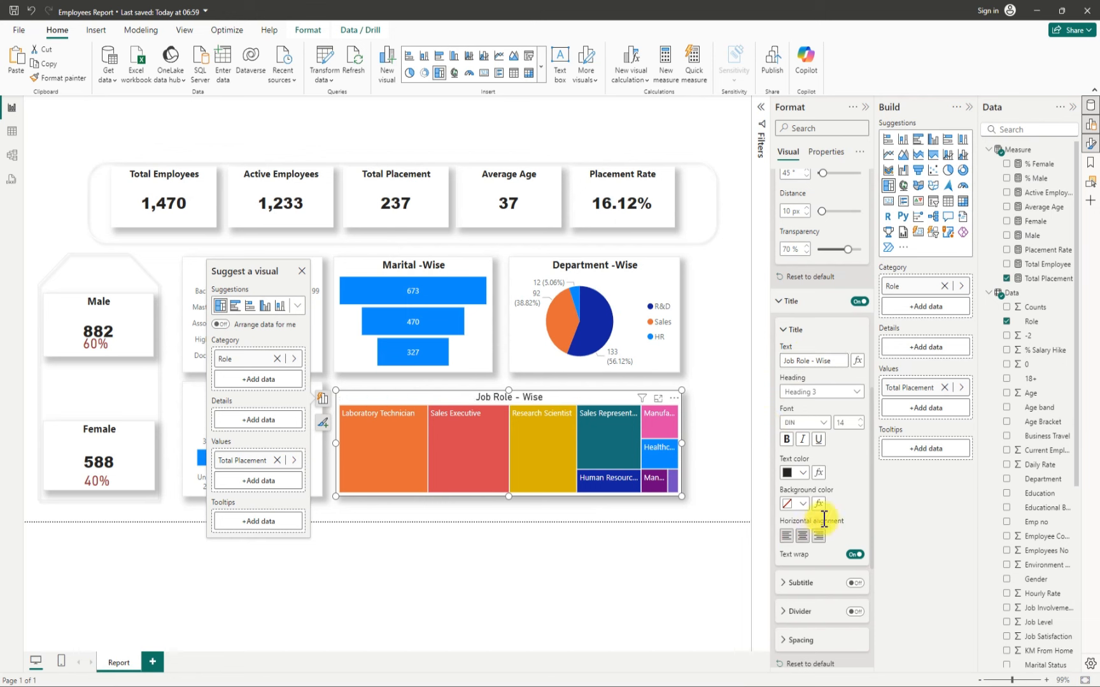
# Step: Set the treemap title's font to Segoe UI Bold
pyautogui.click(824, 423)
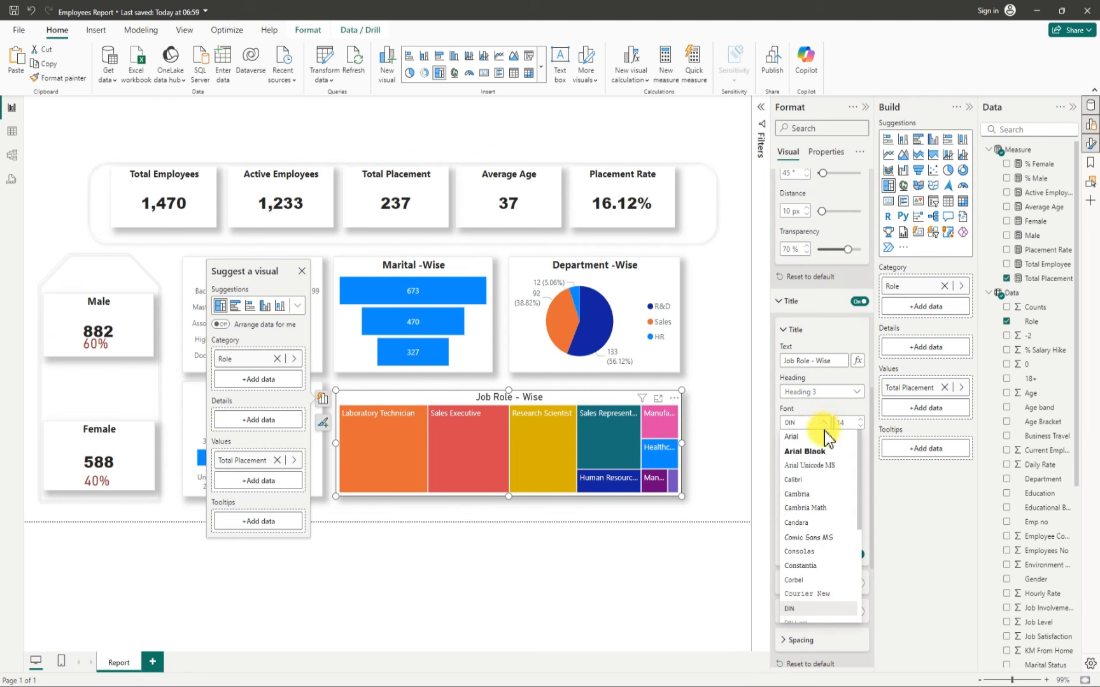
pyautogui.scroll(-5, 826, 506)
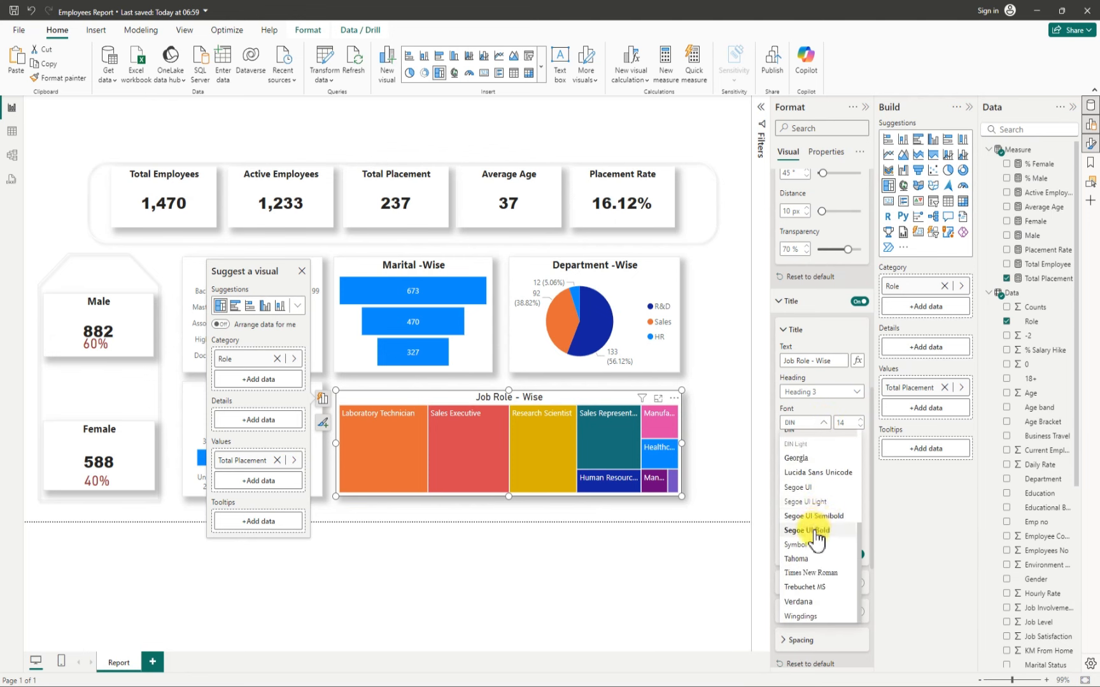
pyautogui.click(816, 530)
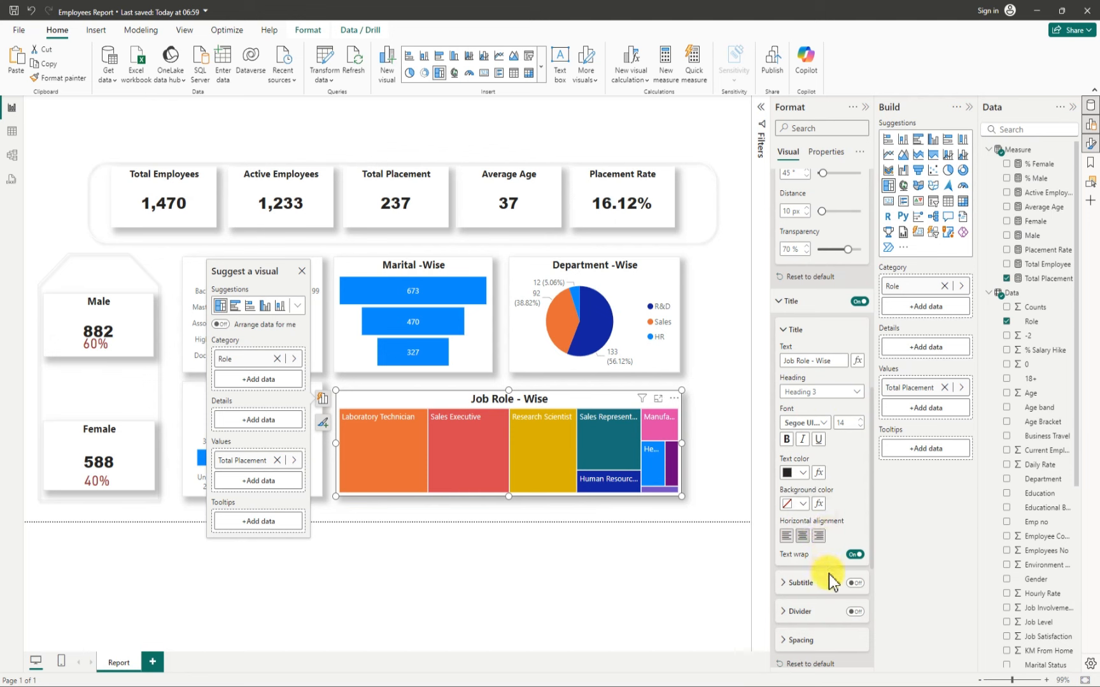
# Step: Turn on data labels for the Job Role - Wise treemap and deselect it
pyautogui.scroll(-5, 830, 581)
pyautogui.scroll(-1, 831, 581)
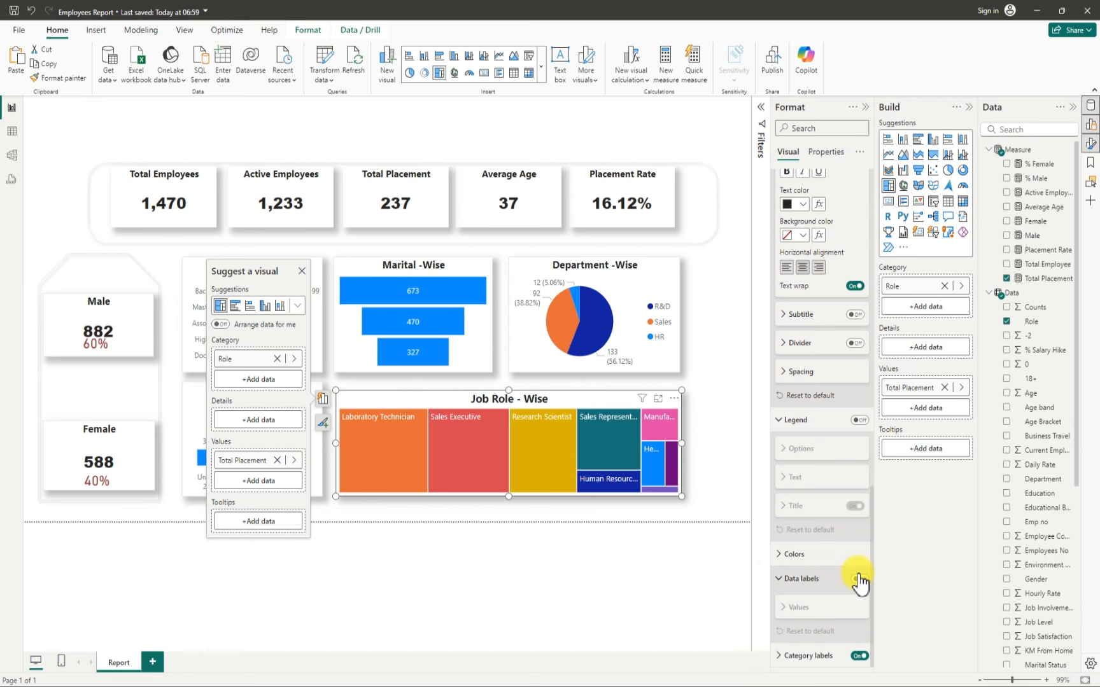
pyautogui.click(858, 579)
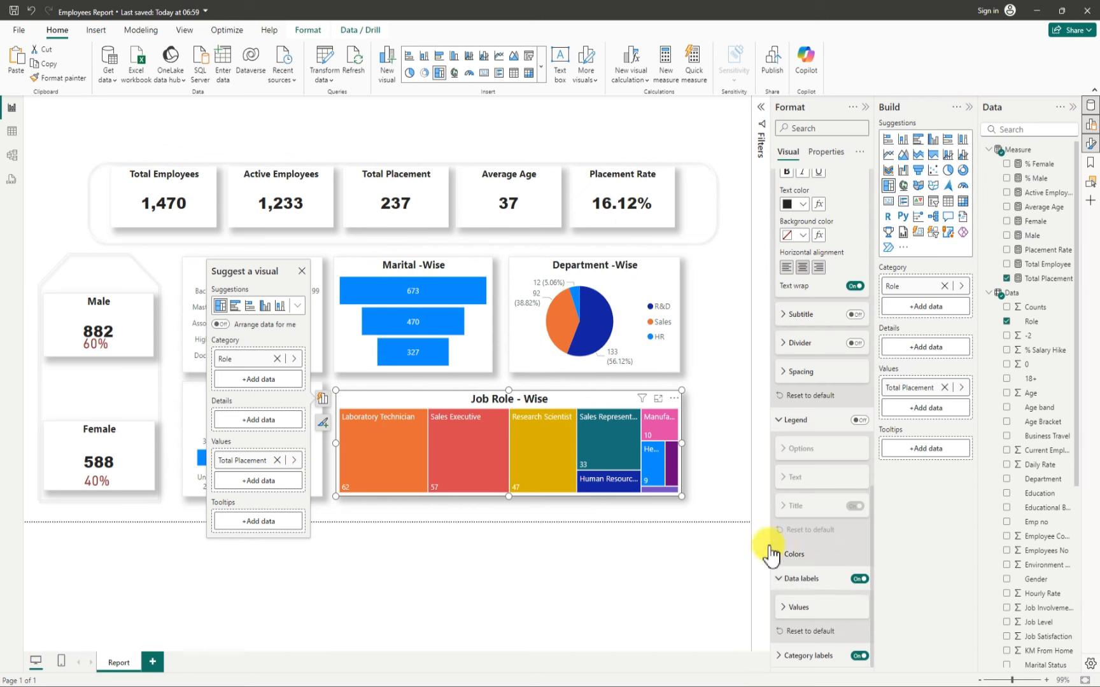
pyautogui.click(719, 430)
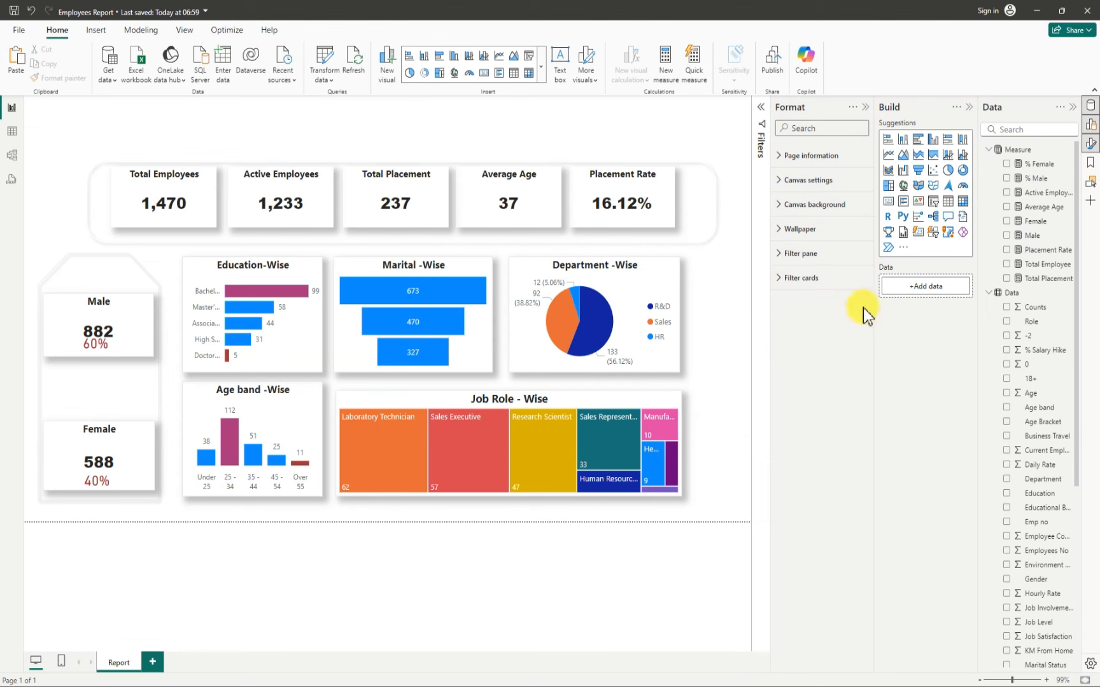
# Step: Apply the background8 picture from Downloads as the canvas background image and set its transparency to 97%
pyautogui.click(781, 205)
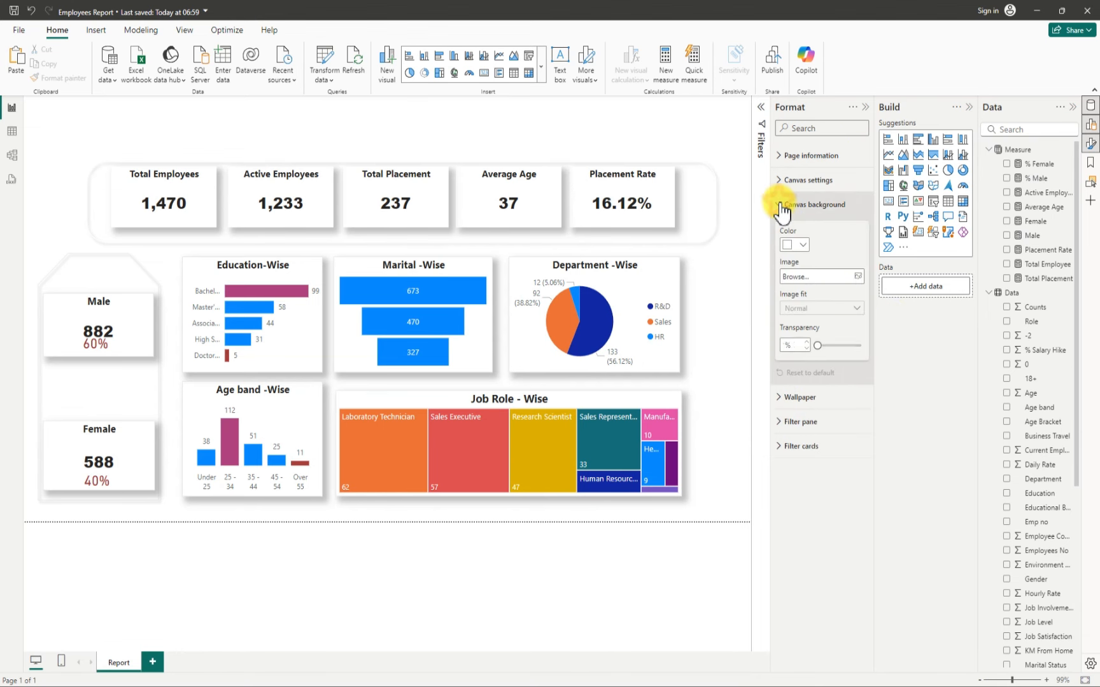
pyautogui.click(828, 275)
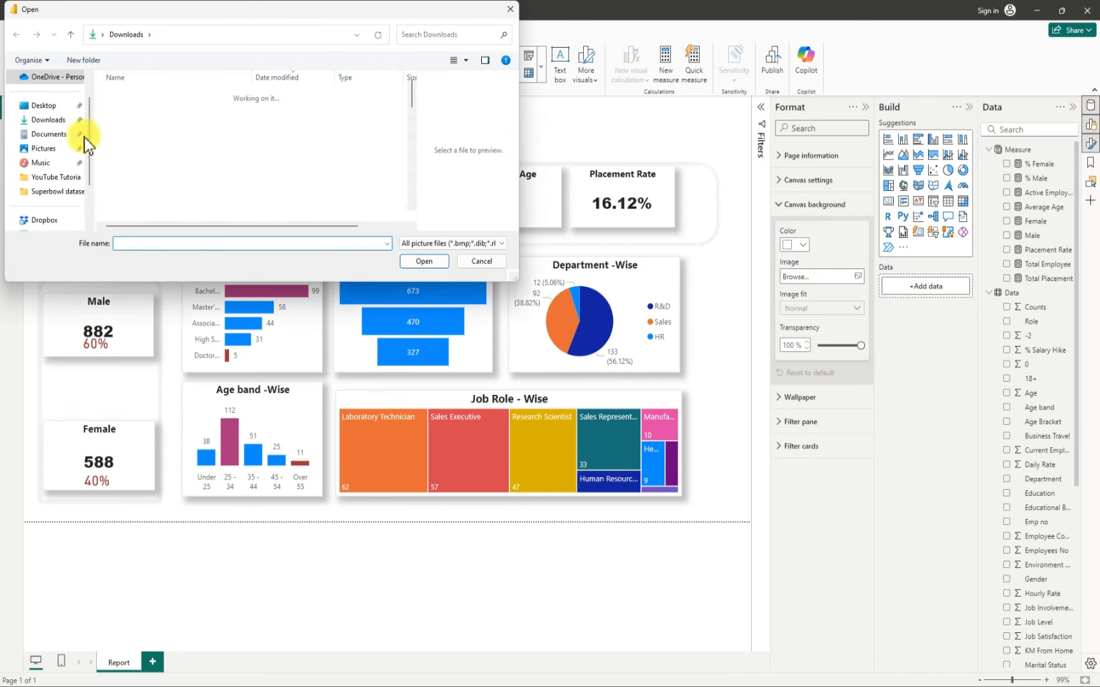
pyautogui.click(50, 119)
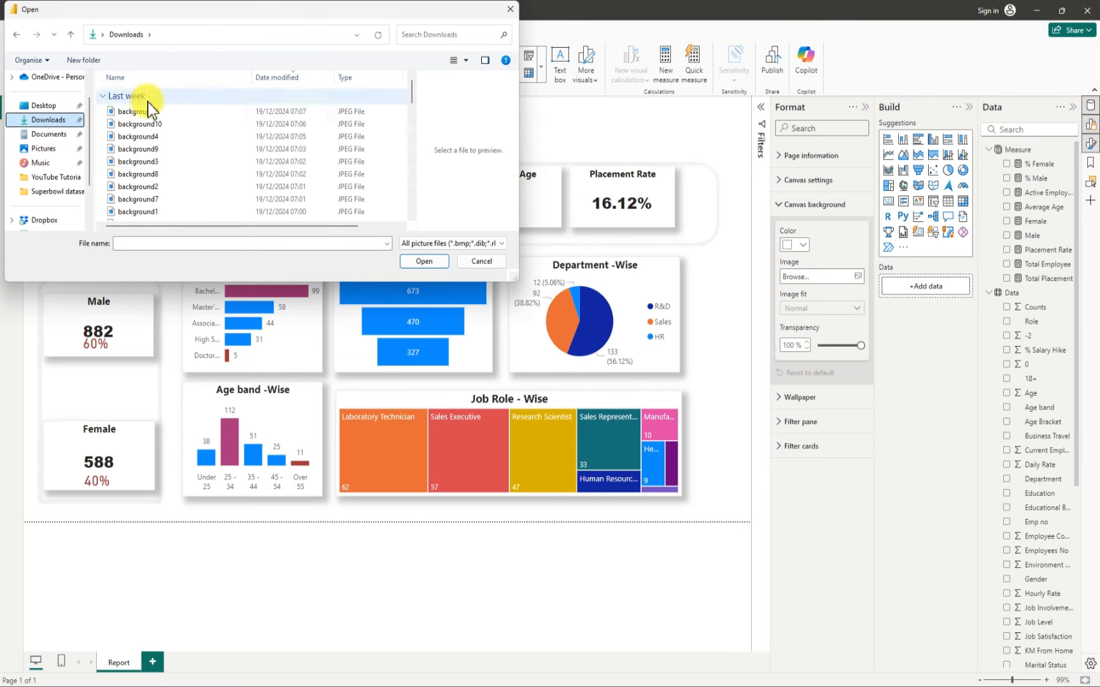
pyautogui.click(151, 181)
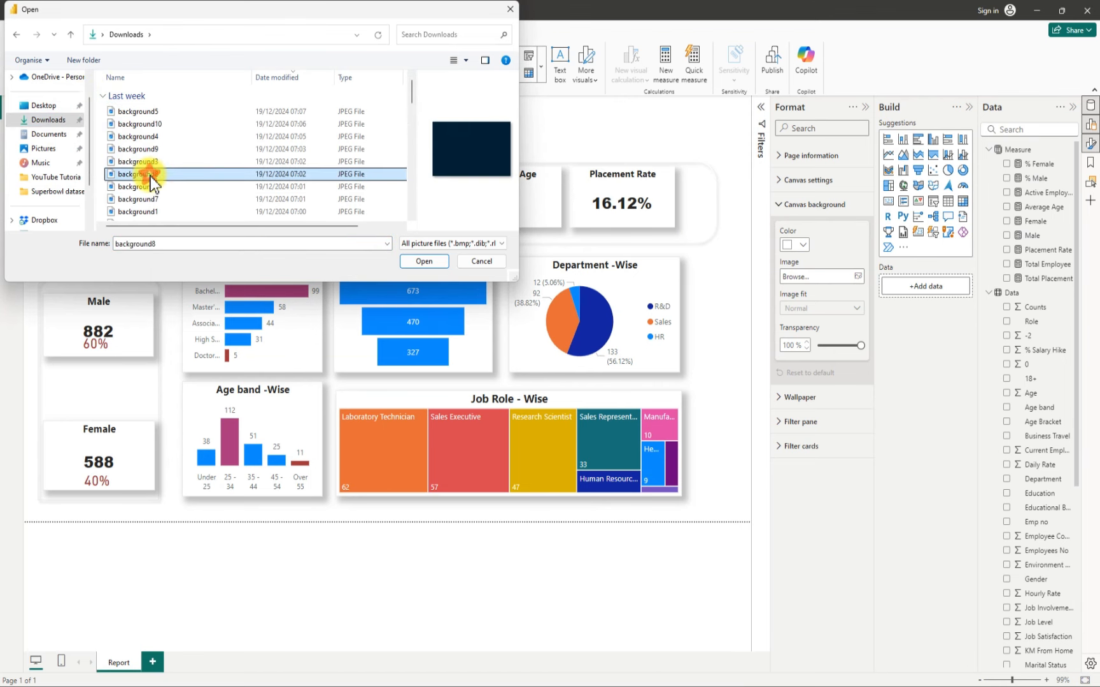
pyautogui.click(424, 261)
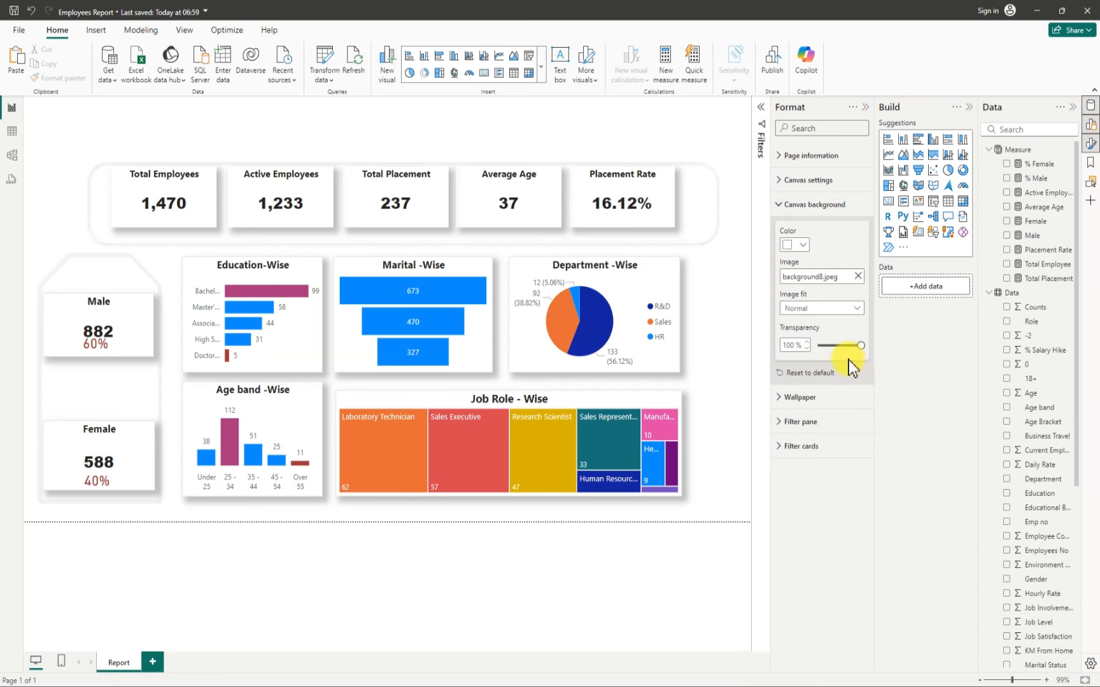
pyautogui.moveTo(860, 345); pyautogui.dragTo(820, 347)
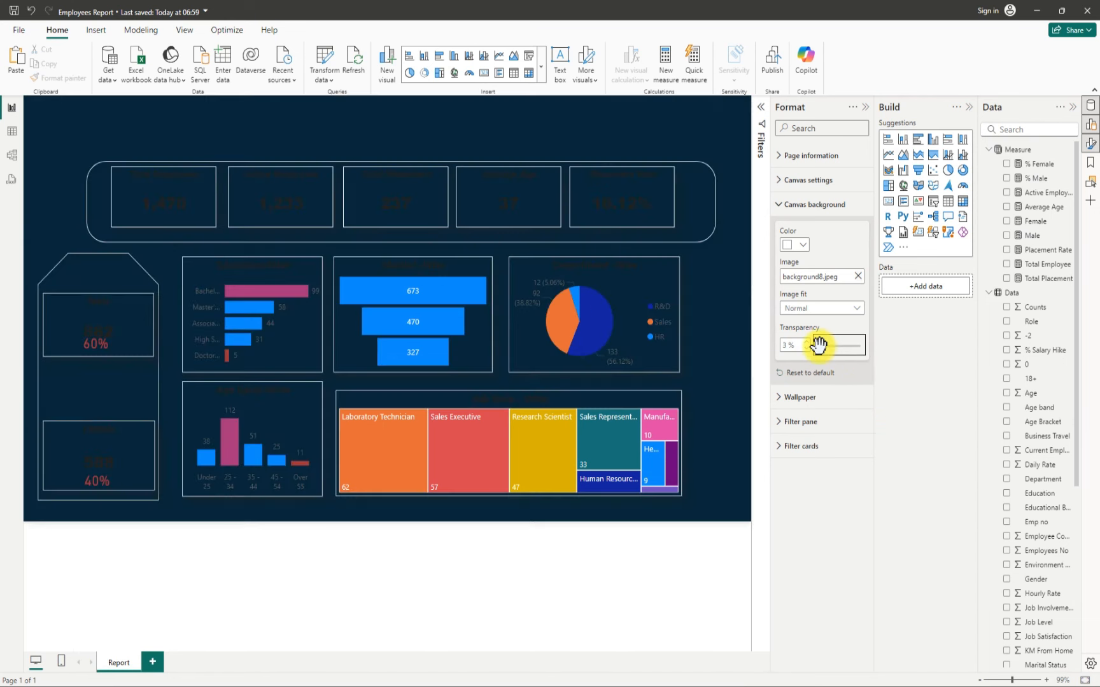
pyautogui.moveTo(820, 346); pyautogui.dragTo(858, 347)
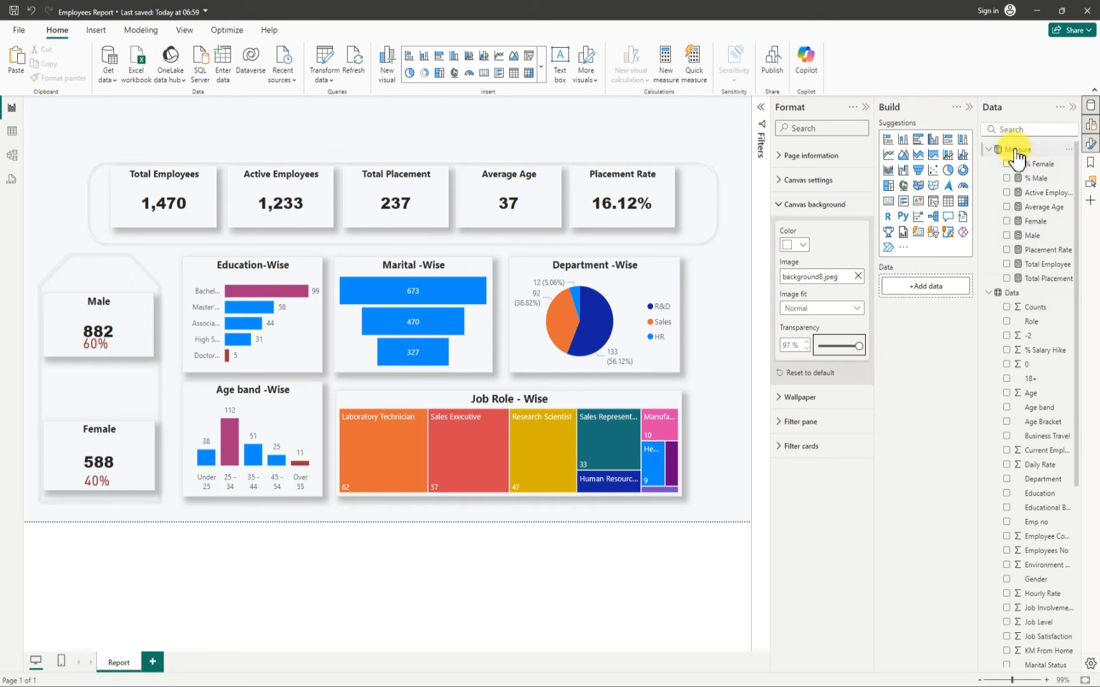
# Step: Collapse the Build and Data panes to enlarge the report canvas
pyautogui.click(969, 108)
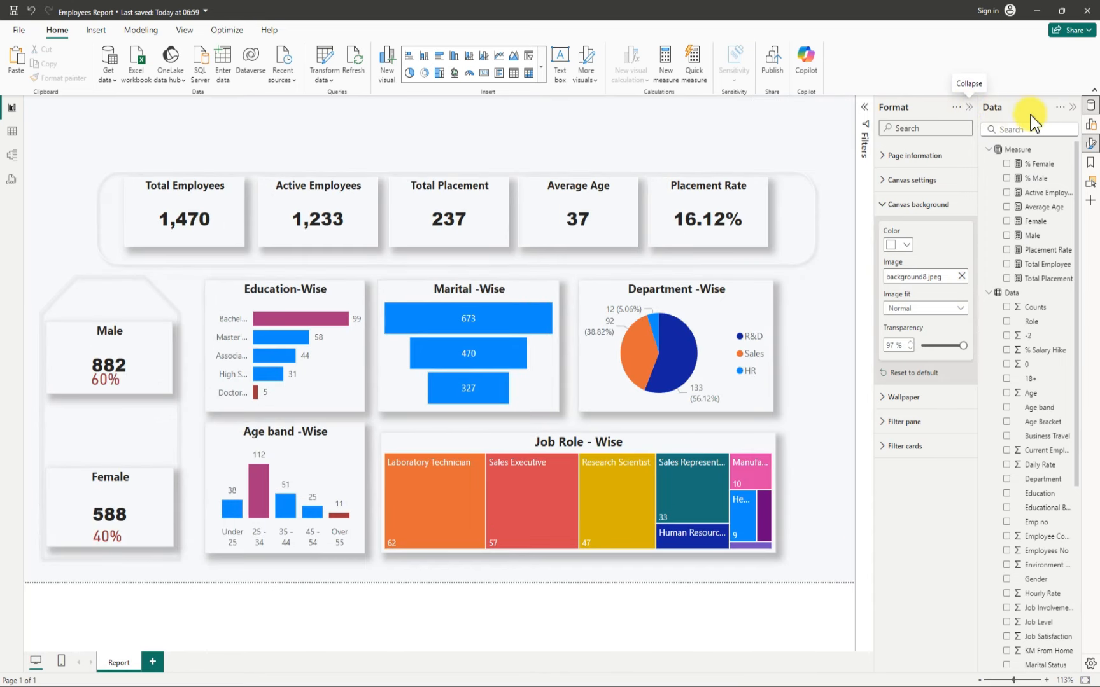
pyautogui.click(1072, 107)
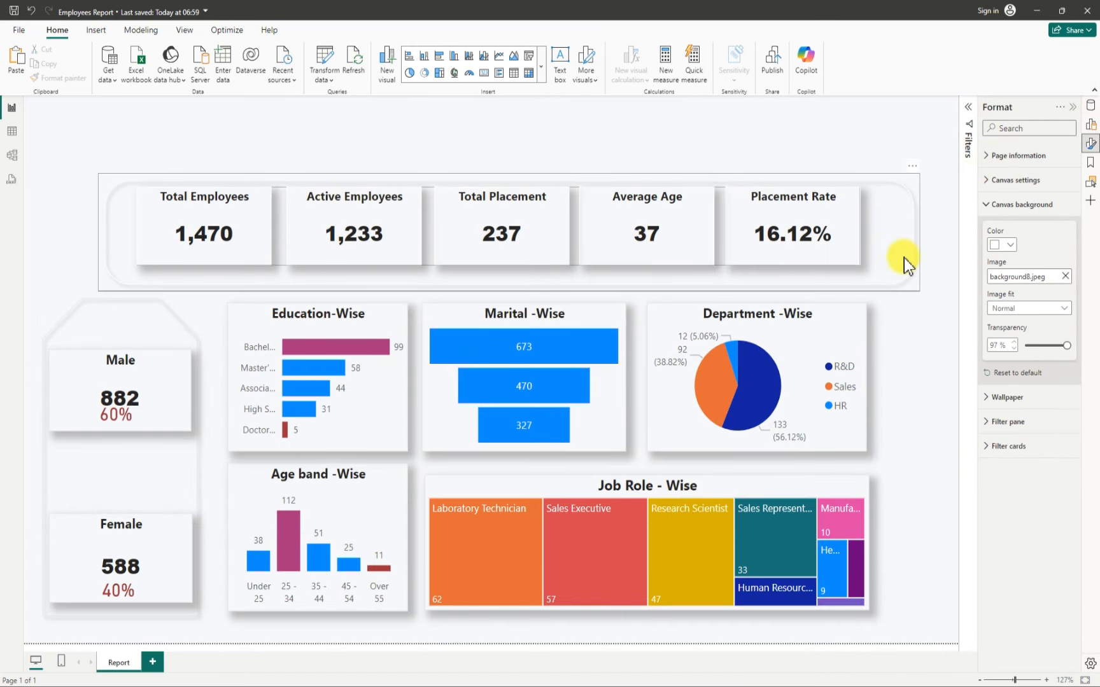
# Step: Undo the last layout change to the KPI row and move the rounded outline shape down below the KPI cards
pyautogui.hotkey('ctrl', 'z')
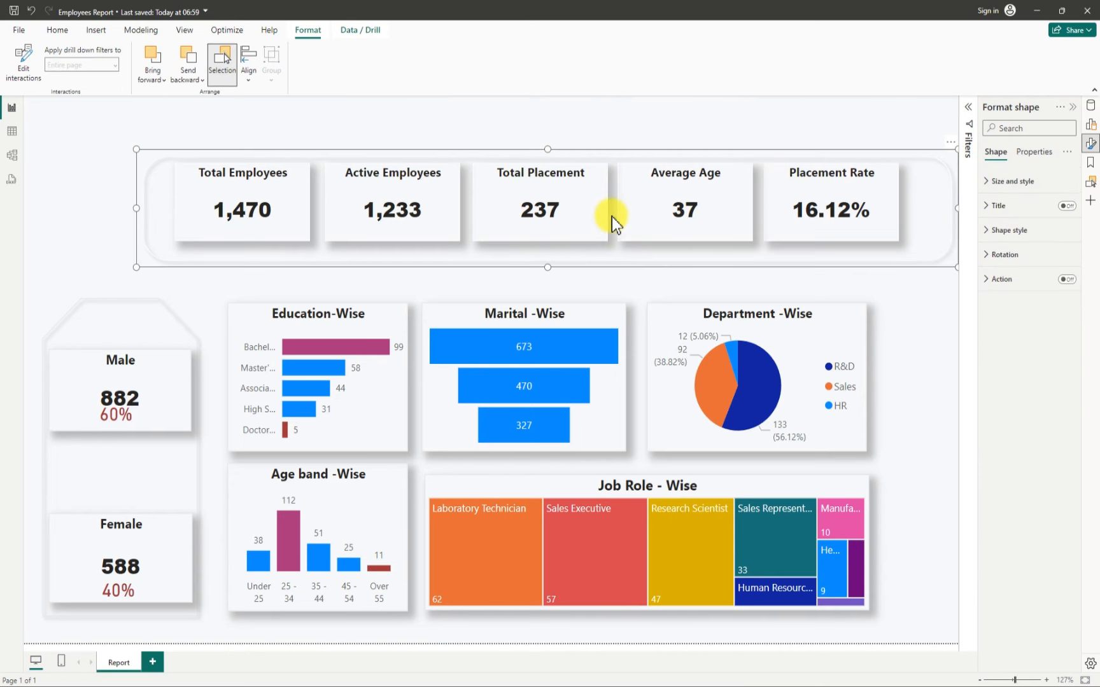
pyautogui.moveTo(611, 216); pyautogui.dragTo(511, 334)
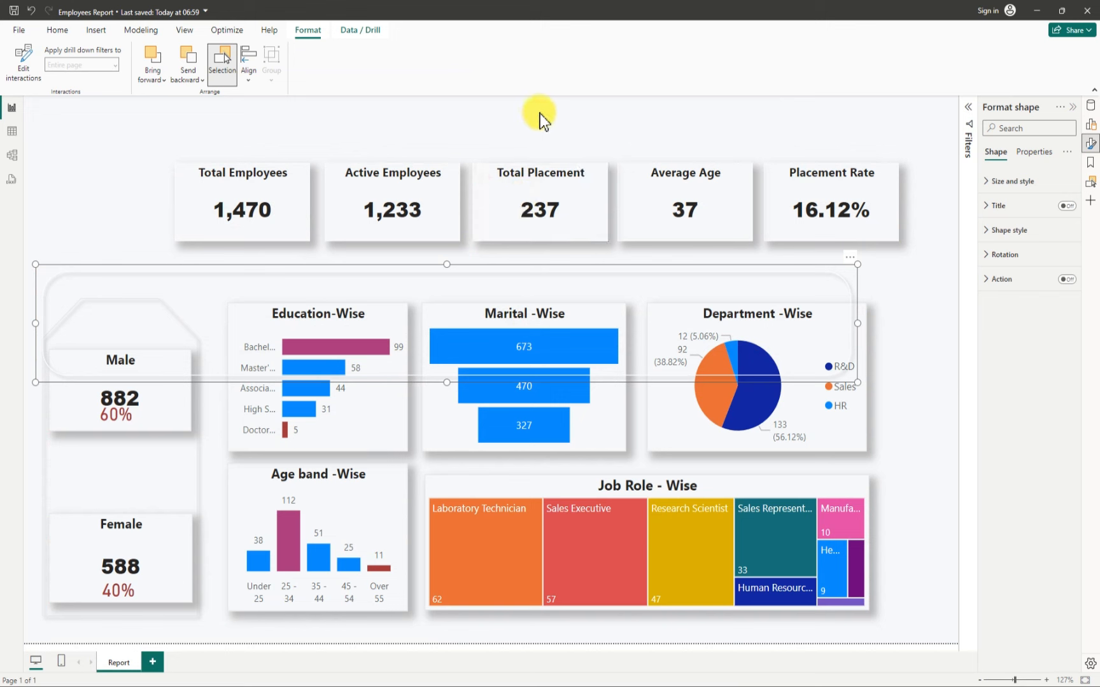
pyautogui.click(467, 184)
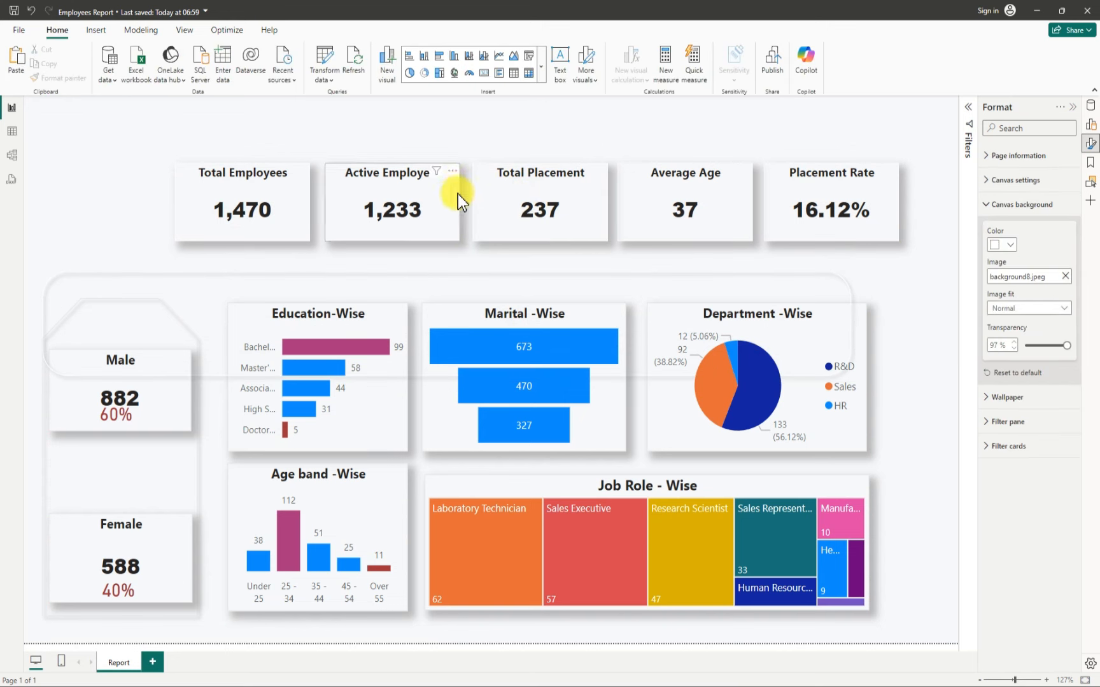
pyautogui.moveTo(463, 196)
pyautogui.mouseDown()
pyautogui.moveTo(507, 136)
pyautogui.moveTo(466, 182)
pyautogui.mouseUp()
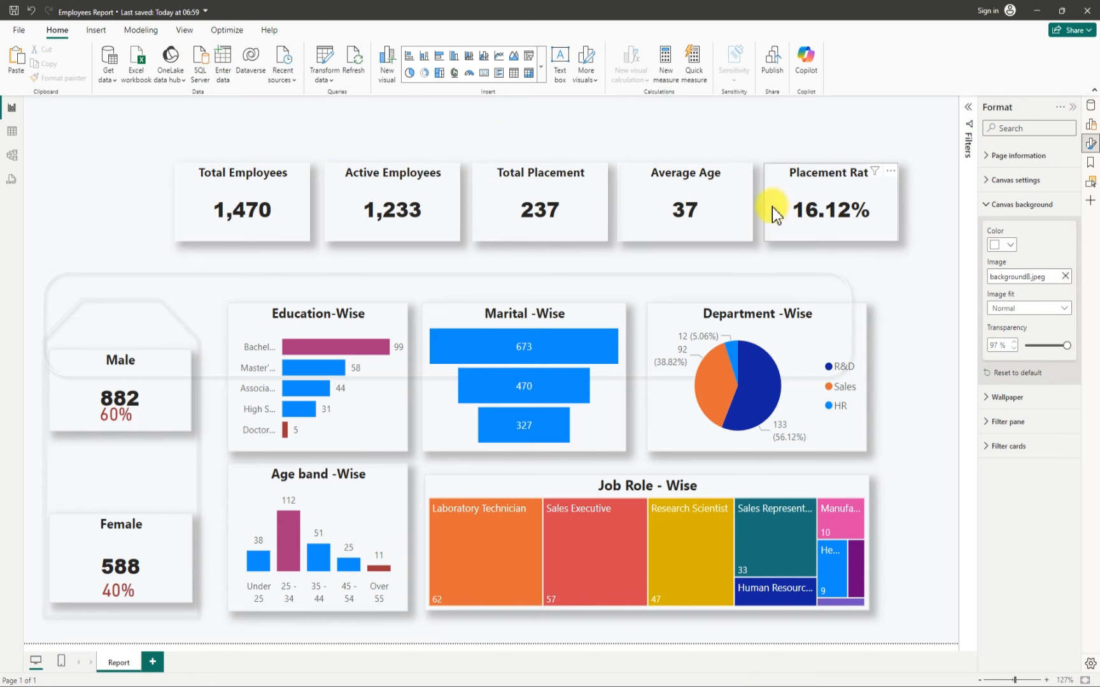
# Step: Nudge the Placement Rate card slightly away from Average Age to even the spacing, and group the five KPI cards
pyautogui.moveTo(773, 216)
pyautogui.mouseDown()
pyautogui.moveTo(623, 246)
pyautogui.moveTo(733, 234)
pyautogui.moveTo(774, 210)
pyautogui.mouseUp()
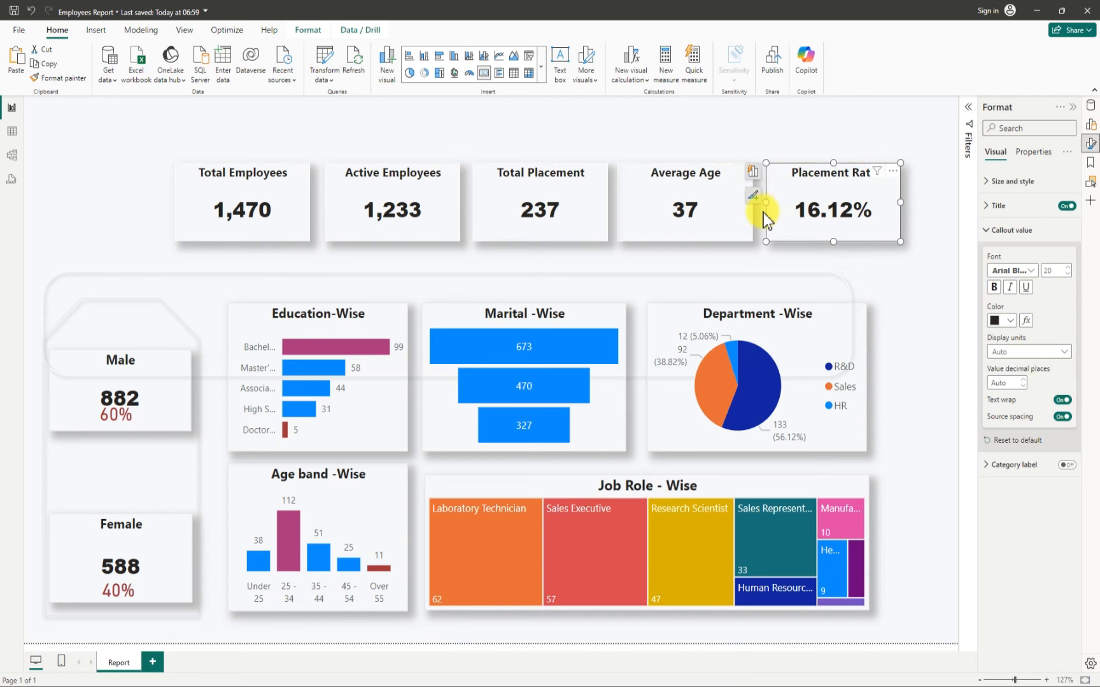
pyautogui.keyDown('ctrl'); pyautogui.click(703, 223); pyautogui.keyUp('ctrl')
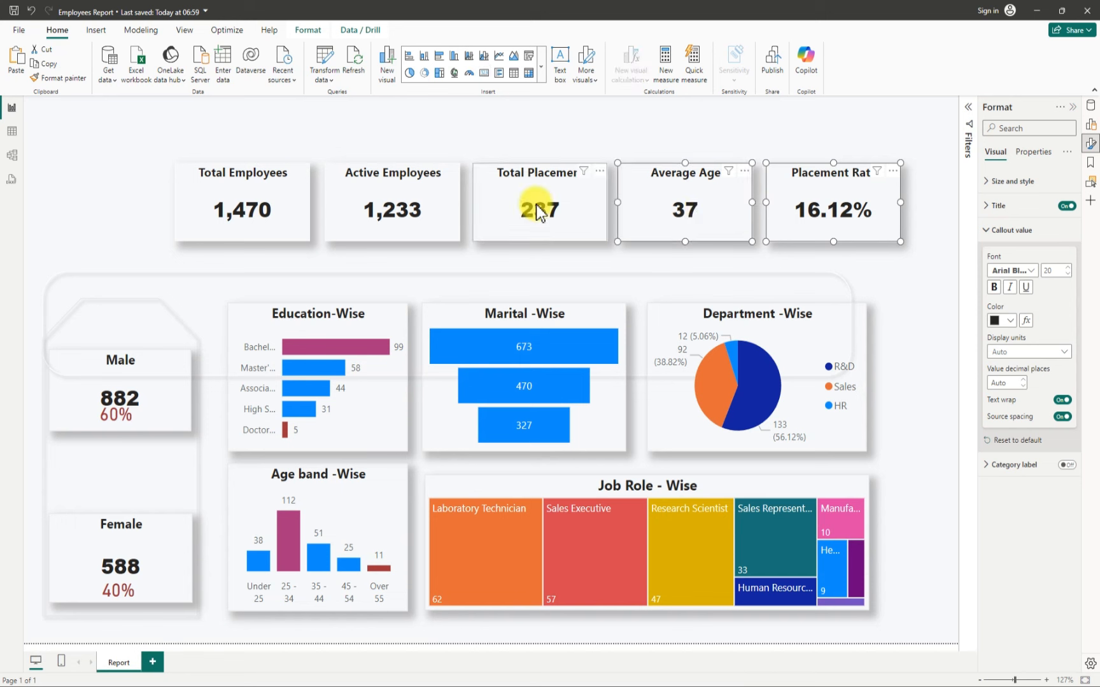
pyautogui.keyDown('ctrl'); pyautogui.click(537, 212); pyautogui.keyUp('ctrl')
pyautogui.keyDown('ctrl'); pyautogui.click(330, 194); pyautogui.keyUp('ctrl')
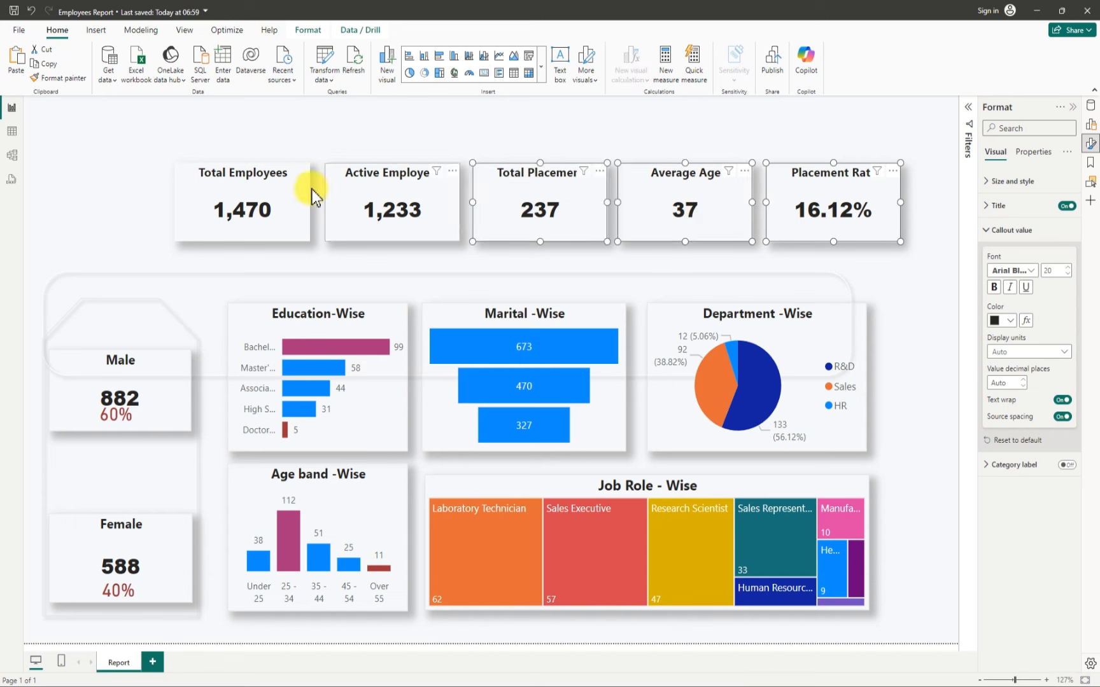
pyautogui.keyDown('ctrl'); pyautogui.click(276, 193); pyautogui.keyUp('ctrl')
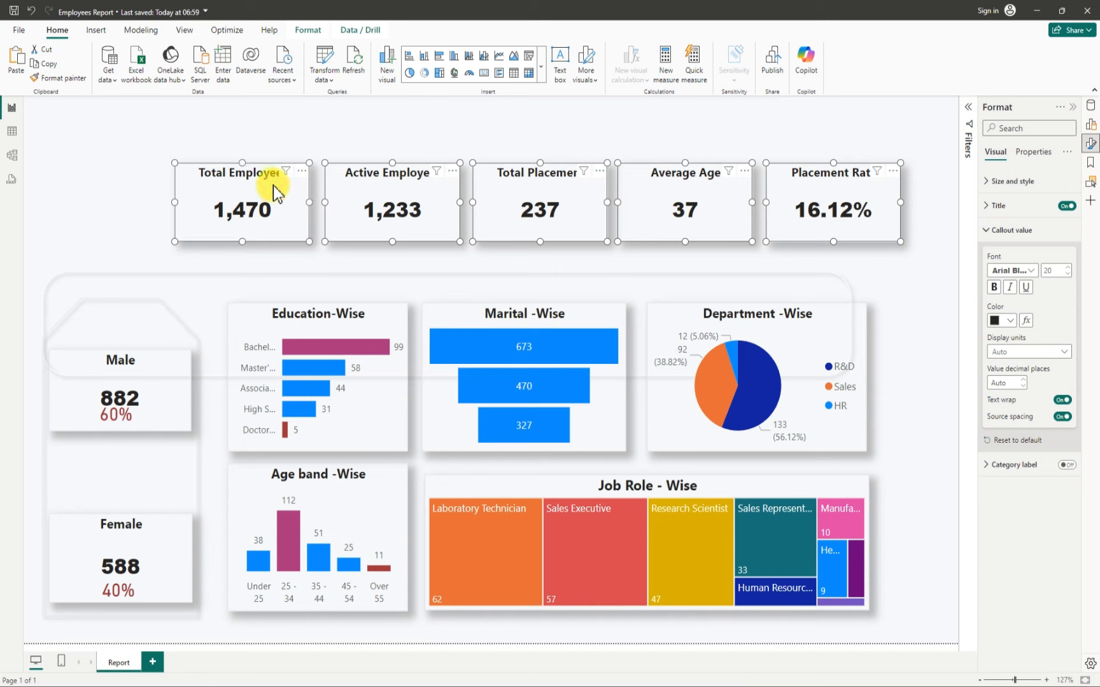
pyautogui.click(311, 32)
pyautogui.click(271, 79)
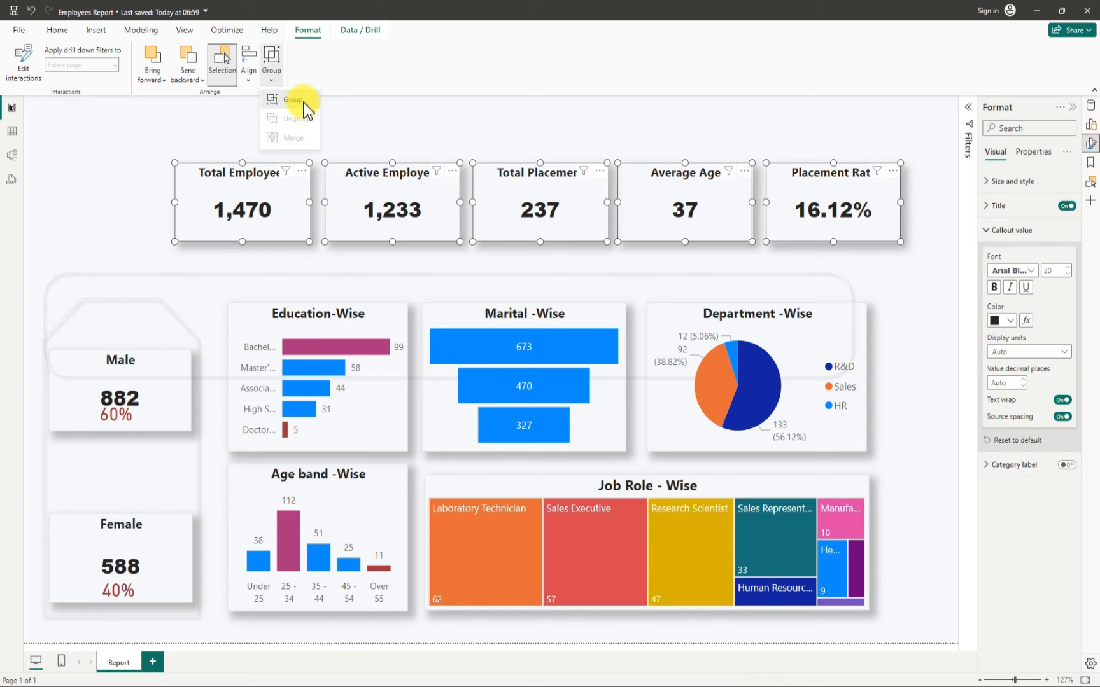
pyautogui.click(293, 100)
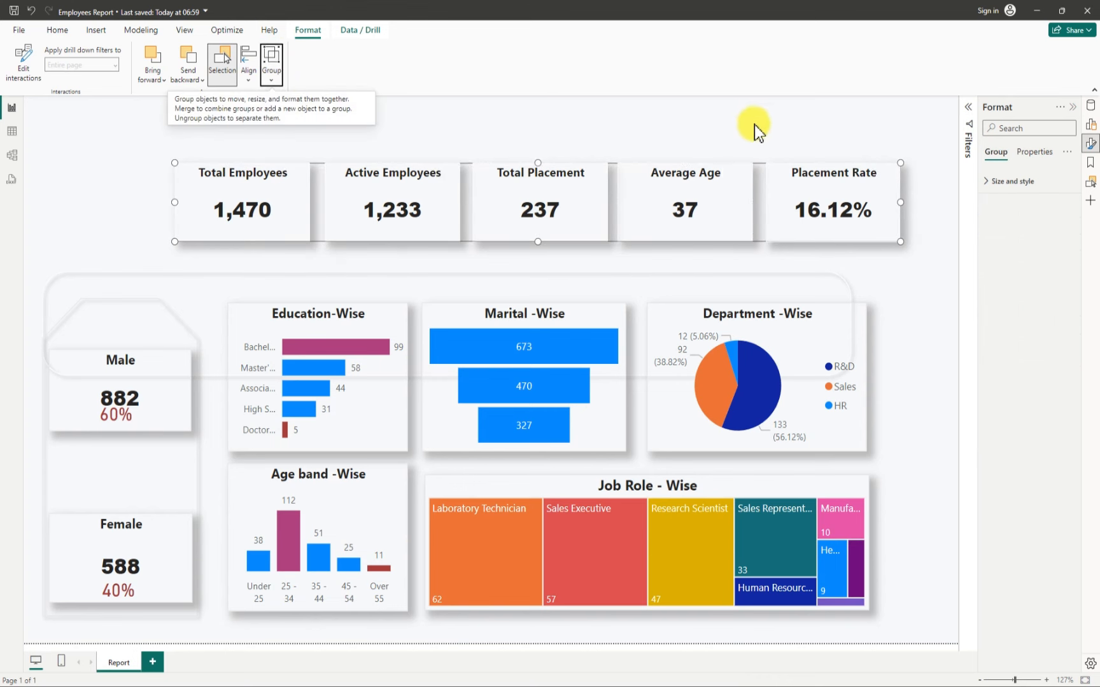
pyautogui.click(563, 123)
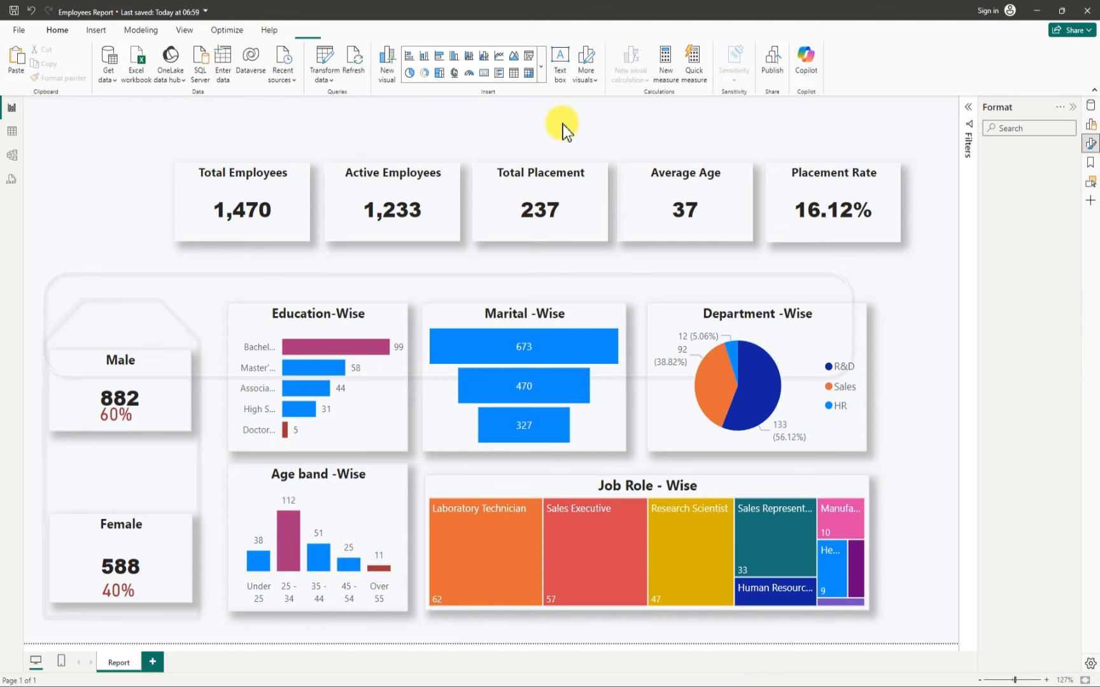
# Step: Set the callout value color of all five KPI cards in the group to white
pyautogui.click(277, 188)
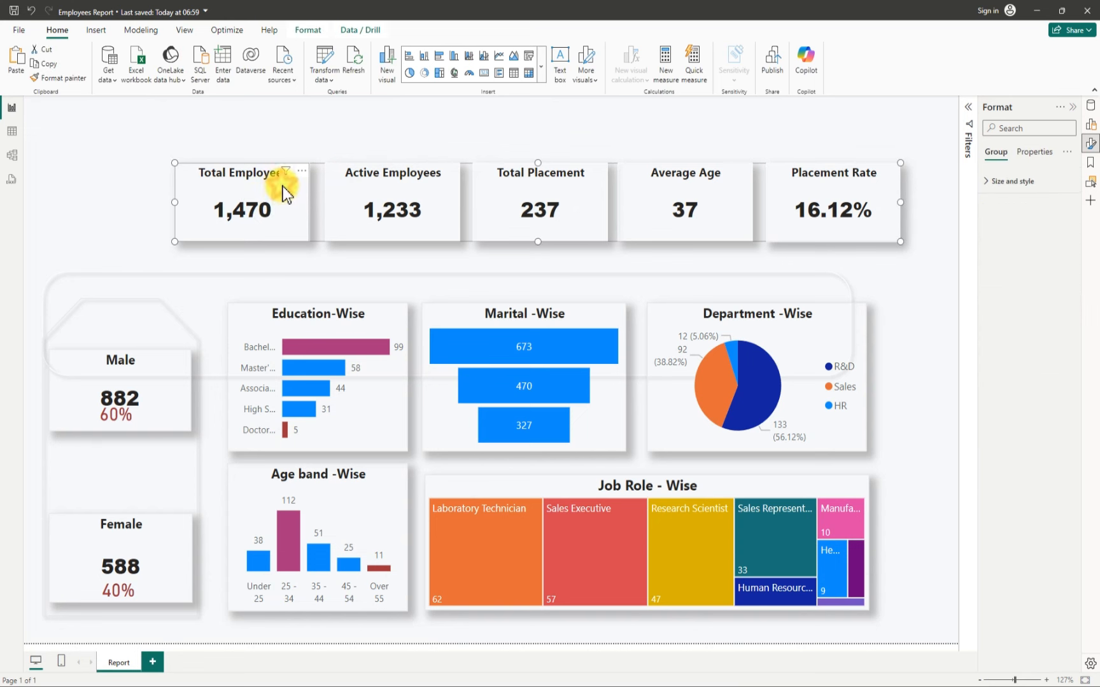
pyautogui.click(282, 186)
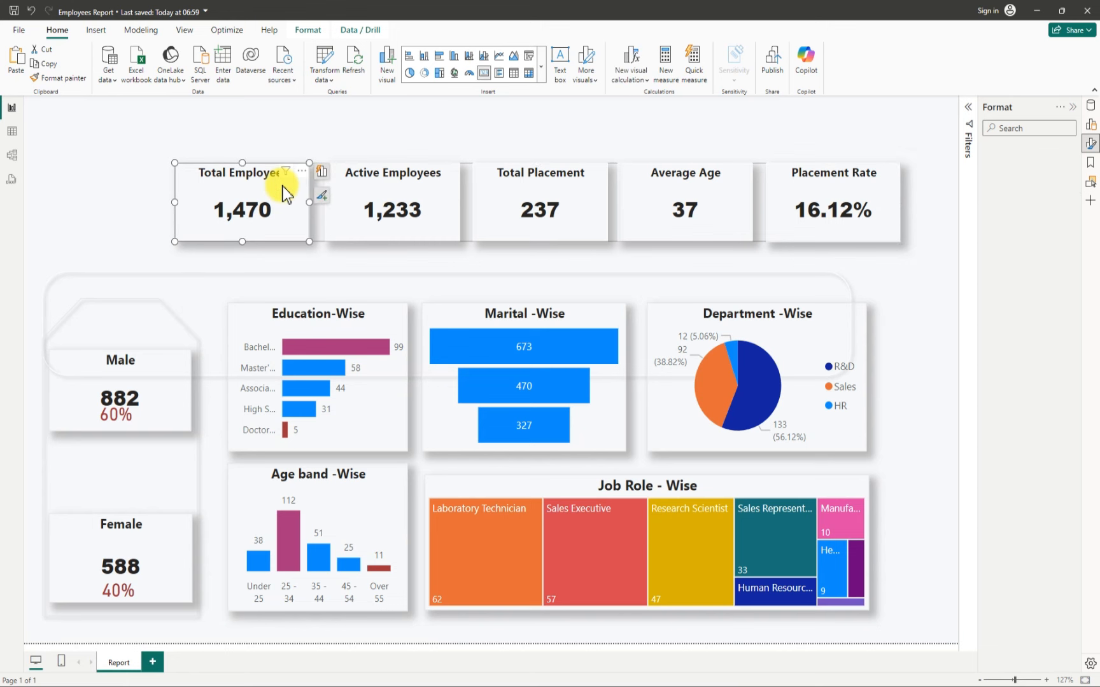
pyautogui.keyDown('ctrl'); pyautogui.click(344, 191); pyautogui.keyUp('ctrl')
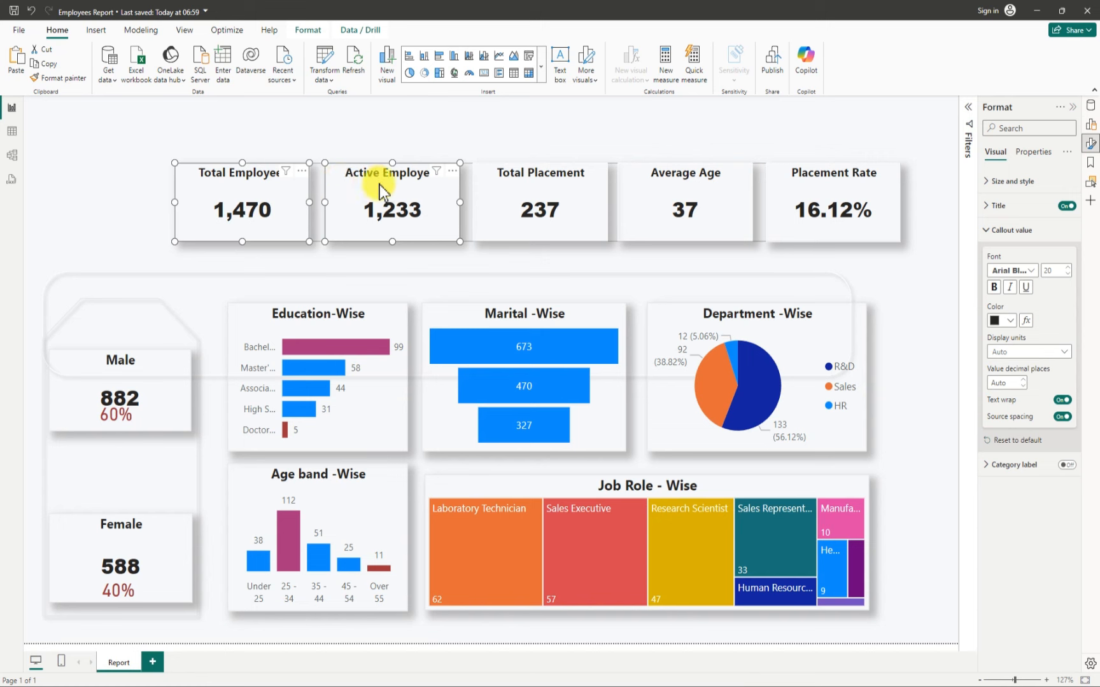
pyautogui.keyDown('ctrl'); pyautogui.click(487, 194); pyautogui.keyUp('ctrl')
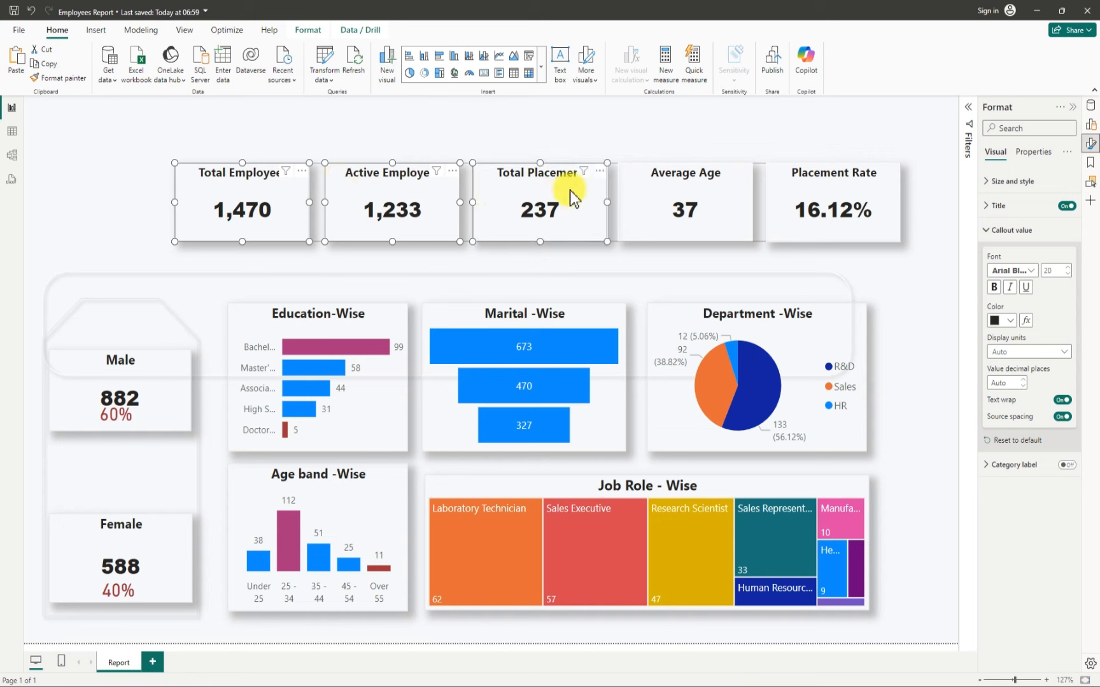
pyautogui.keyDown('ctrl'); pyautogui.click(634, 195); pyautogui.keyUp('ctrl')
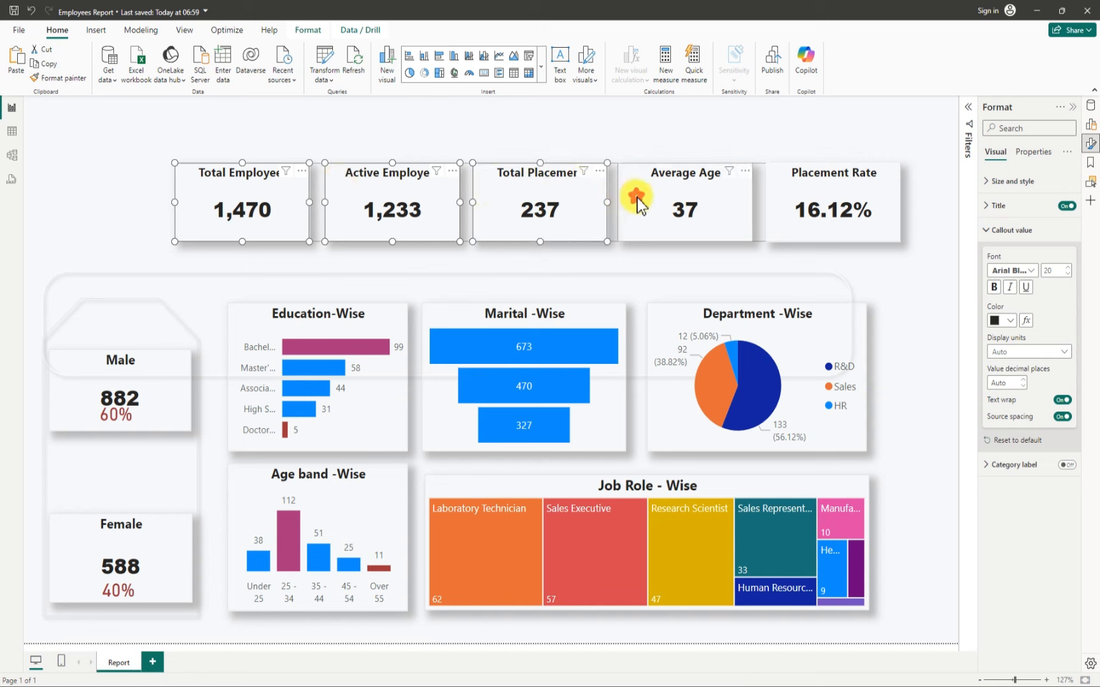
pyautogui.keyDown('ctrl'); pyautogui.click(776, 193); pyautogui.keyUp('ctrl')
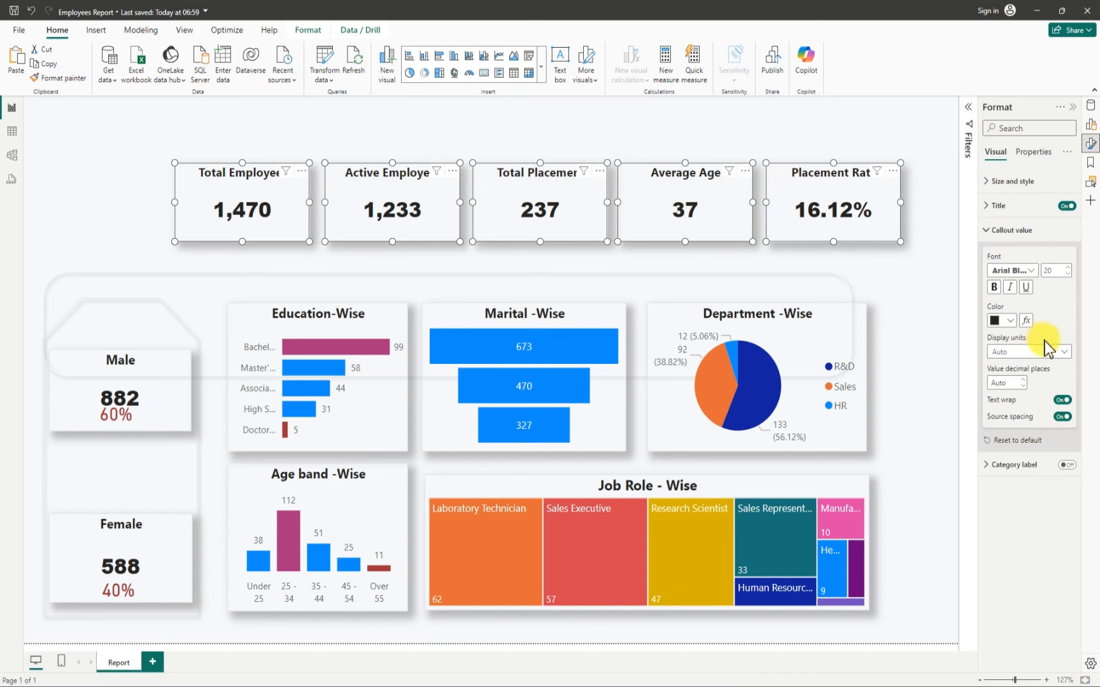
pyautogui.click(1011, 322)
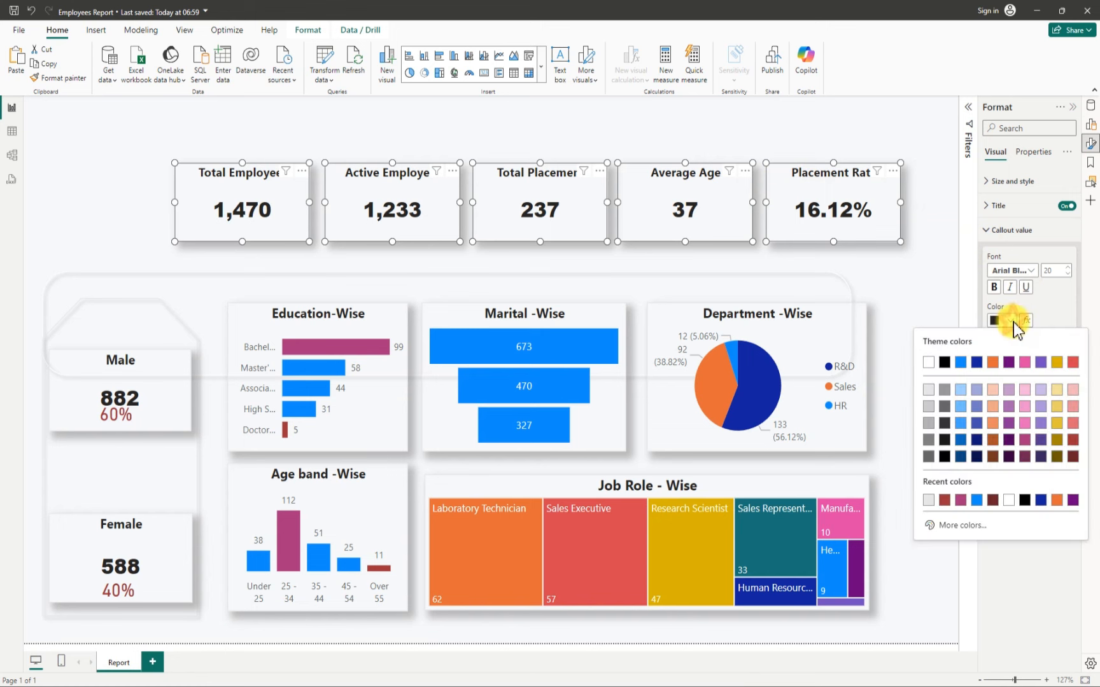
pyautogui.click(928, 364)
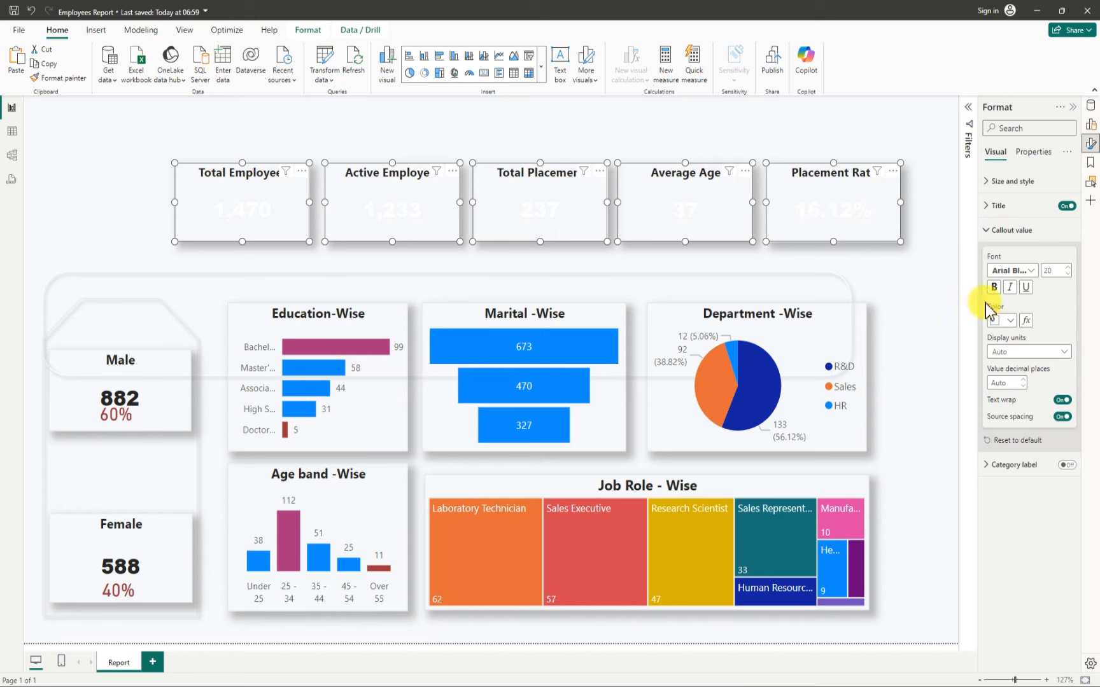
# Step: Set the title text color of the five KPI cards to white and deselect them
pyautogui.click(989, 210)
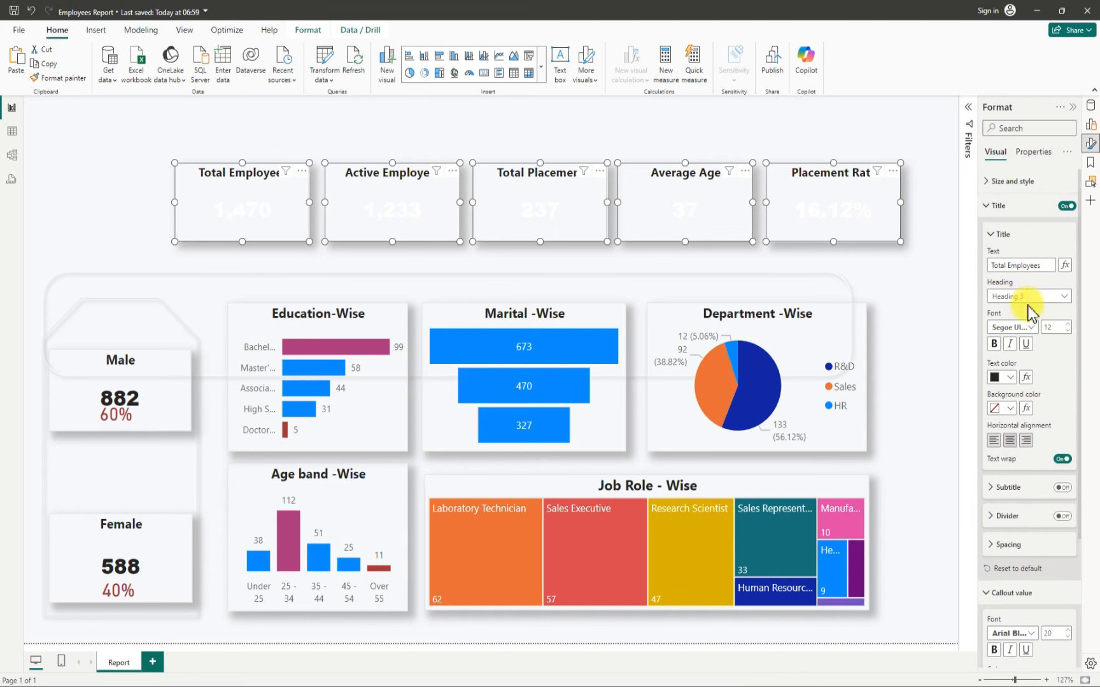
pyautogui.click(1010, 378)
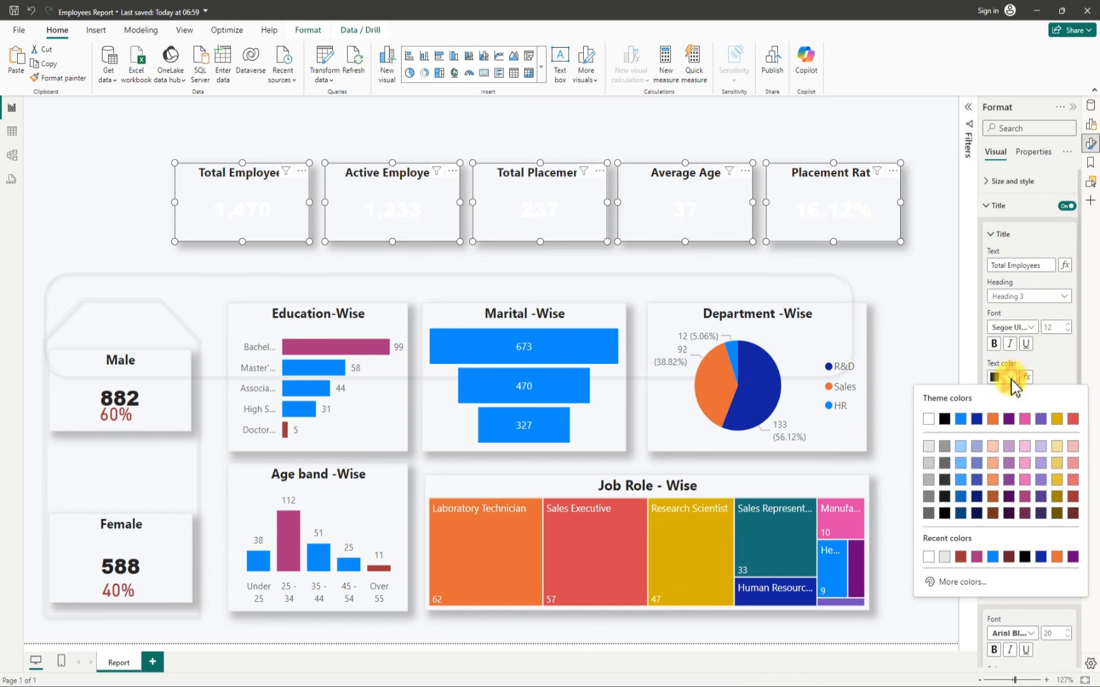
pyautogui.click(929, 421)
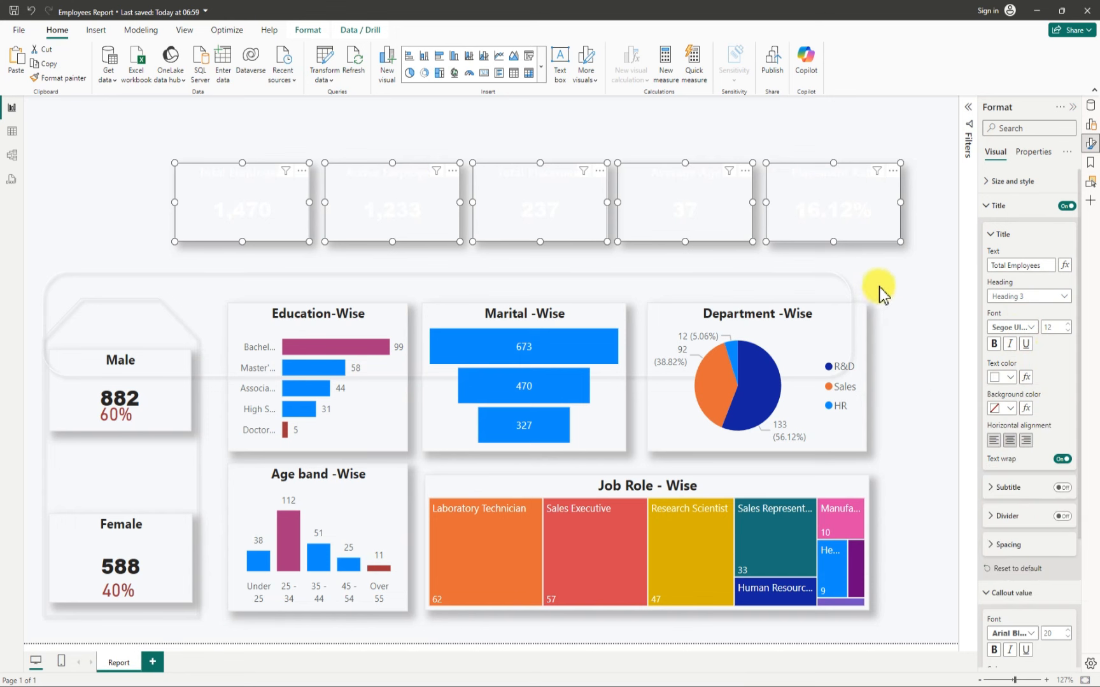
pyautogui.click(918, 280)
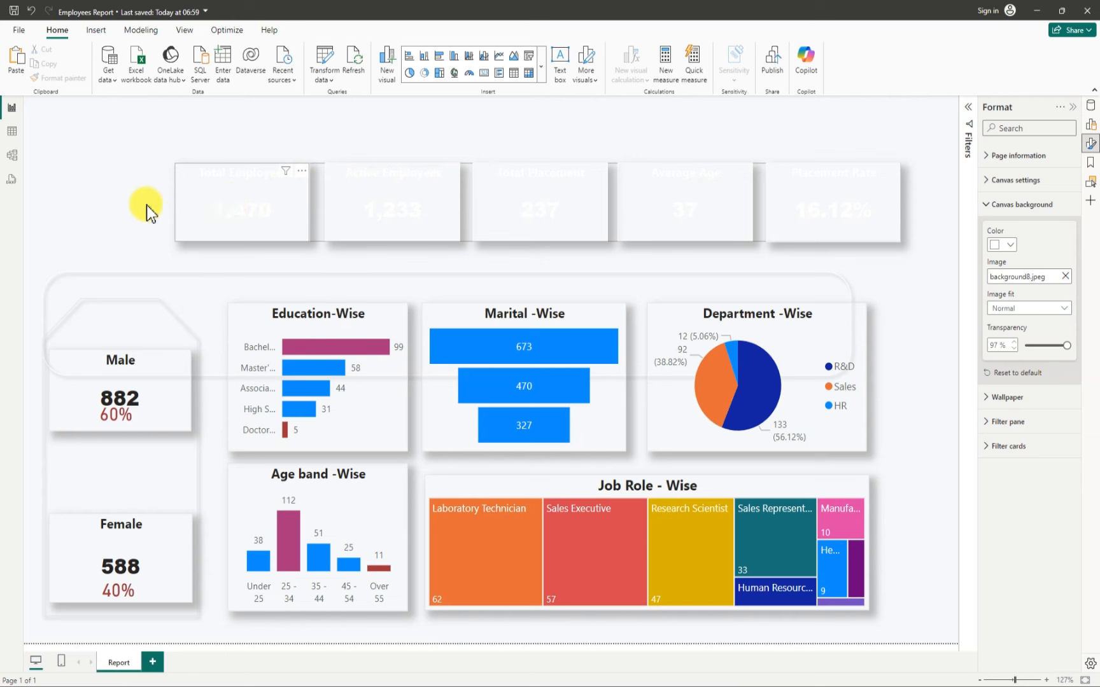
# Step: Reposition the rounded outline shape and the KPI card group above the charts so the cards sit inside the shape
pyautogui.moveTo(111, 208); pyautogui.dragTo(189, 209)
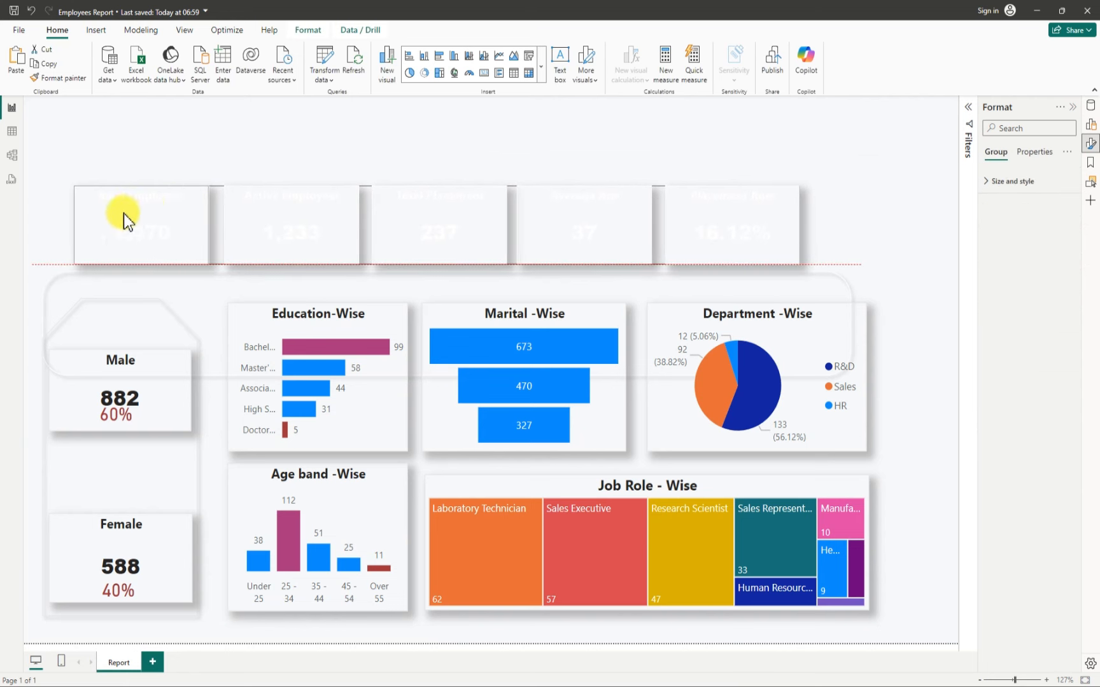
pyautogui.moveTo(34, 255); pyautogui.dragTo(42, 249)
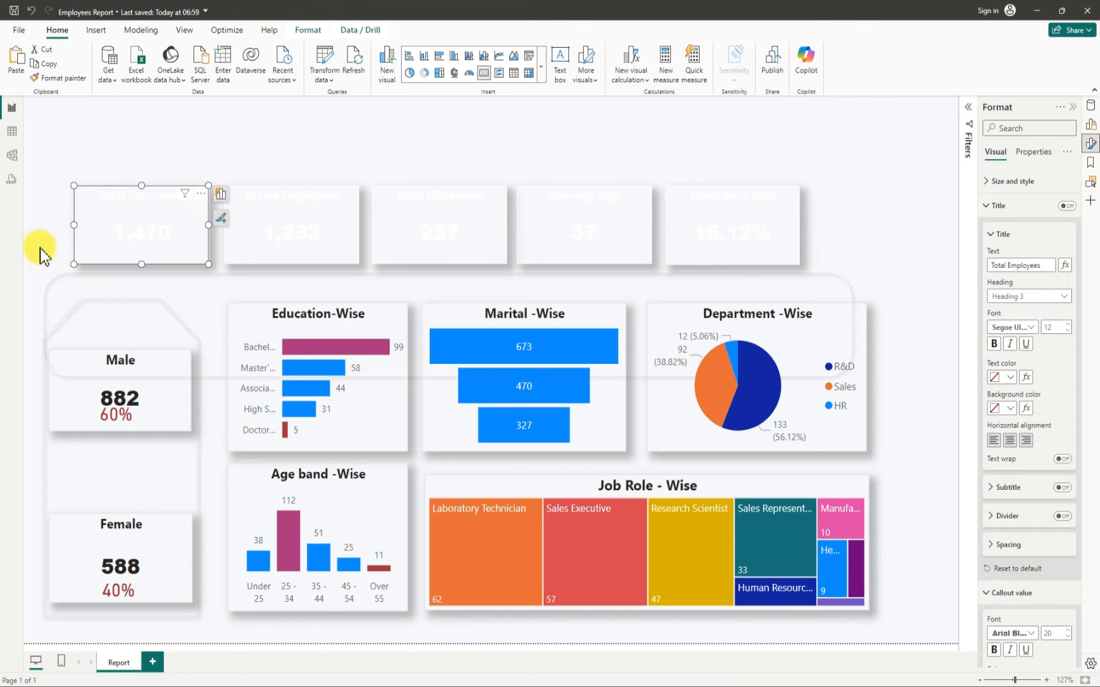
pyautogui.click(37, 248)
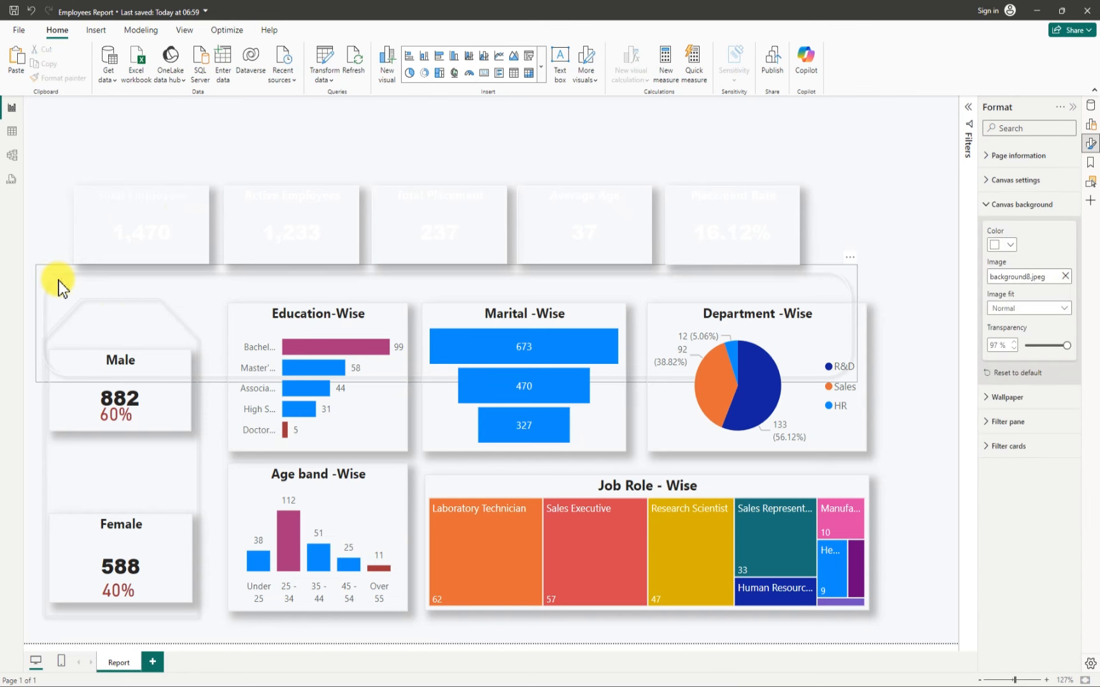
pyautogui.moveTo(61, 280); pyautogui.dragTo(115, 112)
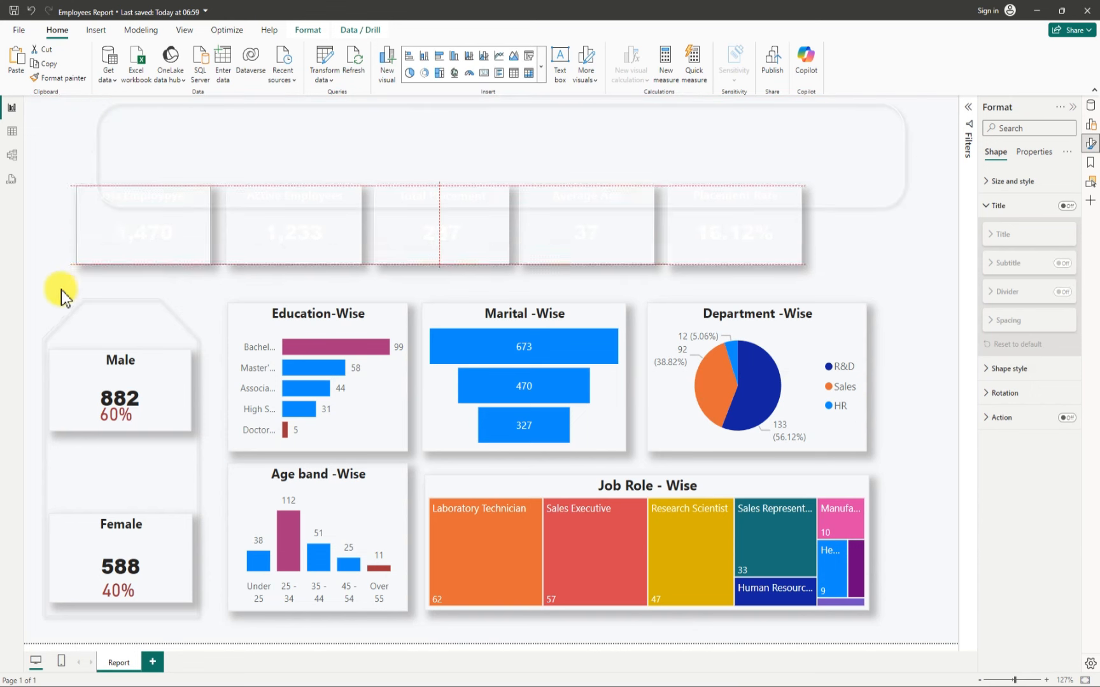
pyautogui.moveTo(61, 289); pyautogui.dragTo(64, 300)
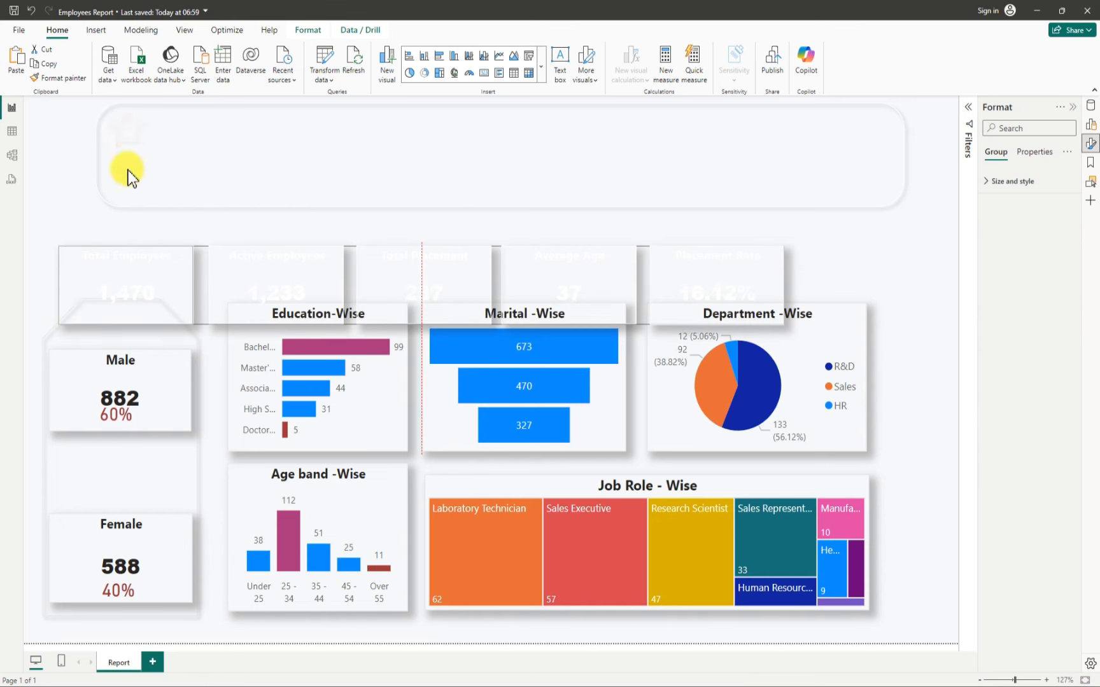
pyautogui.moveTo(120, 195)
pyautogui.mouseDown()
pyautogui.moveTo(97, 151)
pyautogui.moveTo(115, 171)
pyautogui.mouseUp()
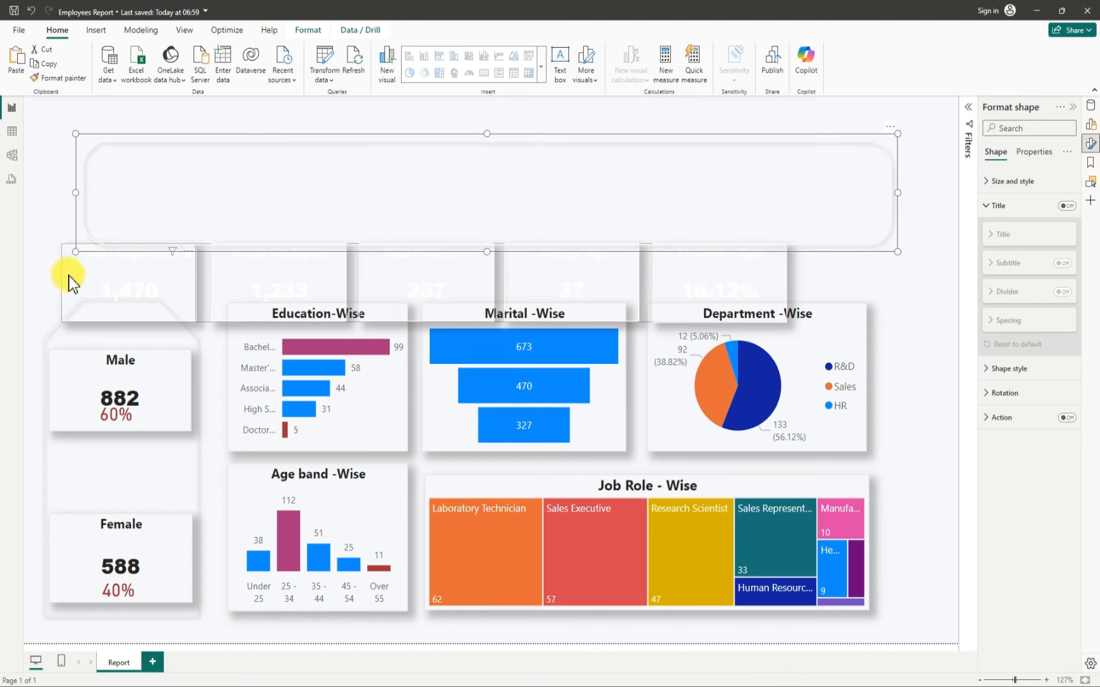
pyautogui.moveTo(68, 293); pyautogui.dragTo(137, 186)
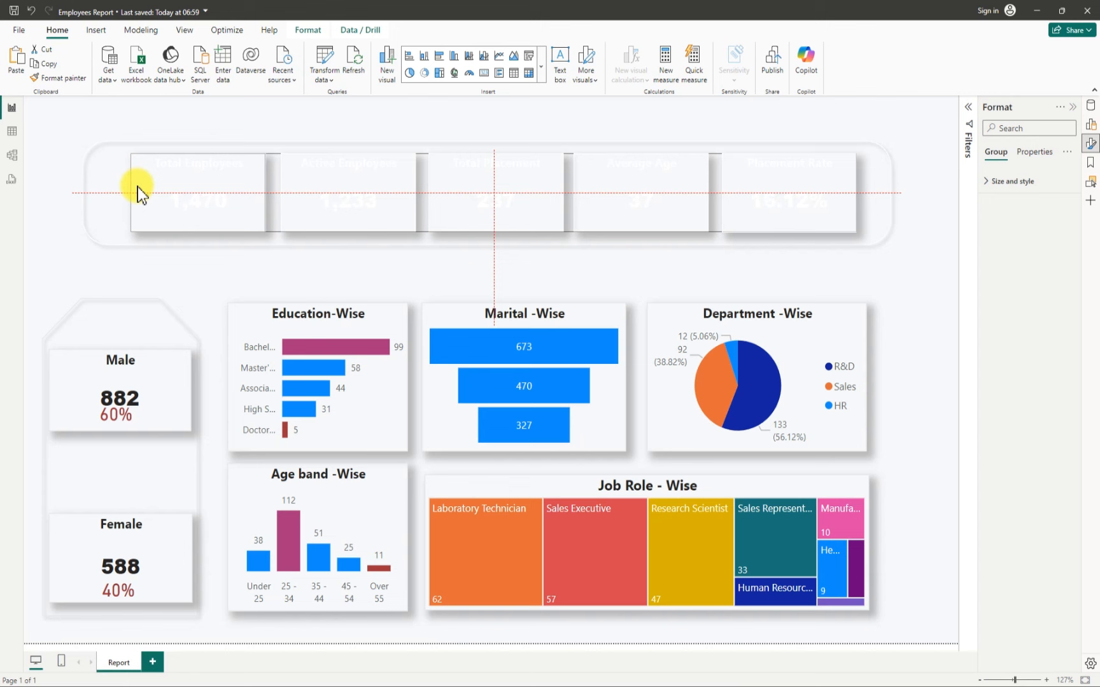
# Step: Select all five KPI cards together with the rounded outline shape that surrounds them
pyautogui.click(140, 186)
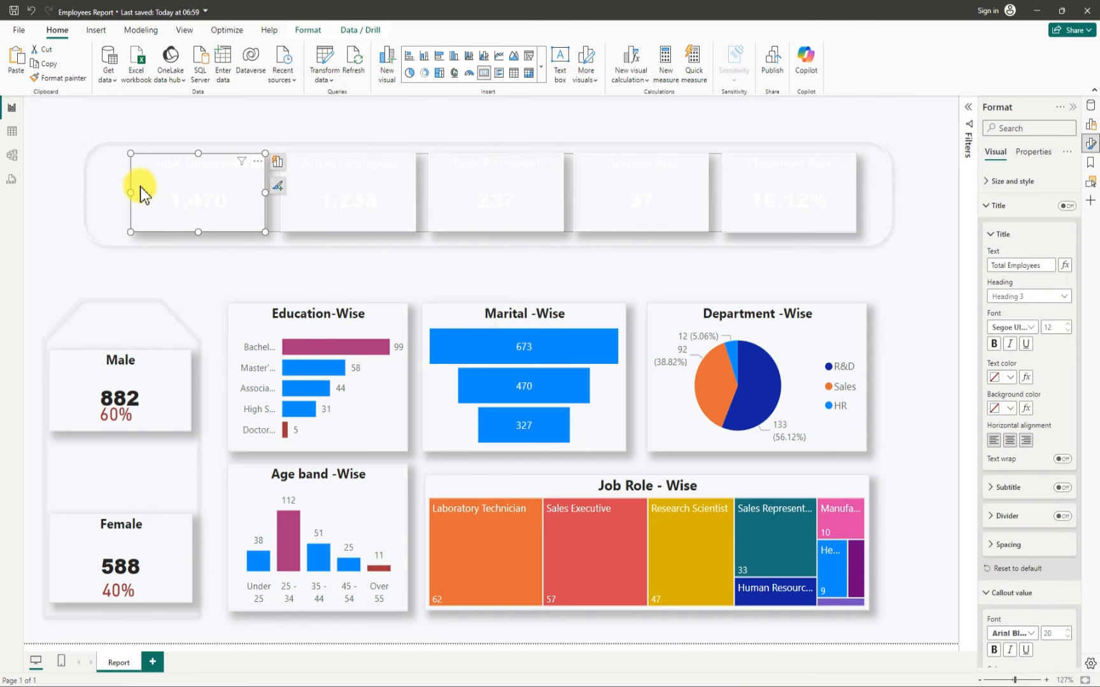
pyautogui.keyDown('ctrl'); pyautogui.click(308, 191); pyautogui.keyUp('ctrl')
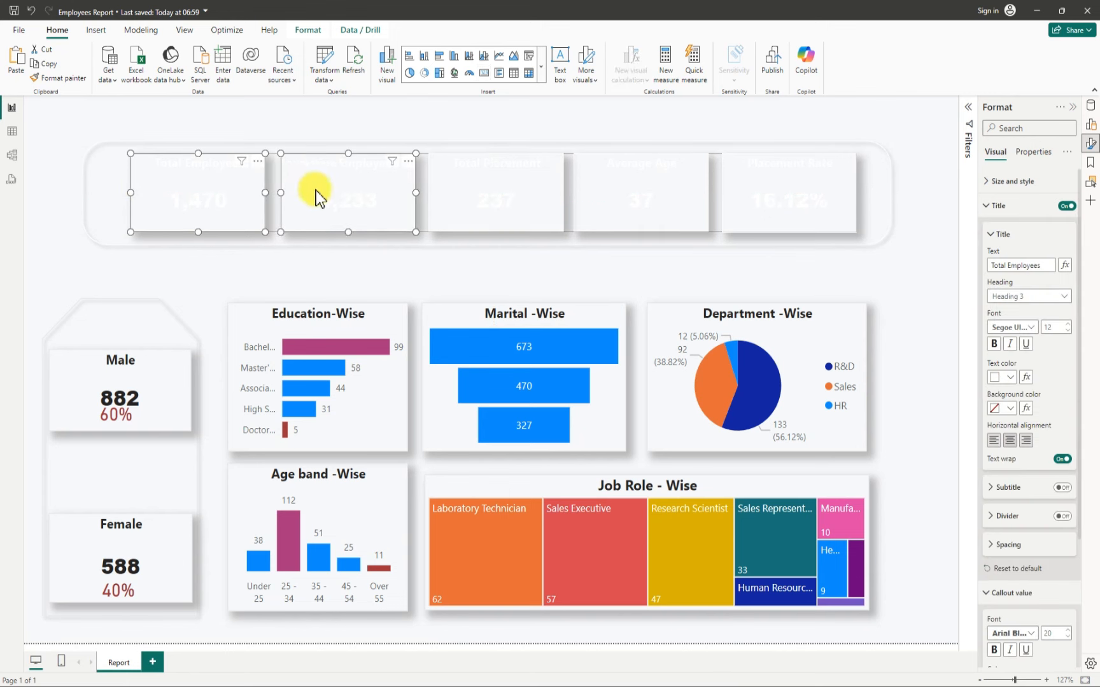
pyautogui.keyDown('ctrl'); pyautogui.click(653, 220); pyautogui.keyUp('ctrl')
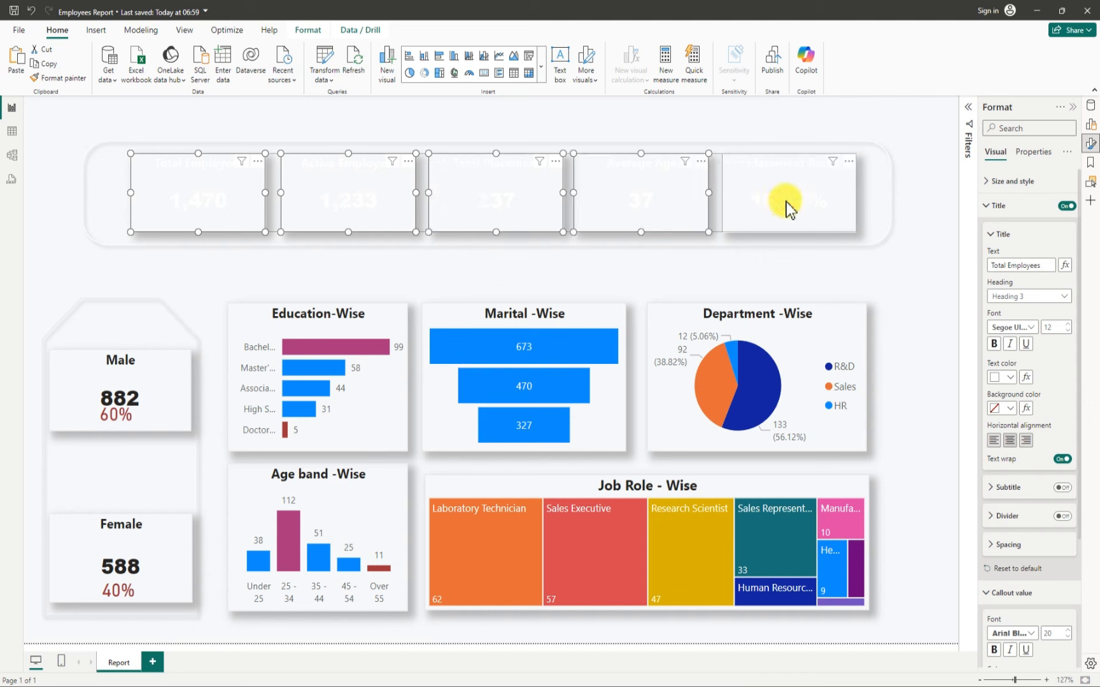
pyautogui.keyDown('ctrl'); pyautogui.click(817, 201); pyautogui.keyUp('ctrl')
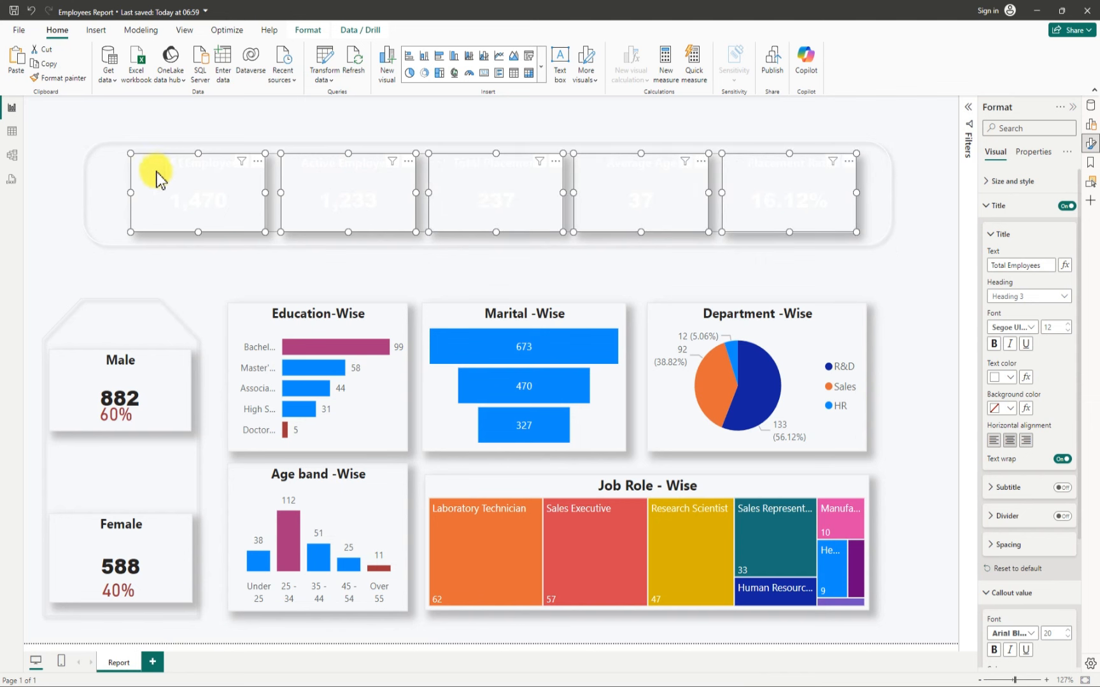
pyautogui.keyDown('ctrl'); pyautogui.click(95, 173); pyautogui.keyUp('ctrl')
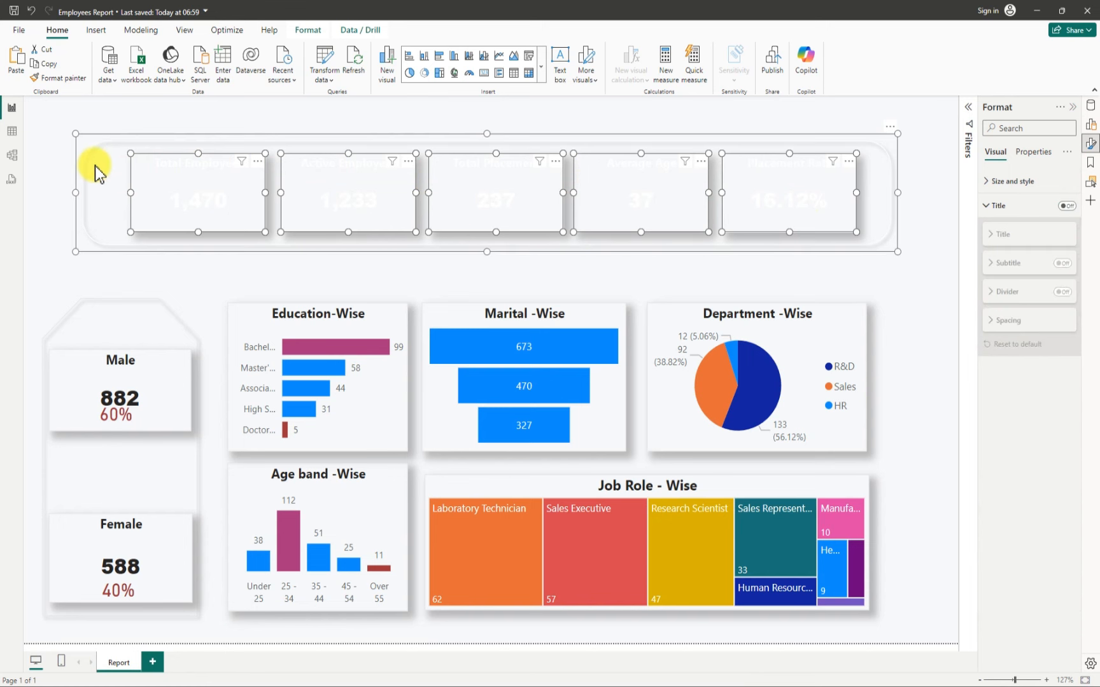
pyautogui.click(309, 30)
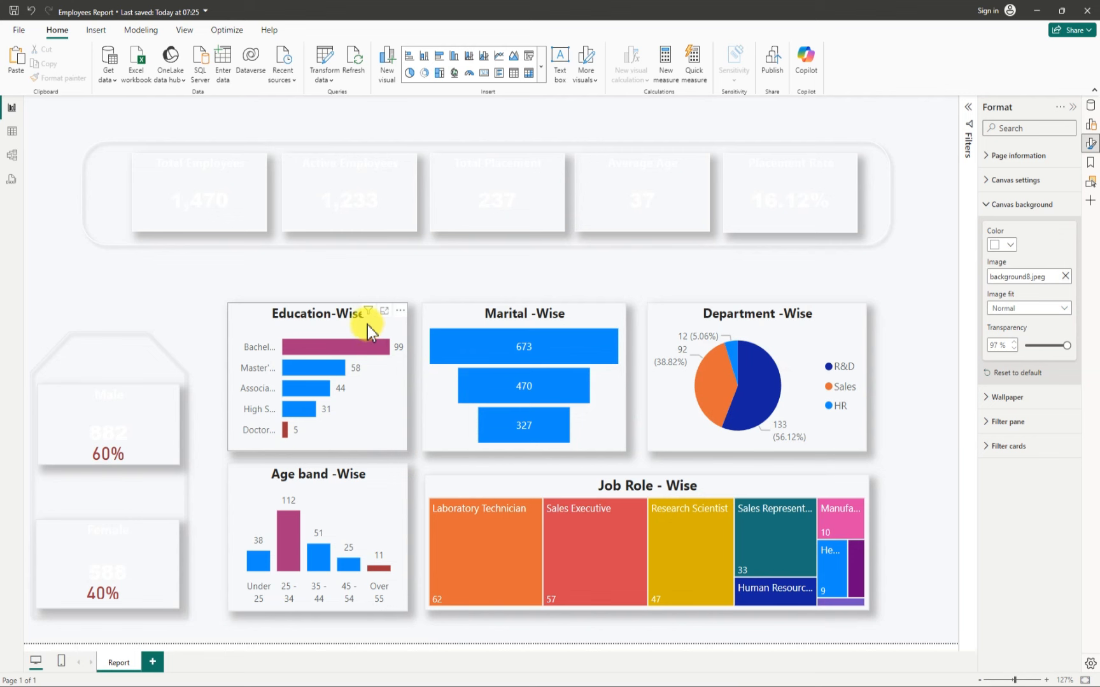
# Step: Set the title text and Y-axis value colors of the Education-Wise bar chart to white
pyautogui.click(366, 325)
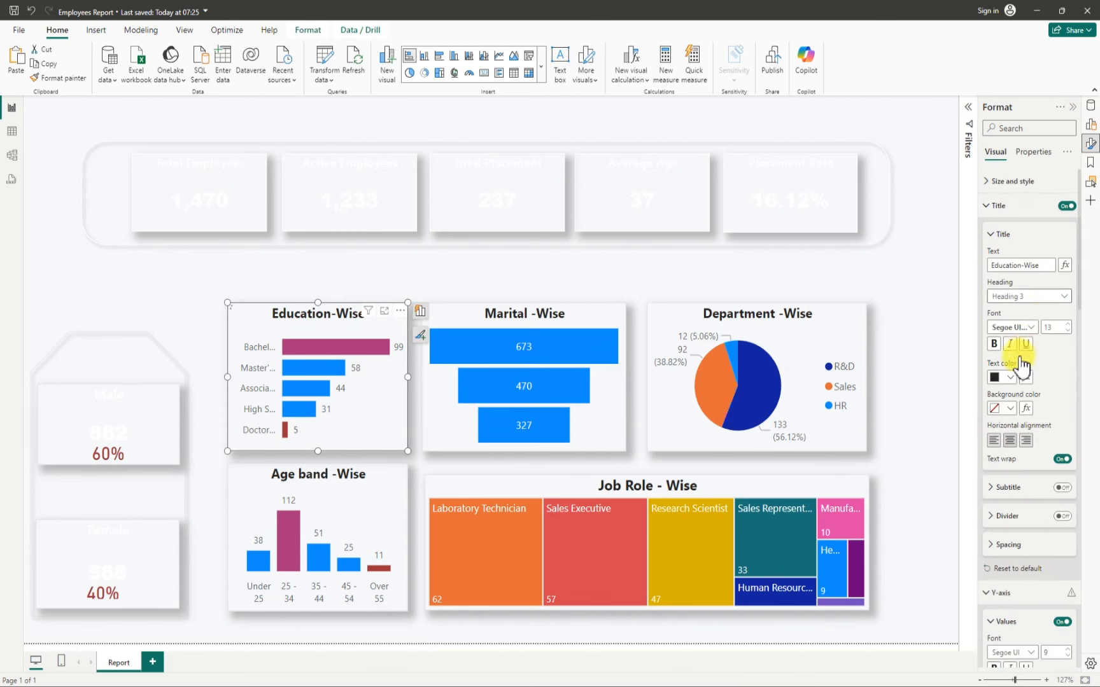
pyautogui.click(1010, 378)
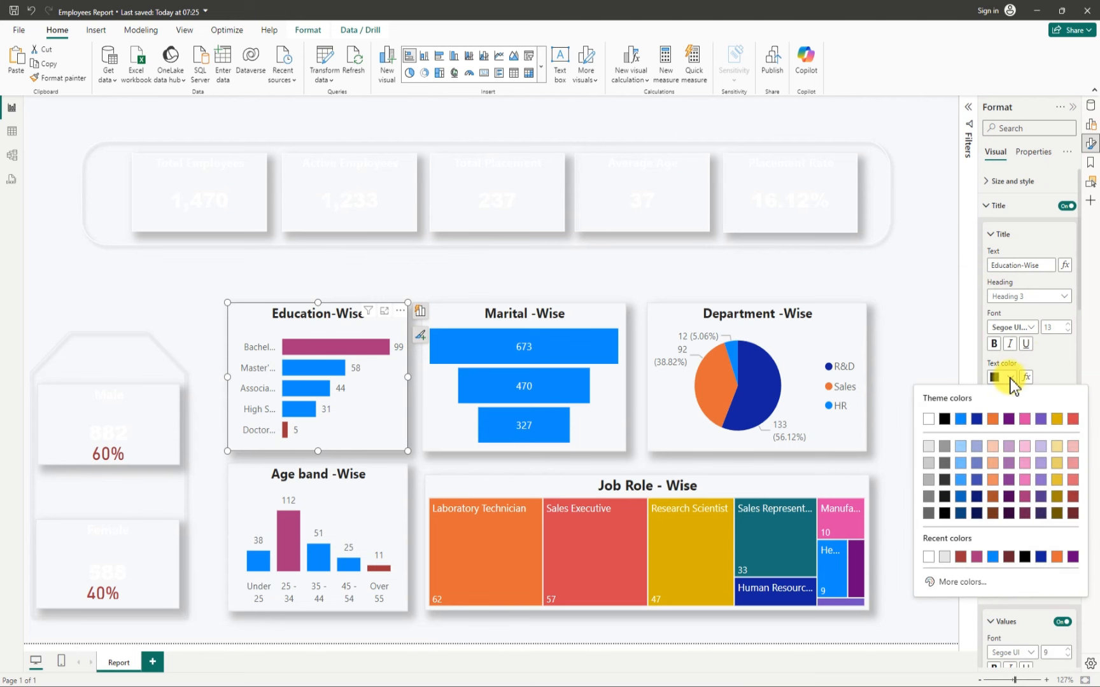
pyautogui.click(926, 420)
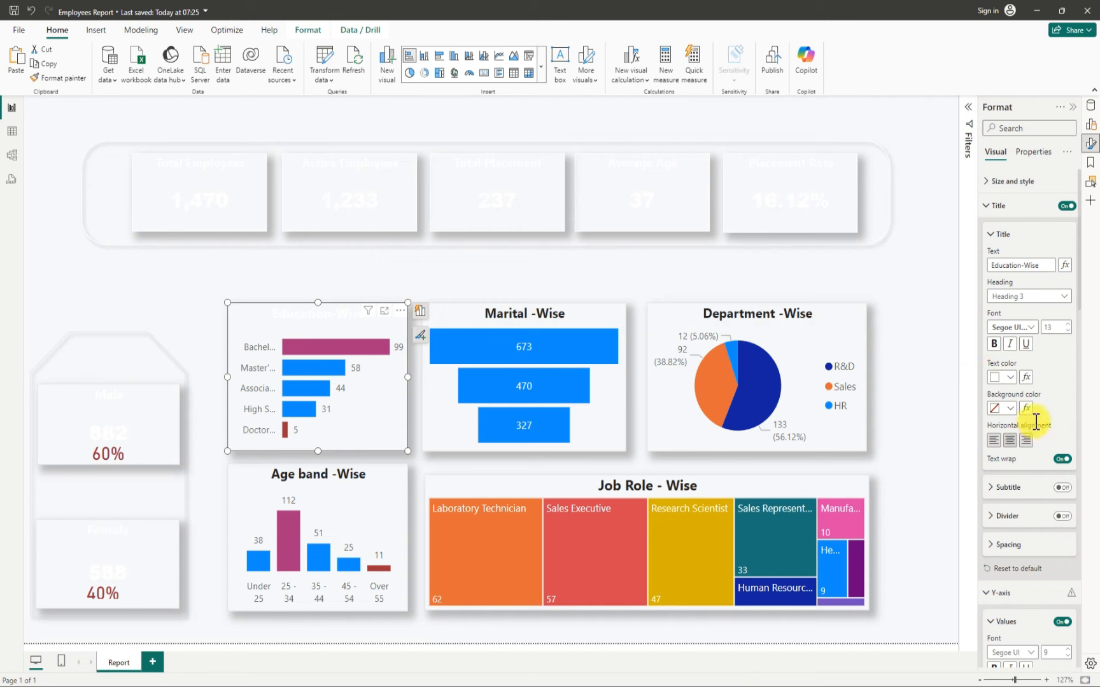
pyautogui.scroll(-1, 1012, 474)
pyautogui.scroll(-5, 1012, 474)
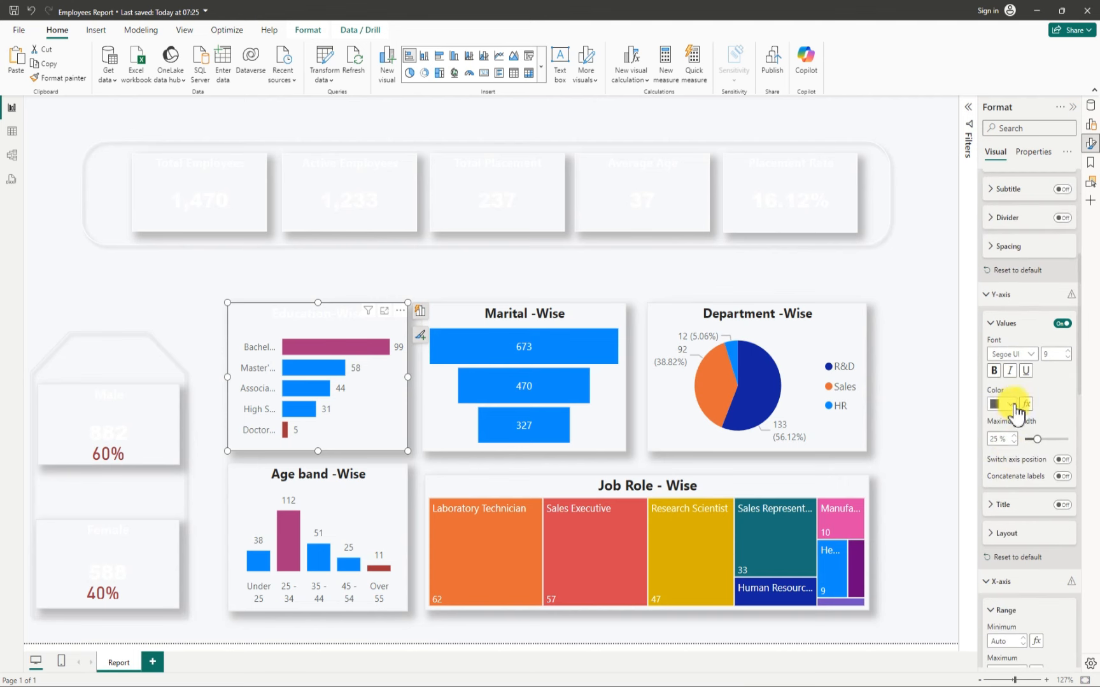
pyautogui.click(1011, 405)
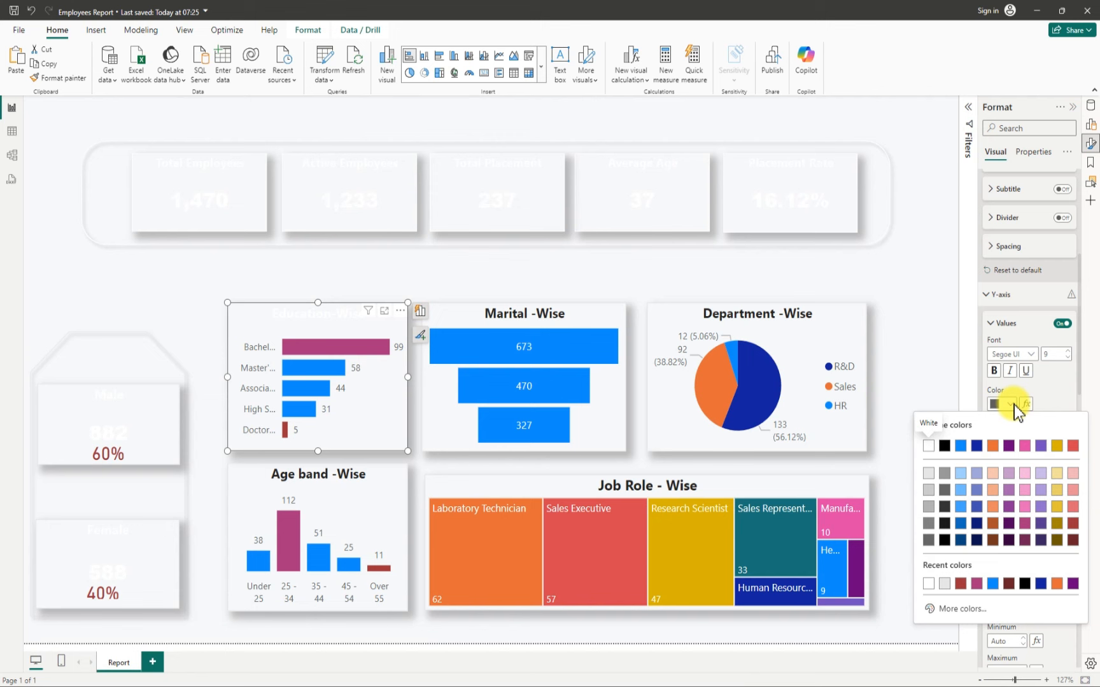
pyautogui.click(927, 445)
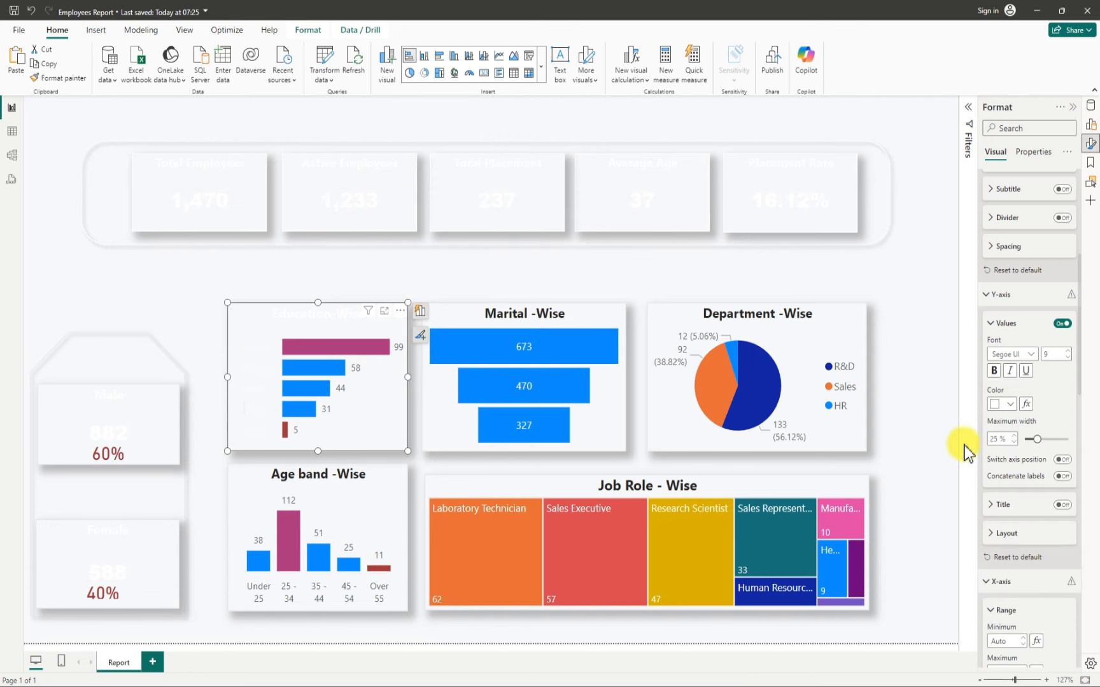
# Step: Set the data label value color of the Education-Wise bar chart to white
pyautogui.scroll(-5, 1000, 488)
pyautogui.scroll(-6, 1005, 490)
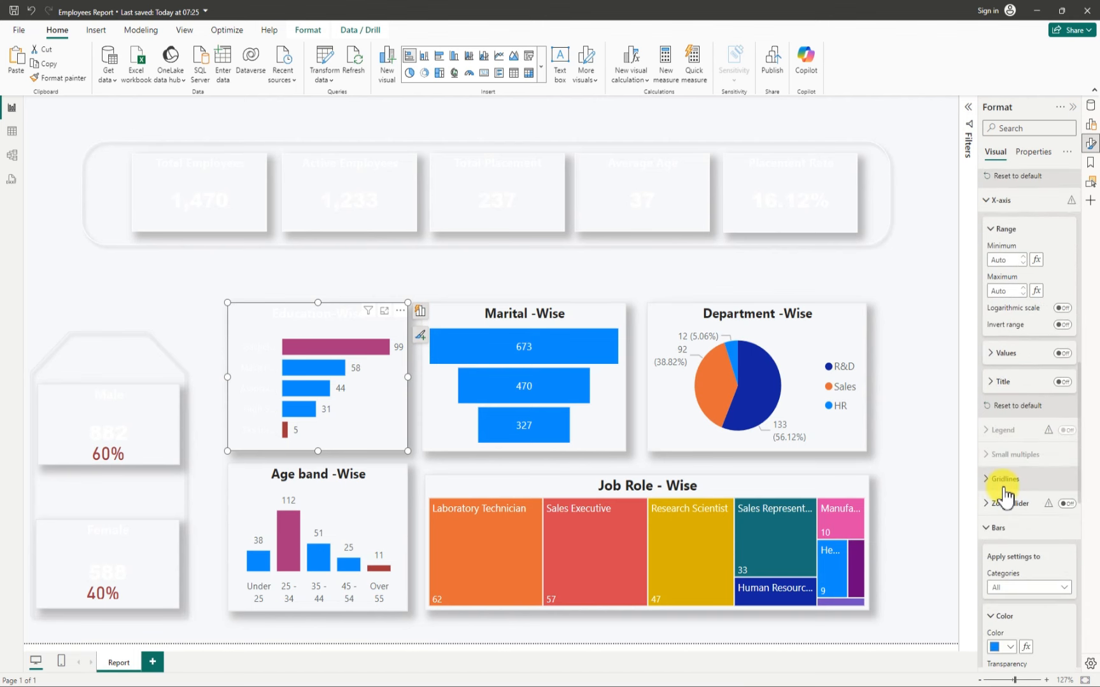
pyautogui.click(1003, 499)
pyautogui.scroll(-5, 1024, 467)
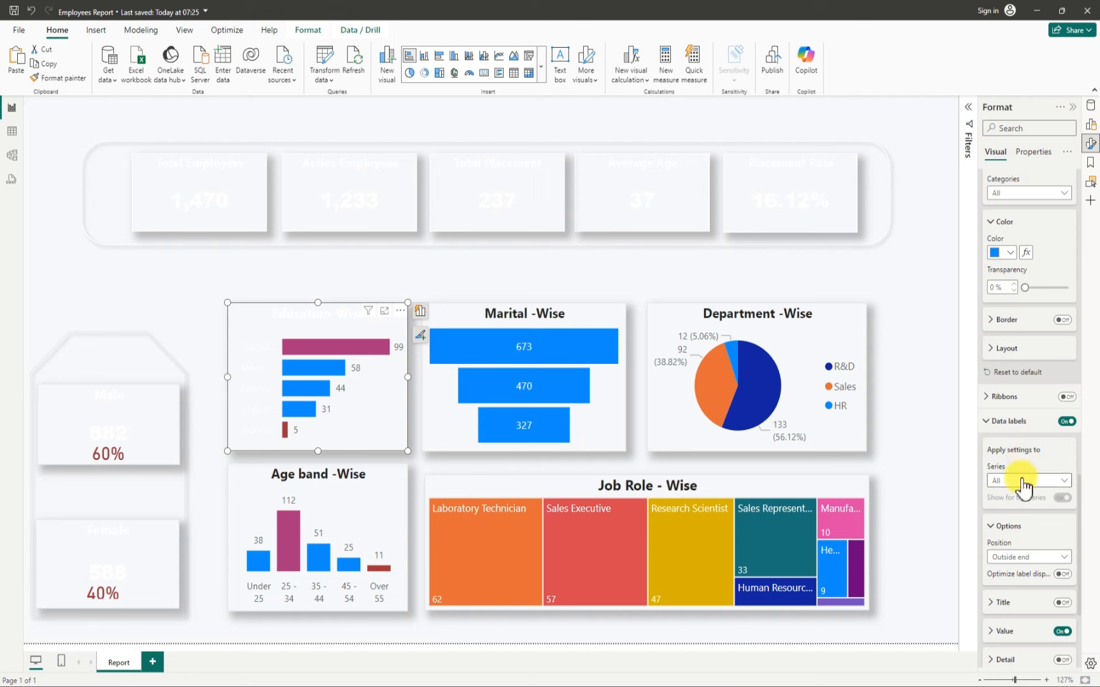
pyautogui.scroll(-4, 1025, 481)
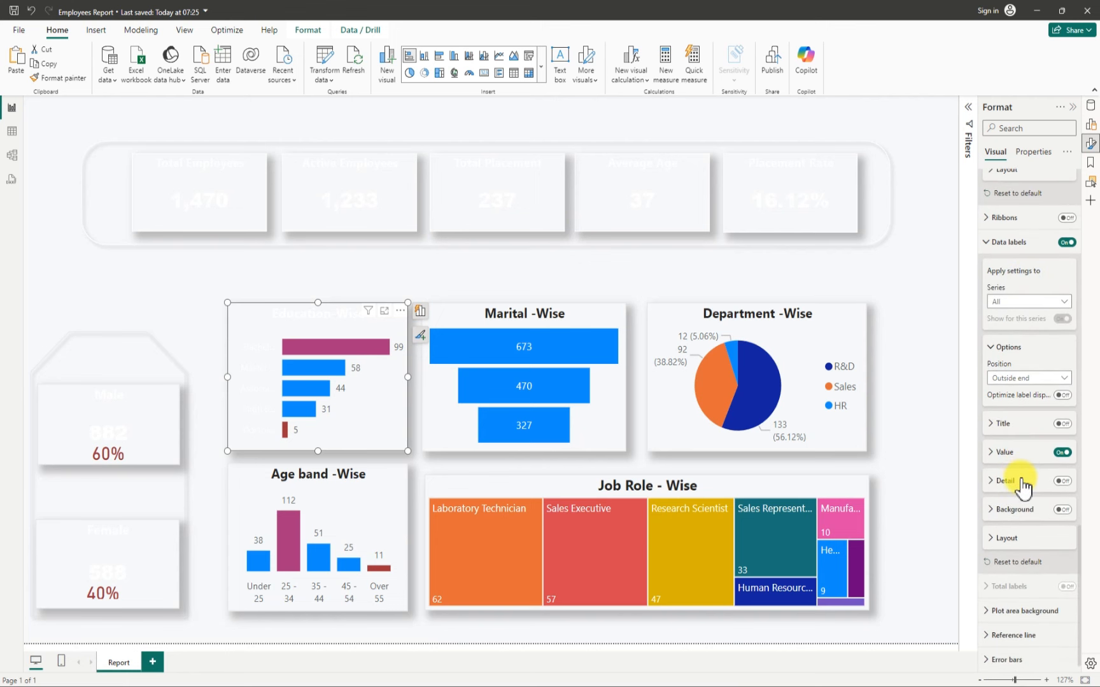
pyautogui.click(993, 455)
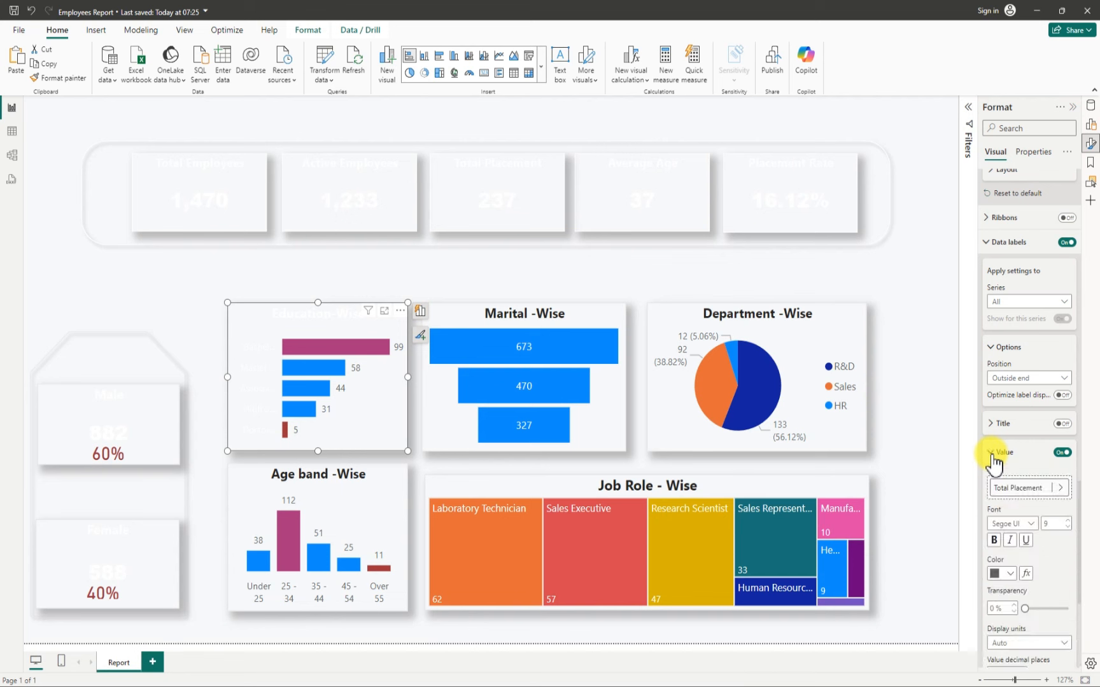
pyautogui.click(1011, 575)
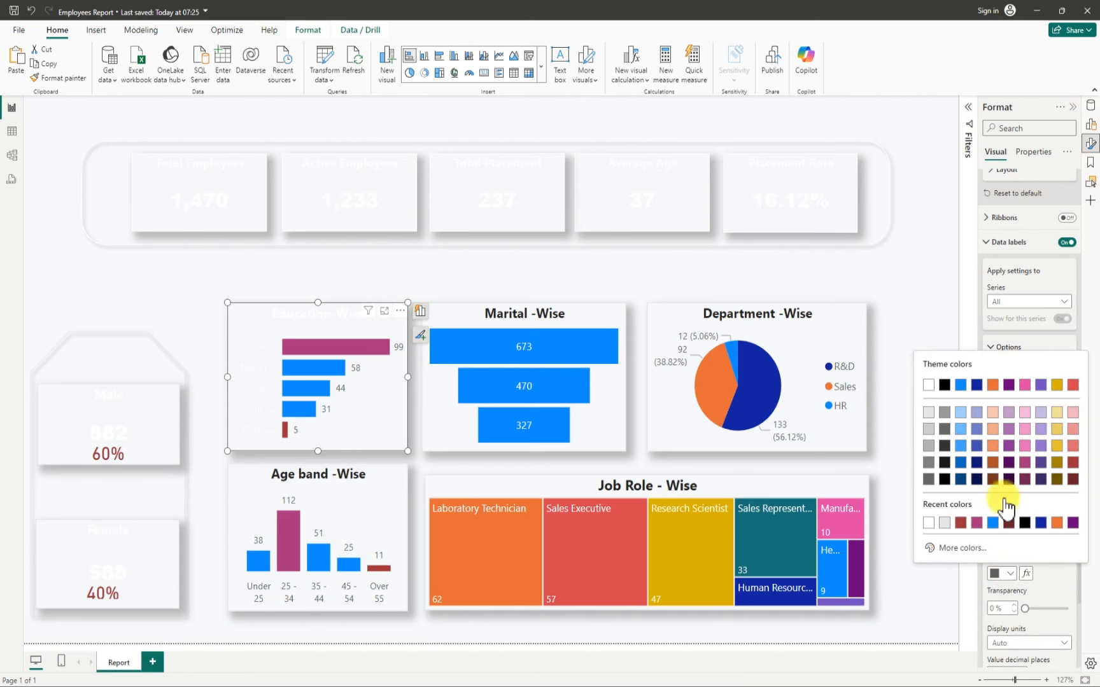
pyautogui.click(929, 386)
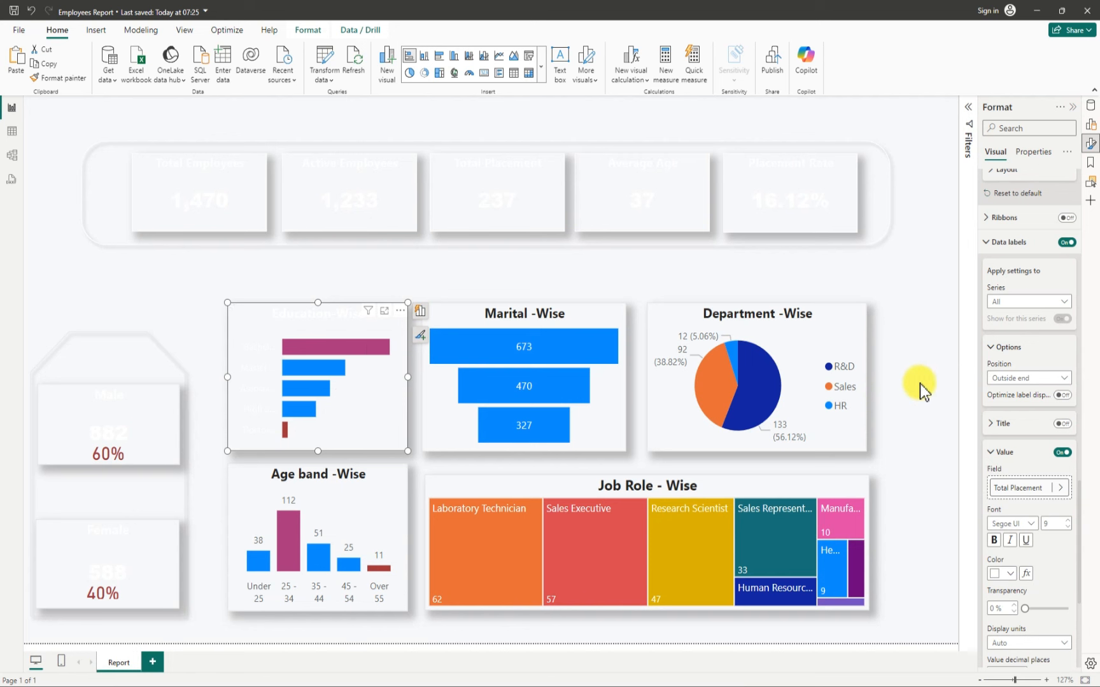
# Step: Set the data label value and X-axis value colors of the Age band -Wise column chart to white
pyautogui.click(250, 490)
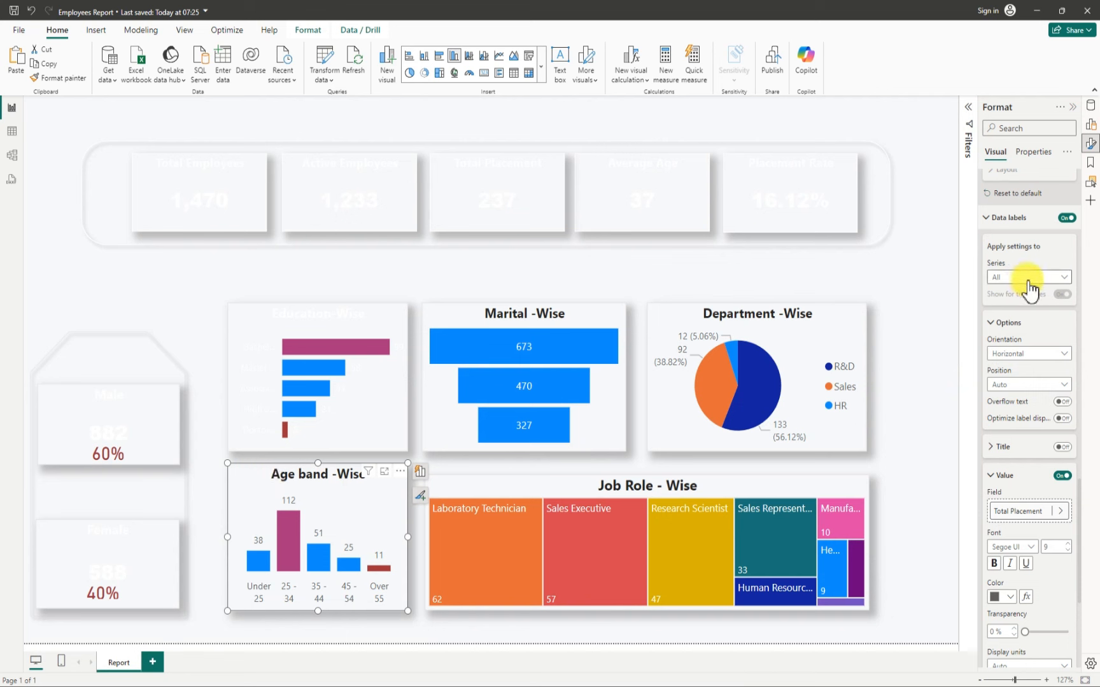
pyautogui.click(1001, 597)
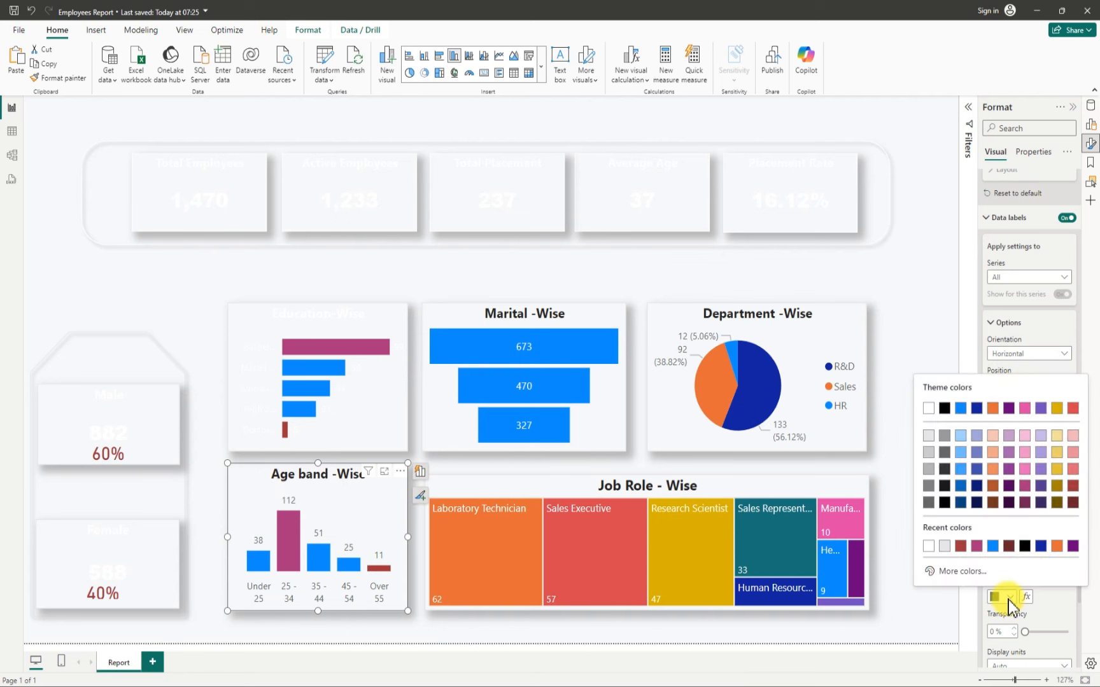
pyautogui.click(928, 407)
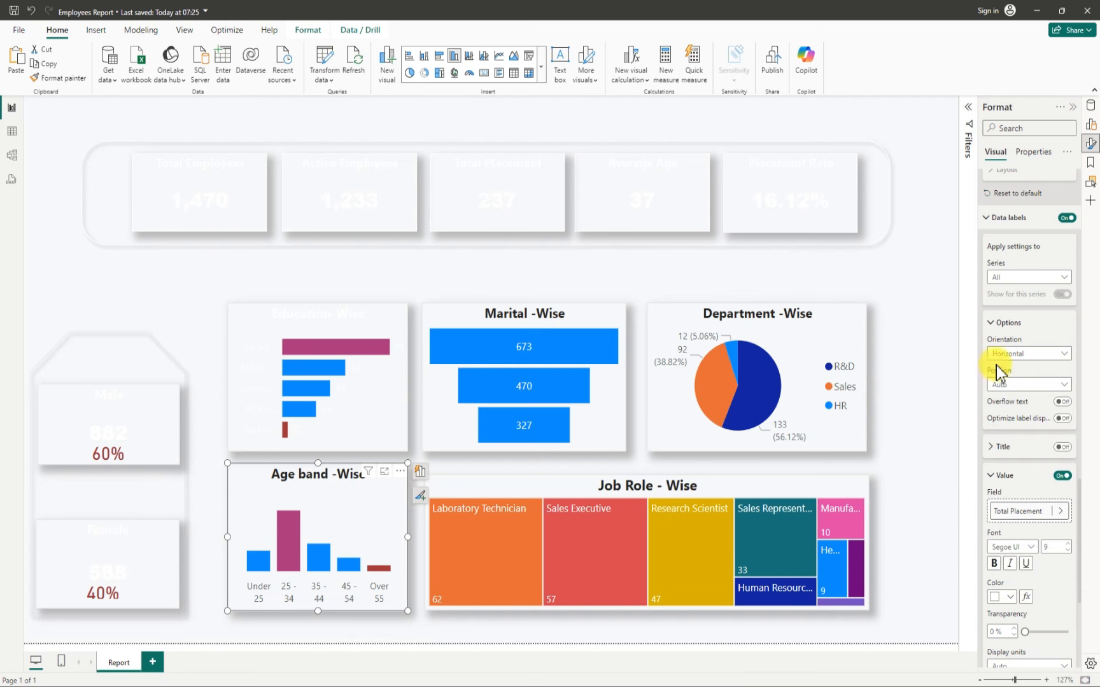
pyautogui.scroll(3, 999, 371)
pyautogui.scroll(1, 1008, 369)
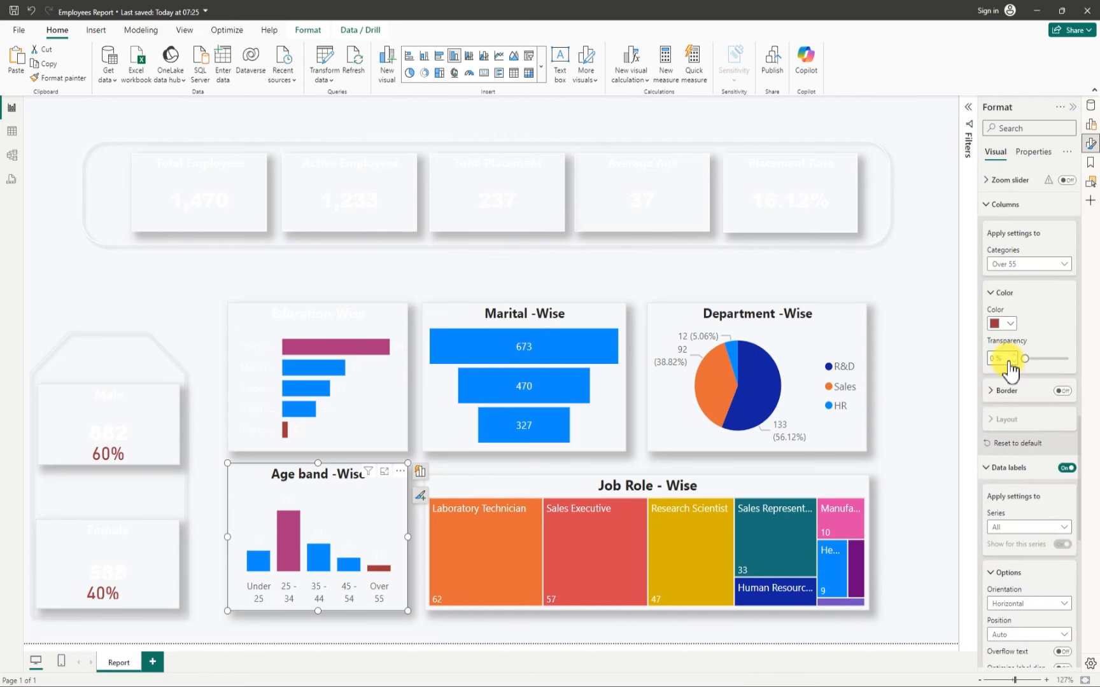
pyautogui.scroll(9, 1012, 369)
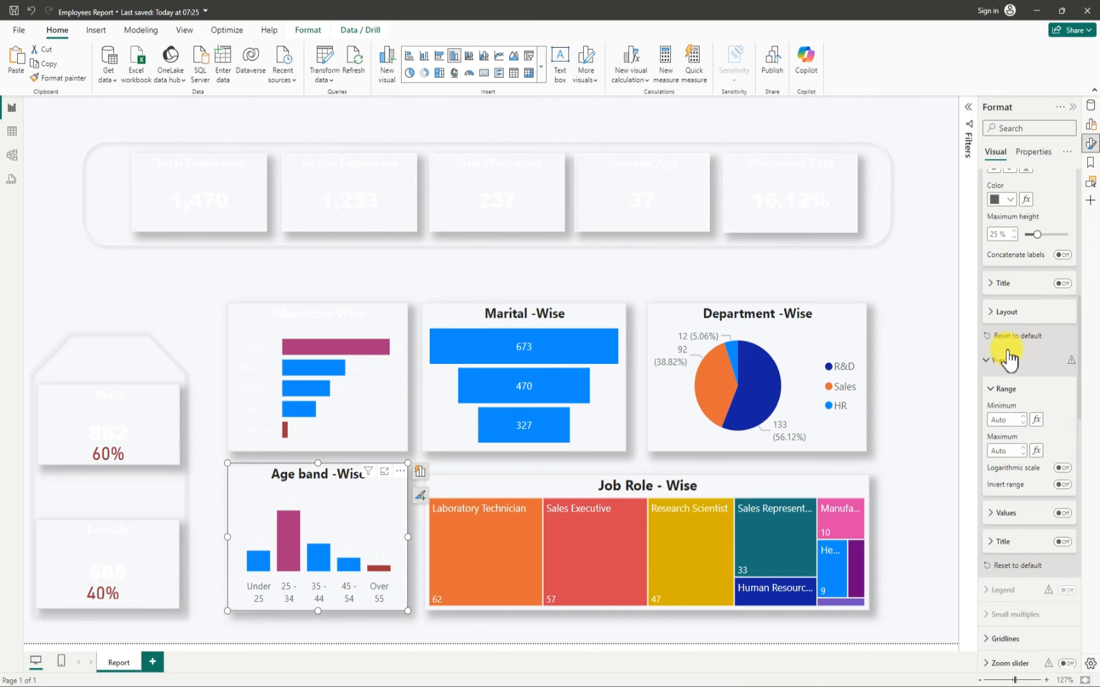
pyautogui.scroll(2, 1010, 361)
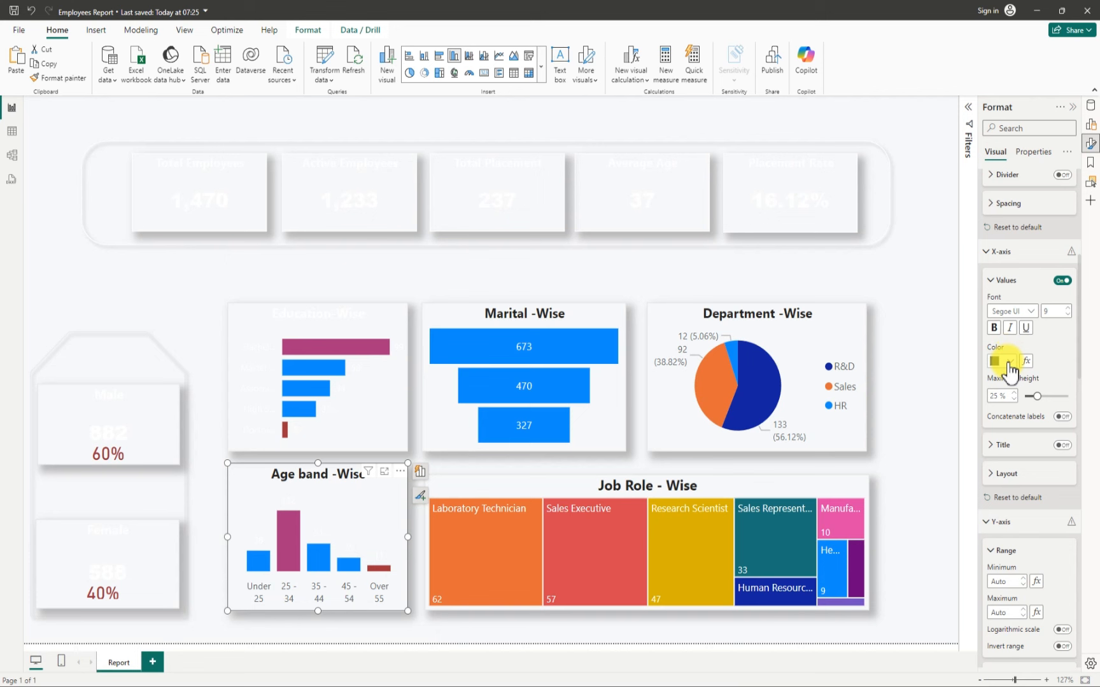
pyautogui.click(1009, 364)
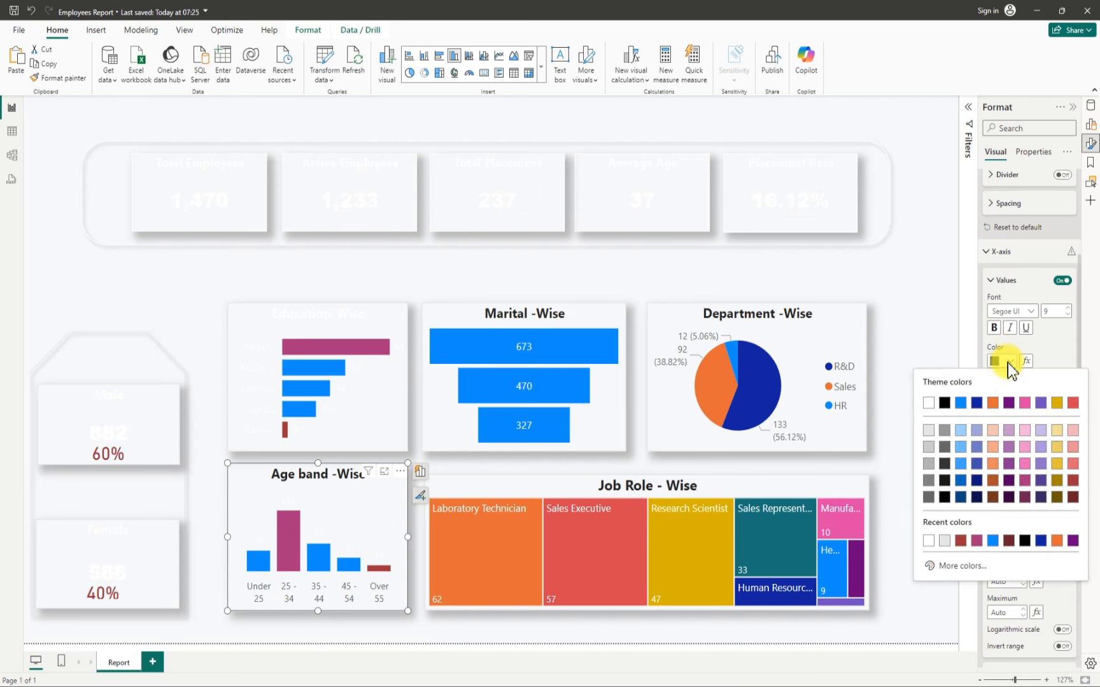
pyautogui.click(929, 403)
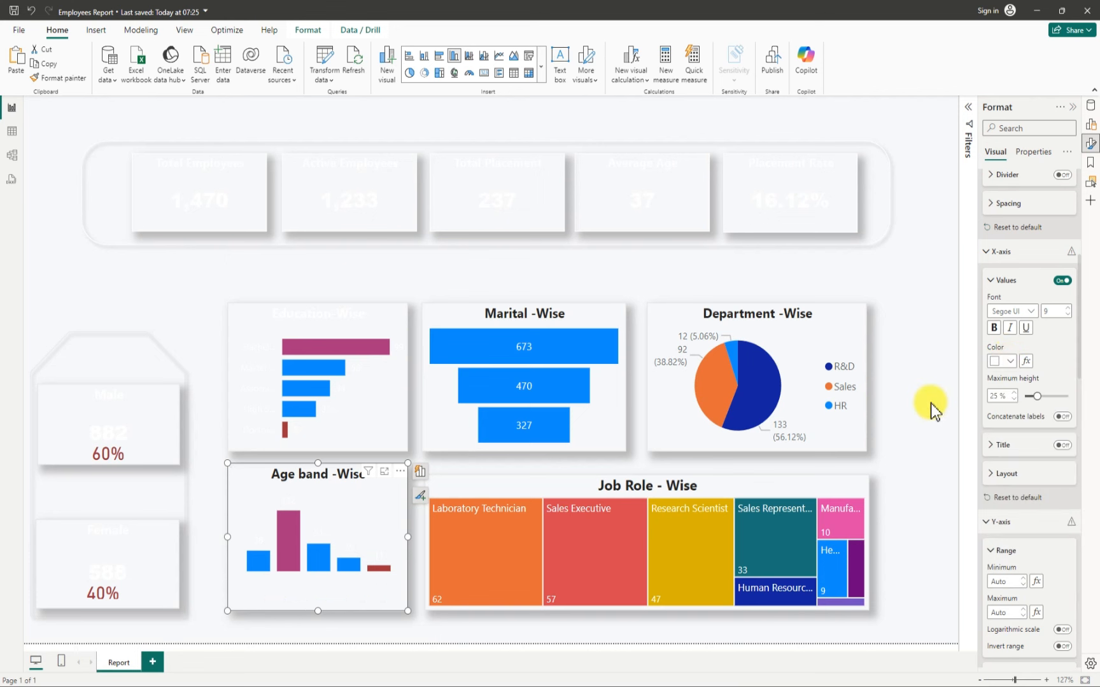
# Step: Set the title text color of the Age band -Wise column chart to white
pyautogui.scroll(5, 1028, 367)
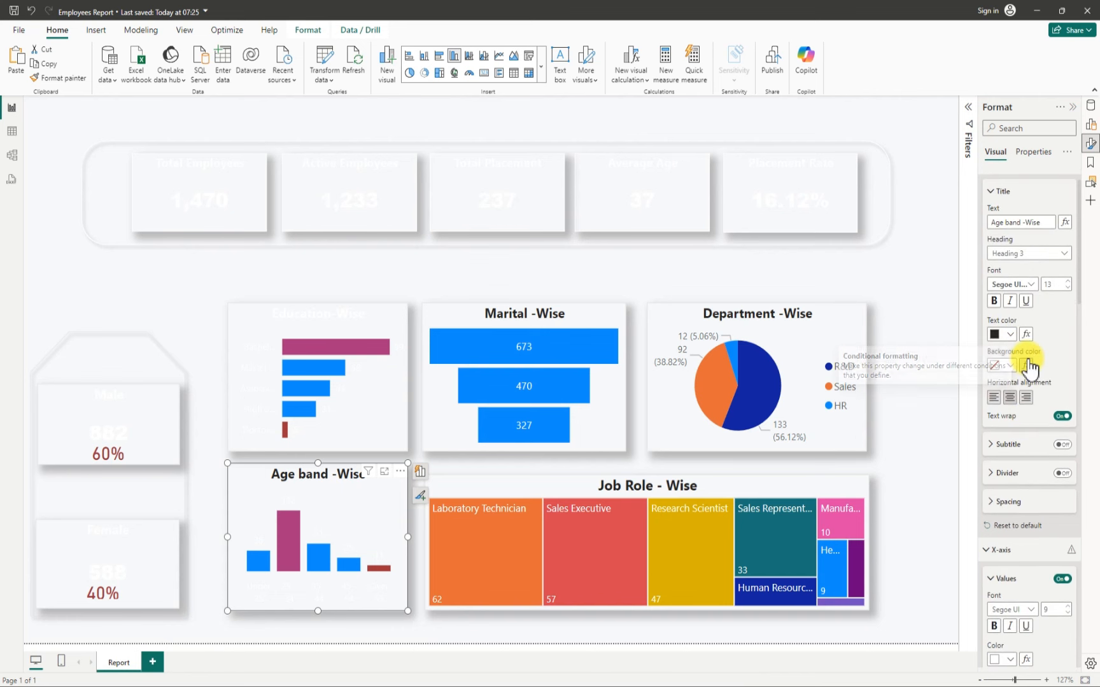
pyautogui.click(1010, 335)
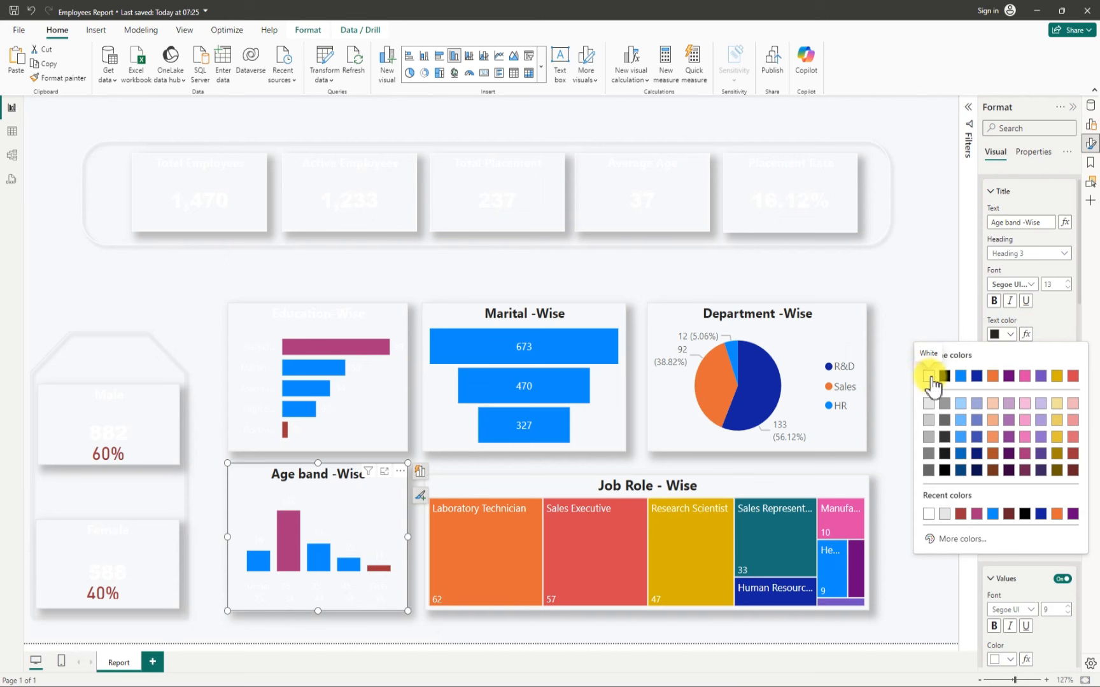
pyautogui.click(929, 376)
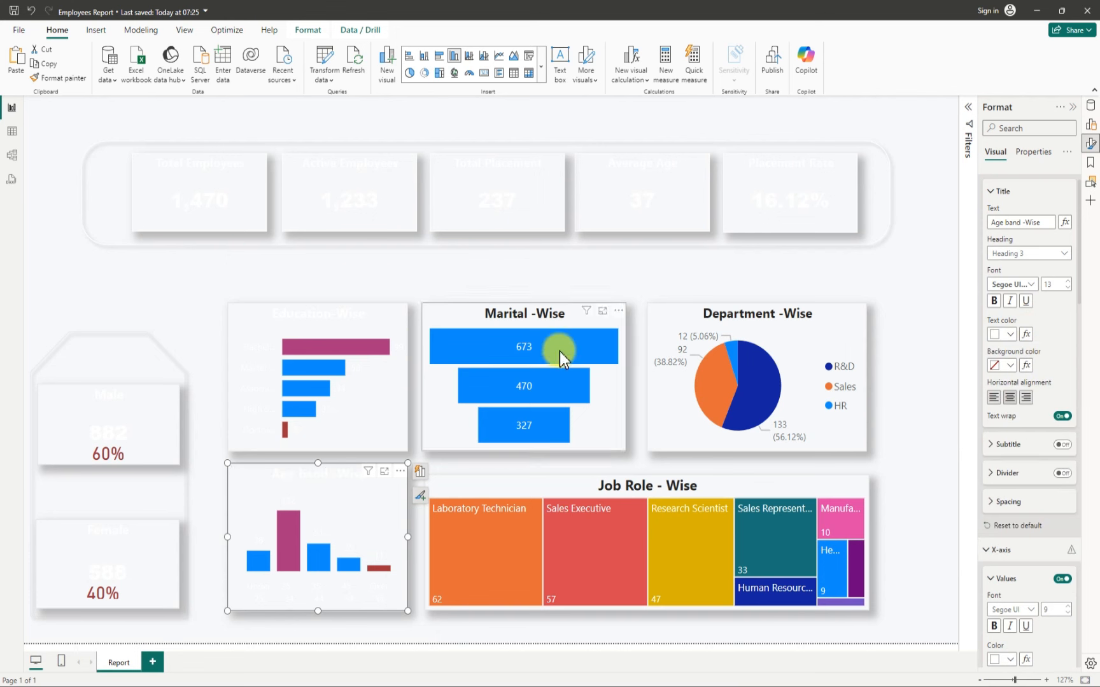
# Step: Set the title text color of the Marital -Wise funnel chart to white
pyautogui.click(439, 320)
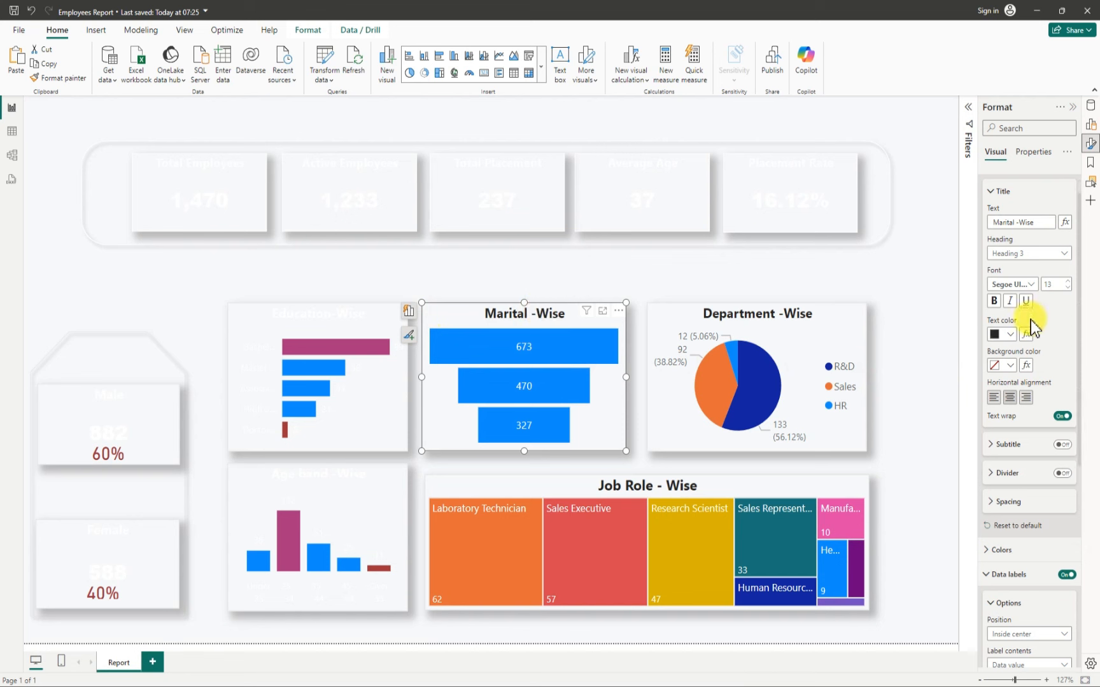
pyautogui.click(1010, 334)
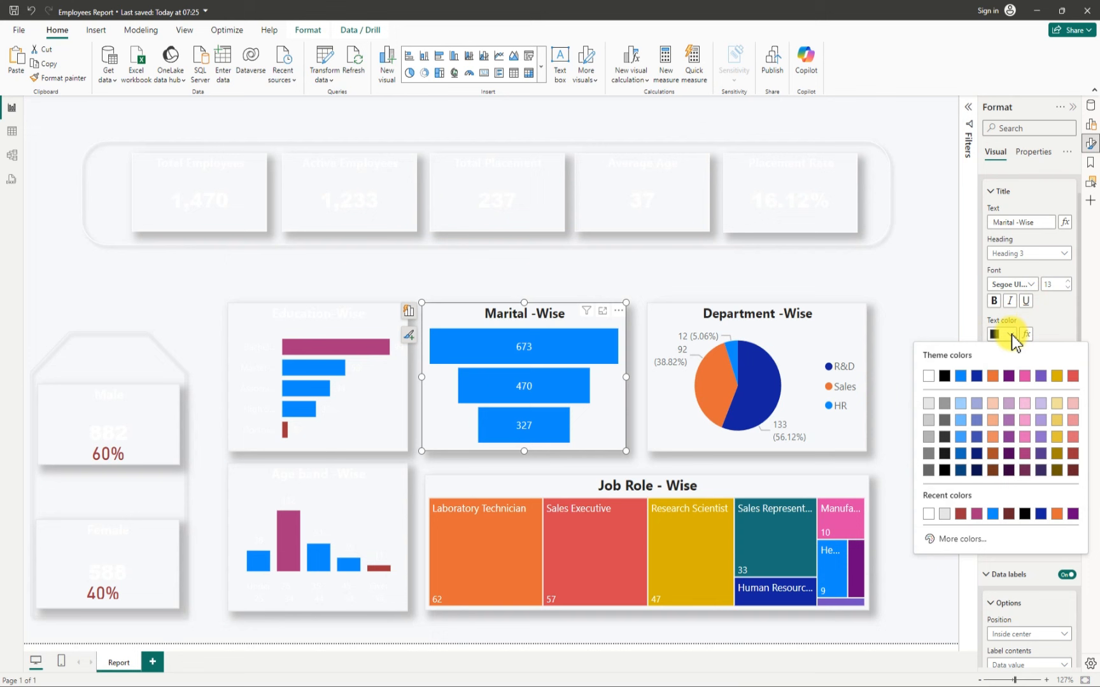
pyautogui.click(929, 377)
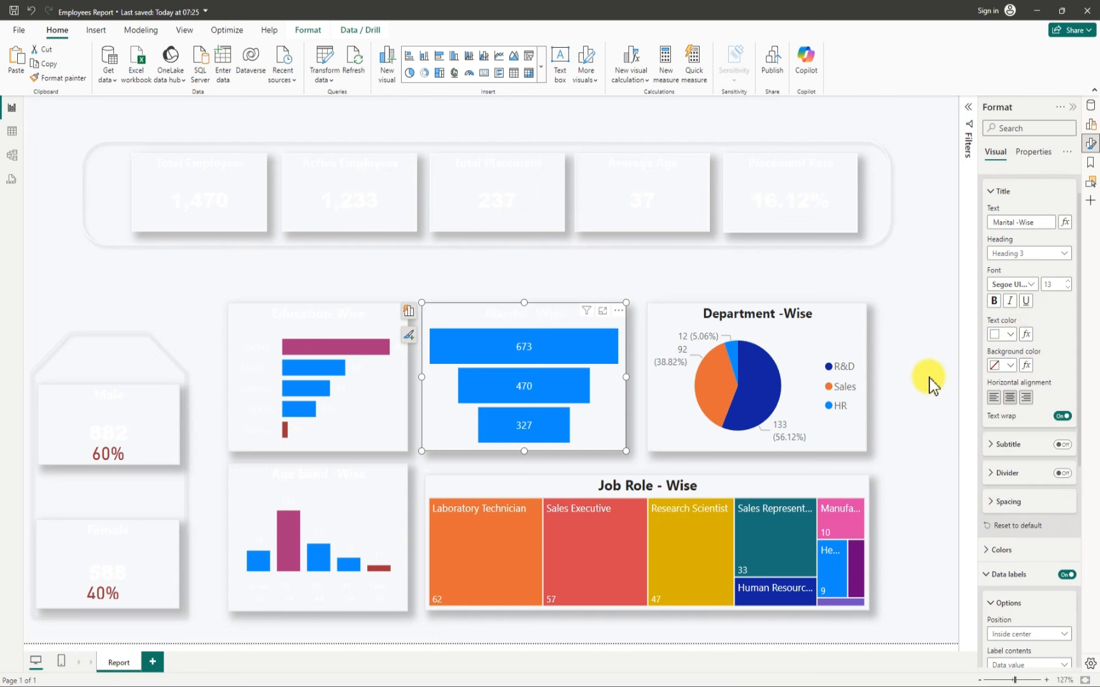
# Step: Set the title text color and the detail label value color of the Department -Wise pie chart to white
pyautogui.click(1012, 332)
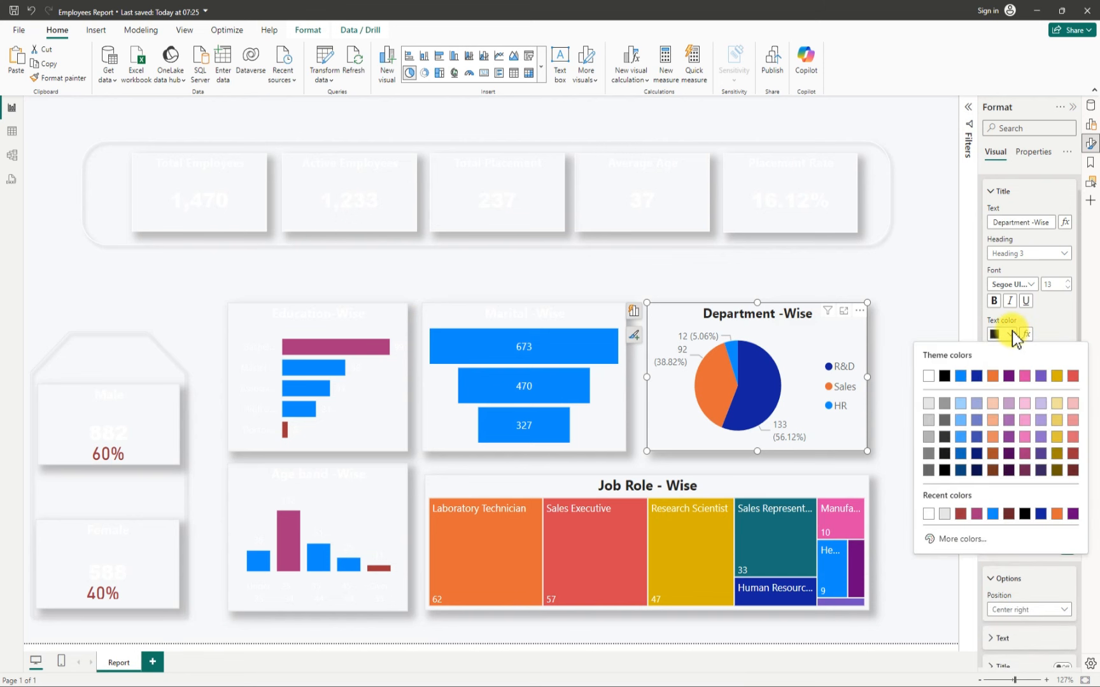
pyautogui.click(929, 376)
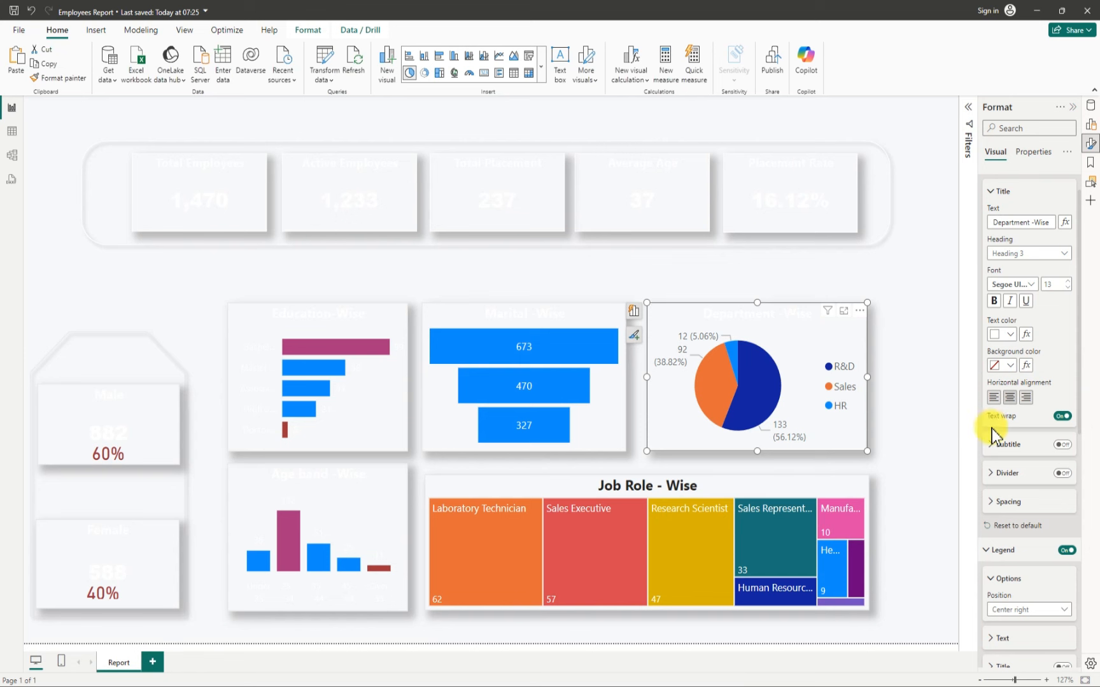
pyautogui.scroll(-10, 994, 438)
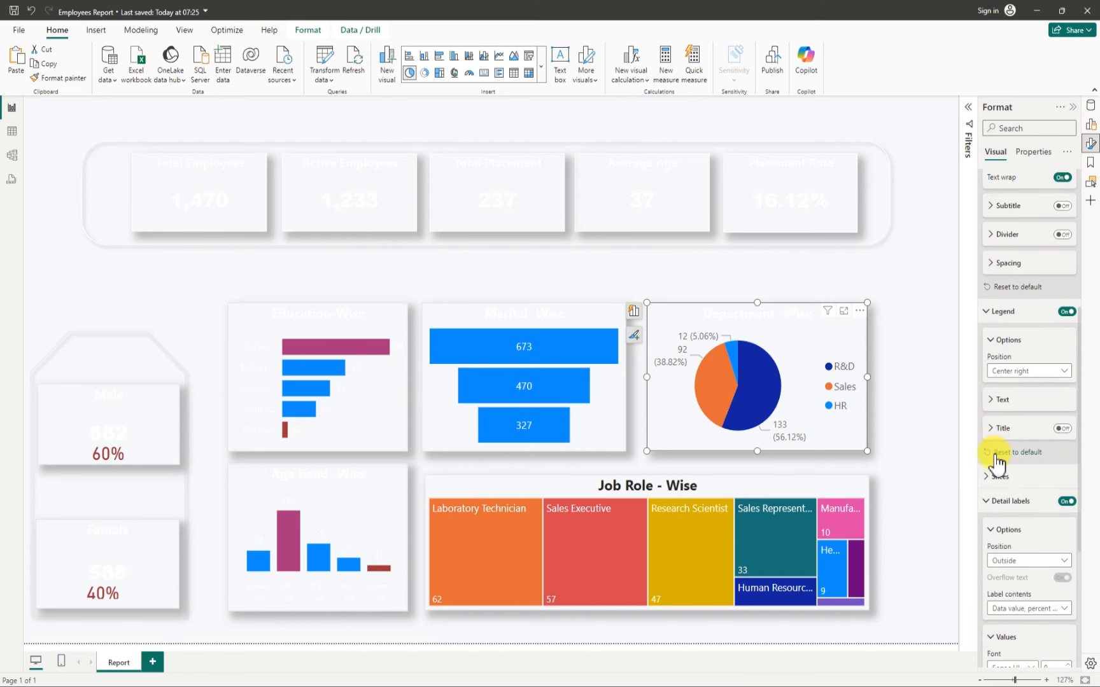
pyautogui.scroll(-3, 994, 459)
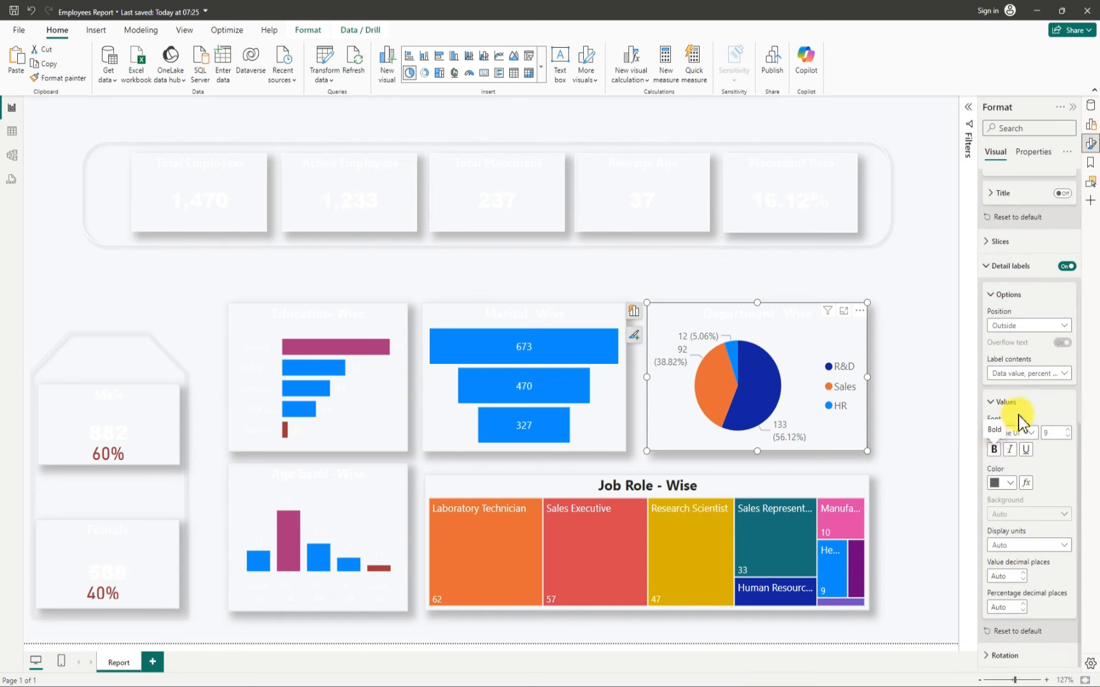
pyautogui.click(1009, 482)
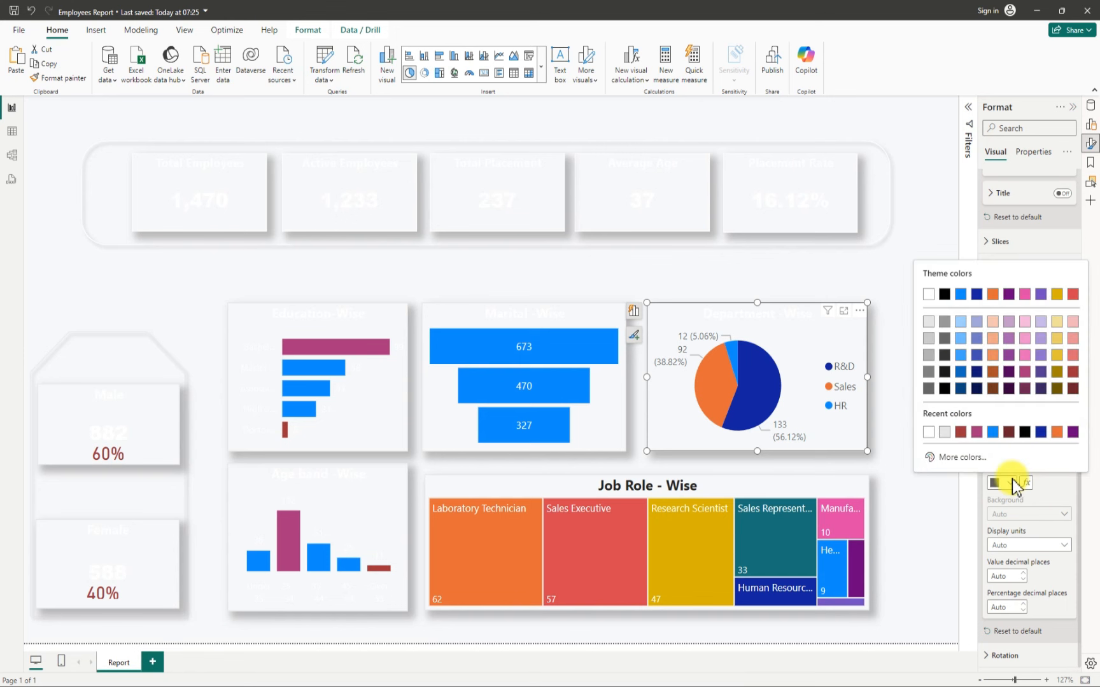
pyautogui.click(927, 294)
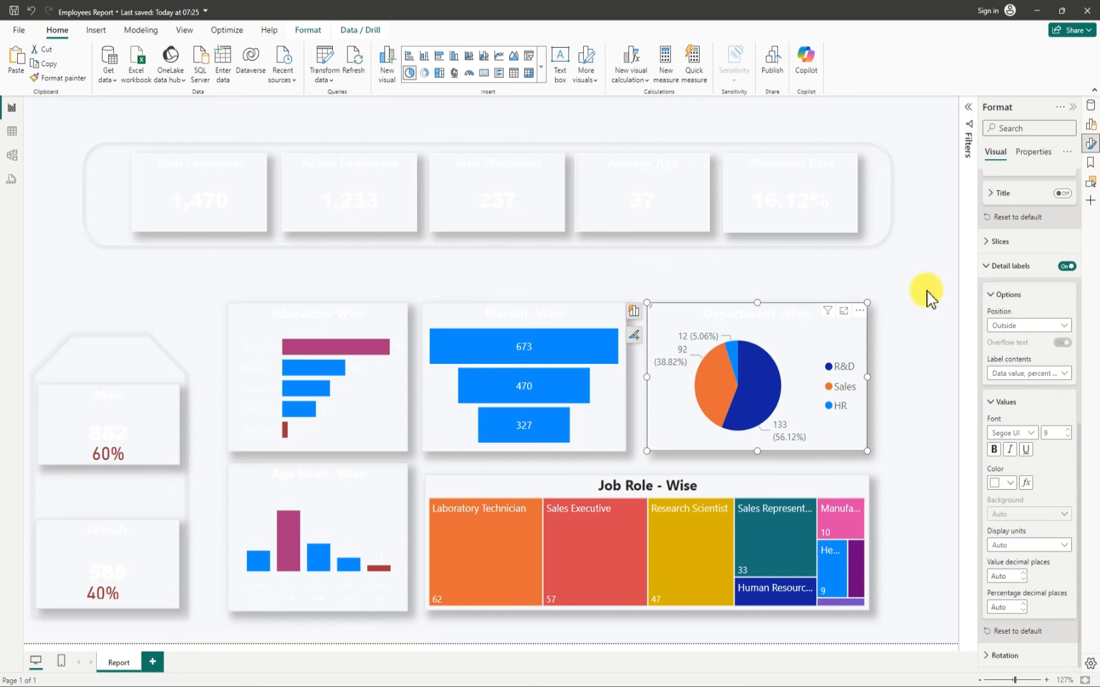
# Step: Set the legend text color of the Department -Wise pie chart to white
pyautogui.scroll(2, 1001, 321)
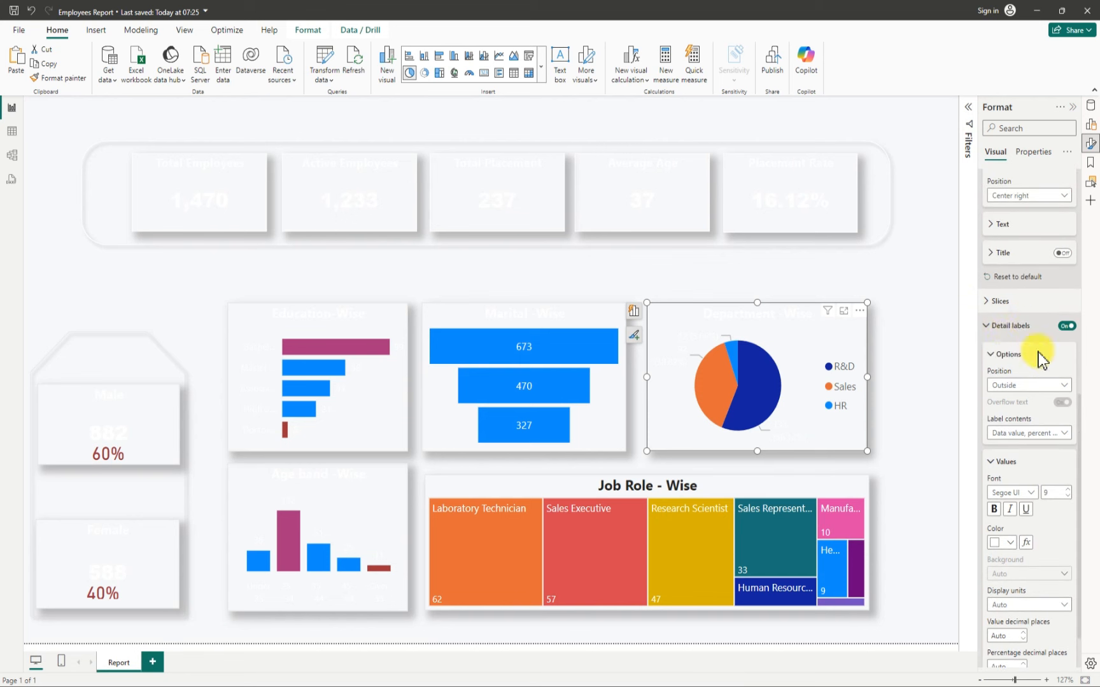
pyautogui.scroll(4, 1041, 375)
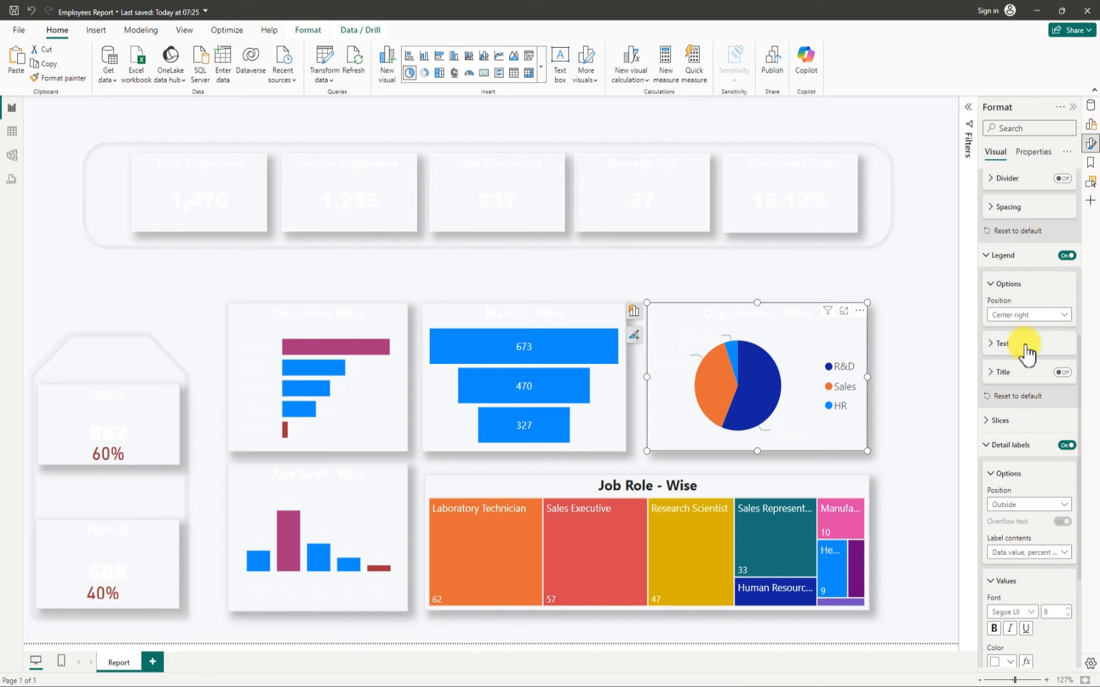
pyautogui.scroll(3, 1025, 353)
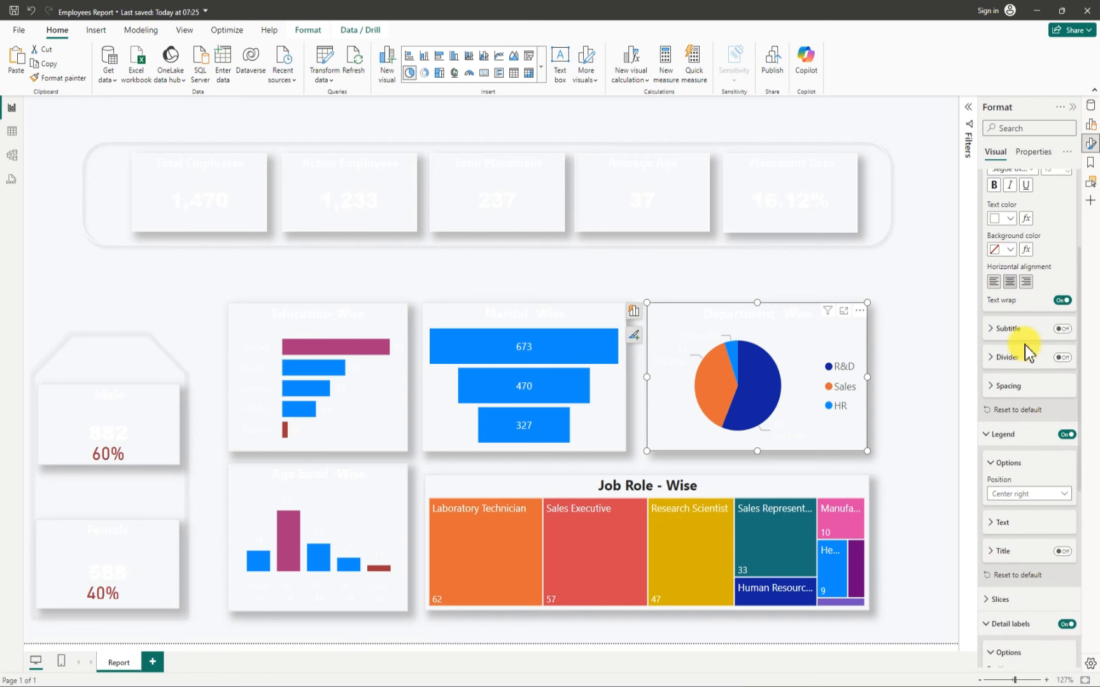
pyautogui.scroll(3, 1026, 351)
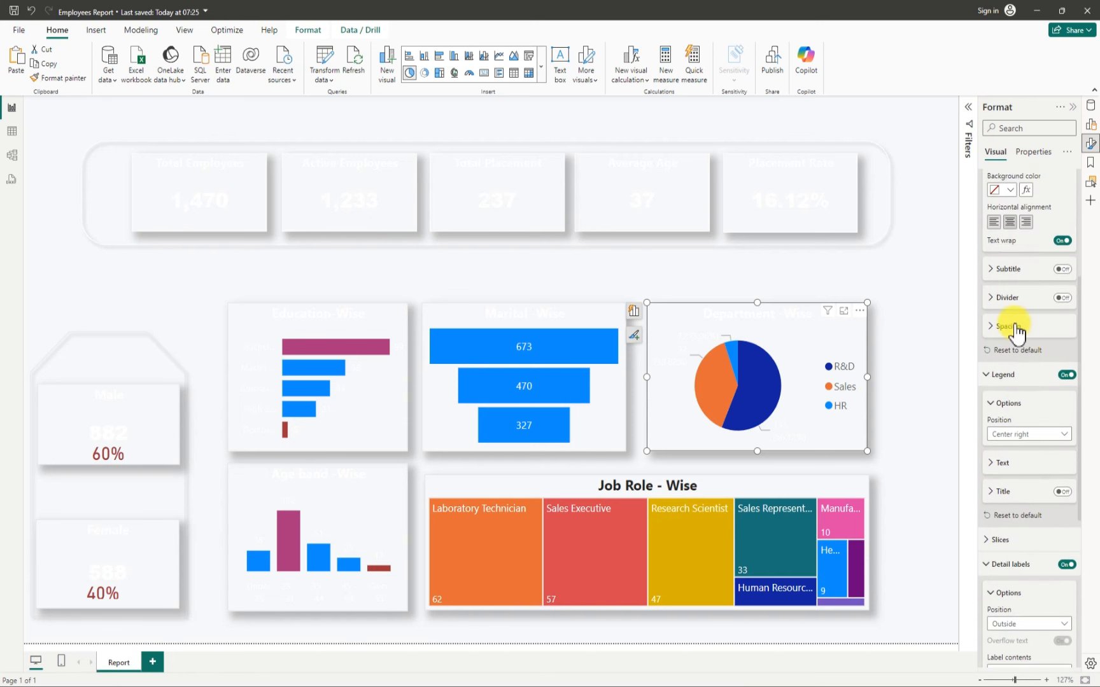
pyautogui.scroll(-3, 1009, 442)
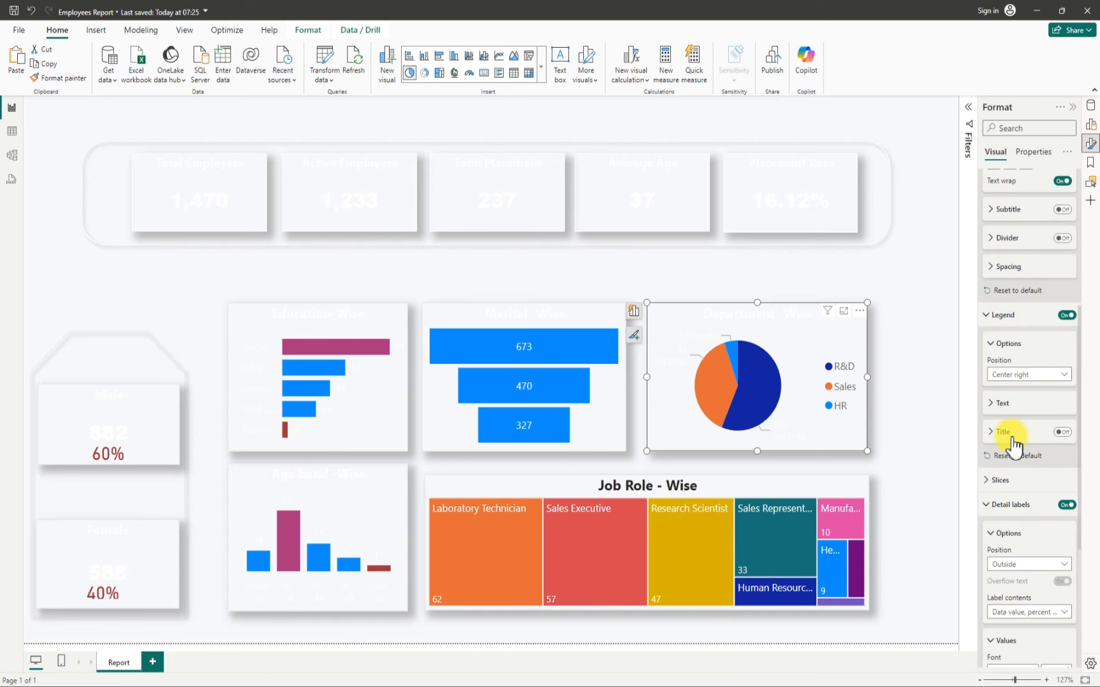
pyautogui.click(994, 410)
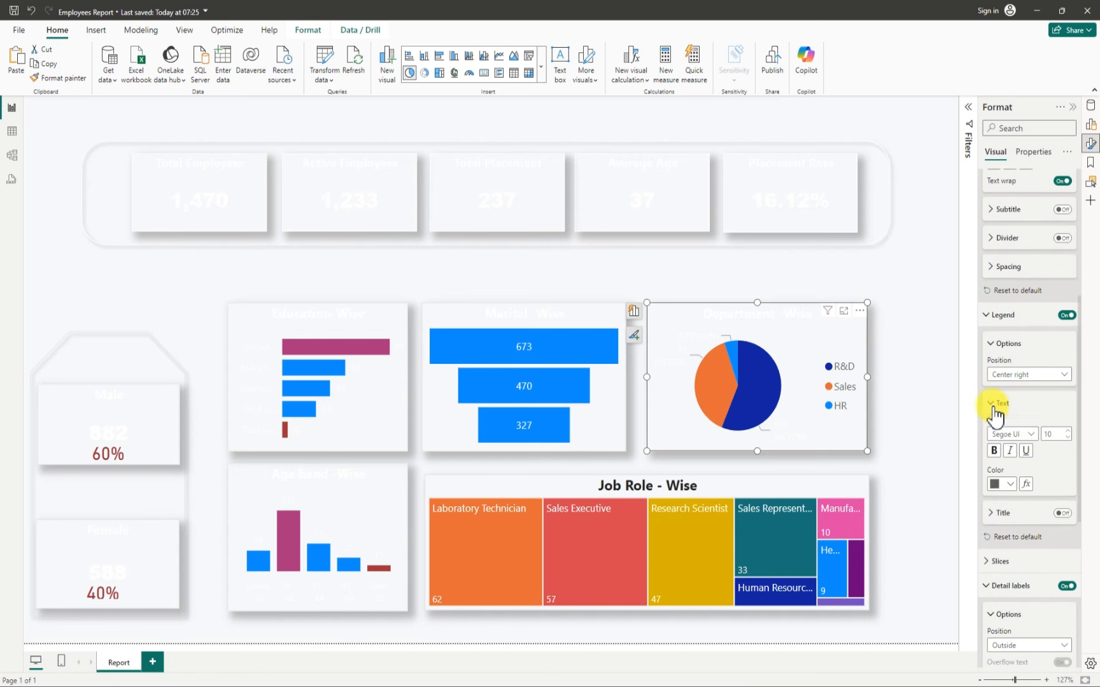
pyautogui.click(1010, 487)
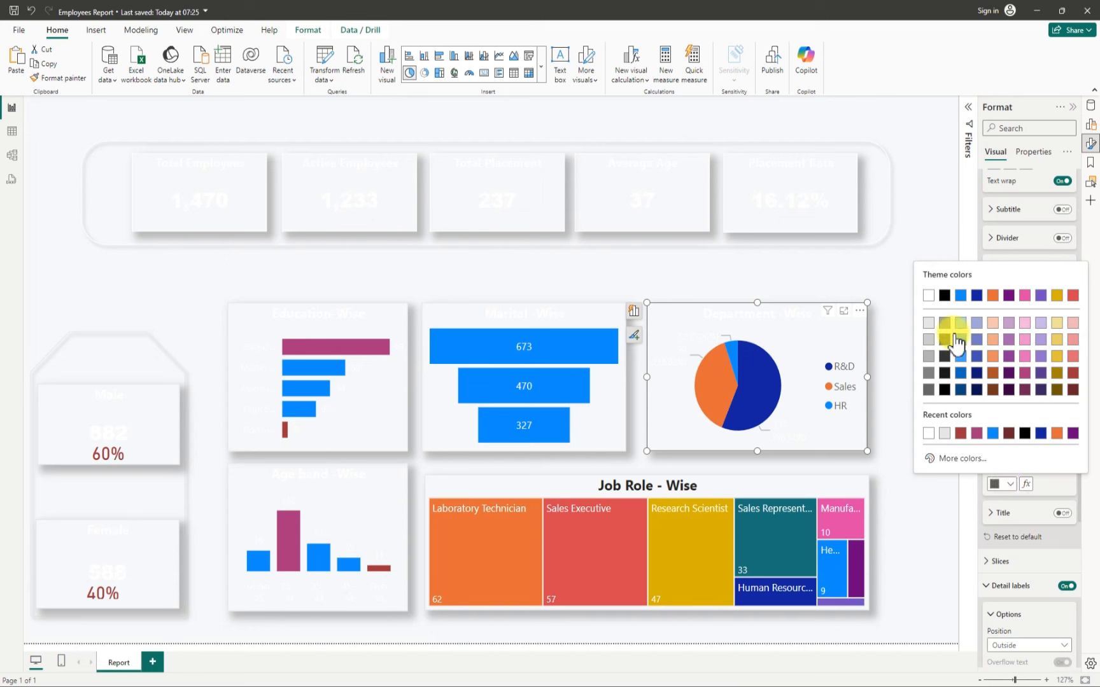
pyautogui.click(929, 295)
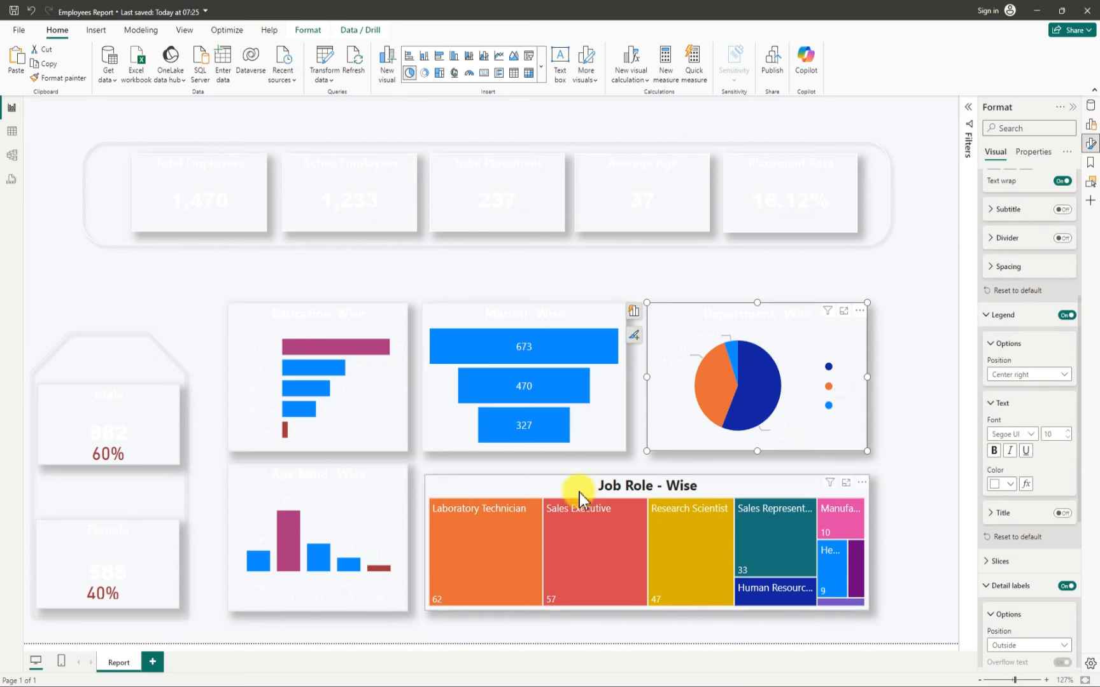
# Step: Set the title text color of the Job Role - Wise treemap to white and save the report
pyautogui.click(464, 479)
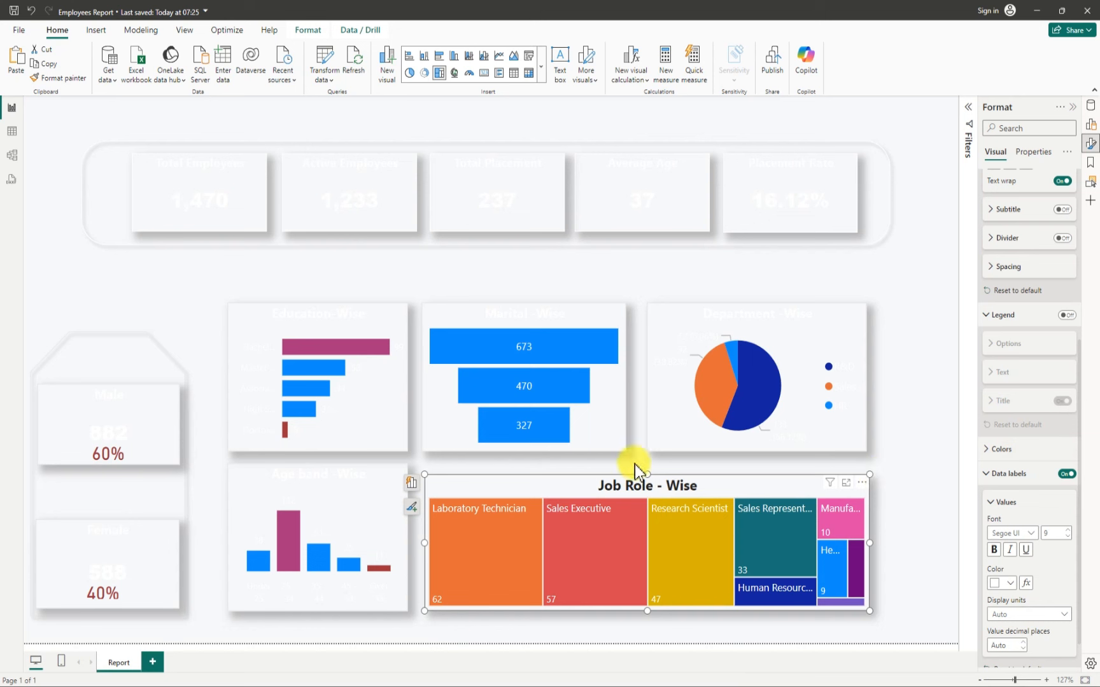
pyautogui.scroll(5, 1036, 376)
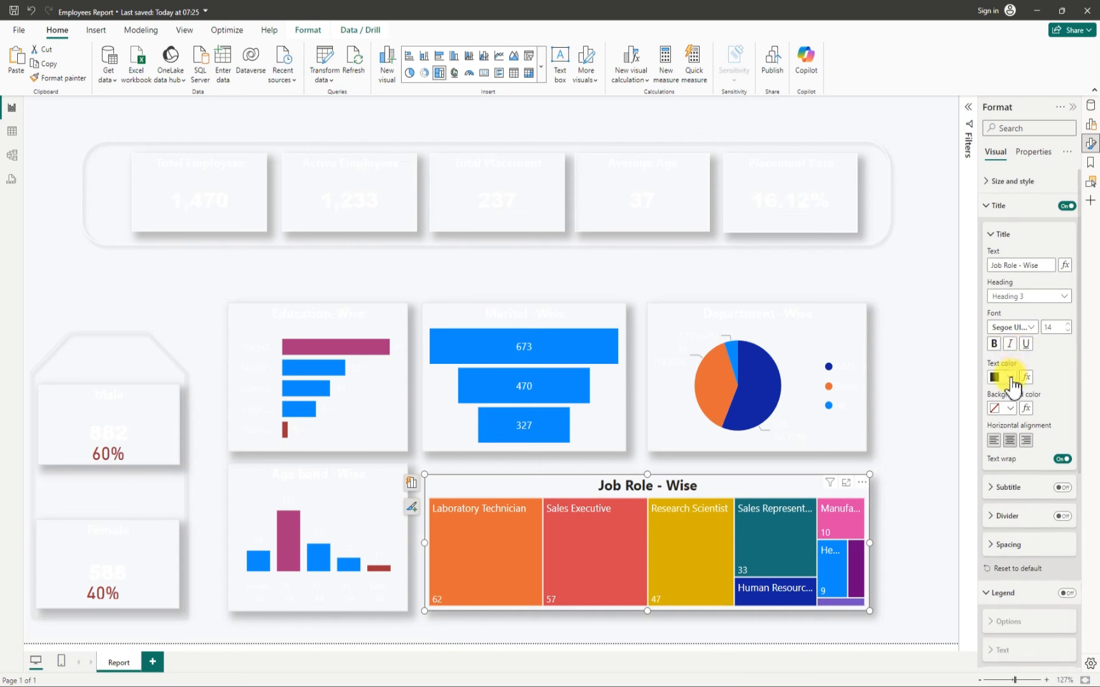
pyautogui.click(1010, 377)
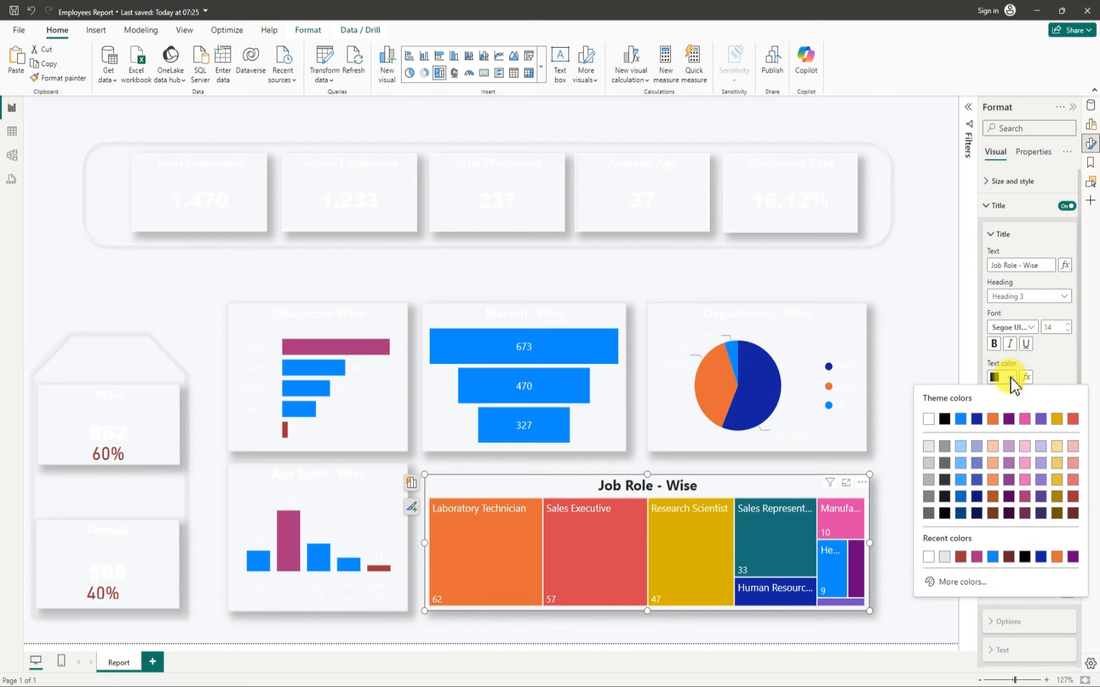
pyautogui.click(928, 419)
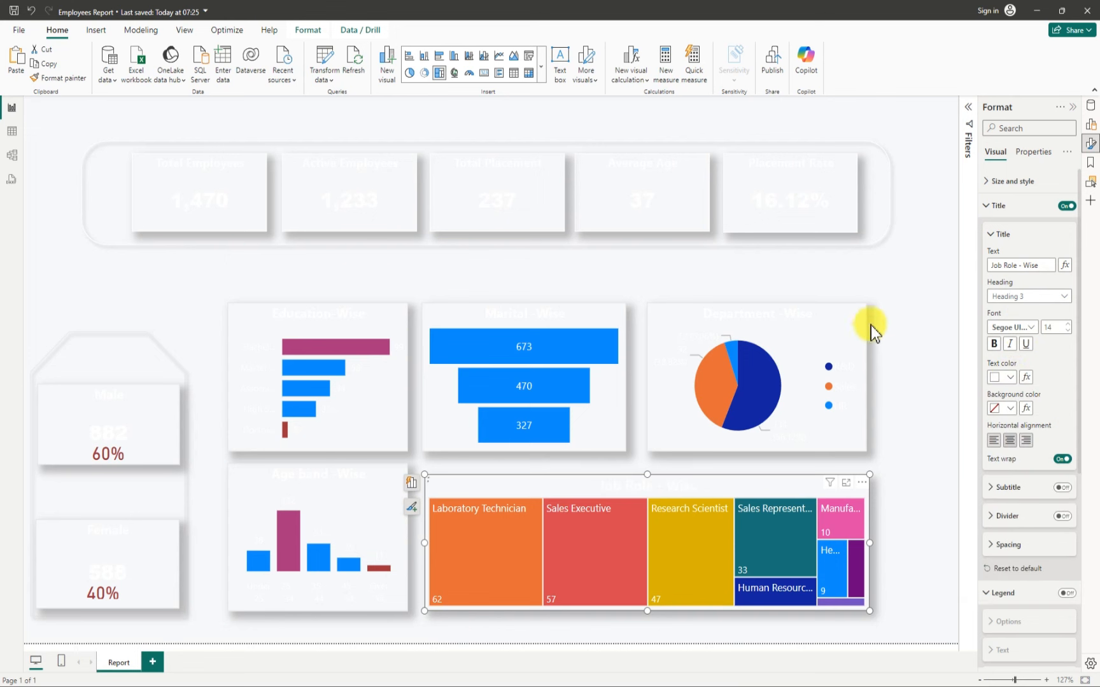
pyautogui.click(908, 299)
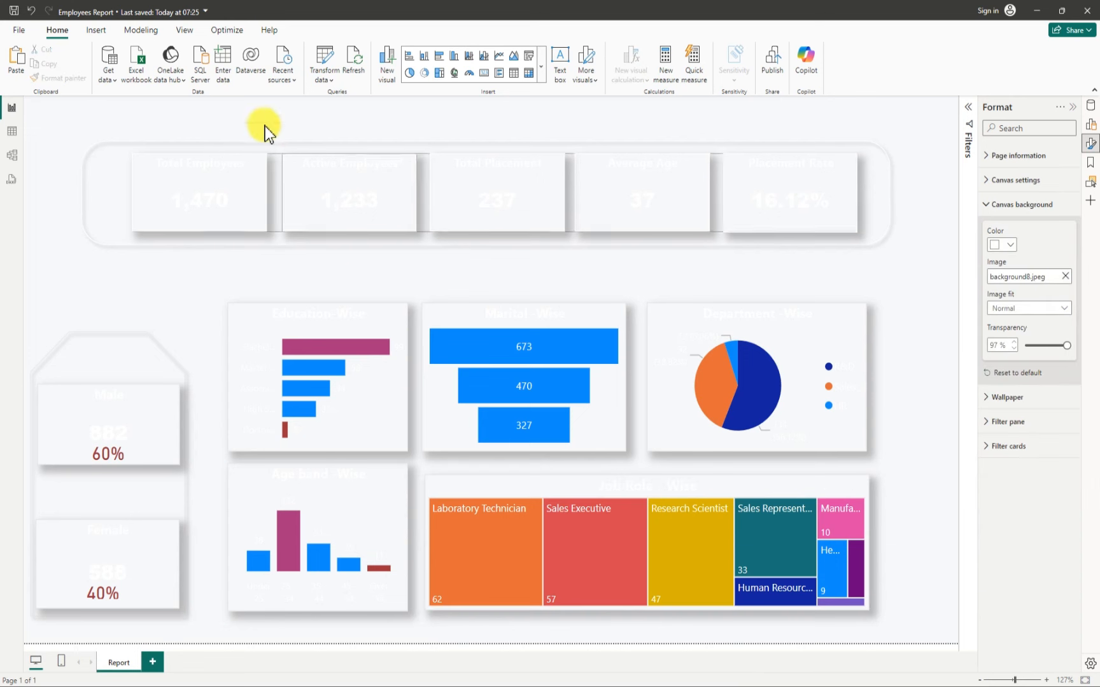
pyautogui.click(14, 11)
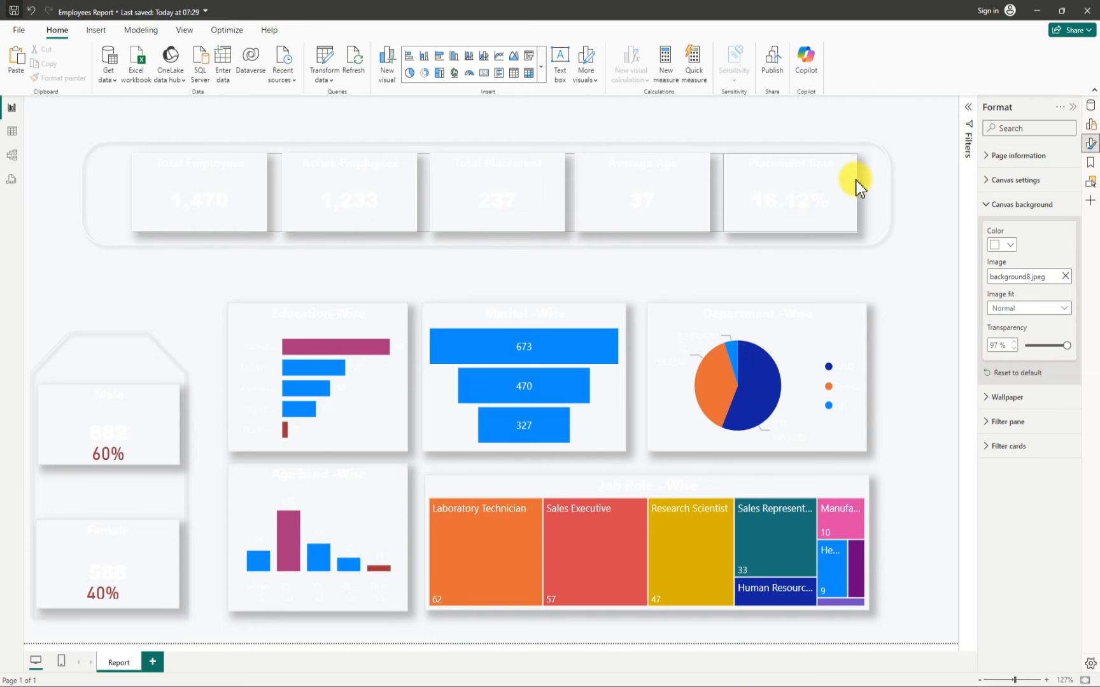
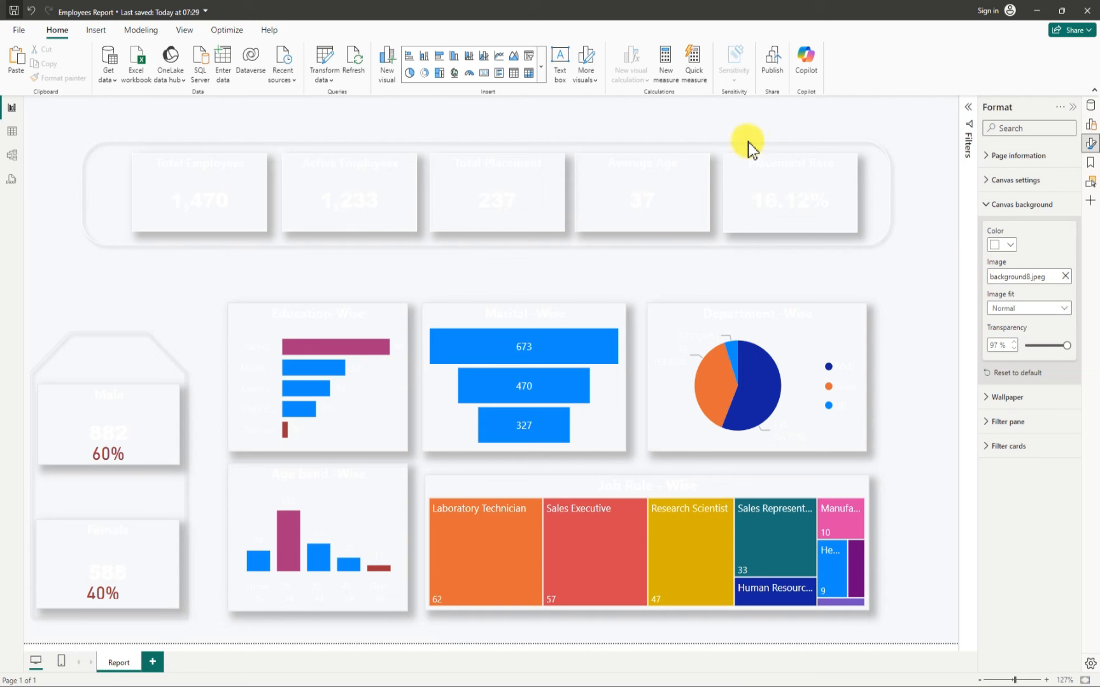
# Step: Insert a text box, shrink it to a single-line box and place it above the last card of the KPI row
pyautogui.click(561, 58)
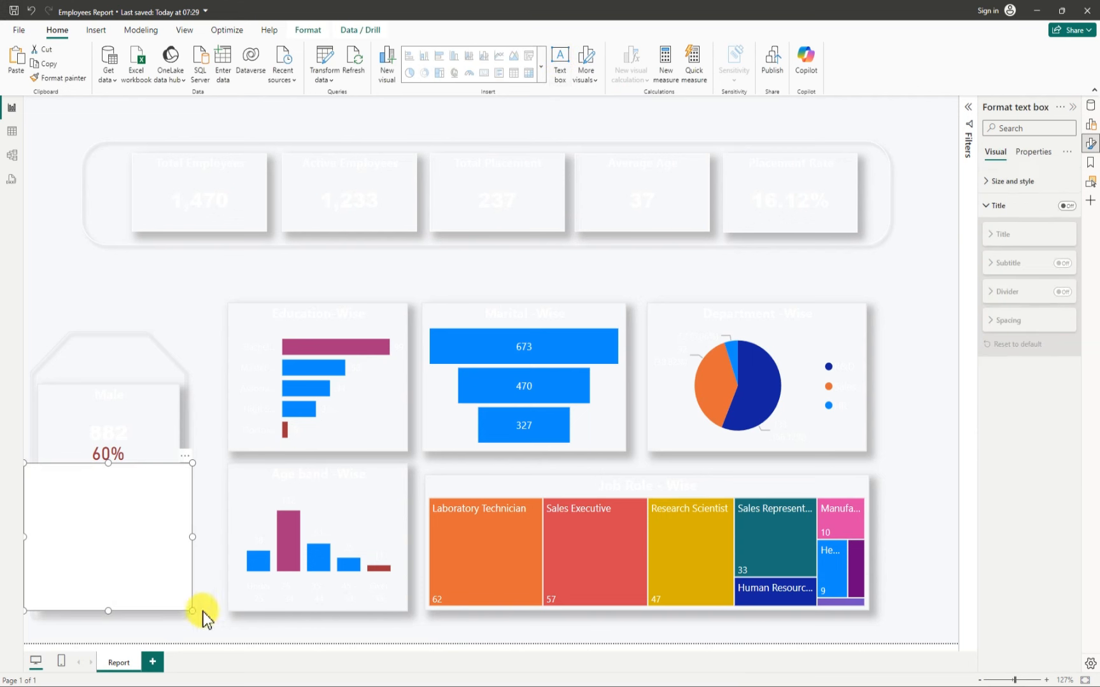
pyautogui.click(187, 607)
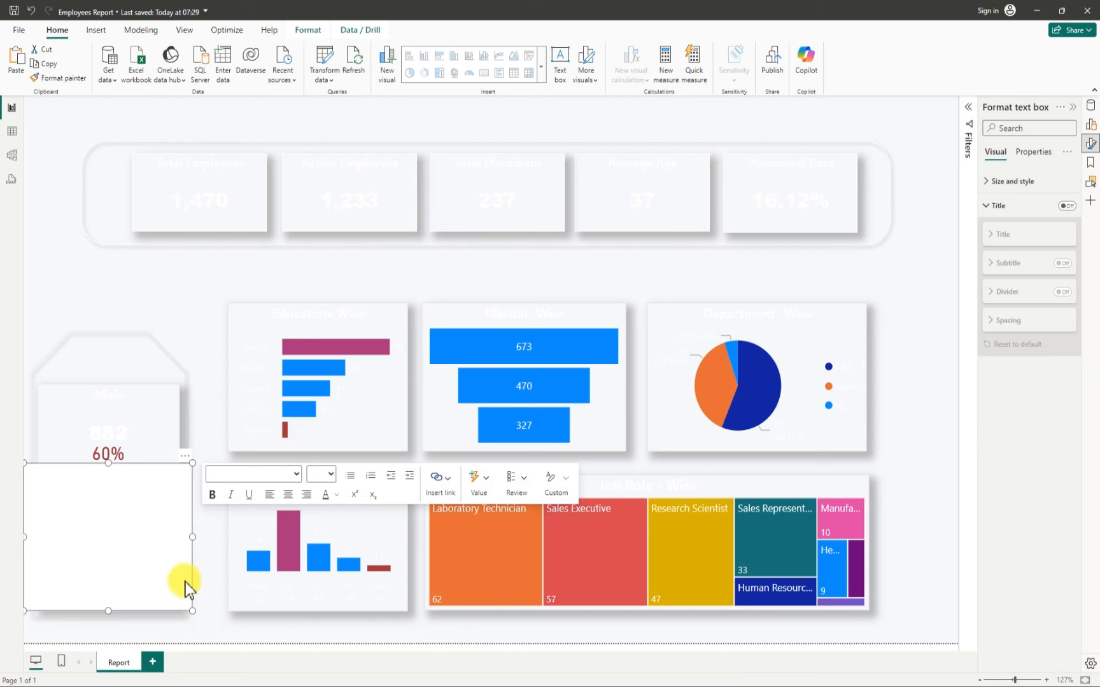
pyautogui.moveTo(186, 582); pyautogui.dragTo(136, 486)
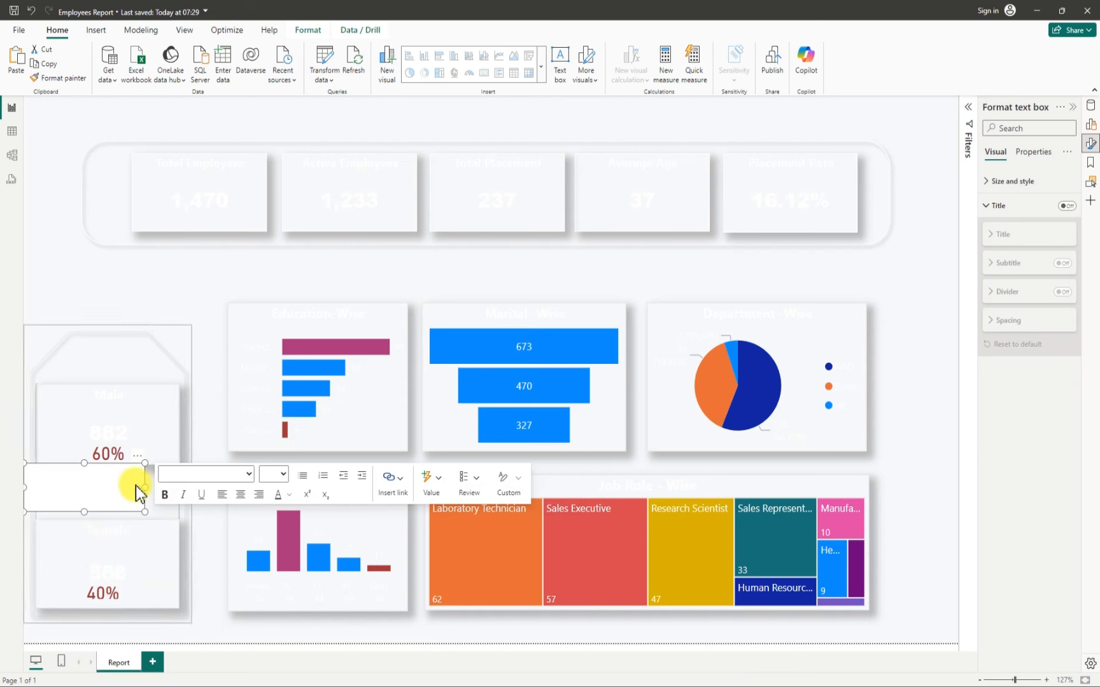
pyautogui.click(107, 485)
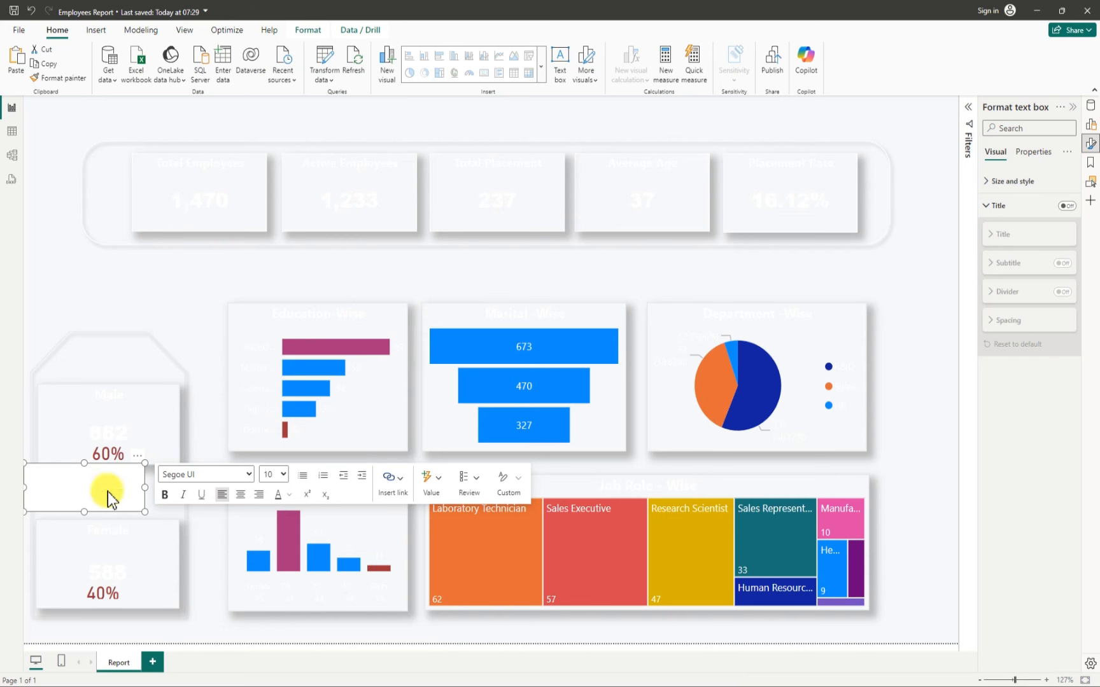
pyautogui.moveTo(92, 465); pyautogui.dragTo(828, 105)
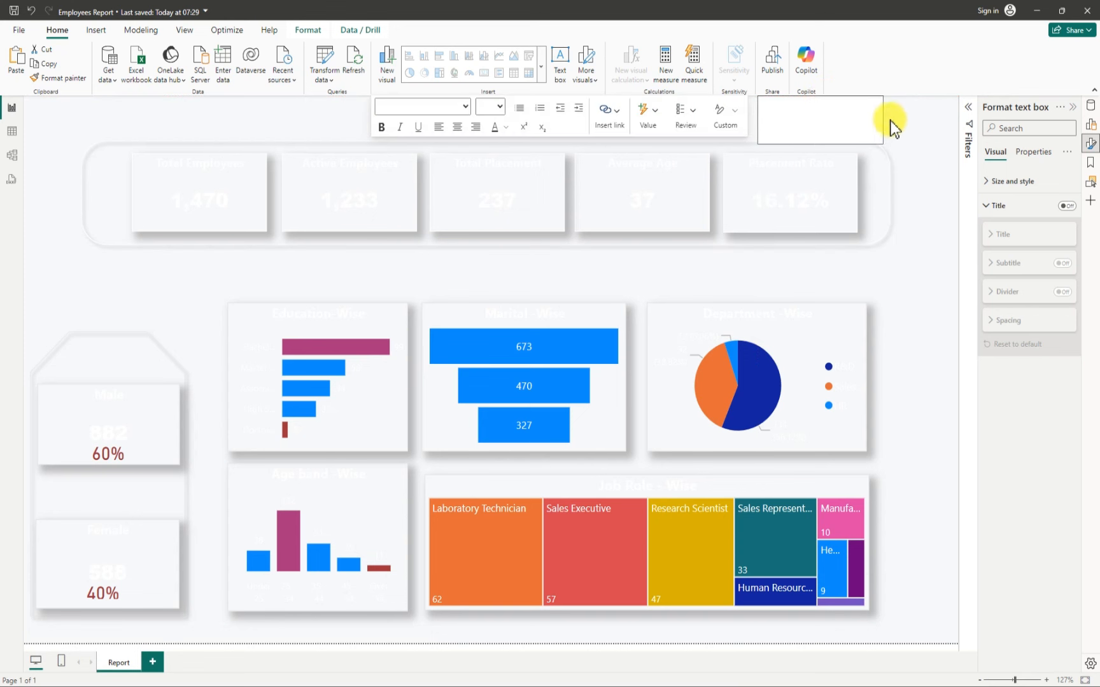
pyautogui.moveTo(890, 120); pyautogui.dragTo(922, 121)
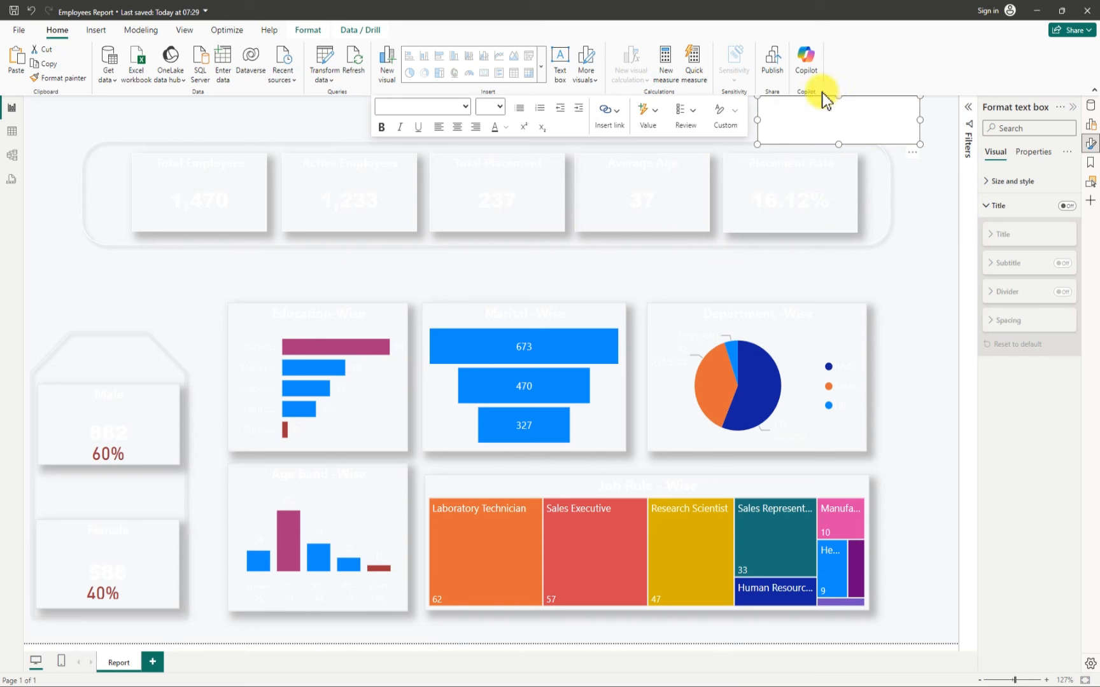
pyautogui.click(838, 105)
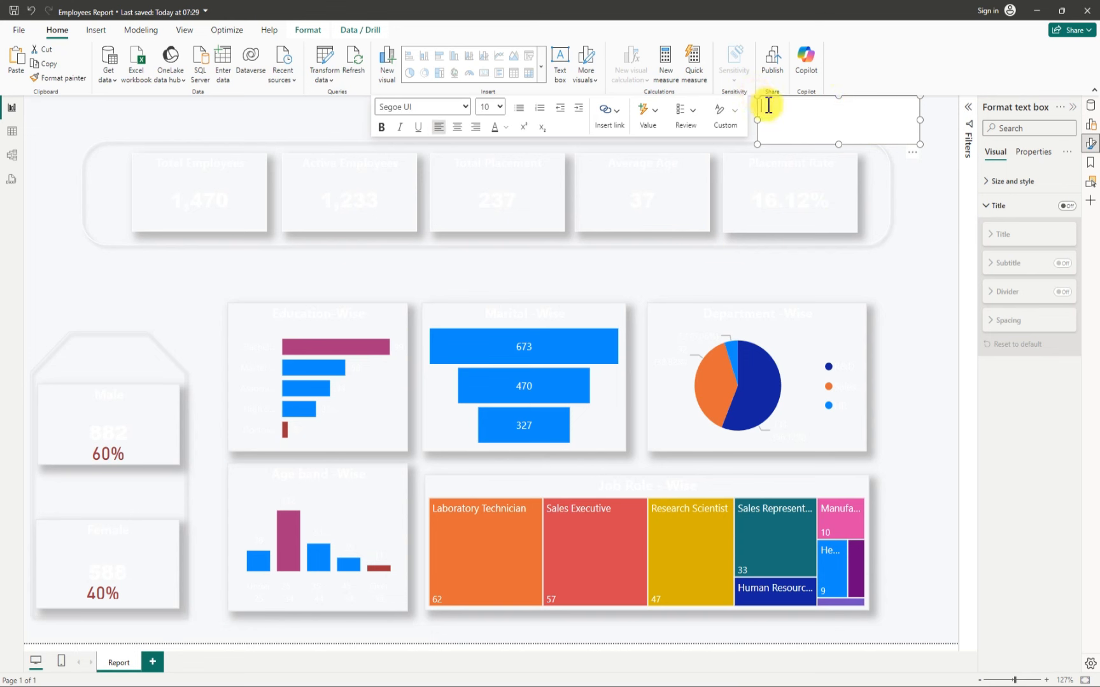
pyautogui.moveTo(754, 94); pyautogui.dragTo(805, 105)
pyautogui.moveTo(918, 144); pyautogui.dragTo(921, 124)
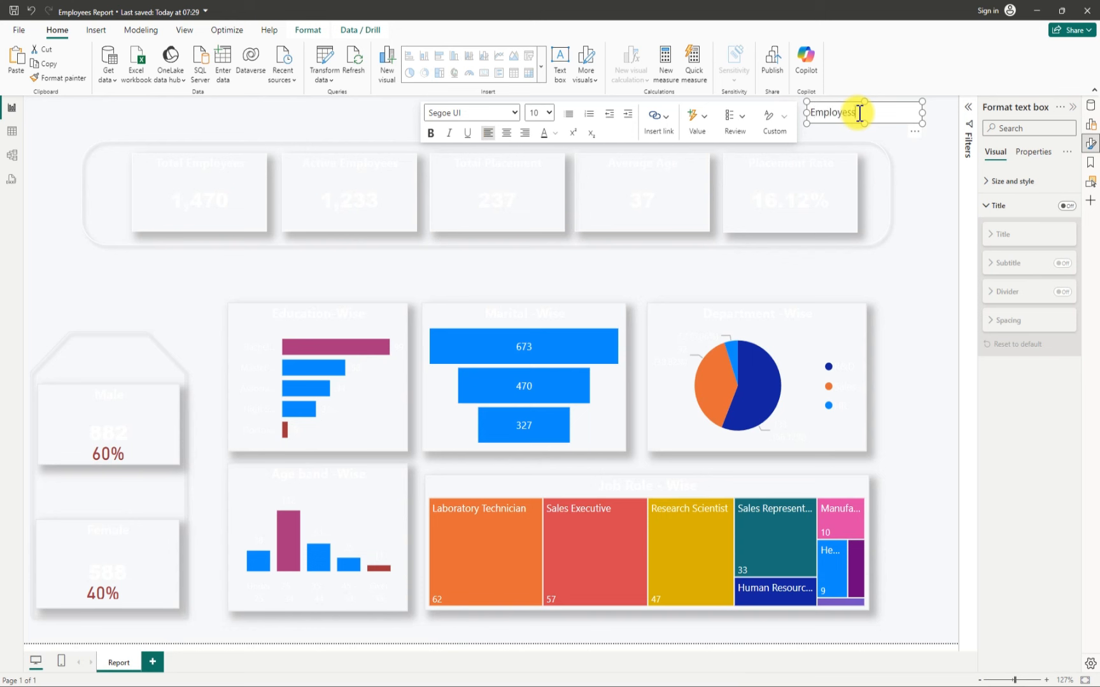
# Step: Enter "Employees Report" as the text of the new text box
pyautogui.press('BackSpace')
pyautogui.press('BackSpace')
pyautogui.write('port')
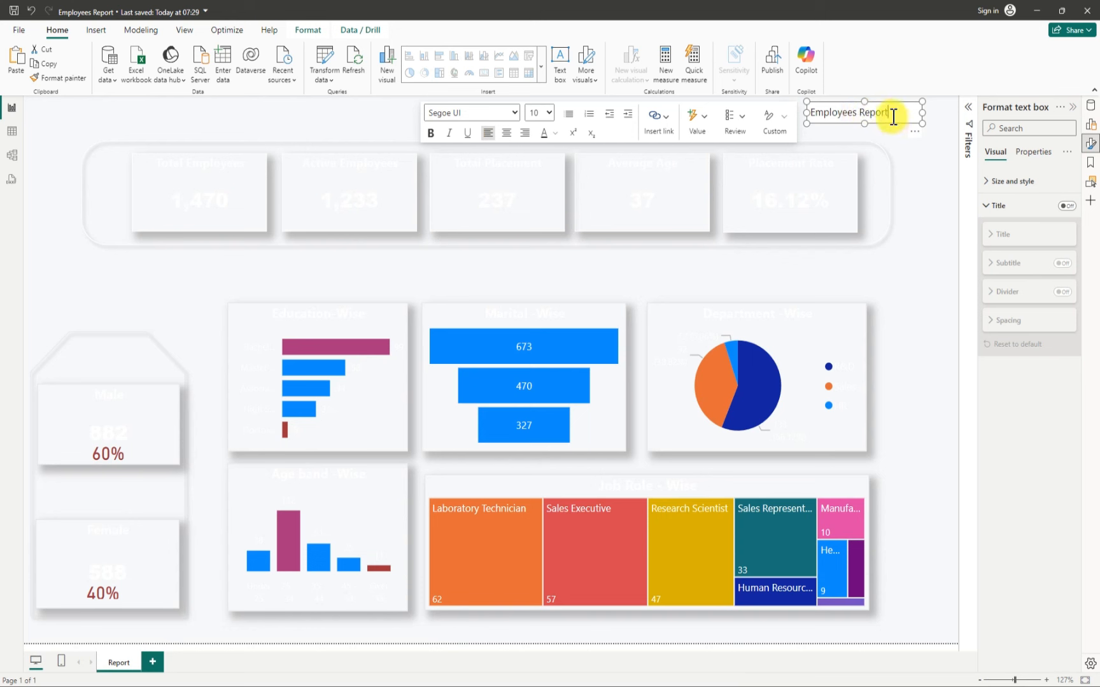
# Step: Set the font color of the whole "Employees Report" text to white
pyautogui.moveTo(889, 113); pyautogui.dragTo(811, 112)
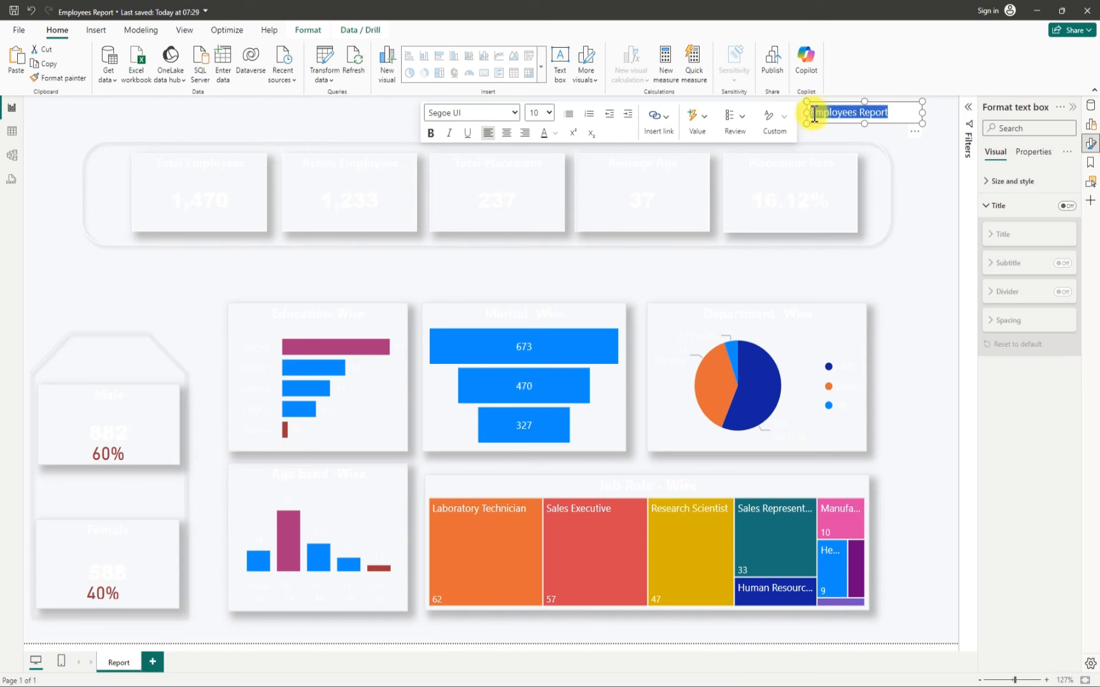
pyautogui.click(556, 134)
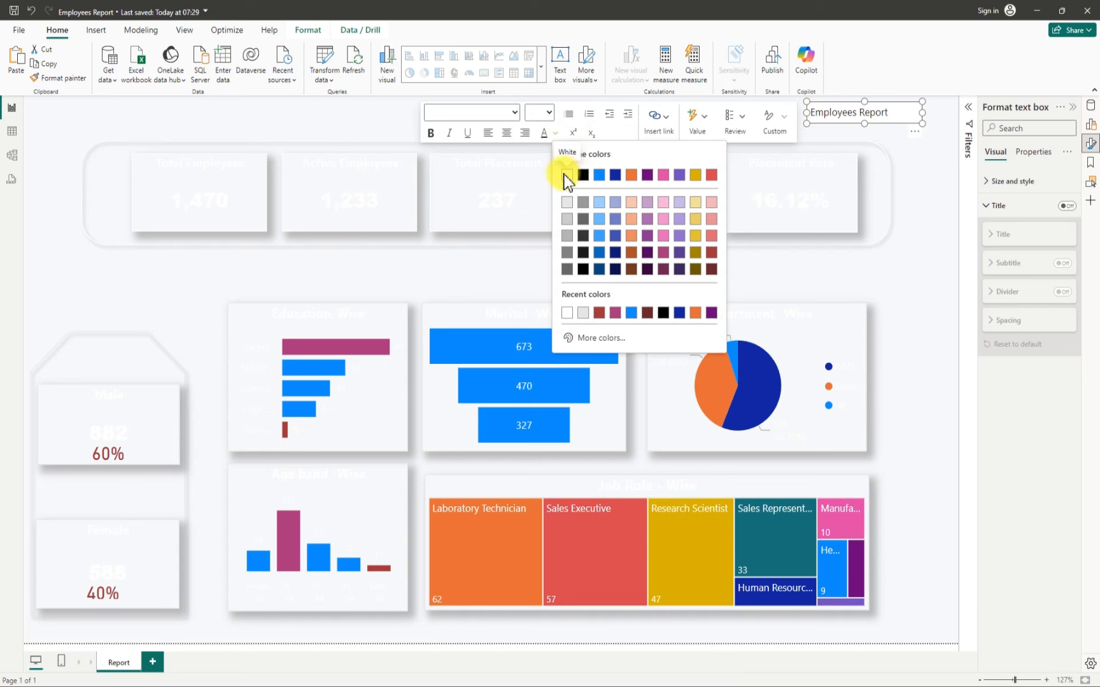
pyautogui.click(565, 174)
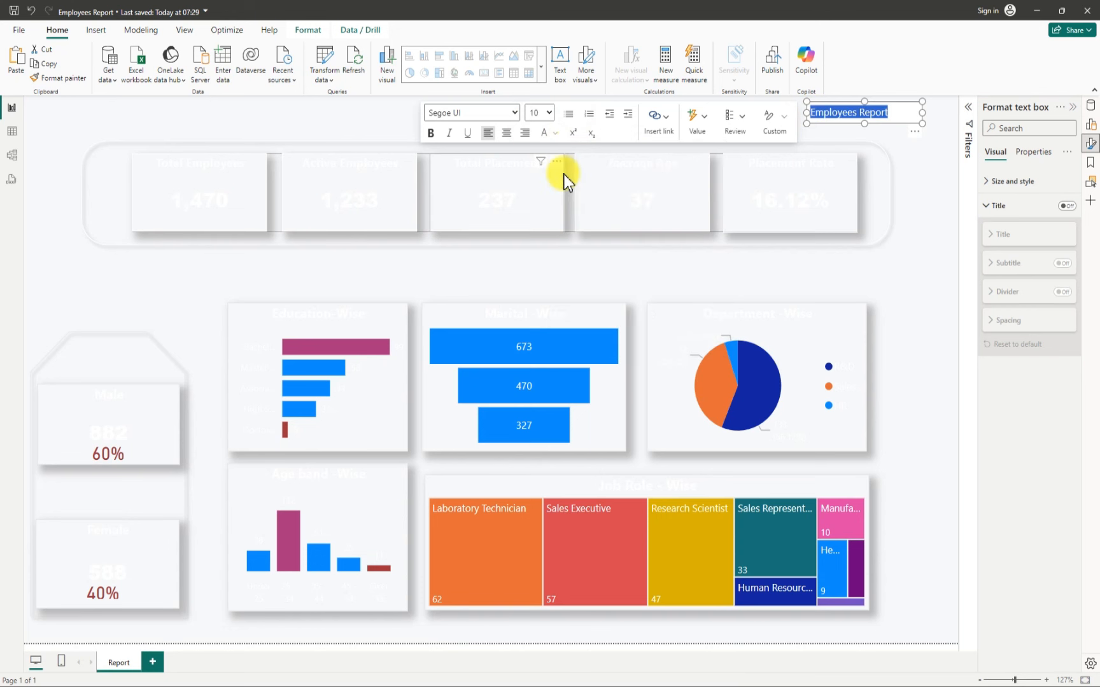
# Step: Turn off the background of the "Employees Report" text box and widen the box slightly
pyautogui.click(917, 133)
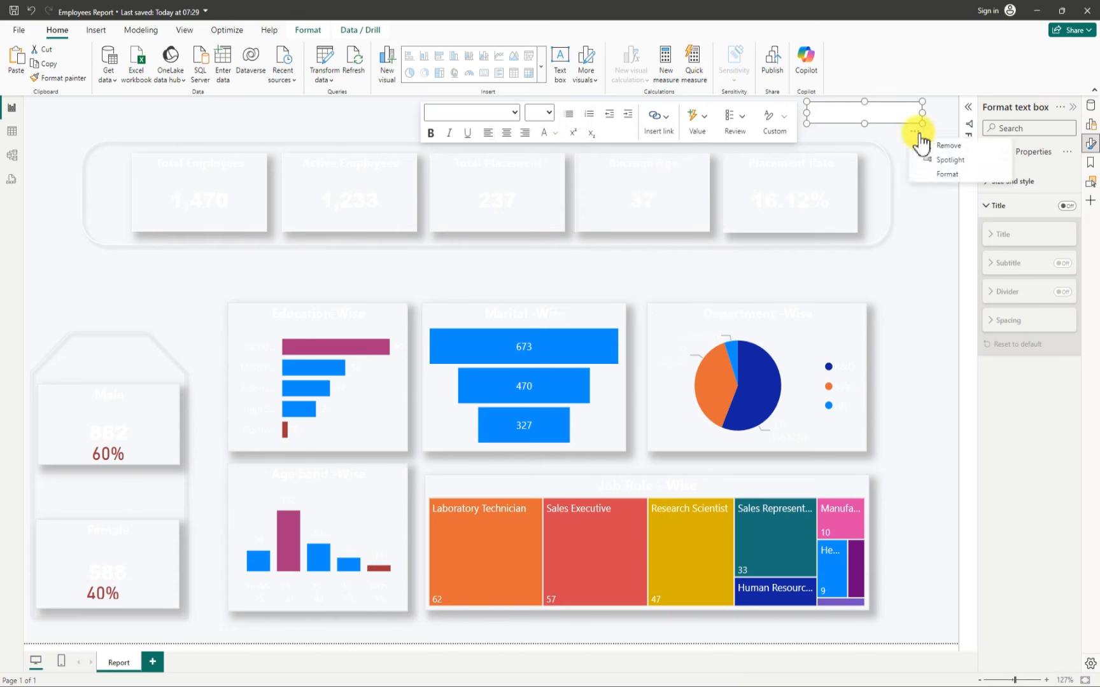
pyautogui.click(945, 174)
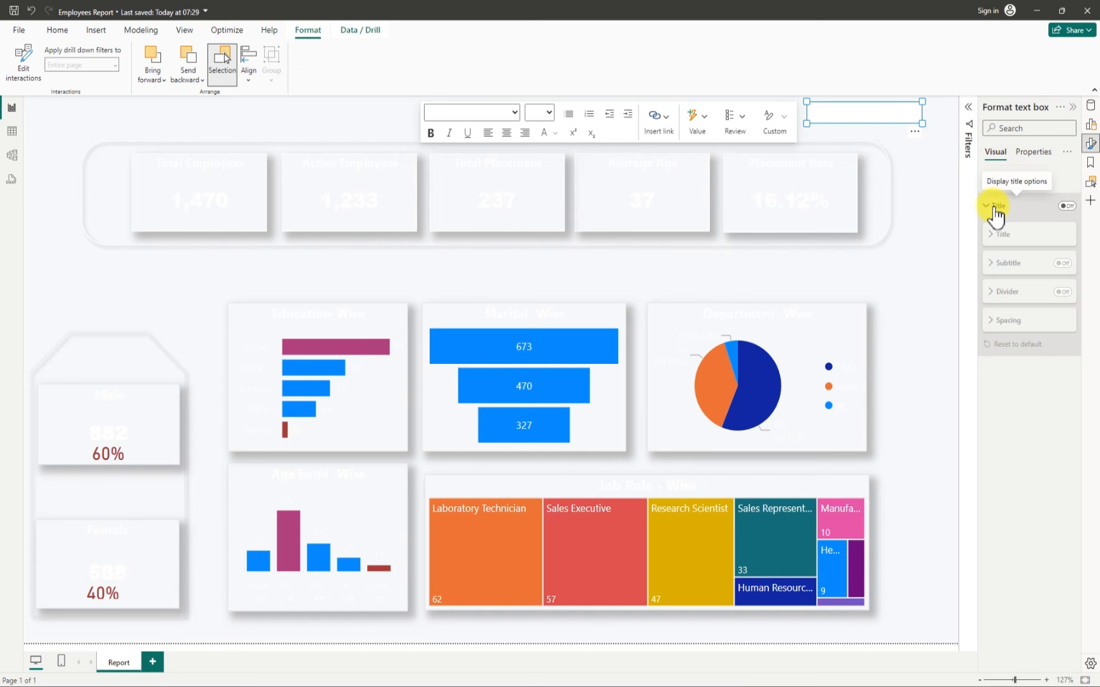
pyautogui.click(915, 132)
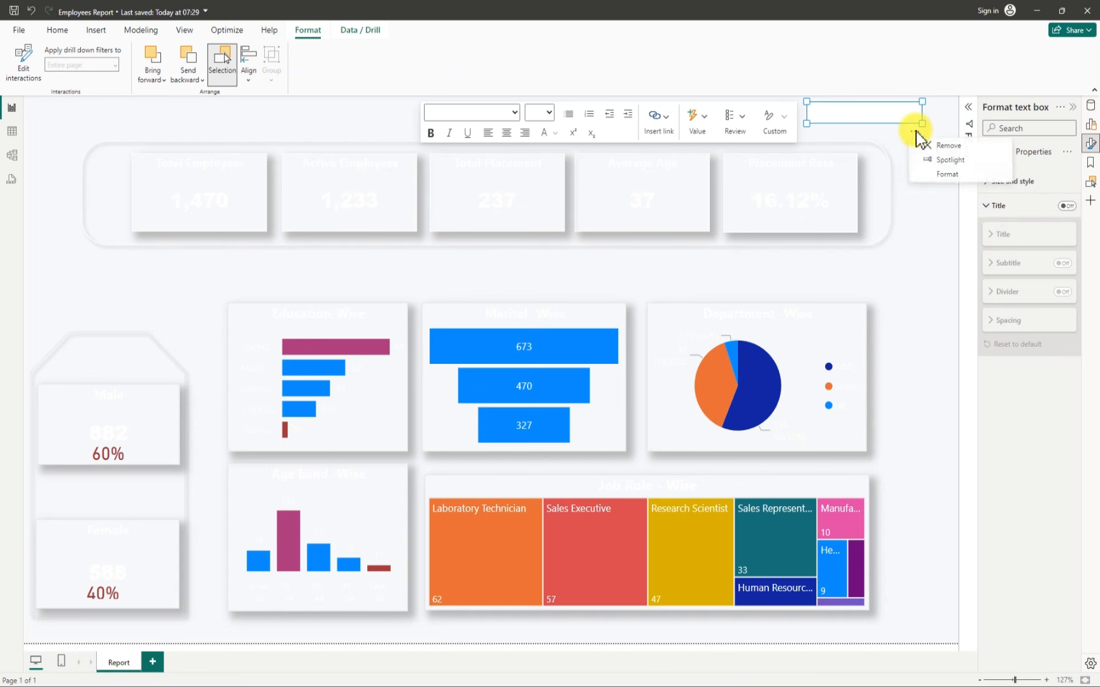
pyautogui.click(943, 172)
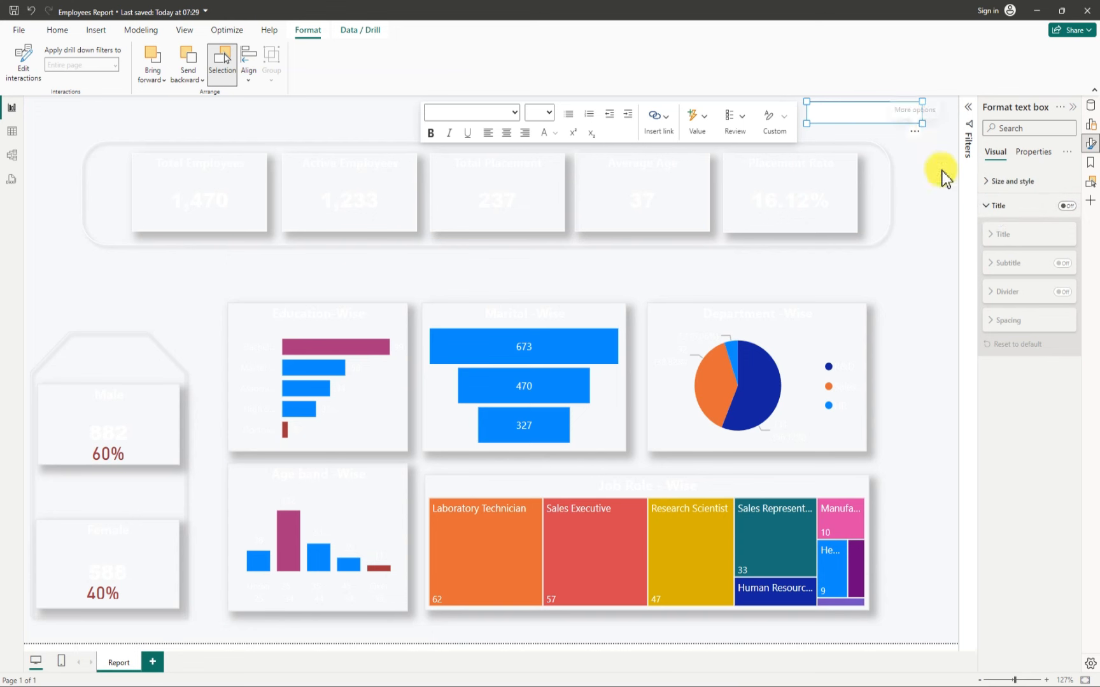
pyautogui.click(990, 182)
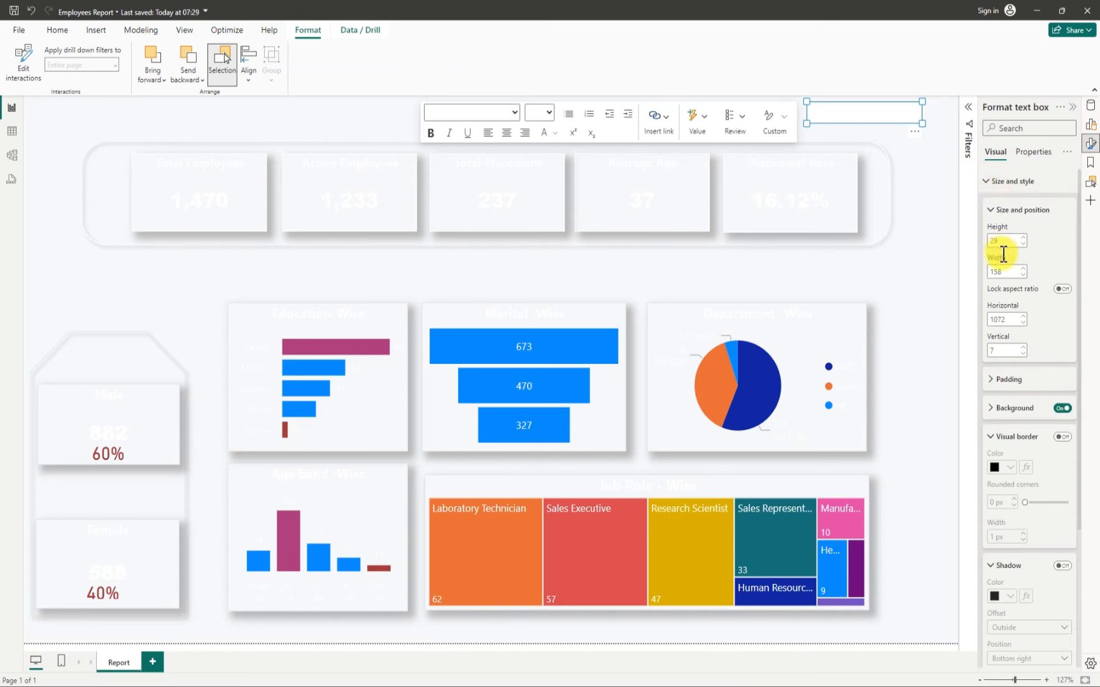
pyautogui.click(1061, 409)
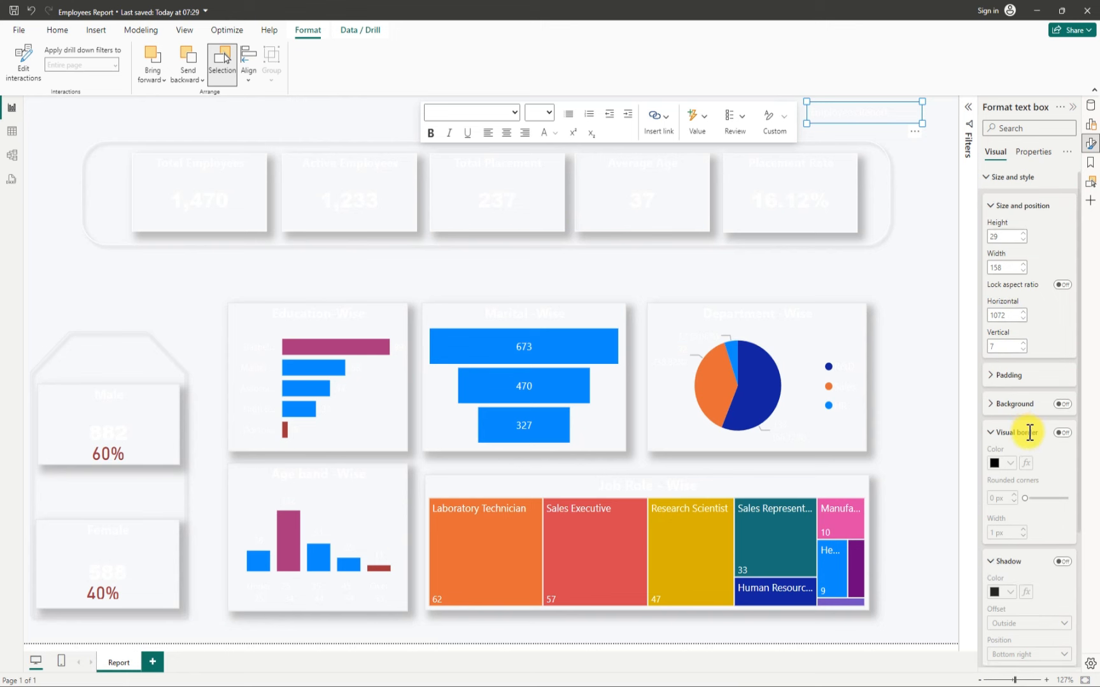
pyautogui.scroll(-5, 1028, 436)
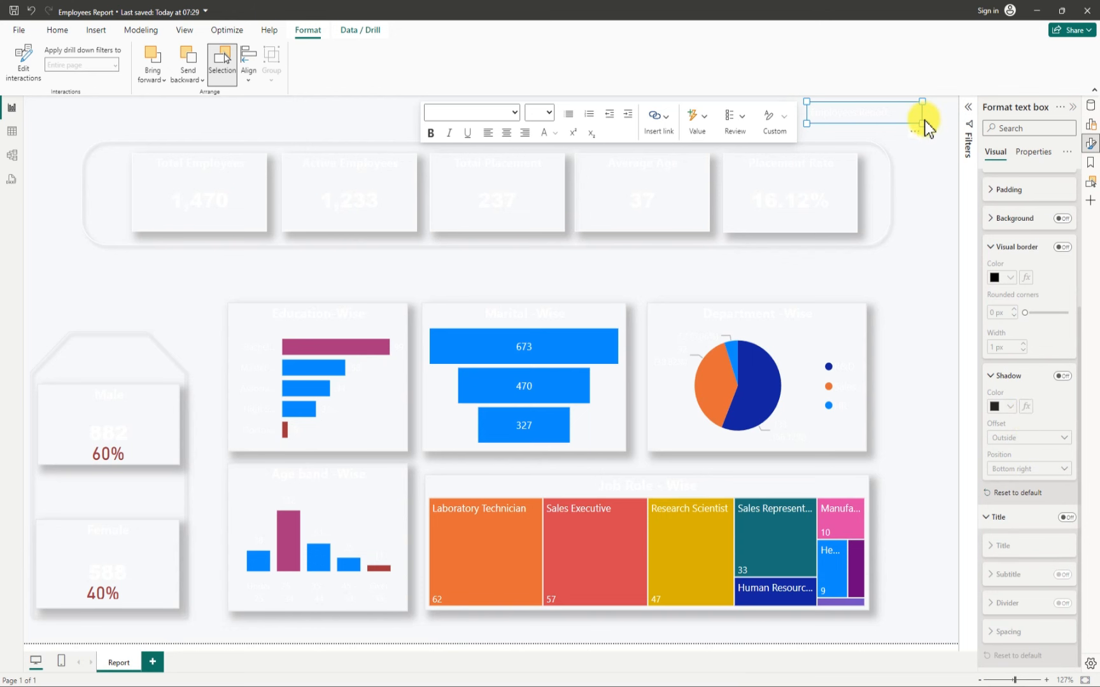
pyautogui.moveTo(920, 105); pyautogui.dragTo(933, 108)
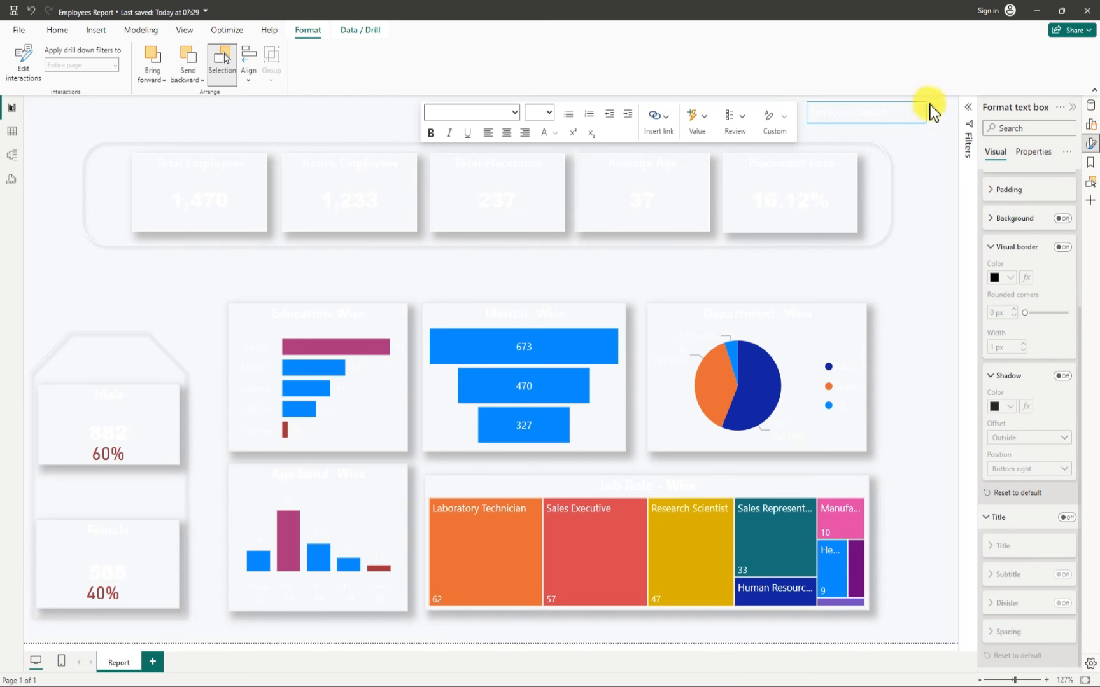
# Step: Lower the transparency of the report page's canvas background image to 5%
pyautogui.click(930, 201)
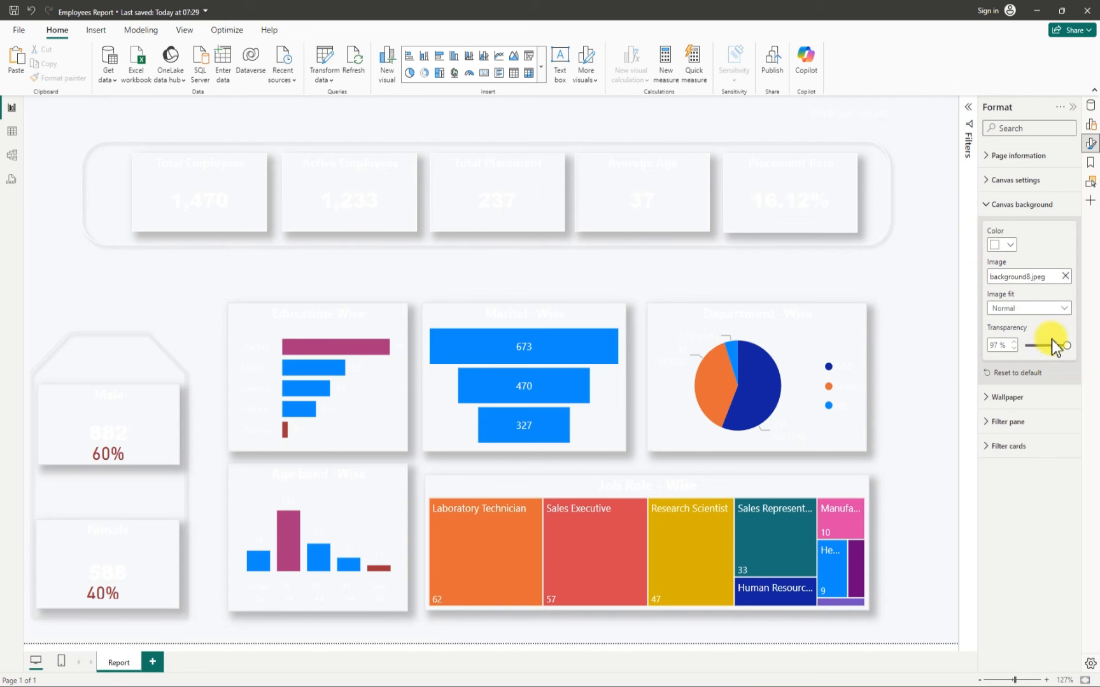
pyautogui.moveTo(1059, 345); pyautogui.dragTo(1027, 344)
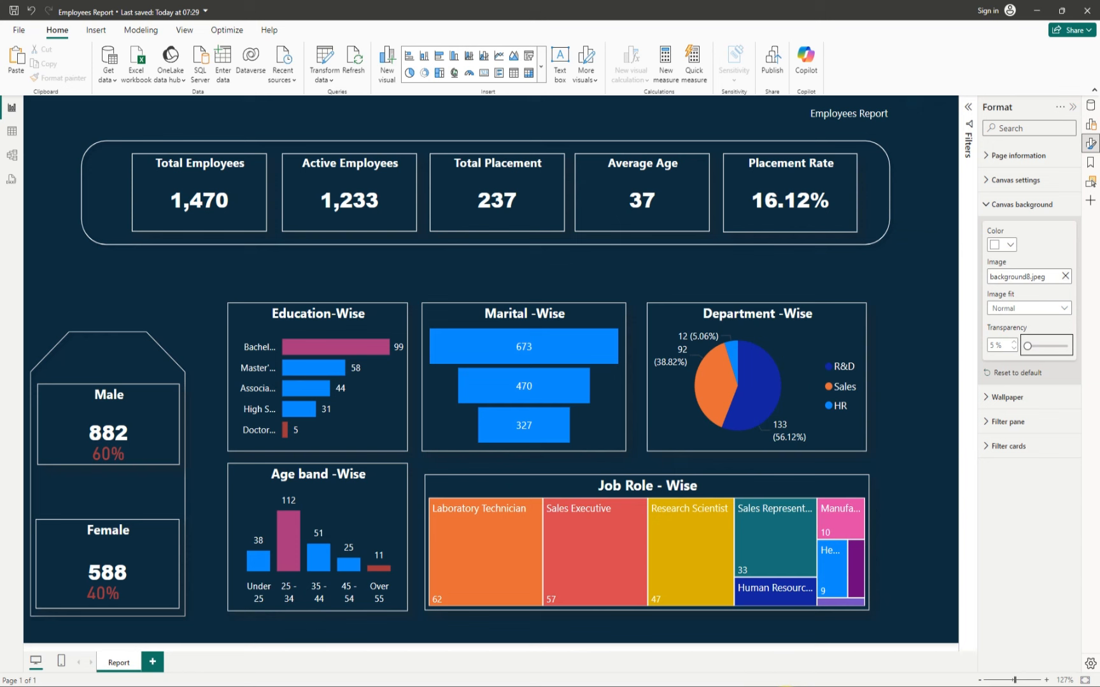
pyautogui.moveTo(777, 685)
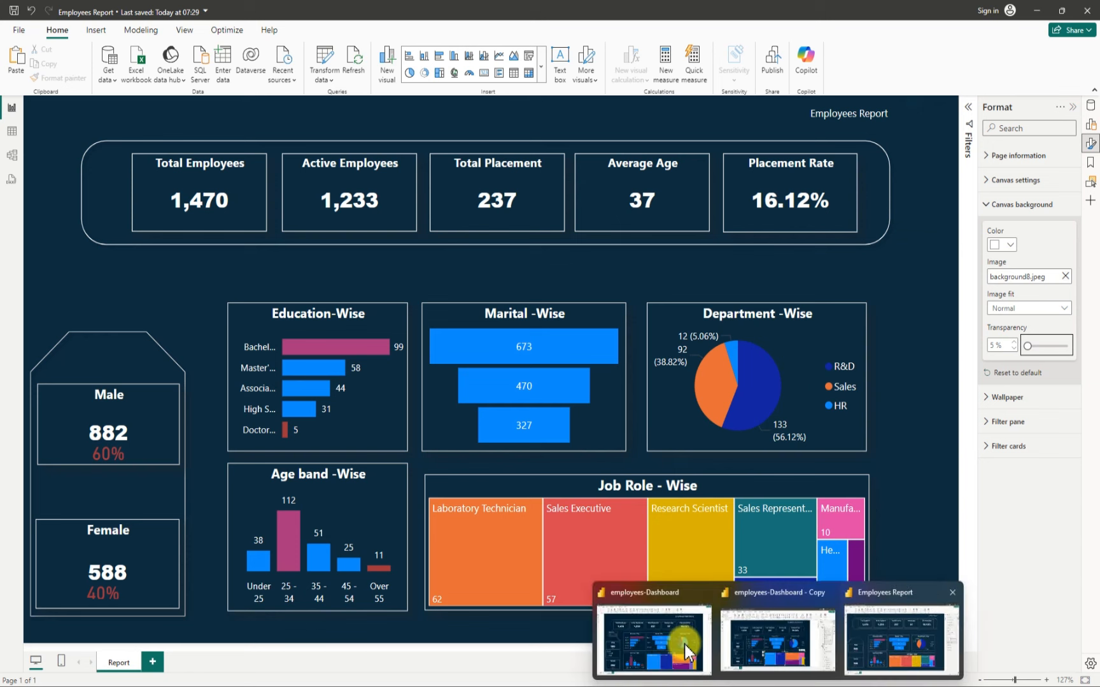
pyautogui.click(917, 643)
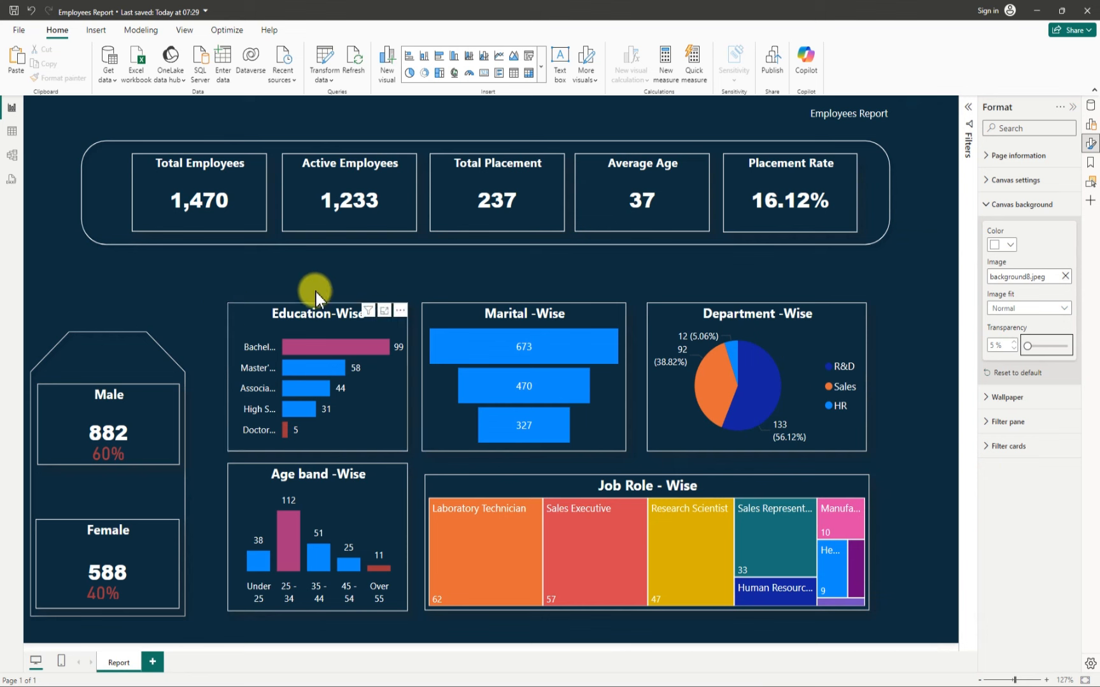
# Step: Free up canvas space, then make the Education-Wise chart taller and move it up just below the KPI card frame
pyautogui.click(1072, 107)
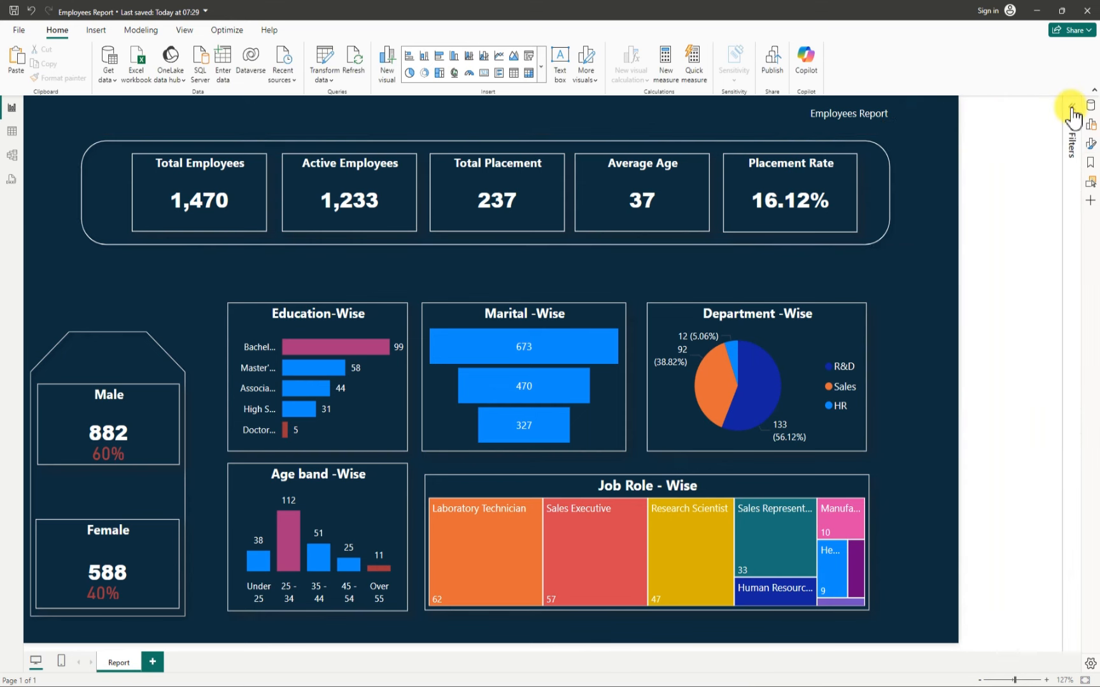
pyautogui.click(308, 323)
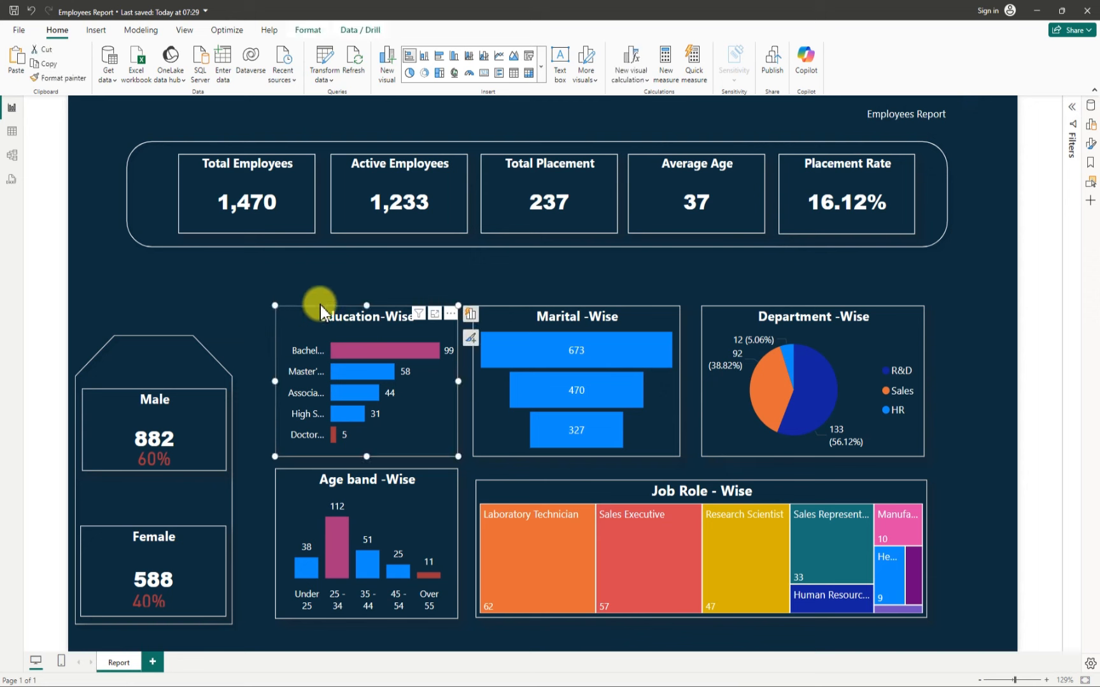
pyautogui.moveTo(367, 306); pyautogui.dragTo(375, 275)
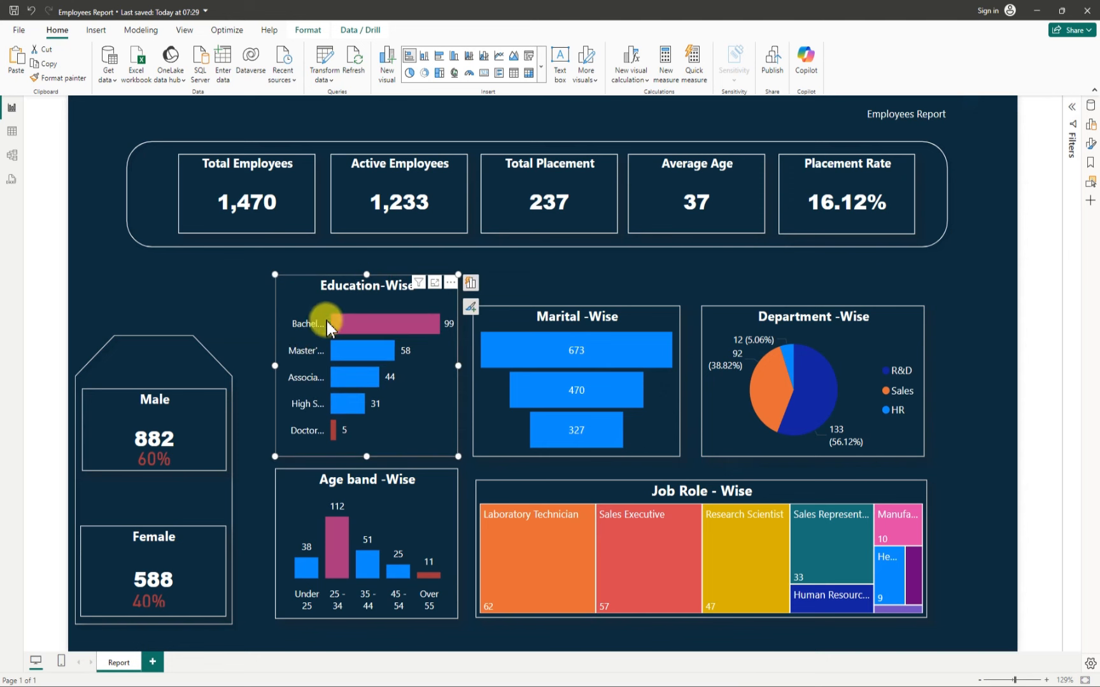
pyautogui.moveTo(281, 304)
pyautogui.mouseDown()
pyautogui.moveTo(287, 290)
pyautogui.moveTo(272, 287)
pyautogui.mouseUp()
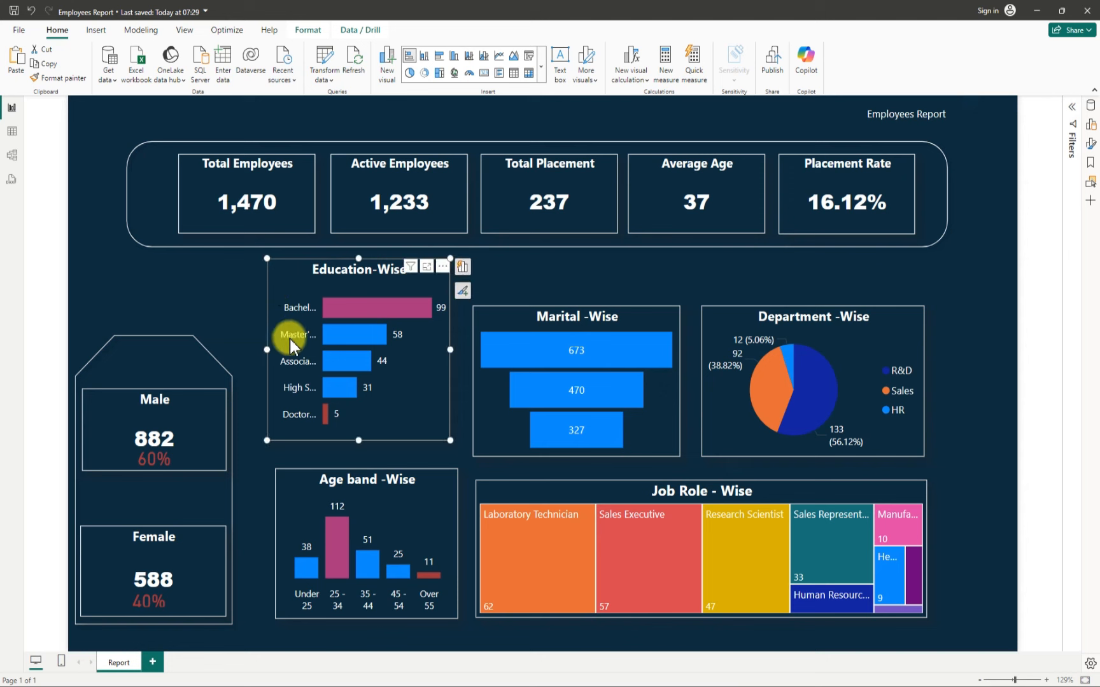
# Step: Align the Age band -Wise chart under the Education-Wise chart and extend it down to the base of the gender card frame
pyautogui.click(296, 482)
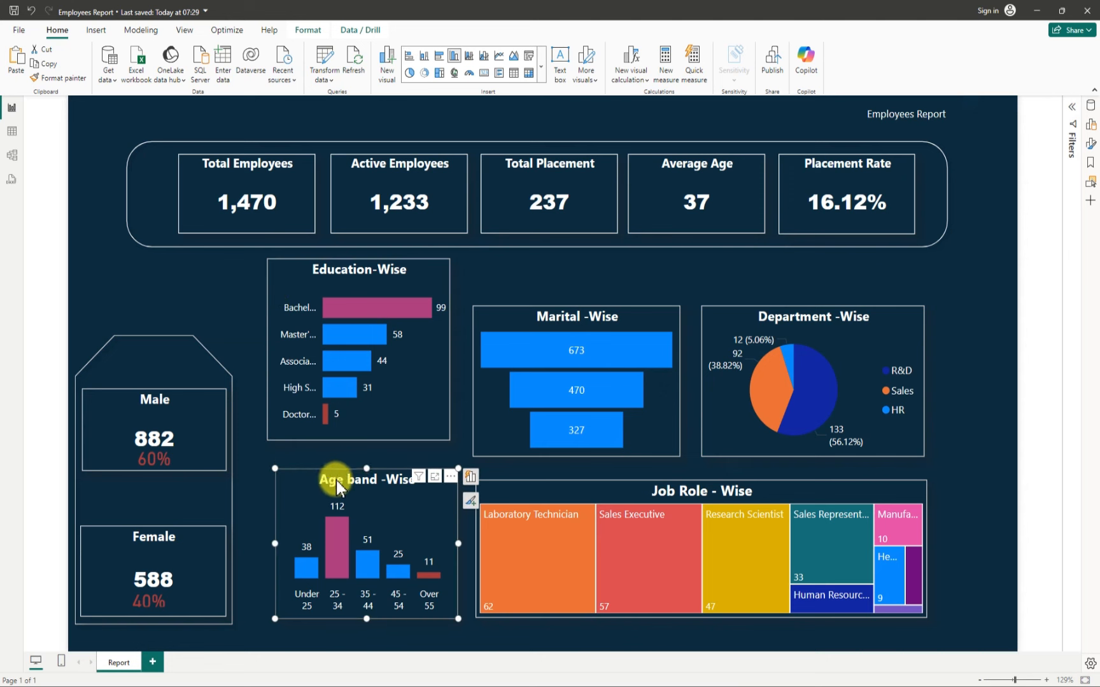
pyautogui.moveTo(365, 469); pyautogui.dragTo(287, 481)
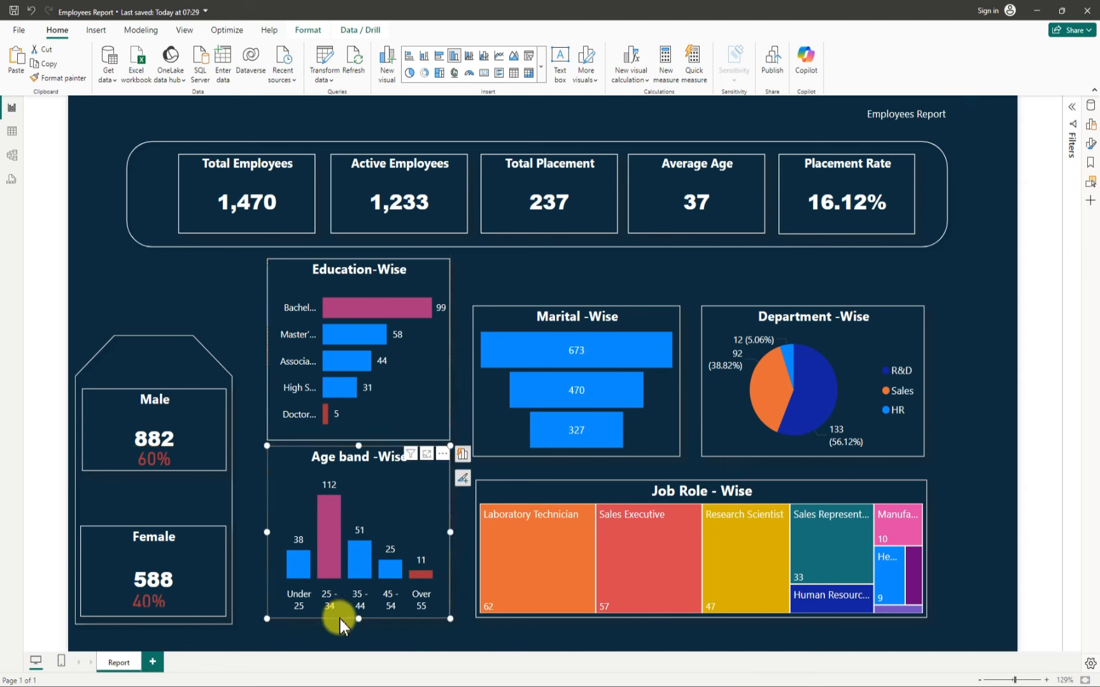
pyautogui.moveTo(356, 622); pyautogui.dragTo(355, 624)
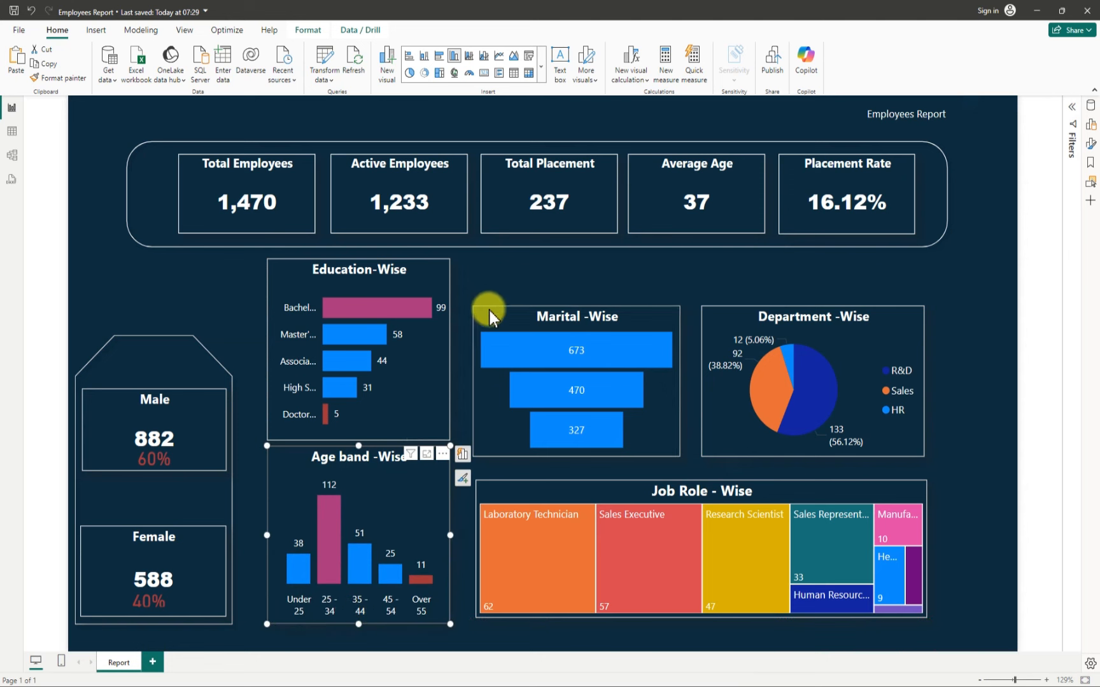
# Step: Extend the Marital -Wise funnel upward to the Education-Wise chart's top edge and trim its lower edge slightly
pyautogui.click(582, 302)
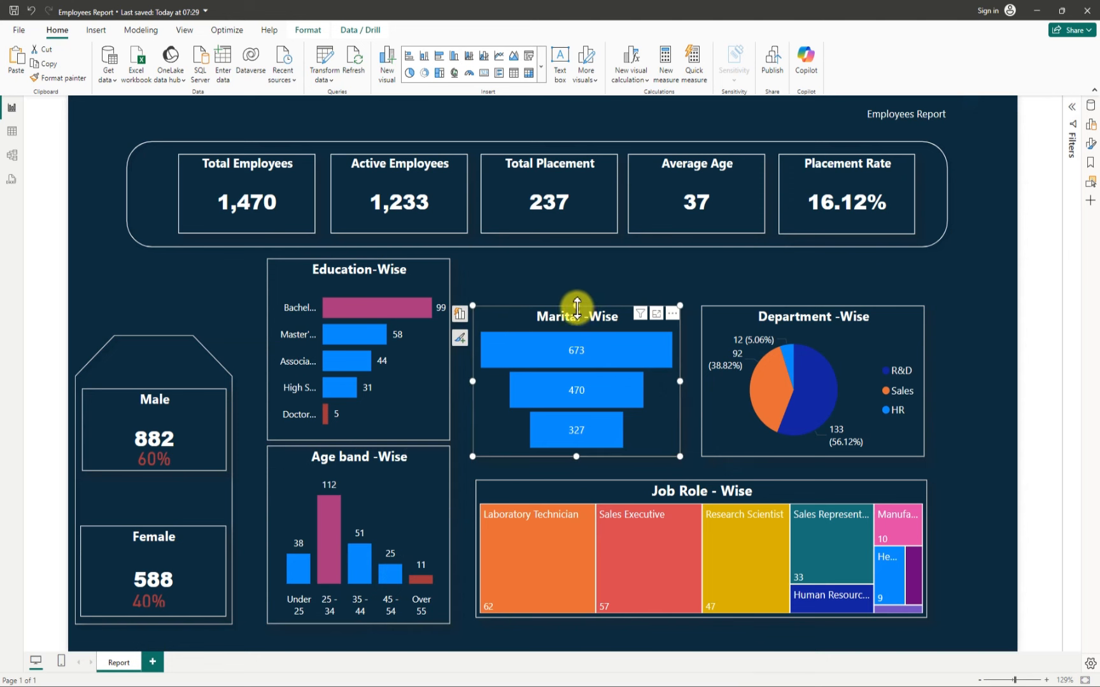
pyautogui.moveTo(579, 300); pyautogui.dragTo(575, 260)
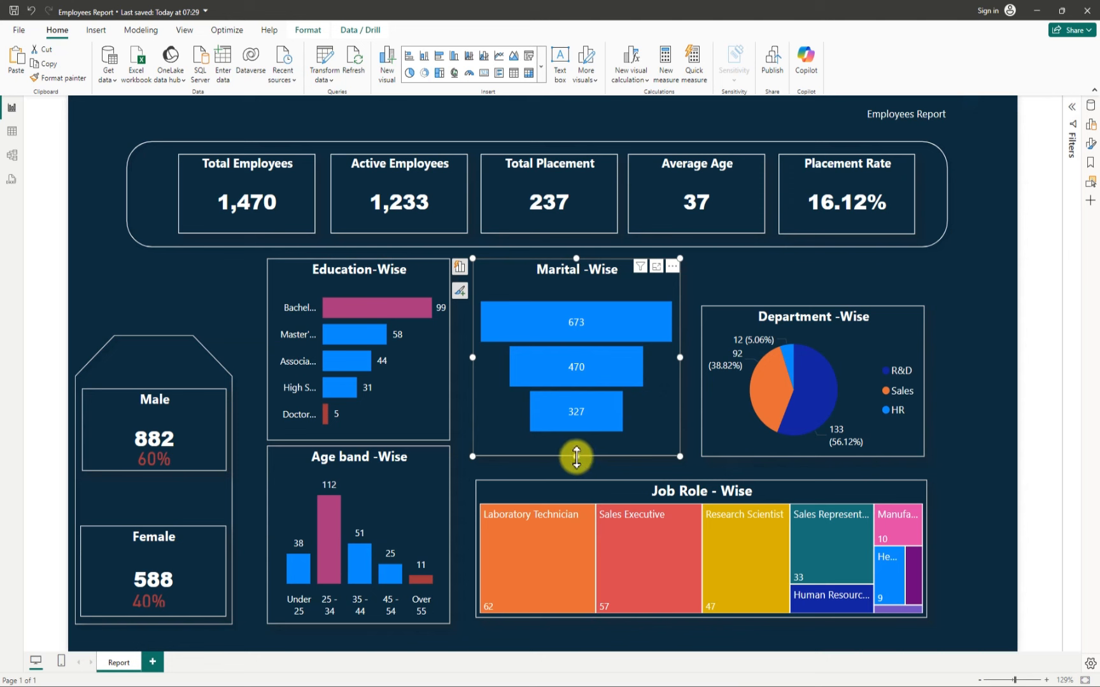
pyautogui.moveTo(576, 457); pyautogui.dragTo(576, 449)
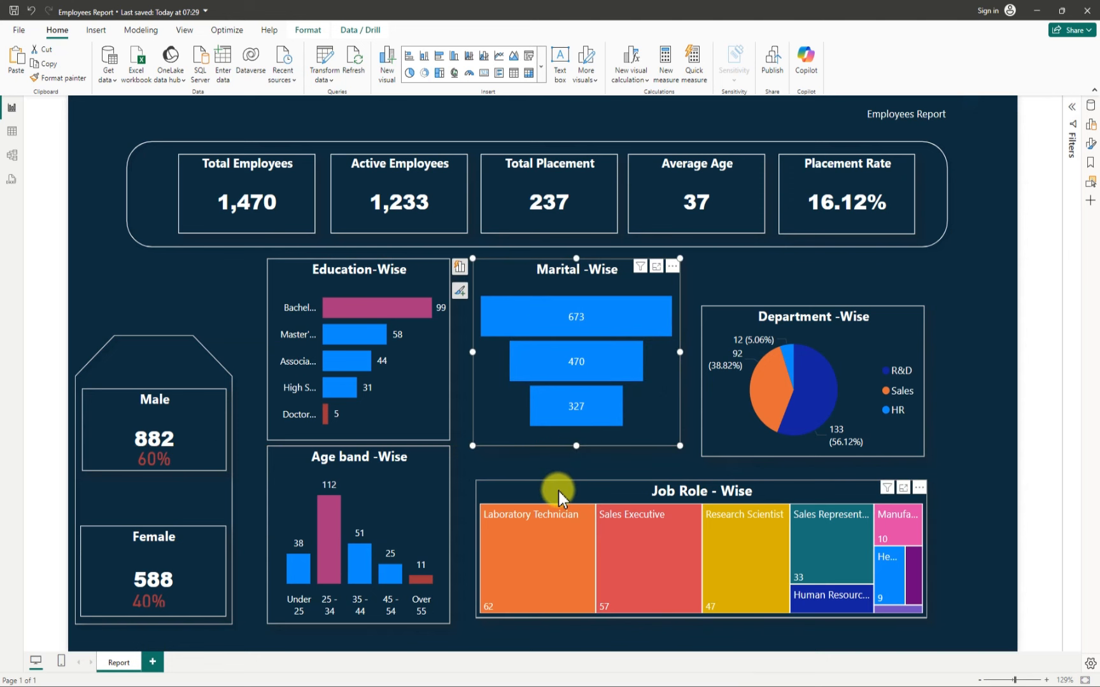
# Step: Make the Job Role - Wise treemap taller, and shift it and the Marital -Wise funnel left against the neighboring charts
pyautogui.click(513, 489)
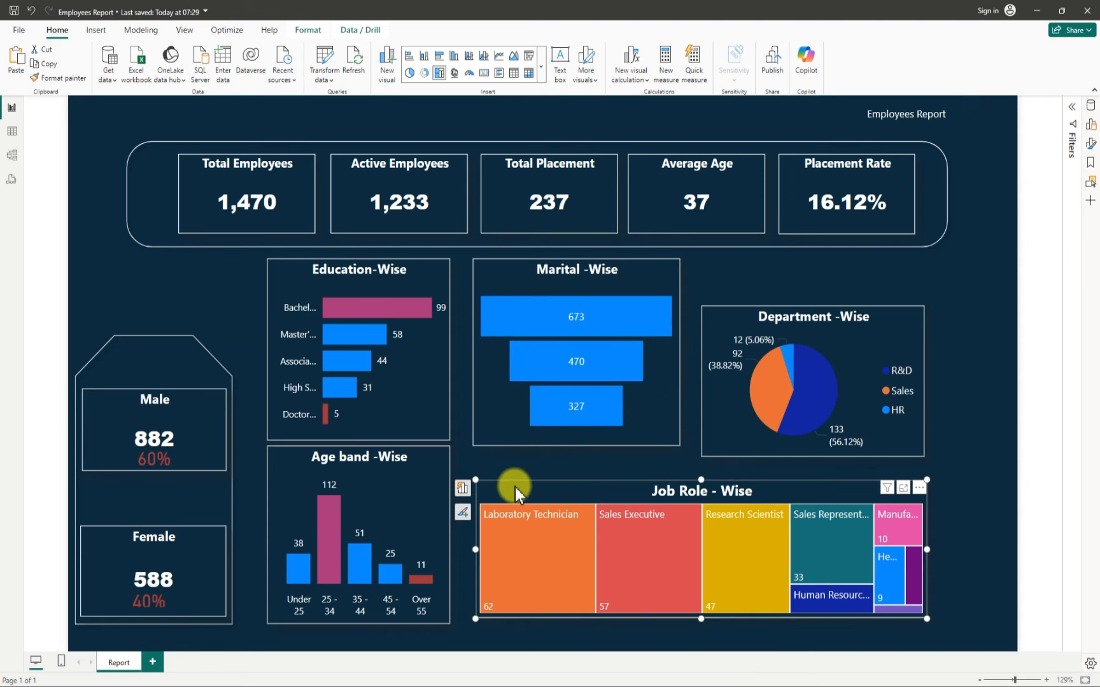
pyautogui.moveTo(471, 478); pyautogui.dragTo(470, 460)
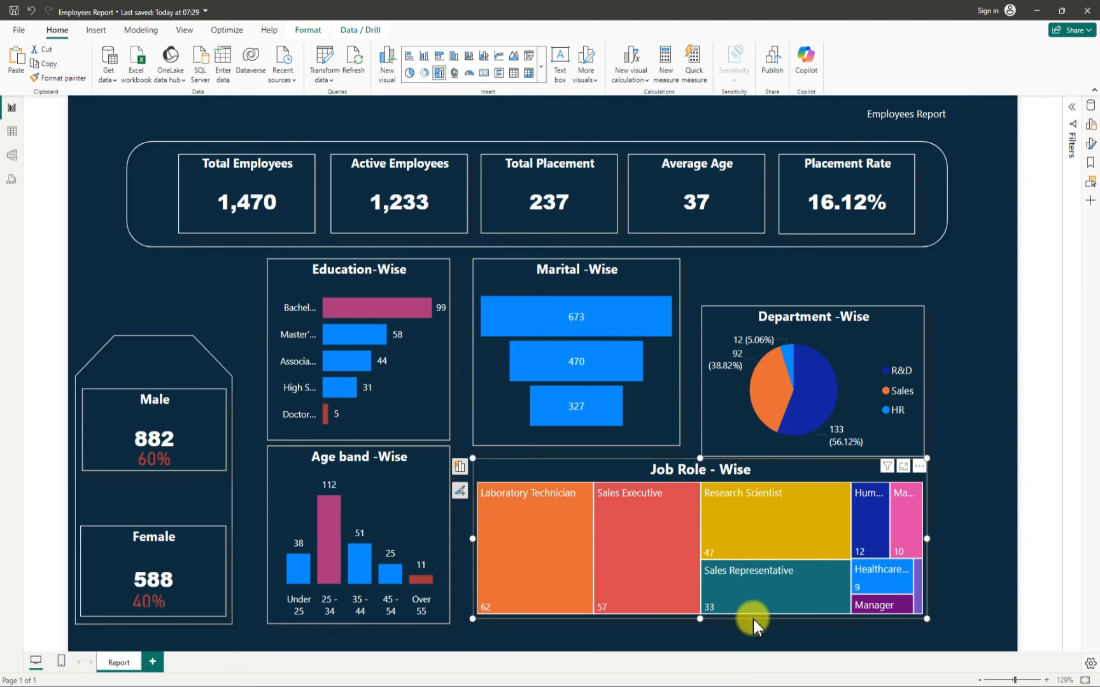
pyautogui.moveTo(699, 619); pyautogui.dragTo(695, 623)
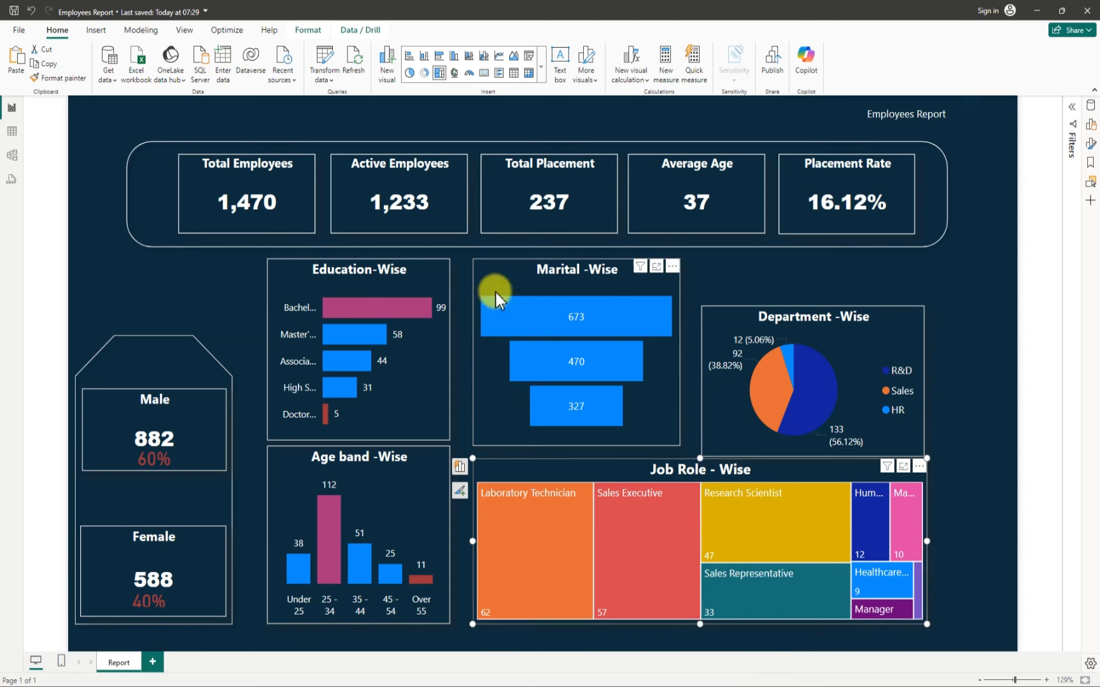
pyautogui.moveTo(481, 276); pyautogui.dragTo(471, 276)
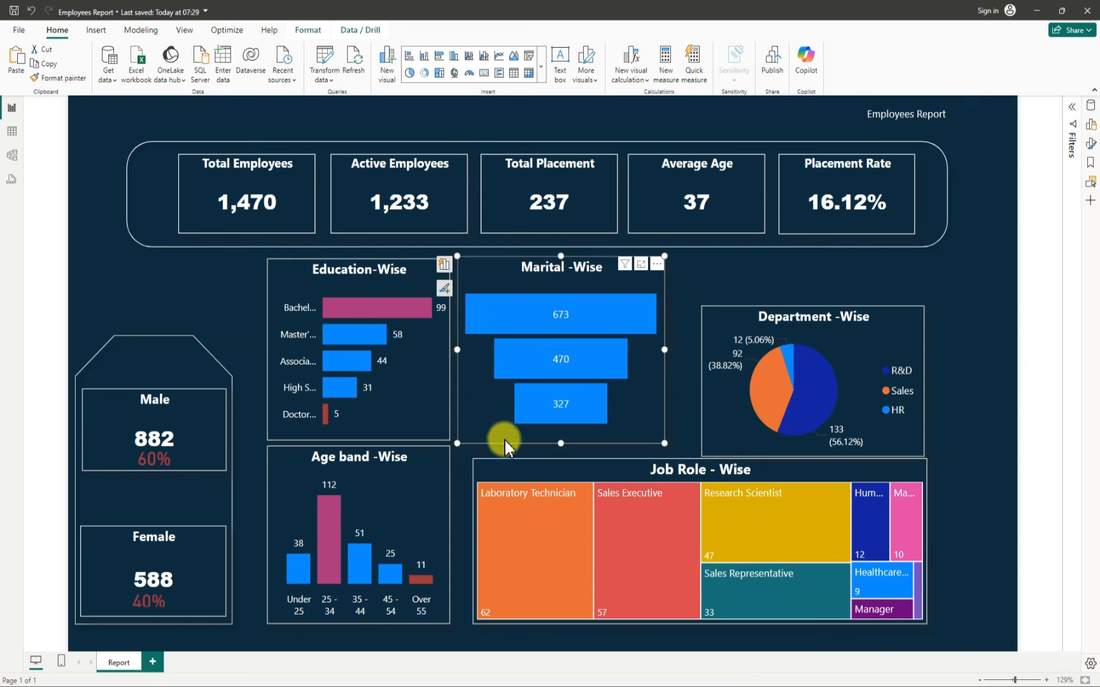
pyautogui.moveTo(480, 465); pyautogui.dragTo(479, 462)
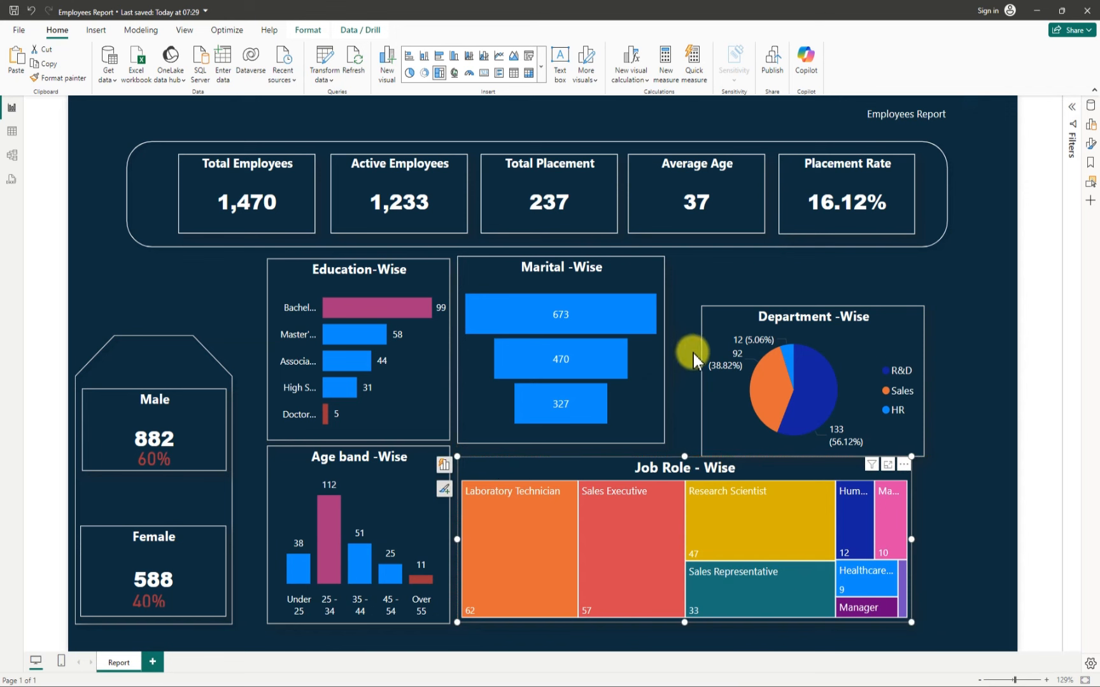
# Step: Move the Department -Wise pie chart up beside the Marital -Wise funnel and enlarge it to the funnel's lower edge and right side
pyautogui.moveTo(717, 294)
pyautogui.mouseDown()
pyautogui.moveTo(721, 276)
pyautogui.moveTo(701, 282)
pyautogui.mouseUp()
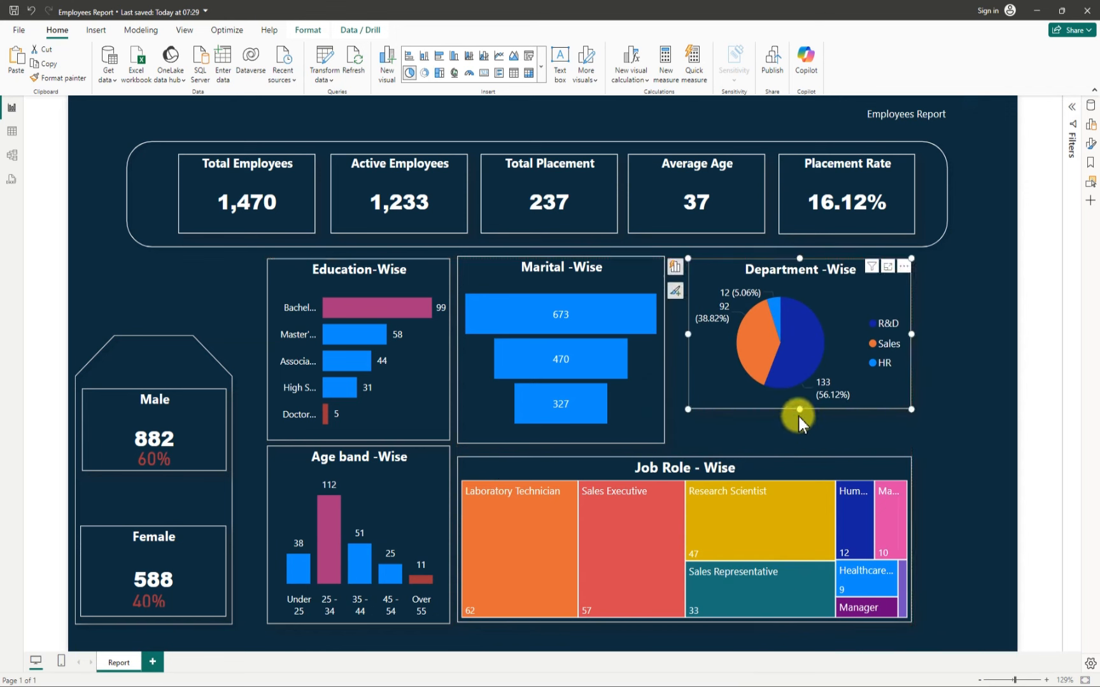
pyautogui.moveTo(796, 418); pyautogui.dragTo(793, 447)
pyautogui.moveTo(688, 350); pyautogui.dragTo(674, 358)
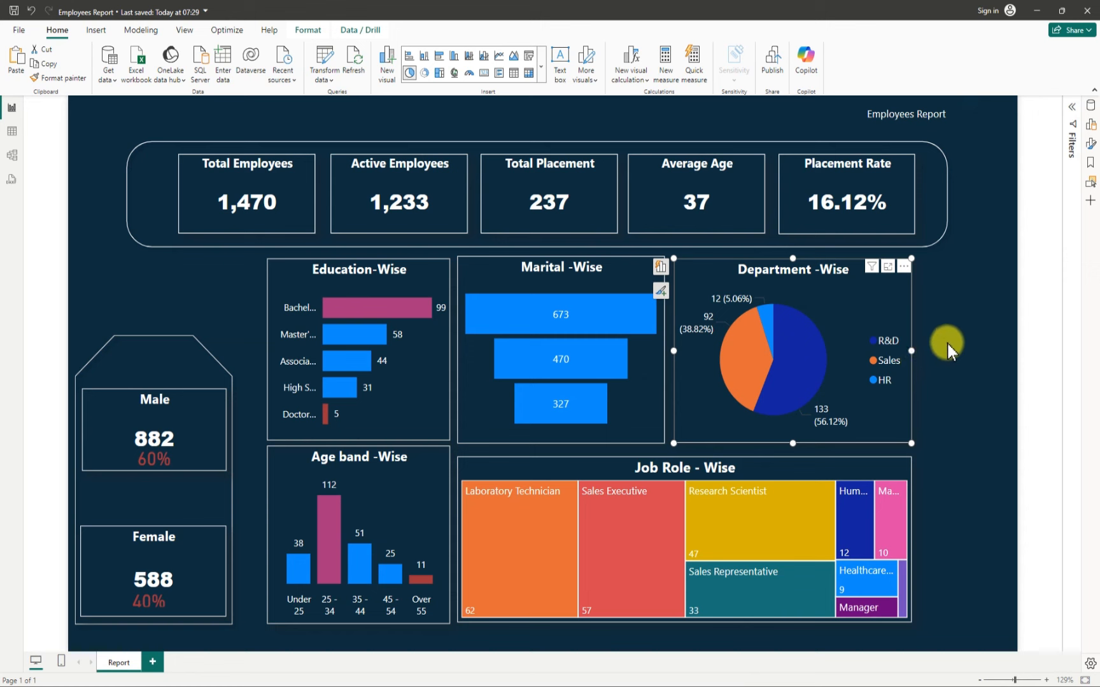
# Step: Widen the Department -Wise pie chart and the Job Role - Wise treemap to the right edge of the KPI card frame
pyautogui.moveTo(912, 352); pyautogui.dragTo(927, 350)
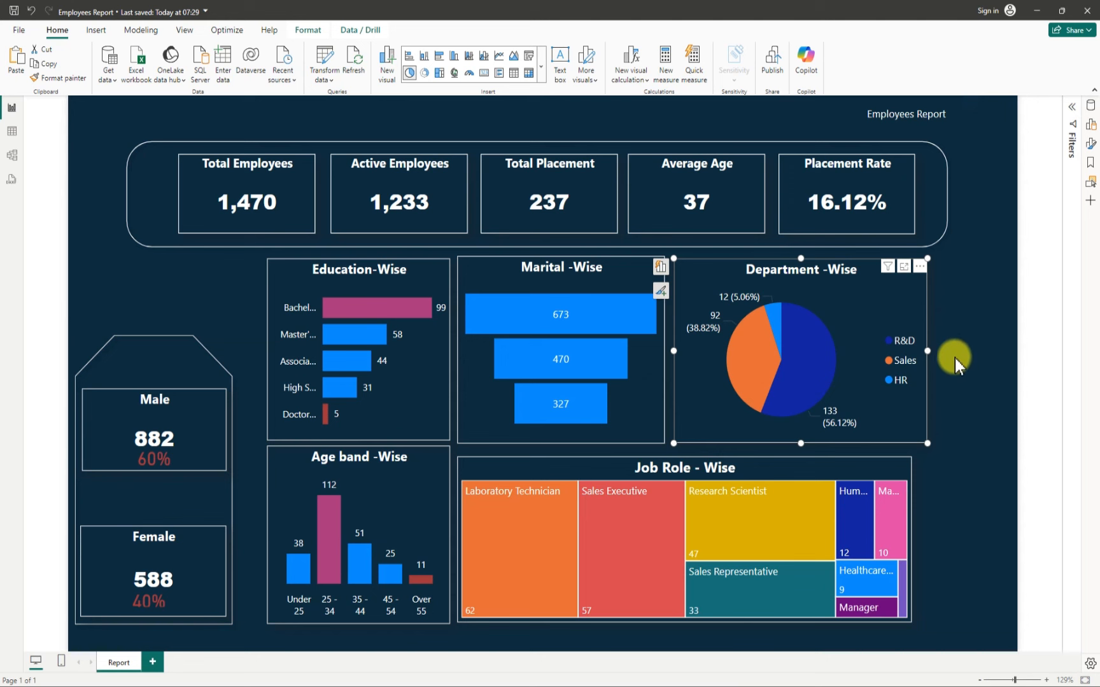
pyautogui.moveTo(927, 351); pyautogui.dragTo(944, 347)
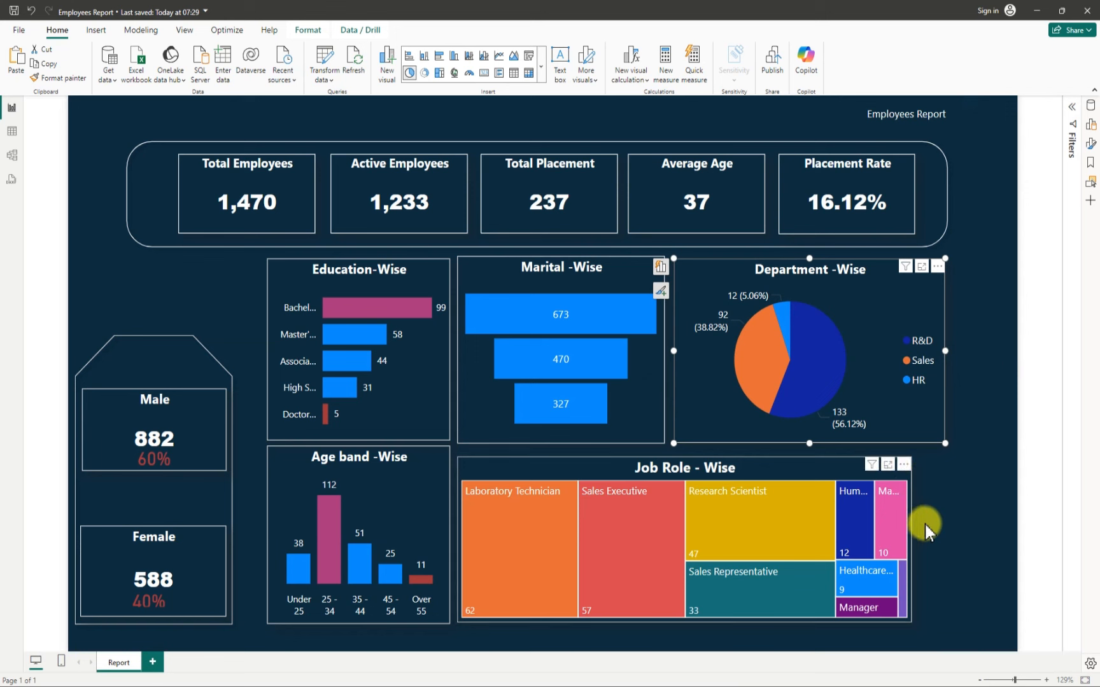
pyautogui.click(910, 541)
pyautogui.moveTo(910, 541); pyautogui.dragTo(948, 532)
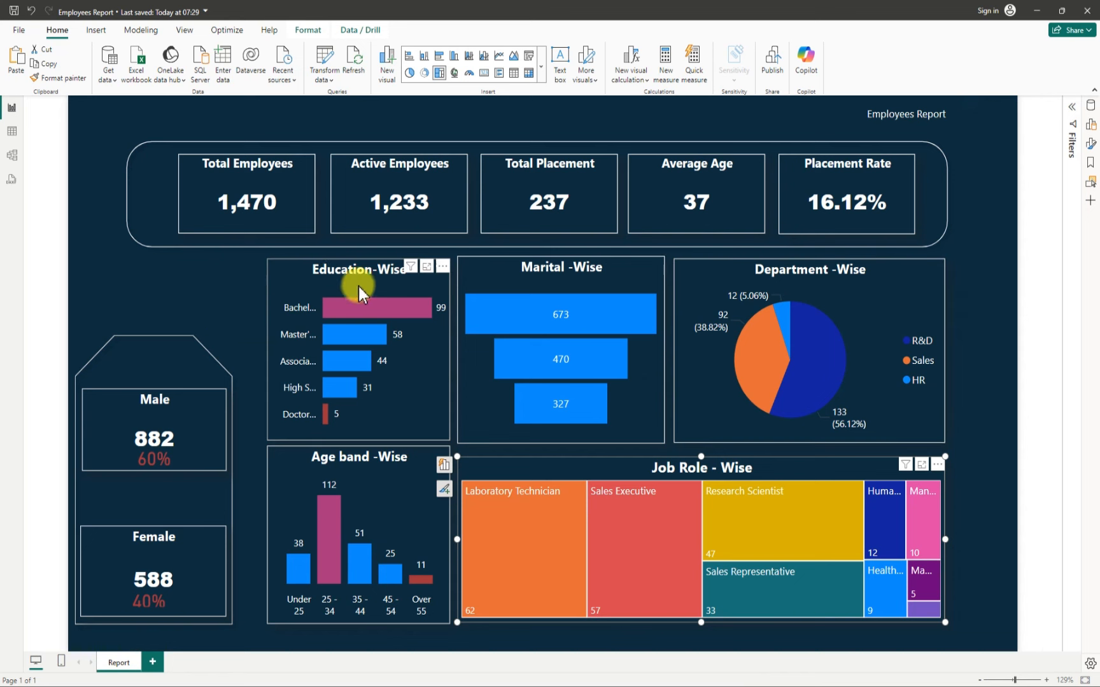
# Step: Reposition the Education-Wise chart slightly lower, directly above the Age band -Wise chart and beside the Marital -Wise funnel
pyautogui.click(274, 267)
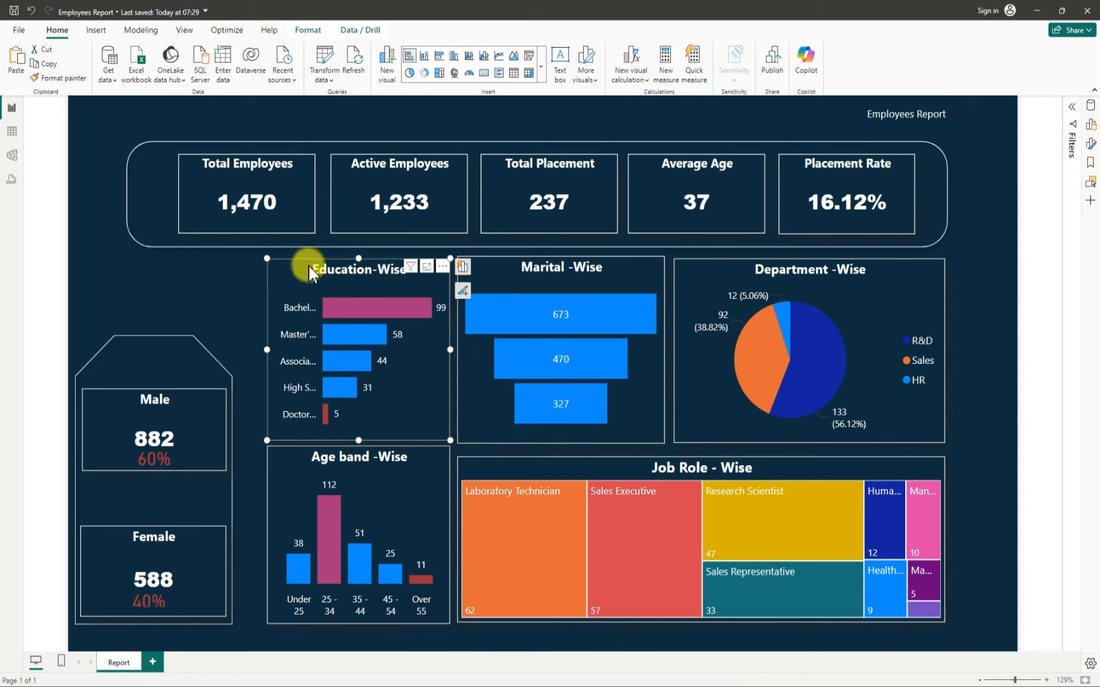
pyautogui.moveTo(401, 282); pyautogui.dragTo(435, 304)
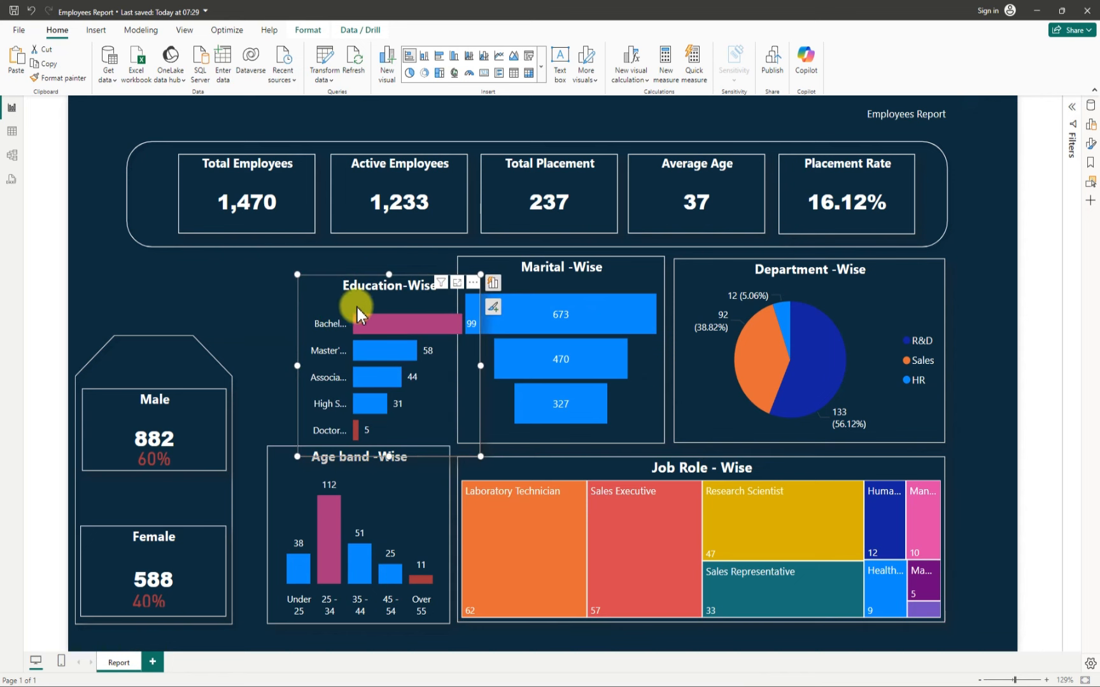
pyautogui.moveTo(322, 299); pyautogui.dragTo(292, 287)
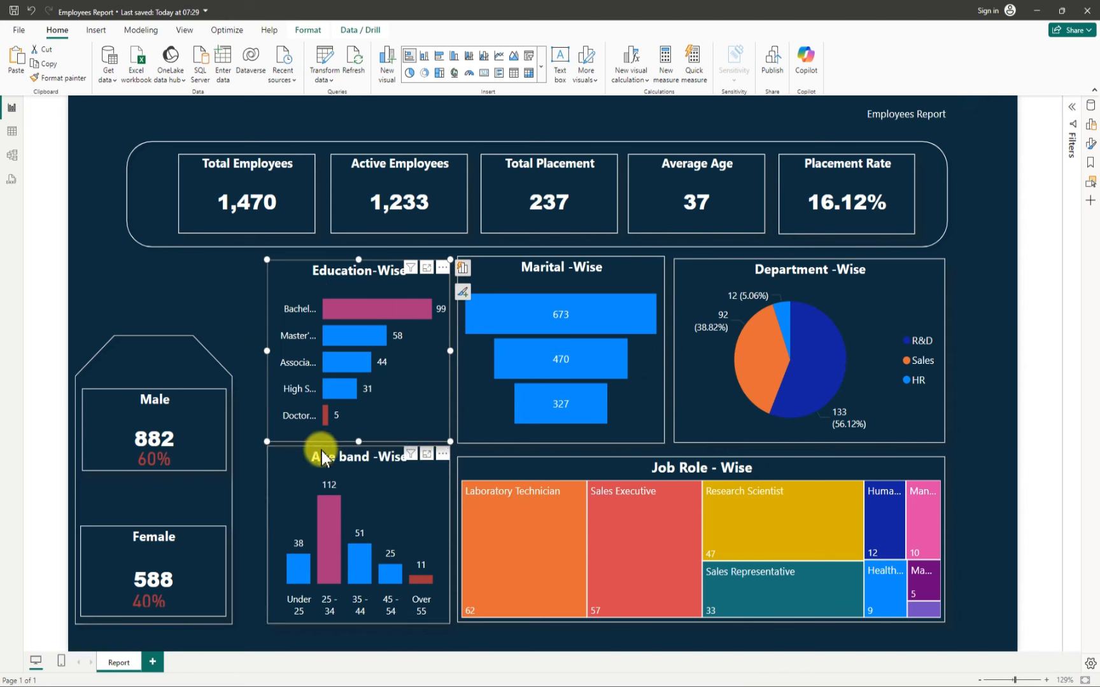
# Step: Lower the top edge of the Age band -Wise chart and raise the Education-Wise chart's top edge level with the Marital -Wise funnel
pyautogui.click(290, 462)
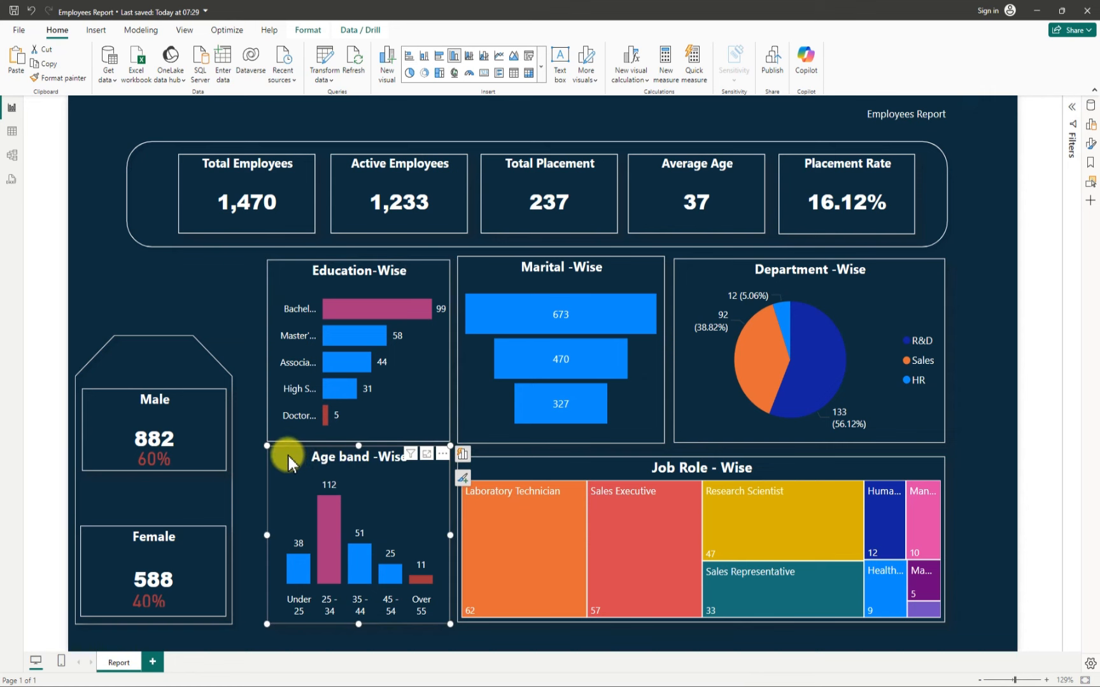
pyautogui.moveTo(264, 441); pyautogui.dragTo(267, 452)
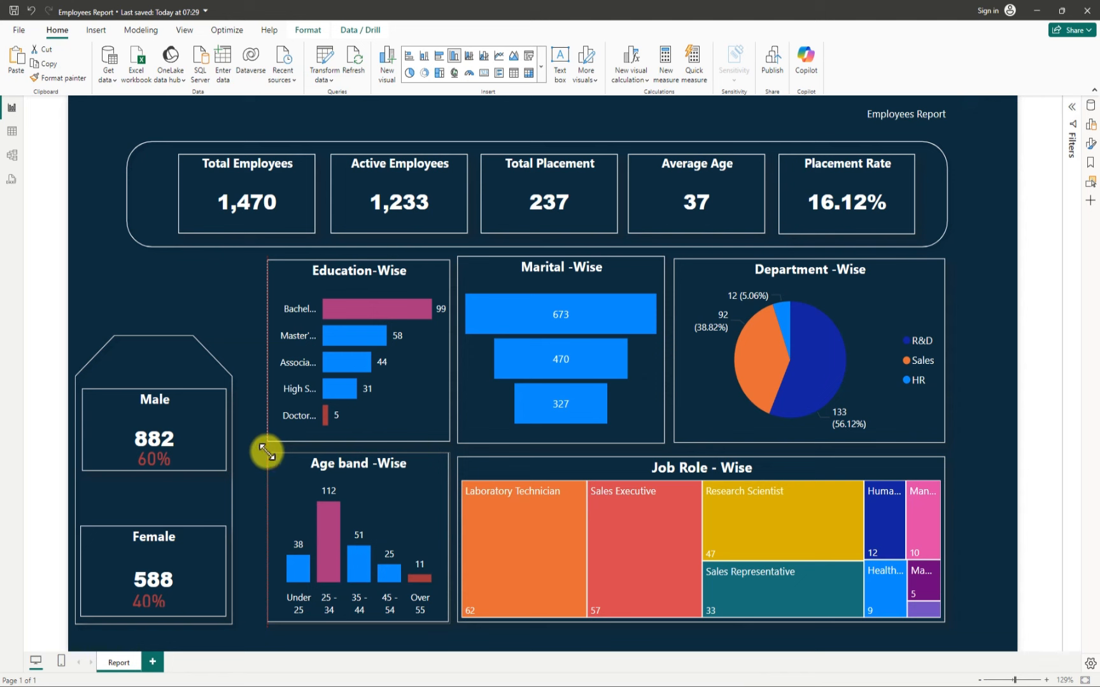
pyautogui.click(270, 268)
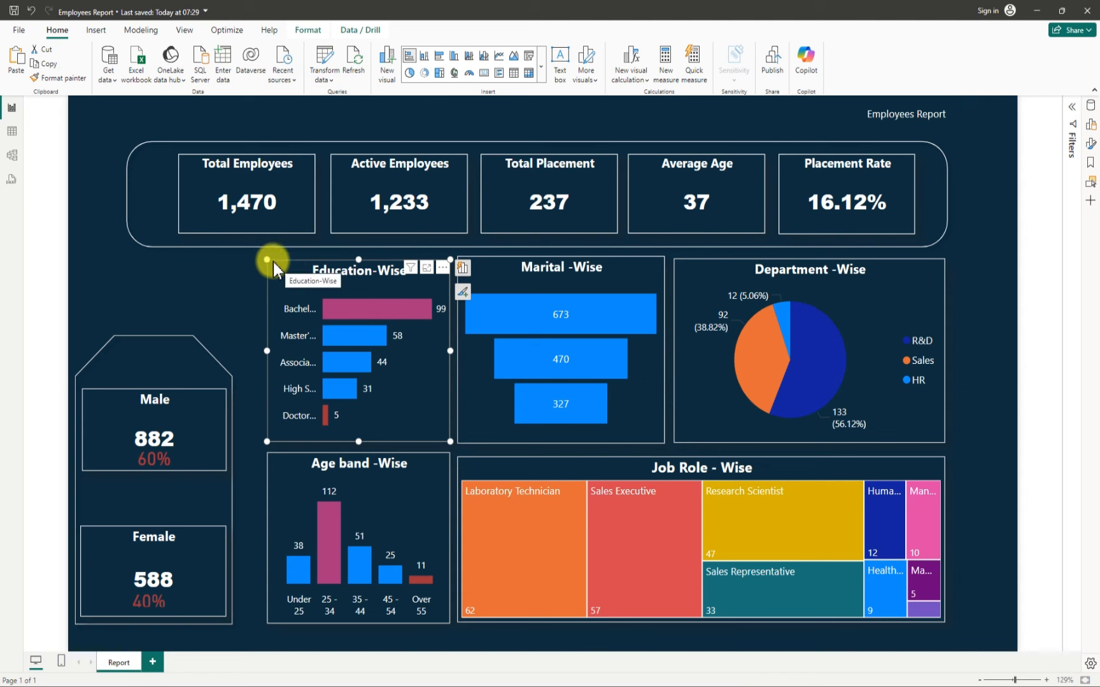
pyautogui.moveTo(265, 257); pyautogui.dragTo(284, 256)
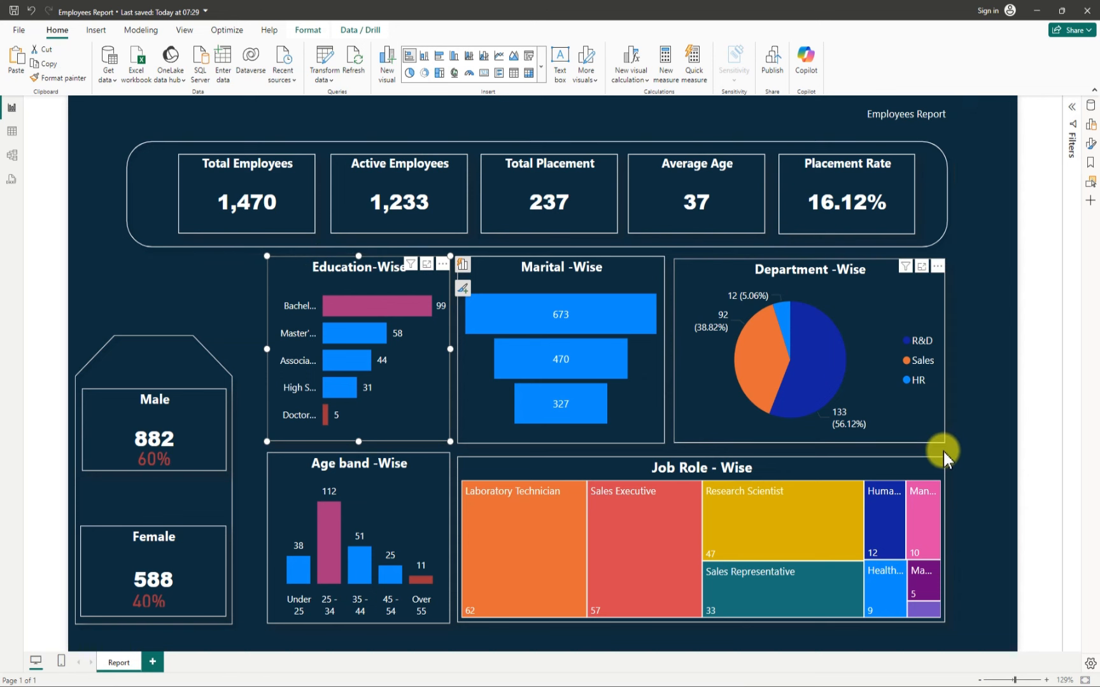
# Step: Widen the Job Role - Wise treemap and the Department -Wise pie chart slightly outward to the same right edge
pyautogui.rightClick(933, 471)
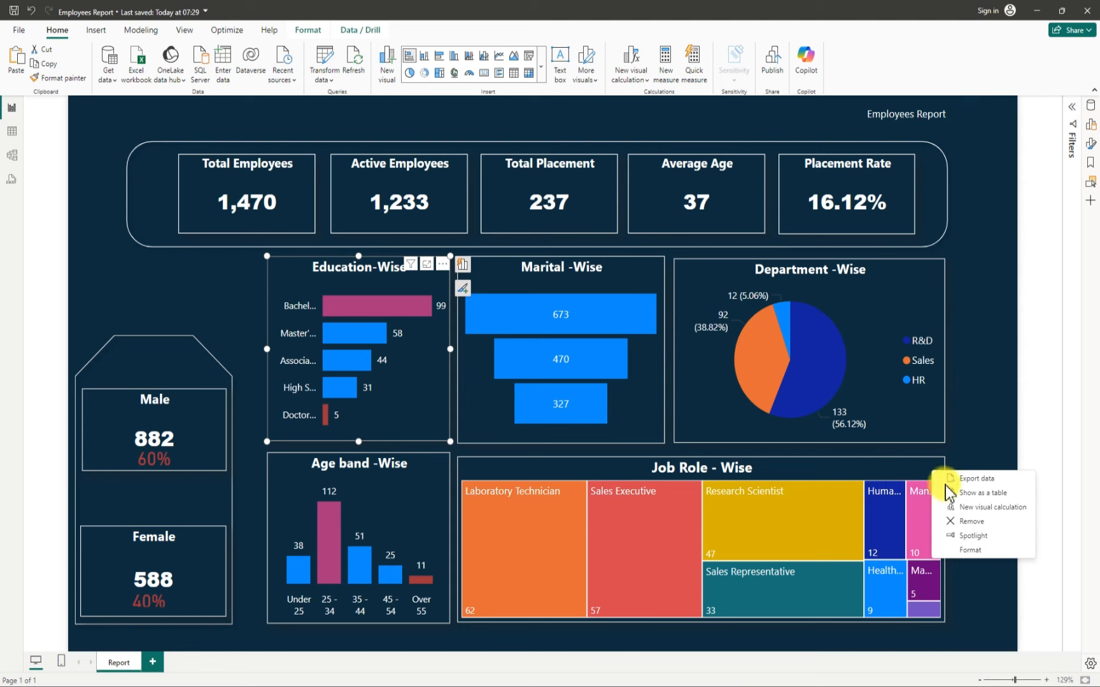
pyautogui.click(919, 464)
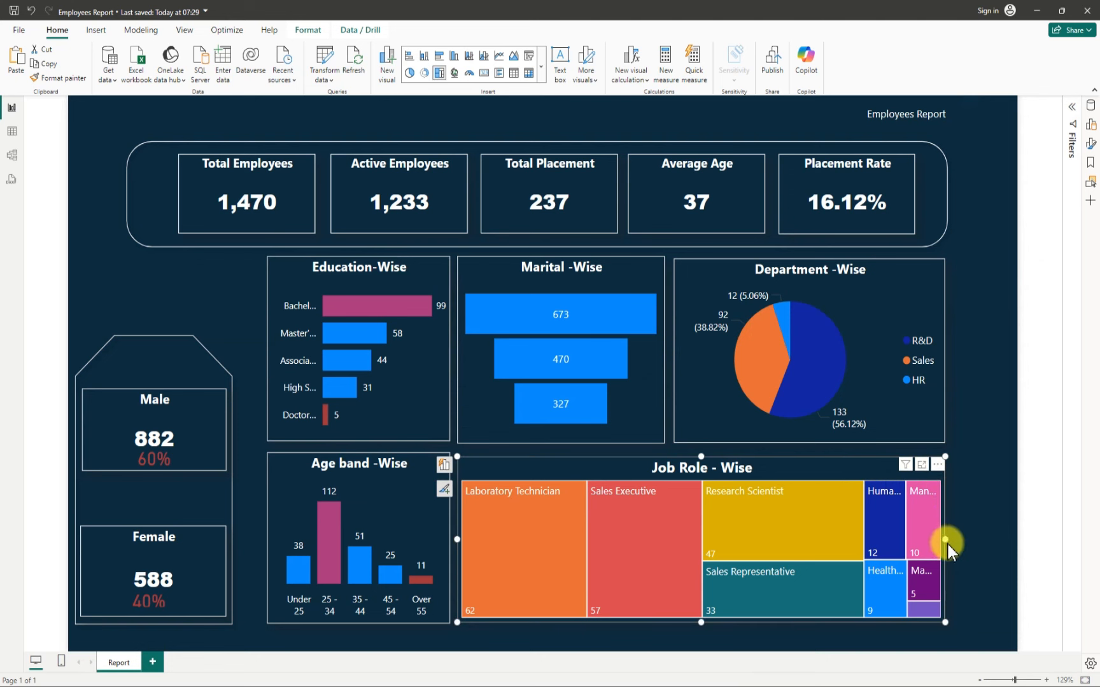
pyautogui.moveTo(945, 539); pyautogui.dragTo(954, 540)
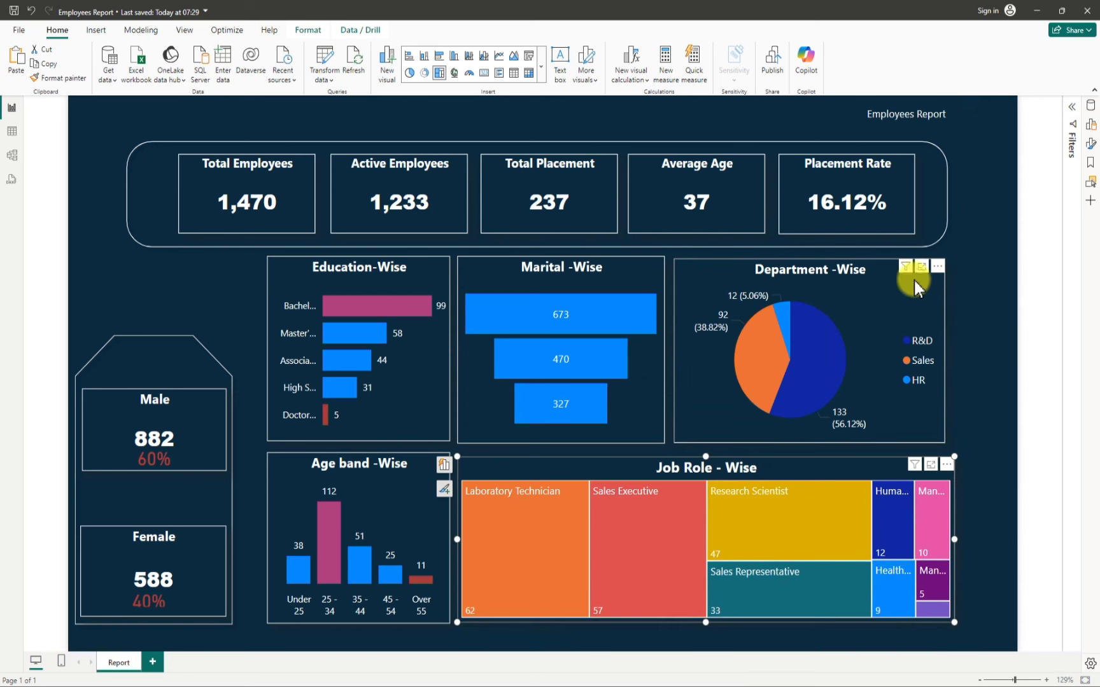
pyautogui.click(934, 321)
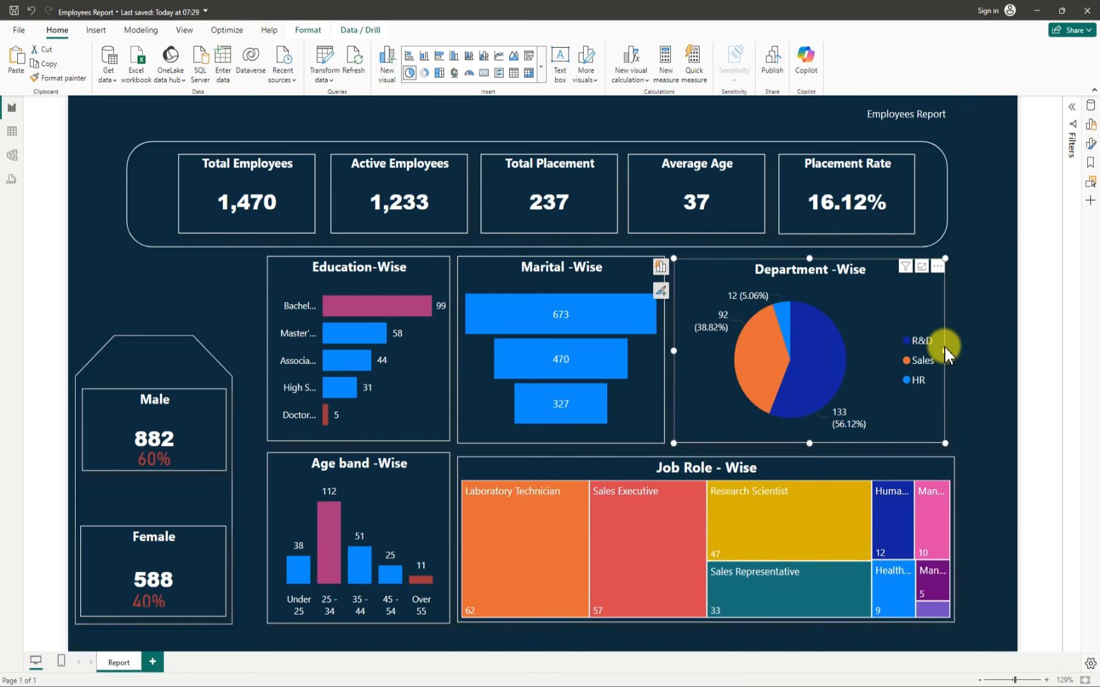
pyautogui.moveTo(942, 349); pyautogui.dragTo(955, 355)
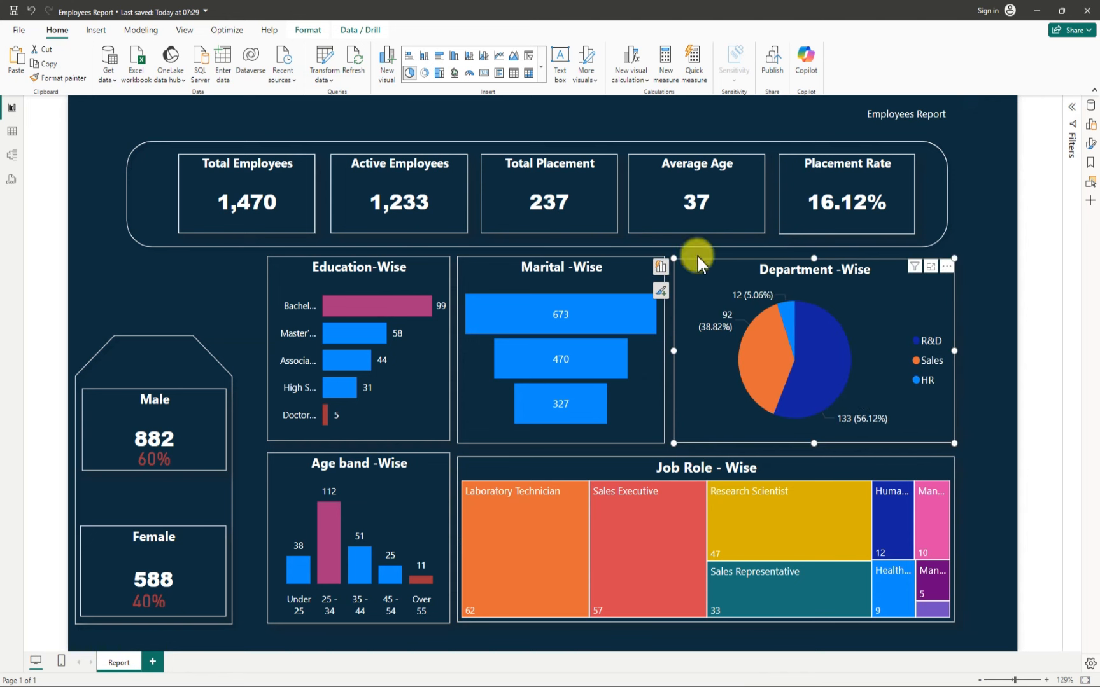
# Step: Add a slicer on the Gender field, about 152 wide and 79 high, in the empty area above the Male card frame
pyautogui.click(1089, 122)
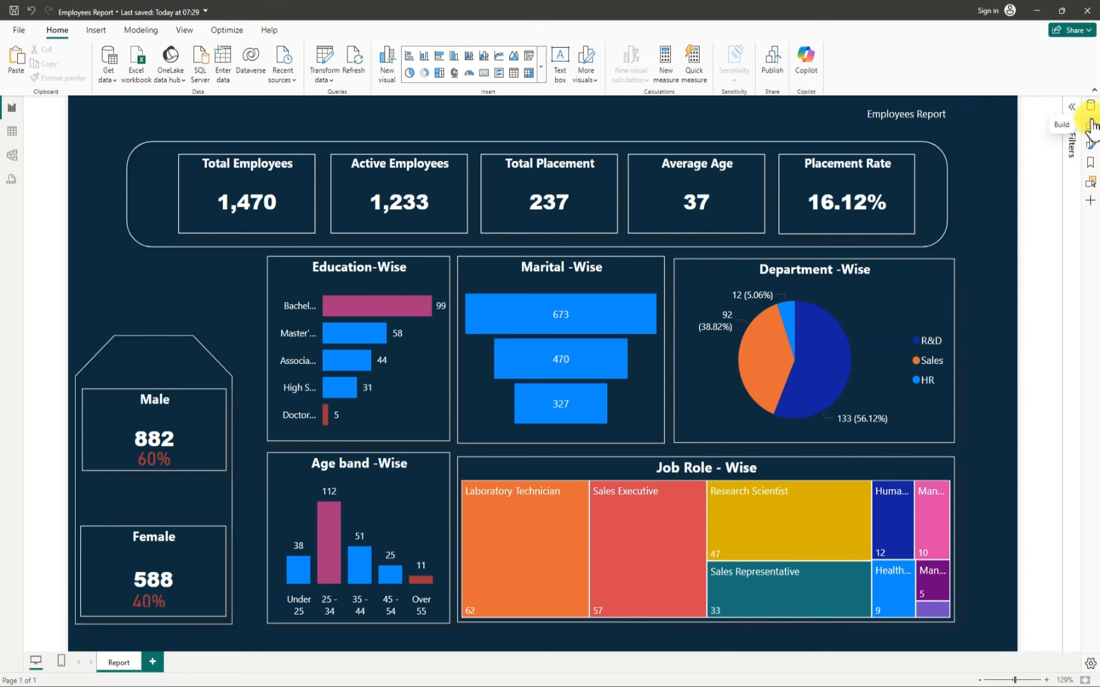
pyautogui.click(1091, 125)
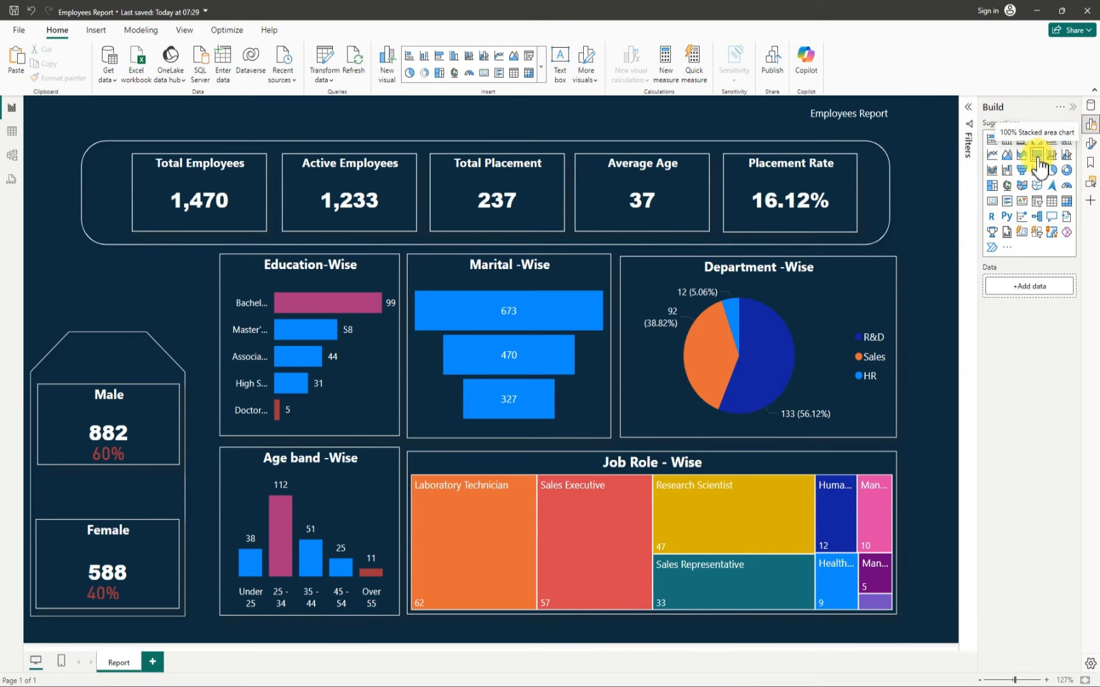
pyautogui.click(1036, 203)
pyautogui.moveTo(188, 624); pyautogui.dragTo(109, 508)
pyautogui.moveTo(145, 455); pyautogui.dragTo(120, 324)
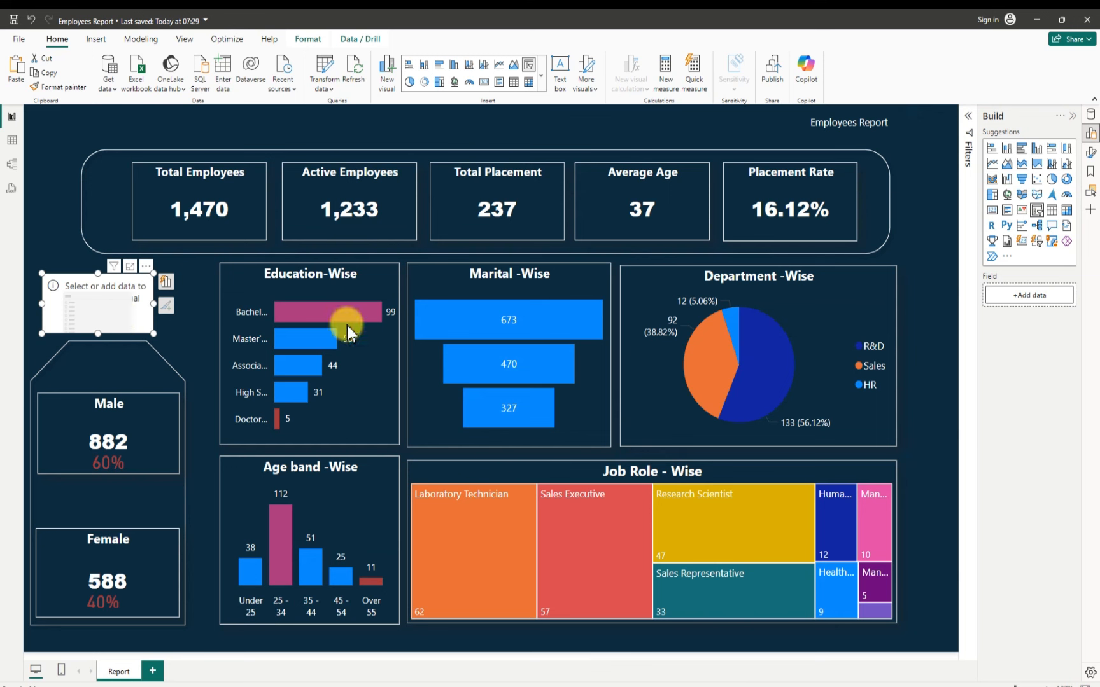
pyautogui.click(1089, 117)
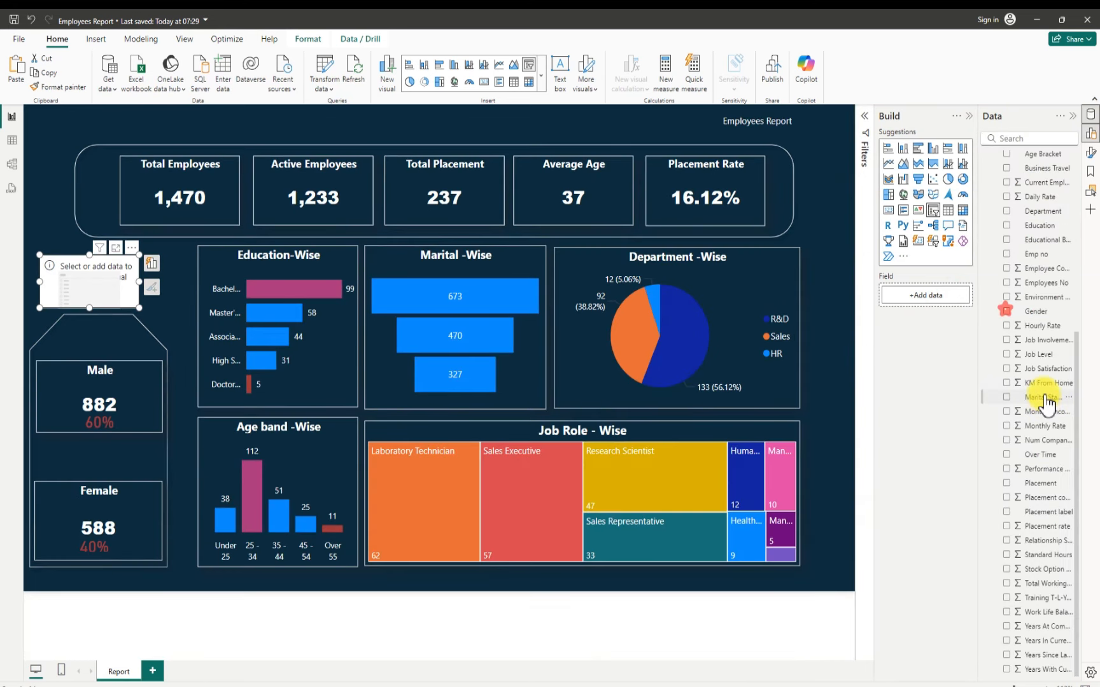
pyautogui.click(1007, 311)
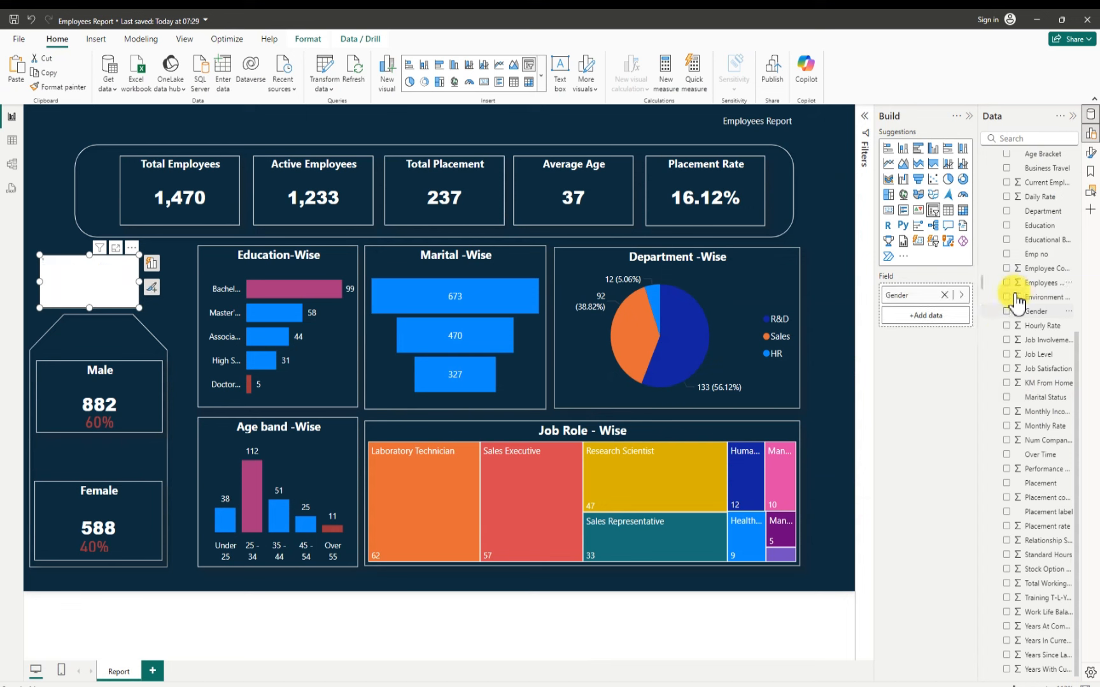
# Step: Set the font color of the Gender slicer's header text to white
pyautogui.click(131, 248)
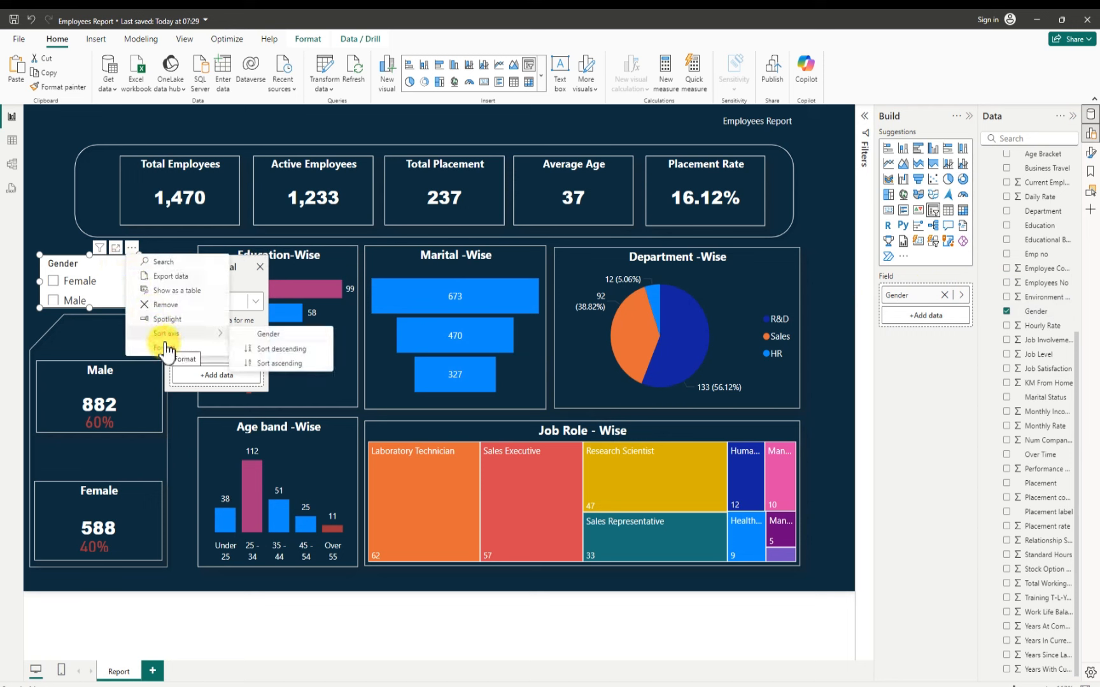
pyautogui.click(164, 348)
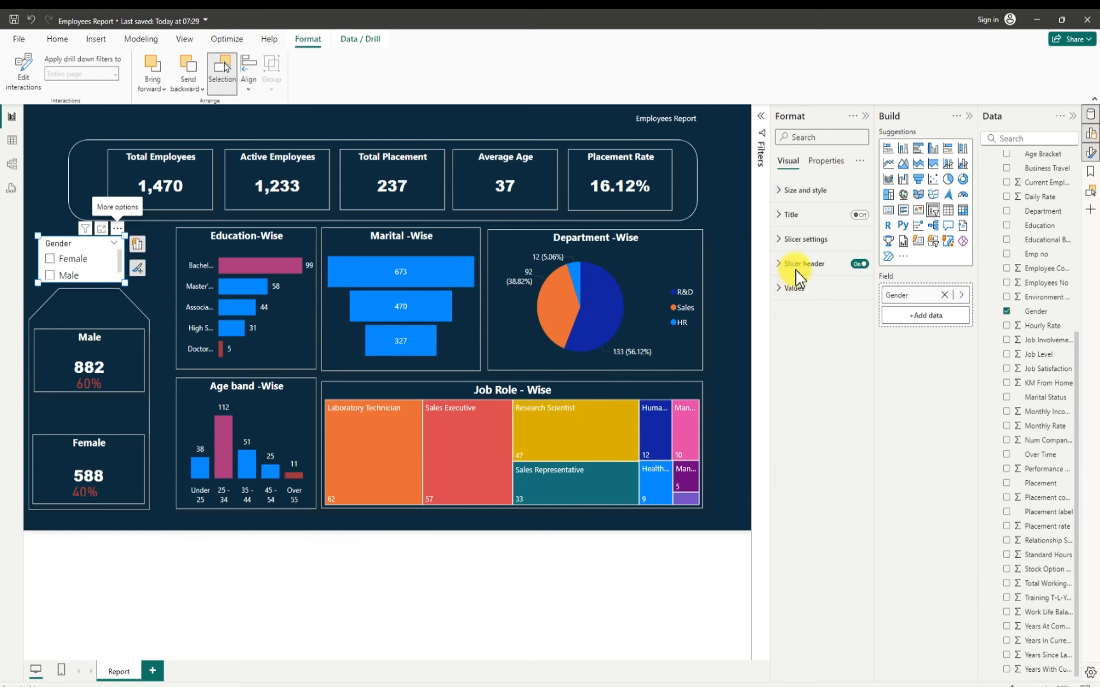
pyautogui.click(782, 263)
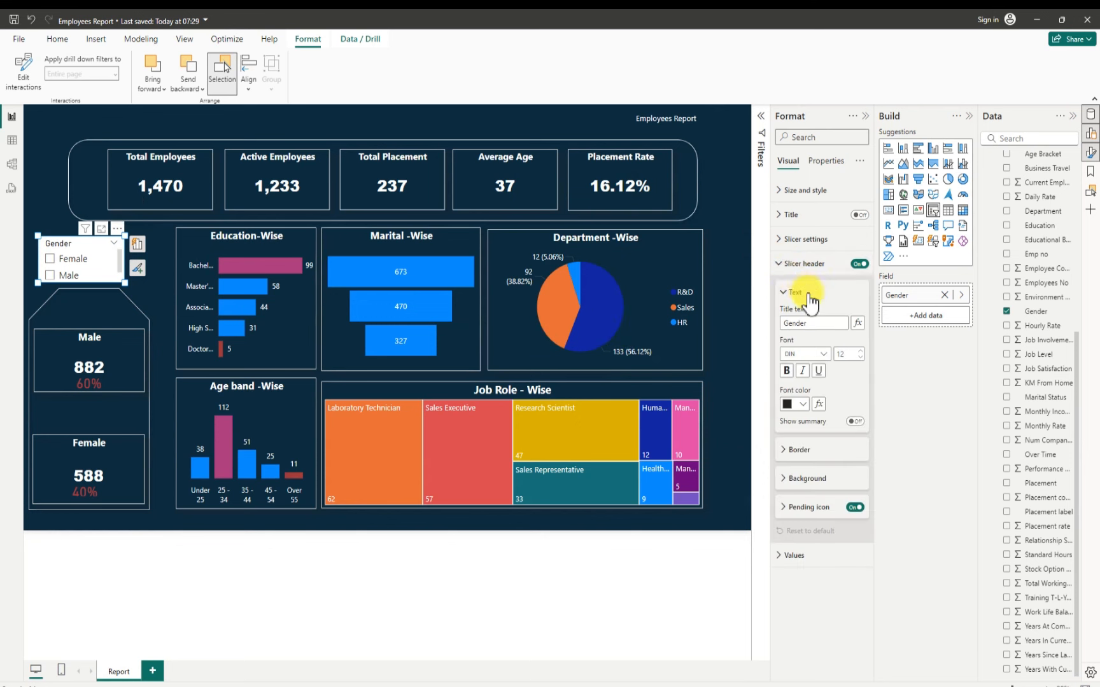
pyautogui.click(805, 406)
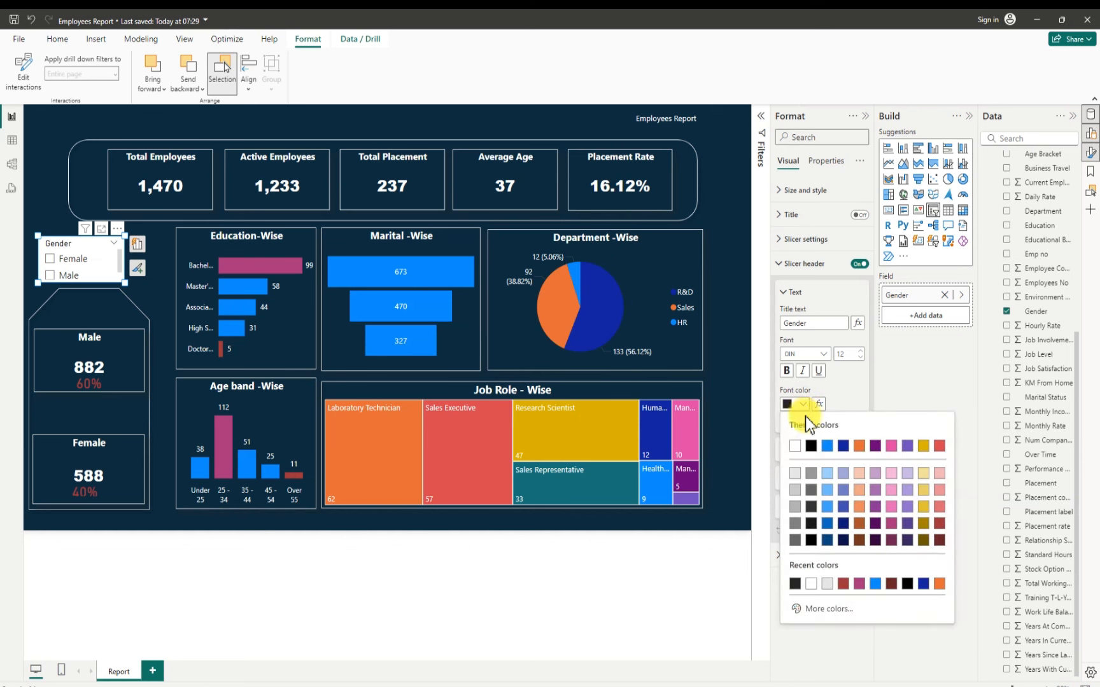
pyautogui.click(795, 447)
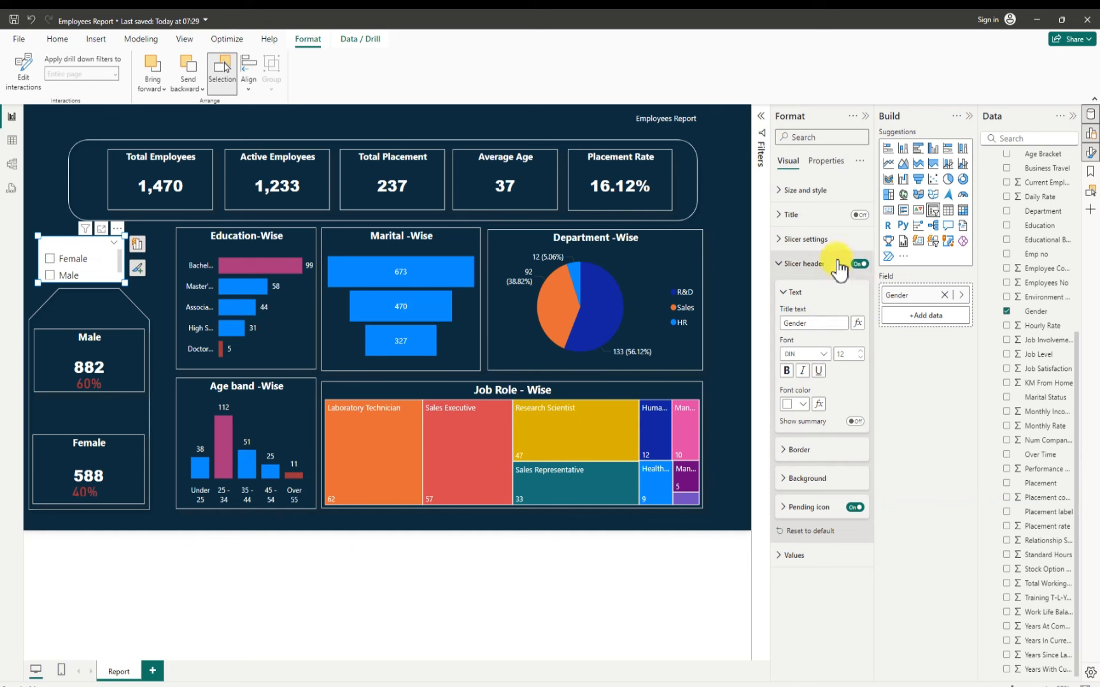
# Step: Give the Gender slicer a light gray visual border and turn its background off
pyautogui.click(781, 191)
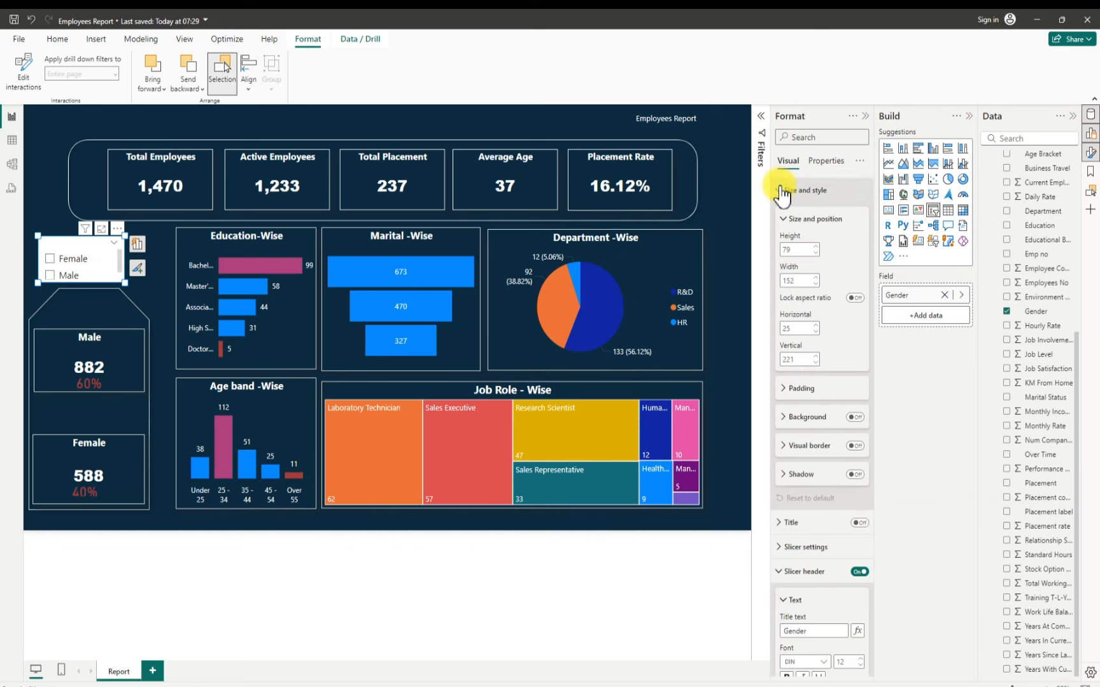
pyautogui.click(855, 418)
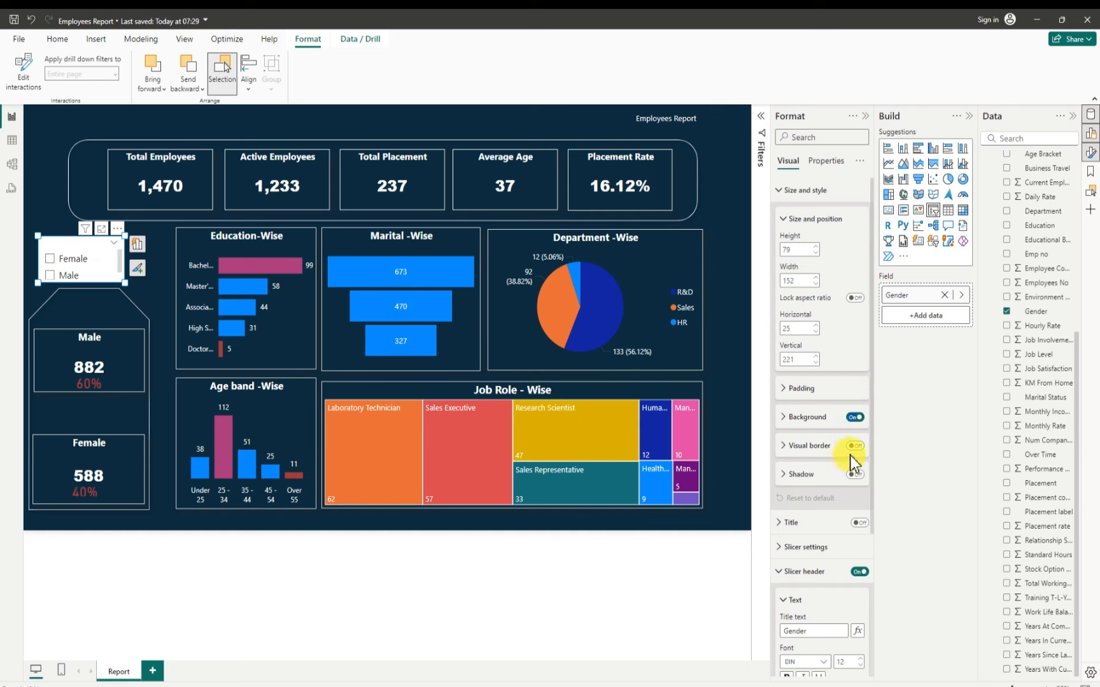
pyautogui.click(853, 447)
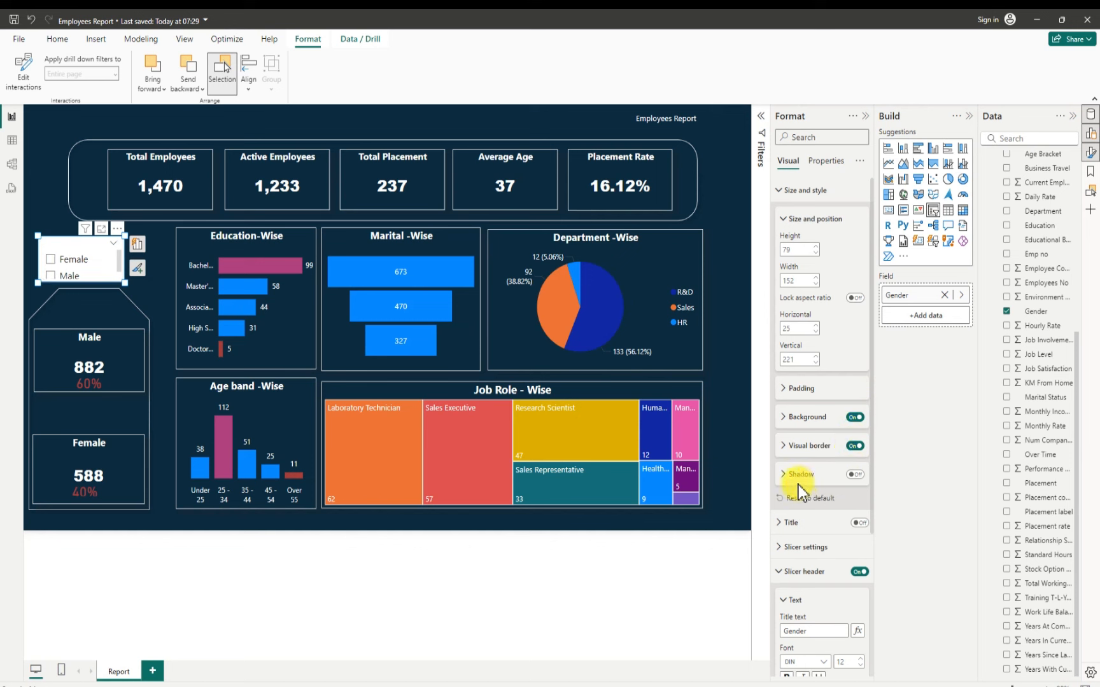
pyautogui.click(787, 446)
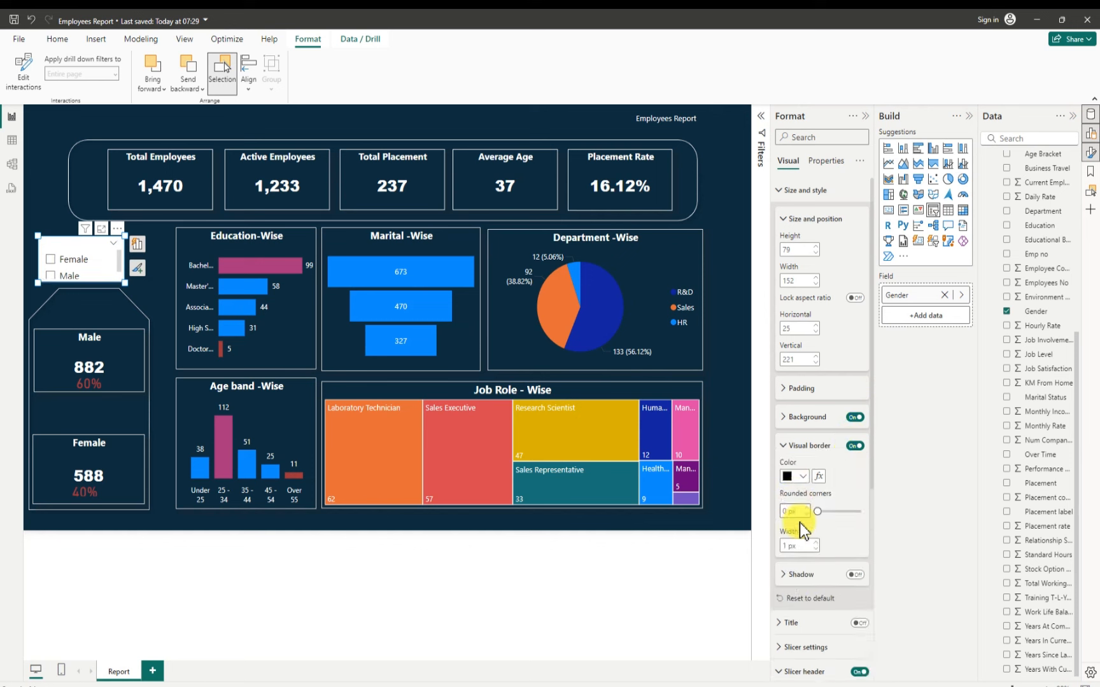
pyautogui.click(796, 476)
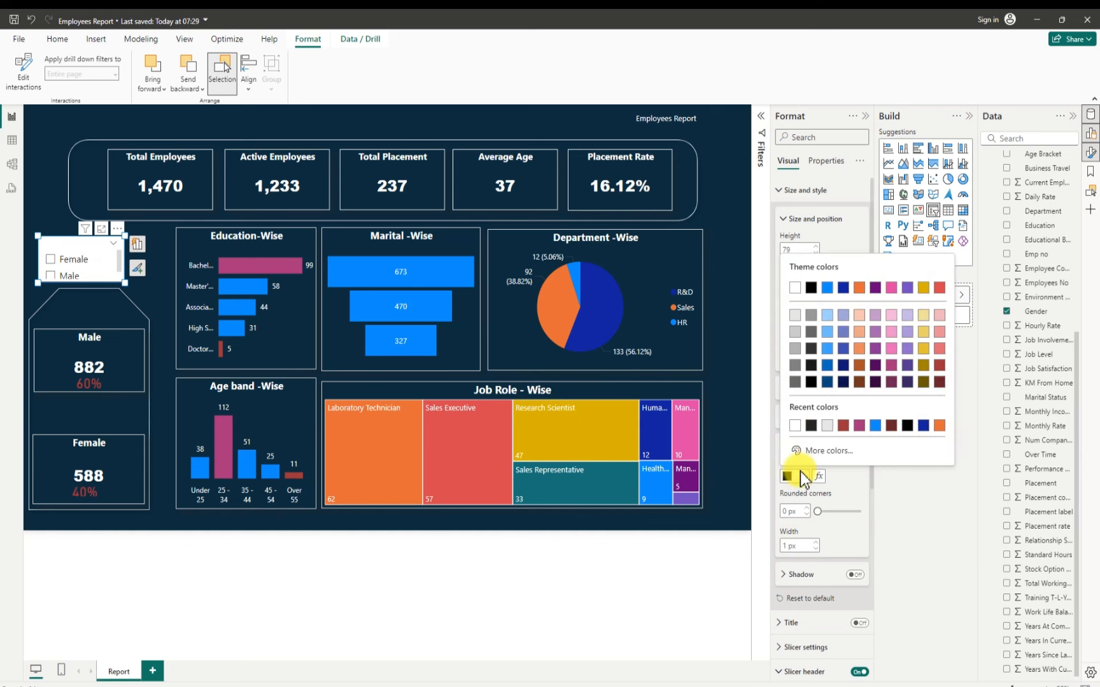
pyautogui.click(796, 315)
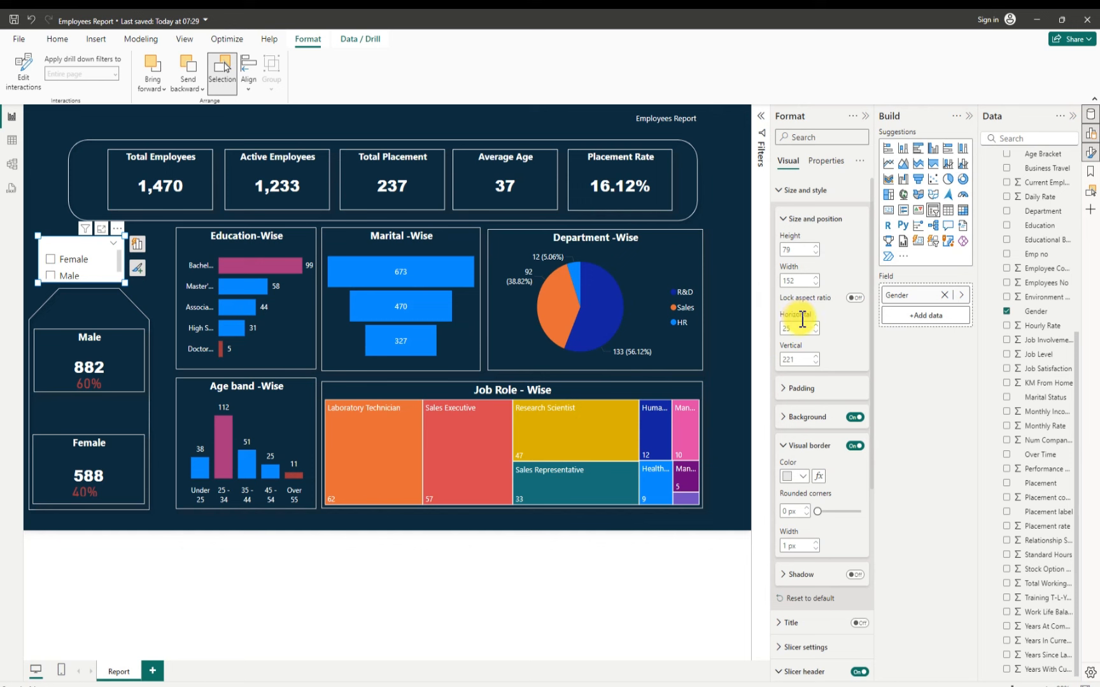
pyautogui.click(853, 418)
pyautogui.click(854, 418)
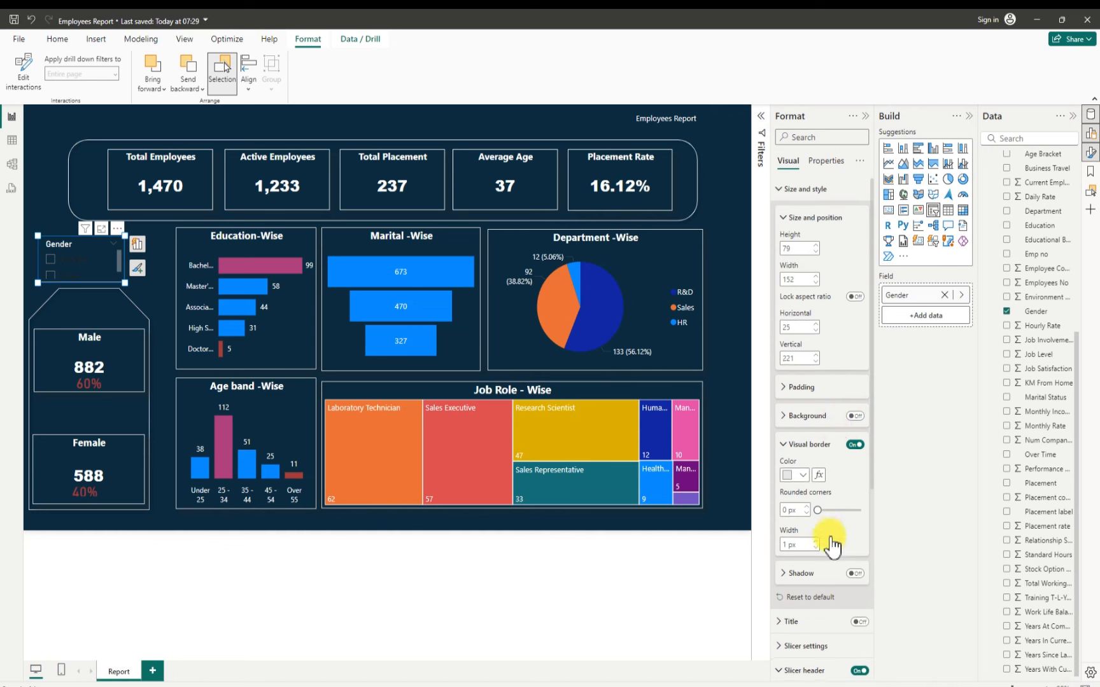
# Step: Set the font color of the Gender slicer's values to white
pyautogui.scroll(-4, 831, 542)
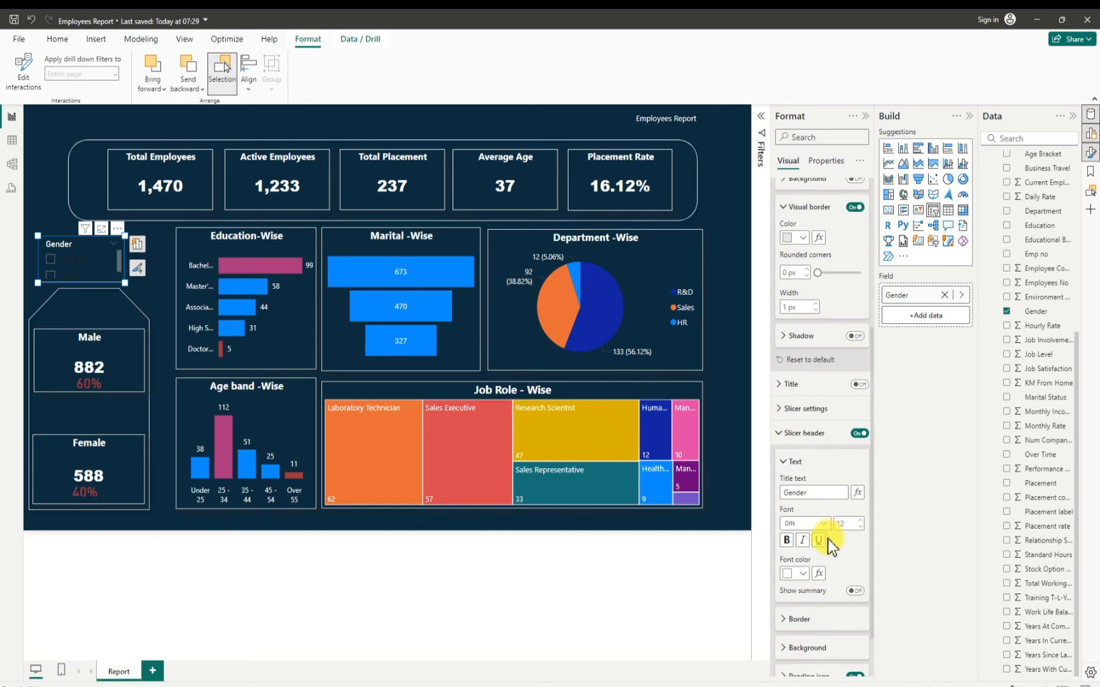
pyautogui.scroll(-1, 828, 540)
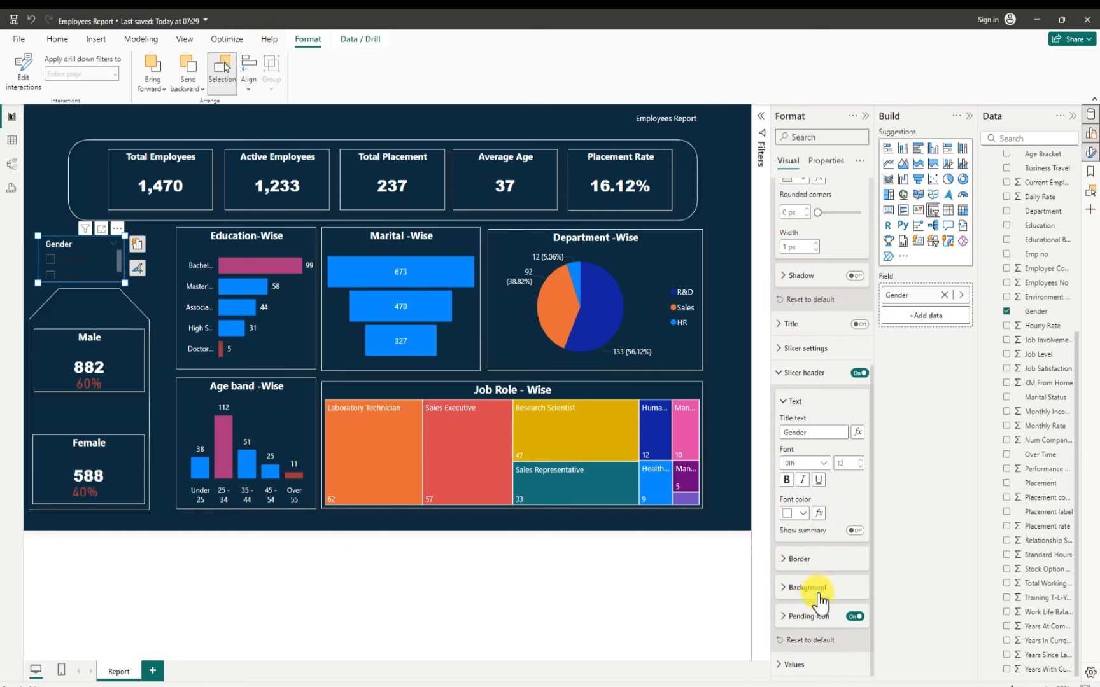
pyautogui.click(803, 663)
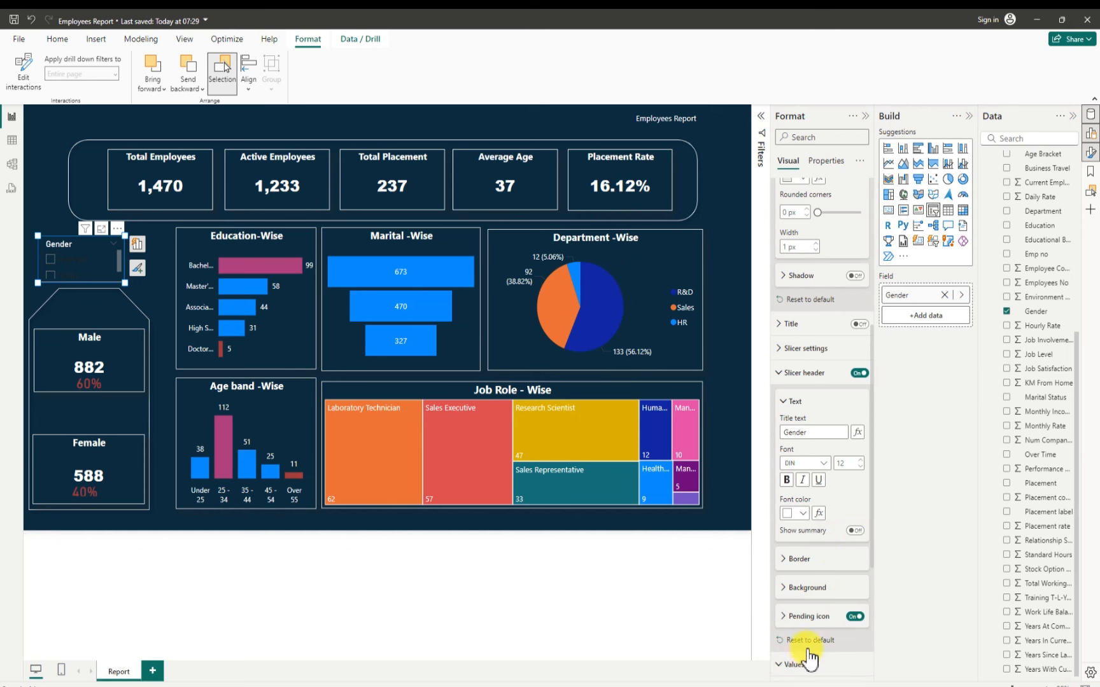
pyautogui.scroll(-4, 805, 662)
pyautogui.click(799, 552)
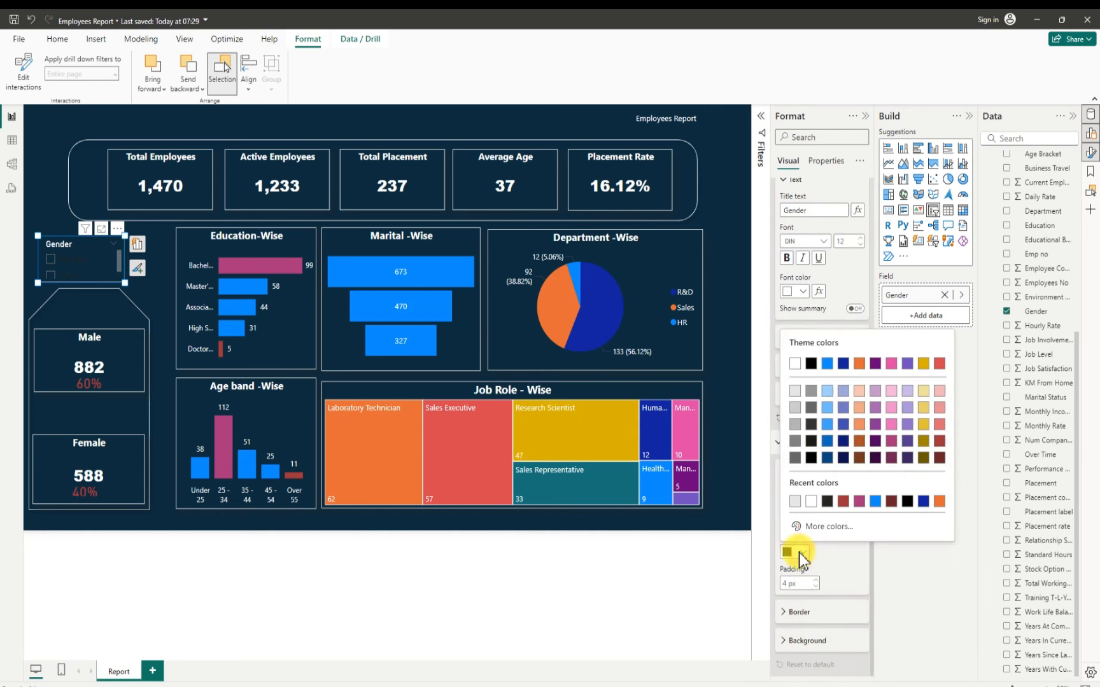
pyautogui.click(795, 363)
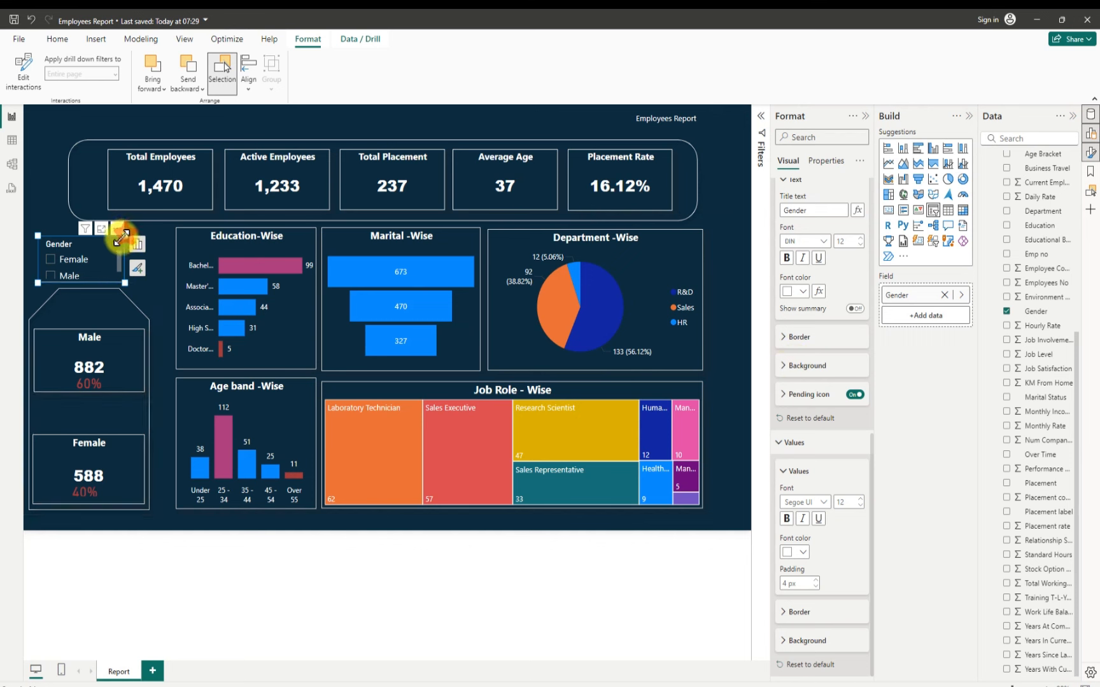
# Step: Enlarge the Gender slicer above the Male card frame and fit a shorter, wider copy of it between the Male and Female cards
pyautogui.moveTo(125, 235); pyautogui.dragTo(145, 282)
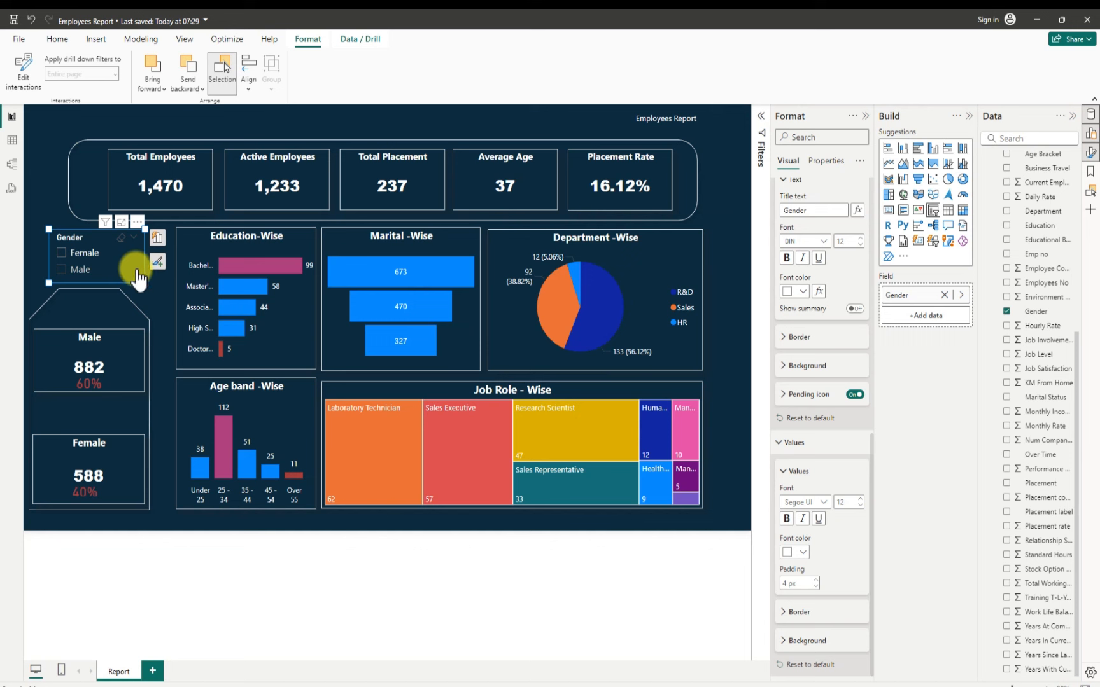
pyautogui.moveTo(137, 270); pyautogui.dragTo(118, 414)
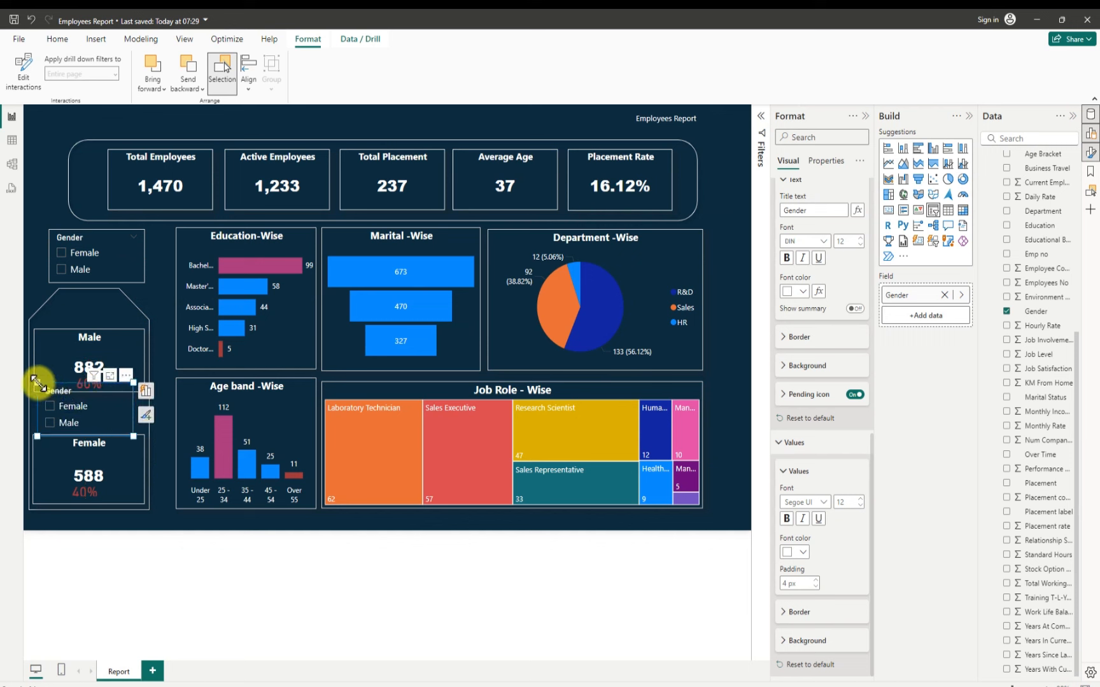
pyautogui.moveTo(36, 382); pyautogui.dragTo(82, 421)
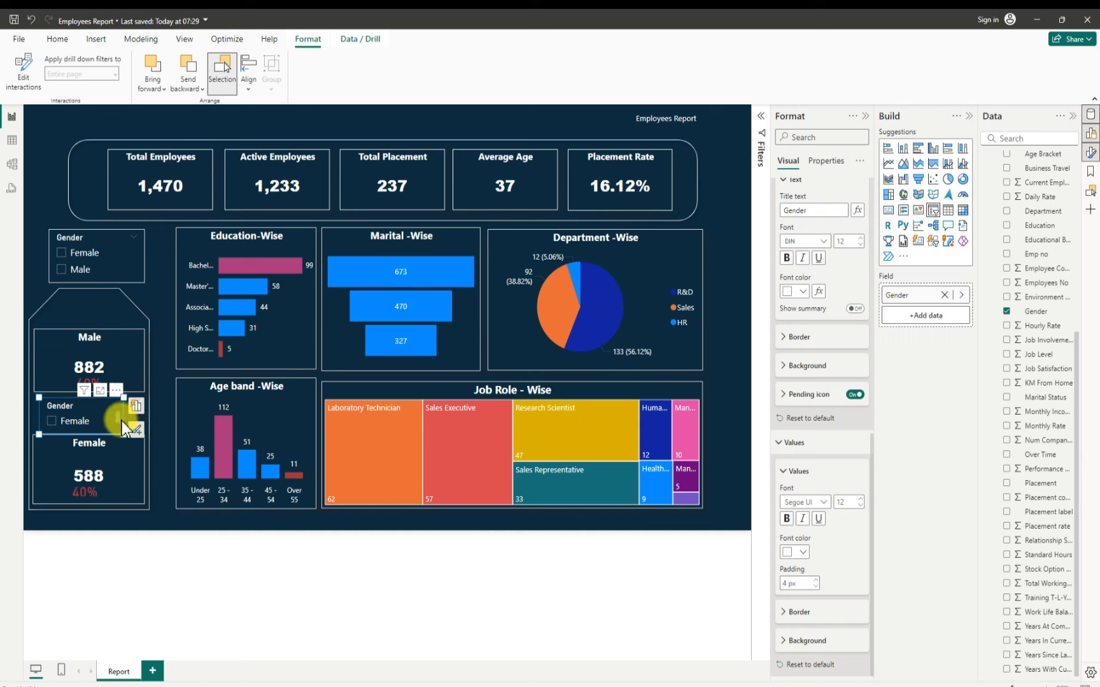
pyautogui.moveTo(121, 398); pyautogui.dragTo(135, 399)
pyautogui.moveTo(143, 401); pyautogui.dragTo(143, 401)
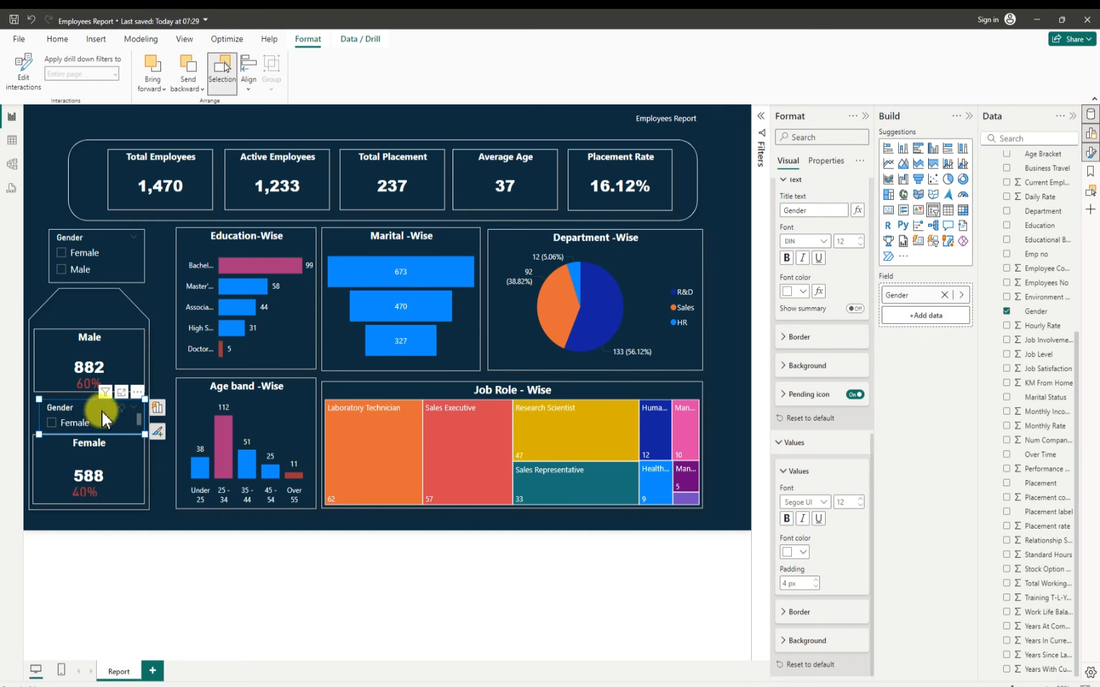
# Step: Enlarge the lower Gender slicer so it fills the gap between the Male and Female cards and lines up with their edges
pyautogui.click(141, 424)
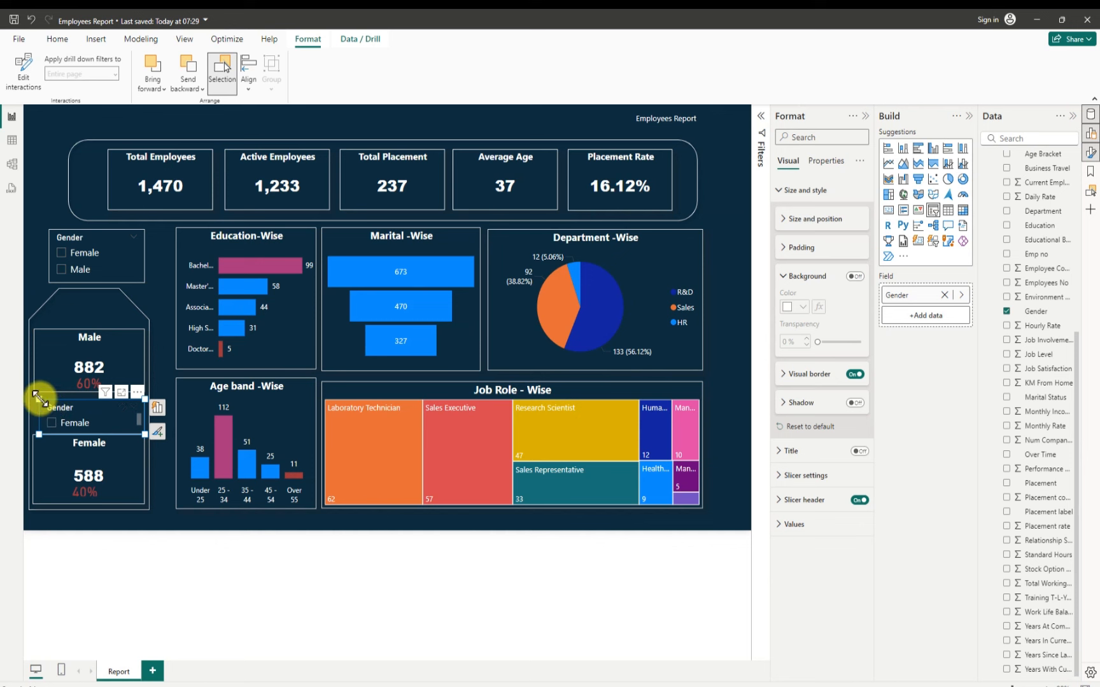
pyautogui.moveTo(40, 397); pyautogui.dragTo(40, 392)
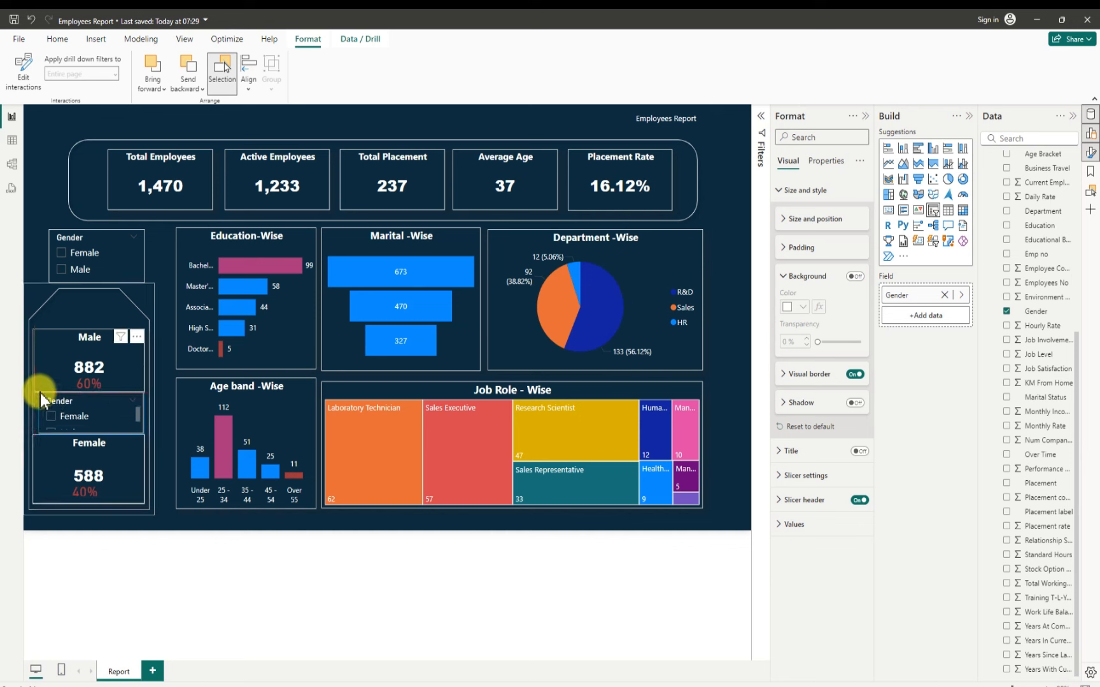
pyautogui.click(54, 400)
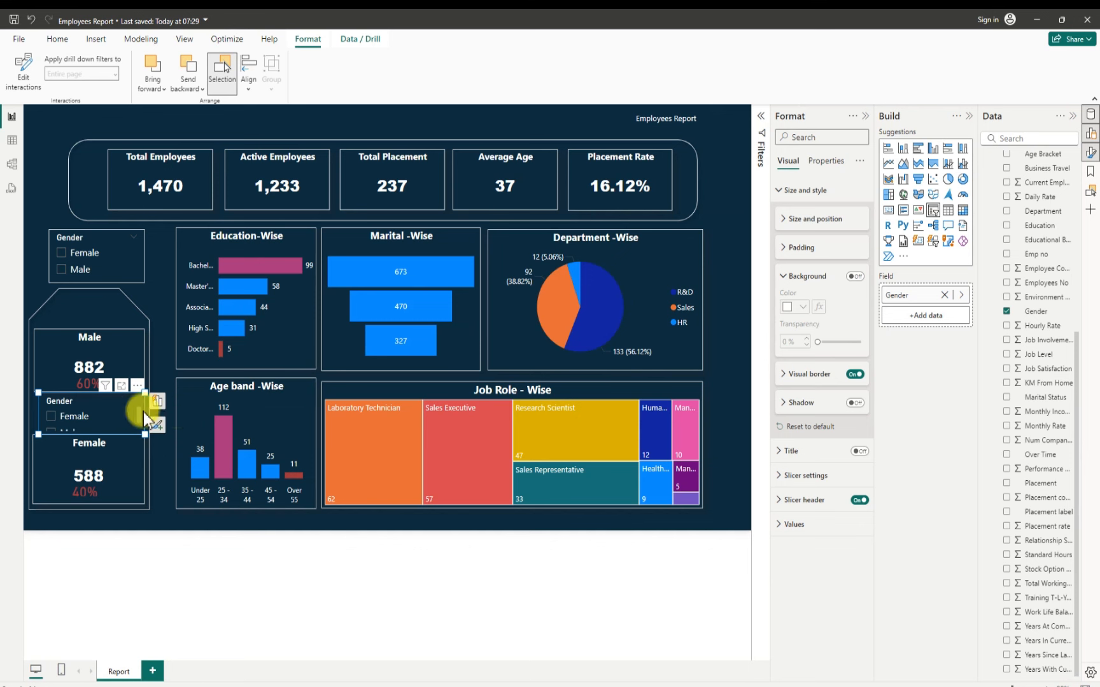
pyautogui.scroll(-2, 138, 412)
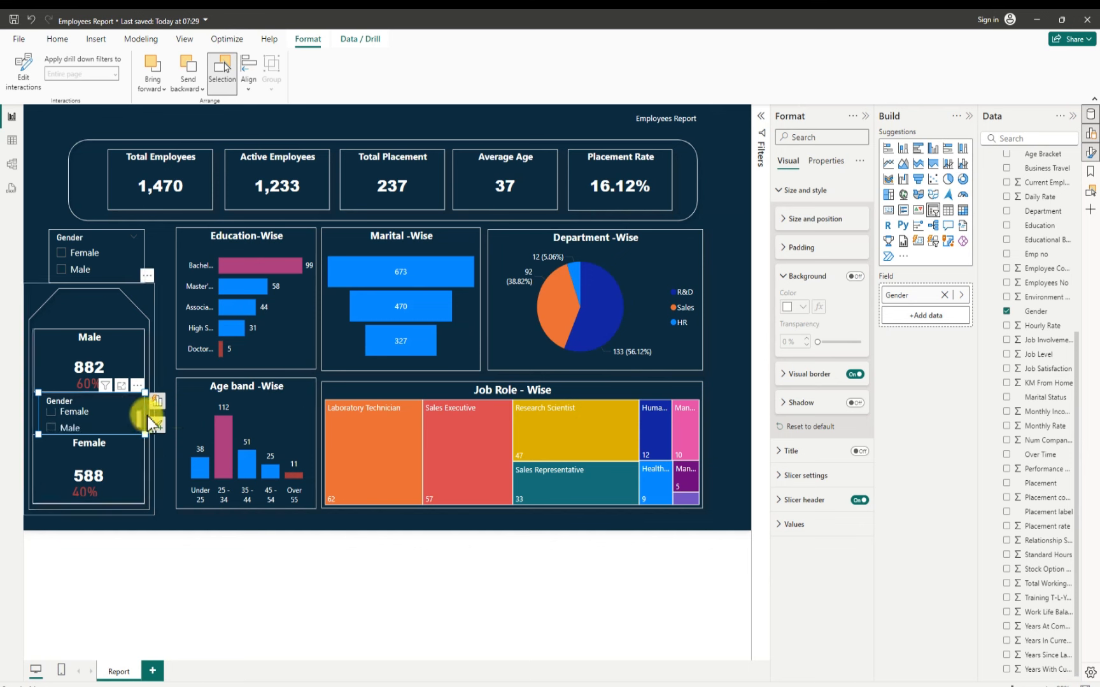
pyautogui.scroll(2, 147, 416)
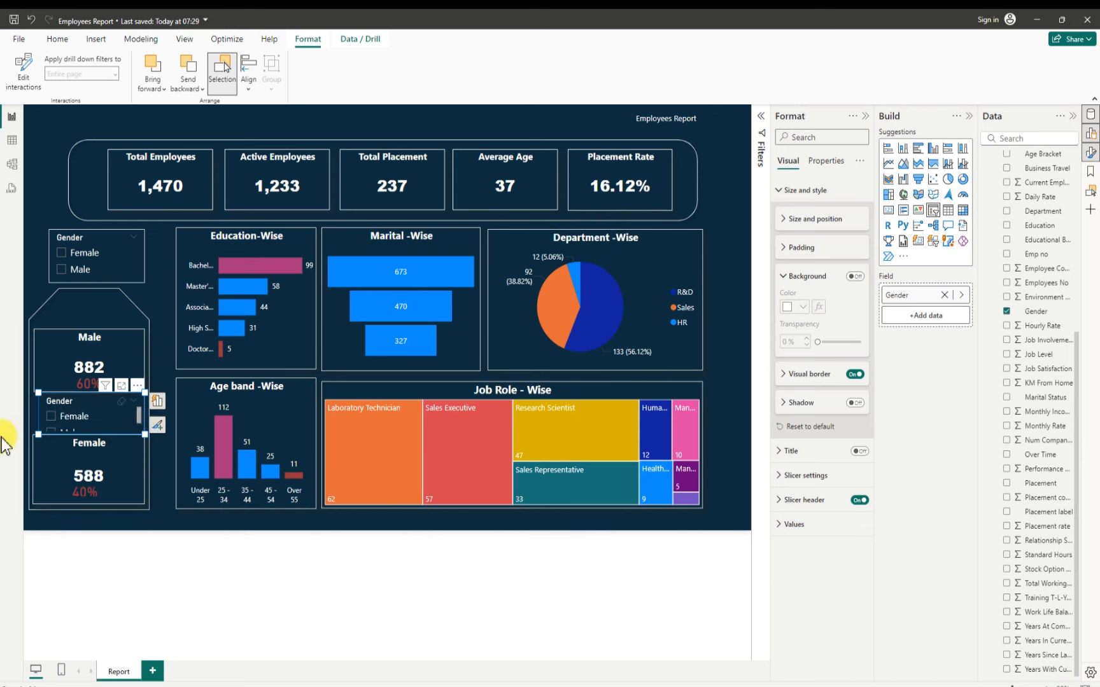
pyautogui.moveTo(36, 388); pyautogui.dragTo(32, 395)
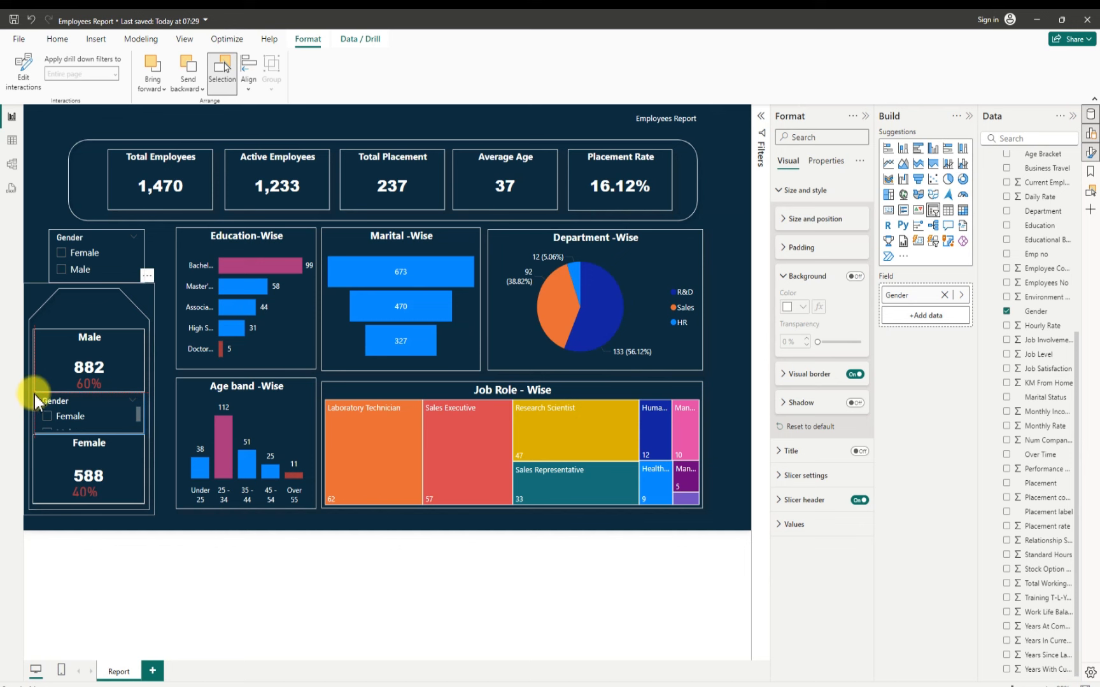
pyautogui.moveTo(35, 399); pyautogui.dragTo(33, 393)
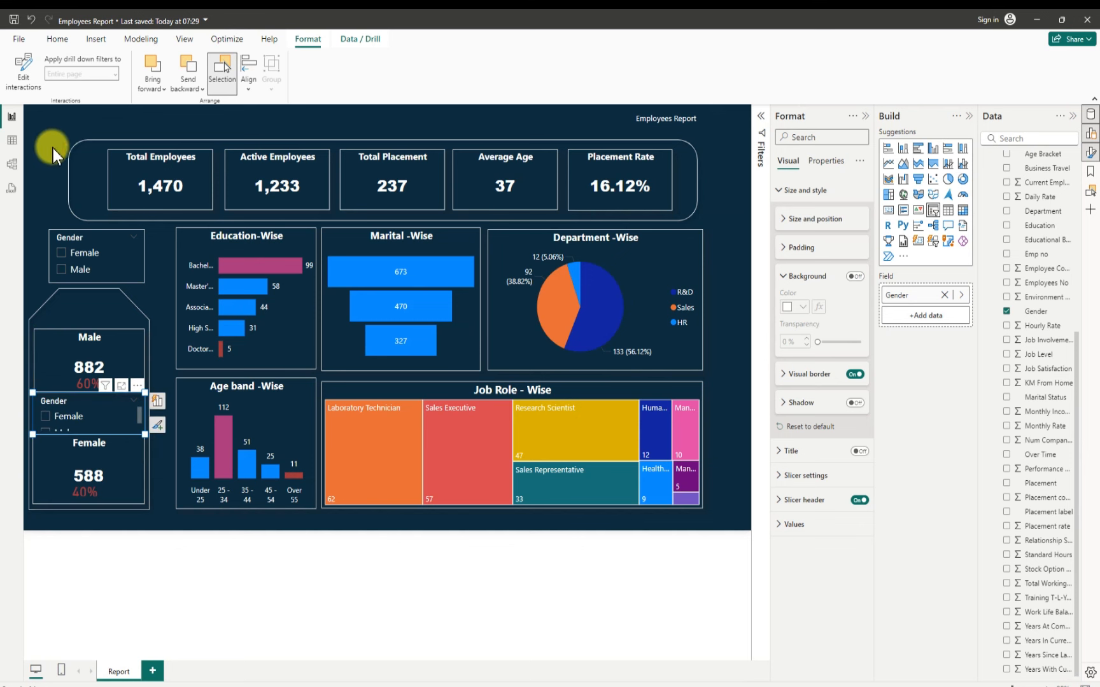
pyautogui.click(47, 147)
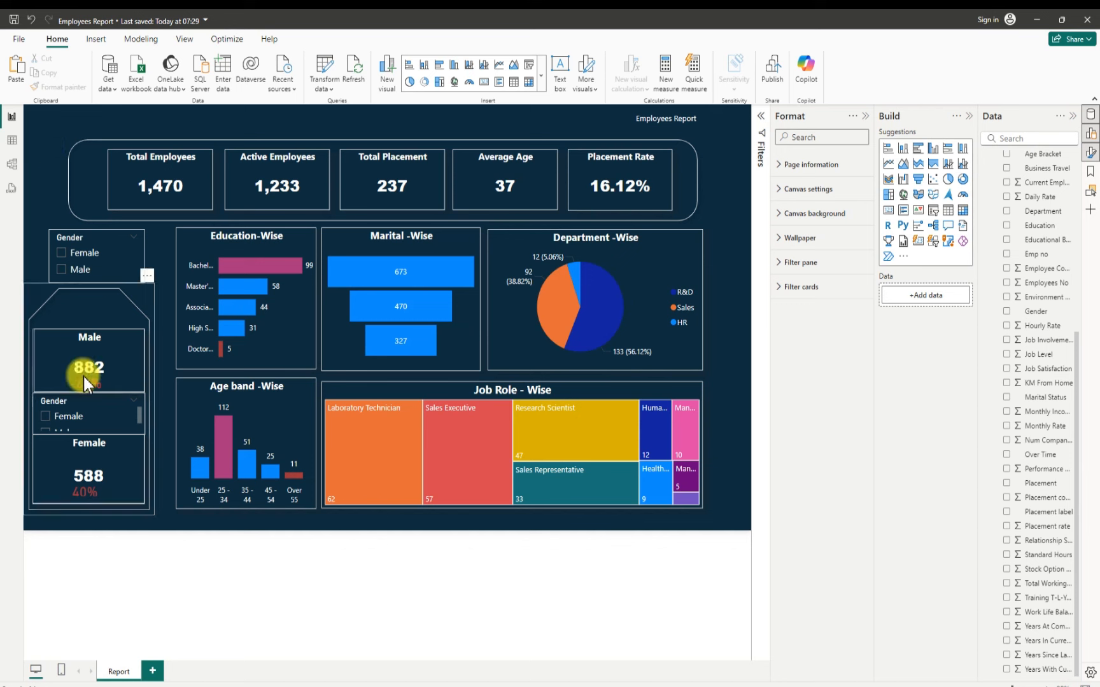
pyautogui.moveTo(138, 418)
pyautogui.mouseDown()
pyautogui.moveTo(138, 429)
pyautogui.moveTo(138, 415)
pyautogui.mouseUp()
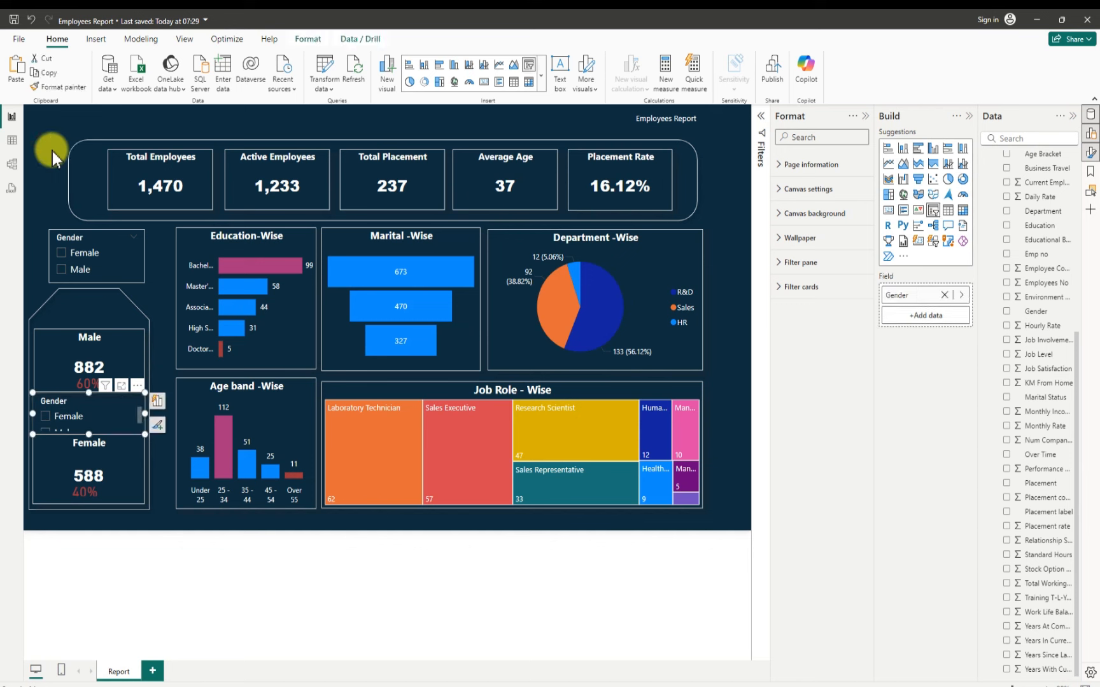
pyautogui.click(53, 156)
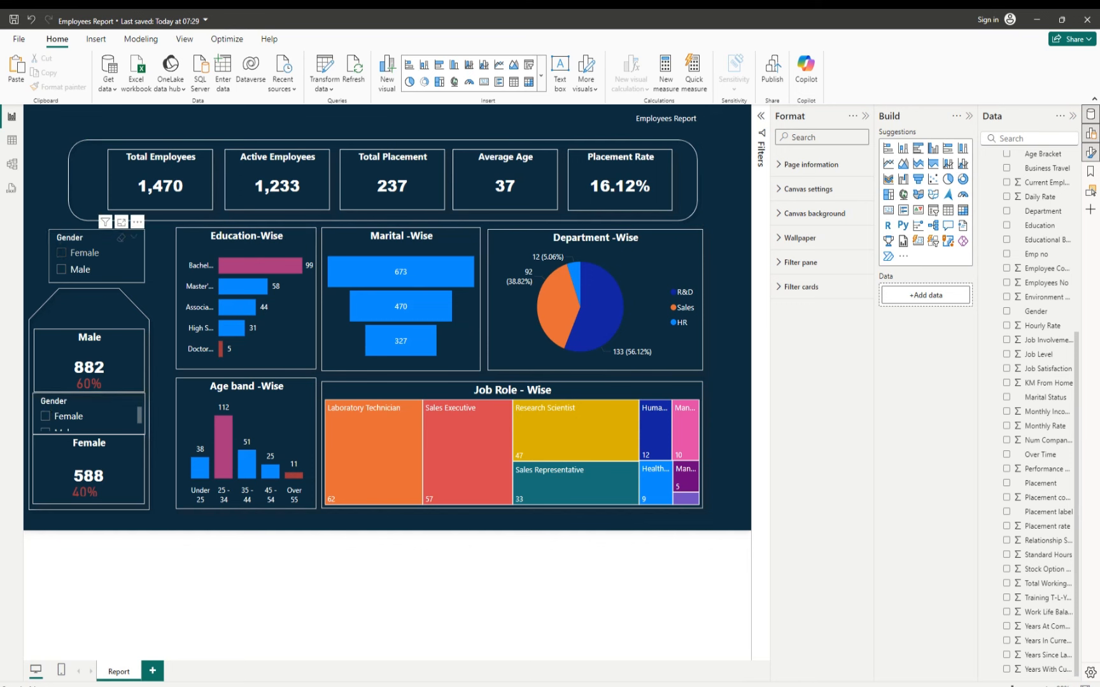
# Step: Replace the Gender field with Department in the slicer above the Male card frame
pyautogui.click(117, 258)
pyautogui.click(1007, 312)
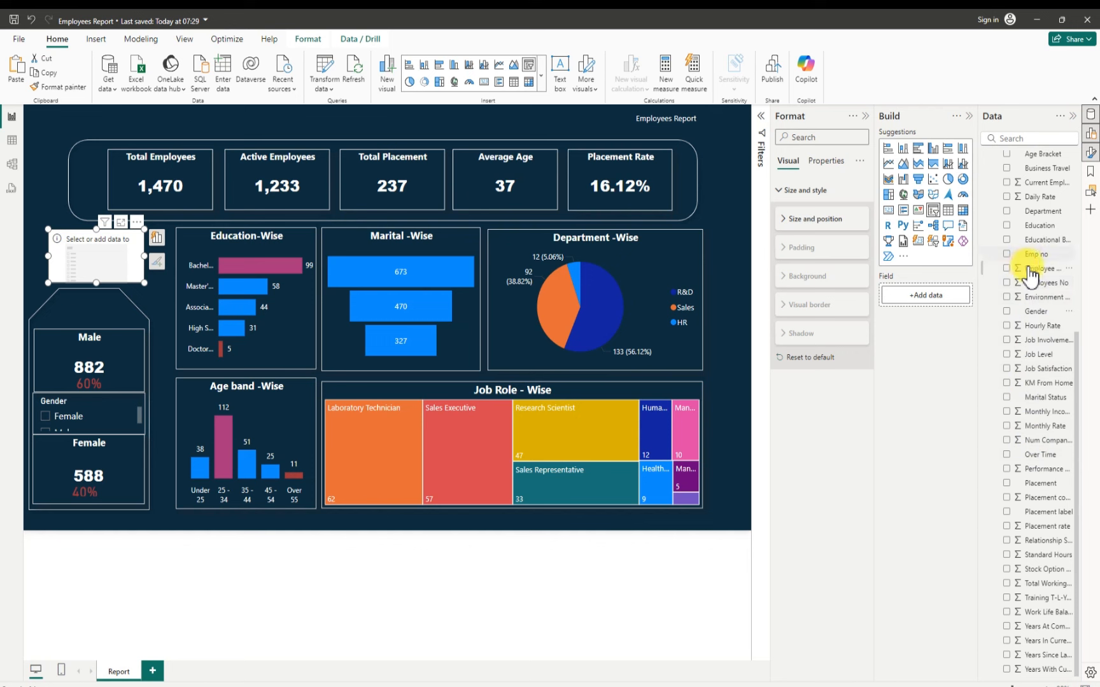
pyautogui.click(1006, 212)
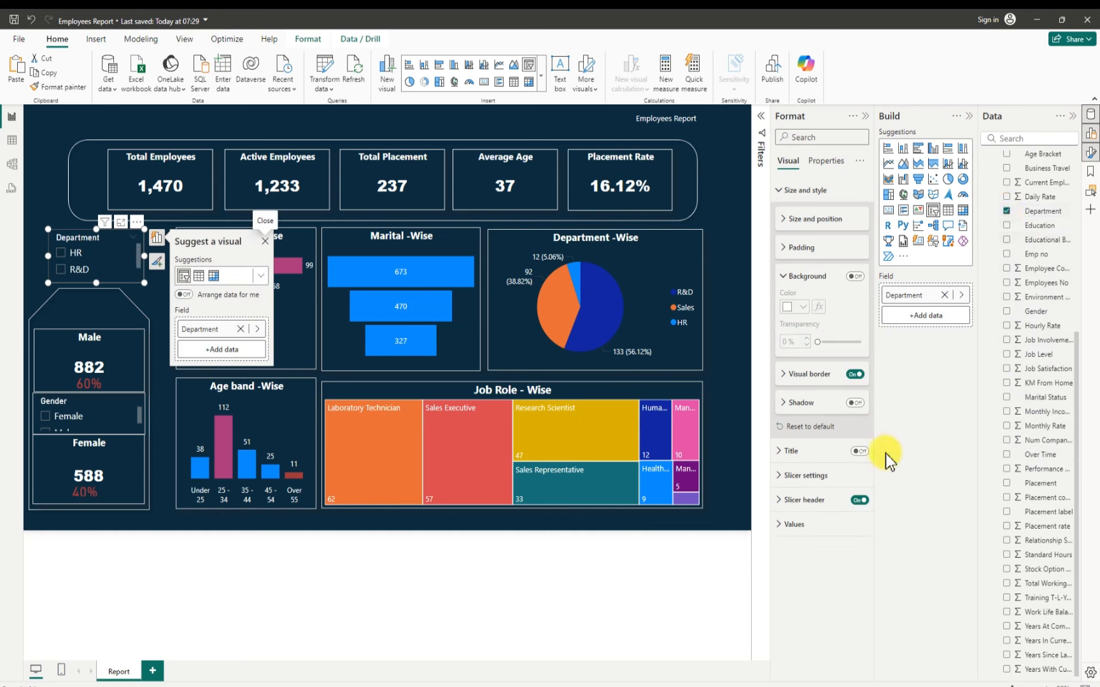
# Step: Change the Department slicer's style to Dropdown
pyautogui.click(779, 479)
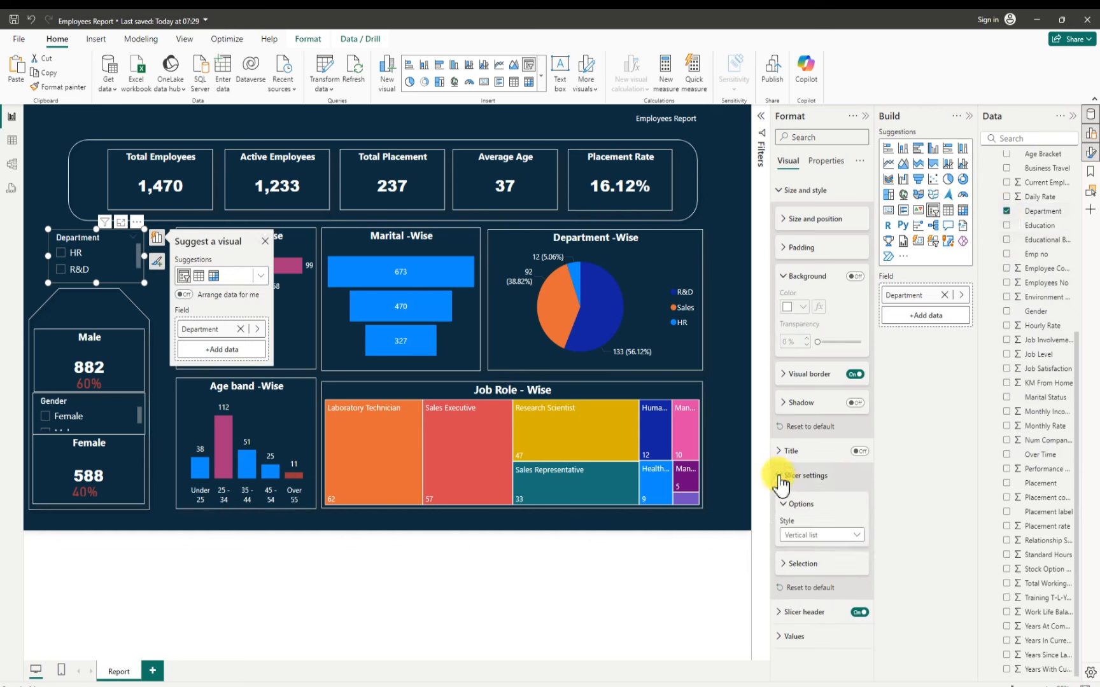
pyautogui.click(854, 537)
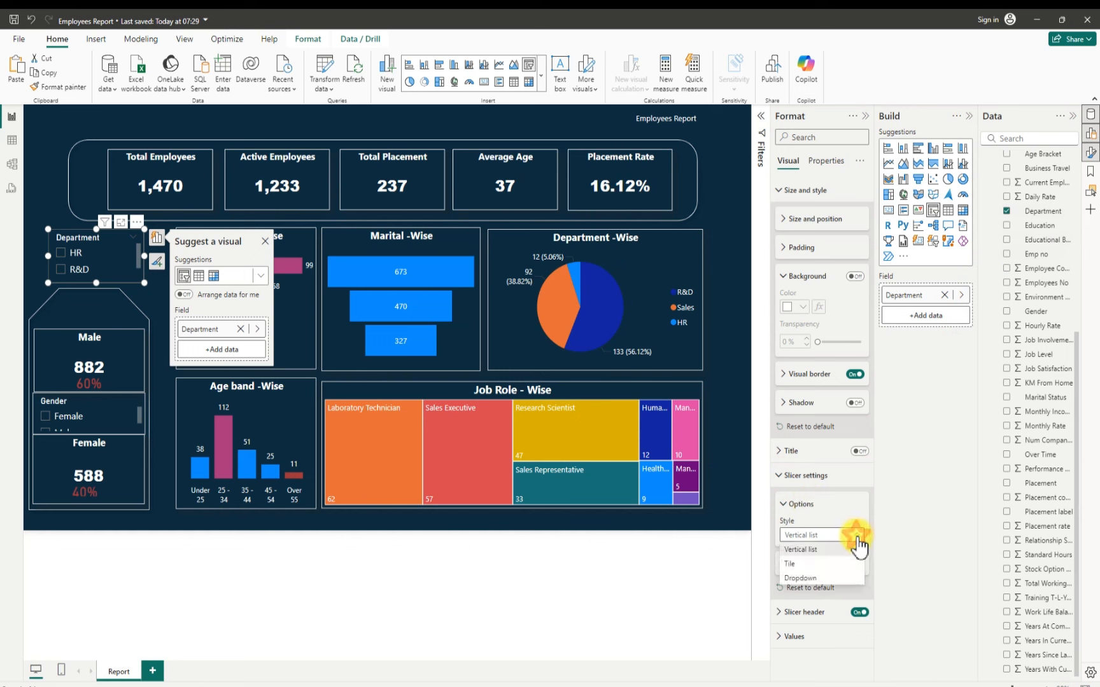
pyautogui.click(808, 578)
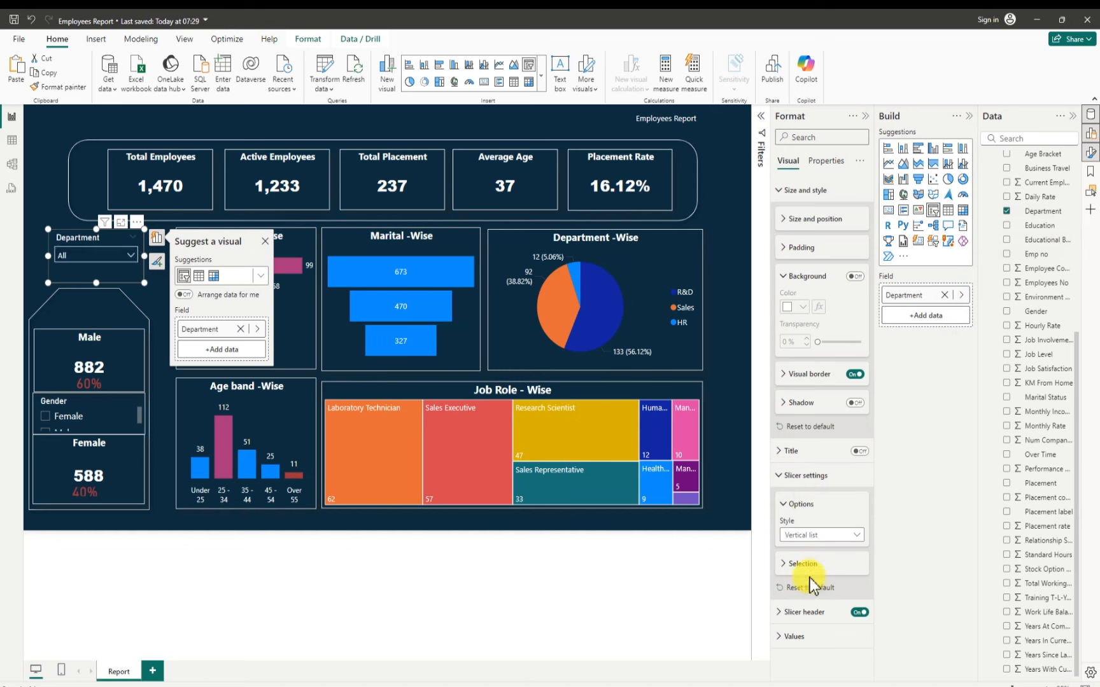
pyautogui.click(732, 223)
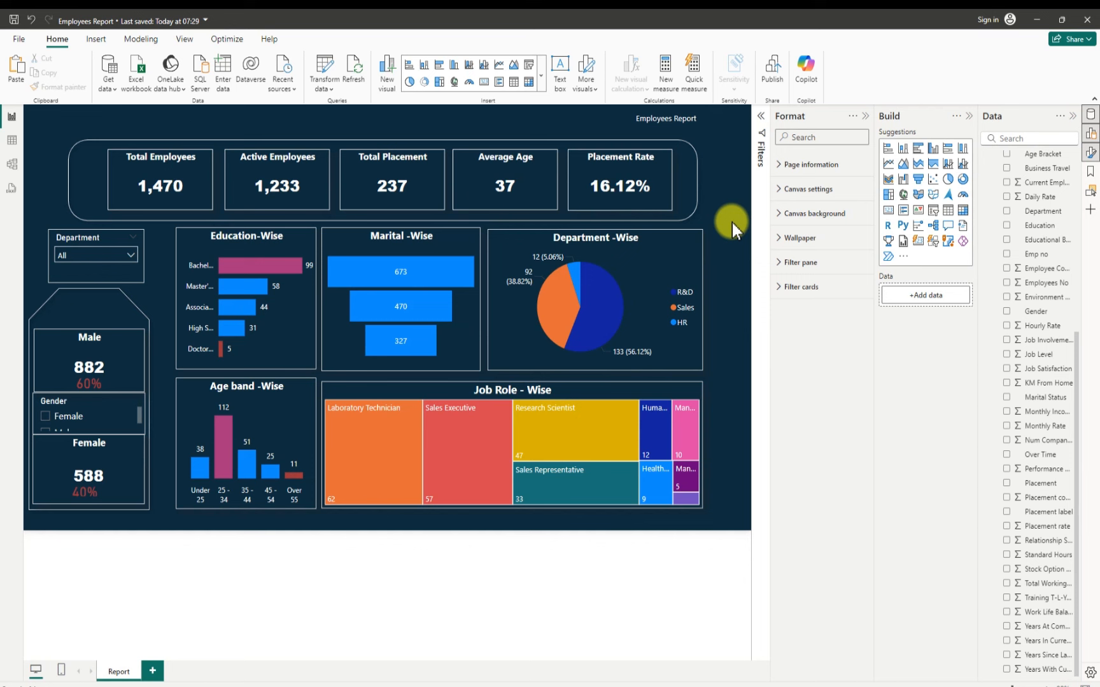
# Step: Move the Department slicer slightly up and to the left so it sits centered above the Male card frame
pyautogui.click(49, 235)
pyautogui.moveTo(51, 236); pyautogui.dragTo(66, 236)
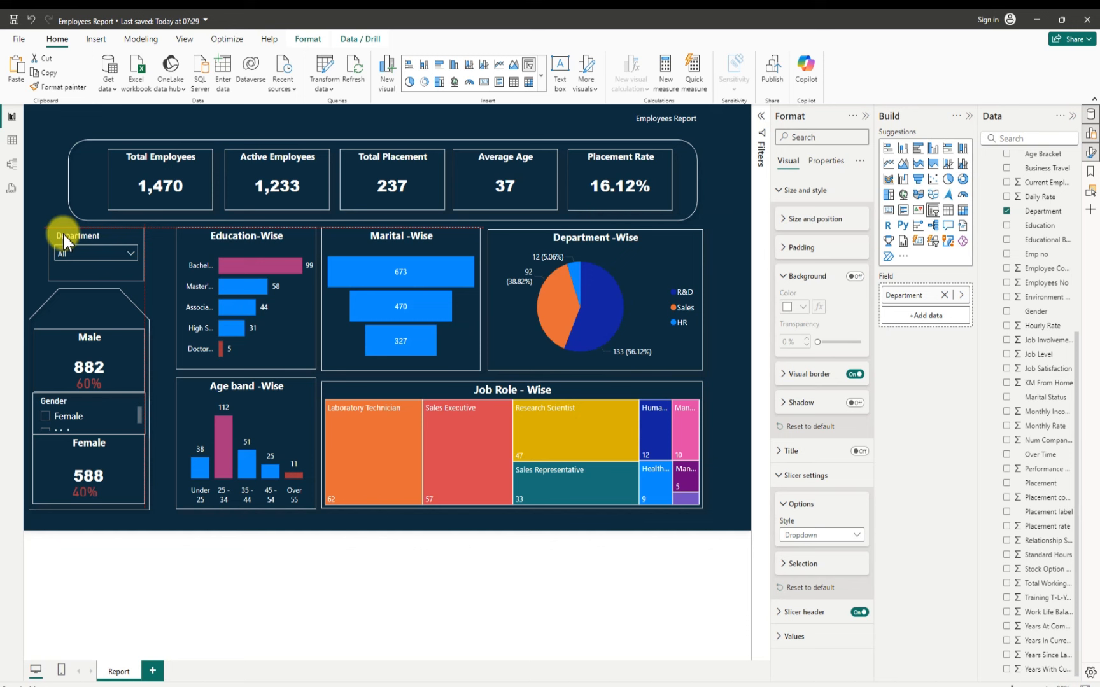
pyautogui.moveTo(64, 235); pyautogui.dragTo(61, 236)
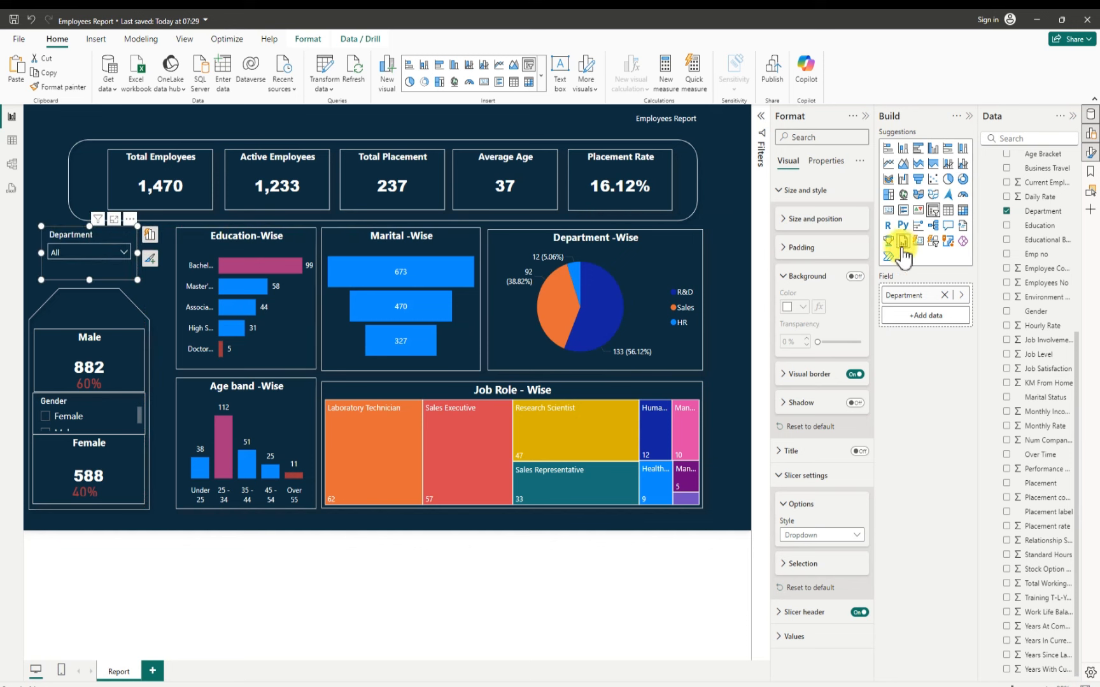
pyautogui.click(725, 250)
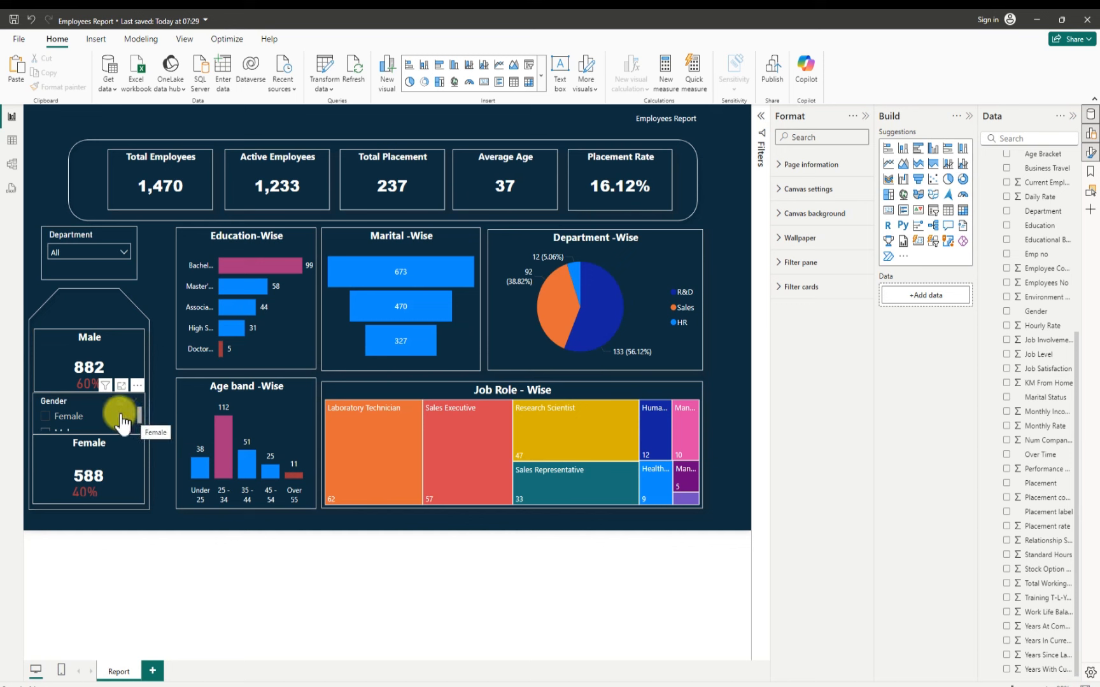
# Step: Test the Gender slicer by filtering the report to Female, check the visuals, and clear the selection
pyautogui.scroll(-1, 131, 414)
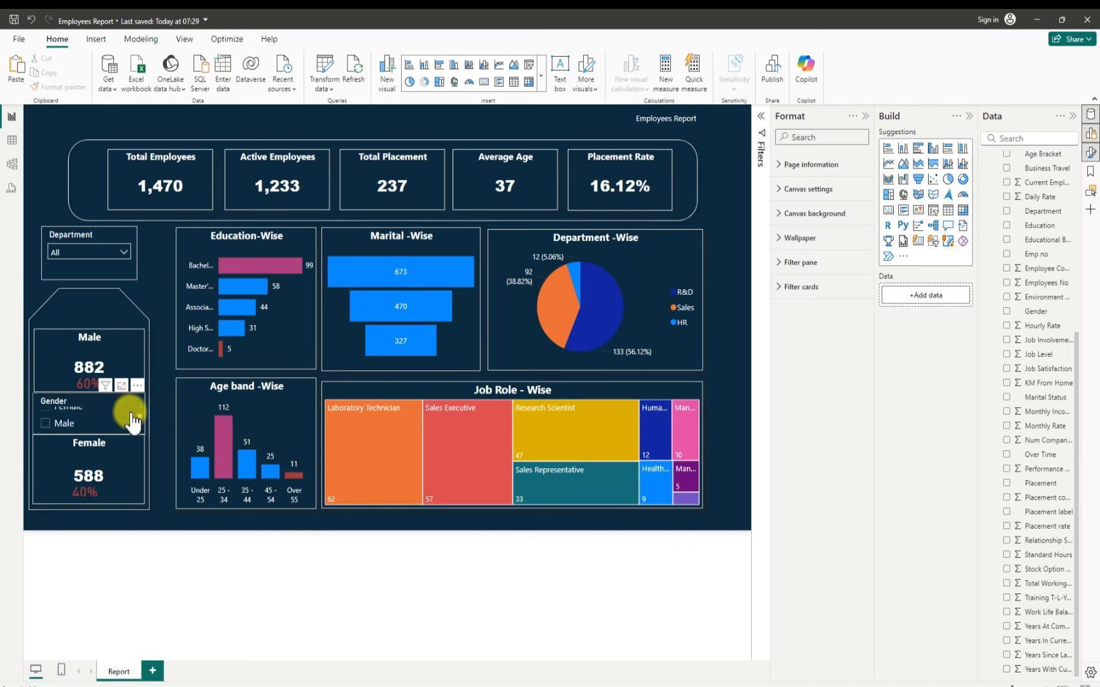
pyautogui.scroll(1, 130, 413)
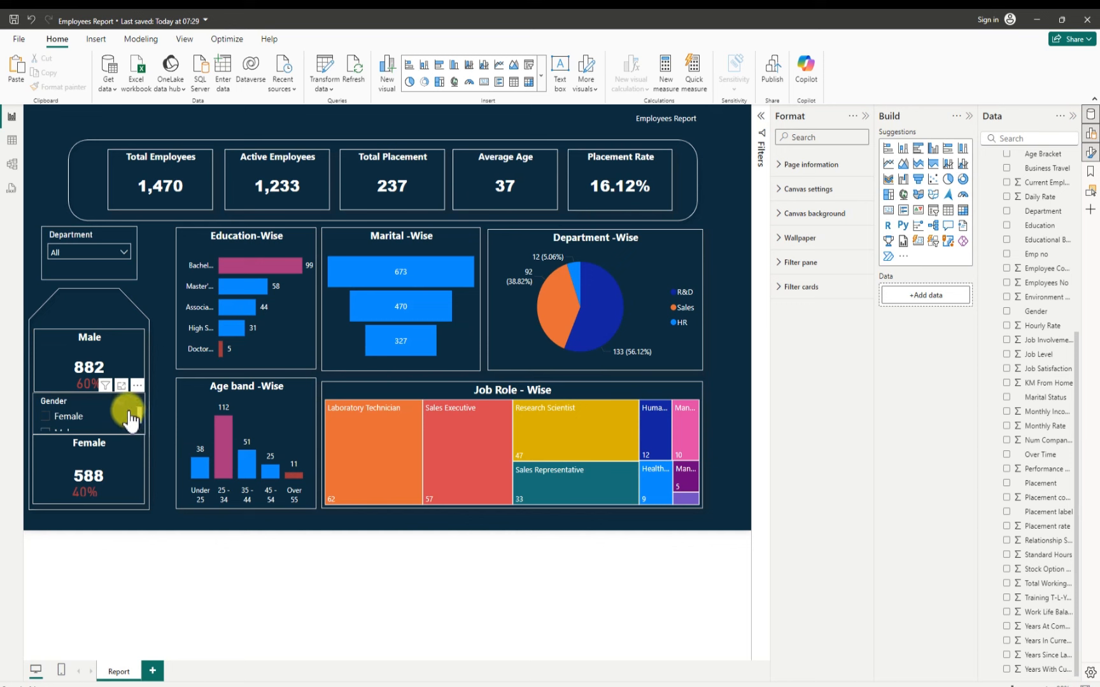
pyautogui.click(47, 419)
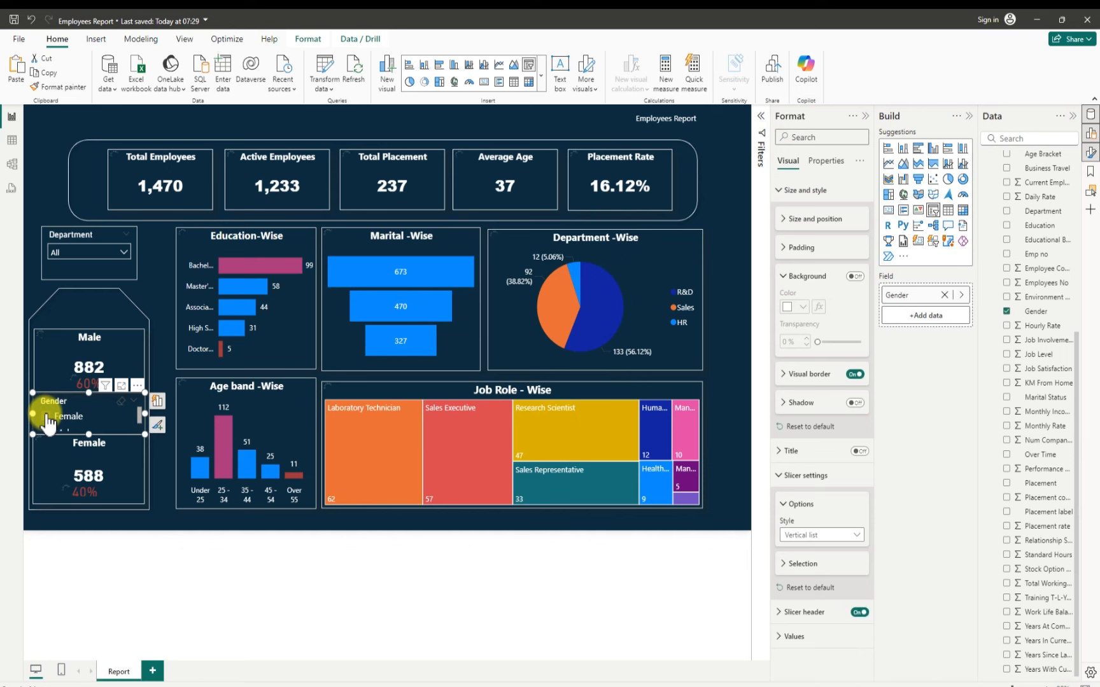
pyautogui.click(47, 420)
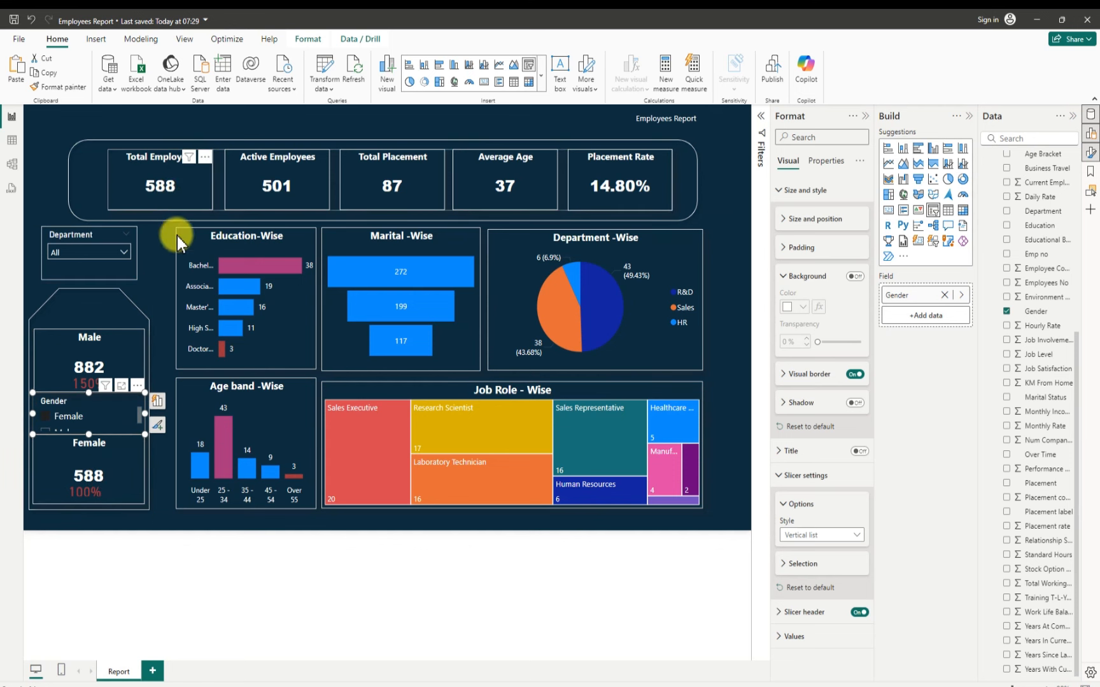
pyautogui.click(45, 417)
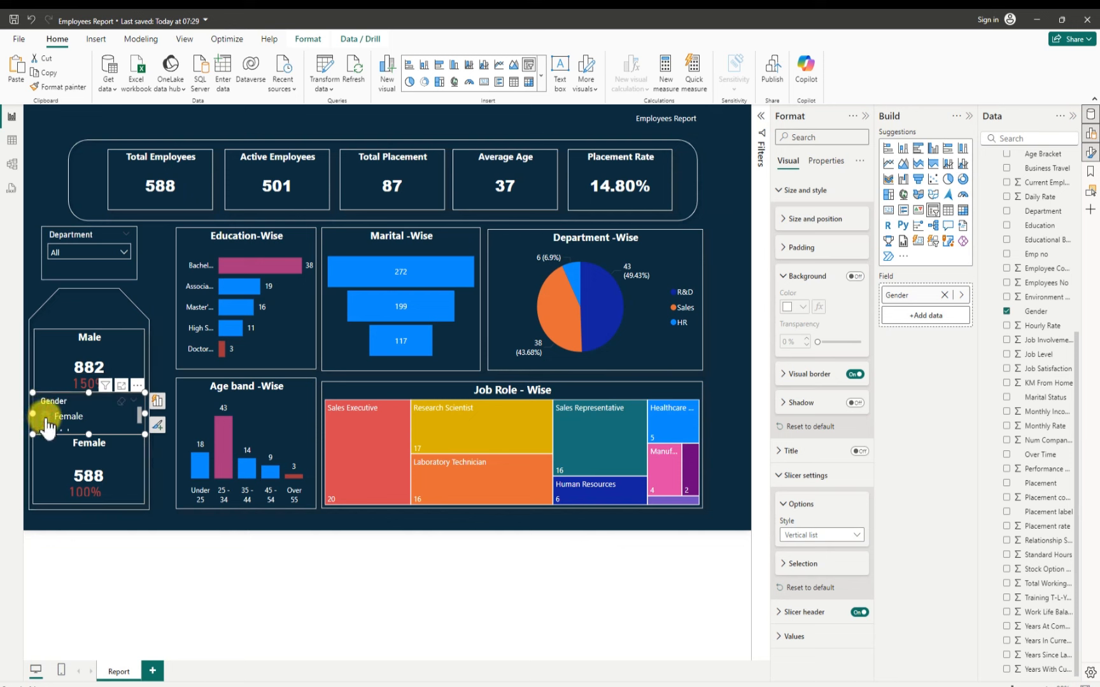
pyautogui.click(45, 416)
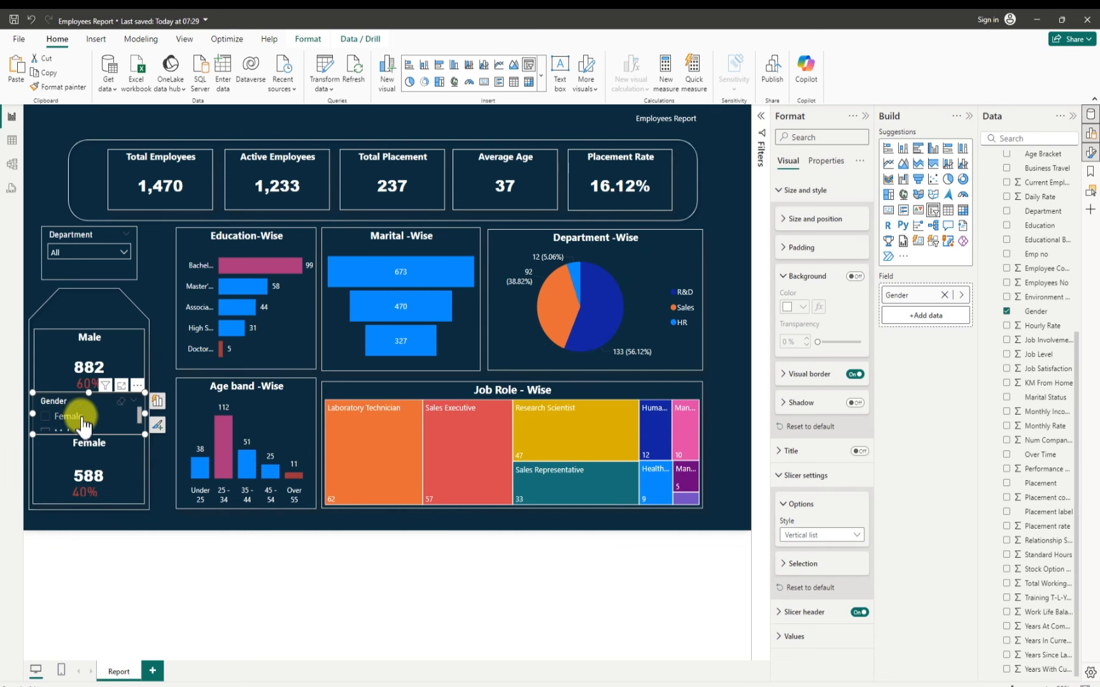
# Step: Filter the report to Male with the Gender slicer to check the cards and charts, and clear the filter
pyautogui.scroll(-1, 137, 425)
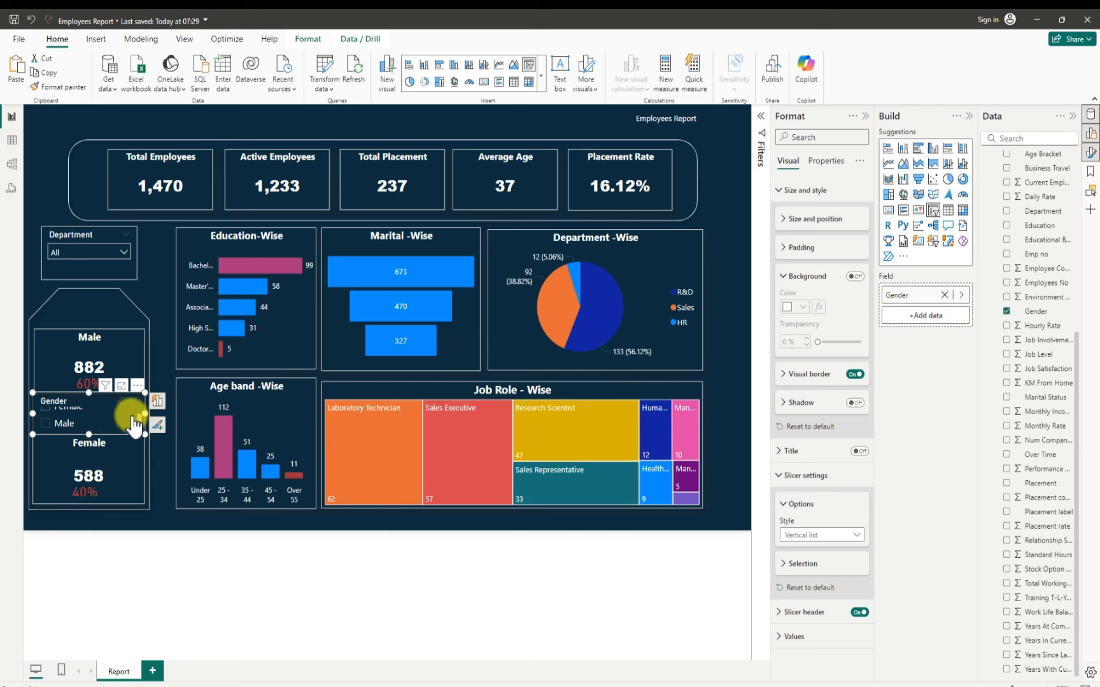
pyautogui.click(45, 423)
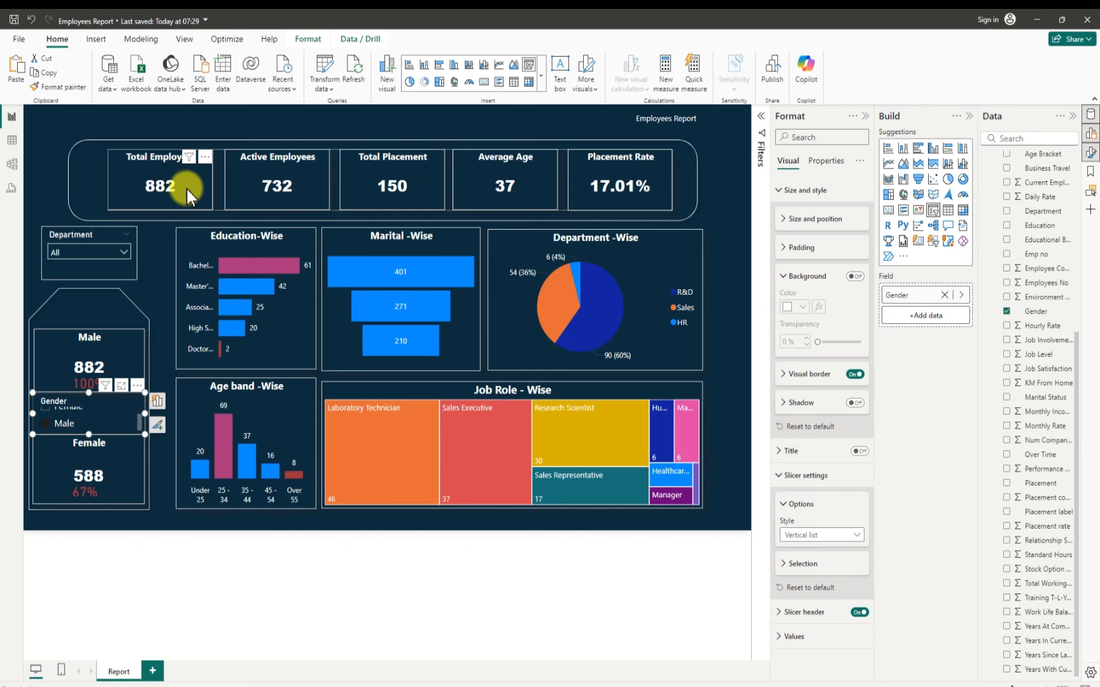
pyautogui.click(48, 425)
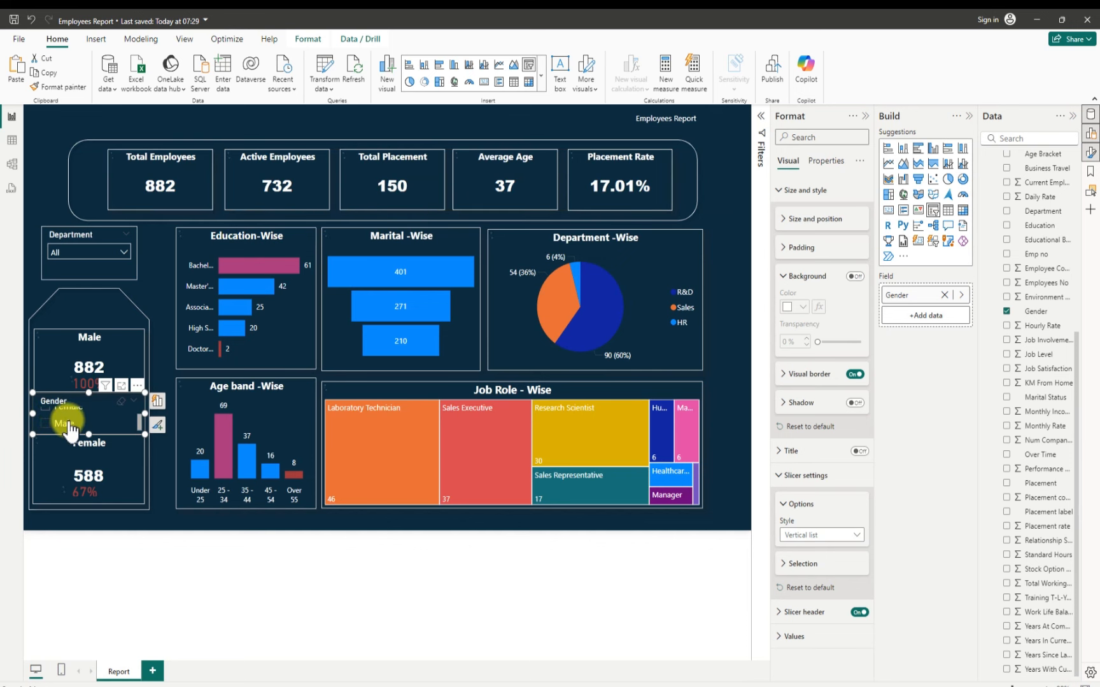
pyautogui.scroll(2, 138, 415)
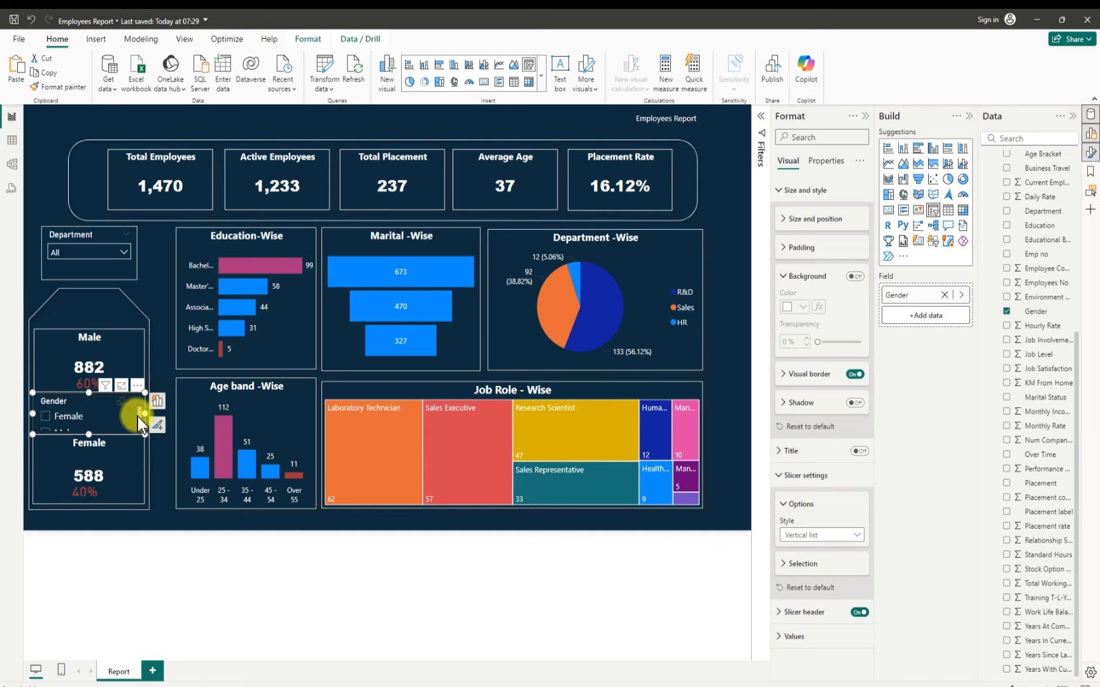
pyautogui.click(41, 197)
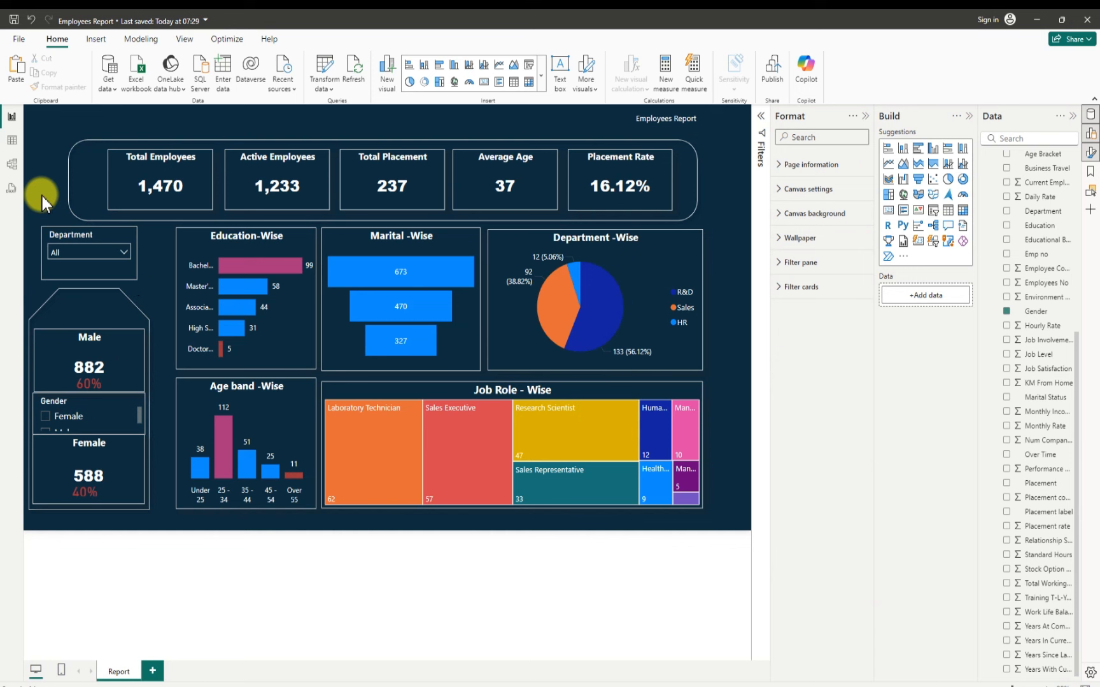
# Step: Test the Department slicer by filtering the report to HR, check the visuals, and clear the selection
pyautogui.click(123, 252)
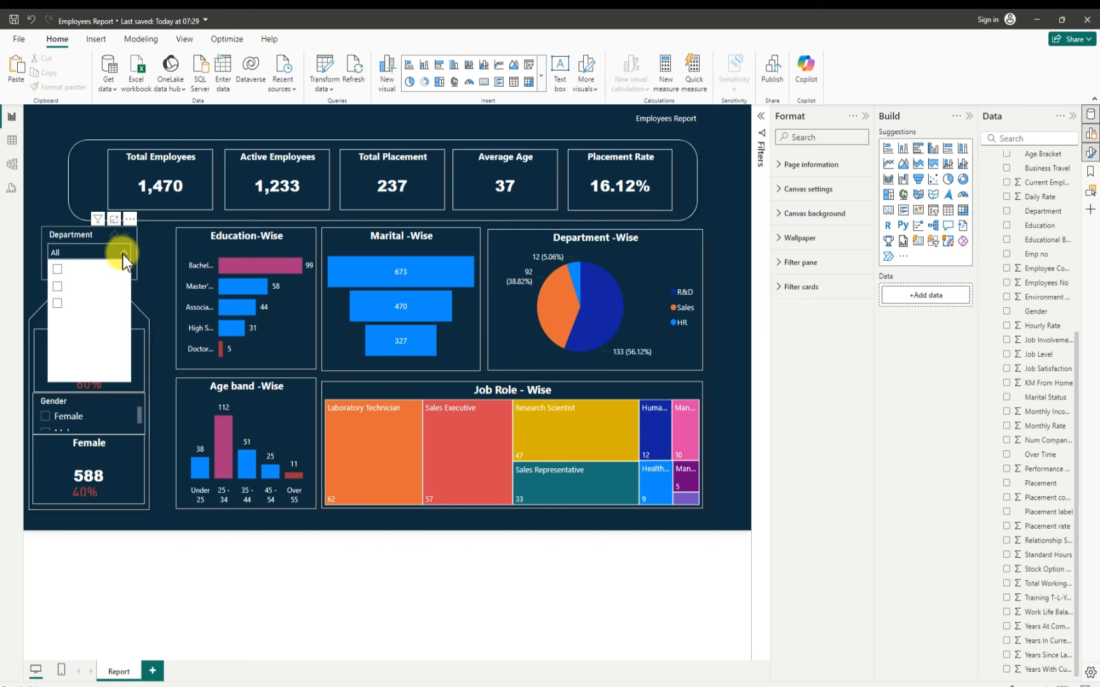
pyautogui.click(123, 253)
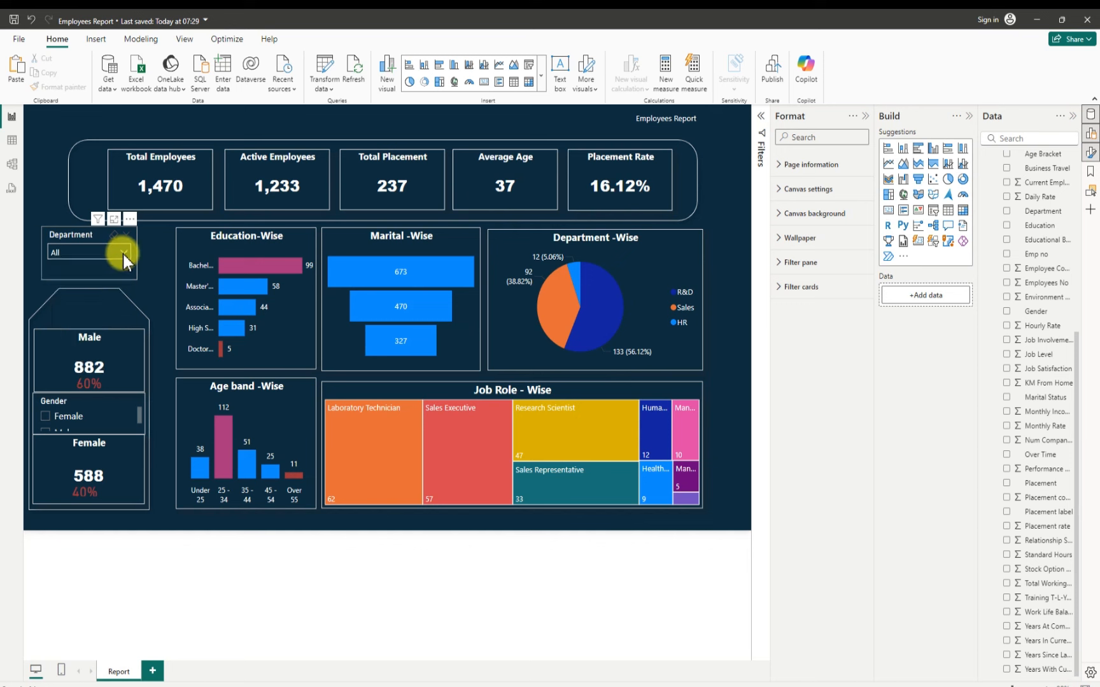
pyautogui.click(123, 254)
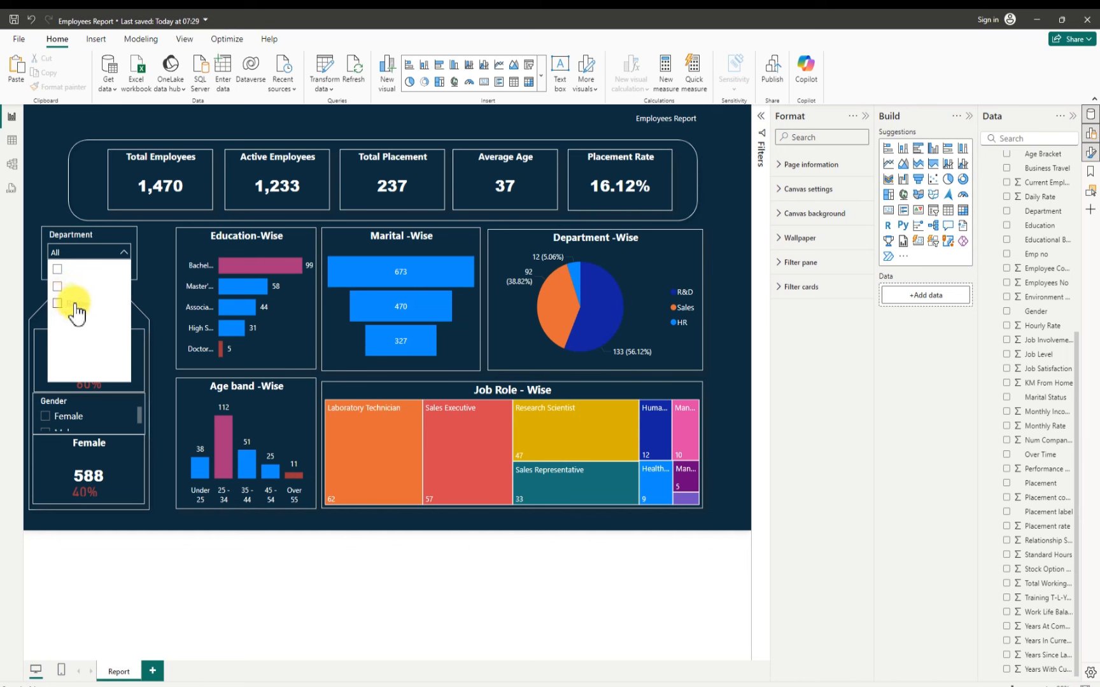
pyautogui.click(58, 271)
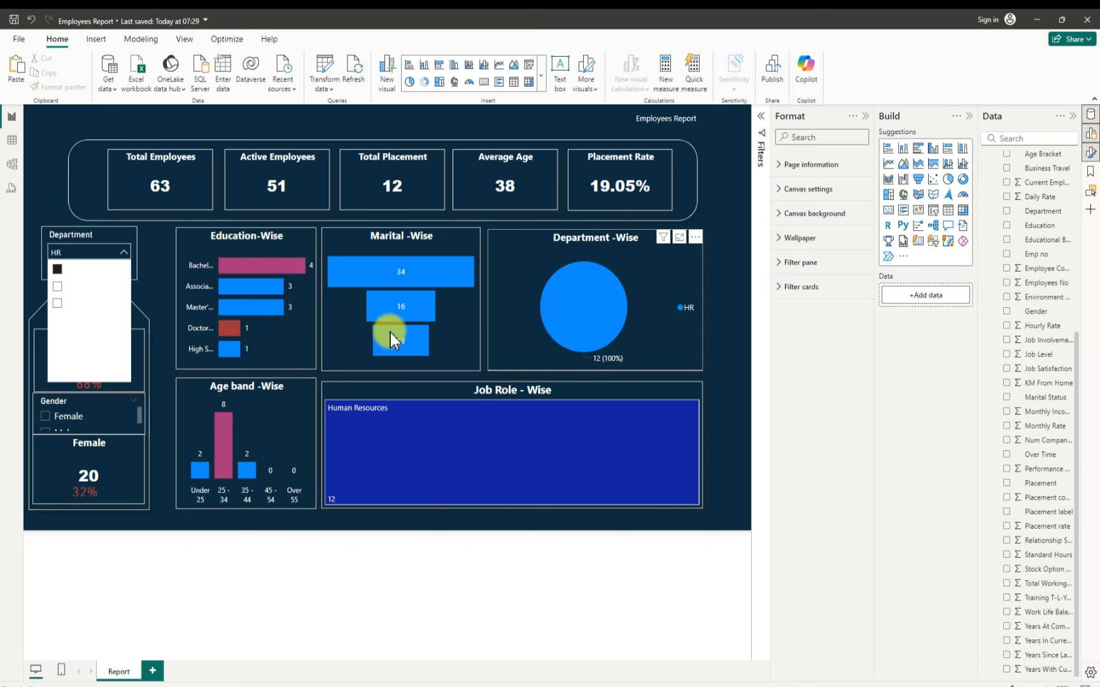
pyautogui.click(58, 269)
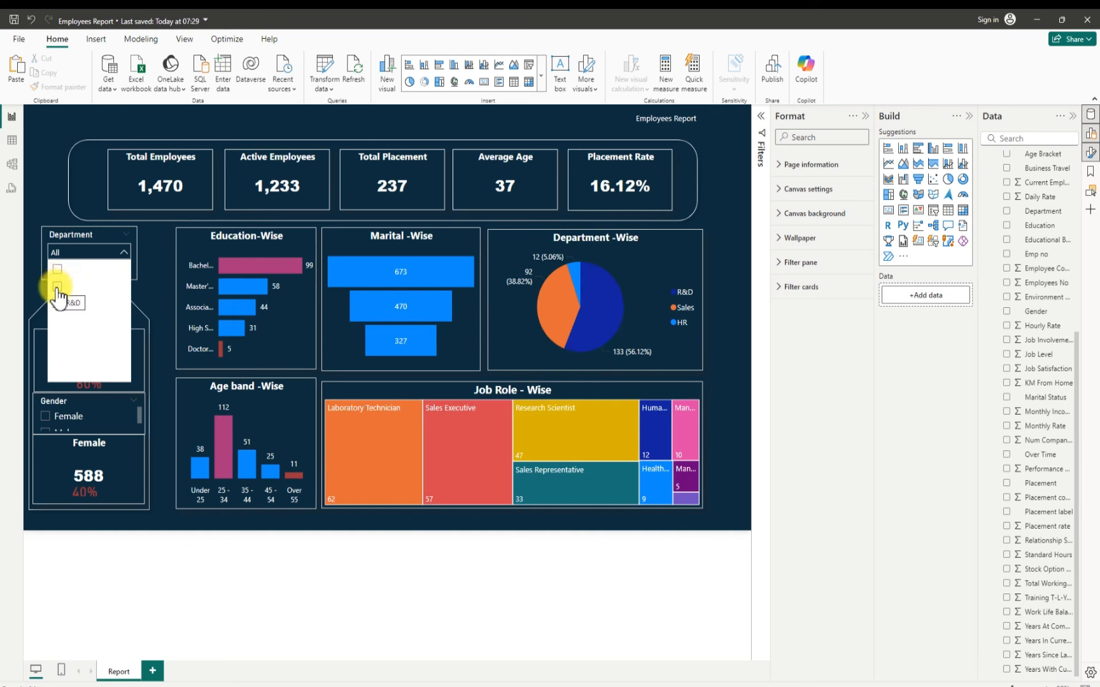
# Step: Filter the report to R&D with the Department slicer to check the visuals, clear the selection and close the slicer's list
pyautogui.click(57, 287)
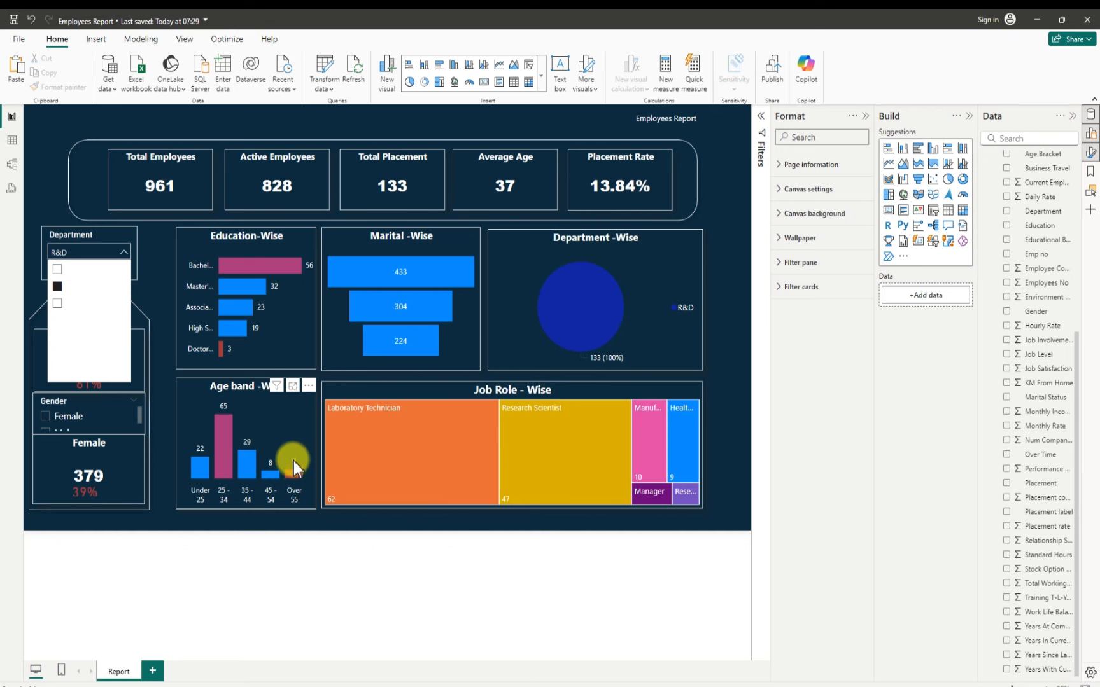
pyautogui.click(56, 287)
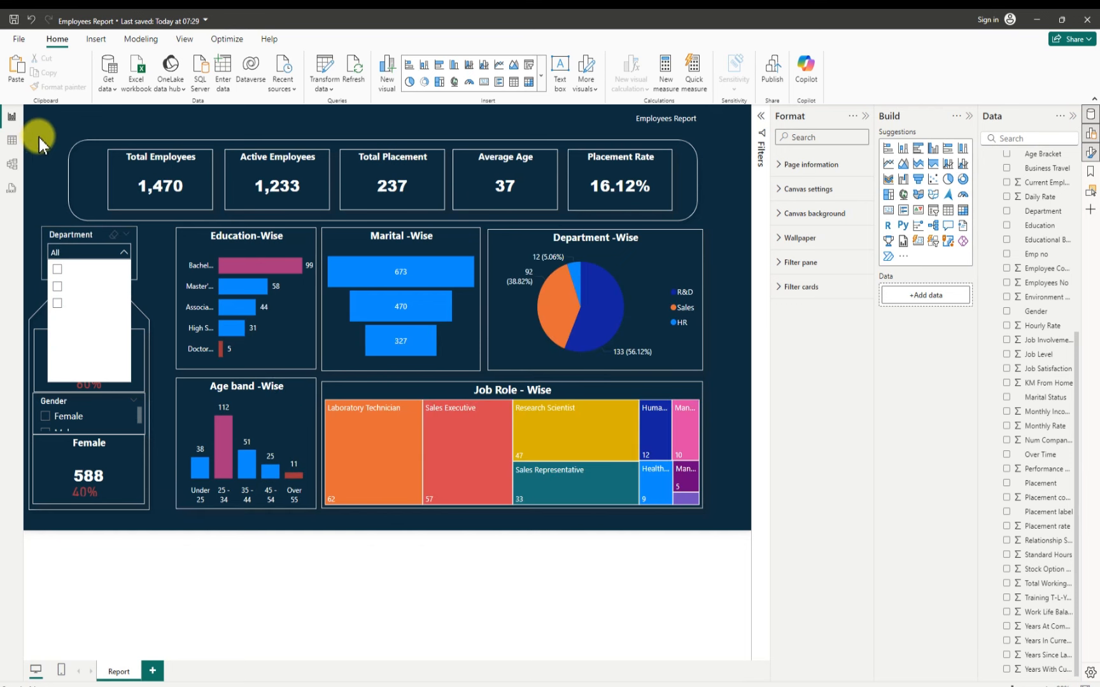
pyautogui.click(842, 228)
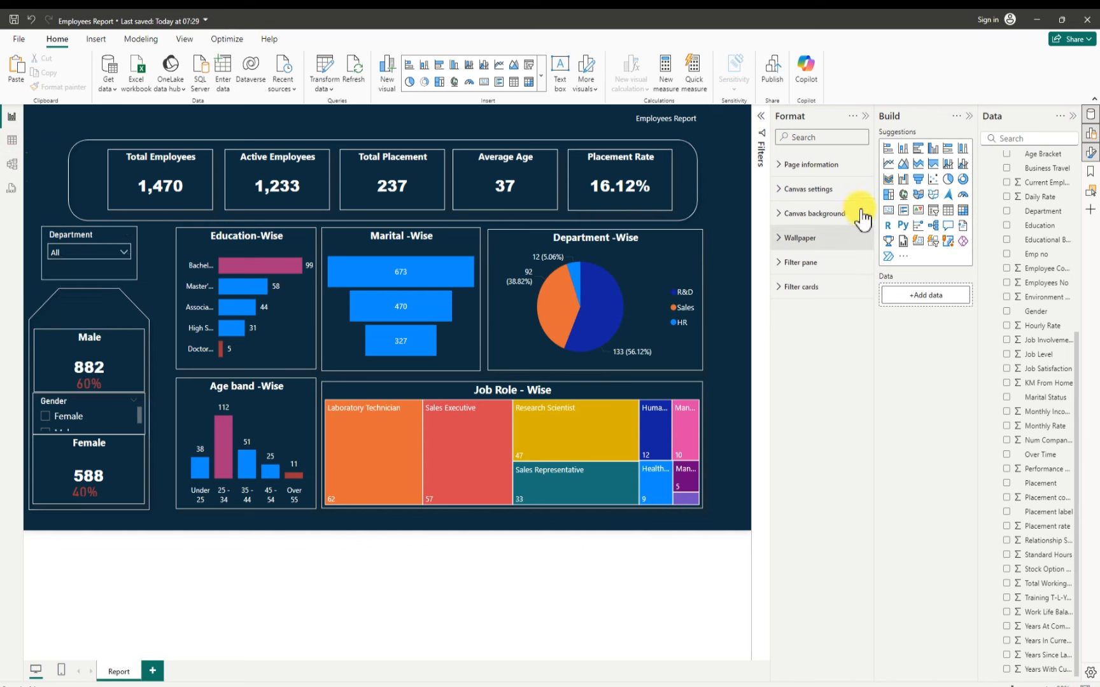
# Step: Collapse the Format, Build and Data panes so the finished dashboard fills the workspace
pyautogui.click(865, 117)
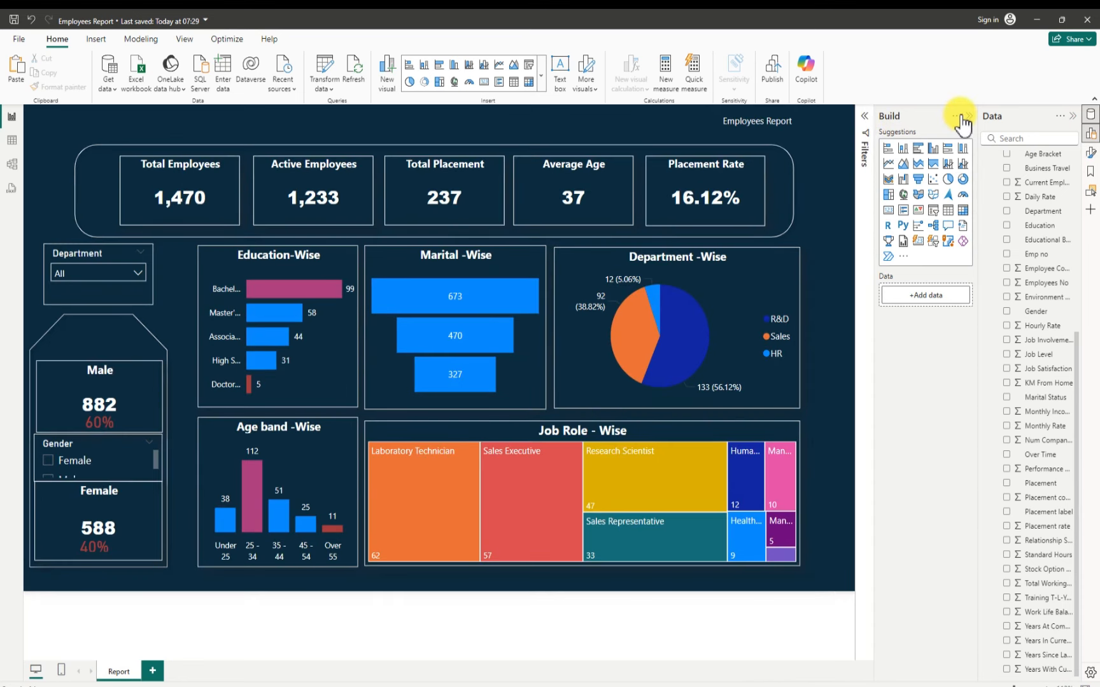
pyautogui.click(967, 117)
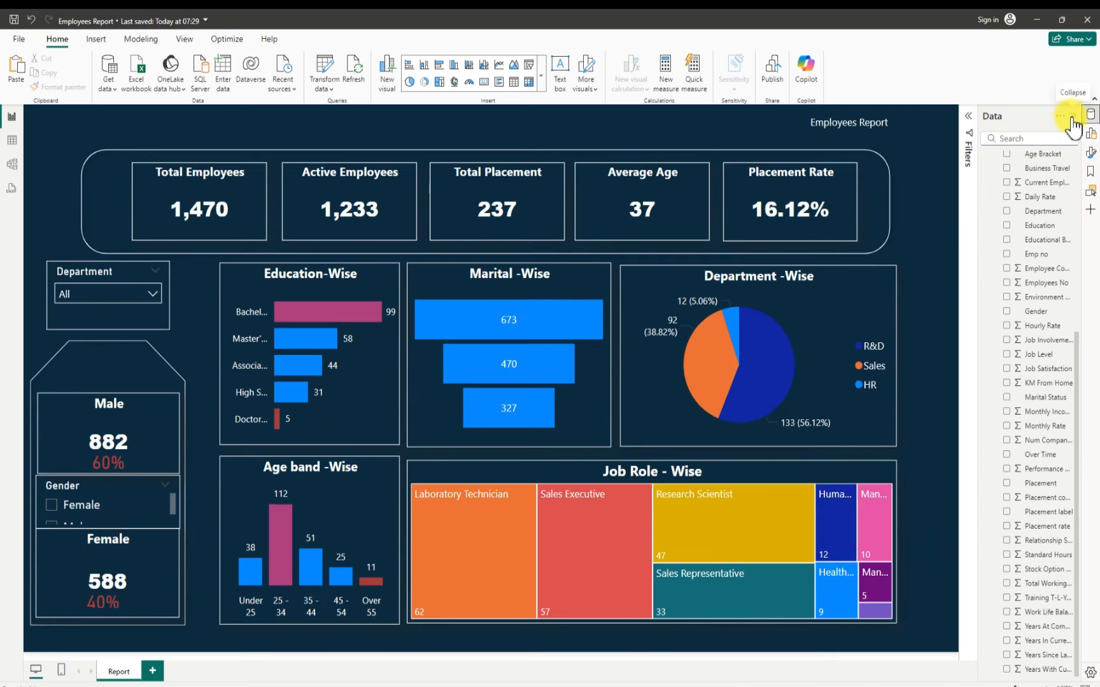
pyautogui.click(1072, 118)
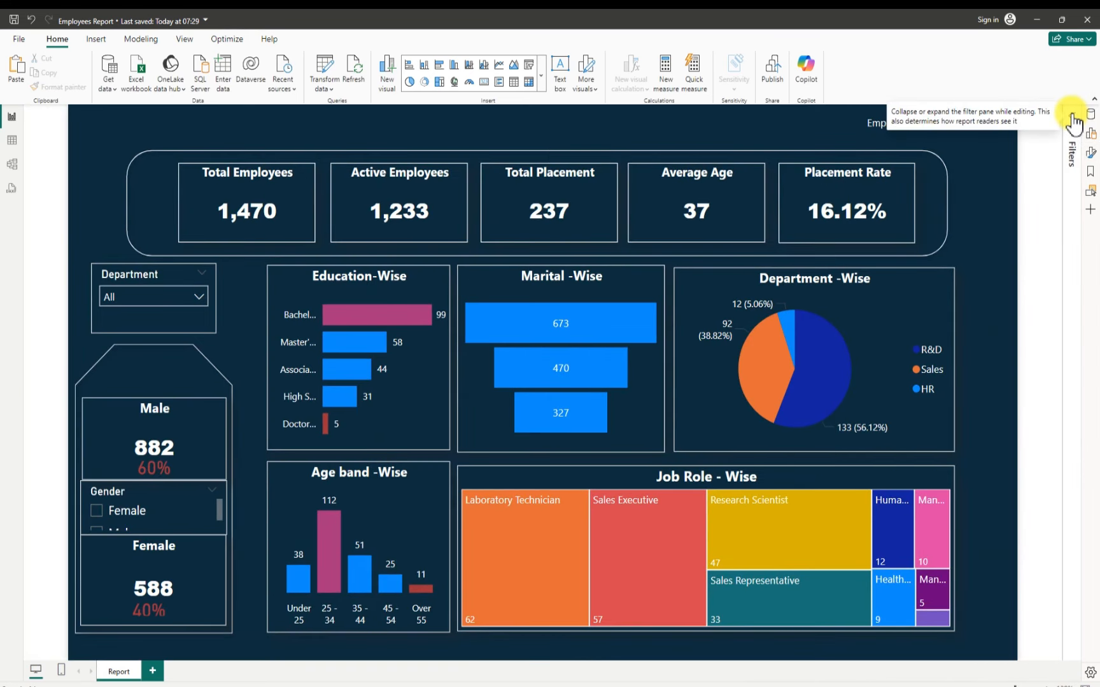